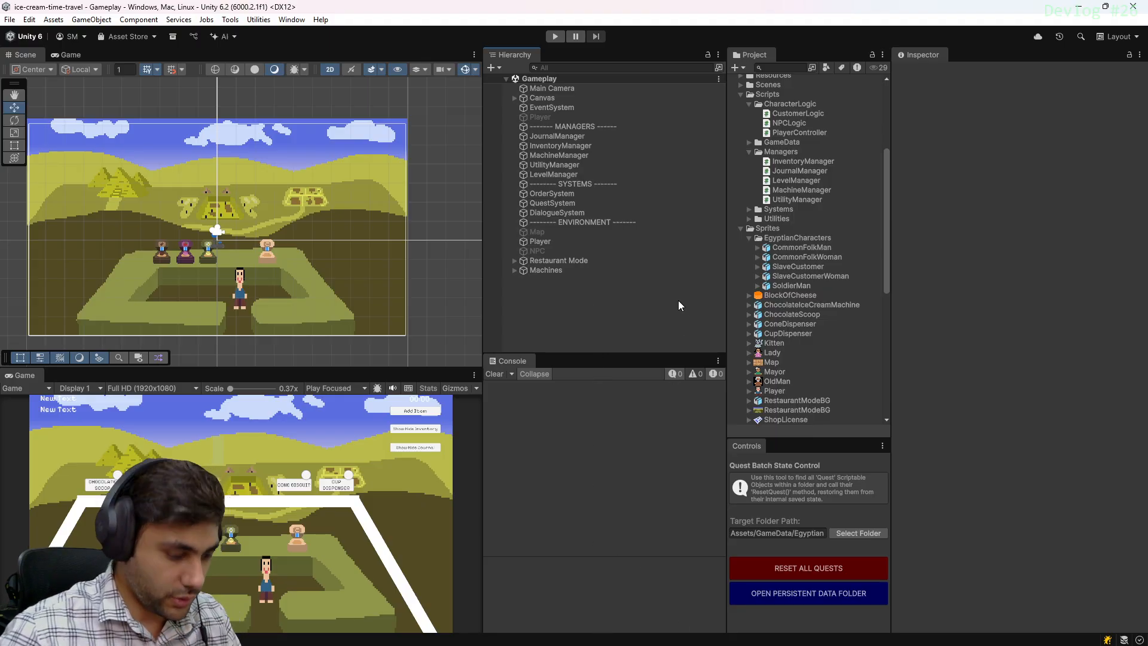
Switch to Aseprite and examine the SoldierMan, SlaveCustomerWoman, SlaveCustomer, CommonFolkWoman and CommonFolkMan character sprites
key("alt+Tab")
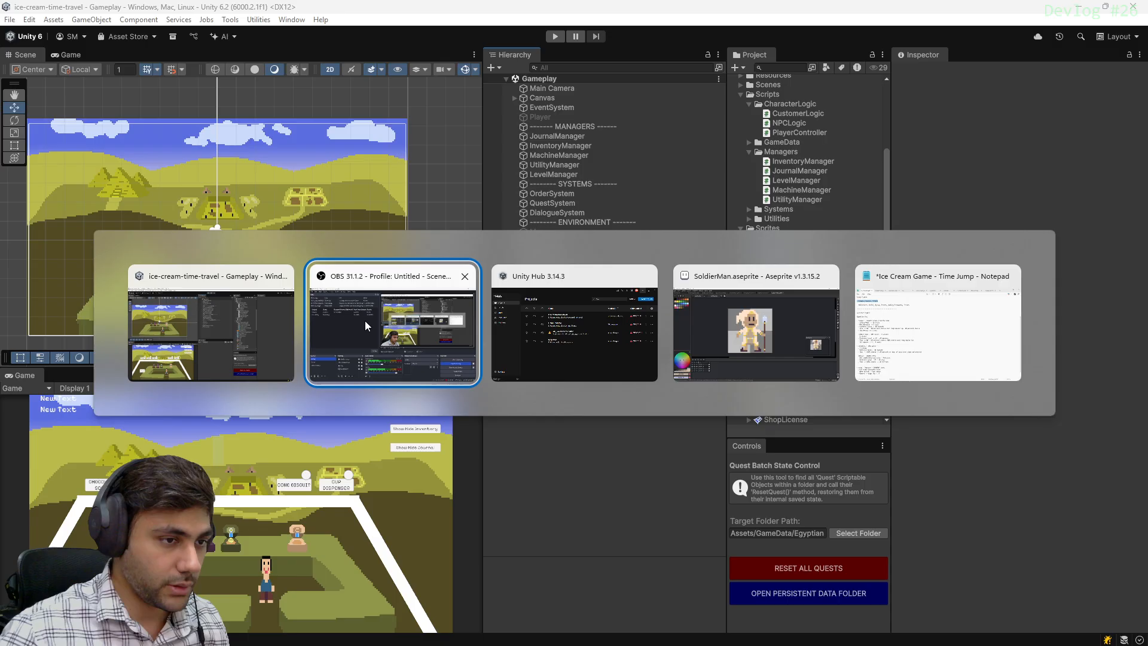
left_click(763, 325)
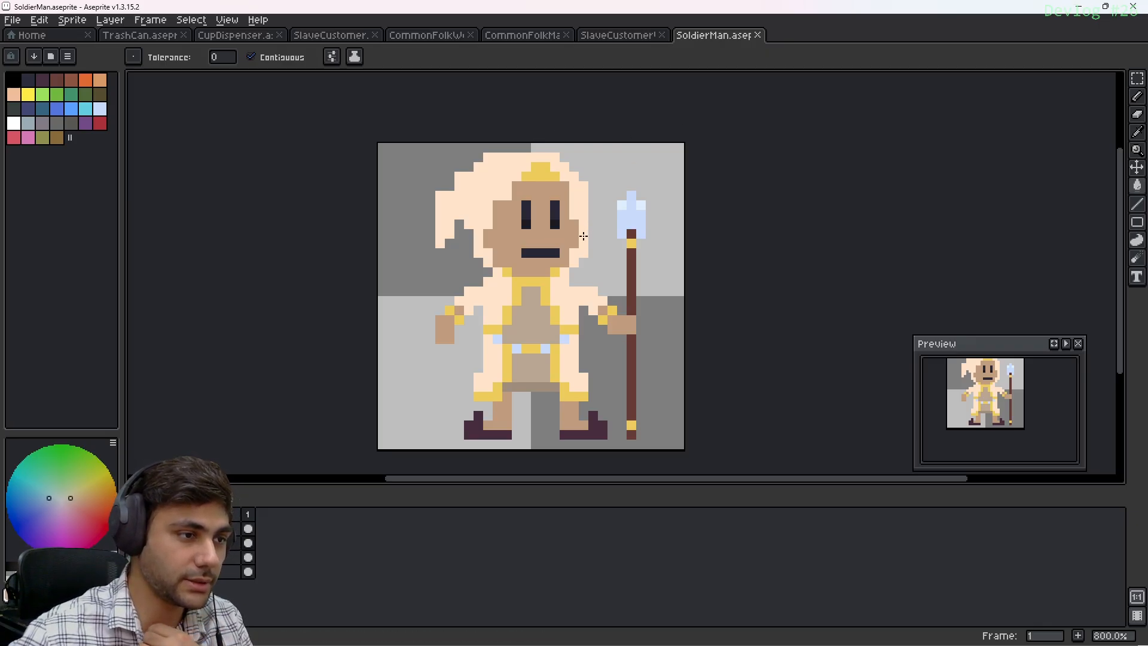
left_click(634, 35)
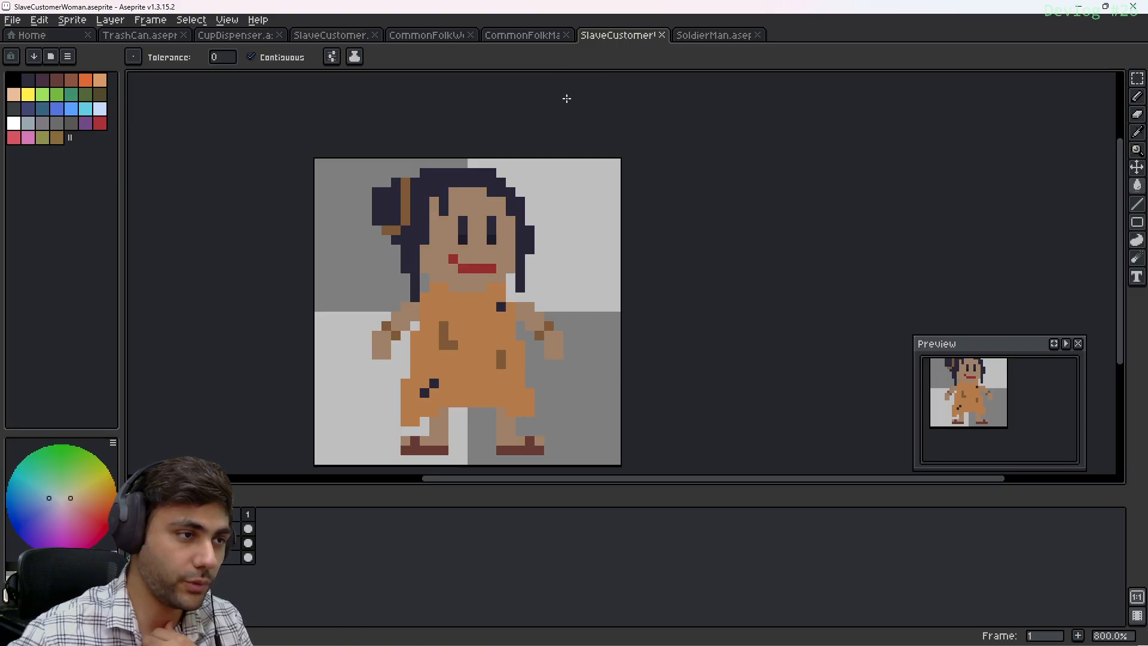
left_click(323, 36)
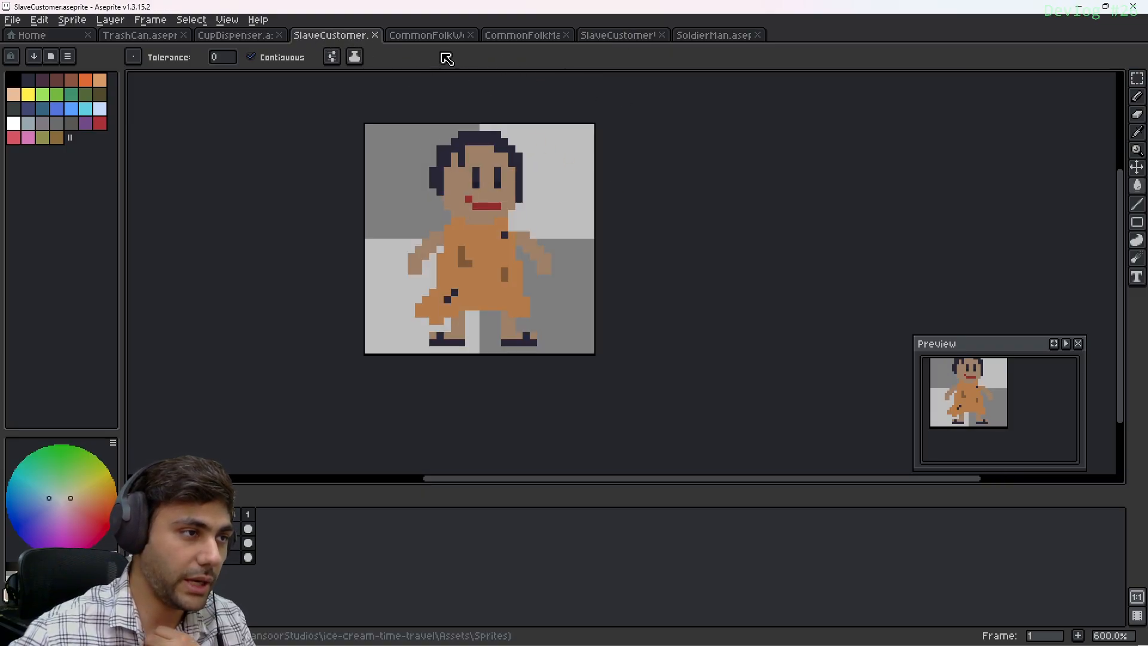
scroll(569, 185, "up", 1)
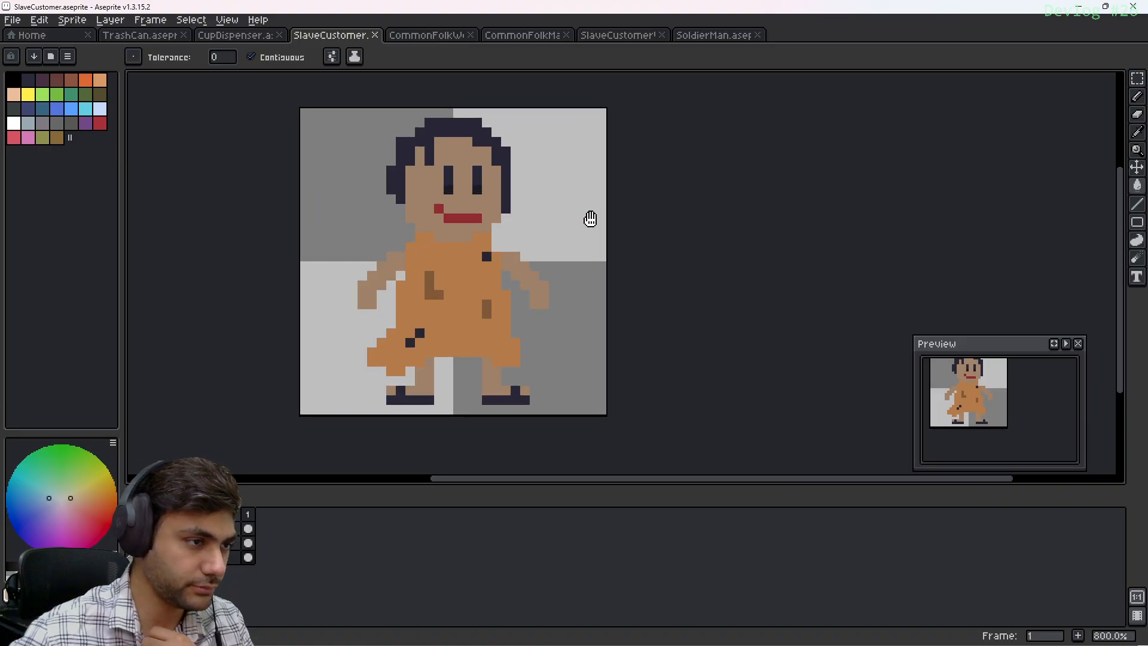
middle_click_drag(590, 217, 686, 231)
left_click(422, 36)
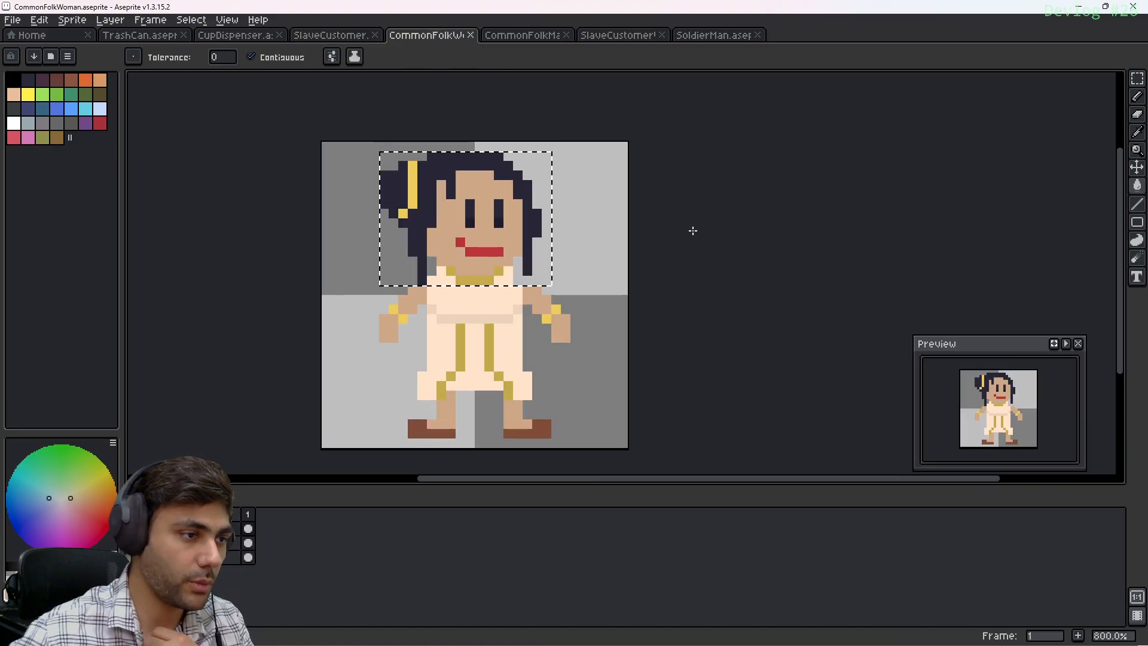
middle_click_drag(602, 177, 640, 146)
left_click(521, 36)
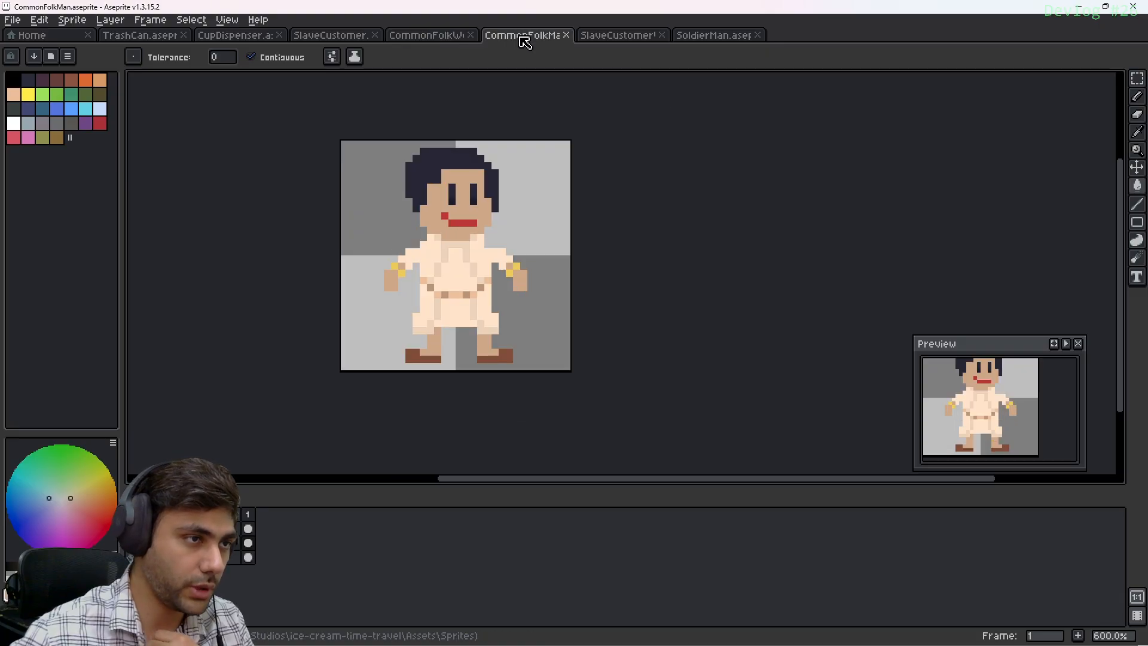
middle_click_drag(613, 209, 695, 210)
scroll(694, 210, "up", 1)
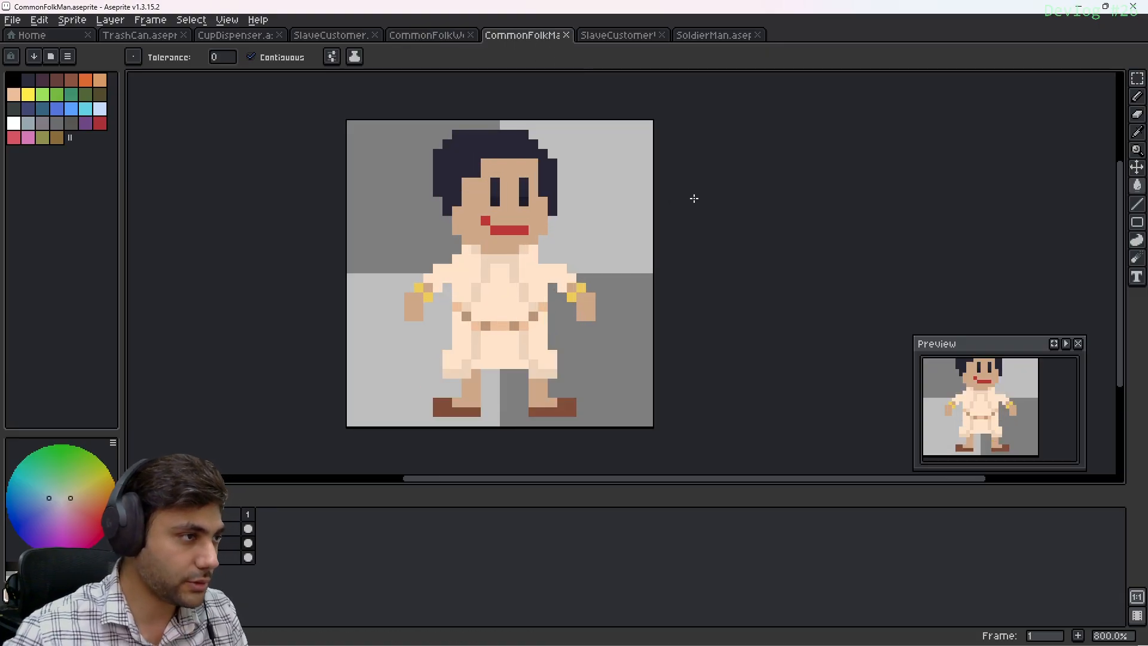
left_click(714, 37)
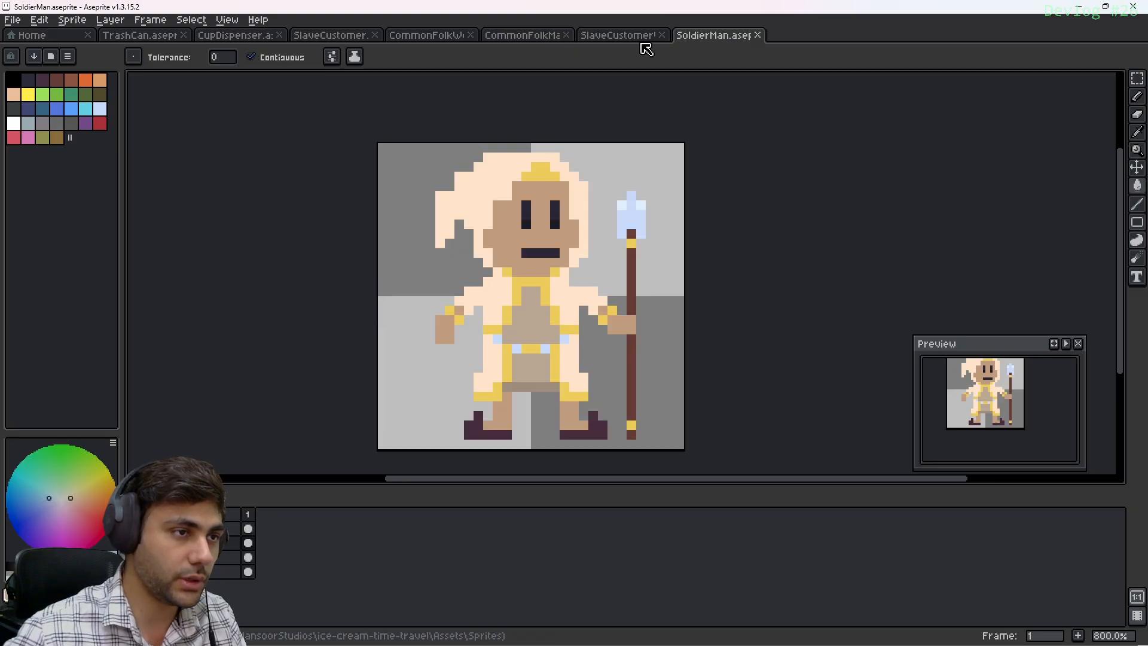
left_click(523, 36)
left_click(425, 36)
left_click(331, 35)
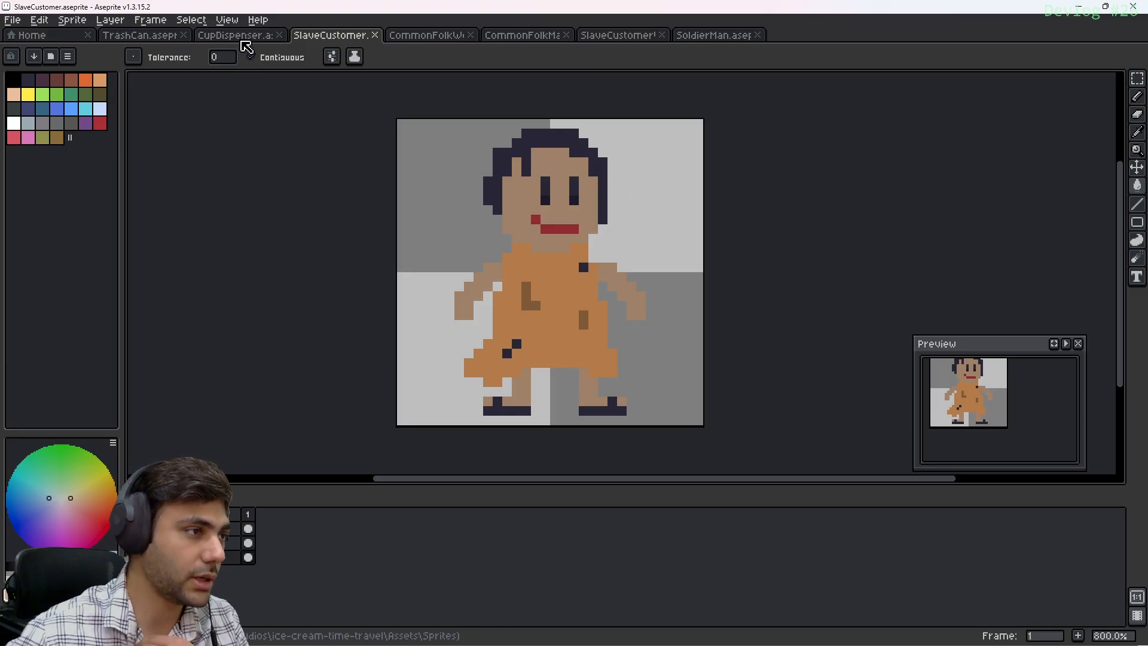
Examine the CupDispenser and TrashCan sprites
left_click(244, 37)
scroll(591, 182, "down", 3)
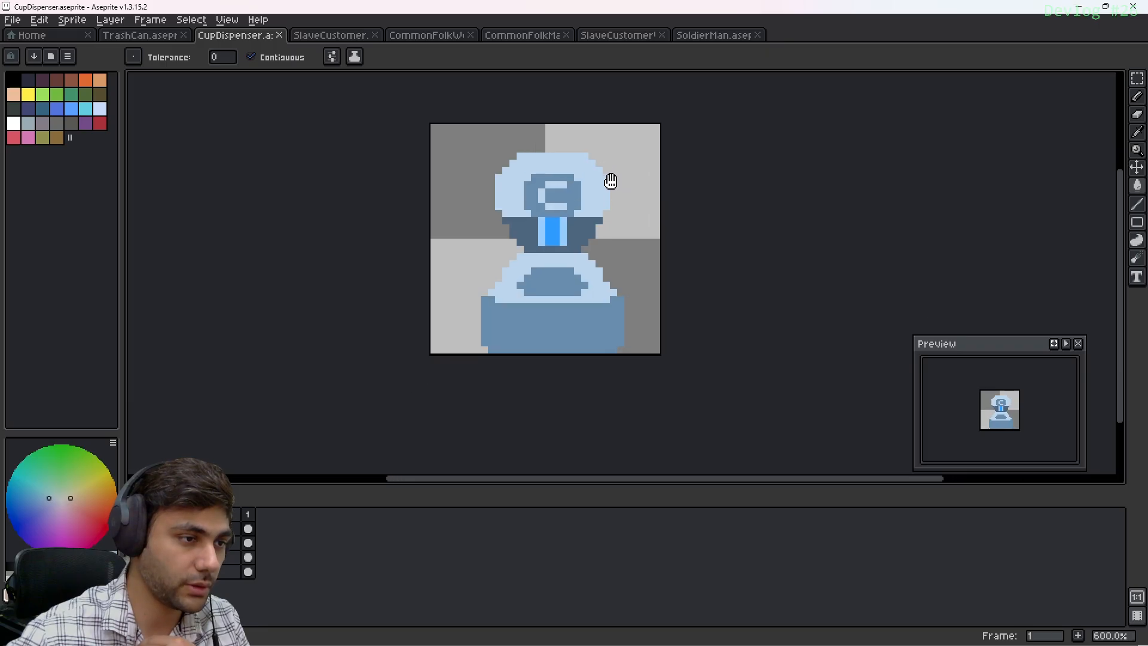
scroll(603, 208, "up", 1)
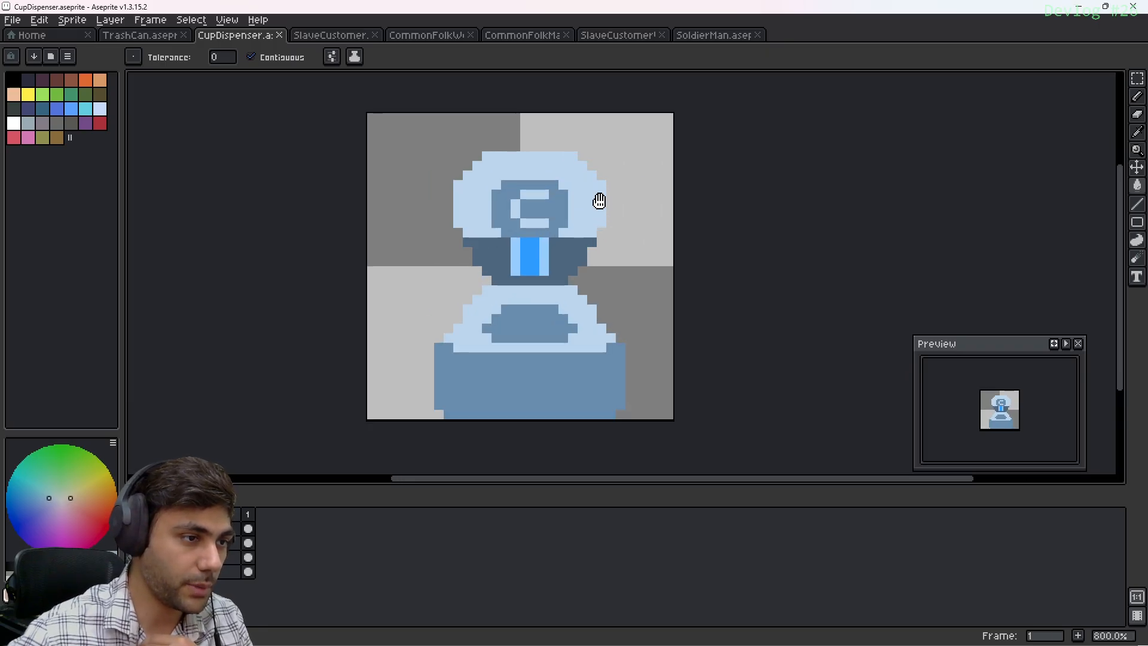
left_click(153, 38)
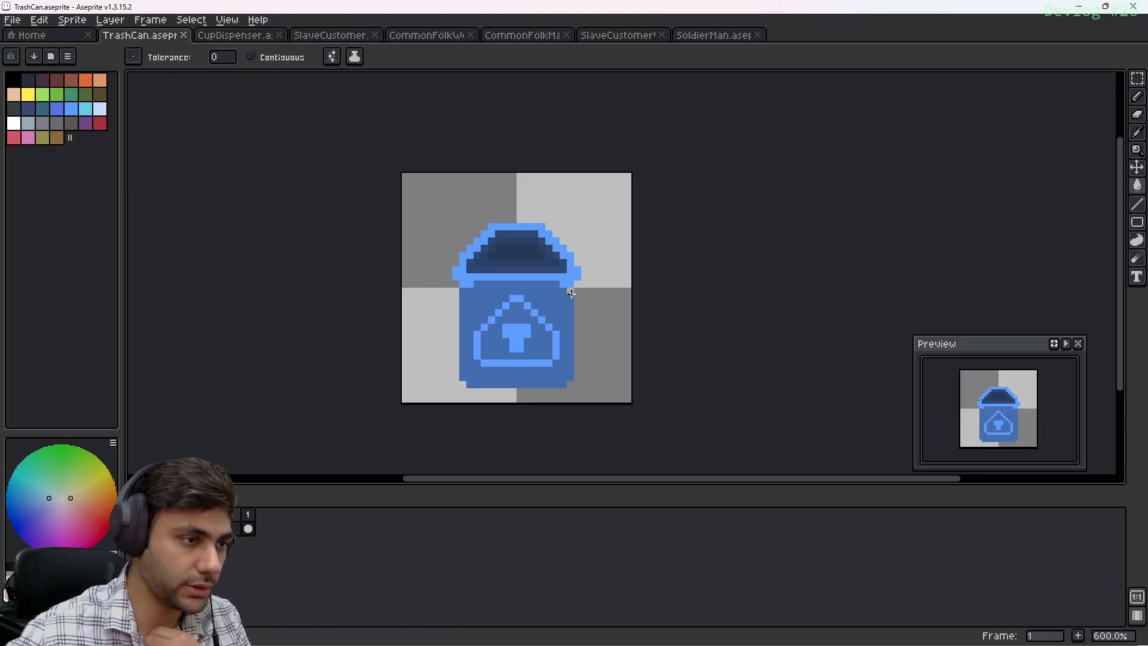
scroll(571, 293, "up", 1)
scroll(542, 252, "down", 1)
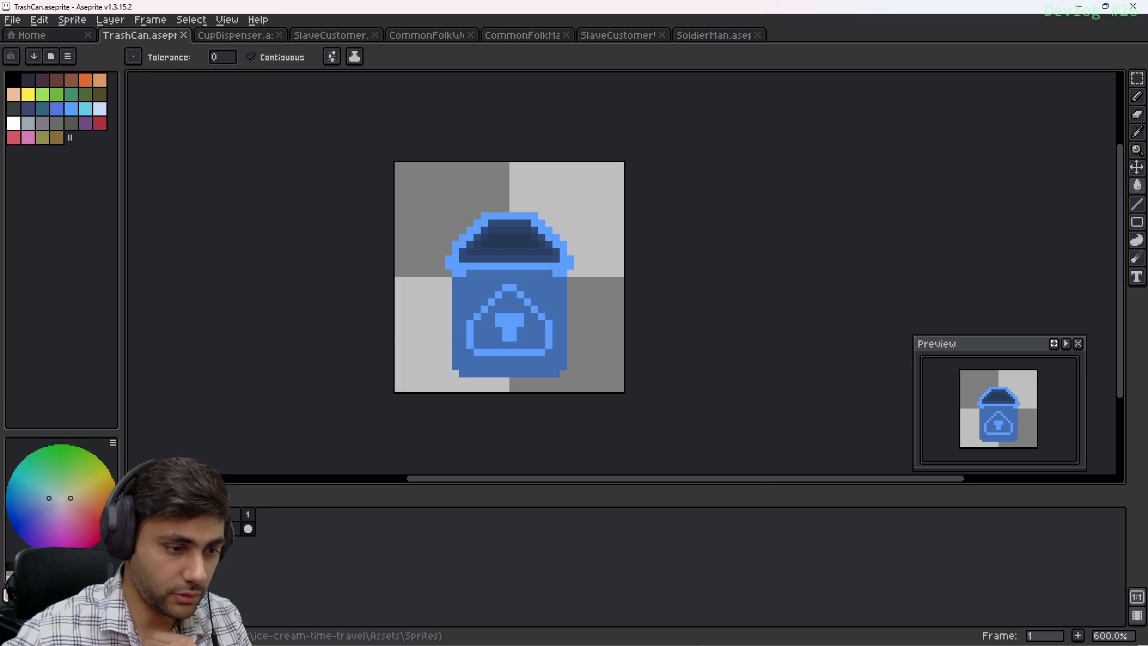
Return to Unity and apply a Pixels Per Unit of 32 to all five sprites in the EgyptianCharacters folder
left_click(708, 635)
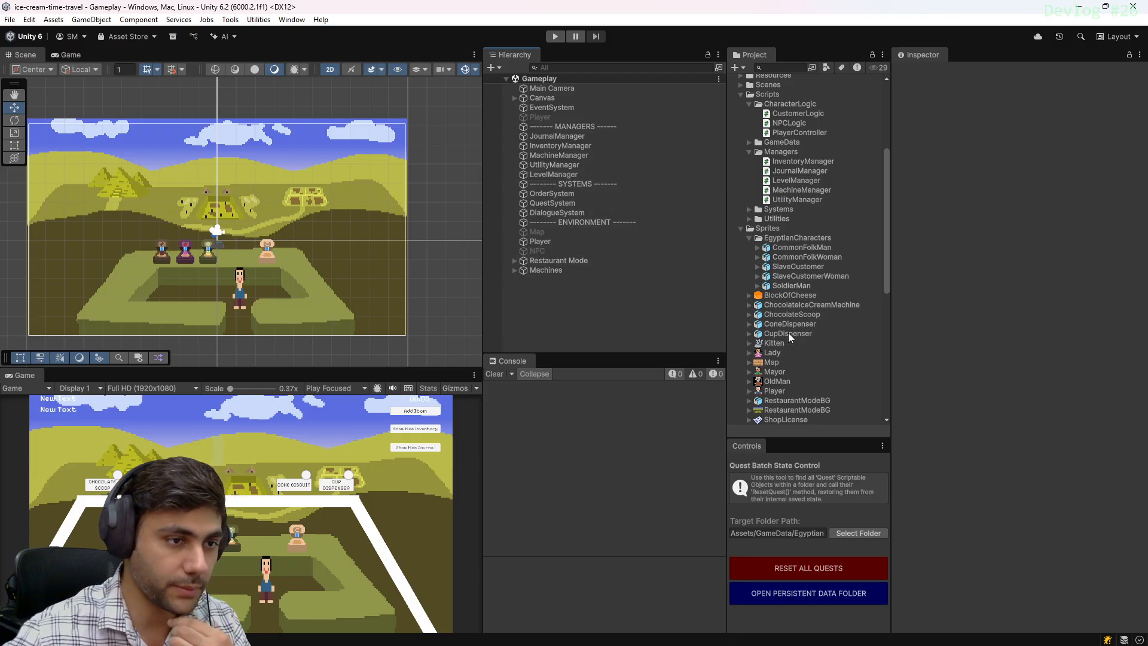
left_click(790, 247)
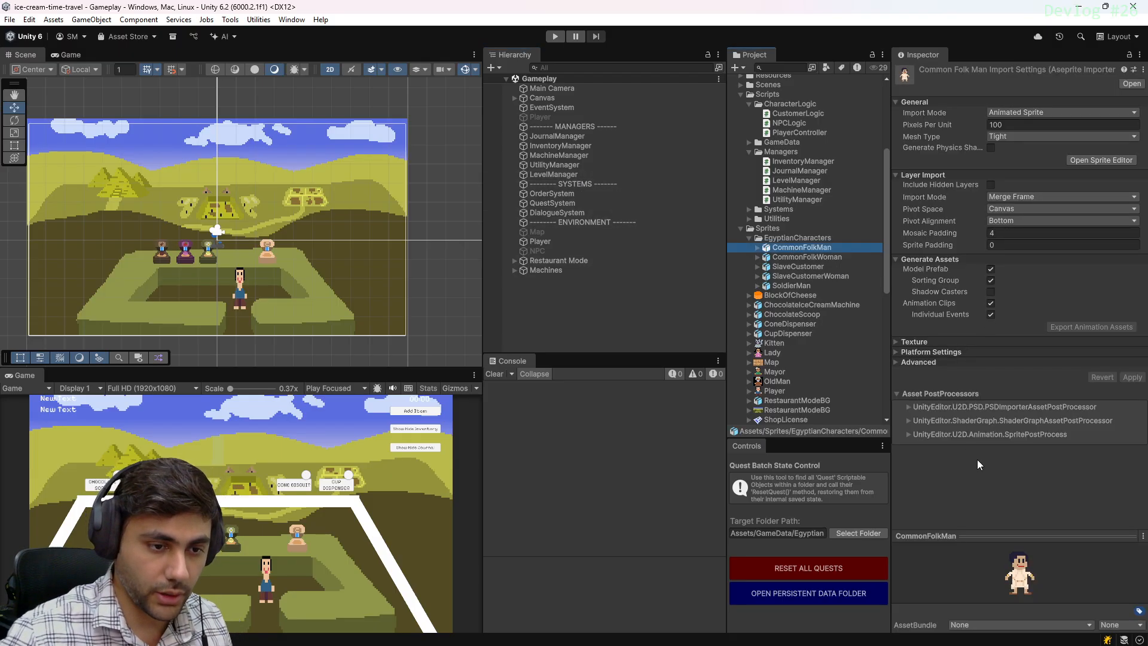
left_click(801, 266)
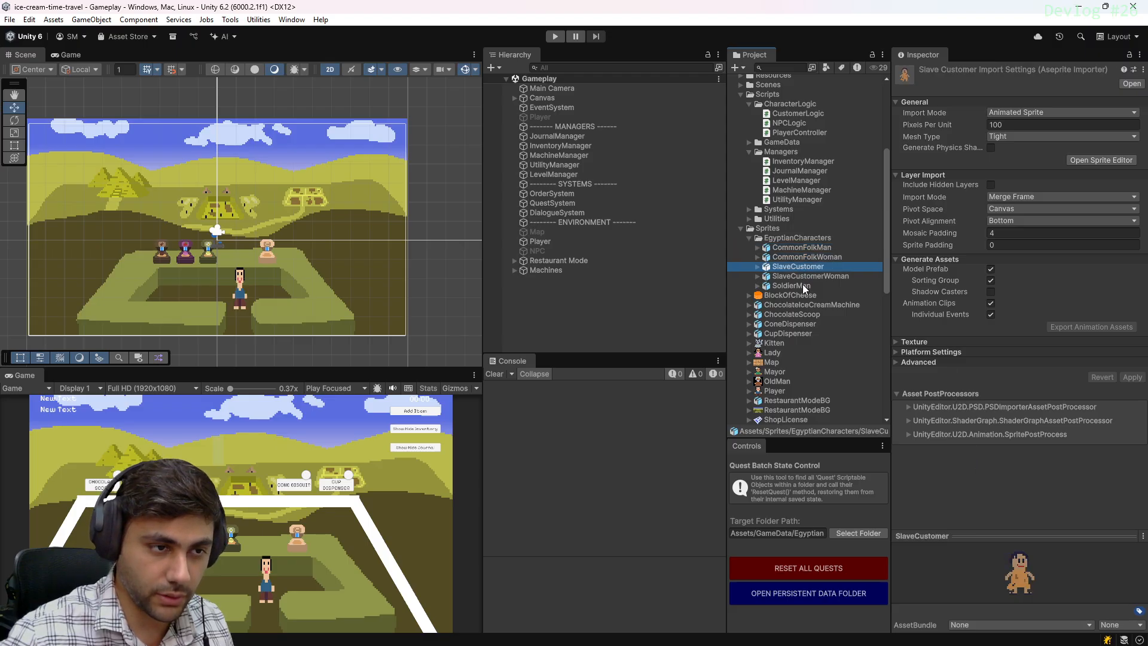
left_click(797, 248)
left_click(798, 285, "shift")
left_click(1023, 125)
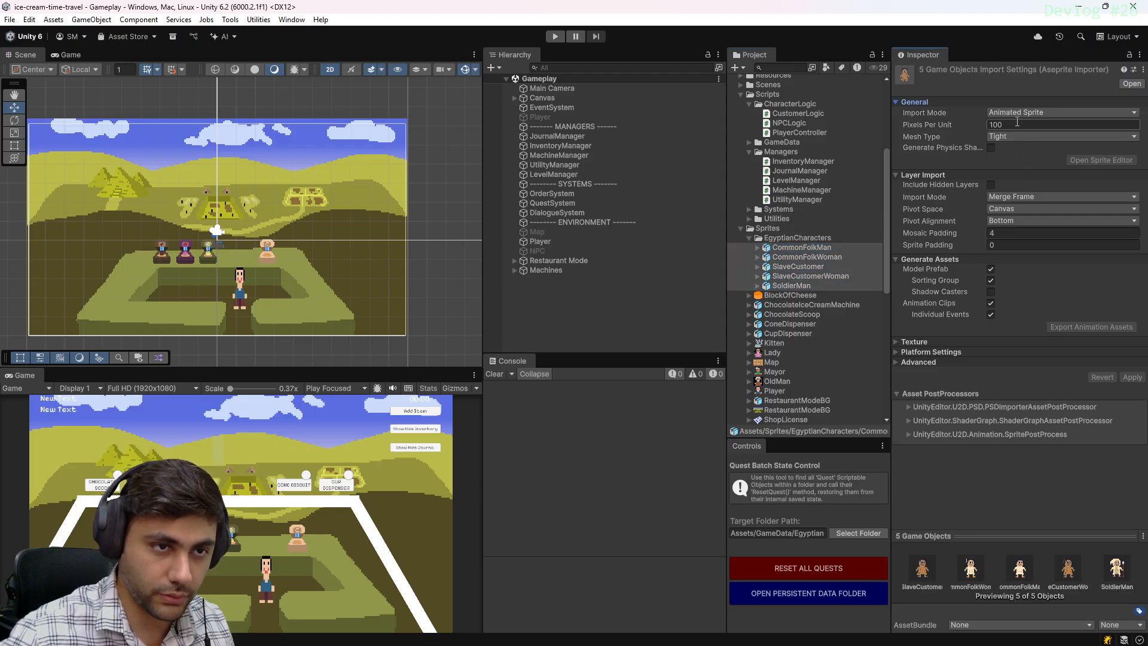
type("32")
left_click(1126, 379)
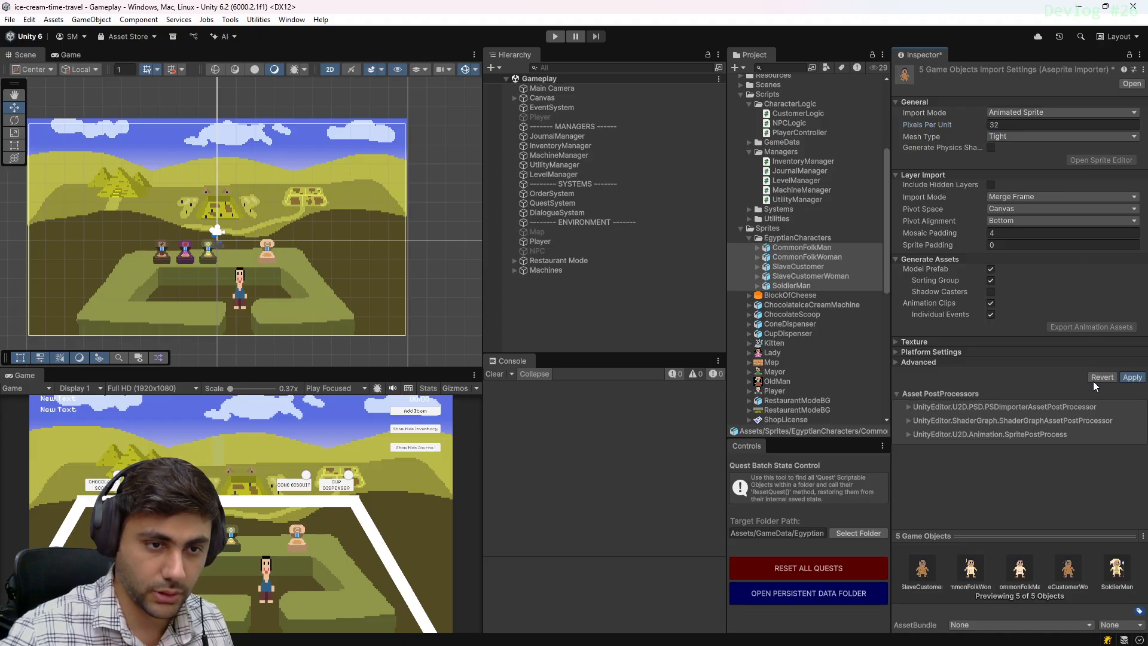
Duplicate the active Player object in the environment section of the Gameplay scene
left_click(570, 296)
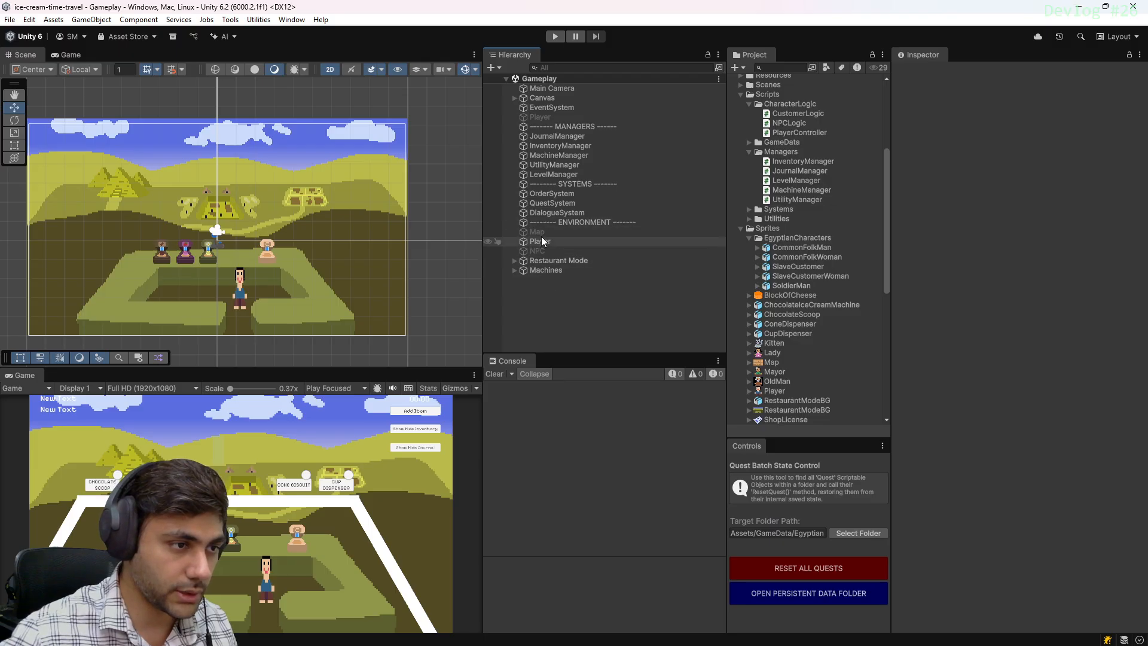
right_click(549, 282)
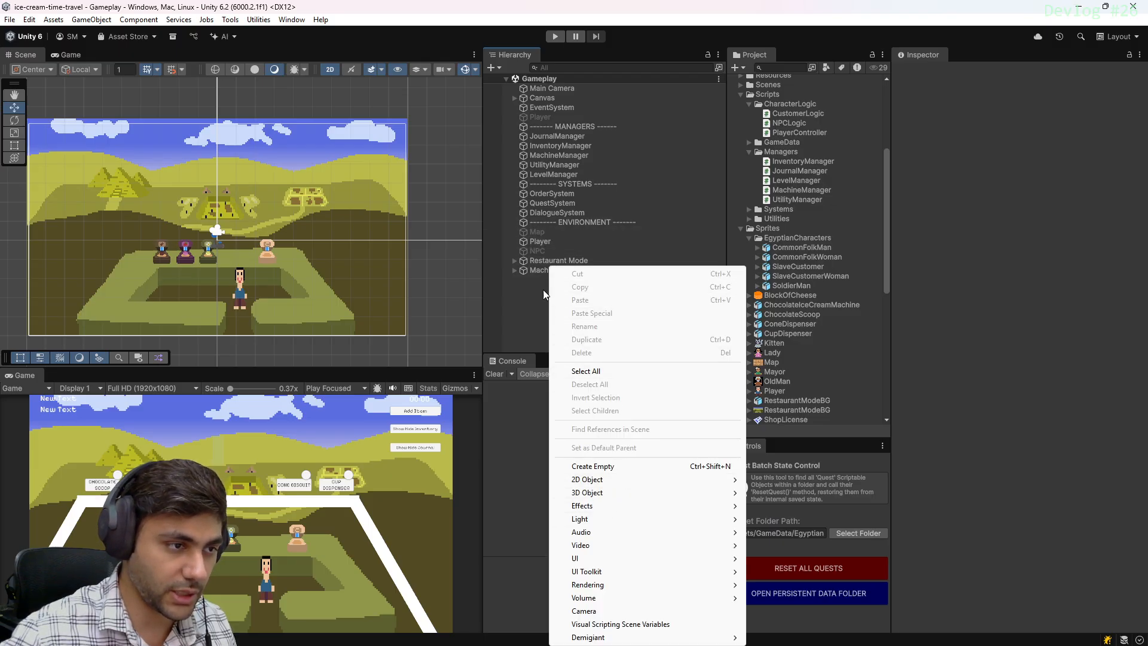
left_click(531, 263)
left_click(540, 233)
left_click(547, 242)
key("ctrl+d")
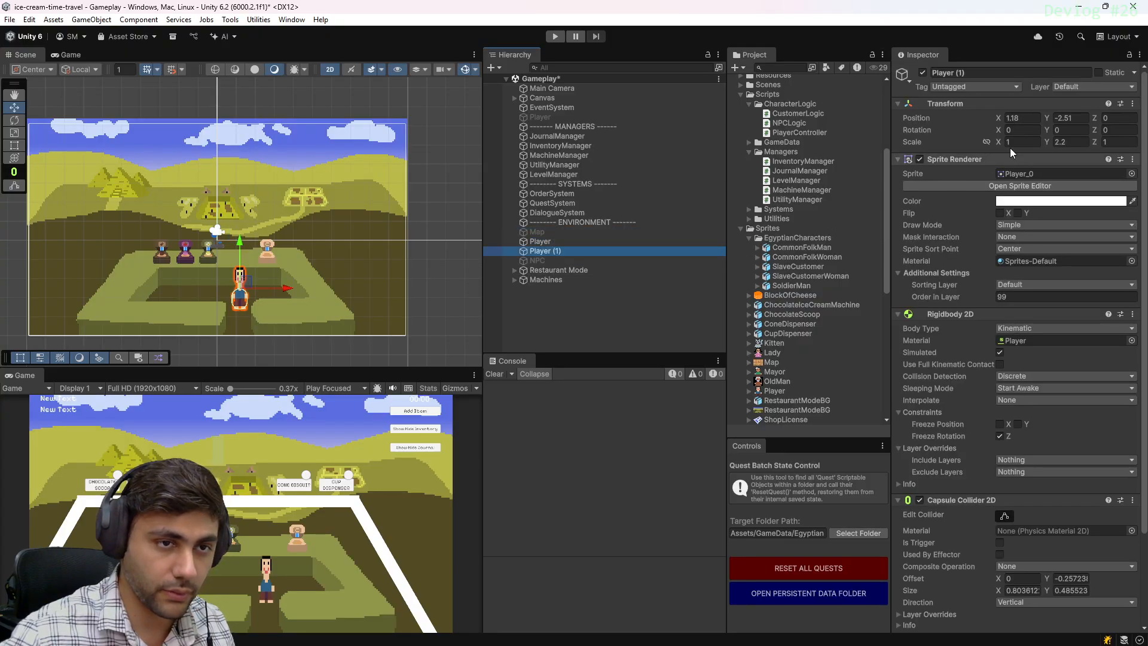
Set the duplicated player's Y scale to 1 and rename the object Customer
left_click(1065, 141)
type("1")
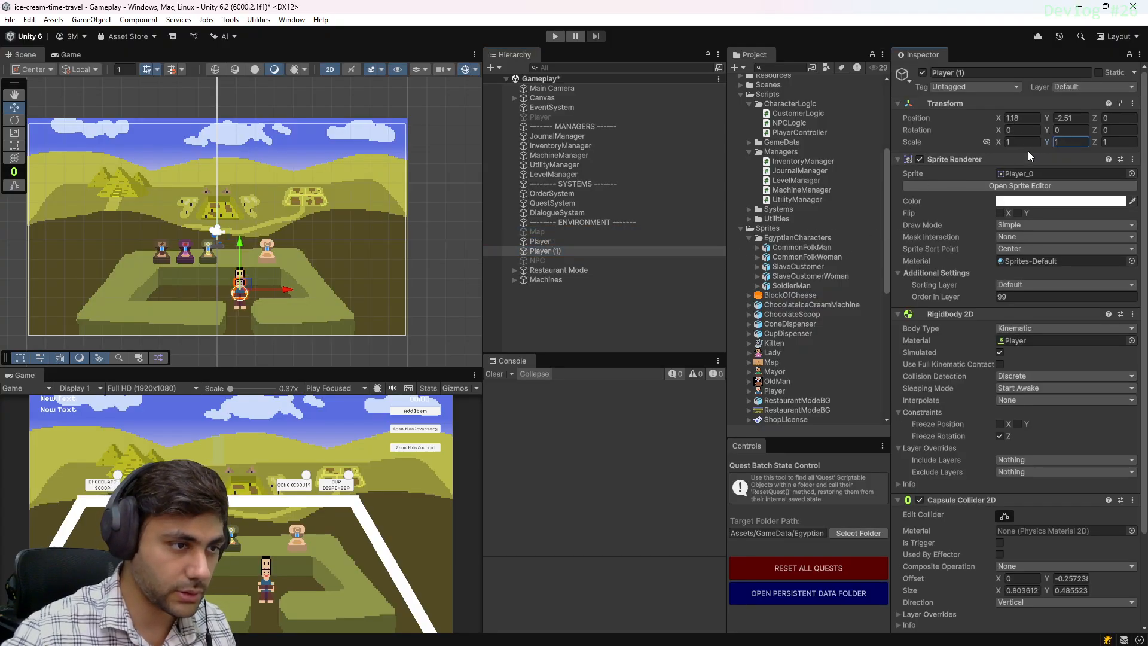
left_click(969, 72)
type("Customer")
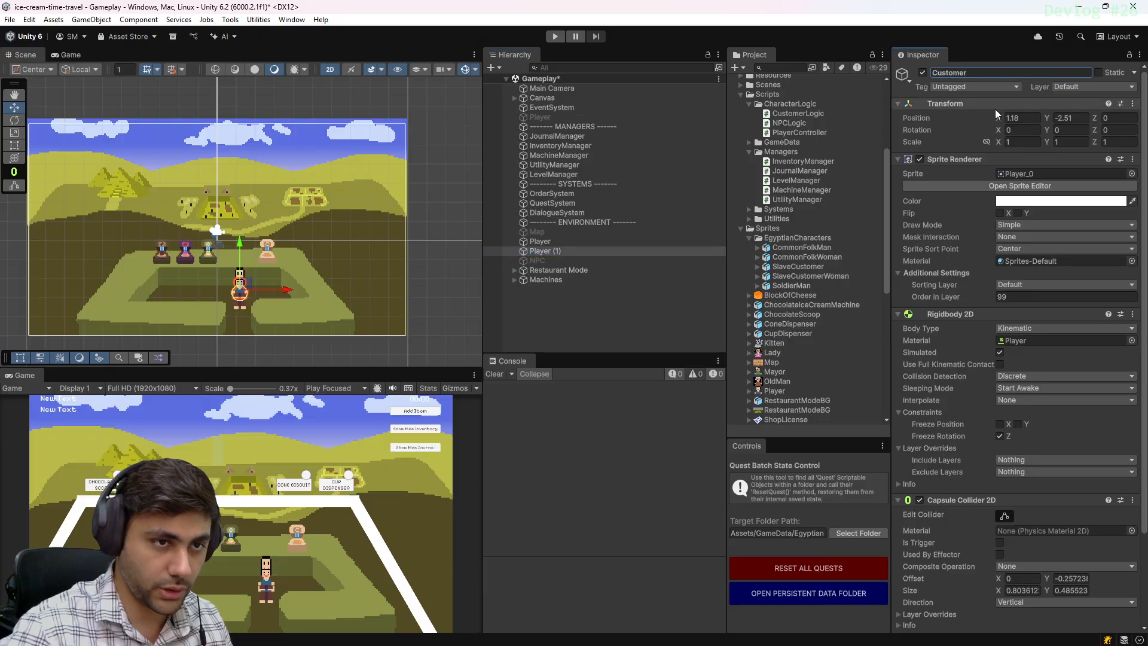
key("Return")
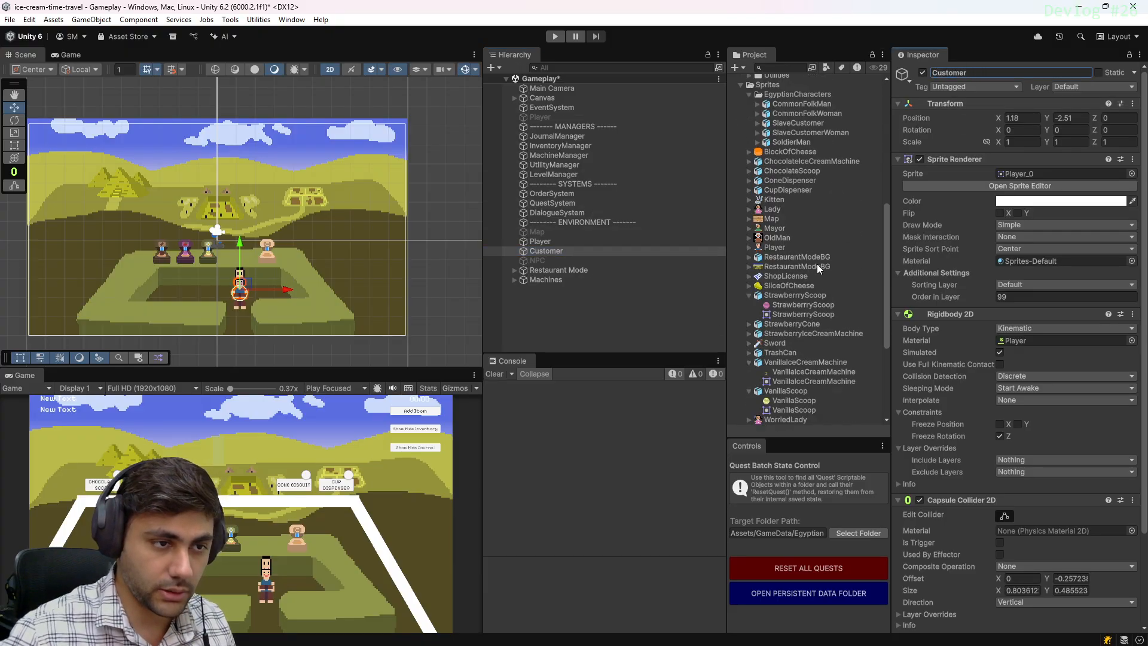
Assign the SoldierMan sprite to Customer's Sprite Renderer and move the object to about X 0.82, Y -1.15, behind the counter
scroll(817, 264, "down", 3)
left_click(758, 214)
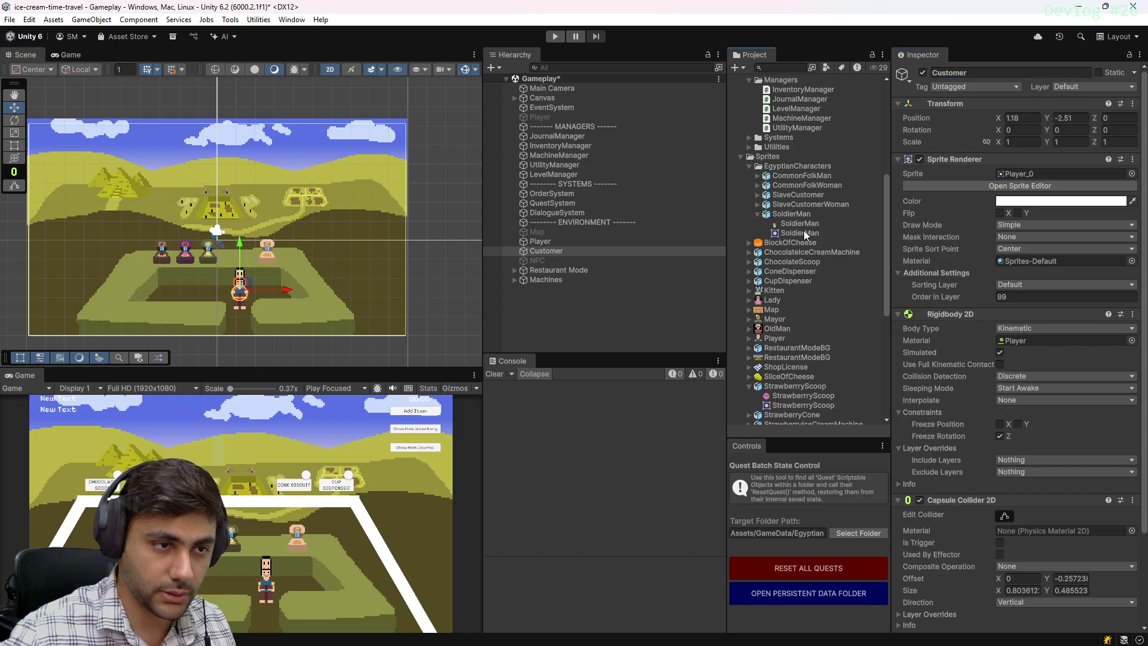
left_click(805, 233)
left_click_drag(805, 235, 1051, 173)
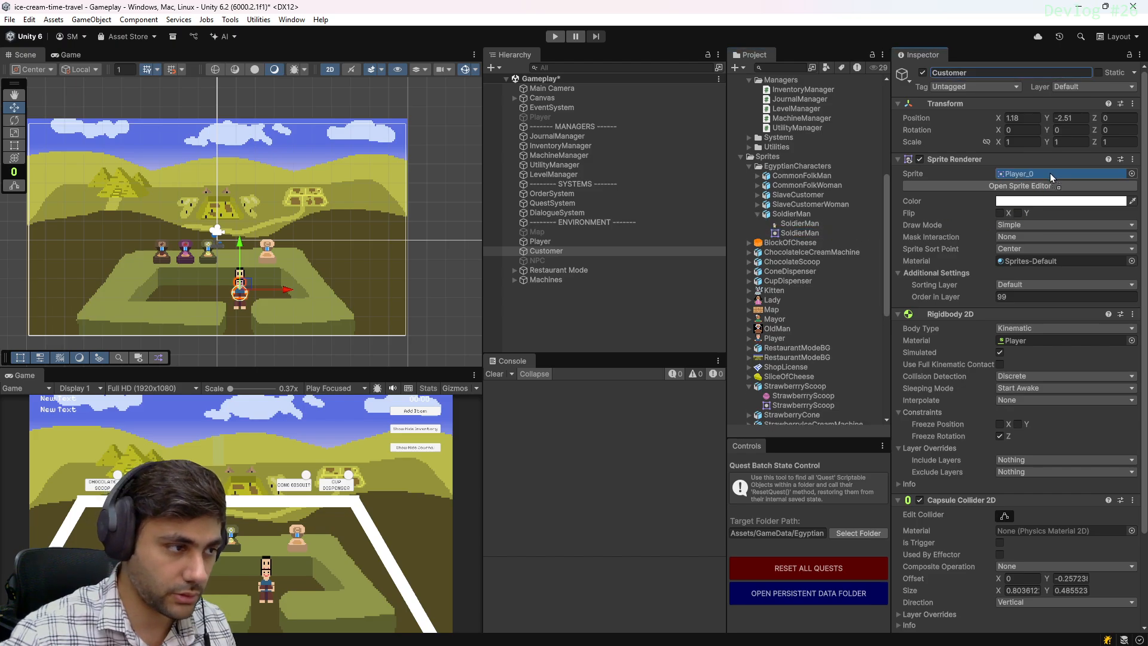
scroll(303, 261, "up", 2)
scroll(291, 260, "up", 1)
left_click_drag(199, 299, 194, 259)
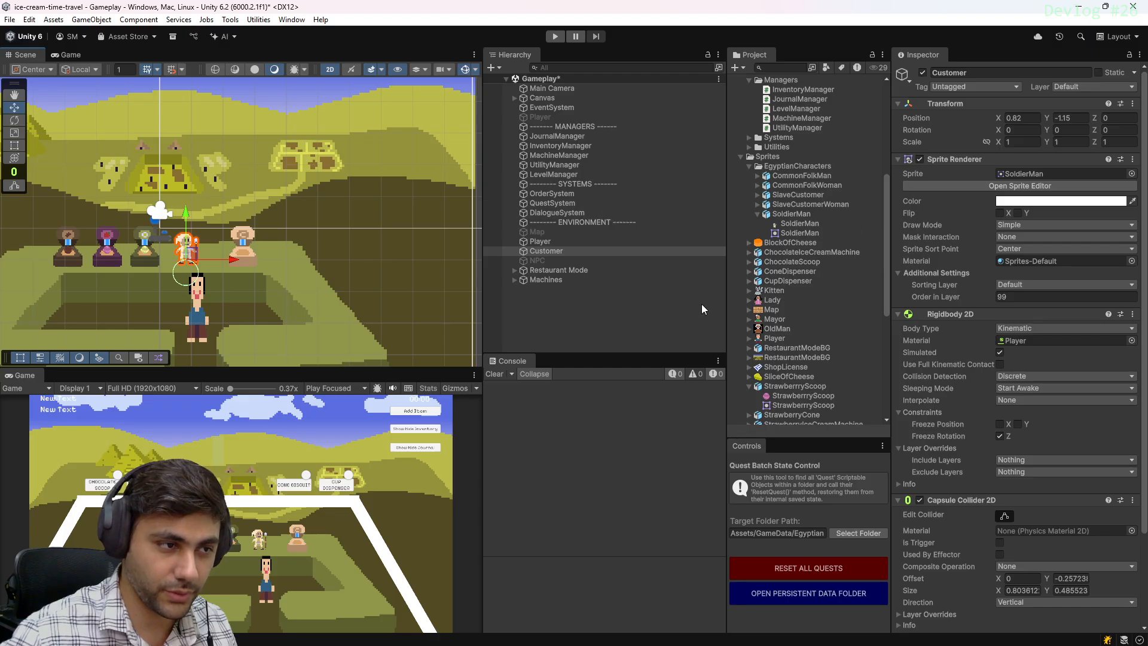
Apply a Pixels Per Unit of 64 to the SoldierMan import settings and replace it with 16 to compare the character's size
scroll(801, 377, "down", 1)
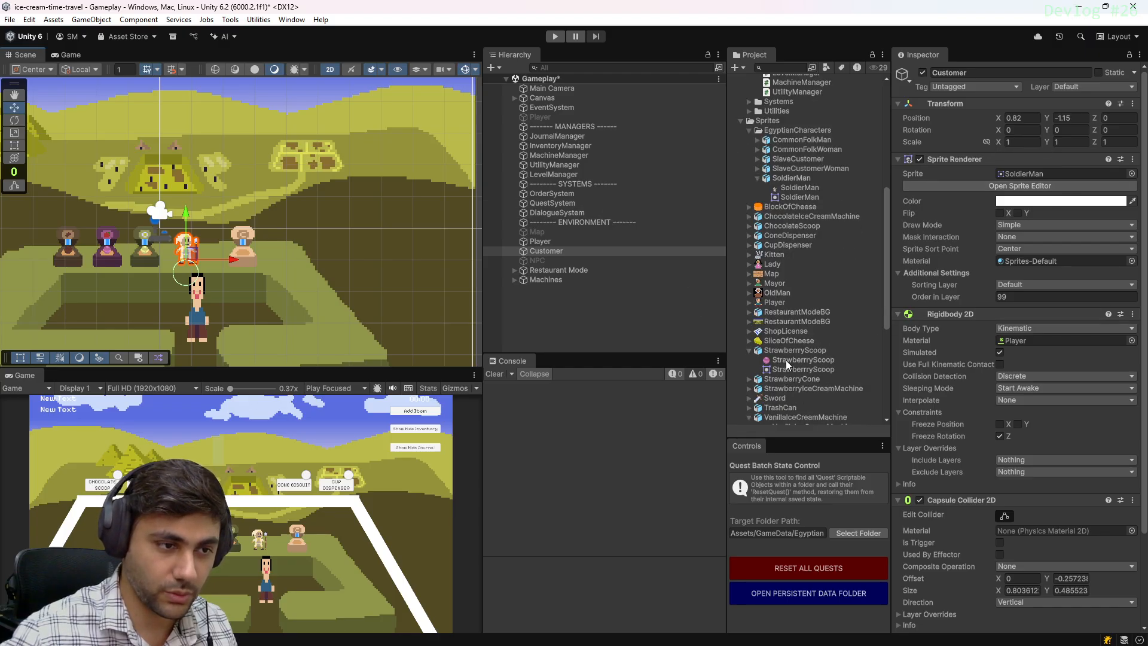
left_click(800, 197)
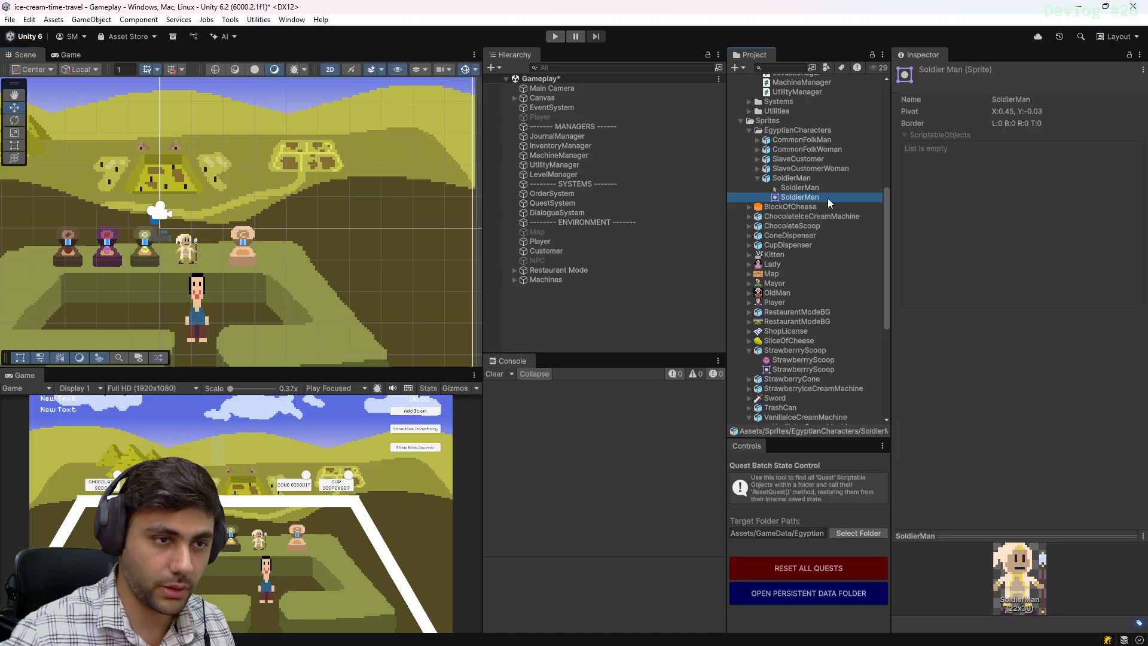
left_click(816, 178)
left_click(1017, 124)
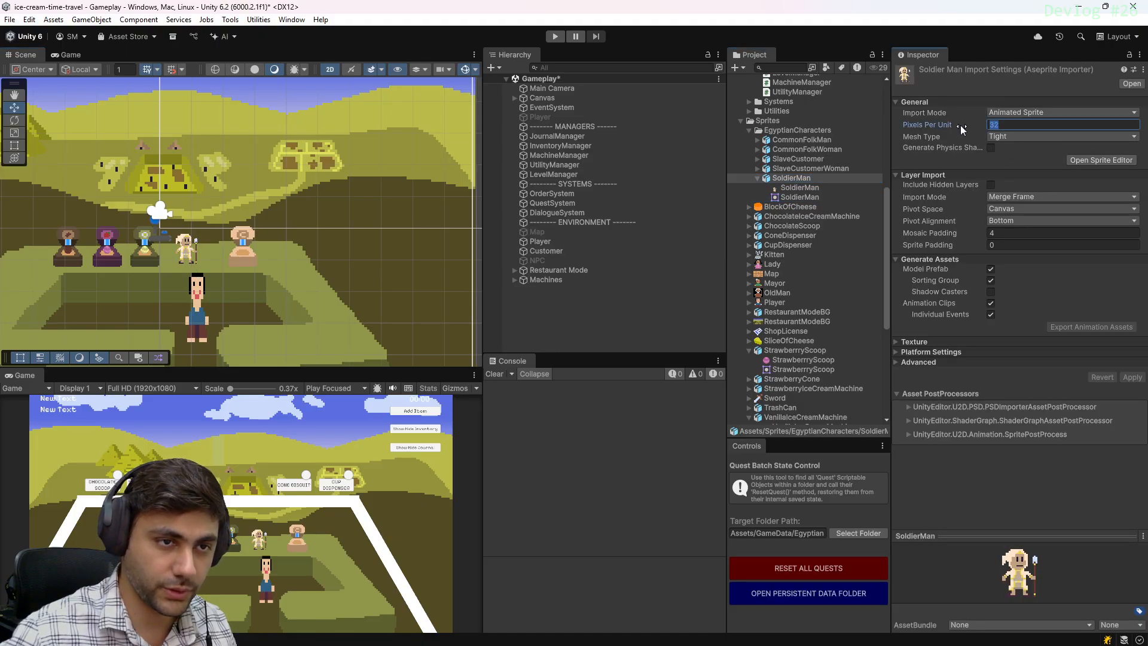
type("64")
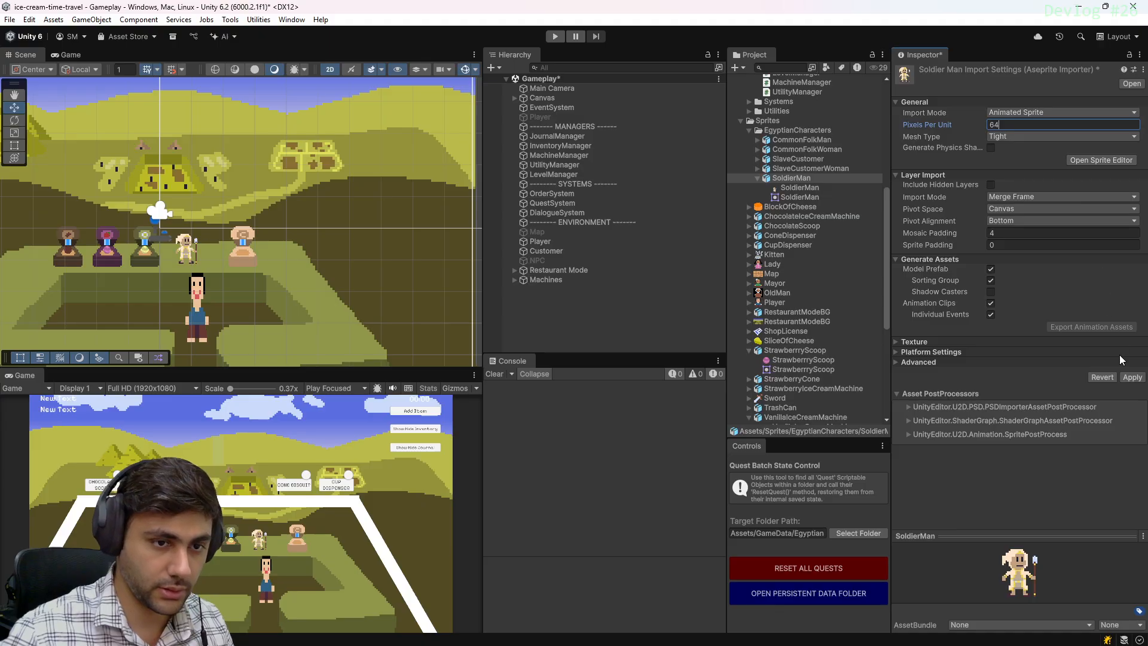
left_click(1131, 378)
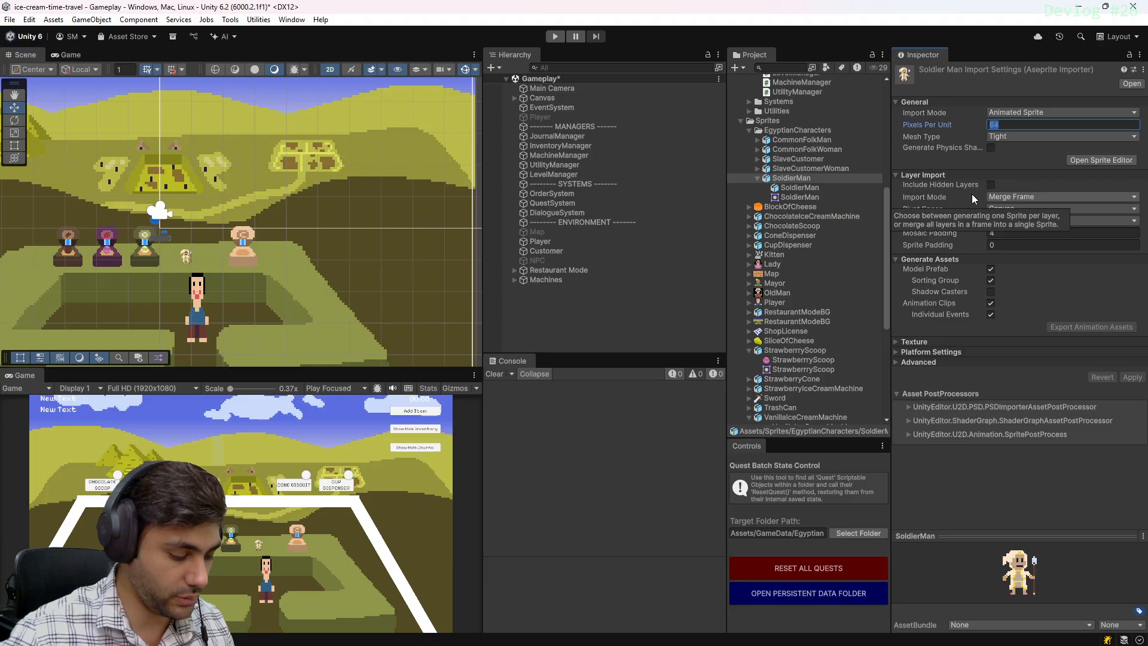
type("16")
left_click(1131, 377)
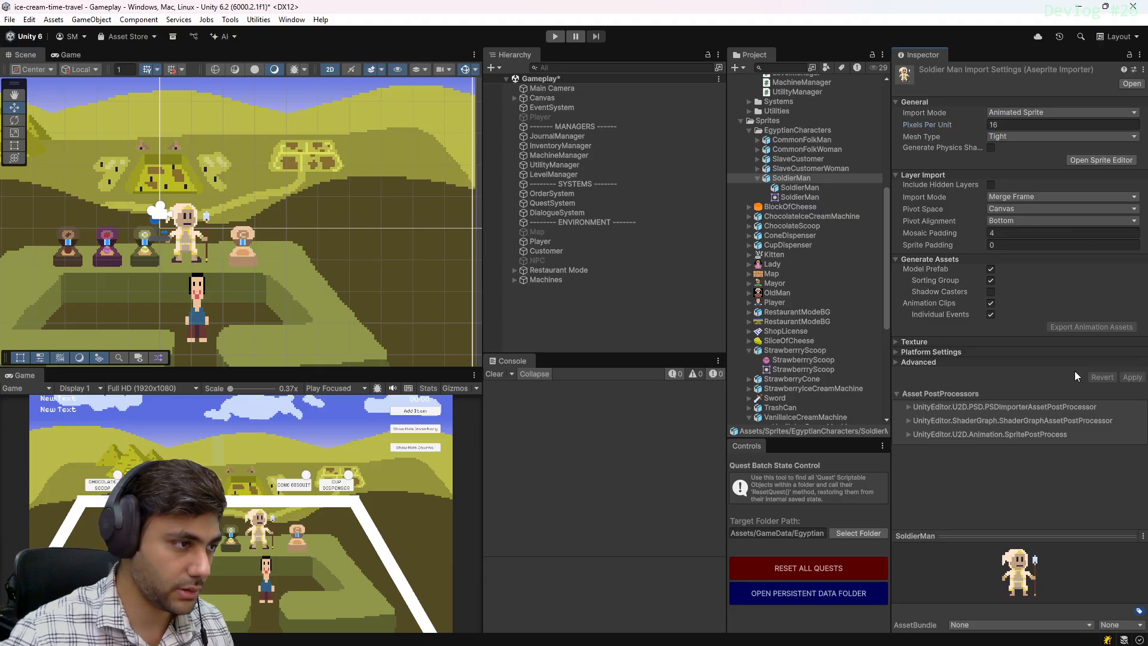
scroll(358, 272, "up", 5)
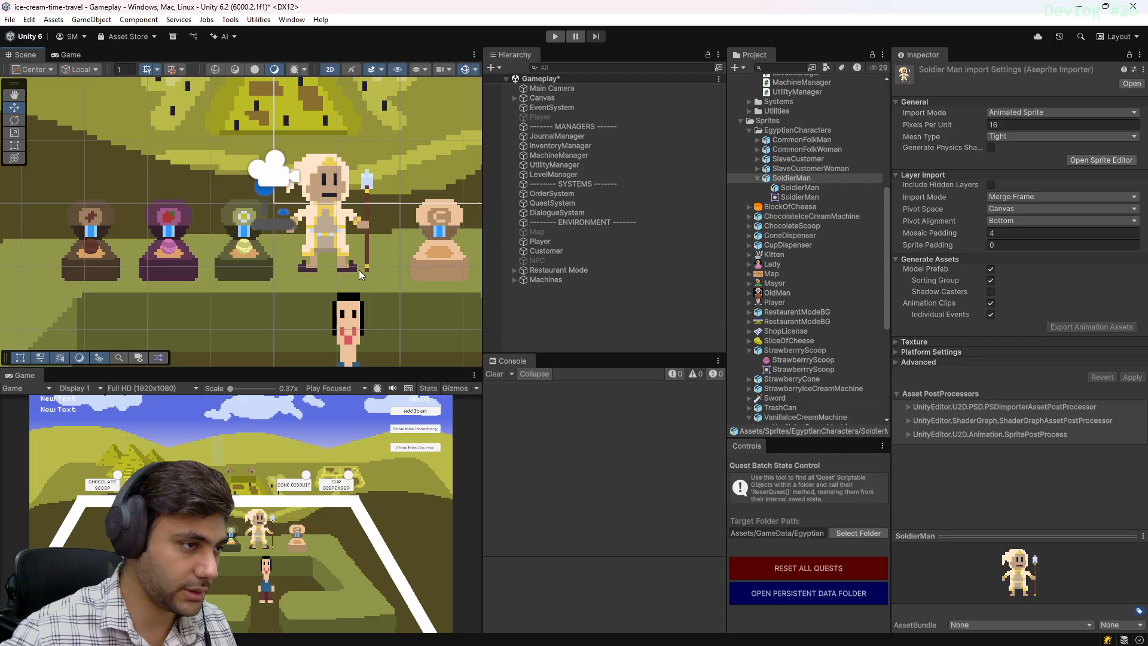
Set the Player object's Order in Layer to 1 in its Sprite Renderer
scroll(358, 266, "down", 5)
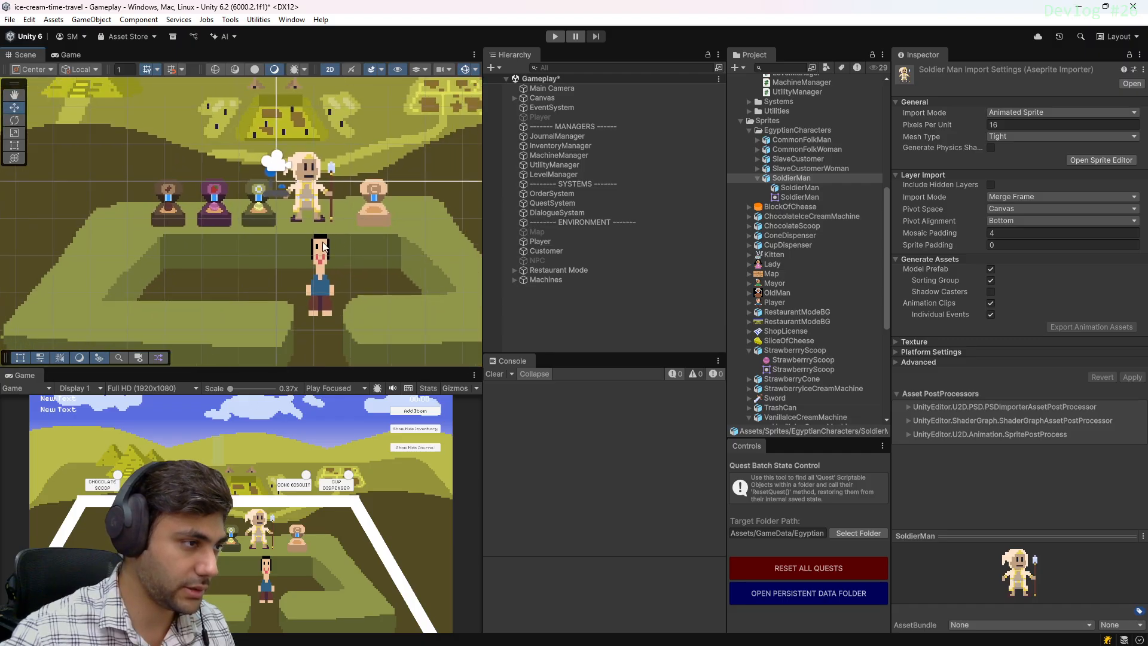
scroll(353, 257, "down", 2)
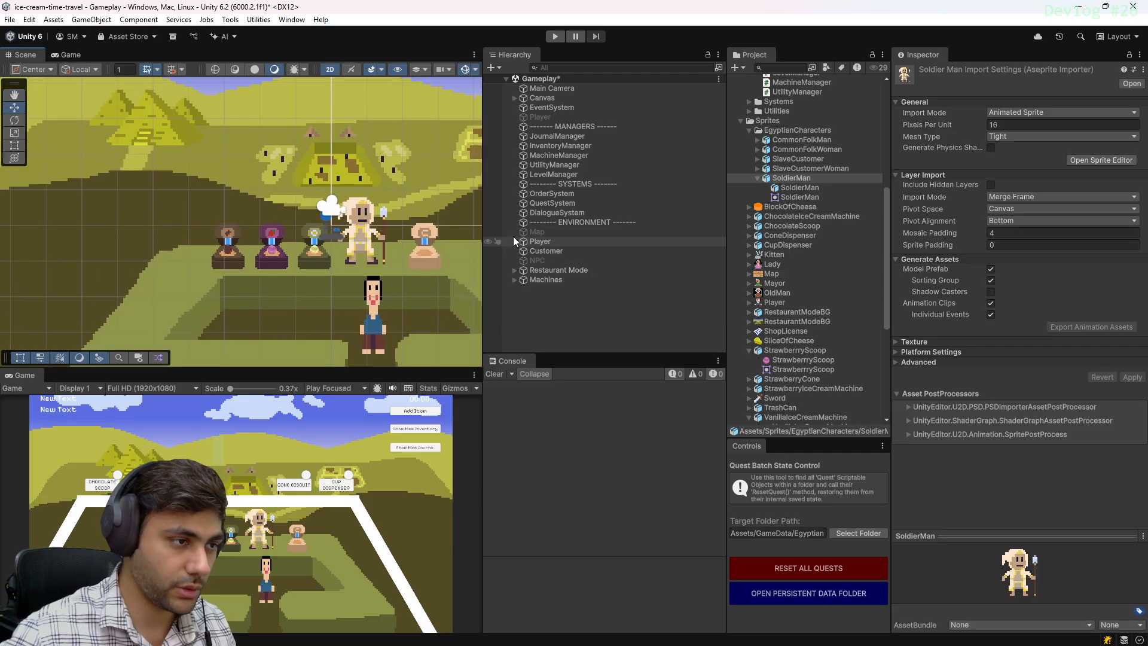
left_click(579, 242)
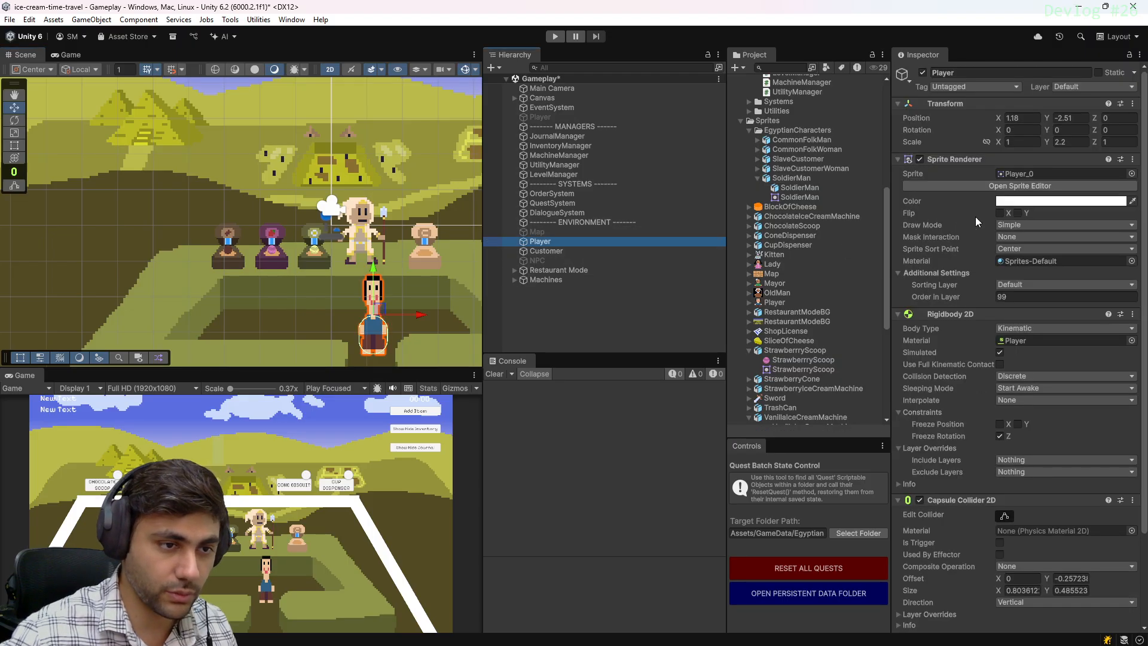
scroll(985, 287, "down", 3)
left_click(1017, 200)
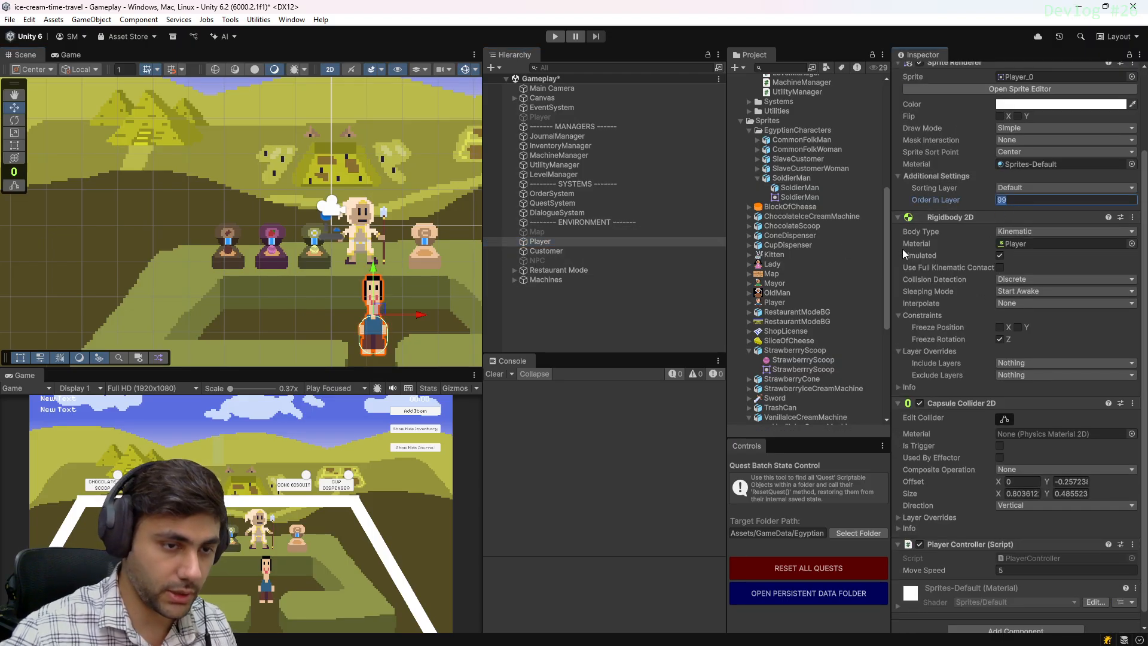
type("09")
key("BackSpace")
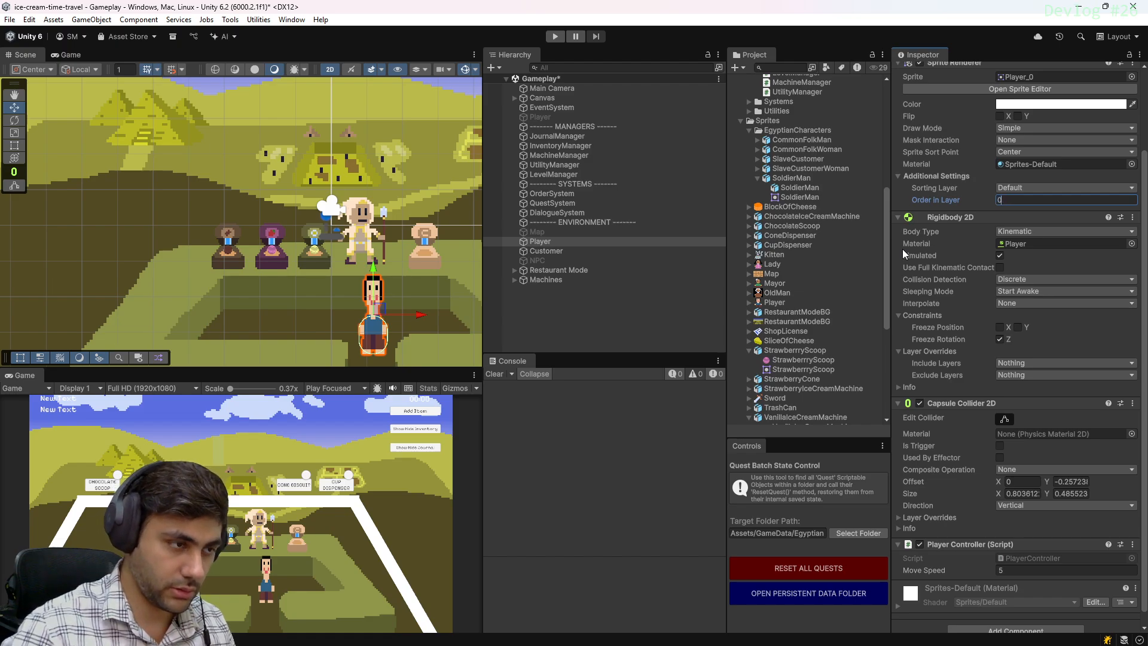
type("1")
key("Return")
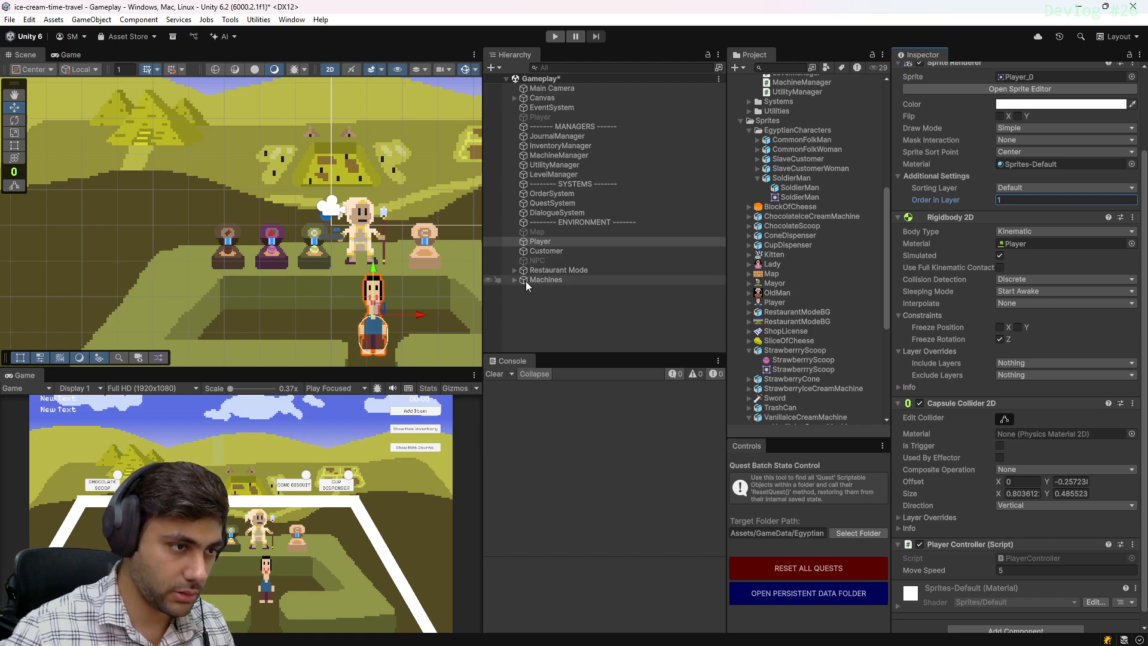
Set the Customer object's Order in Layer to 1, trying 0 in between to compare how it renders
left_click(550, 241)
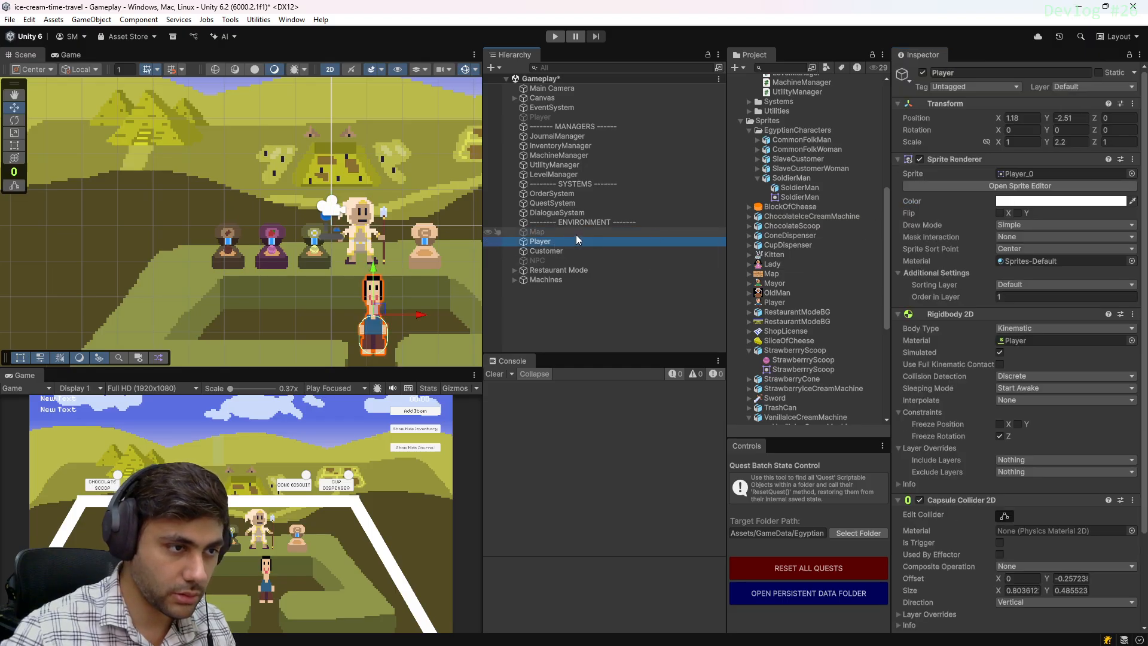
key("Up")
key("Down")
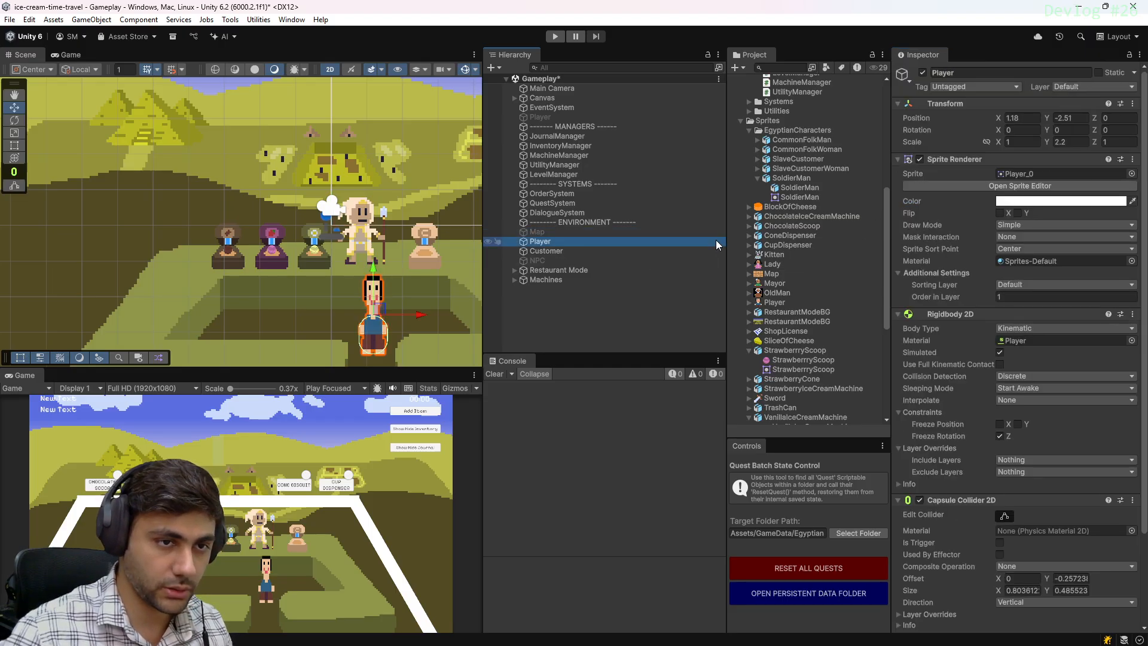
left_click(572, 250)
left_click(1014, 297)
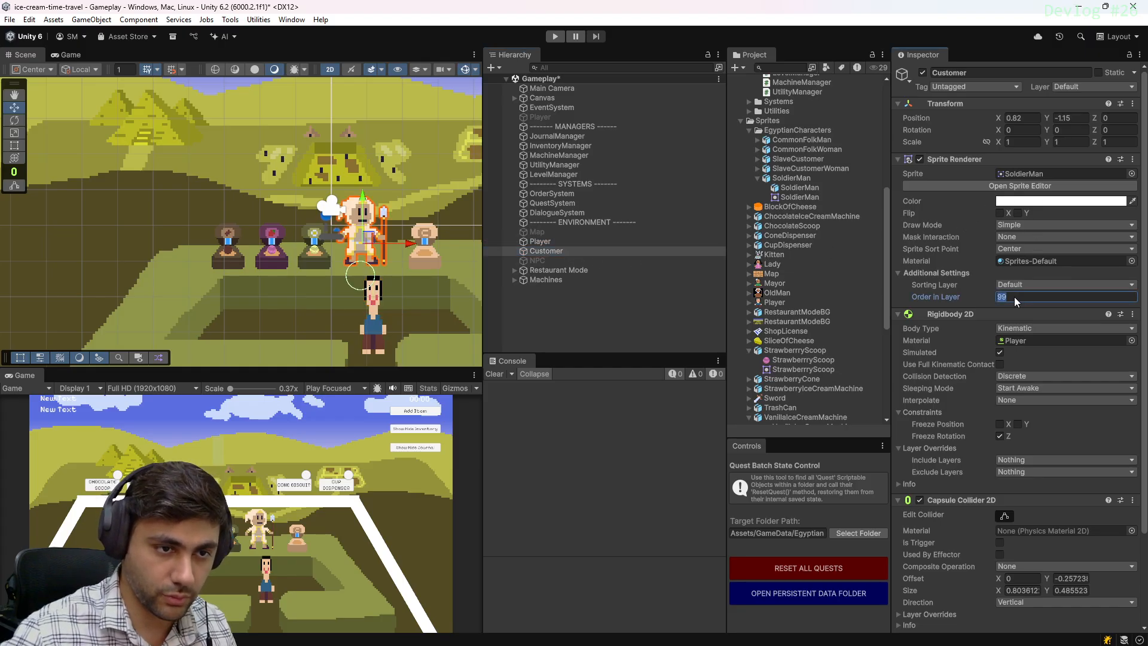
type("1")
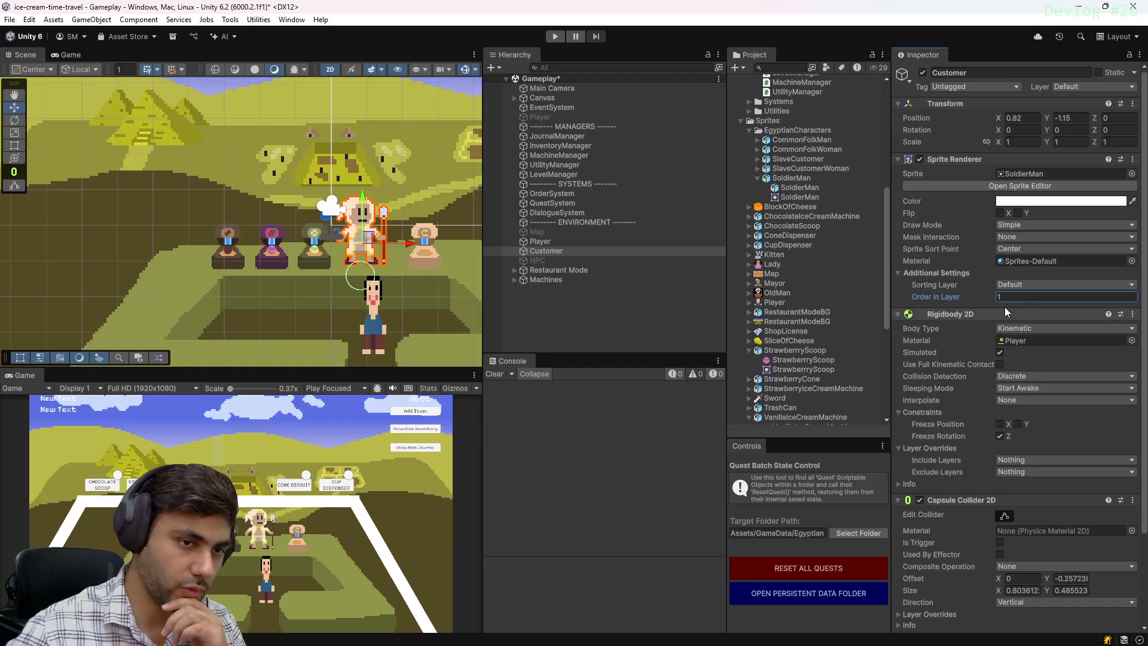
key("BackSpace")
type("0")
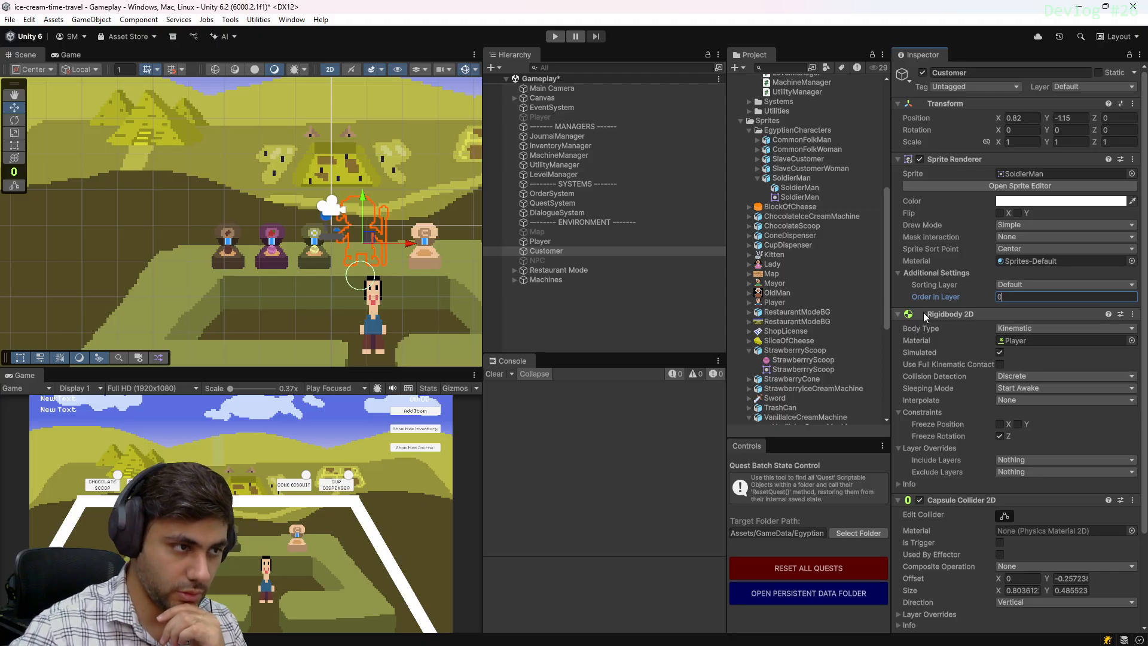
key("BackSpace")
type("1")
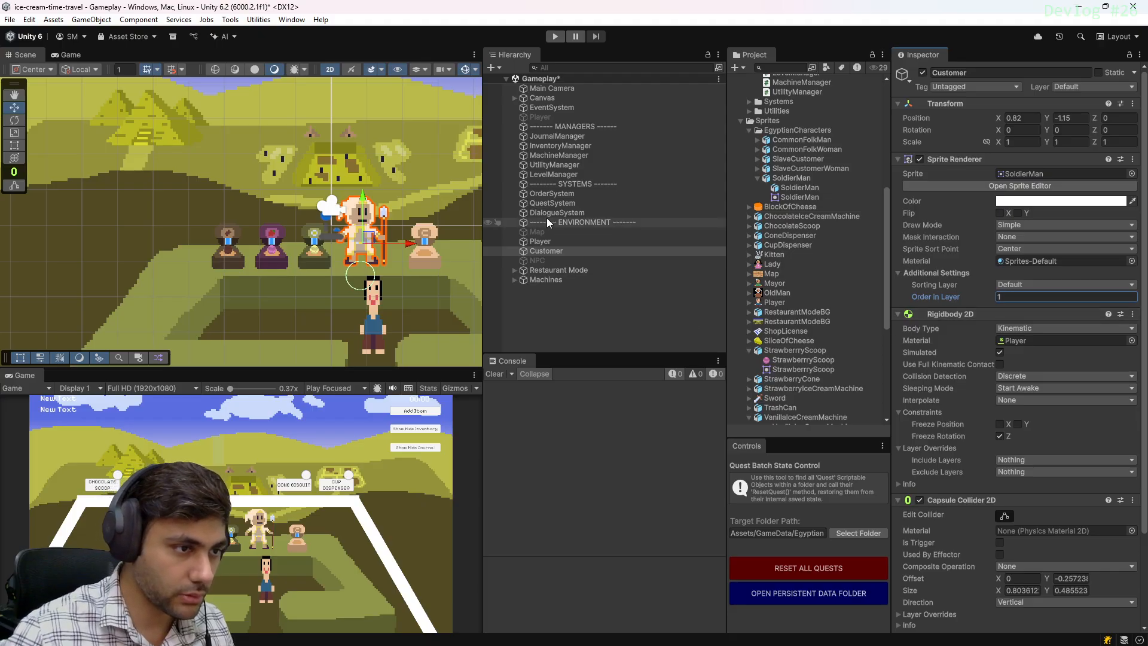
Set Order in Layer to 1 for the Restaurant Mode background and to 2 for Customer
left_click(544, 241)
left_click(551, 270)
left_click(1020, 297)
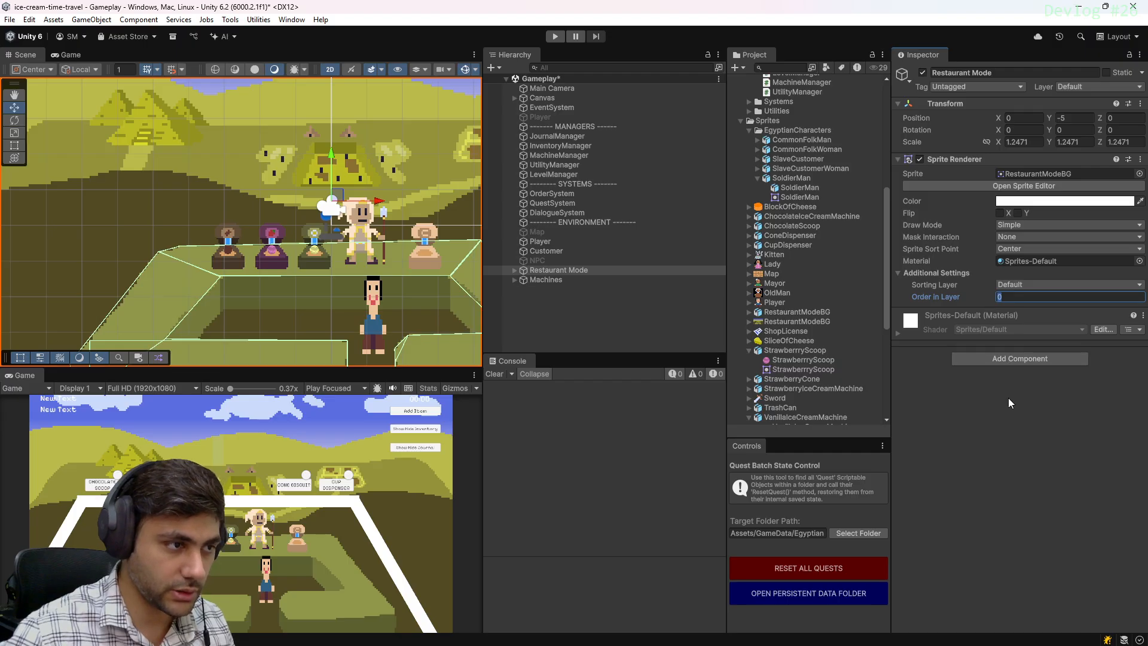
type("1")
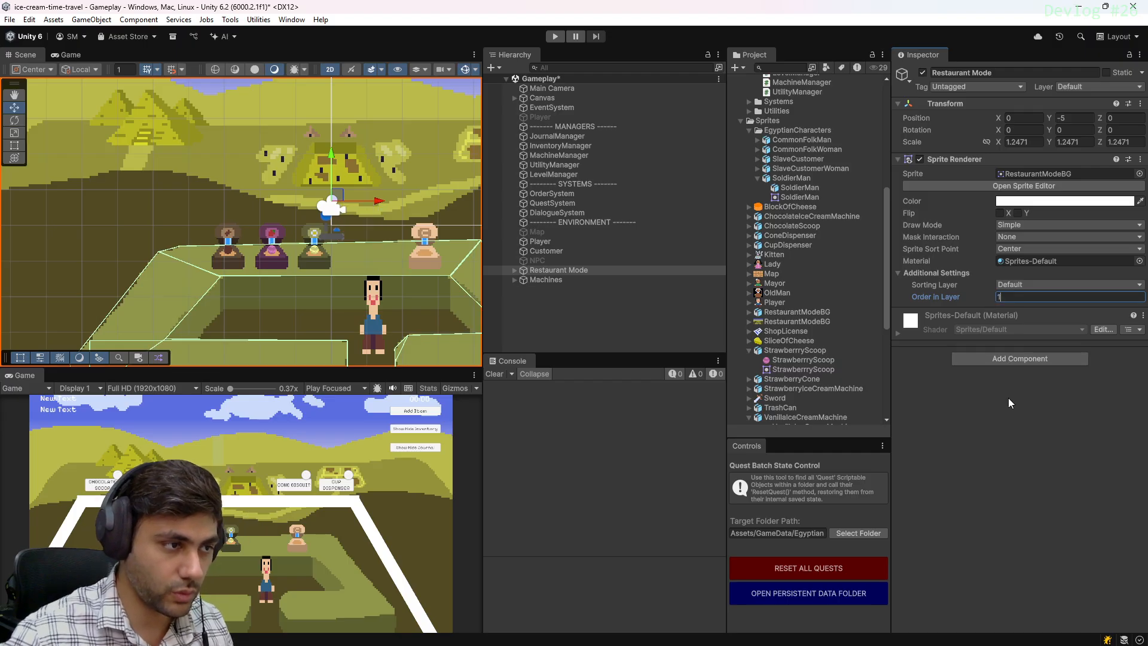
left_click(575, 251)
left_click(1026, 296)
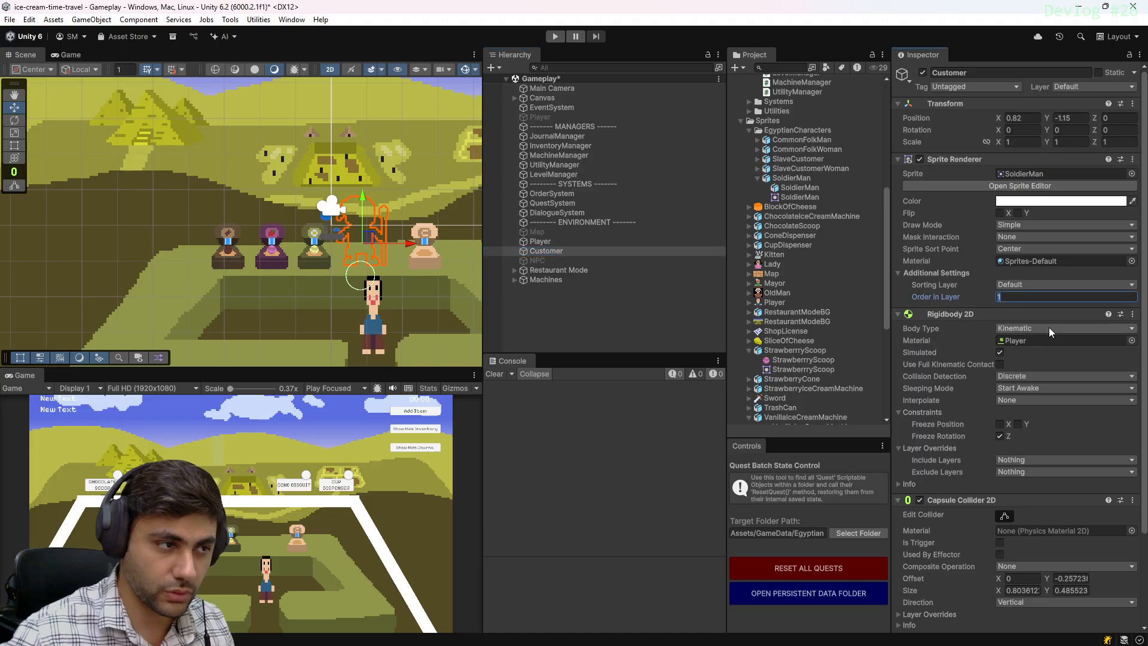
type("2")
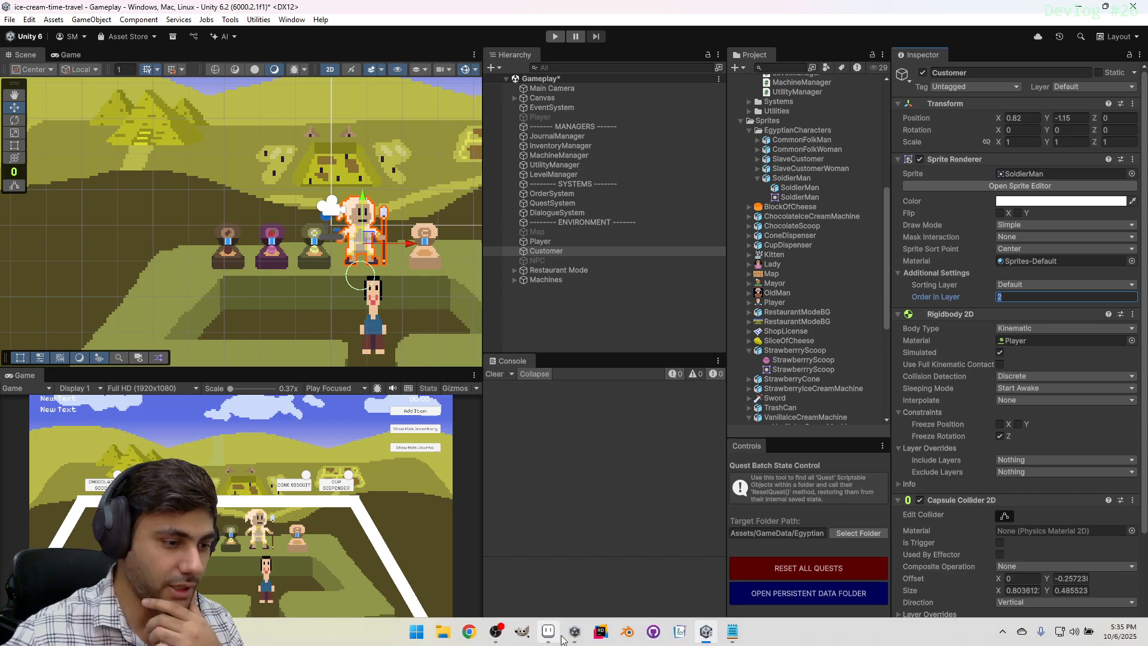
Switch to Aseprite, open the RestaurantModeBG sprite file from the project's Sprites folder and inspect its artwork and layers
left_click(552, 633)
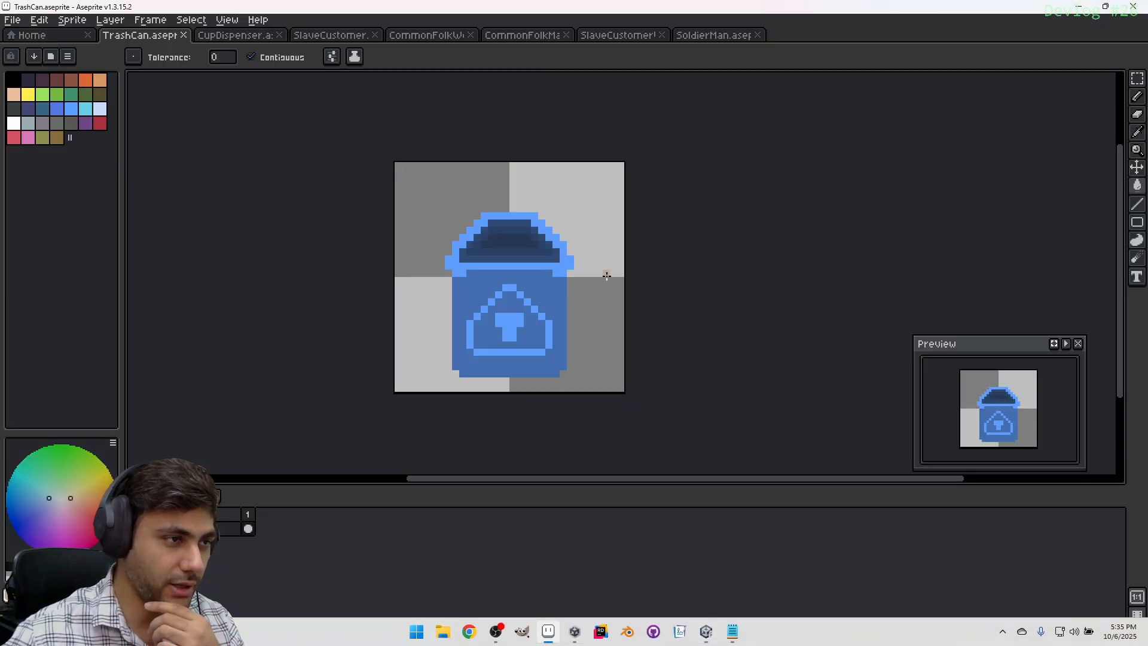
left_click(12, 19)
left_click(29, 50)
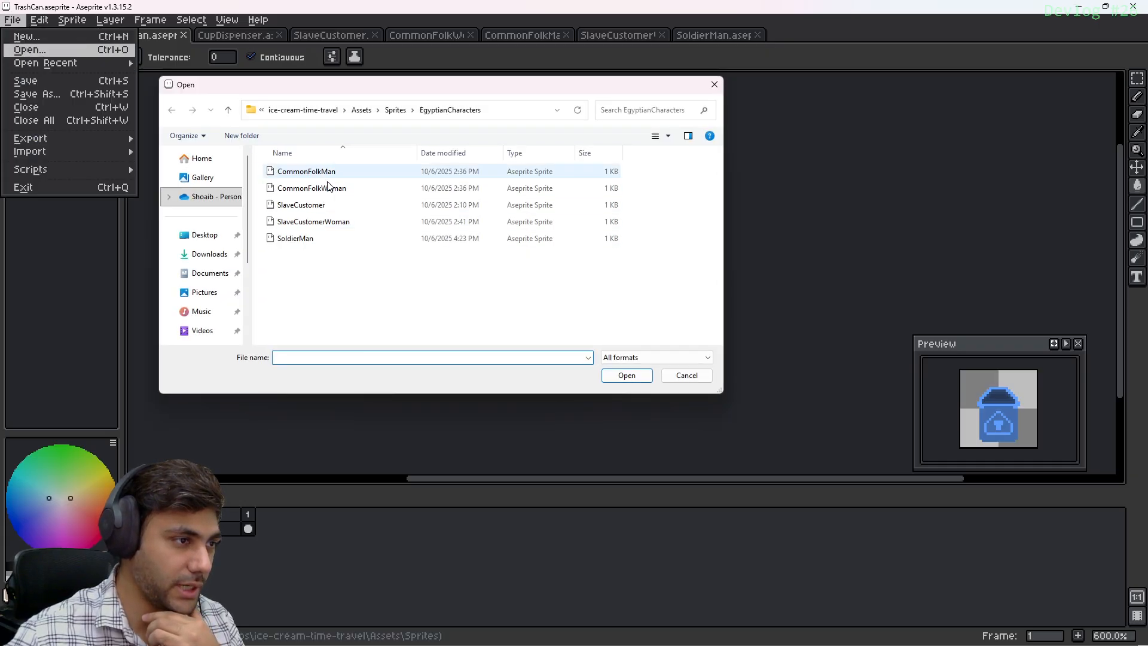
left_click(396, 110)
scroll(371, 285, "down", 2)
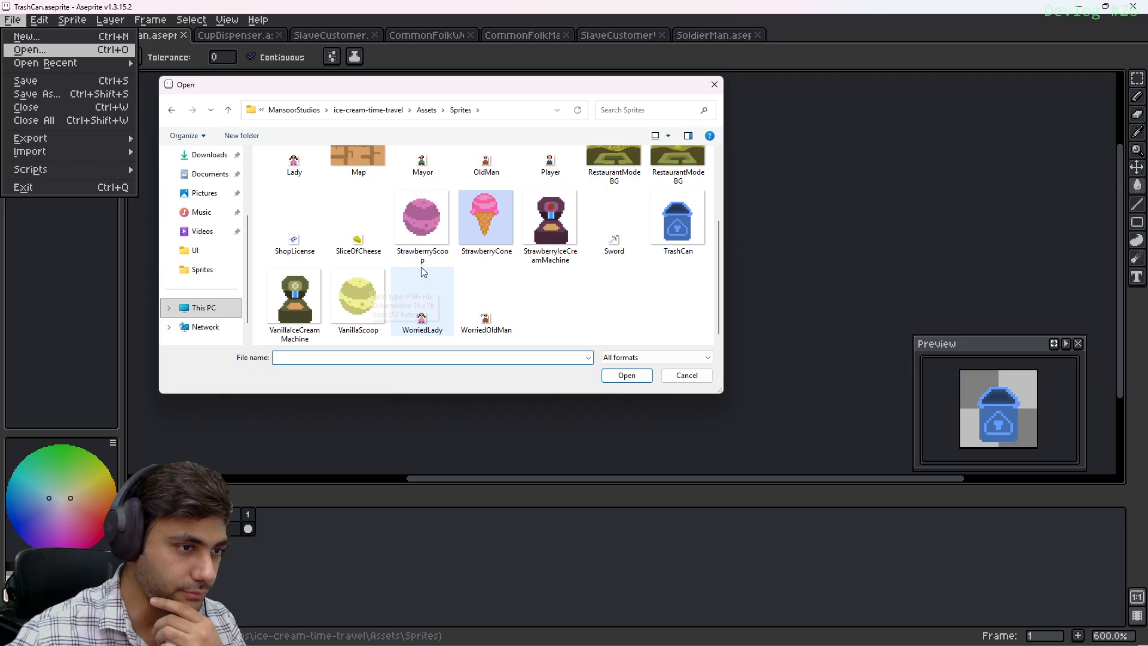
scroll(371, 285, "up", 1)
left_click(614, 202)
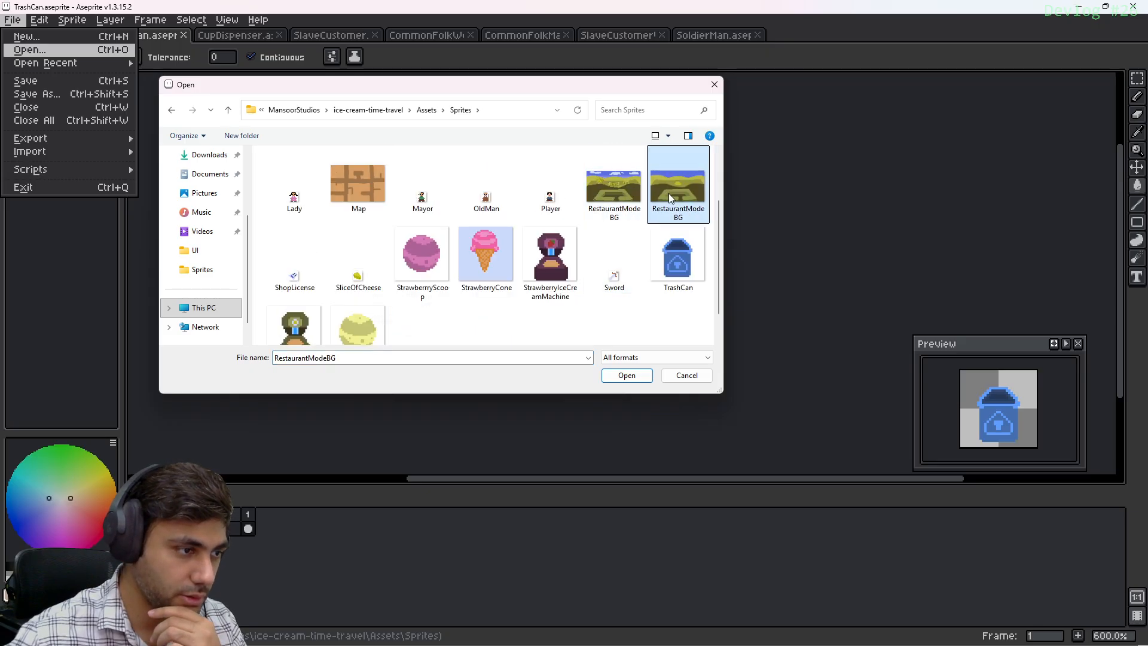
double_click(619, 197)
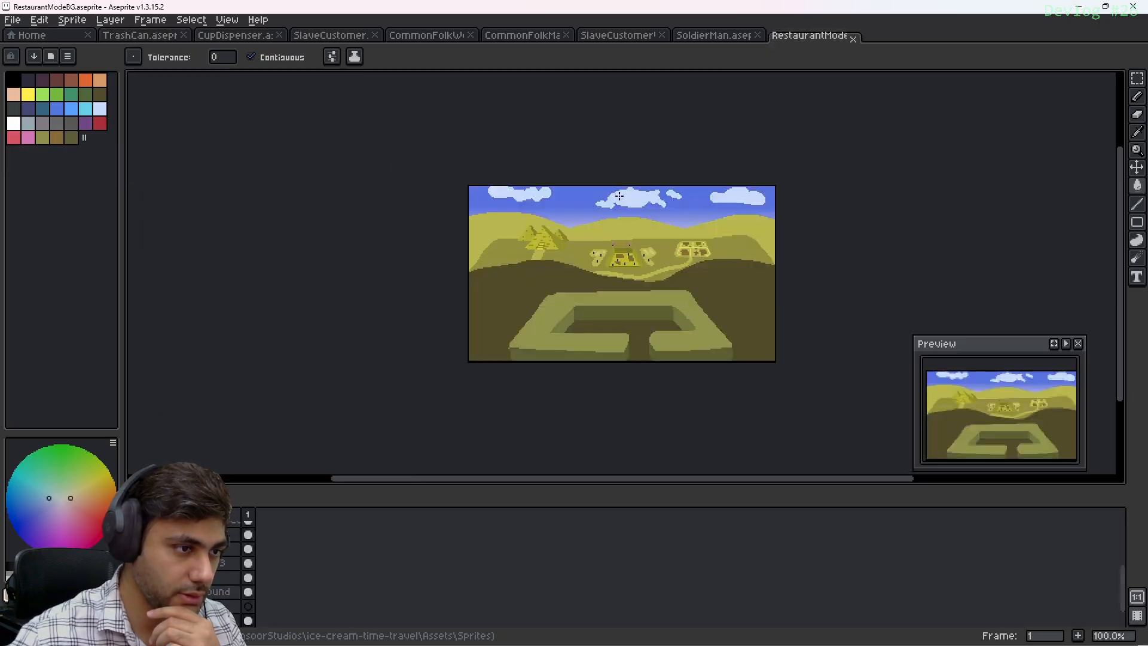
scroll(628, 275, "up", 2)
scroll(628, 275, "down", 1)
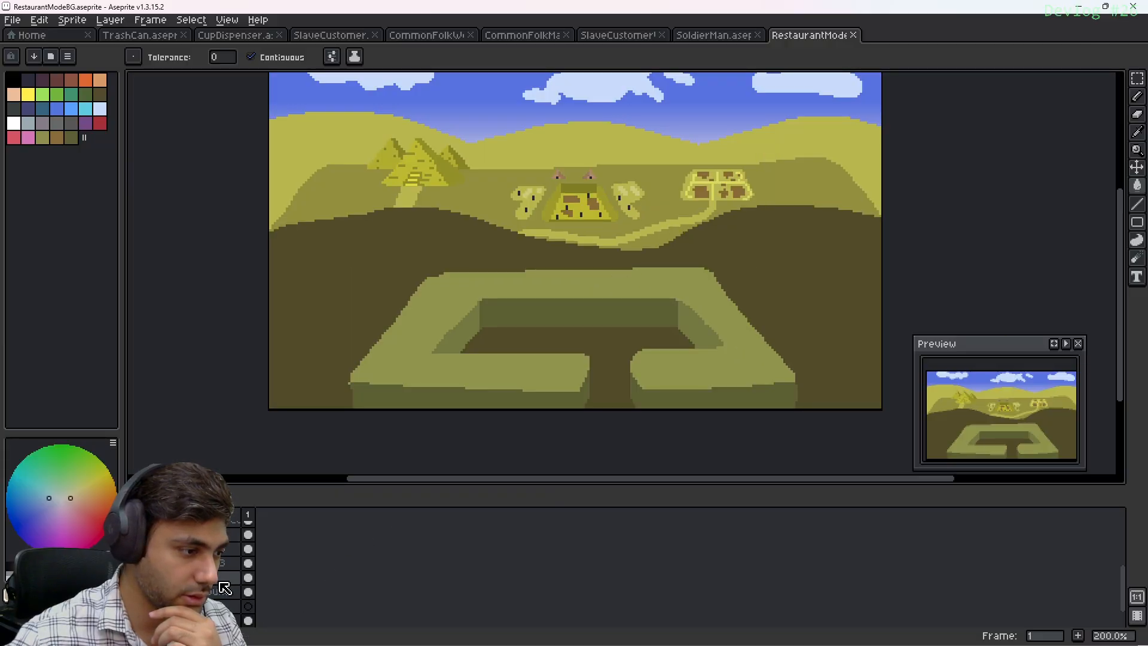
scroll(213, 560, "up", 5)
scroll(213, 559, "down", 7)
scroll(213, 560, "up", 8)
scroll(211, 558, "down", 4)
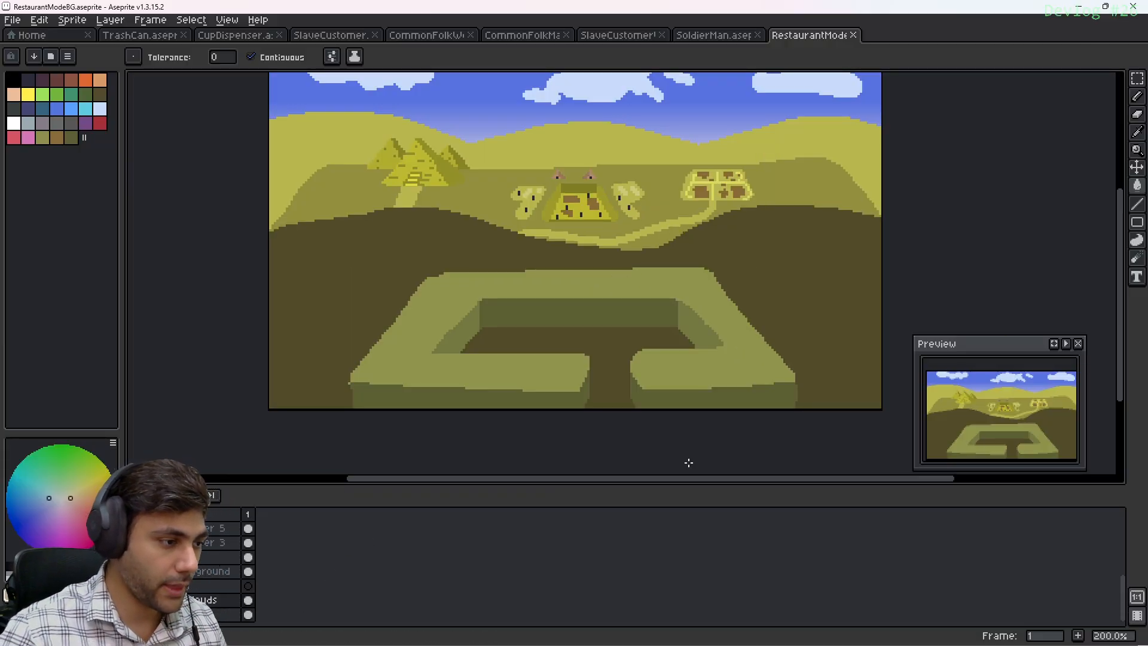
Switch back to Unity and inspect the RestaurantModeBG Aseprite asset's generated parts and import settings
left_click(706, 631)
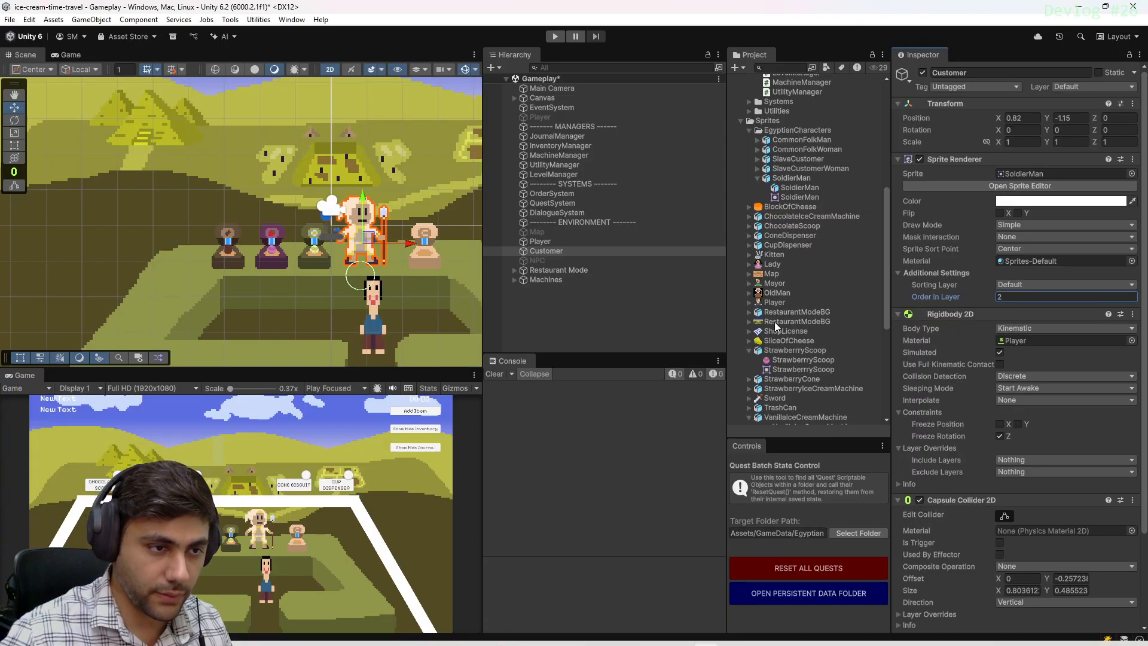
left_click(750, 312)
left_click(778, 331)
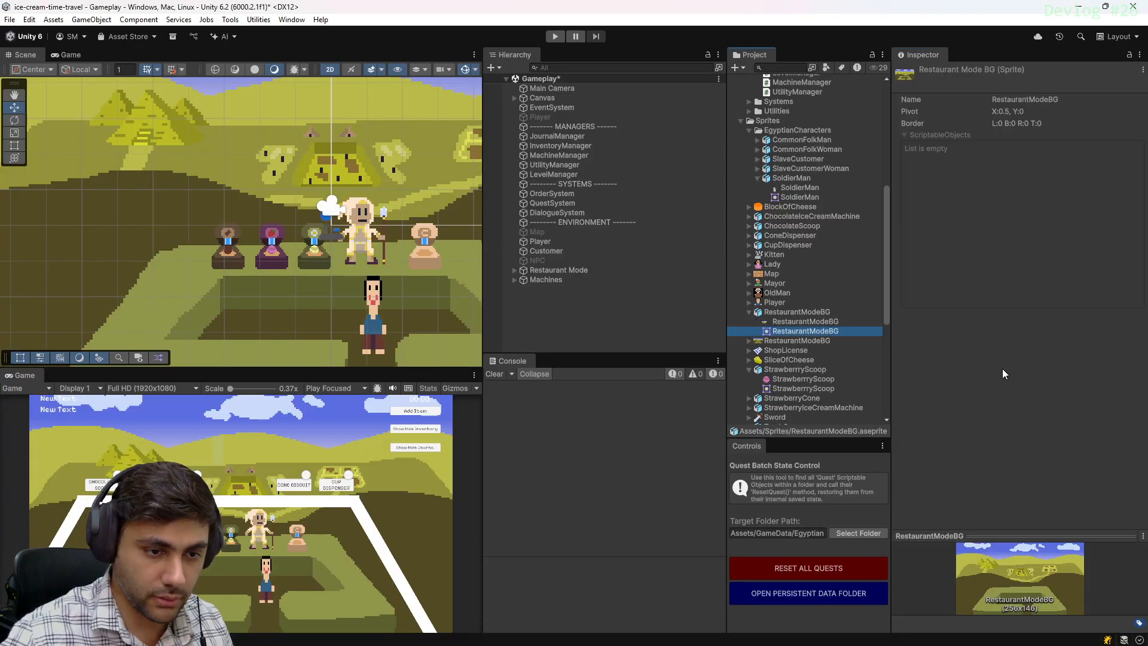
left_click(805, 321)
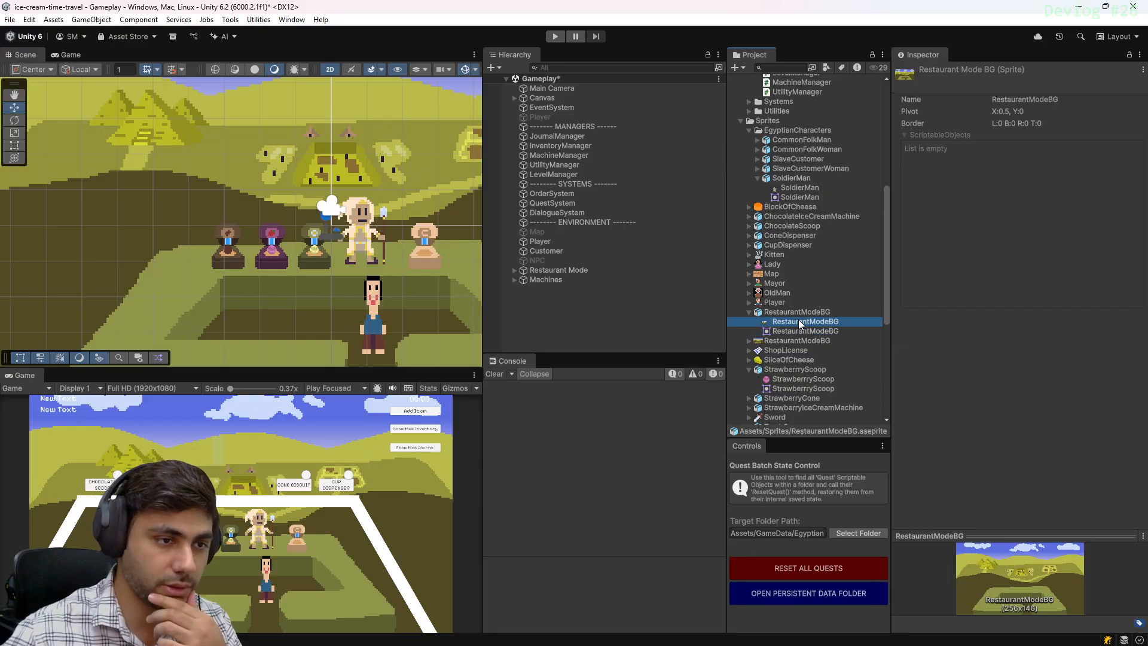
left_click(802, 311)
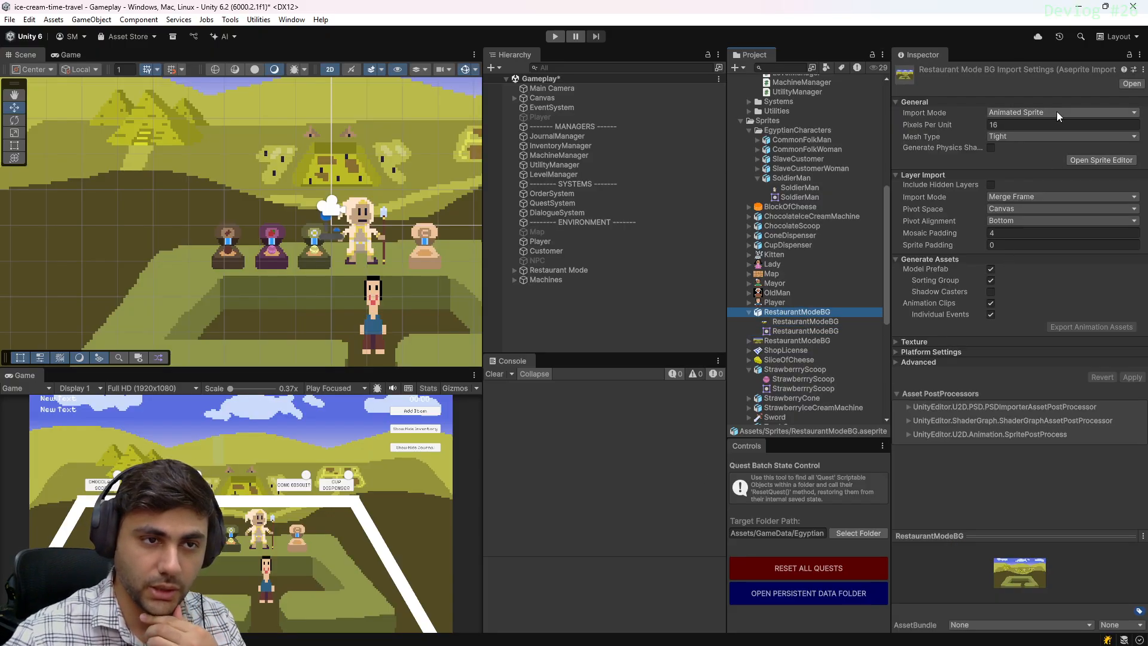
Try the Sprite Sheet import mode on RestaurantModeBG, applying it and restoring Animated Sprite
left_click(1057, 112)
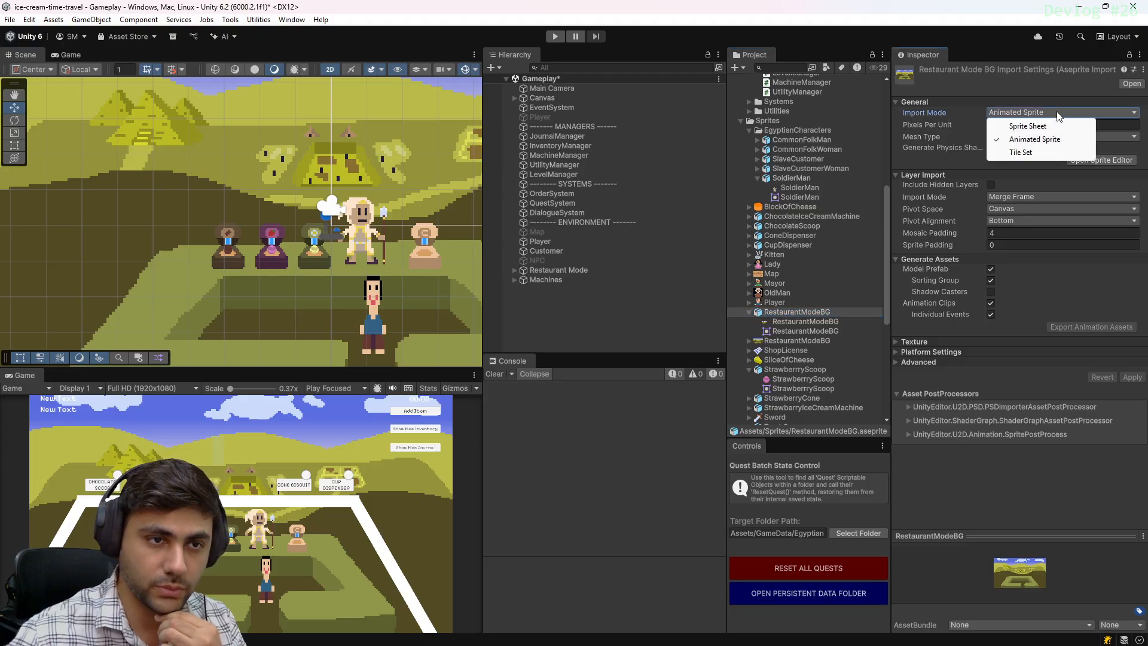
left_click(1049, 125)
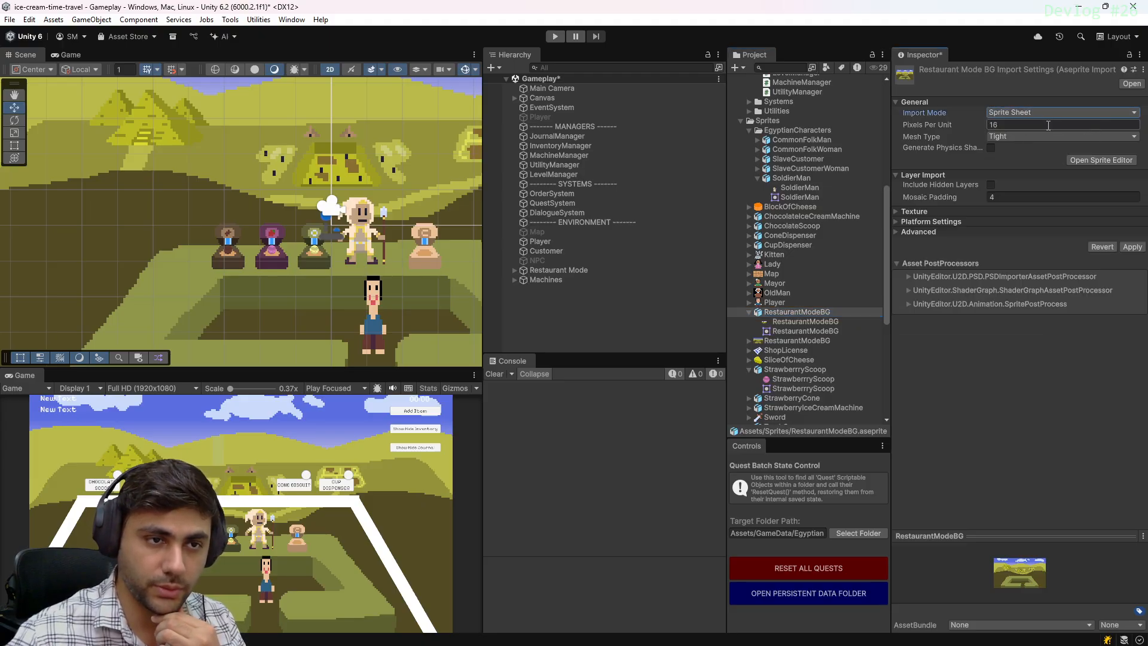
left_click(1133, 247)
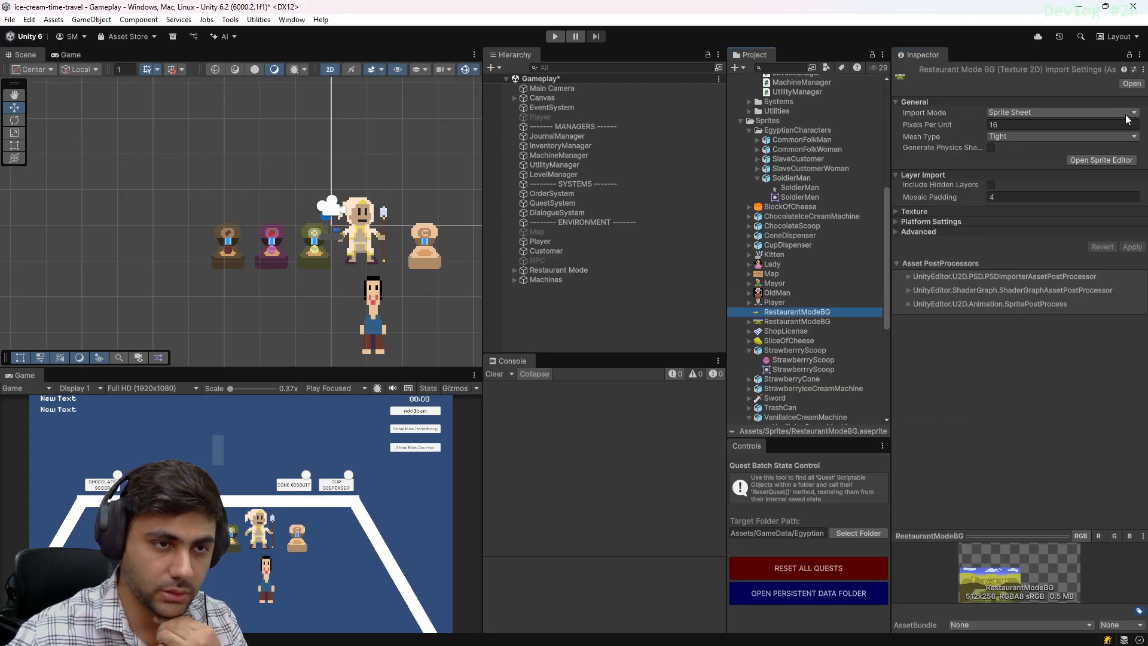
left_click(1056, 112)
left_click(1052, 139)
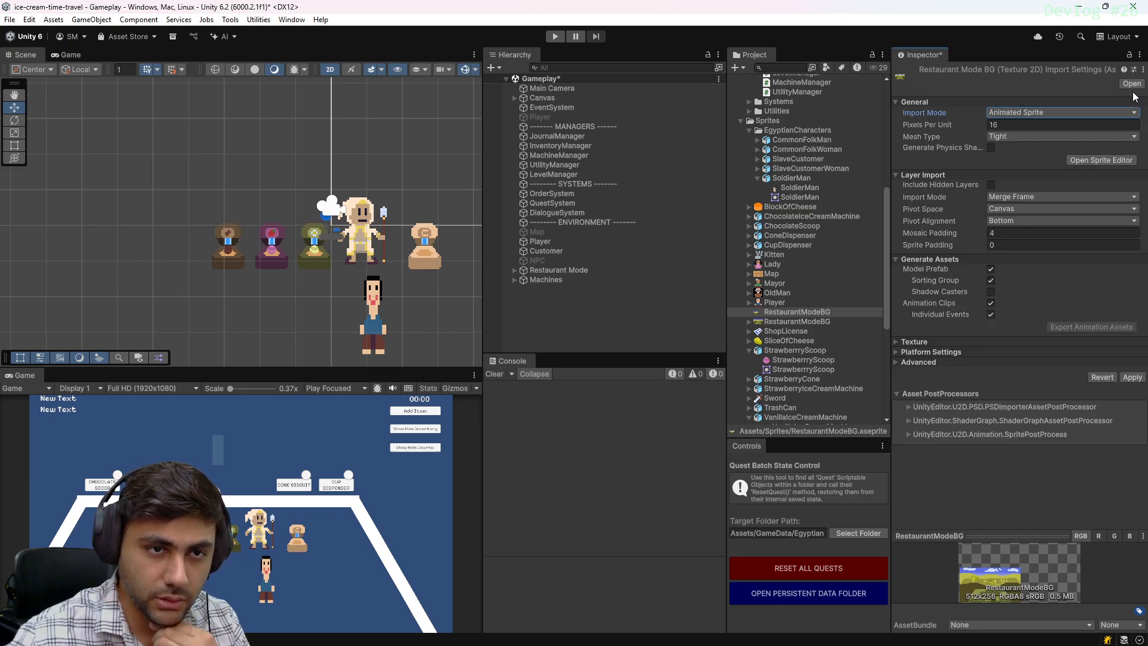
left_click(1132, 376)
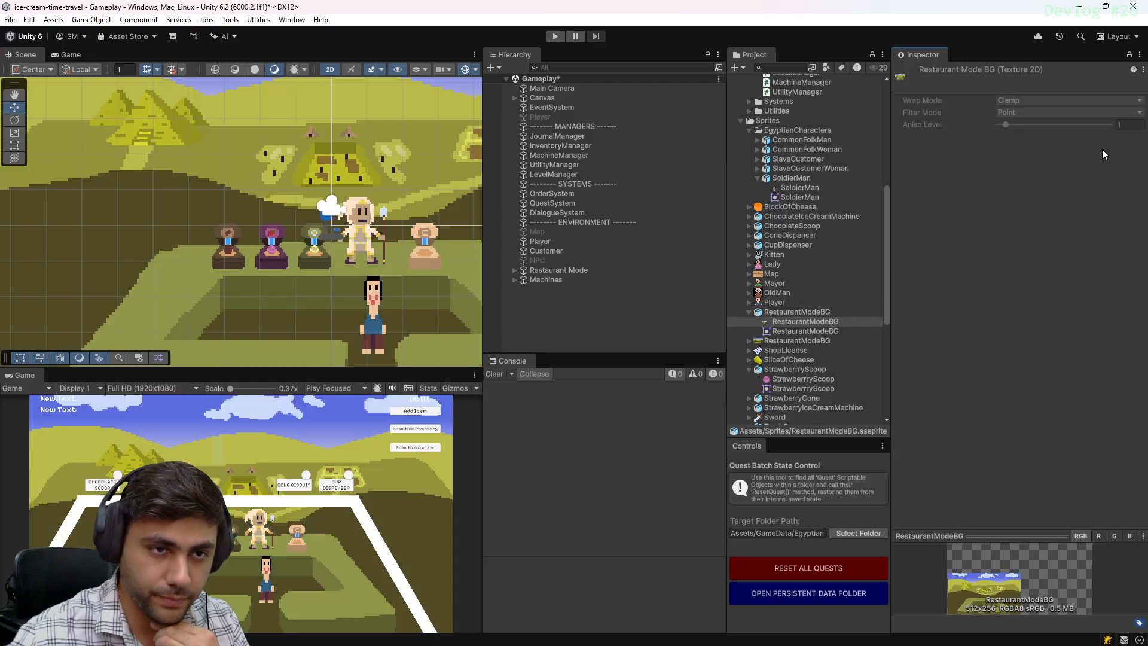
Examine the RestaurantModeBG sprite in the Sprite Editor and close the editor
left_click(804, 311)
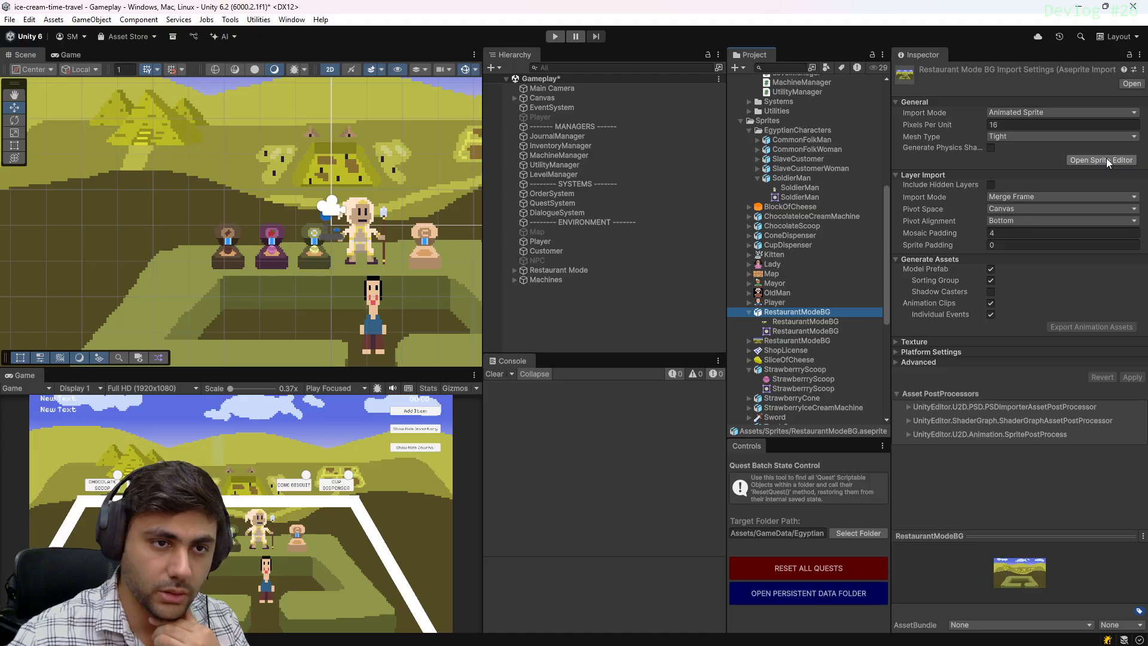
left_click(1106, 158)
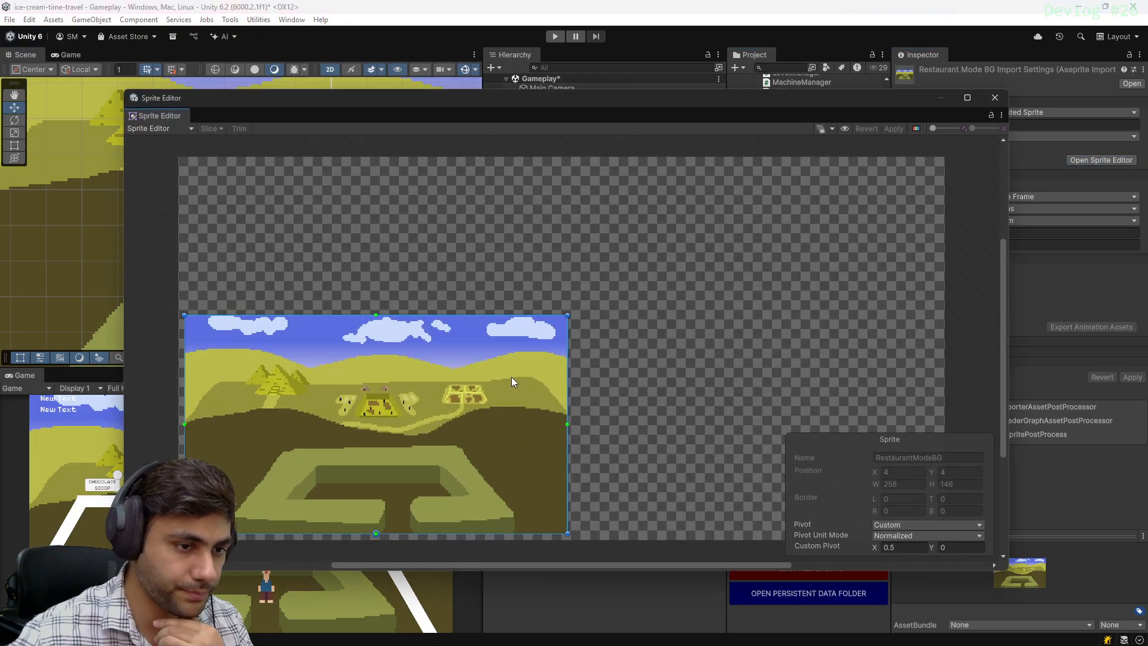
left_click(1002, 101)
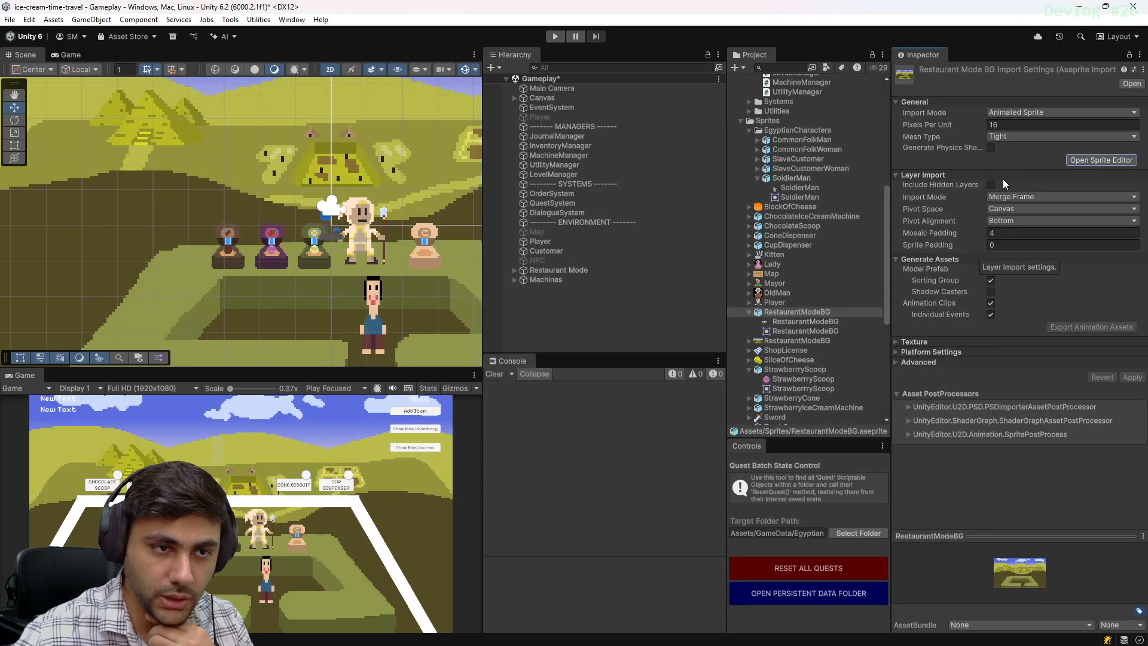
Include hidden layers in the RestaurantModeBG Aseprite import, apply the change and check the generated texture and sprite
left_click(991, 185)
left_click(1132, 378)
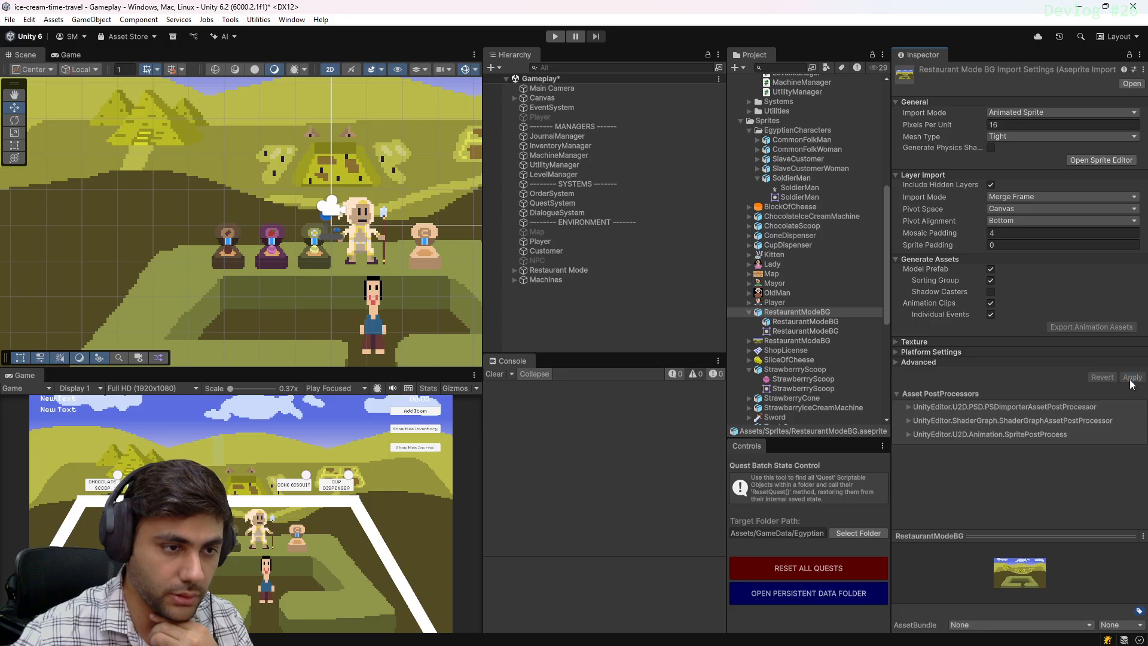
left_click(815, 322)
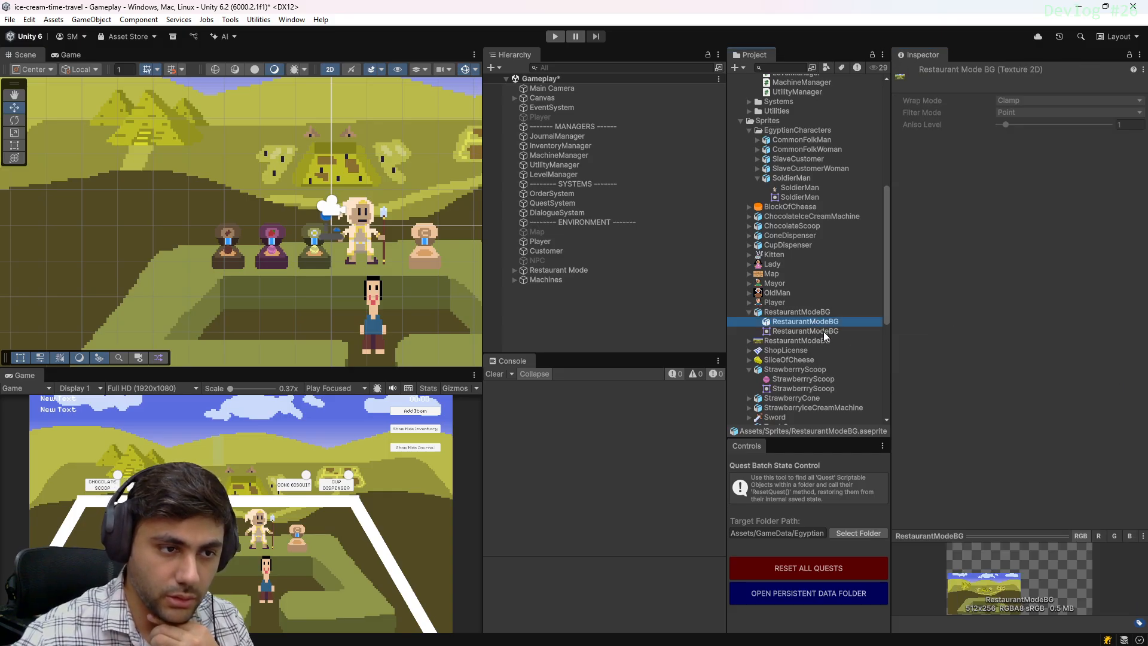
left_click(823, 330)
left_click(821, 313)
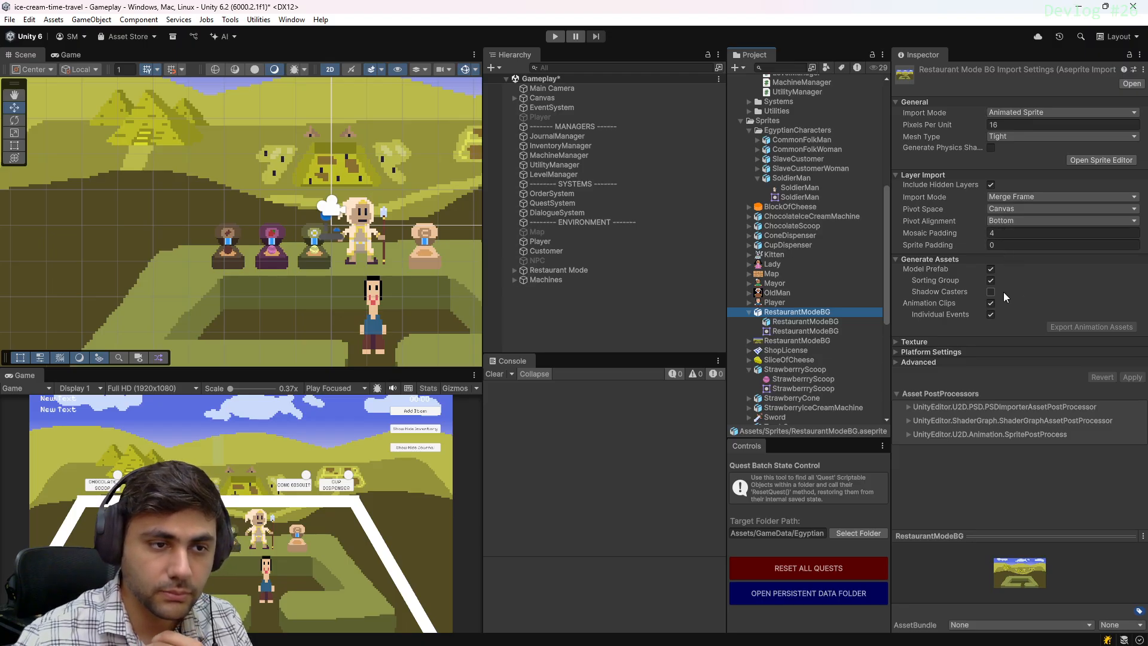
Set RestaurantModeBG's layer import mode to Individual Layers, apply it and review the generated layer sprites
left_click(1033, 199)
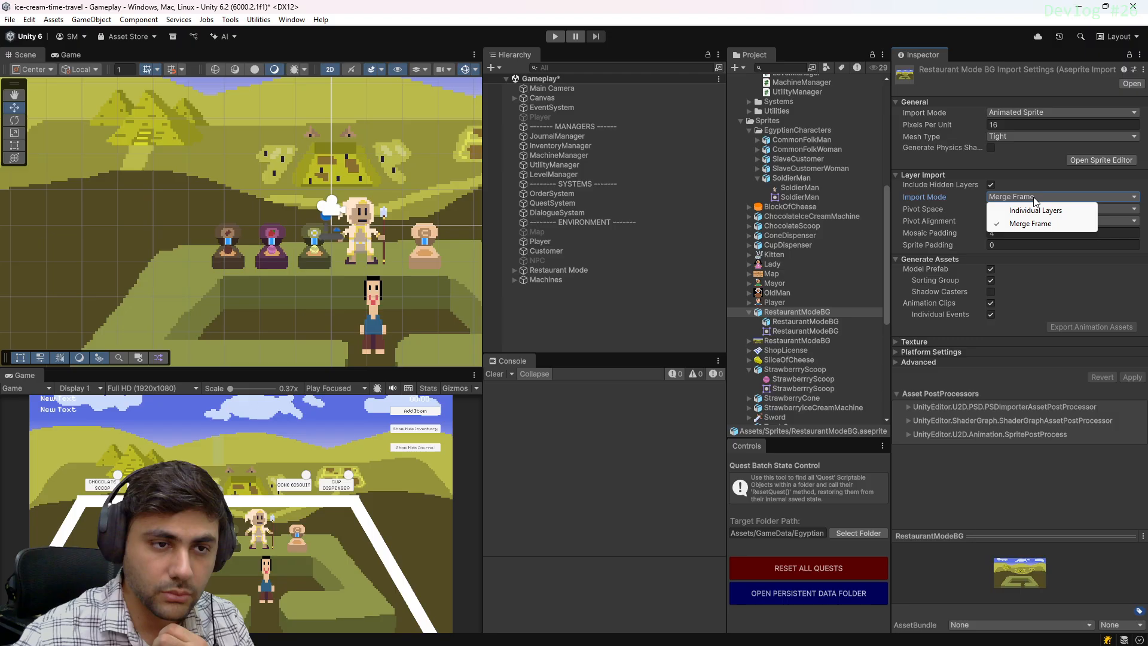
left_click(1036, 211)
left_click(1132, 378)
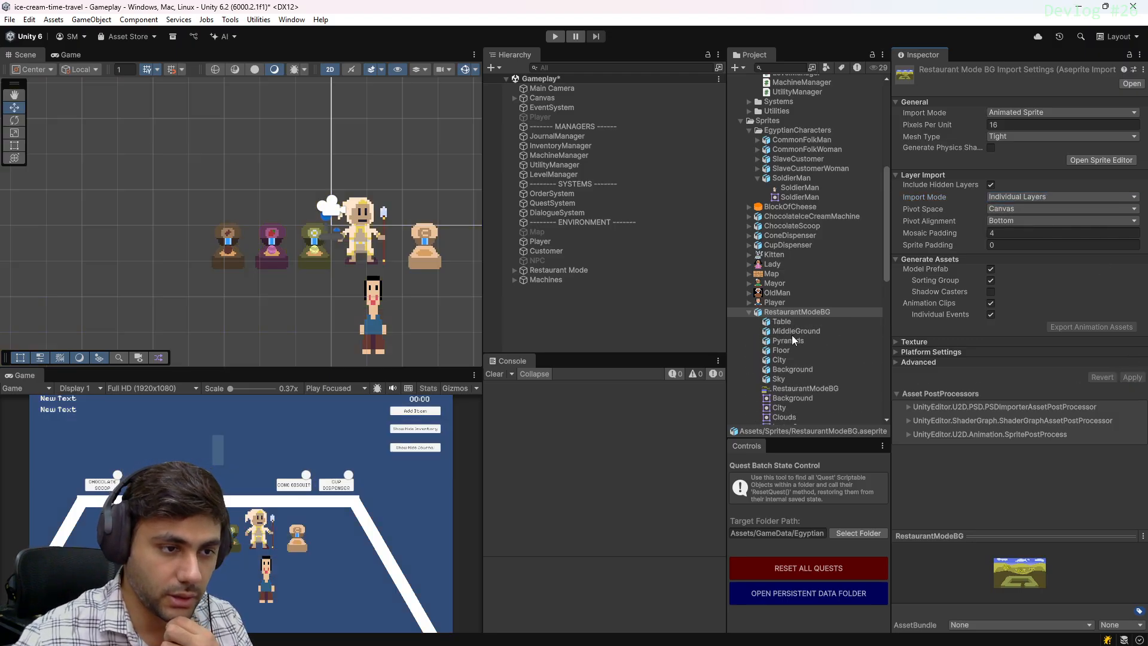
scroll(814, 334, "down", 6)
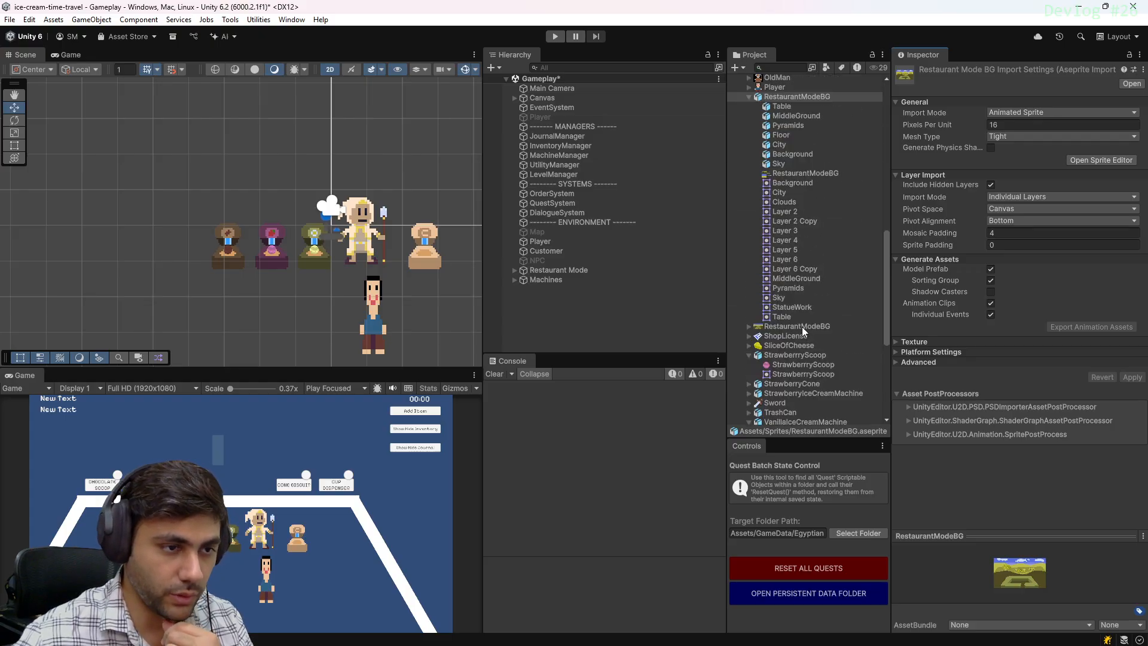
Assign the RestaurantModeBG_0 sprite from the PNG asset to the Restaurant Mode object and move it up to about Y 0.66
left_click(607, 270)
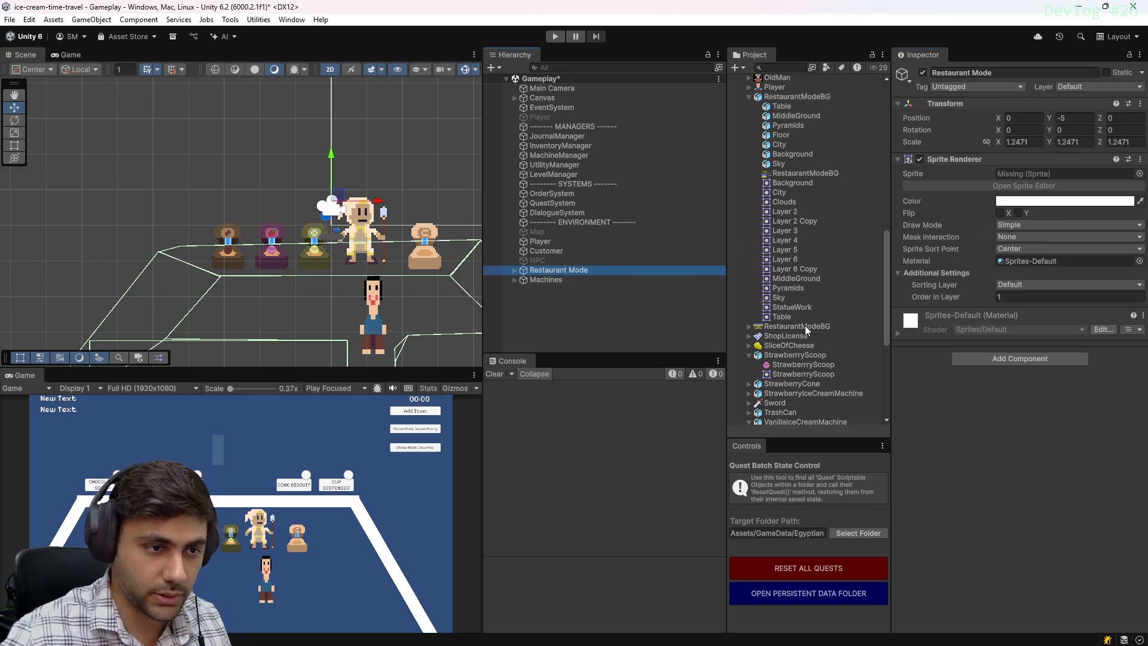
left_click_drag(805, 326, 1028, 174)
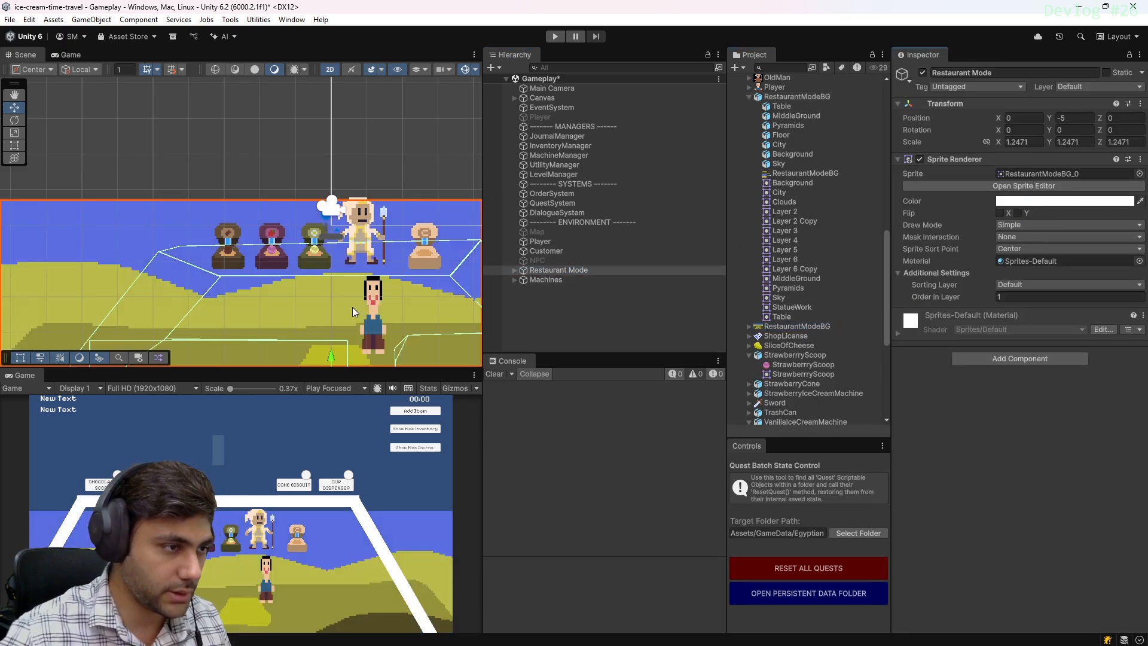
scroll(353, 307, "down", 8)
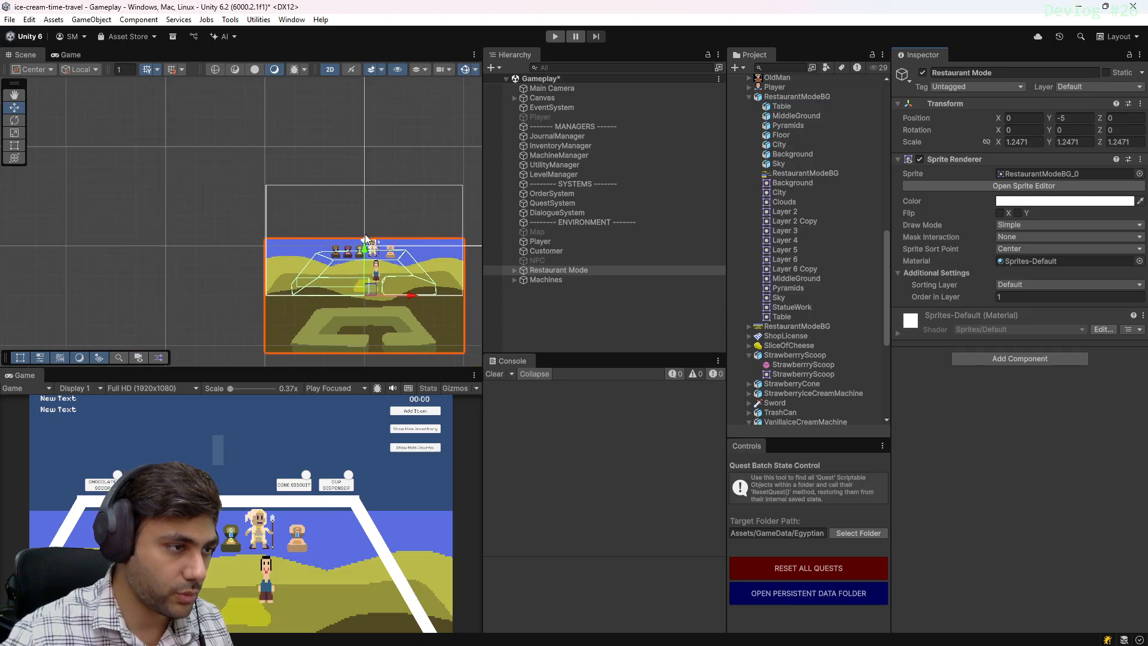
left_click_drag(369, 255, 367, 195)
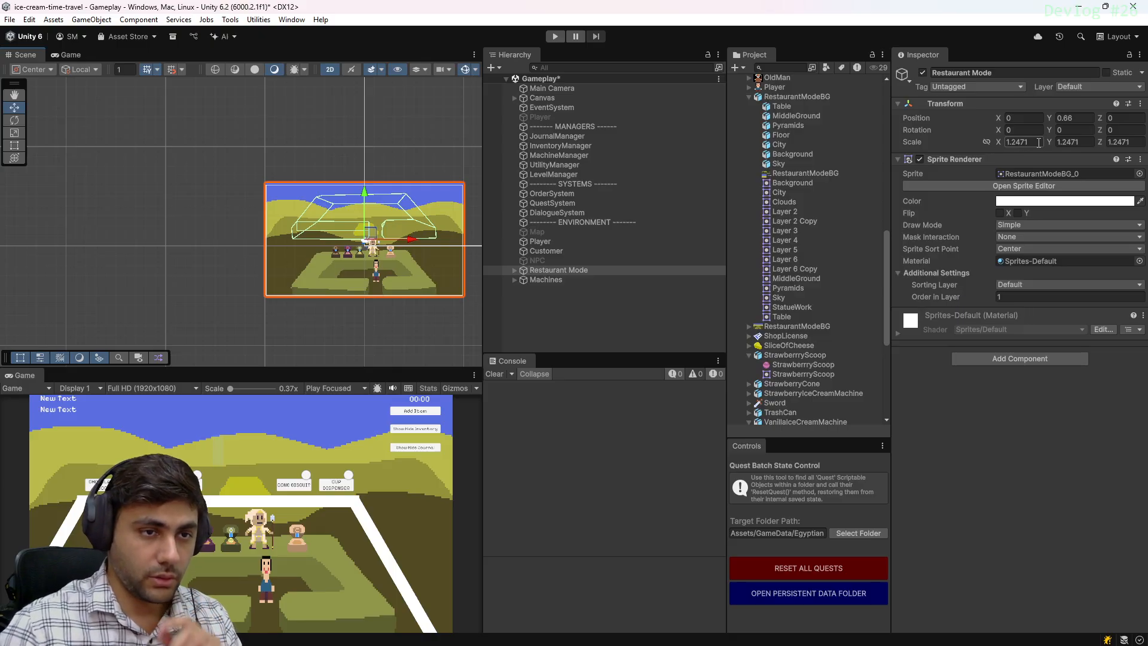
Switch to Aseprite and save the background artwork as RestaurantModeBG.png in the Sprites folder, overwriting the existing image and accepting flattened layers
mouse_move(626, 641)
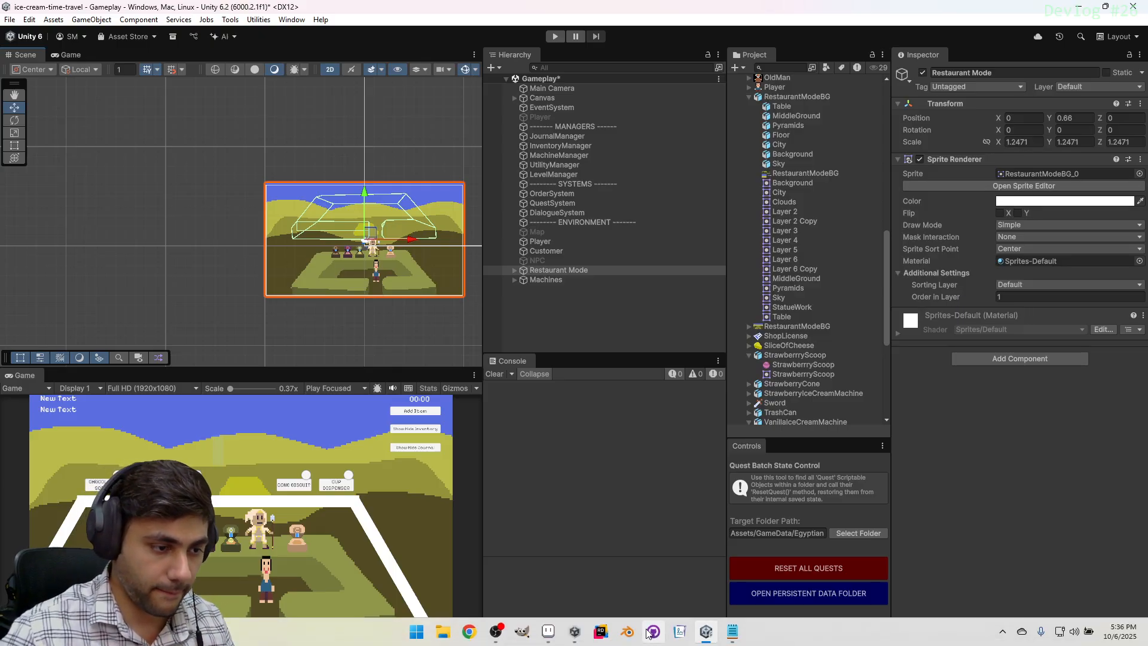
left_click(575, 632)
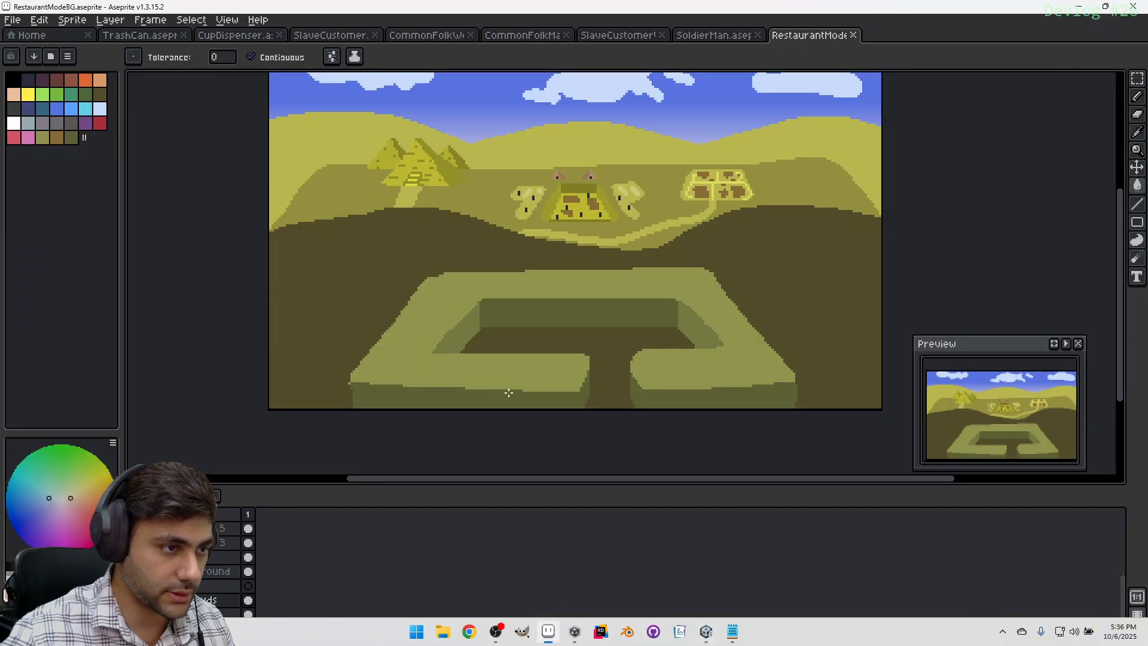
middle_click_drag(646, 206, 627, 233)
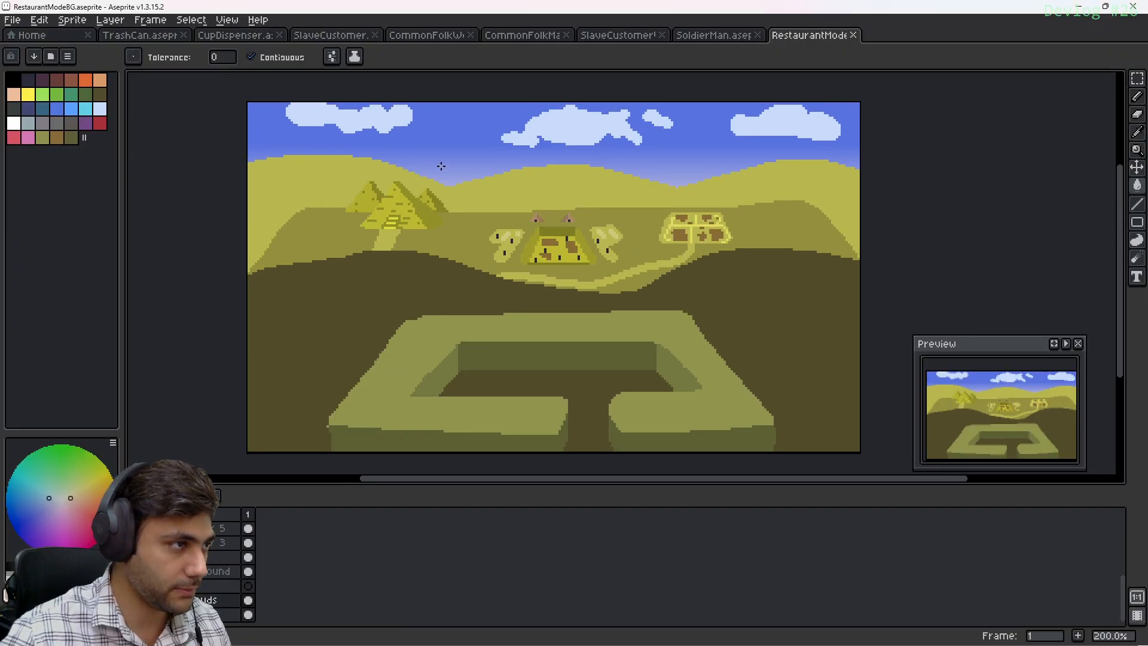
key("ctrl+shift+s")
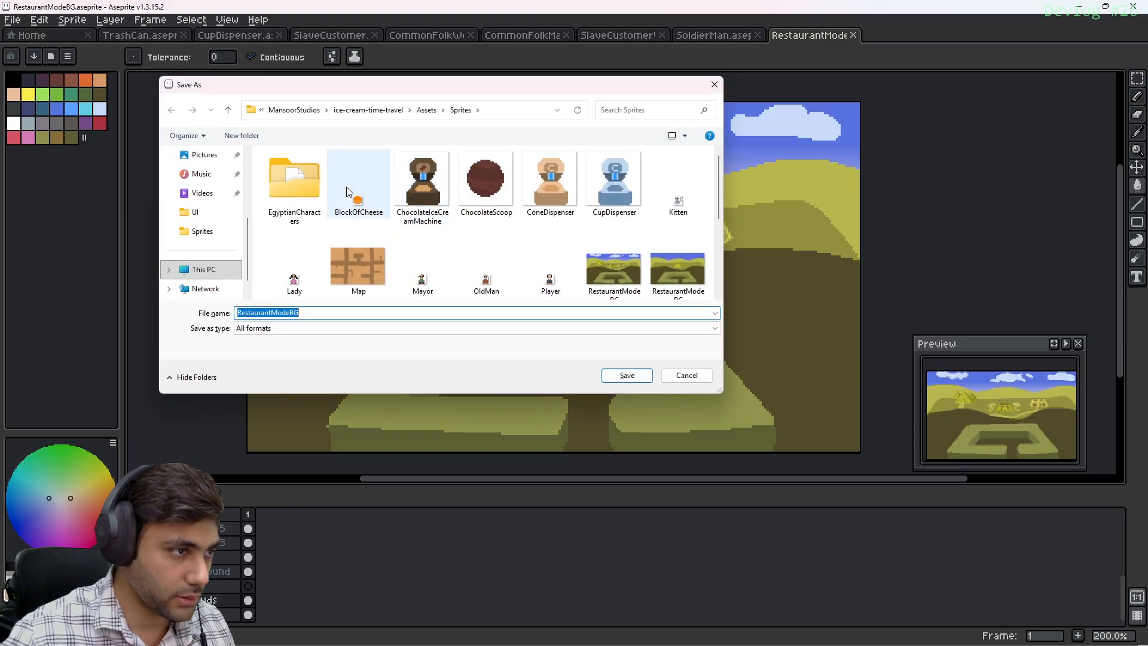
scroll(346, 187, "down", 3)
scroll(455, 203, "up", 3)
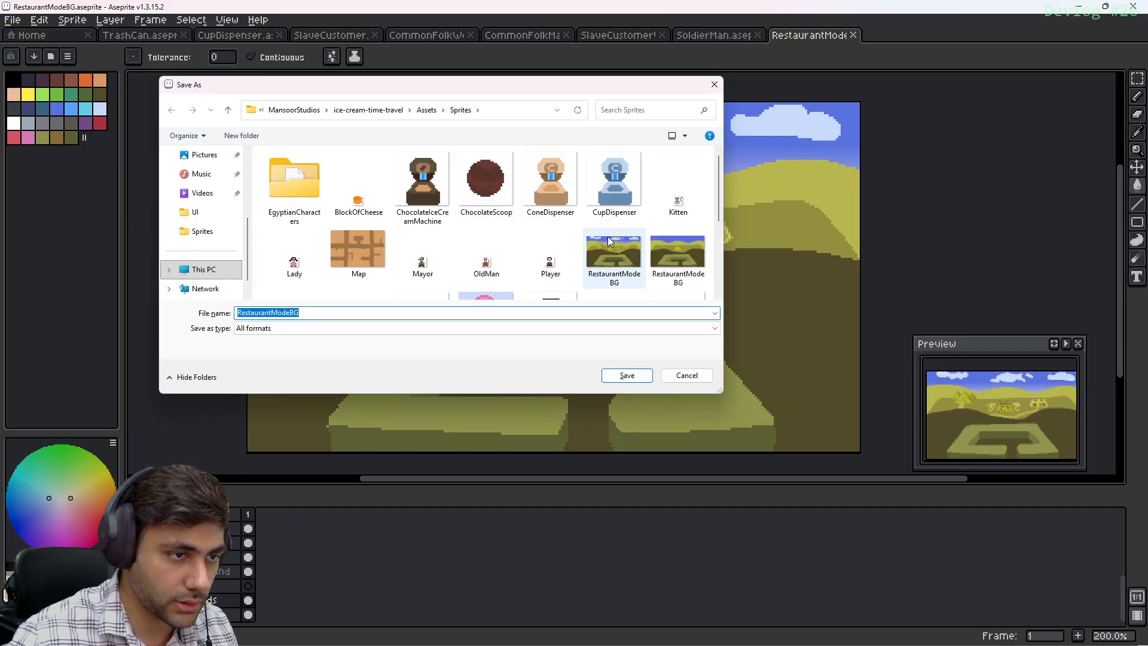
left_click(664, 249)
left_click(332, 312)
key("End")
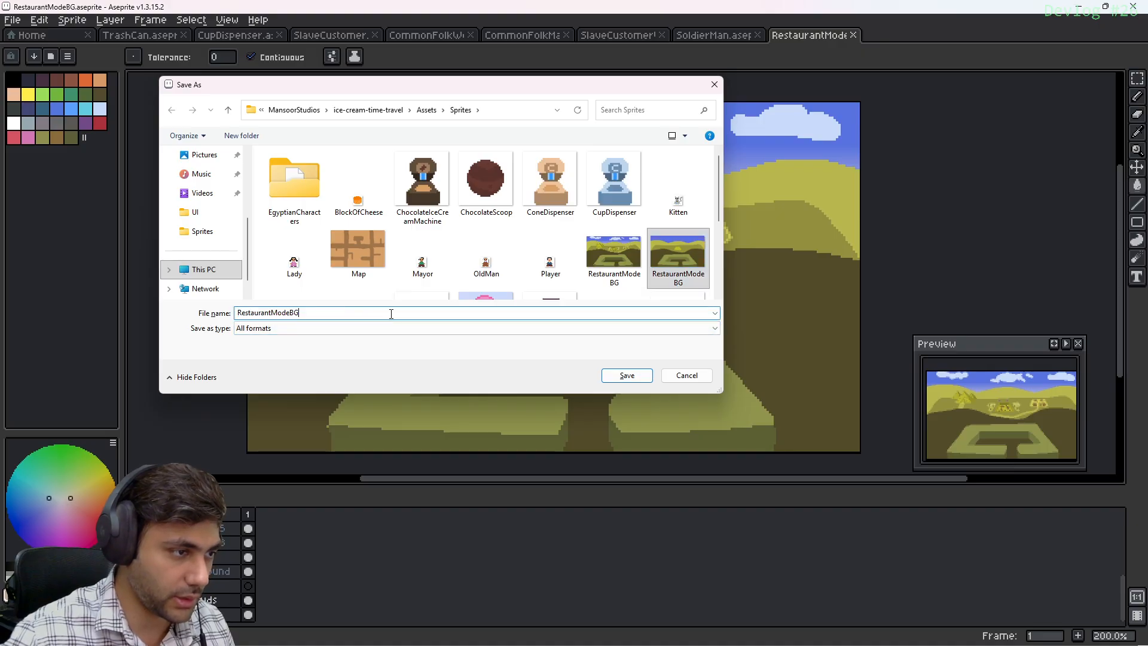
type(".png")
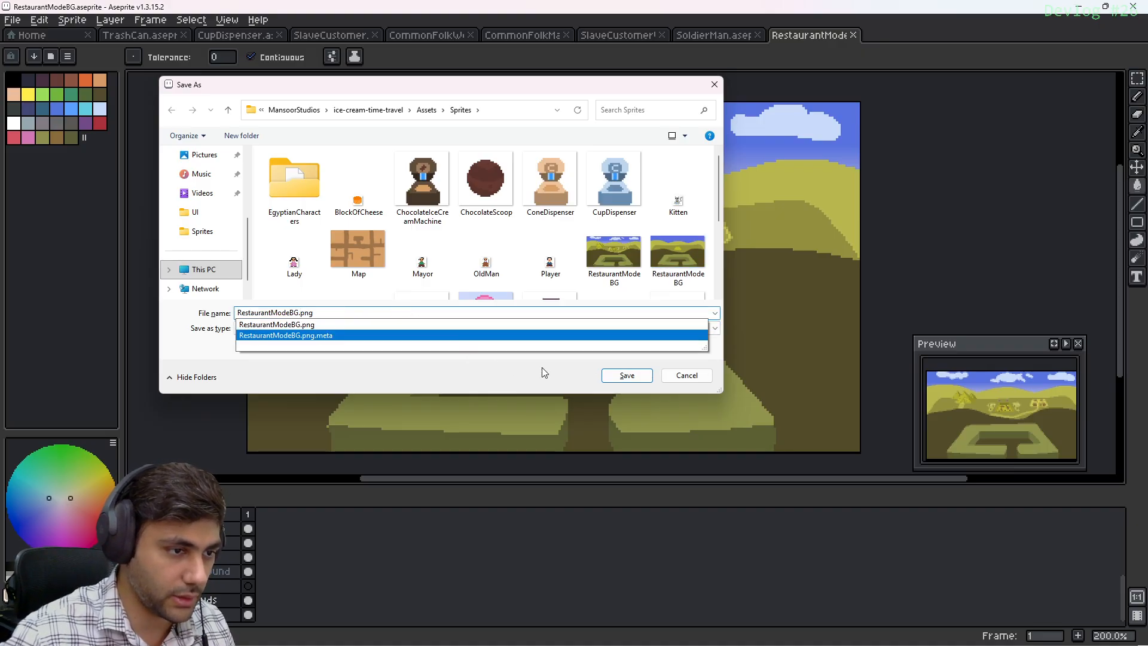
left_click(626, 375)
left_click(604, 330)
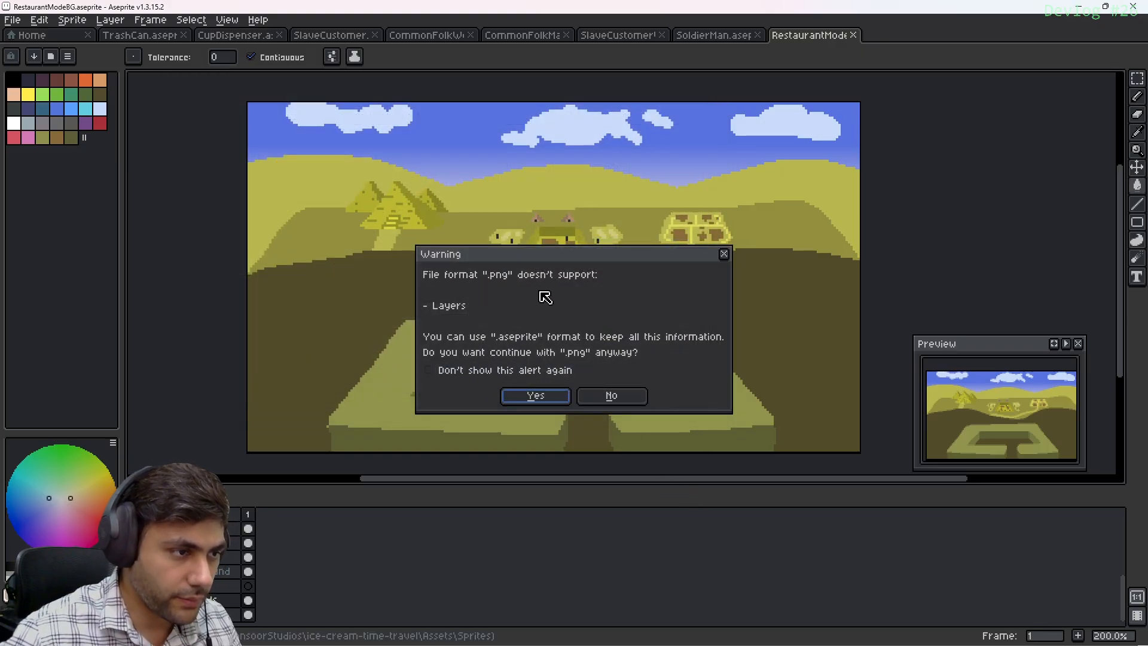
left_click(531, 405)
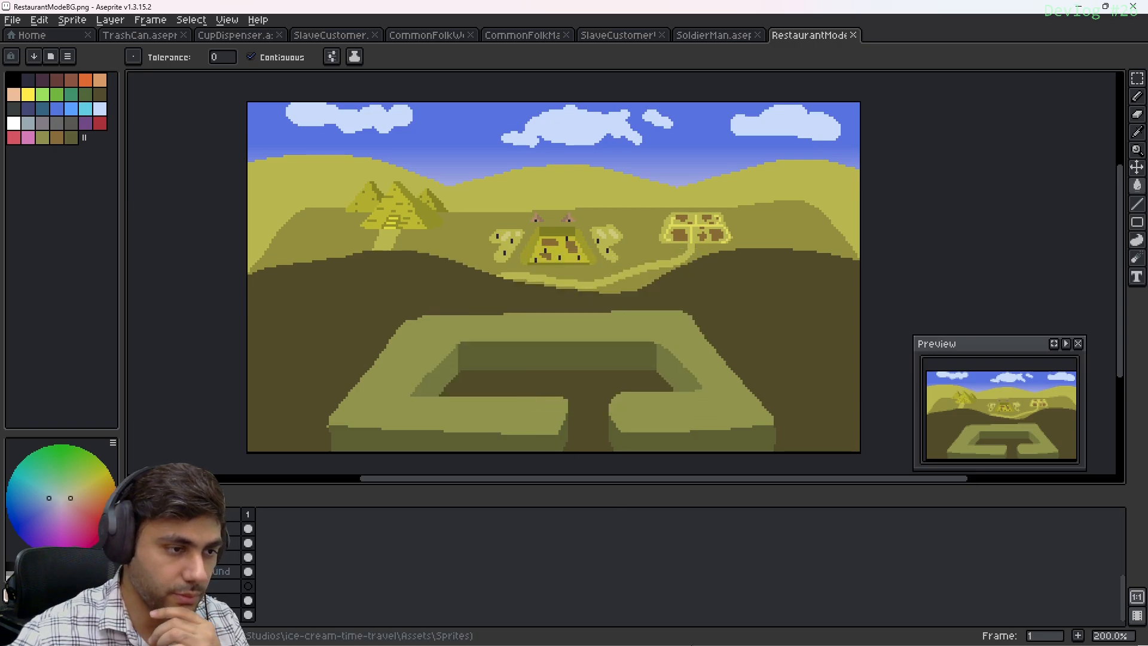
Switch back to Unity, add a square sprite named Counter under Restaurant Mode and give it the Table layer sprite
left_click(707, 641)
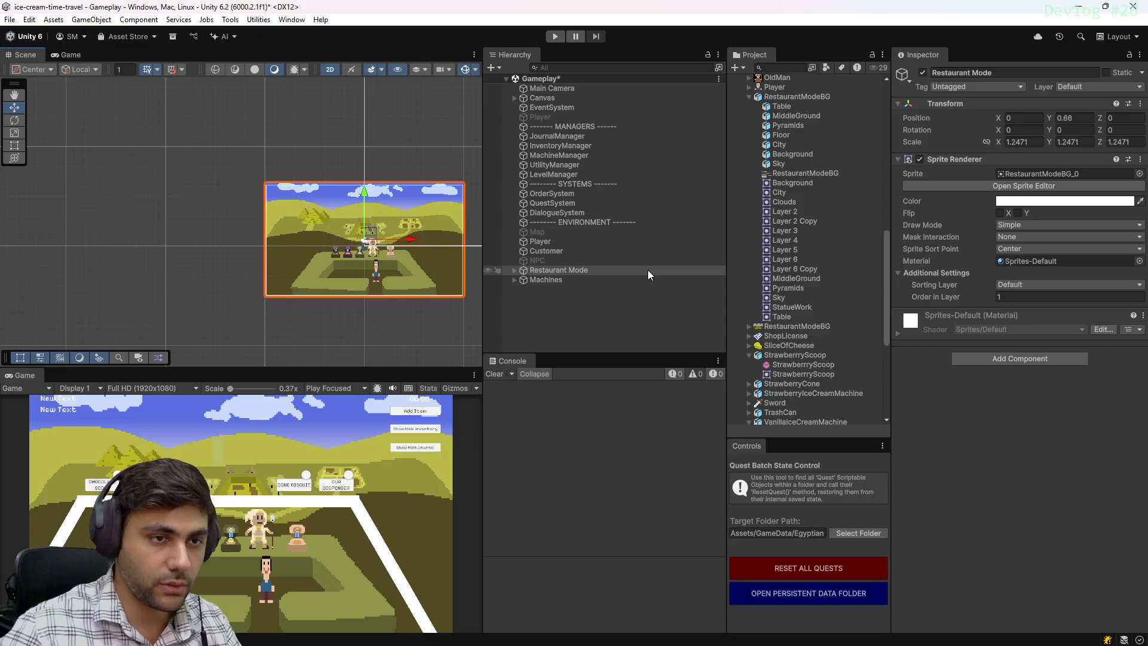
left_click(516, 269)
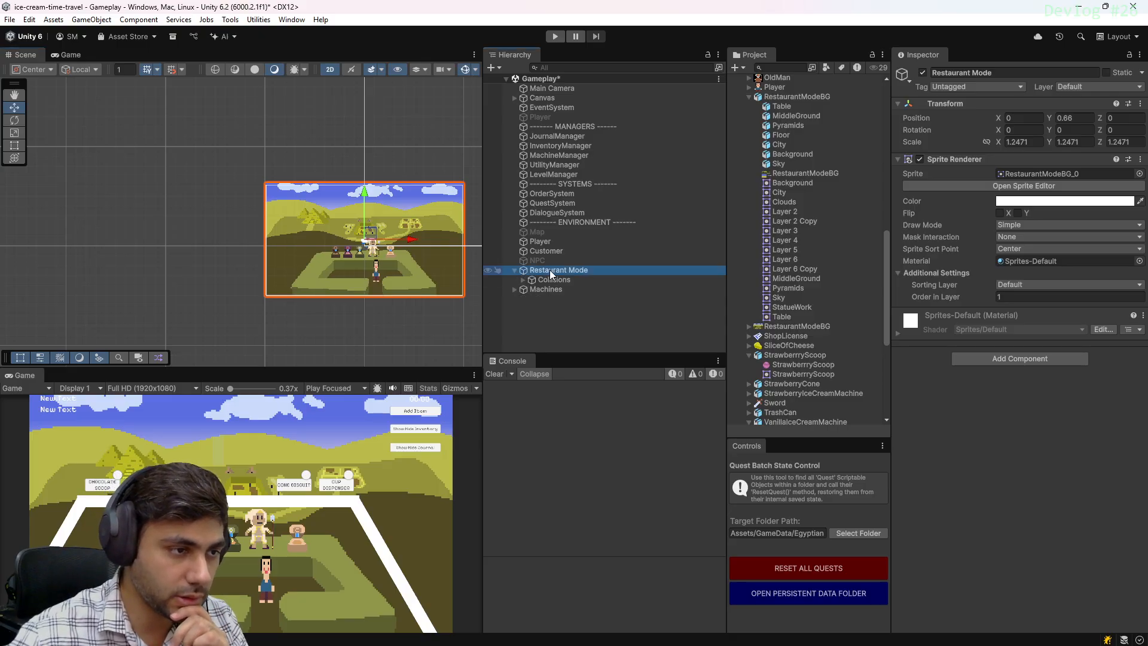
left_click(550, 279)
right_click(551, 270)
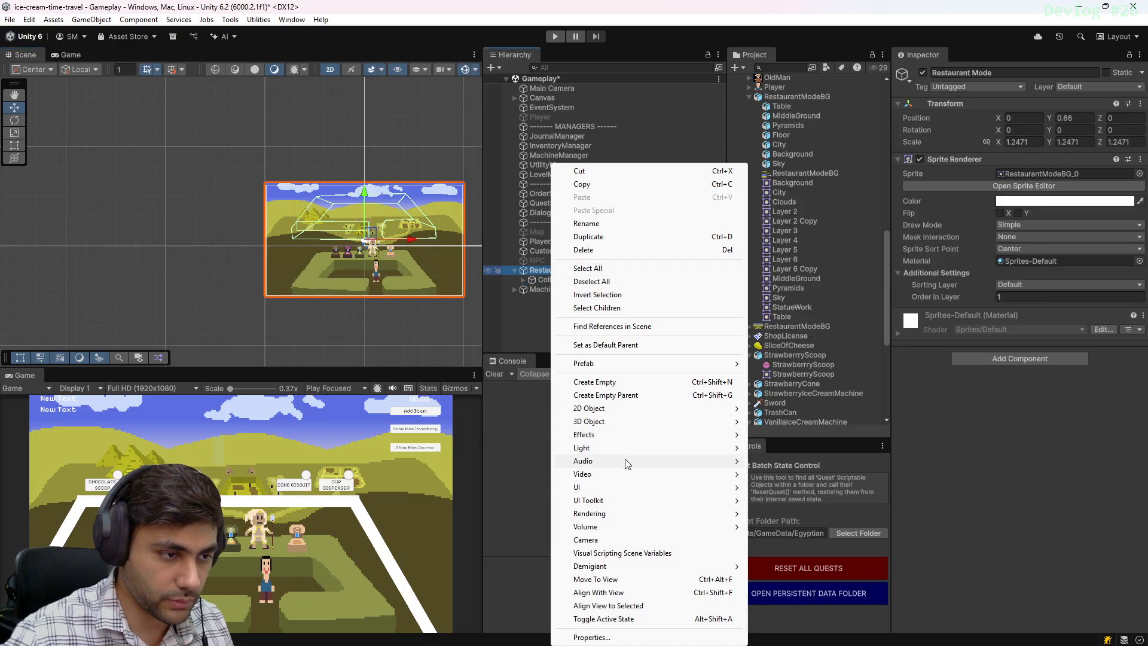
mouse_move(652, 410)
mouse_move(796, 409)
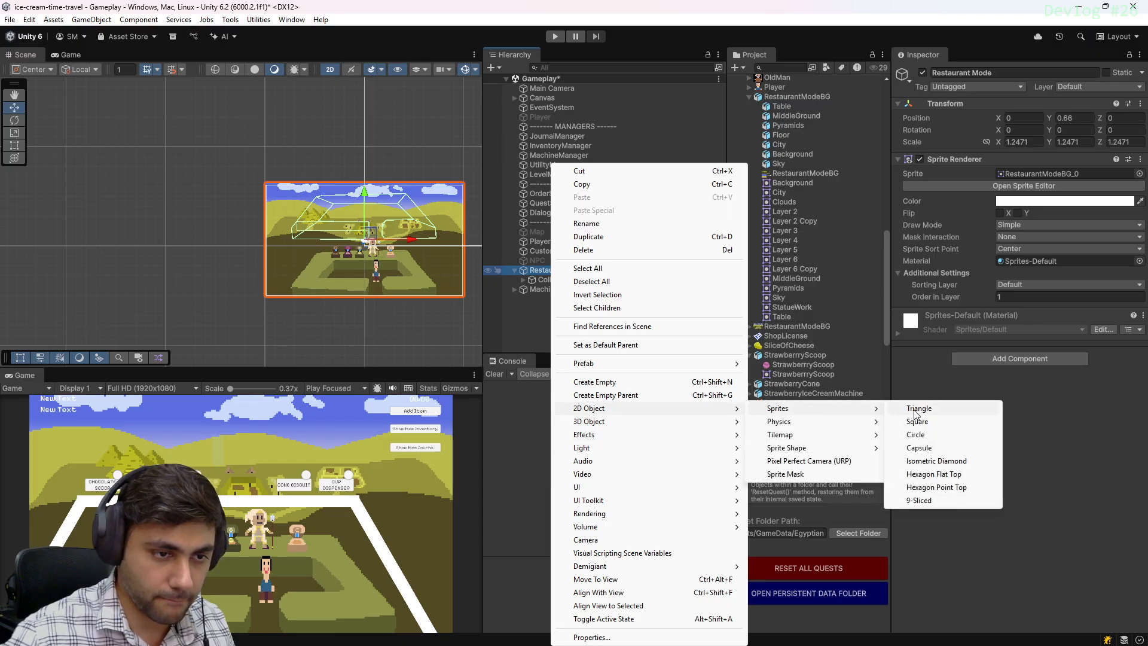
left_click(916, 422)
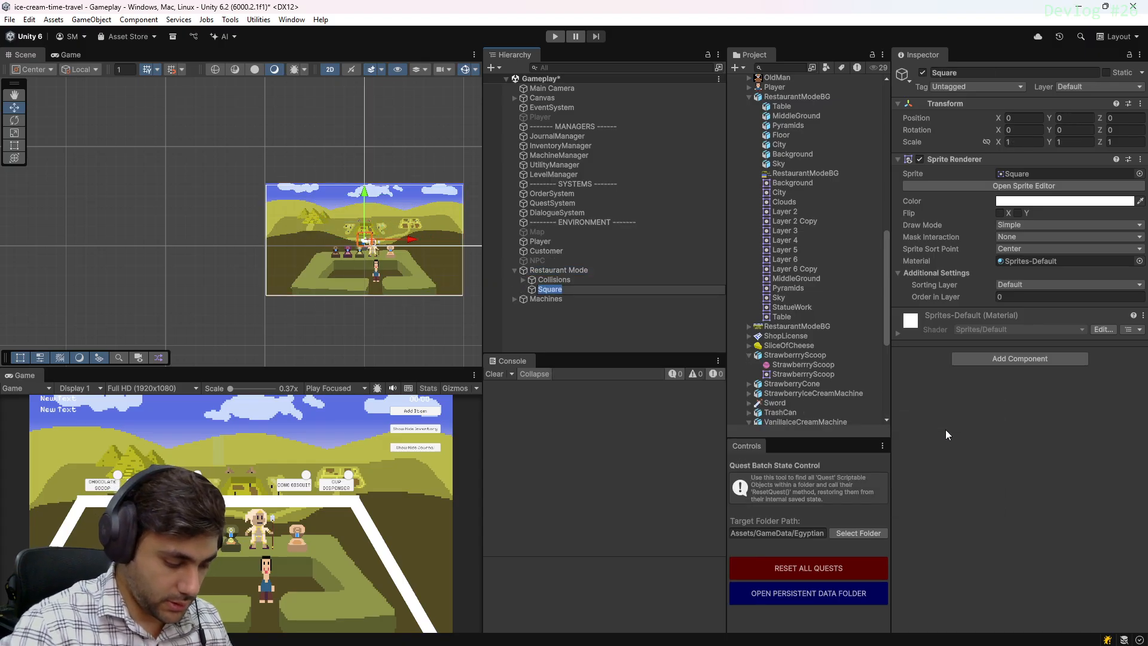
type("Counter")
key("Return")
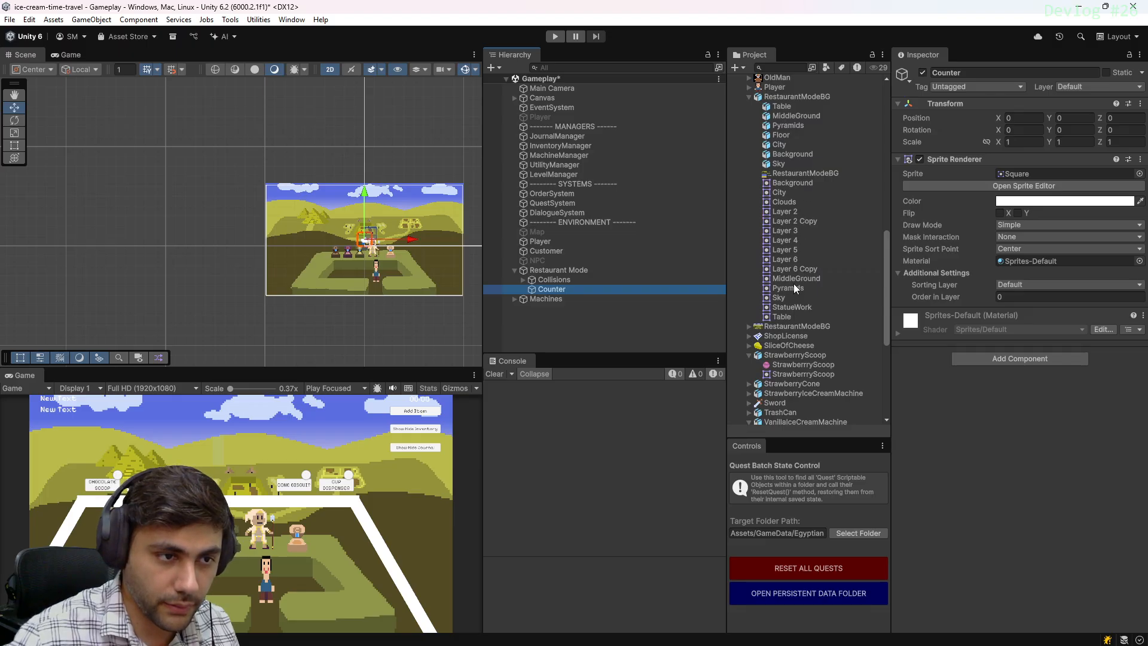
left_click_drag(783, 317, 1032, 173)
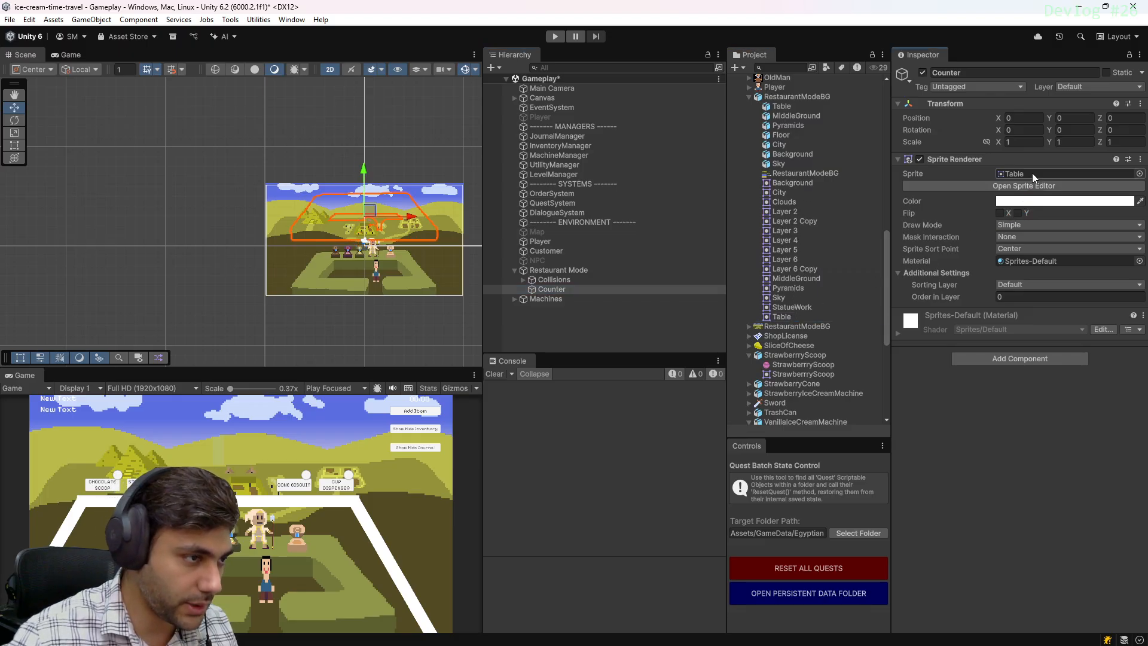
Set the Counter's order in layer to 2 and move it down over the background's painted counter, to about Y -4.65
scroll(314, 253, "up", 2)
left_click(1024, 296)
type("2")
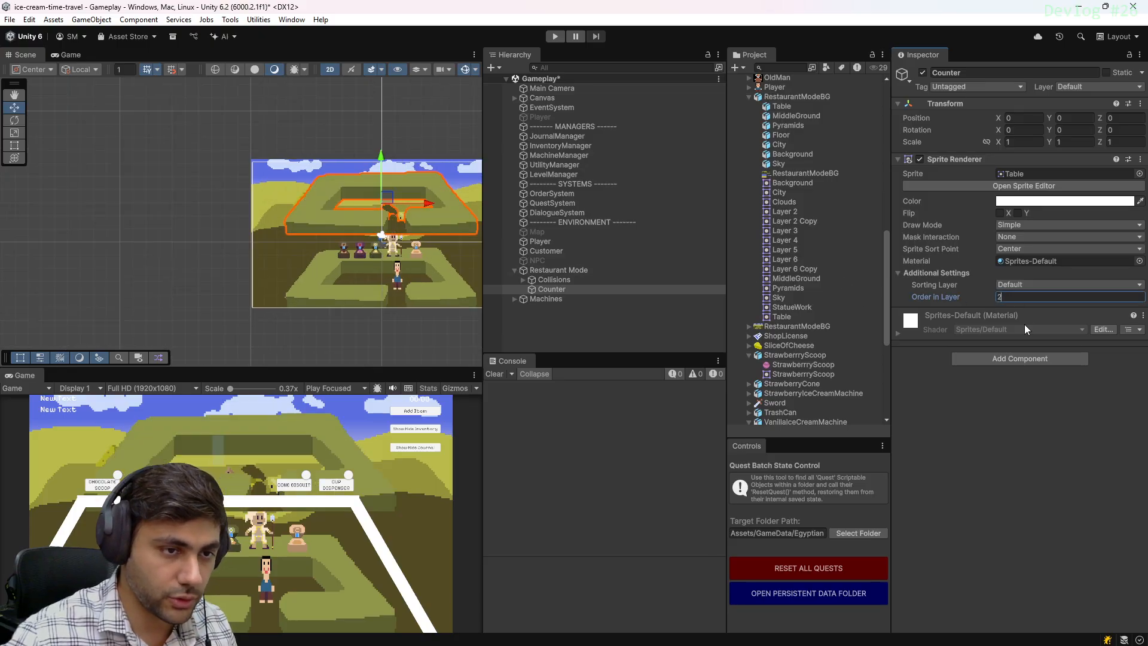
left_click_drag(381, 157, 379, 233)
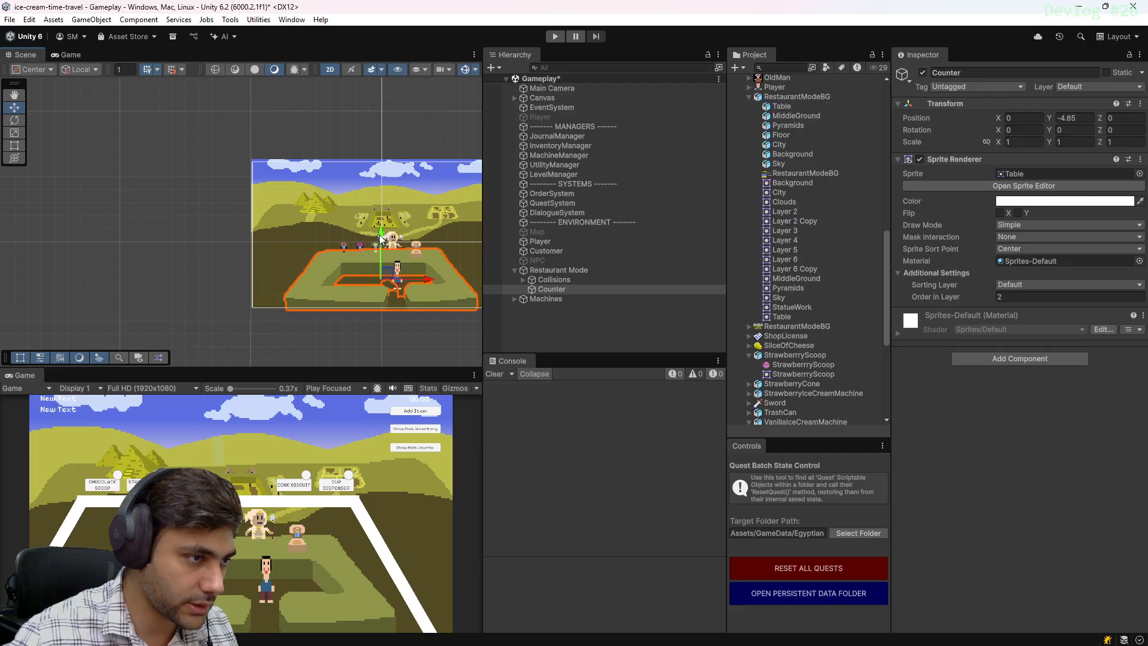
Move the Customer behind the counter's far edge beside the chocolate machine, to about X -2.95, Y -1.24
scroll(396, 271, "up", 5)
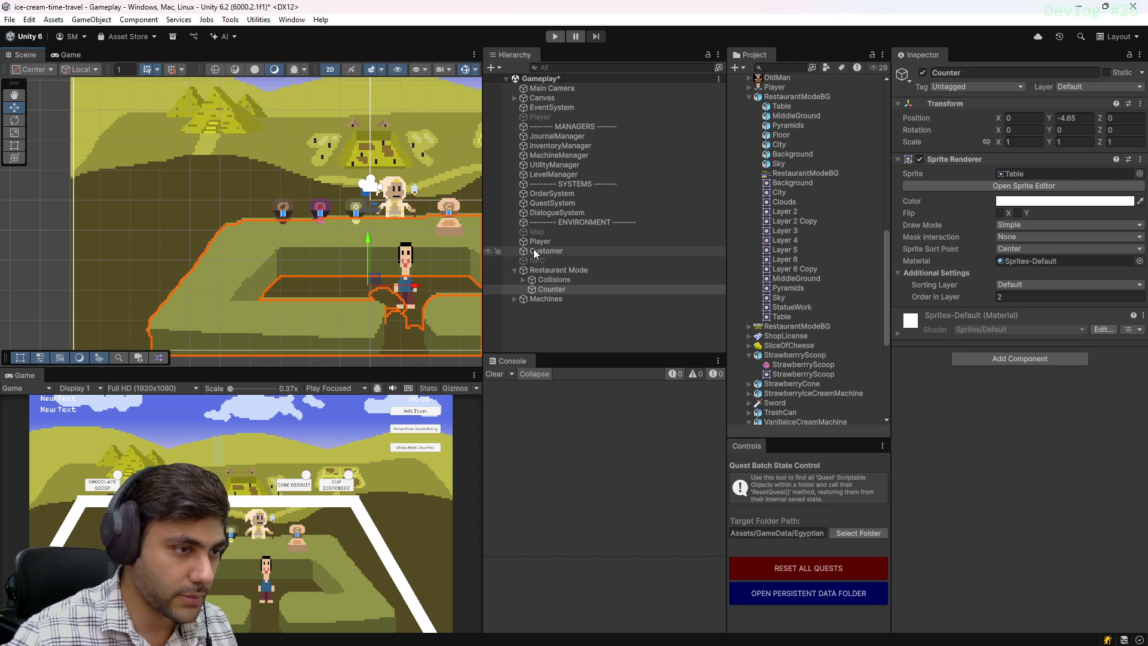
left_click(546, 251)
key("f")
scroll(389, 221, "up", 5)
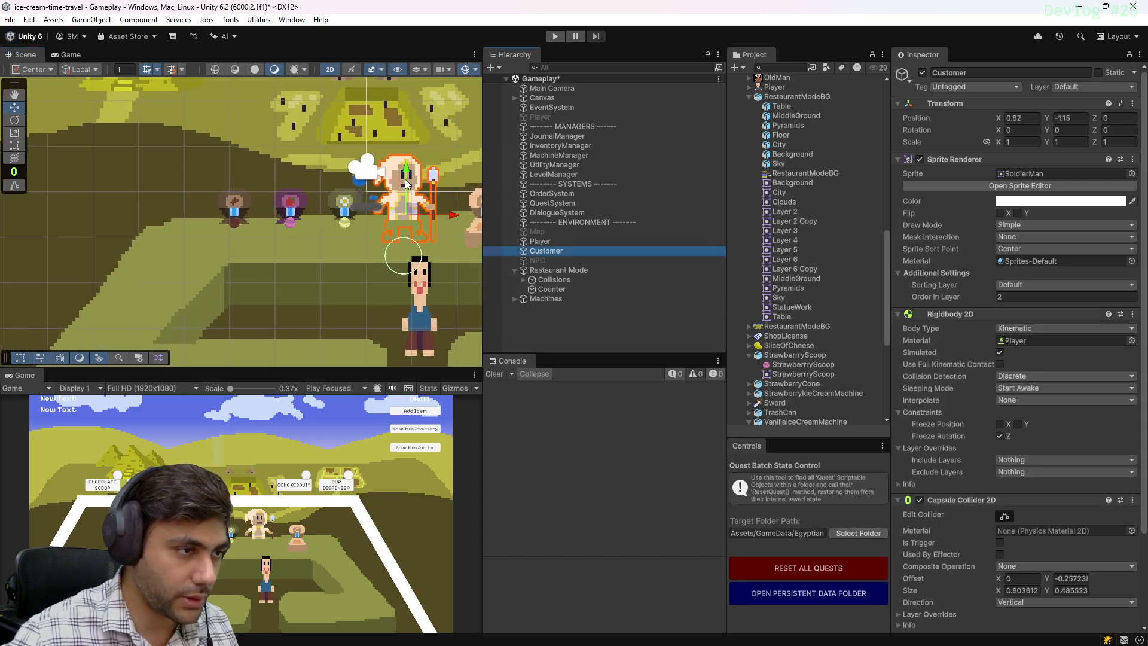
left_click_drag(406, 172, 406, 176)
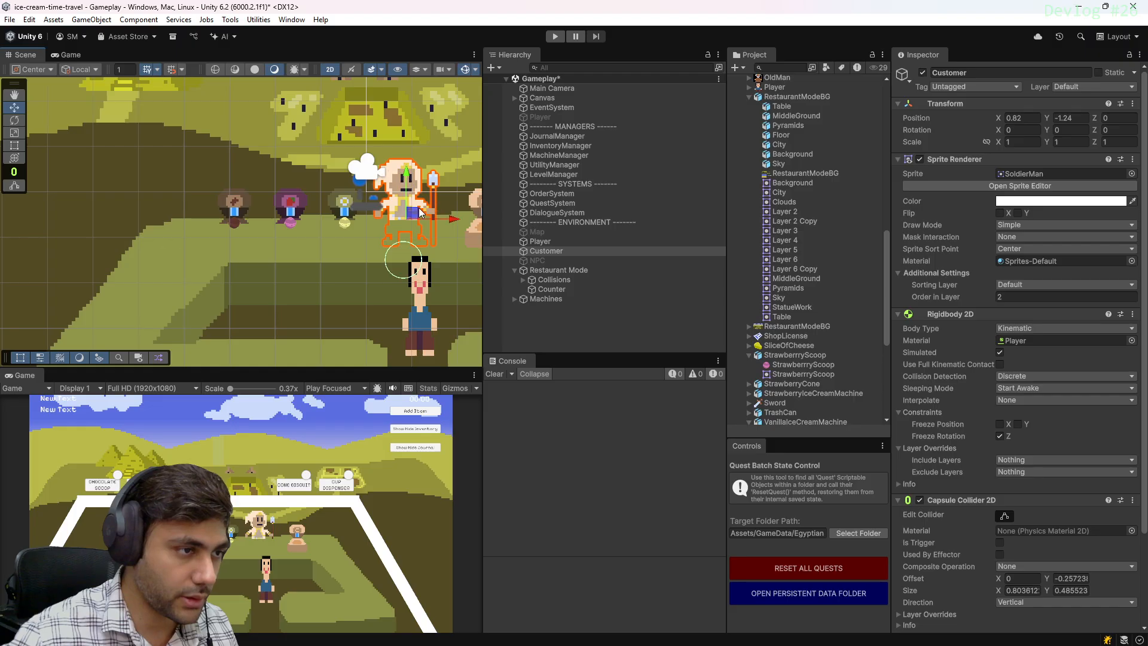
scroll(375, 239, "down", 1)
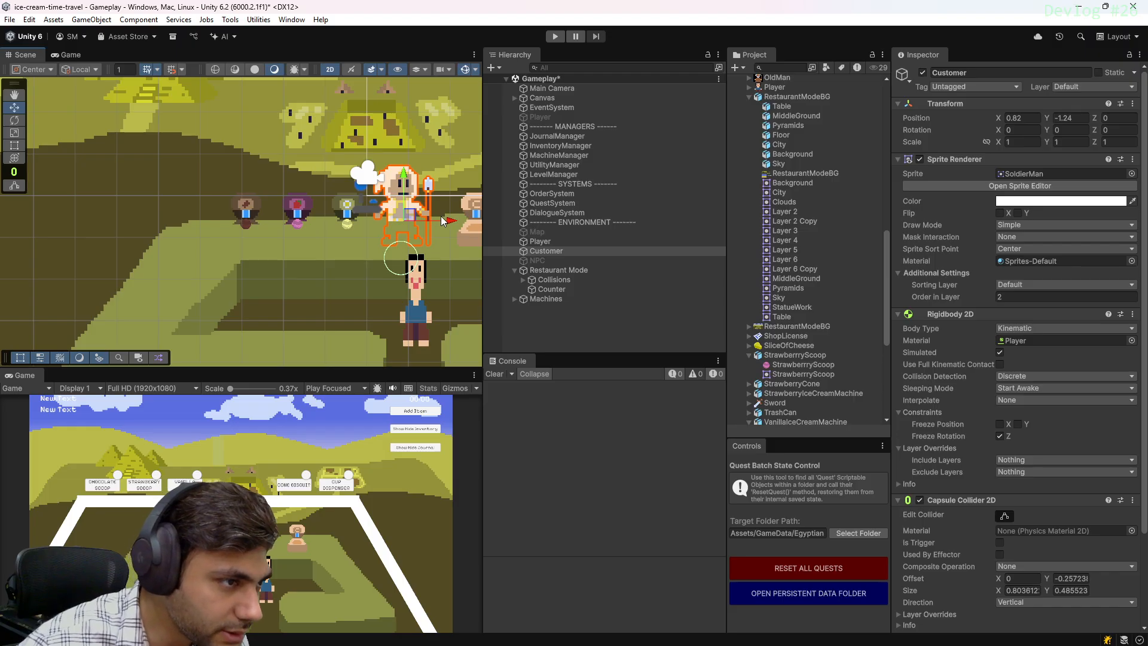
left_click_drag(447, 221, 290, 220)
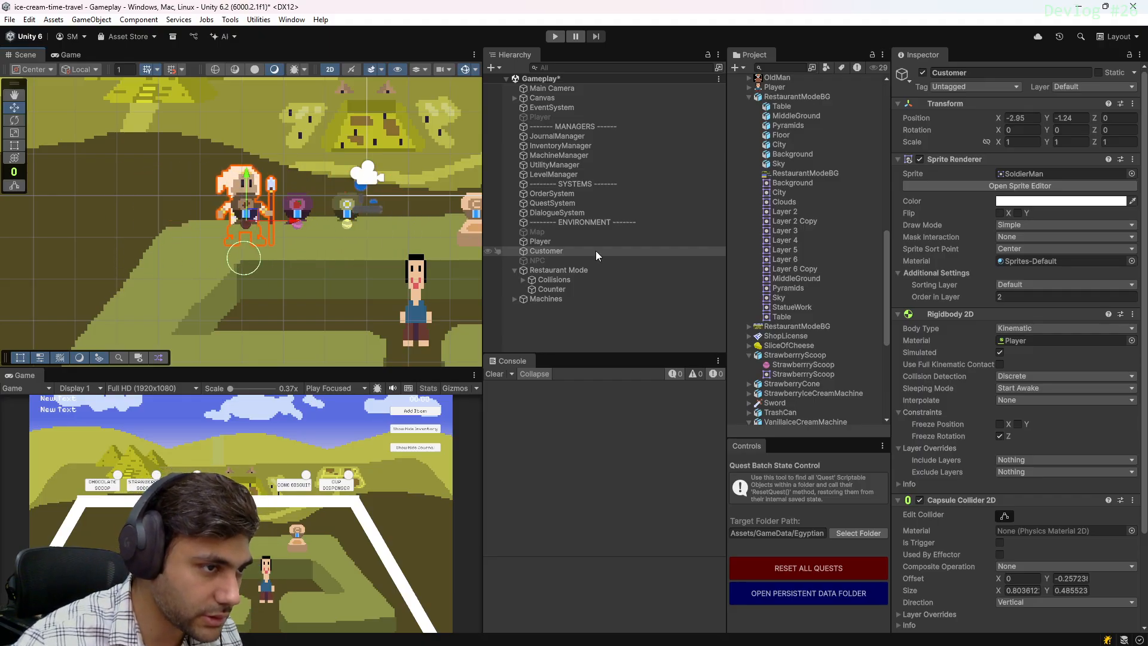
Nudge the Counter up to about Y -4.59 to align it with the background
left_click(553, 280)
left_click(551, 289)
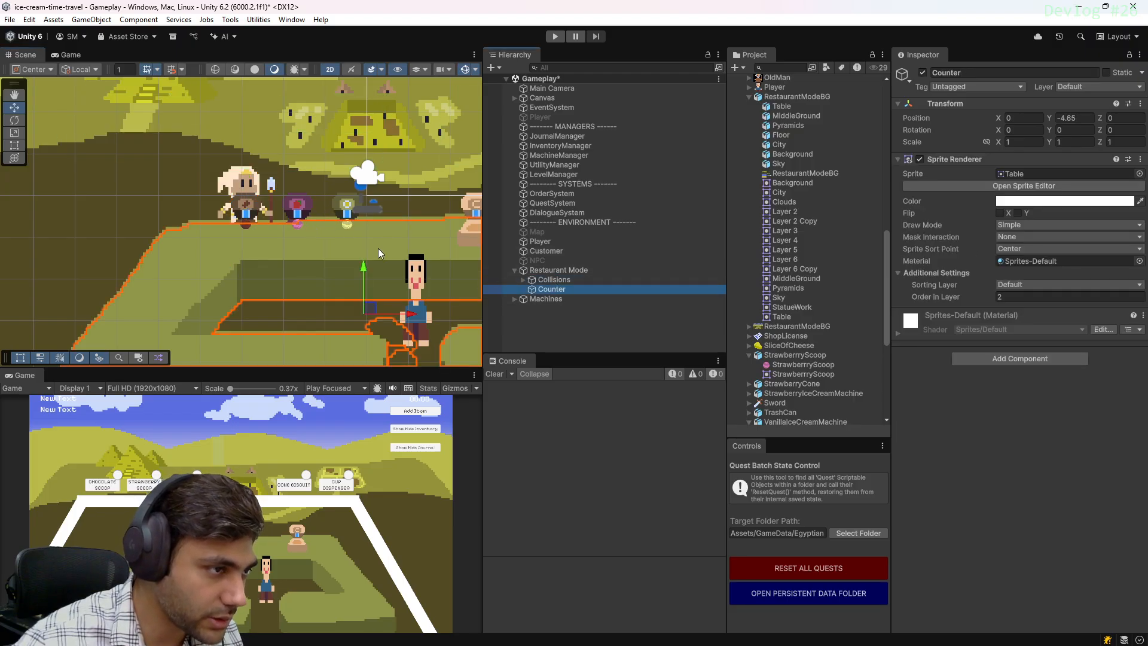
left_click_drag(363, 269, 361, 261)
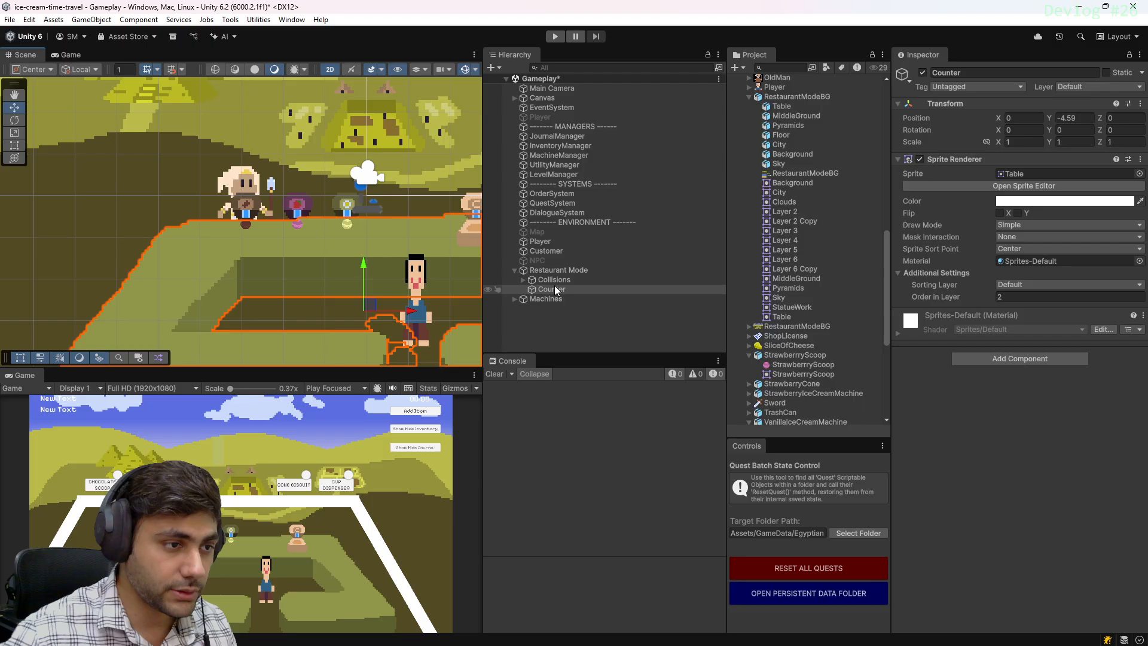
Move the Customer along the counter to between the vanilla machine and the statue-shaped dispenser, to about X 1.52
left_click(555, 251)
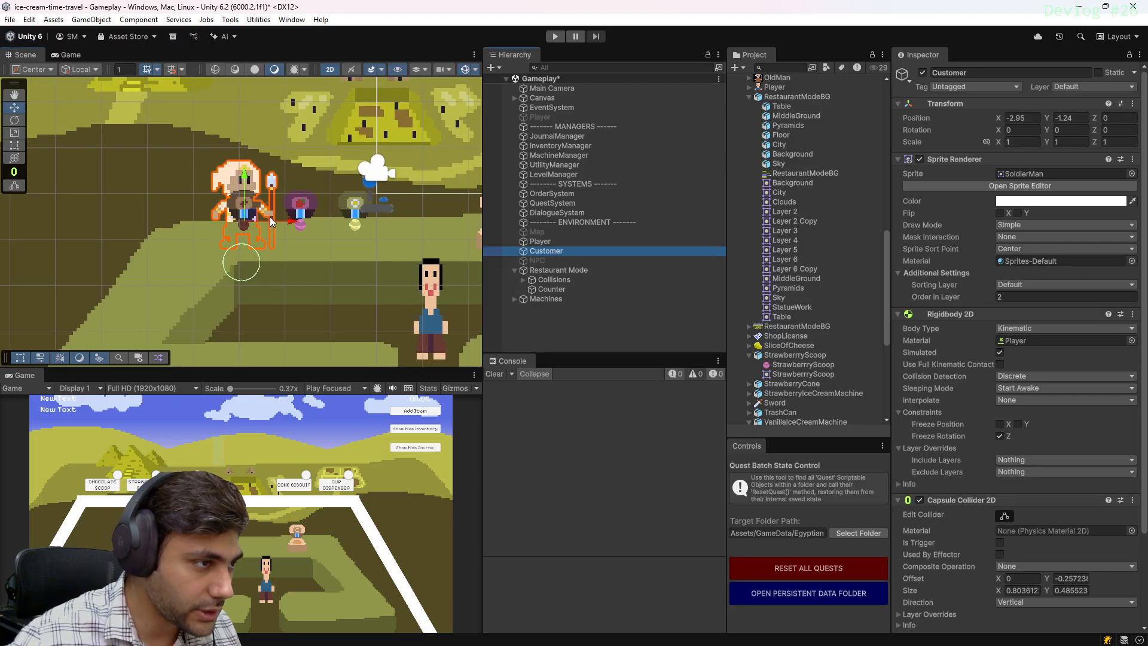
left_click_drag(289, 225, 495, 216)
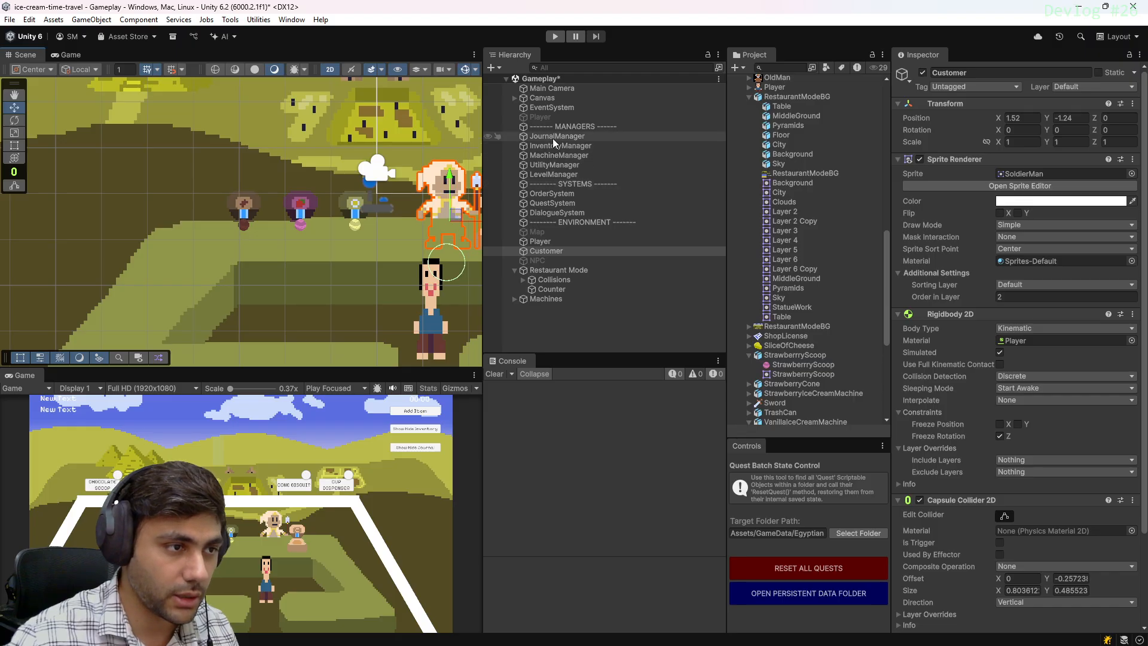
Deactivate the RestaurantMode UI object under Canvas
left_click(515, 98)
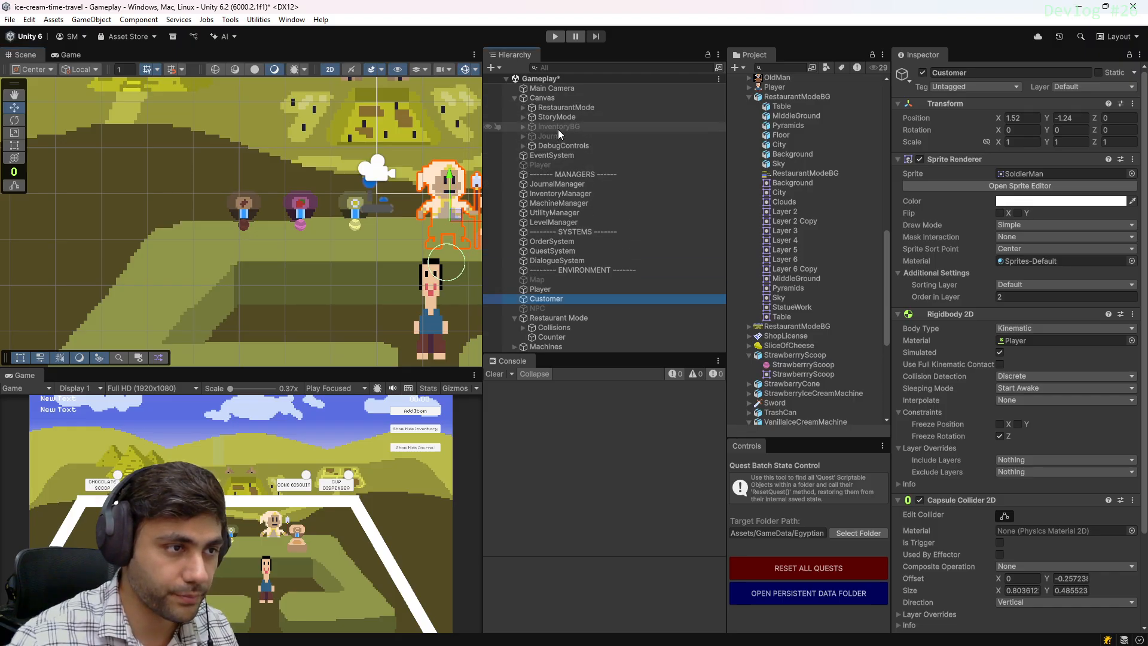
left_click(554, 108)
key("alt+shift+a")
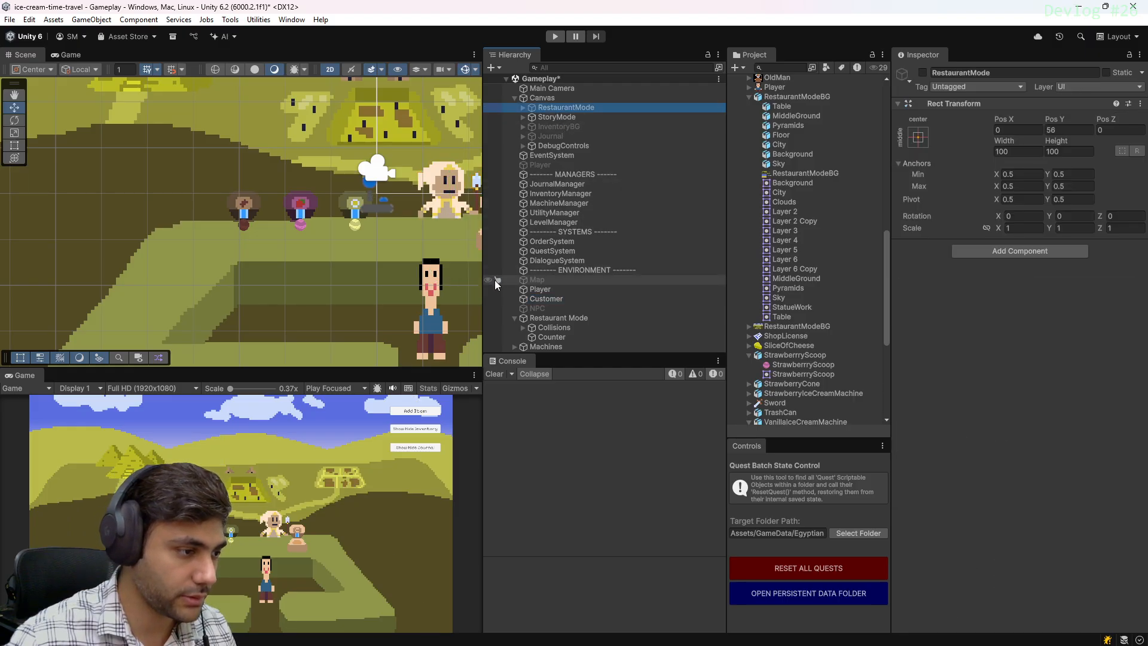
Examine how the Customer fits behind the counter next to the ice cream machines and the background, up close and from afar
left_click(553, 299)
scroll(380, 225, "down", 4)
middle_click_drag(381, 224, 168, 222)
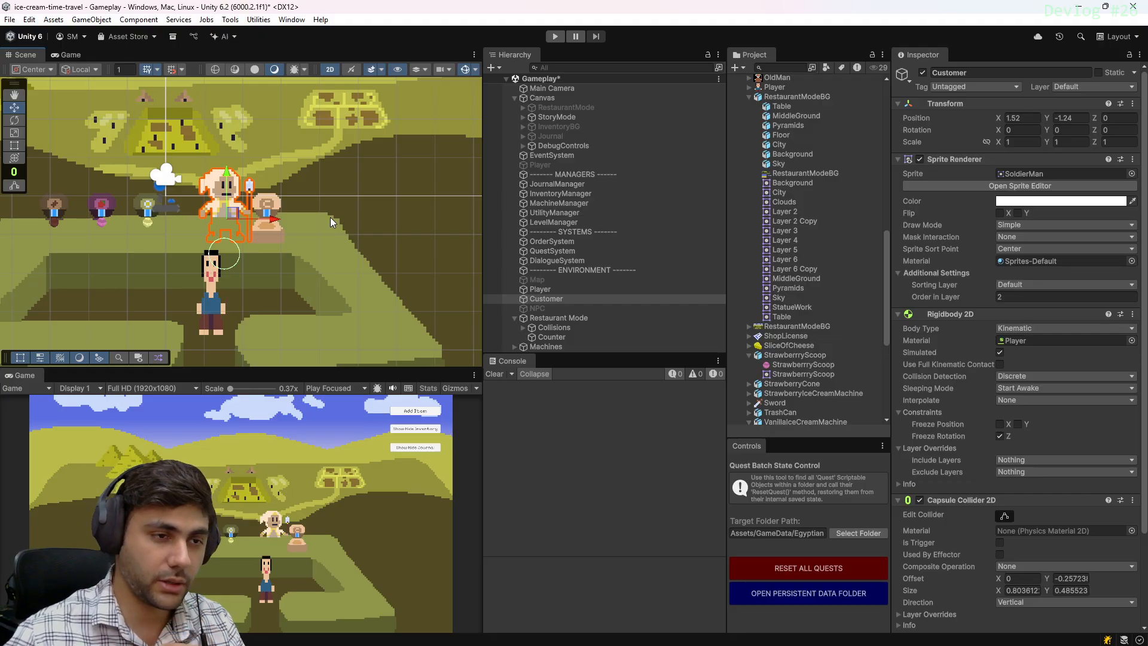
scroll(330, 217, "down", 2)
middle_click_drag(310, 209, 378, 266)
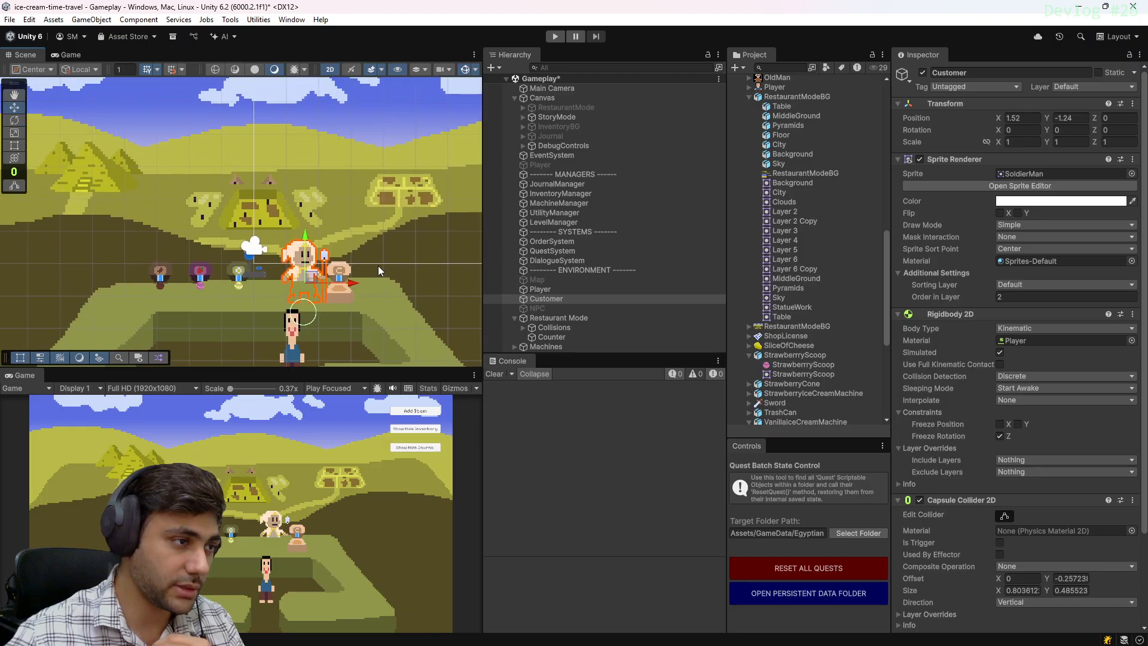
scroll(377, 265, "down", 2)
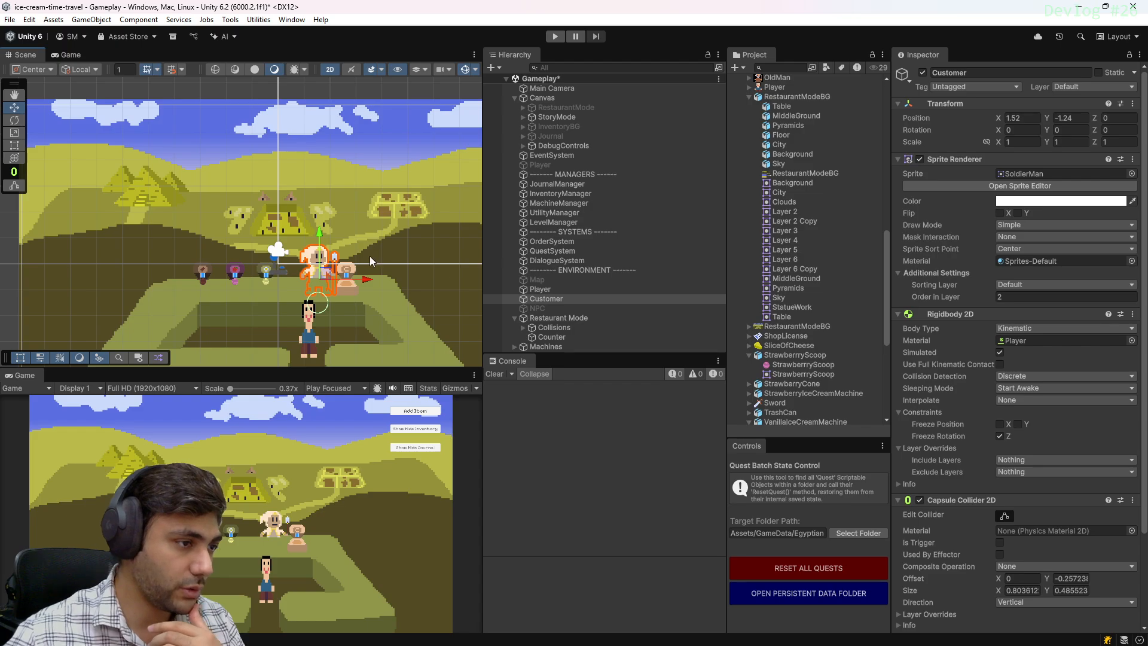
scroll(369, 256, "up", 3)
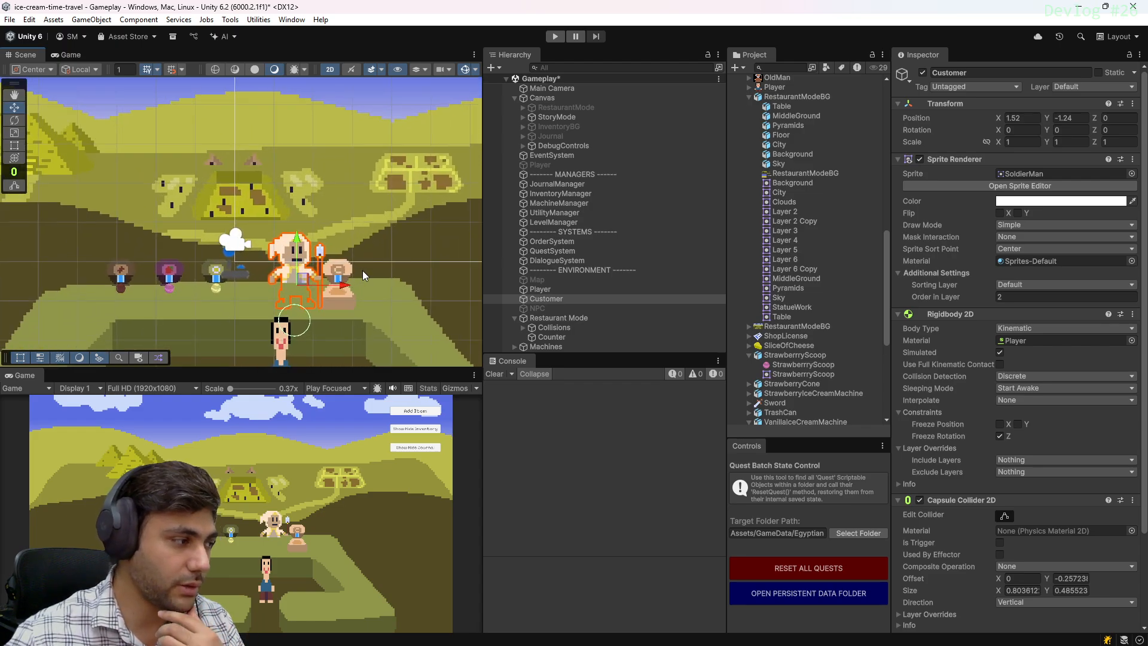
scroll(362, 270, "up", 2)
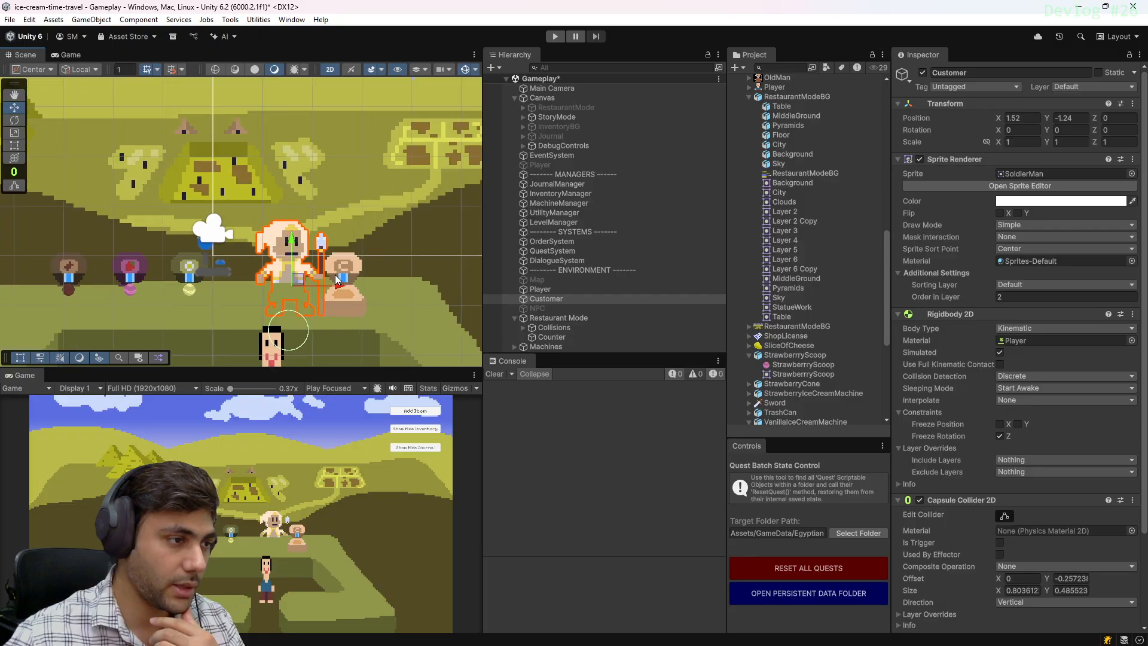
scroll(339, 281, "up", 3)
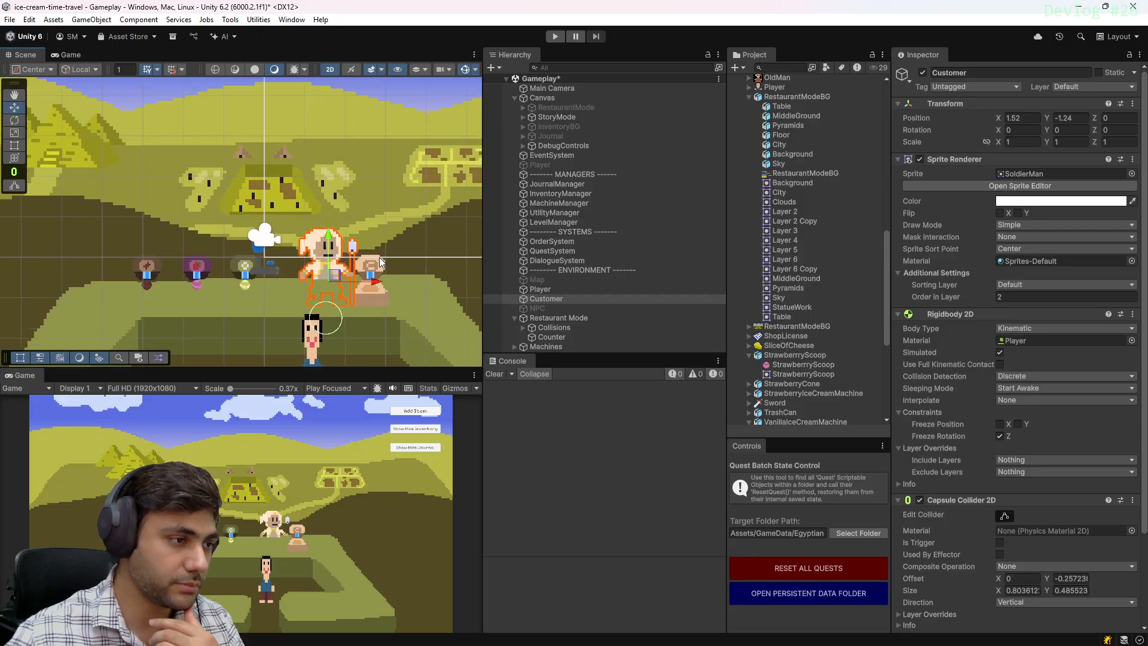
scroll(368, 271, "up", 1)
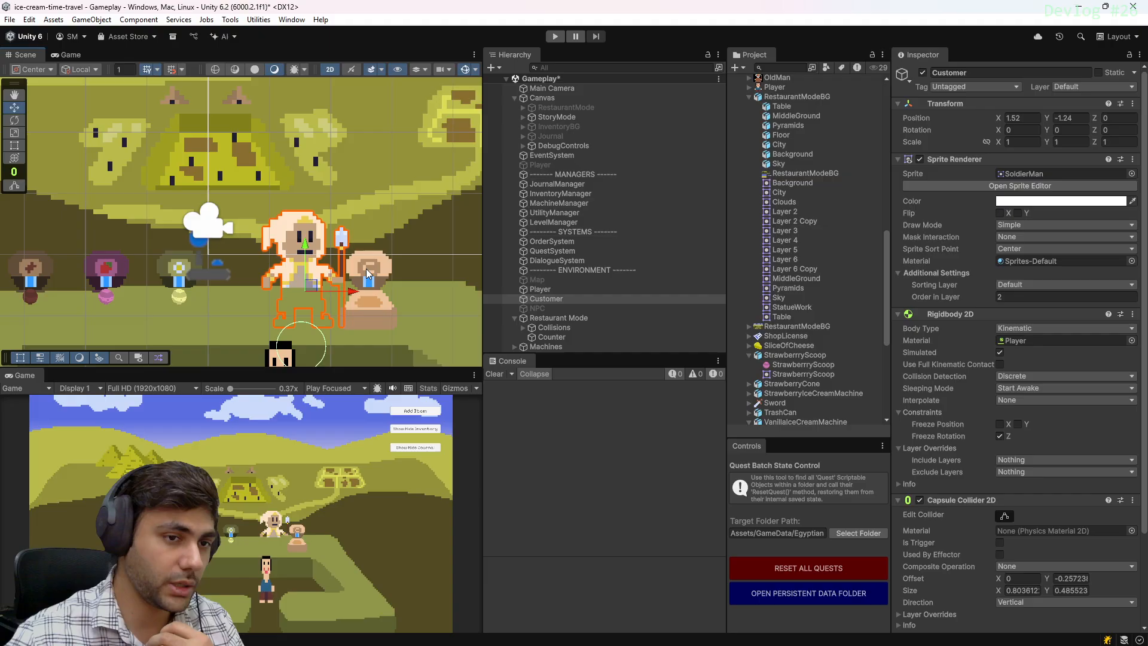
scroll(366, 267, "down", 6)
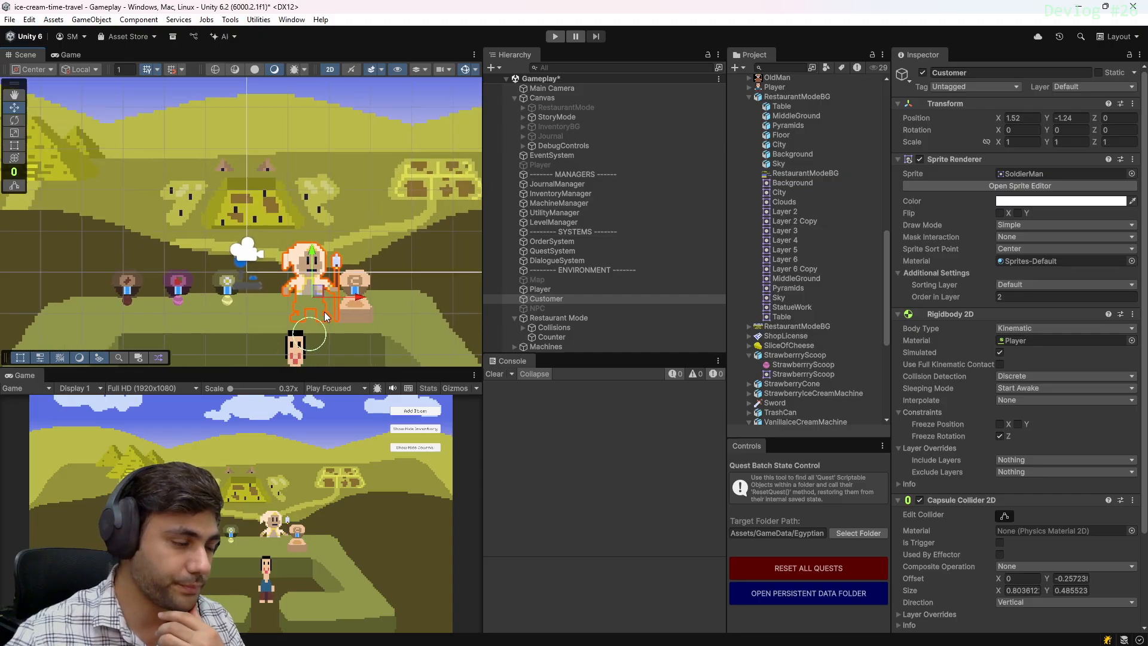
scroll(332, 307, "up", 3)
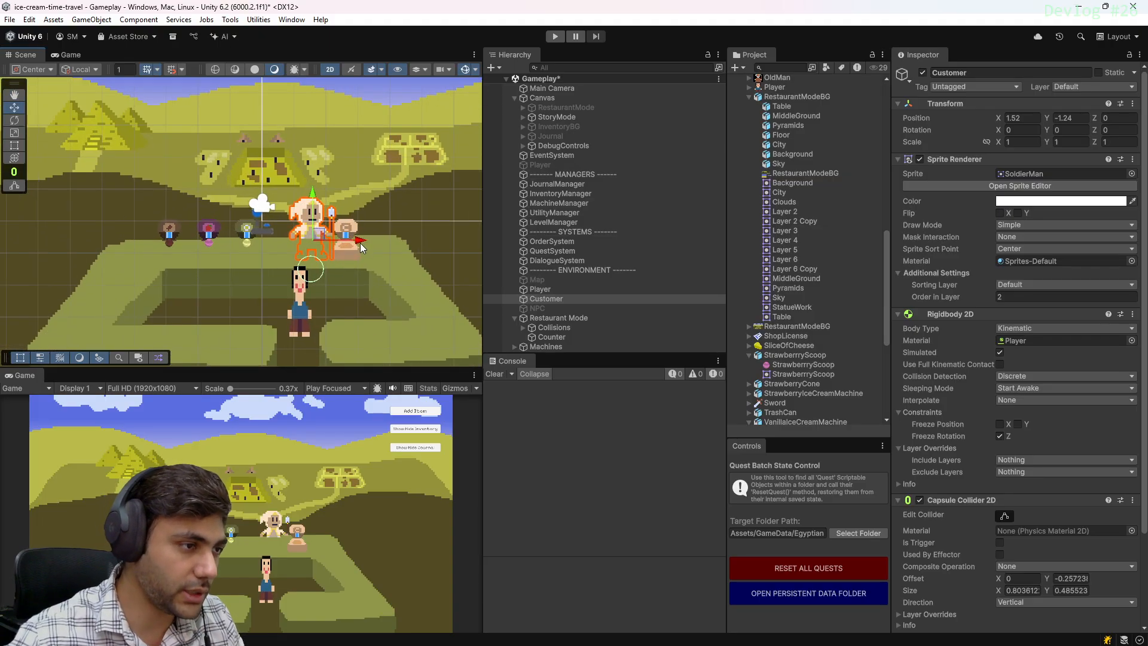
Move the Customer to the far left end of the background, to about X -9.81, and maximize the Scene view
left_click_drag(361, 247, 1, 257)
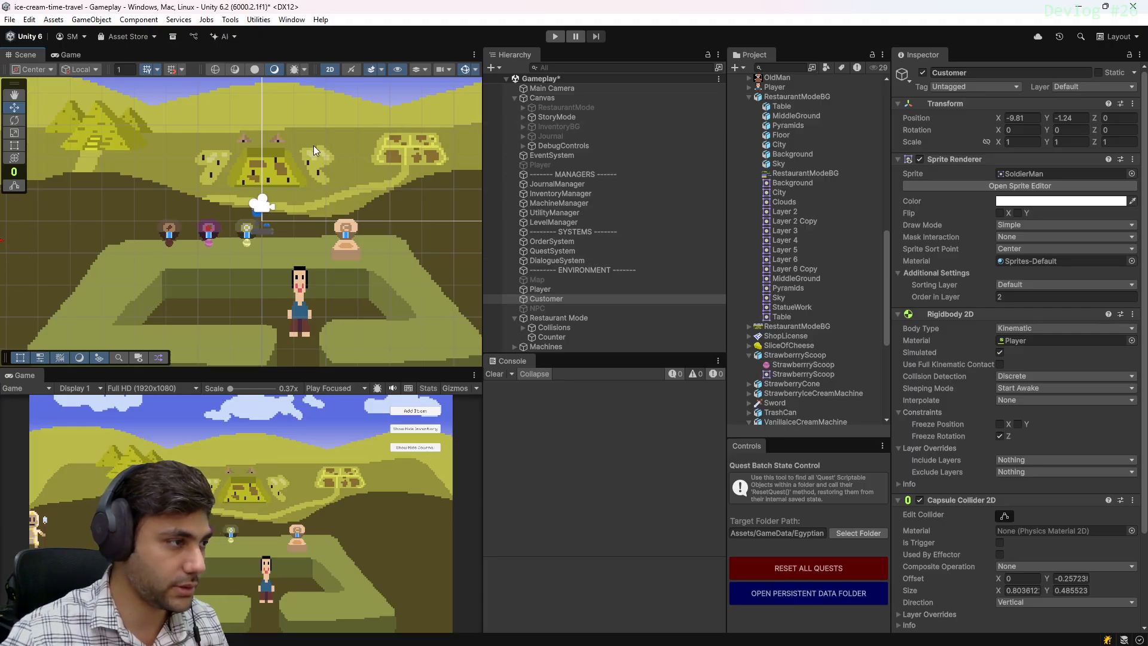
left_click(472, 56)
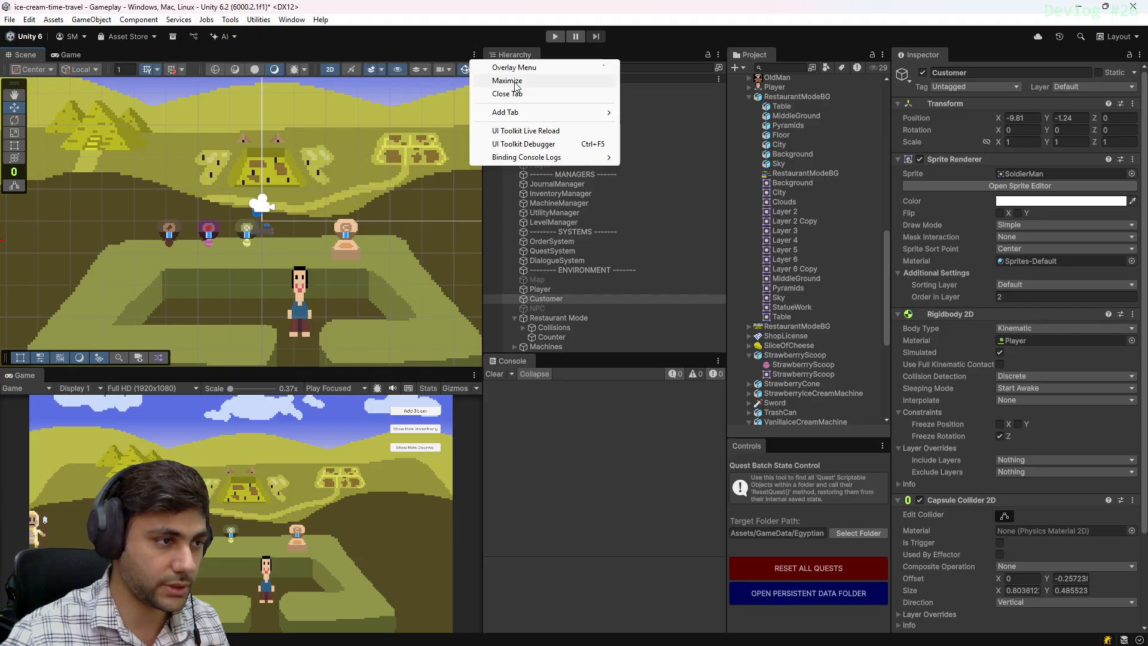
left_click(505, 17)
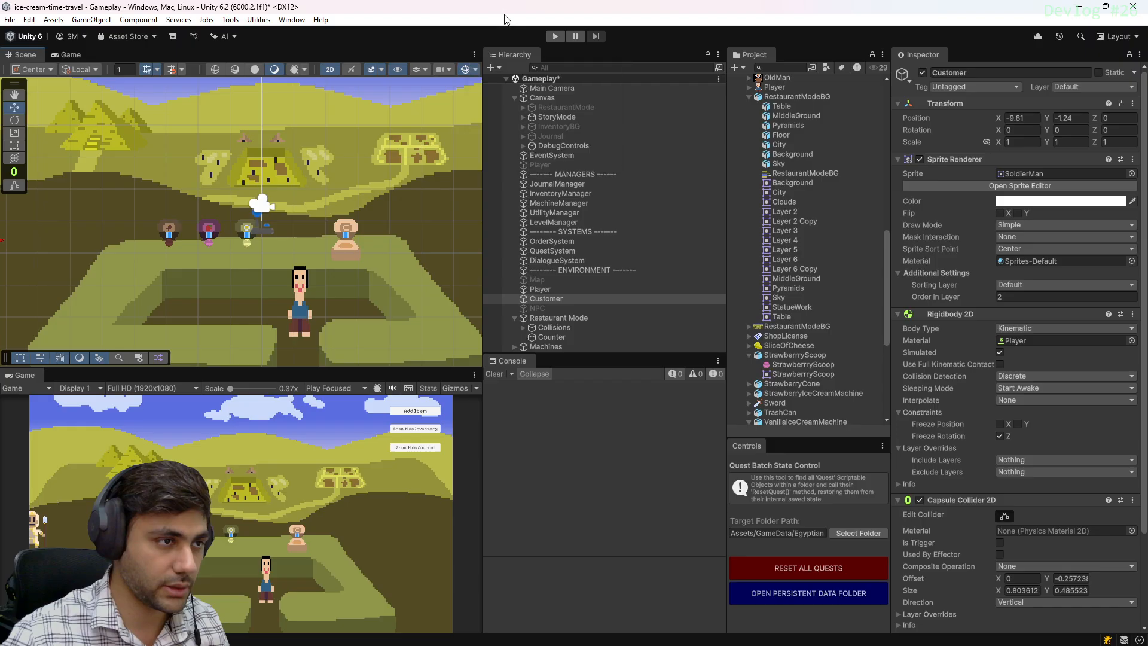
left_click(545, 297)
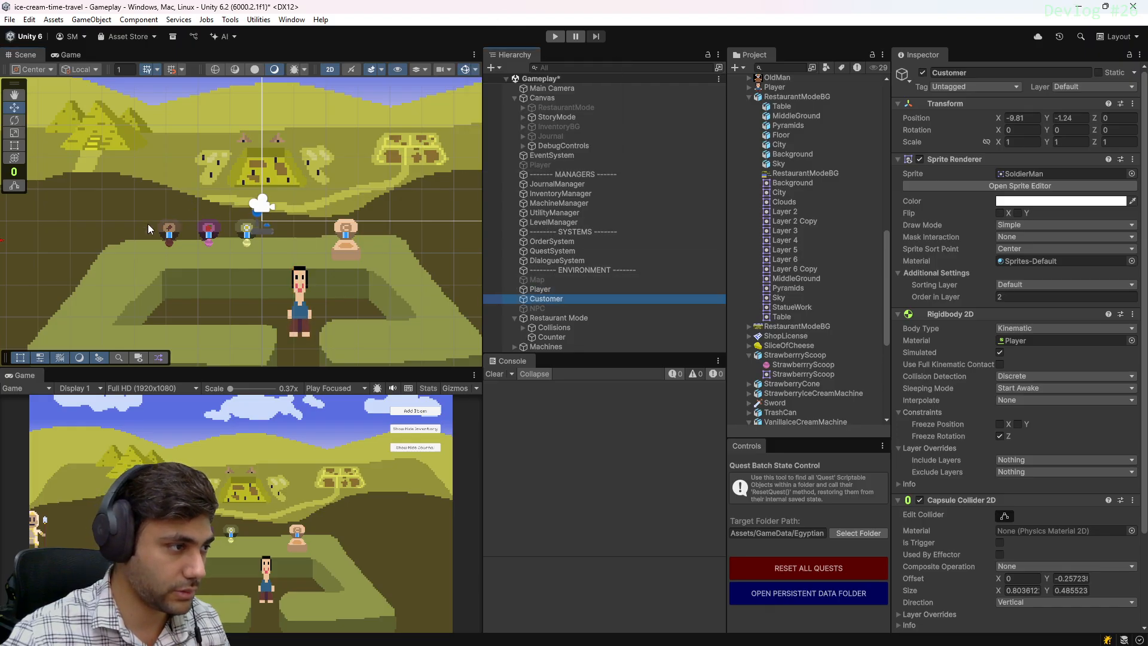
key("shift+space")
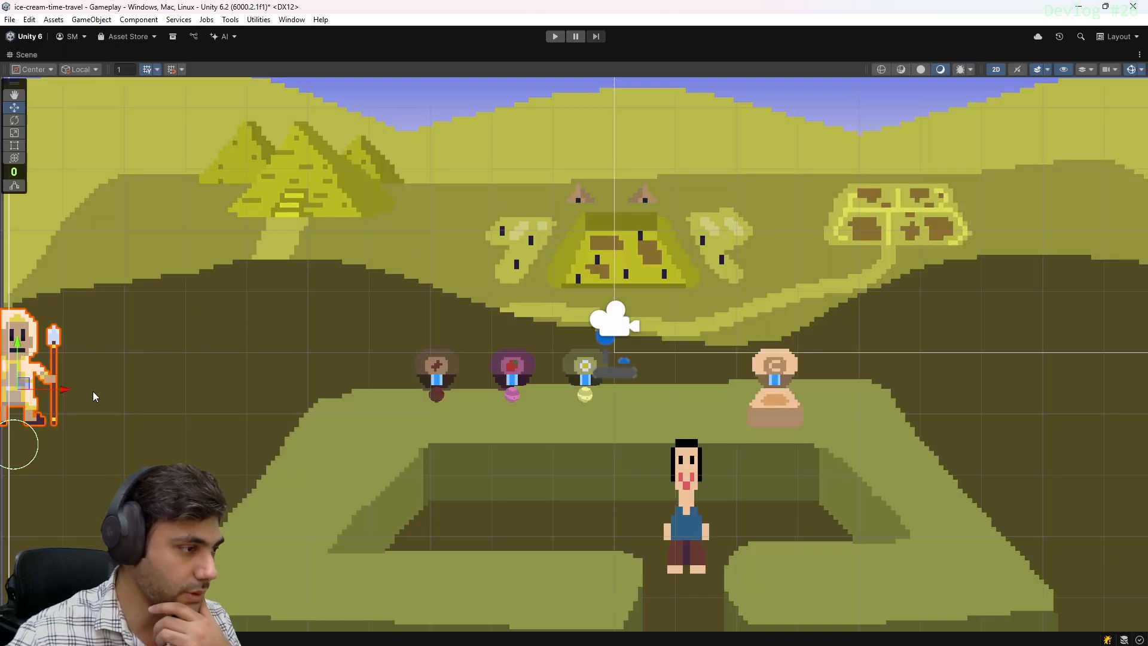
Hide the Scene gizmos, nudge the Customer further out to about X -10.08, and restore the normal layout
mouse_move(66, 389)
left_mouse_down()
mouse_move(99, 386)
mouse_move(52, 387)
left_mouse_up()
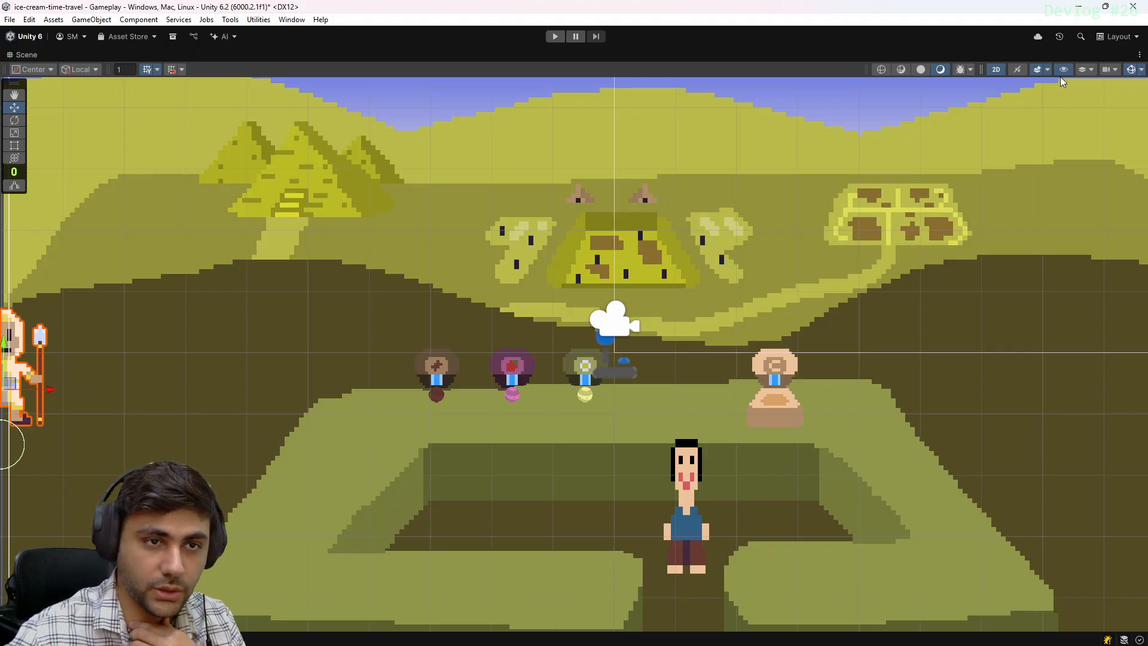
left_click(1131, 72)
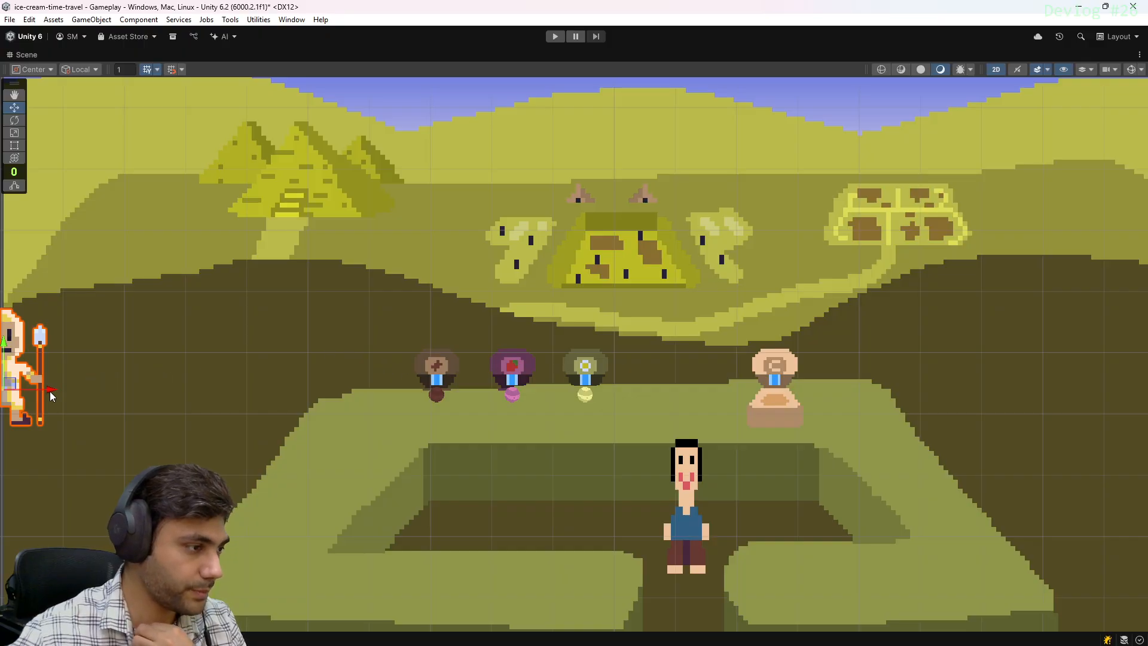
left_click_drag(51, 393, 47, 394)
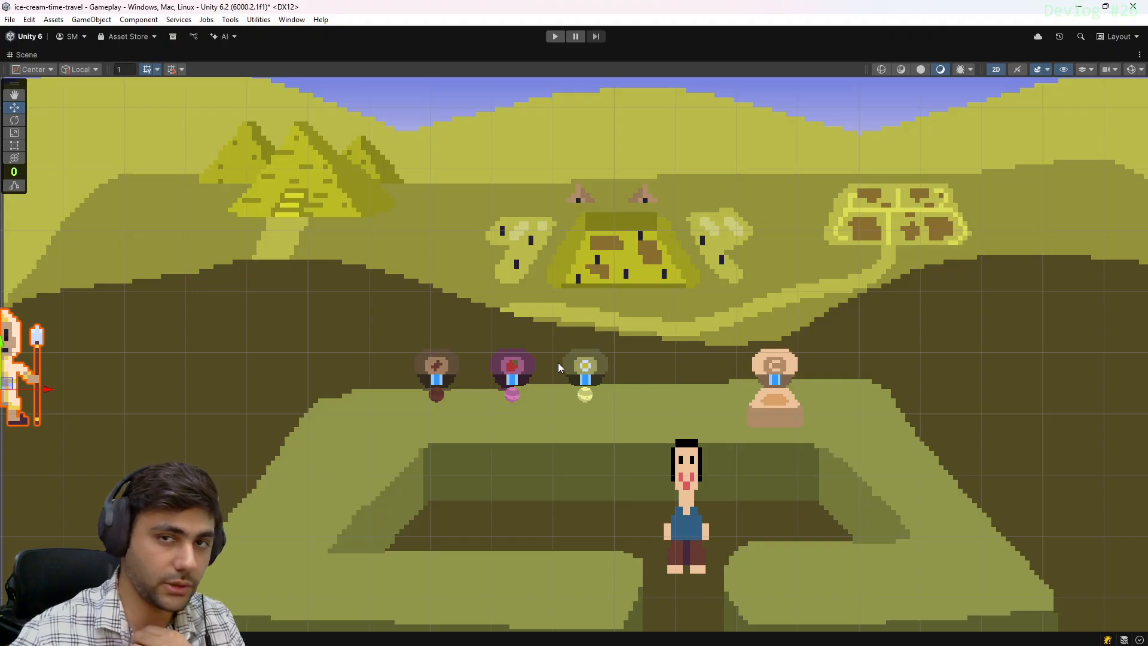
left_click(669, 230)
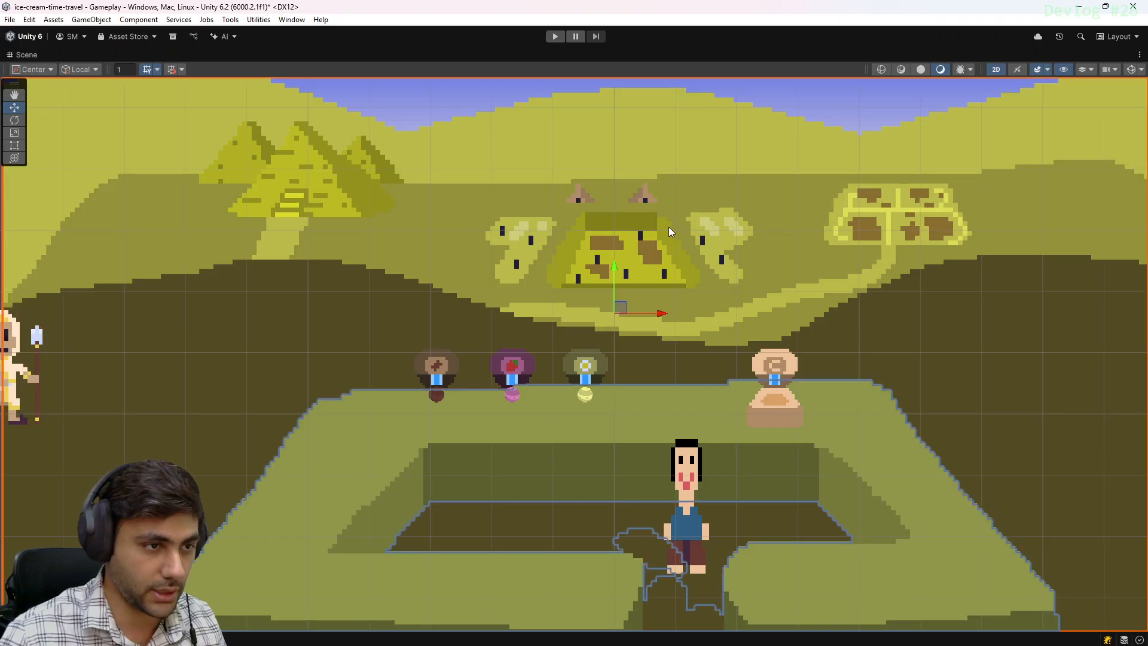
key("shift+space")
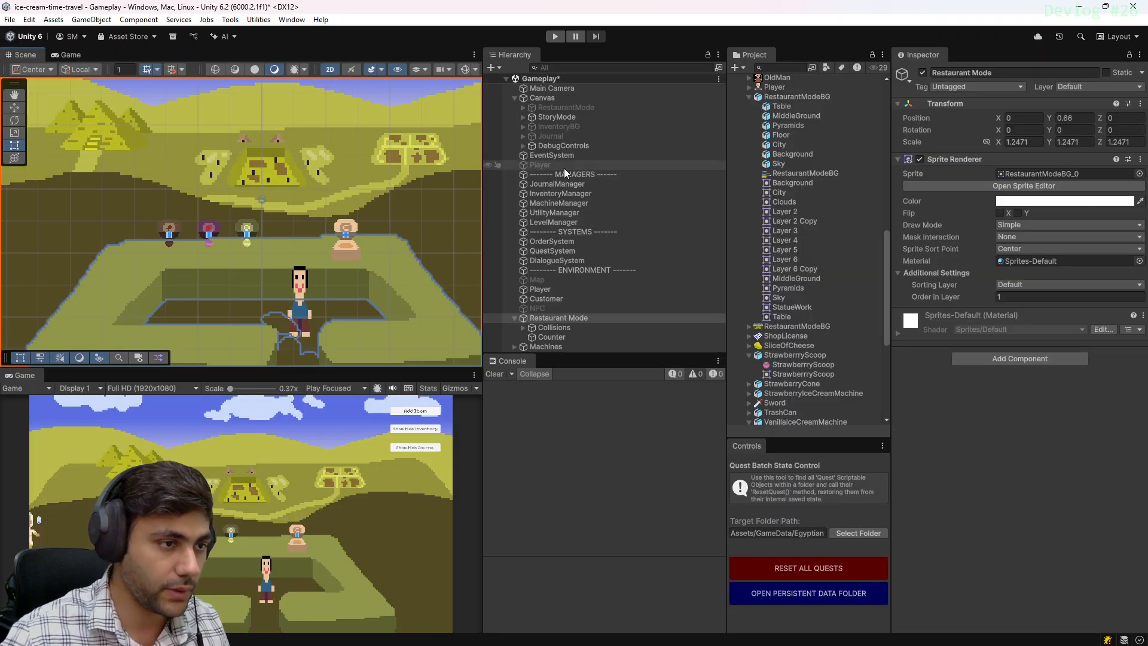
Duplicate the Customer to make three copies, Customer (1) to Customer (3)
left_click(552, 301)
key("ctrl+d")
key("ctrl+d")
Spread the three Customer copies evenly behind the counter, with Customer (1) at about X -2.33 and Customer (3) at about X 2.06
left_click(558, 312)
left_click(558, 328, "shift")
key("w")
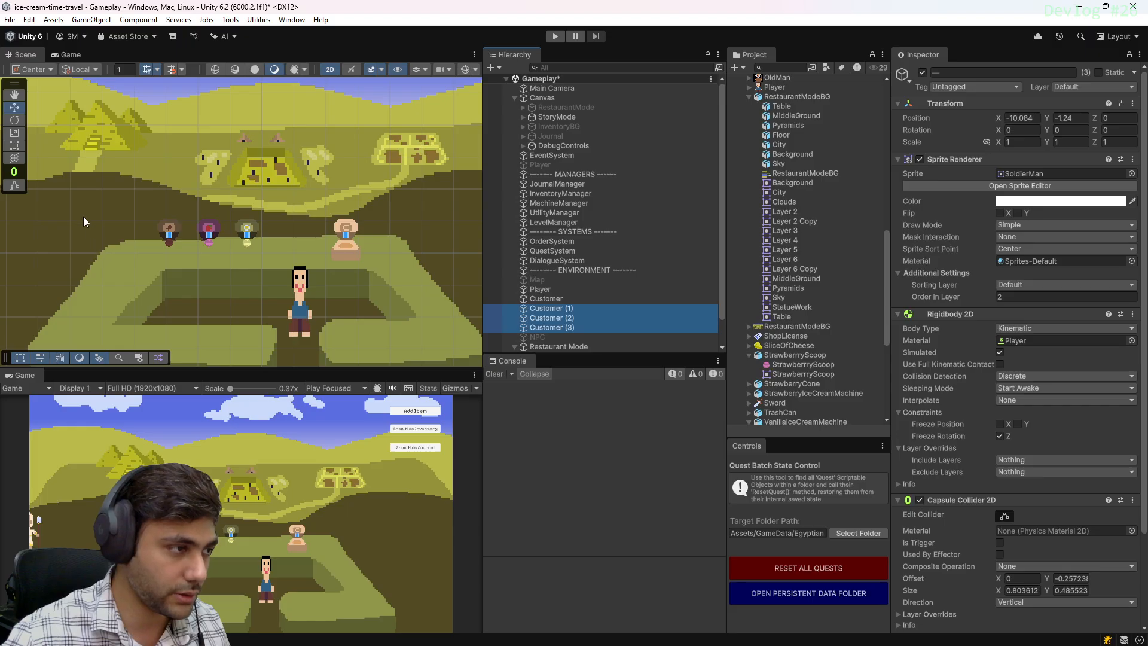
key("f")
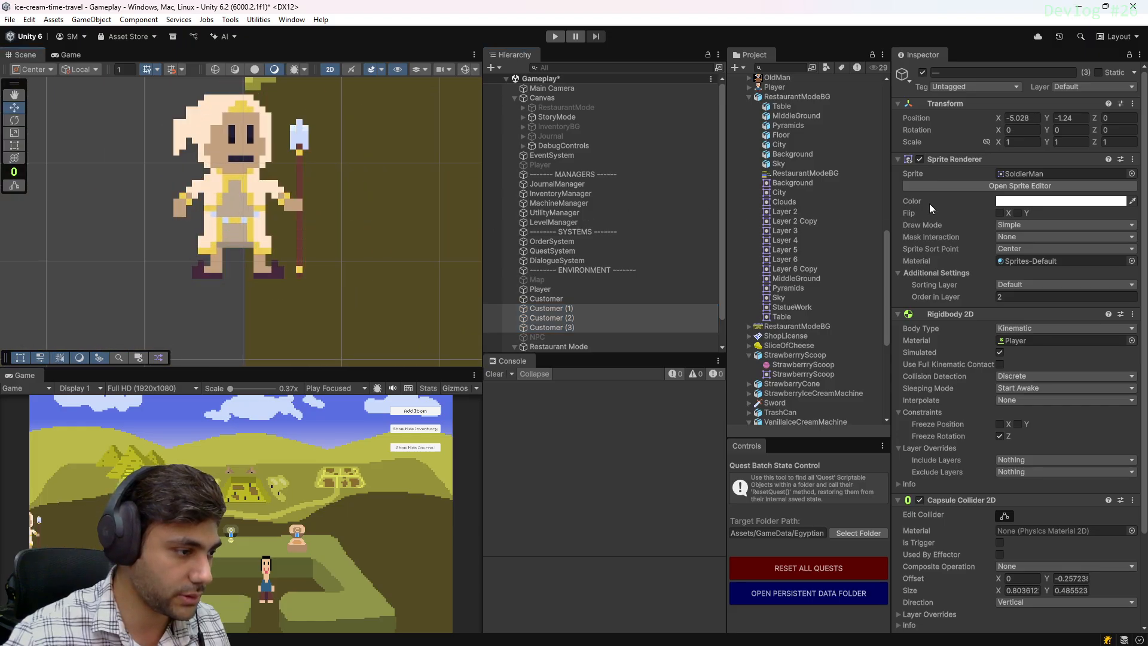
key("f")
scroll(456, 214, "down", 8)
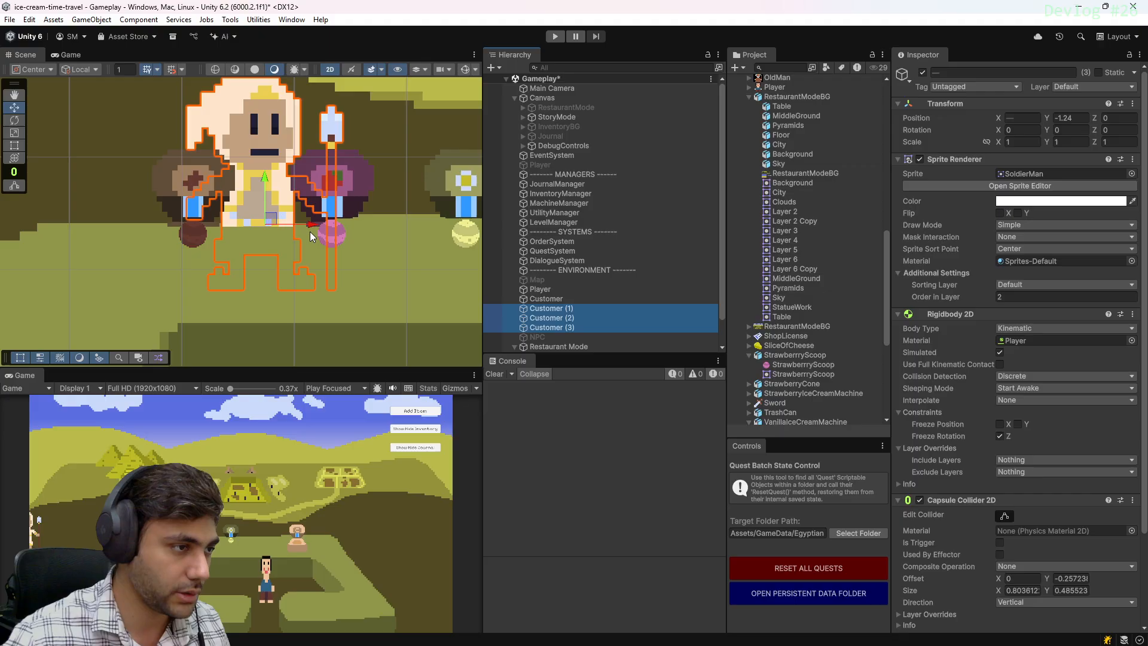
left_click(573, 308, "ctrl")
key("f")
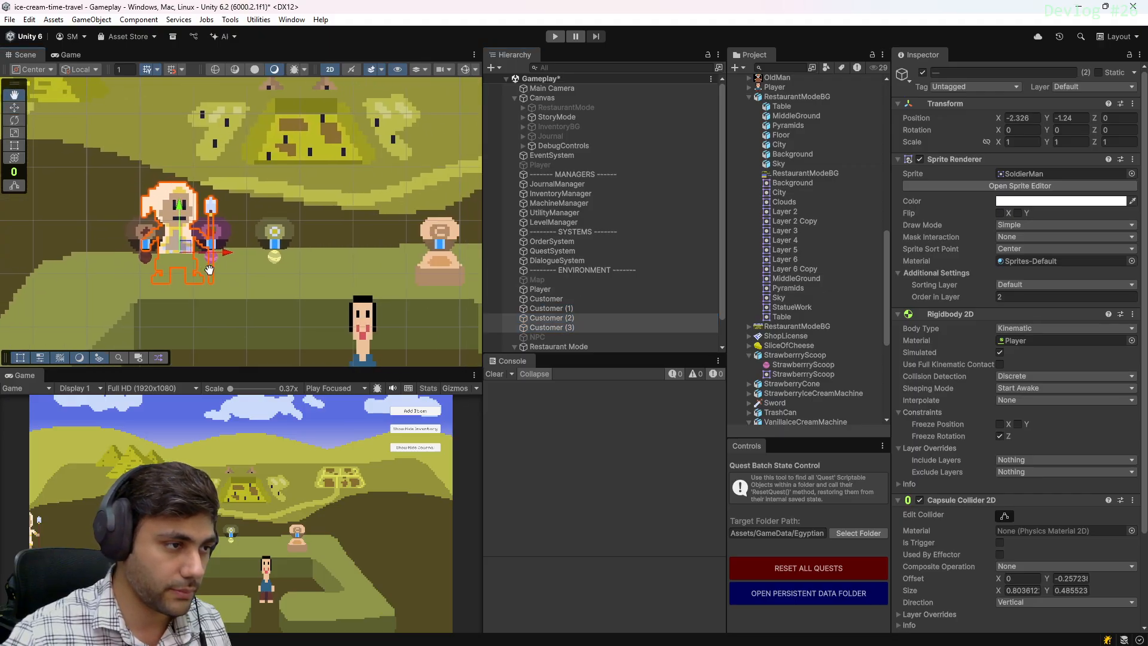
left_click_drag(217, 256, 455, 258)
left_click(581, 328)
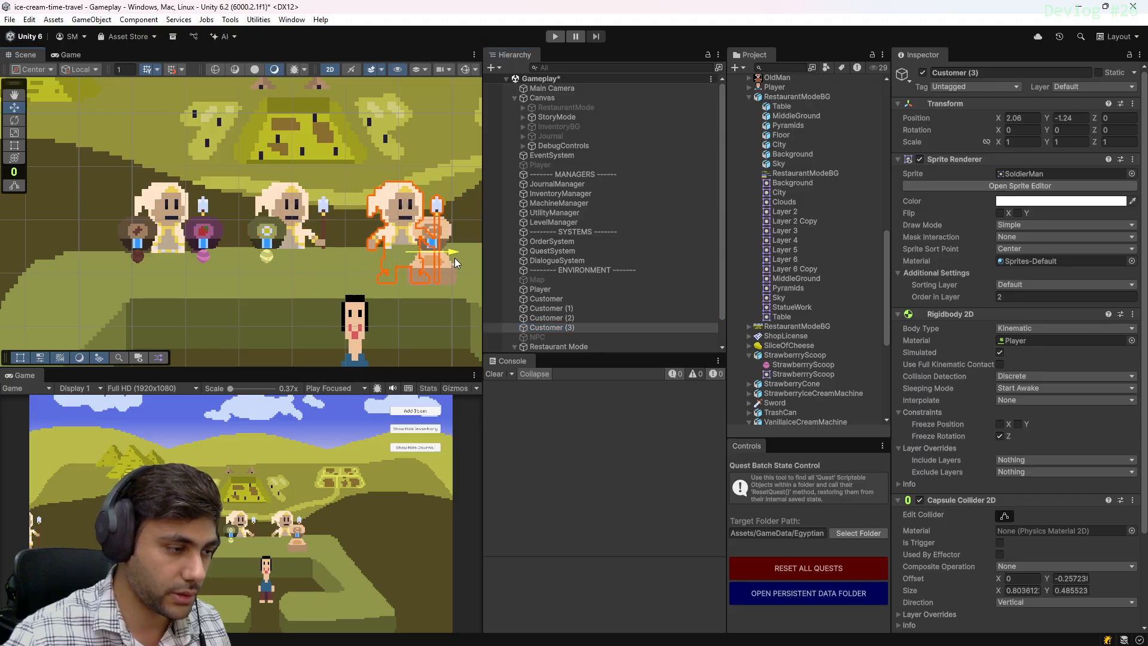
Replace Customer (1)'s sprite with SlaveCustomerWoman from the EgyptianCharacters folder
left_click(585, 309)
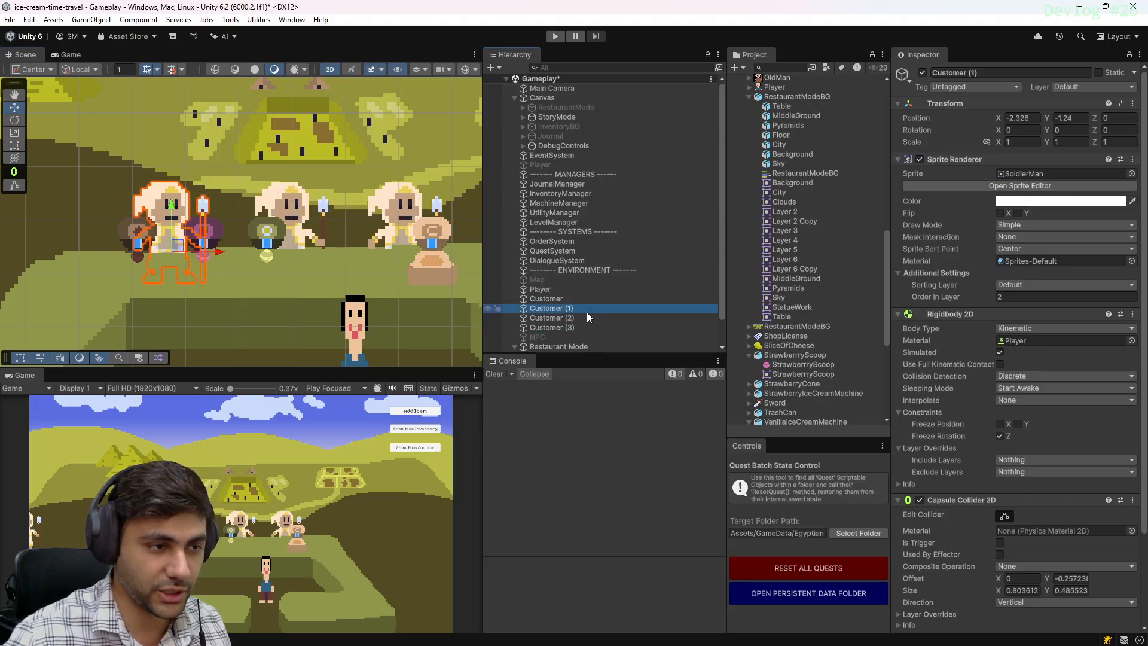
scroll(817, 283, "down", 3)
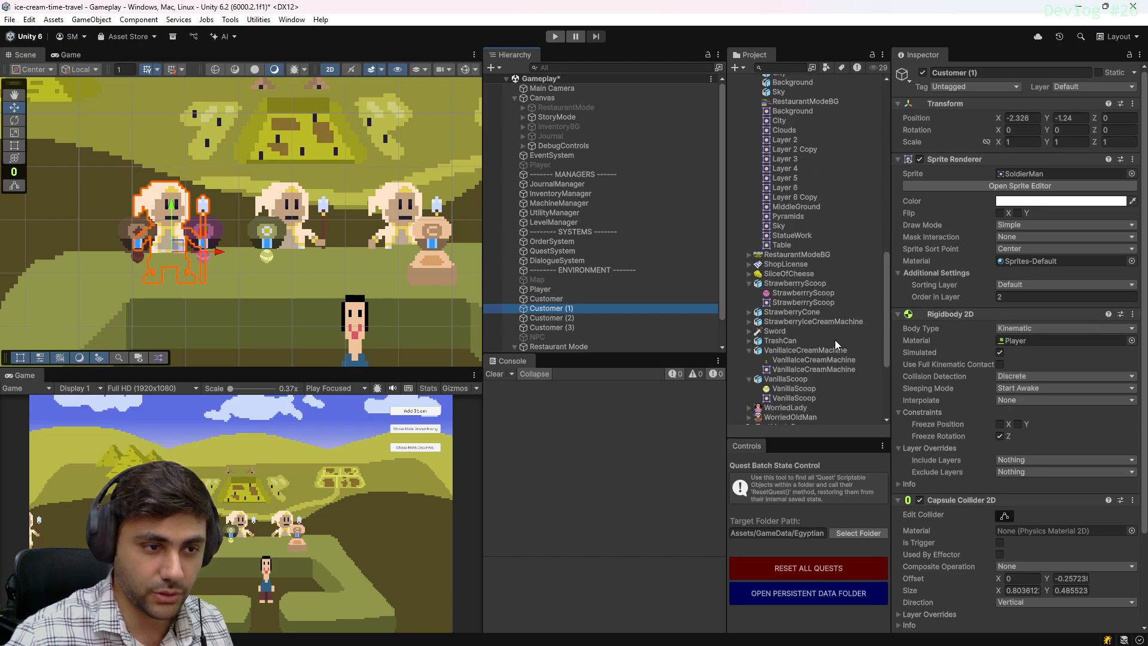
scroll(835, 340, "down", 1)
scroll(834, 267, "up", 10)
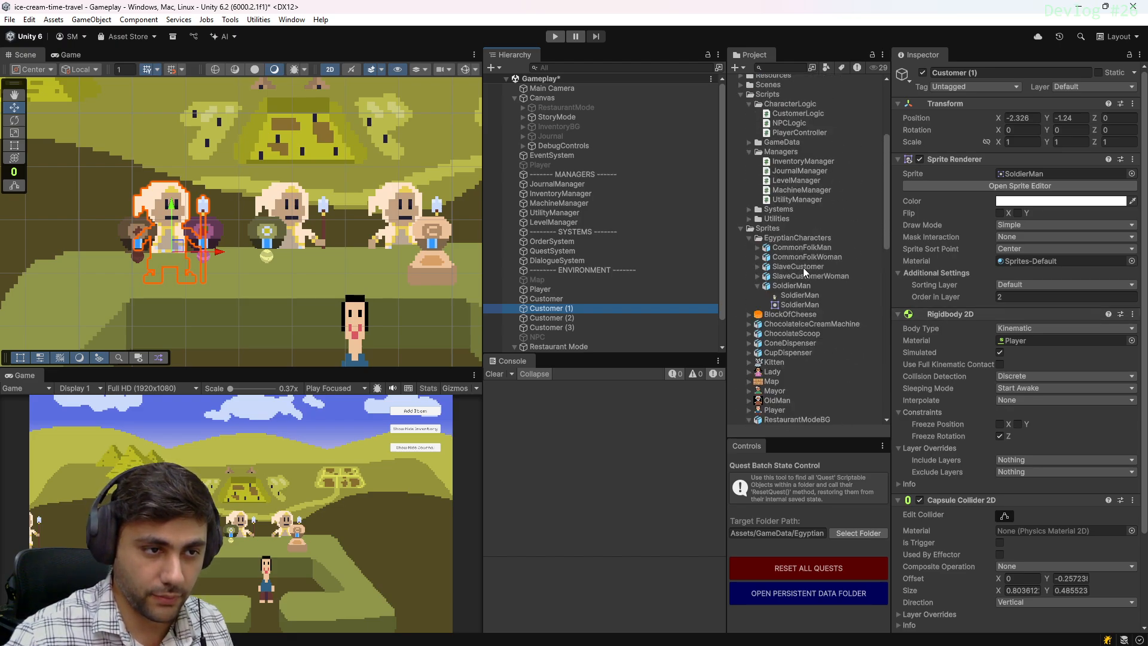
left_click(757, 276)
left_click_drag(806, 285, 1047, 174)
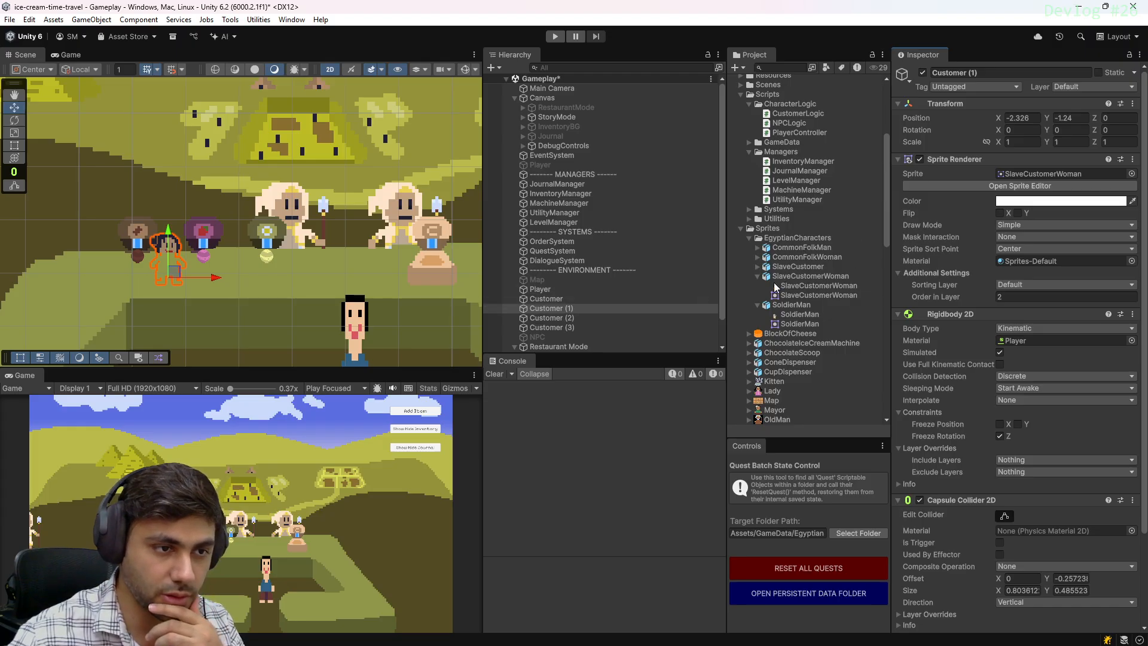
Set Pixels Per Unit to 16 for the CommonFolkMan, CommonFolkWoman, SlaveCustomer and SlaveCustomerWoman sprites and apply the import settings
left_click(802, 306)
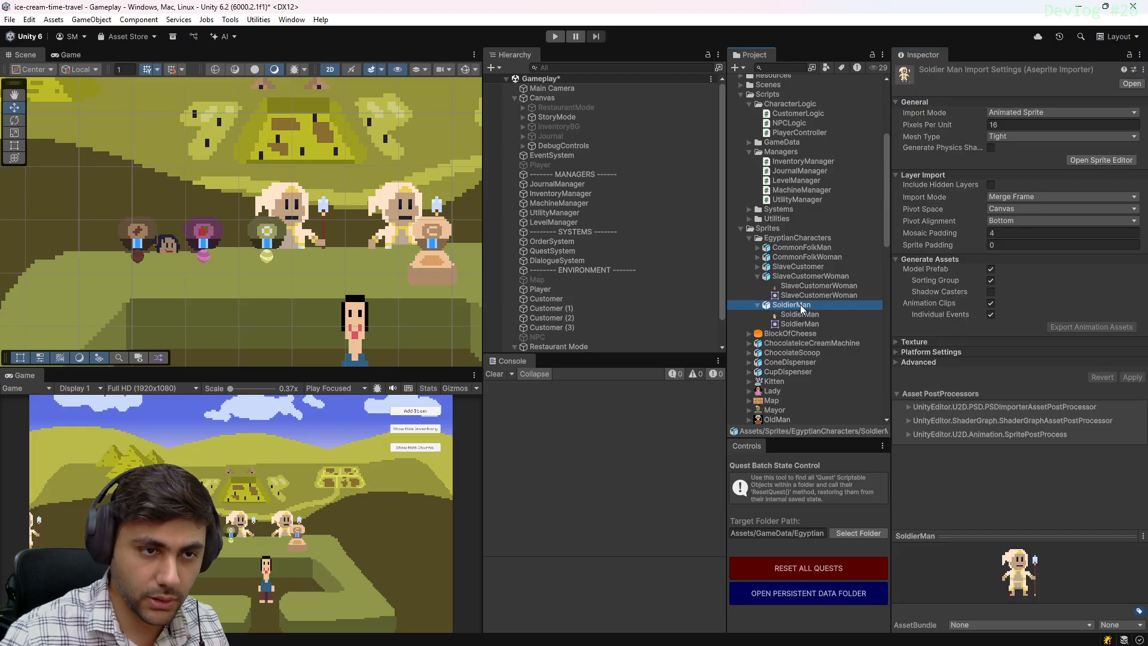
left_click(758, 275)
left_click(802, 276)
left_click(798, 248, "shift")
left_click(1053, 125)
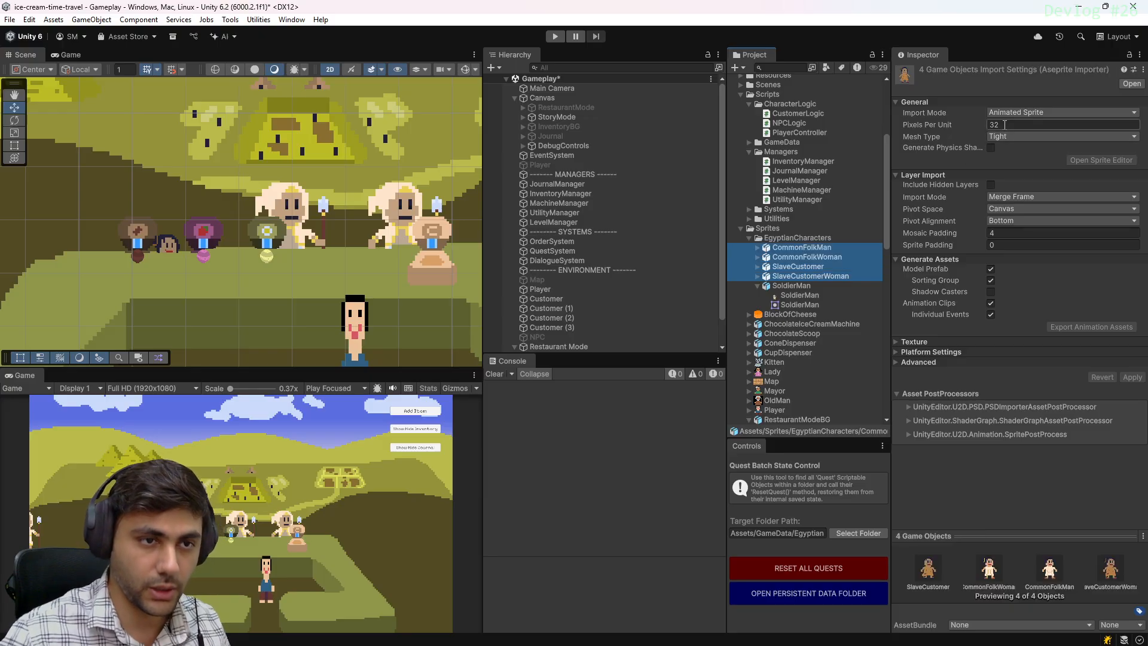
type("16")
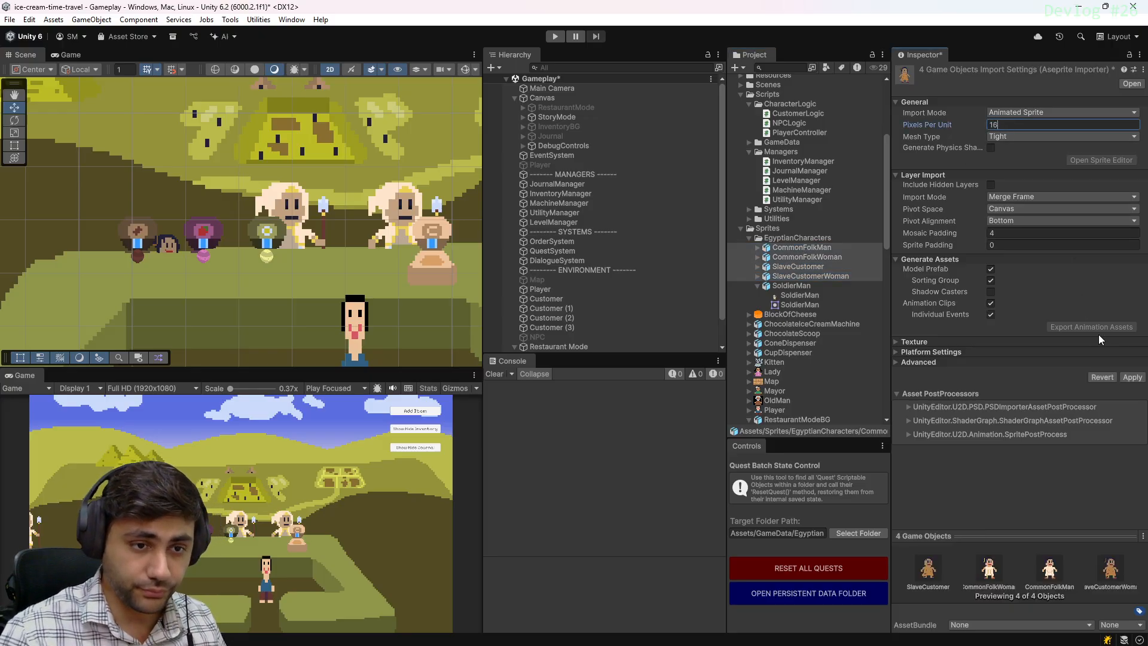
left_click(1132, 377)
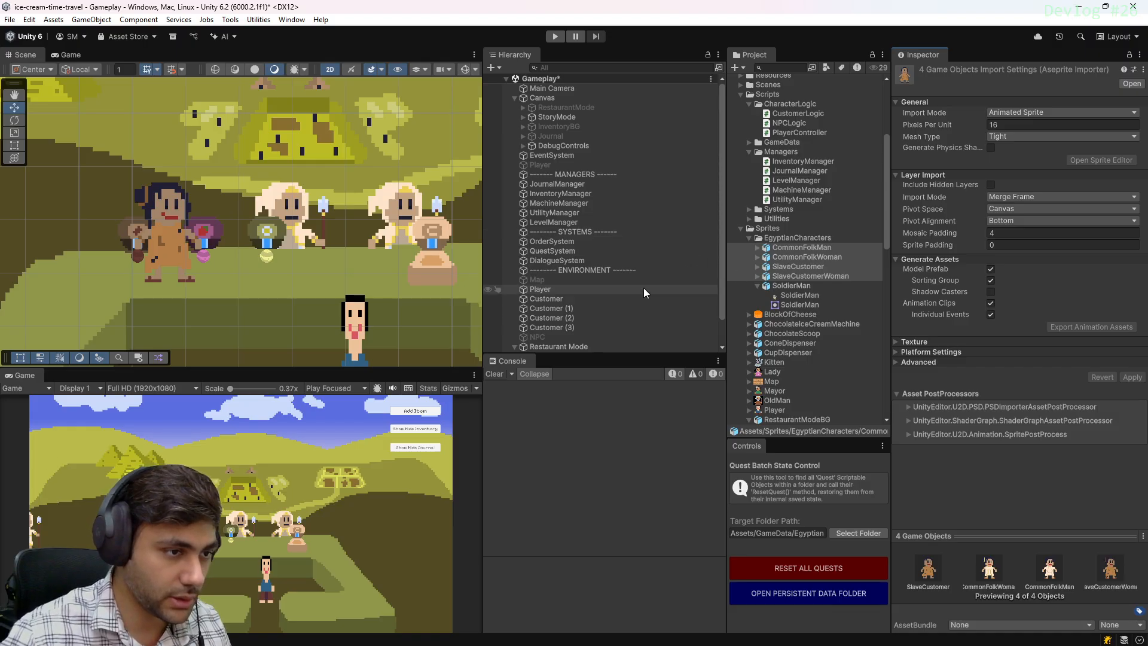
Reorder Customer (1) above Customer in the Hierarchy and nudge it to about X -2.44
left_click(581, 310)
scroll(969, 272, "down", 2)
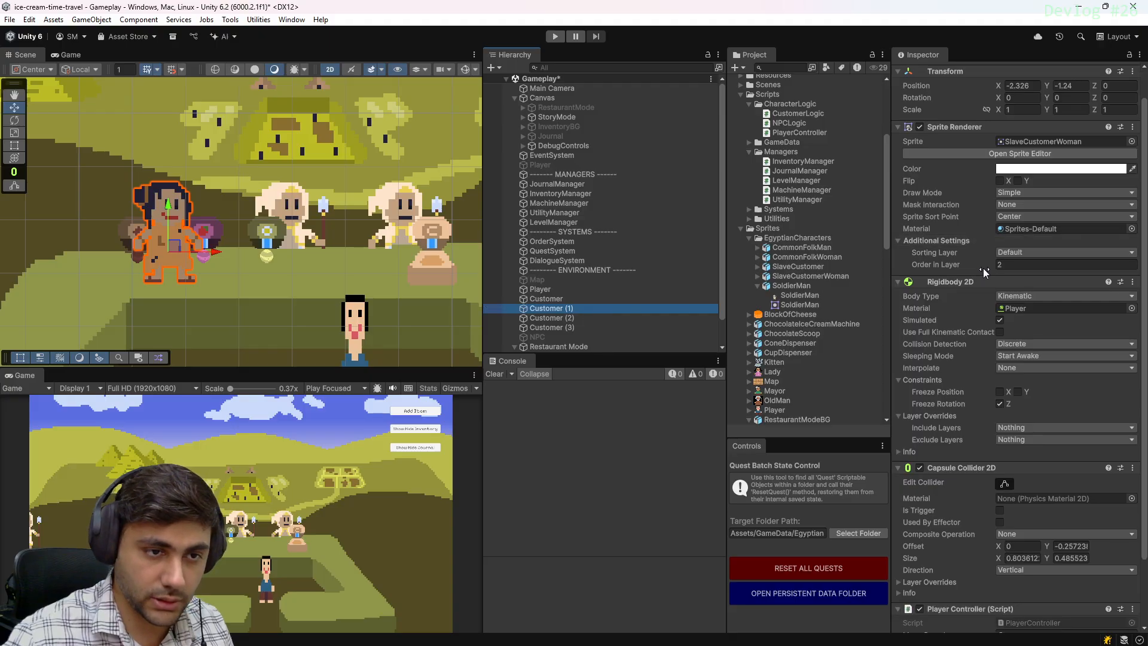
left_click(580, 299)
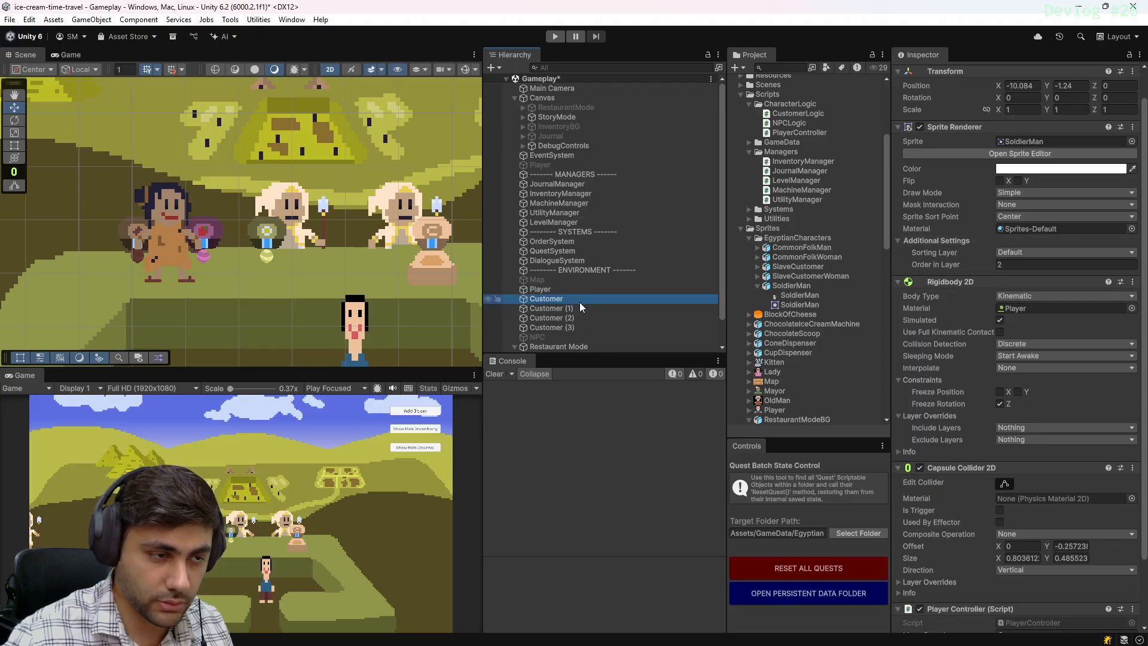
left_click(579, 310)
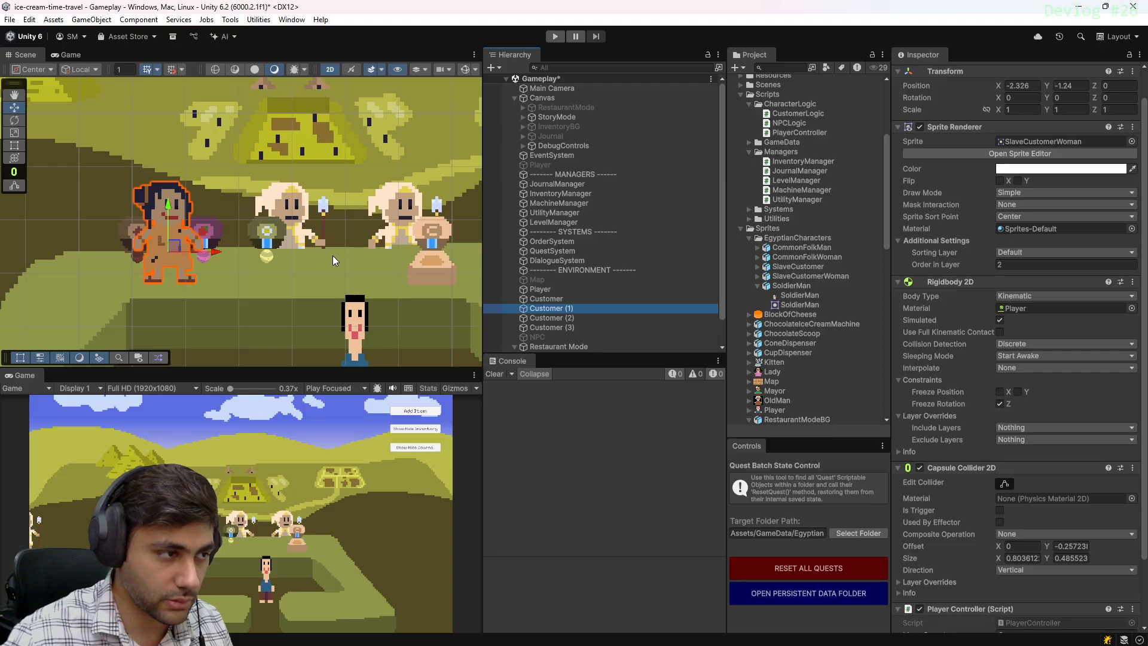
left_click_drag(557, 307, 557, 294)
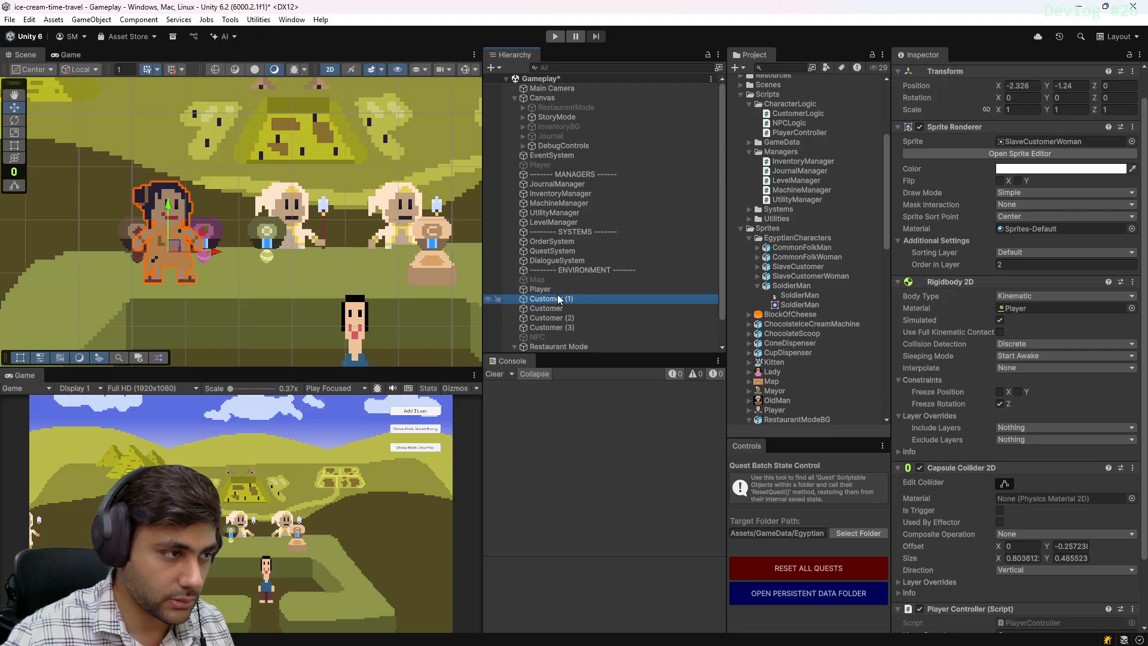
mouse_move(212, 253)
left_mouse_down()
mouse_move(157, 253)
mouse_move(235, 253)
mouse_move(206, 252)
left_mouse_up()
Try a lower Order in Layer on Customer, such as 0, and set it back to 2
left_click(575, 310)
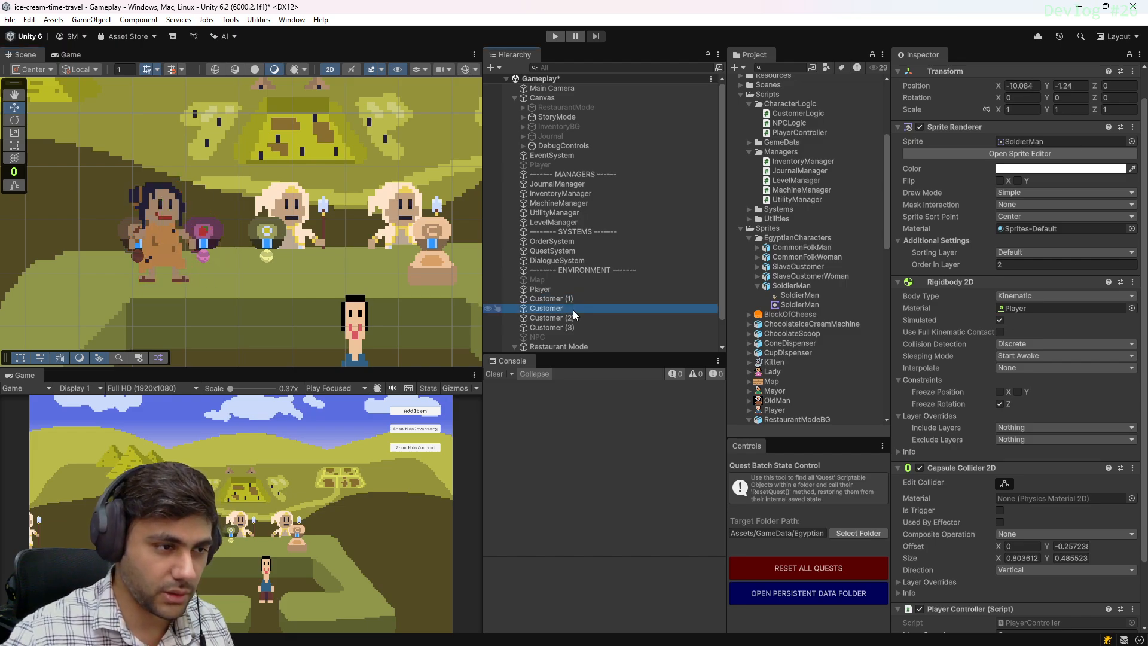
left_click(1012, 264)
type("1")
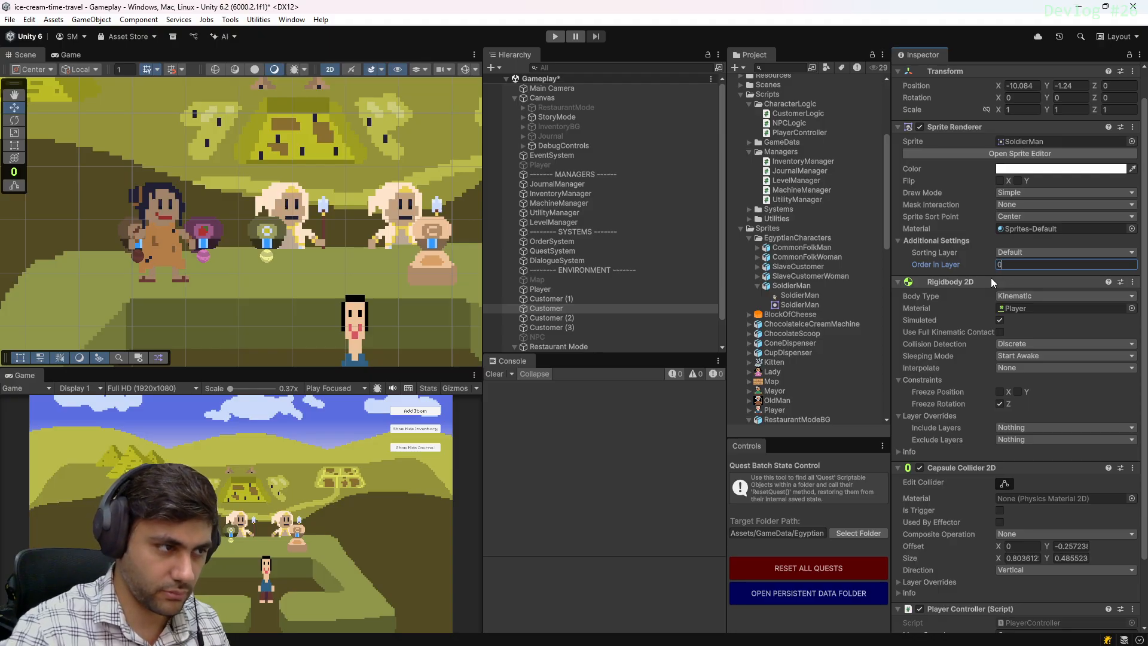
type("2")
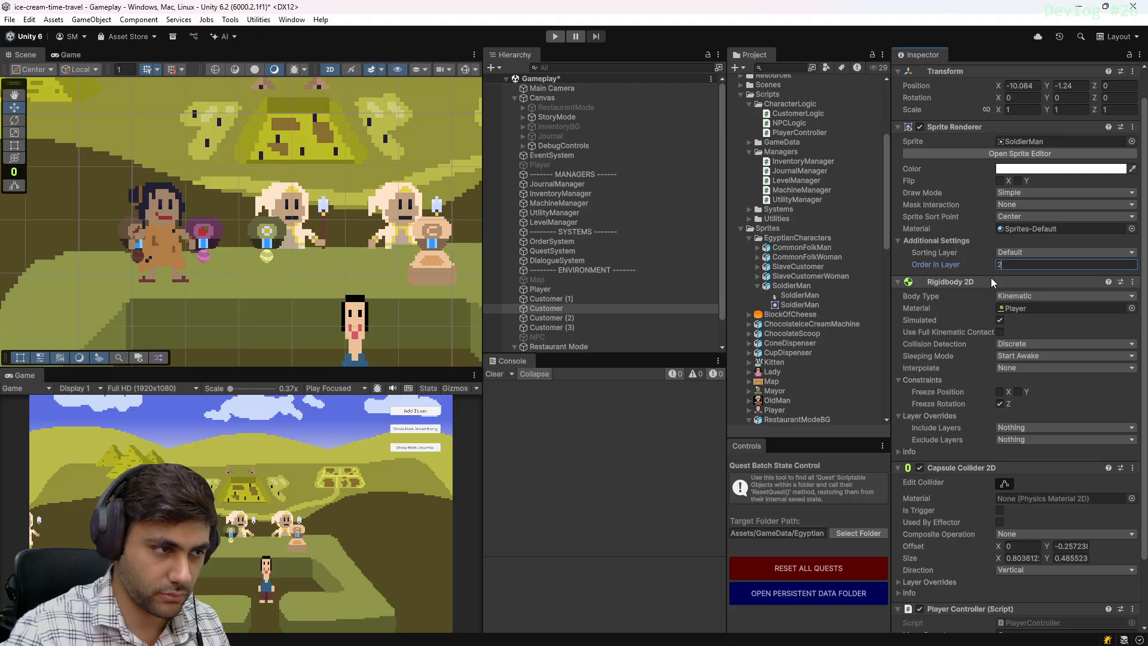
key("Return")
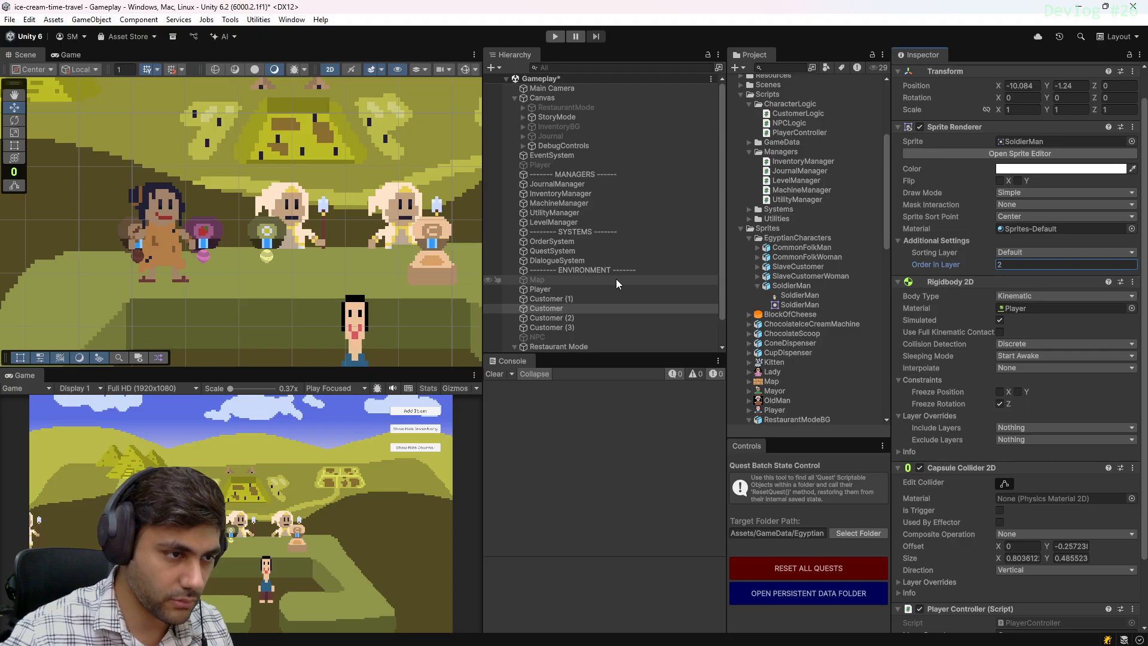
Restore Customer (1)'s place below Customer in the Hierarchy, try Order in Layer 1 on it and return it to 2
left_click_drag(600, 298, 580, 313)
left_click(1029, 265)
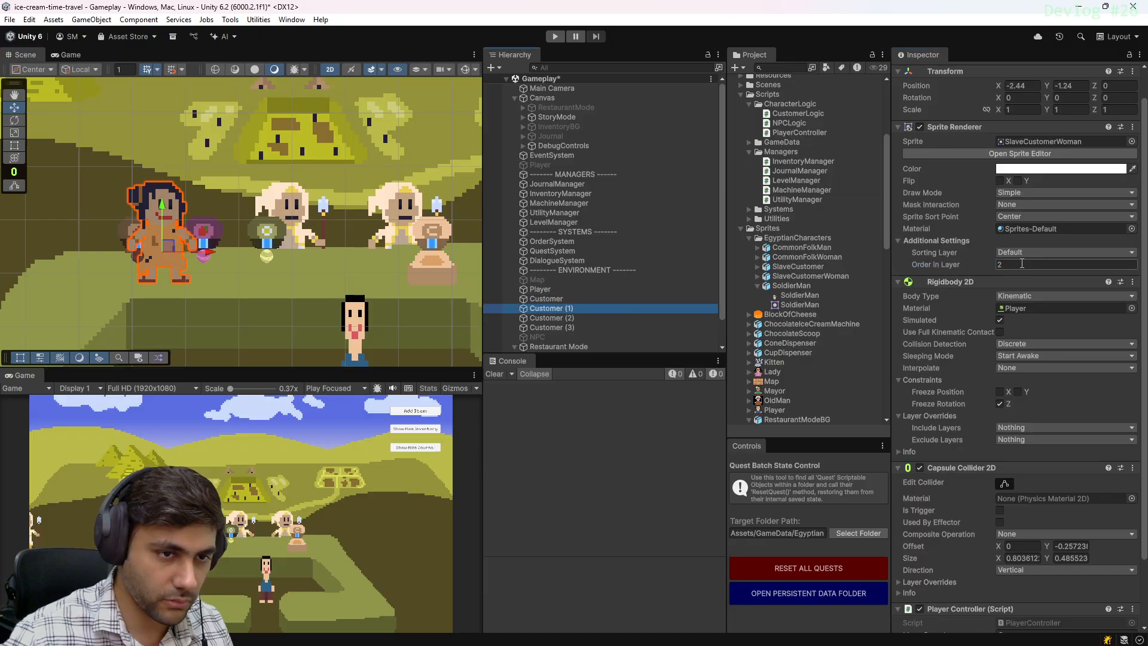
type("1")
type("2")
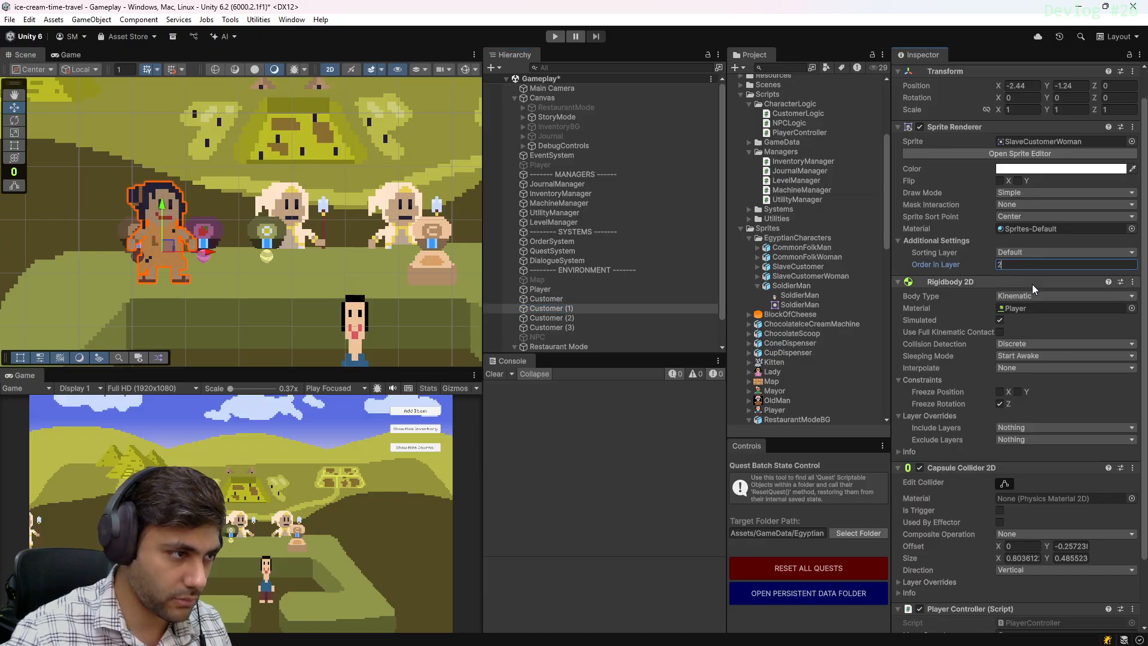
Set the Counter sprite's Order in Layer to 3
scroll(607, 324, "down", 1)
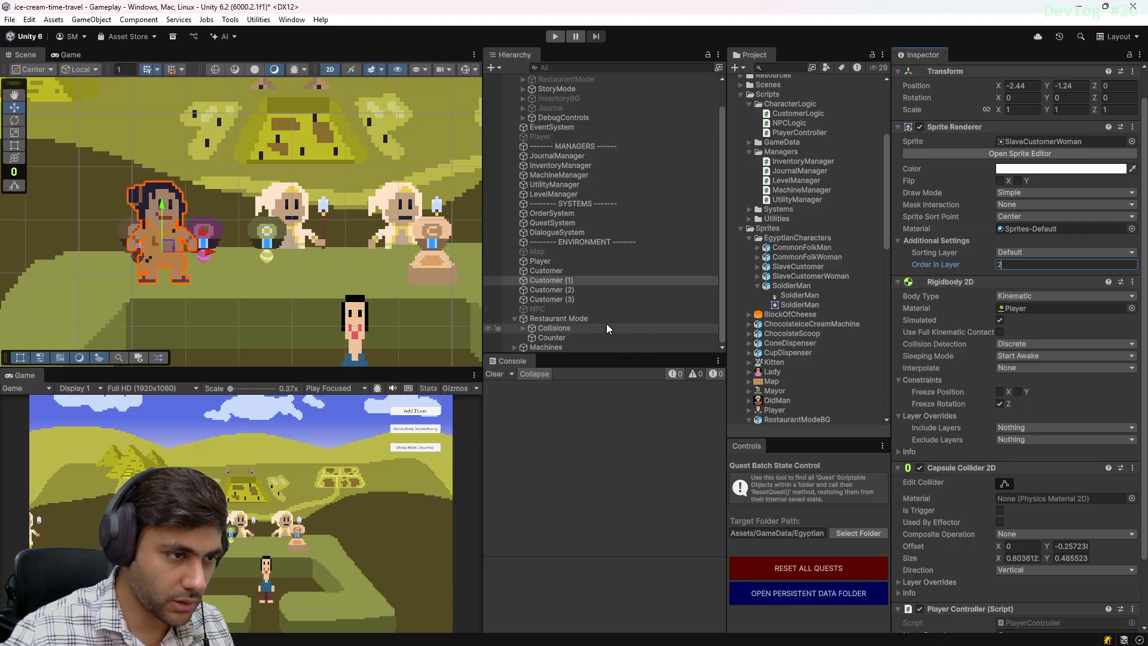
left_click(552, 338)
left_click(1058, 296)
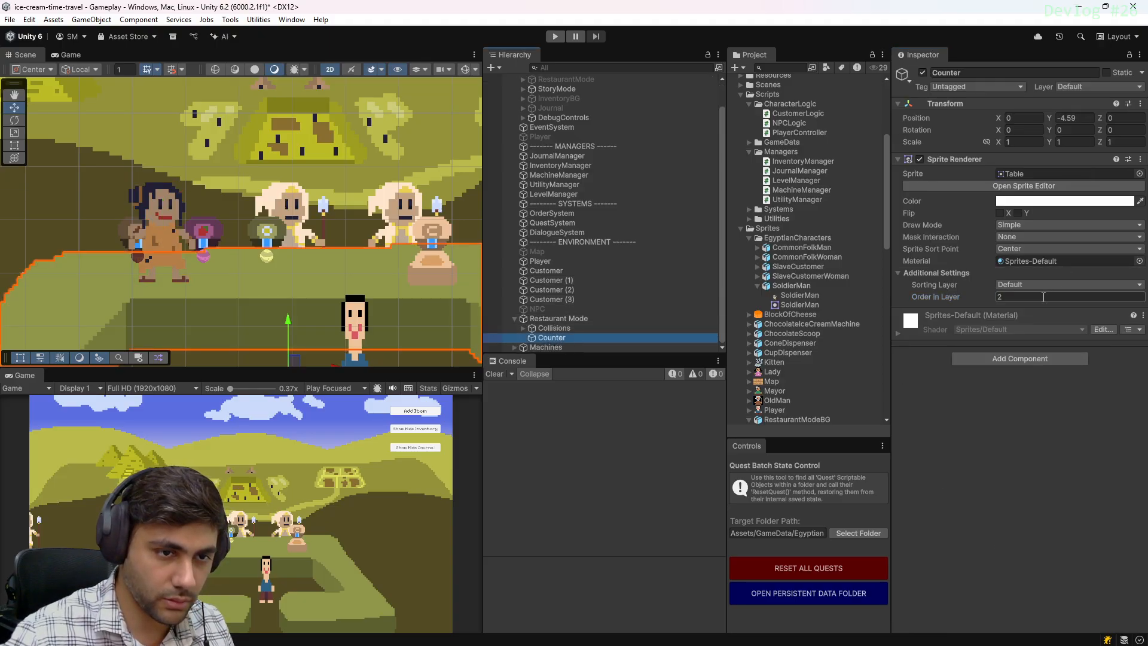
type("3")
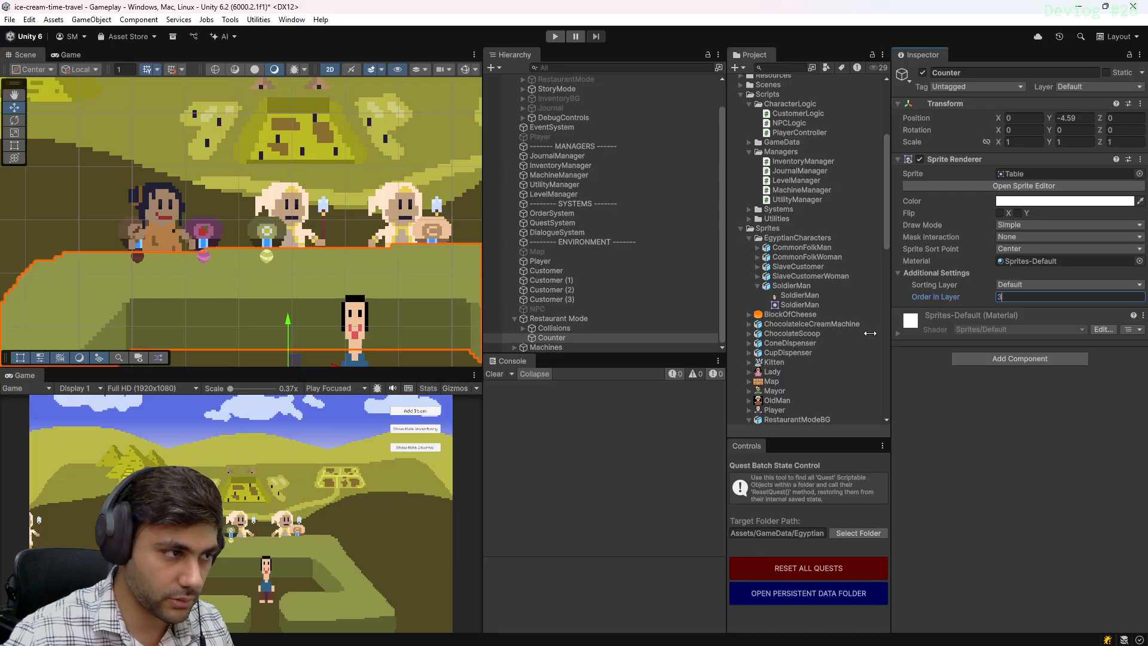
Replace Customer (2)'s sprite with CommonFolkWoman from the EgyptianCharacters folder
left_click(575, 282)
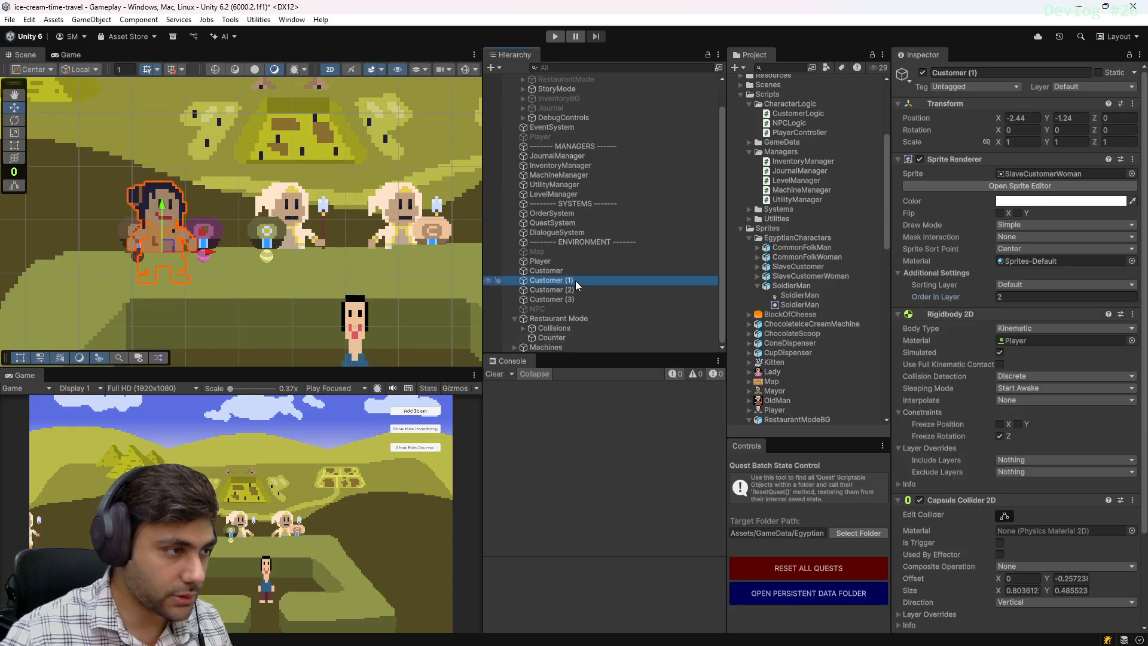
left_click(584, 297)
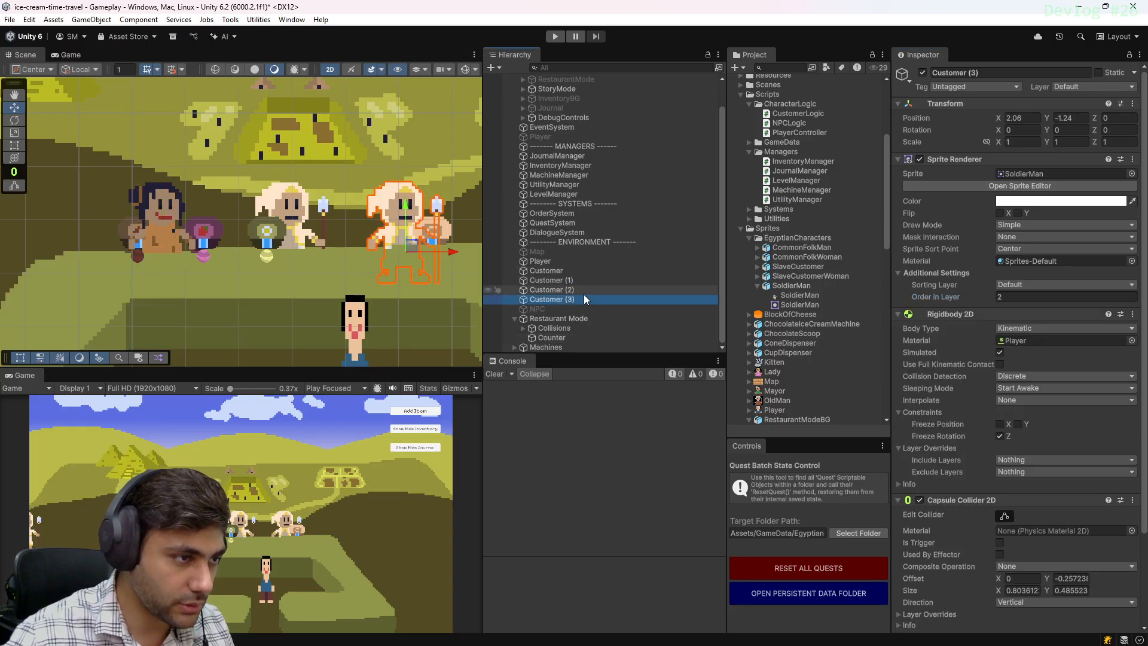
left_click(586, 290)
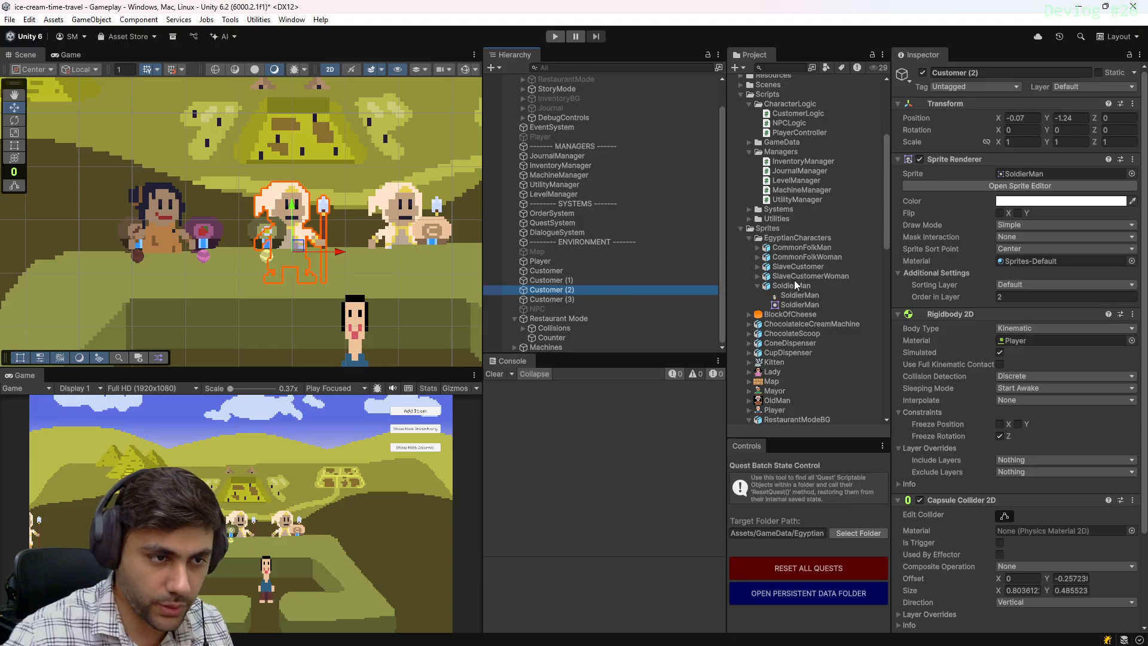
left_click(757, 257)
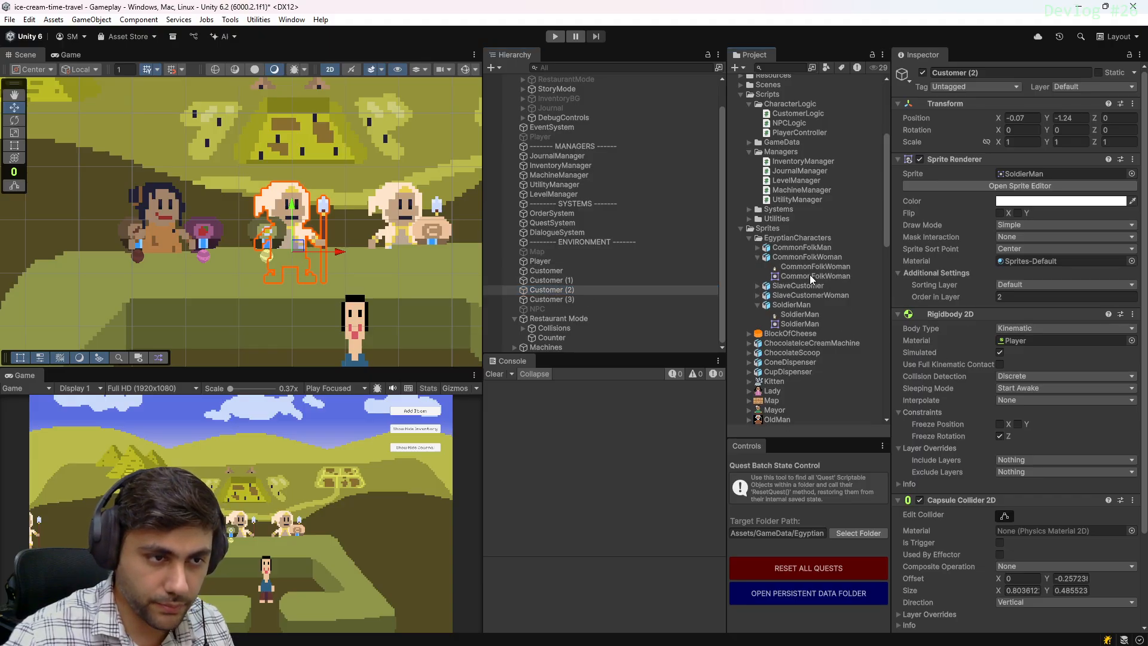
left_click_drag(809, 276, 1053, 173)
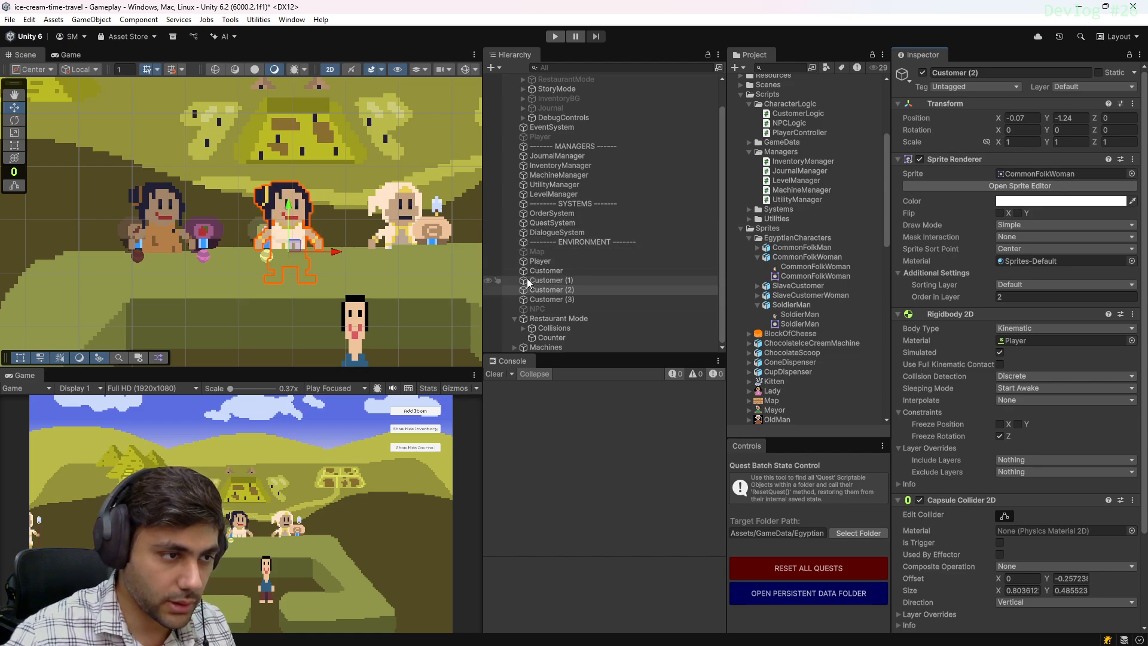
Replace Customer (3)'s sprite with CommonFolkMan from the EgyptianCharacters folder
left_click(565, 299)
left_click(759, 248)
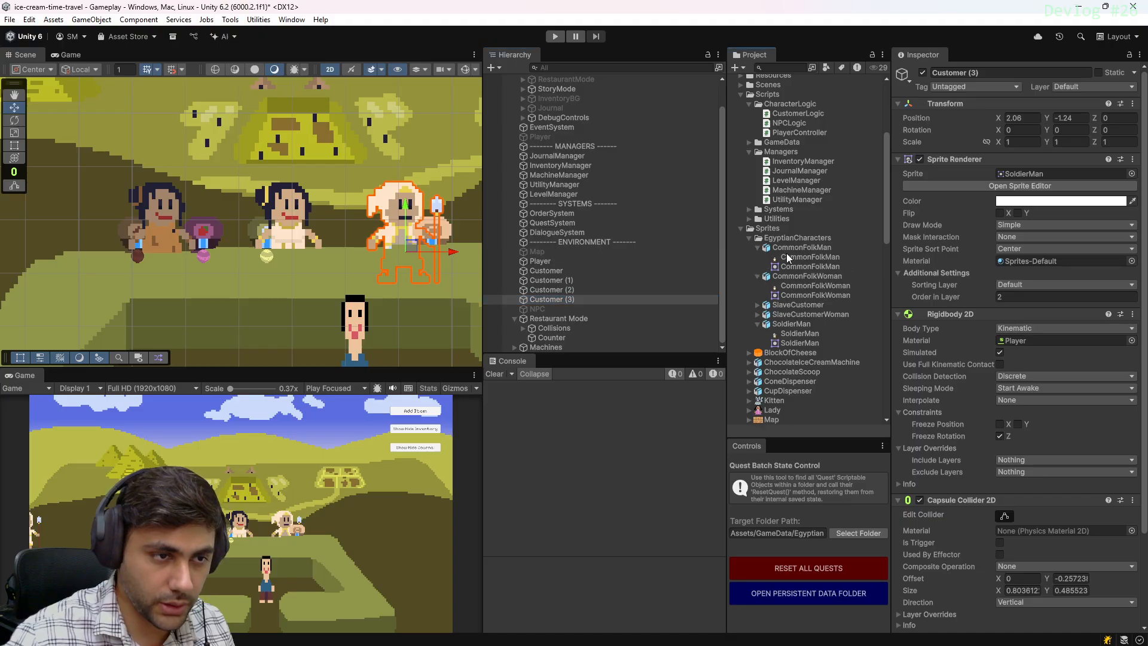
left_click_drag(816, 257, 1035, 174)
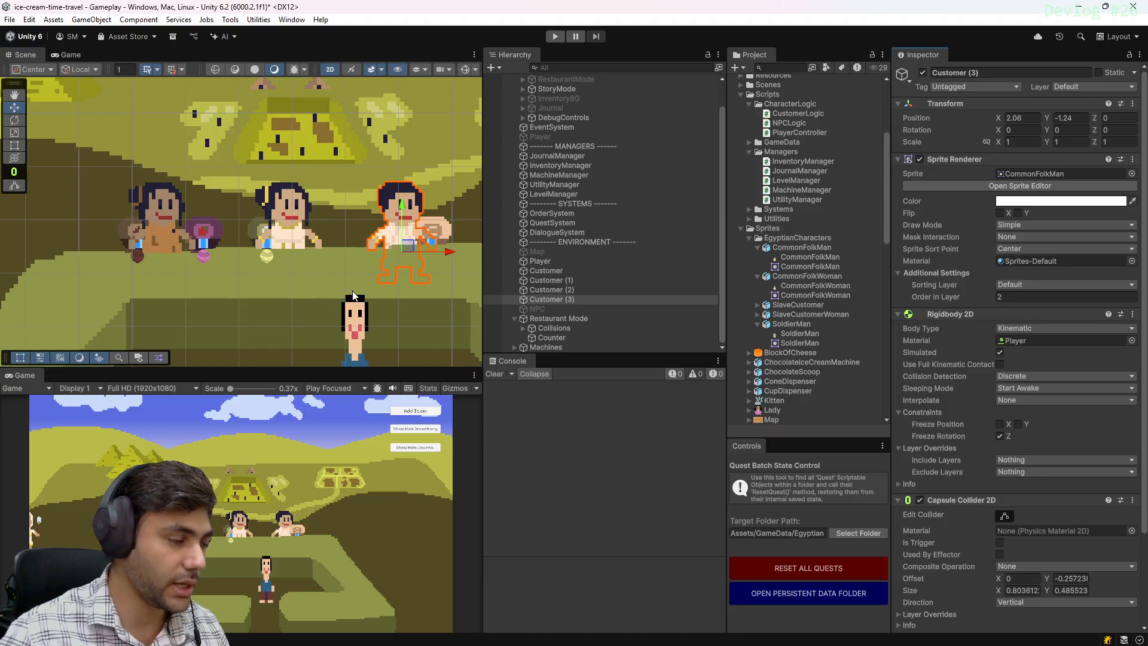
Maximize the Scene view and nudge the soldier Customer at the scene's left edge slightly towards the counter
left_click(369, 167)
key("shift+space")
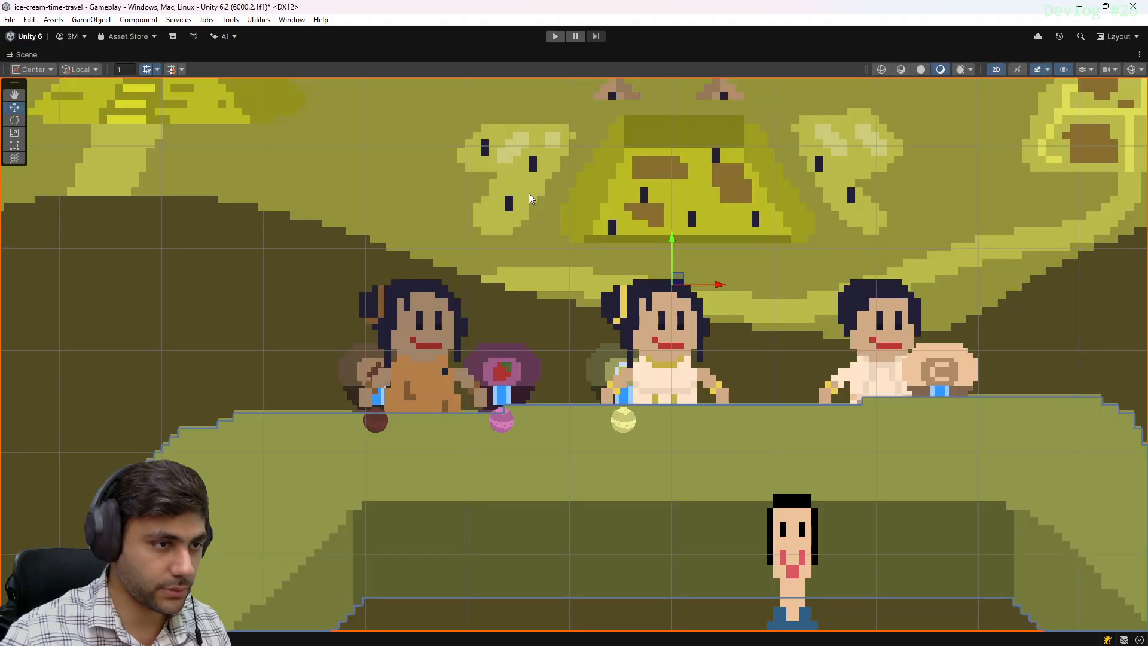
scroll(558, 233, "down", 5)
scroll(554, 234, "up", 2)
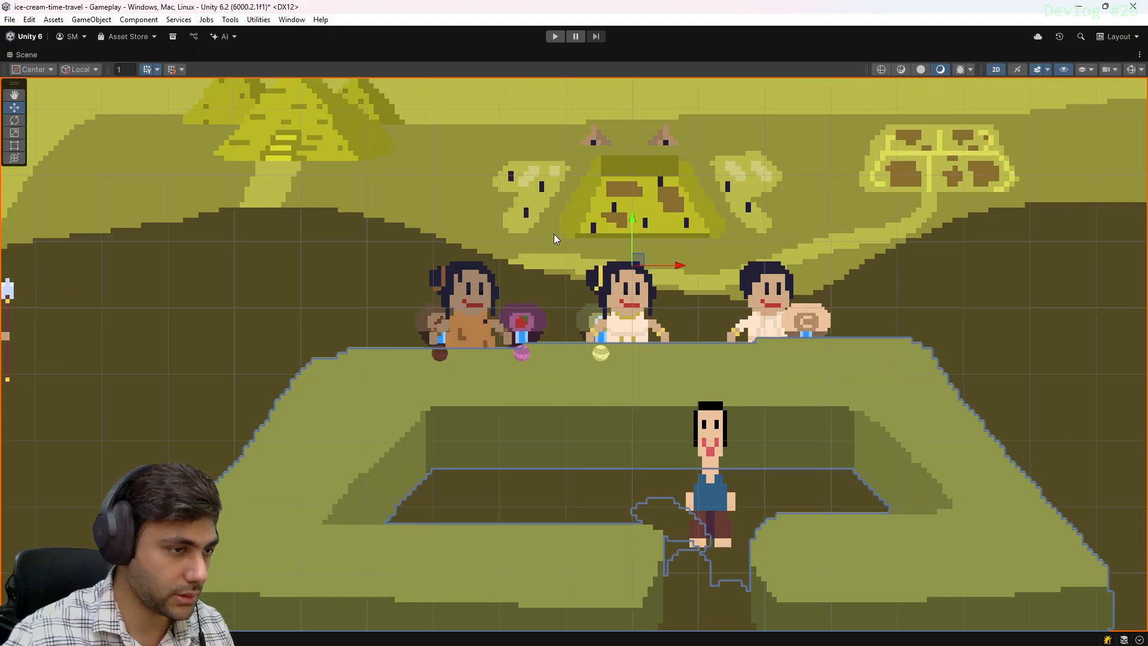
middle_click_drag(612, 267, 461, 249)
scroll(609, 241, "down", 1)
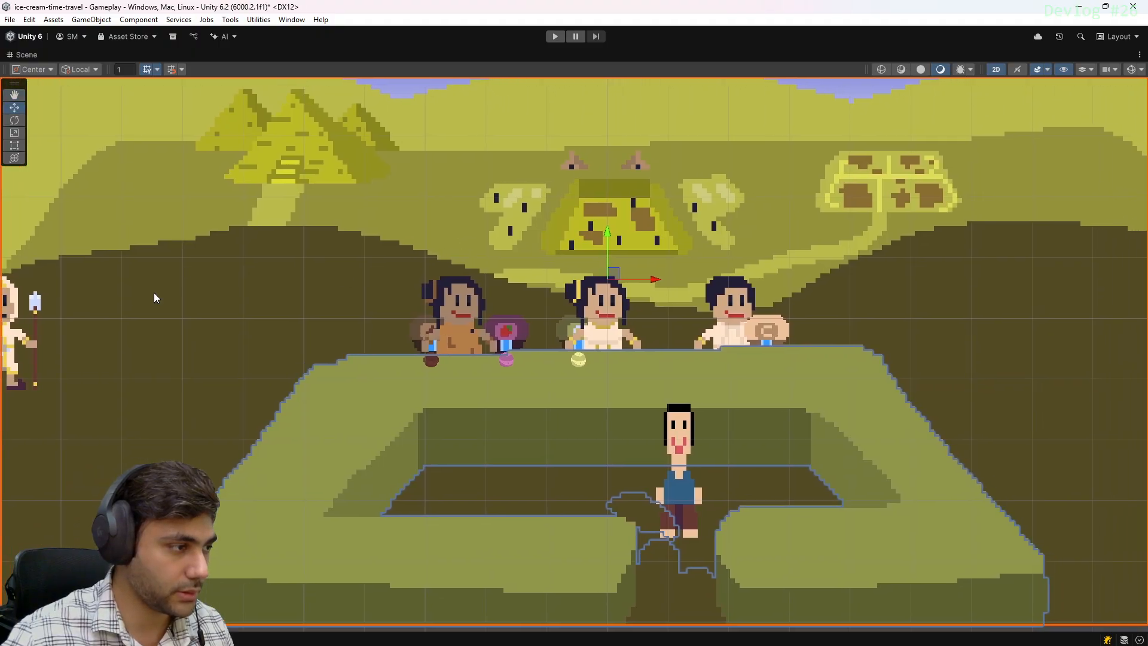
left_click(20, 339)
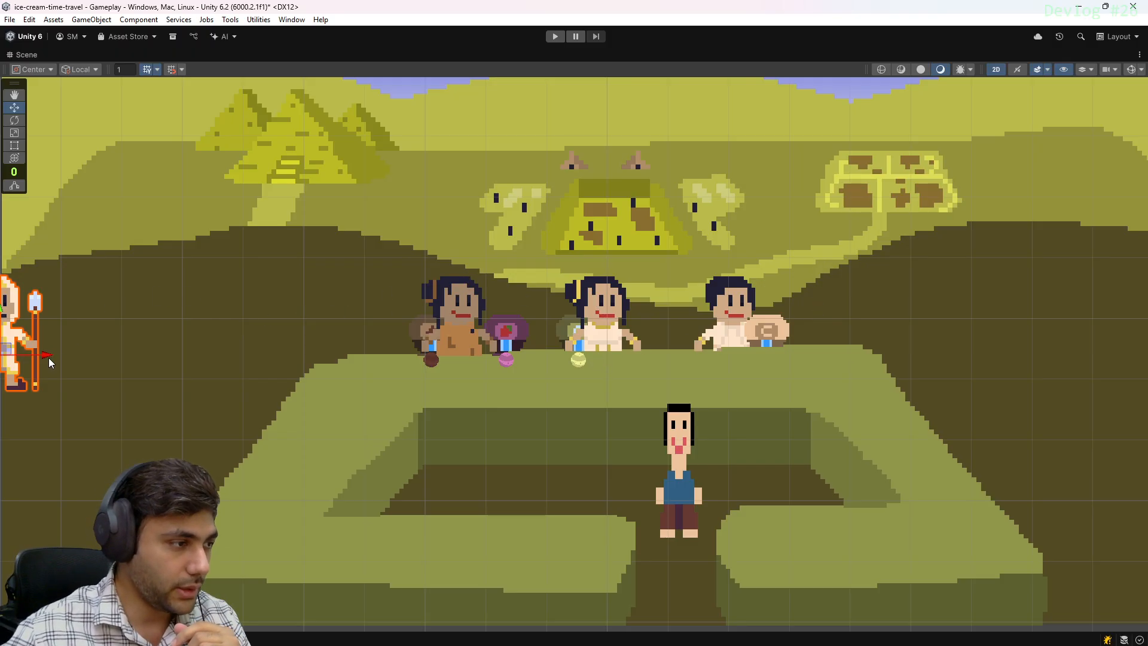
mouse_move(49, 358)
left_mouse_down()
mouse_move(0, 369)
mouse_move(53, 361)
left_mouse_up()
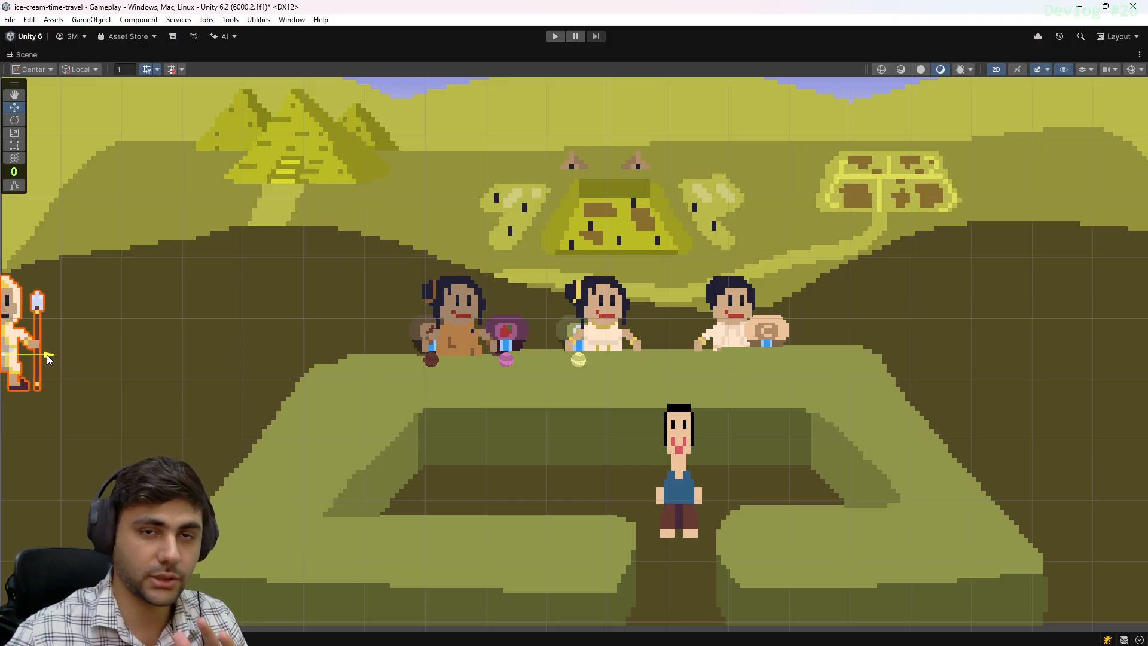
Move the CommonFolkWoman customer from the middle of the counter horizontally out to the scene's right edge
left_click(603, 301)
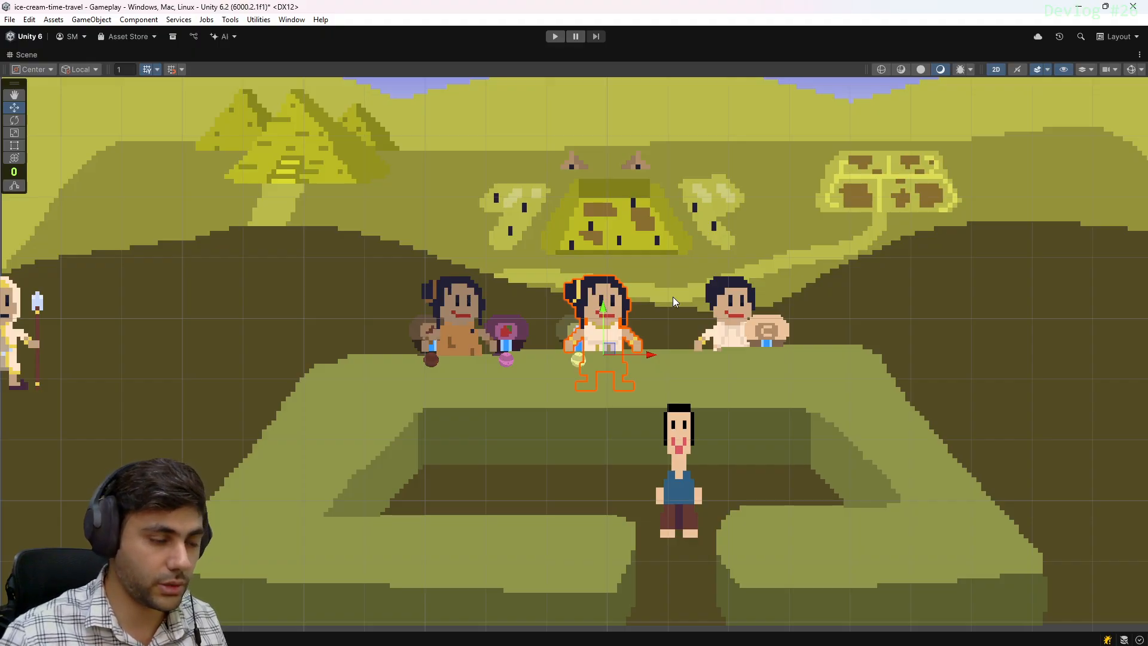
left_click_drag(651, 355, 1146, 359)
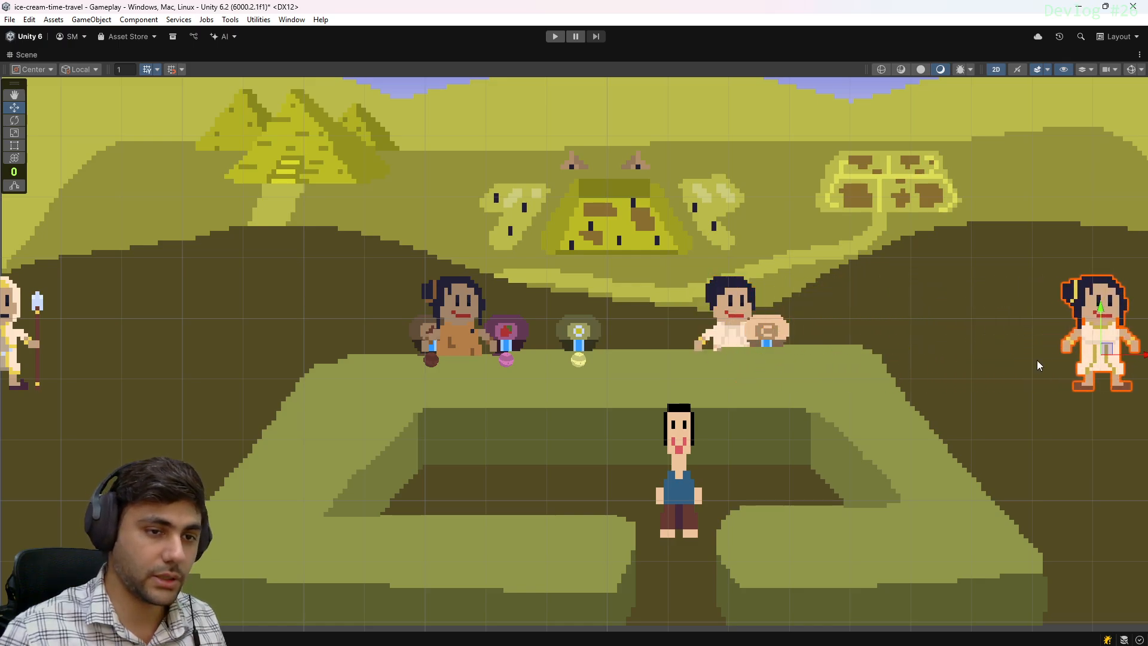
Move the soldier Customer into the middle spot behind the counter at about X -0.24 and restore the normal layout
left_click(42, 354)
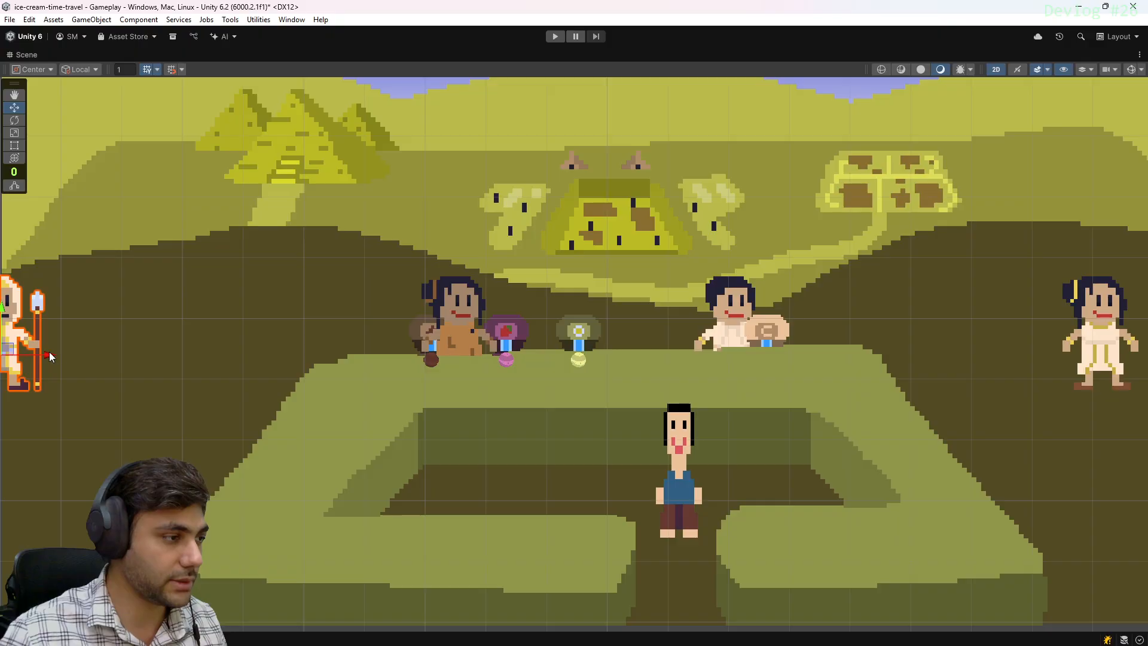
left_click_drag(47, 354, 641, 355)
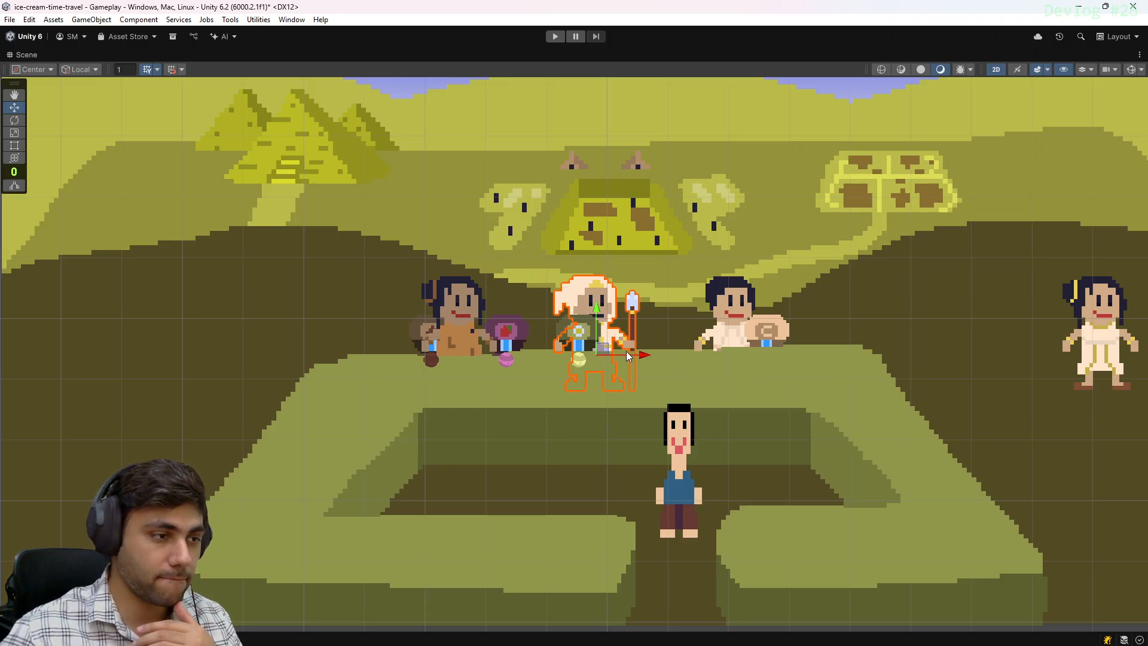
scroll(672, 364, "down", 3)
scroll(745, 332, "up", 3)
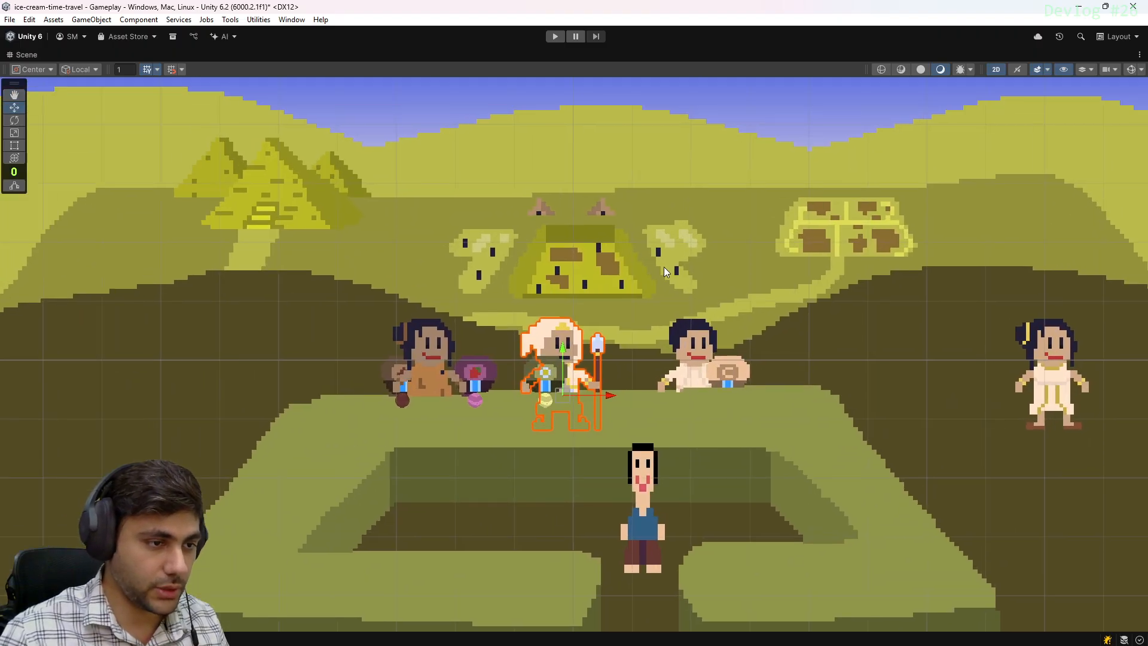
key("shift+space")
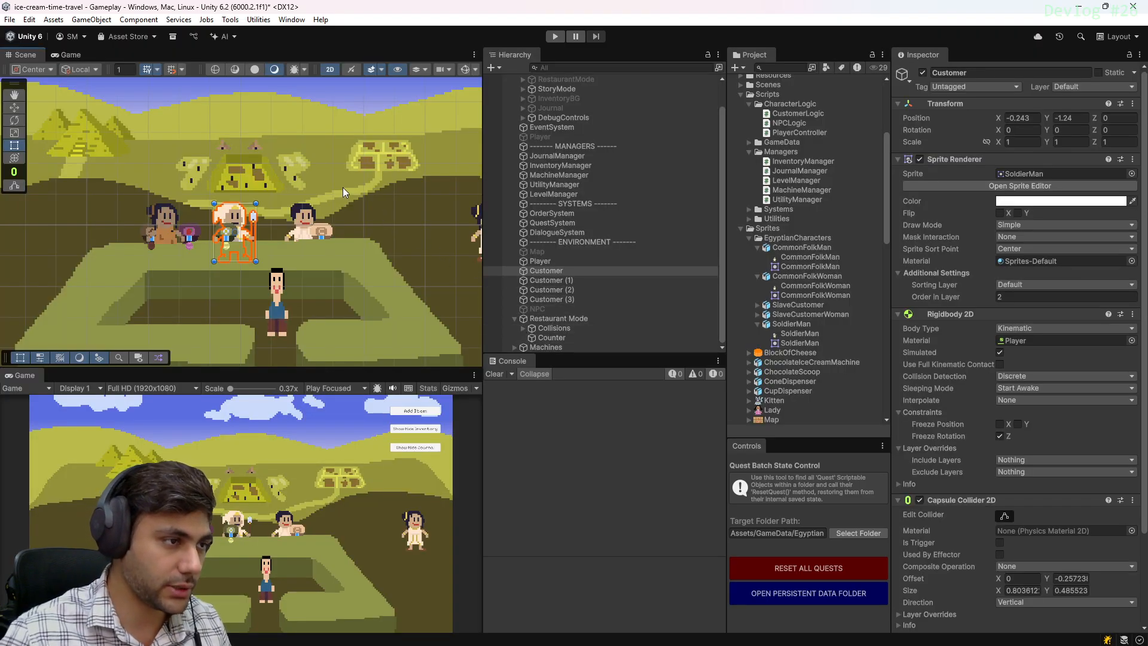
Examine the customers' arrangement around the counter in the enlarged Scene and Game views
key("shift+space")
key("shift+space")
key("shift+space")
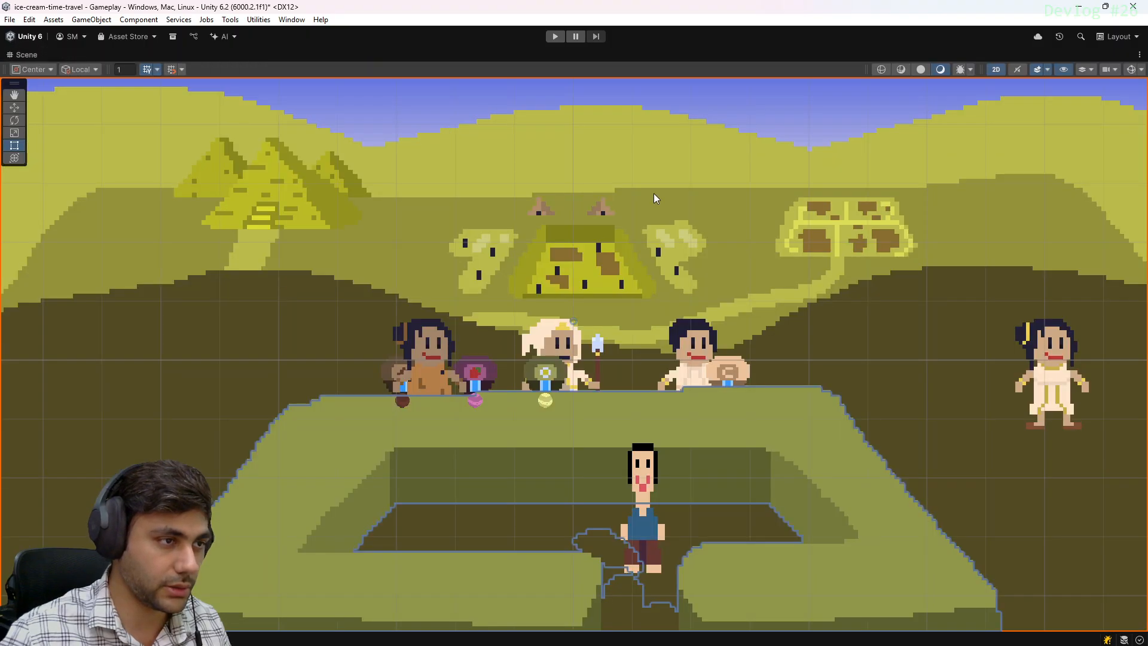
scroll(655, 192, "down", 8)
middle_click_drag(658, 161, 530, 277)
key("shift+space")
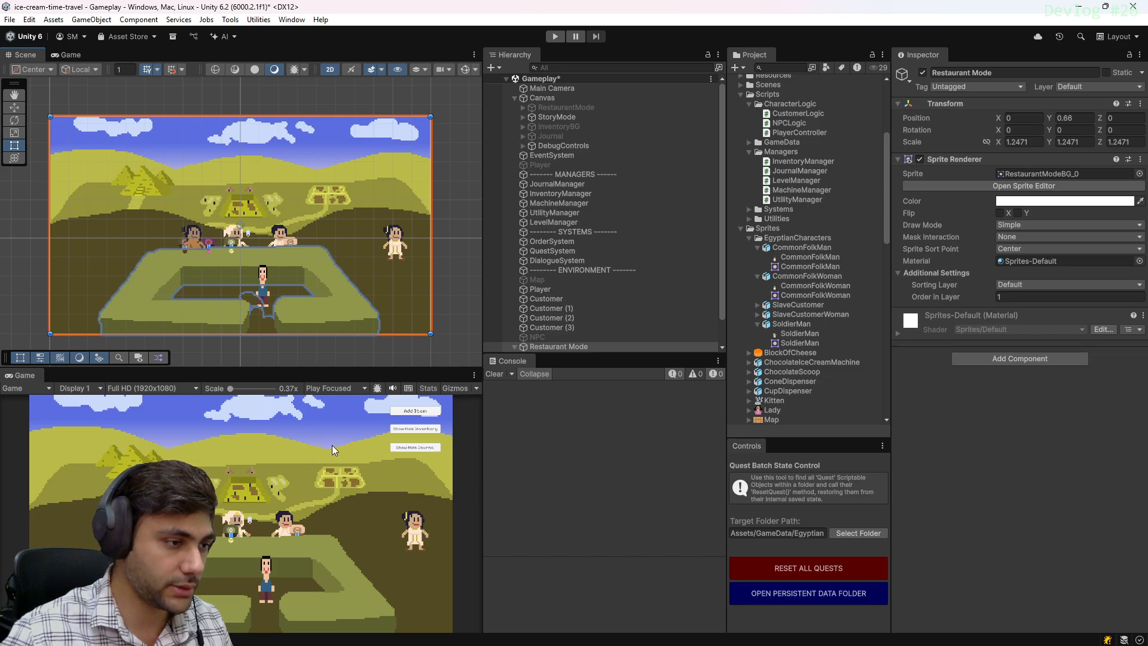
key("shift+space")
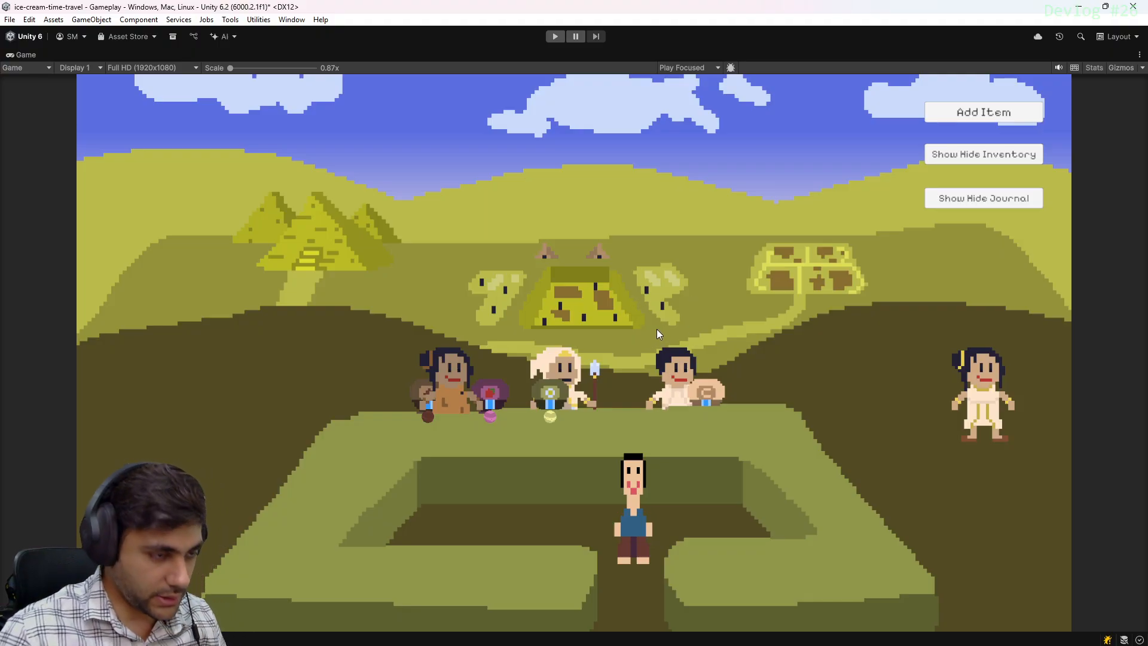
key("shift+space")
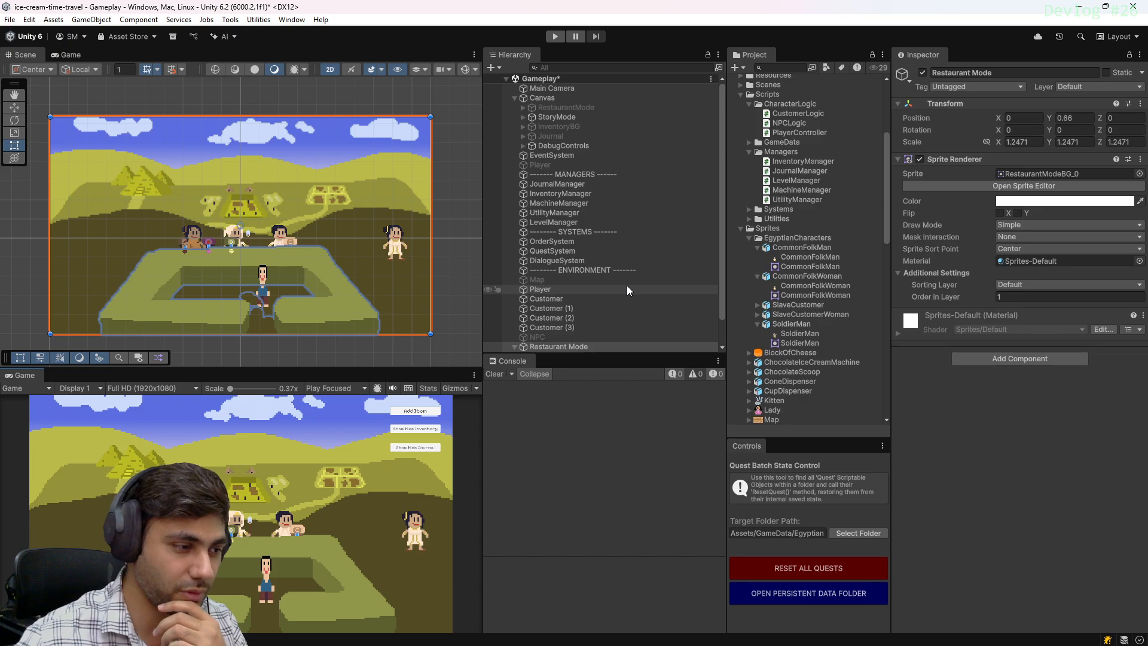
Locate the Player object's sprite texture in the project and check its import settings
scroll(649, 251, "down", 1)
left_click(600, 261)
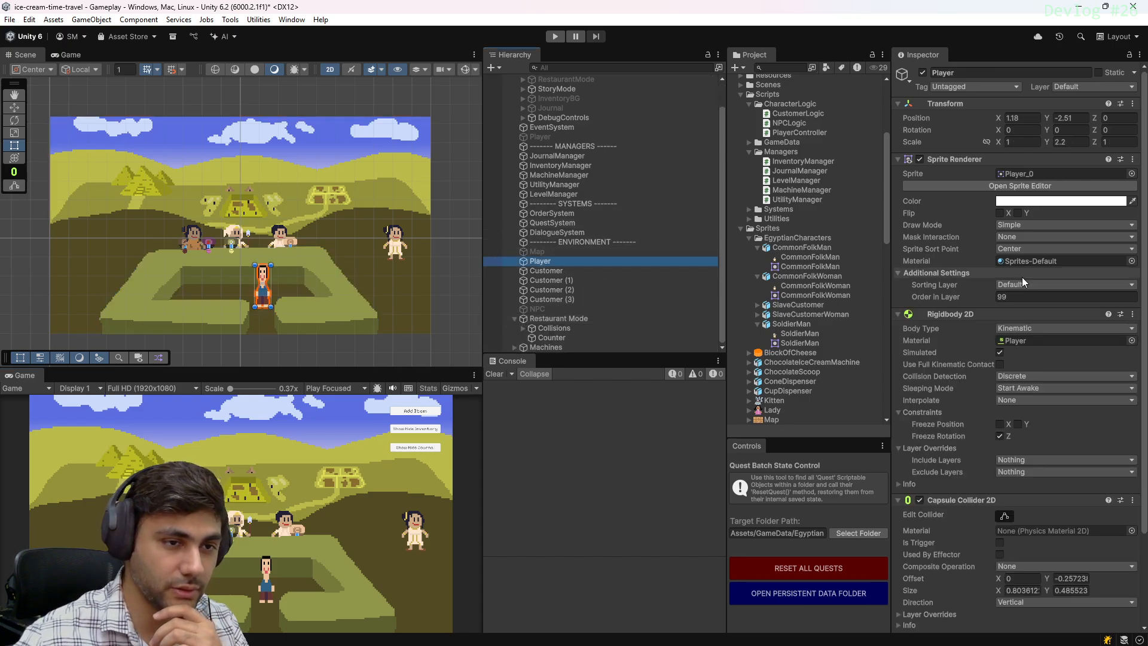
left_click(1006, 174)
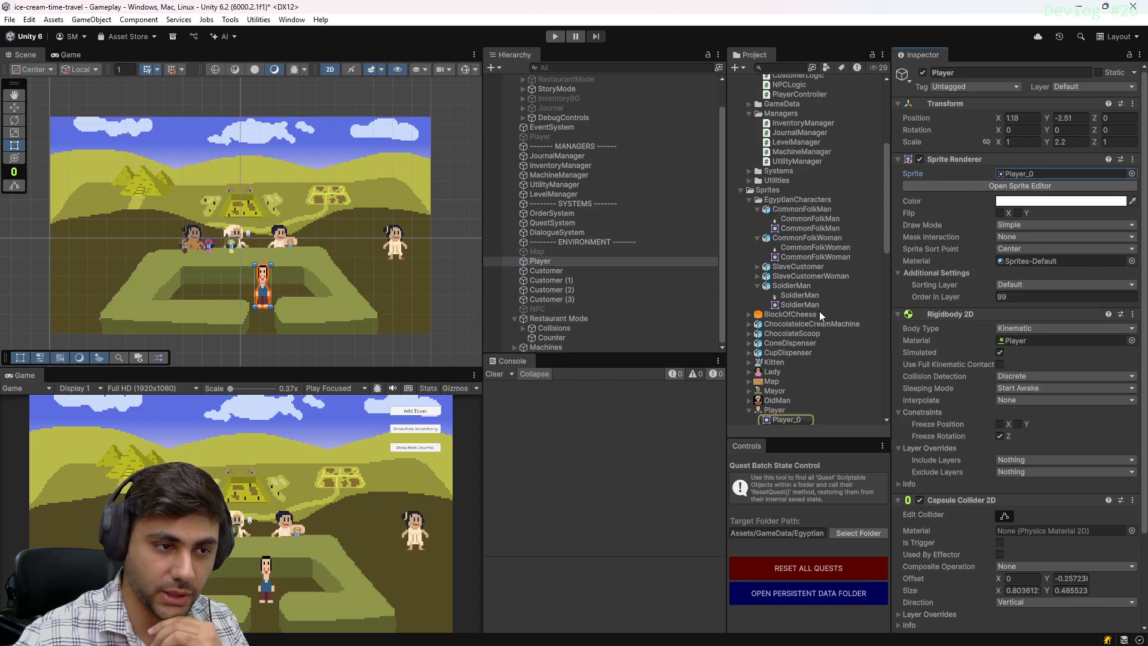
left_click(784, 412)
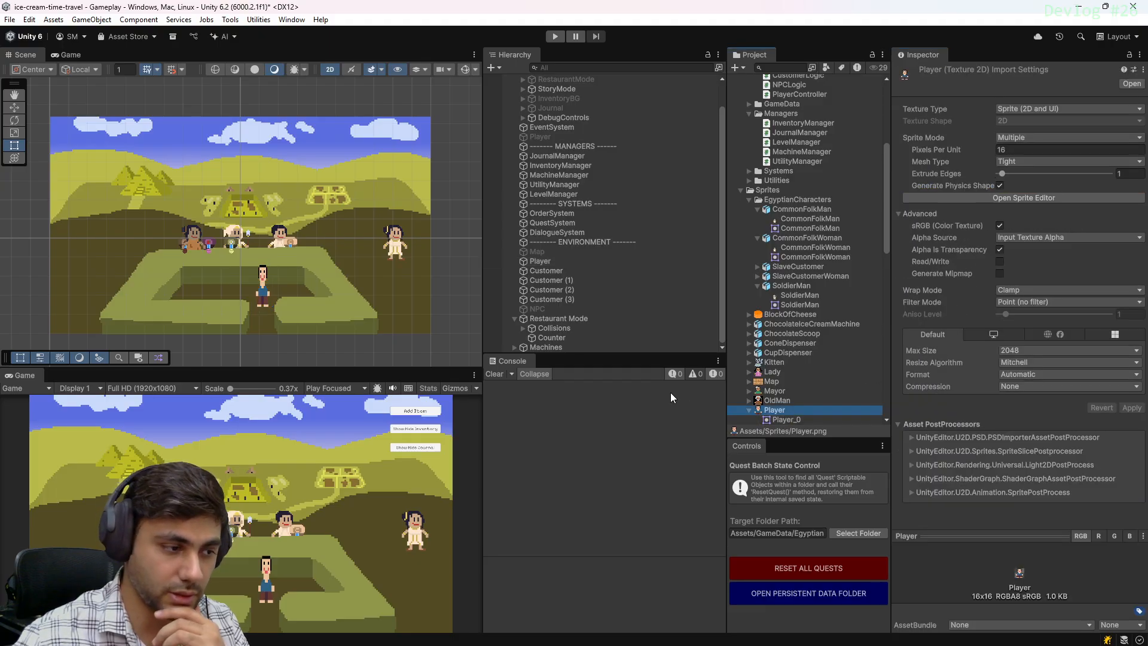
Set the Player object's Y scale to 1 and save the scene
left_click(559, 262)
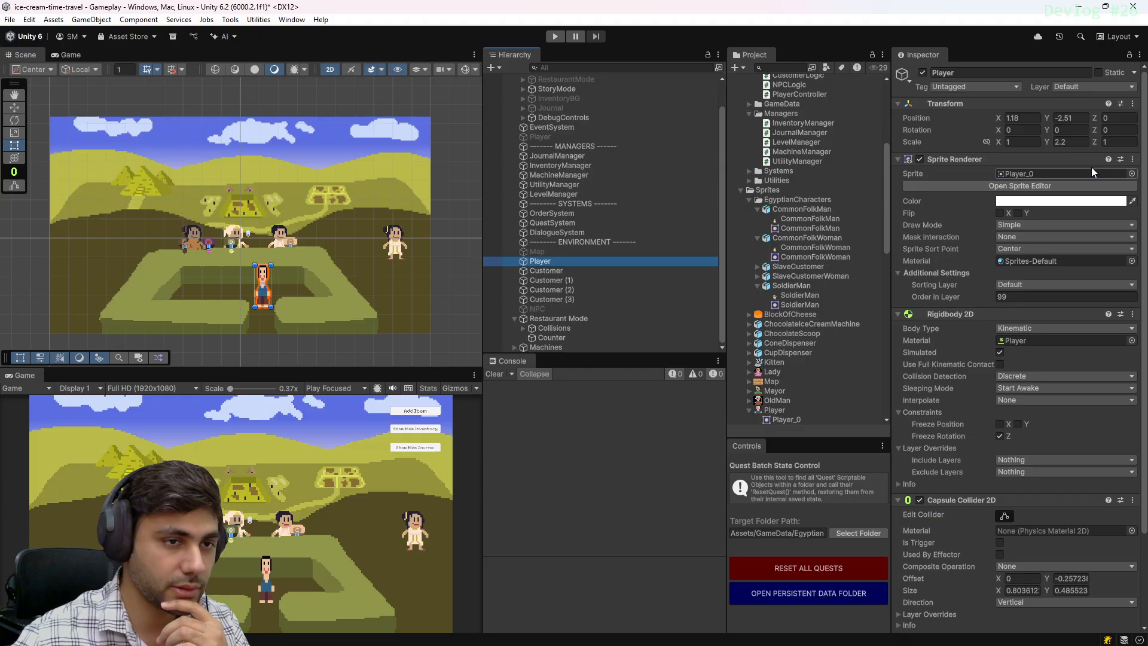
left_click(1068, 142)
type("1")
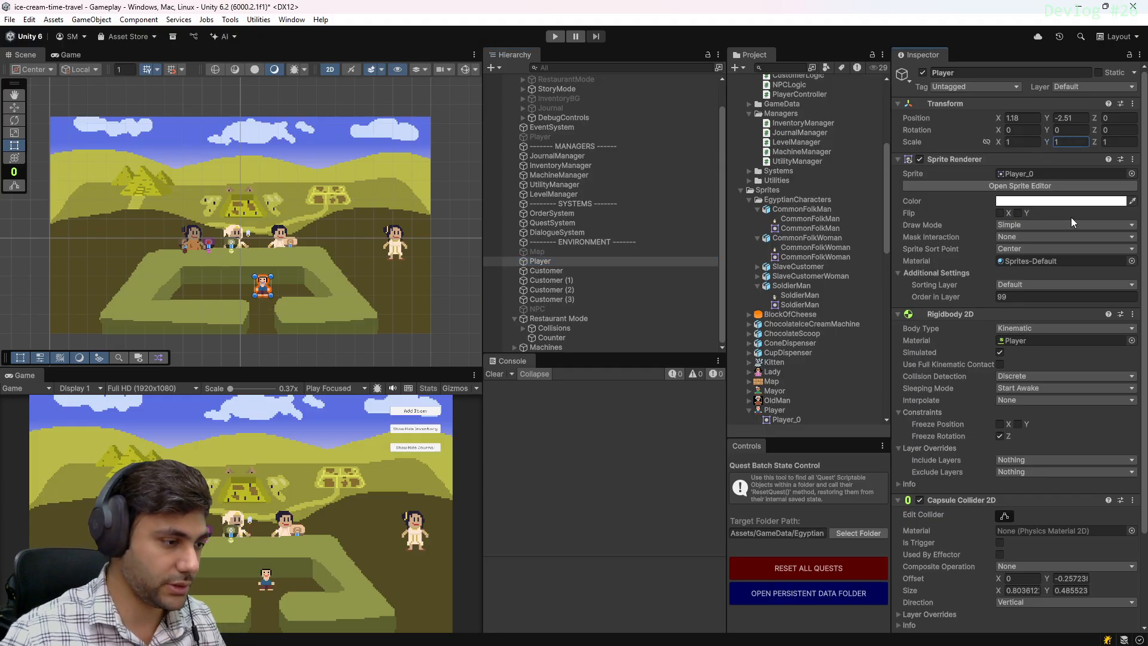
left_click(610, 263)
key("ctrl+s")
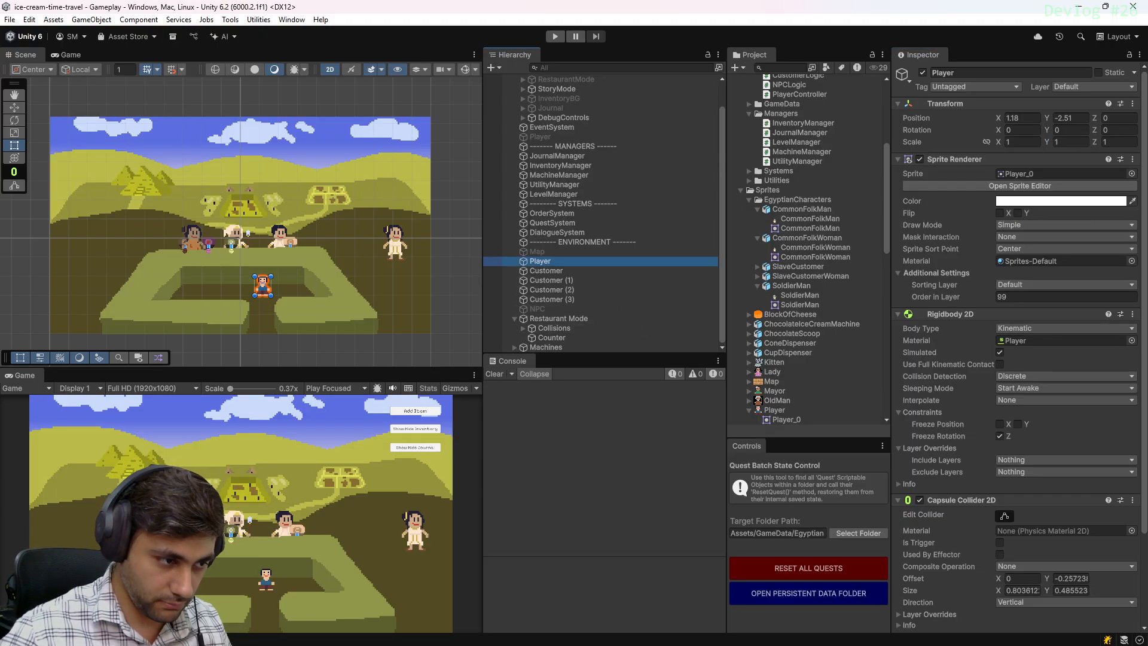
Switch to Aseprite and open CommonFolkMan from the EgyptianCharacters folder
left_click(627, 633)
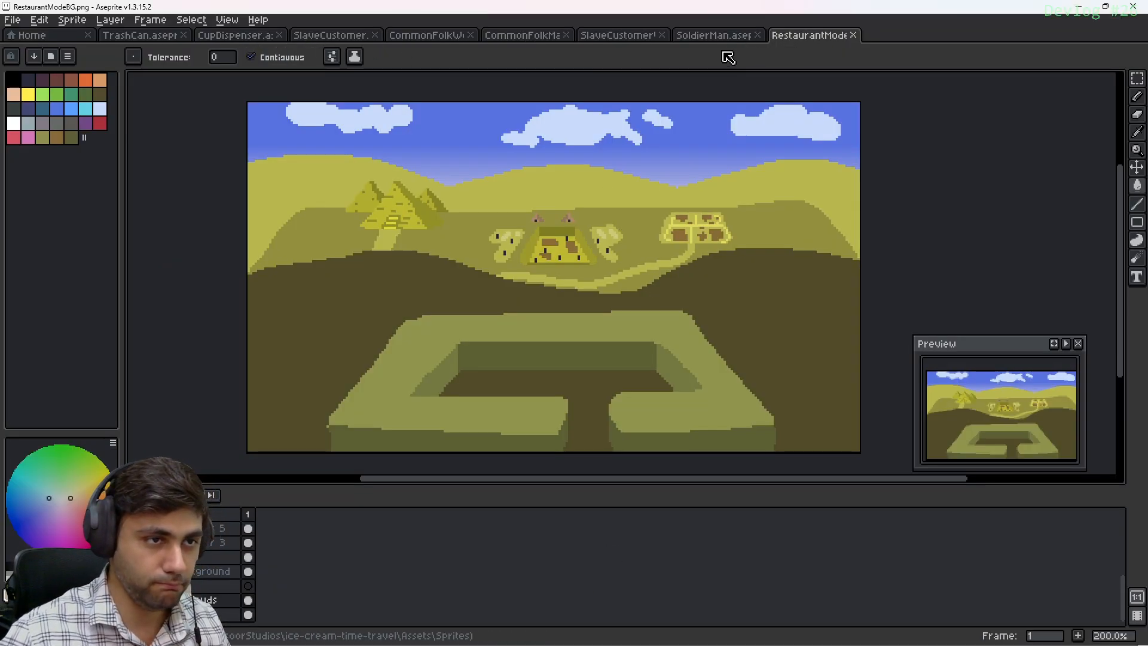
left_click(705, 37)
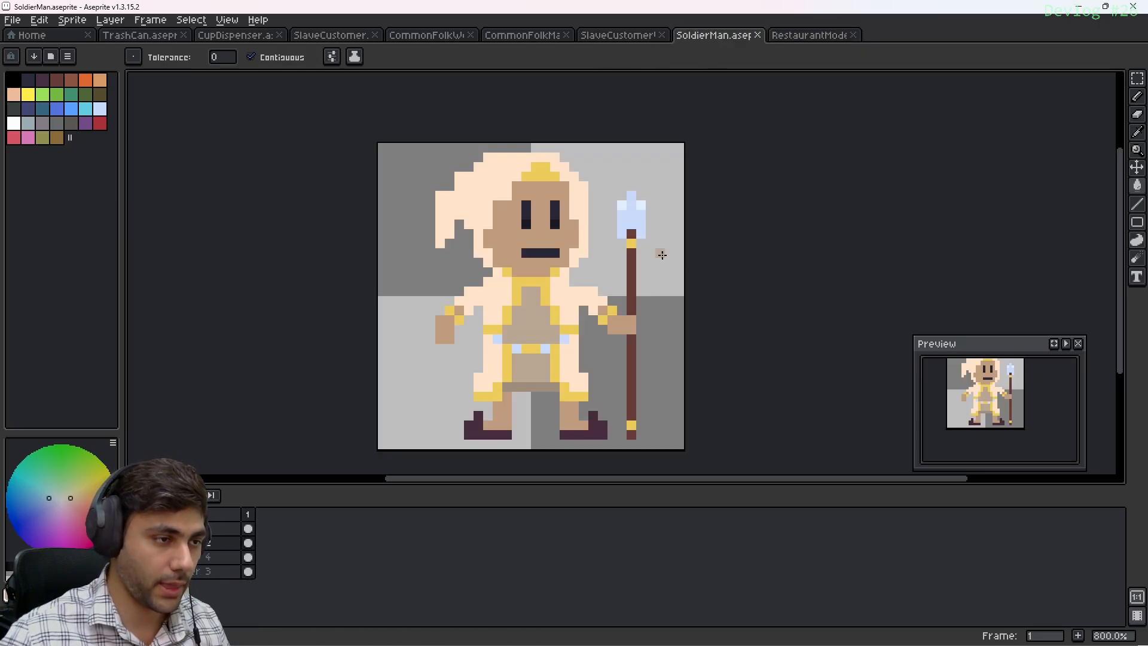
left_click(12, 19)
left_click(45, 54)
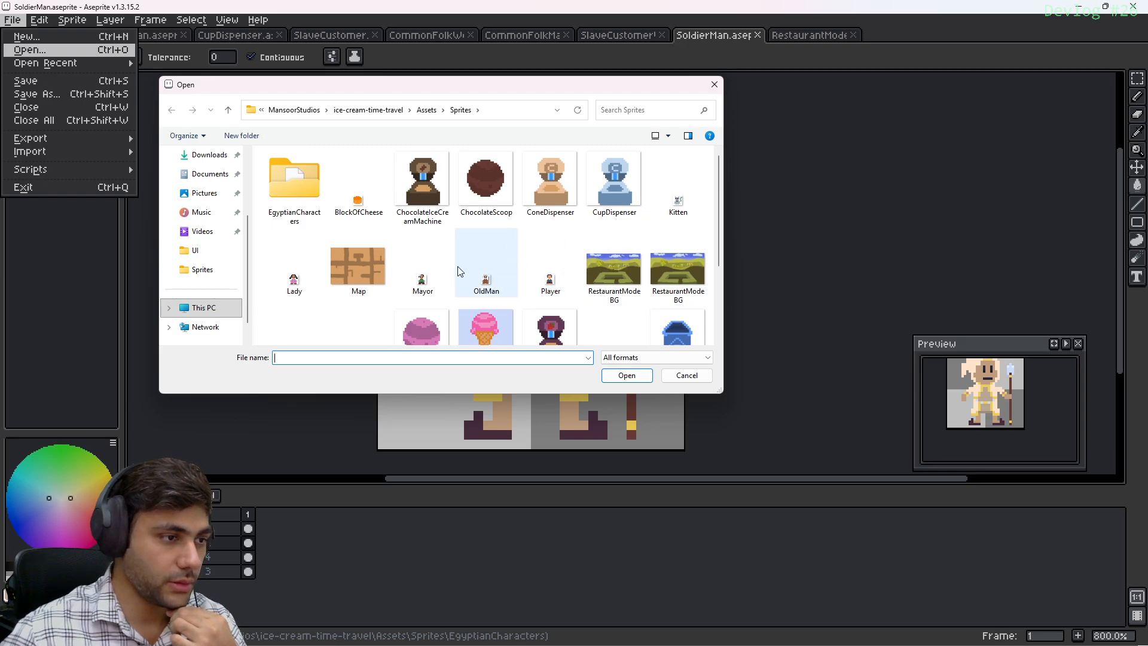
double_click(294, 183)
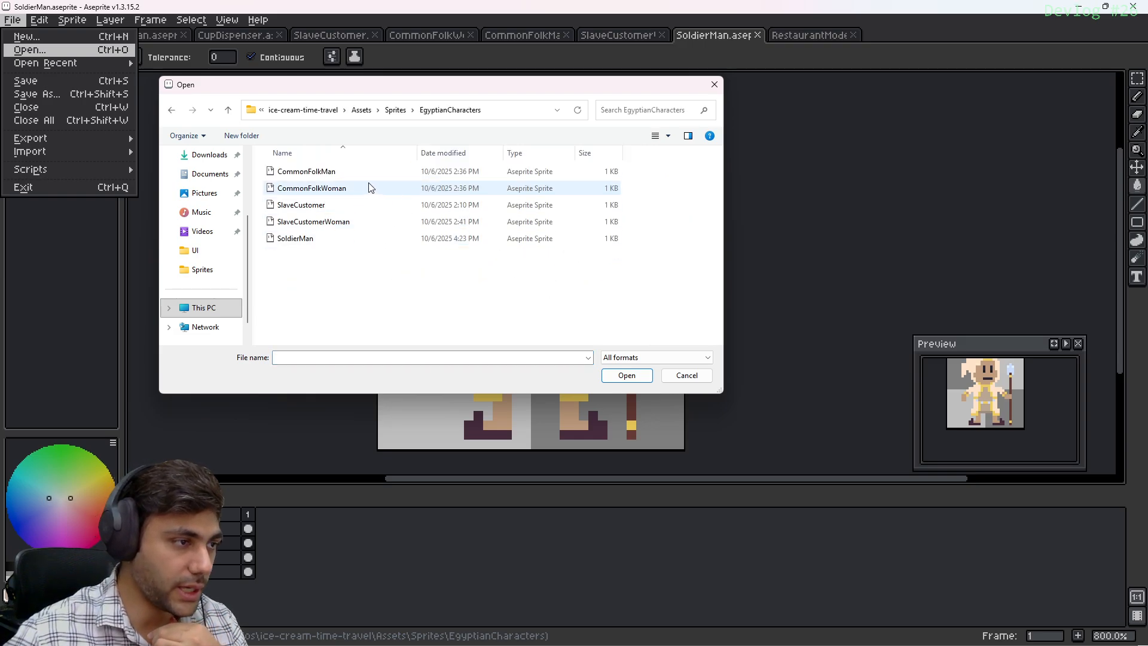
double_click(353, 173)
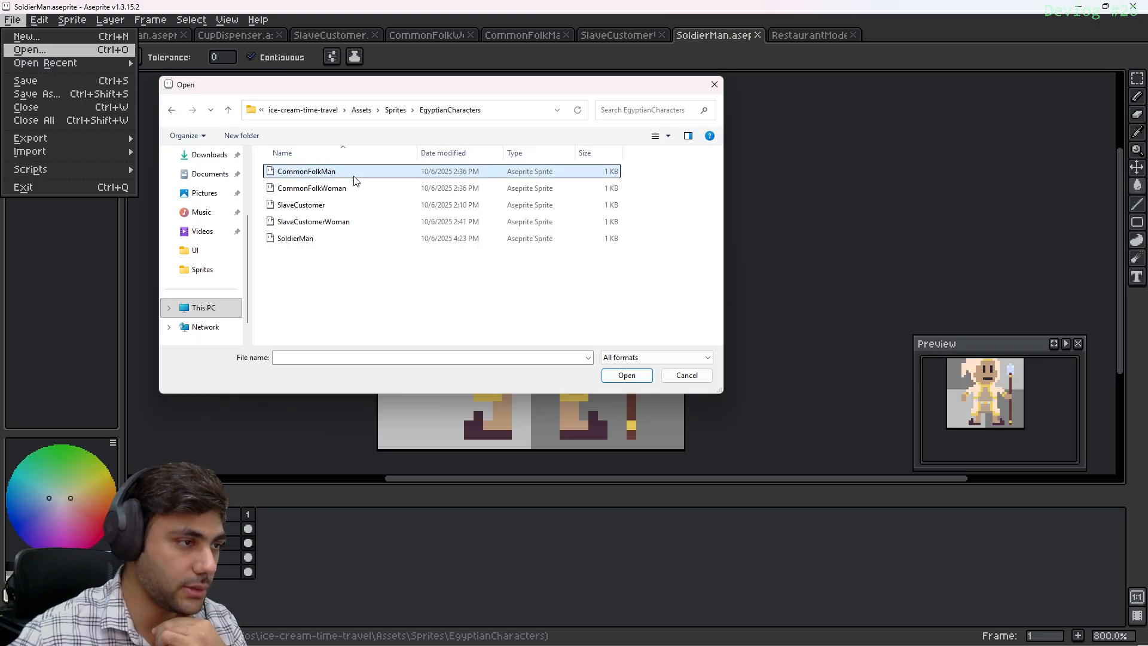
scroll(622, 280, "up", 9)
scroll(625, 265, "down", 3)
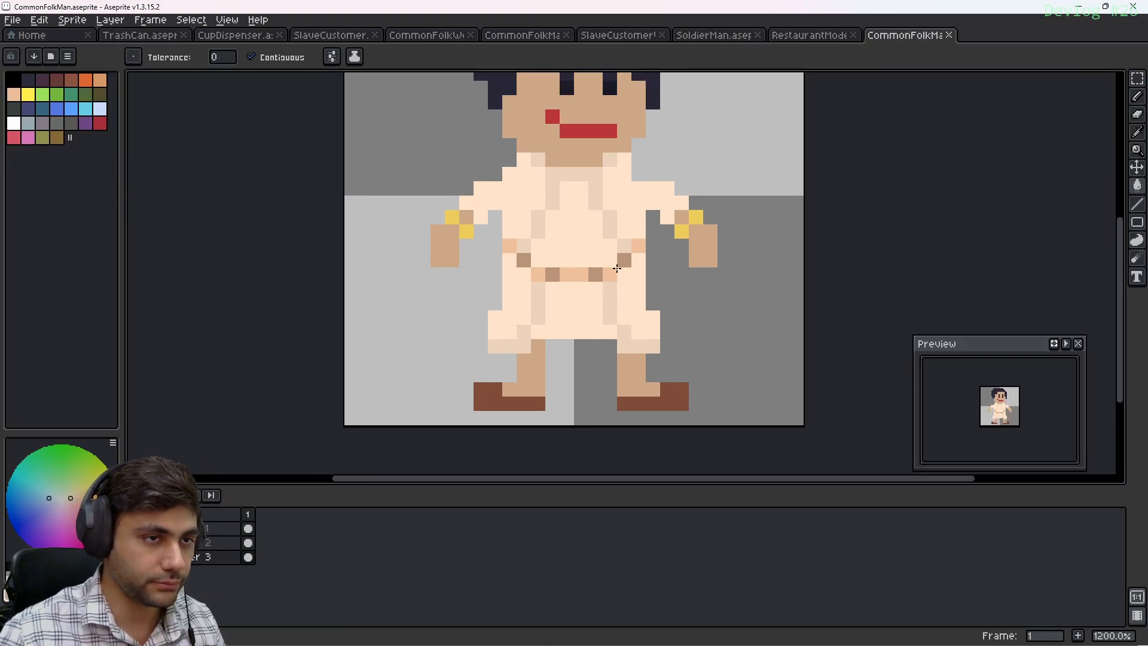
scroll(603, 298, "up", 1)
scroll(602, 298, "down", 1)
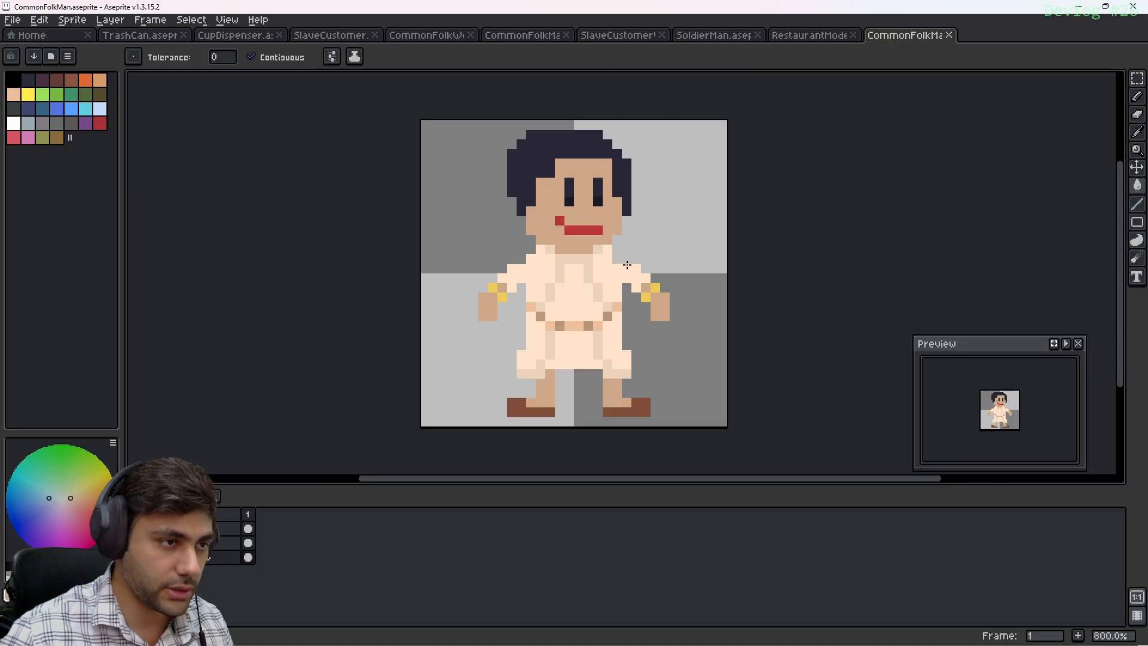
Save a copy of the CommonFolkMan sprite as PlayerCharacter in the EgyptianCharacters folder
key("ctrl+shift+s")
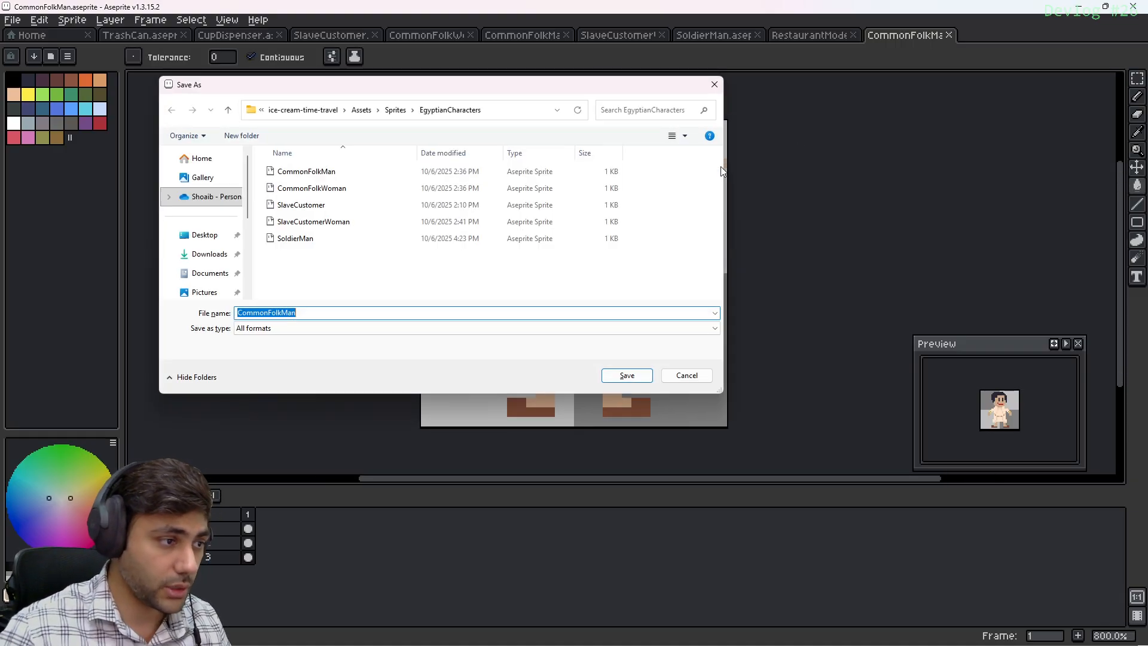
type("PlayerCharace")
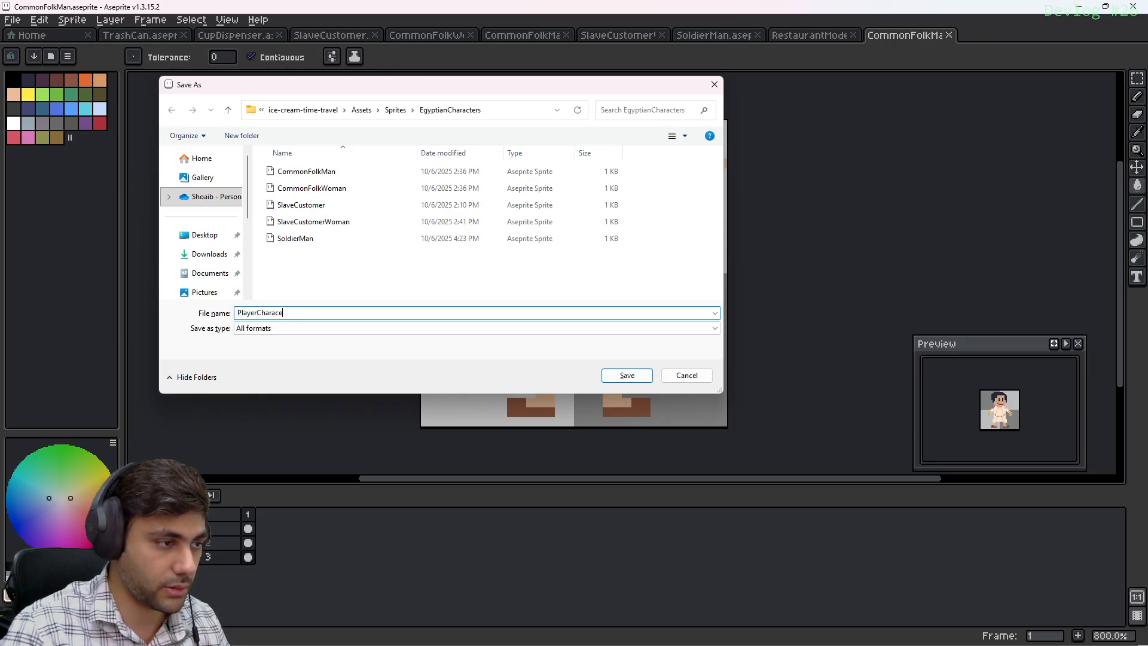
type("tter")
key("Return")
Rename Layer 1, which holds the character's head
middle_click_drag(618, 258, 598, 260)
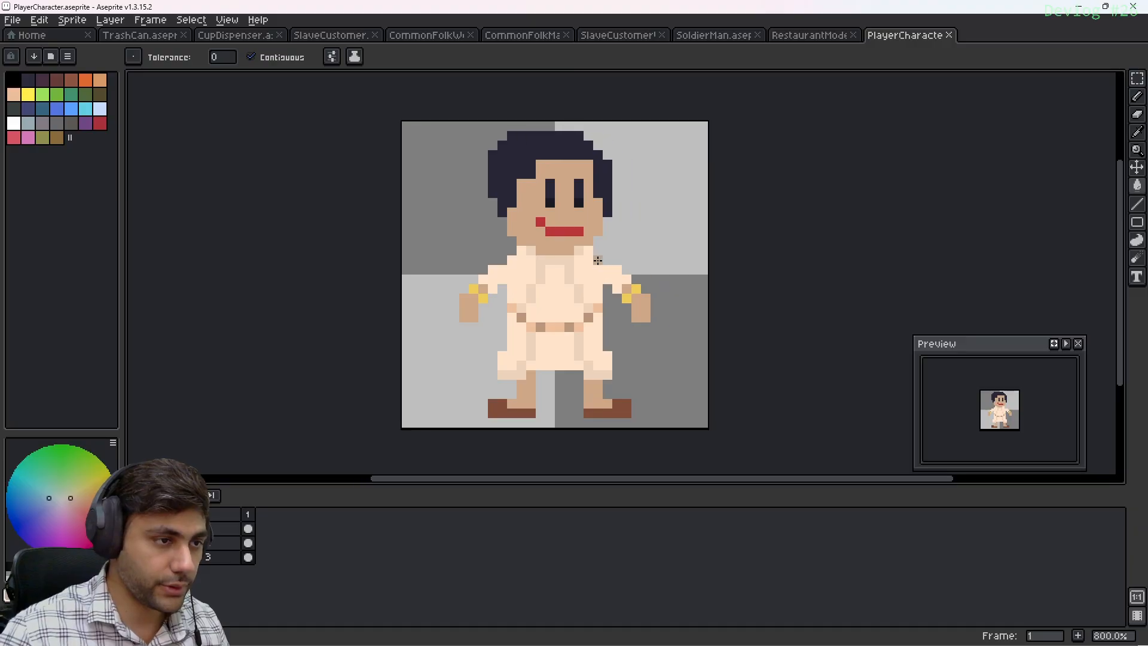
scroll(598, 260, "up", 2)
scroll(628, 261, "down", 3)
scroll(556, 207, "up", 1)
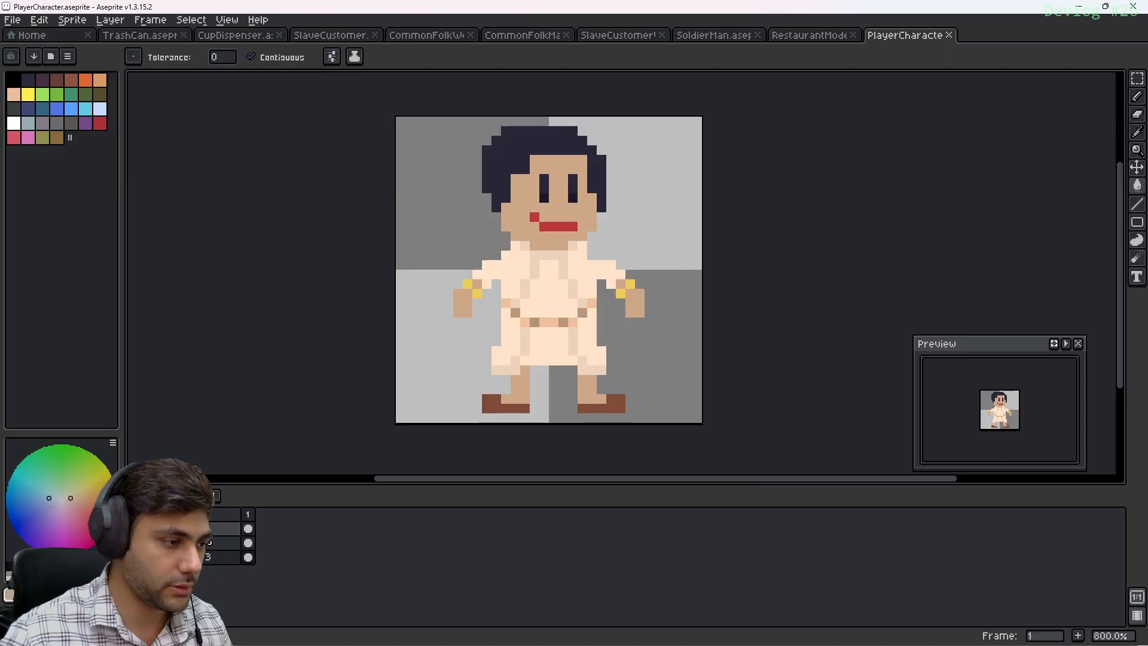
double_click(214, 540)
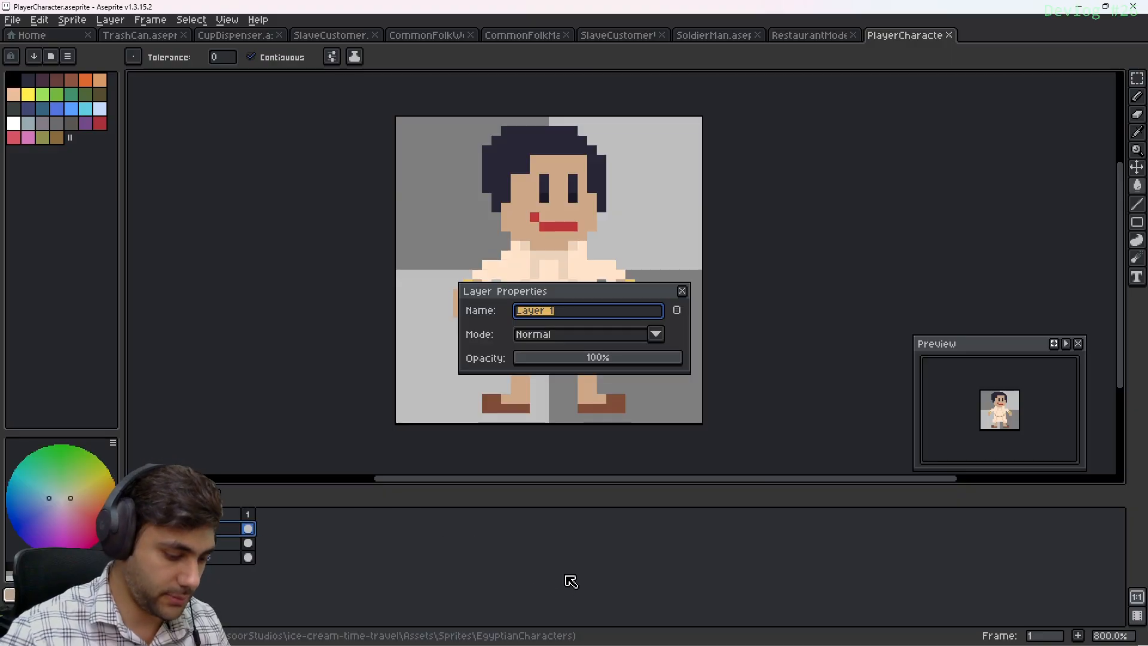
key("Return")
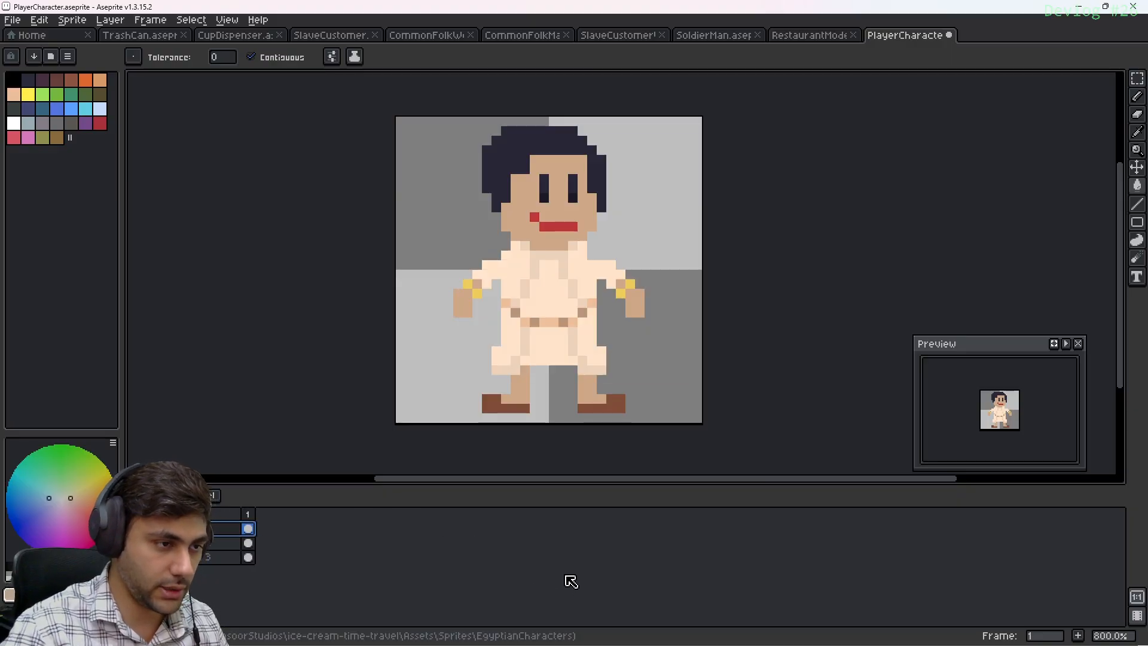
Rename the middle layer of the character sprite to Torso/Wearables
double_click(218, 542)
type("Torso")
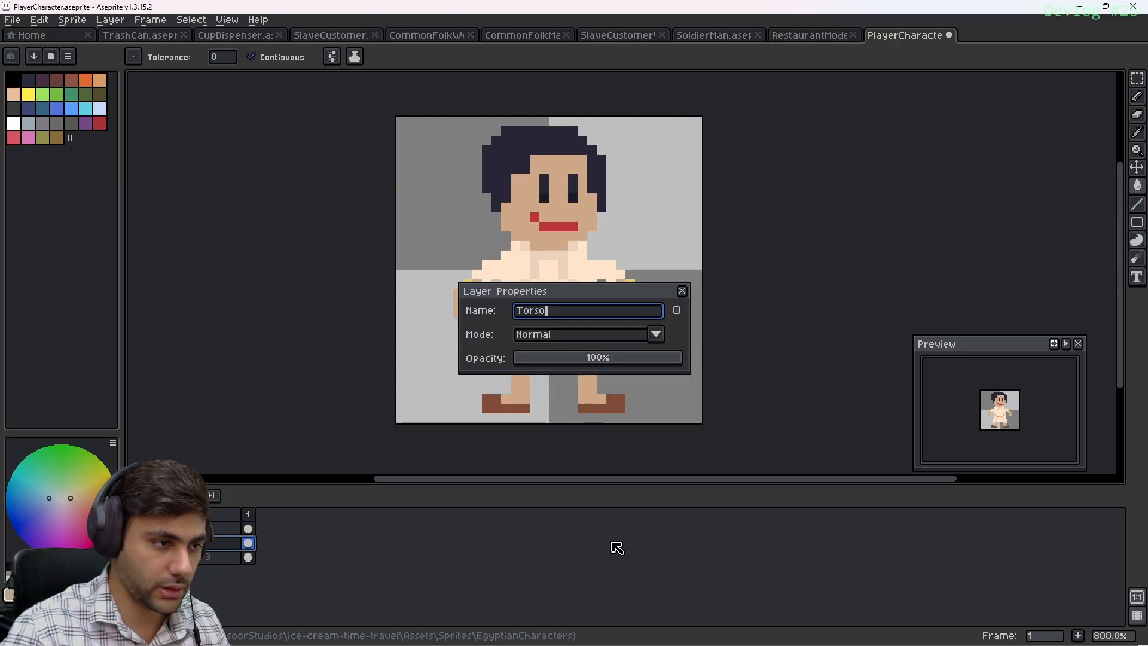
type("/")
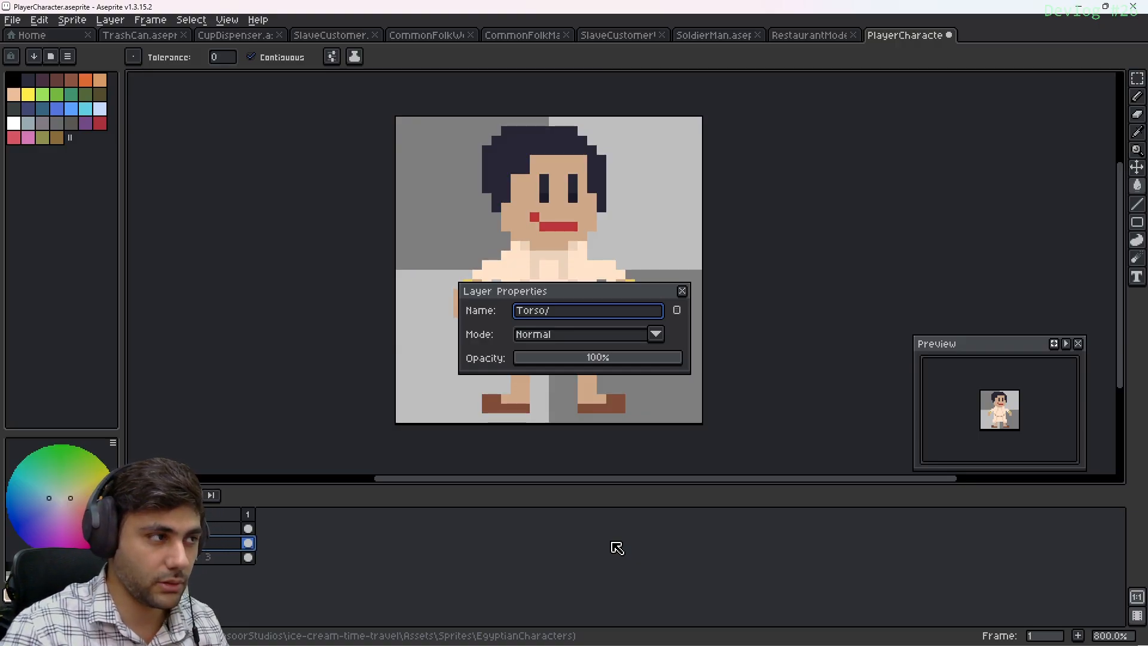
type("Wearables")
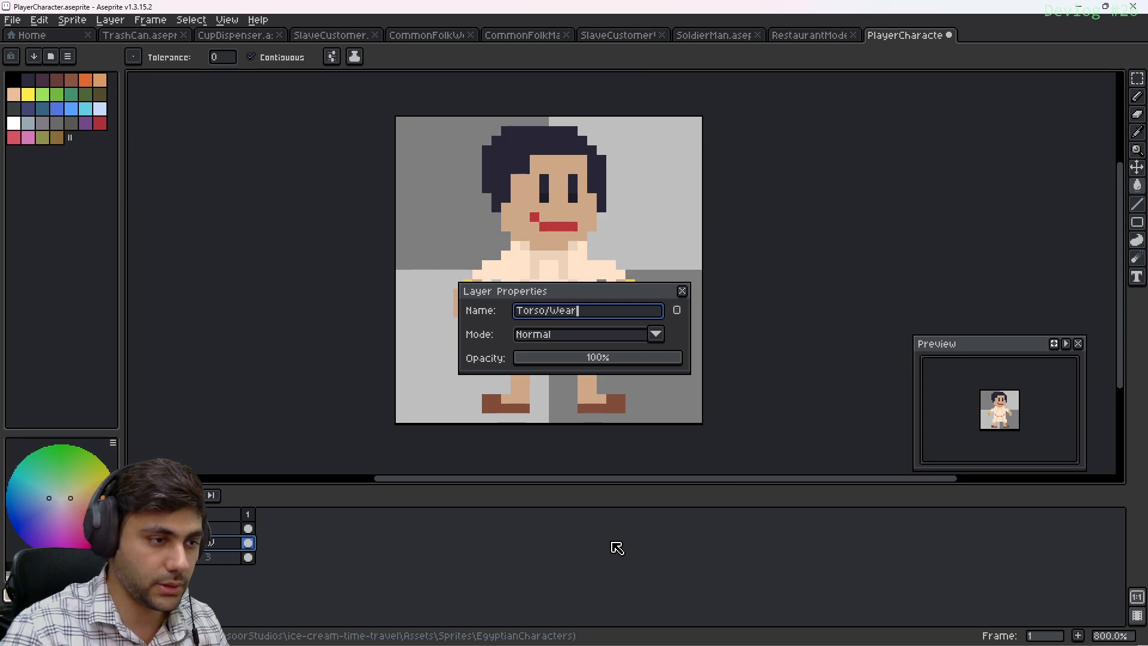
key("Return")
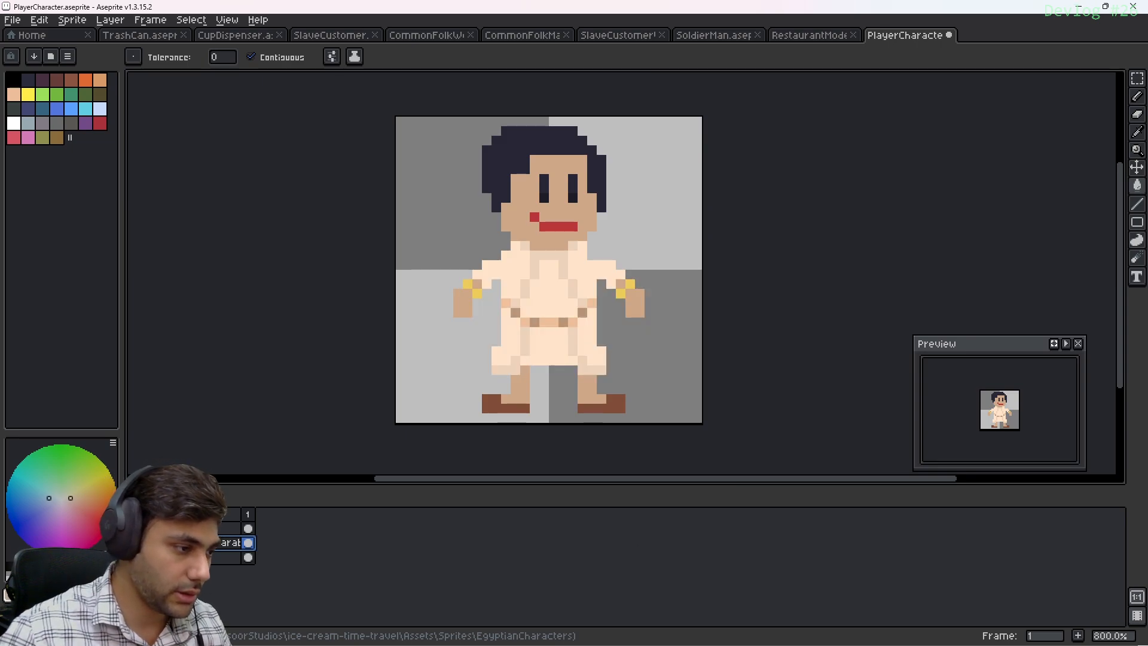
Rename Layer 3, the lowest layer of the sprite, to Hands/Feet
key("Down")
key("shift+p")
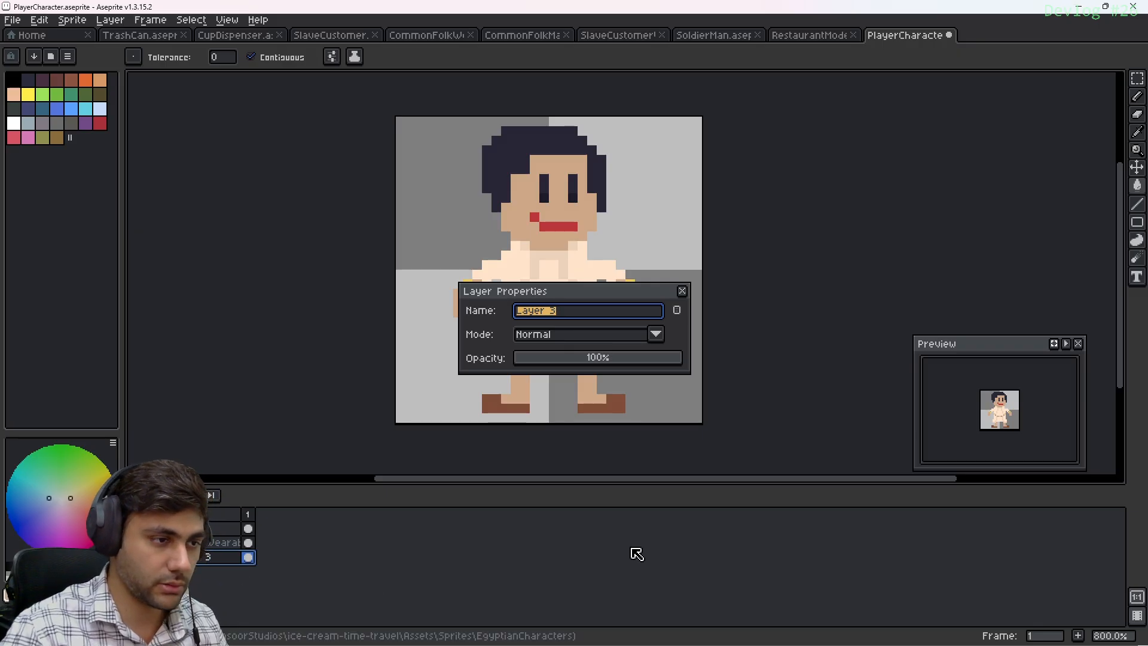
type("Hands")
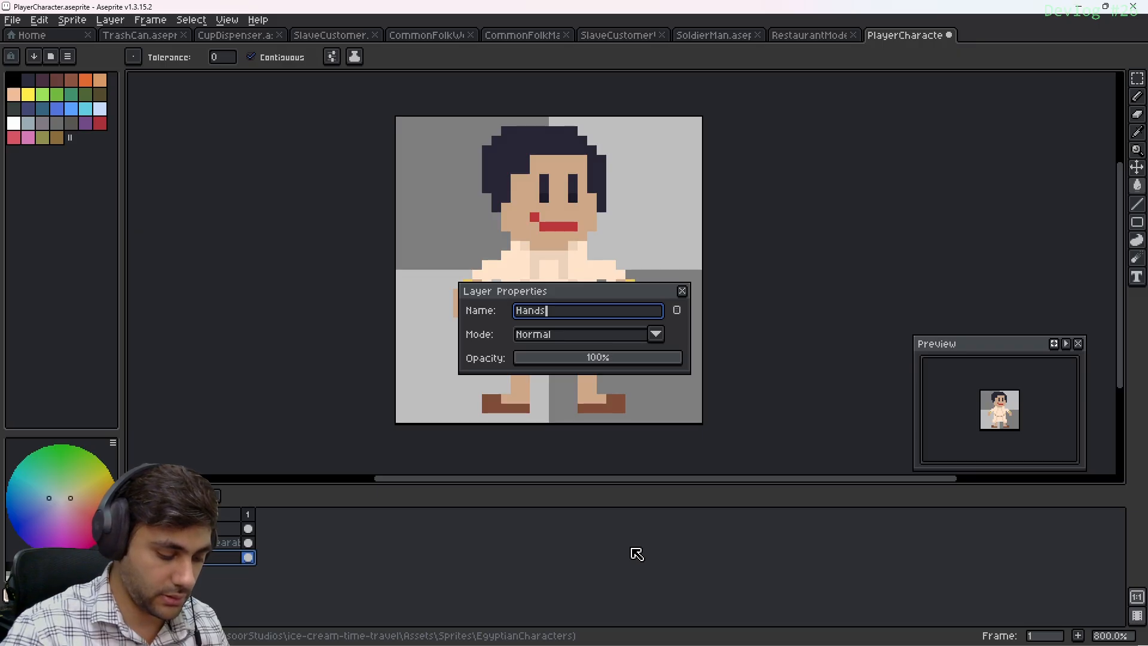
type("/Feet")
key("Return")
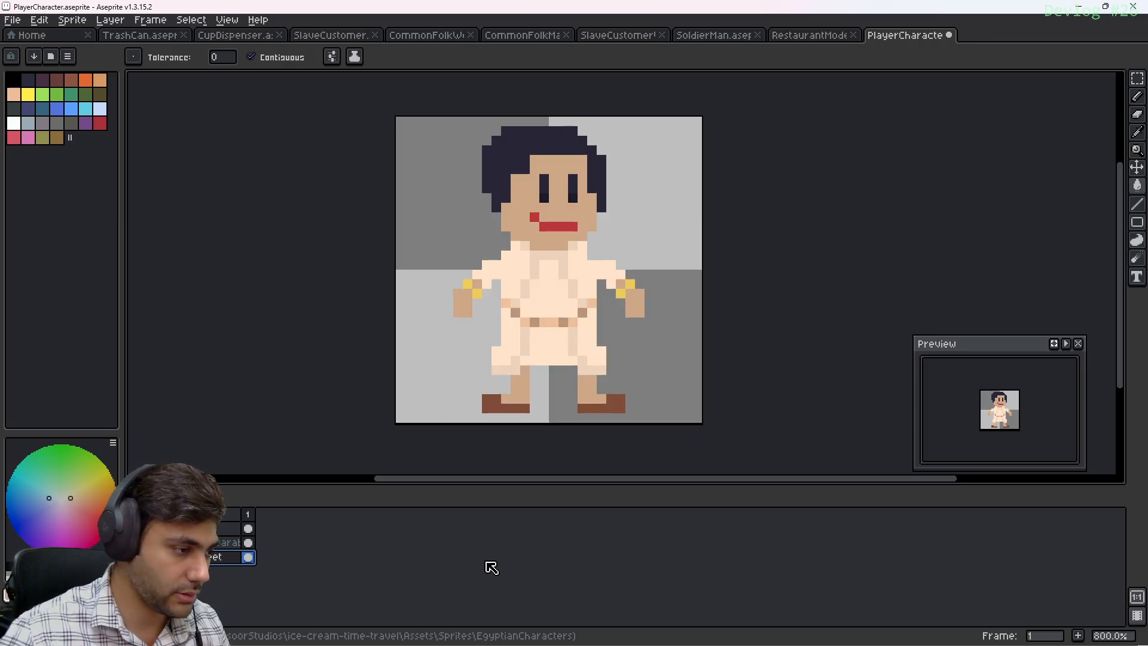
left_click(217, 546)
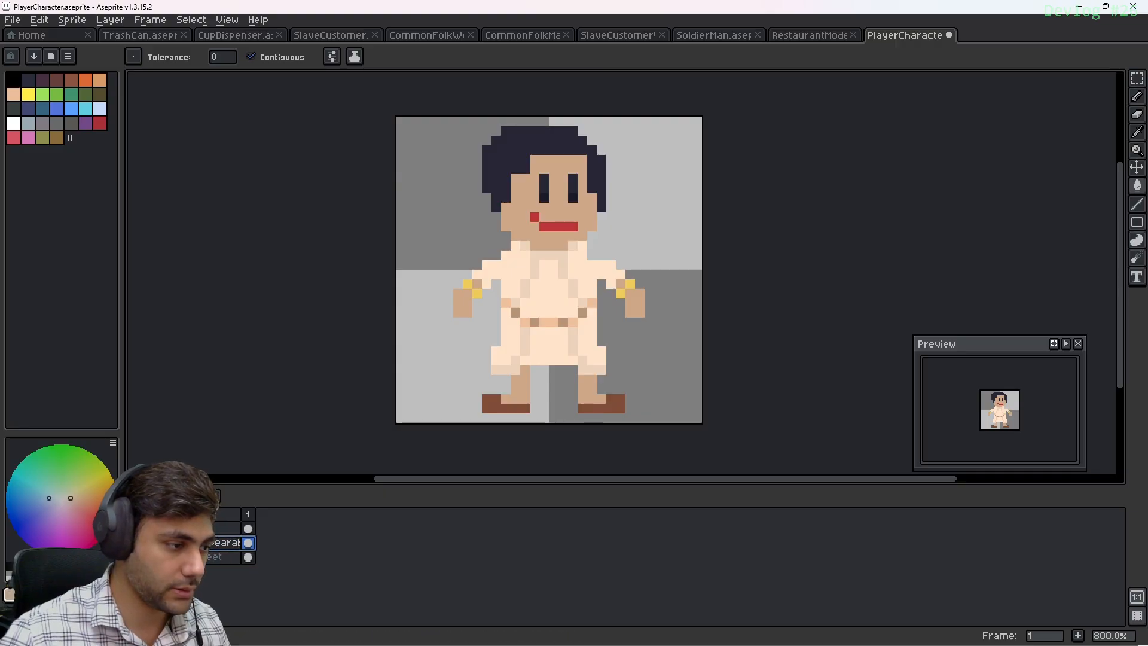
key("Delete")
key("ctrl+z")
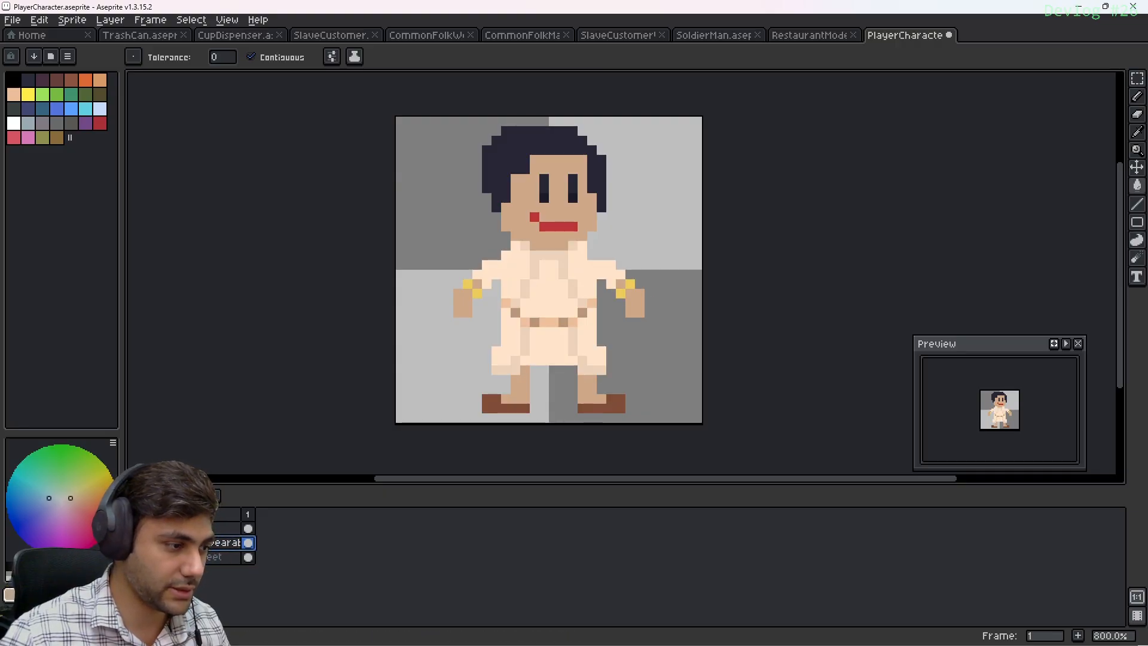
Check which body parts each of the three layers holds by hiding and showing them one at a time
left_click(132, 558)
left_click(133, 558)
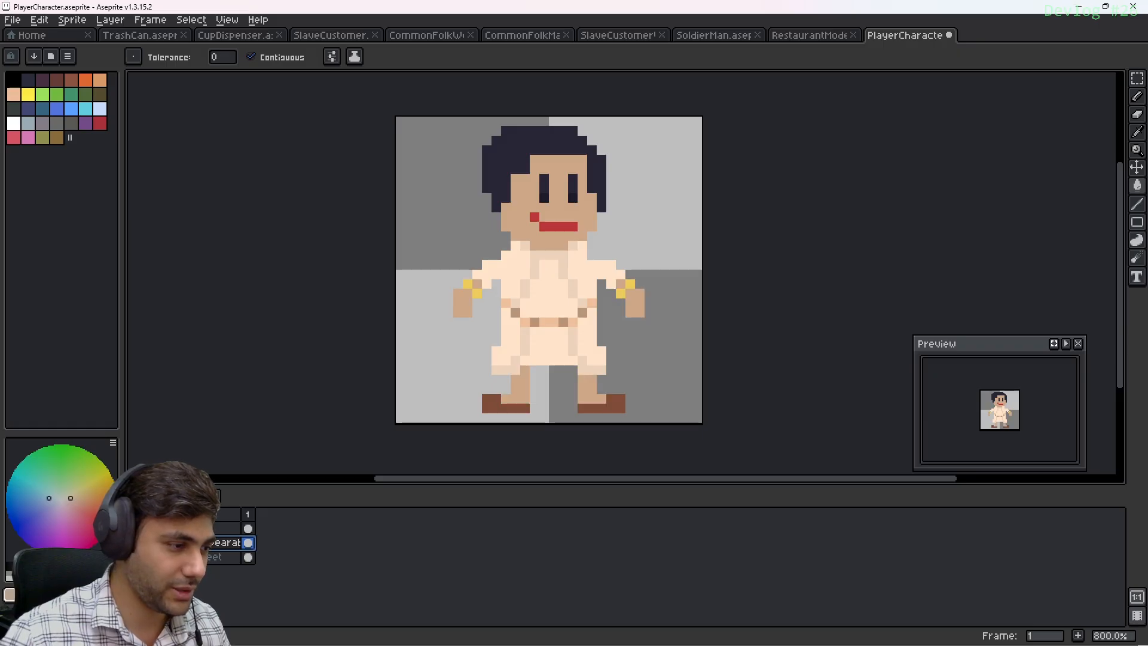
left_click(133, 543)
left_click(133, 557)
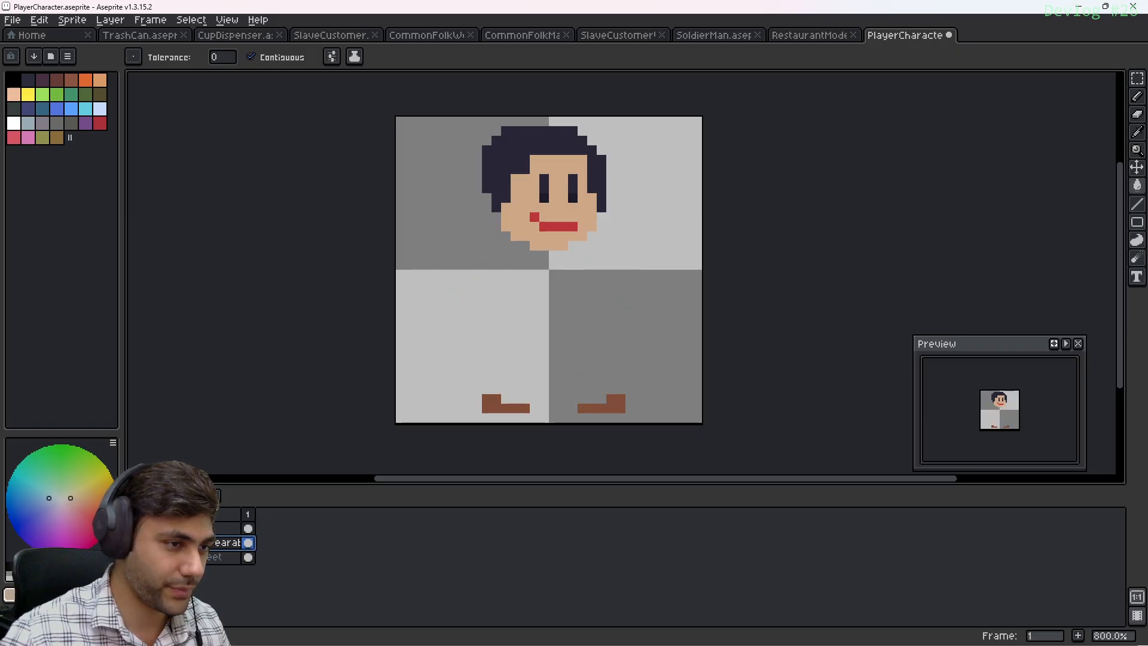
left_click(133, 557)
left_click(133, 544)
left_click(133, 529)
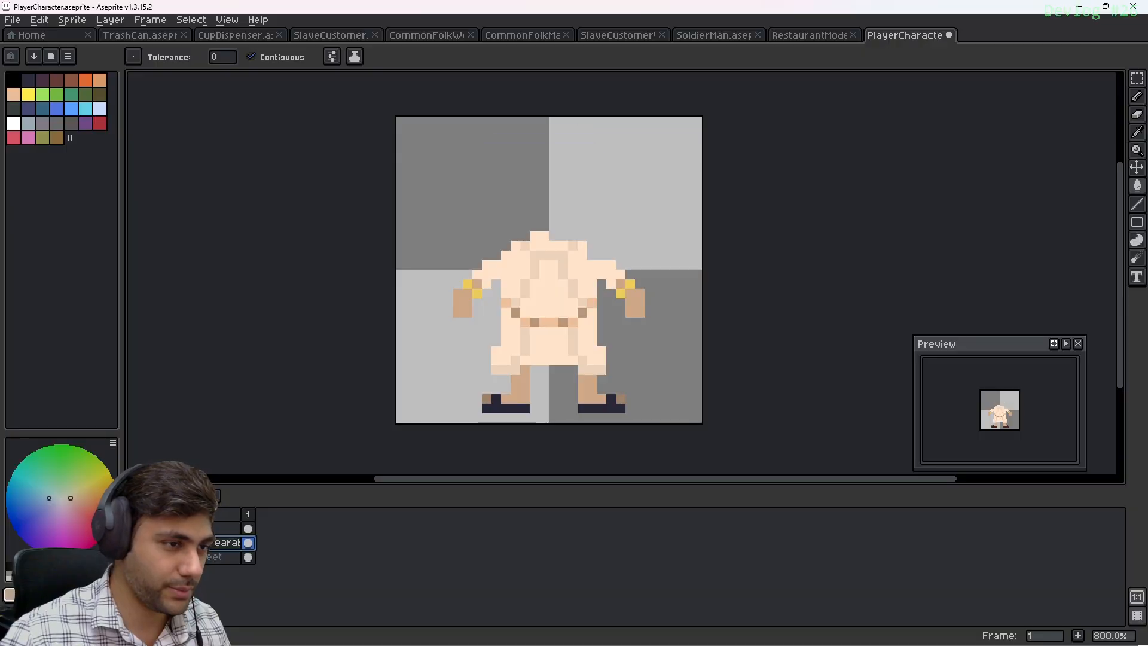
left_click(133, 529)
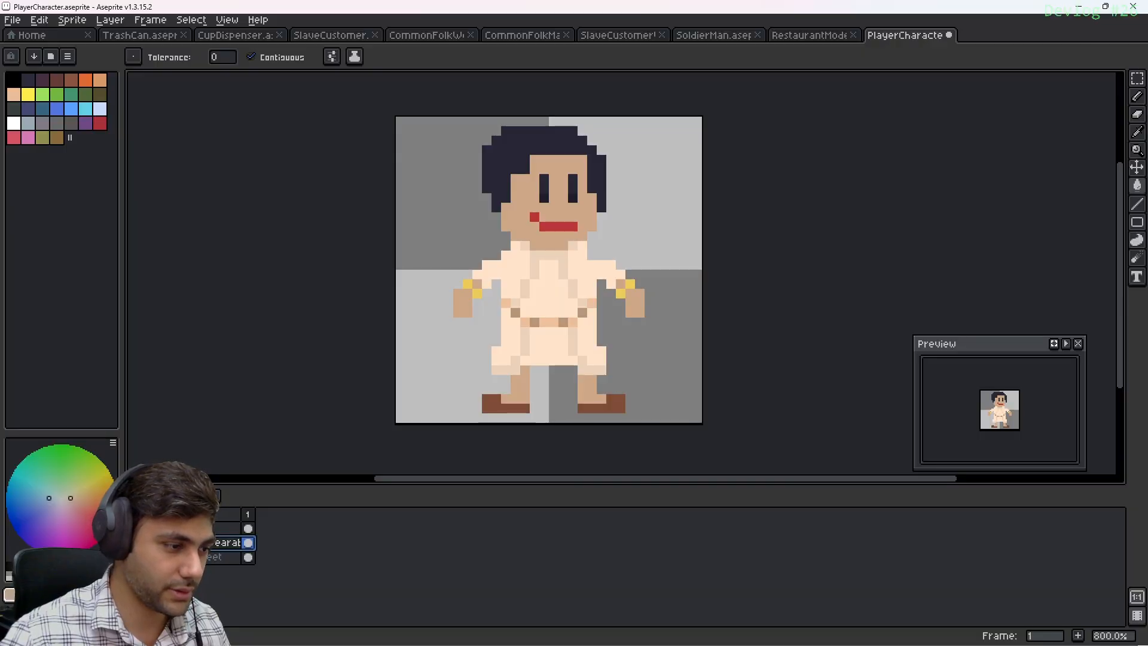
Fill the face on the head layer with a lighter peach skin tone
left_click(197, 529)
scroll(570, 271, "up", 1)
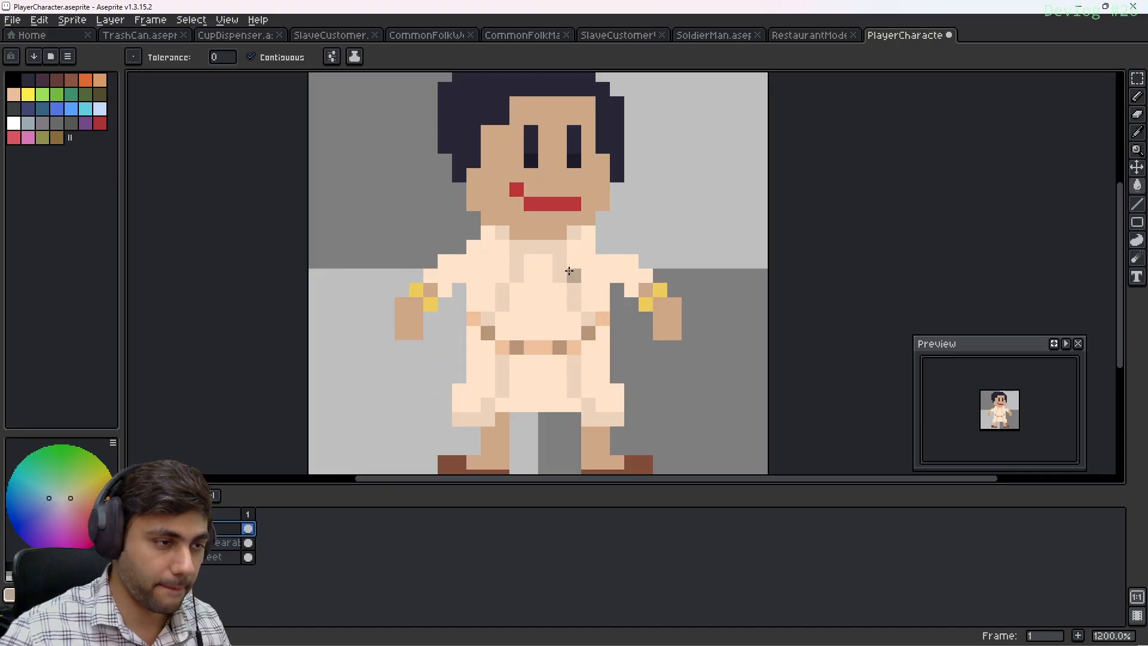
middle_click_drag(568, 232, 562, 248)
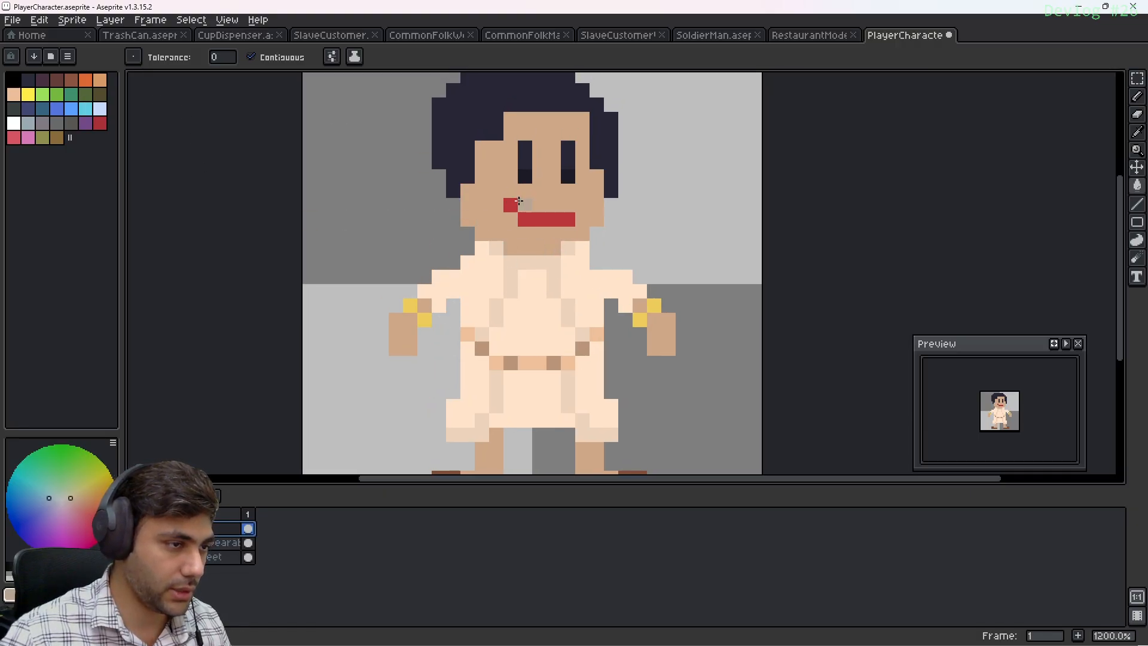
left_click(508, 169, "alt")
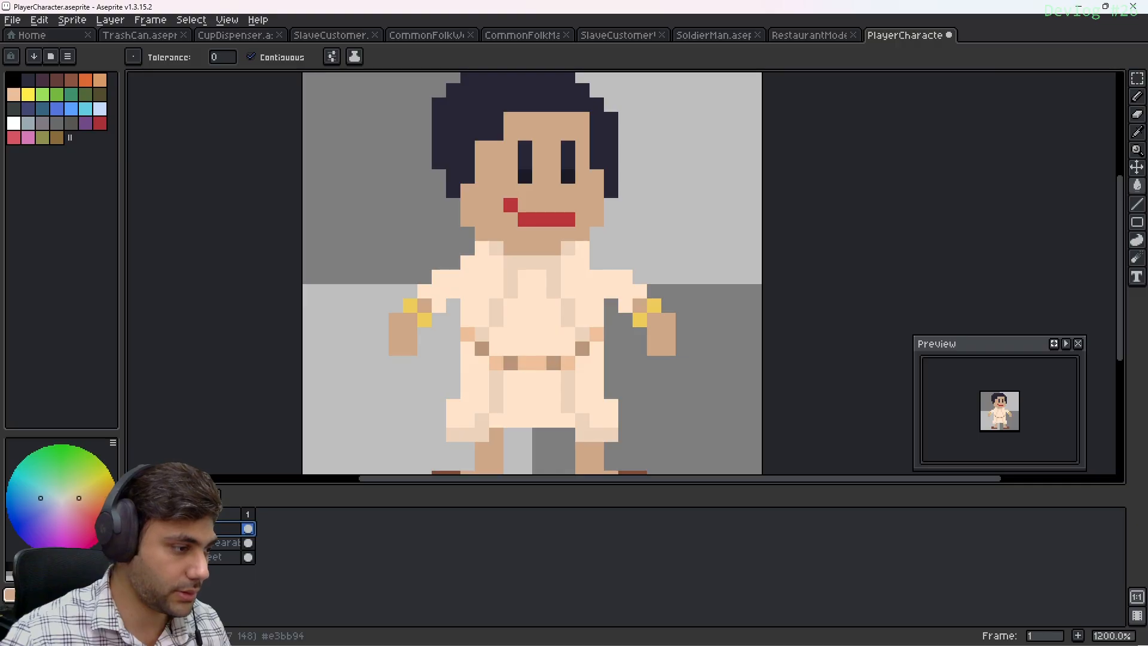
left_click(494, 191)
left_click(405, 339)
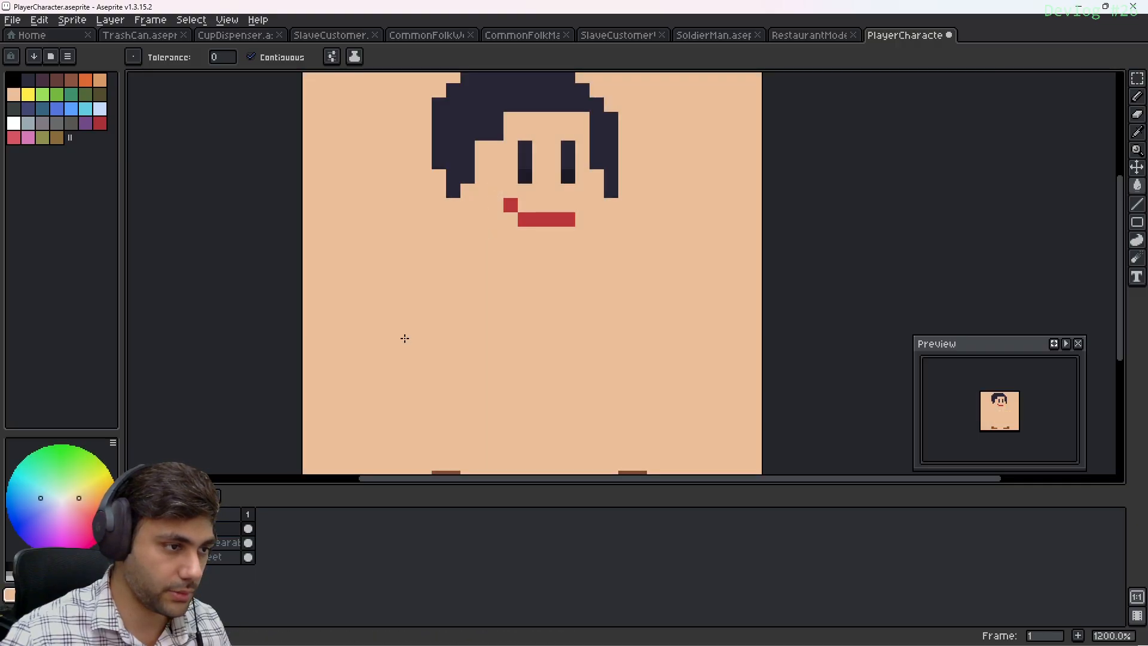
key("ctrl+z")
scroll(487, 309, "down", 2)
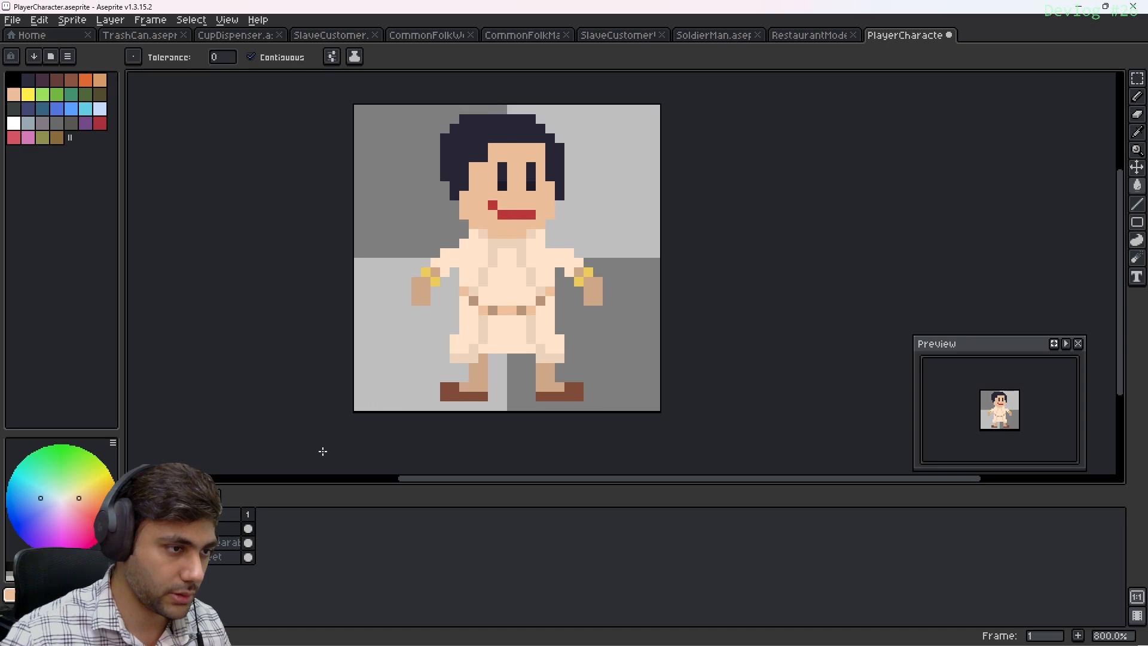
Fill both hands and both legs on the Hands/Feet layer with the face's peach skin tone
left_click(212, 560)
left_click(425, 299)
left_click(591, 293)
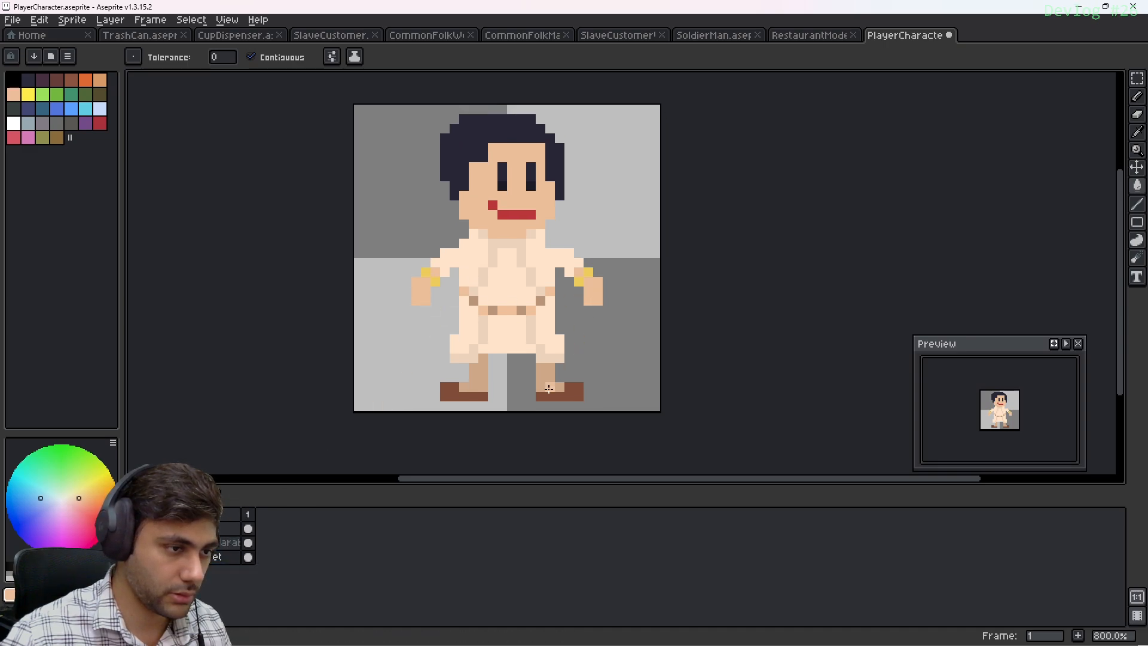
left_click(549, 388)
left_click(473, 387)
Paint the top three pixel rows of the hair dark teal-blue on the head layer to form a cap crown
scroll(545, 382, "up", 2)
middle_click_drag(527, 330, 517, 401)
scroll(532, 374, "down", 1)
scroll(538, 240, "down", 1)
scroll(557, 233, "up", 2)
scroll(558, 233, "down", 1)
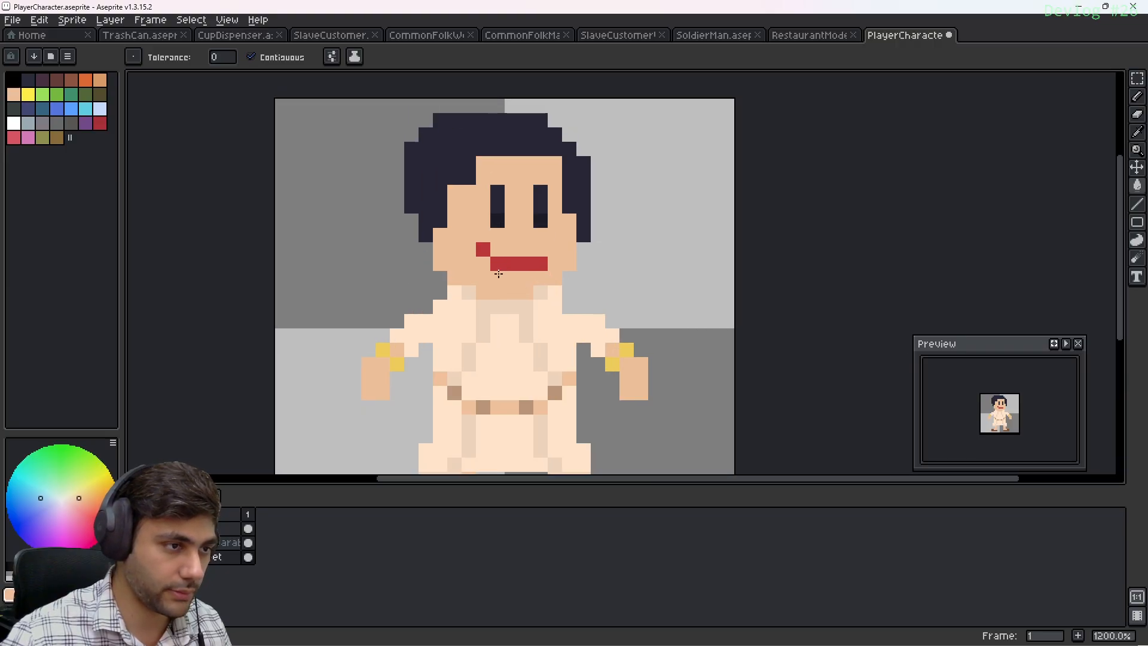
scroll(559, 234, "up", 1)
middle_click_drag(559, 234, 497, 327)
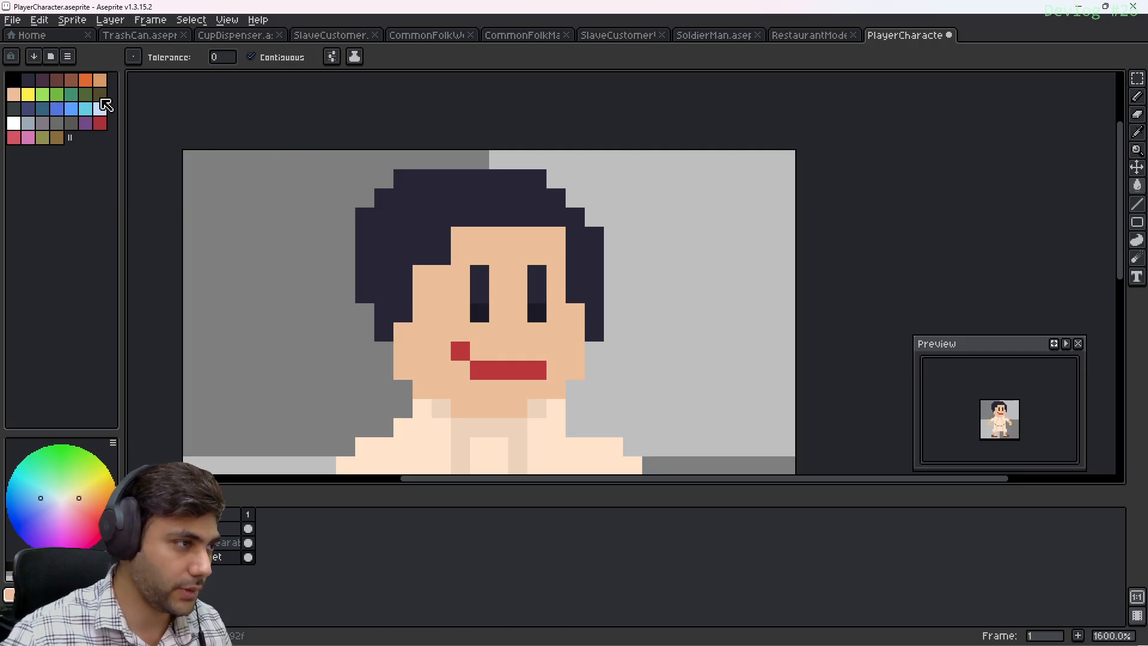
left_click(42, 108)
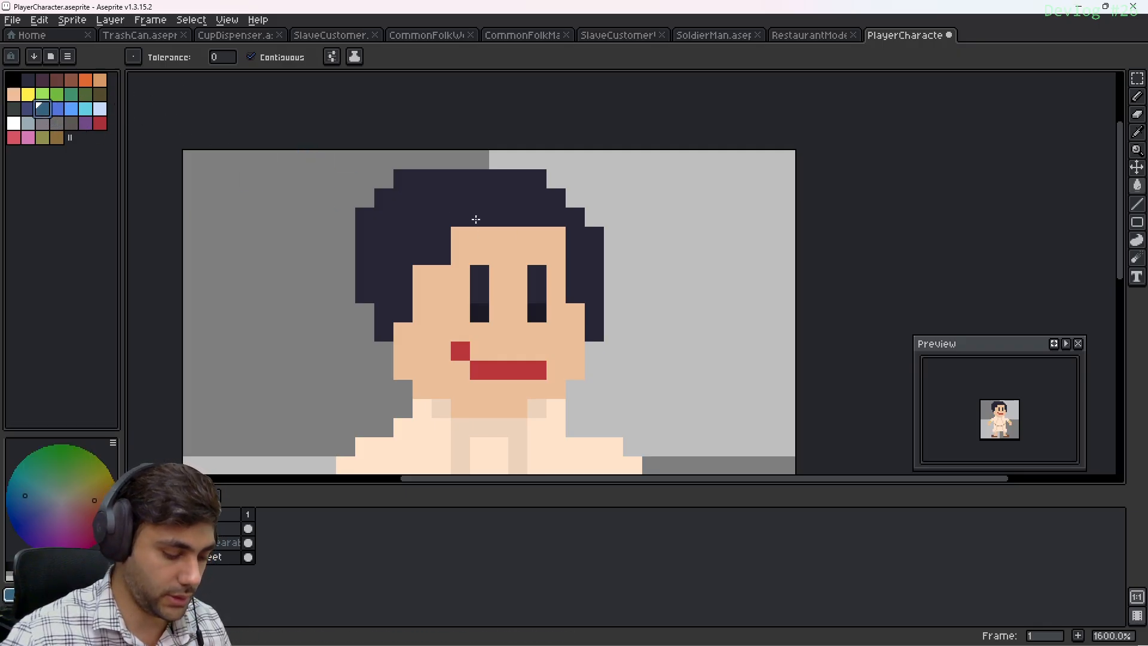
key("b")
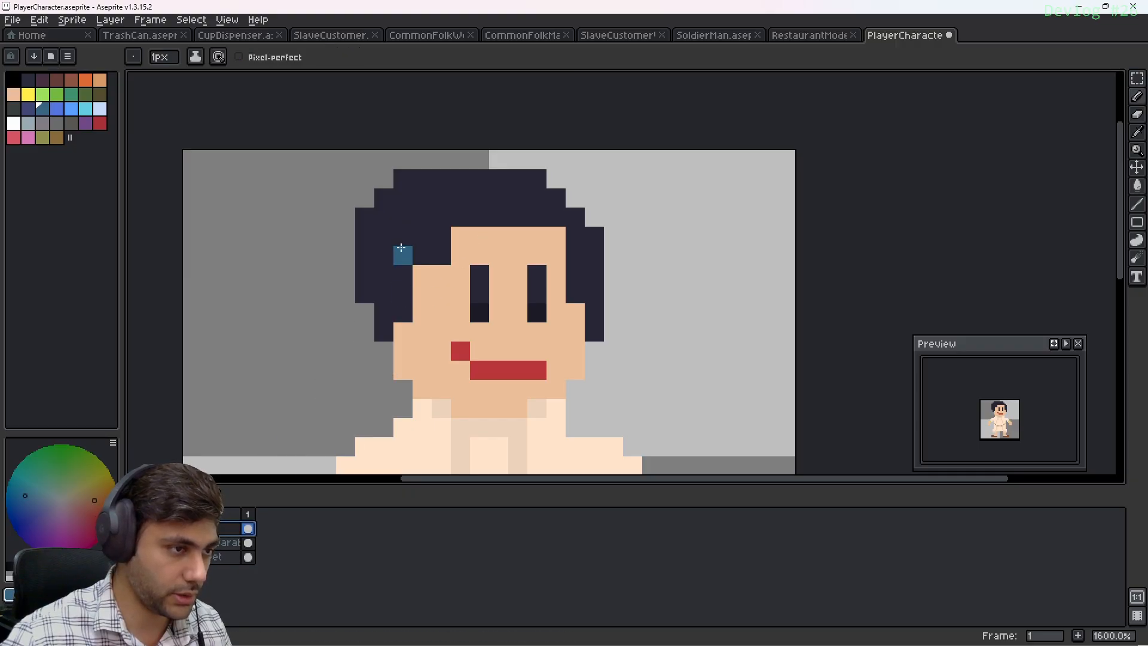
left_click_drag(365, 216, 575, 217)
mouse_move(404, 198)
left_mouse_down()
mouse_move(383, 198)
mouse_move(490, 194)
mouse_move(425, 179)
mouse_move(538, 185)
left_mouse_up()
left_click(403, 178)
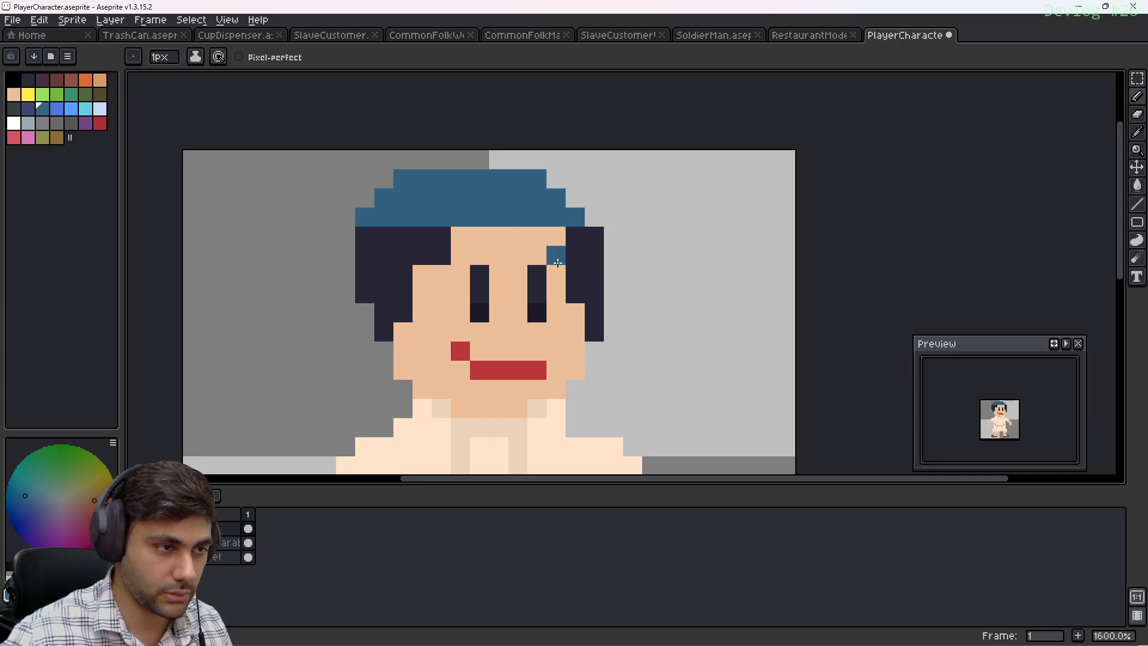
left_click_drag(595, 217, 682, 220)
left_click_drag(574, 198, 609, 199)
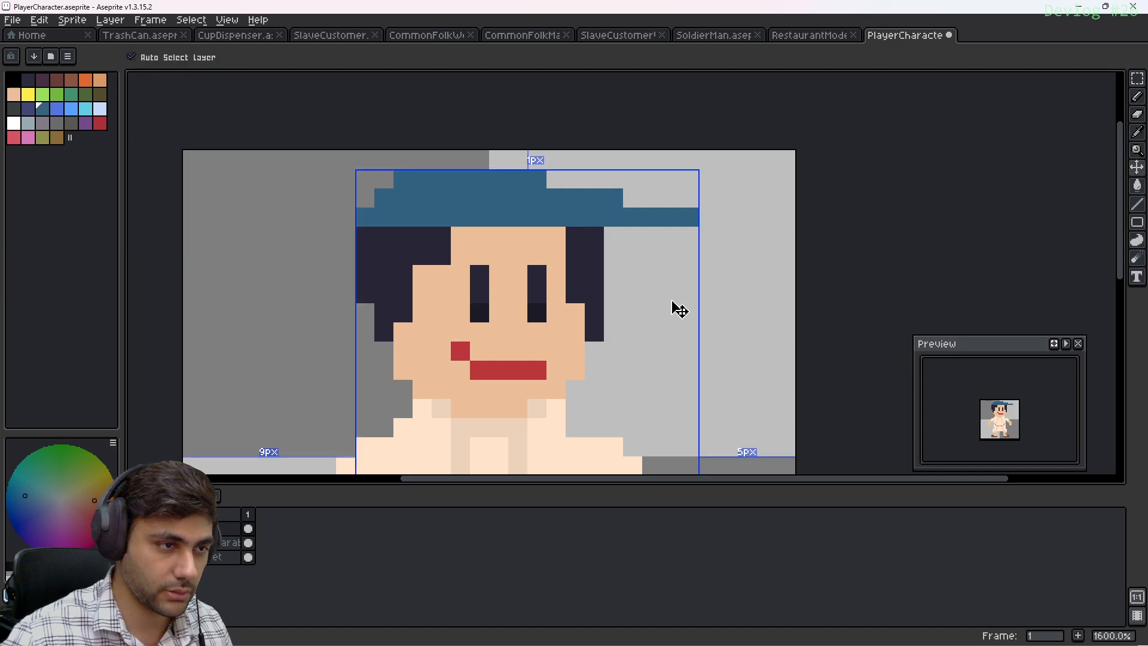
key("ctrl+z")
key("ctrl+z")
Draw a dark blue brim two pixel rows high, stepping down and outward from the front of the cap
left_click(575, 237)
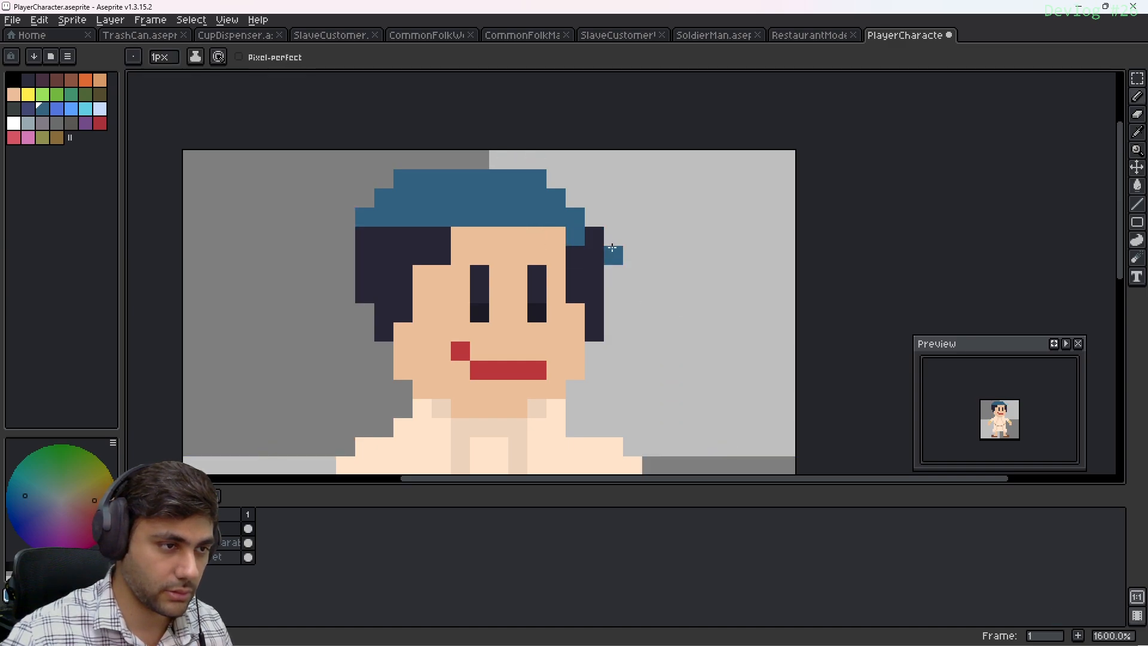
left_click(597, 238)
left_click(633, 255)
left_click(613, 237)
left_click(613, 255)
left_click(595, 255)
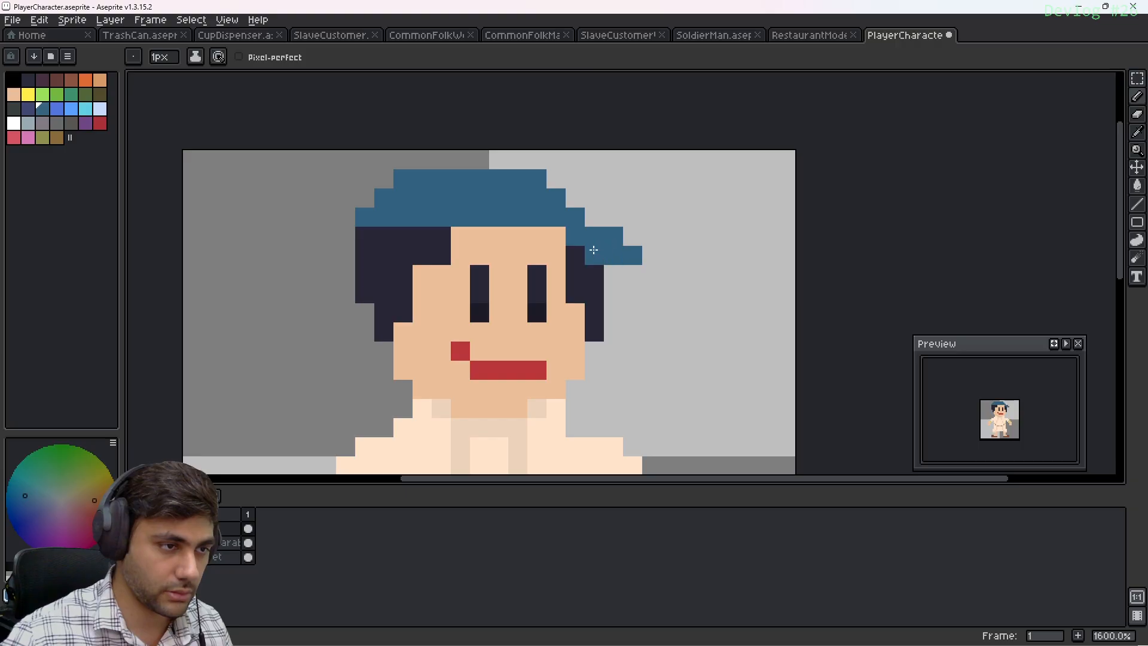
Extend the cap's brim back across the forehead in dark blue and trim the pixels at its outer tip
left_click(556, 256)
left_click(542, 248)
left_click(537, 236)
left_click(556, 237)
left_click(575, 256)
left_click(518, 236)
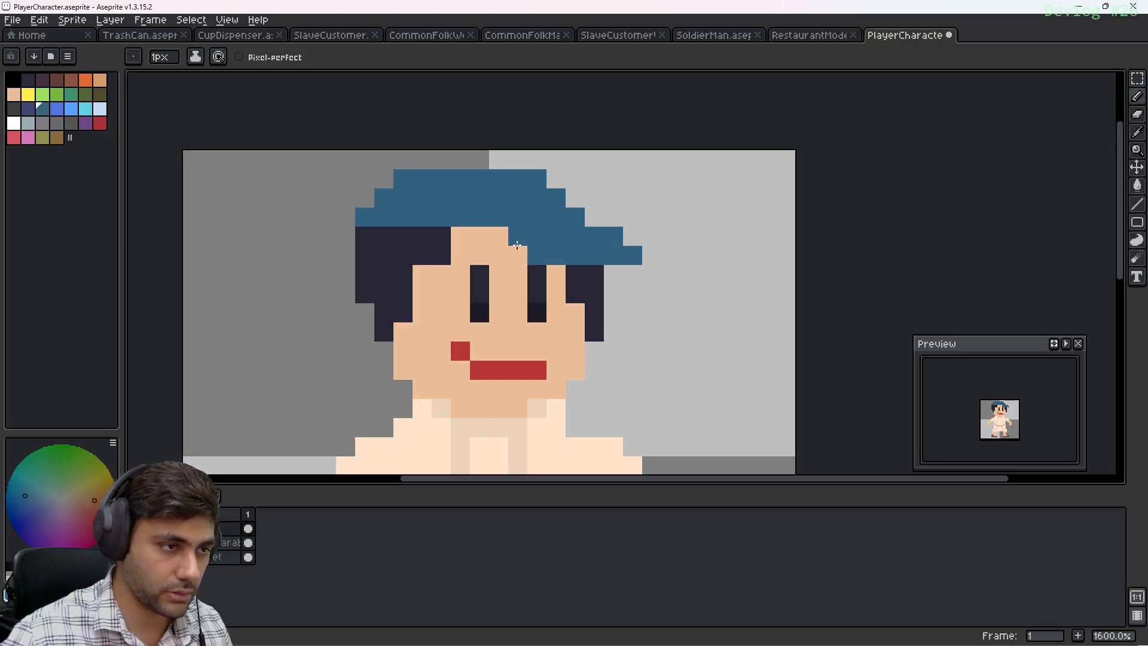
left_click(499, 237)
left_click(518, 255)
left_click(479, 236)
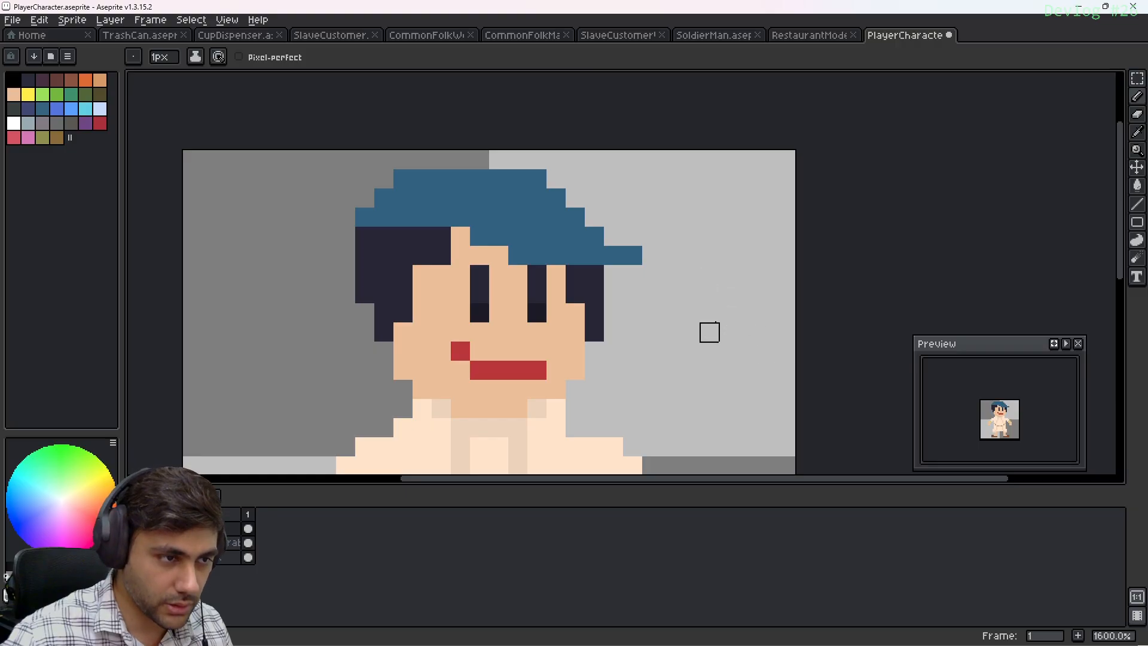
left_click(656, 267, "alt")
left_click(633, 255)
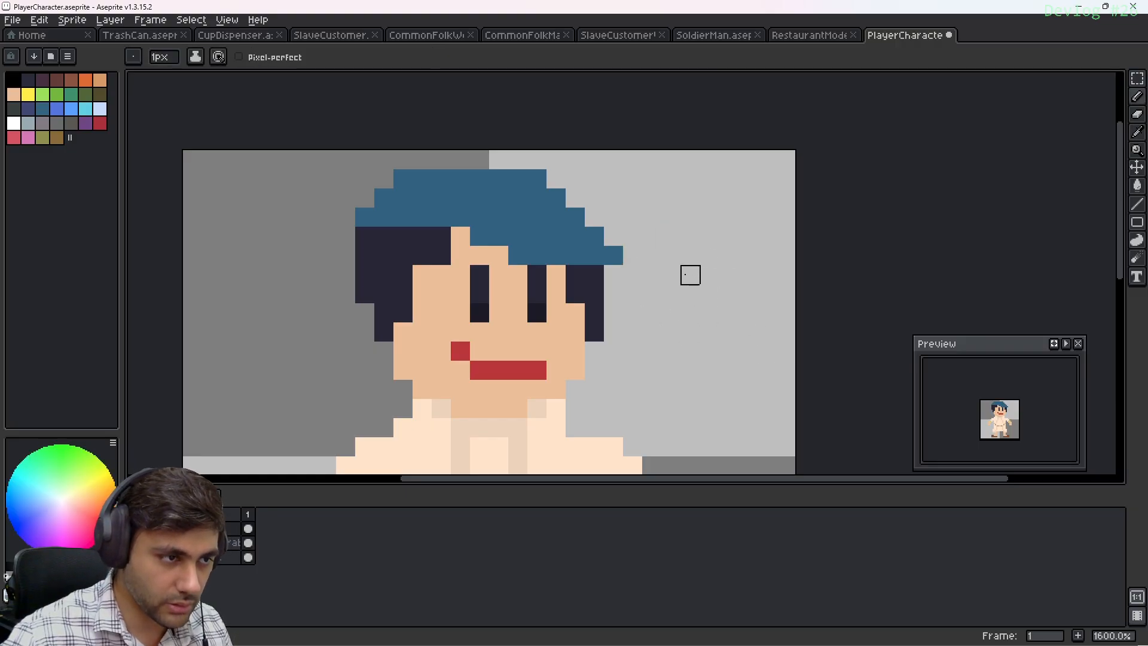
Recolour the cap's brim in a lighter blue and extend the dark blue crown one pixel row down over the hair
mouse_move(690, 275)
middle_mouse_down()
mouse_move(671, 267)
mouse_move(687, 231)
mouse_move(691, 301)
middle_mouse_up()
scroll(585, 297, "up", 1)
left_click(487, 248, "alt")
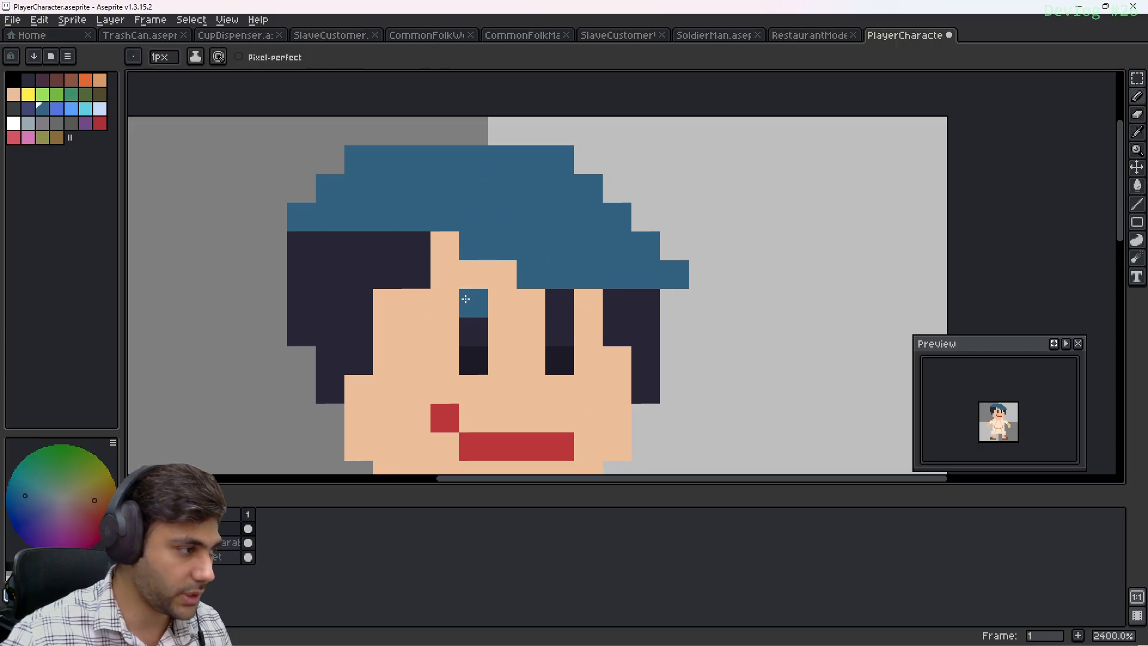
left_click(503, 230, "alt")
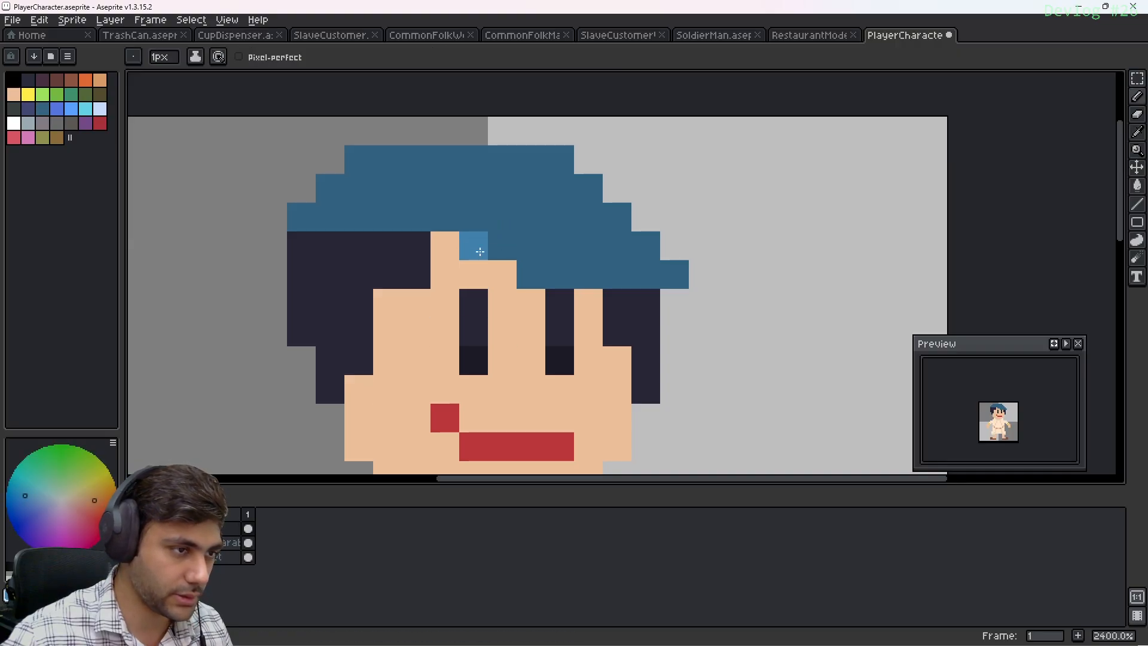
left_click_drag(474, 245, 634, 248)
left_click_drag(551, 272, 665, 271)
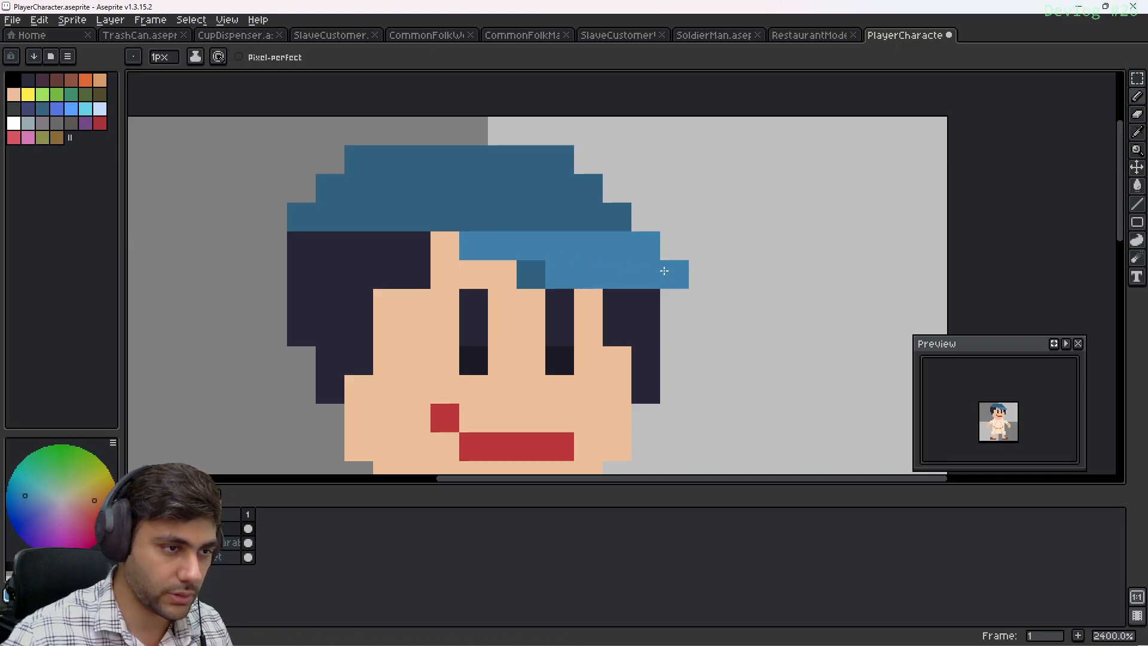
left_click(545, 277)
mouse_move(720, 315)
left_mouse_down()
mouse_move(623, 282)
mouse_move(602, 298)
mouse_move(731, 333)
left_mouse_up()
left_click(483, 217, "alt")
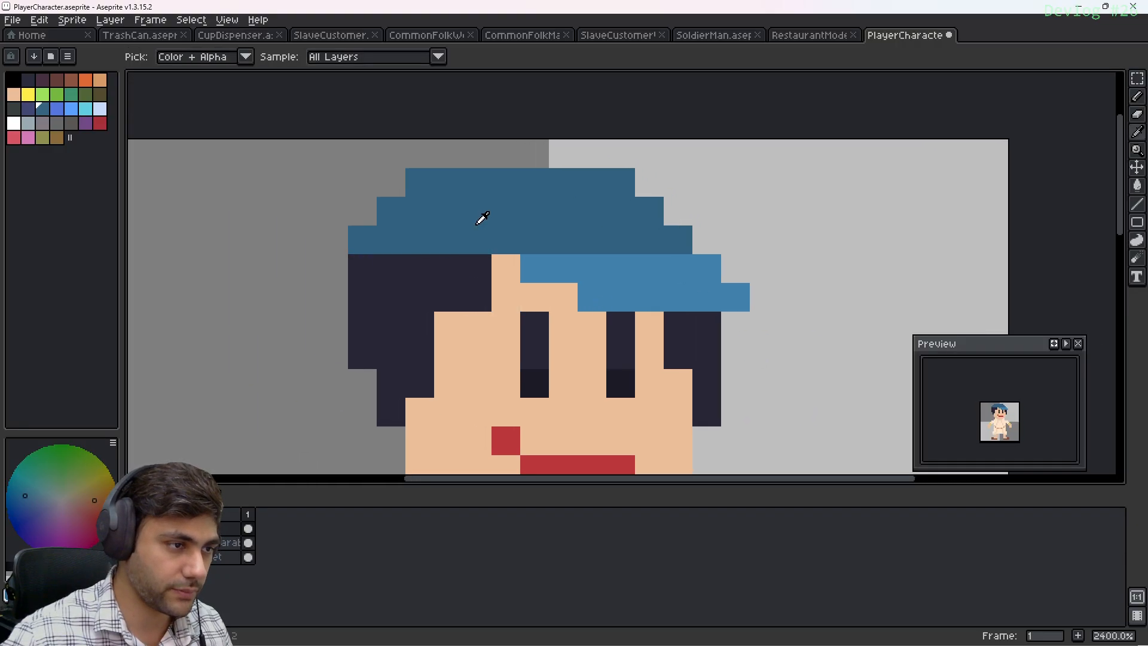
mouse_move(389, 269)
left_mouse_down()
mouse_move(364, 264)
mouse_move(474, 273)
left_mouse_up()
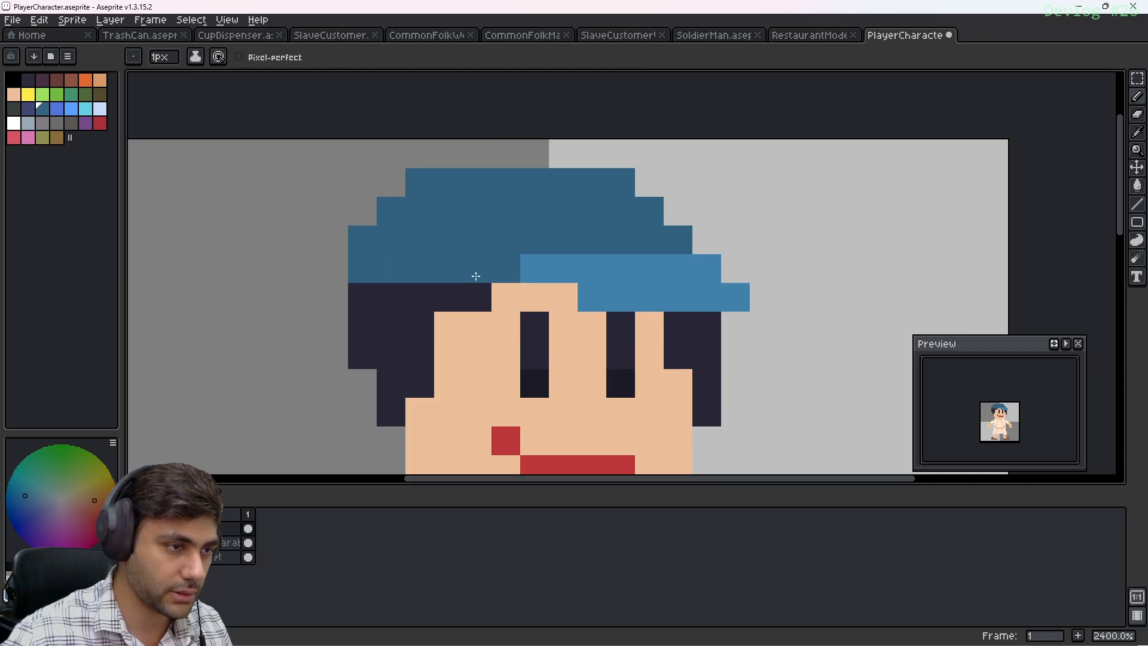
Recolour the character's red mouth, including the raised corner pixel, in a muted pink
middle_click_drag(420, 324, 443, 219)
middle_click_drag(630, 277, 538, 283)
middle_click_drag(500, 315, 508, 281)
scroll(520, 318, "down", 2)
scroll(505, 304, "up", 1)
scroll(477, 308, "up", 2)
left_click(457, 290, "alt")
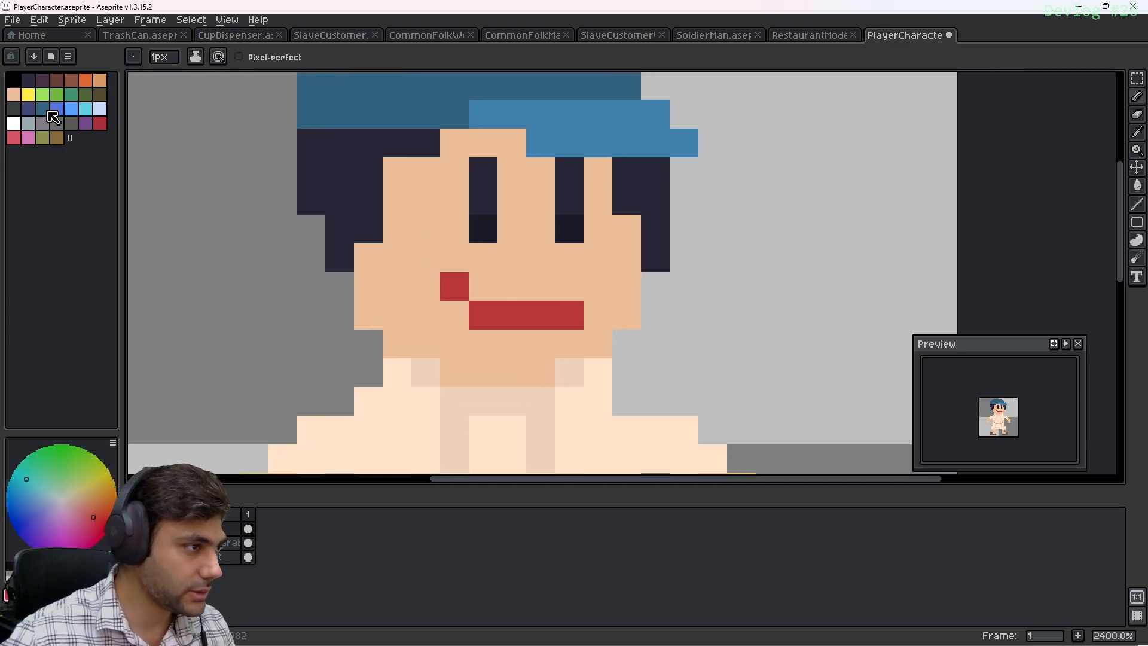
left_click(104, 126)
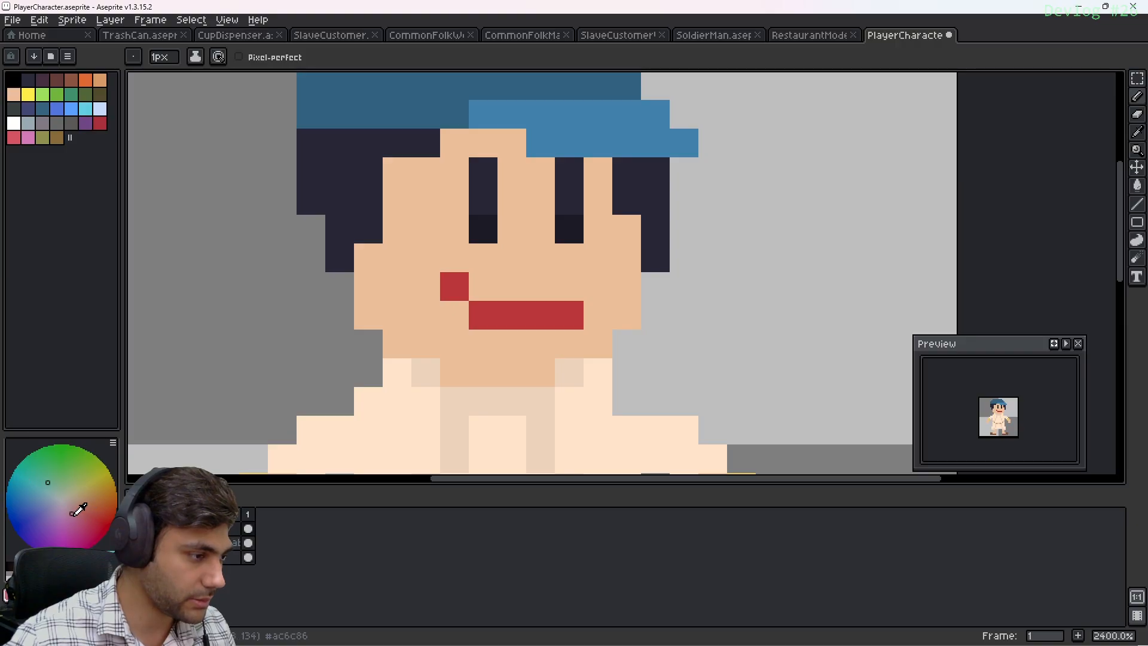
left_click(455, 287)
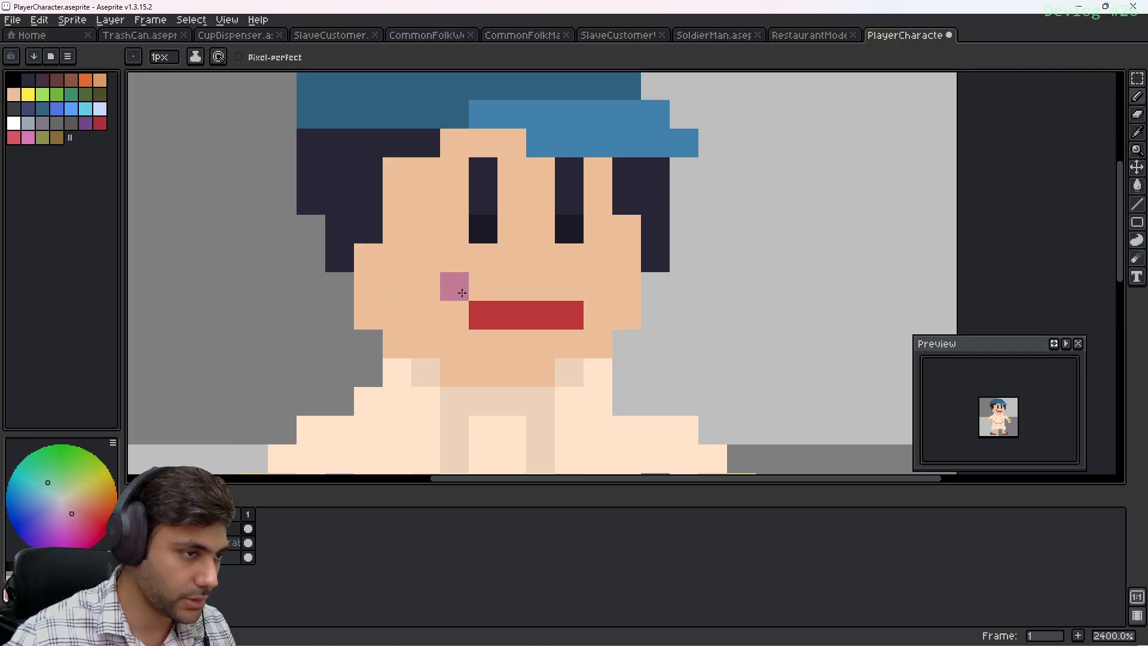
left_click_drag(461, 290, 563, 316)
Recolour the character's collar, shoulders and upper chest in medium blue over the cream tunic
middle_click_drag(465, 245, 505, 234)
scroll(400, 249, "down", 2)
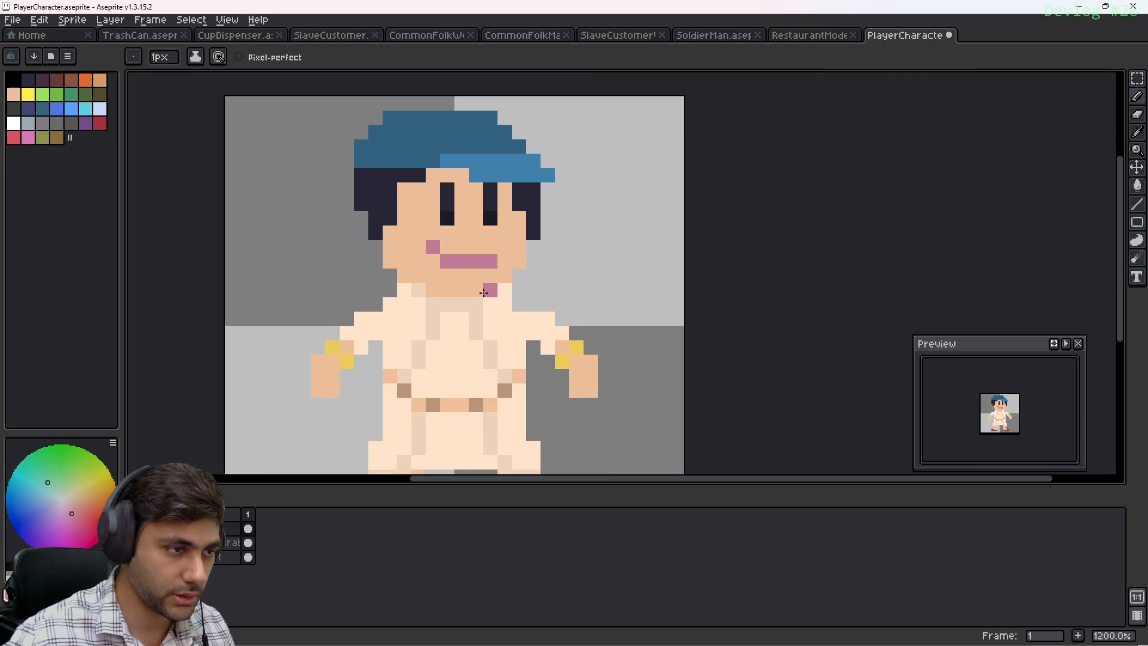
scroll(495, 293, "up", 1)
middle_click_drag(496, 298, 565, 232)
scroll(512, 246, "down", 1)
scroll(512, 264, "up", 1)
middle_click_drag(513, 264, 431, 343)
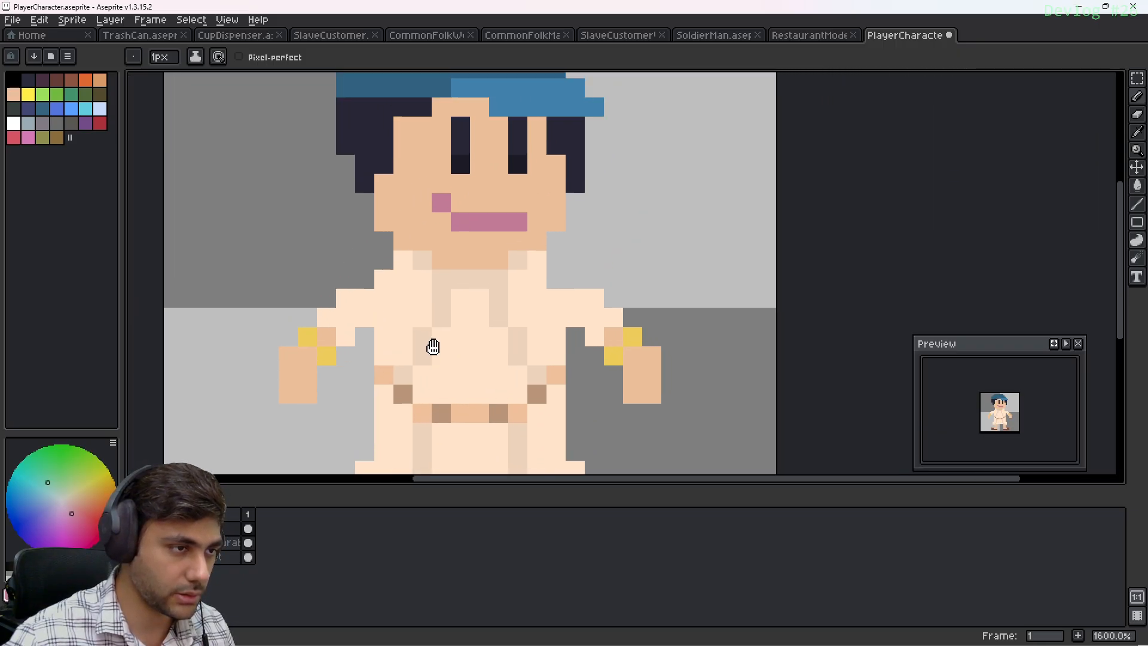
middle_click_drag(444, 391, 441, 366)
mouse_move(540, 264)
middle_mouse_down()
mouse_move(525, 348)
mouse_move(474, 339)
mouse_move(531, 252)
middle_mouse_up()
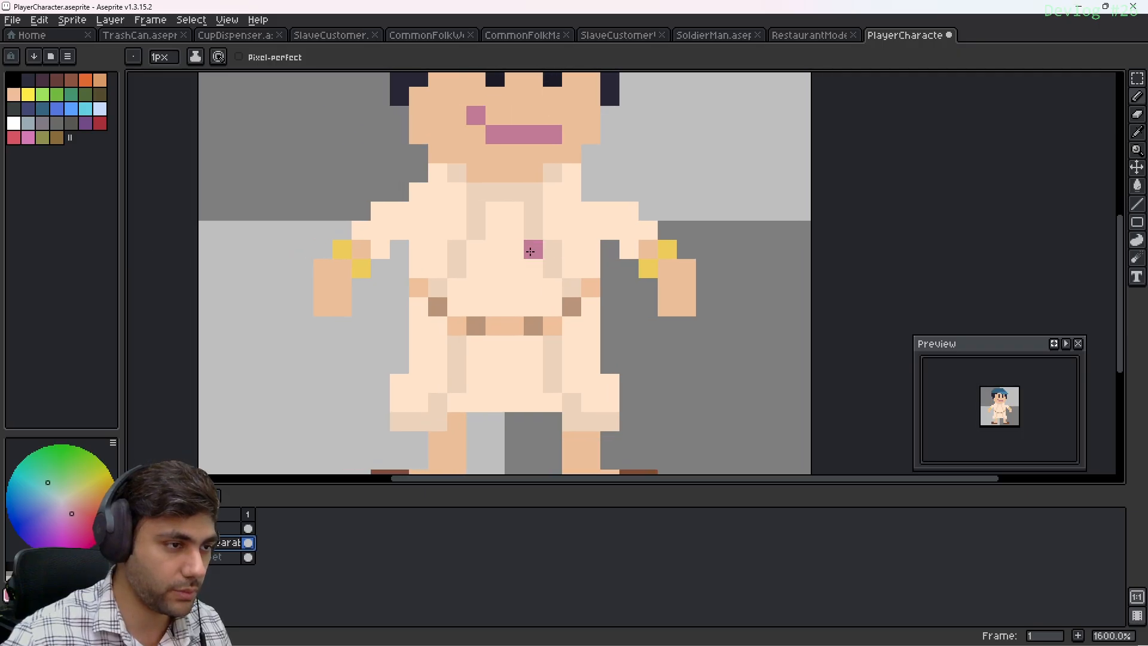
left_click(56, 109)
left_click_drag(439, 179, 563, 184)
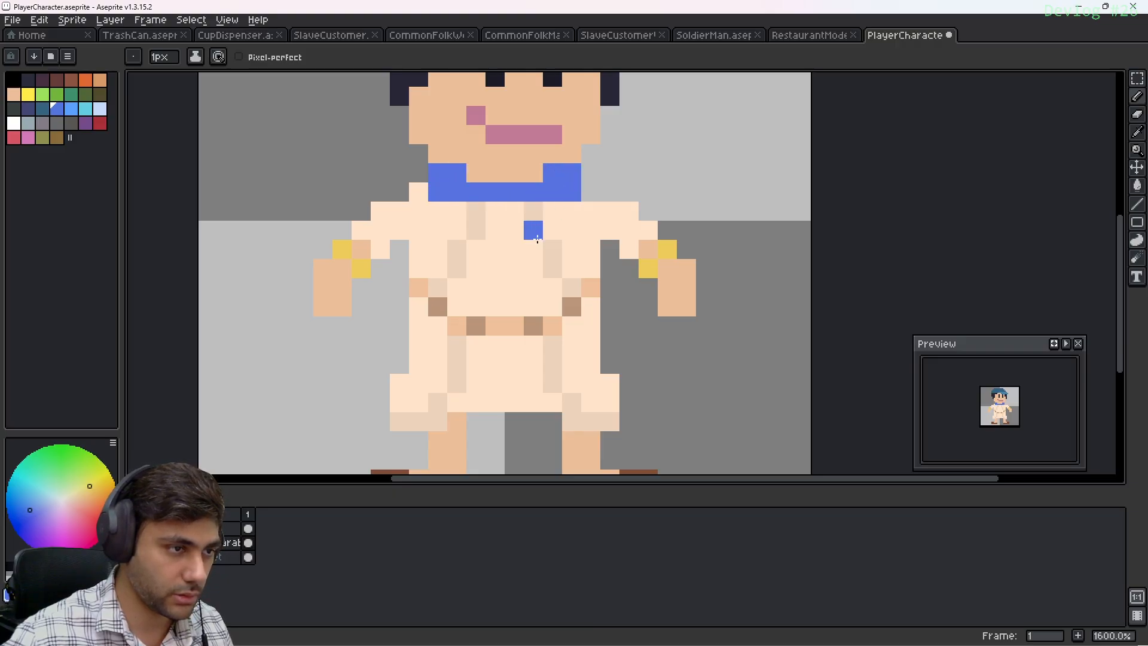
mouse_move(430, 199)
left_mouse_down()
mouse_move(404, 215)
mouse_move(621, 212)
mouse_move(558, 232)
left_mouse_up()
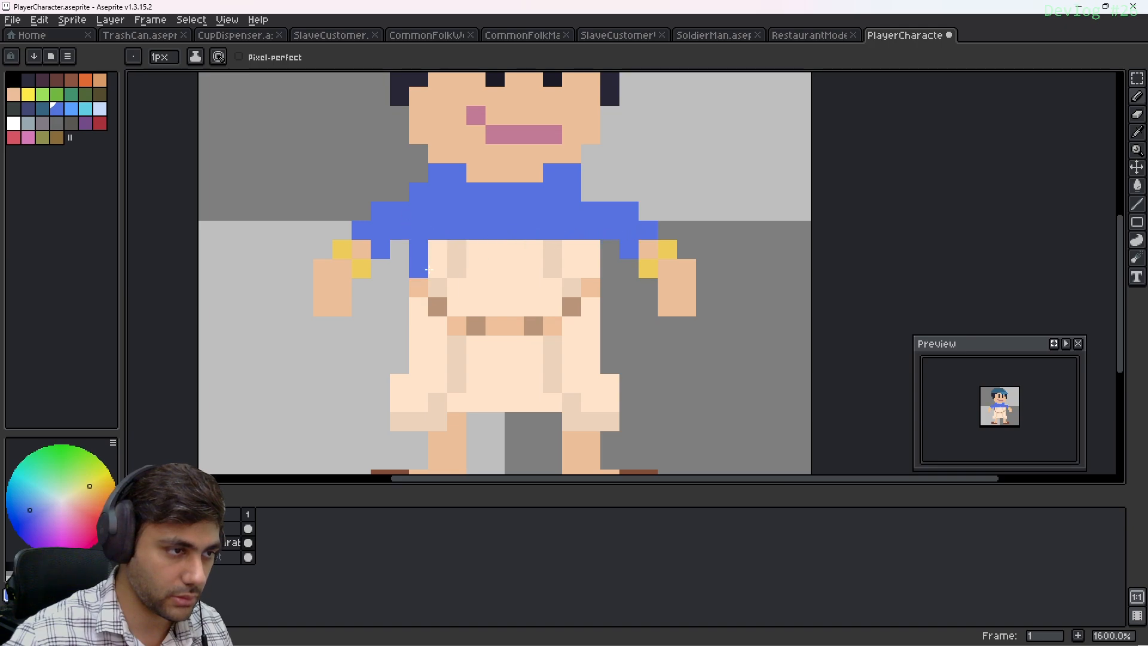
Extend the blue down the torso, covering the old belt and its shaded pixels to form a plain shirt
left_click_drag(428, 270, 572, 252)
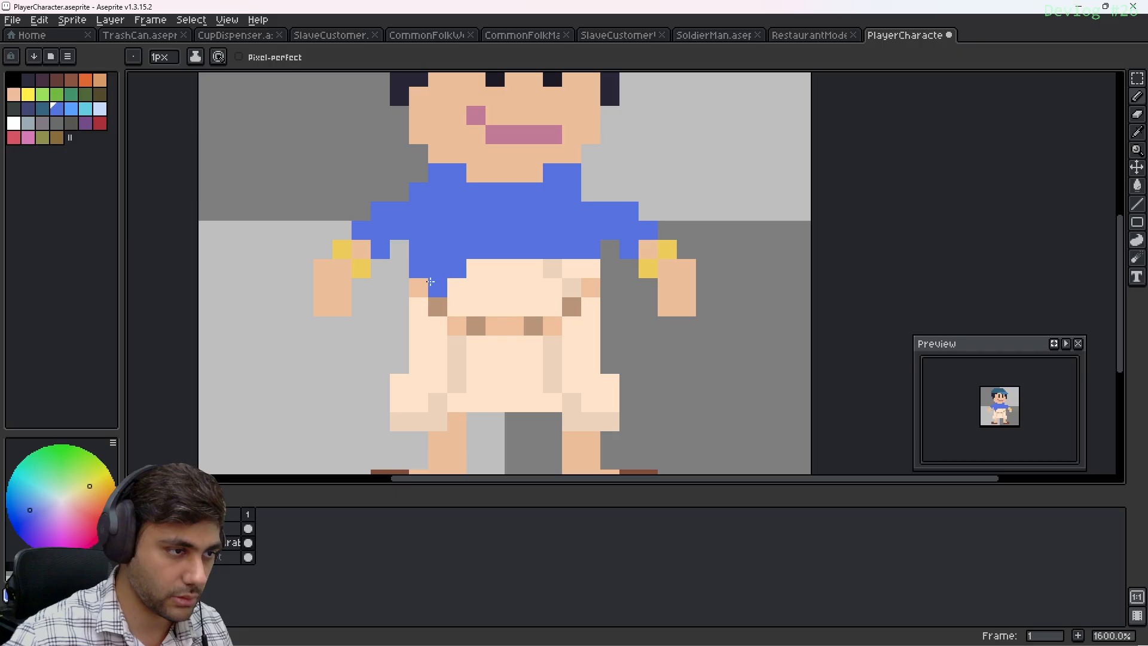
mouse_move(467, 288)
left_mouse_down()
mouse_move(584, 280)
mouse_move(474, 266)
left_mouse_up()
middle_click_drag(488, 281, 506, 211)
mouse_move(445, 241)
left_mouse_down()
mouse_move(591, 241)
mouse_move(457, 257)
left_mouse_up()
middle_click_drag(554, 282, 543, 245)
middle_click_drag(448, 234, 465, 238)
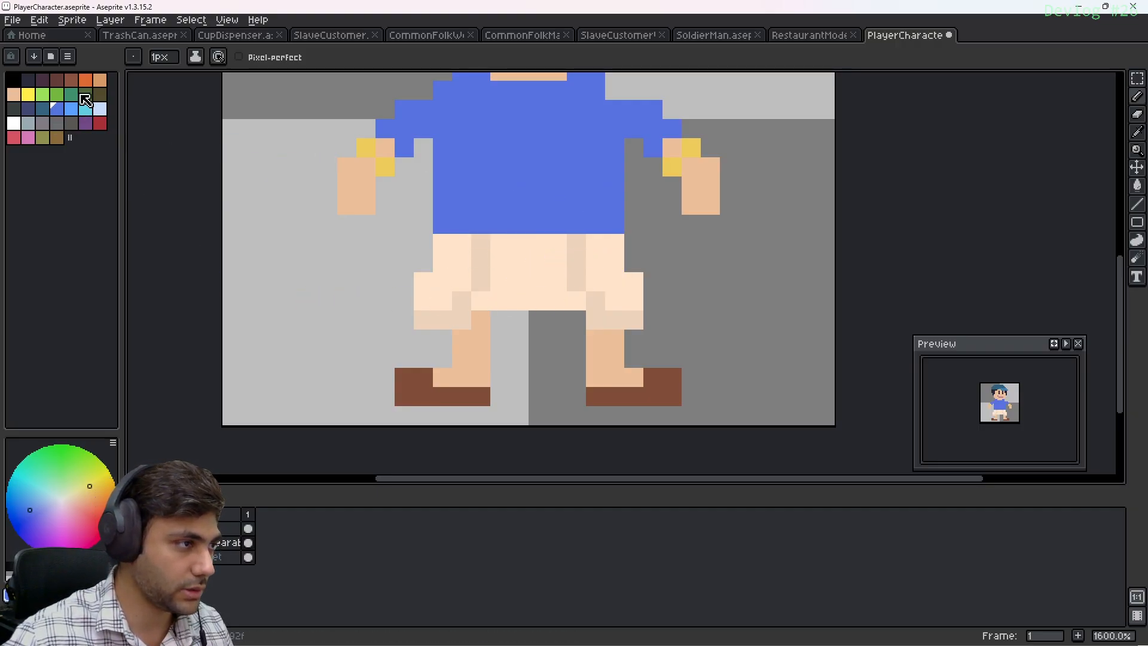
Recolour the lower tunic in tan as shorts and erase the row of shaded pixels hanging below their hem
left_click(103, 84)
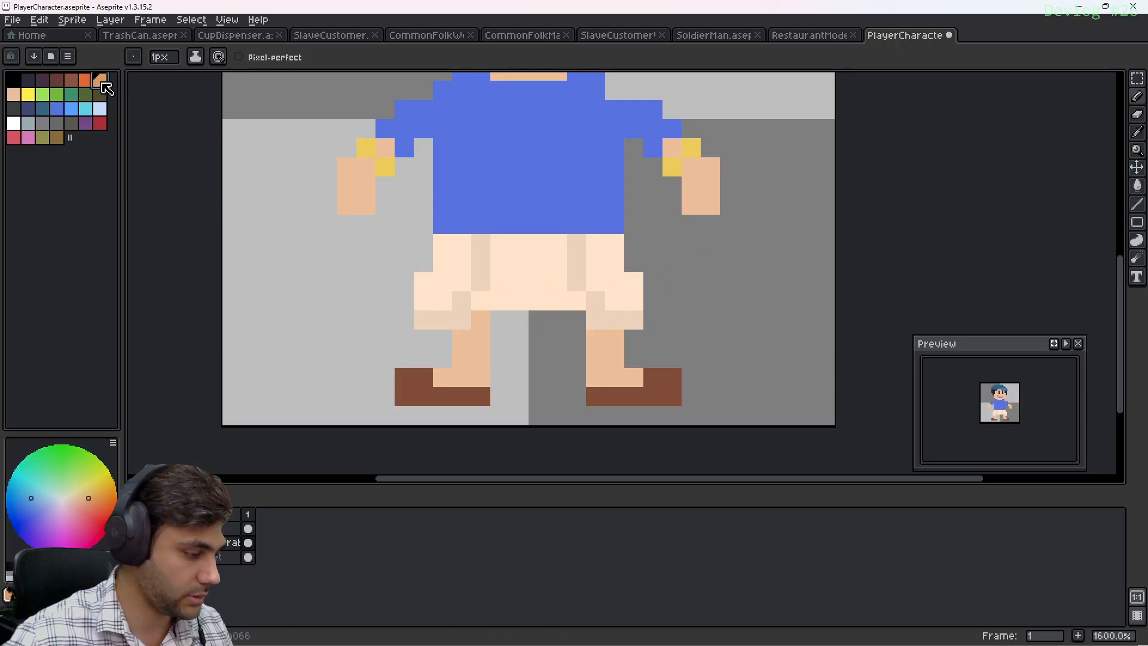
mouse_move(443, 243)
left_mouse_down()
mouse_move(616, 254)
mouse_move(464, 261)
mouse_move(634, 282)
mouse_move(547, 301)
mouse_move(423, 296)
left_mouse_up()
left_click(475, 325, "alt")
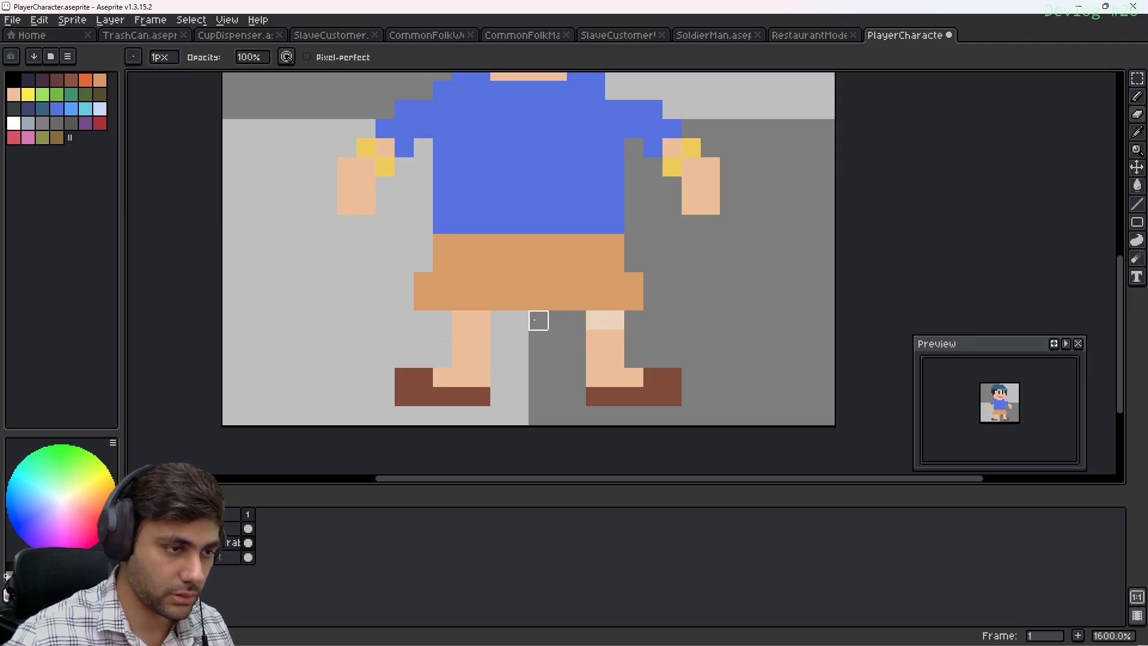
key("ctrl+z")
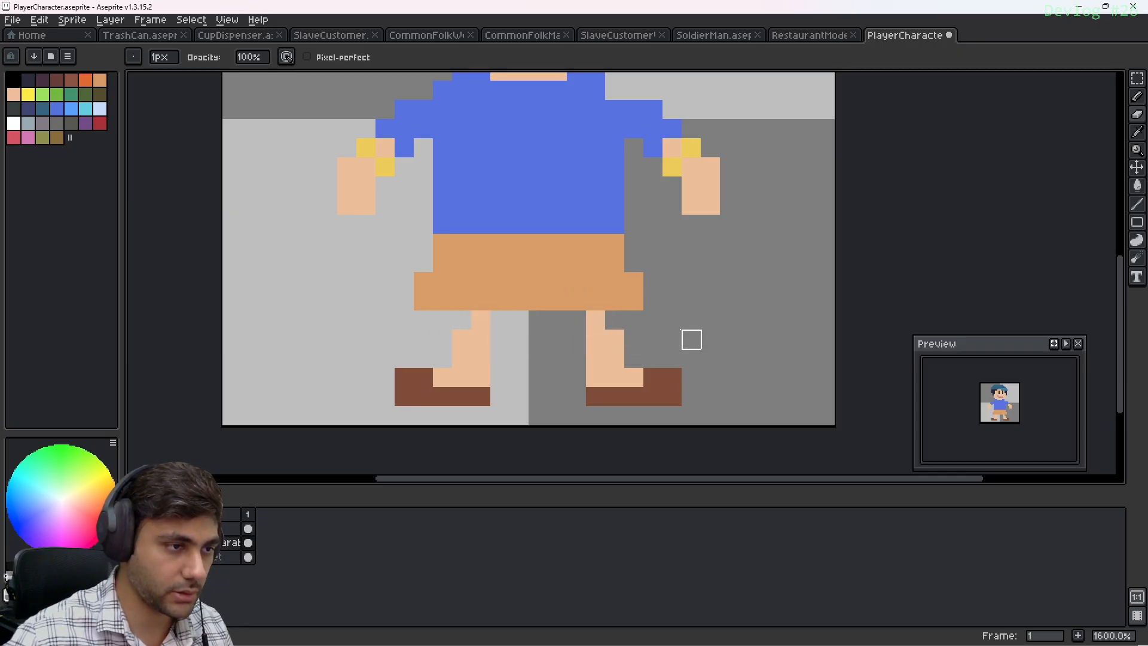
middle_click_drag(618, 288, 594, 285)
scroll(586, 280, "up", 1)
scroll(594, 285, "down", 2)
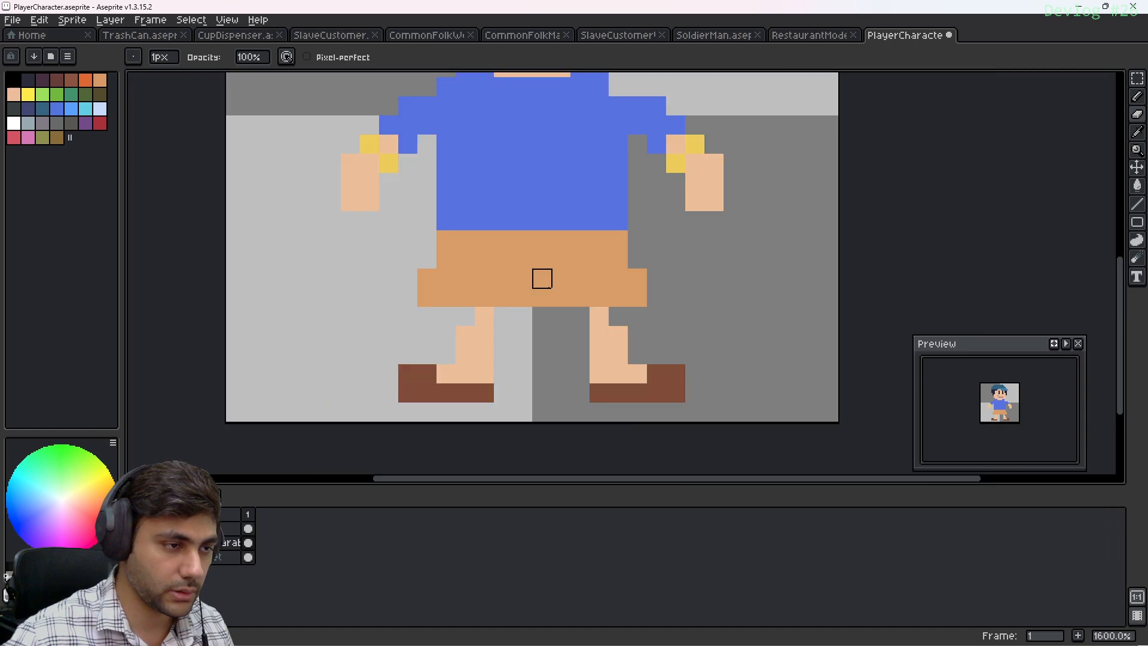
Using the sandals' brown, draw a one-pixel-high waistband and a two-pixel-wide centre stripe on the tan shorts
key("i")
left_click(643, 352, "alt")
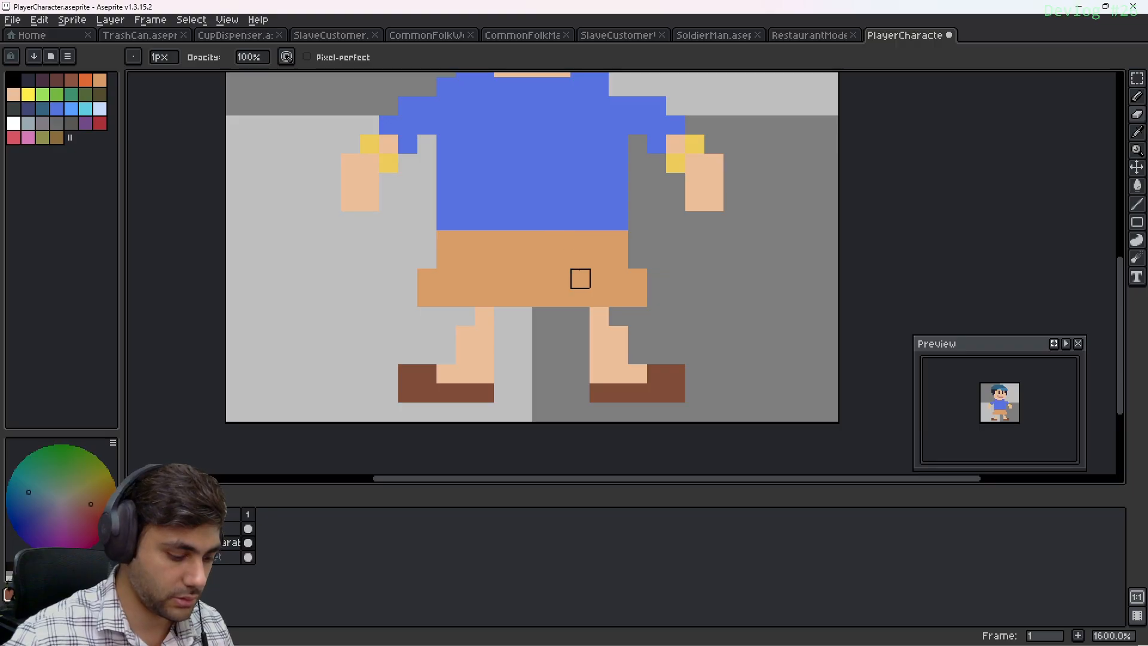
left_click(542, 240)
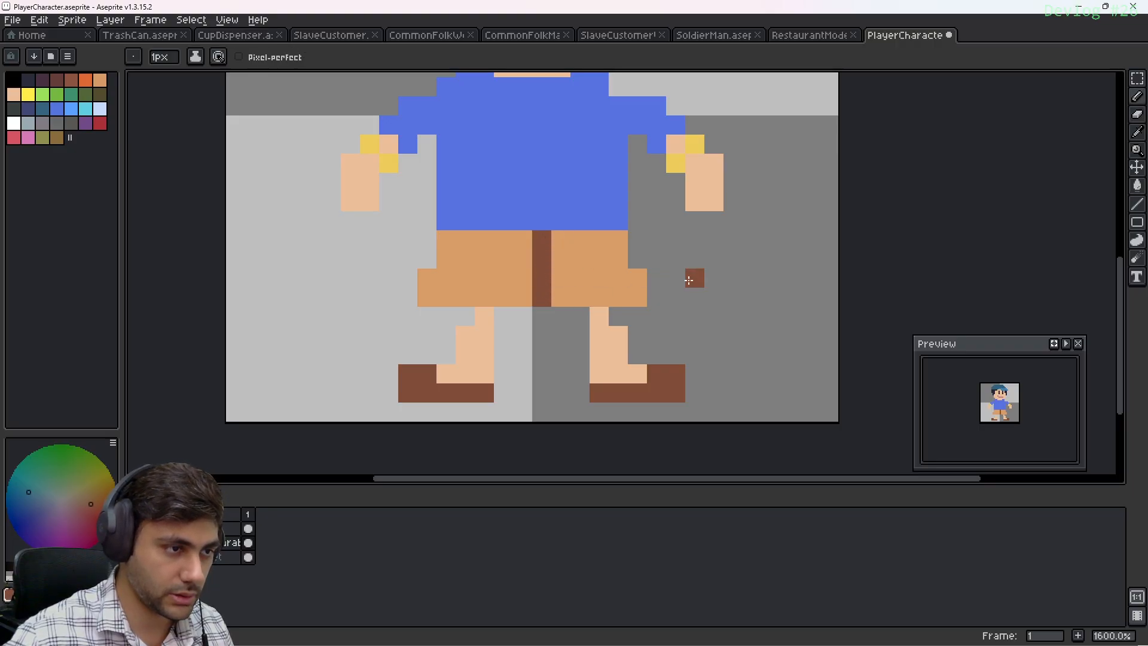
mouse_move(689, 280)
middle_mouse_down()
mouse_move(688, 358)
mouse_move(723, 374)
mouse_move(681, 342)
middle_mouse_up()
left_click_drag(470, 342, 643, 342)
scroll(662, 313, "down", 3)
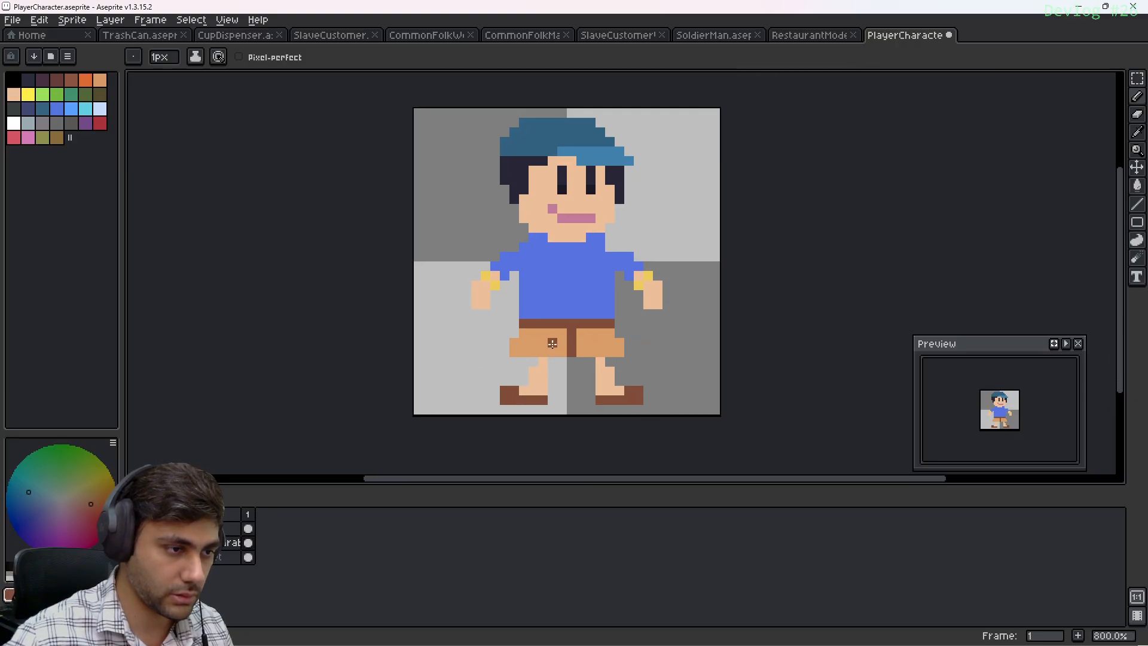
middle_click_drag(671, 362, 696, 349)
scroll(601, 313, "up", 1)
middle_click_drag(601, 312, 616, 392)
Paint over the yellow bracelets on both wrists with the hands' skin colour
left_click(661, 319, "alt")
middle_click_drag(672, 359, 613, 344)
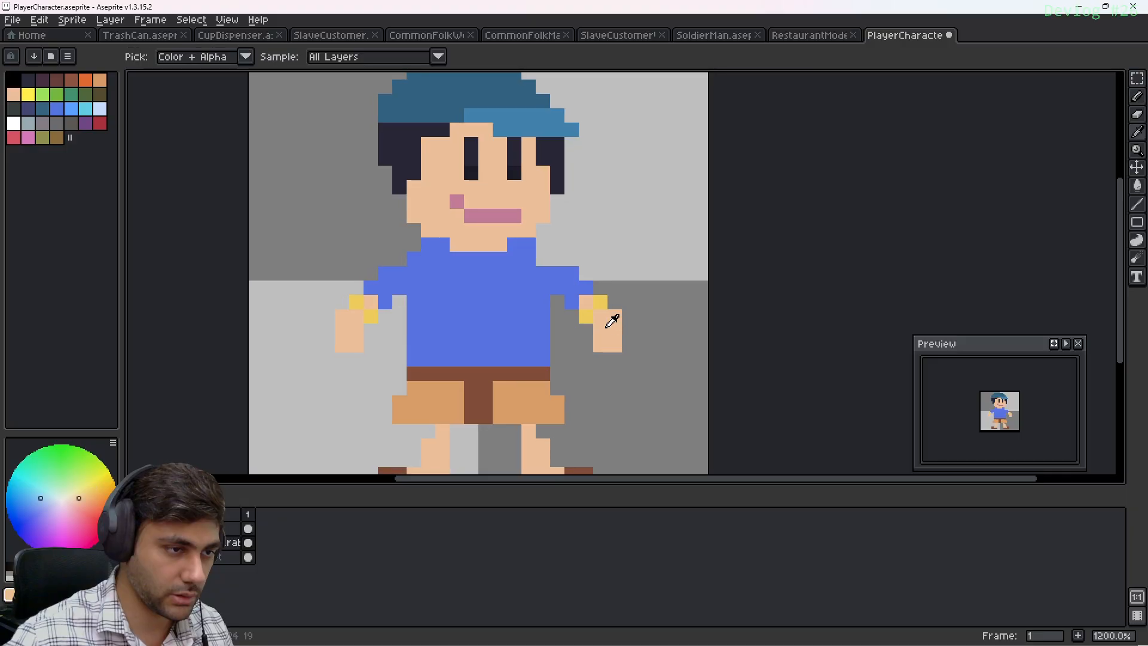
left_click(607, 325, "alt")
middle_click_drag(495, 325, 503, 285)
scroll(576, 307, "up", 1)
middle_click_drag(576, 306, 565, 344)
left_click(609, 282)
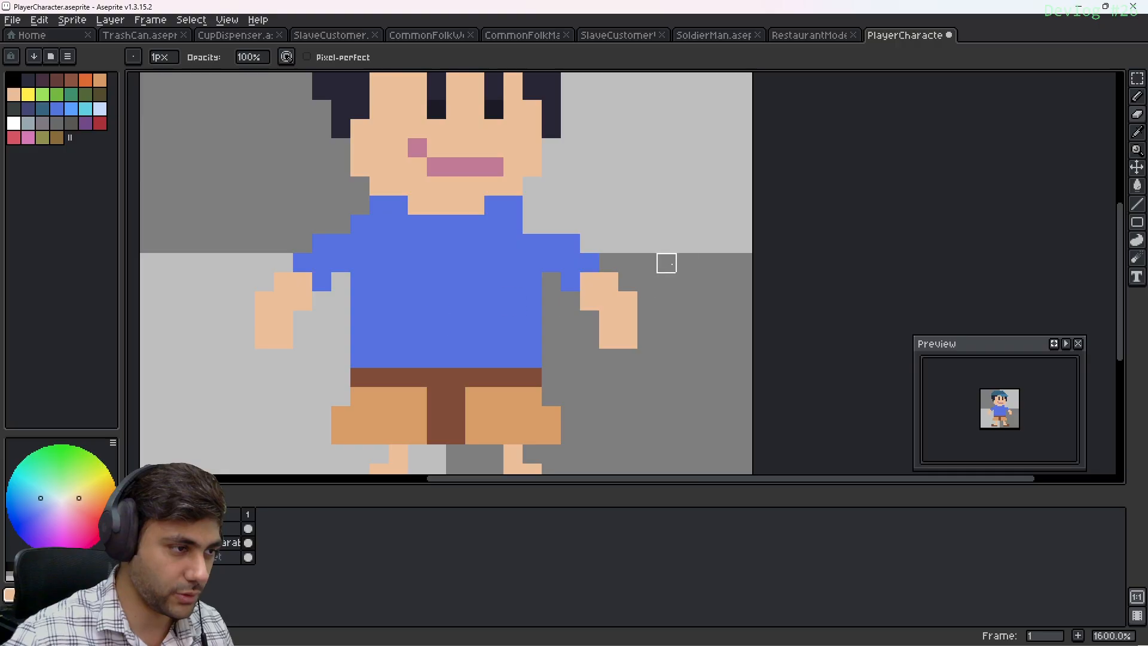
scroll(634, 266, "down", 2)
middle_click_drag(581, 271, 523, 207)
scroll(564, 245, "up", 1)
middle_click_drag(564, 245, 559, 252)
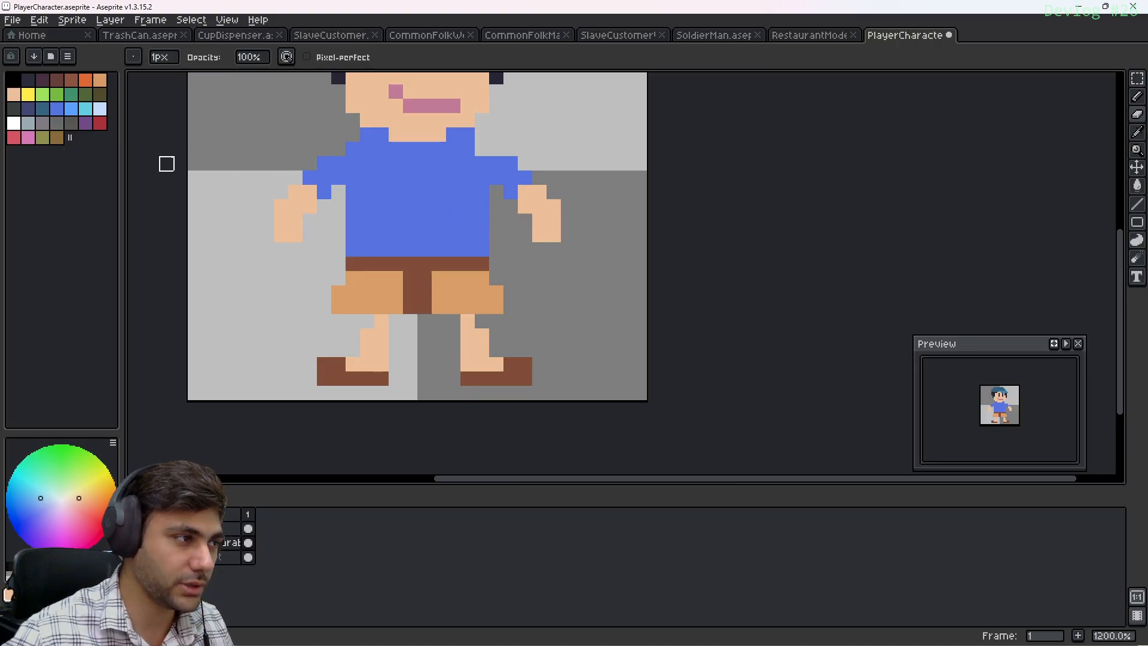
Draw a wristwatch from two diagonal very dark pixels on the wrist on the cap-brim side
left_click(28, 80)
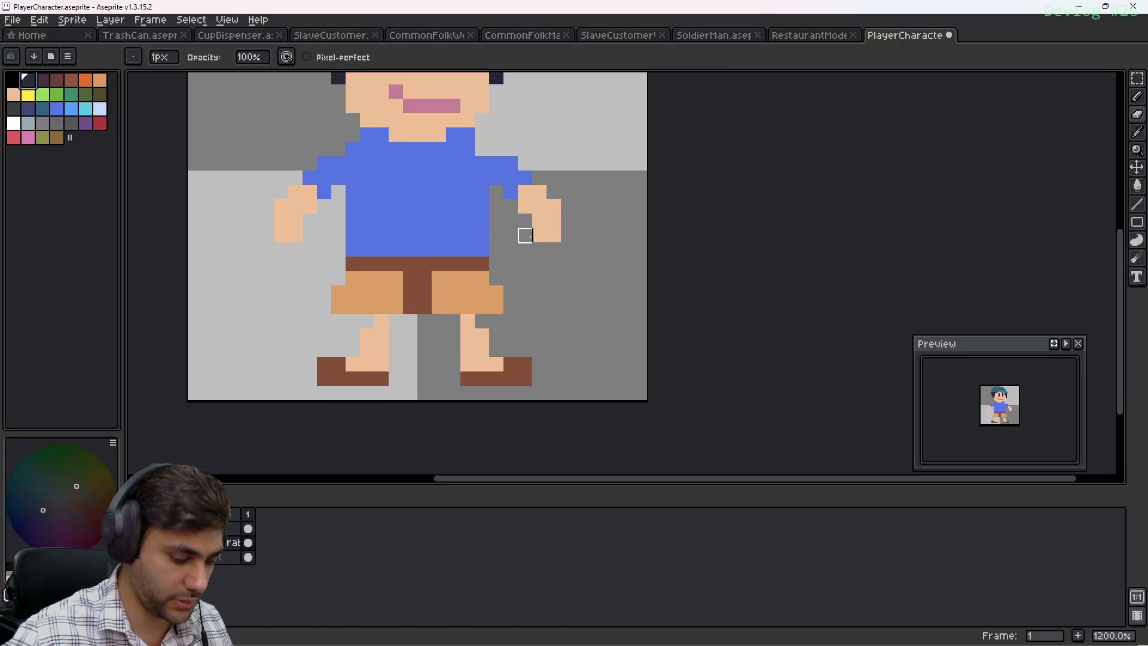
left_click(540, 221)
scroll(553, 219, "up", 1)
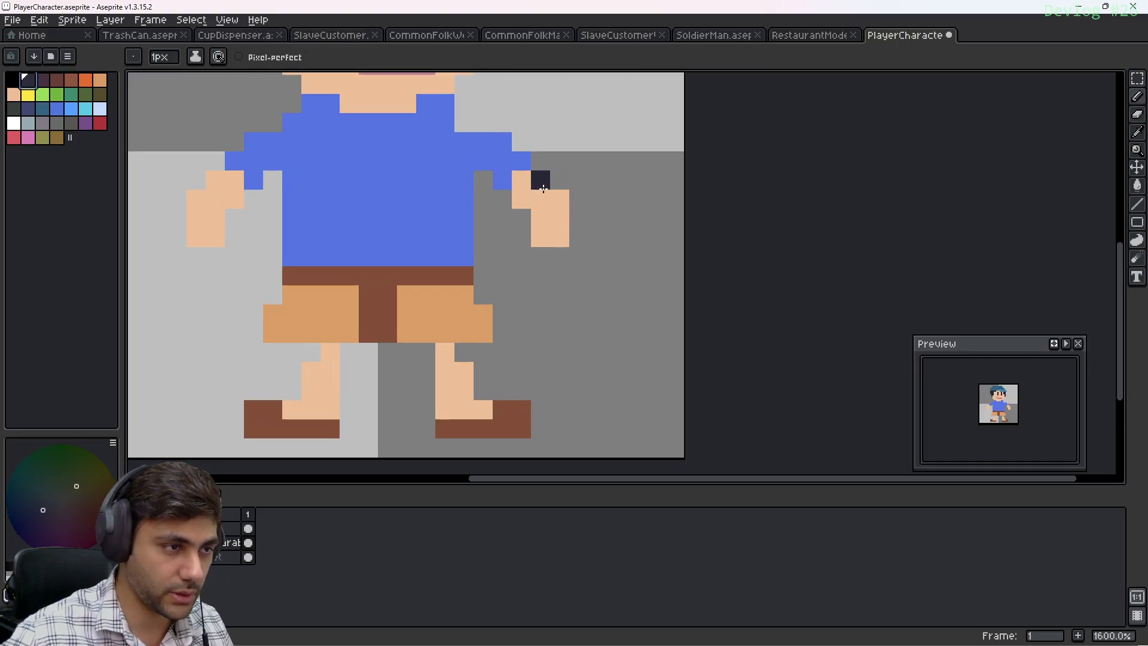
scroll(489, 259, "up", 1)
mouse_move(489, 259)
middle_mouse_down()
mouse_move(610, 322)
mouse_move(555, 320)
mouse_move(512, 369)
mouse_move(510, 323)
middle_mouse_up()
scroll(589, 323, "down", 2)
middle_click_drag(593, 303, 551, 312)
mouse_move(534, 308)
middle_mouse_down()
mouse_move(513, 323)
mouse_move(510, 307)
mouse_move(592, 340)
mouse_move(505, 321)
mouse_move(527, 307)
mouse_move(616, 369)
middle_mouse_up()
scroll(505, 320, "down", 1)
scroll(507, 306, "up", 2)
middle_click_drag(573, 334, 569, 397)
scroll(525, 320, "down", 1)
mouse_move(525, 321)
middle_mouse_down()
mouse_move(512, 218)
mouse_move(474, 225)
mouse_move(500, 232)
mouse_move(509, 161)
middle_mouse_up()
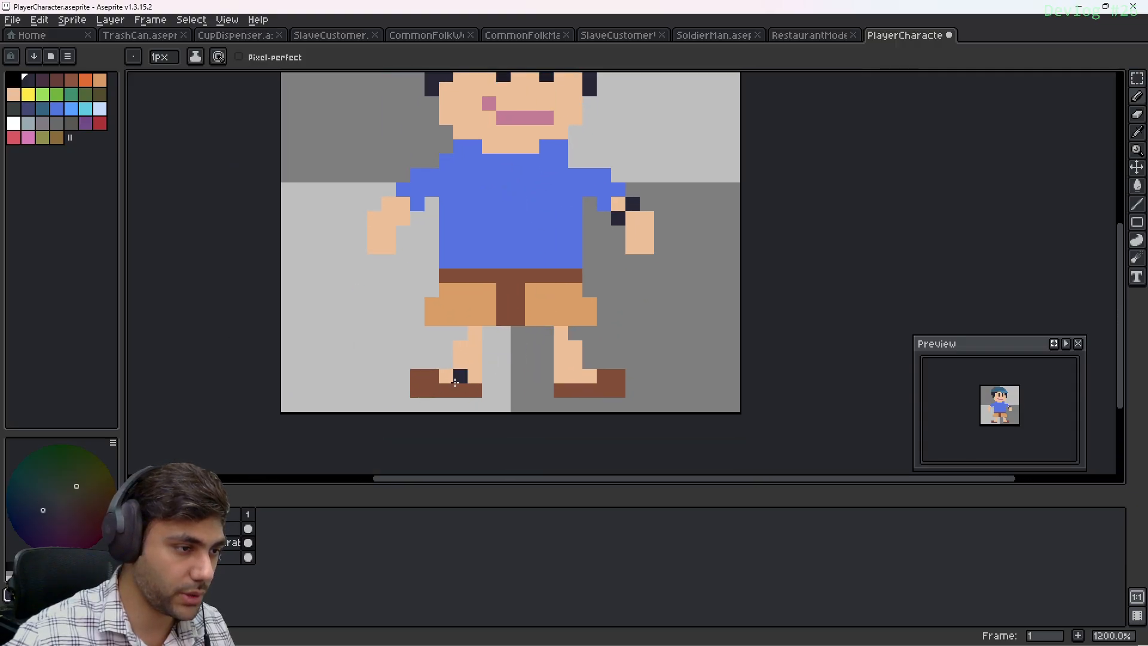
Turn both brown sandals into solid dark shoes five pixels wide and two pixels high
mouse_move(455, 382)
middle_mouse_down()
mouse_move(460, 317)
mouse_move(490, 292)
mouse_move(484, 308)
middle_mouse_up()
scroll(473, 289, "up", 3)
scroll(474, 280, "up", 1)
scroll(475, 280, "down", 1)
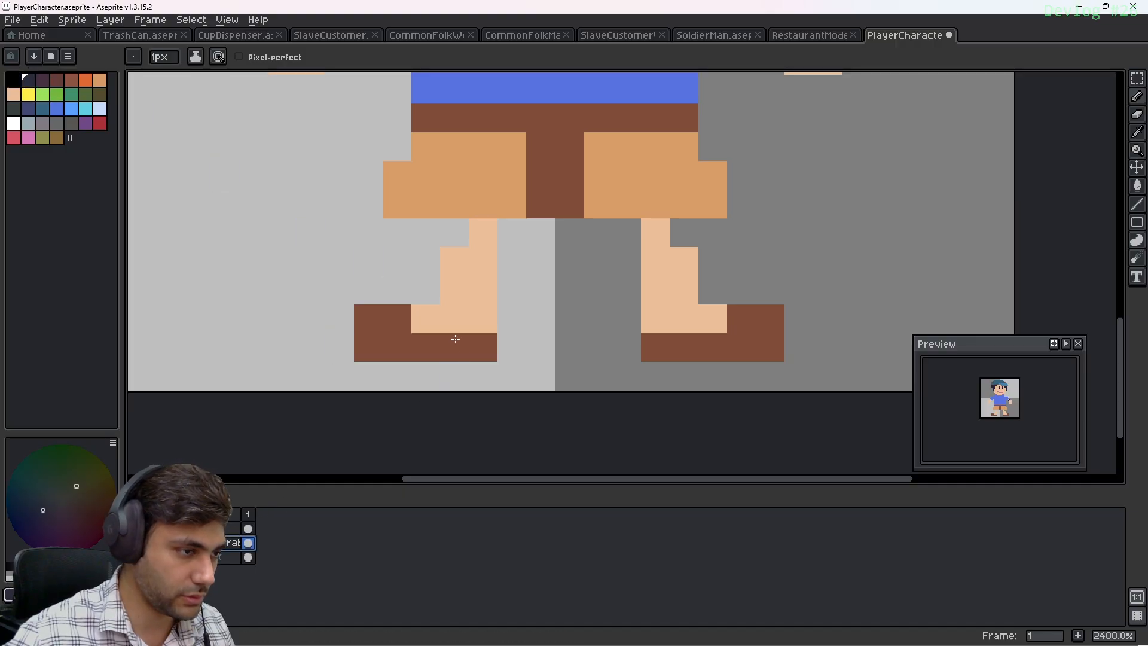
mouse_move(479, 318)
left_mouse_down()
mouse_move(422, 318)
mouse_move(364, 342)
mouse_move(486, 346)
left_mouse_up()
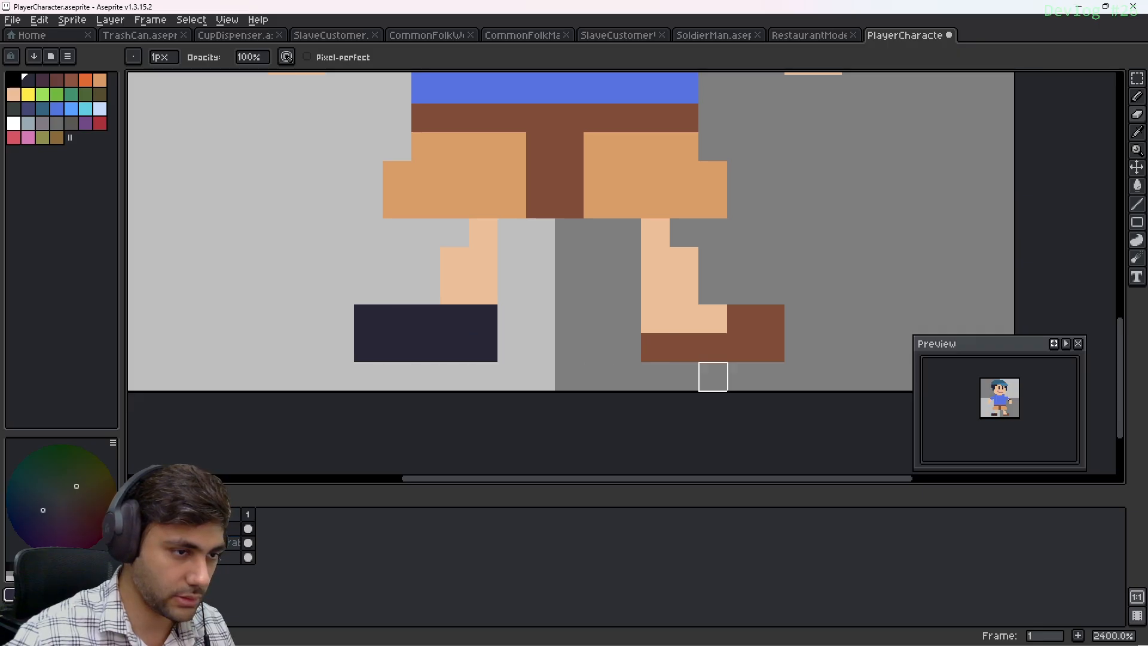
left_click_drag(655, 347, 771, 347)
left_click(742, 317)
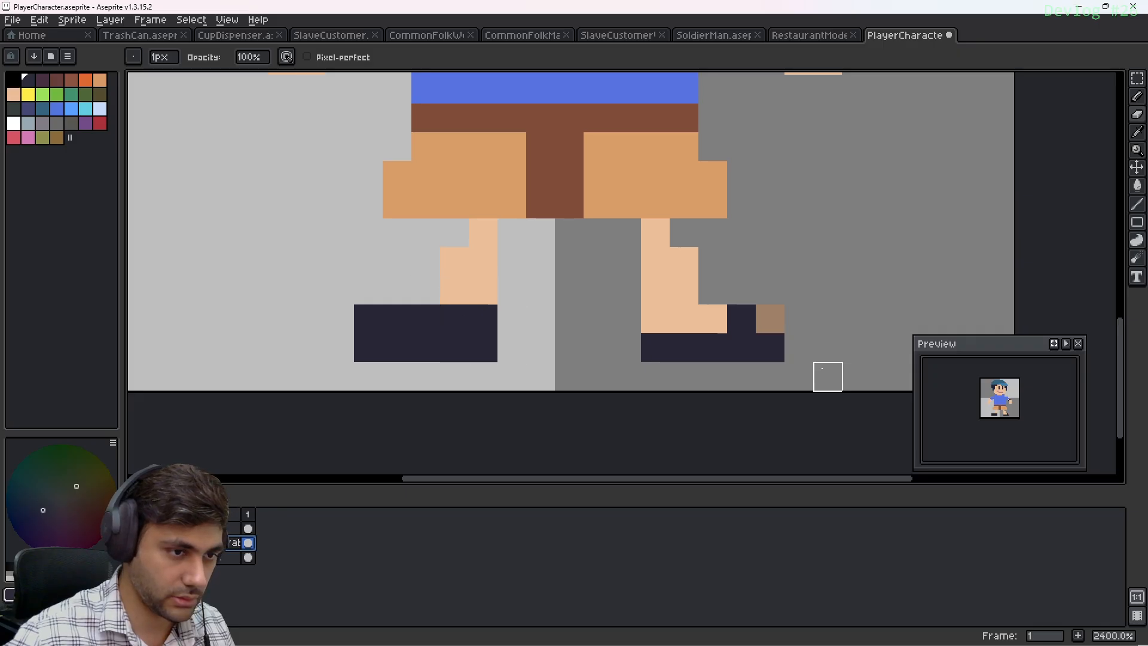
left_click_drag(771, 348, 719, 327)
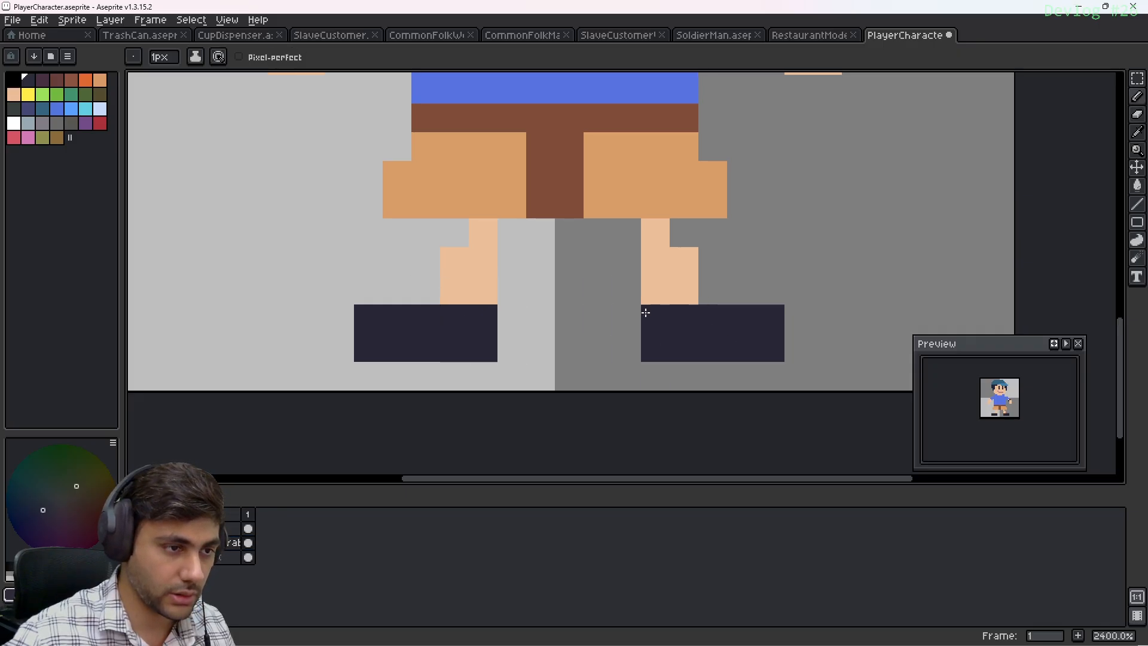
Try a light blue strip along the upper row of both shoes, and undo the latest strokes
left_click(100, 108)
left_click(442, 327)
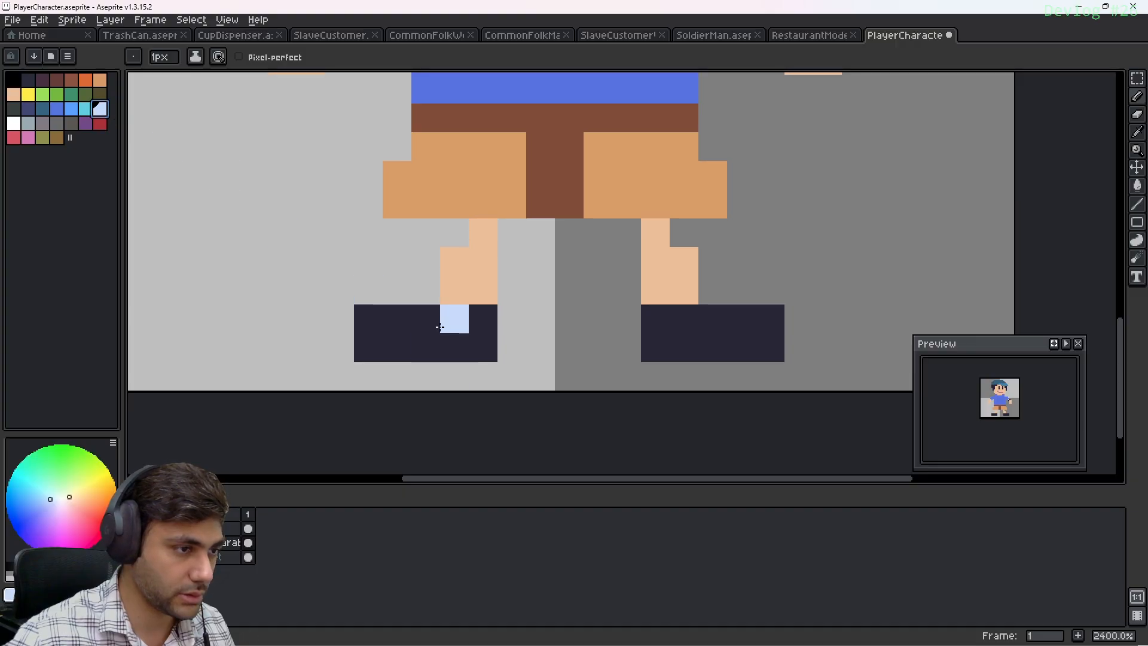
left_click(420, 317)
mouse_move(722, 319)
left_mouse_down()
mouse_move(684, 317)
mouse_move(759, 318)
left_mouse_up()
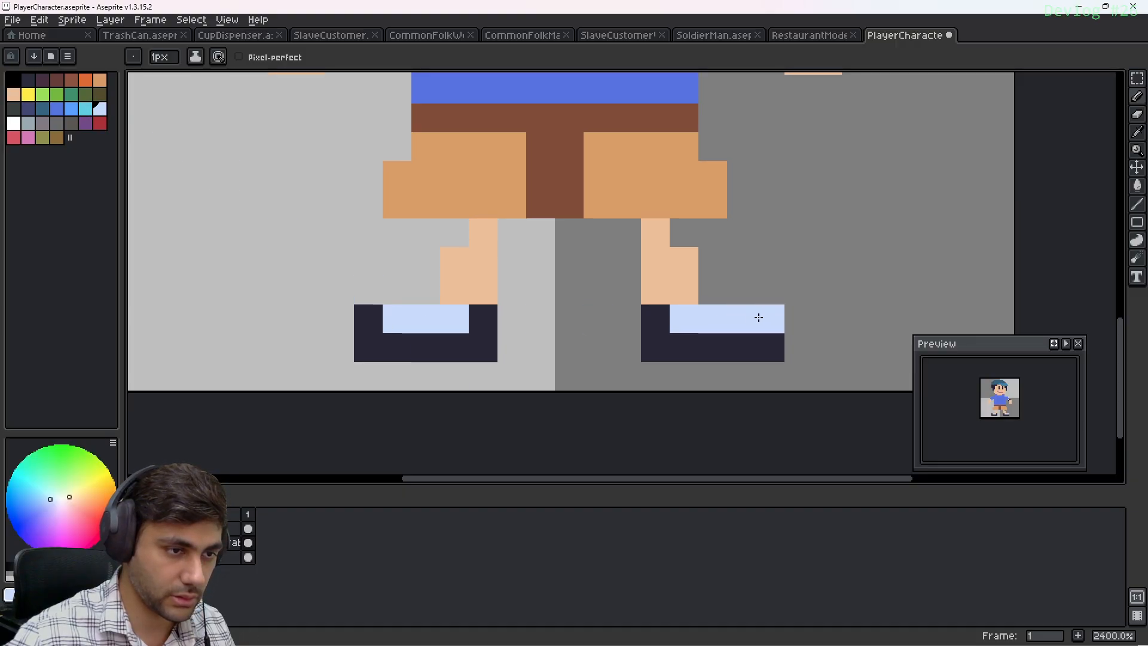
key("ctrl+z")
key("ctrl+z")
key("ctrl+z")
Reduce the light blue on the shoes to a two-pixel patch in the upper row of each one
left_click(375, 313, "alt")
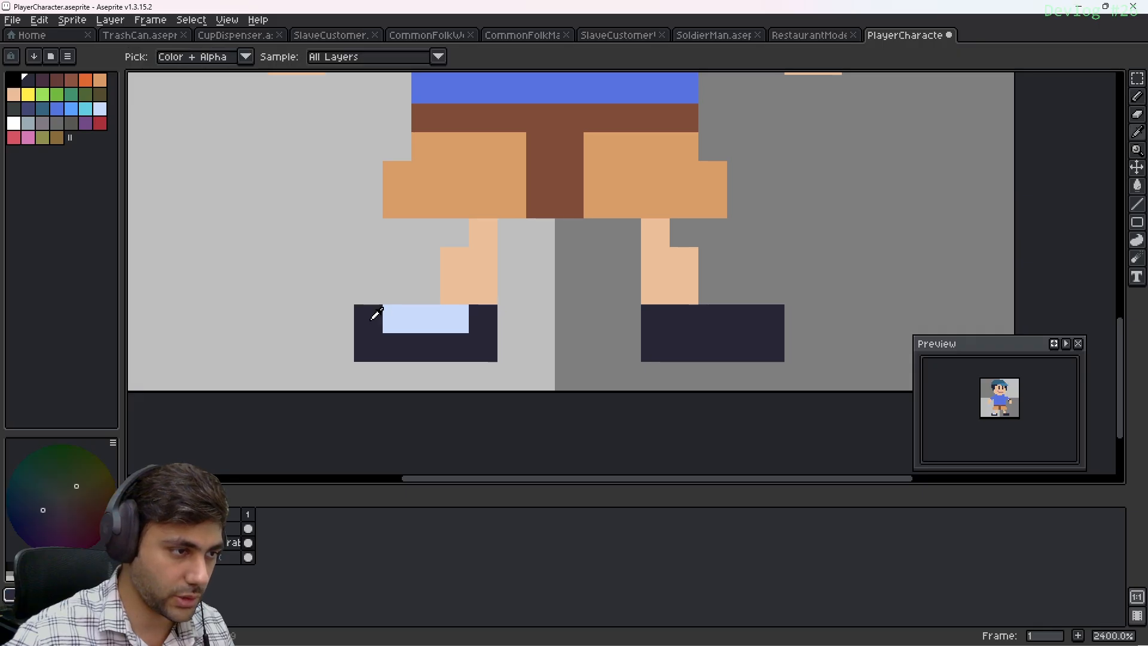
left_click(610, 339)
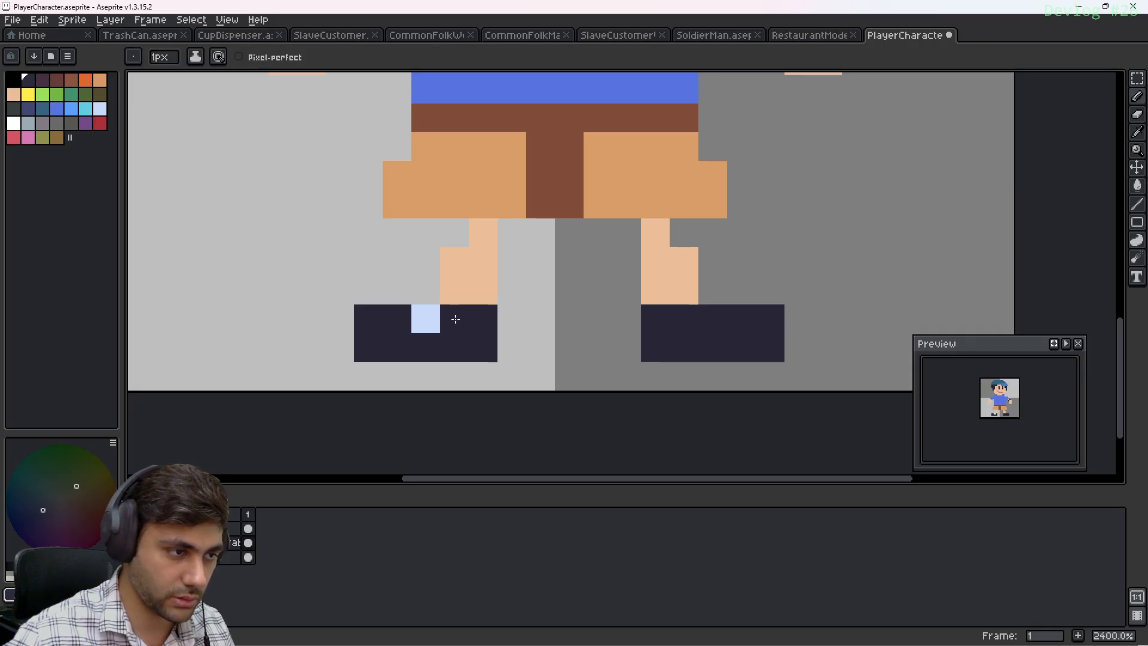
left_click(455, 320, "alt")
scroll(778, 260, "down", 3)
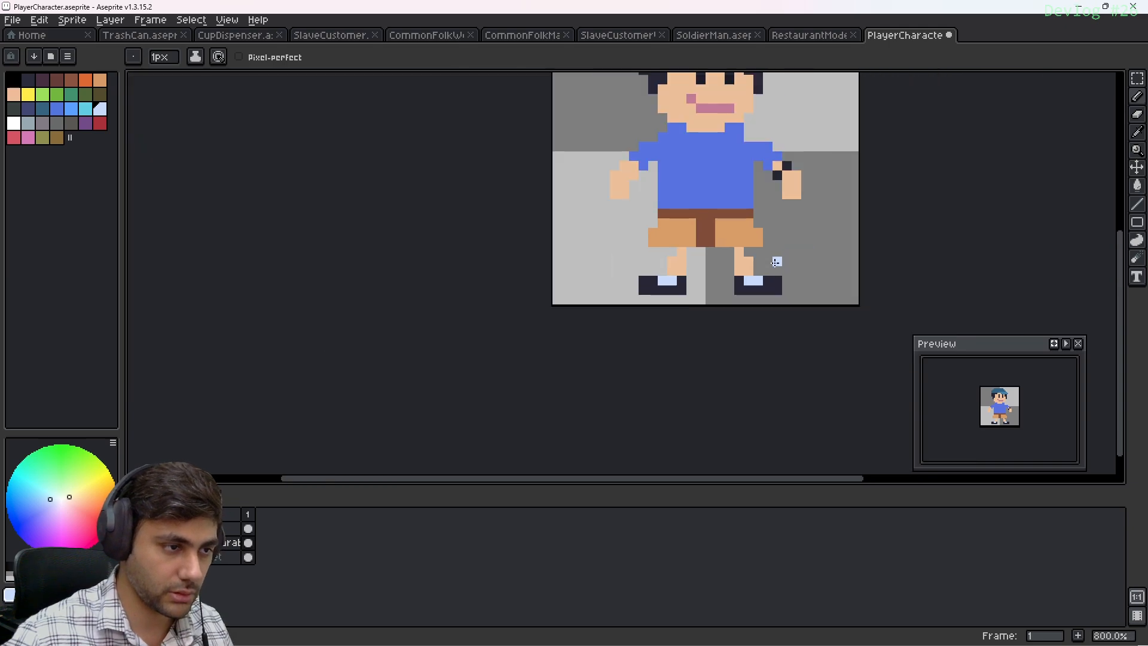
middle_click_drag(728, 279, 587, 374)
middle_click_drag(605, 295, 547, 264)
scroll(549, 329, "up", 1)
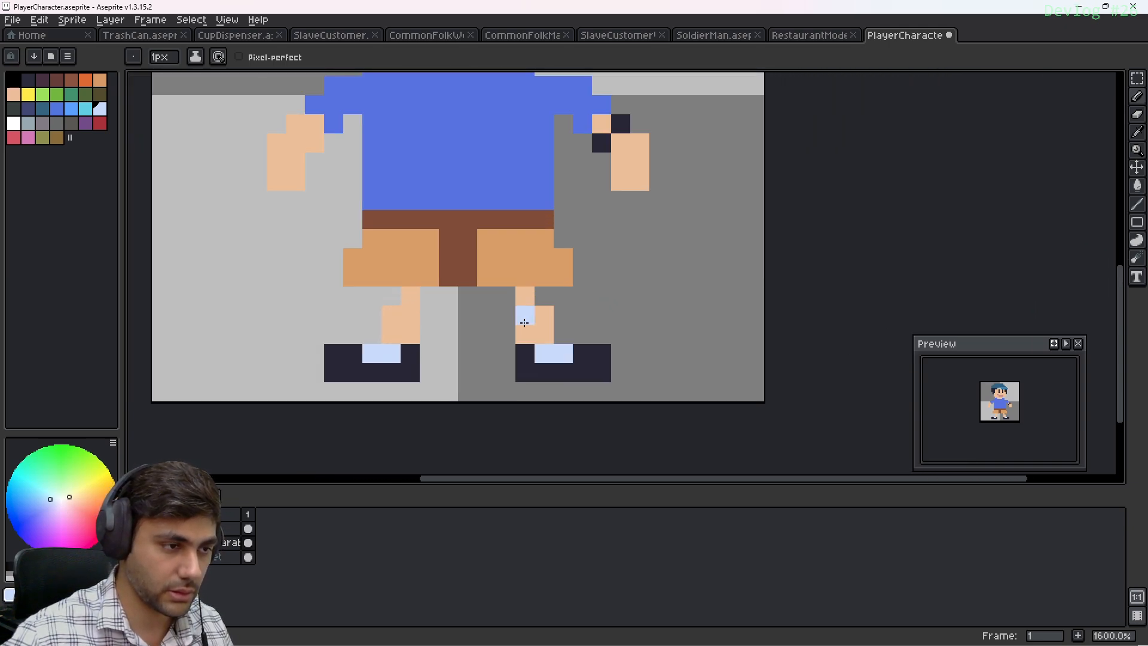
Try filling the gaps at the tops of the legs with skin colour, and undo the strokes
middle_click_drag(619, 275, 691, 380)
scroll(691, 380, "down", 2)
mouse_move(630, 352)
middle_mouse_down()
mouse_move(534, 299)
mouse_move(536, 276)
mouse_move(515, 316)
mouse_move(582, 274)
mouse_move(562, 269)
middle_mouse_up()
scroll(535, 276, "up", 1)
key("alt")
scroll(553, 286, "up", 1)
scroll(589, 318, "up", 4)
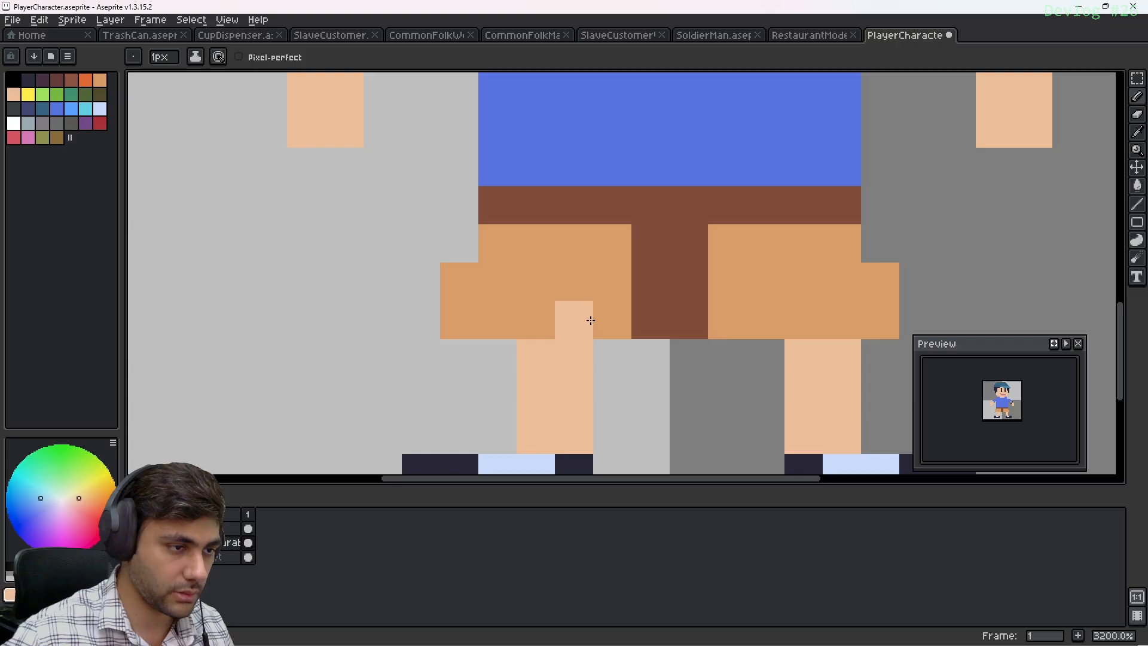
key("ctrl+z")
scroll(615, 312, "down", 4)
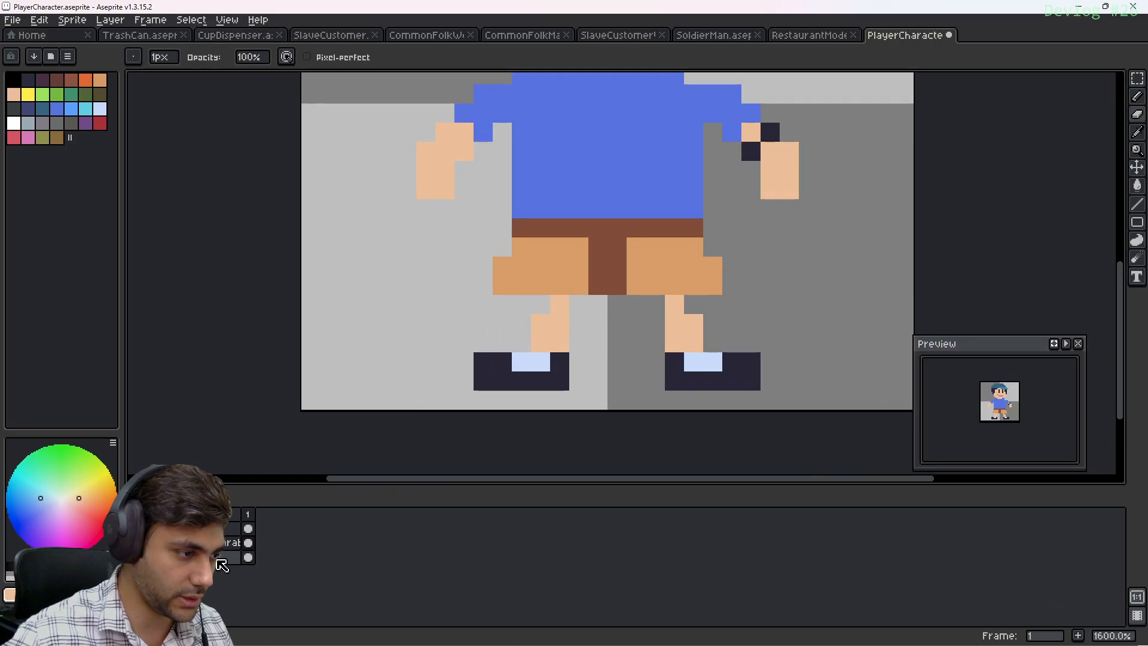
Widen the tops of both legs to two pixels with skin colour, leaving the tan shorts intact
left_click(549, 329, "alt")
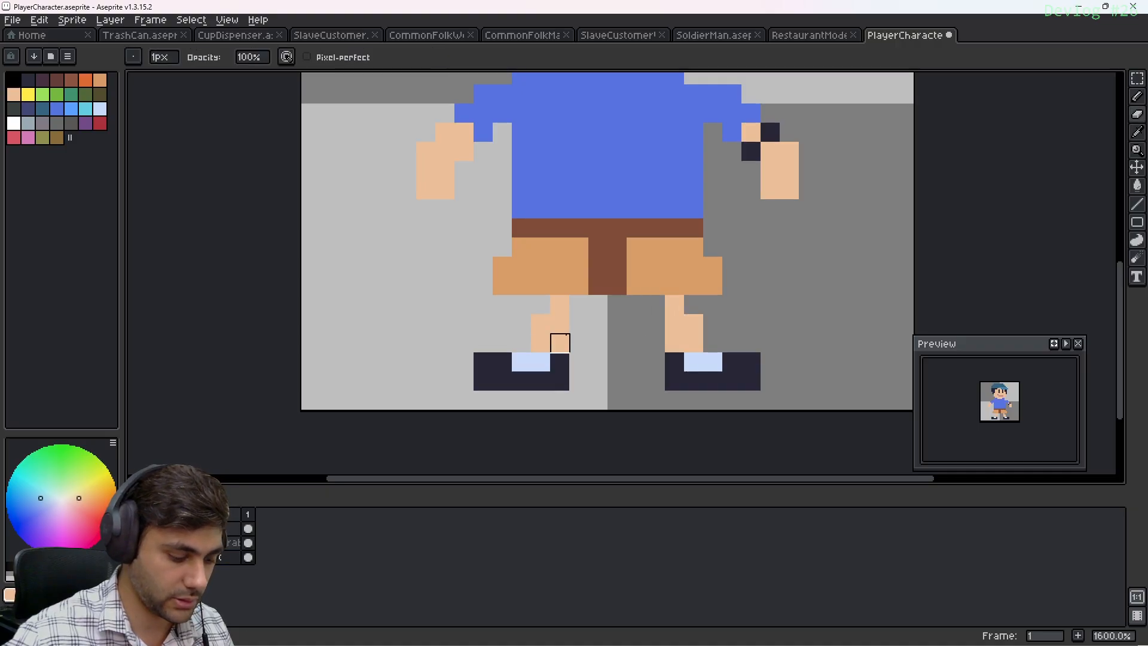
key("b")
middle_click_drag(570, 242, 596, 311)
Shorten both hands by erasing their bottom pixel row, and enlarge the sprite in the preview
middle_click_drag(491, 258, 525, 305)
key("e")
left_click_drag(486, 306, 504, 306)
left_click_drag(868, 306, 821, 306)
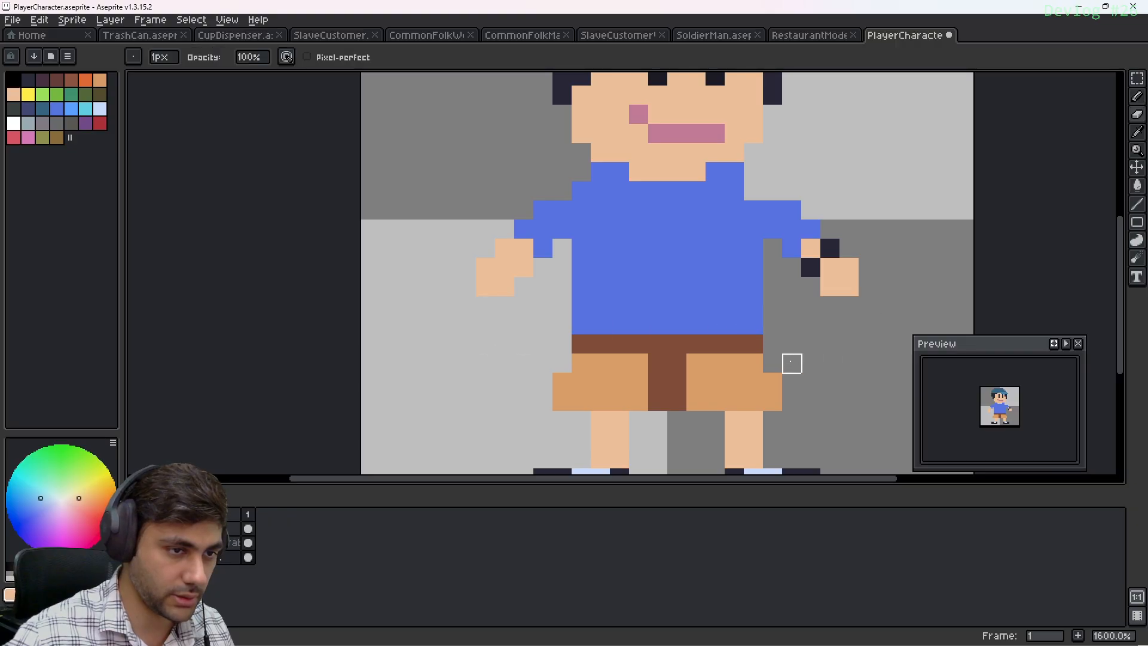
scroll(554, 280, "down", 1)
mouse_move(554, 279)
middle_mouse_down()
mouse_move(609, 359)
mouse_move(577, 288)
middle_mouse_up()
scroll(1039, 416, "up", 1)
middle_click_drag(1039, 417, 1039, 428)
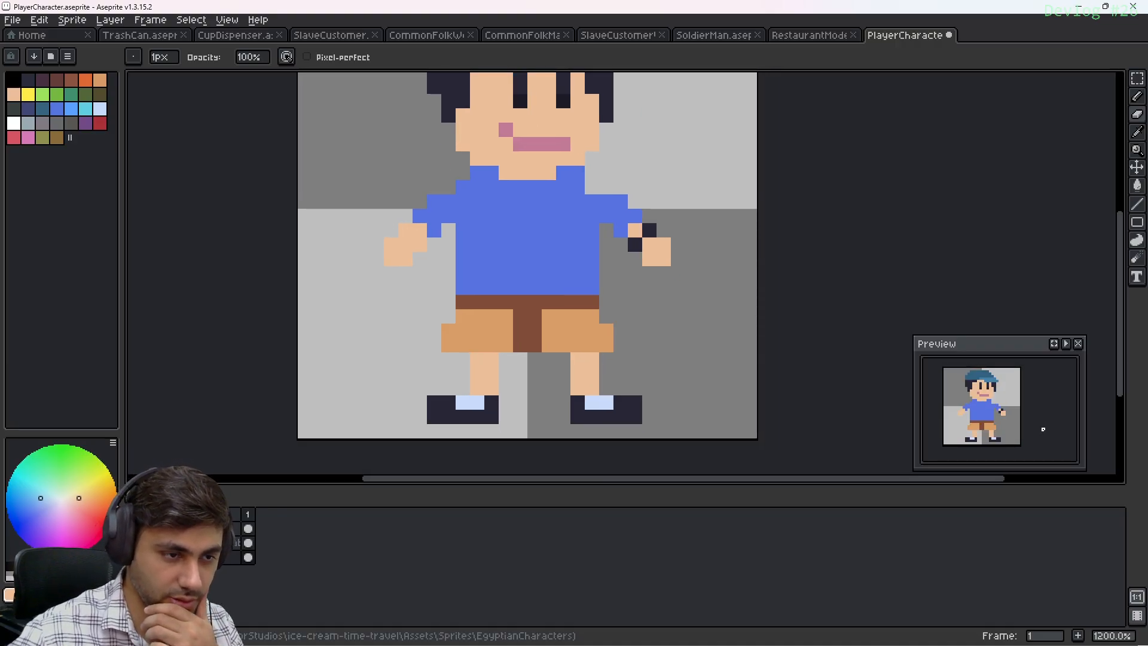
Paint over the light blue patches on both shoes with the dark shoe colour so each shoe is solid
scroll(622, 285, "up", 1)
scroll(630, 311, "up", 2)
middle_click_drag(631, 310, 643, 329)
left_click(638, 344, "alt")
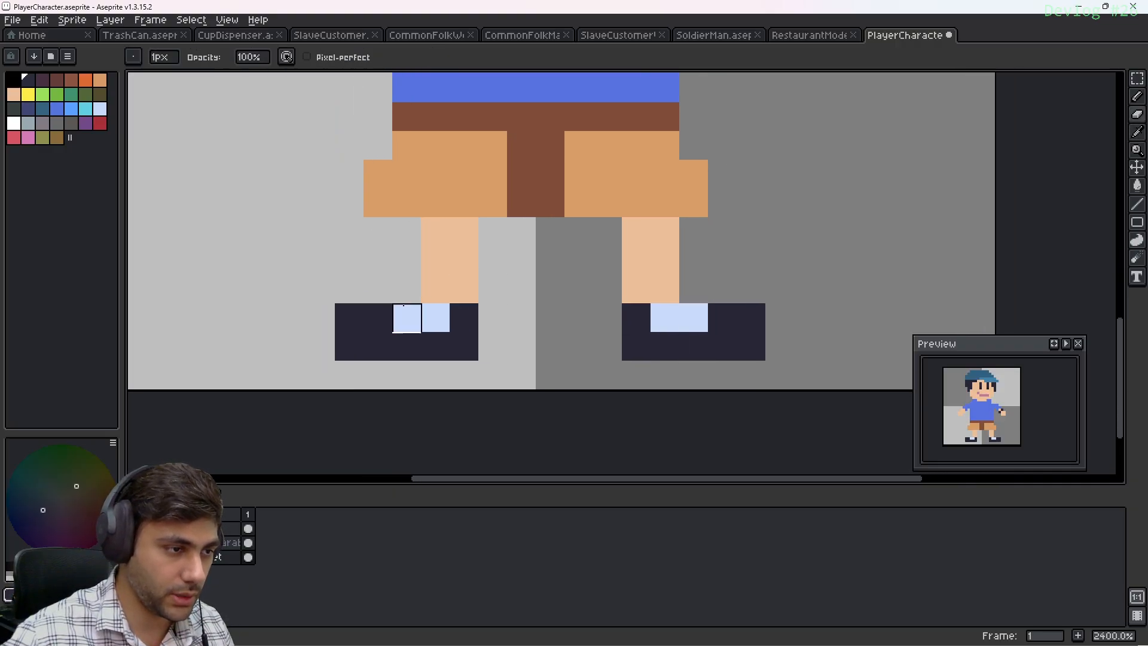
left_click(721, 339, "alt")
mouse_move(694, 318)
left_mouse_down()
mouse_move(665, 319)
mouse_move(712, 318)
mouse_move(697, 318)
left_mouse_up()
key("ctrl+z")
key("e")
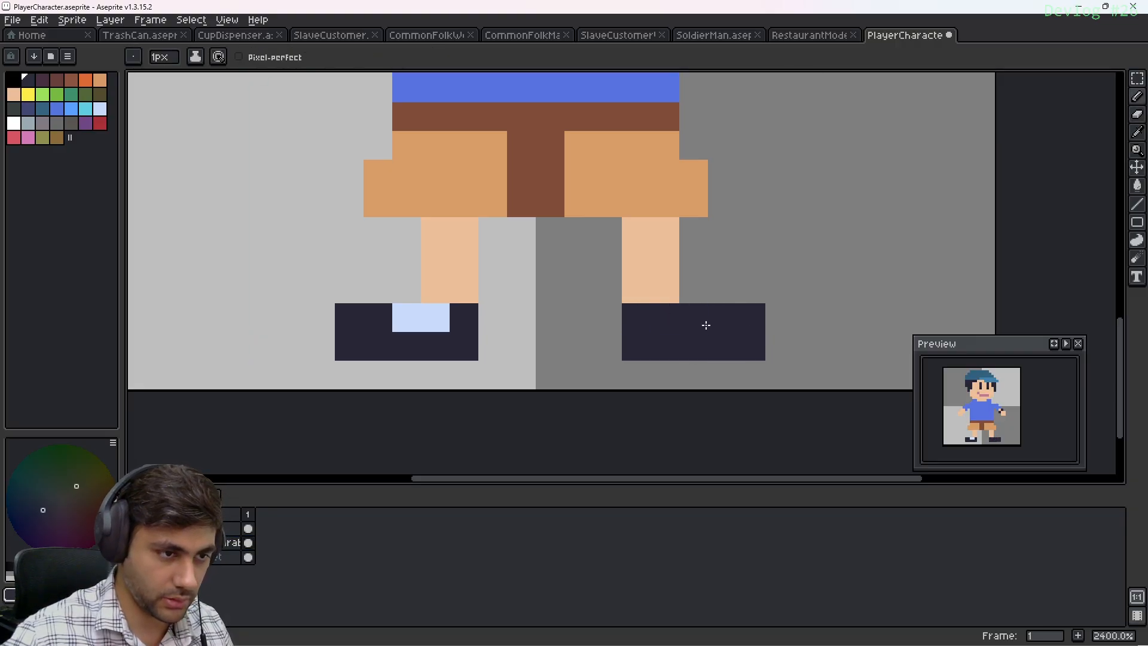
left_click(441, 321)
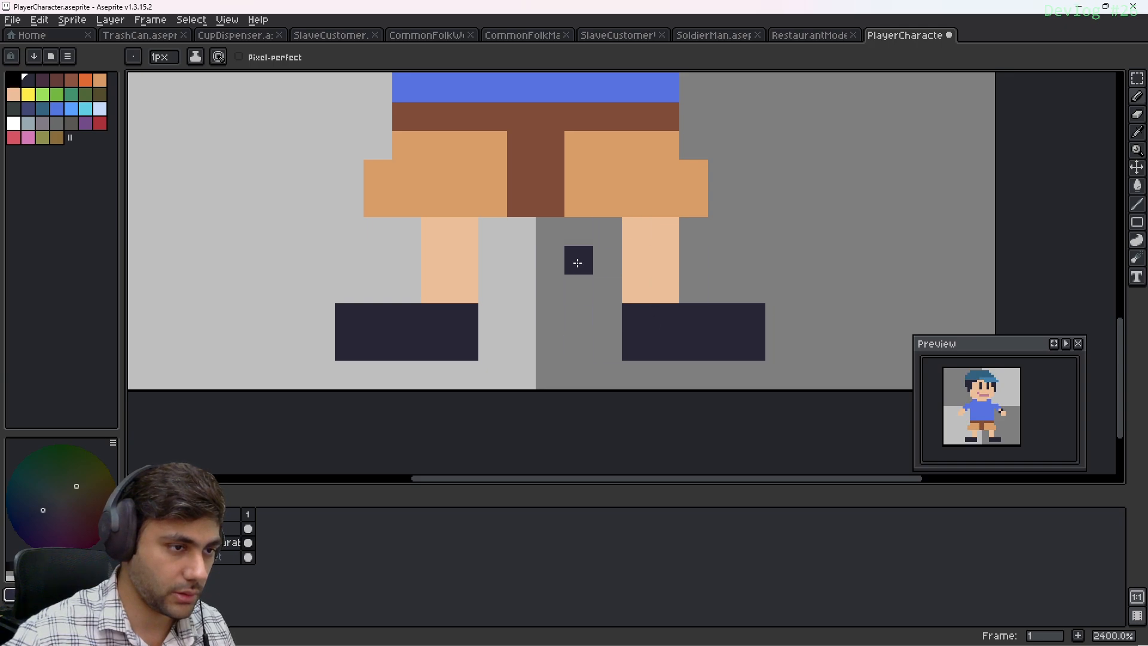
Add light blue socks two pixels wide and one pixel high at the bottom of both legs, directly above the shoes
left_click(100, 109)
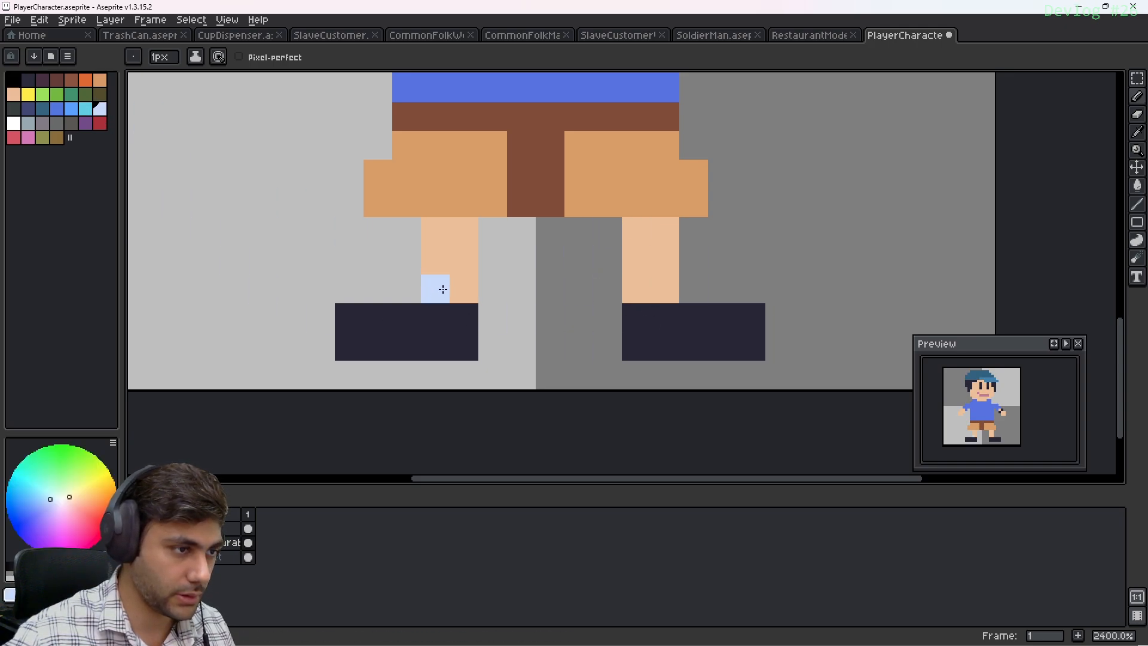
left_click_drag(631, 289, 665, 290)
scroll(497, 270, "down", 3)
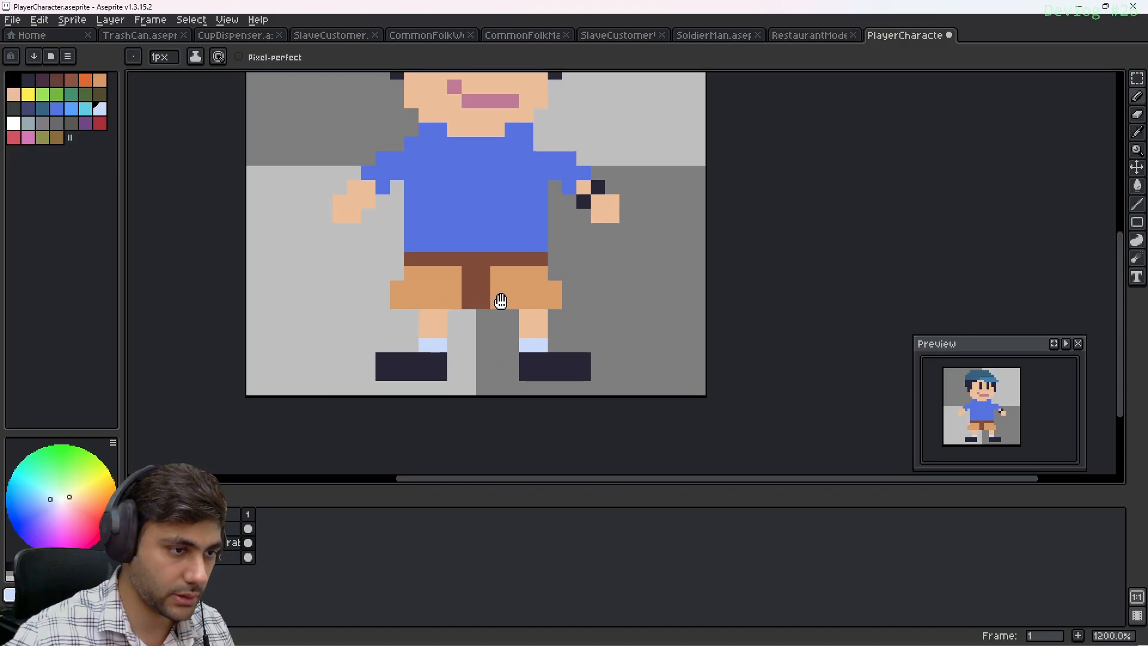
Try black soles along the lower pixel row of both shoes, and undo the strokes
mouse_move(500, 302)
middle_mouse_down()
mouse_move(572, 309)
mouse_move(574, 274)
mouse_move(549, 254)
mouse_move(488, 259)
mouse_move(518, 283)
mouse_move(508, 262)
middle_mouse_up()
scroll(485, 264, "up", 3)
scroll(513, 282, "up", 1)
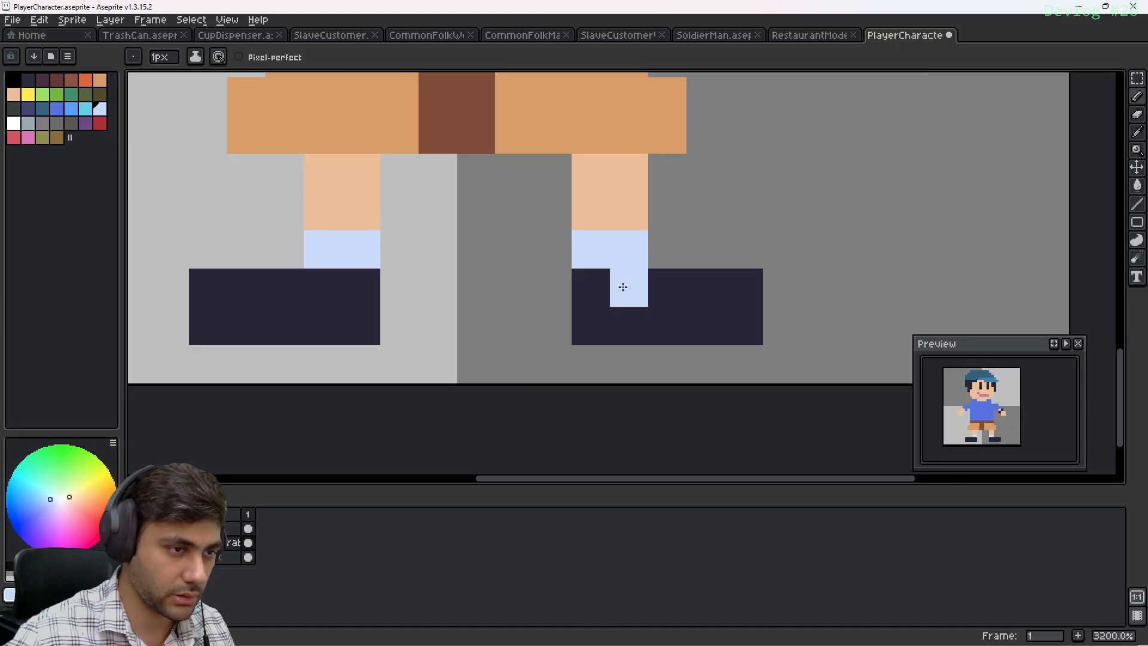
left_click(630, 287, "alt")
left_click(247, 184)
key("ctrl+z")
key("[")
left_click_drag(591, 326, 738, 333)
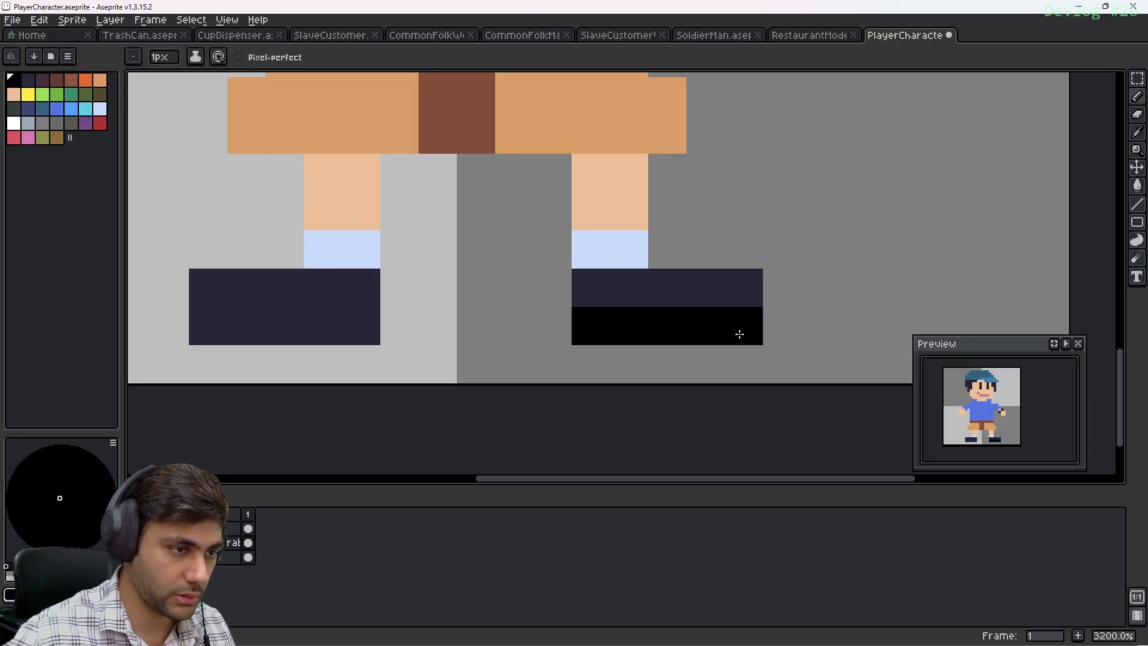
left_click(330, 344)
left_click(361, 328)
middle_click_drag(631, 258, 575, 249)
scroll(495, 239, "down", 2)
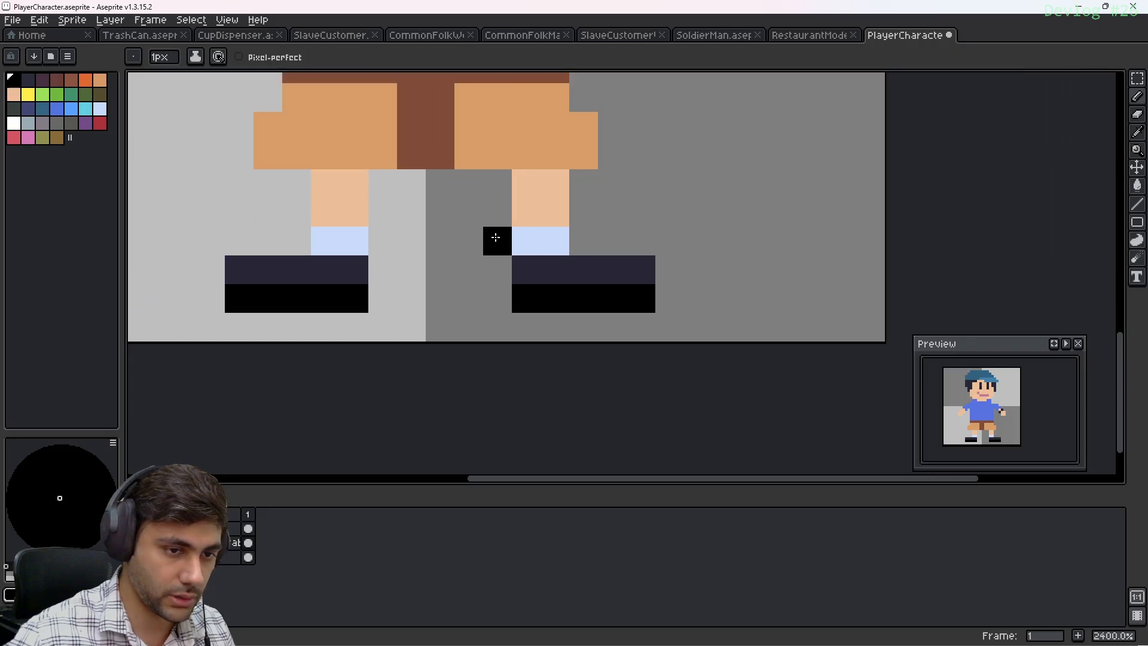
middle_click_drag(495, 239, 670, 285)
key("ctrl+z")
key("ctrl+z")
Try erasing the upper toe pixel of each shoe to taper the tips, and undo the erasures
scroll(514, 338, "down", 1)
scroll(587, 250, "up", 3)
scroll(611, 282, "down", 1)
key("alt")
left_click(696, 260, "alt")
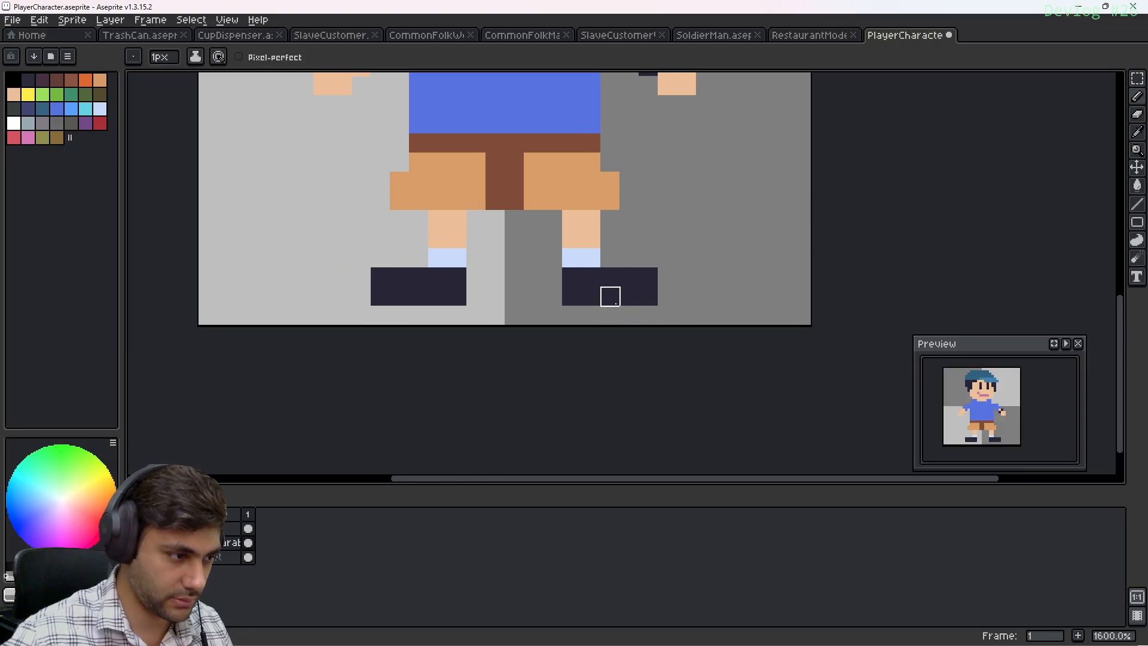
key("e")
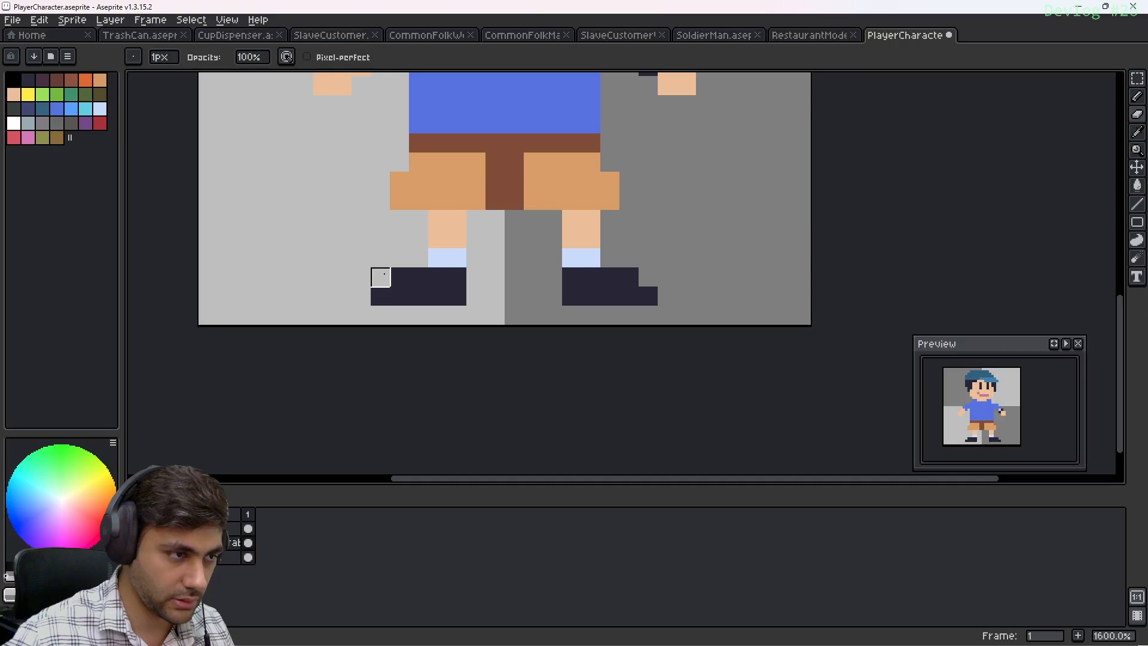
left_click(380, 277)
mouse_move(694, 233)
middle_mouse_down()
mouse_move(628, 228)
mouse_move(685, 242)
mouse_move(641, 351)
mouse_move(594, 351)
mouse_move(582, 373)
mouse_move(633, 374)
mouse_move(622, 352)
middle_mouse_up()
key("ctrl+z")
key("ctrl+z")
Draw a light blue ice cream cup on the shirt front with centred rows six, four and two pixels wide
scroll(682, 243, "down", 2)
scroll(1017, 427, "up", 1)
scroll(1016, 426, "down", 1)
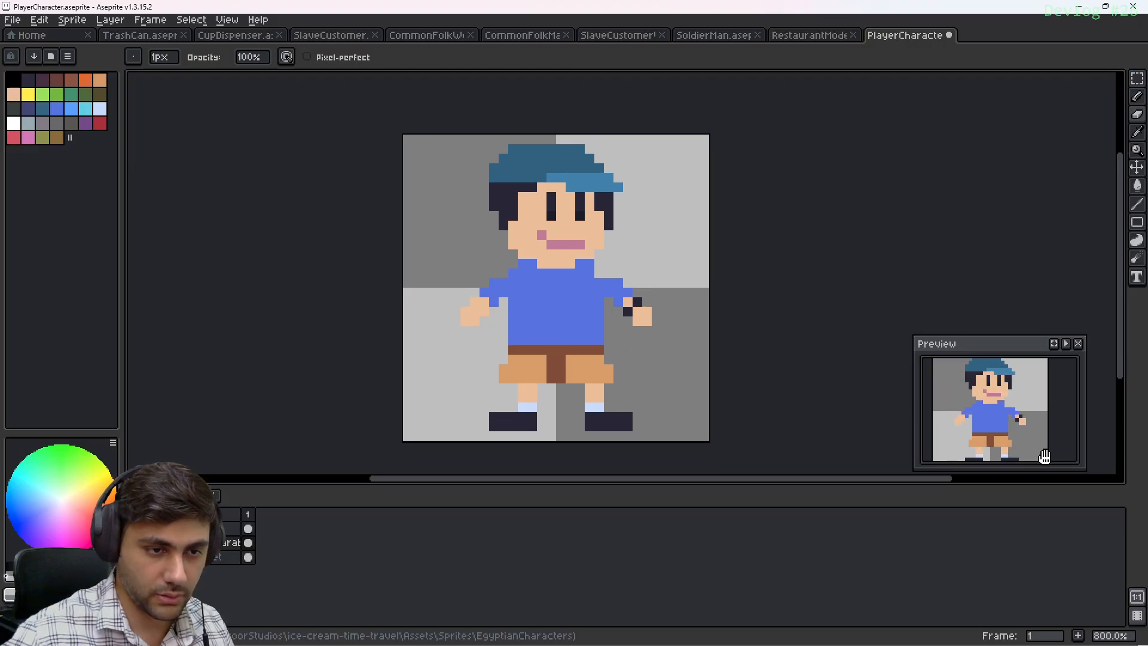
scroll(580, 325, "up", 2)
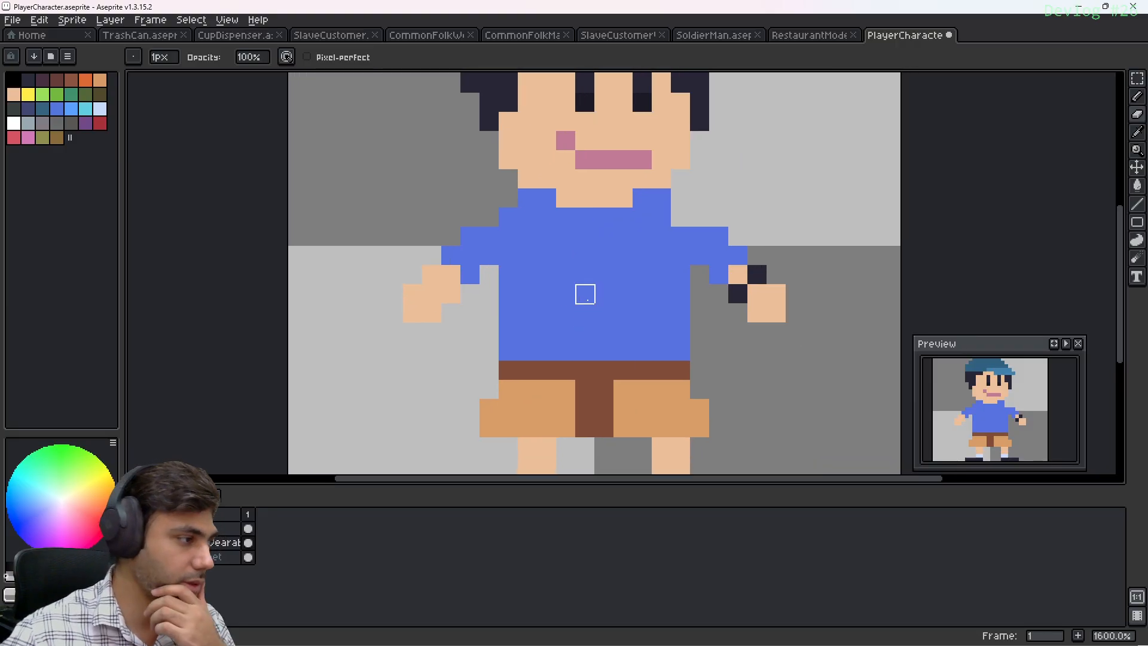
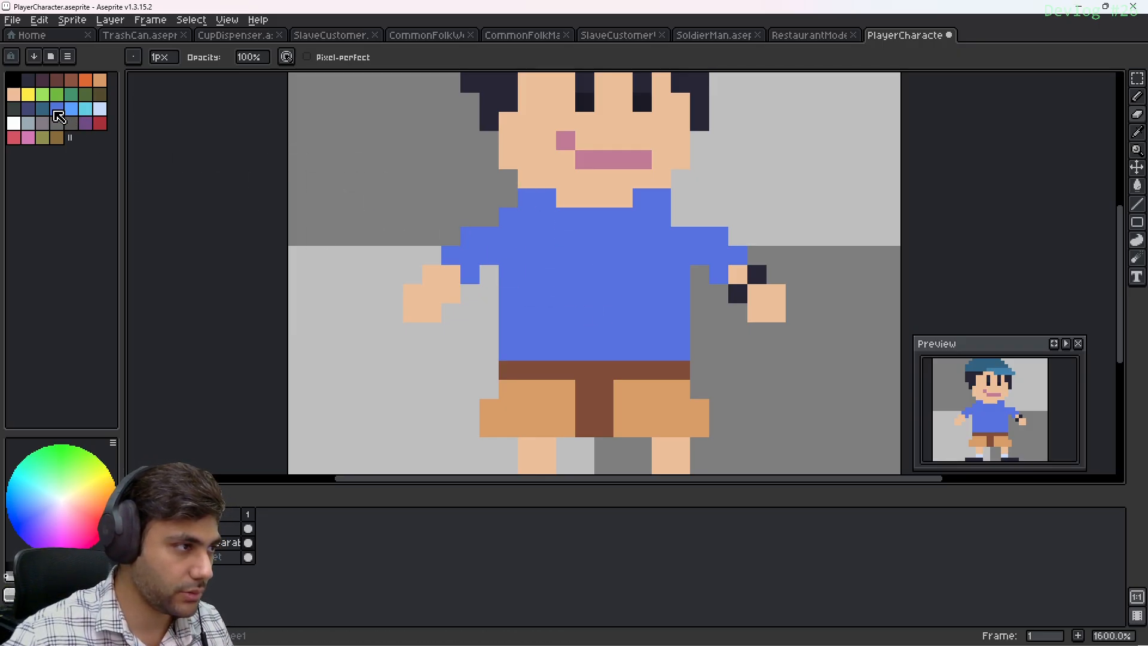
left_click(58, 109)
left_click(101, 110)
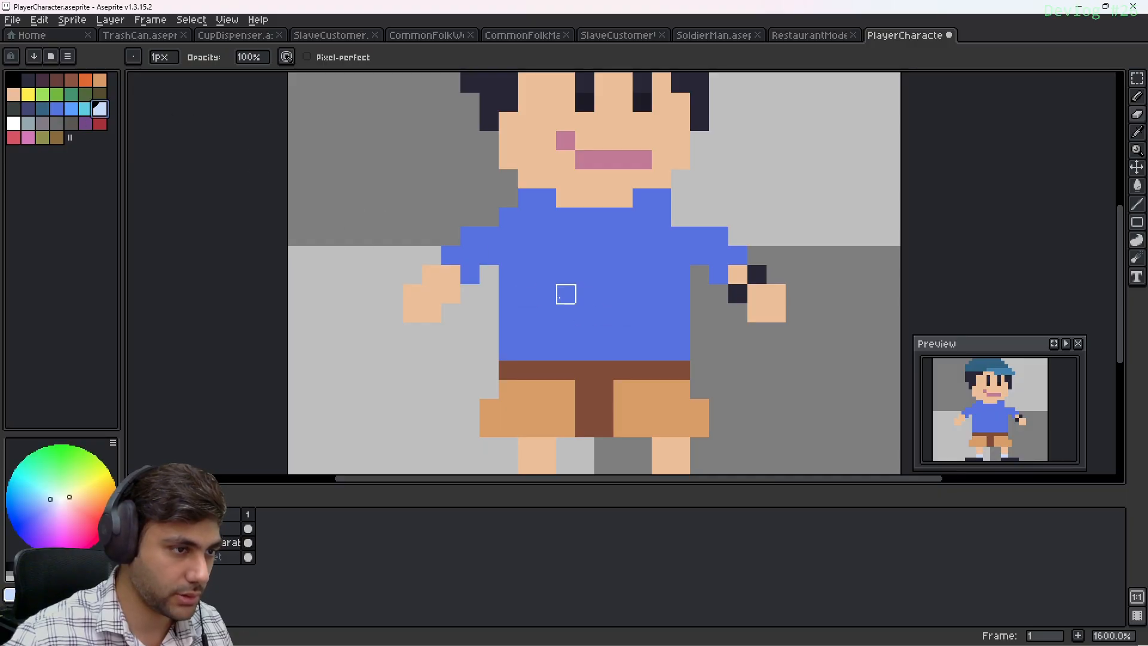
left_click(538, 347)
scroll(581, 332, "up", 3)
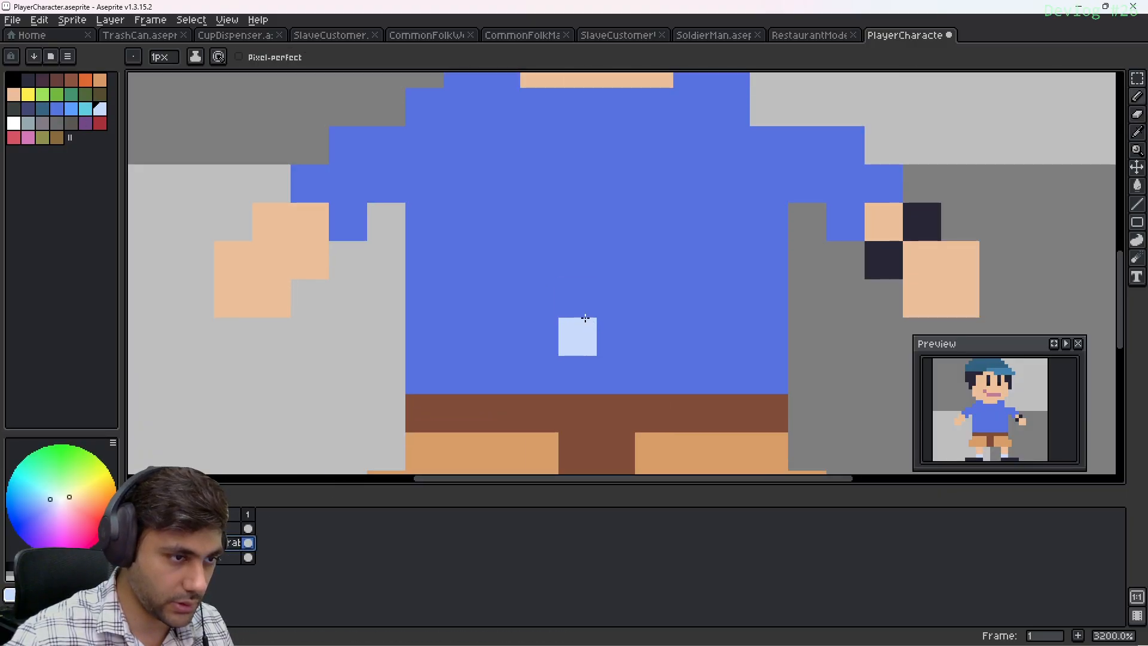
left_click_drag(515, 256, 644, 255)
mouse_move(544, 280)
left_mouse_down()
mouse_move(472, 275)
mouse_move(472, 312)
mouse_move(618, 313)
left_mouse_up()
left_click(556, 338)
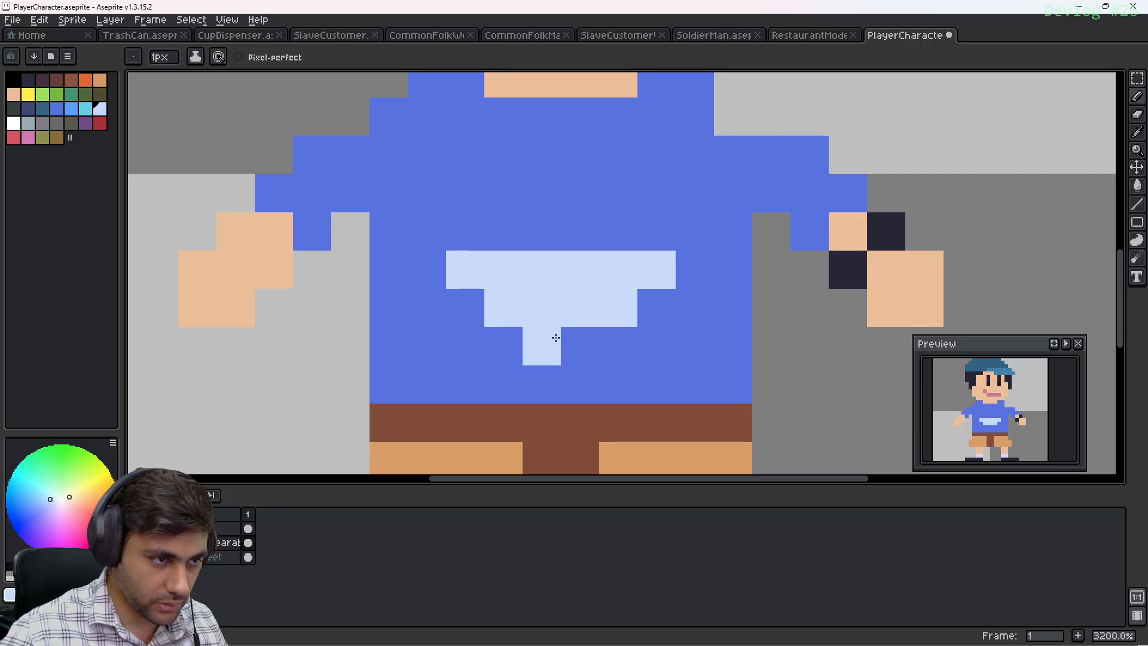
left_click(574, 339)
scroll(615, 287, "up", 2)
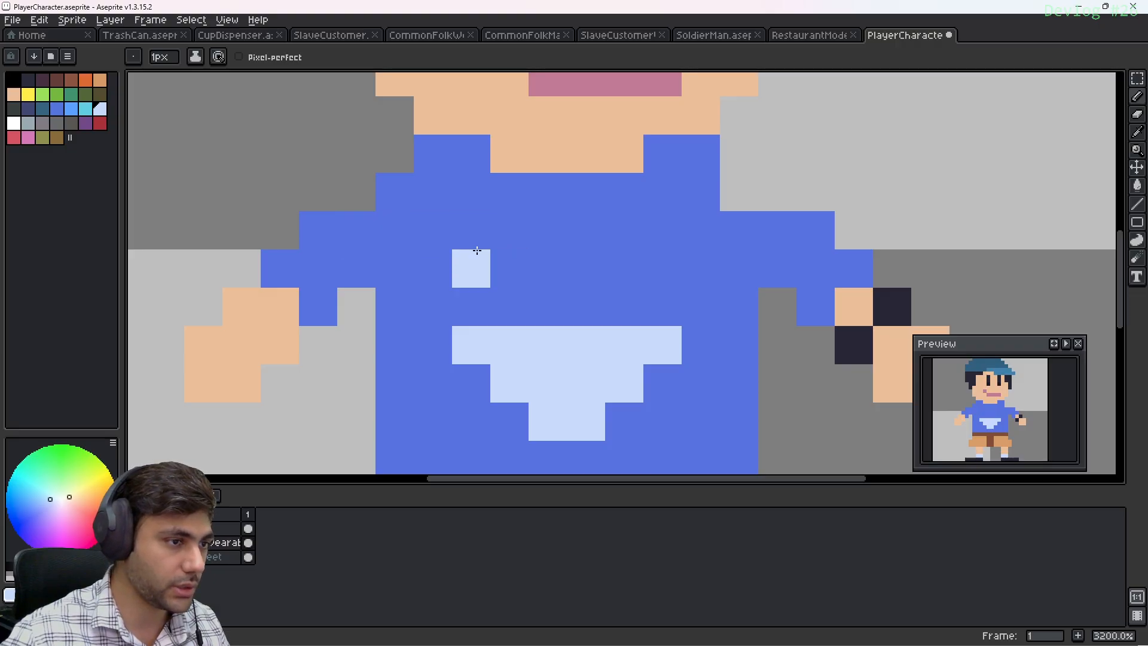
Try a two-row pink scoop above the cup, and paint it out with the shirt's blue
left_click(32, 133)
left_click(500, 298)
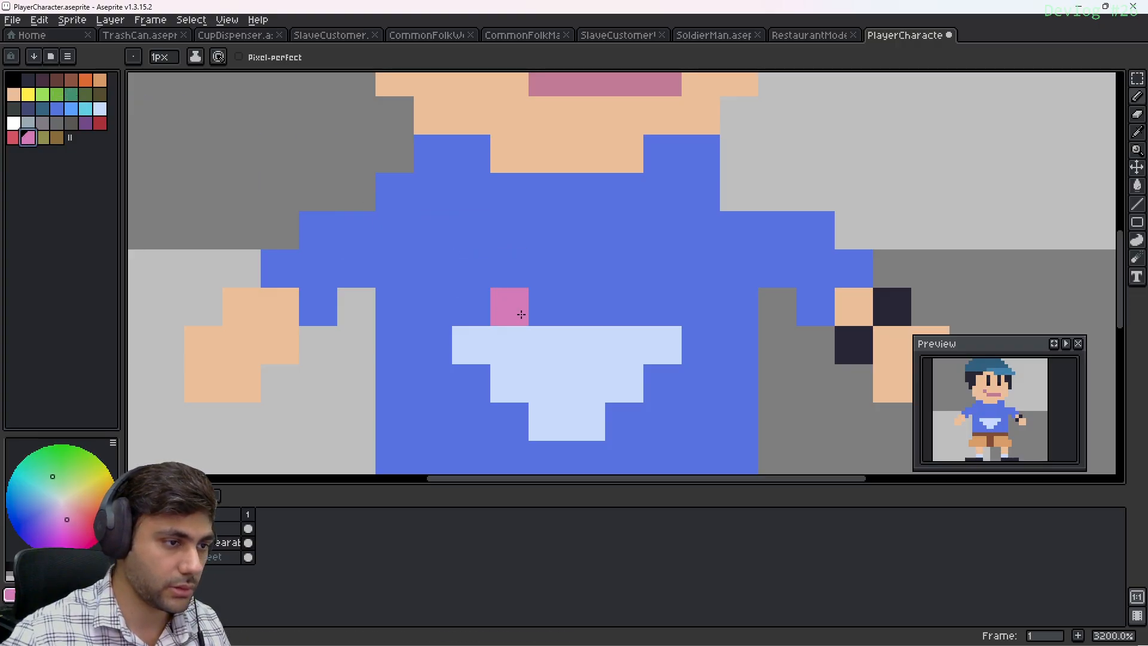
mouse_move(522, 315)
left_mouse_down()
mouse_move(627, 317)
mouse_move(544, 279)
left_mouse_up()
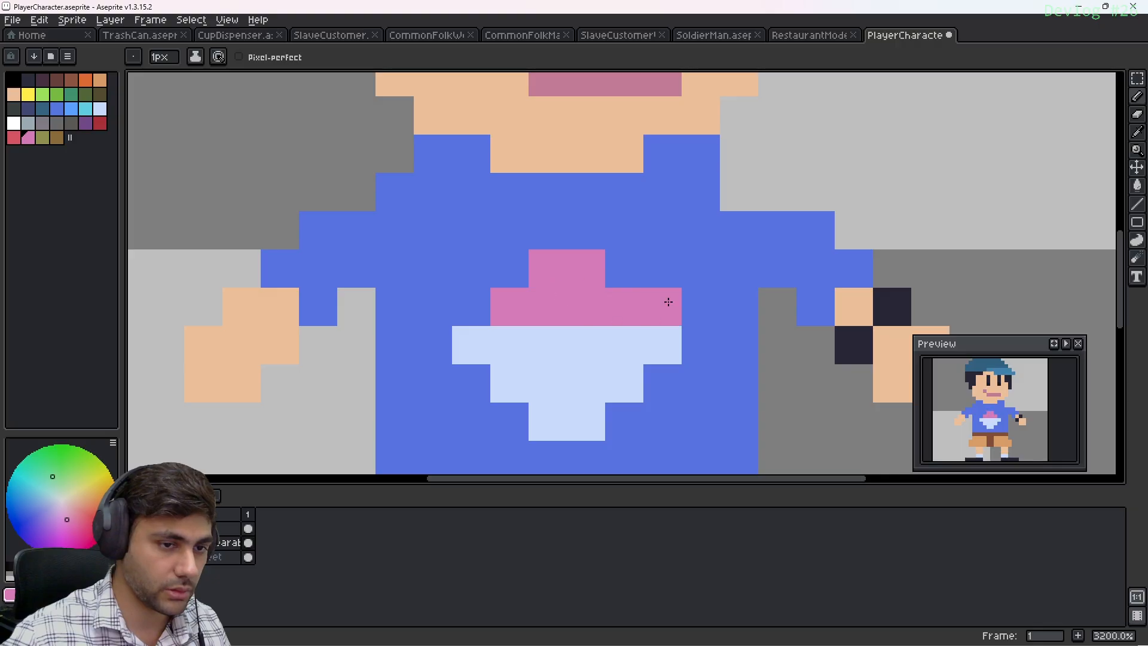
mouse_move(668, 302)
middle_mouse_down()
mouse_move(647, 276)
mouse_move(674, 305)
middle_mouse_up()
left_click(624, 275)
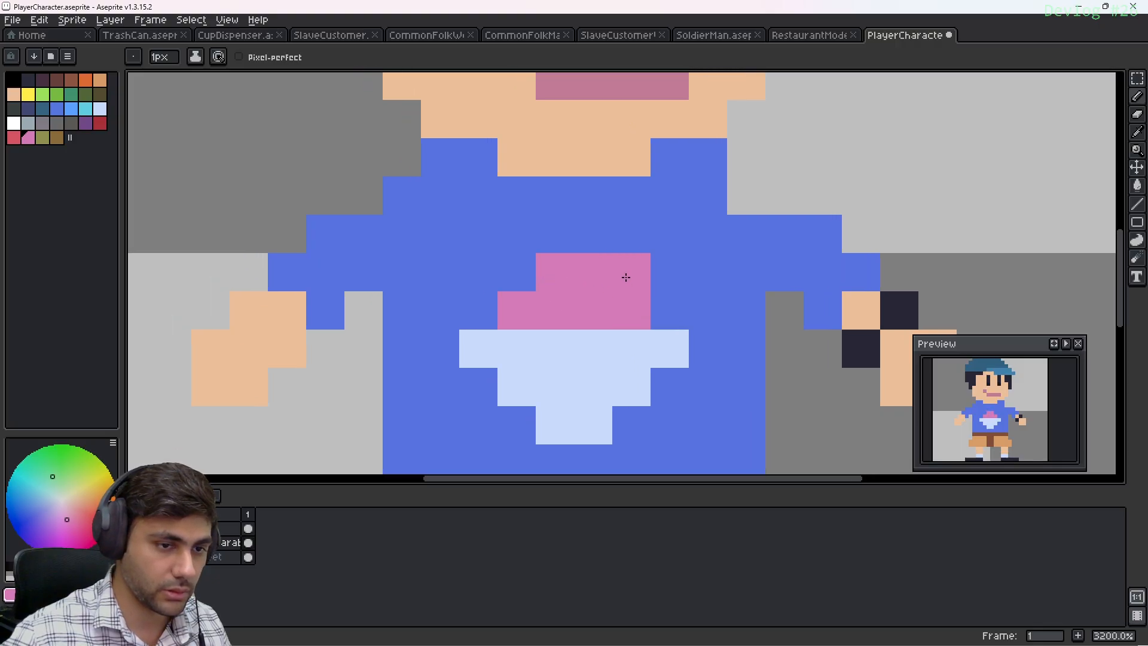
middle_click_drag(624, 275, 582, 239)
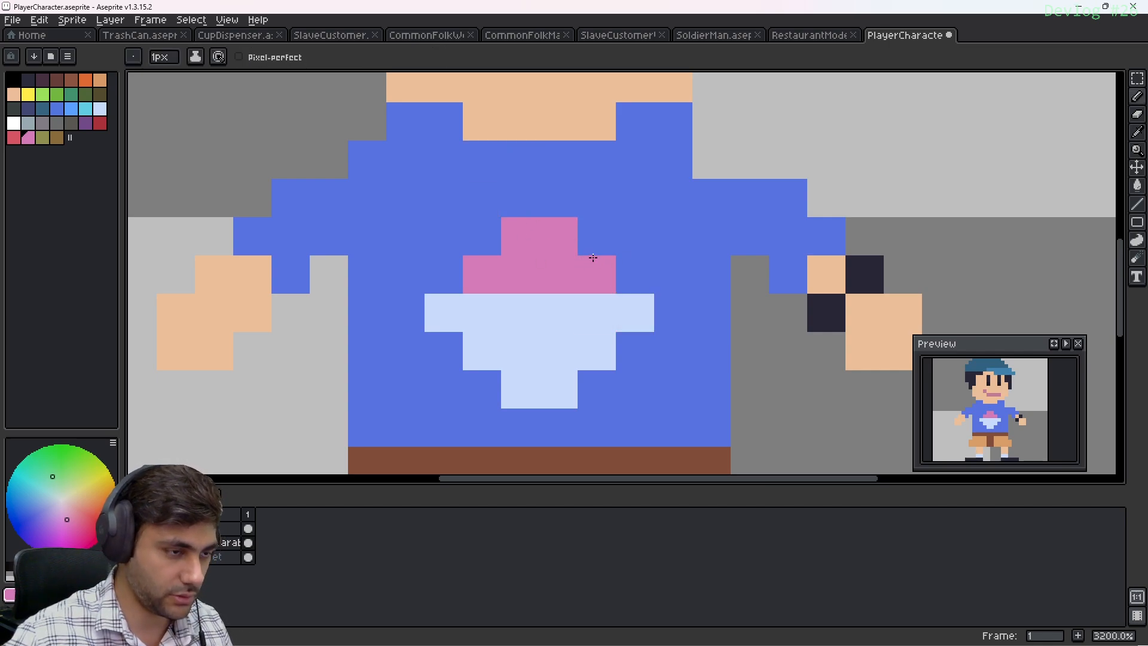
left_click(620, 262, "alt")
left_click_drag(612, 264, 563, 244)
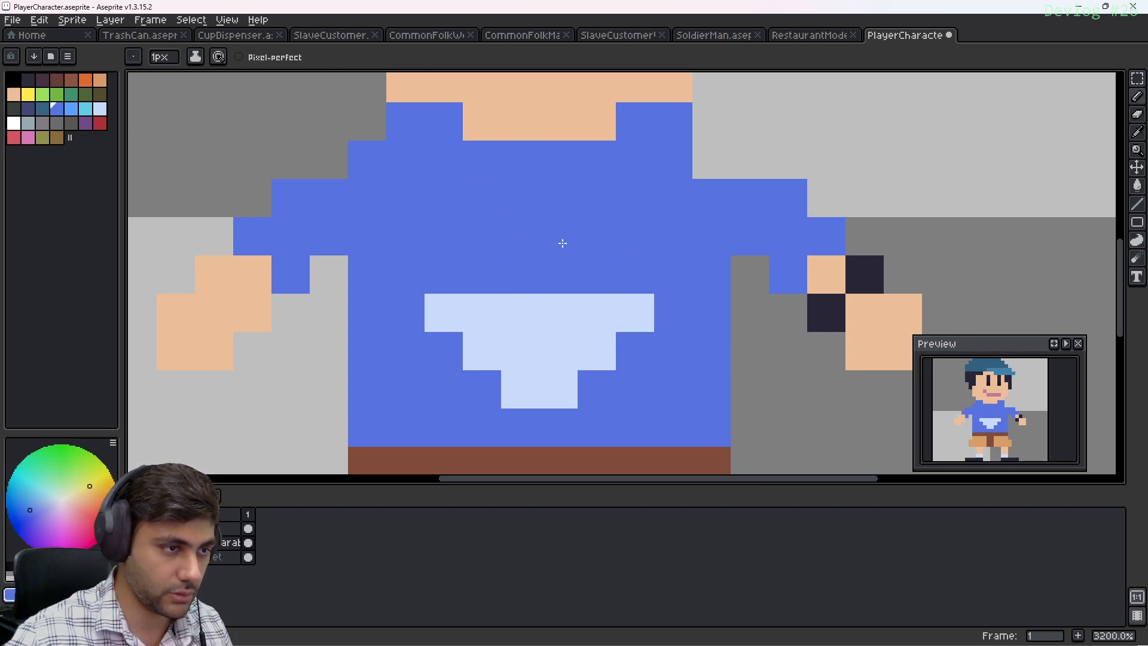
Add a two-pixel pink scoop and a two-pixel dark brown scoop side by side on top of the cup
left_click(28, 138)
key("plus")
left_click(479, 257)
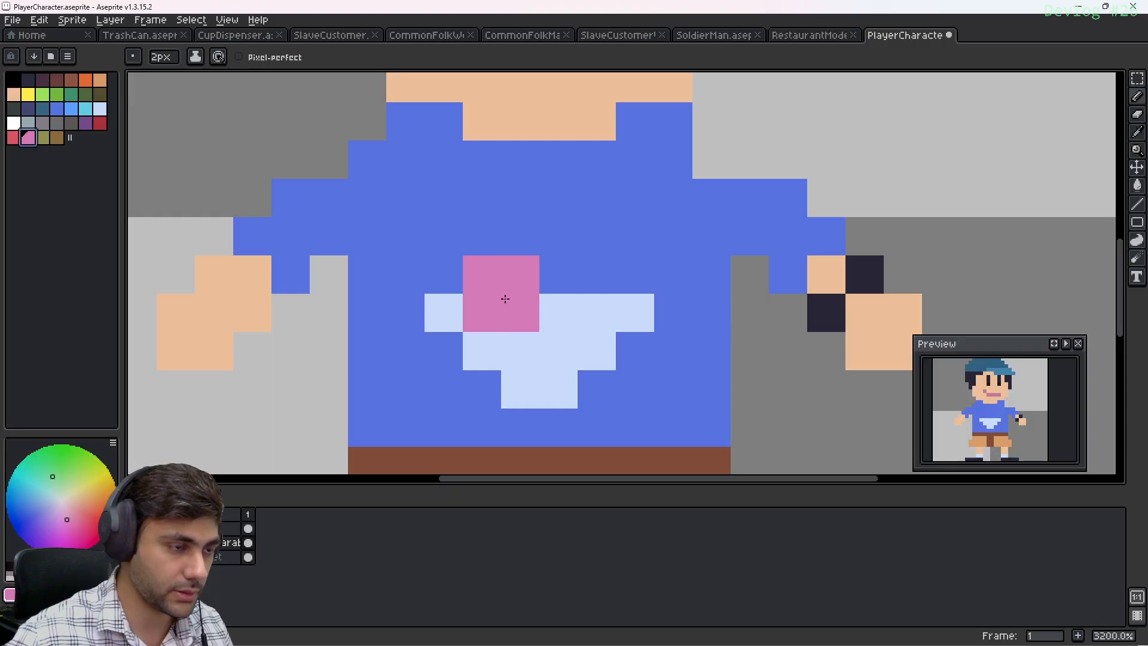
key("minus")
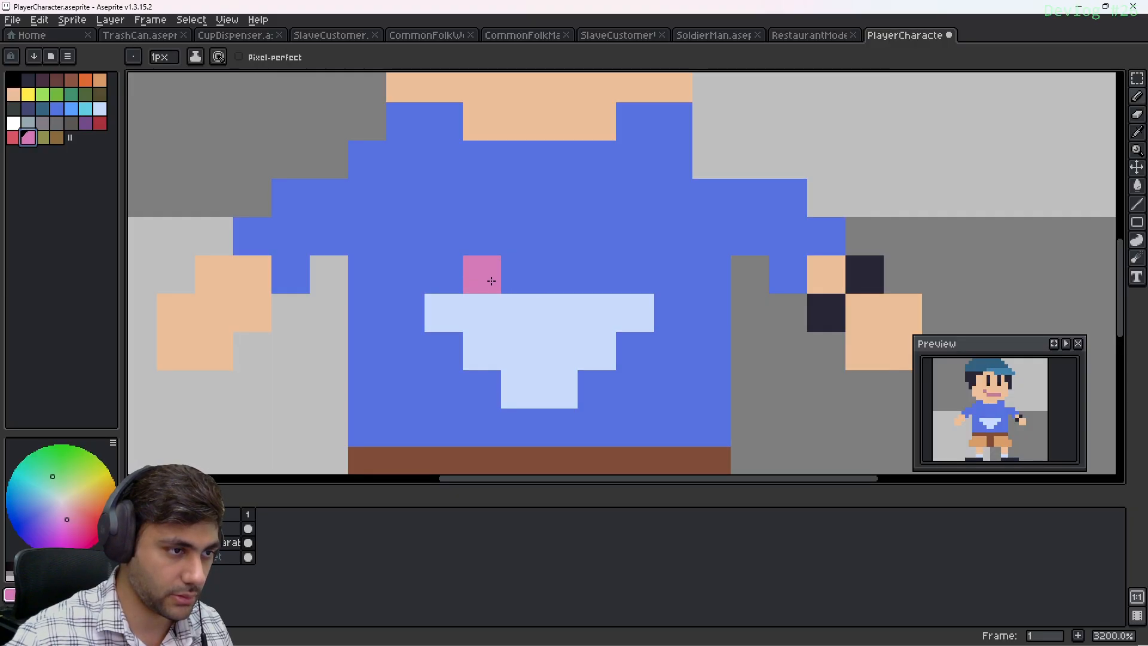
left_click_drag(486, 278, 508, 278)
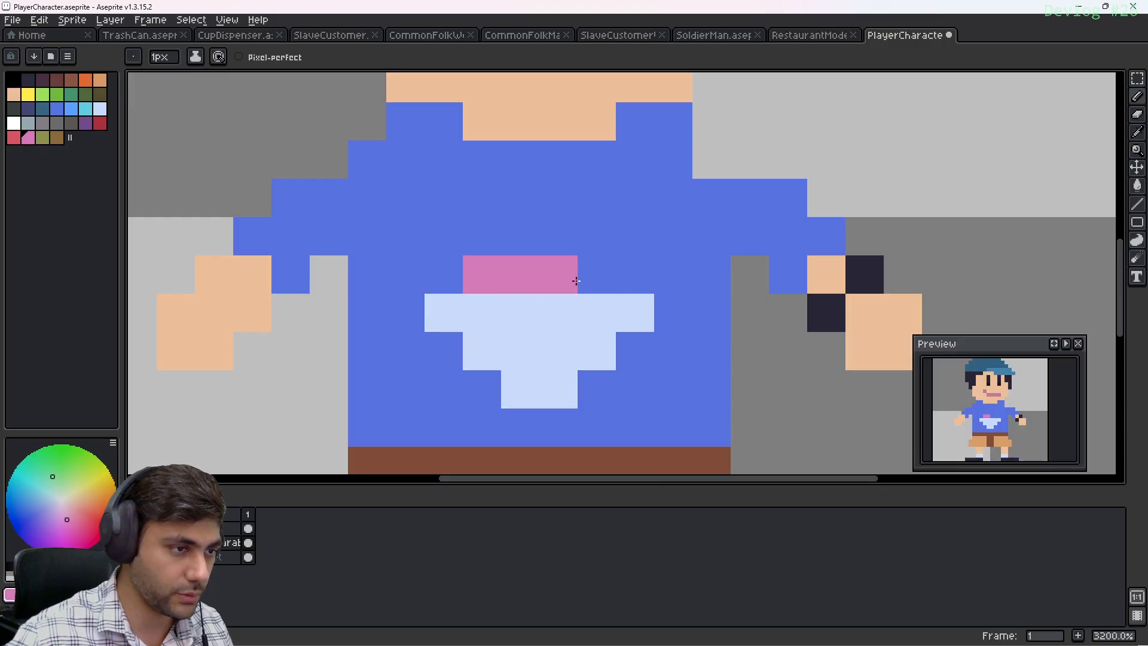
left_click(57, 79)
left_click(559, 278)
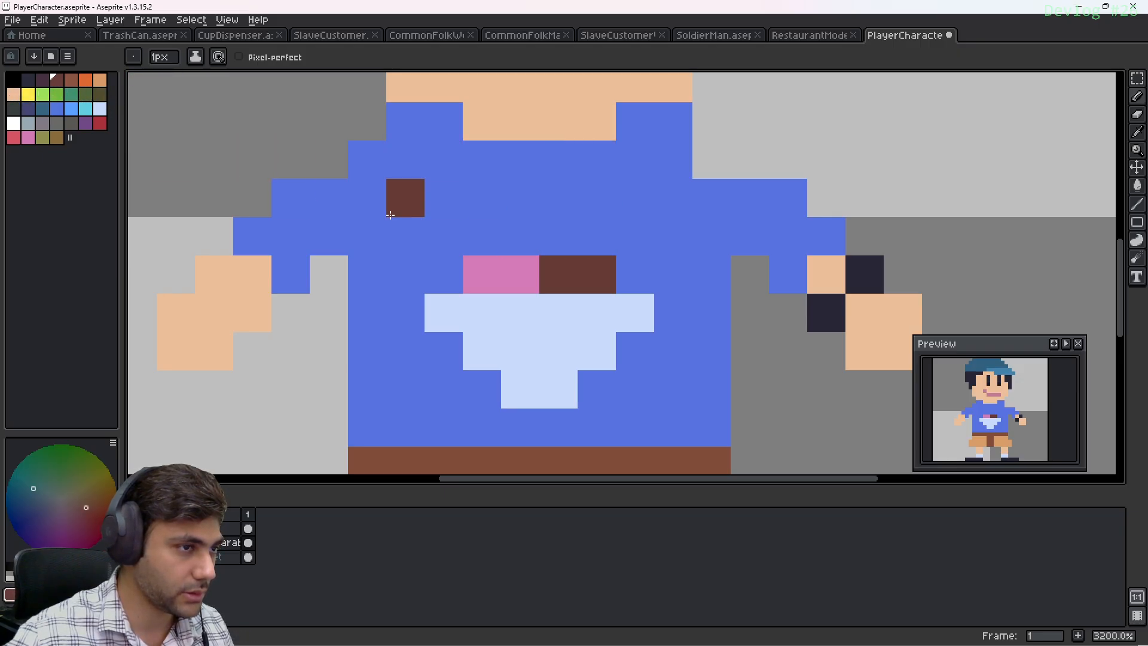
scroll(555, 196, "down", 3)
scroll(548, 195, "up", 4)
scroll(506, 182, "down", 1)
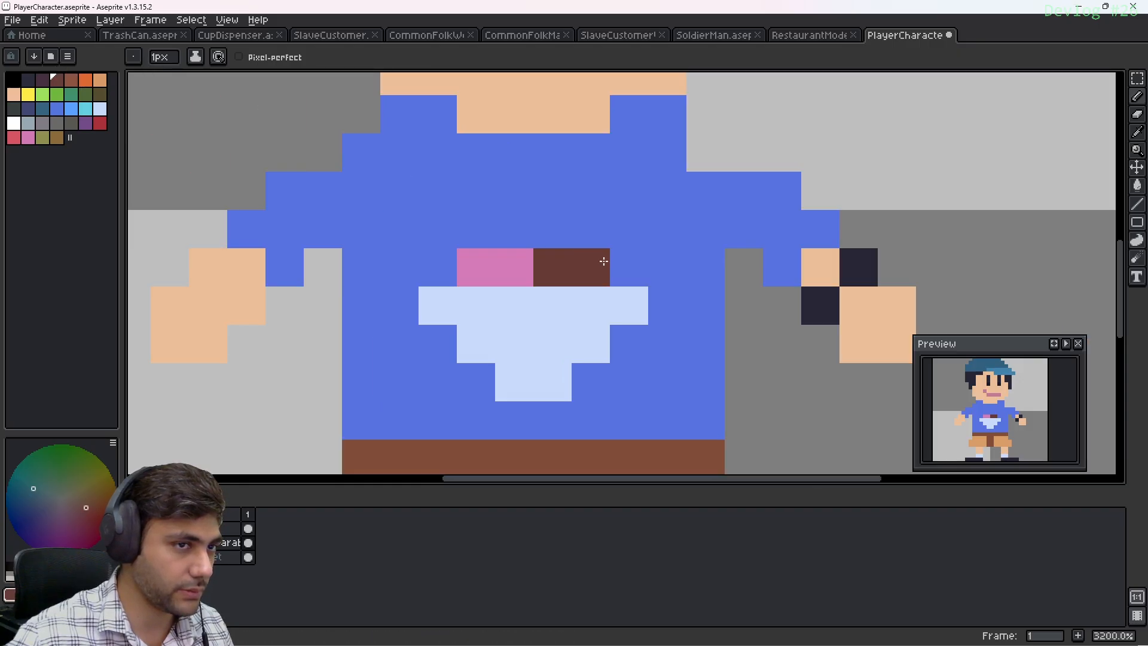
scroll(605, 264, "down", 2)
middle_click_drag(591, 344, 592, 356)
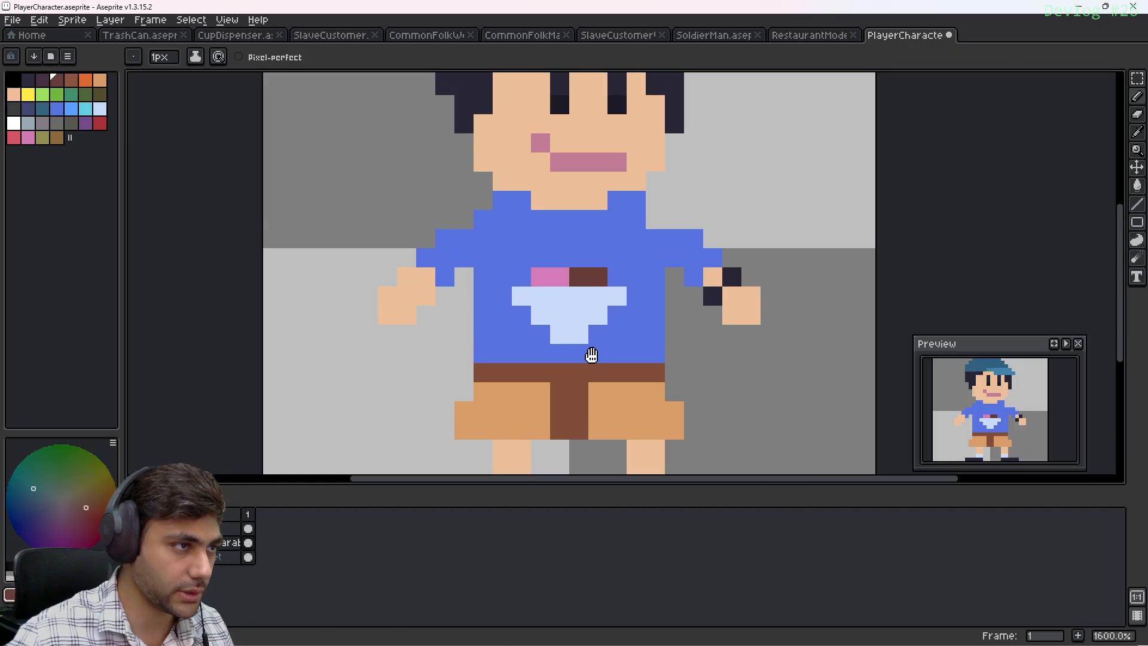
Open the VanillaScoop sprite from the Sprites folder, sample its light yellow, and return to the PlayerCharacter sprite
left_click(21, 24)
left_click(30, 50)
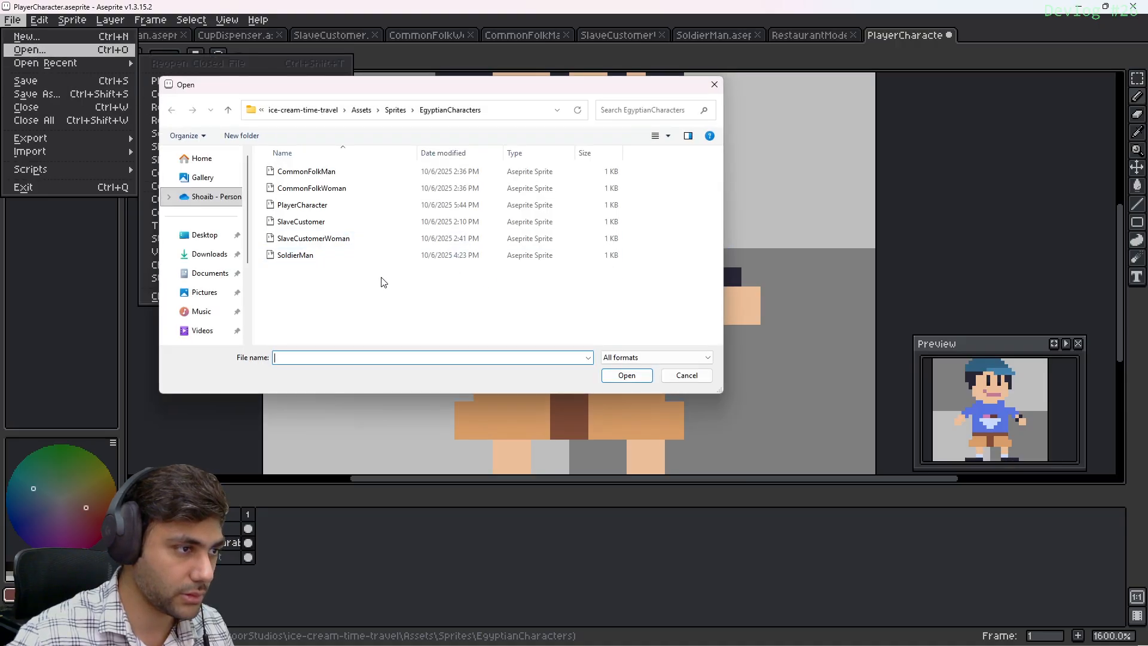
left_click(395, 109)
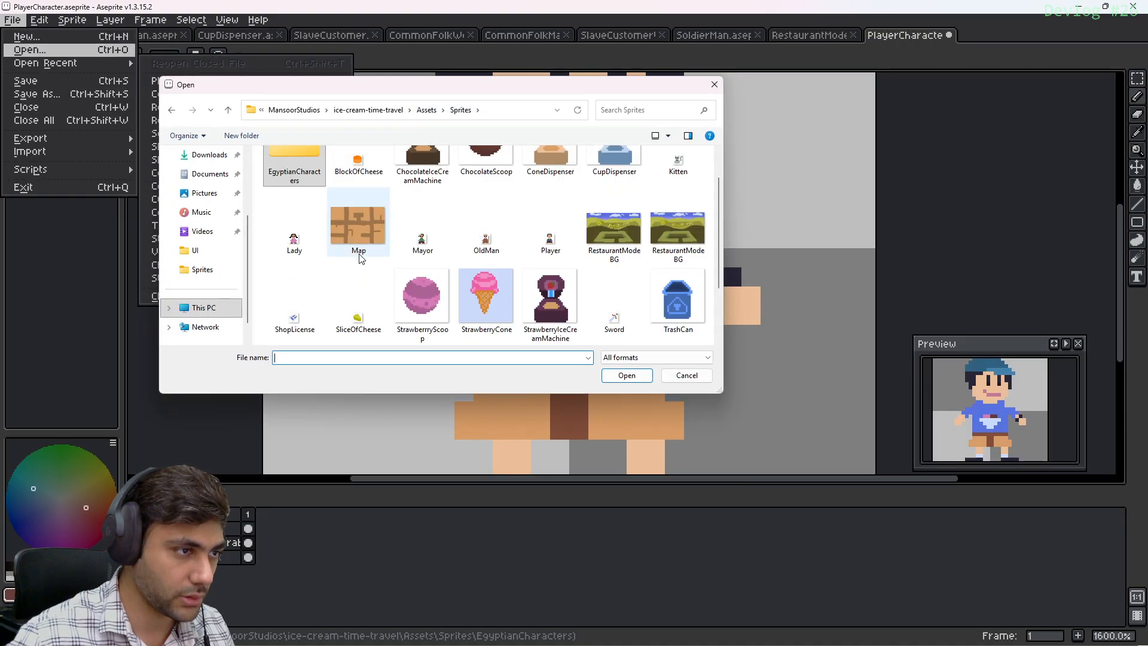
scroll(394, 258, "down", 2)
double_click(358, 296)
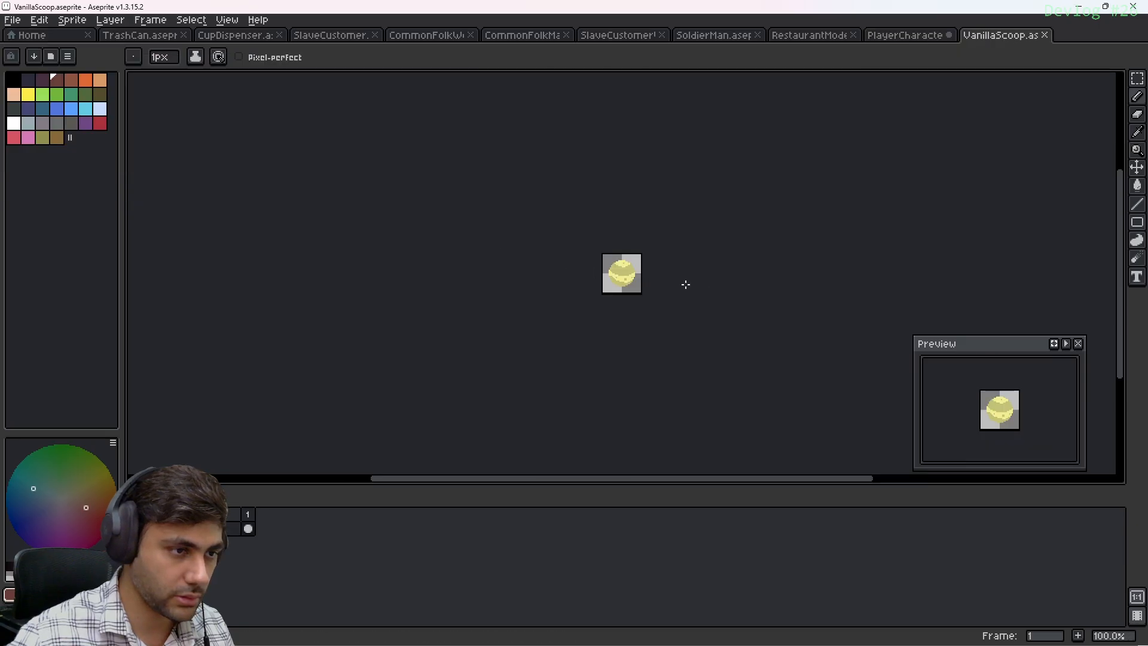
scroll(634, 275, "up", 8)
left_click(403, 146, "alt")
left_click(931, 35)
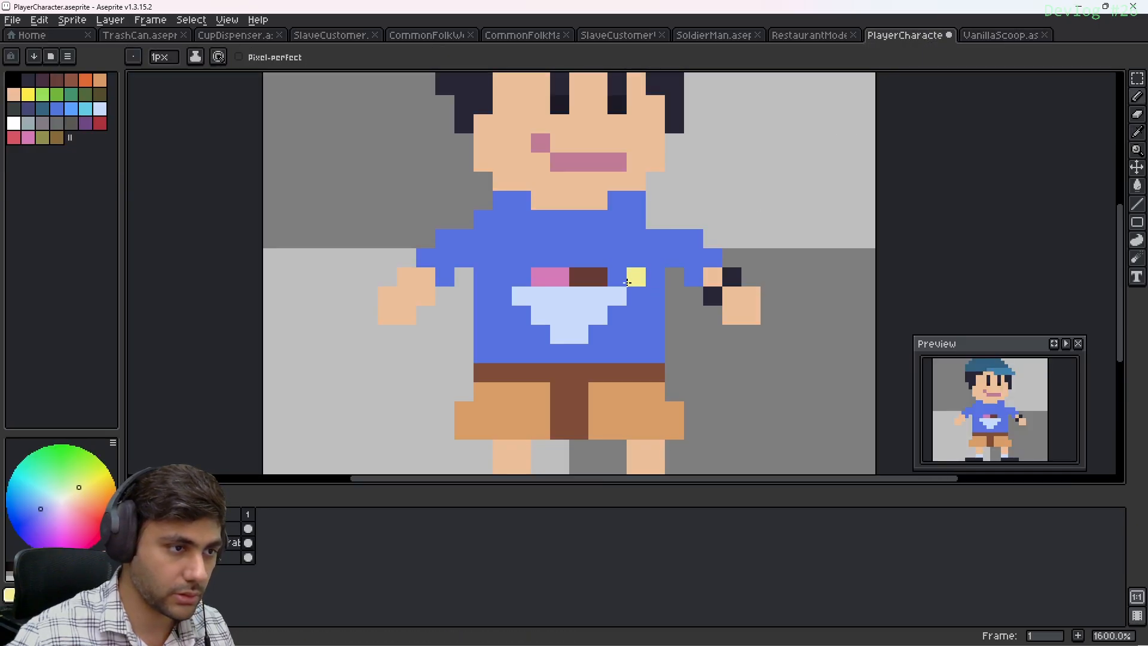
Add a two-pixel light yellow scoop centred above the pink and brown scoops
scroll(627, 282, "up", 2)
middle_click_drag(688, 233, 628, 234)
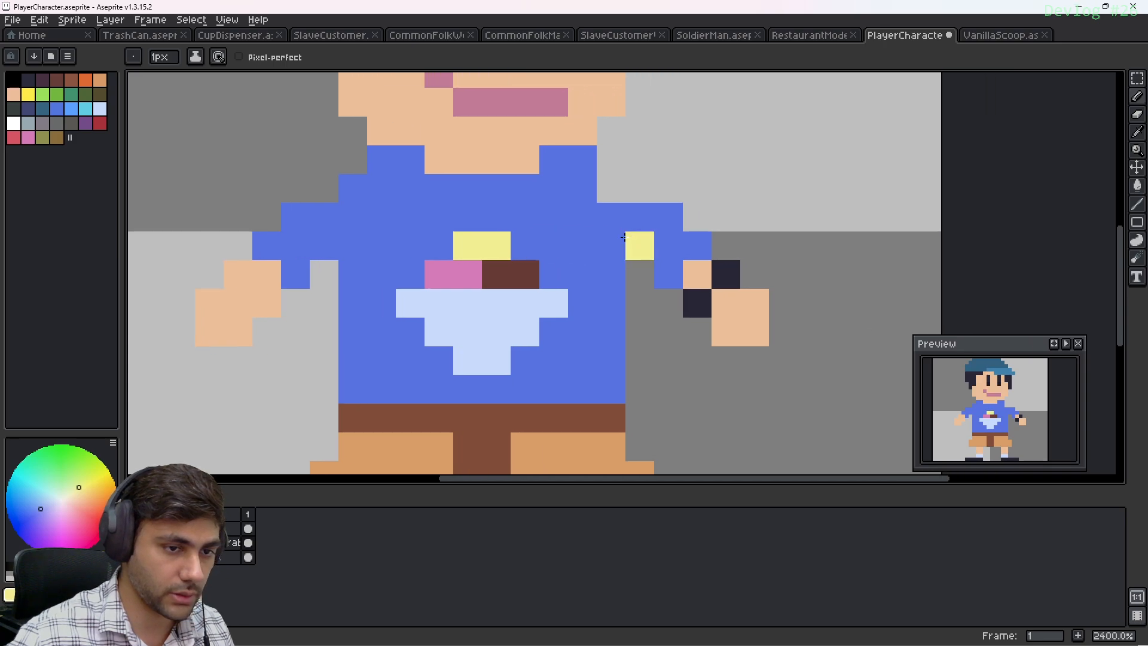
mouse_move(568, 208)
middle_mouse_down()
mouse_move(619, 223)
mouse_move(632, 208)
mouse_move(645, 240)
mouse_move(657, 197)
mouse_move(642, 242)
mouse_move(669, 233)
mouse_move(652, 281)
mouse_move(683, 306)
middle_mouse_up()
scroll(603, 233, "up", 1)
scroll(644, 242, "up", 1)
scroll(644, 210, "down", 2)
key("ctrl+z")
scroll(637, 280, "up", 3)
scroll(679, 293, "down", 1)
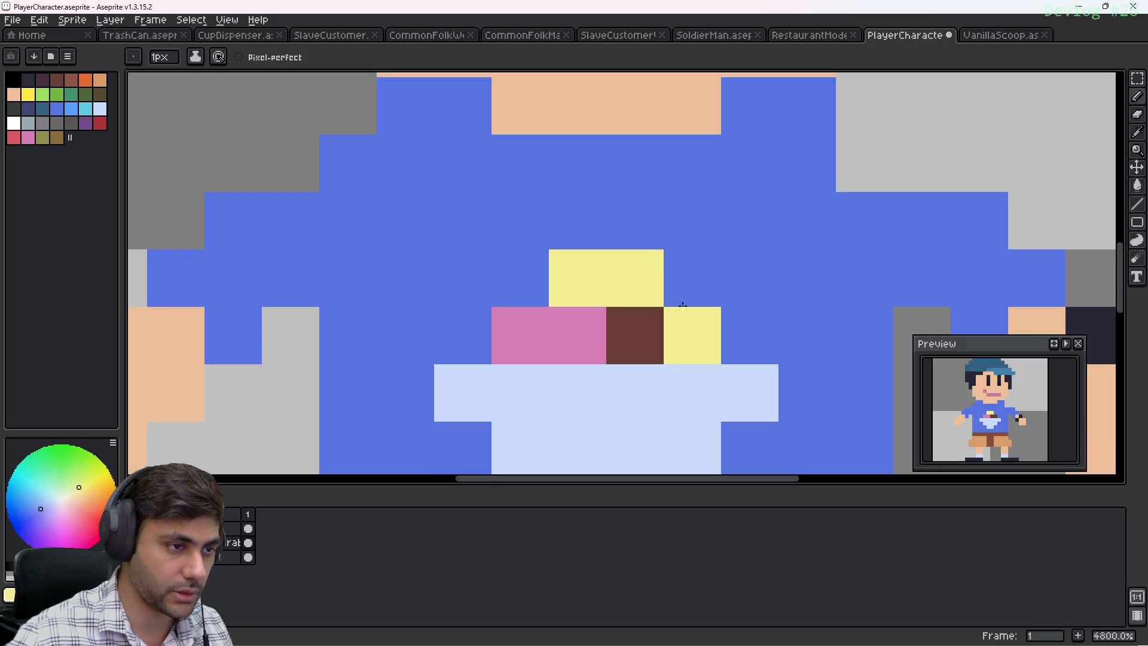
scroll(605, 239, "down", 3)
mouse_move(605, 238)
middle_mouse_down()
mouse_move(542, 286)
mouse_move(583, 341)
middle_mouse_up()
scroll(542, 285, "down", 2)
scroll(488, 299, "up", 2)
scroll(559, 287, "up", 1)
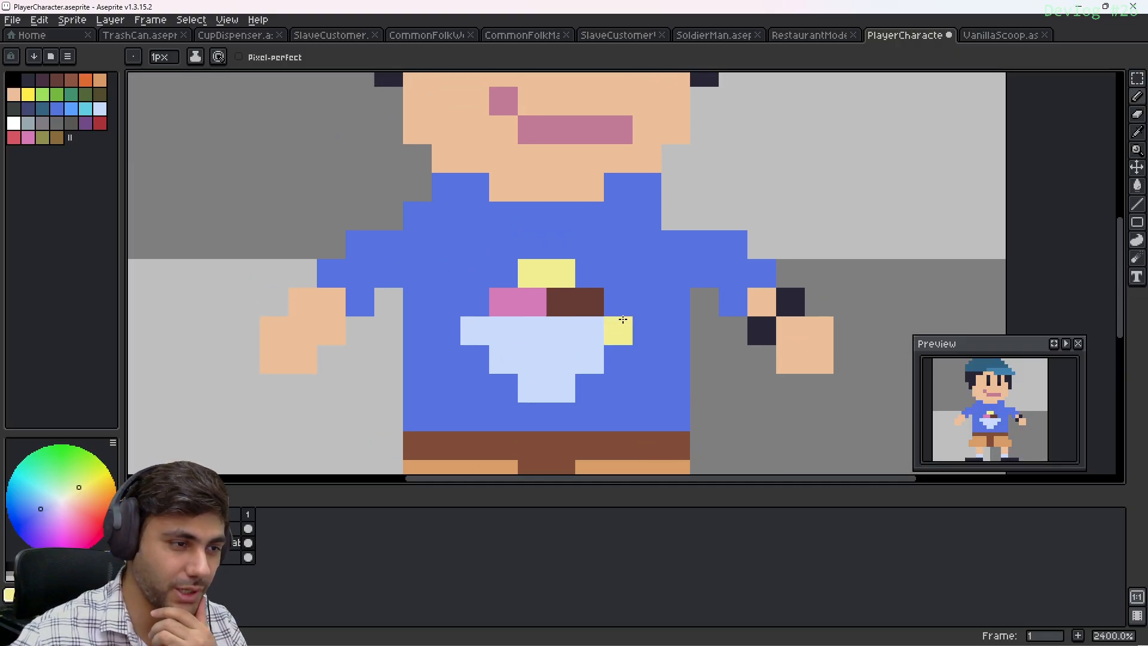
Try a squarer cup by painting out its bottom row, both rim ends and the lower corners with the shirt's blue
left_click(597, 390, "alt")
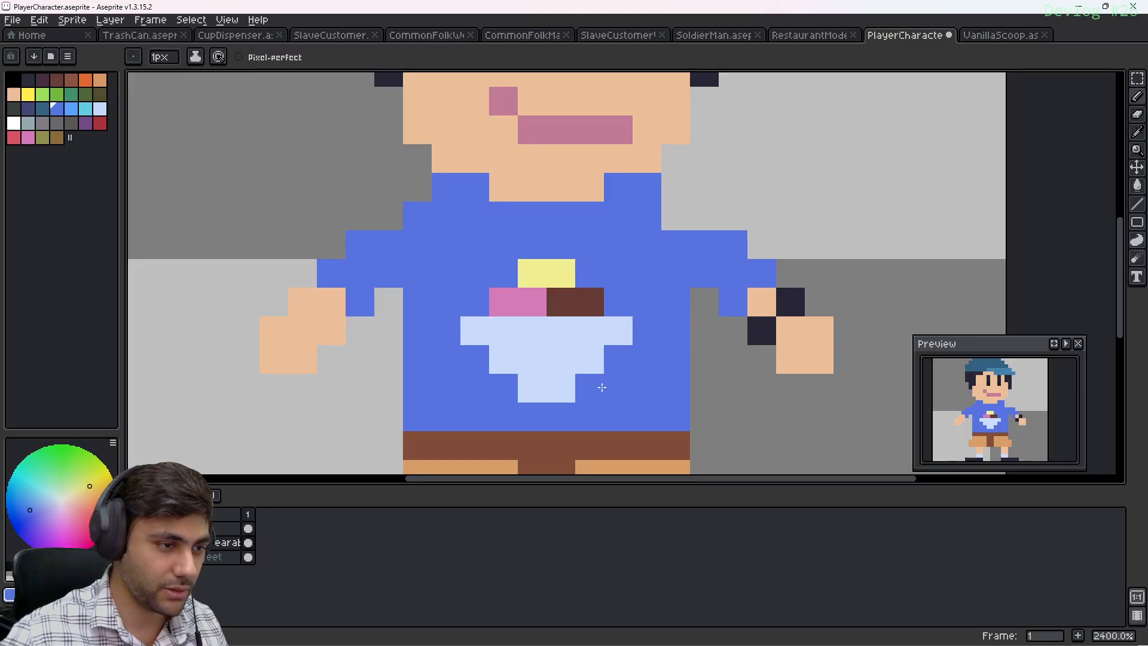
left_click_drag(565, 387, 529, 387)
scroll(658, 287, "down", 2)
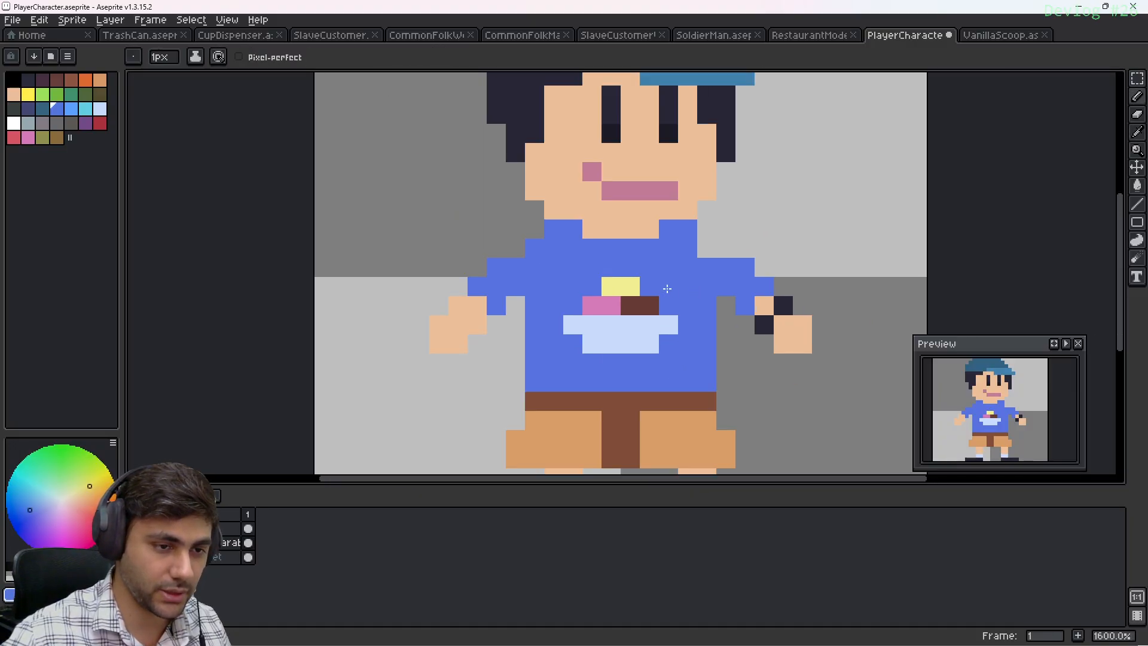
scroll(652, 296, "up", 3)
middle_click_drag(650, 301, 659, 299)
left_click(657, 343)
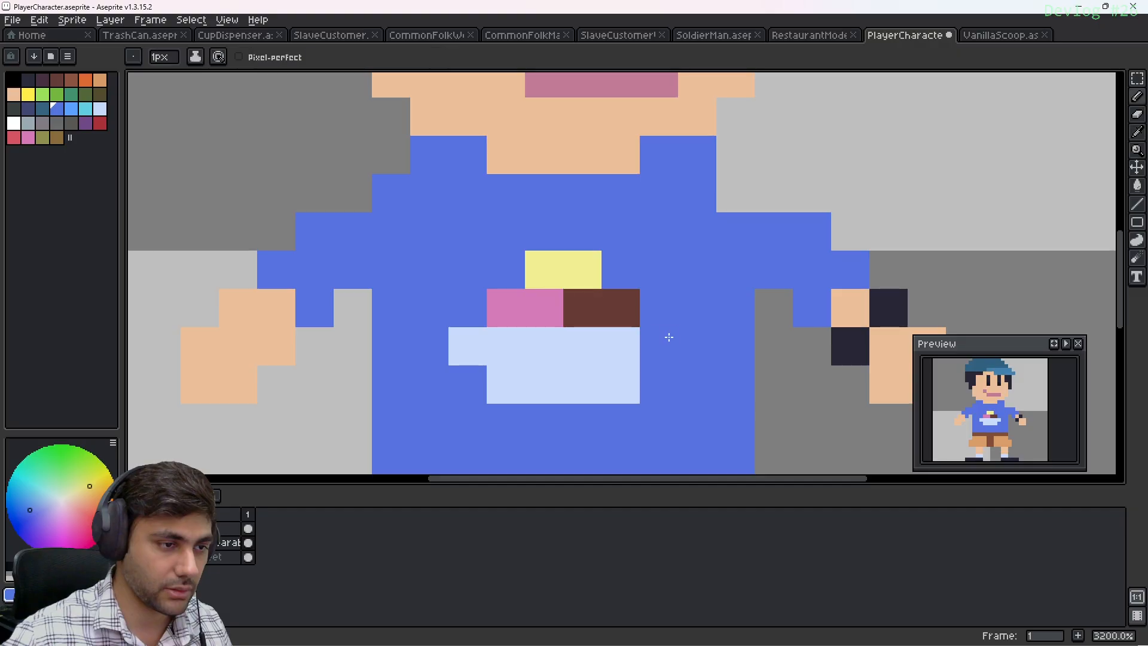
left_click(454, 348)
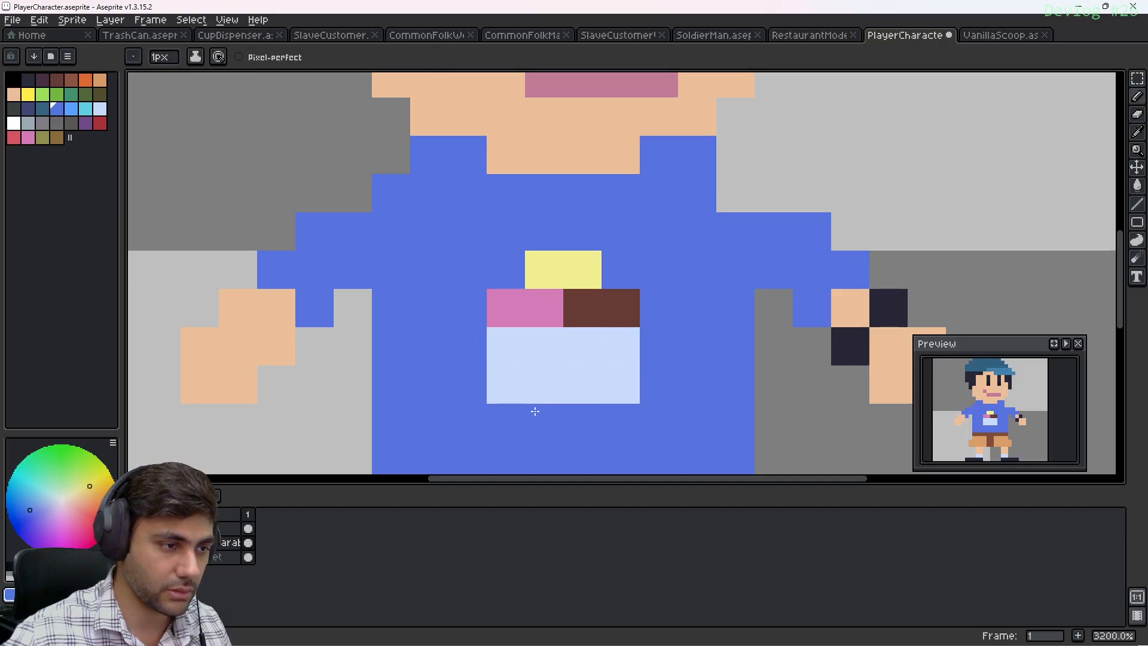
key("alt")
left_click(508, 390)
left_click(625, 392)
mouse_move(684, 310)
middle_mouse_down()
mouse_move(686, 326)
mouse_move(674, 299)
mouse_move(626, 285)
mouse_move(602, 298)
mouse_move(630, 279)
middle_mouse_up()
Undo the reshaping strokes to restore the tapered cup
key("ctrl+z")
key("ctrl+z")
key("ctrl+z")
key("ctrl+z")
key("ctrl+z")
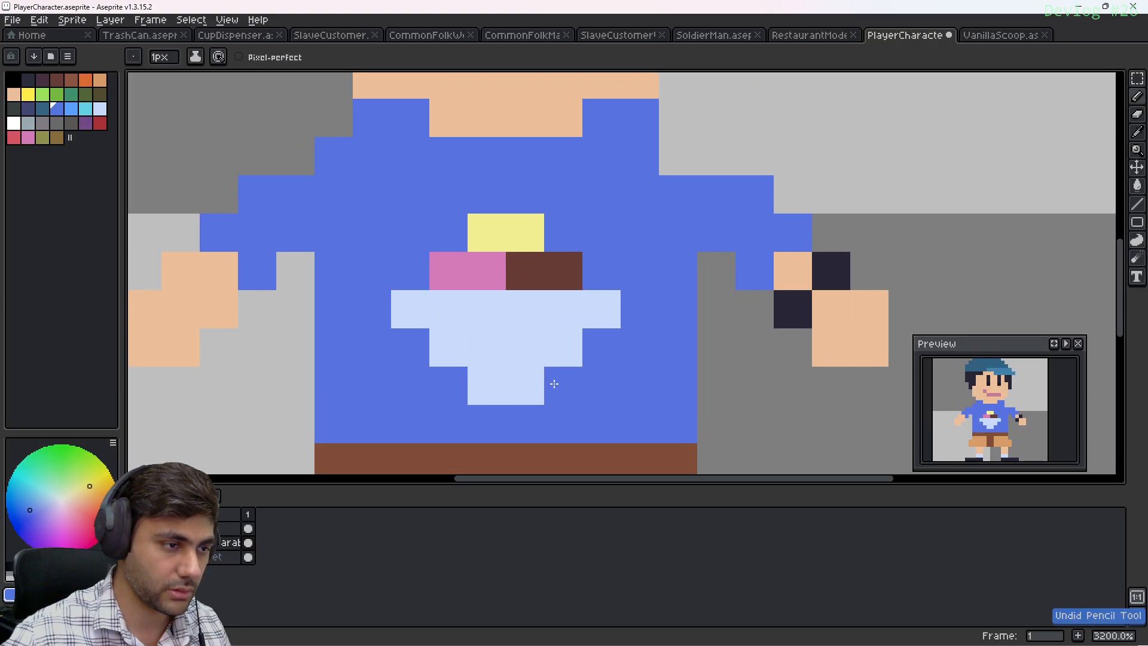
Paint out only the cup's two-pixel bottom row with the shirt's blue, and save the sprite
left_click(600, 390, "alt")
left_click_drag(527, 387, 492, 386)
mouse_move(569, 322)
middle_mouse_down()
mouse_move(621, 372)
mouse_move(616, 352)
middle_mouse_up()
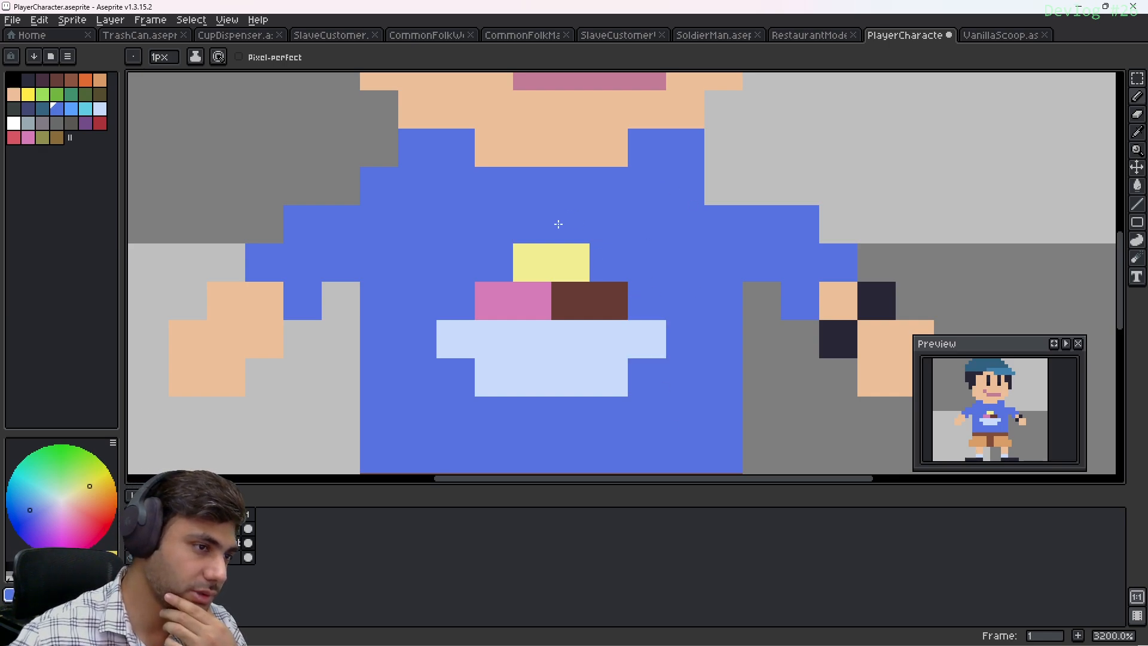
scroll(583, 222, "down", 4)
middle_click_drag(592, 222, 555, 293)
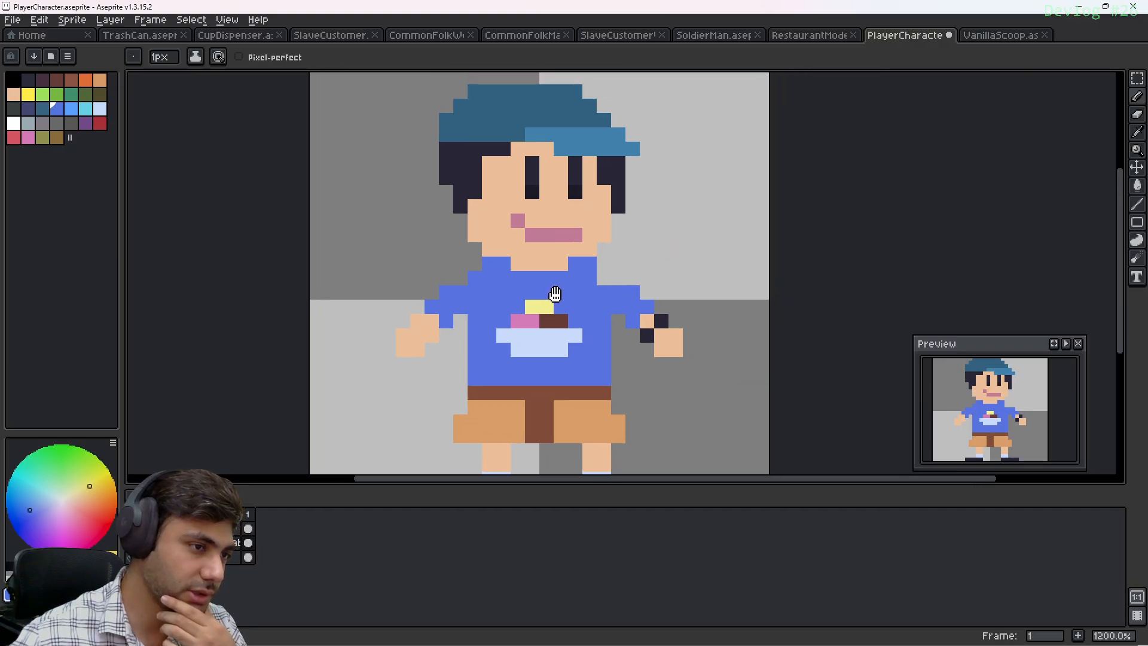
middle_click_drag(600, 215, 623, 219)
key("ctrl+s")
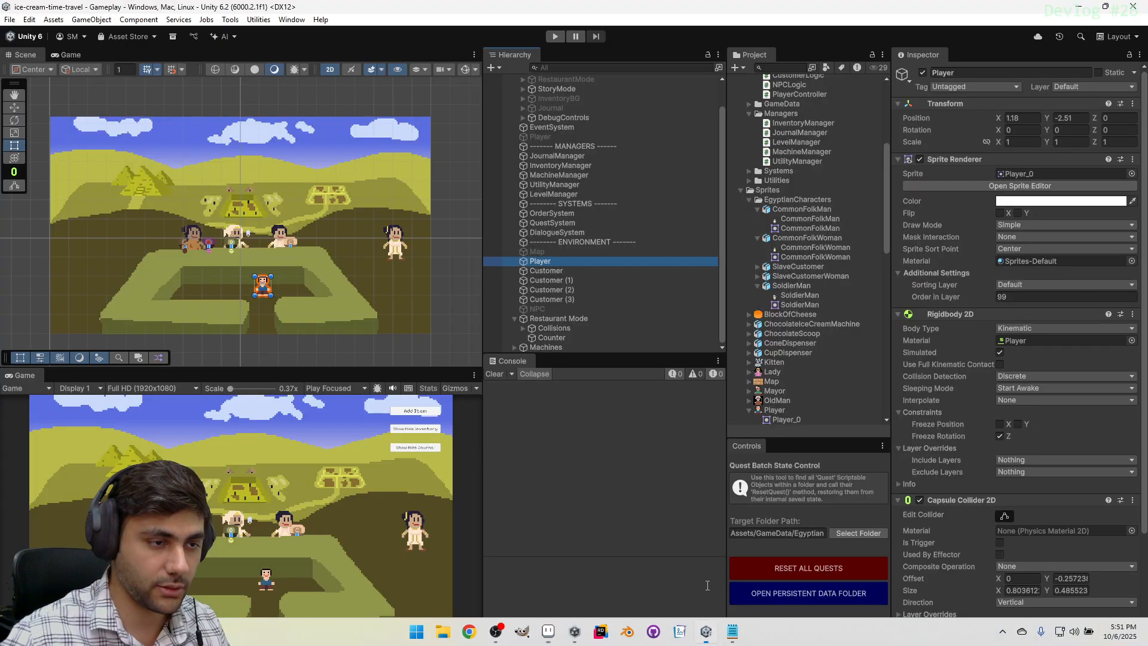
Switch to Unity and apply 16 pixels per unit to the PlayerCharacter sprite's import settings
left_click(680, 632)
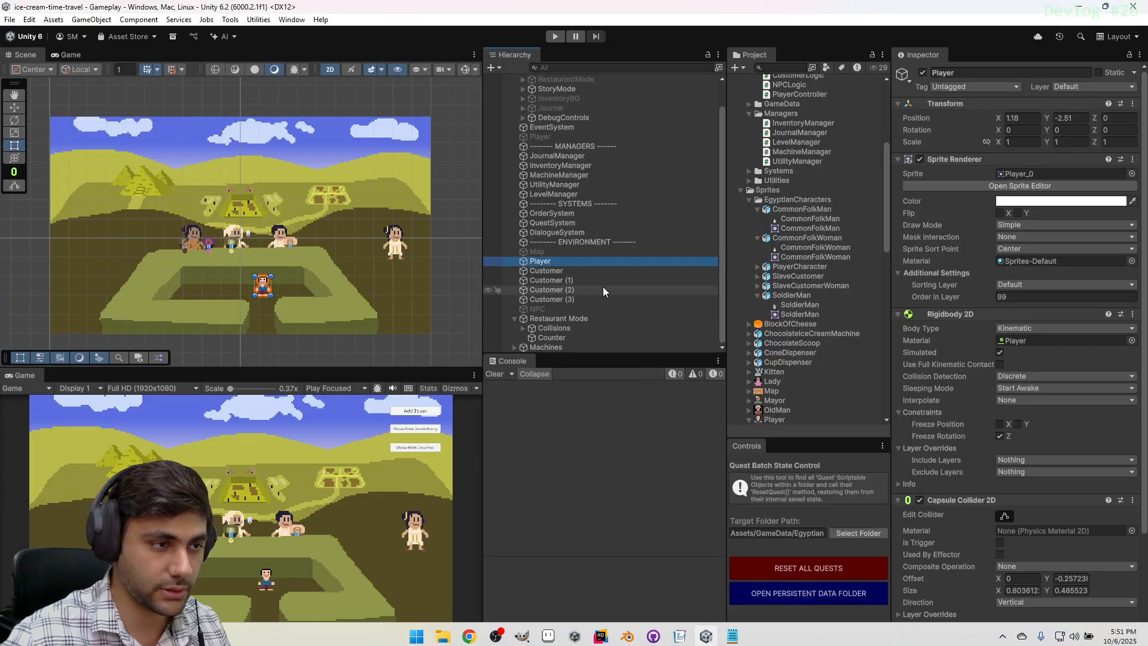
left_click(799, 267)
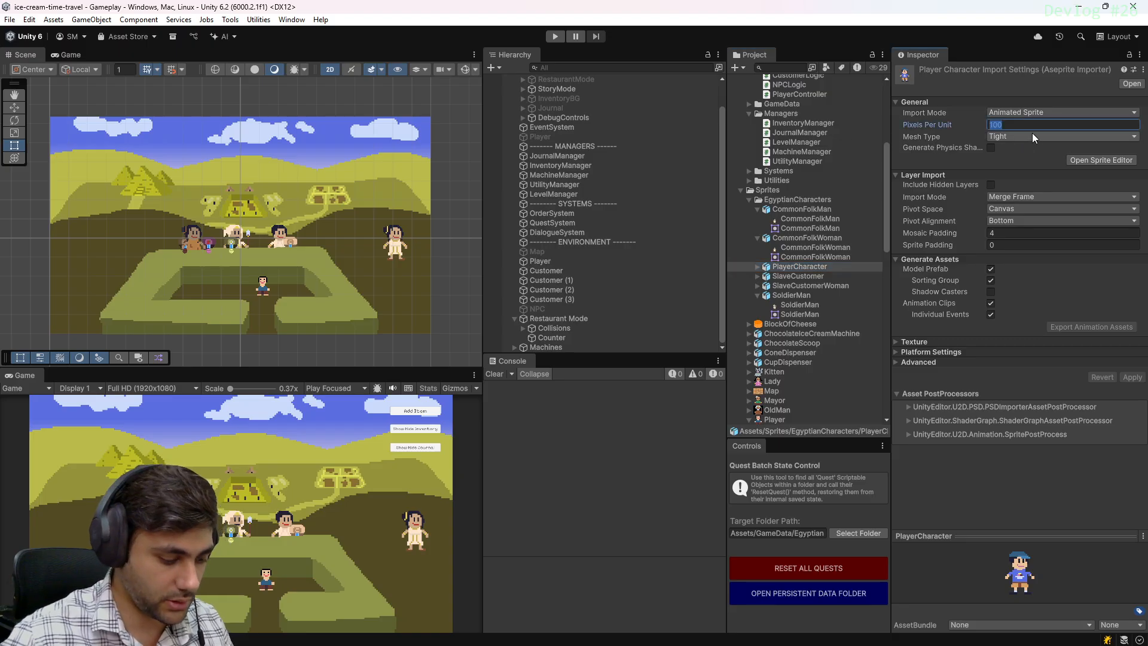
type("16")
left_click(1132, 377)
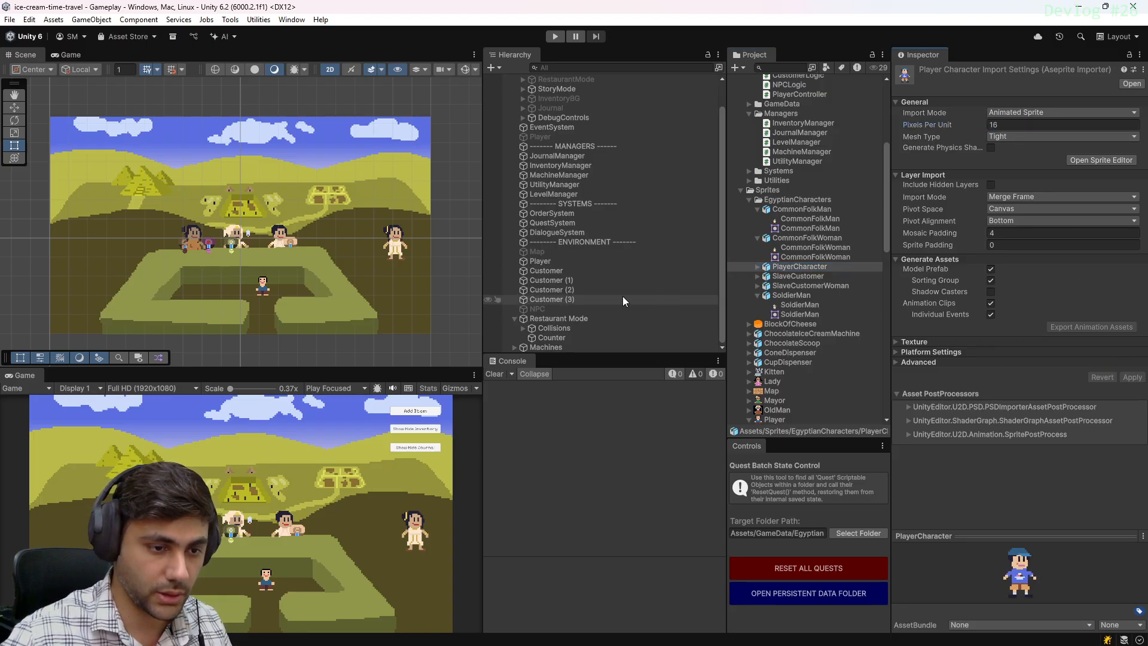
Assign the PlayerCharacter sprite to the Player object's Sprite Renderer
left_click(568, 261)
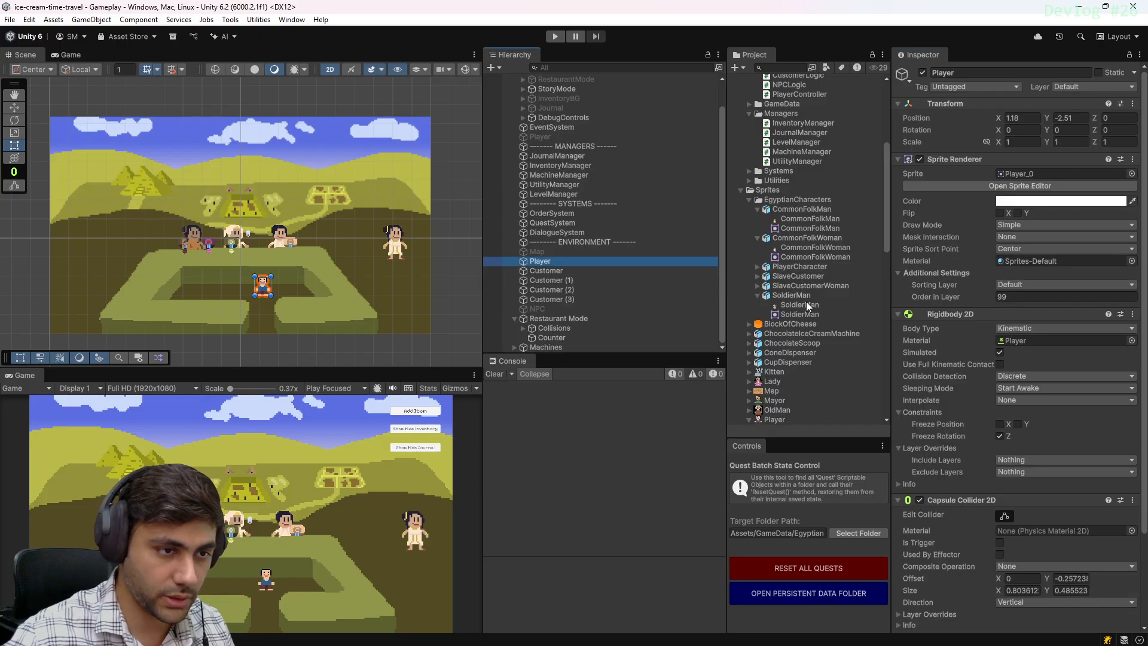
left_click_drag(813, 314, 858, 225)
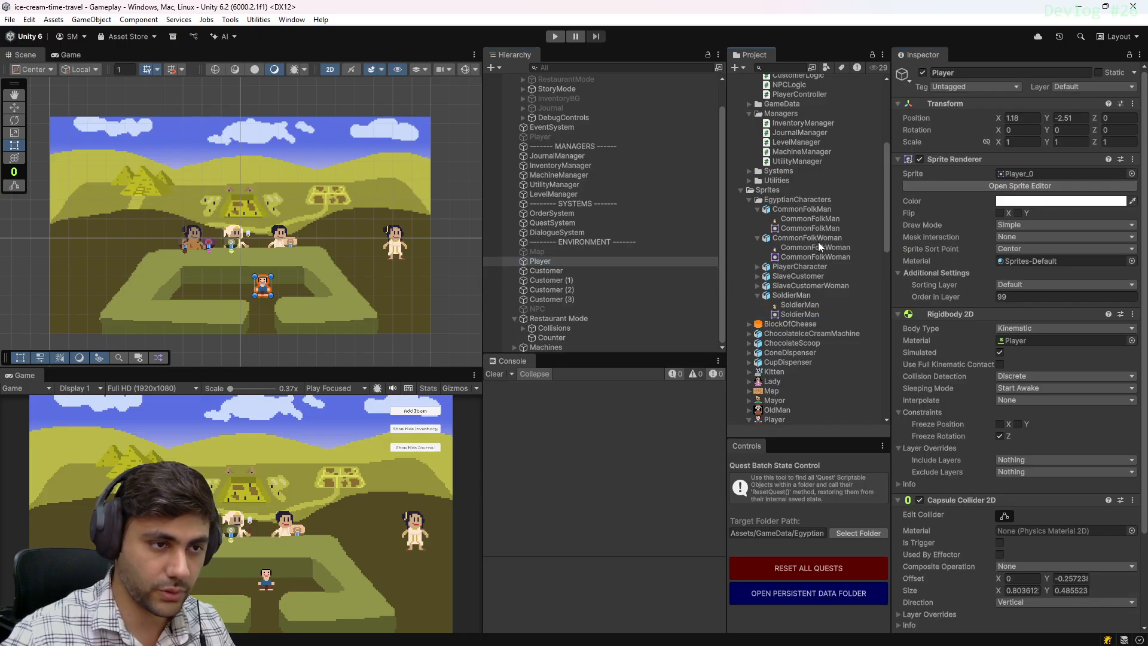
left_click(757, 268)
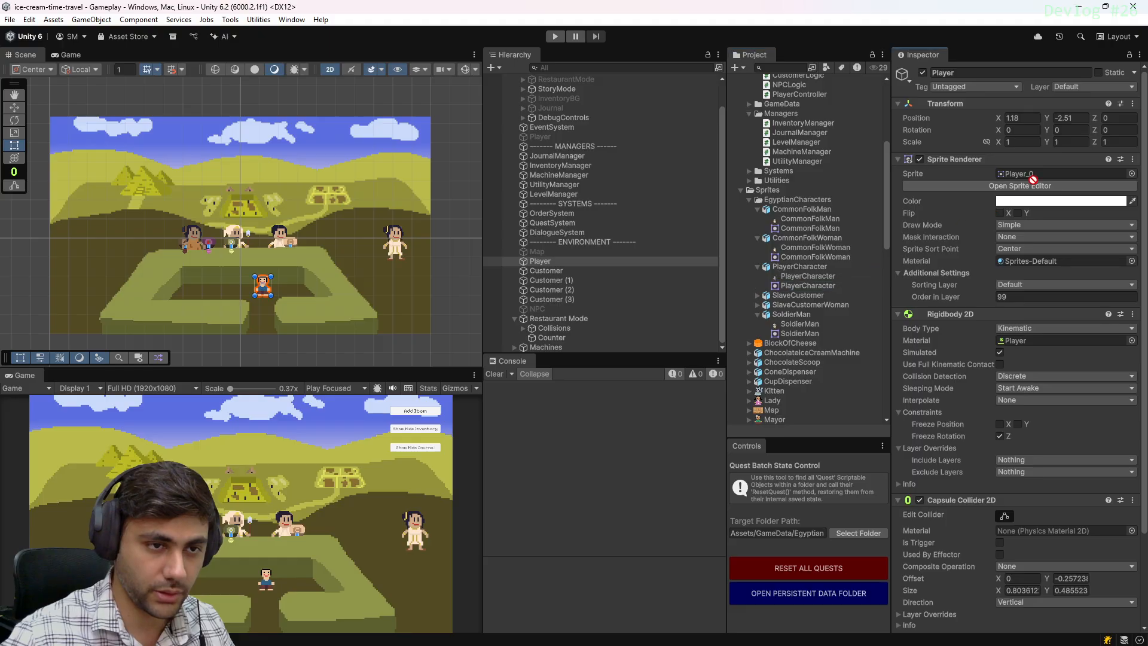
left_click_drag(1033, 178, 1036, 178)
scroll(295, 275, "up", 1)
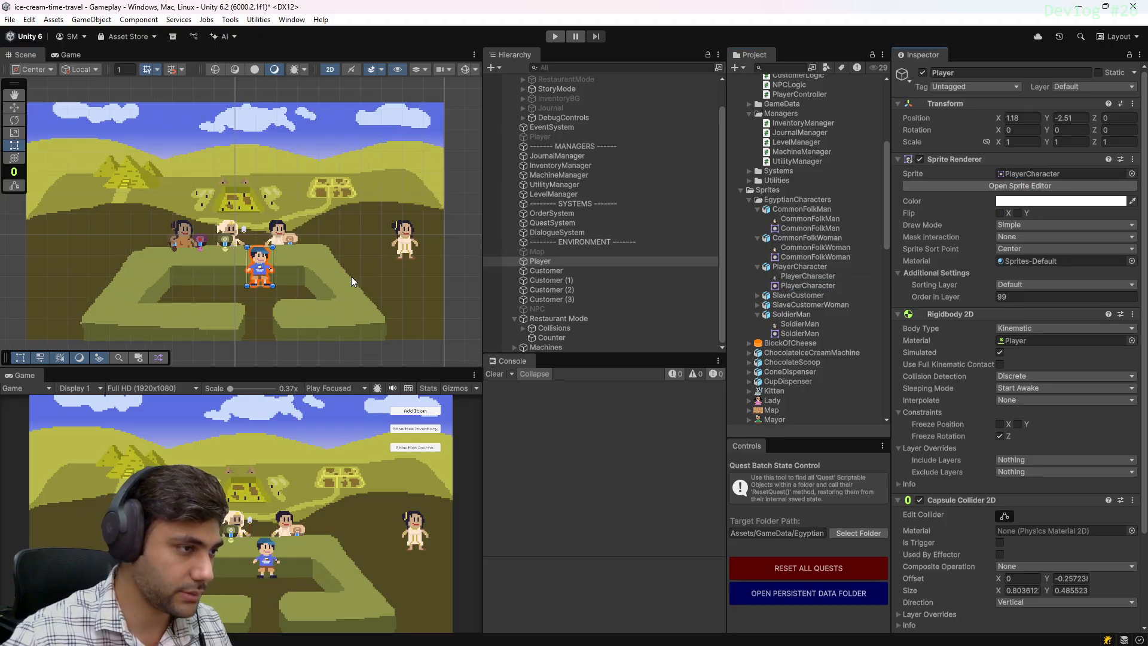
With gizmos shown, refit the Player's capsule collider above the feet, about 0.80 by 1.00 with a Y offset of about 0.51, and save the scene
left_click(536, 261)
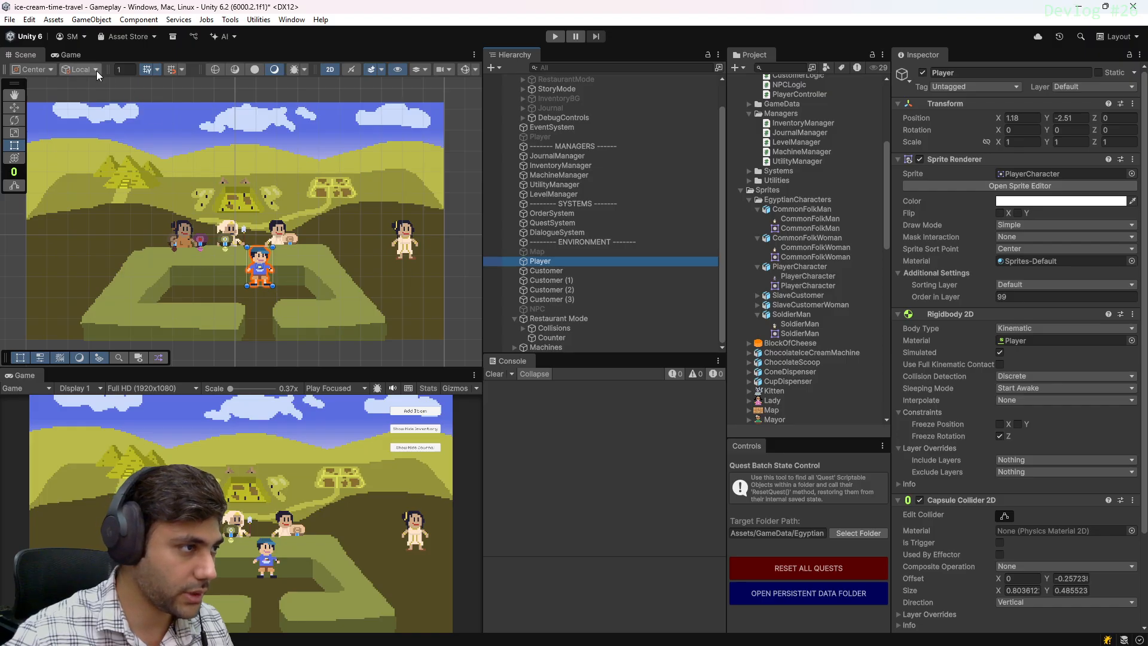
left_click(464, 69)
scroll(255, 260, "up", 5)
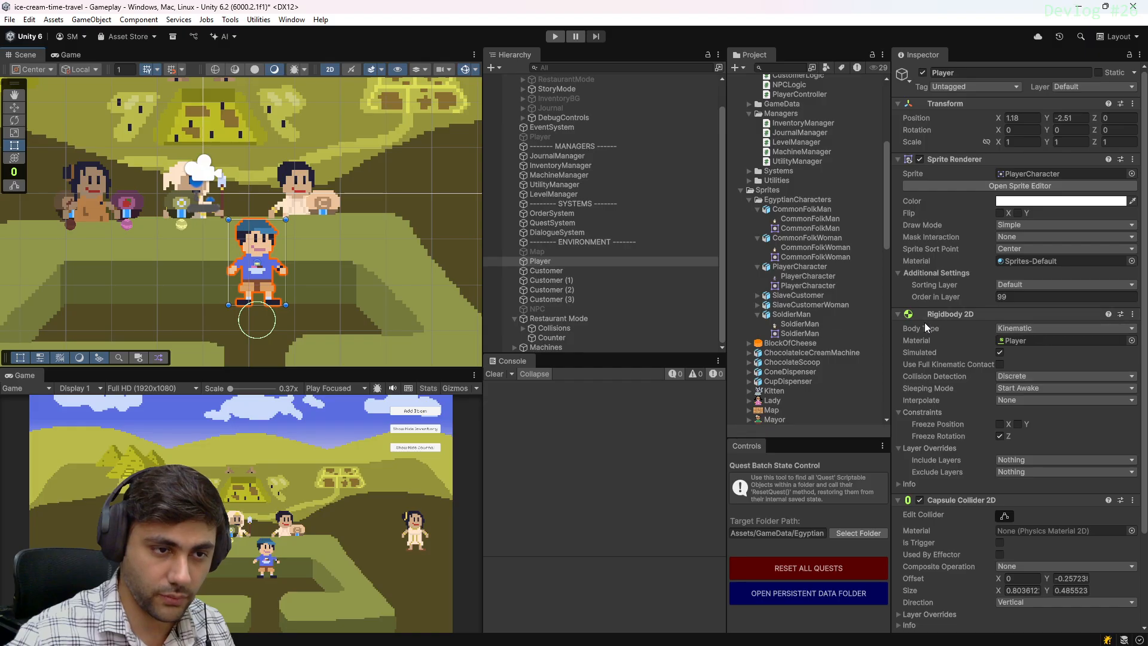
scroll(925, 327, "down", 4)
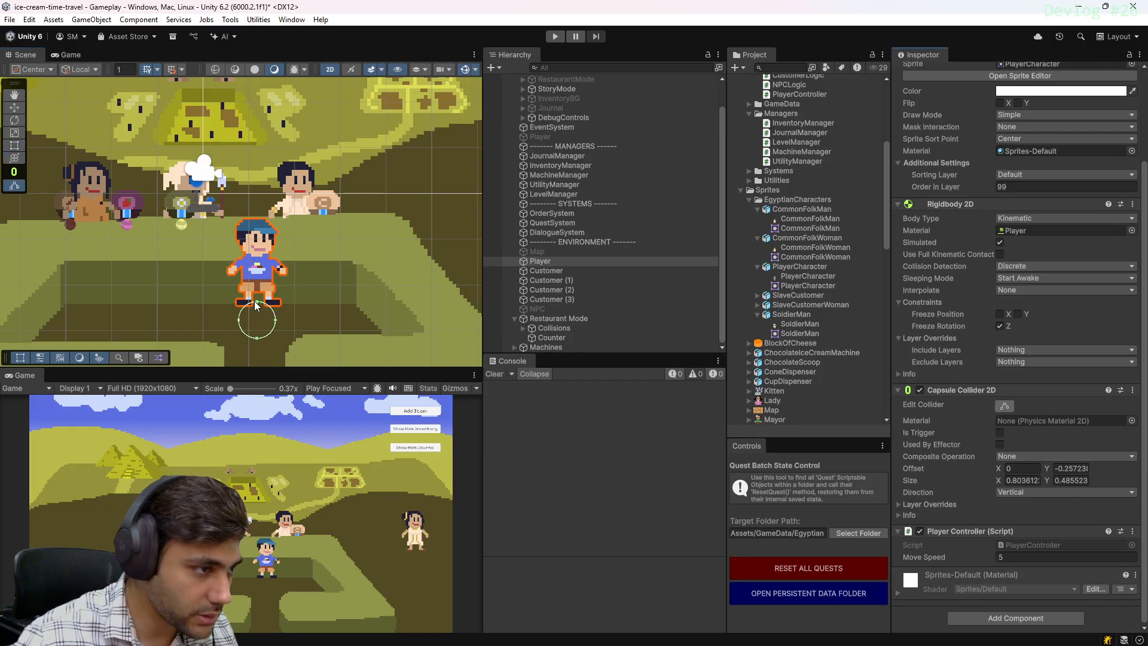
left_click(255, 305)
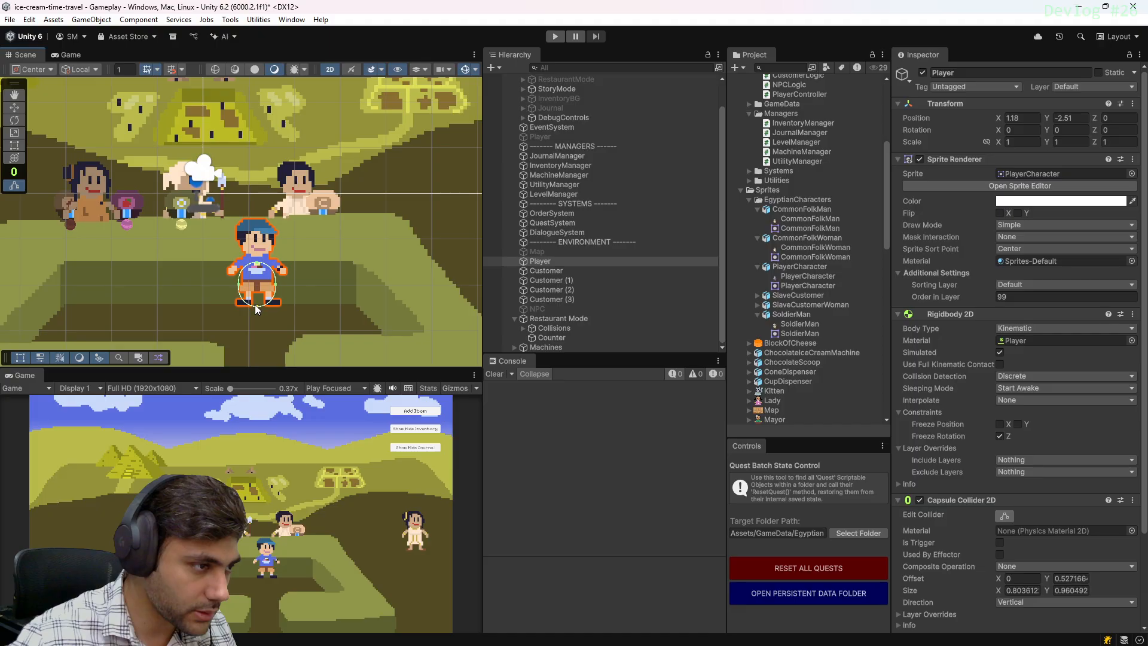
left_click_drag(255, 304, 256, 306)
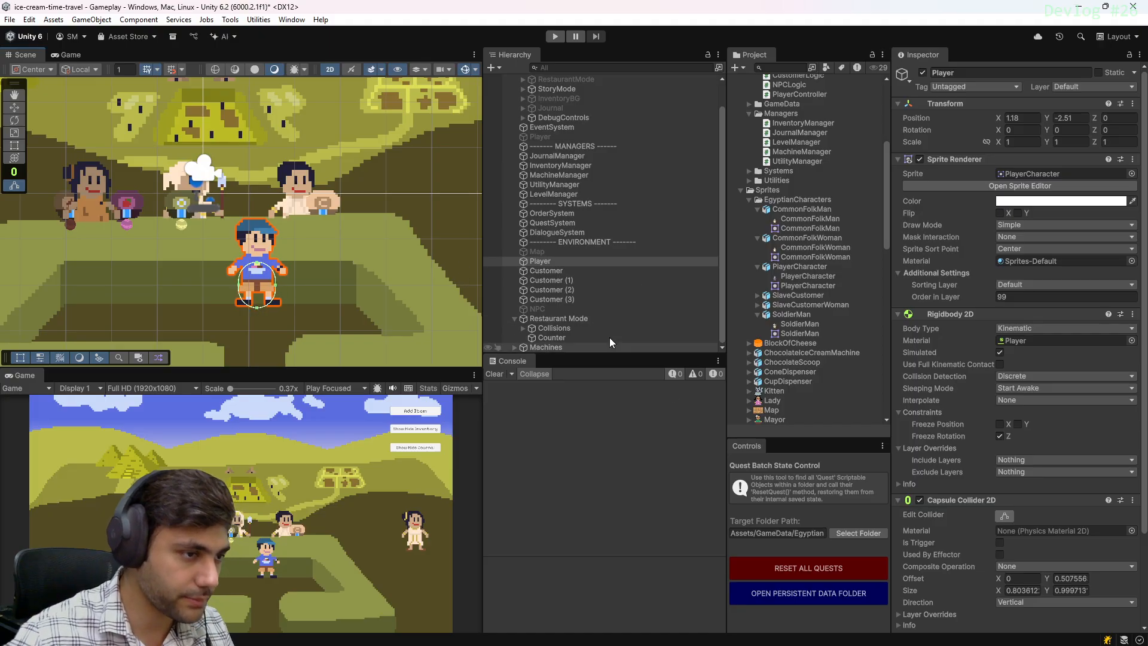
left_click(616, 220)
left_click(362, 287)
key("ctrl+s")
Inspect the new player in the maximized Scene view, and maximize the Game view
key("shift+space")
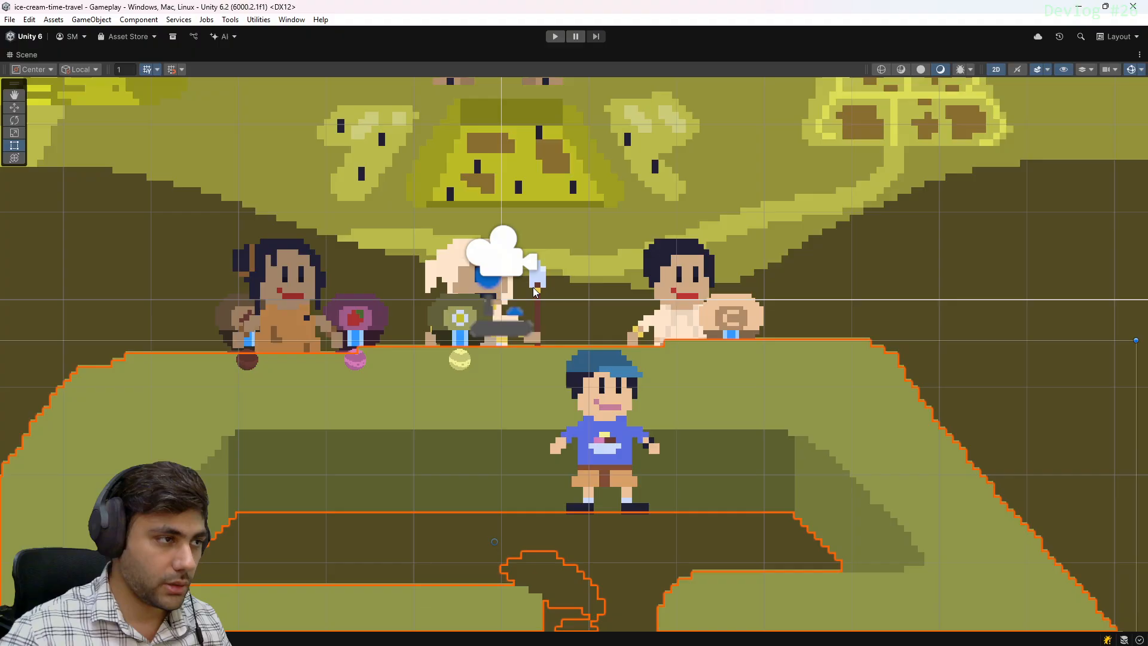
key("shift+space")
left_click(67, 54)
key("shift+space")
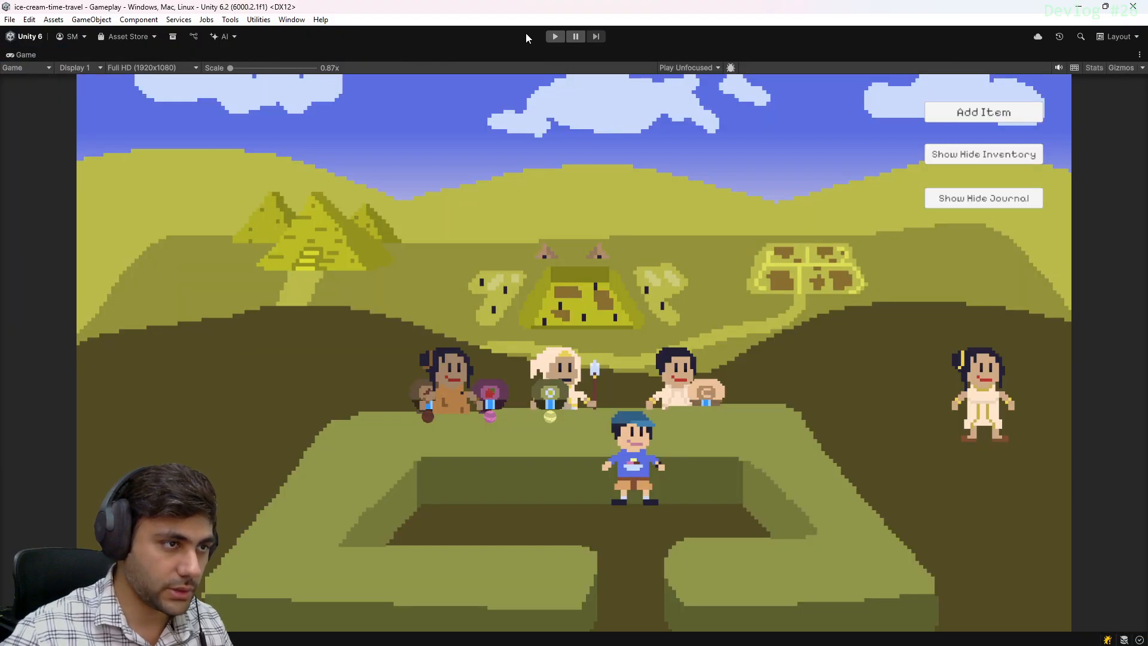
Play-test the restaurant scene briefly to check how the customers move with the player, and stop it
left_click(555, 36)
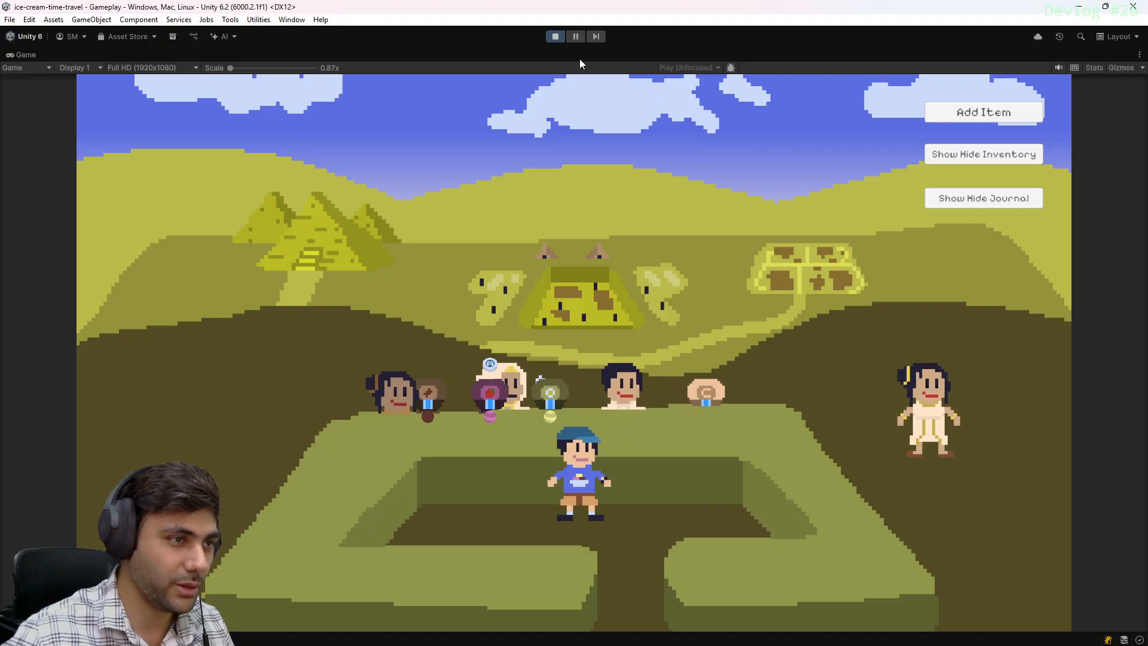
left_click(555, 37)
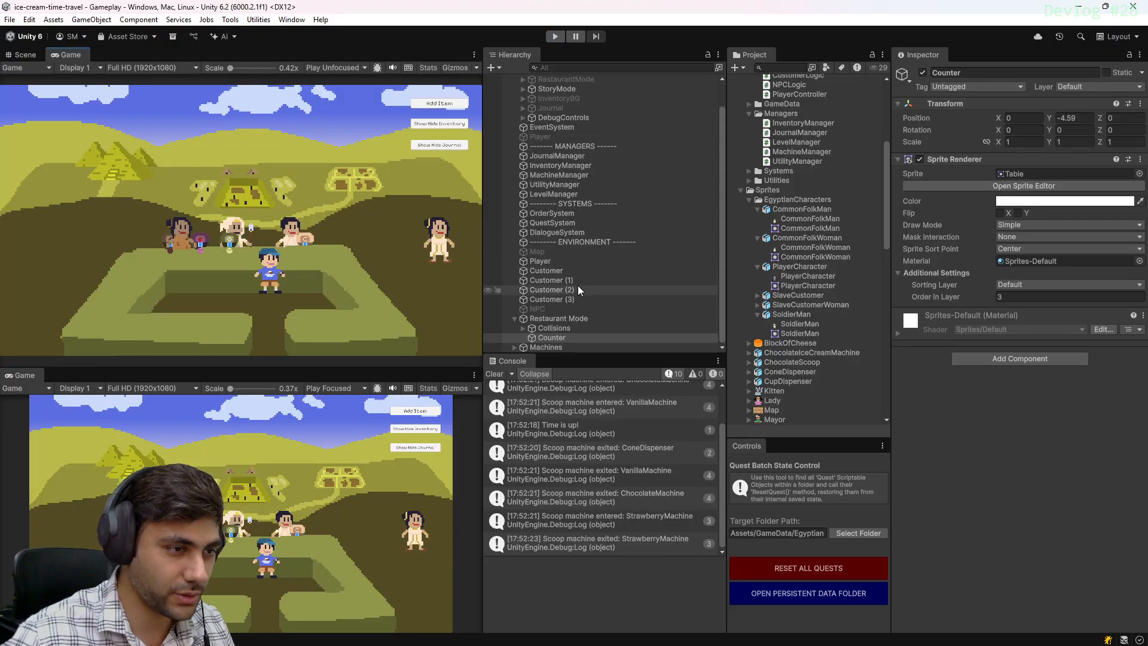
Remove the Rigidbody 2D component from all four Customer objects at once
left_click(569, 271)
left_click(568, 299, "shift")
scroll(1046, 321, "down", 3)
scroll(954, 184, "up", 3)
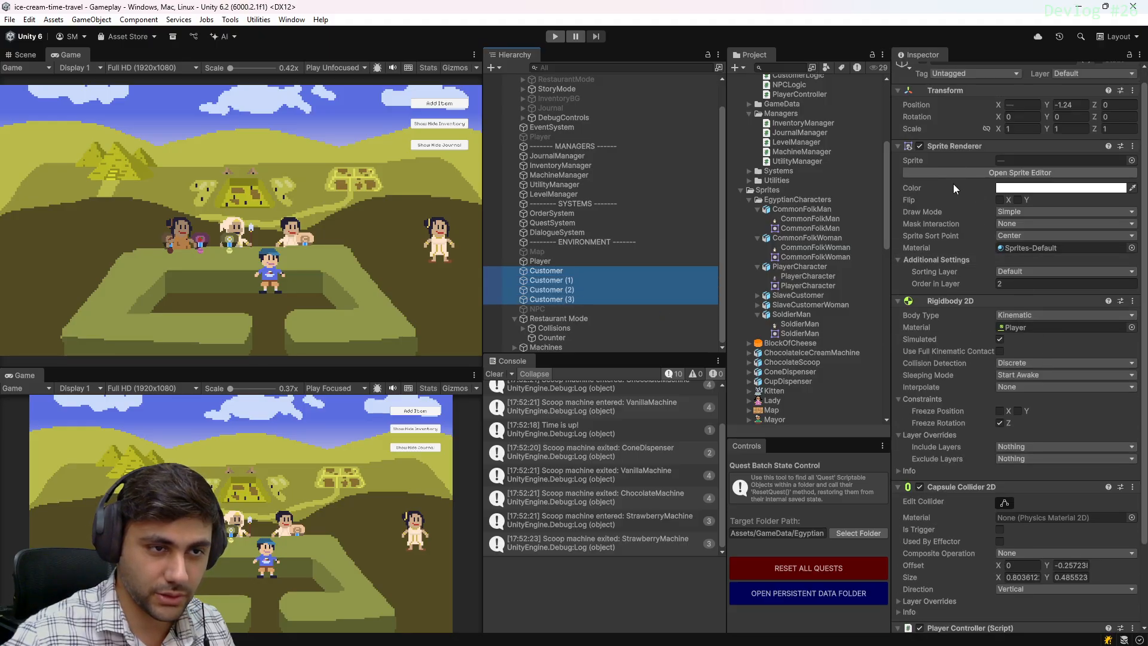
scroll(953, 184, "up", 1)
right_click(959, 160)
left_click(950, 293)
right_click(954, 314)
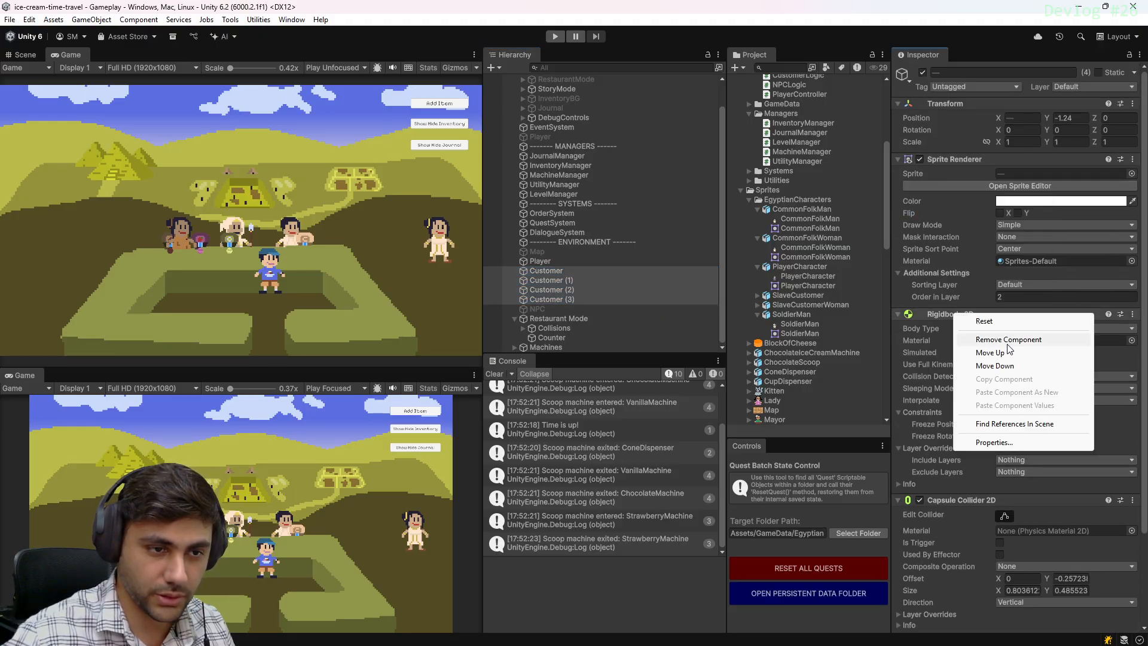
left_click(987, 339)
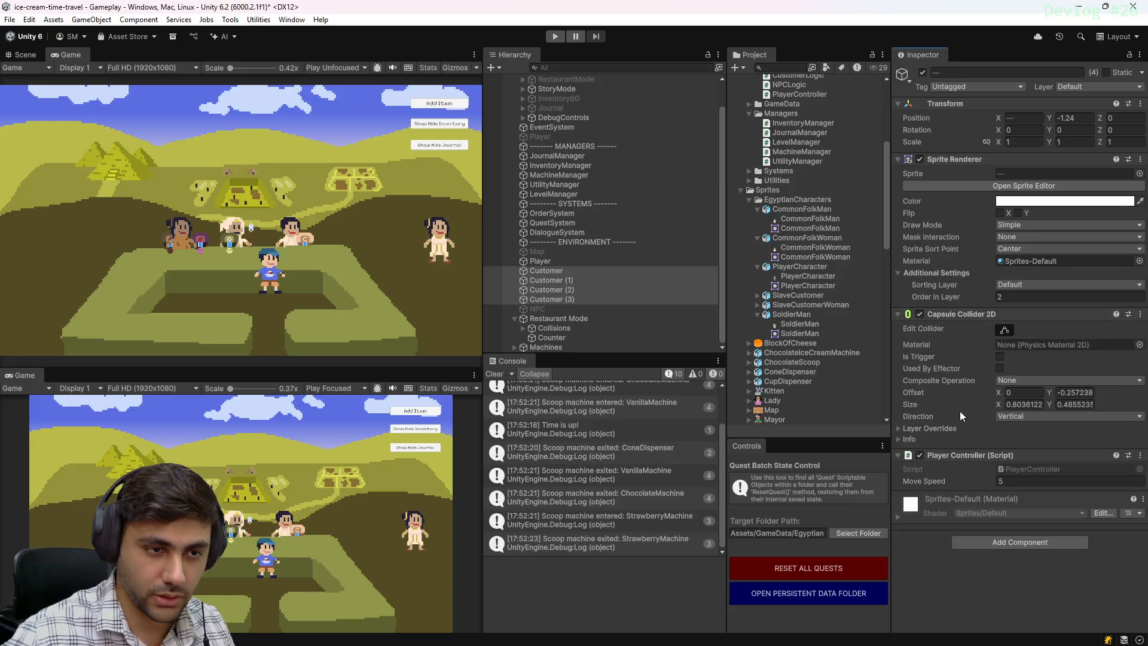
Remove the Capsule Collider 2D and Player Controller script components from the four Customer objects
right_click(986, 318)
left_click(1011, 345)
right_click(976, 314)
left_click(1011, 344)
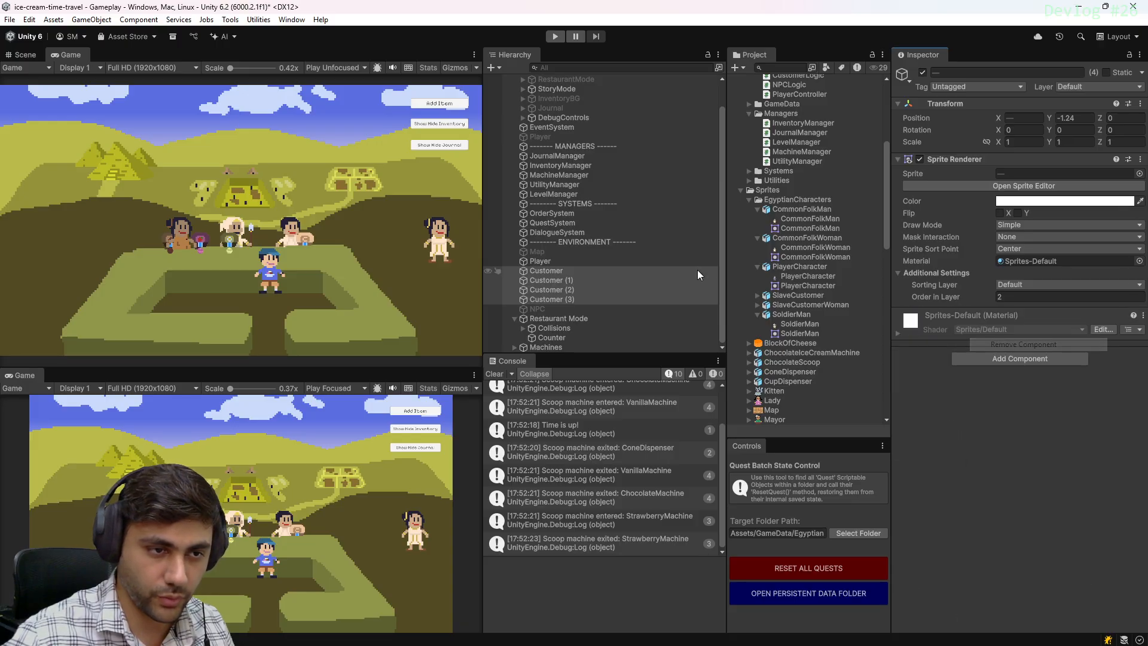
left_click(577, 272)
left_click(634, 291)
Play-test the scene in a maximized Game view, walking the player around the customers and counter, and stop it
key("shift+space")
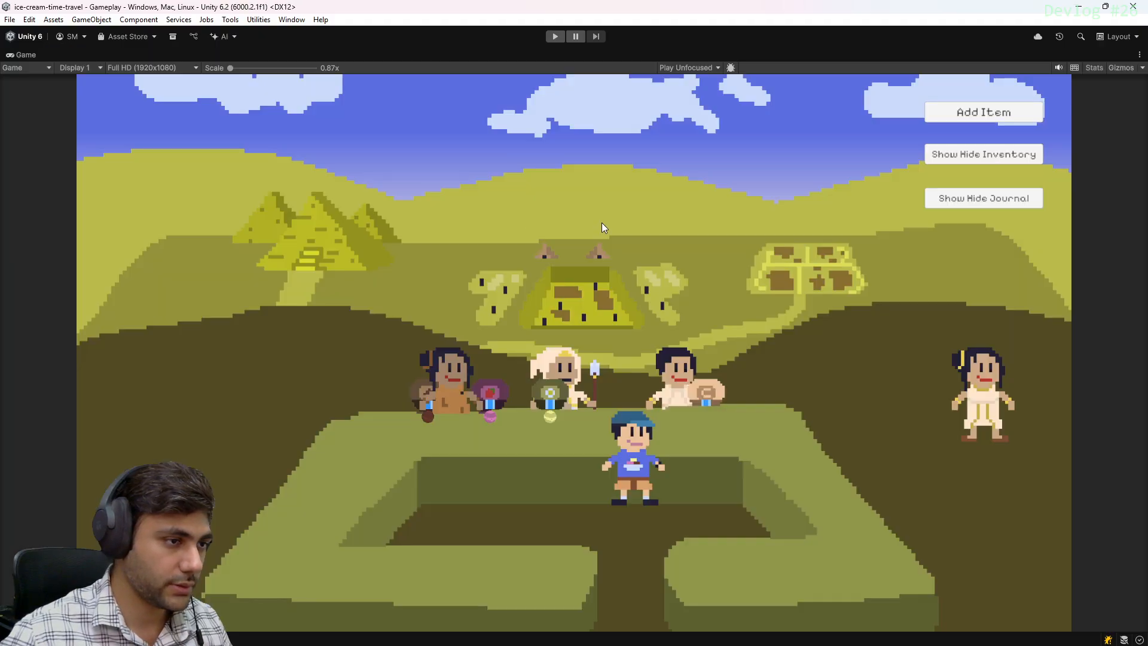
left_click(556, 37)
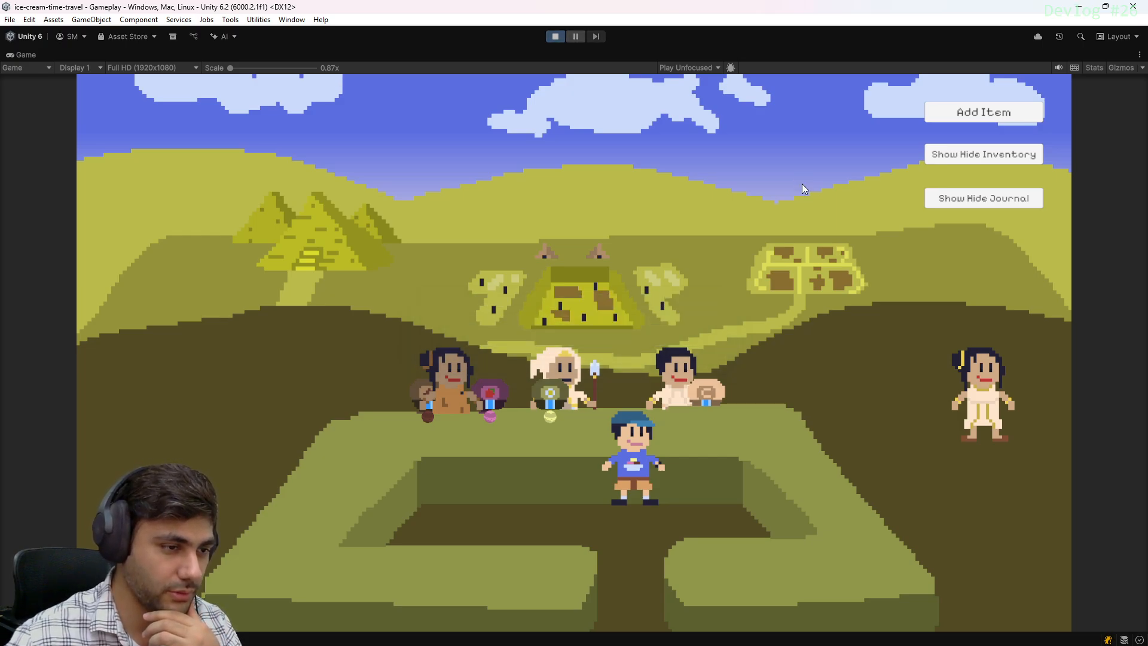
key("w")
key("a")
key("s")
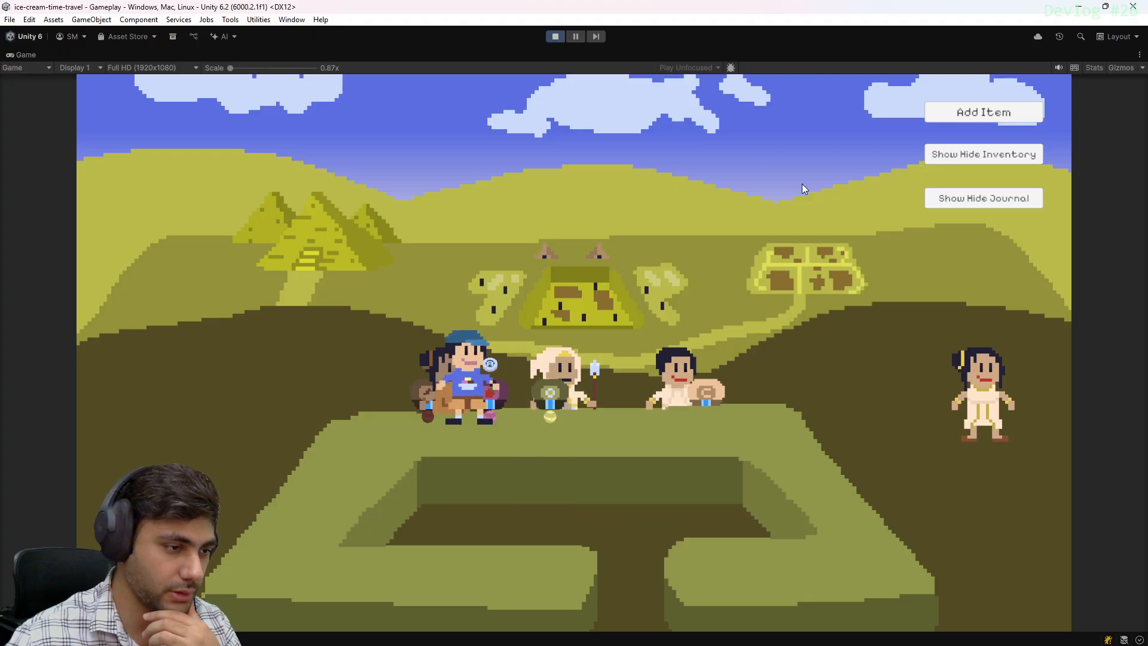
key("d")
key("w")
key("a")
key("s")
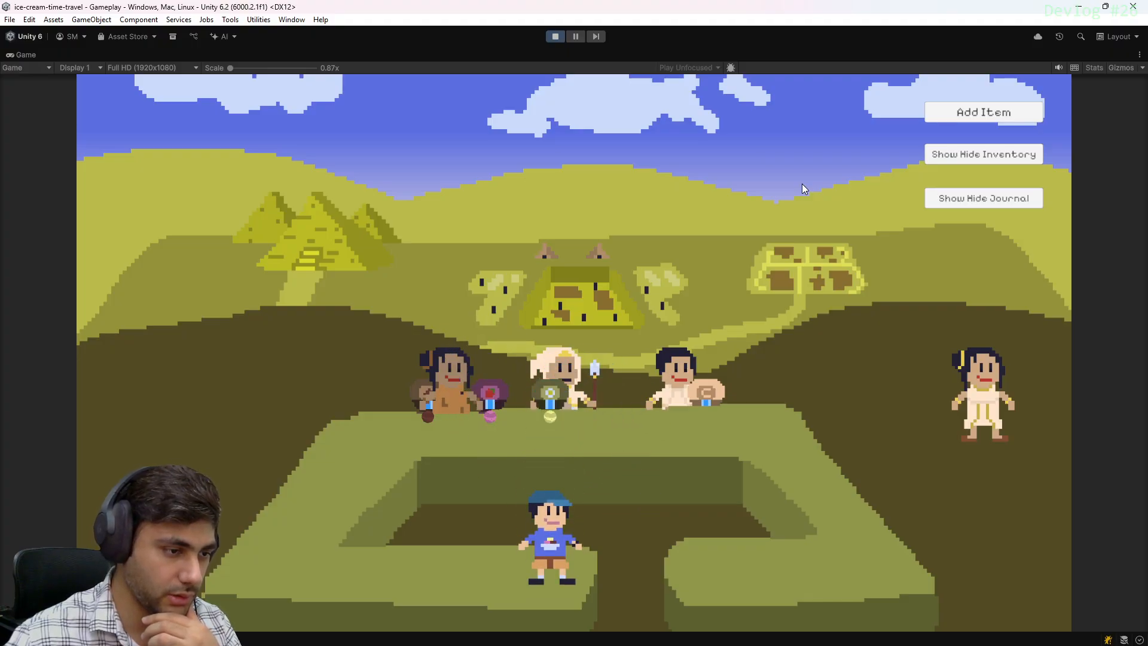
key("d")
key("w")
key("a")
key("s")
key("d")
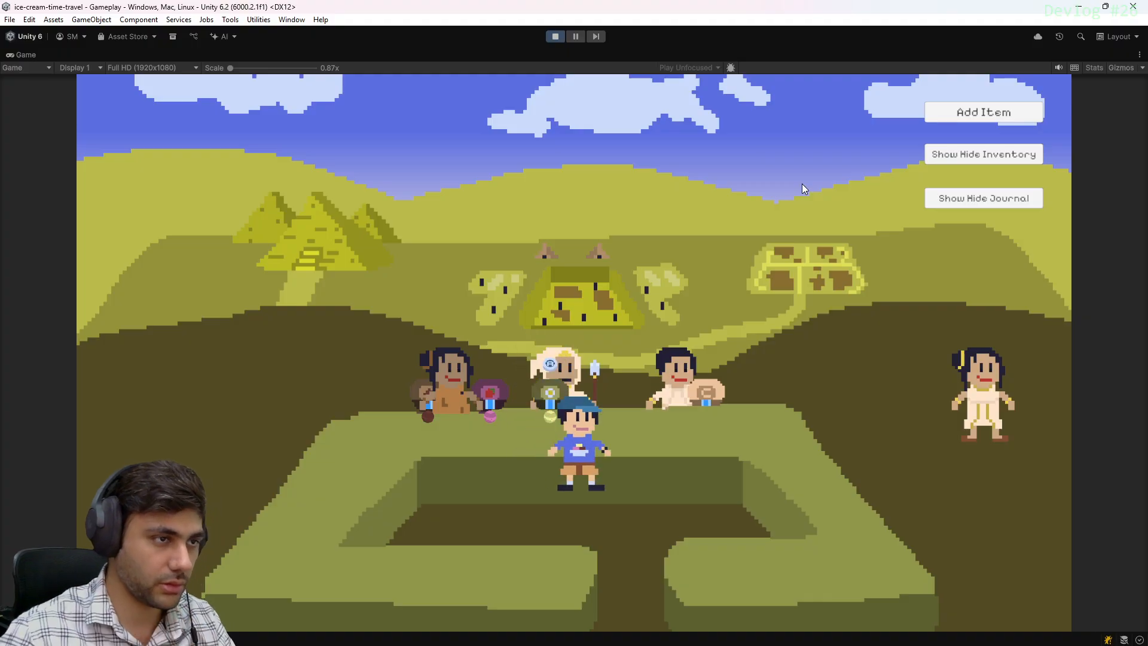
left_click(555, 36)
Examine the Player's components and the collision outlines around the Restaurant Mode background in the Scene view
left_click(592, 261)
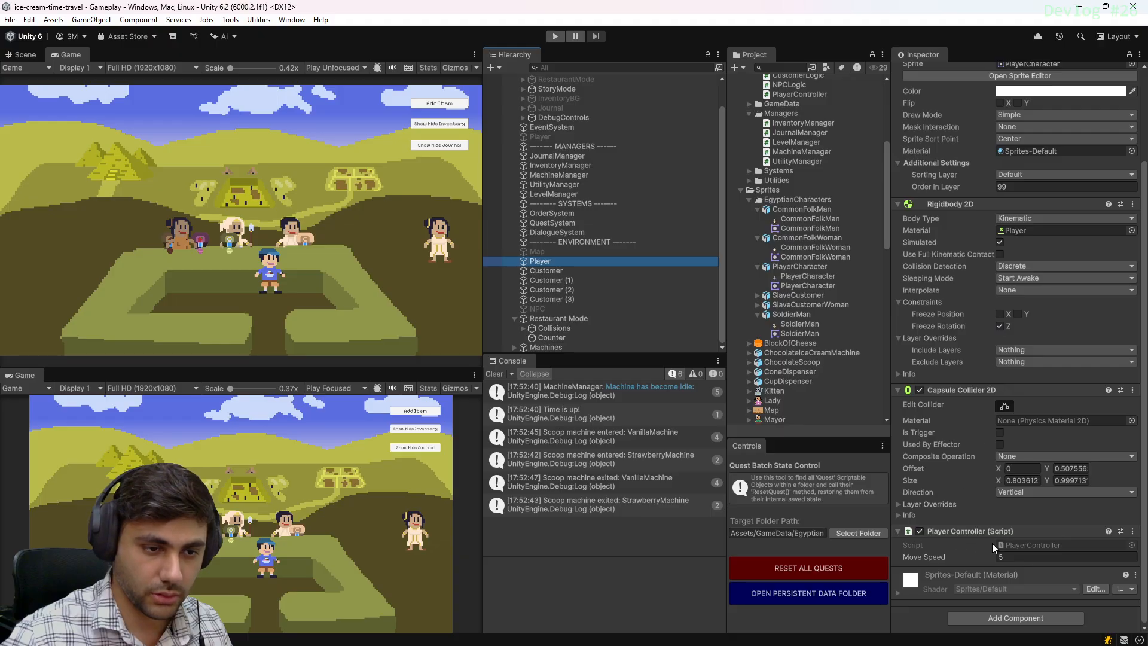
scroll(973, 414, "up", 1)
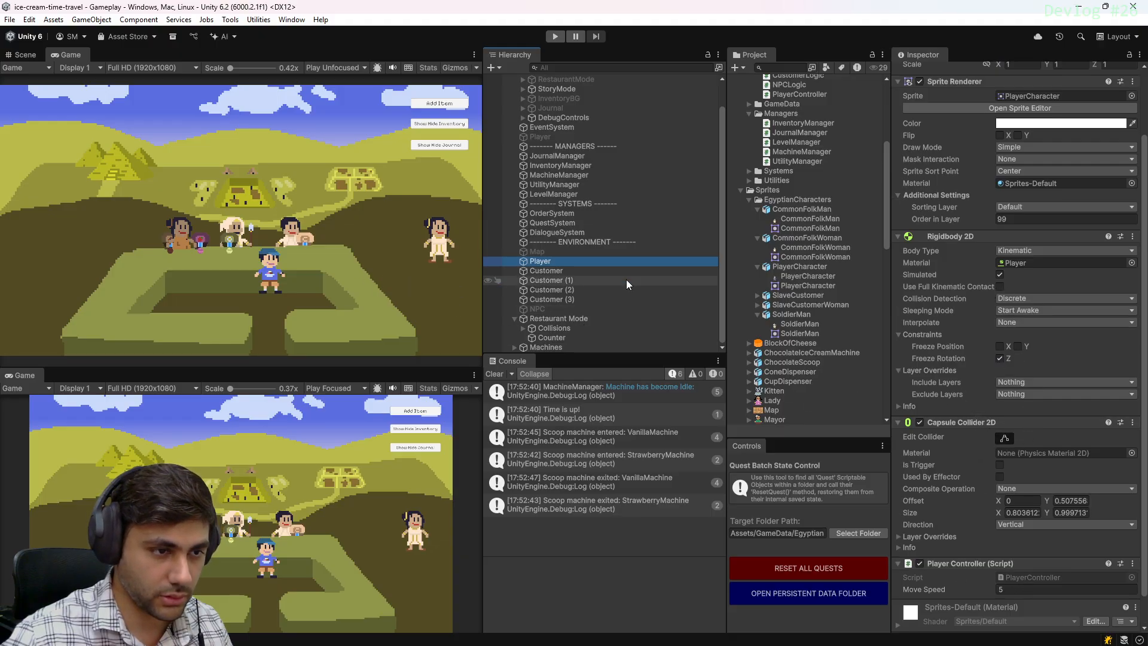
left_click(31, 57)
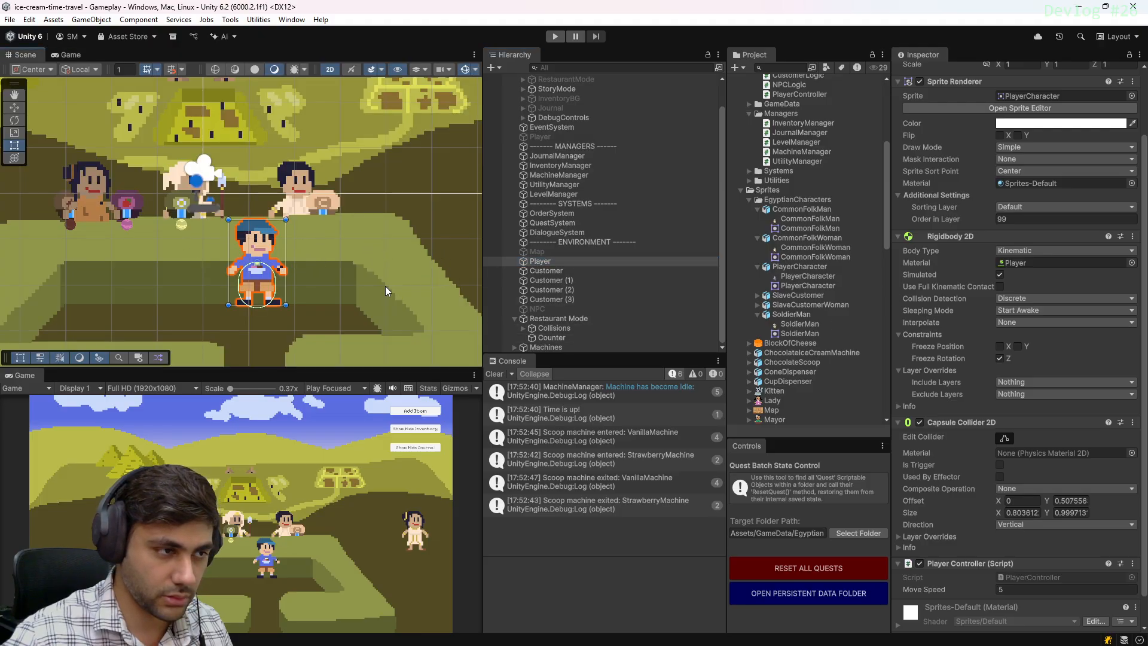
left_click(556, 318)
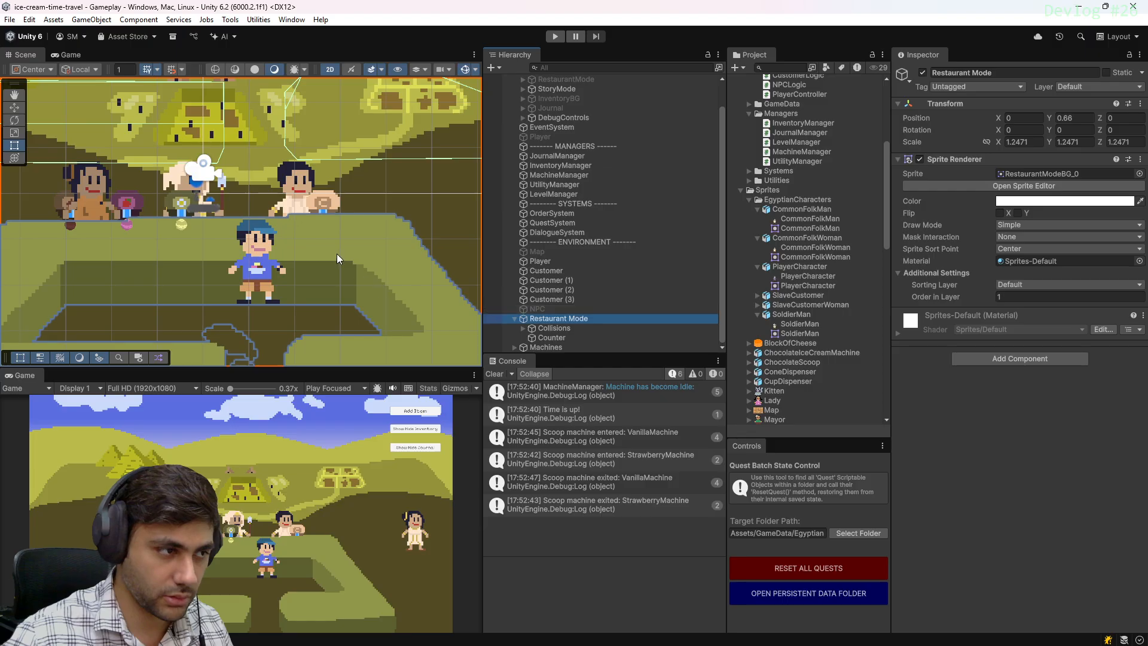
scroll(344, 259, "down", 2)
scroll(353, 263, "down", 2)
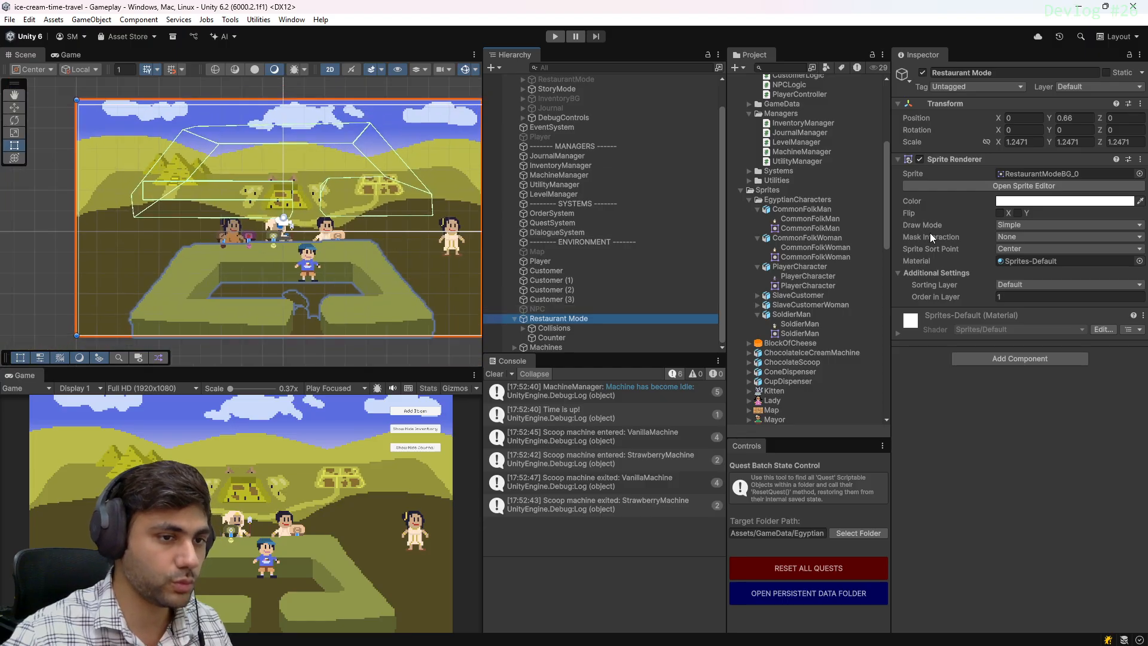
Move the Collisions object down onto the counter, to a Y position of about -0.028
left_click(555, 329)
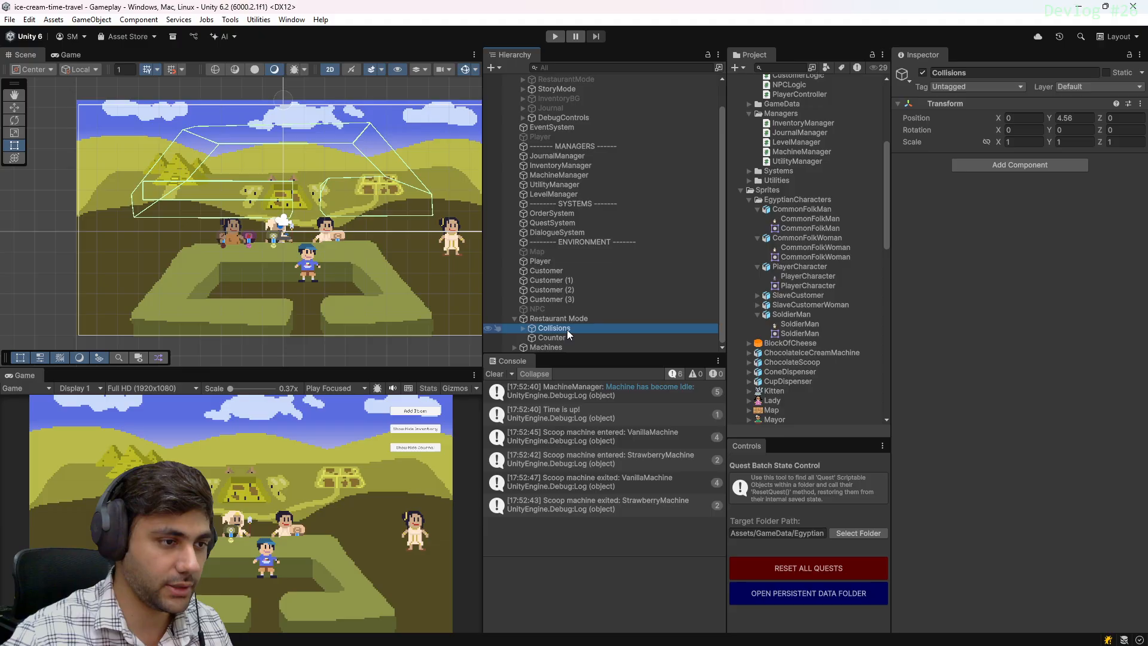
key("w")
left_click_drag(283, 128, 269, 299)
scroll(289, 256, "up", 4)
scroll(288, 257, "up", 2)
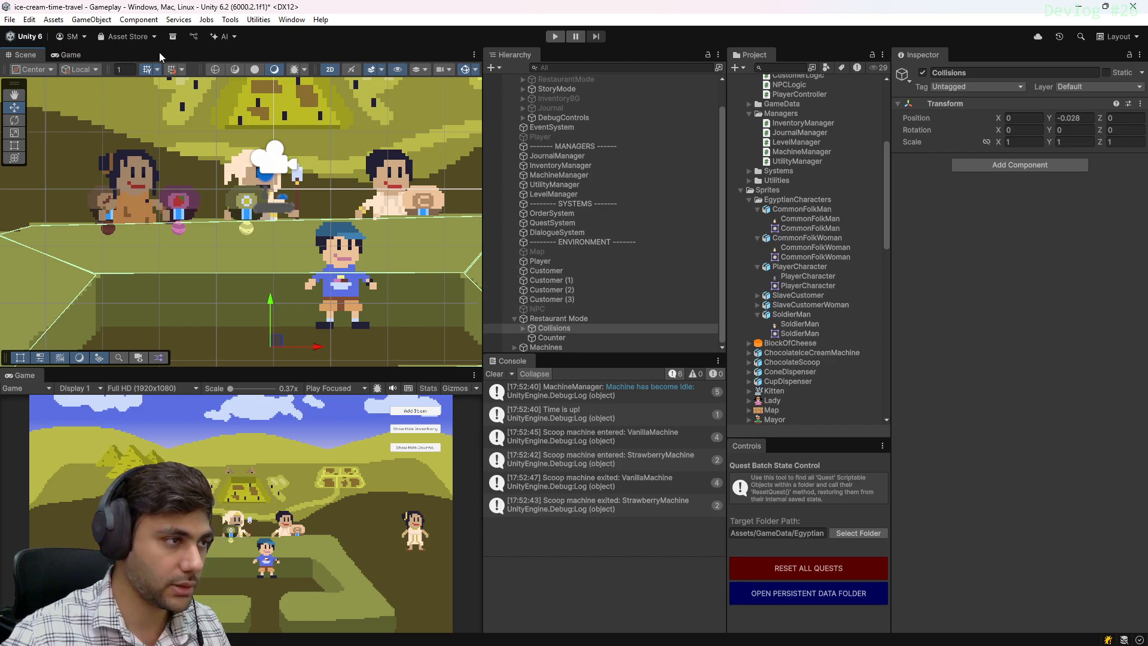
Play-test the scene in a maximized Game view, walking the player along the counter's inner left side and out through its front opening
left_click(67, 54)
key("shift+space")
left_click(554, 37)
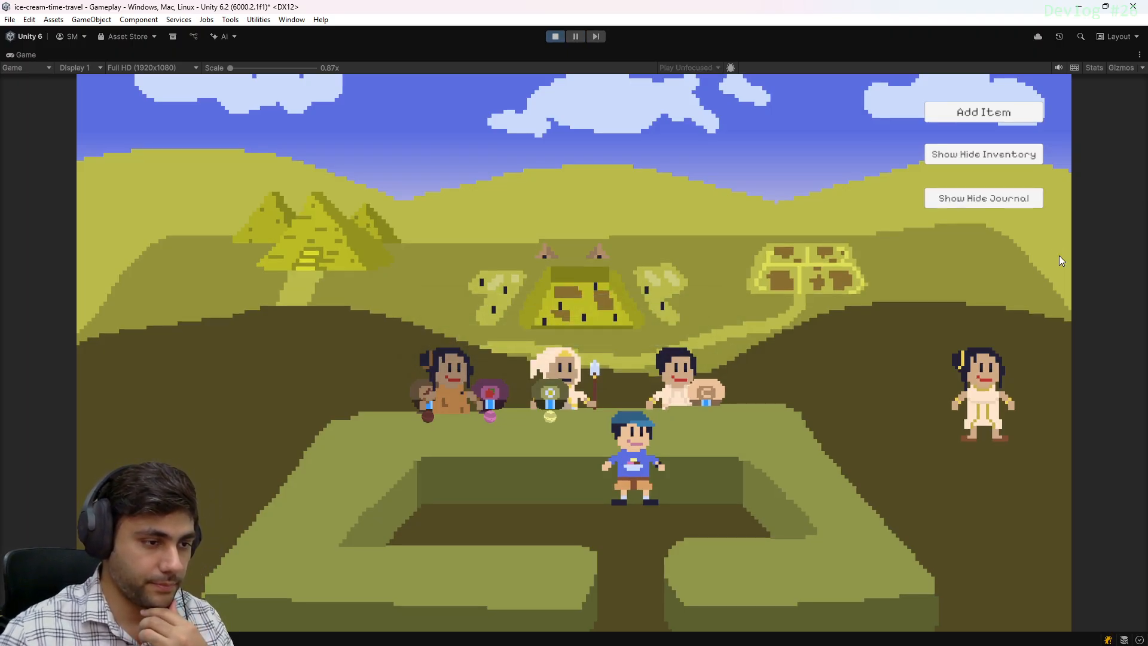
key("s")
key("a")
key("w")
key("a")
key("s")
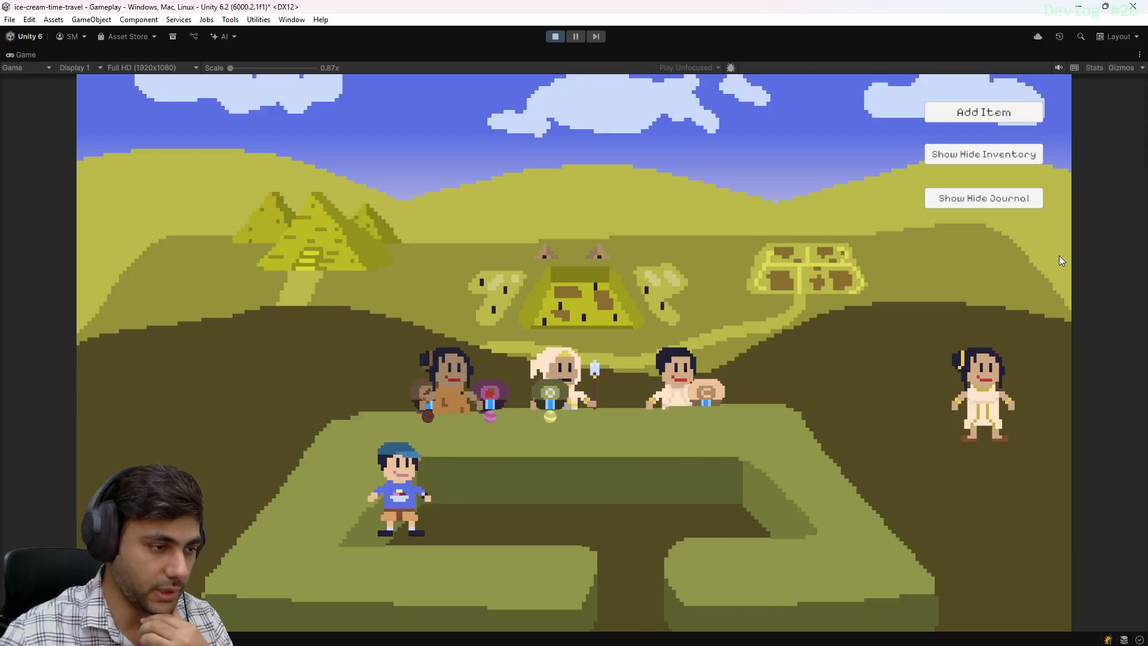
key("d")
key("s")
key("a")
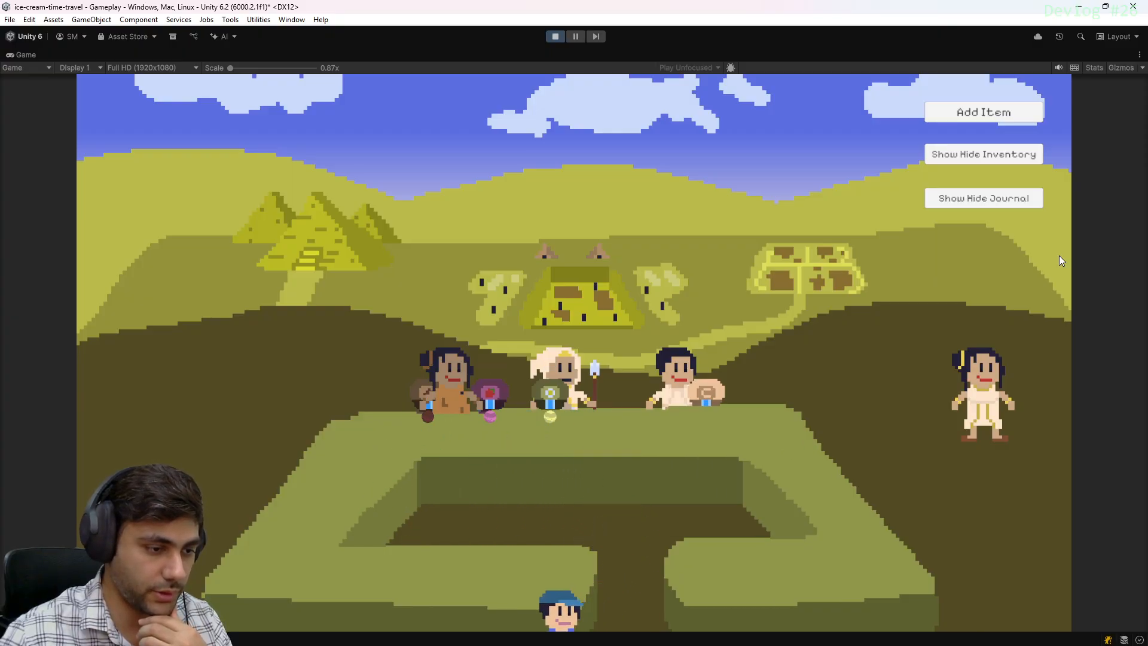
key("d")
key("w")
key("a")
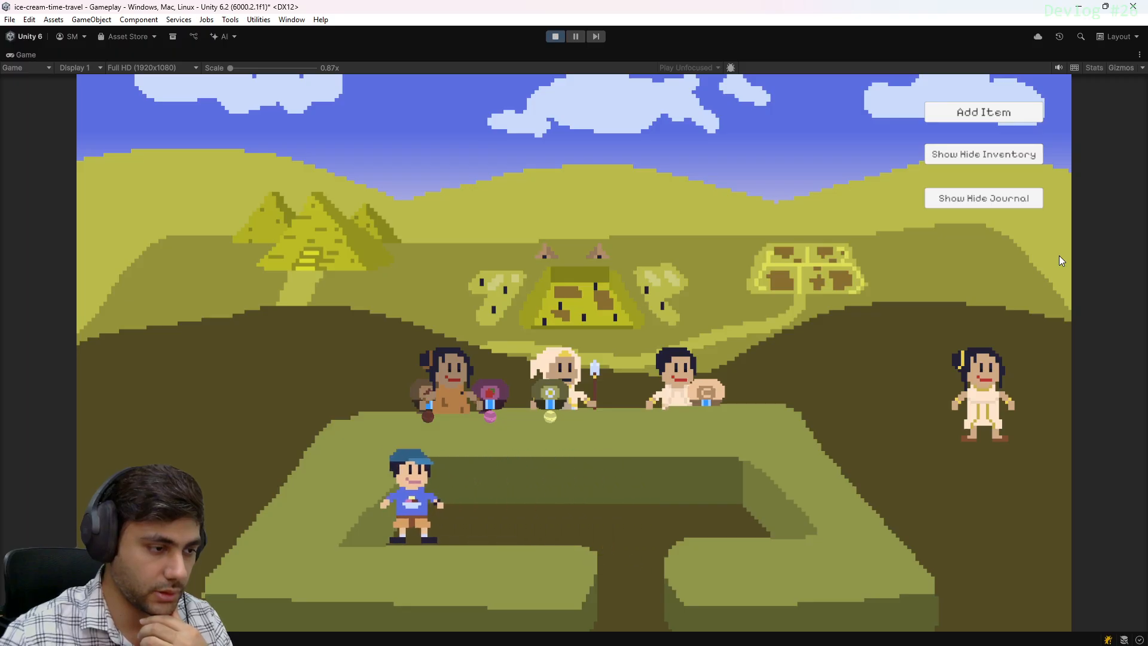
key("d")
key("a")
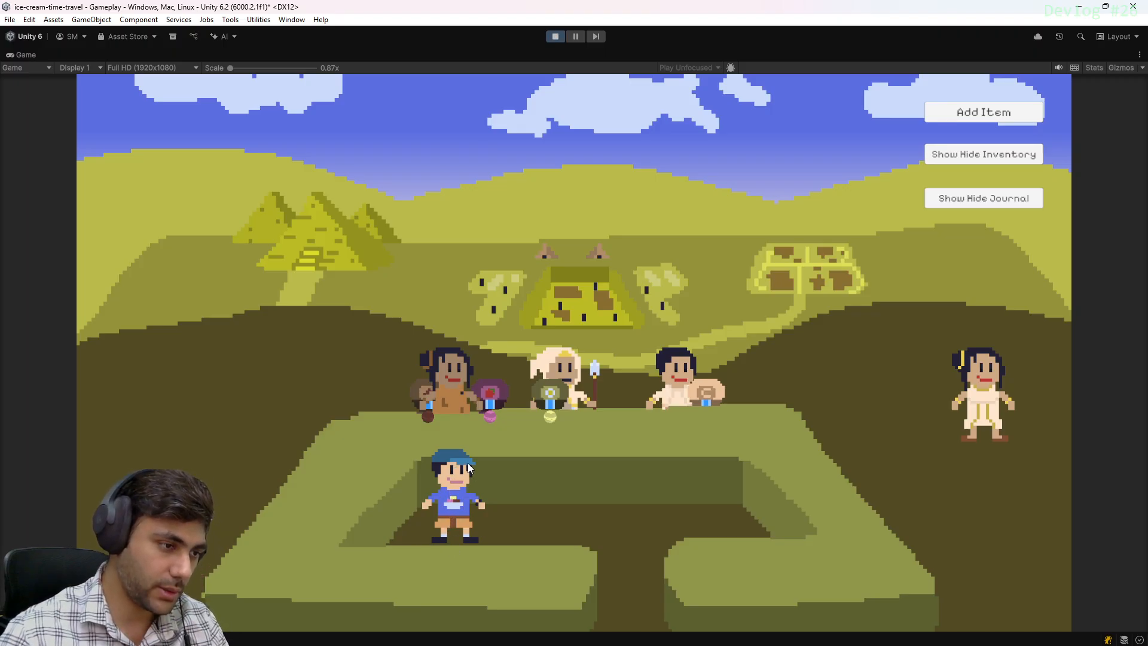
Walk the player right to the counter's front opening and test moving up, down and sideways within it
key("d")
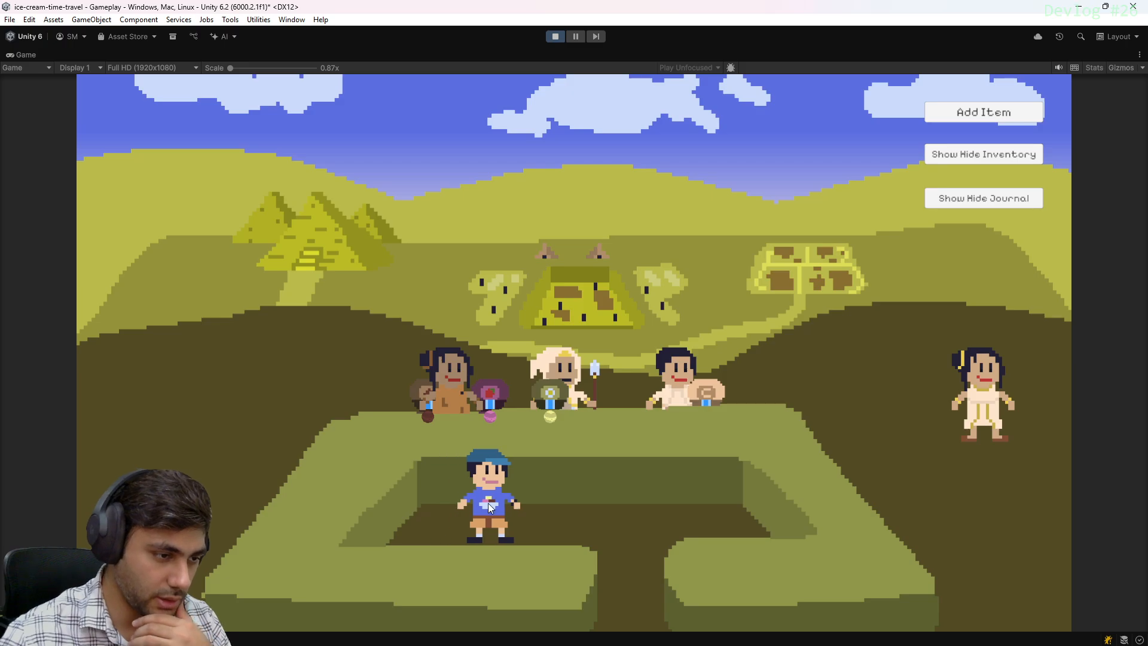
key("s")
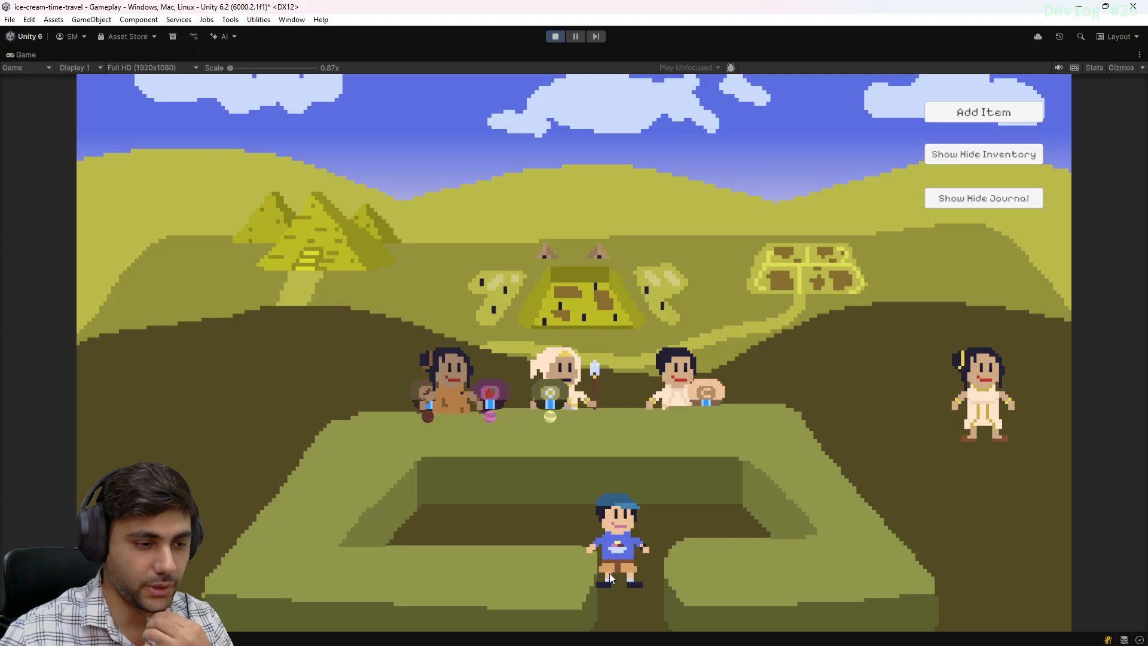
key("d")
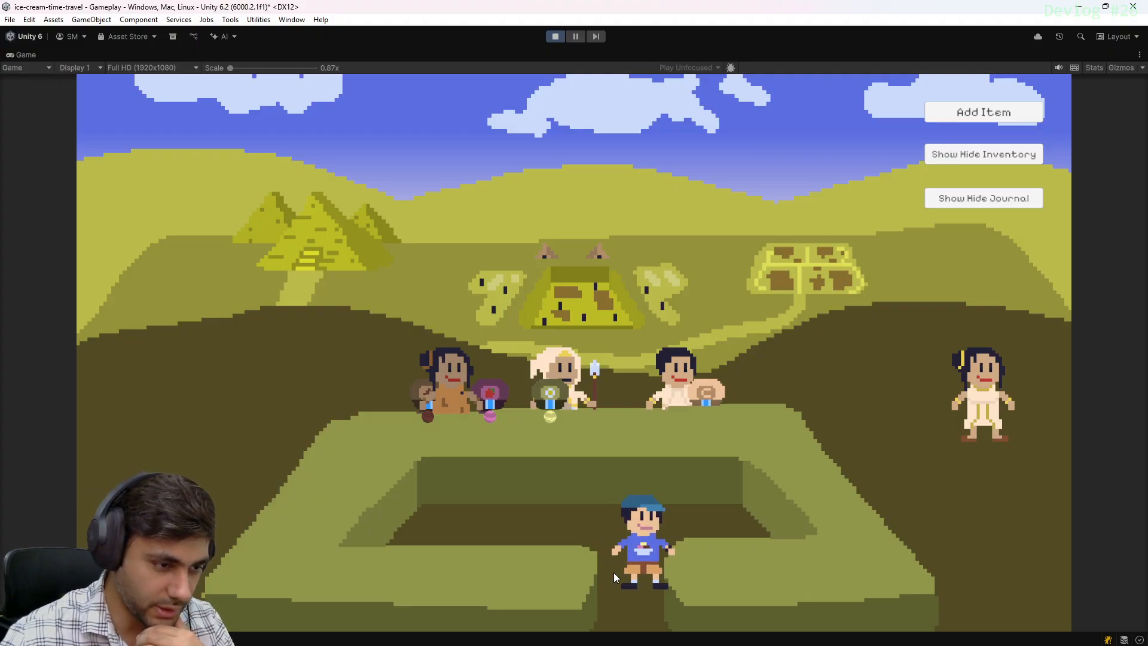
key("s")
key("a")
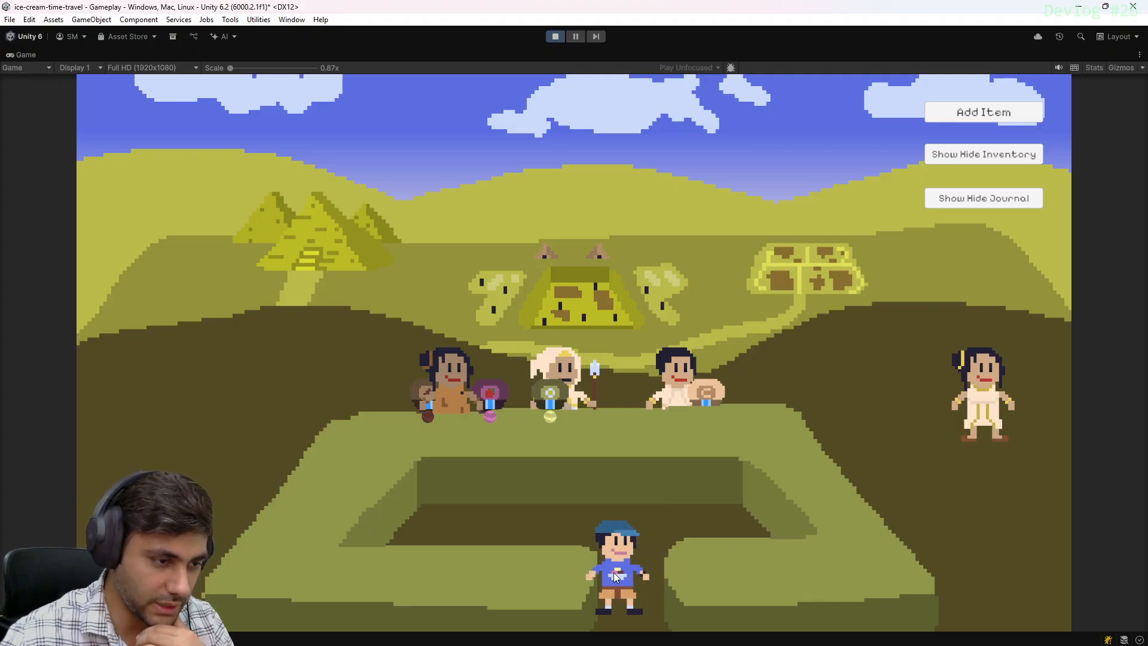
key("w")
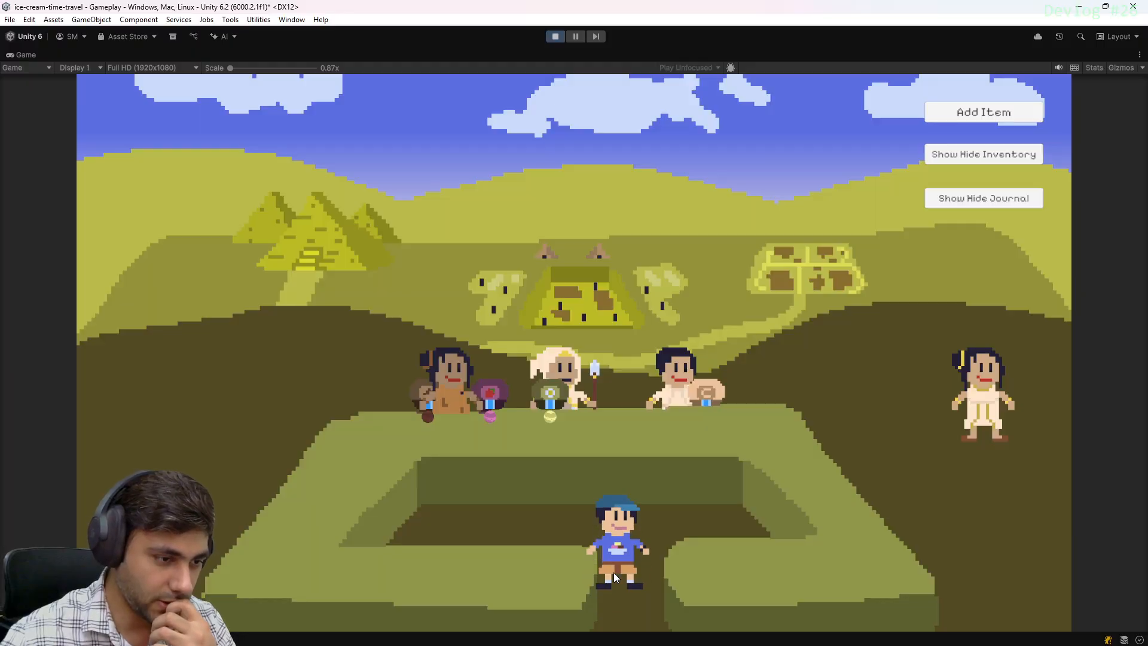
key("s")
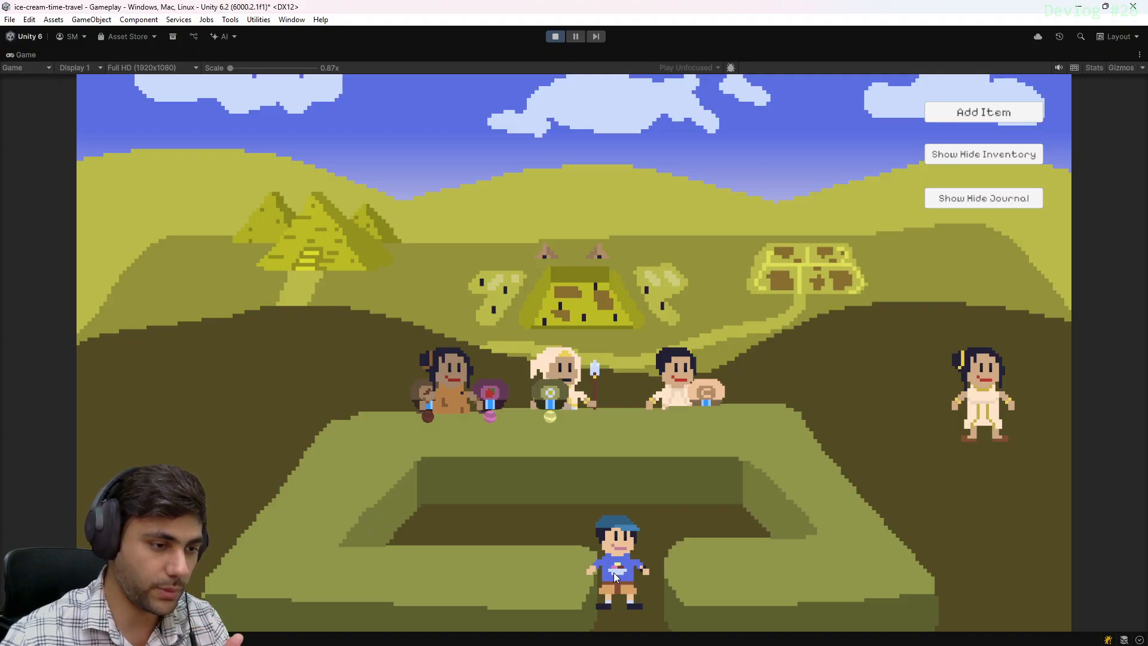
key("w")
key("s")
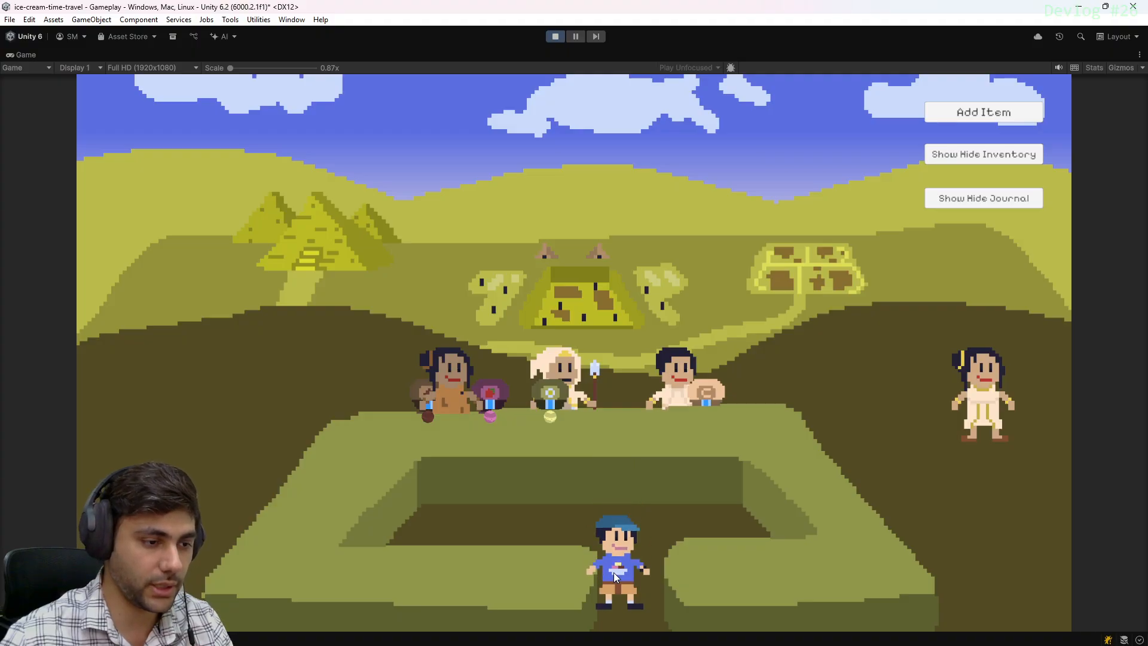
key("w")
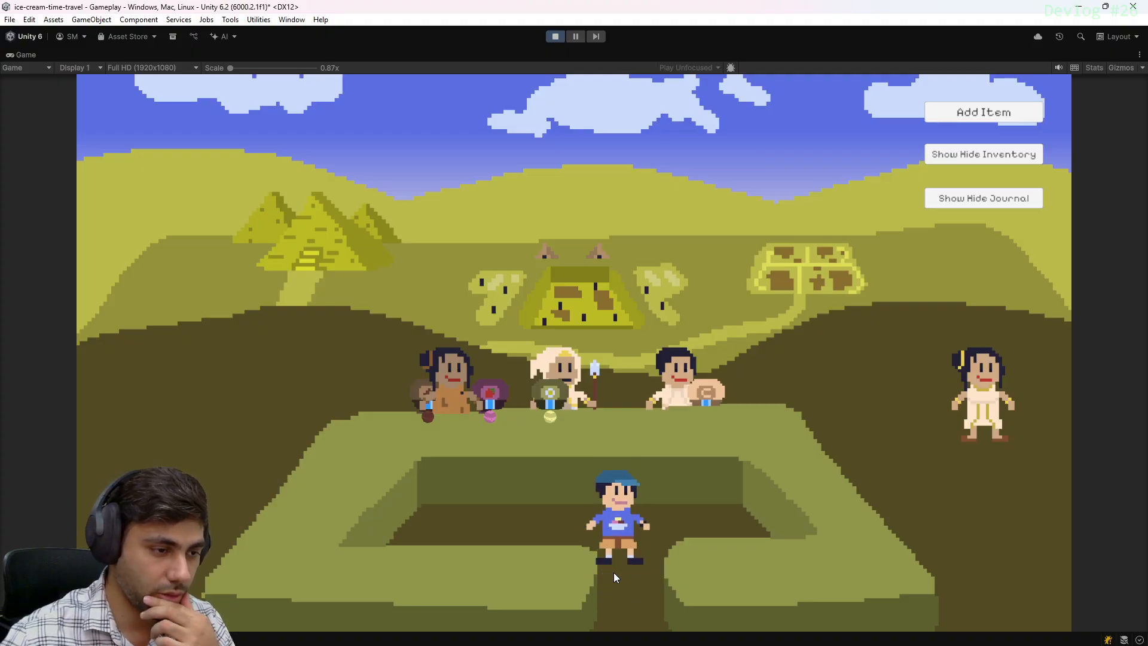
key("s")
key("w")
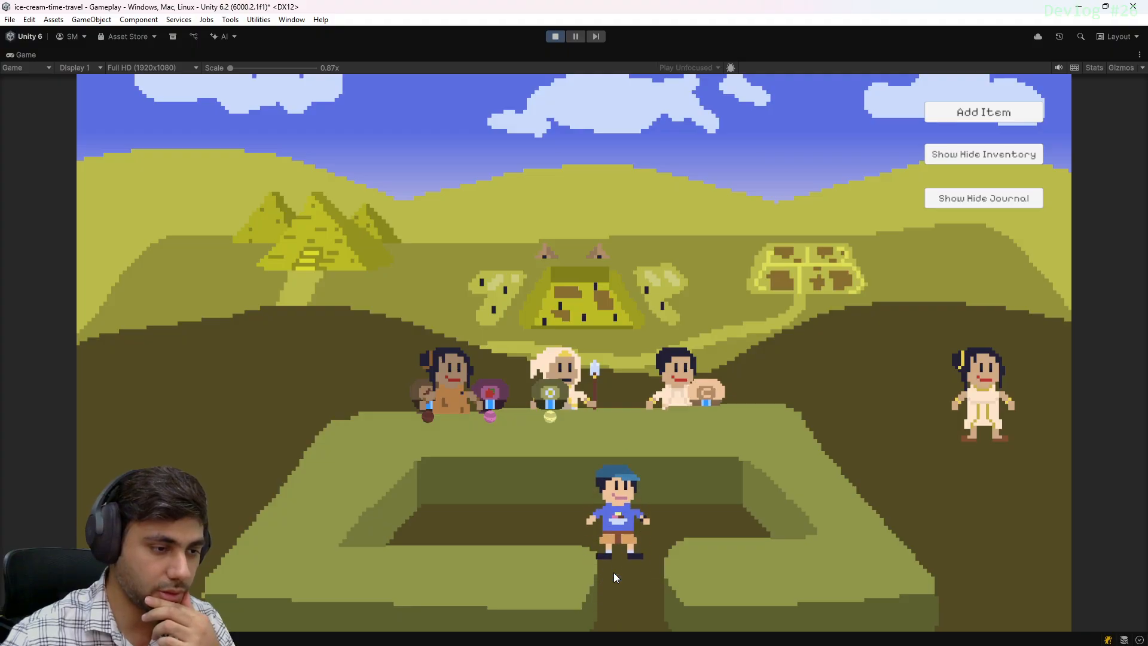
key("s")
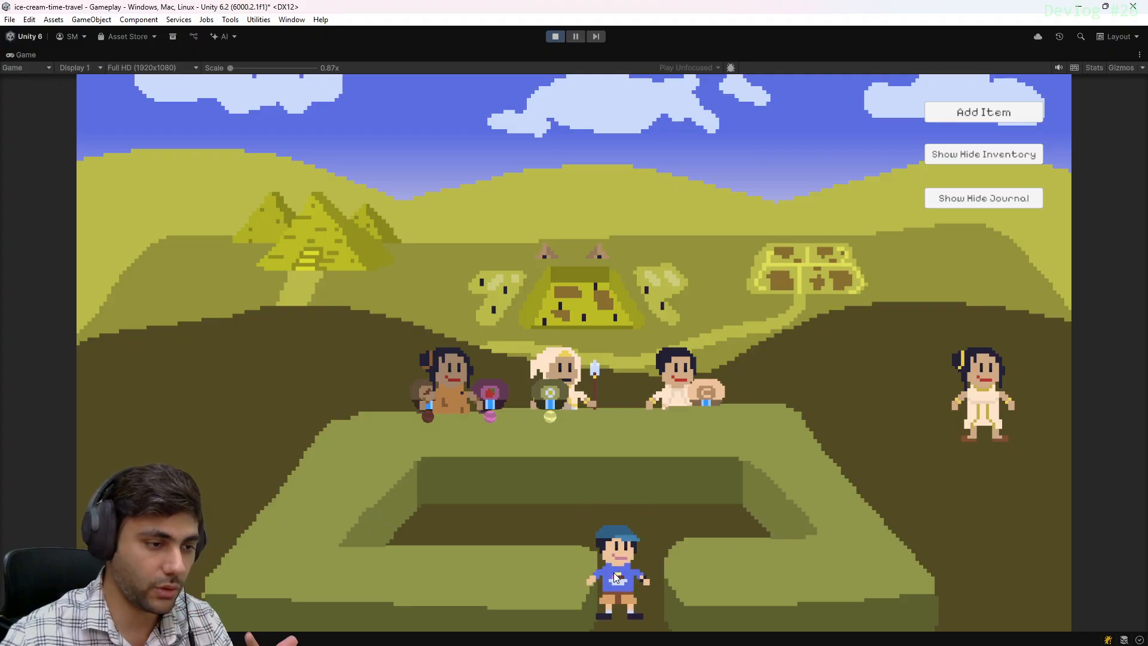
Walk the player back inside the counter and along its rear inner wall, and stop the play-test
key("w")
key("a")
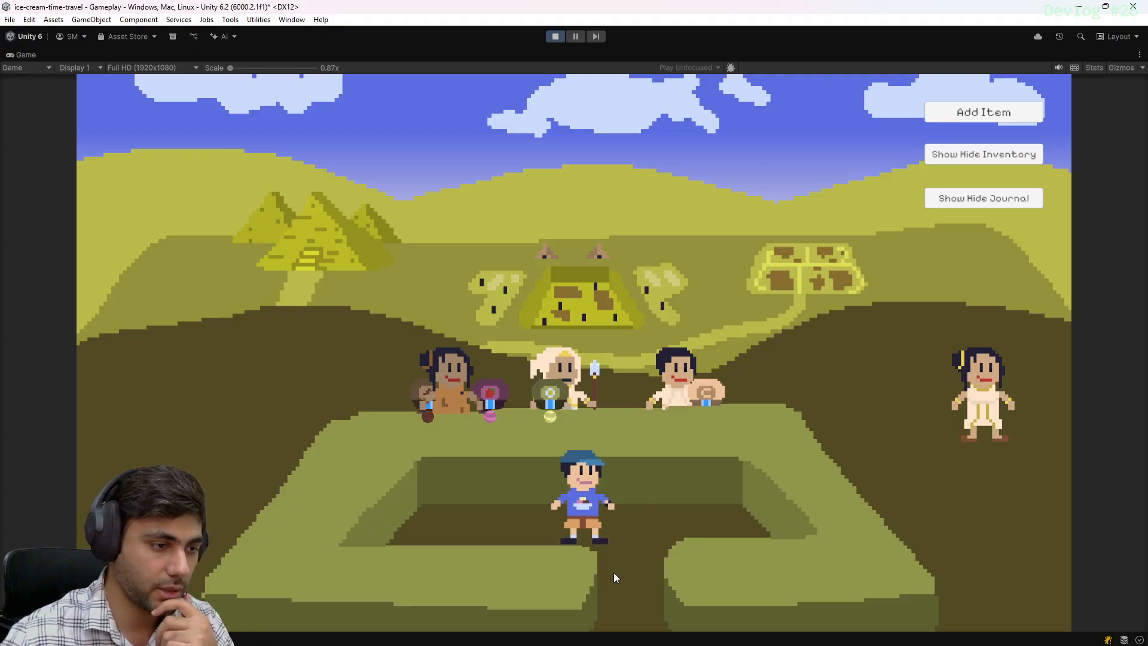
key("d")
key("w")
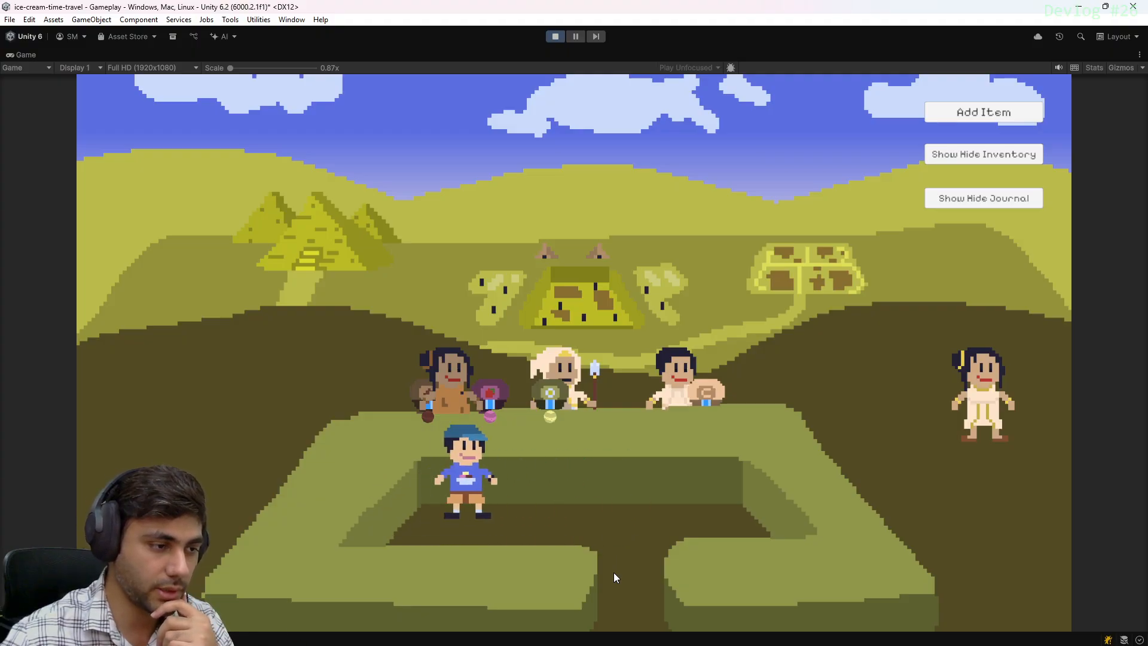
key("d")
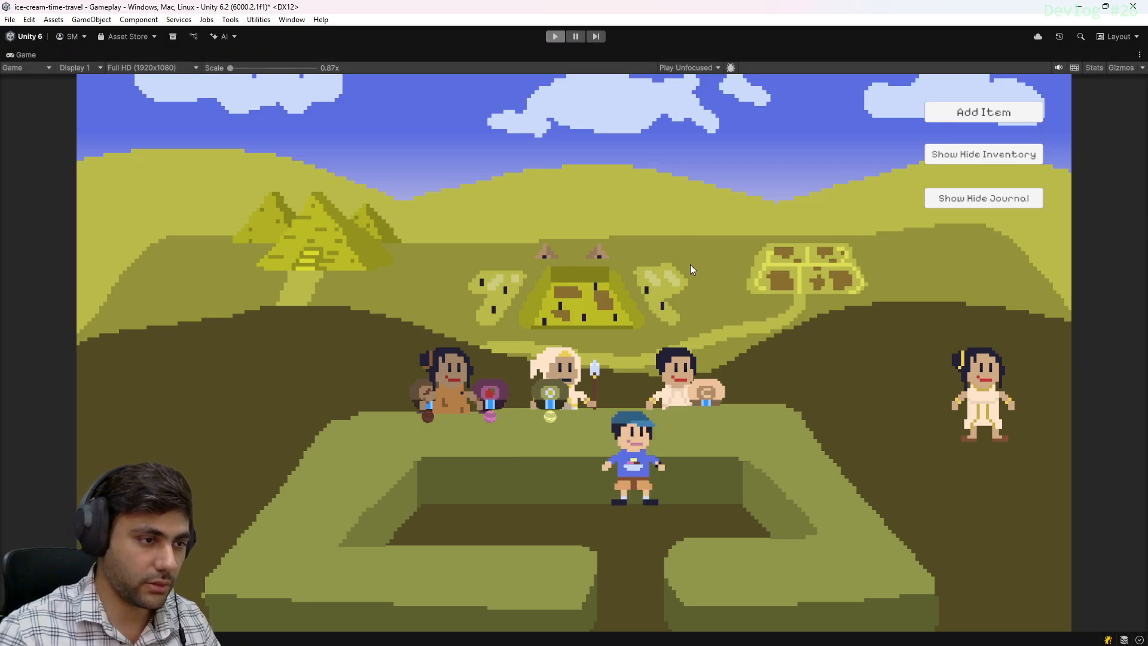
key("ctrl+p")
left_click(494, 373)
scroll(750, 353, "down", 4)
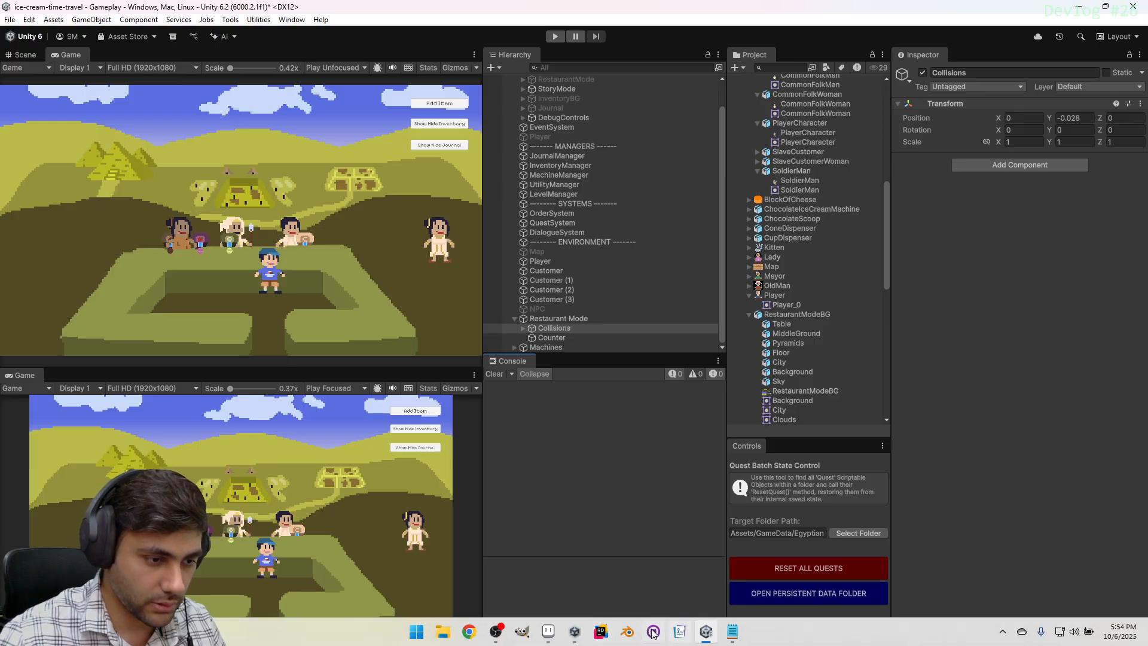
Switch to Aseprite, bring up RestaurantModeBG.png and locate its Table layer
left_click(549, 635)
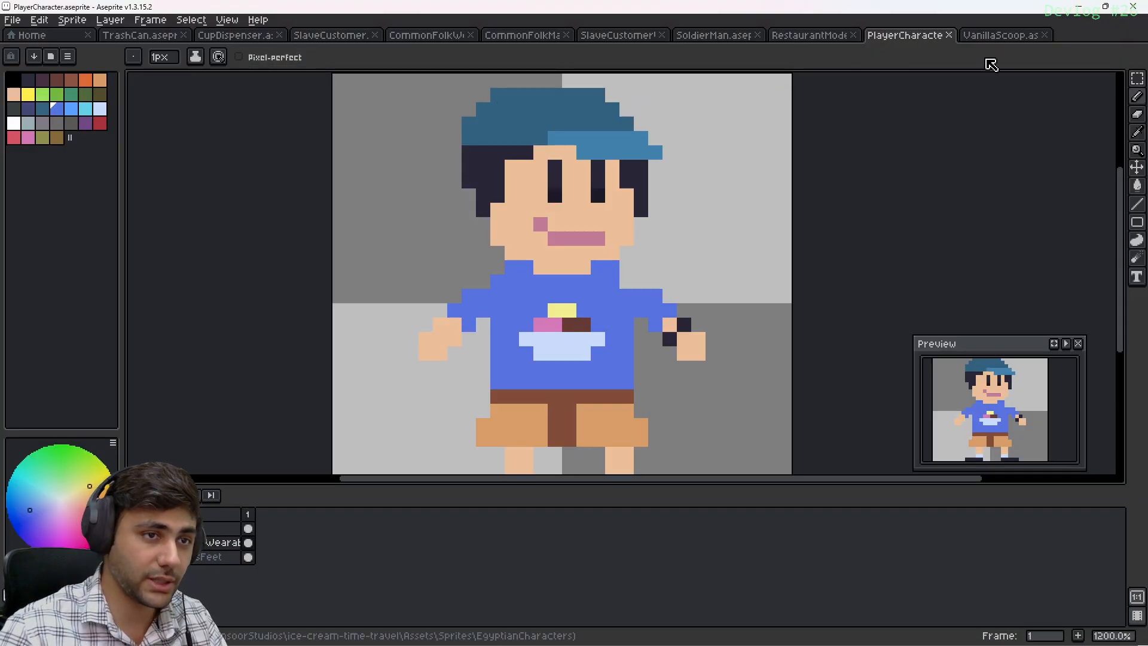
left_click(809, 38)
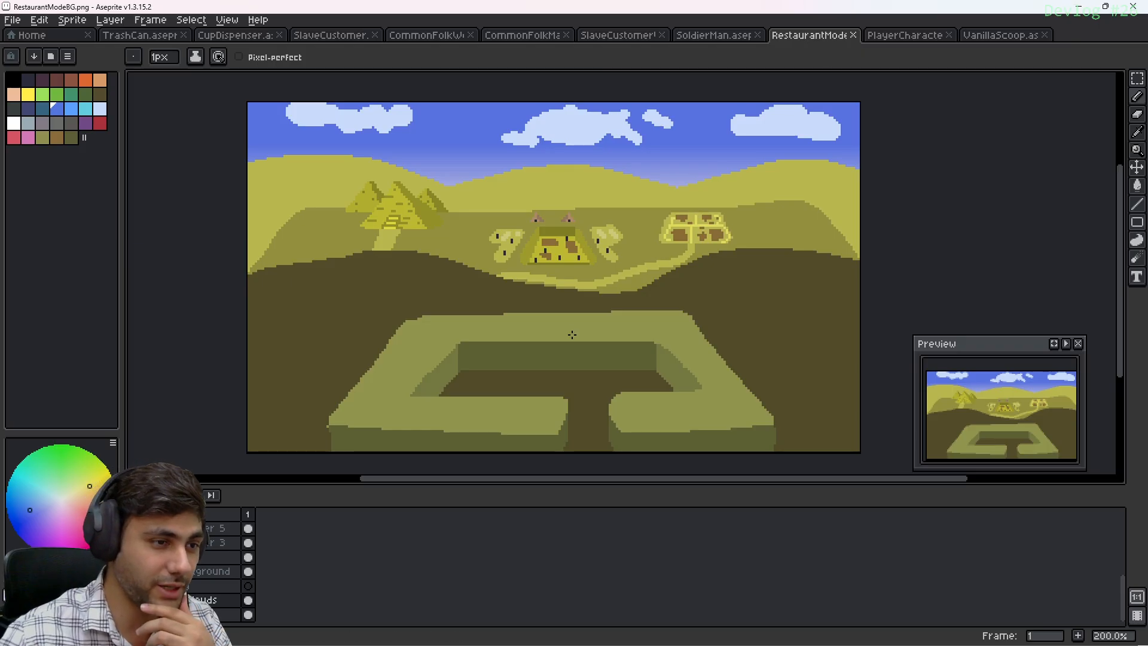
left_click(232, 572)
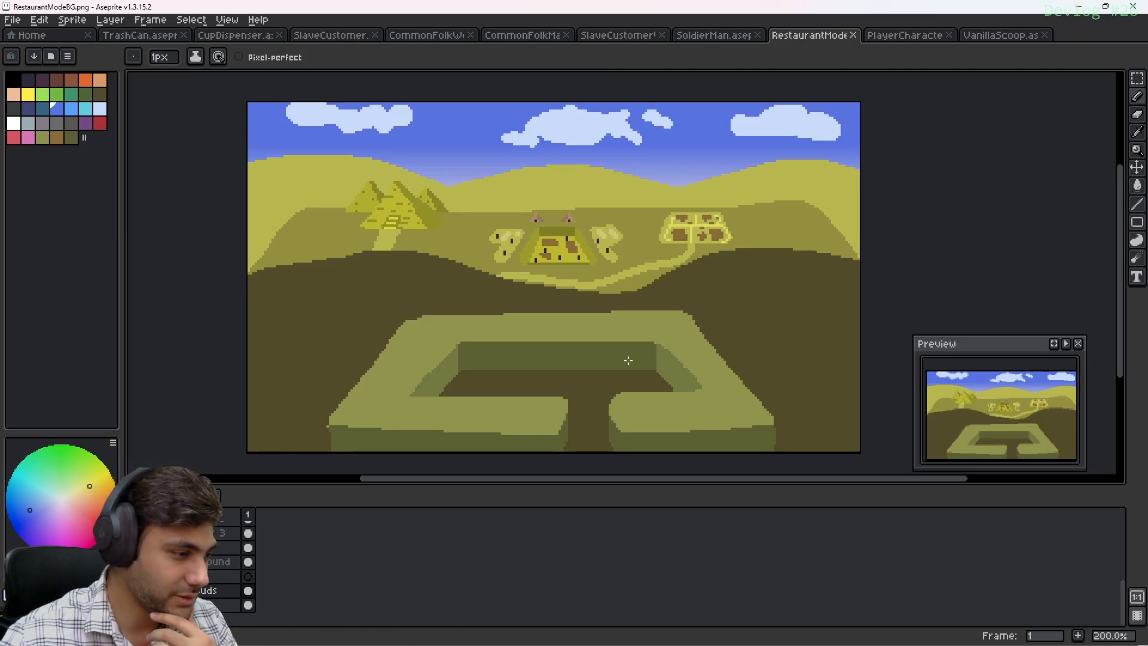
scroll(192, 546, "up", 3)
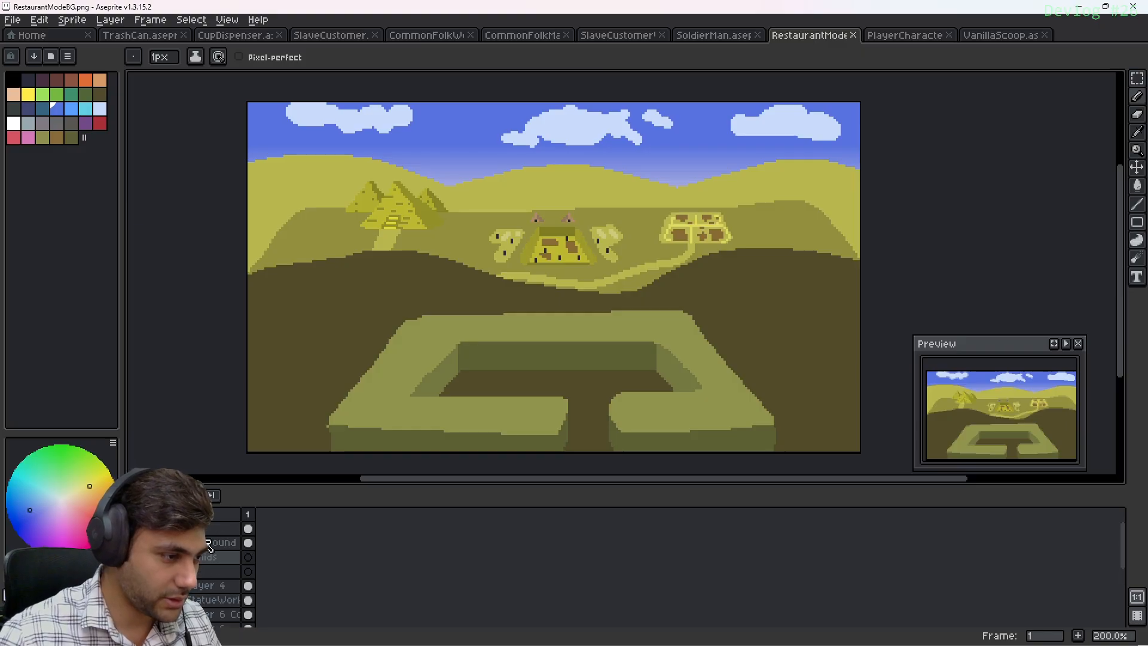
scroll(587, 341, "up", 2)
scroll(556, 255, "down", 2)
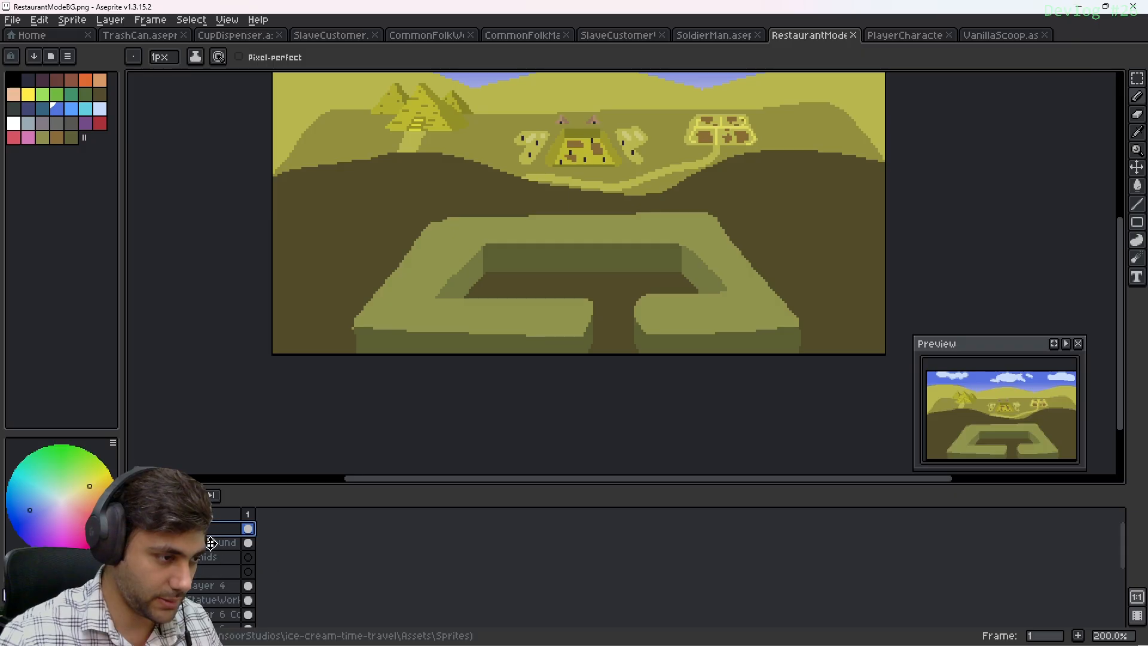
Create a layer group above the Table layer and name it Counter
key("alt+shift+n")
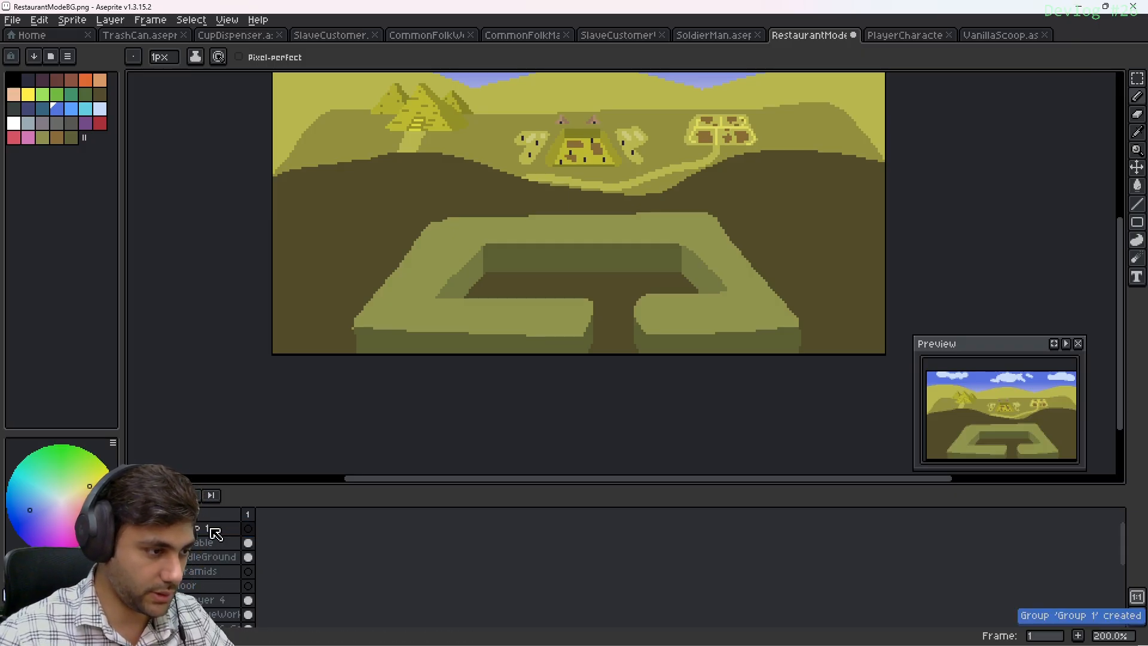
double_click(213, 530)
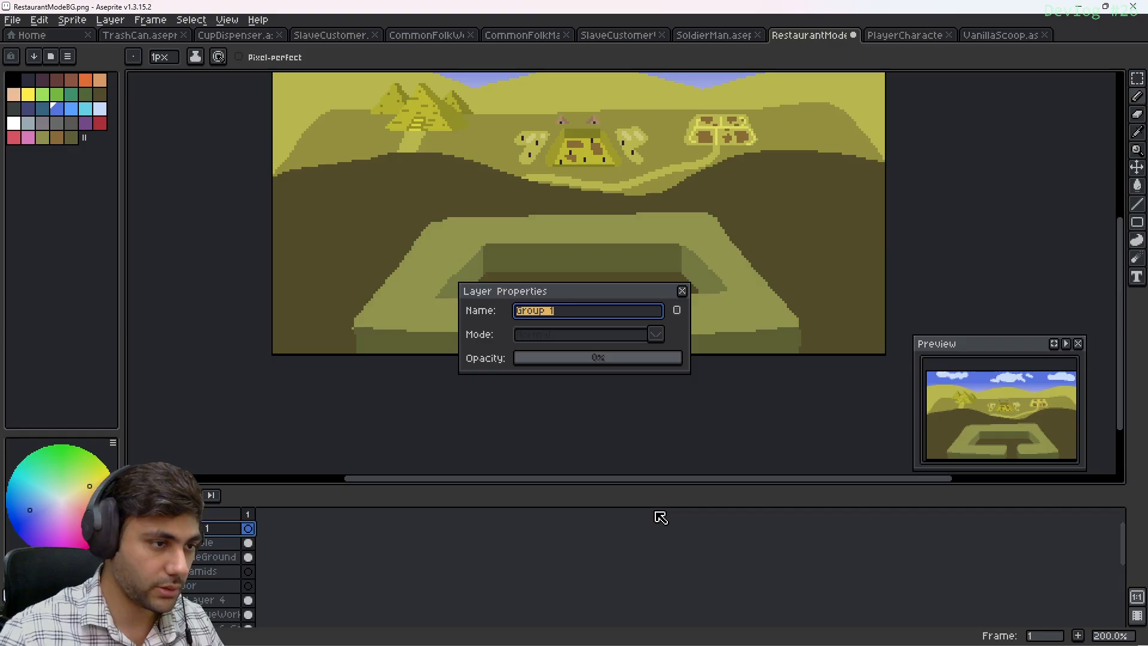
type("Counter")
key("Return")
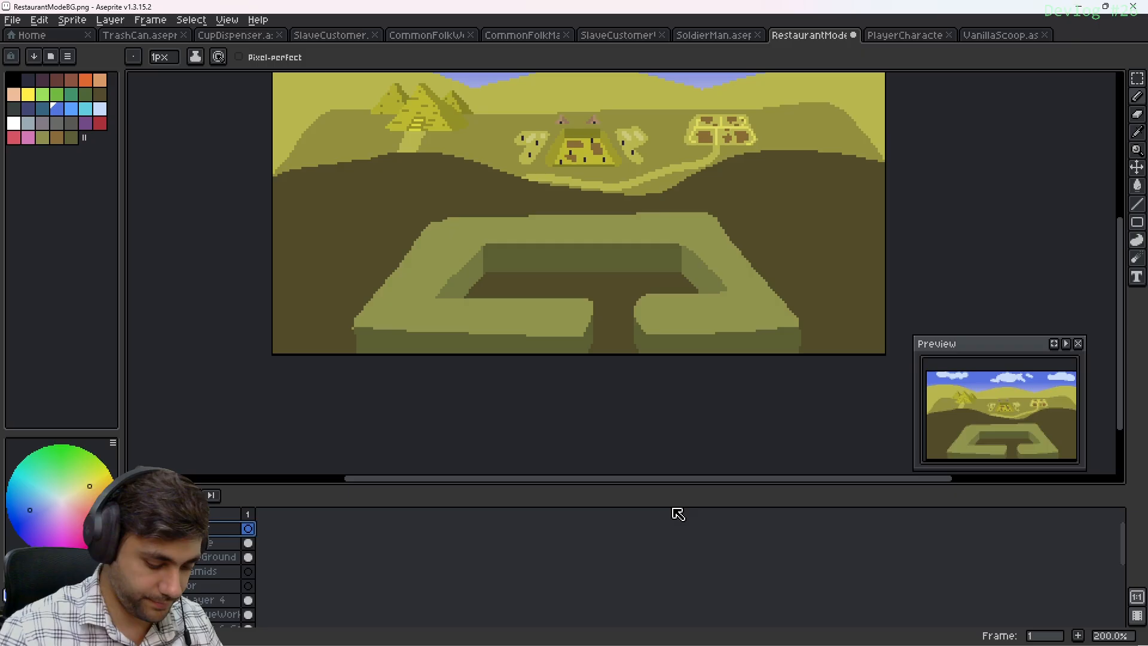
key("shift+p")
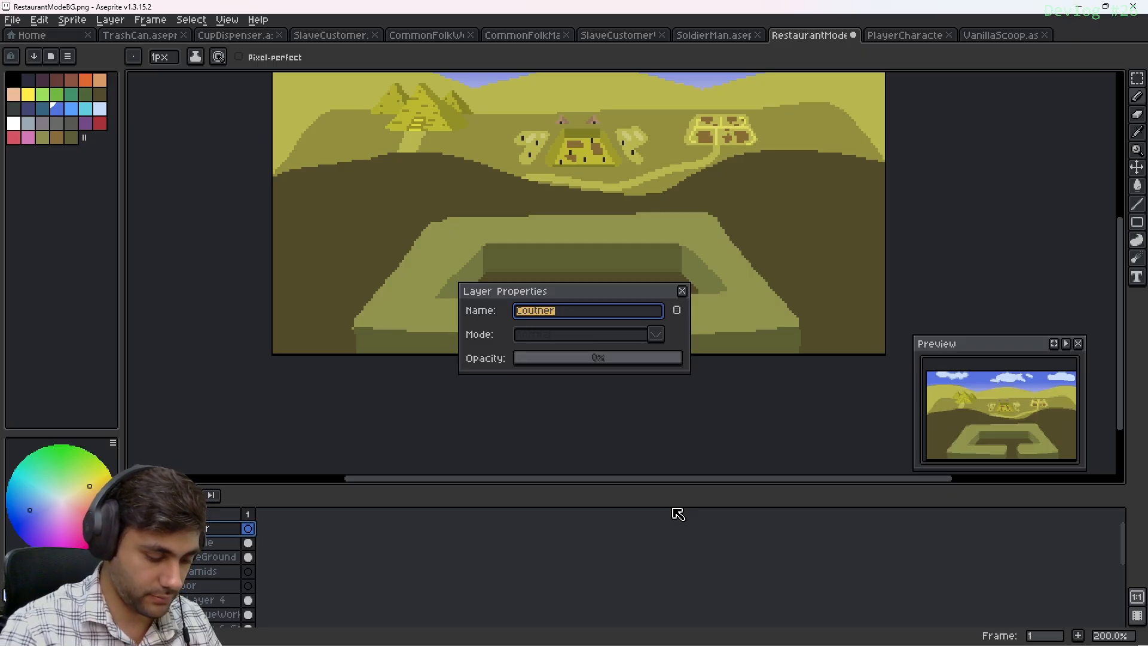
type("Counter")
key("Return")
Add a new layer directly above the Table layer and name it BottomPart
key("Down")
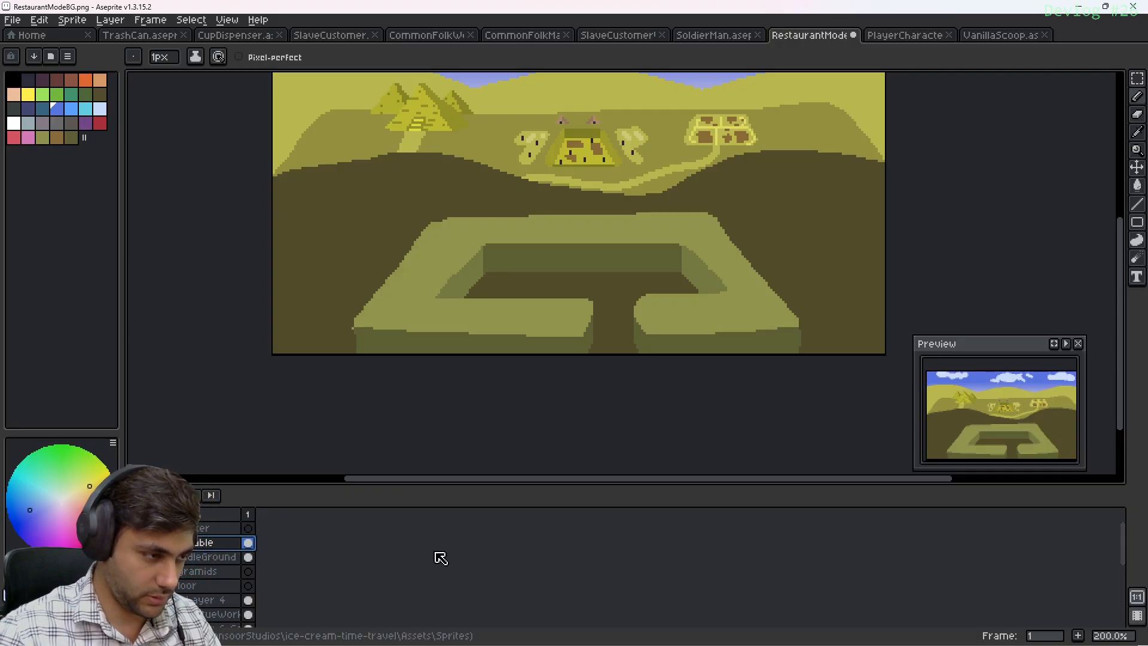
key("shift+n")
double_click(222, 548)
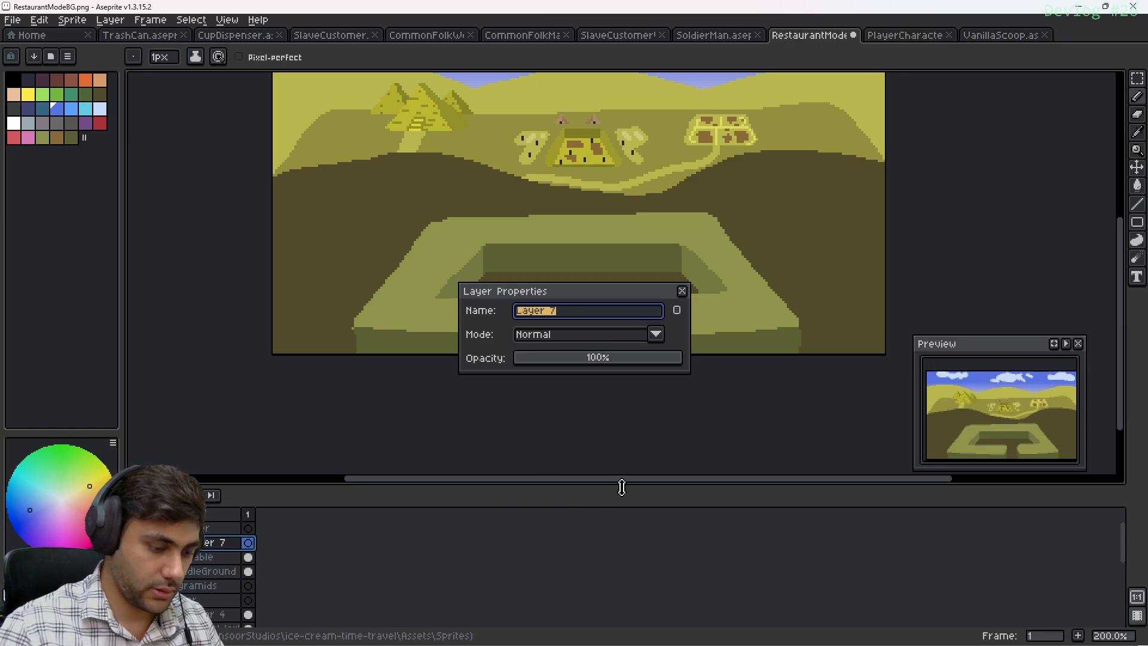
type("Bottom")
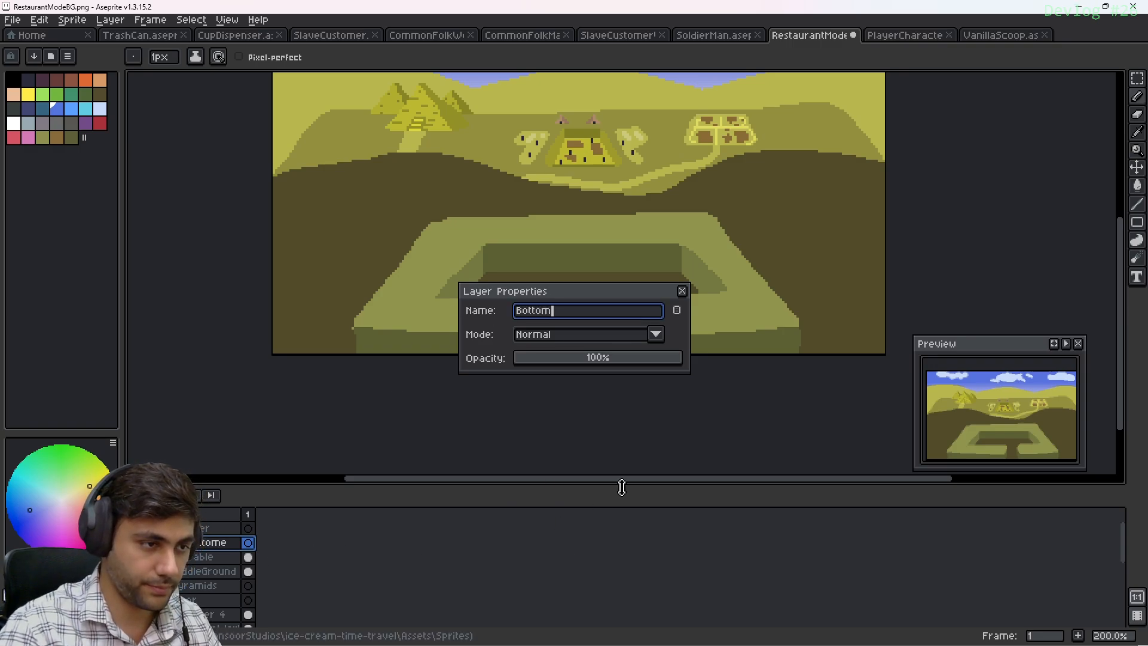
type("eart")
key("Return")
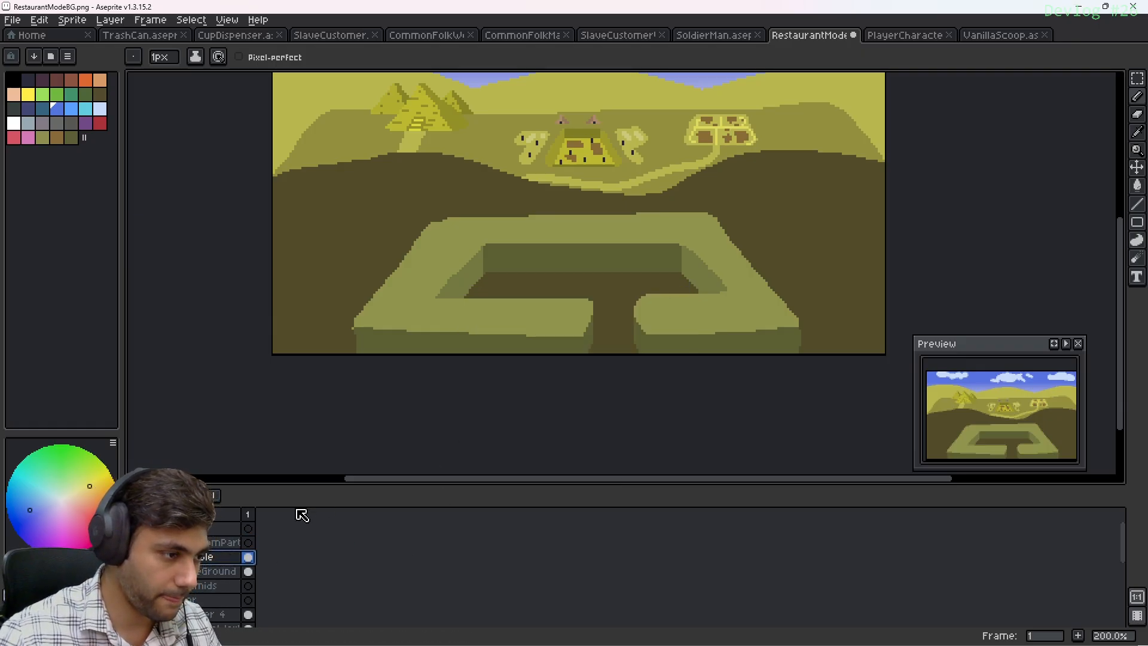
Hide all layers beneath the Table layer to isolate the counter artwork
left_click(228, 545)
left_click(225, 558)
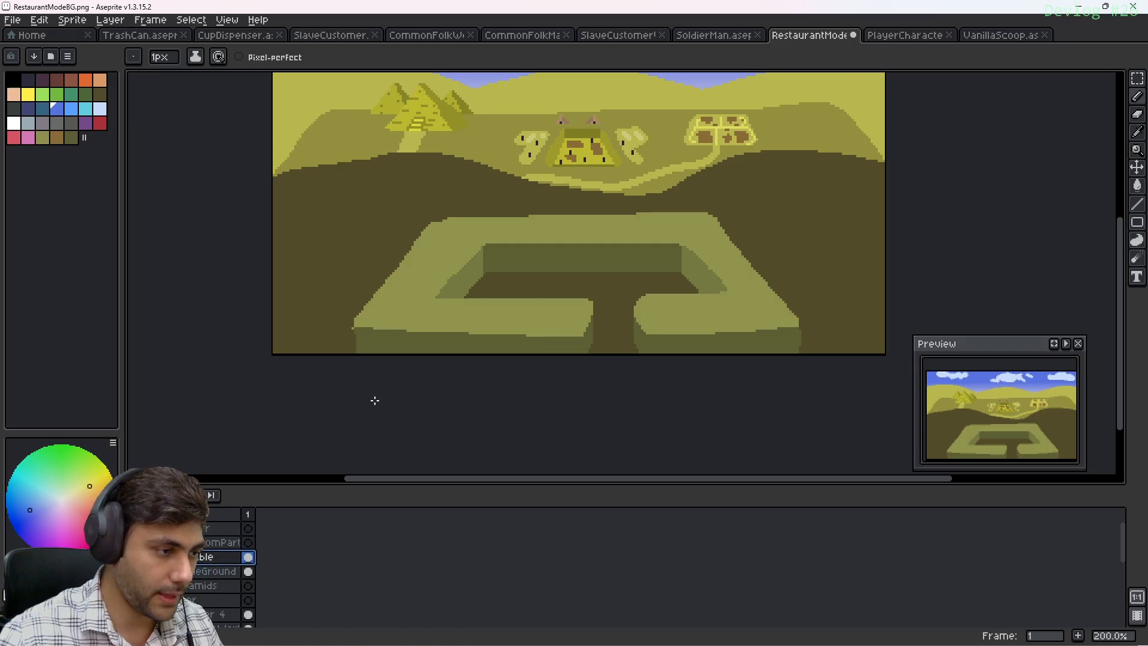
scroll(189, 562, "up", 1)
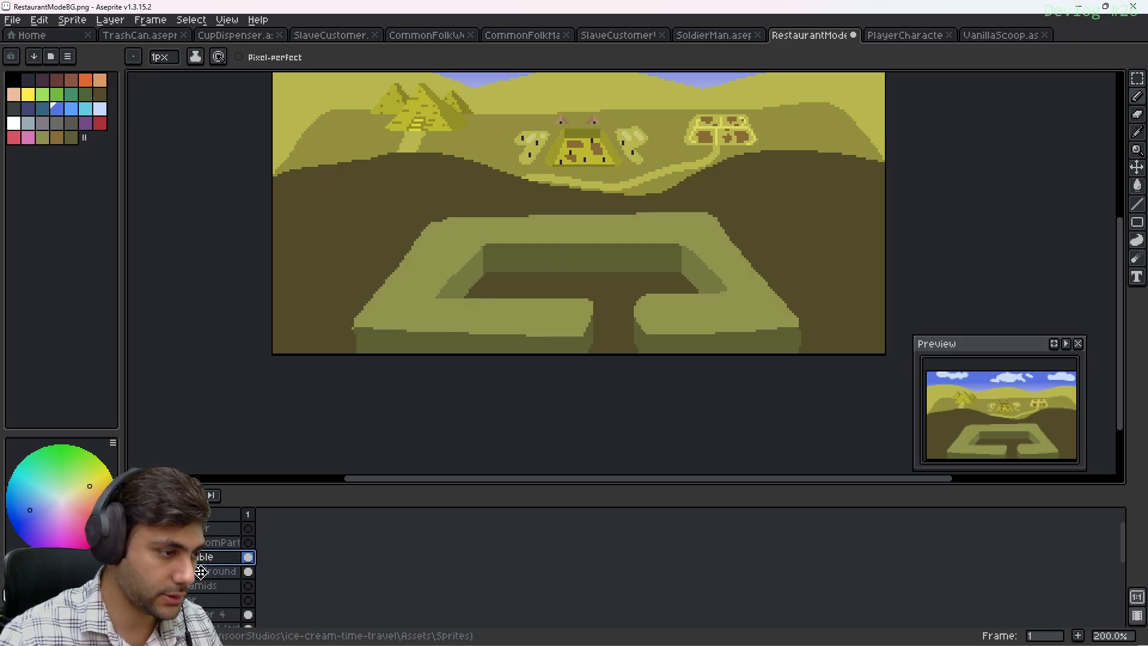
scroll(179, 559, "down", 1)
left_click_drag(133, 557, 134, 590)
scroll(134, 586, "down", 5)
scroll(203, 585, "up", 2)
scroll(203, 583, "up", 6)
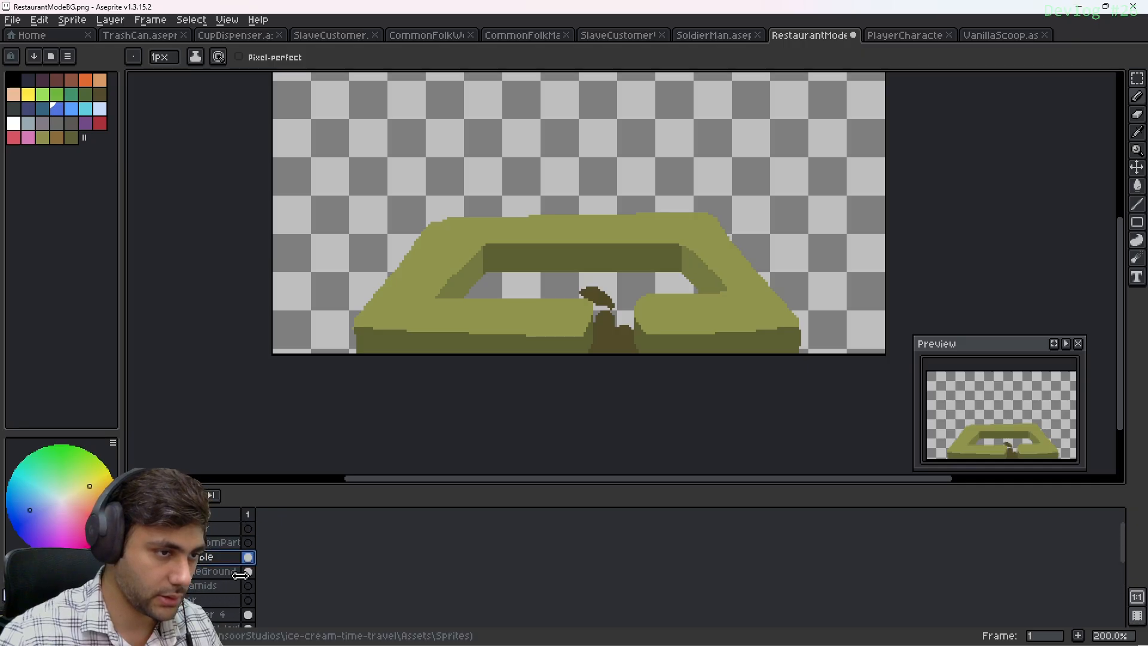
Make the BottomPart layer active and sample the olive green of the counter top
left_click(219, 545)
scroll(600, 315, "up", 3)
mouse_move(601, 316)
middle_mouse_down()
mouse_move(556, 316)
mouse_move(630, 328)
mouse_move(609, 326)
middle_mouse_up()
scroll(604, 320, "down", 1)
scroll(577, 332, "down", 1)
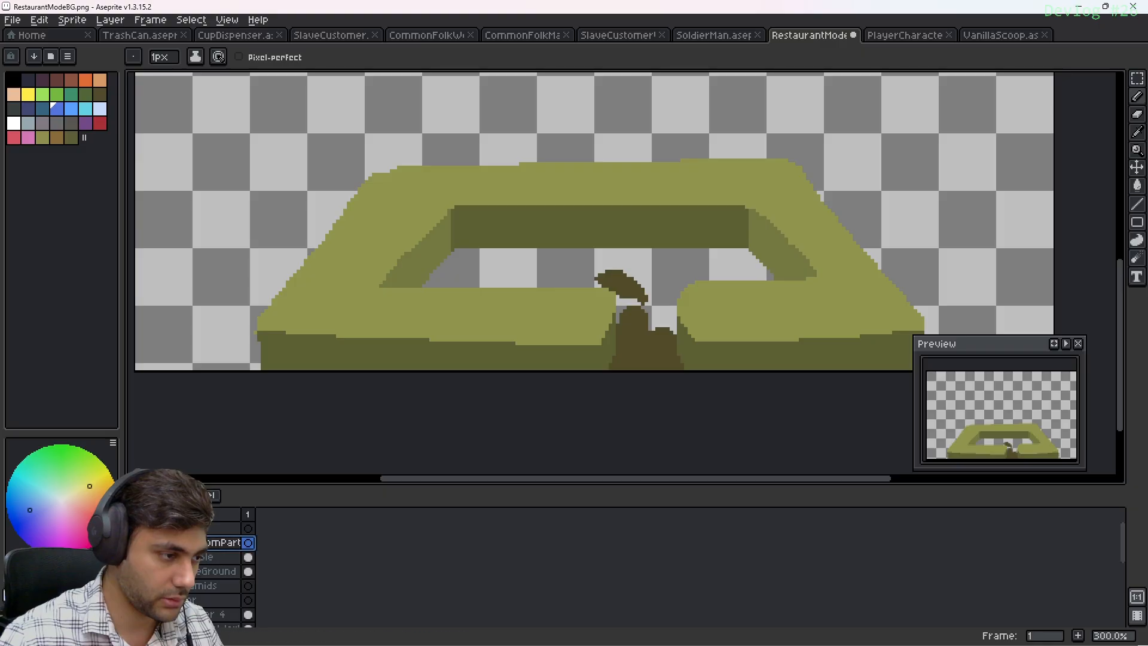
left_click(134, 557)
left_click(134, 557)
scroll(479, 303, "up", 1)
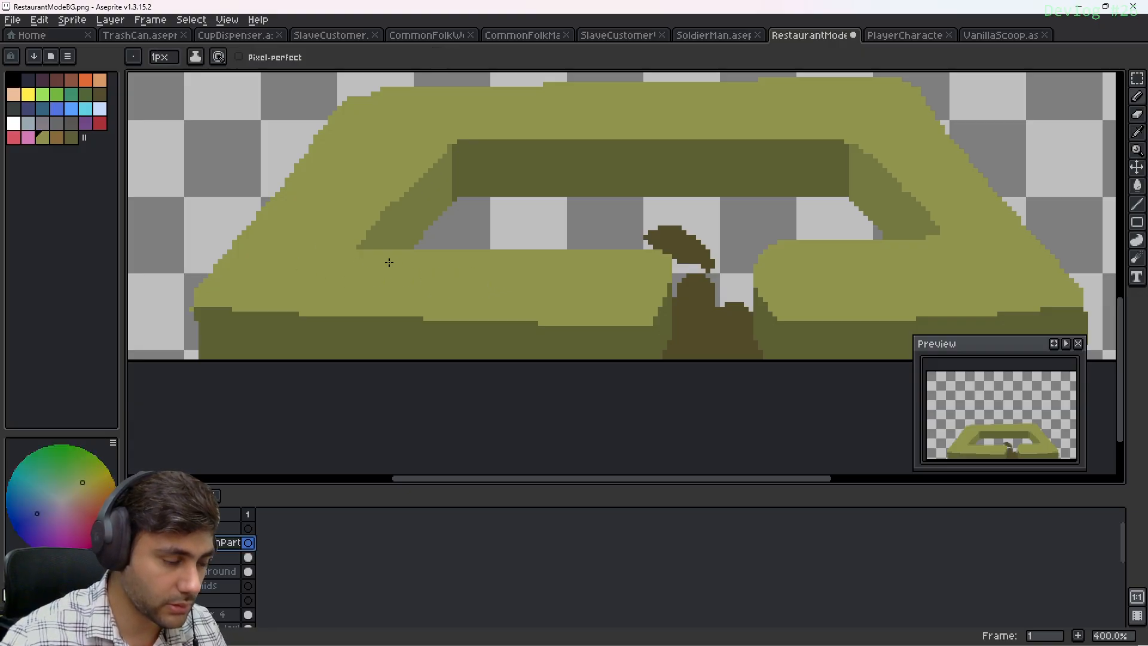
mouse_move(580, 239)
middle_mouse_down()
mouse_move(581, 203)
mouse_move(578, 216)
middle_mouse_up()
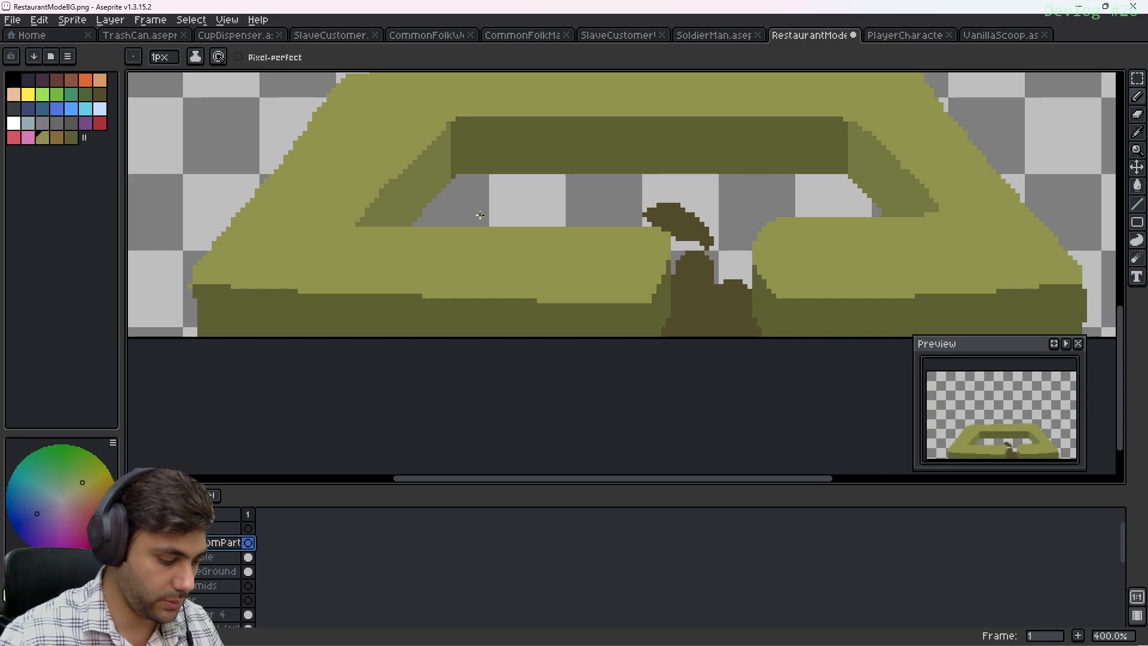
Marquee-select a rectangle around the counter's front strip, from just above its inner front edge down to the canvas edge
key("m")
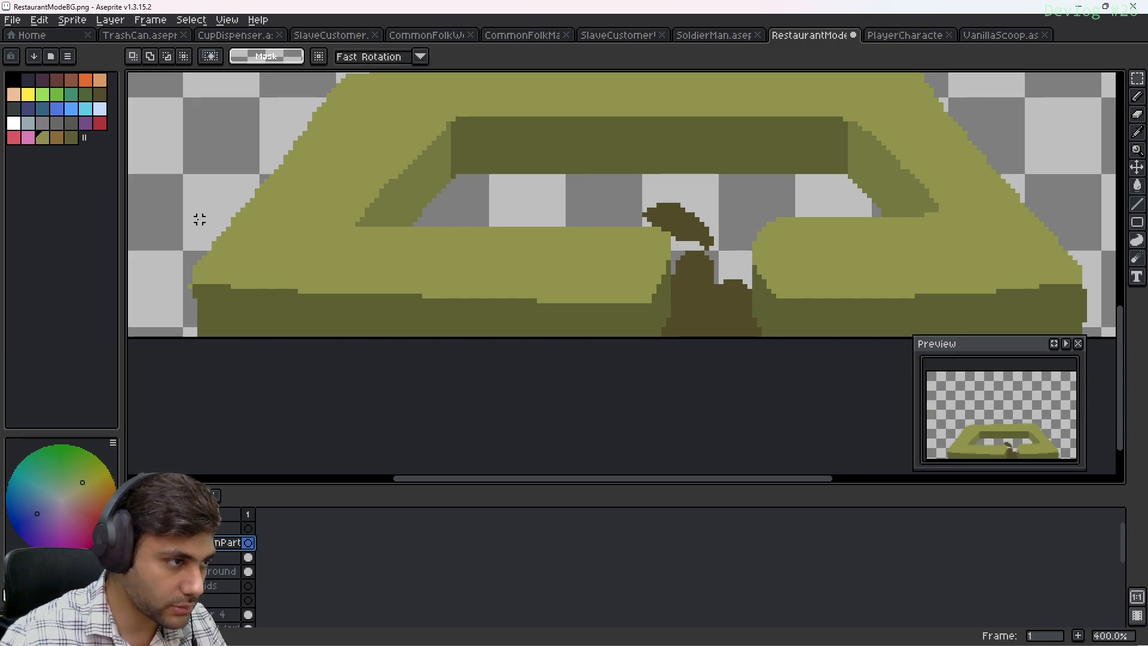
left_click_drag(190, 223, 1094, 339)
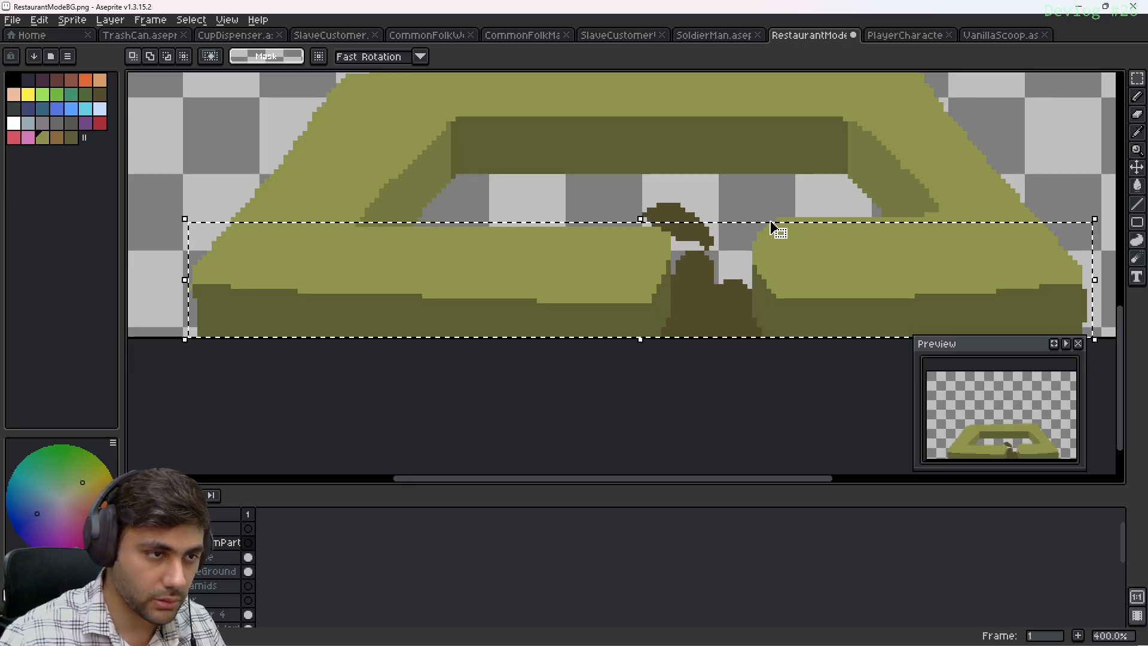
key("ctrl+z")
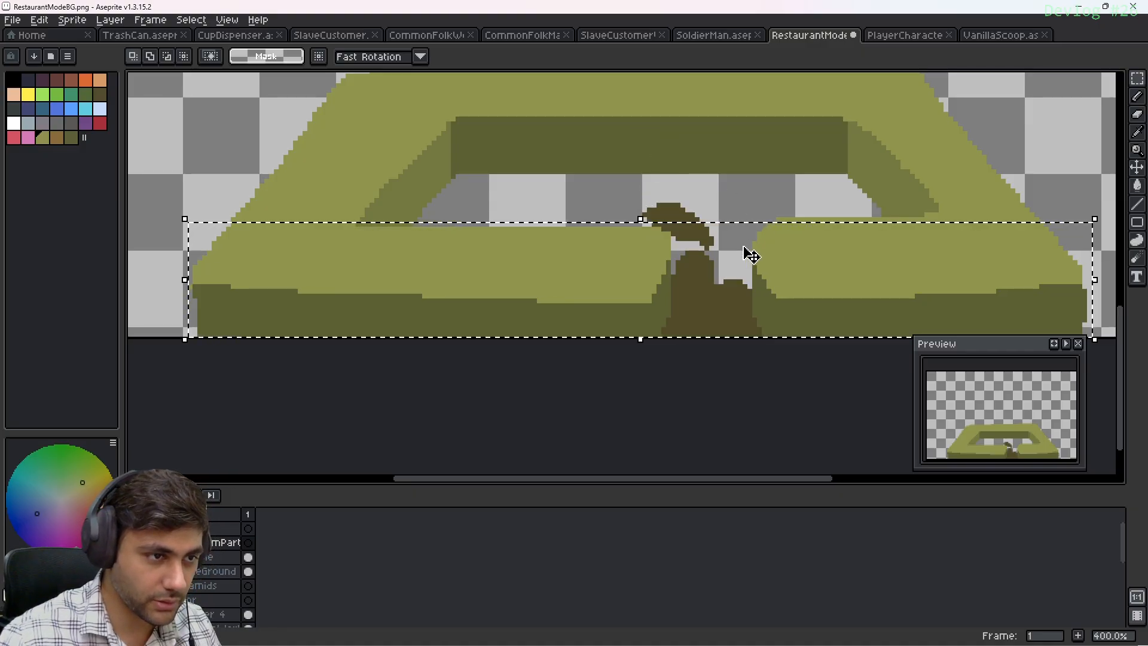
middle_click_drag(718, 256, 756, 237)
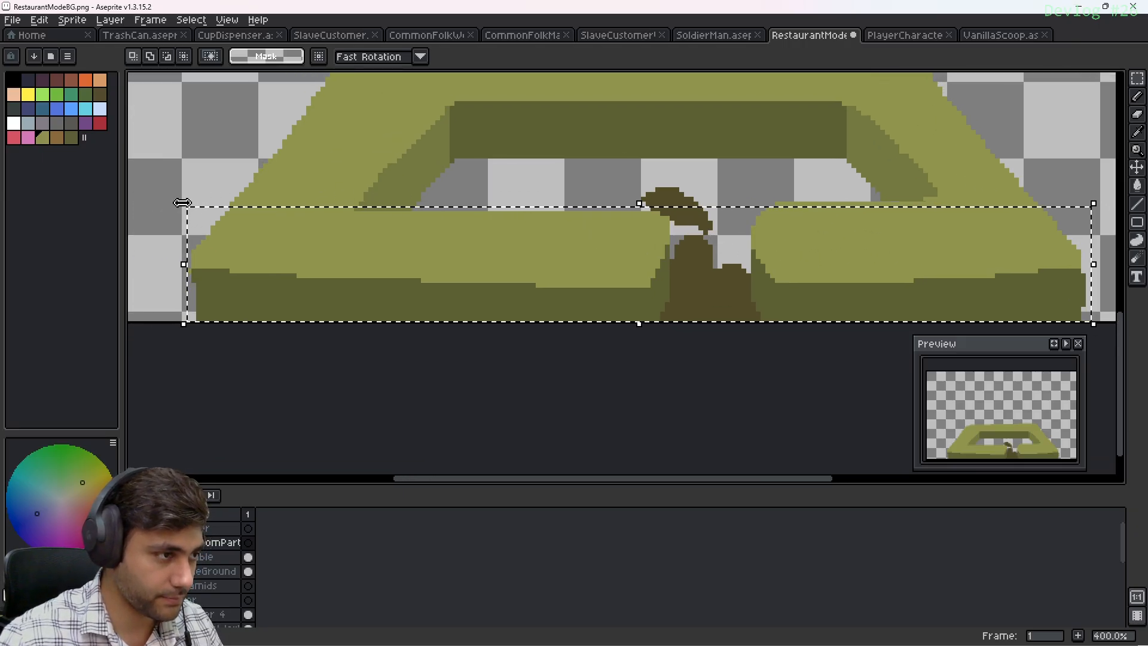
left_click_drag(189, 199, 1092, 323)
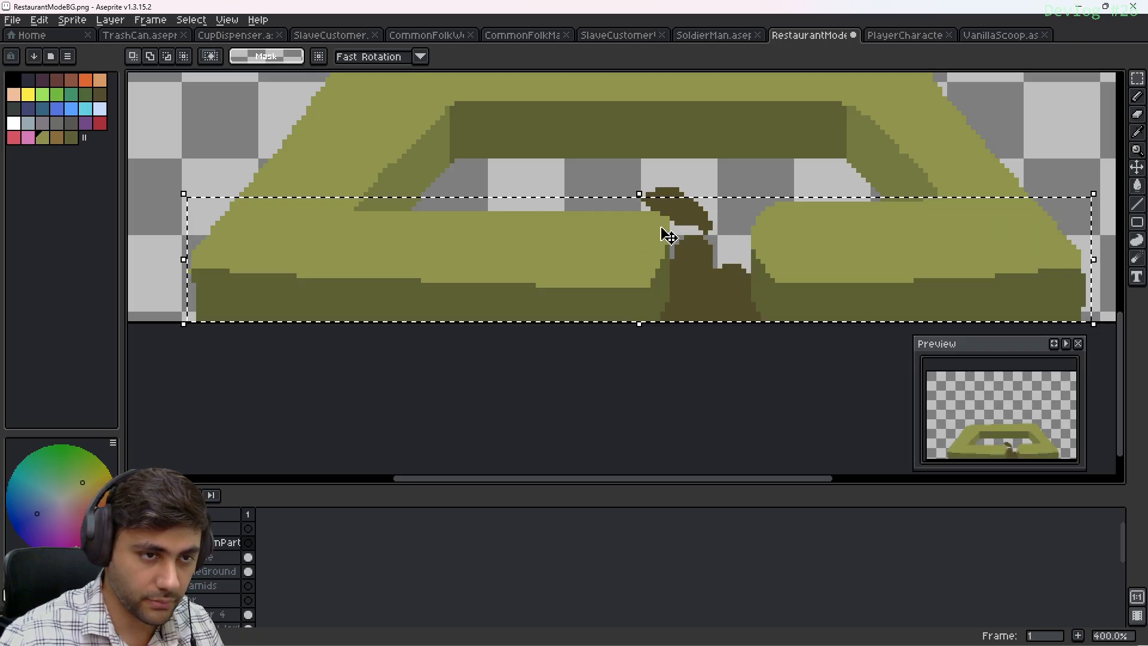
mouse_move(666, 231)
middle_mouse_down()
mouse_move(544, 200)
mouse_move(687, 220)
mouse_move(652, 218)
middle_mouse_up()
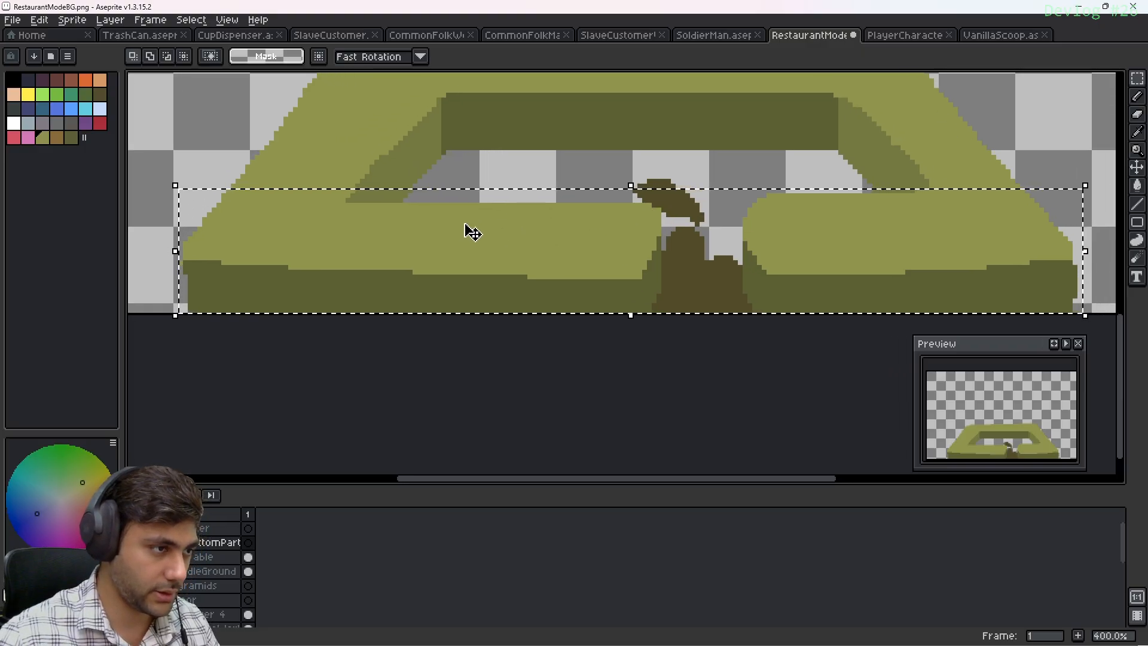
Paint the selected front strip olive green on the BottomPart layer with a 9 px brush and clear the selection
key("alt")
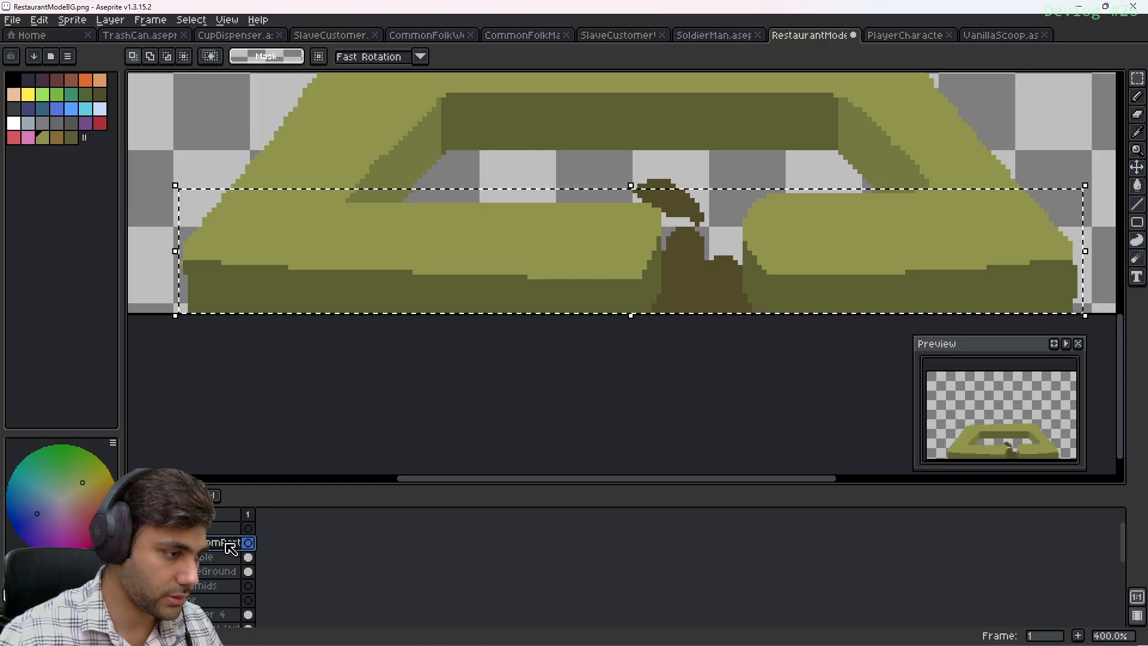
key("b")
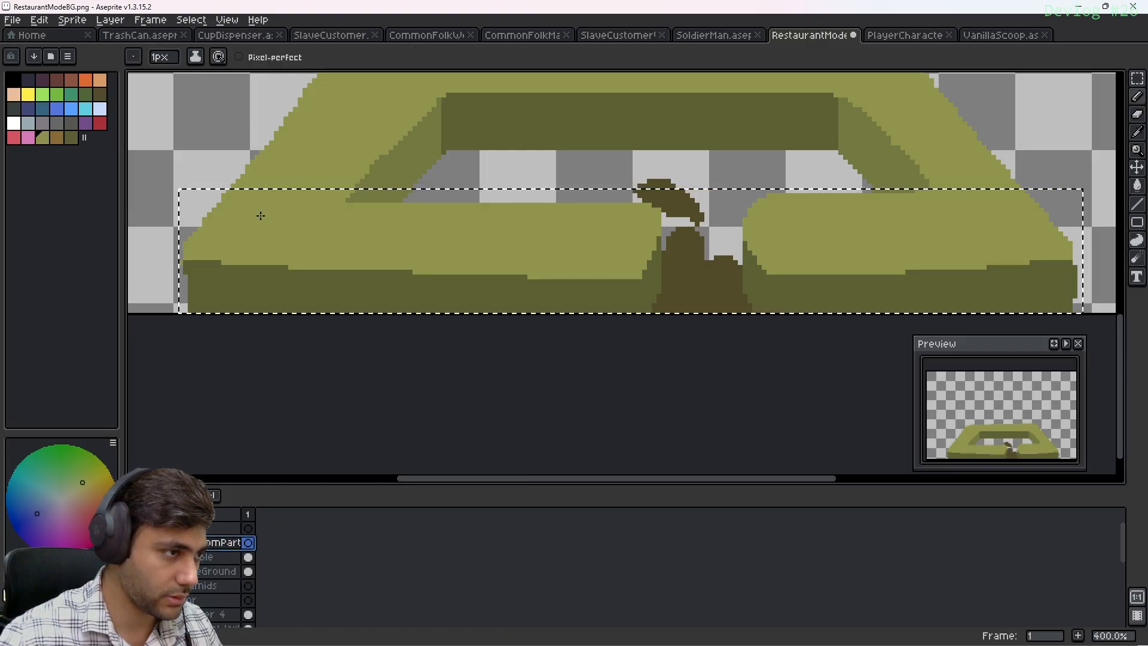
left_click(287, 227, "alt")
scroll(205, 178, "up", 7, "ctrl")
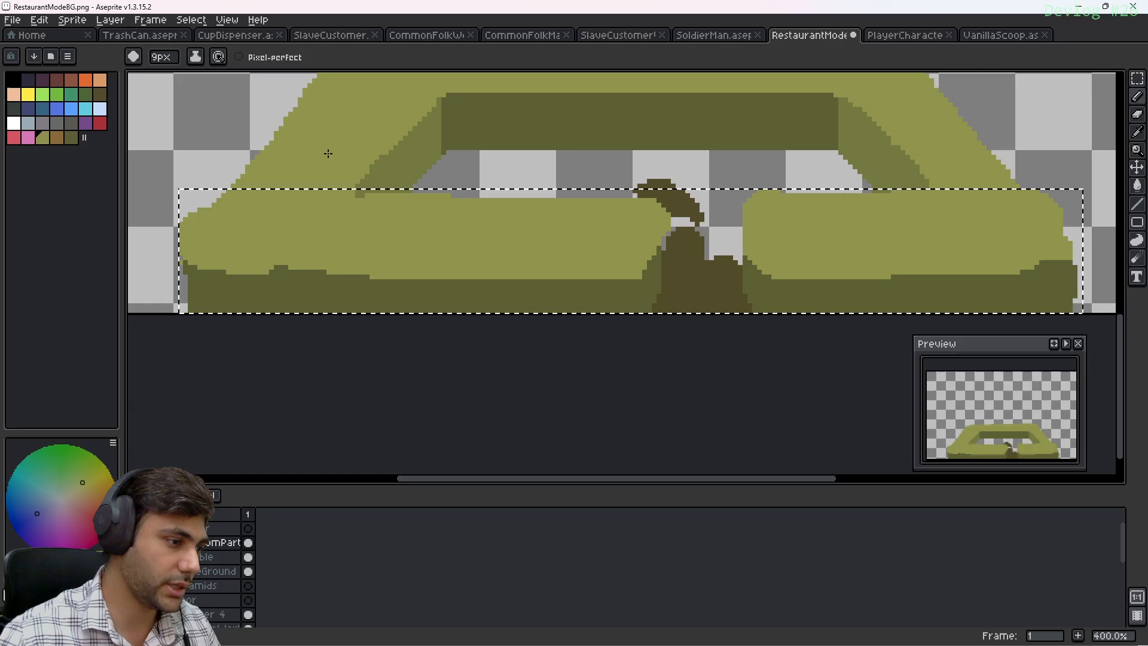
middle_click_drag(320, 115, 458, 226)
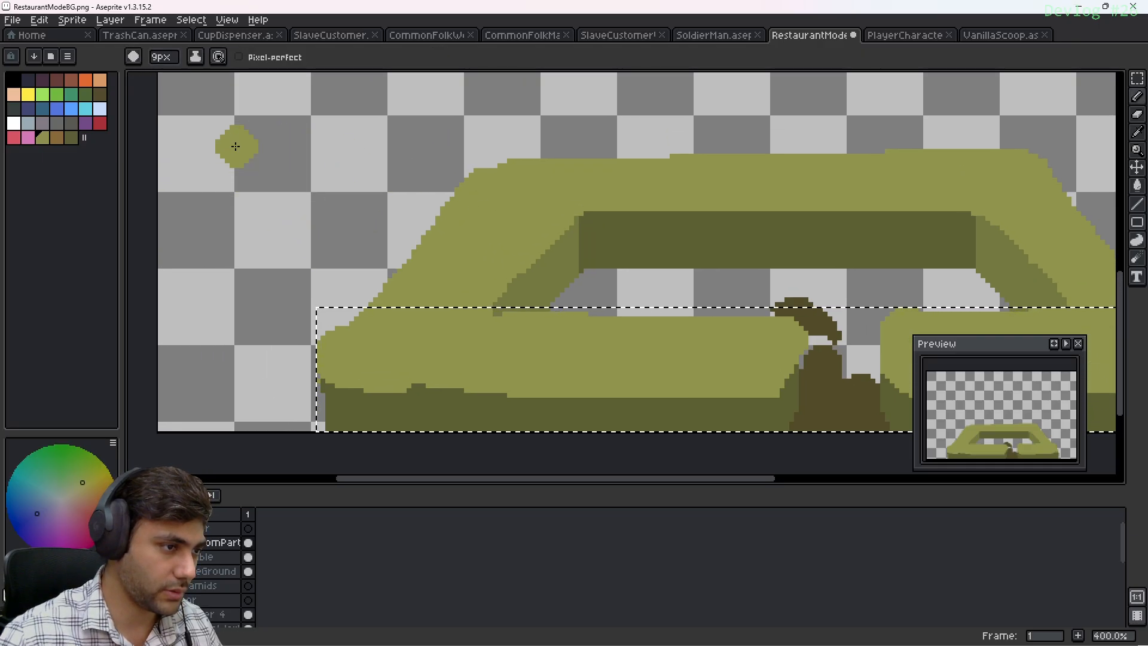
key("ctrl+d")
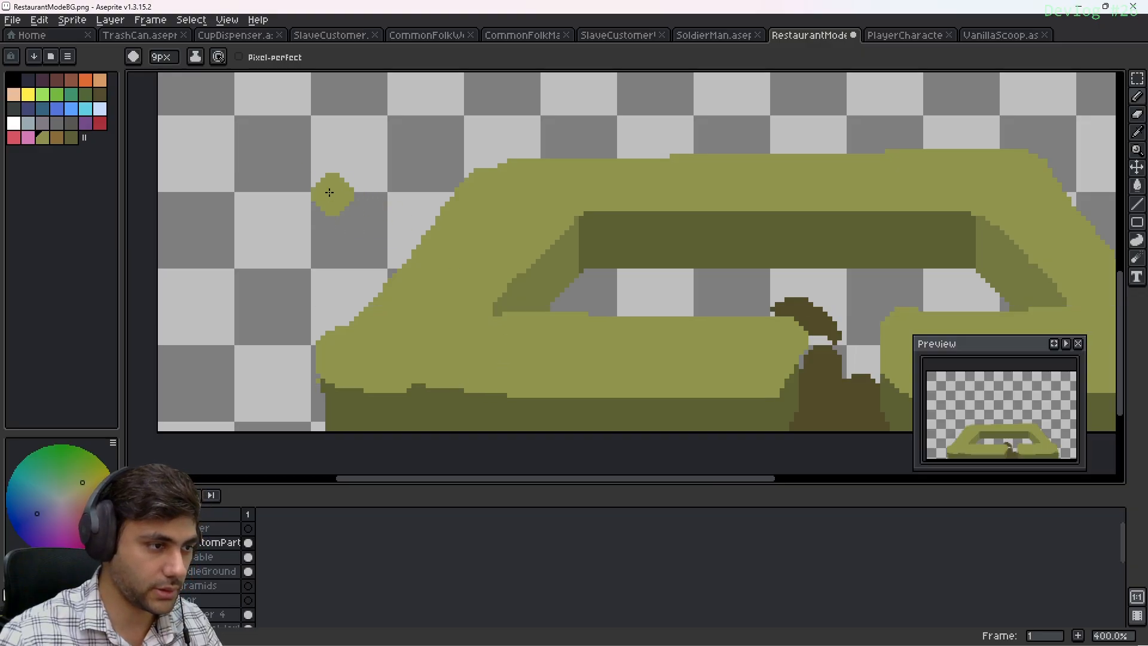
Paint an olive dab and a light blue dab on the empty canvas to the left of the counter
left_click(220, 123)
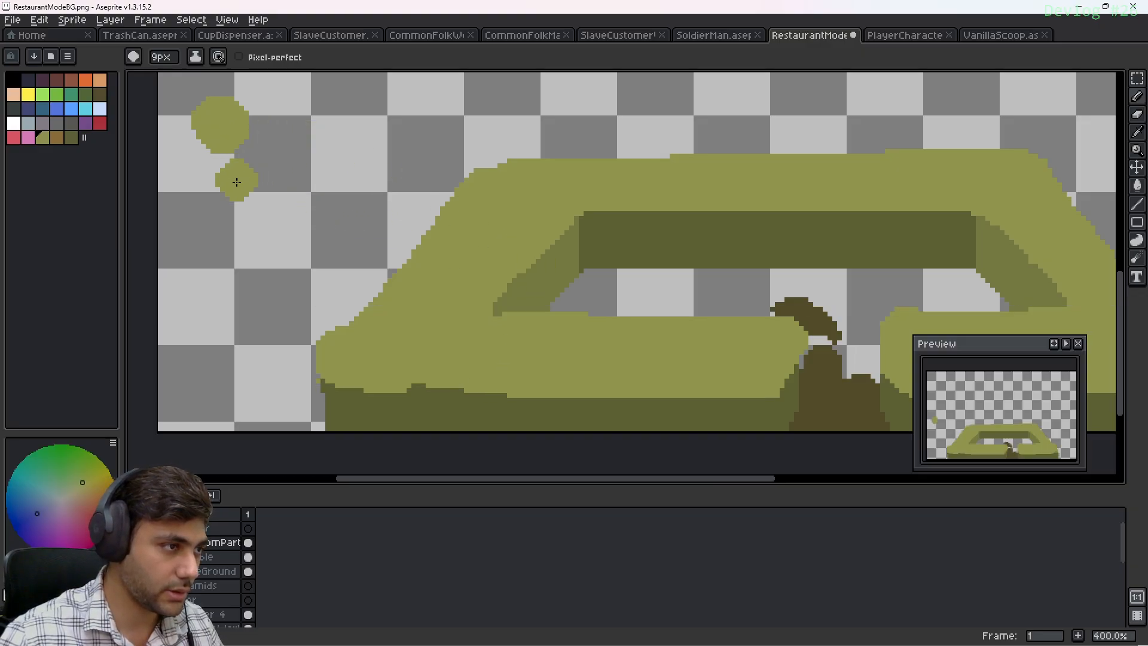
left_click(86, 110)
left_click(72, 109)
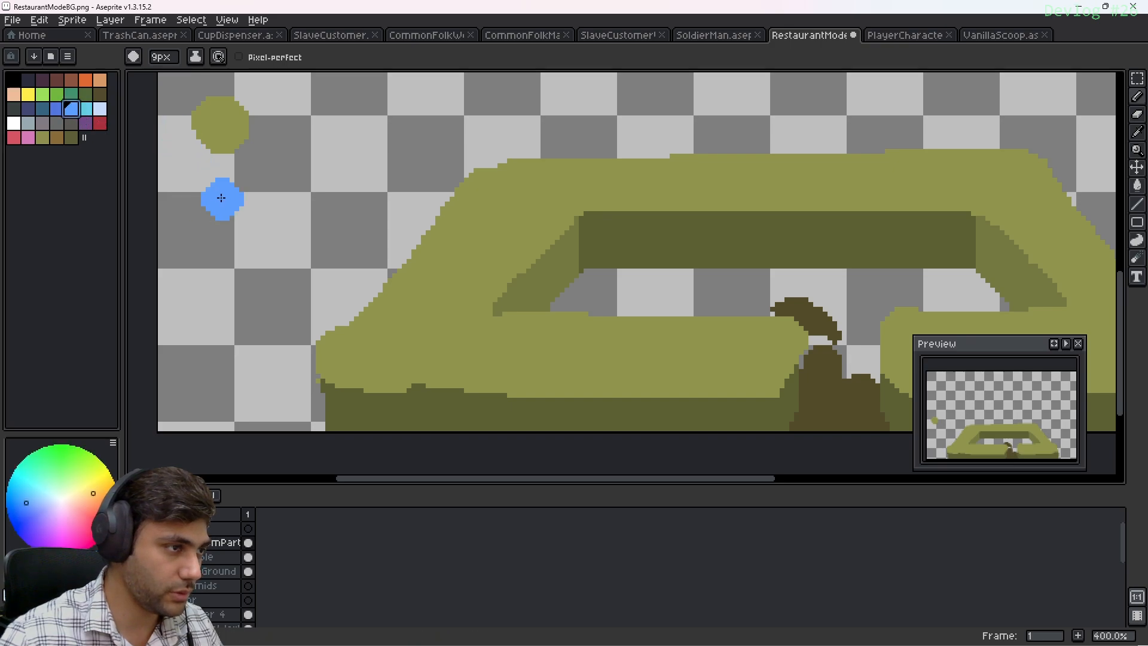
left_click_drag(209, 192, 226, 202)
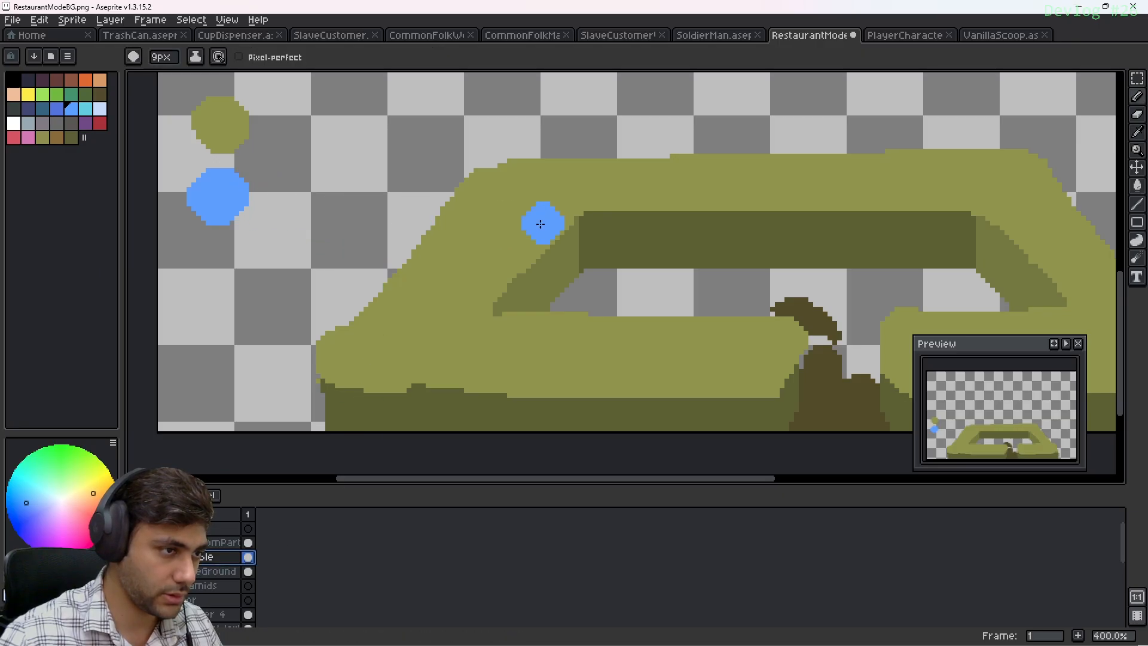
Fill the counter top on the Table layer with light blue using the Paint Bucket
key("g")
left_click(514, 223)
middle_click_drag(526, 280, 371, 186)
mouse_move(405, 218)
middle_mouse_down()
mouse_move(507, 207)
mouse_move(474, 208)
middle_mouse_up()
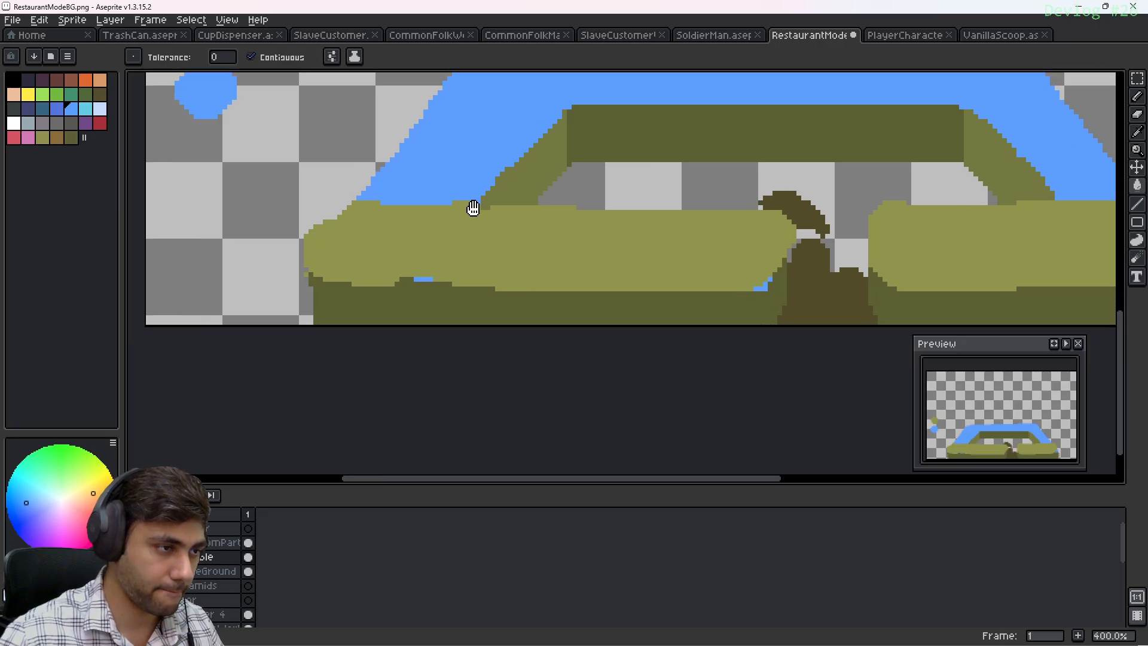
Erase the olive paint from both halves of the front strip on the BottomPart layer with an 8 px eraser
left_click(210, 543)
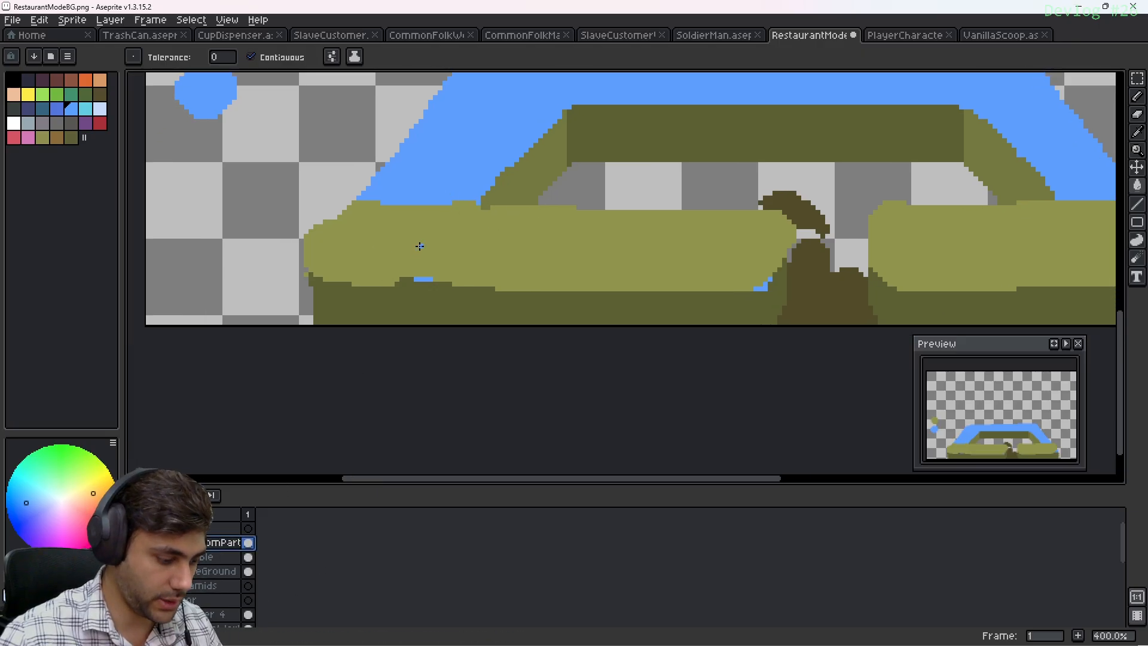
key("b")
scroll(443, 232, "down", 2, "ctrl")
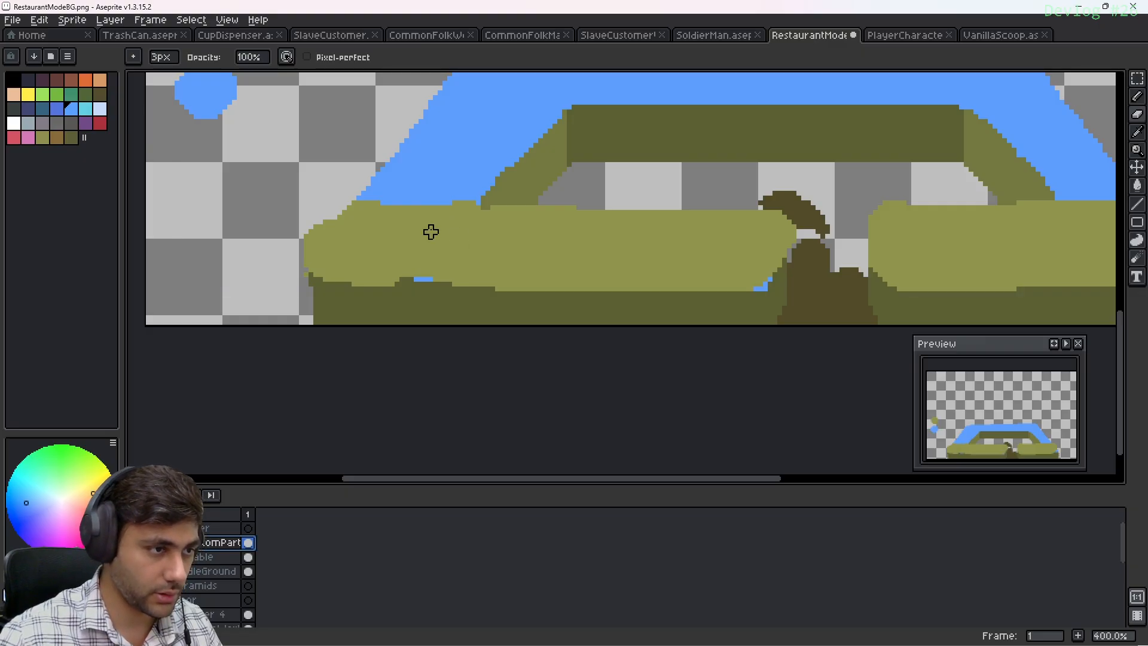
scroll(431, 232, "down", 1, "ctrl")
mouse_move(431, 232)
left_mouse_down()
mouse_move(318, 205)
mouse_move(474, 244)
mouse_move(379, 256)
mouse_move(418, 244)
left_mouse_up()
mouse_move(308, 282)
left_mouse_down()
mouse_move(735, 275)
mouse_move(730, 226)
mouse_move(457, 263)
left_mouse_up()
middle_click_drag(730, 234, 418, 218)
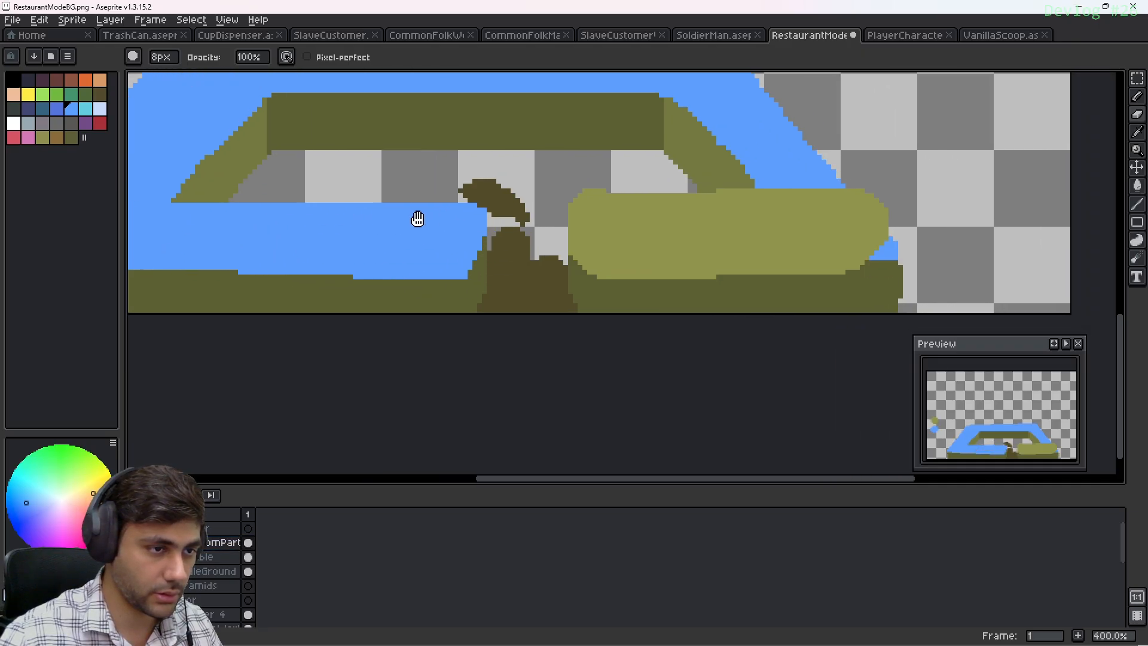
mouse_move(569, 219)
left_mouse_down()
mouse_move(669, 215)
mouse_move(669, 195)
mouse_move(766, 255)
mouse_move(866, 221)
left_mouse_up()
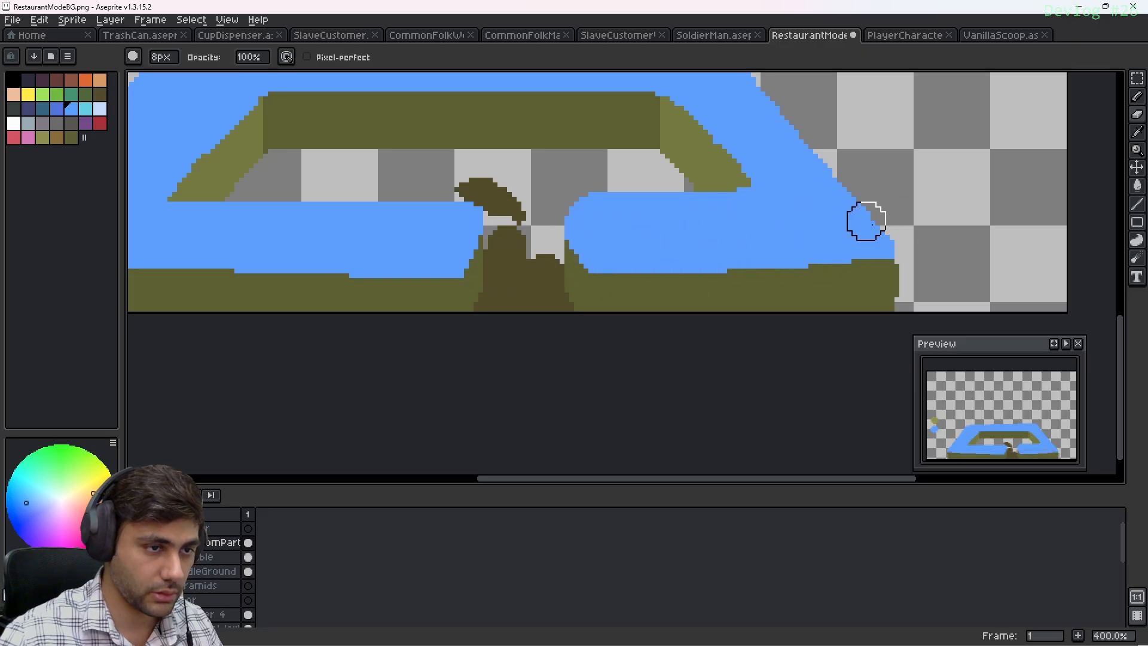
Sample the olive dab and paint a 9 px stroke over the left end of the front strip on the BottomPart layer
mouse_move(400, 210)
middle_mouse_down()
mouse_move(664, 218)
mouse_move(454, 221)
mouse_move(417, 240)
middle_mouse_up()
scroll(454, 221, "up", 1)
scroll(439, 234, "up", 1)
scroll(422, 239, "down", 1)
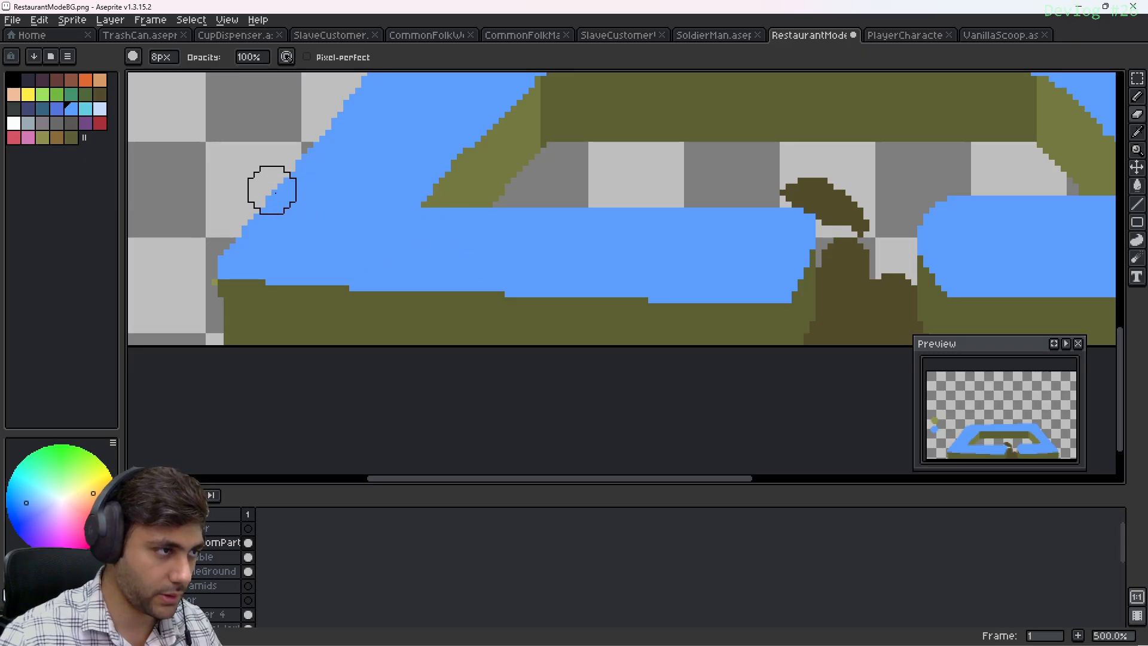
middle_click_drag(276, 192, 426, 299)
left_click(243, 102, "alt")
middle_click_drag(582, 280, 394, 205)
left_click(217, 543)
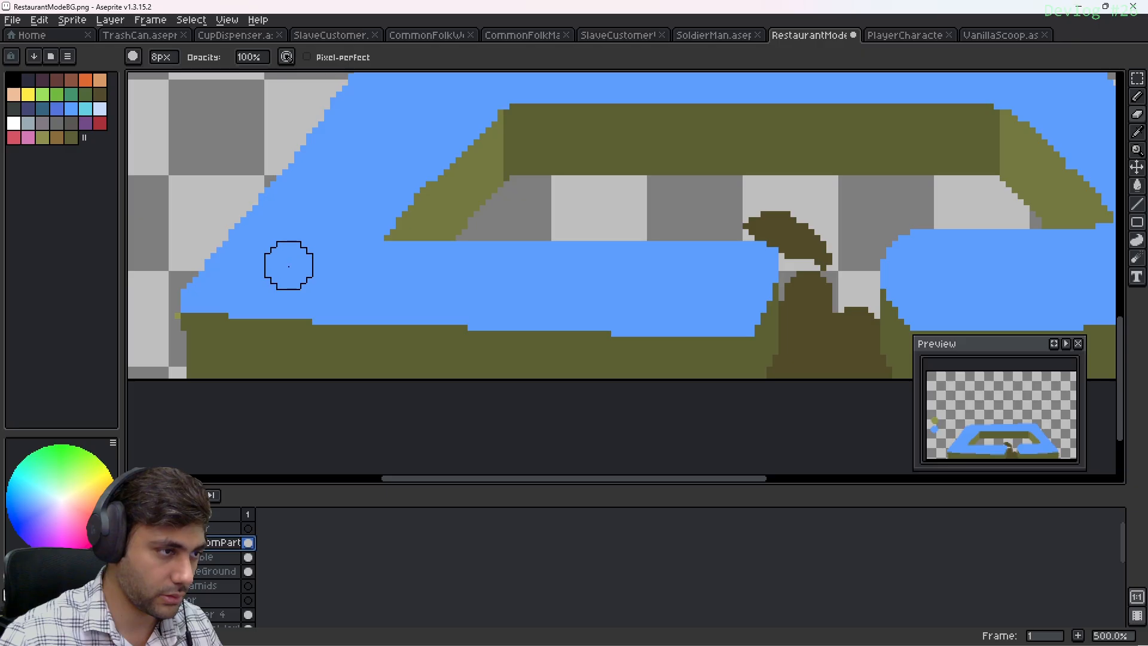
middle_click_drag(293, 244, 459, 330)
left_click(226, 104, "alt")
middle_click_drag(562, 312, 445, 261)
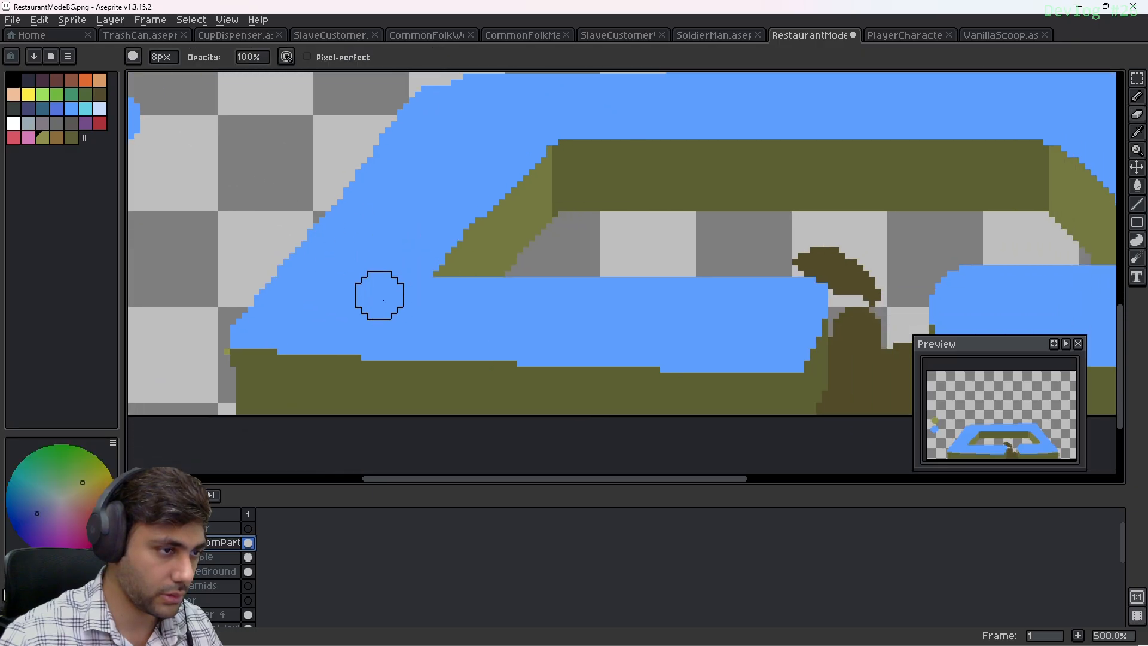
mouse_move(389, 302)
left_mouse_down()
mouse_move(436, 303)
mouse_move(316, 303)
left_mouse_up()
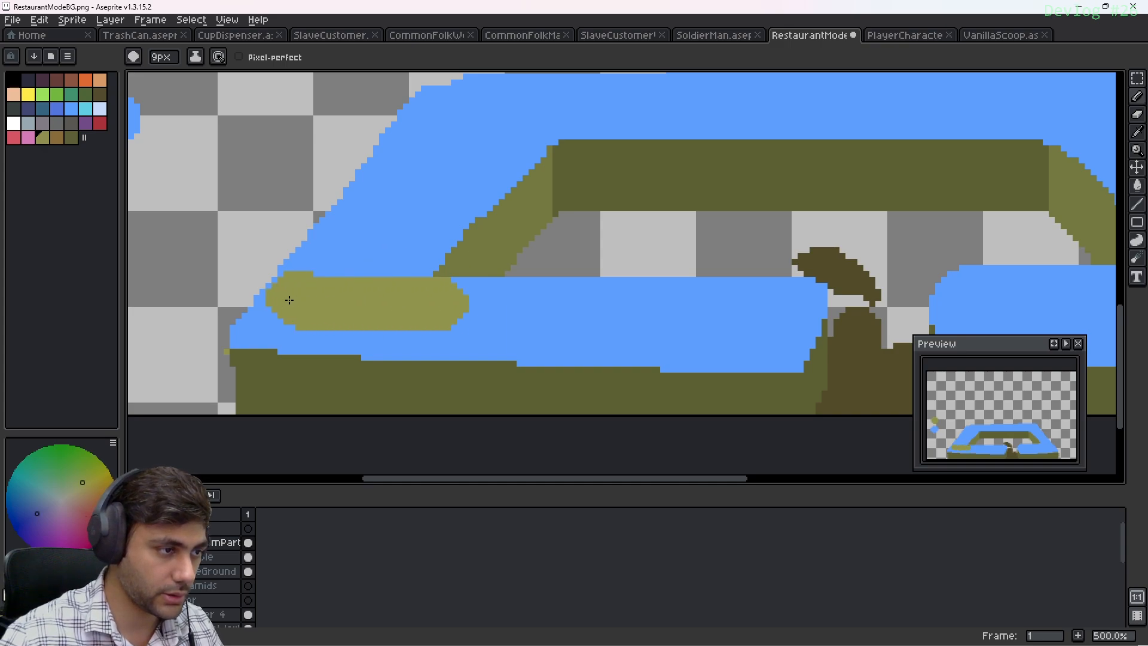
key("ctrl+z")
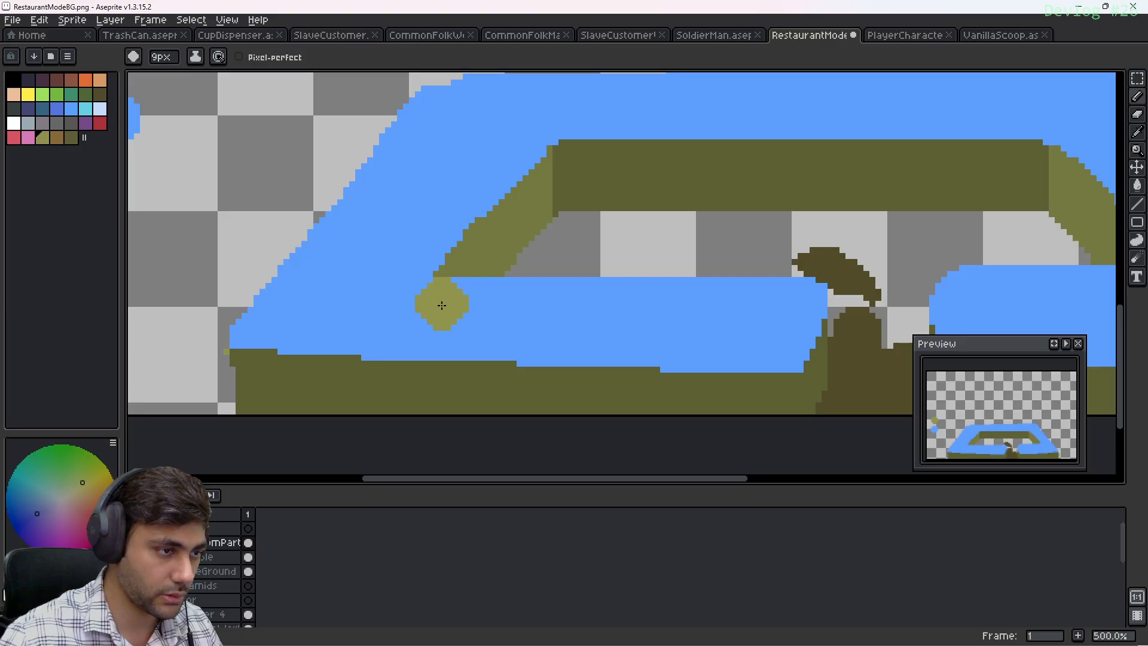
left_click_drag(439, 303, 293, 295)
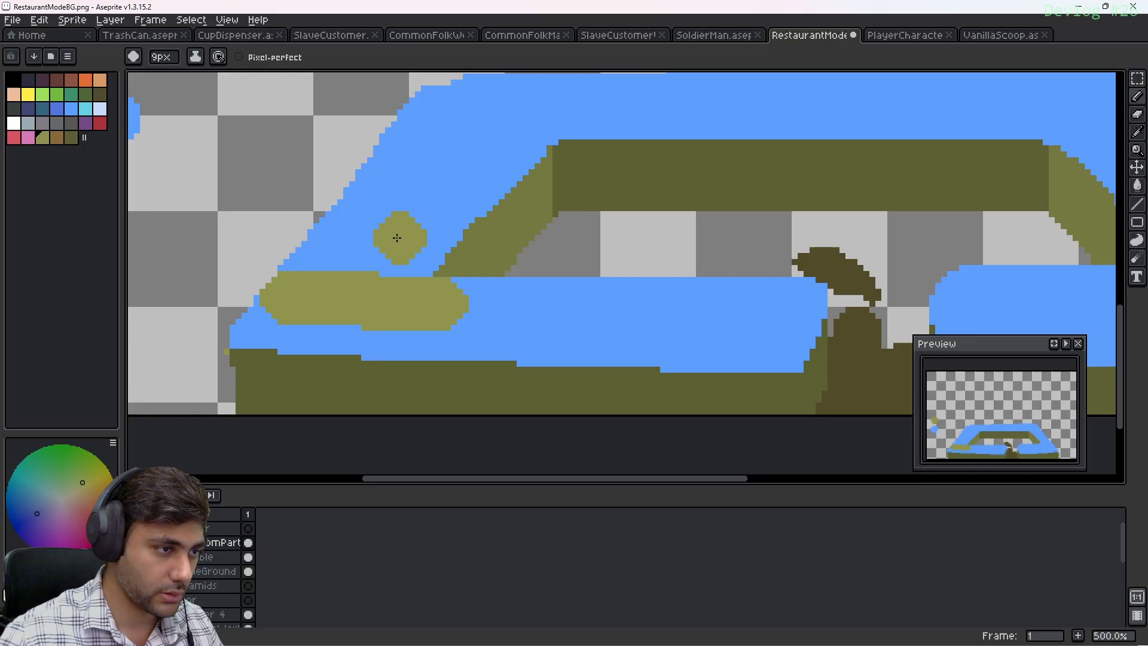
Trim the olive stroke's upper edge level with the inner front edge using the 8 px eraser
key("e")
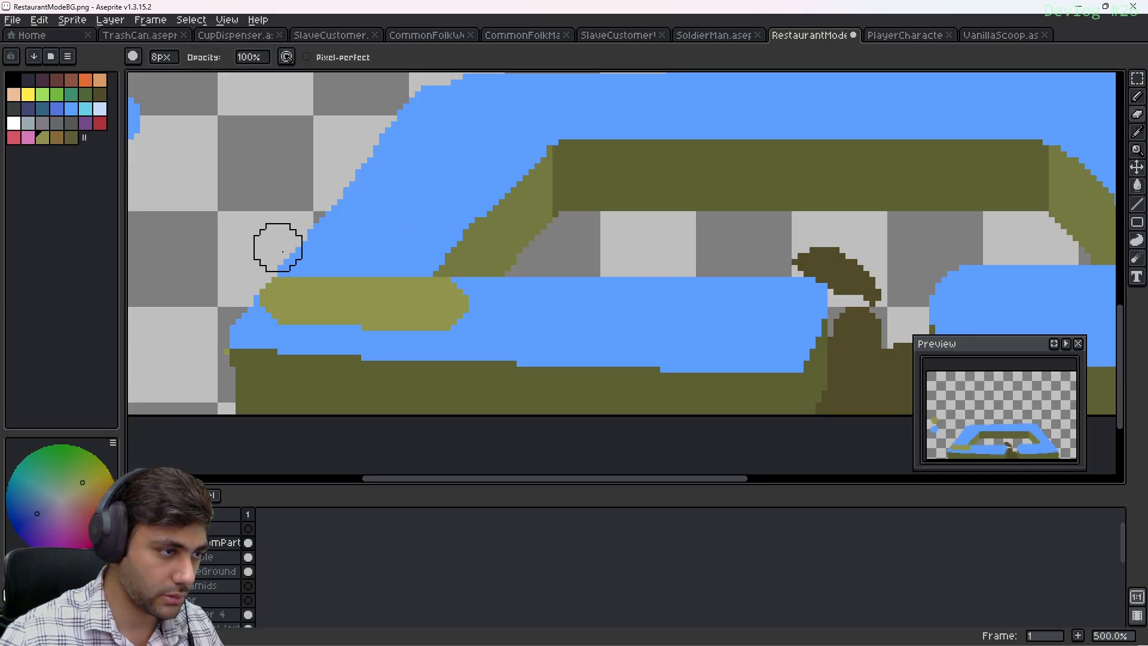
scroll(500, 192, "down", 4)
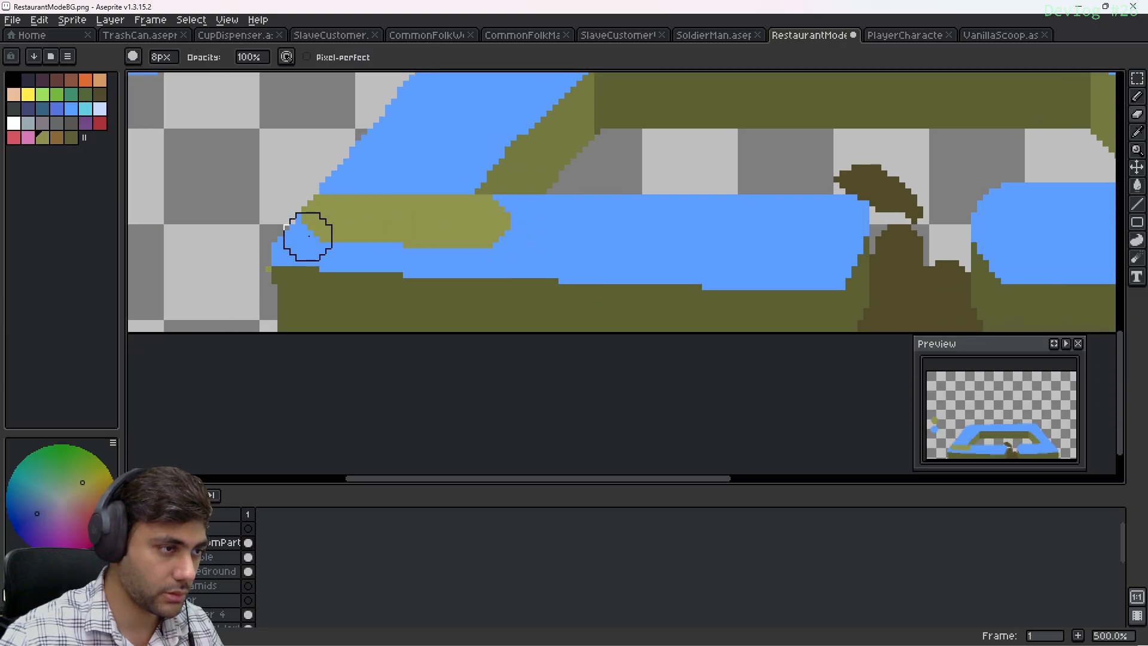
scroll(320, 237, "up", 8)
scroll(419, 209, "down", 3)
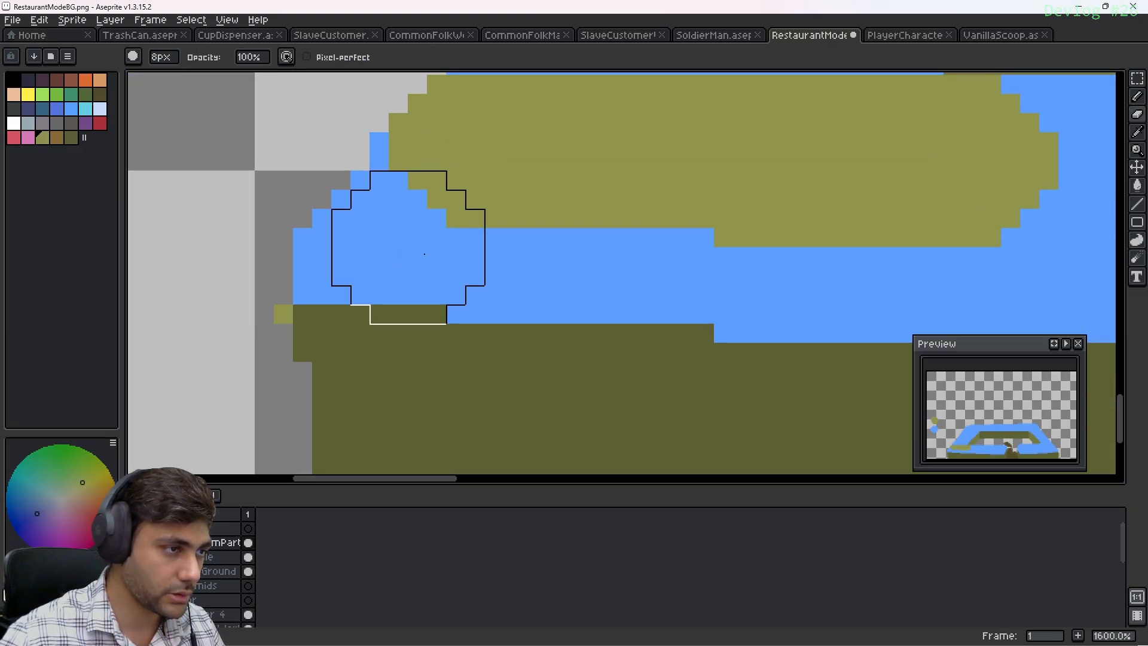
Try erasing part of the olive stroke's left end, and undo that erasing
left_click(449, 168)
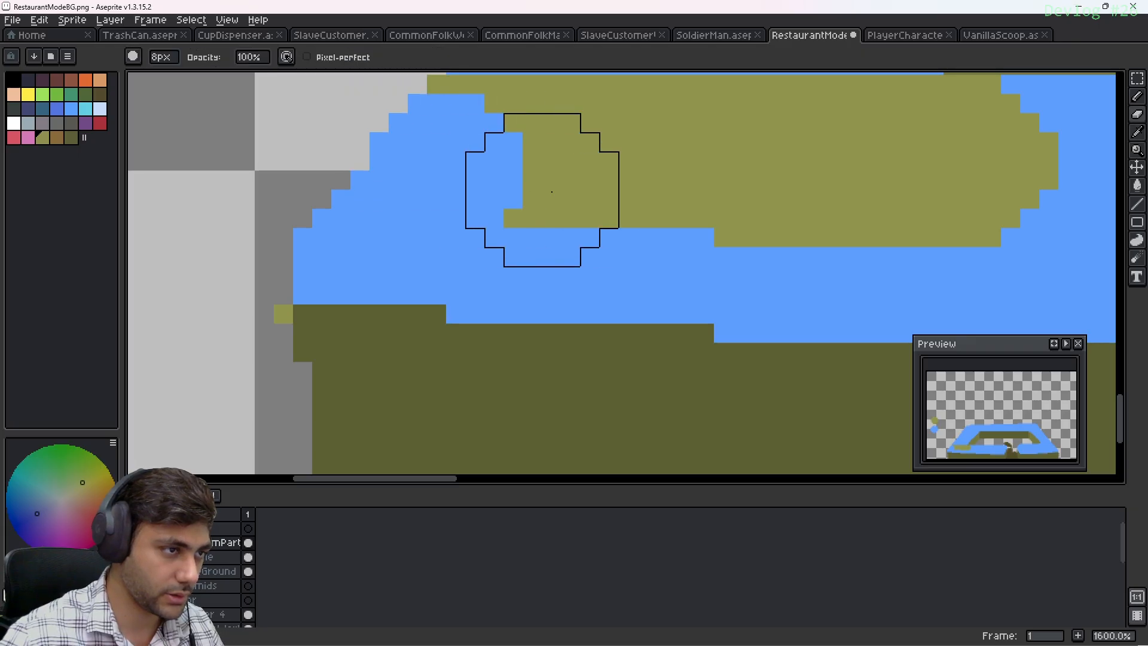
key("b")
key("ctrl+z")
key("ctrl+z")
key("ctrl+z")
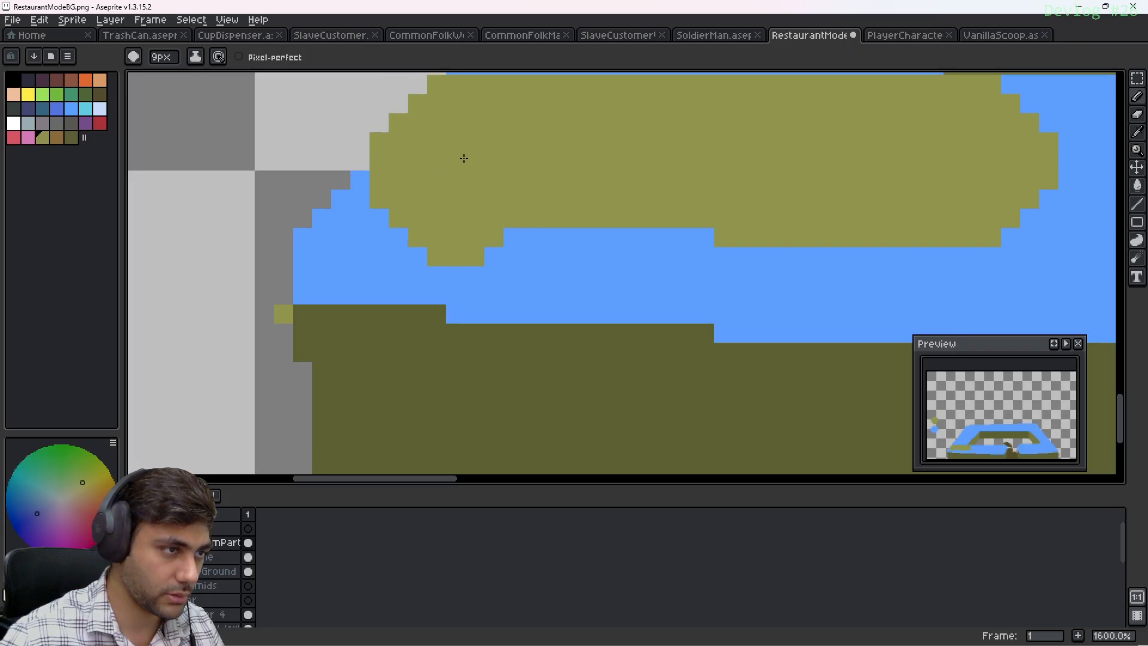
Extend the olive paint over the blue to the counter's front-left corner with a 5 px brush, using 1 px for the edge pixels
key("minus")
key("minus")
key("minus")
key("minus")
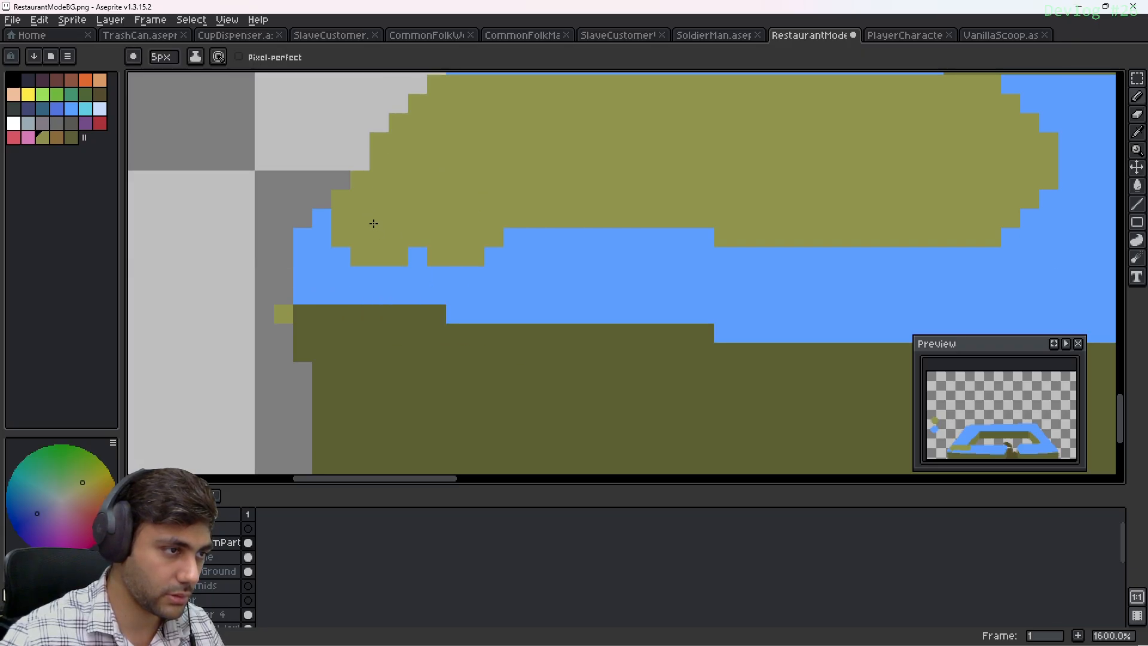
left_click_drag(374, 223, 336, 254)
key("minus")
key("minus")
key("minus")
key("minus")
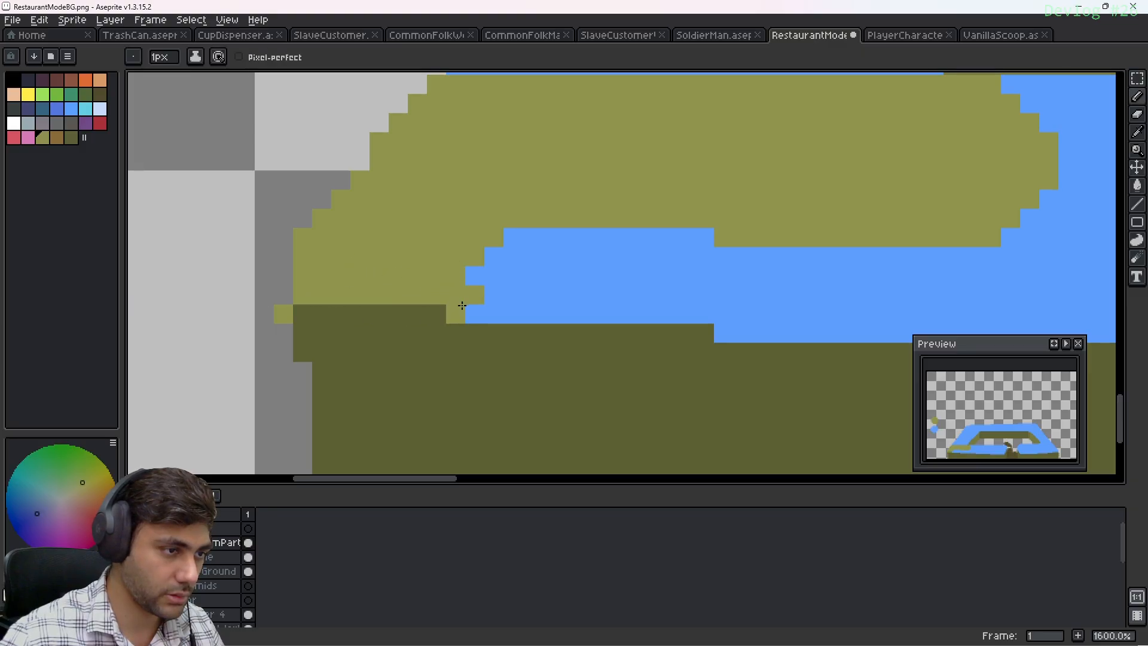
Outline the left front strip's stepped lower edge in olive with the 1 px pencil, along the dark front face
scroll(626, 283, "down", 5)
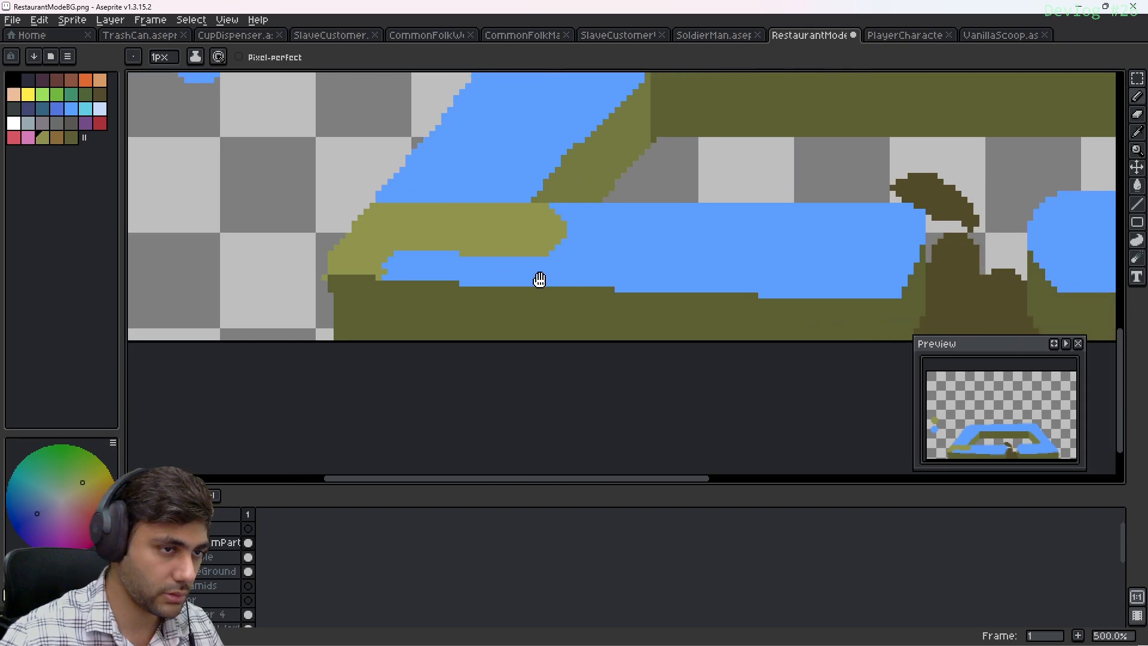
scroll(383, 275, "up", 6)
scroll(441, 264, "down", 4)
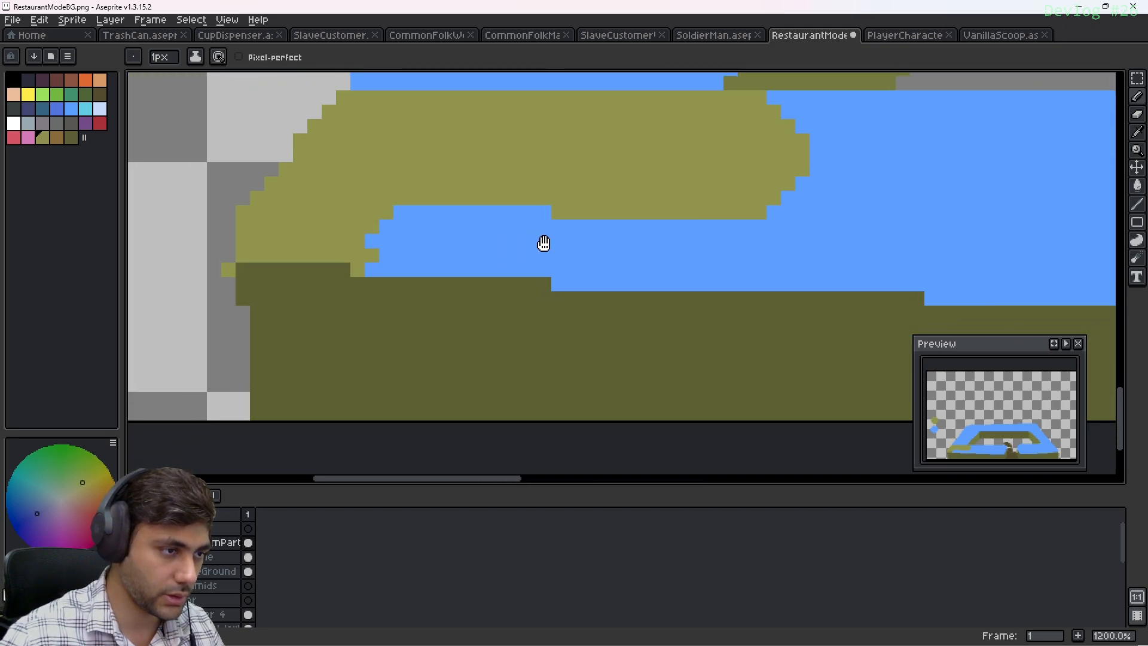
scroll(540, 243, "up", 4)
scroll(443, 228, "down", 2)
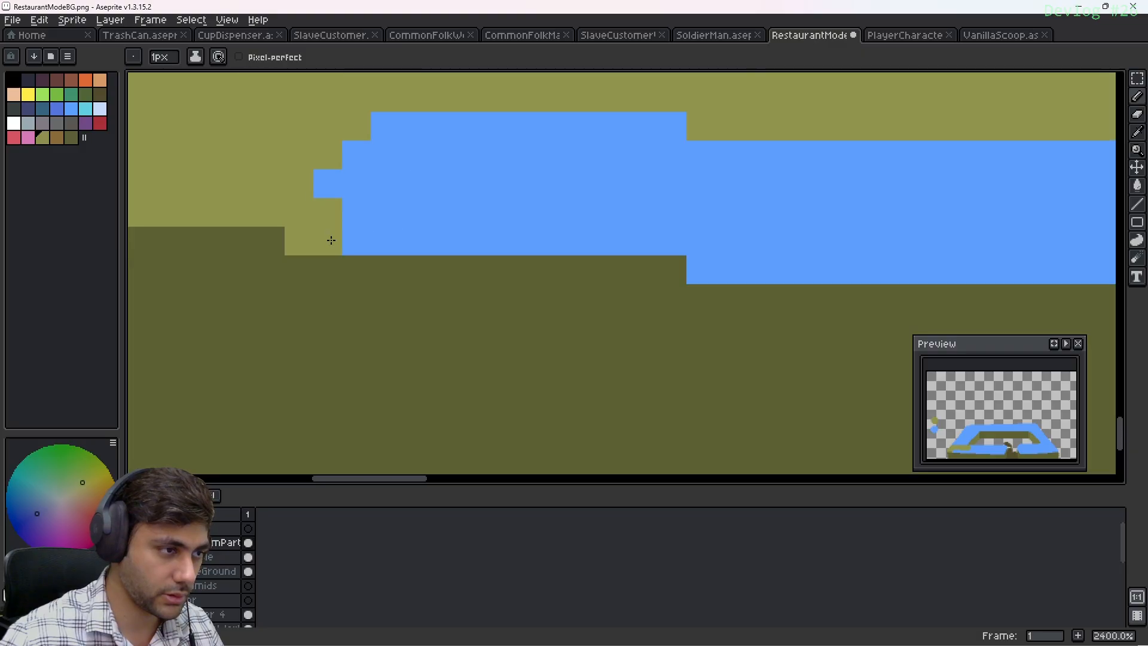
left_click_drag(331, 241, 696, 241)
middle_click_drag(740, 255, 466, 234)
left_click_drag(436, 244, 832, 244)
middle_click_drag(820, 247, 388, 251)
left_click_drag(422, 250, 769, 249)
middle_click_drag(738, 247, 483, 213)
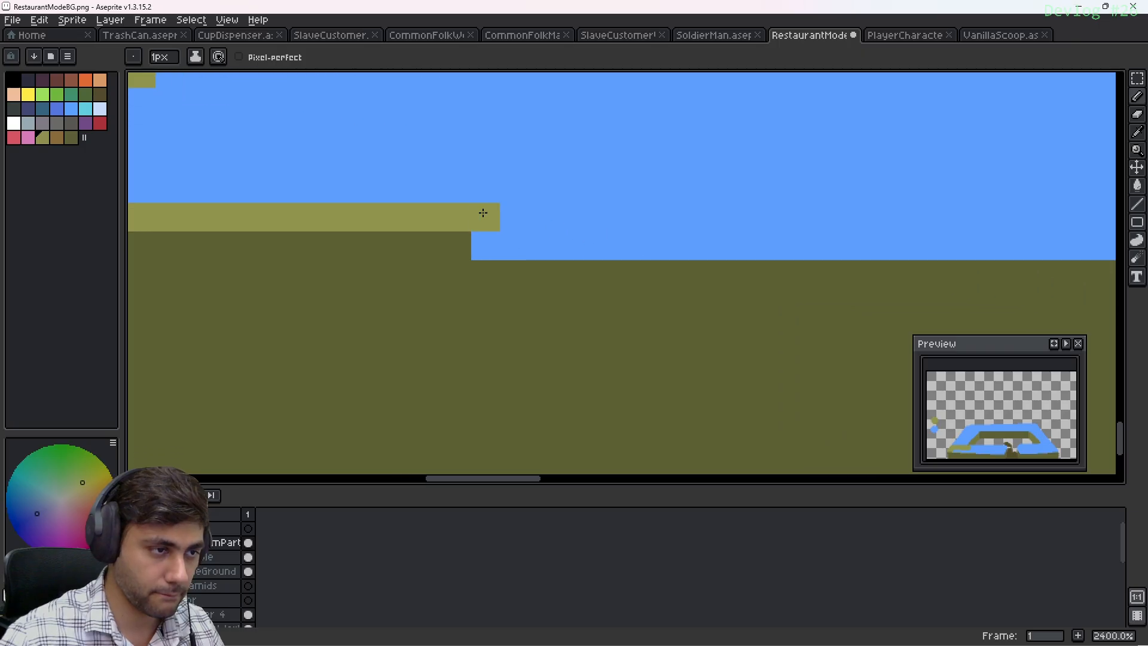
middle_click_drag(699, 231, 394, 241)
mouse_move(181, 251)
left_mouse_down()
mouse_move(788, 244)
mouse_move(867, 254)
left_mouse_up()
mouse_move(868, 254)
middle_mouse_down()
mouse_move(630, 249)
mouse_move(462, 226)
middle_mouse_up()
left_click(461, 246)
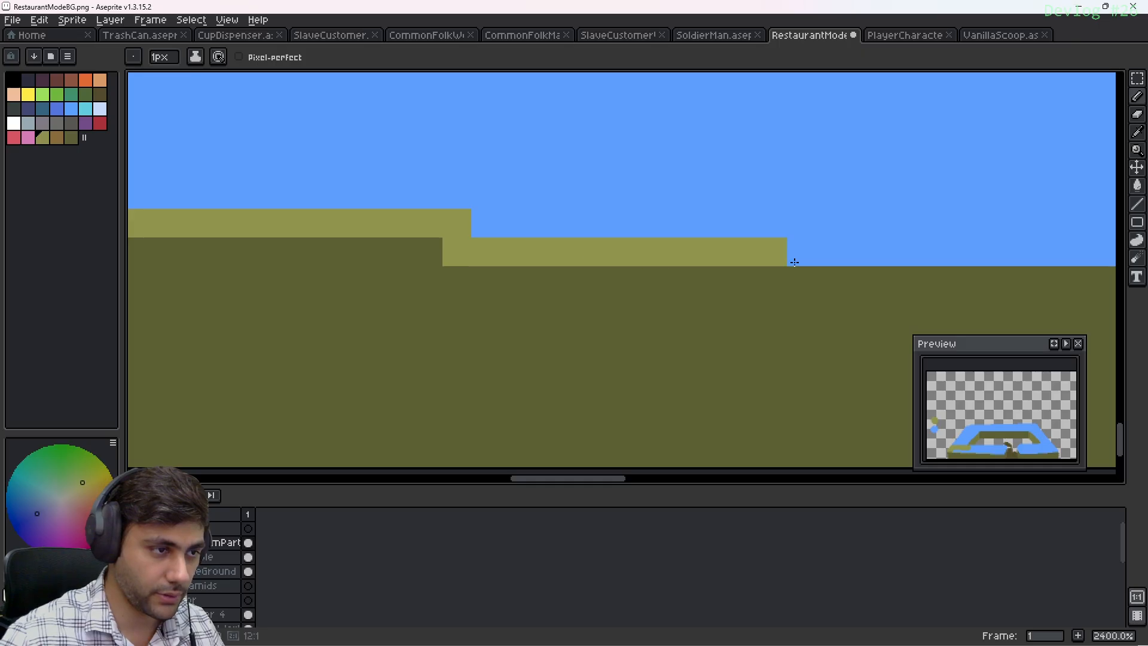
middle_click_drag(793, 260, 365, 243)
left_click(679, 249, "shift")
Continue the 1 px olive outline up the stepped end of the left strip beside the dark brown shape
scroll(682, 215, "up", 1)
middle_click_drag(683, 213, 591, 299)
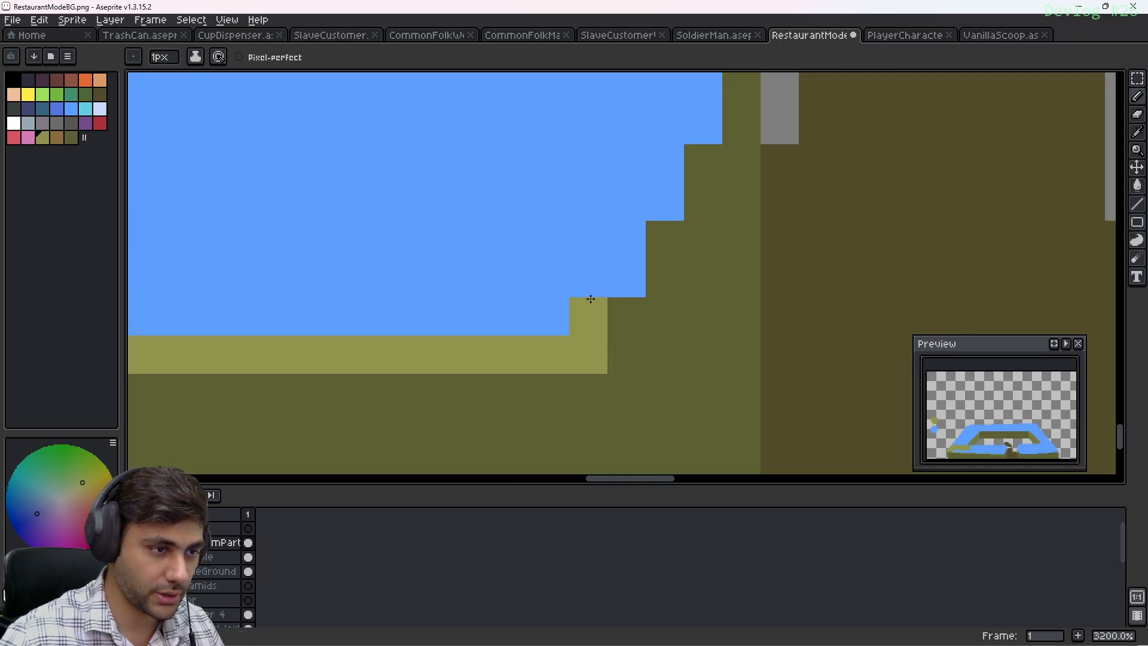
left_click(624, 239)
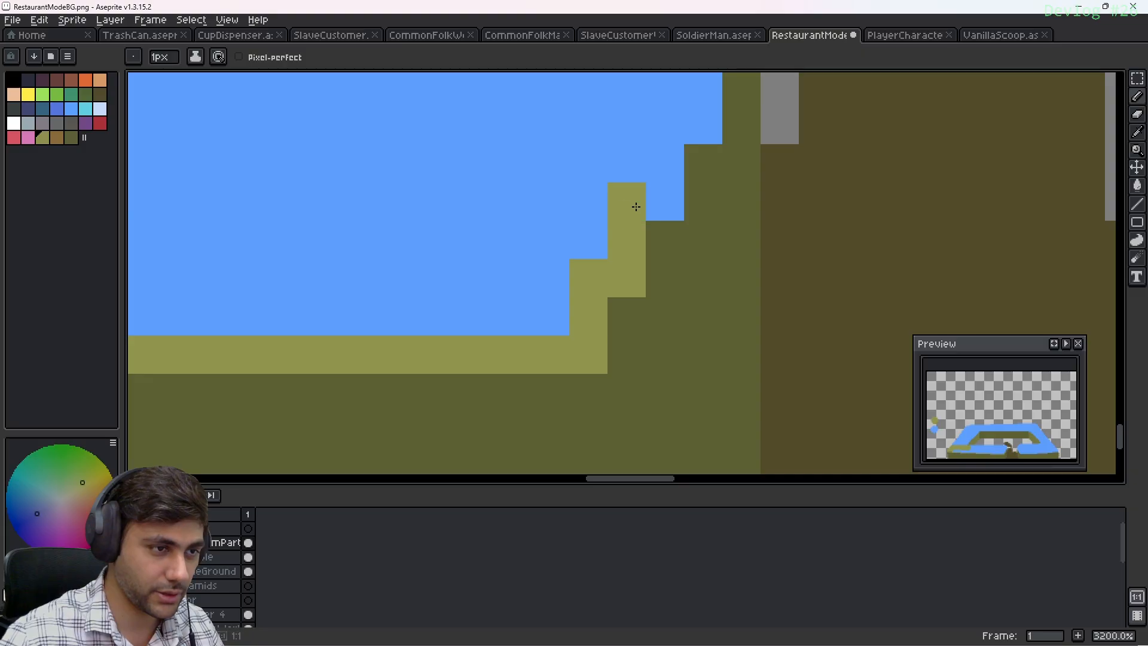
left_click(666, 210)
middle_click_drag(670, 217, 591, 277)
mouse_move(626, 196)
middle_mouse_down()
mouse_move(561, 277)
mouse_move(558, 253)
mouse_move(574, 383)
middle_mouse_up()
left_click(558, 254)
left_click_drag(575, 353, 580, 192)
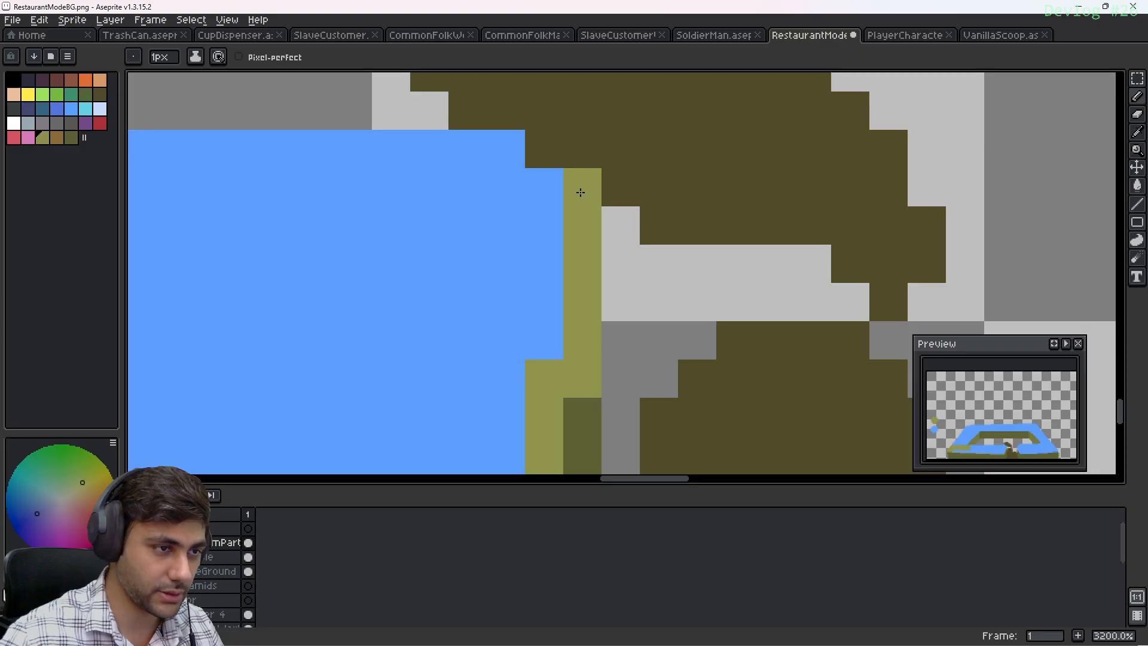
Line the left strip's upper edge with a straight 1 px olive line back to the existing olive paint
middle_click_drag(392, 208, 781, 266)
middle_click_drag(384, 244, 658, 249)
middle_click_drag(320, 236, 658, 285)
middle_click_drag(341, 285, 792, 275)
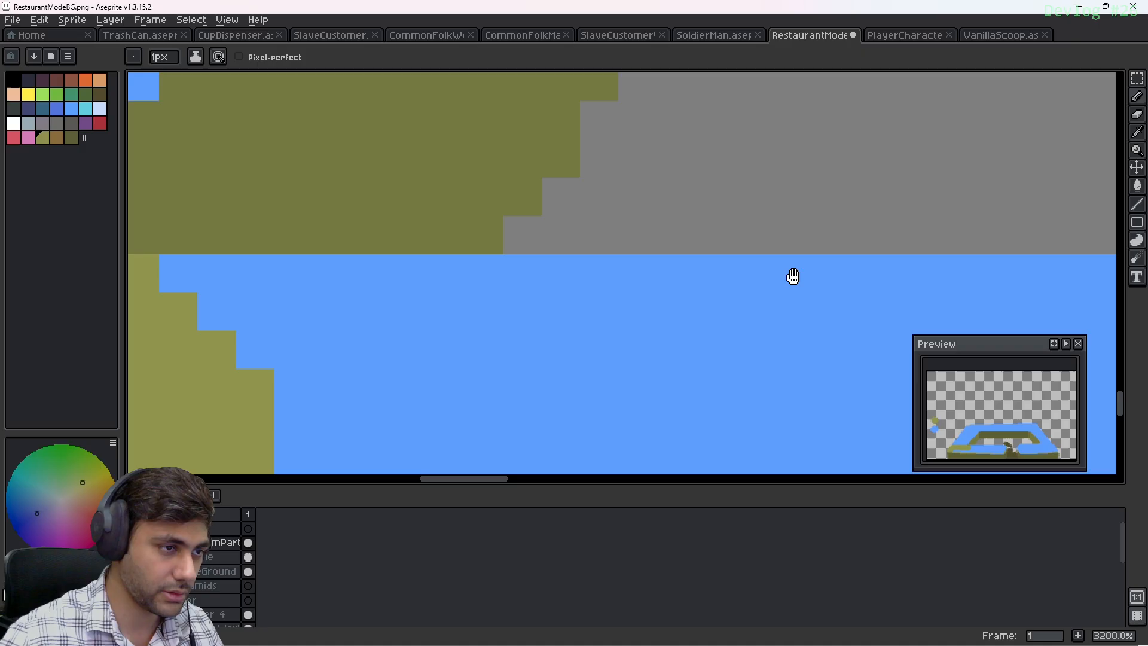
scroll(565, 290, "down", 3)
middle_click_drag(525, 294, 549, 302)
left_click(436, 292, "shift")
Fill the enclosed blue area of the left strip with olive using the Paint Bucket
middle_click_drag(583, 337, 571, 277)
scroll(487, 277, "down", 6)
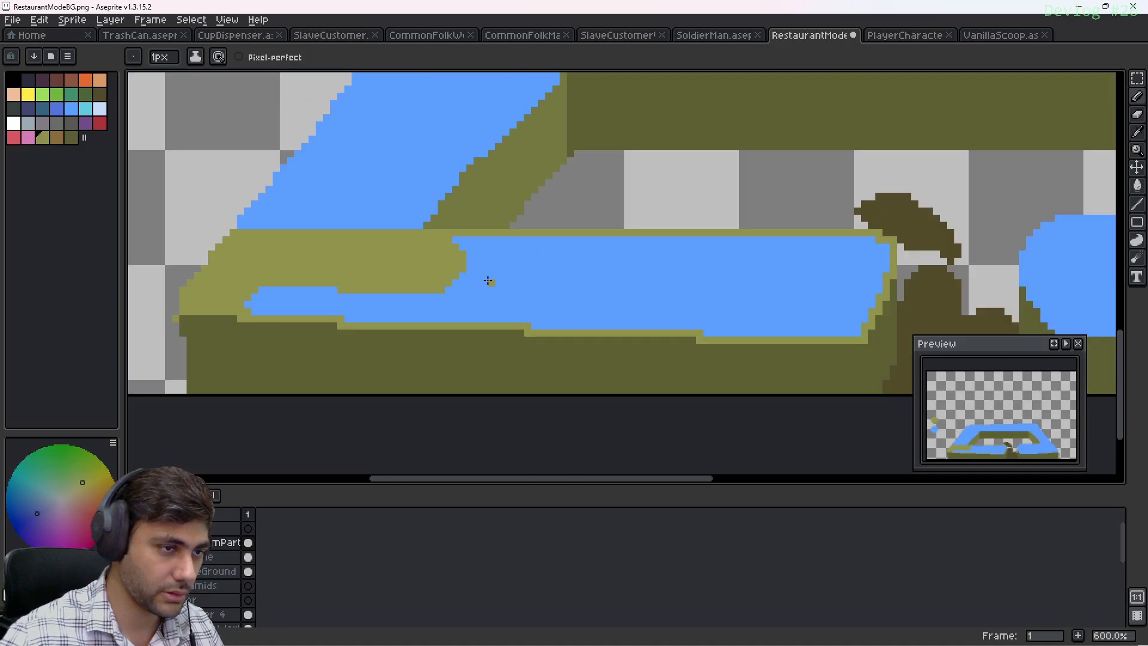
scroll(520, 287, "up", 3)
key("g")
left_click(520, 283)
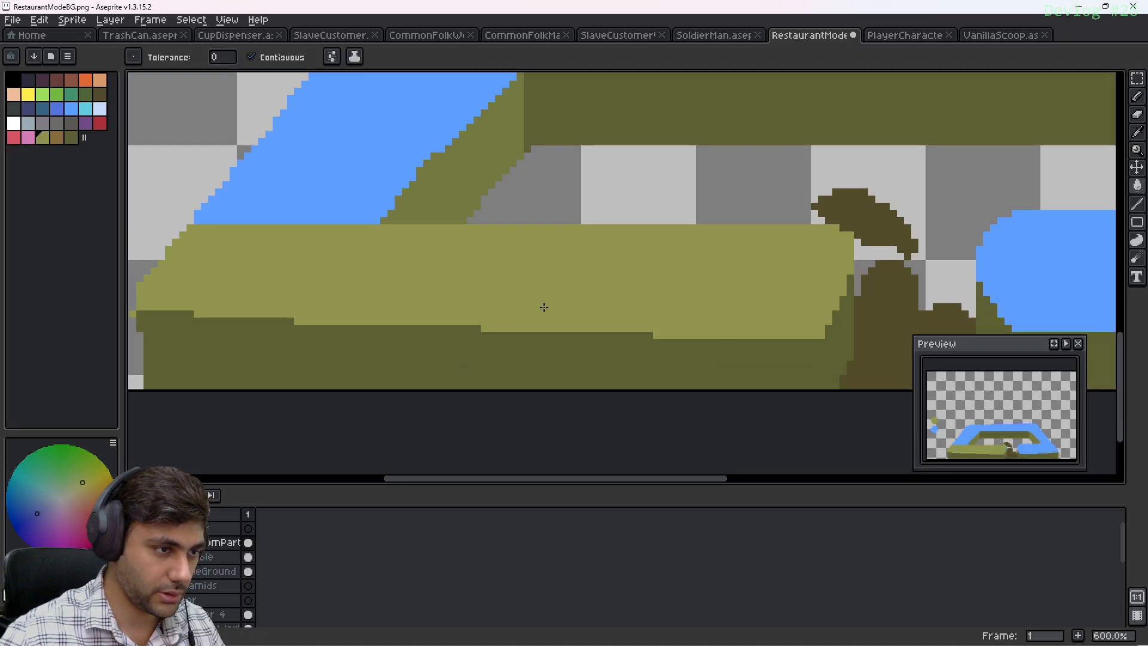
Draw a 1 px olive line along the right front strip's upper edge, across the join with the blue side part
middle_click_drag(541, 305, 218, 299)
middle_click_drag(742, 299, 400, 304)
scroll(516, 283, "up", 4)
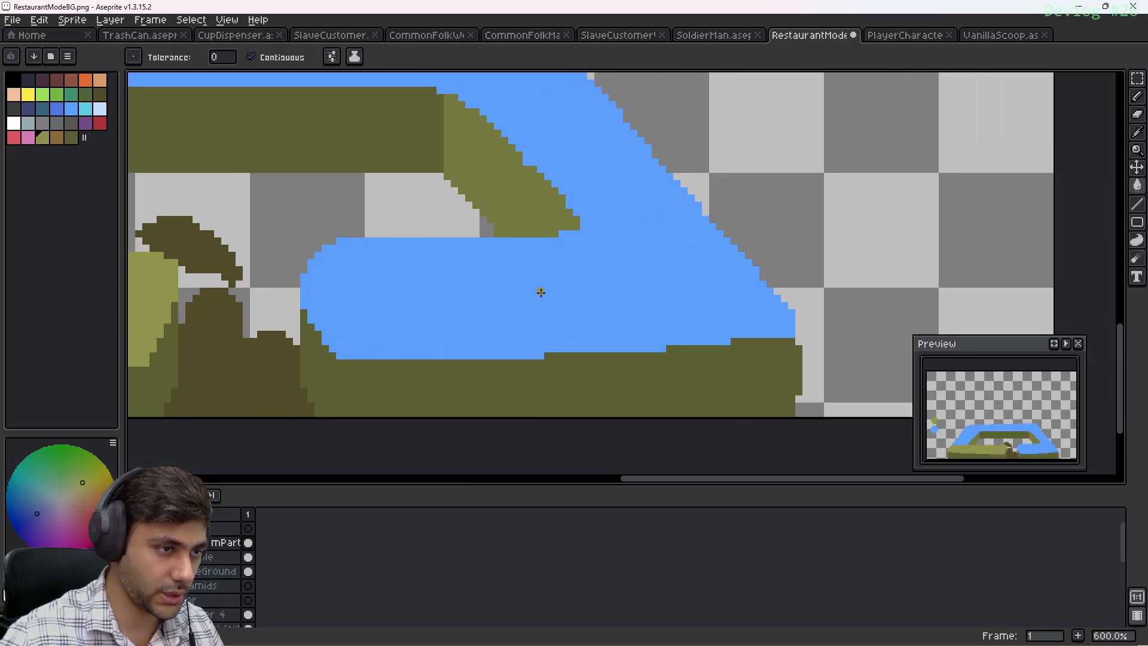
middle_click_drag(461, 270, 386, 313)
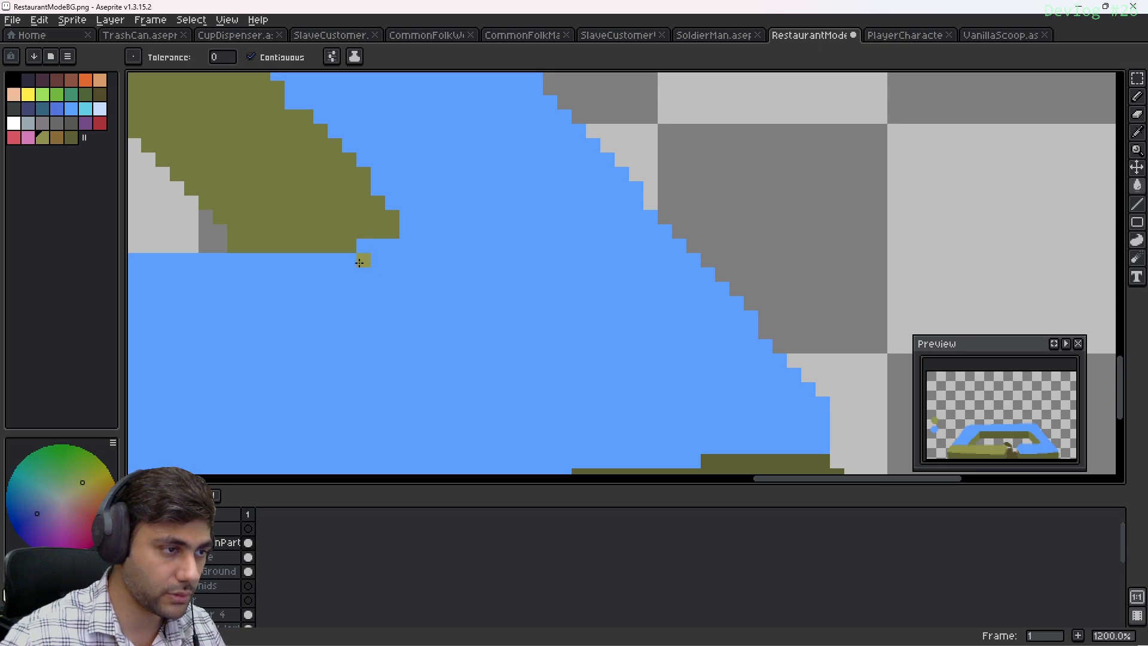
left_click(359, 263)
key("ctrl+z")
middle_click_drag(456, 304, 506, 297)
key("b")
left_click(414, 253)
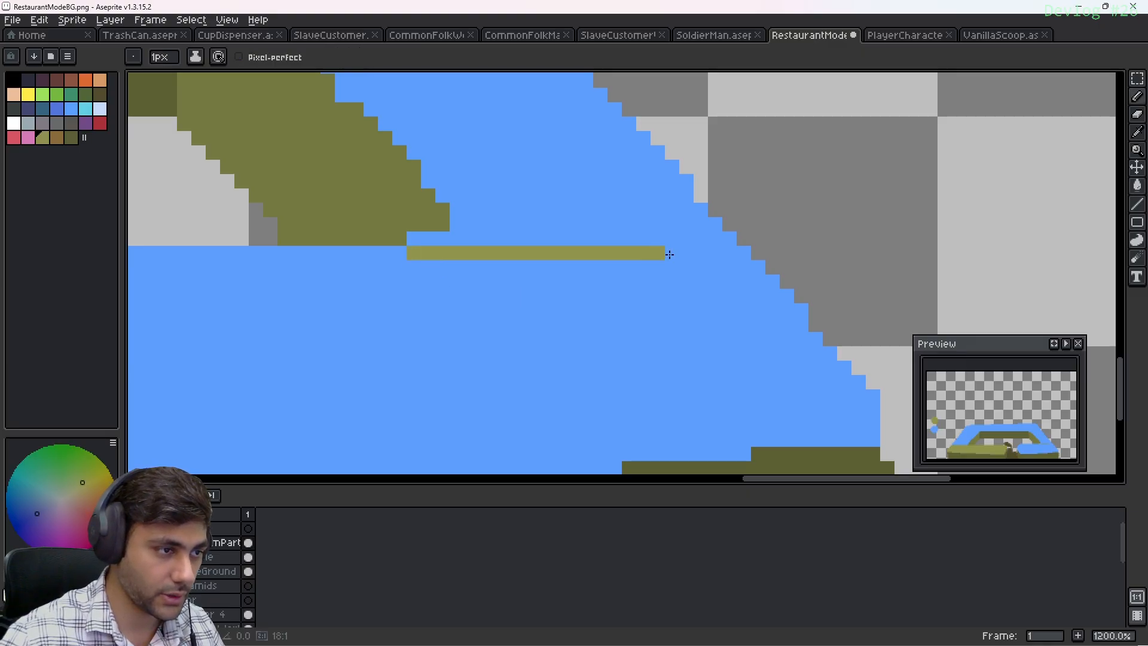
left_click(743, 255, "shift")
middle_click_drag(604, 312, 939, 234)
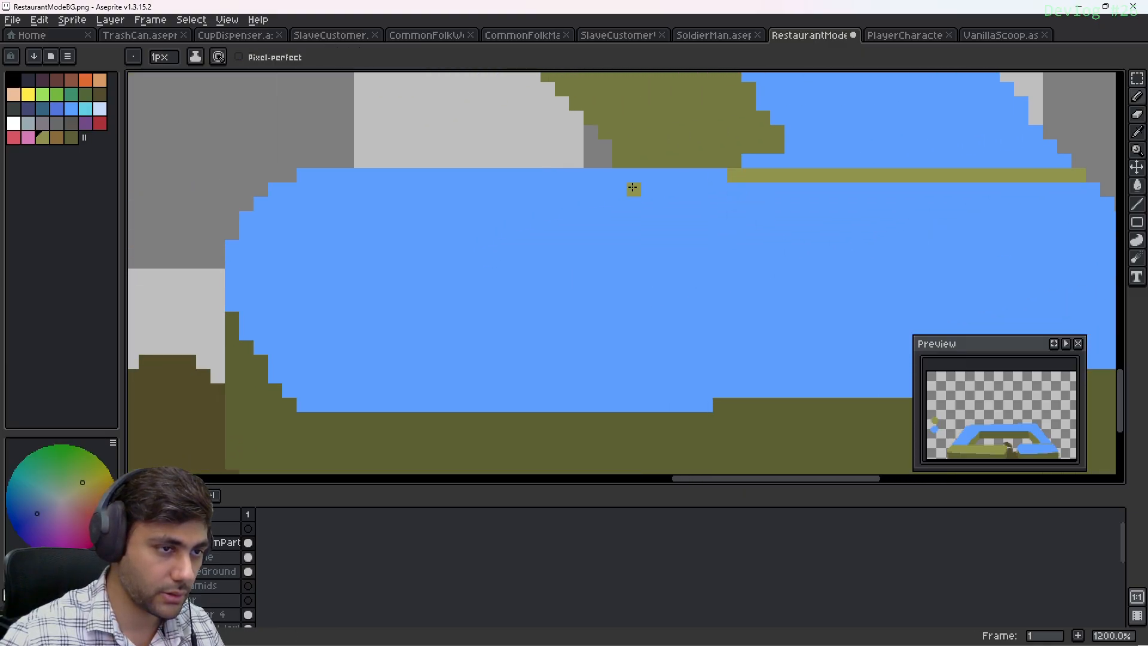
left_click(310, 176, "shift")
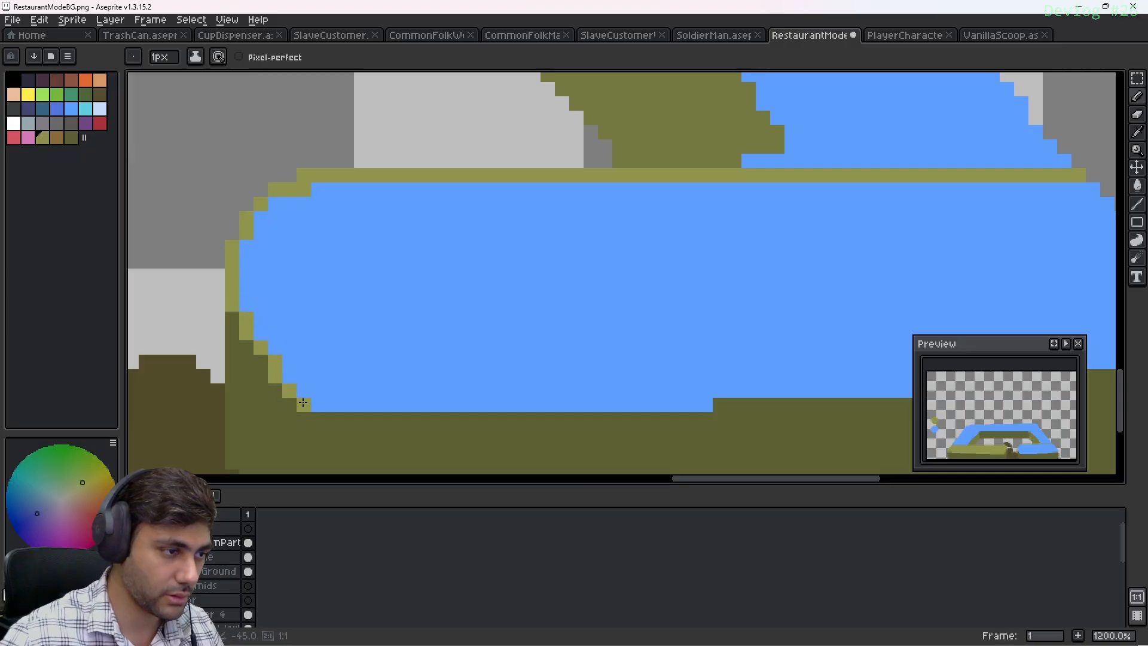
Outline the right strip's rounded inner end and stepped lower edge in olive with the 1 px pencil
mouse_move(304, 403)
left_mouse_down()
mouse_move(628, 392)
mouse_move(709, 407)
left_mouse_up()
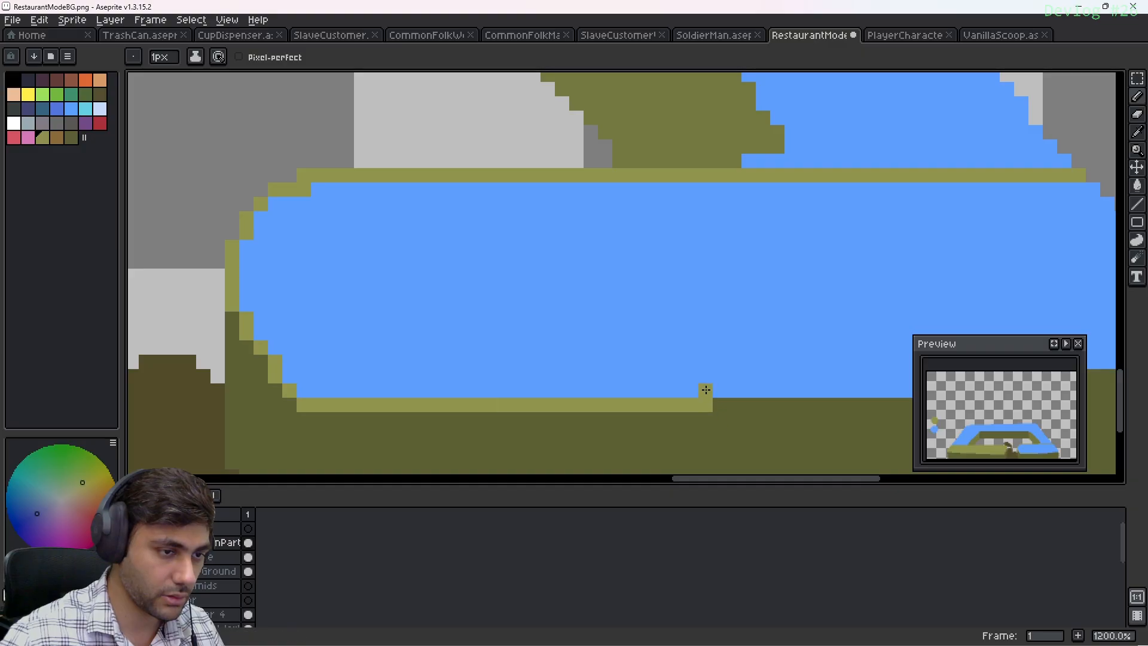
left_click(706, 390)
middle_click_drag(891, 360, 261, 277)
left_click(319, 308, "shift")
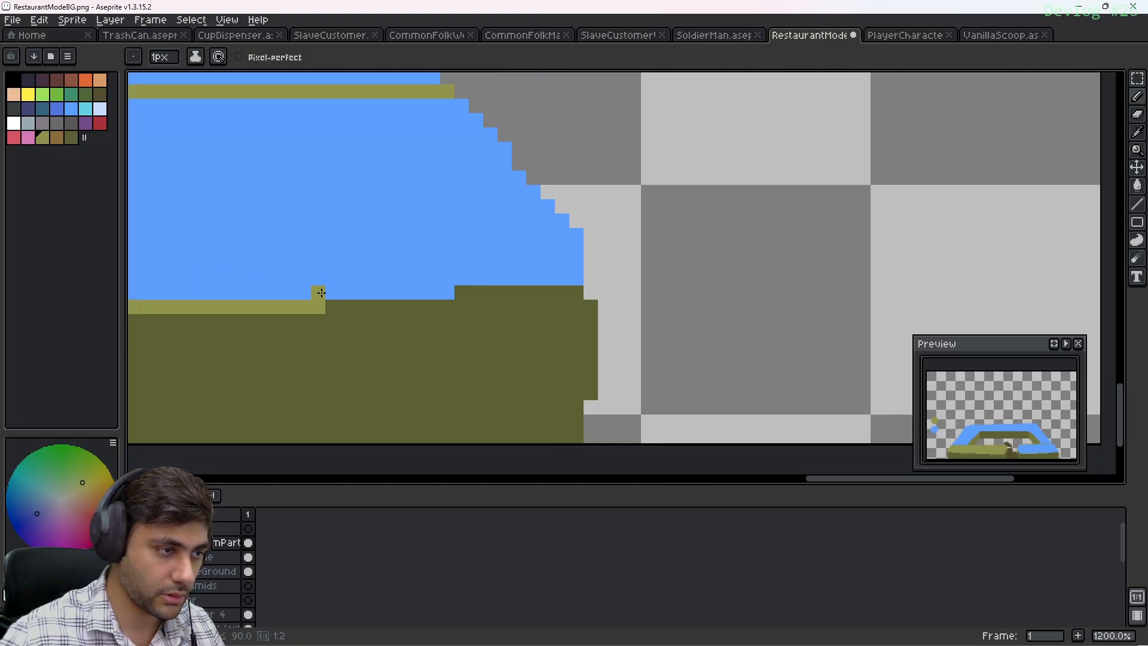
left_click(443, 294, "shift")
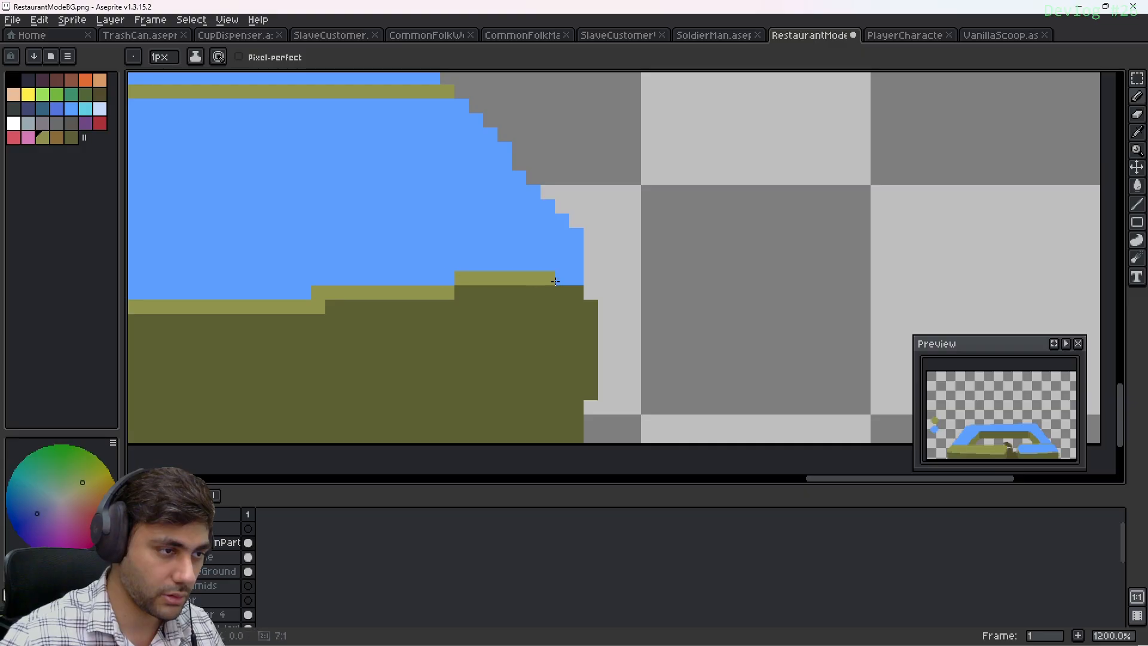
Close the olive outline along the right strip's slanted outer edge and fill the enclosed blue with olive
left_click(456, 123, "shift")
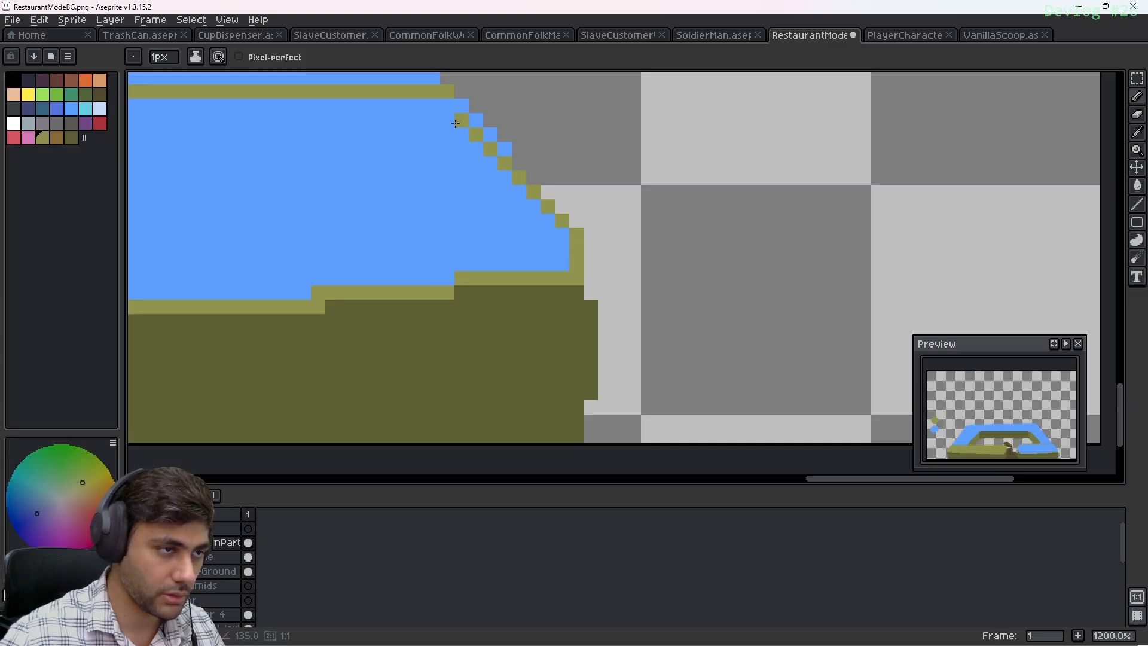
key("ctrl+z")
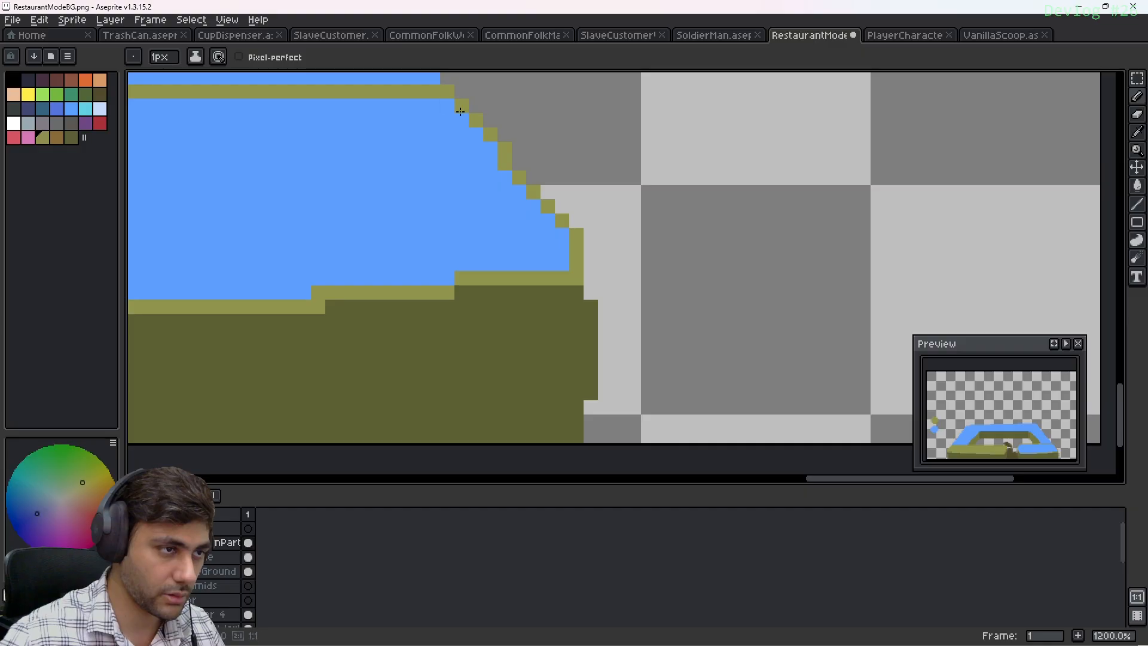
middle_click_drag(182, 221, 405, 235)
key("g")
left_click(424, 226)
Place a 13 px dark olive dab on the empty canvas beside the olive reference dab
scroll(478, 257, "down", 6)
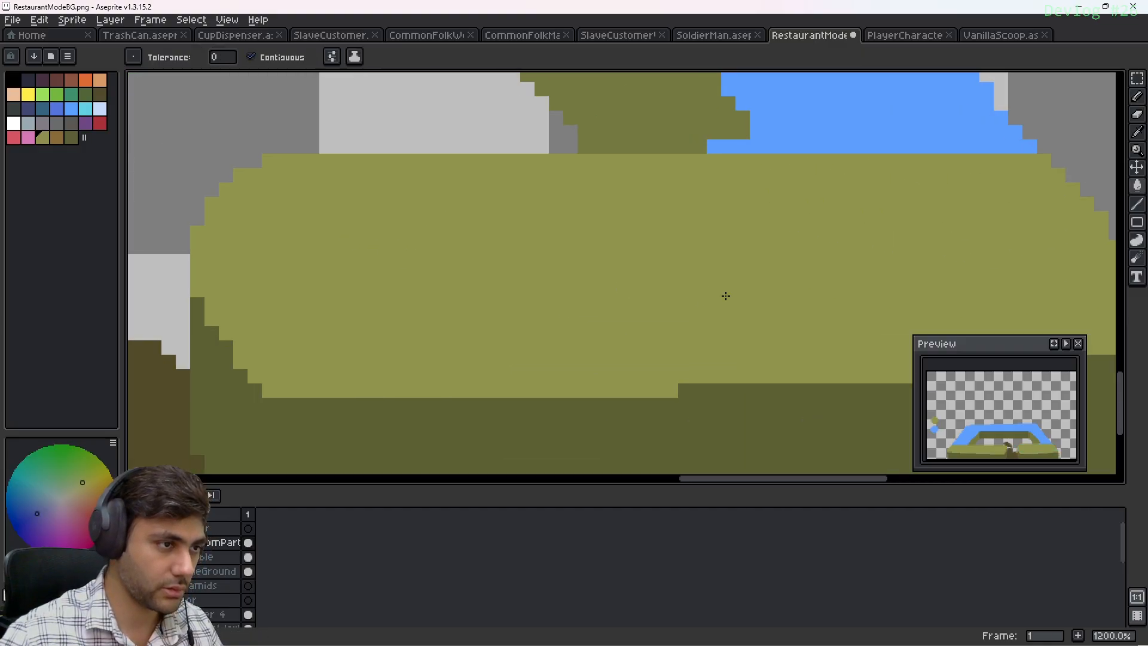
scroll(532, 286, "up", 1)
middle_click_drag(533, 286, 437, 326)
scroll(474, 297, "up", 1)
scroll(527, 292, "down", 1)
scroll(580, 287, "up", 2)
middle_click_drag(338, 198, 348, 219)
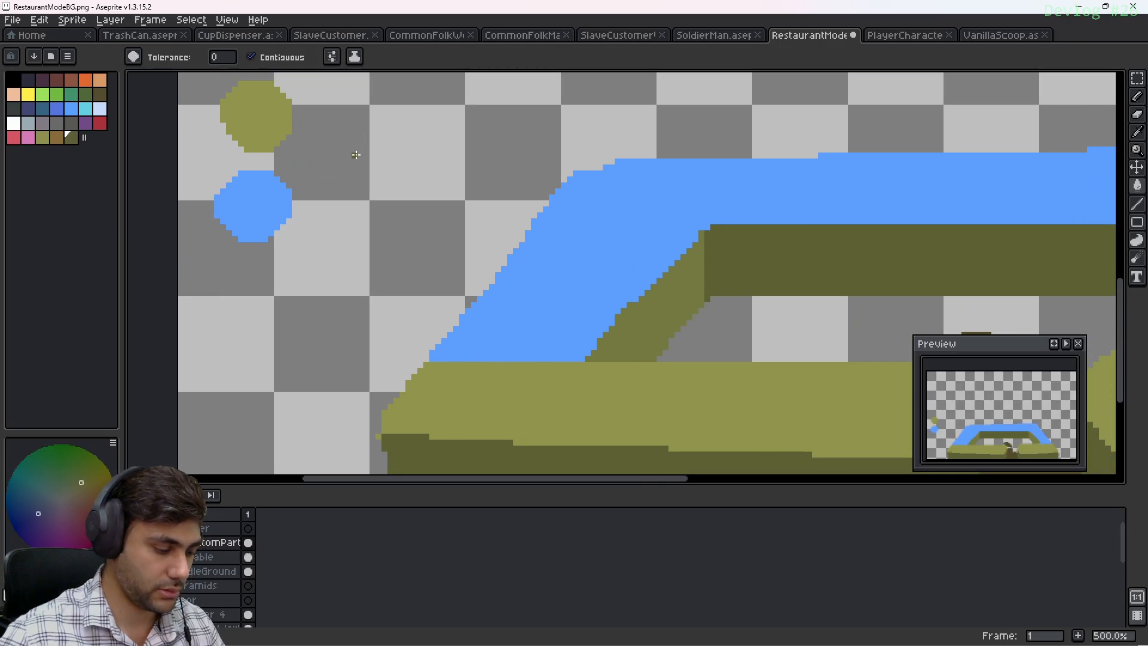
key("b")
scroll(341, 154, "up", 6, "ctrl")
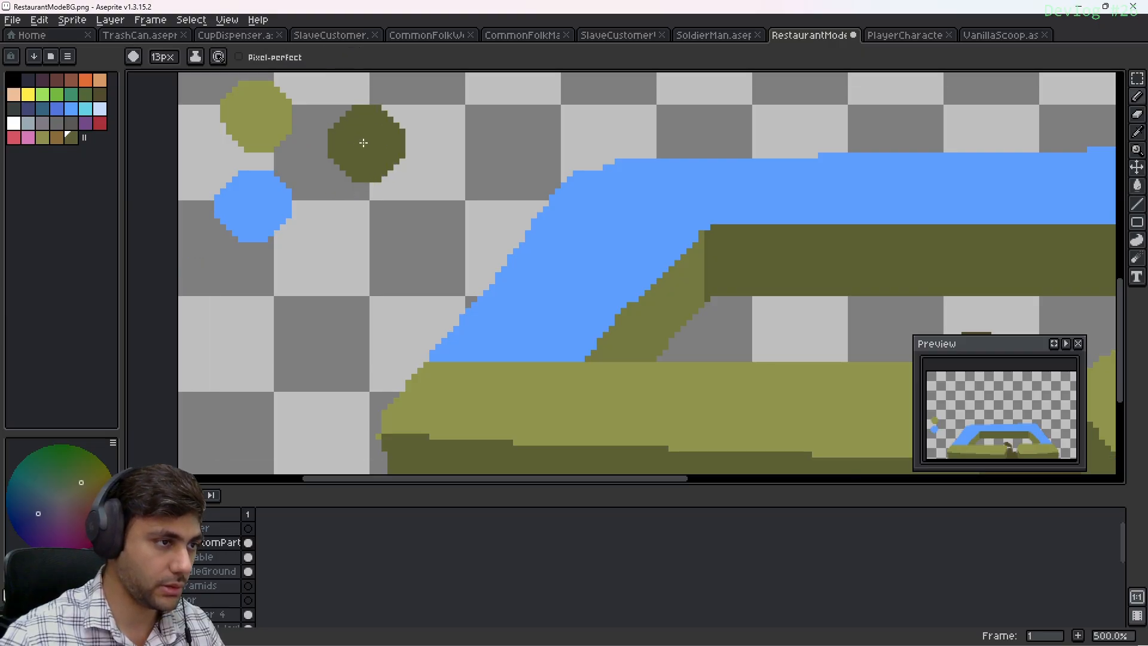
left_click(372, 131)
Pick the darker blue from the palette and place a 13 px reference dab beside the dark olive one
scroll(412, 181, "down", 3)
mouse_move(409, 189)
middle_mouse_down()
mouse_move(348, 193)
mouse_move(347, 172)
mouse_move(362, 205)
mouse_move(422, 212)
middle_mouse_up()
scroll(363, 218, "up", 2)
left_click(229, 173, "alt")
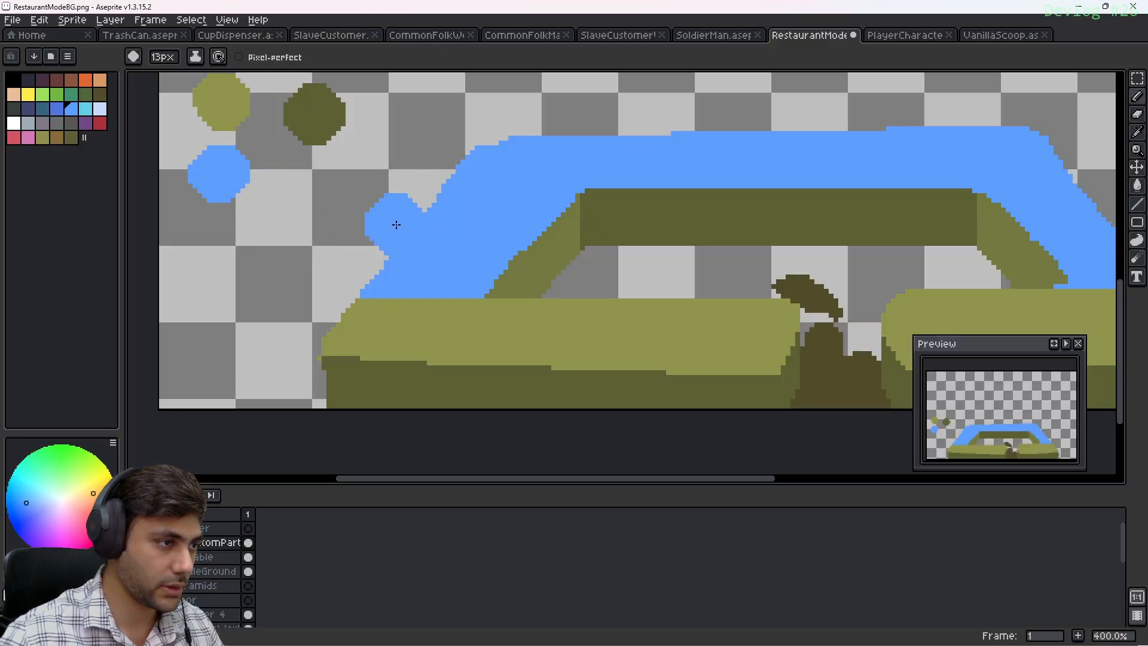
left_click(57, 110)
left_click(396, 124)
Fill both dark olive front faces of the counter with the darker blue on the layer below BottomPart
mouse_move(378, 181)
middle_mouse_down()
mouse_move(281, 213)
mouse_move(266, 199)
mouse_move(249, 215)
mouse_move(238, 188)
mouse_move(310, 212)
middle_mouse_up()
scroll(354, 136, "down", 1)
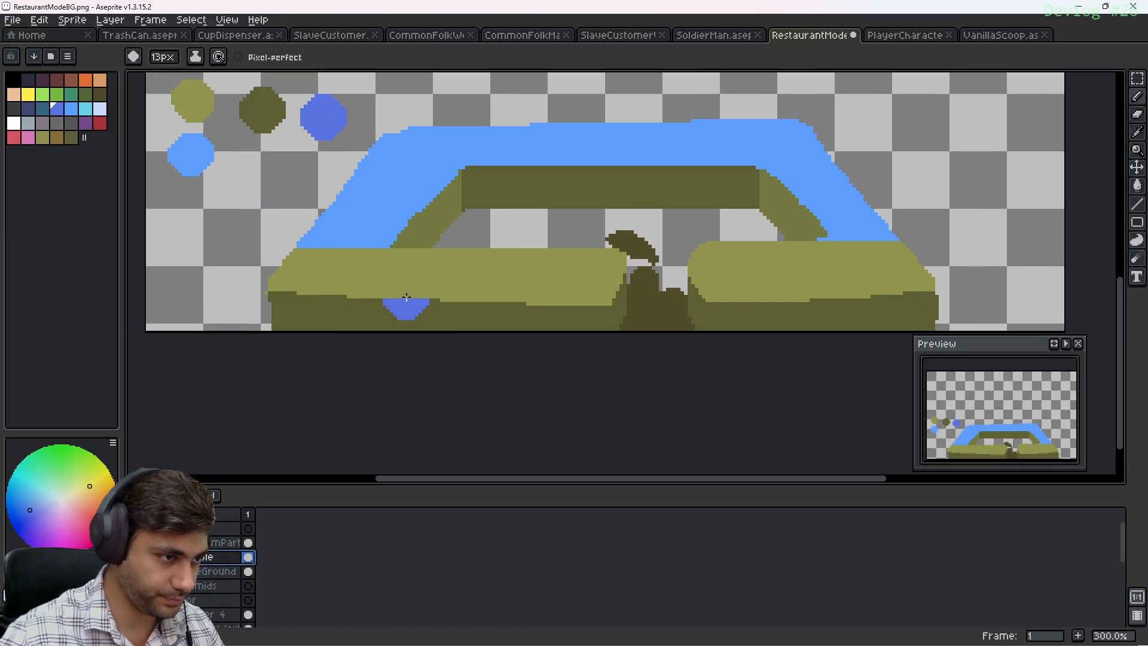
key("g")
left_click(500, 325)
left_click(787, 323)
middle_click_drag(393, 244, 457, 257)
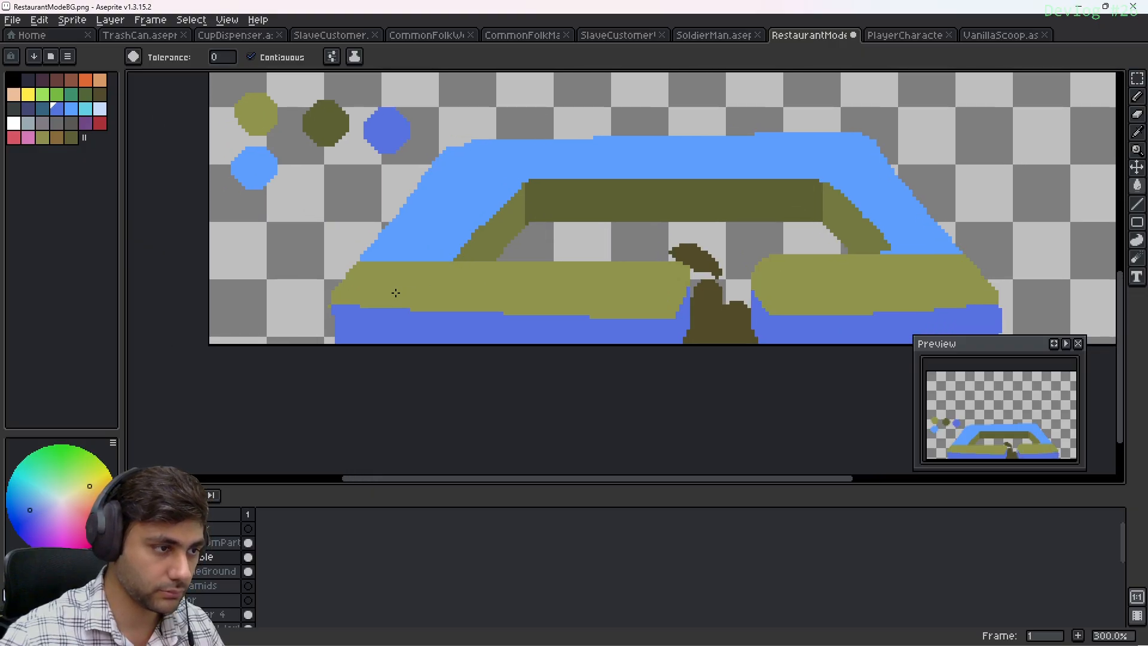
scroll(383, 250, "up", 1)
middle_click_drag(396, 293, 495, 267)
middle_click_drag(467, 220, 433, 262)
left_click(421, 225)
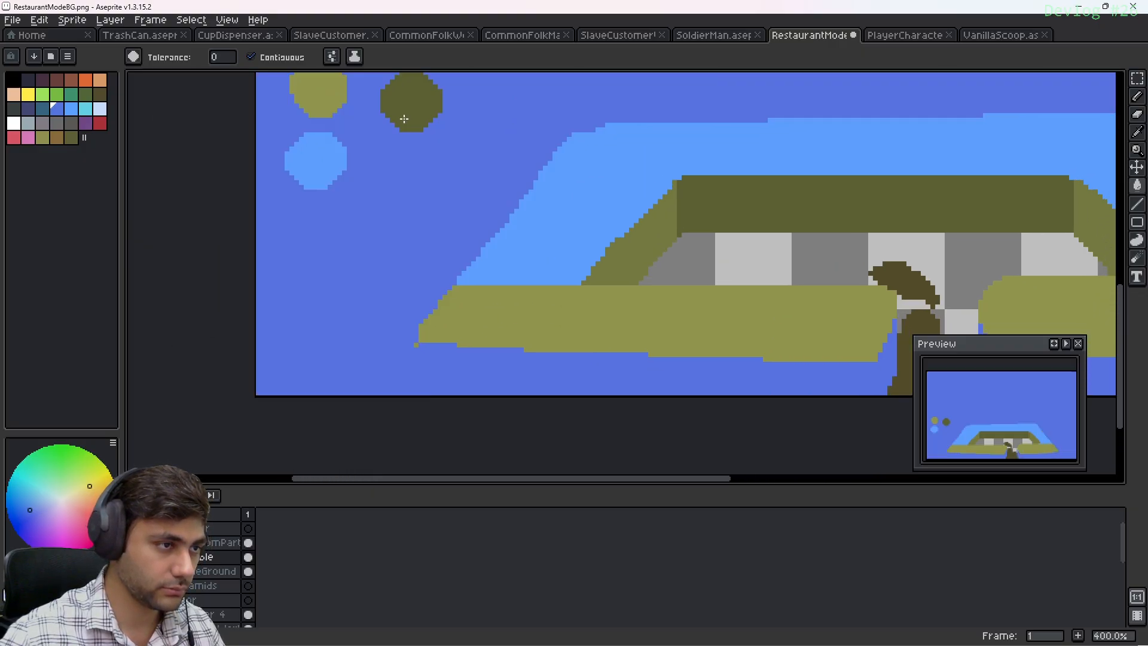
key("ctrl+z")
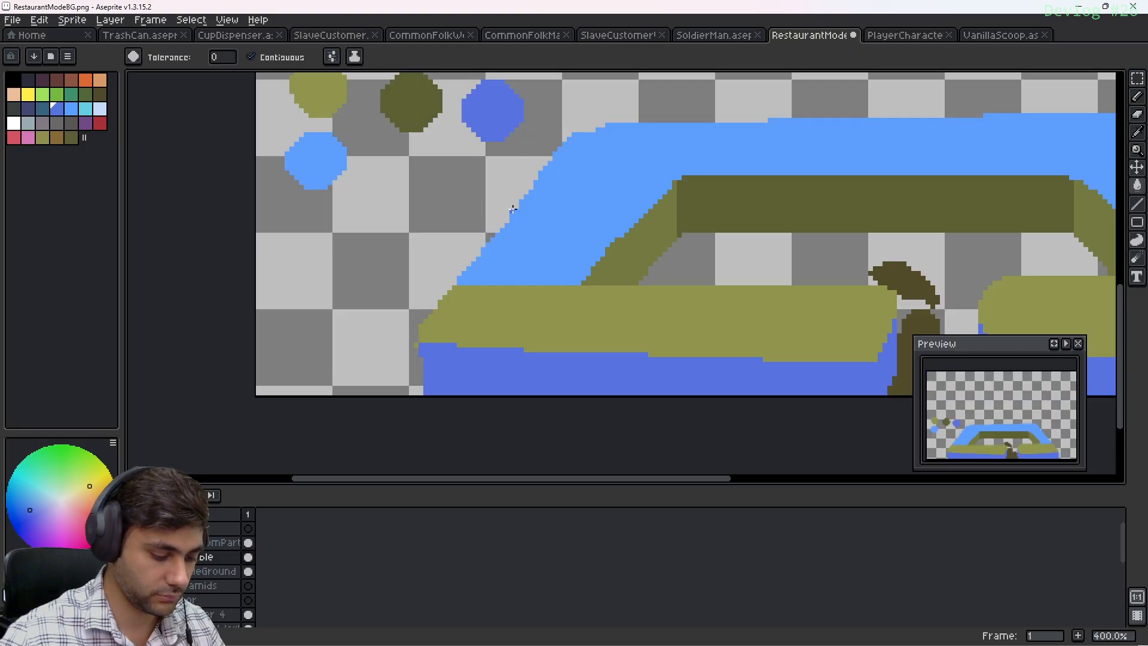
Select the BottomPart layer and sample the dark olive dab as the pencil color
key("b")
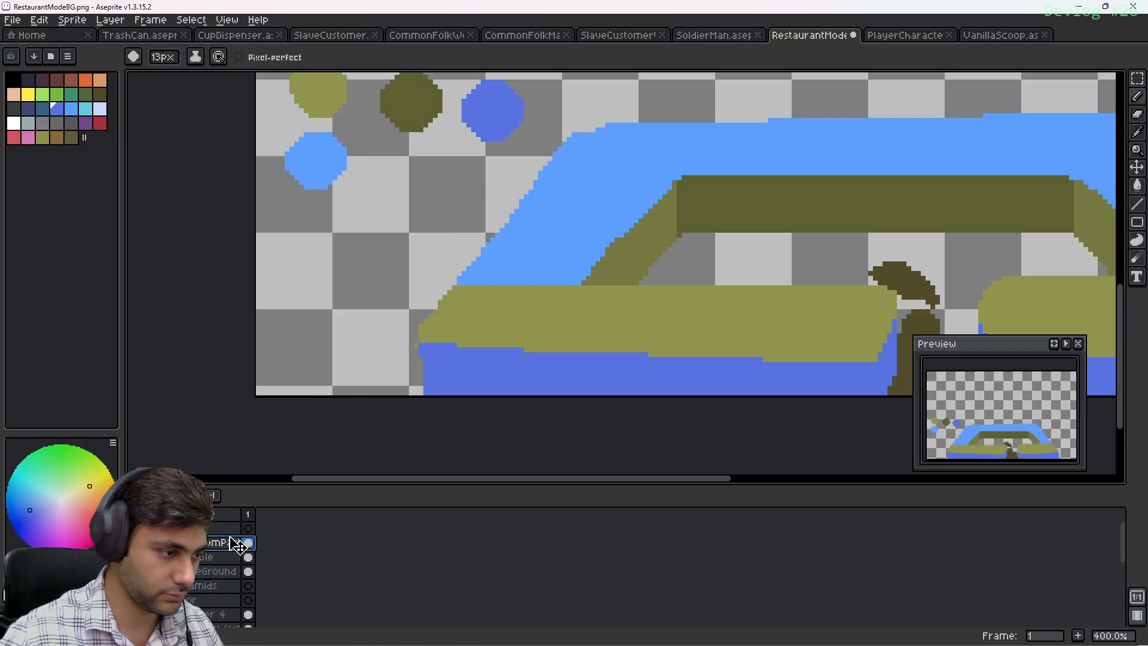
left_click(427, 117, "alt")
middle_click_drag(603, 320, 390, 225)
scroll(413, 262, "up", 1)
middle_click_drag(414, 263, 643, 226)
scroll(504, 260, "up", 1)
middle_click_drag(504, 260, 572, 267)
left_click(546, 248)
scroll(546, 245, "up", 3)
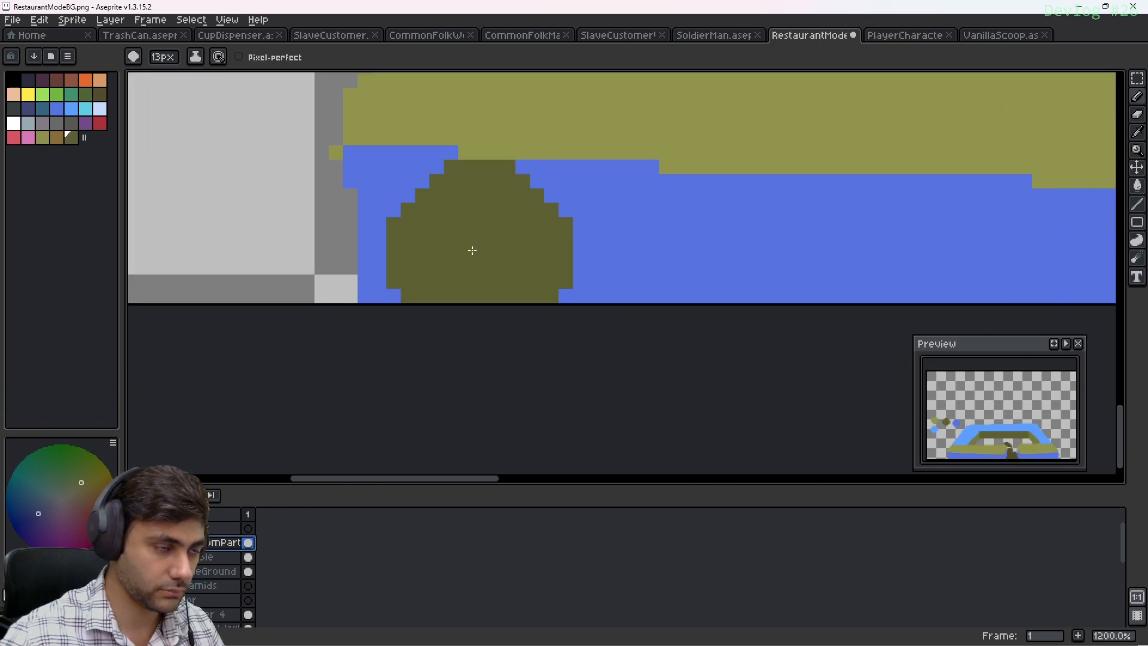
Trace the upper-left corner and outer side edge of the left front face with a 1 px dark olive pencil on BottomPart
middle_click_drag(427, 240, 390, 248)
middle_click_drag(538, 300, 355, 308)
scroll(406, 296, "down", 3)
mouse_move(406, 297)
middle_mouse_down()
mouse_move(466, 298)
mouse_move(428, 305)
mouse_move(466, 293)
middle_mouse_up()
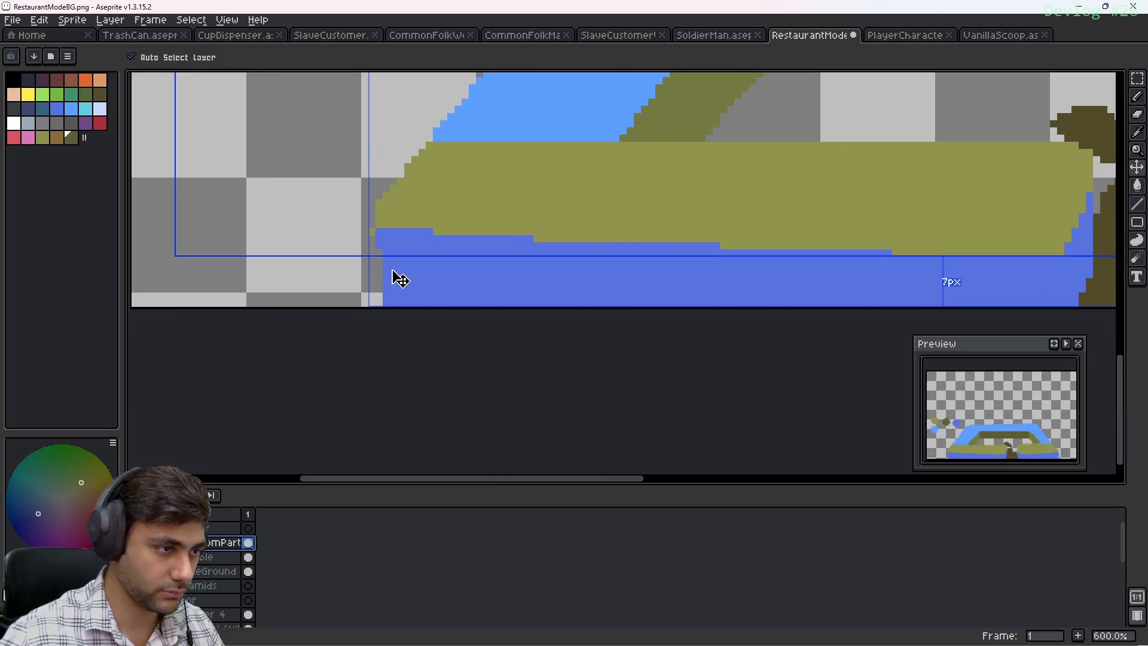
left_click(400, 261)
middle_click_drag(401, 259, 415, 264)
scroll(418, 257, "up", 5)
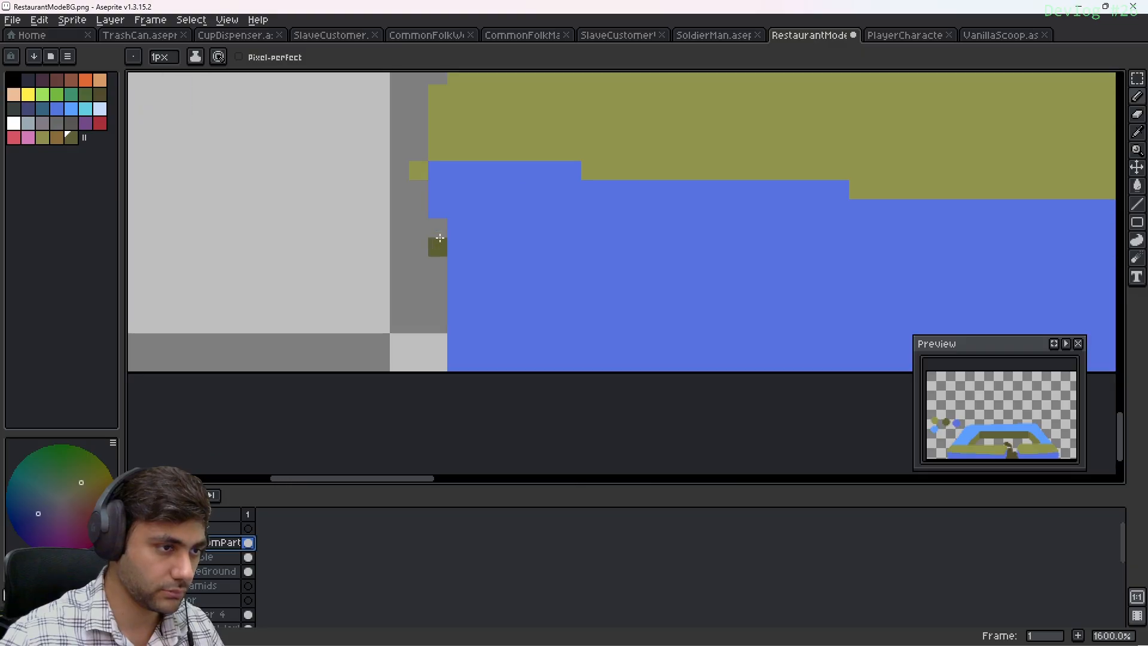
mouse_move(433, 177)
middle_mouse_down()
mouse_move(443, 170)
mouse_move(413, 172)
middle_mouse_up()
left_click_drag(385, 124, 586, 128)
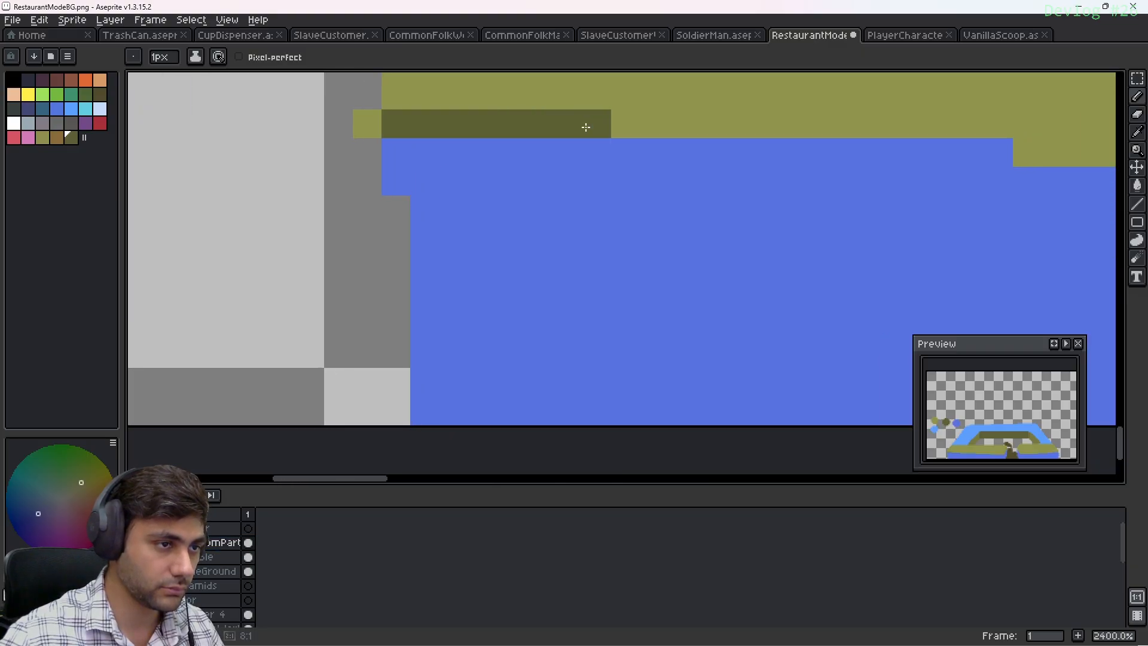
left_click_drag(409, 158, 407, 173)
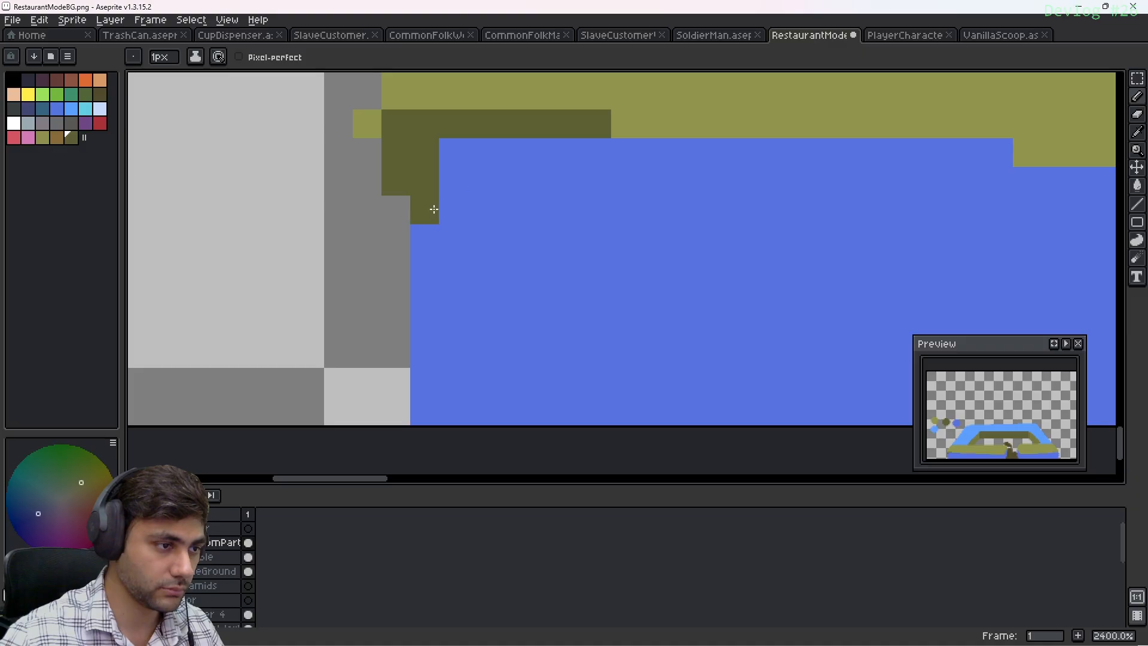
middle_click_drag(537, 215, 484, 111)
left_click(383, 303, "shift")
Outline the bottom edge and stepped inner end of the left front face in dark olive, following the edge of the countertop
middle_click_drag(699, 271, 155, 260)
mouse_move(831, 297)
middle_mouse_down()
mouse_move(630, 269)
mouse_move(405, 300)
mouse_move(666, 300)
mouse_move(621, 326)
middle_mouse_up()
mouse_move(614, 281)
left_mouse_down()
mouse_move(626, 230)
mouse_move(657, 210)
left_mouse_up()
middle_click_drag(658, 211, 631, 379)
mouse_move(634, 184)
middle_mouse_down()
mouse_move(620, 338)
mouse_move(699, 191)
middle_mouse_up()
left_click(623, 213, "shift")
left_click_drag(668, 139, 639, 217)
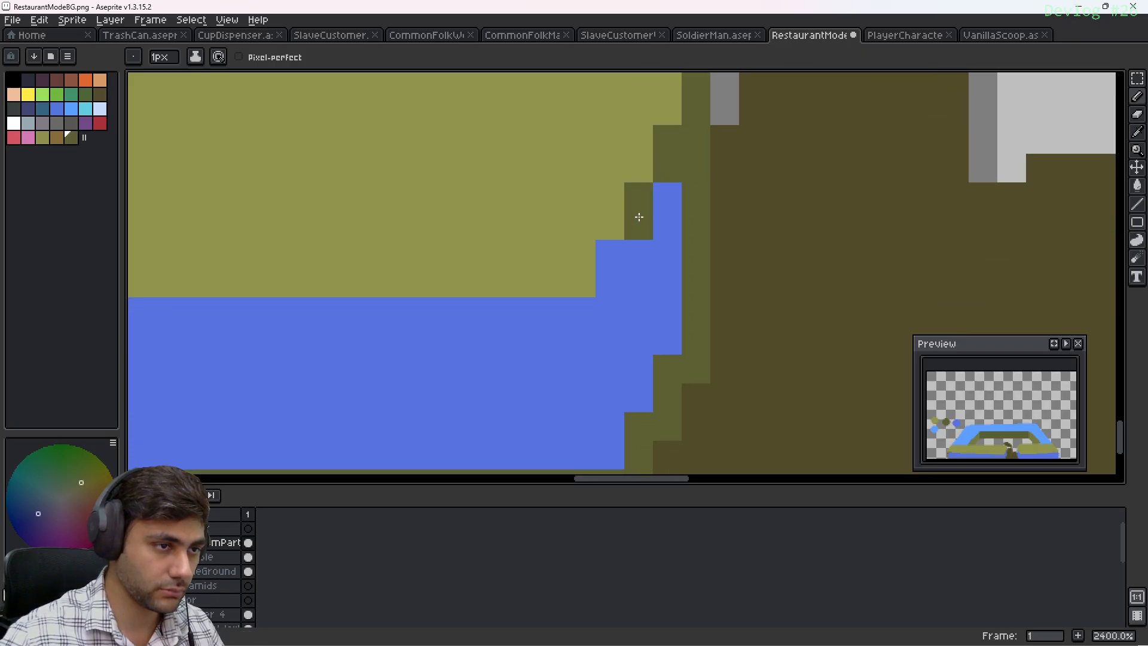
left_click_drag(610, 254, 615, 312)
Trace the stepped top edge of the left front face in dark olive to close its outline
middle_click_drag(424, 364, 773, 299)
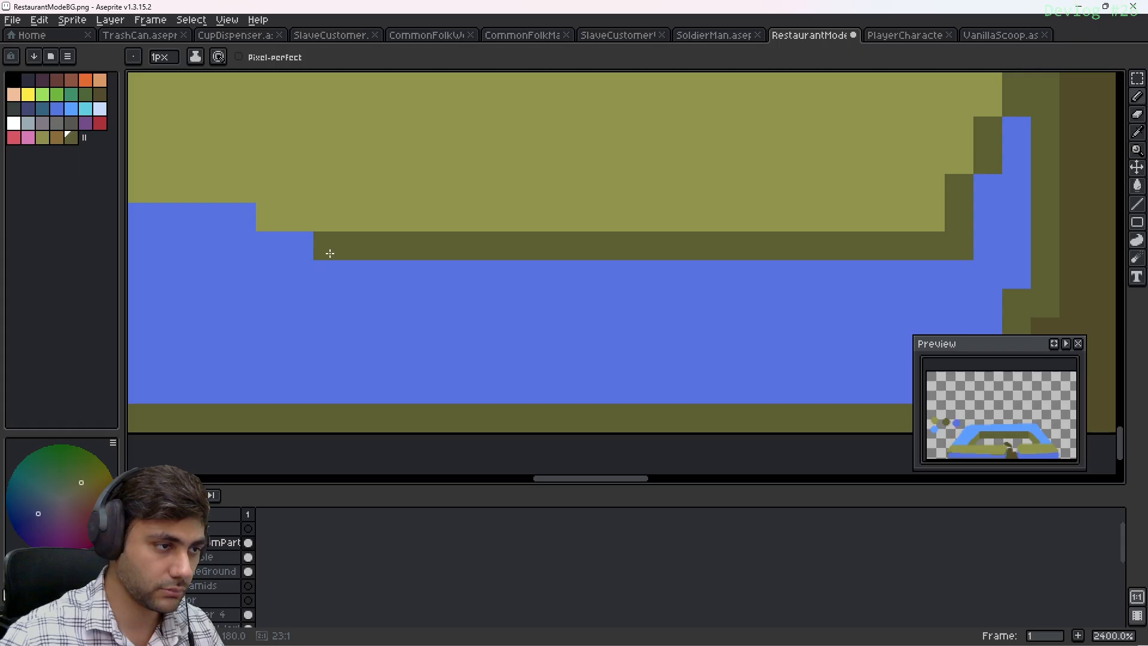
left_click(265, 251, "shift")
middle_click_drag(264, 251, 755, 287)
left_click(756, 262)
left_click(755, 233)
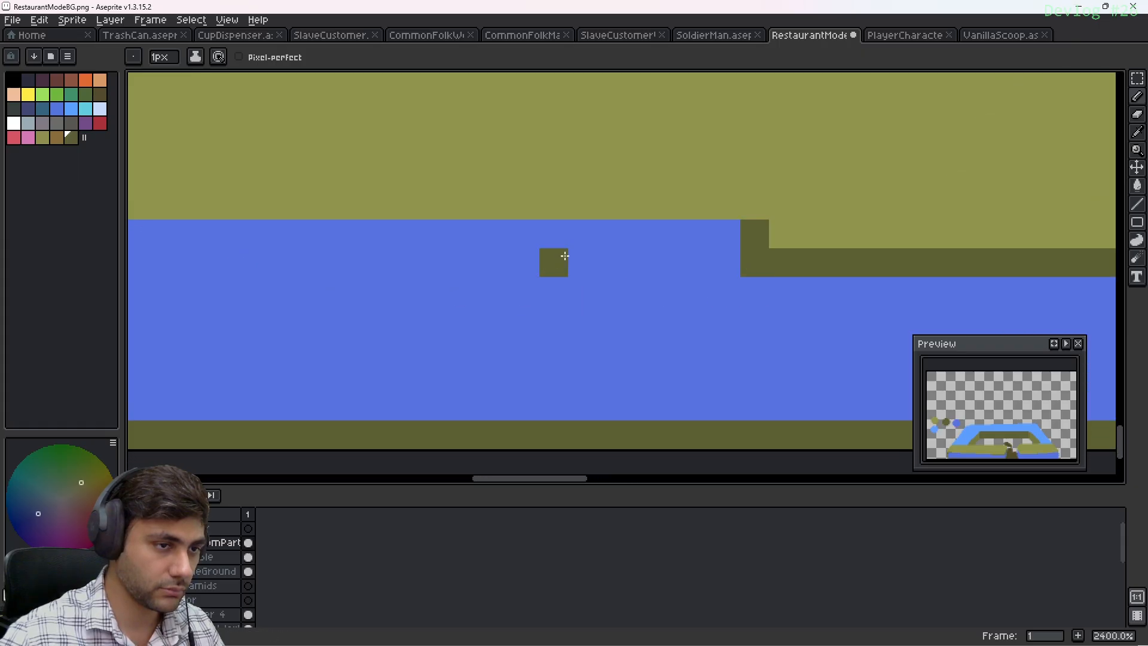
middle_click_drag(468, 263, 842, 279)
left_click(761, 227, "shift")
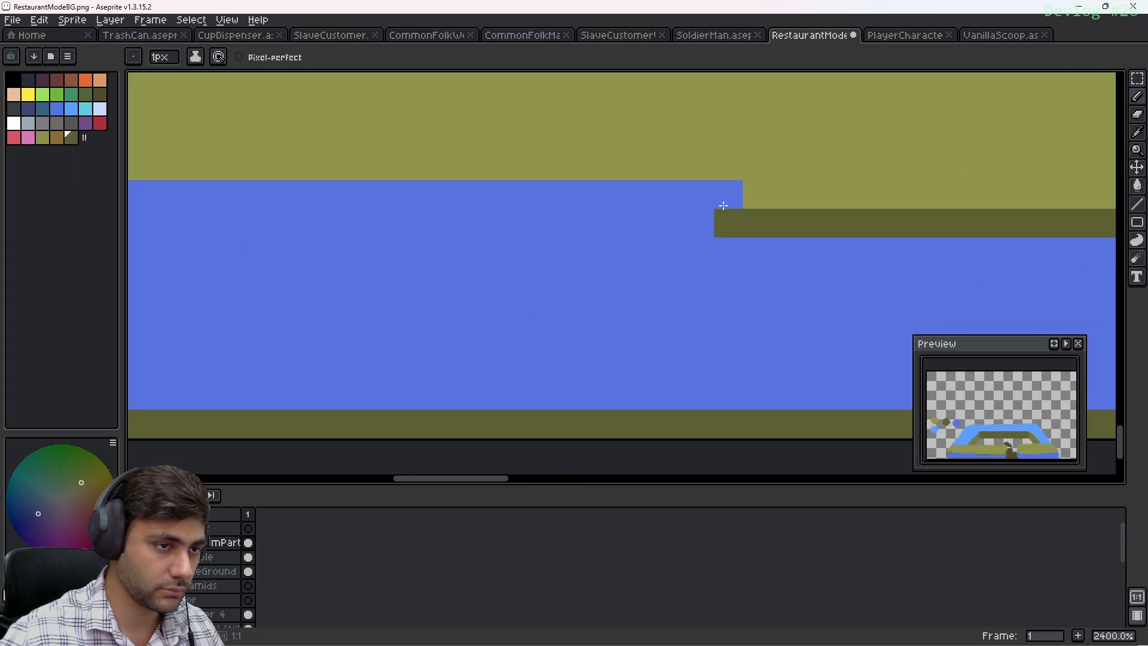
left_click(726, 202)
middle_click_drag(540, 225, 1010, 254)
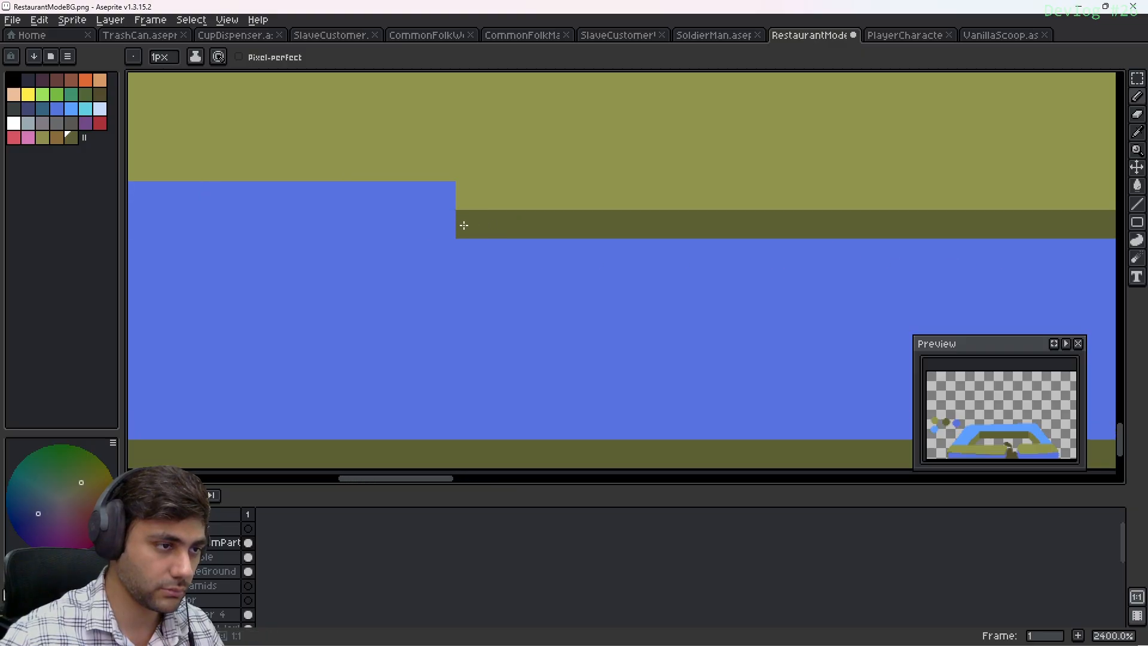
middle_click_drag(464, 225, 869, 231)
left_click(875, 201)
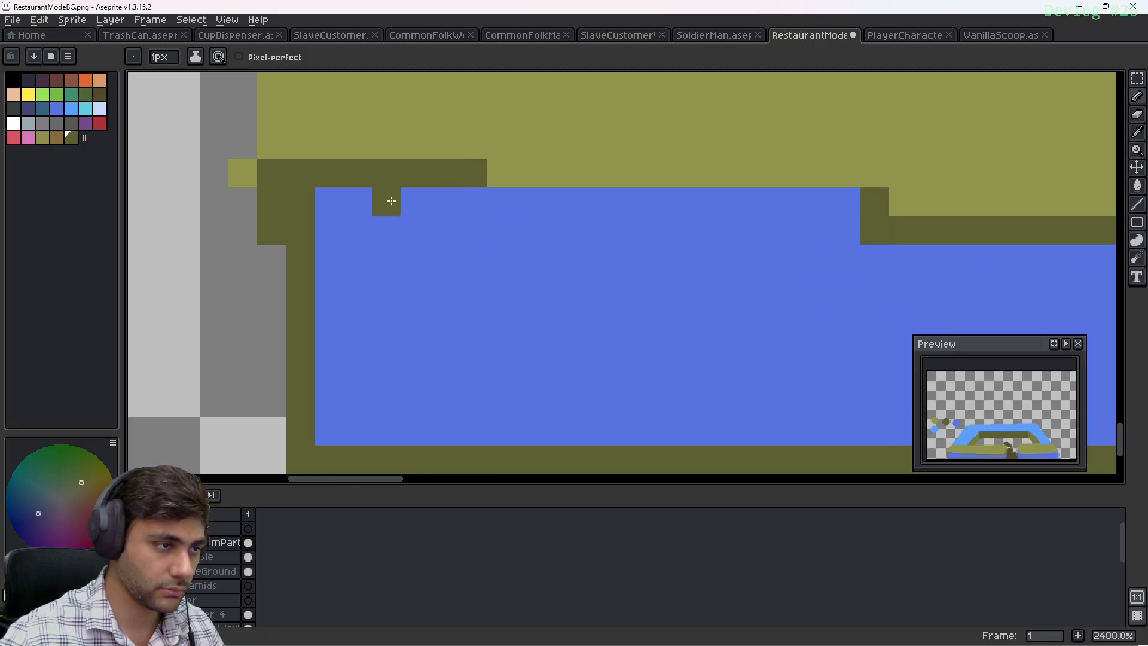
left_click(329, 202, "shift")
Fill the outlined left front face with dark olive on the BottomPart layer
scroll(633, 282, "down", 6)
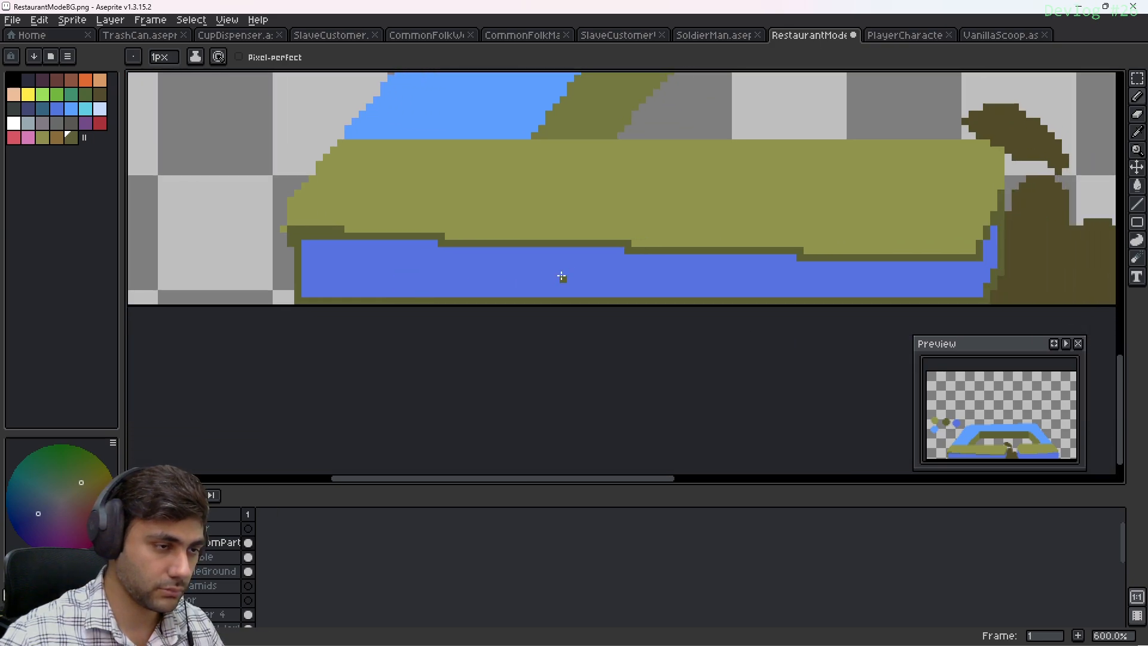
key("g")
left_click(560, 275)
Trace the outer side edge of the right front face with the 1 px dark olive pencil
scroll(598, 275, "right", 10, "shift")
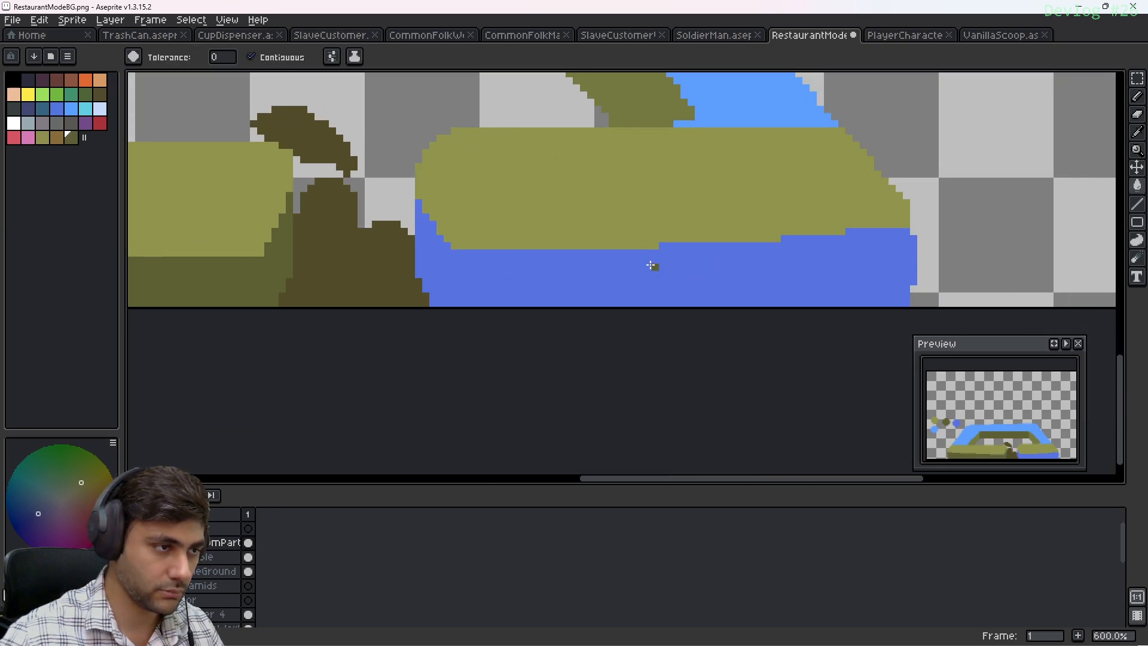
middle_click_drag(653, 261, 557, 223)
scroll(608, 246, "up", 1)
middle_click_drag(698, 243, 659, 258)
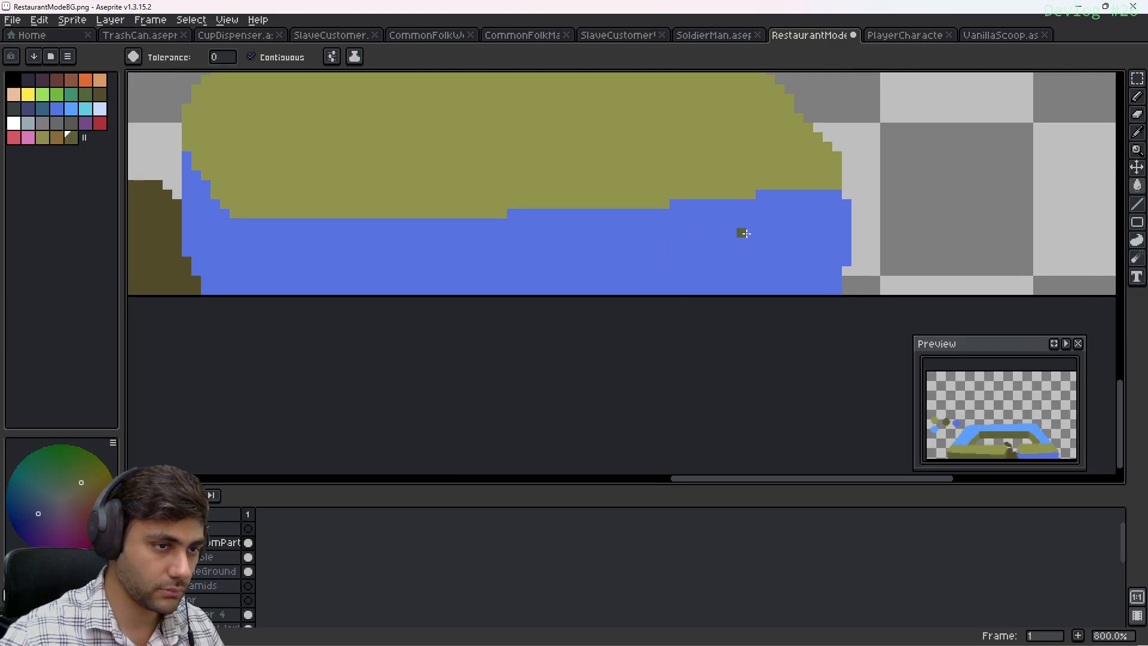
left_click(834, 195)
key("ctrl+z")
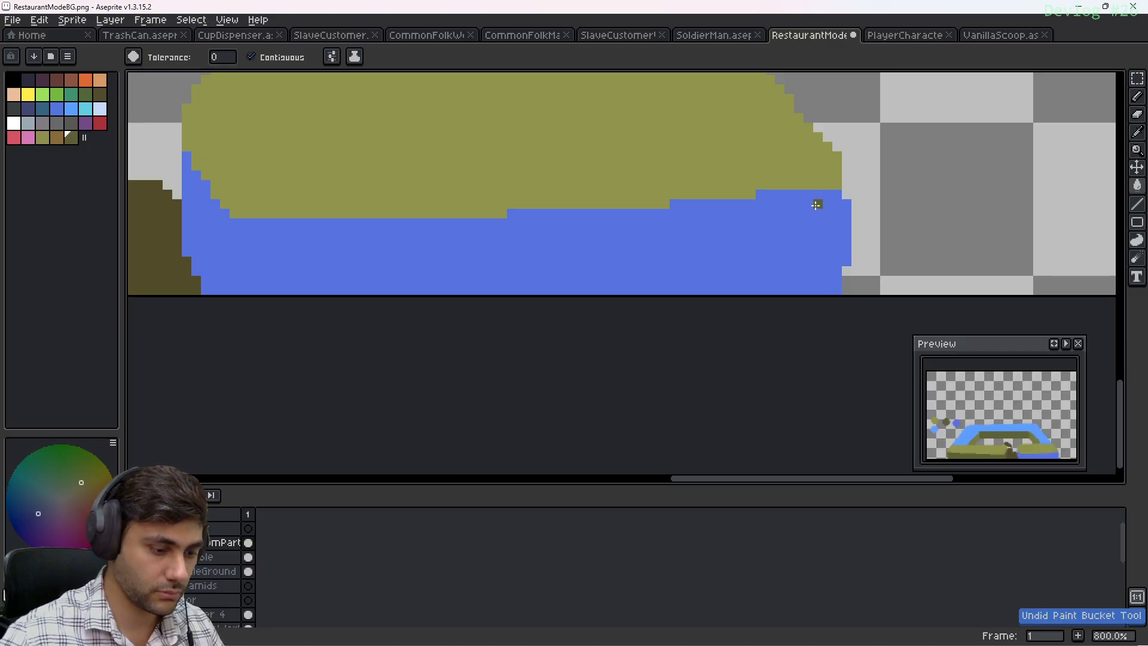
key("b")
left_click(838, 202)
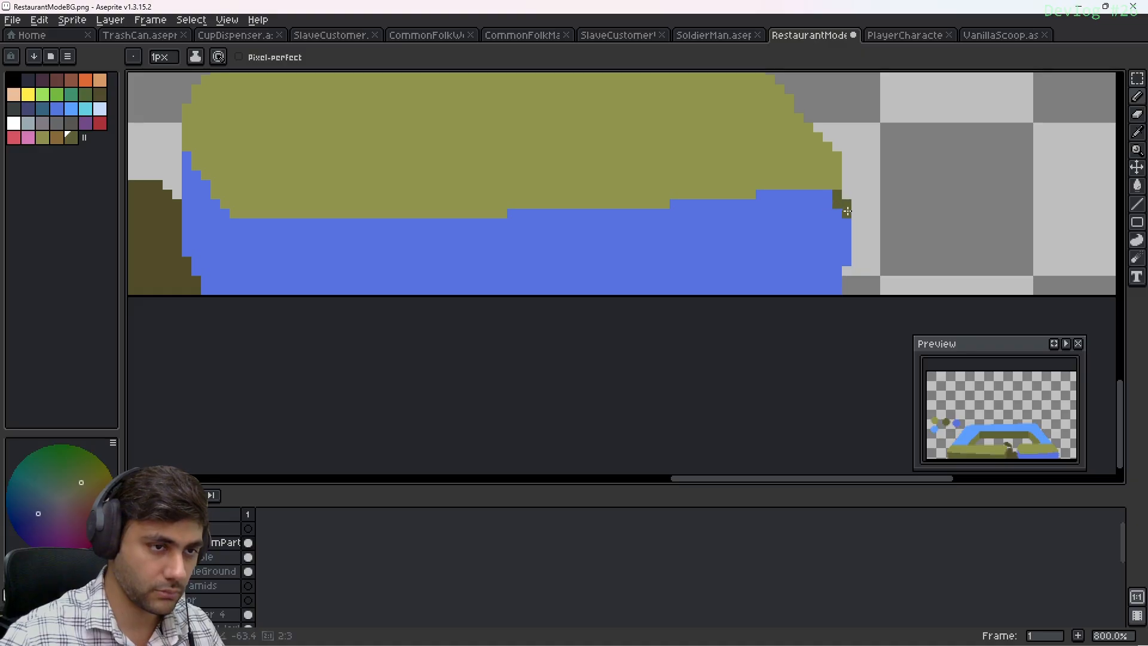
left_click(847, 258, "shift")
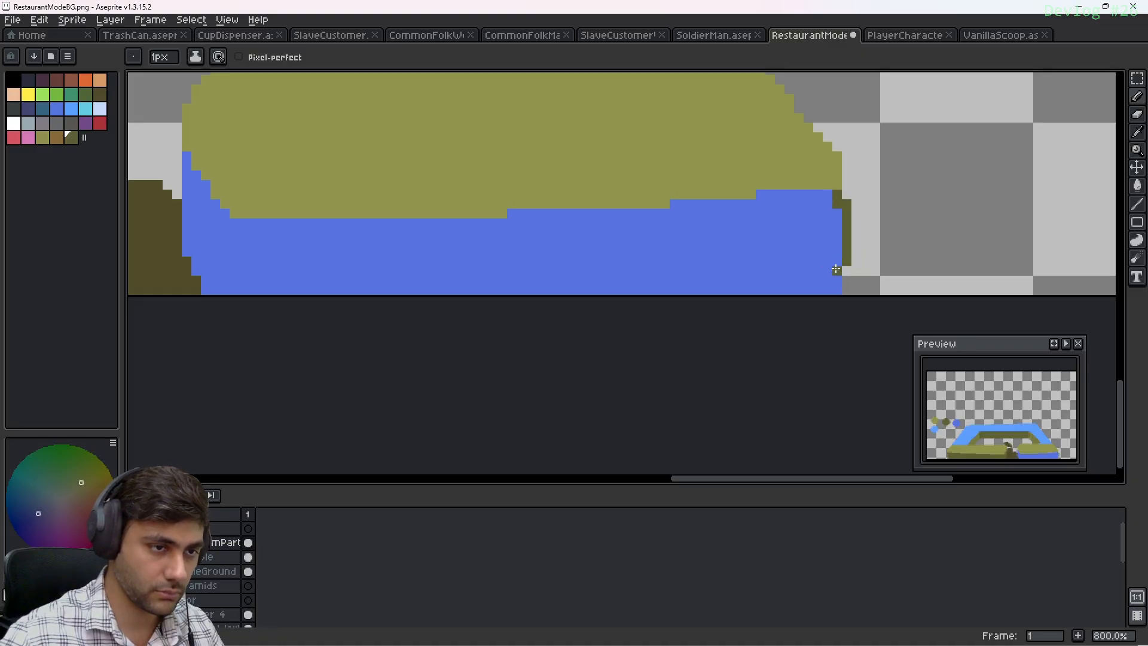
left_click(836, 269)
left_click(836, 290, "shift")
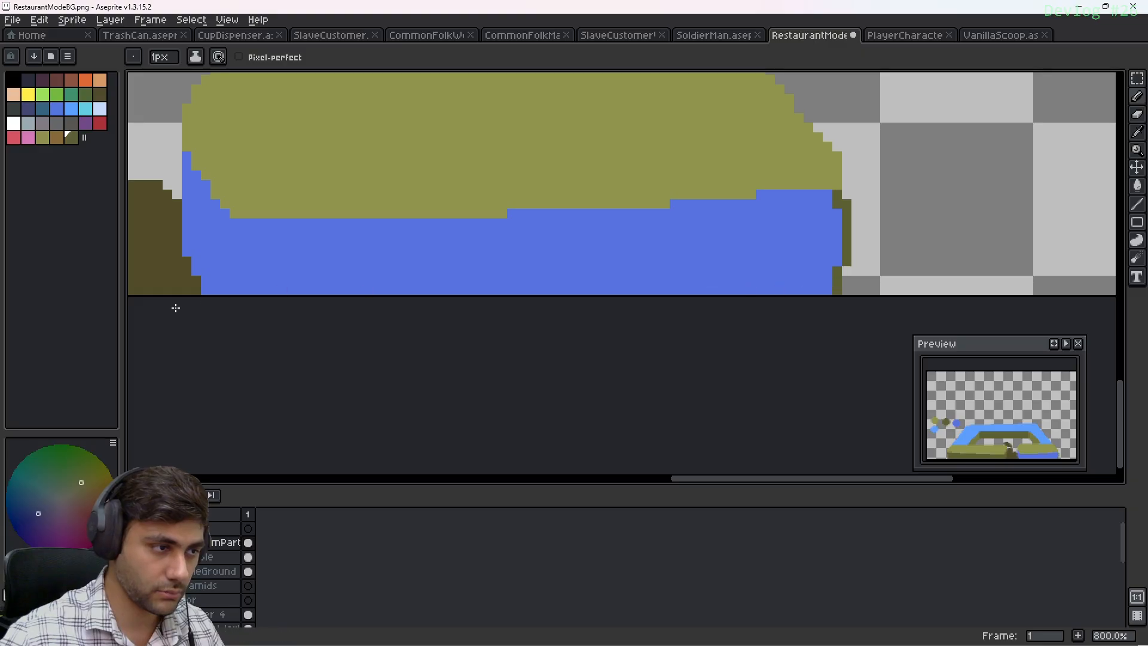
Outline the right front face's bottom edge, inner end and most of its stepped top edge in dark olive
left_click(211, 292, "shift")
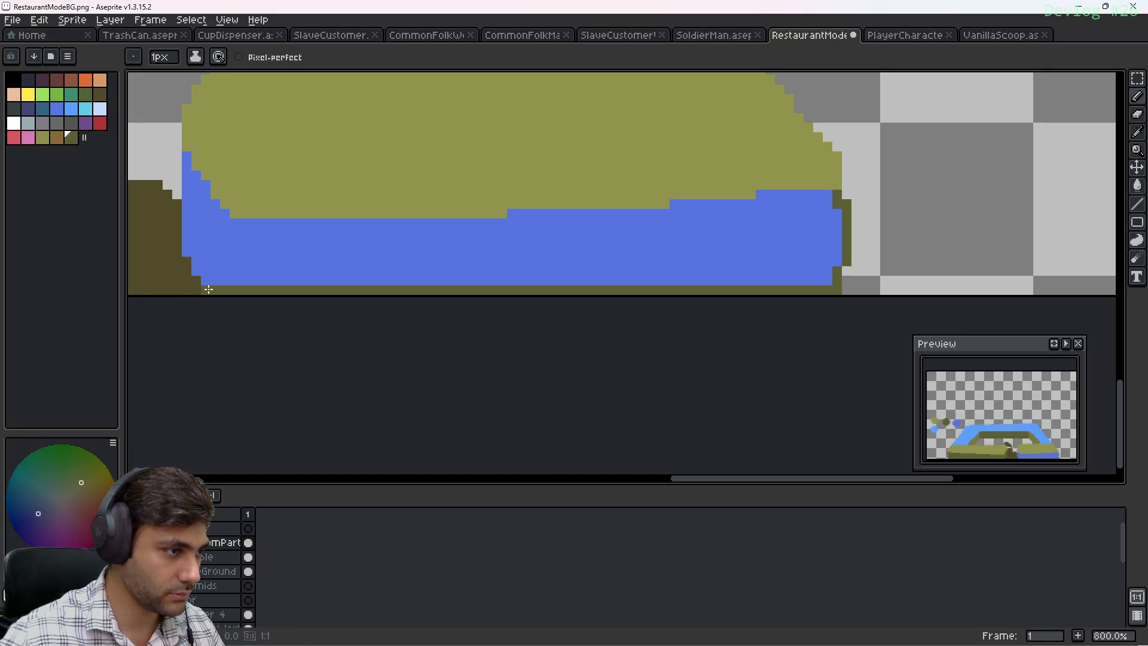
left_click_drag(205, 281, 185, 155)
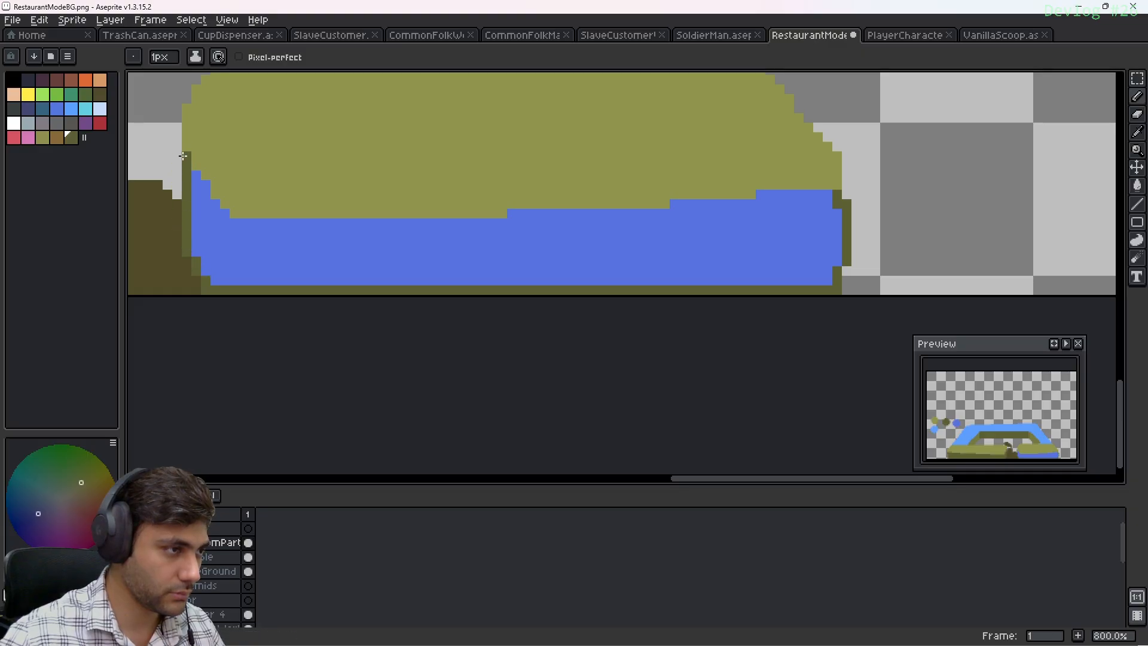
mouse_move(205, 194)
left_mouse_down()
mouse_move(213, 206)
mouse_move(525, 226)
mouse_move(513, 224)
mouse_move(655, 215)
left_mouse_up()
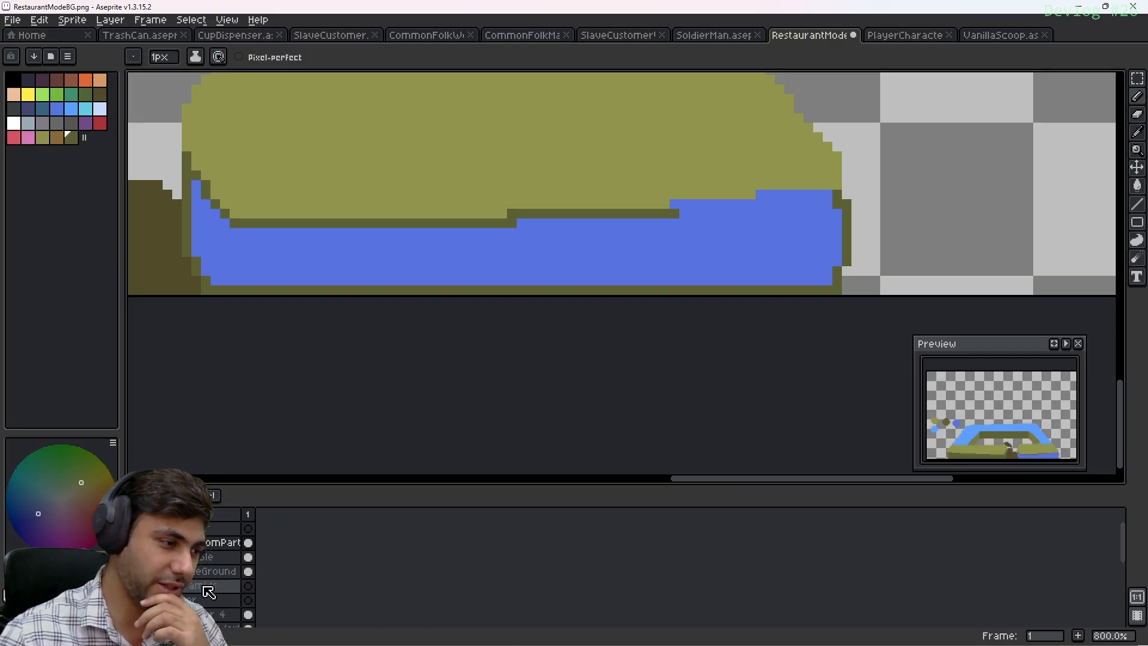
Select the blue right front face on the Table layer with Magic Wand, fill that area dark olive on BottomPart, and deselect
left_click(210, 559)
key("w")
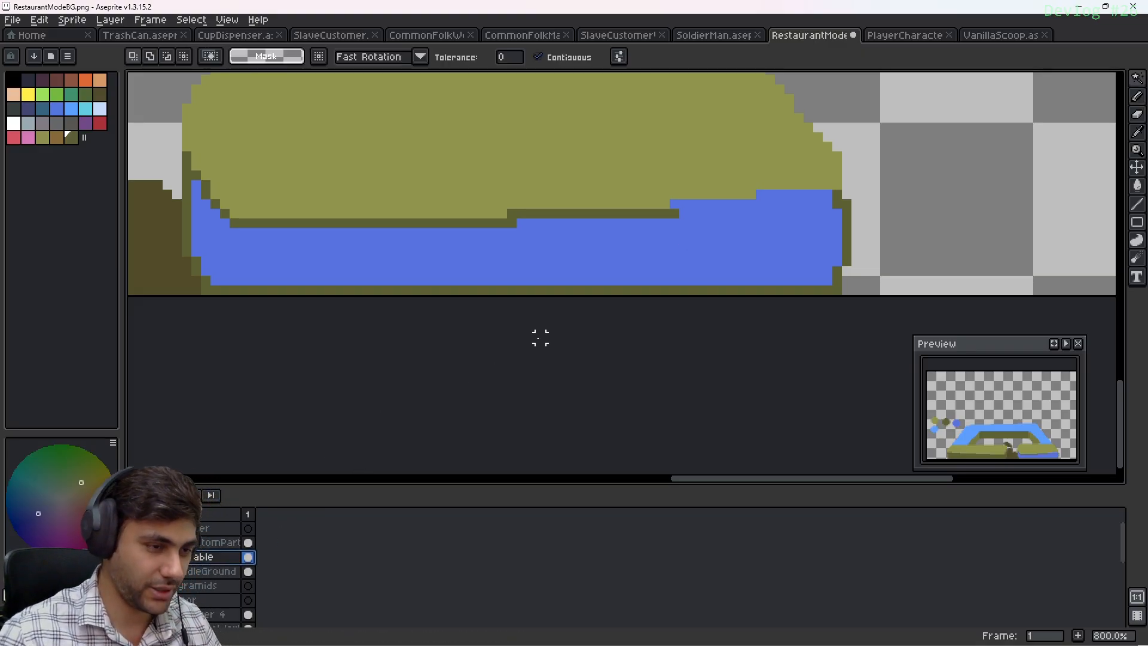
left_click(646, 280)
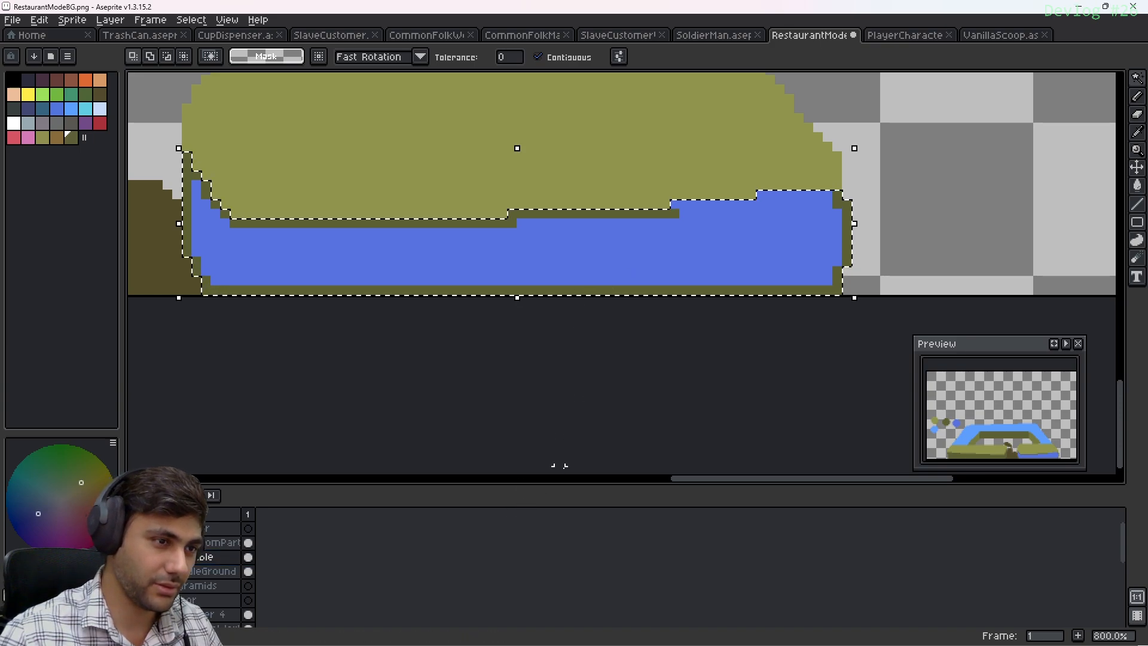
left_click(227, 542)
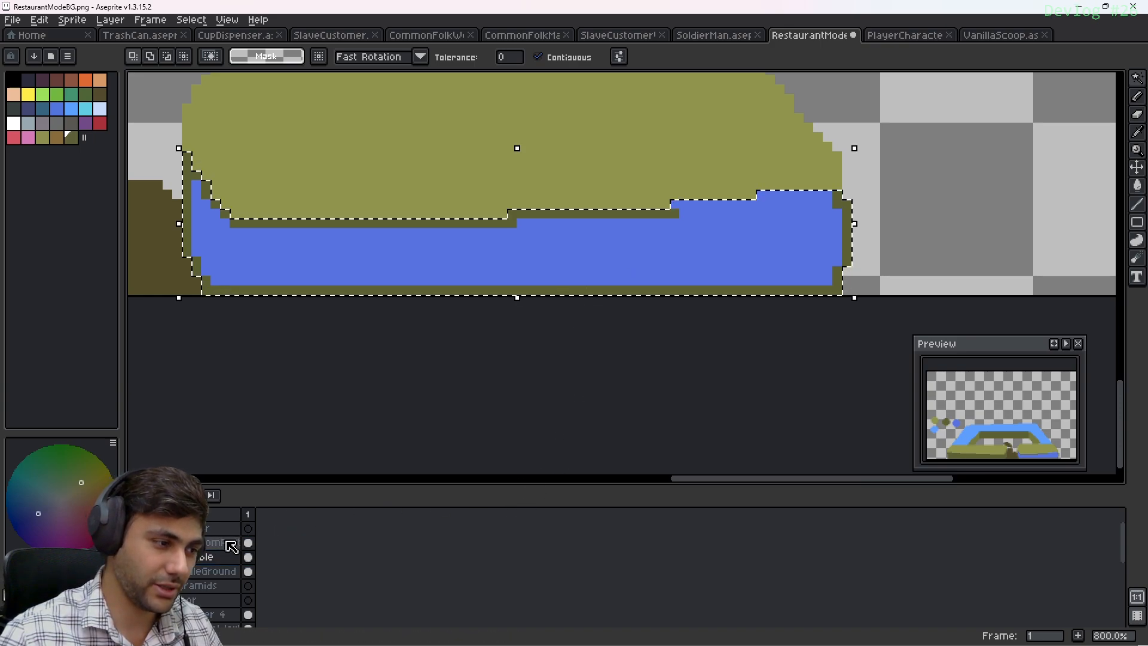
key("g")
left_click(696, 281)
middle_click_drag(543, 173, 832, 246)
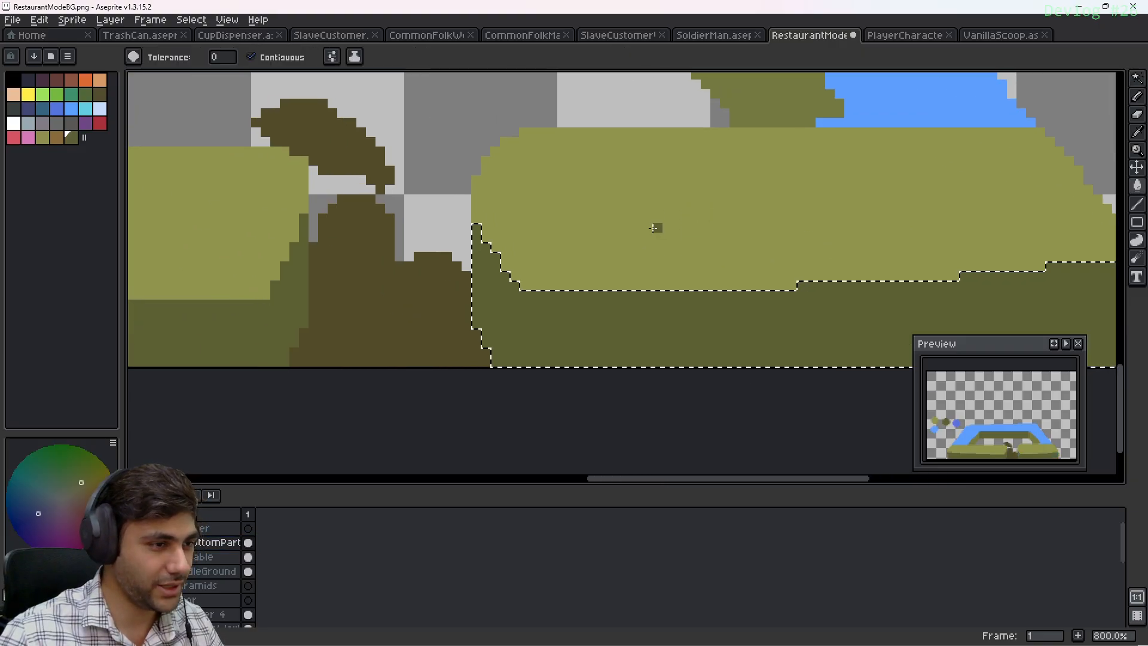
scroll(655, 228, "down", 5)
key("ctrl+d")
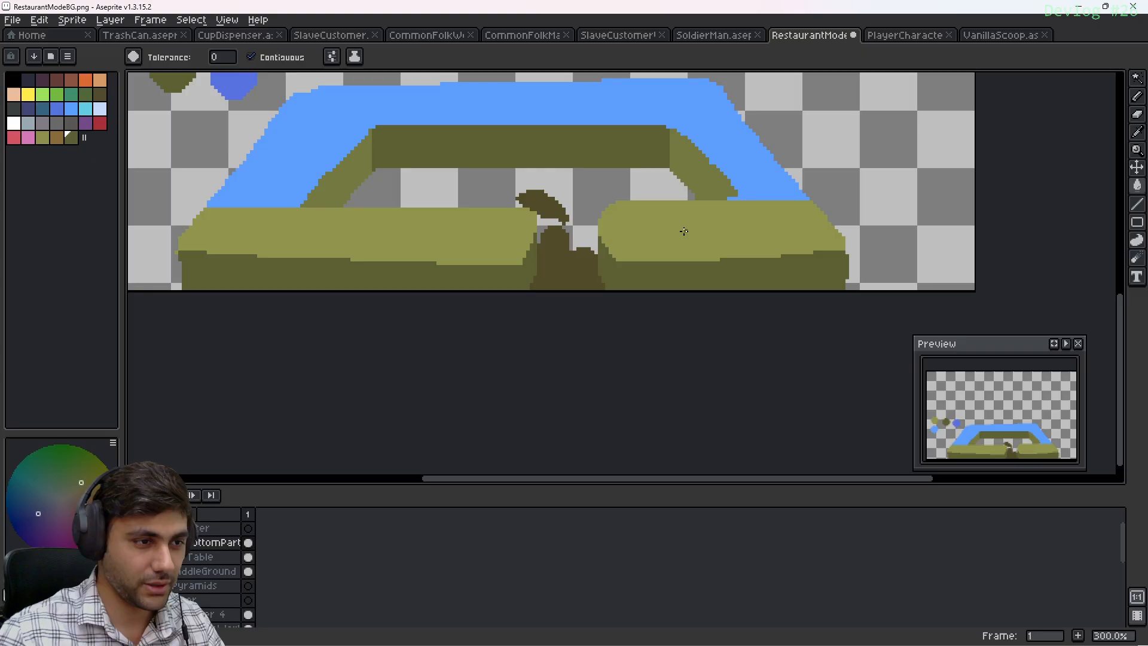
Fill the light blue countertop on the Table layer with the olive sampled from the reference dab
middle_click_drag(606, 224, 736, 294)
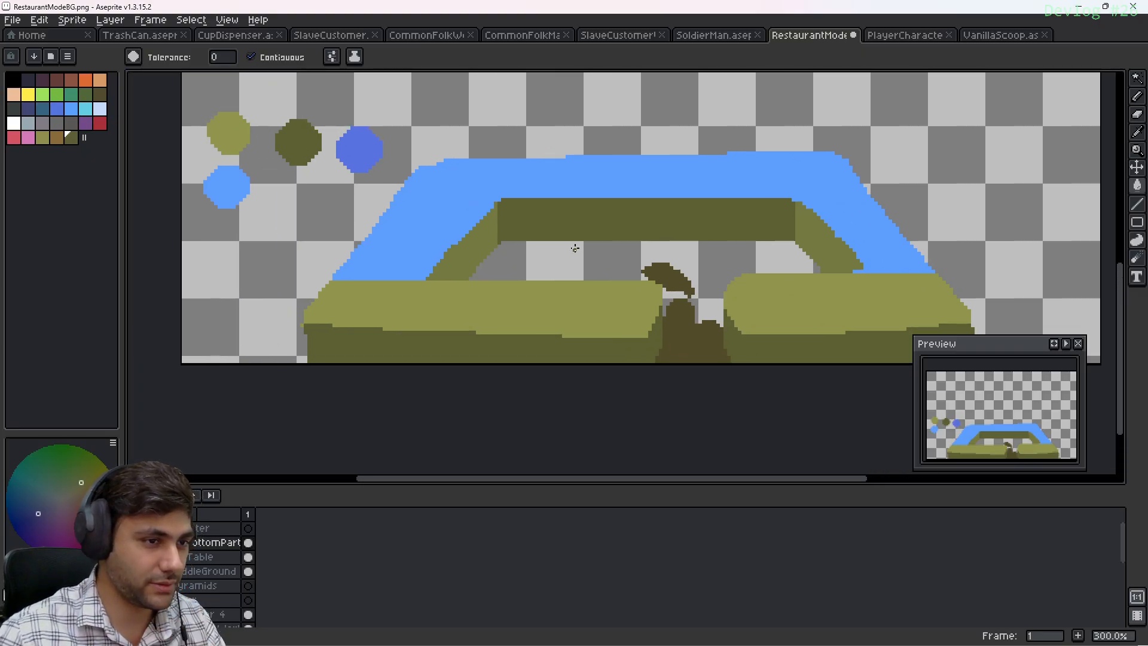
scroll(575, 247, "up", 1)
middle_click_drag(575, 248, 644, 262)
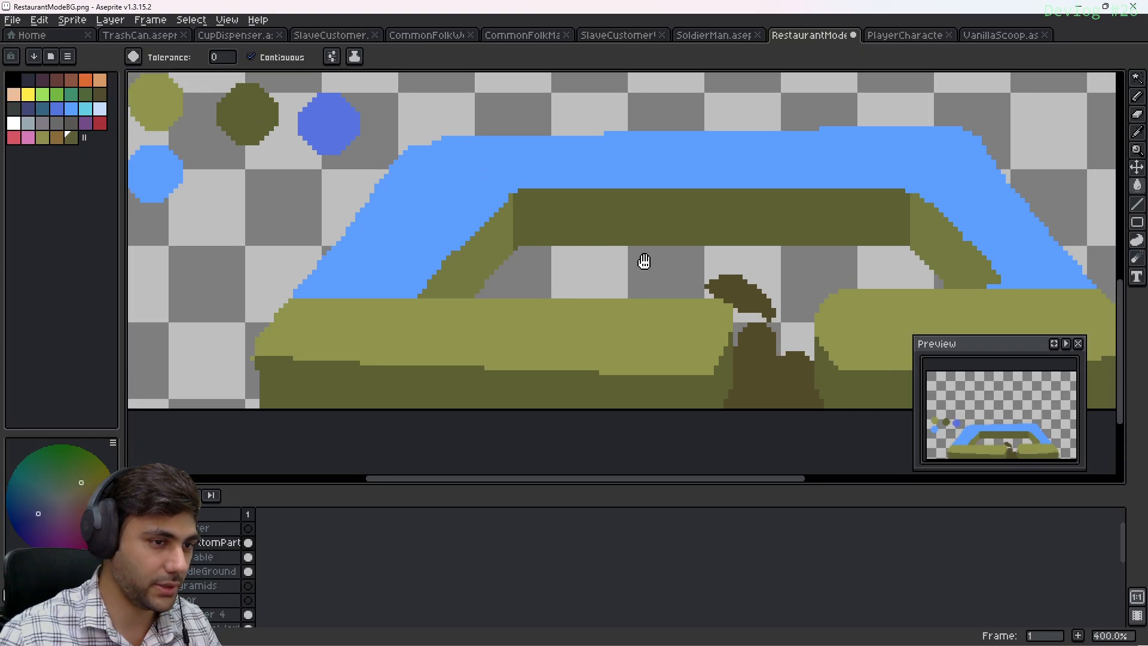
scroll(362, 252, "down", 4)
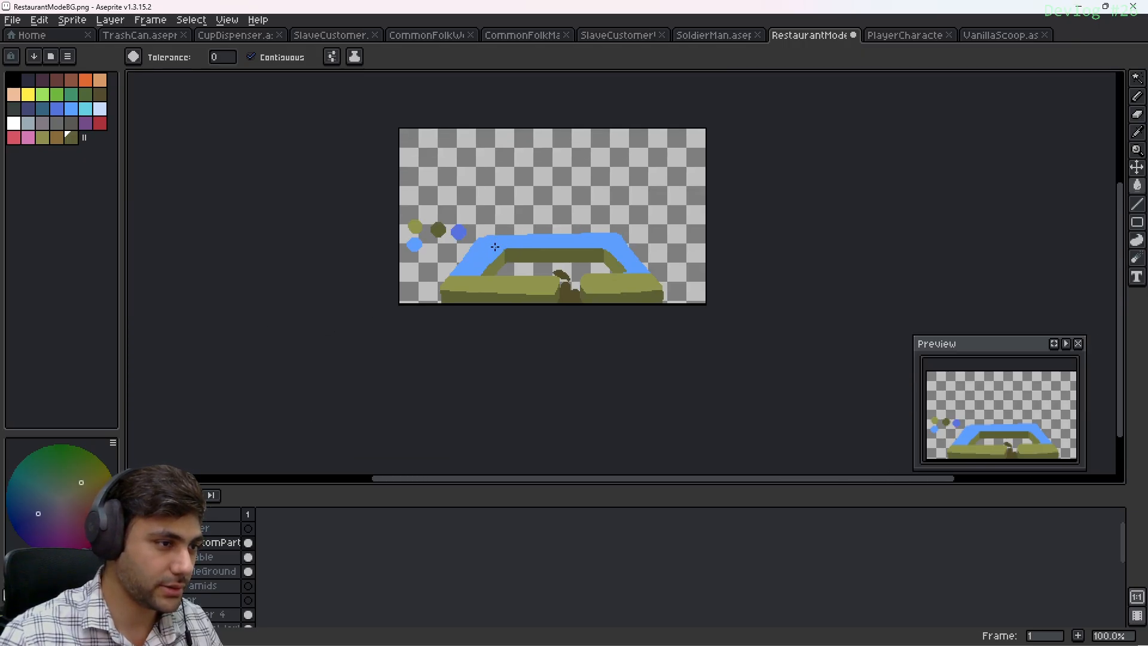
scroll(495, 261, "up", 3)
middle_click_drag(494, 261, 499, 241)
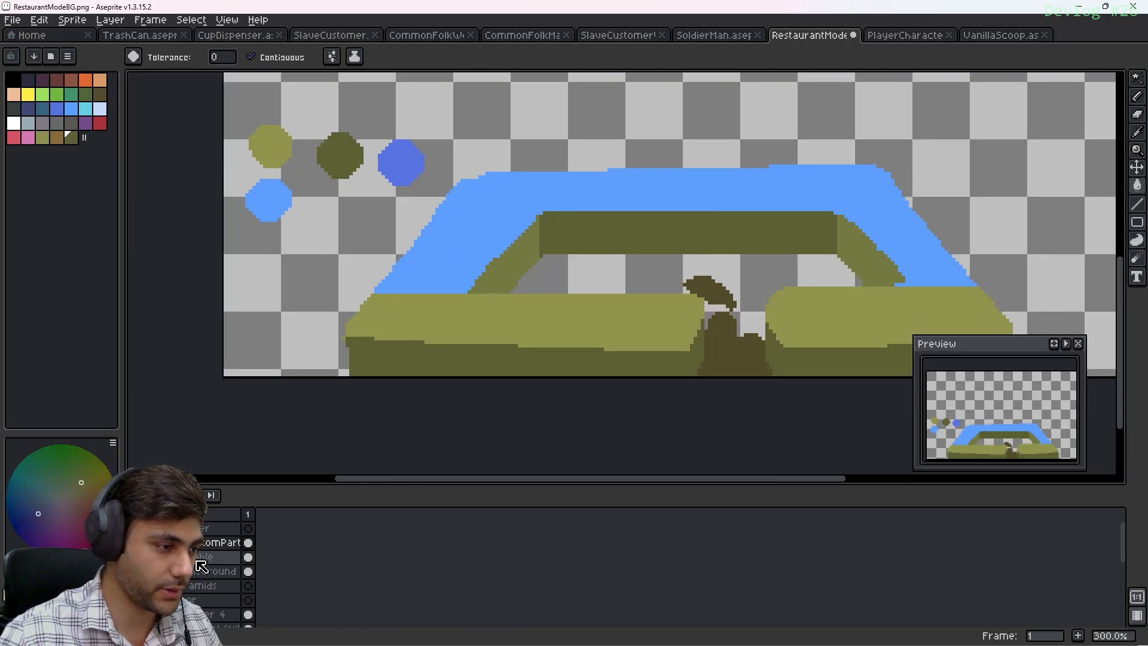
left_click(282, 146, "alt")
left_click(466, 209)
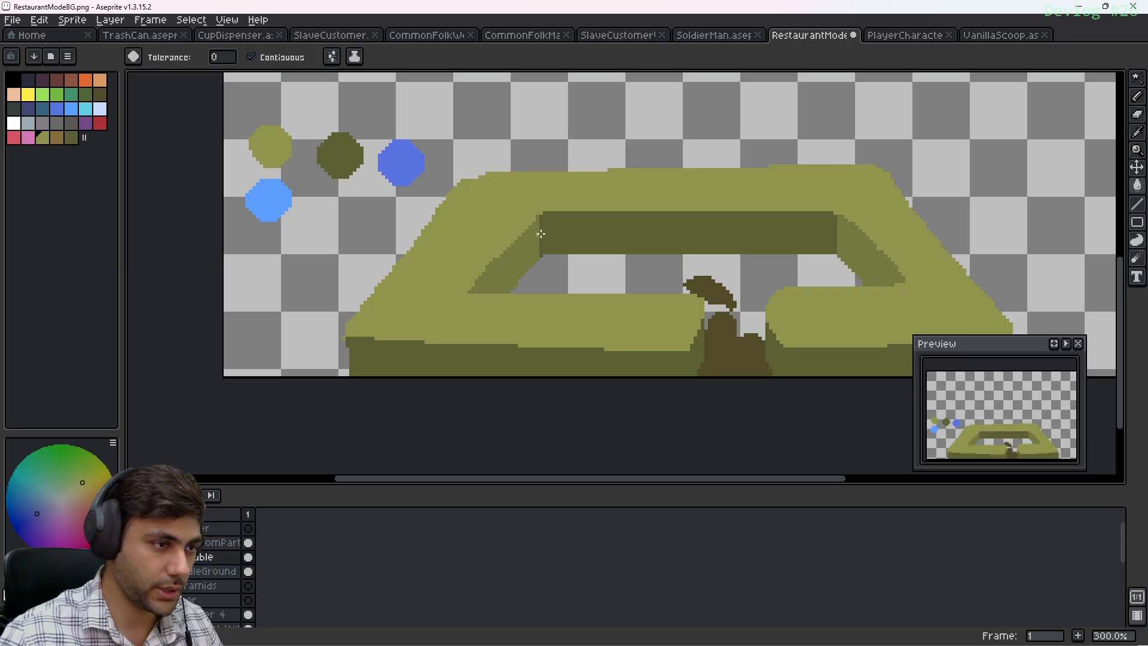
Hide the BottomPart layer and fill both blue front faces on the Table layer with dark olive sampled from the counter's inner wall
mouse_move(724, 209)
middle_mouse_down()
mouse_move(608, 187)
mouse_move(601, 216)
mouse_move(654, 221)
mouse_move(712, 195)
middle_mouse_up()
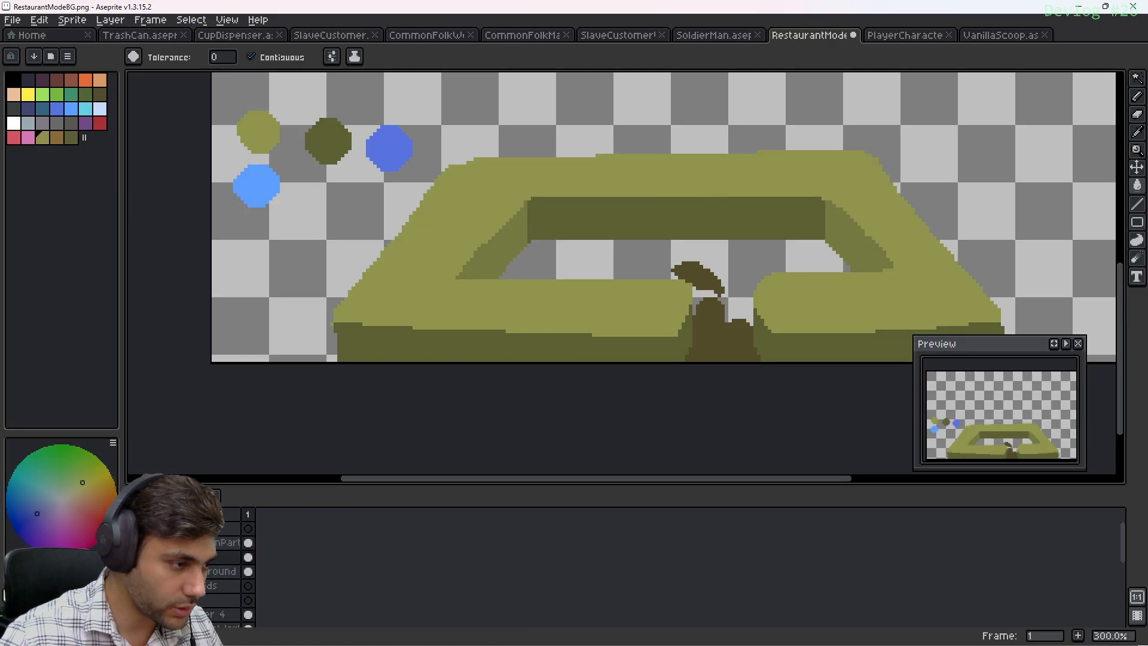
left_click(135, 543)
middle_click_drag(729, 267, 677, 213)
left_click(521, 153, "alt")
left_click(436, 295)
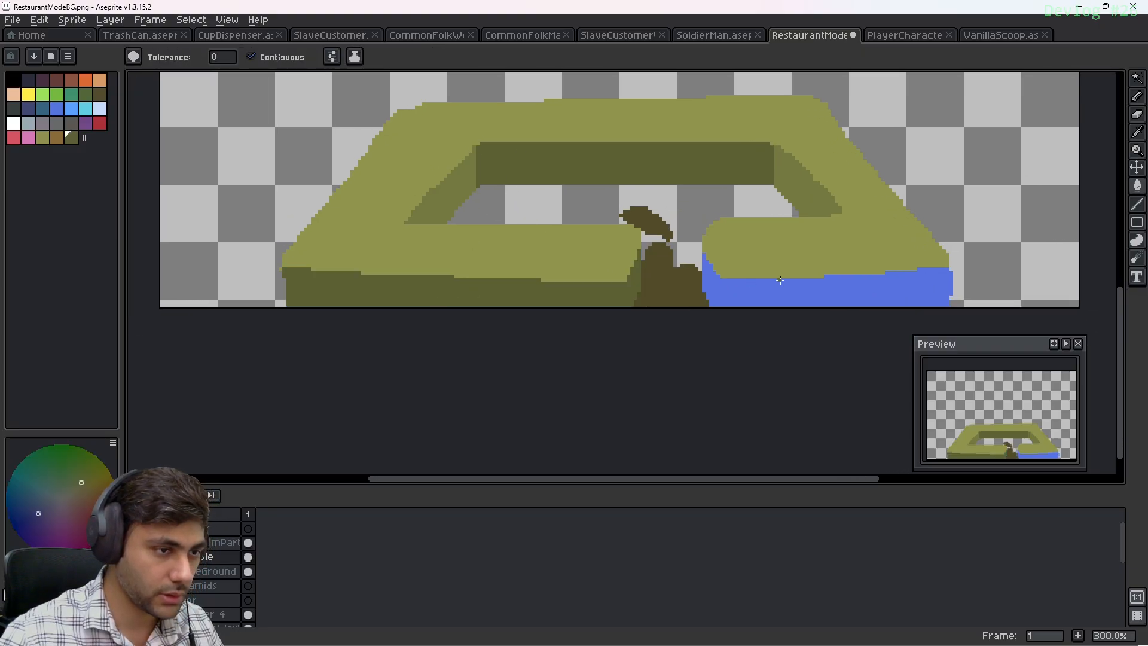
left_click(781, 280)
Erase the four colour reference dabs beside the counter on the BottomPart layer with a 13 px eraser
scroll(383, 425, "down", 2)
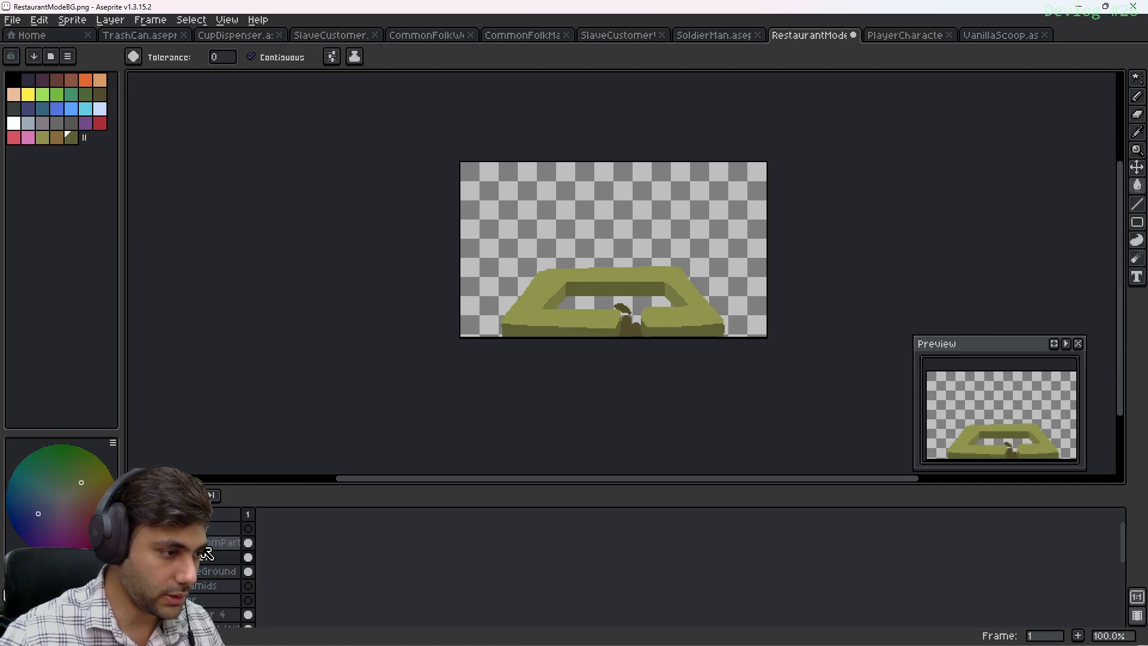
middle_click_drag(648, 266, 557, 237)
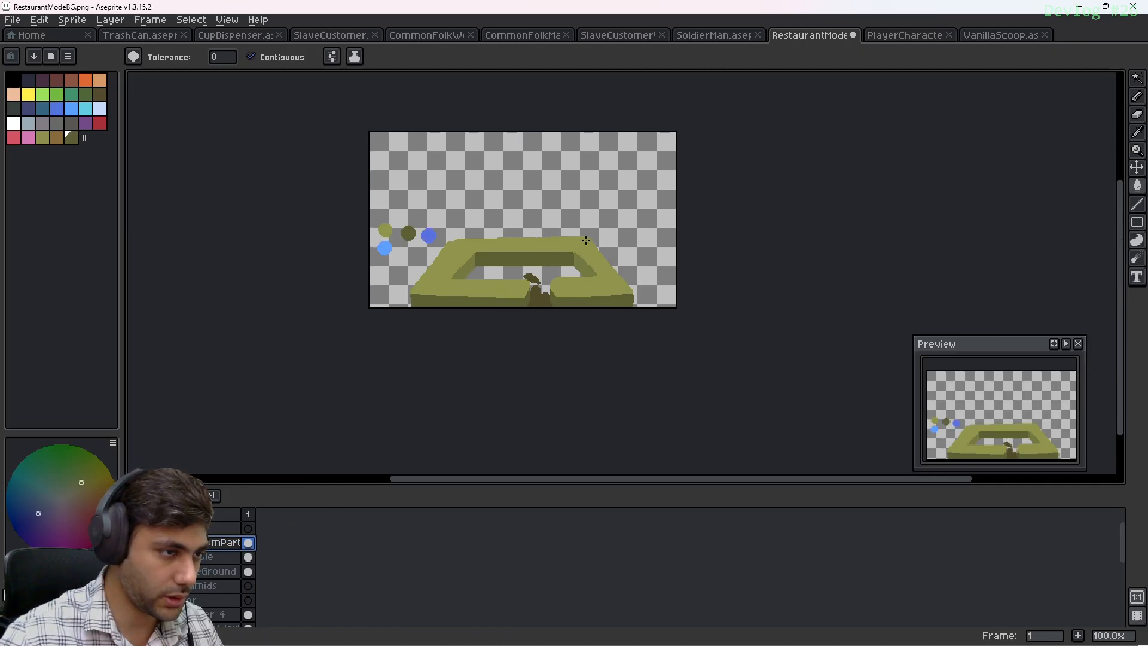
scroll(720, 234, "up", 3)
scroll(540, 218, "down", 2)
key("e")
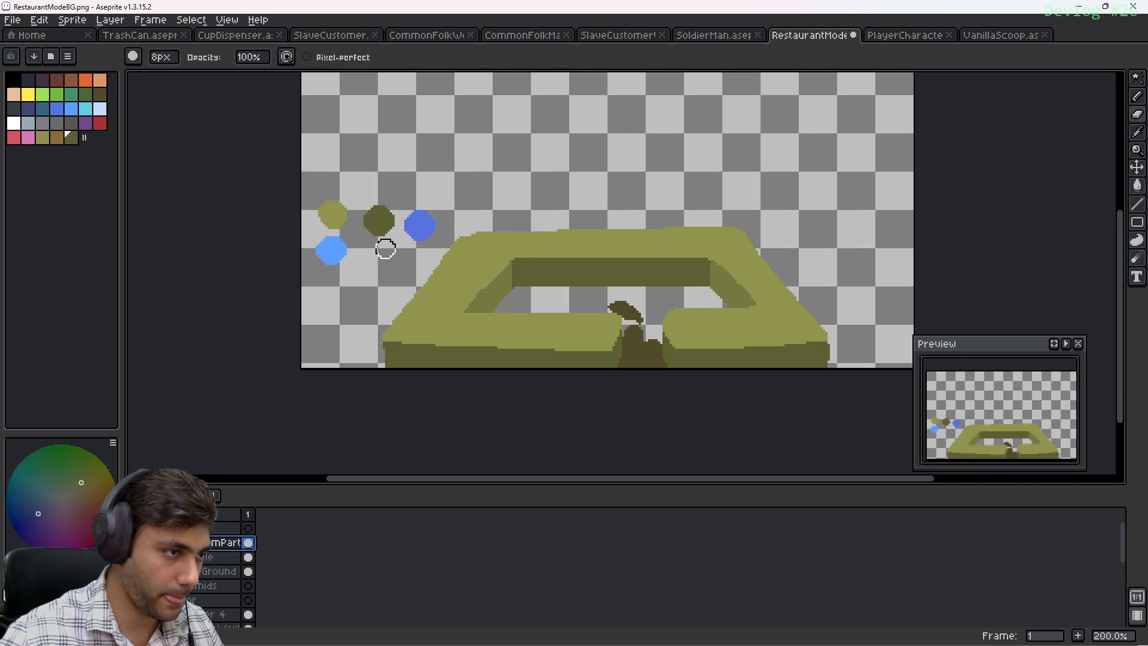
mouse_move(333, 216)
left_mouse_down()
mouse_move(410, 239)
mouse_move(418, 222)
mouse_move(331, 236)
left_mouse_up()
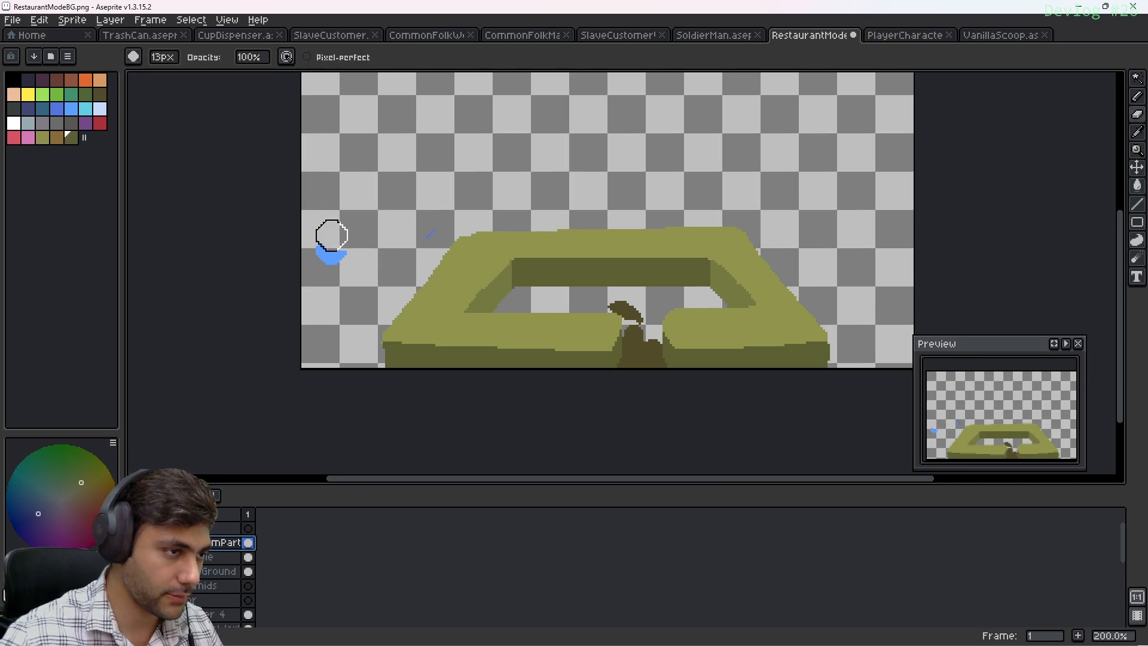
middle_click_drag(688, 169, 508, 174)
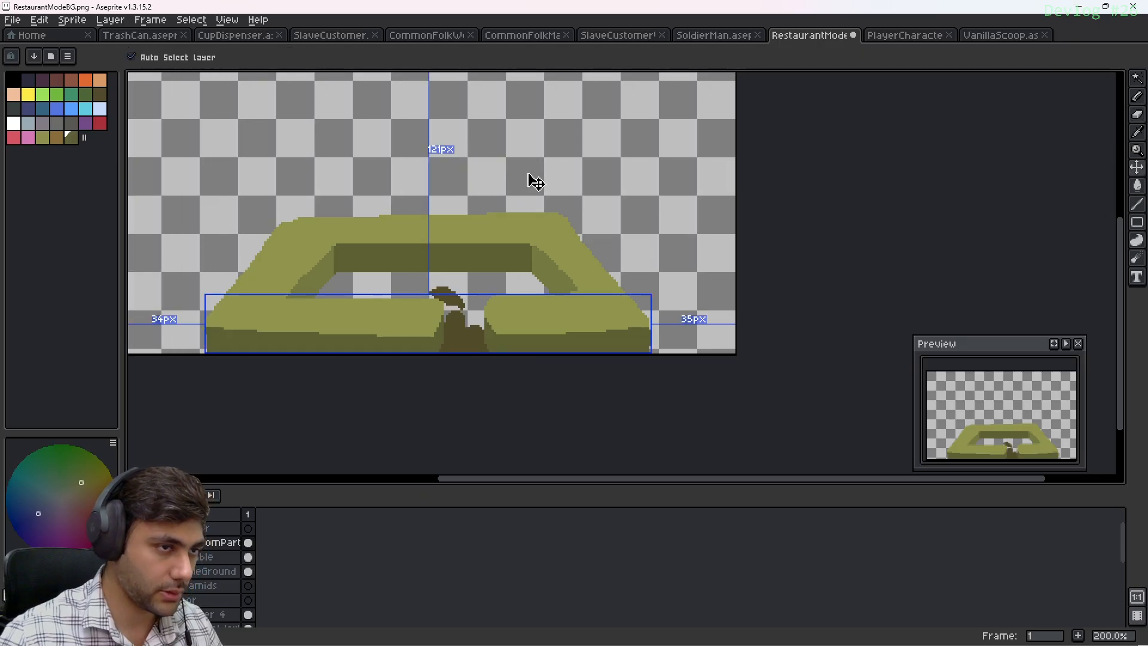
key("ctrl+s")
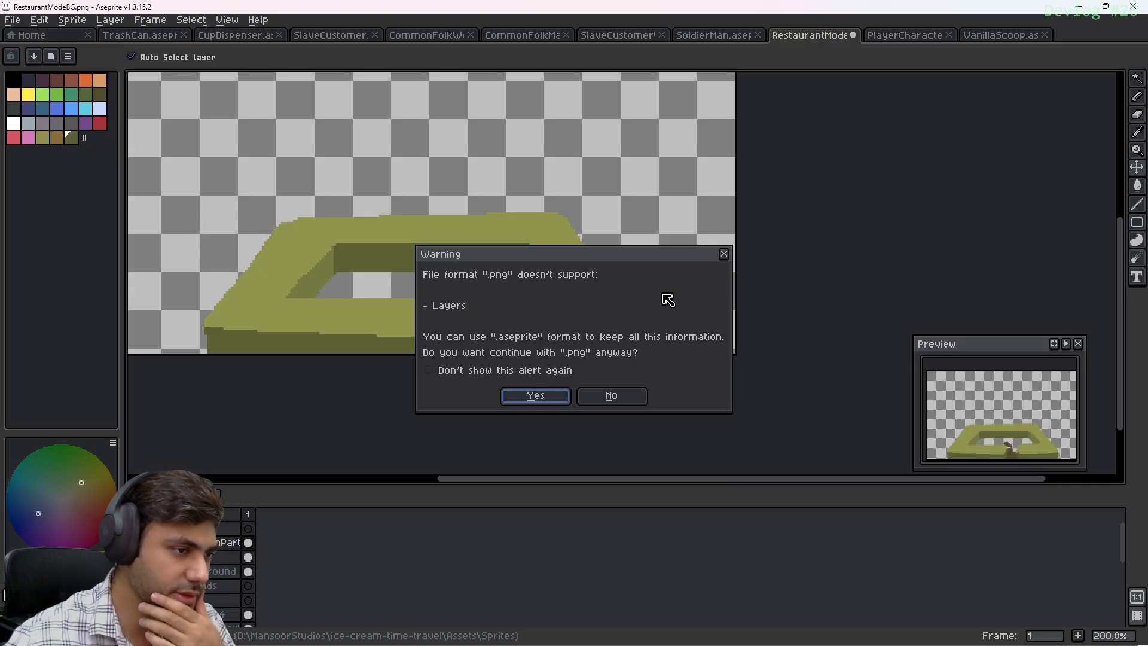
left_click(724, 254)
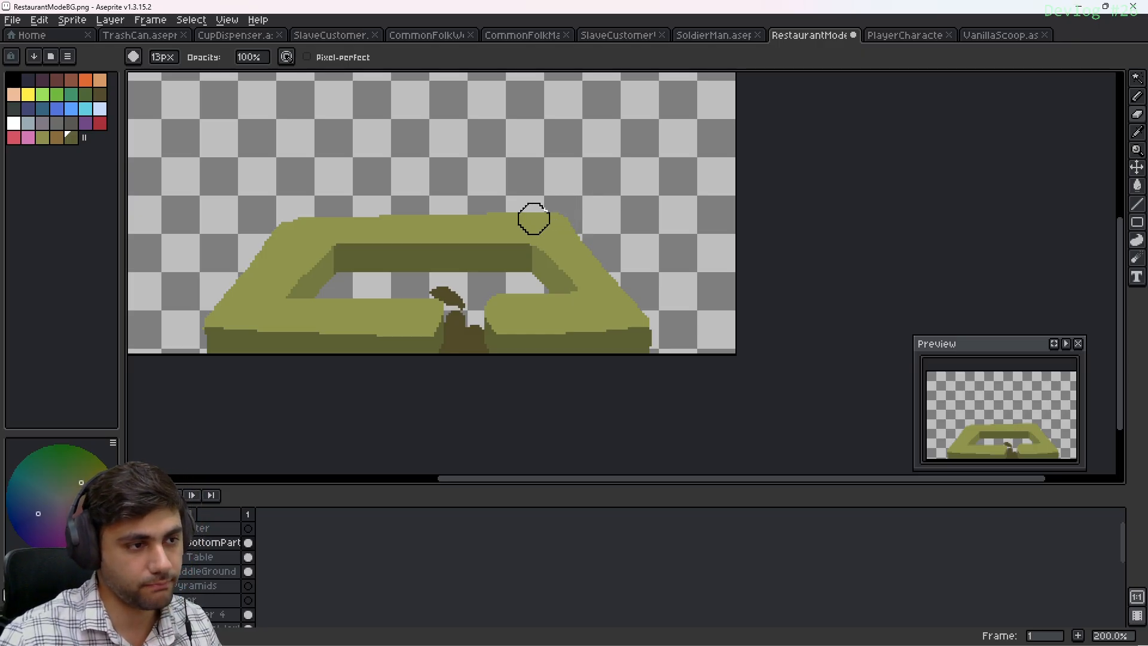
mouse_move(533, 216)
middle_mouse_down()
mouse_move(608, 257)
mouse_move(588, 311)
middle_mouse_up()
key("ctrl+s")
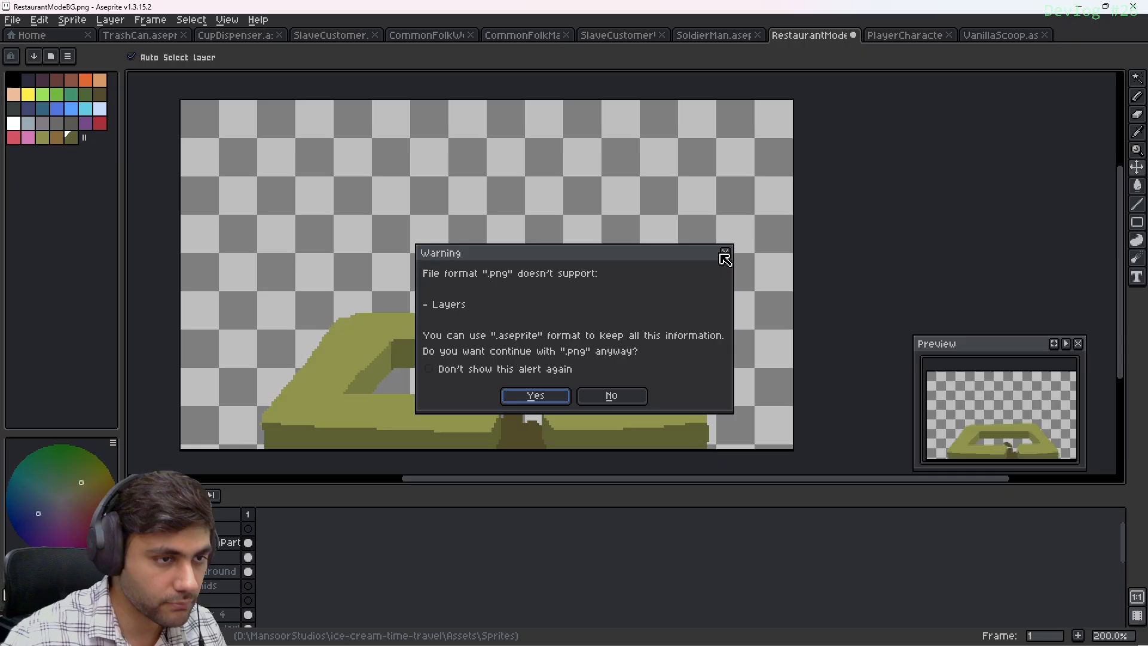
left_click(723, 254)
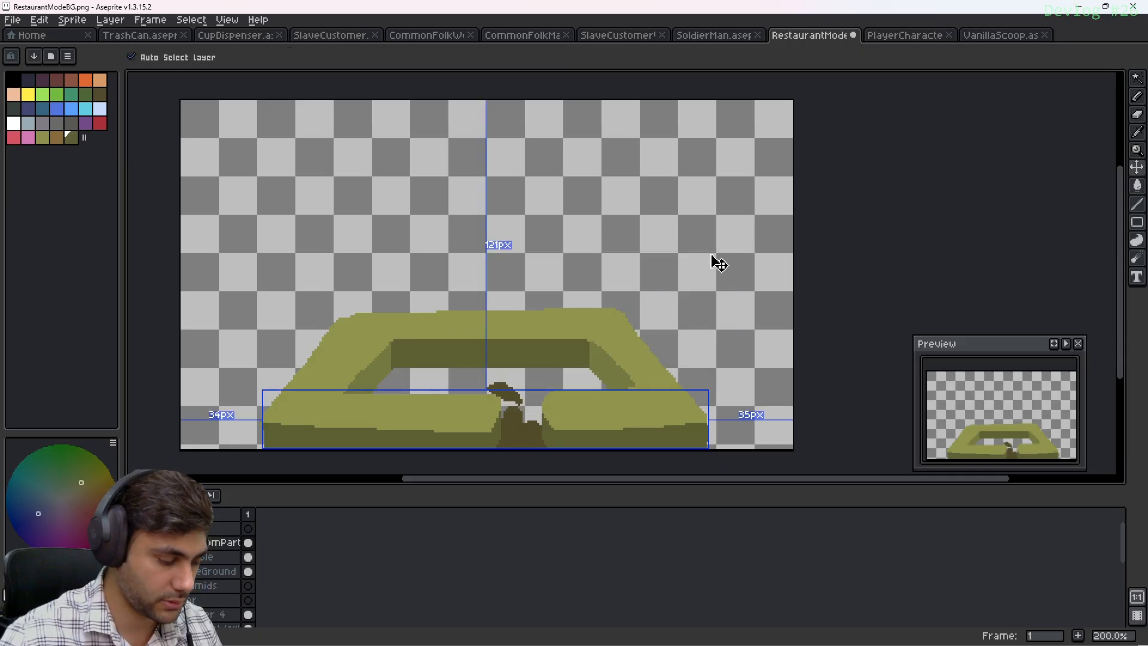
key("b")
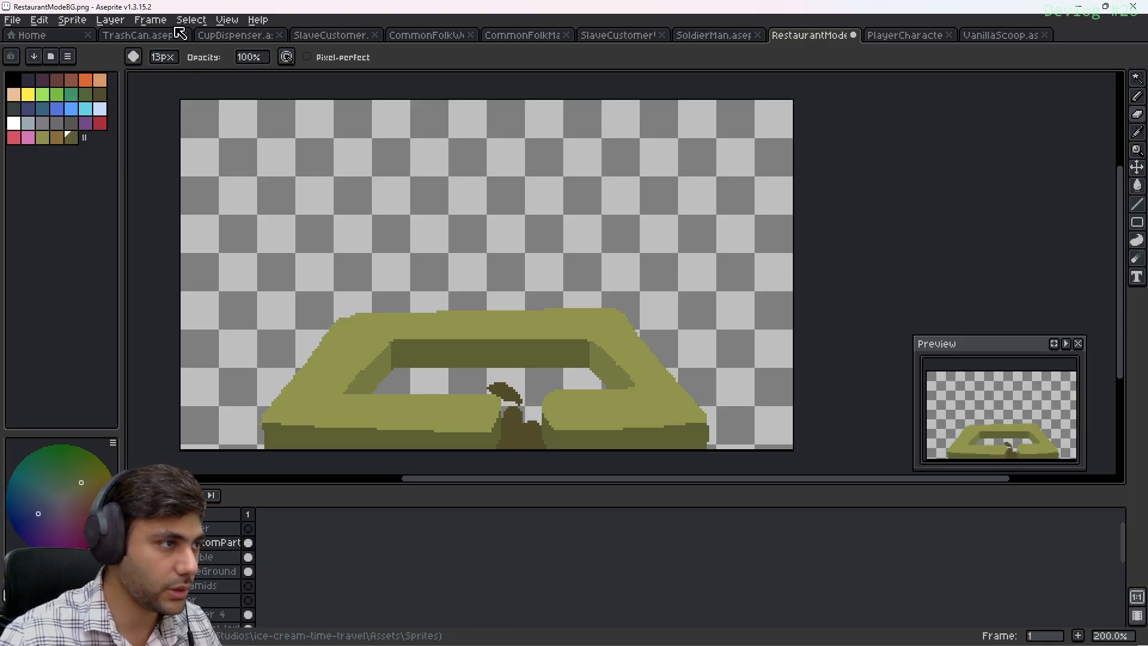
left_click(191, 20)
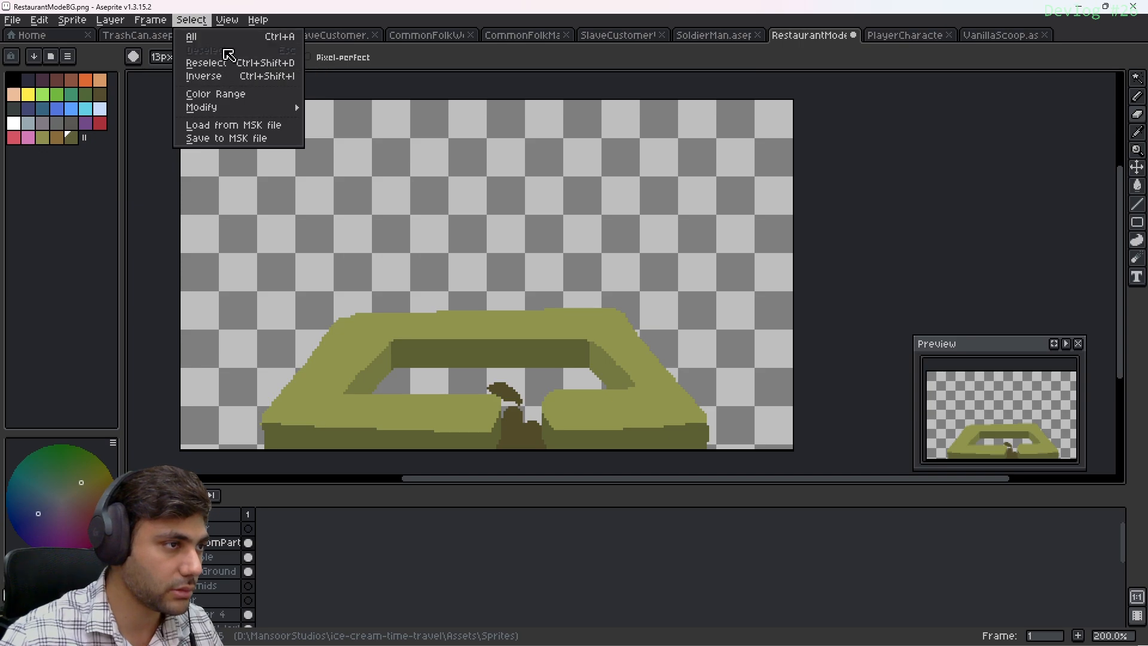
left_click(948, 195)
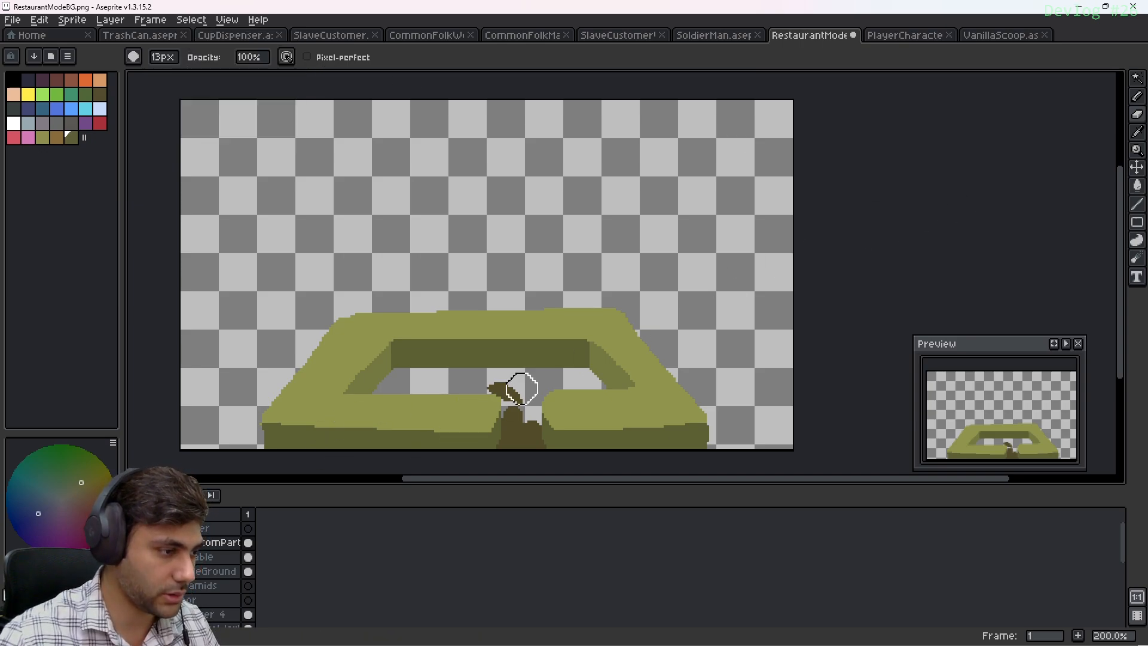
scroll(517, 335, "down", 3)
scroll(469, 333, "up", 3)
scroll(468, 332, "up", 1)
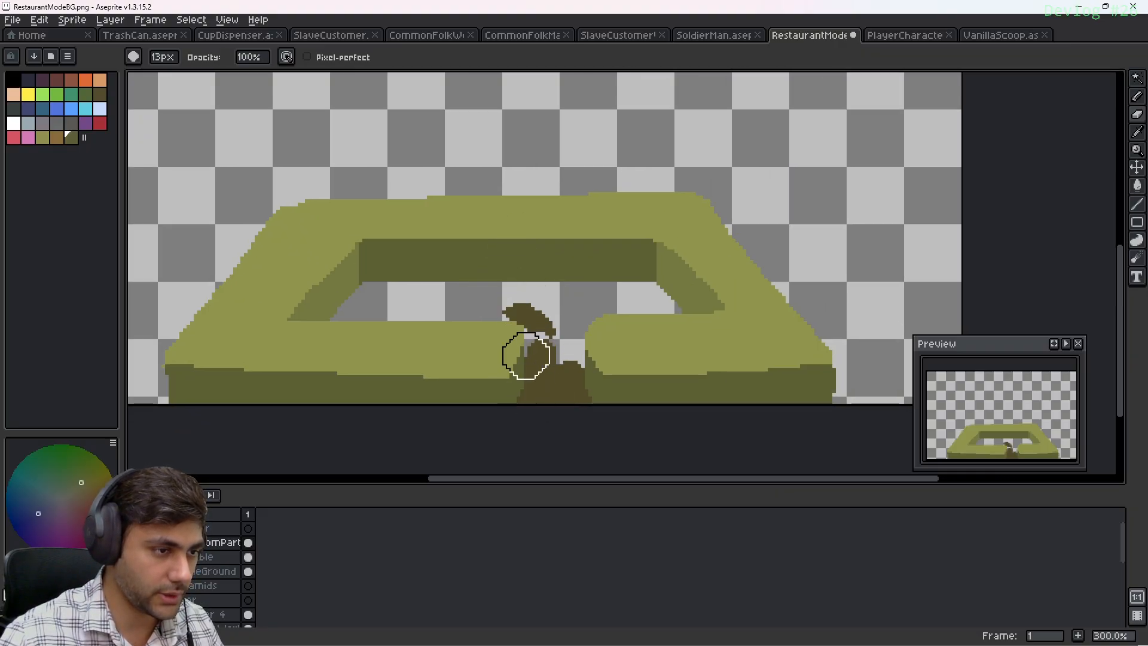
scroll(538, 311, "down", 2)
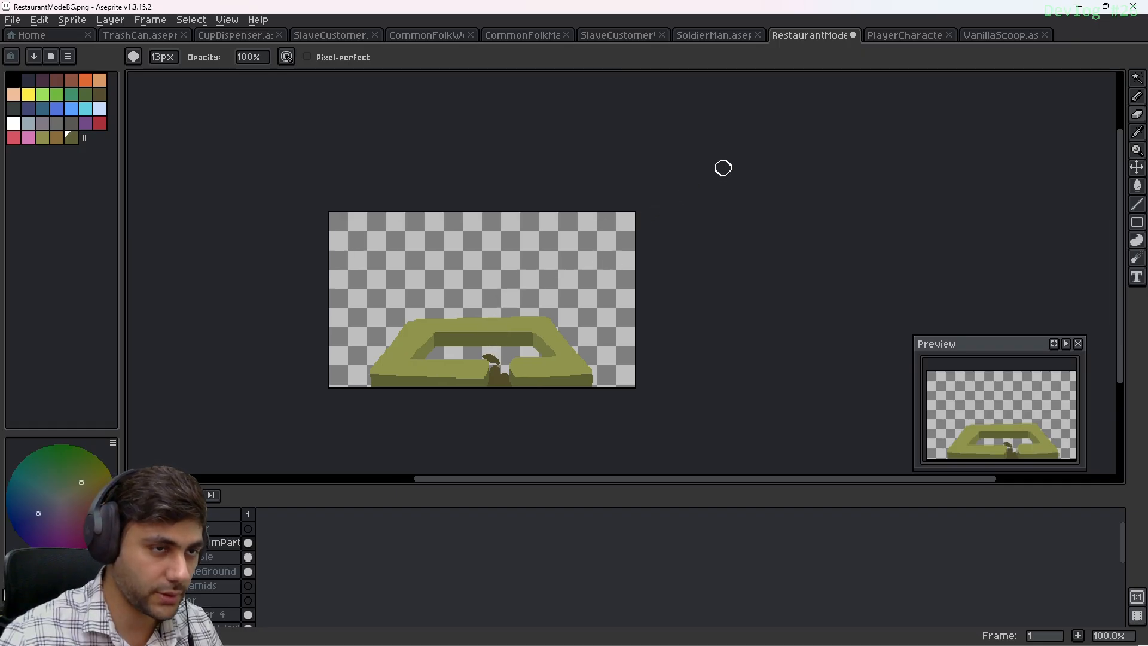
key("v")
key("ctrl+s")
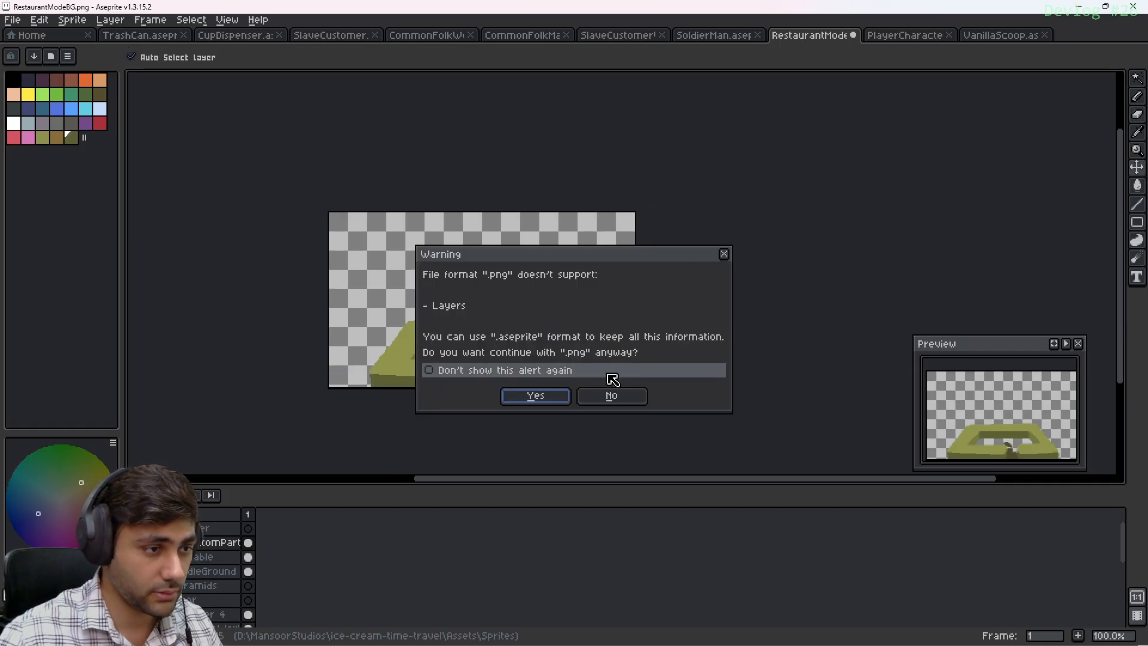
left_click(724, 254)
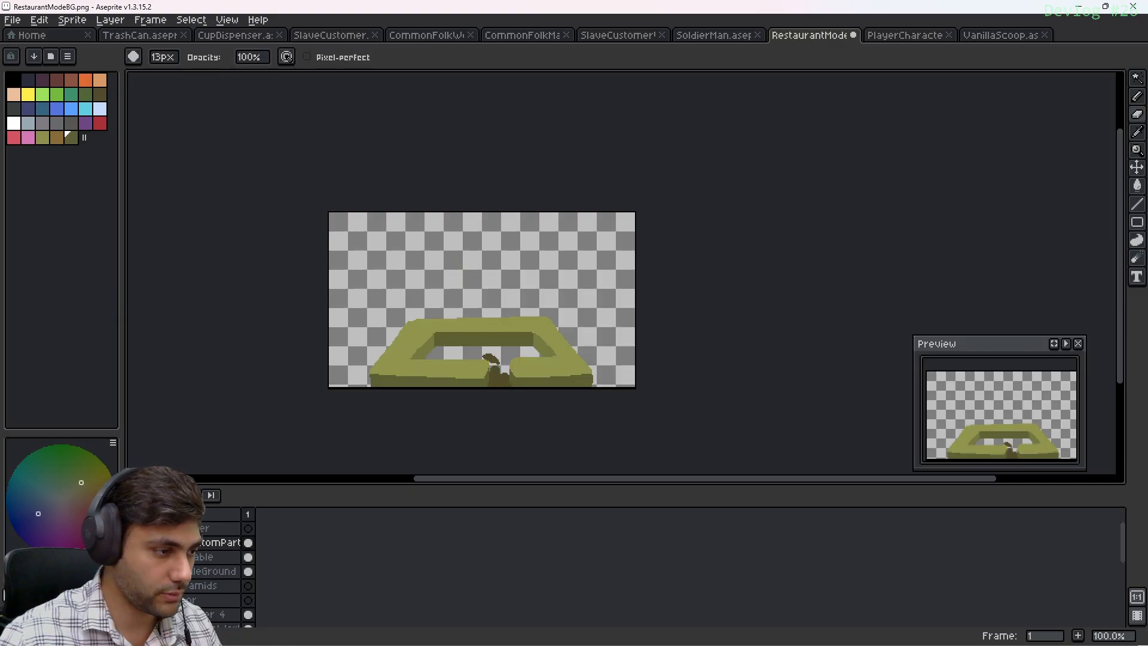
Make the hidden scenery layers visible again, from MiddleGround down through Background, Clouds and Sky
left_click_drag(134, 571, 134, 622)
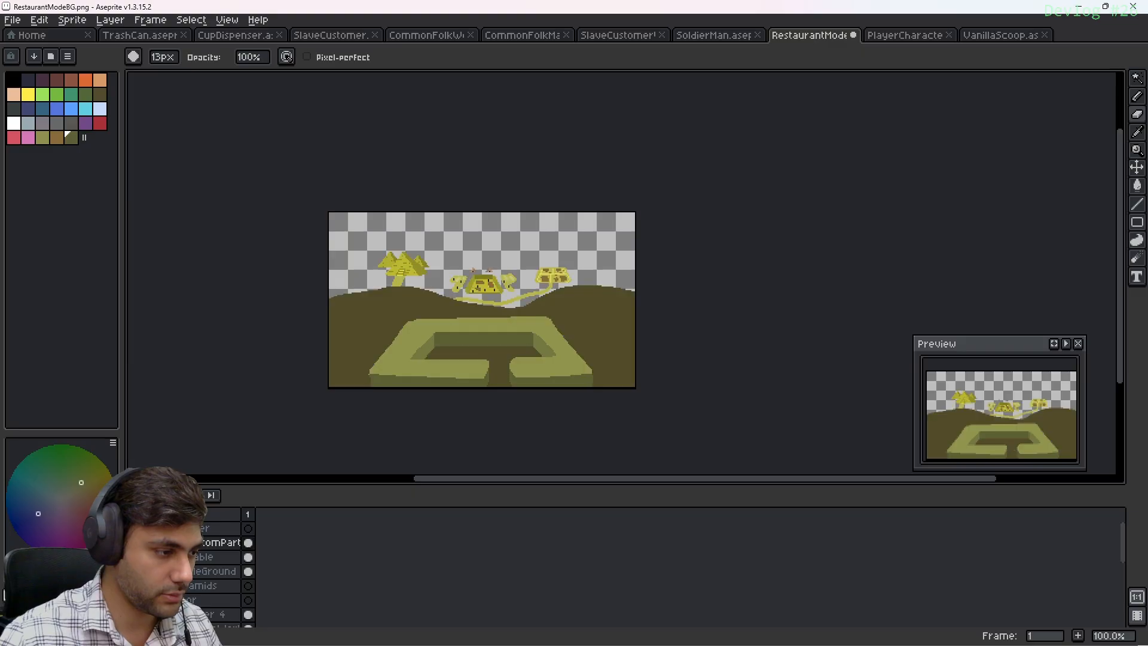
scroll(134, 586, "down", 10)
left_click_drag(134, 533, 134, 605)
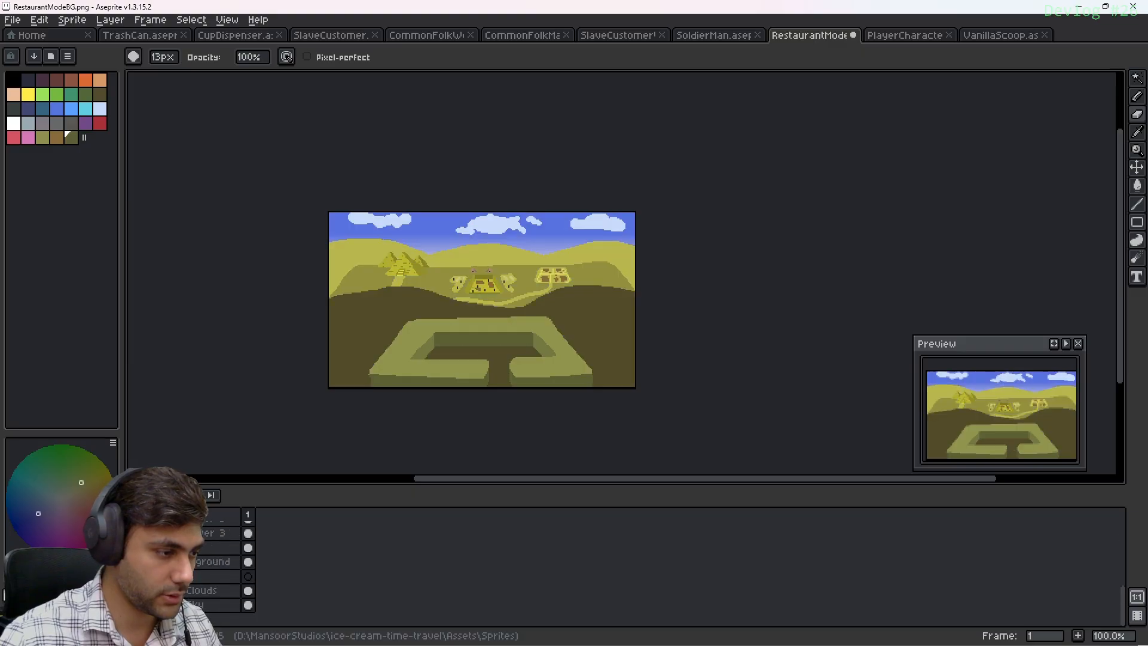
scroll(200, 574, "up", 3)
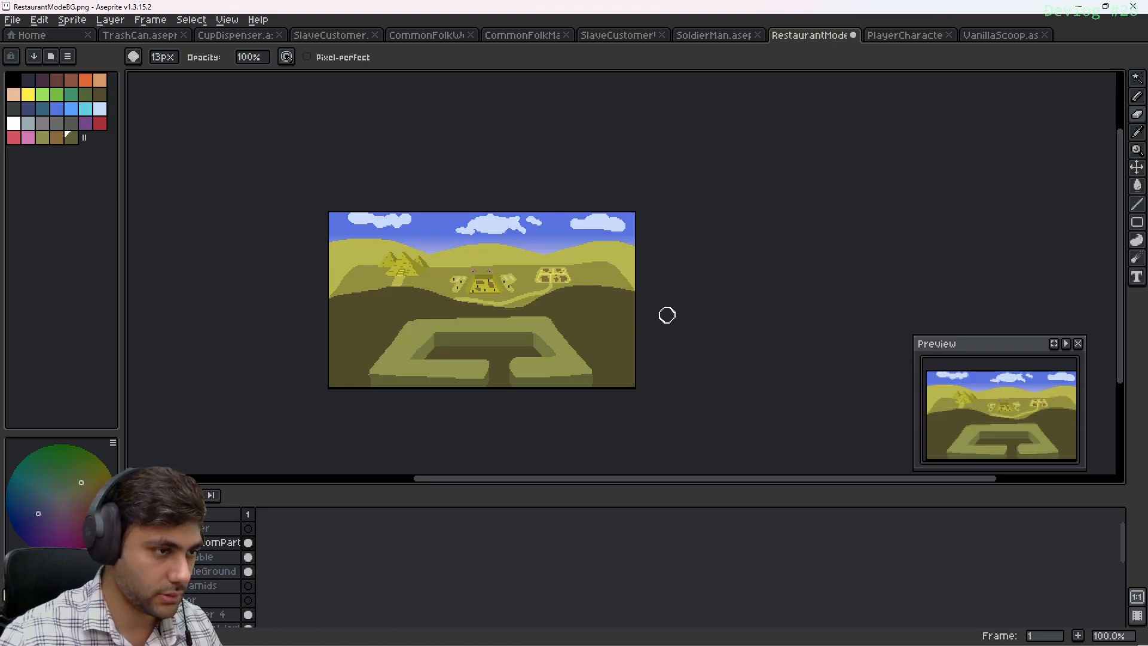
Save RestaurantModeBG.png, accepting the PNG format without layer support
scroll(667, 315, "up", 2)
key("ctrl+s")
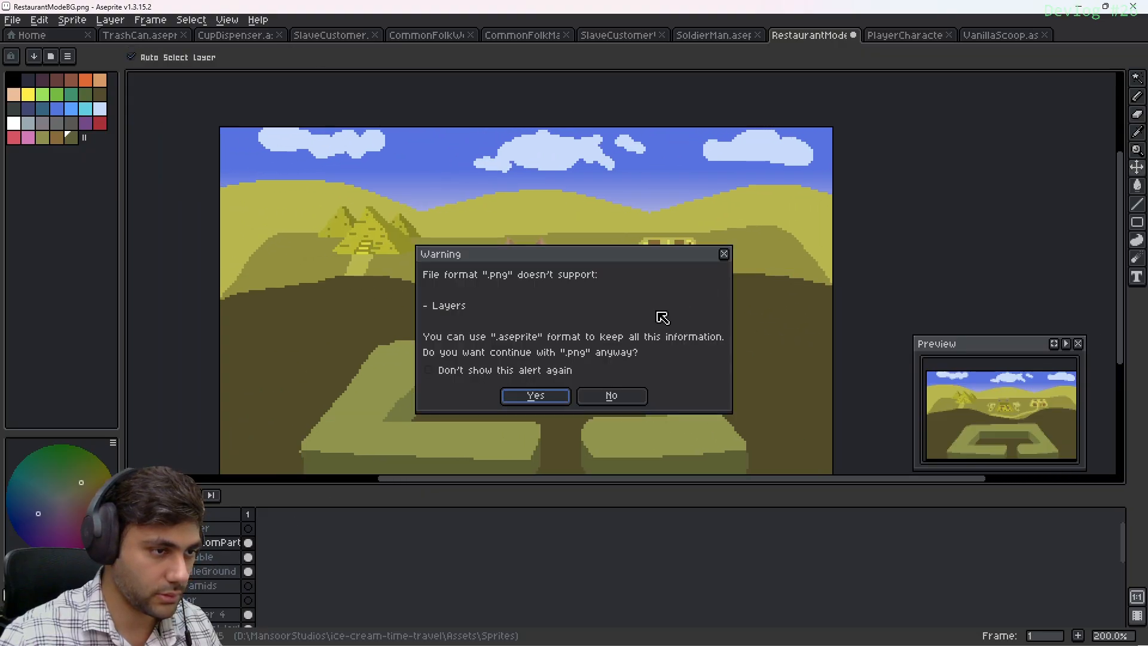
left_click(547, 396)
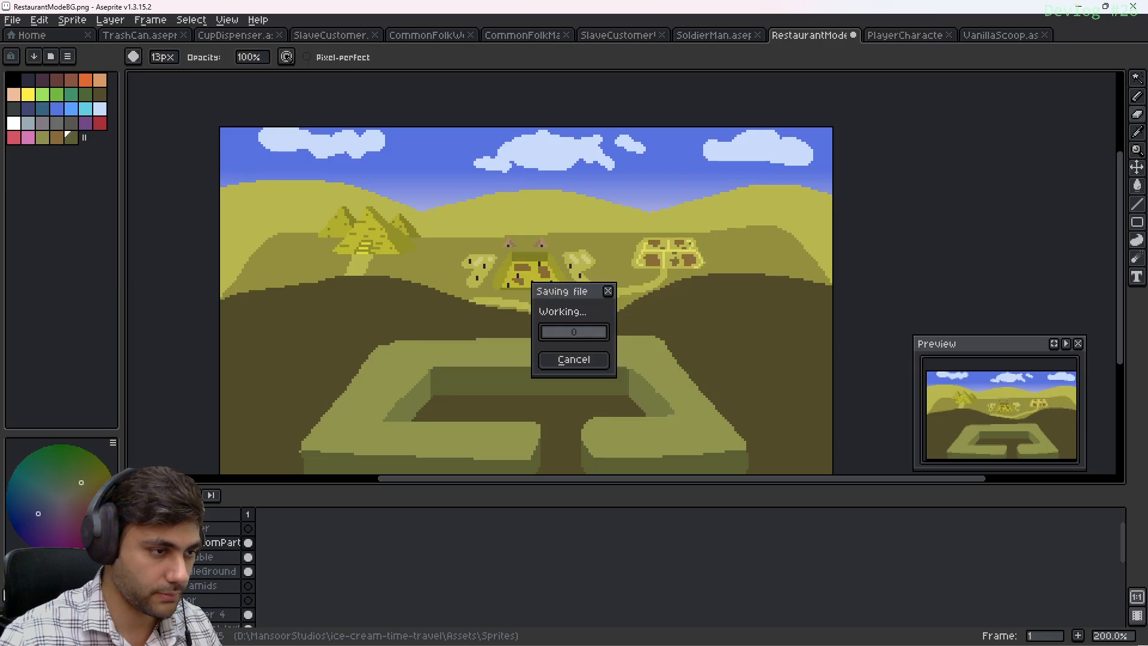
Save the layered sprite as RestaurantModeBG.aseprite in the Sprites folder, replacing the existing file
key("ctrl+shift+s")
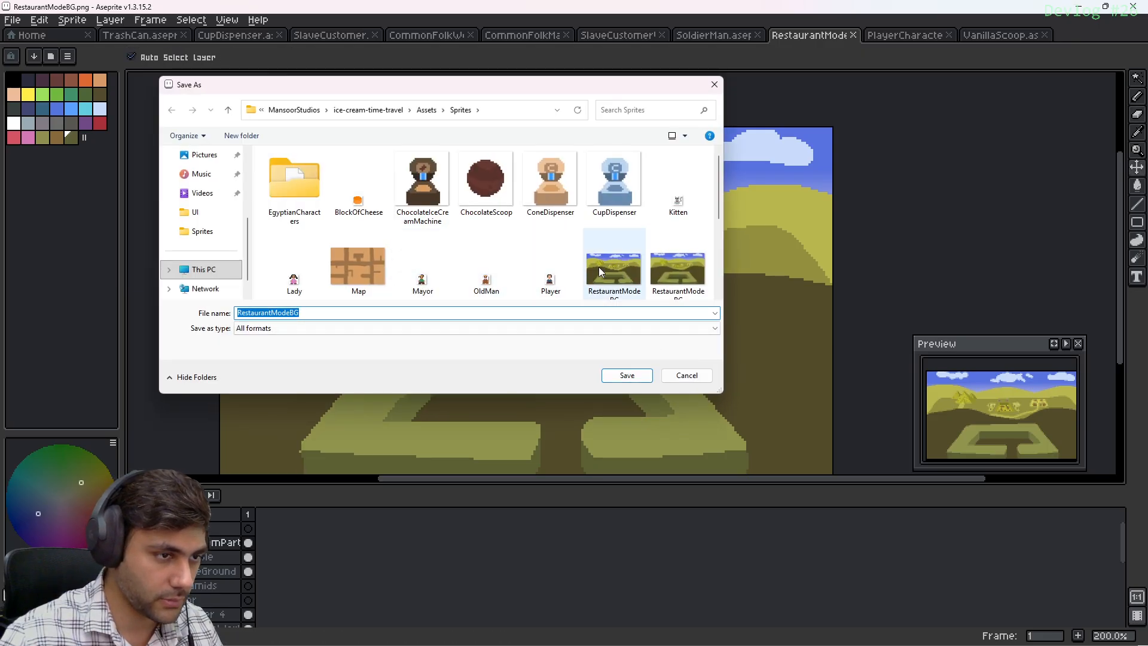
left_click(614, 269)
left_click(628, 375)
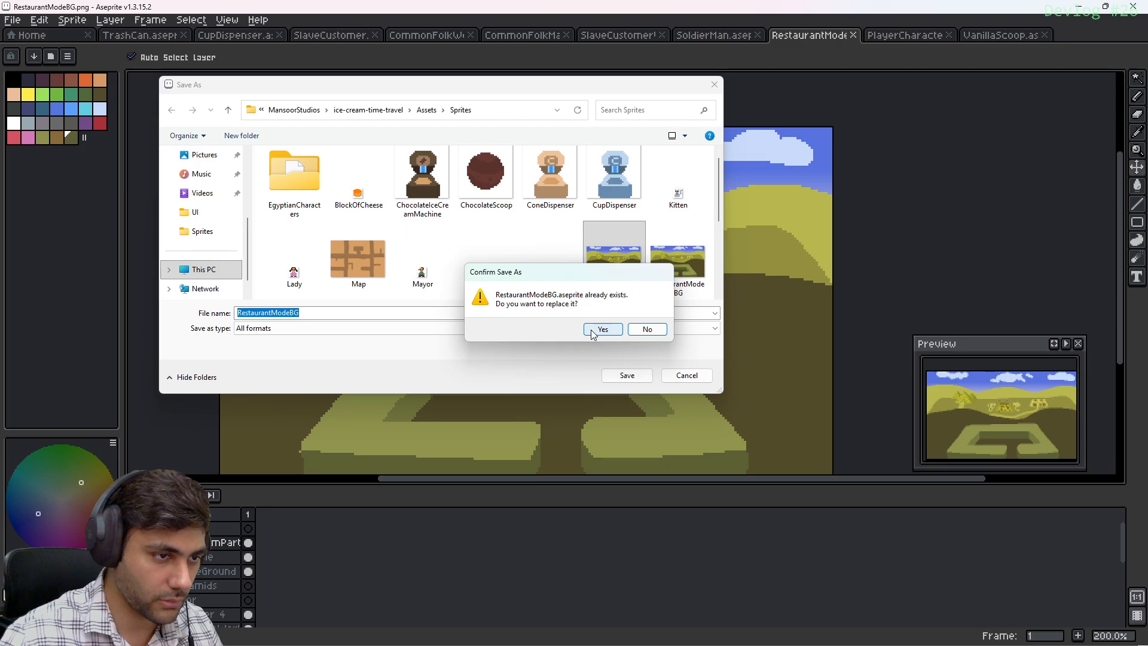
left_click(633, 331)
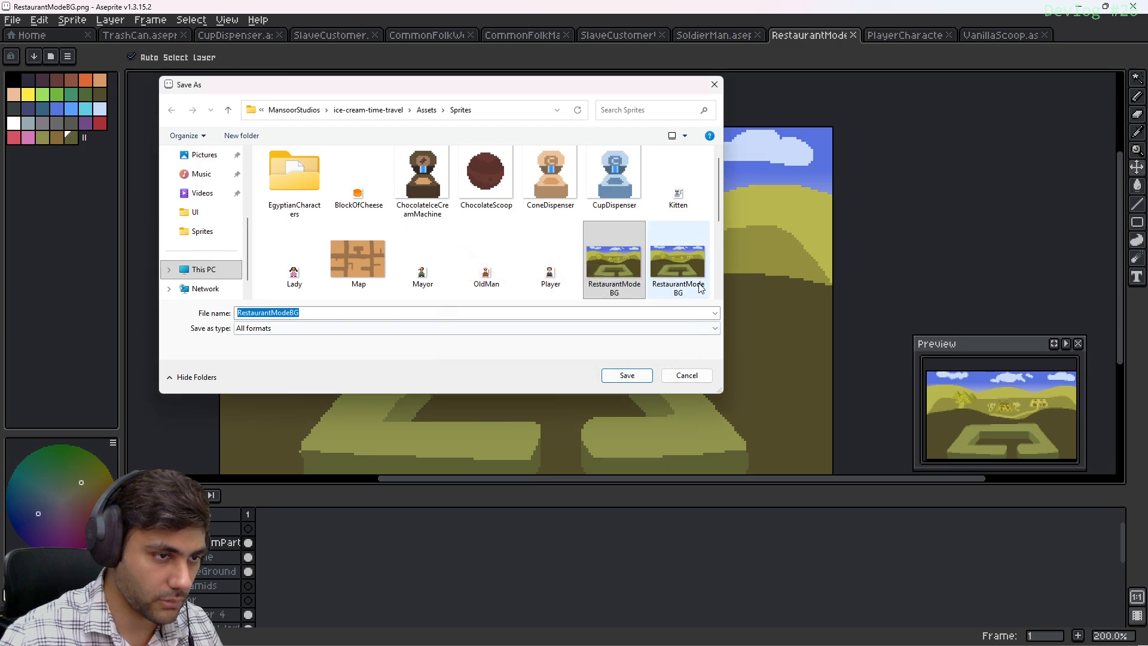
left_click(622, 375)
left_click(645, 329)
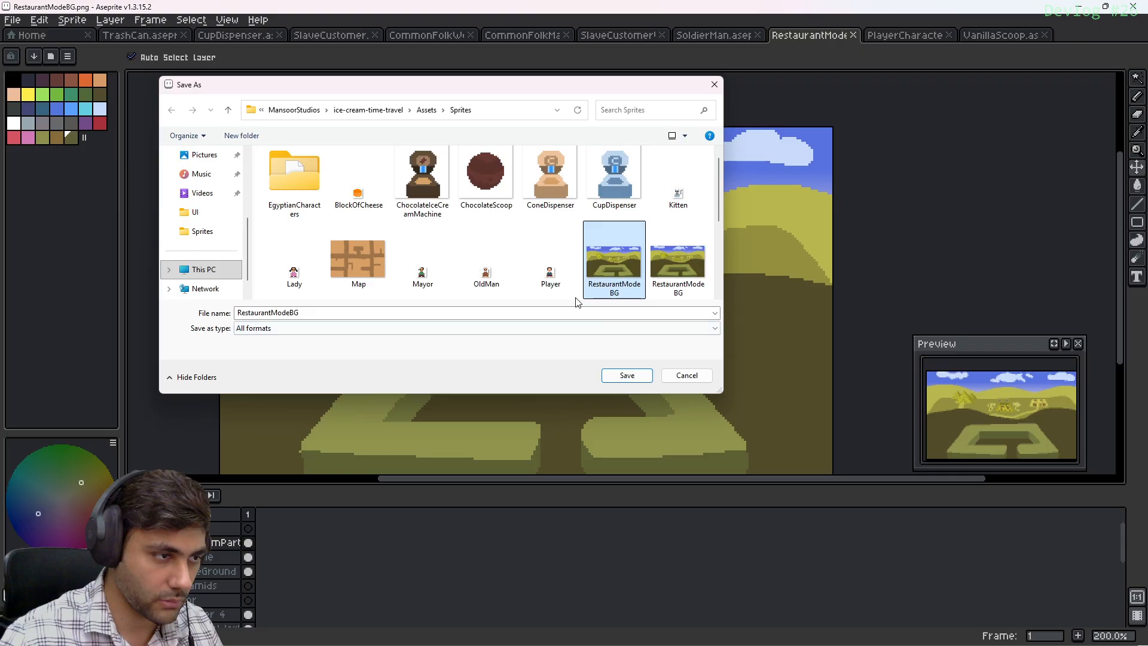
left_click(625, 375)
left_click(599, 329)
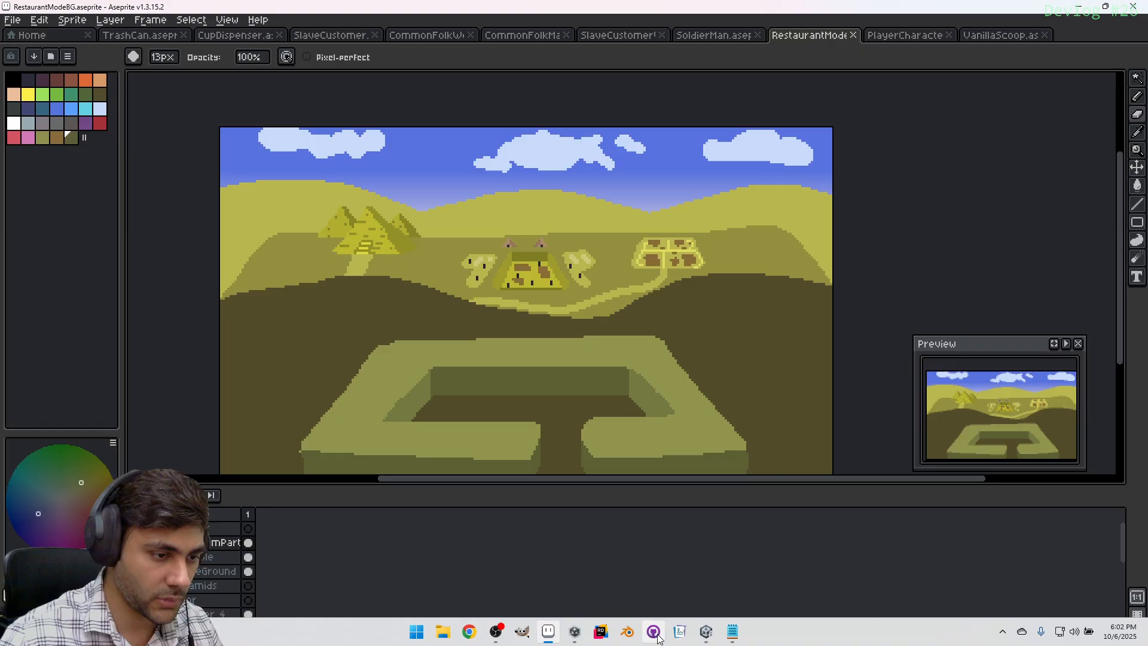
Switch to Unity and look through the project's Sprites folder for the layer sprites under RestaurantModeBG
left_click(705, 634)
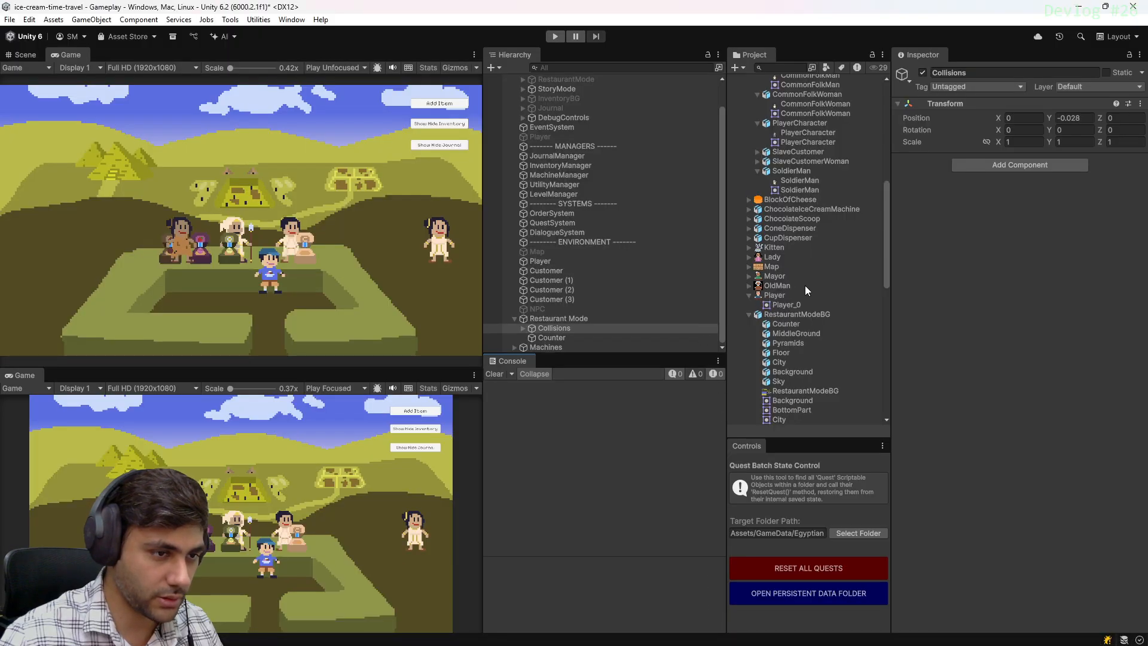
scroll(818, 309, "up", 5)
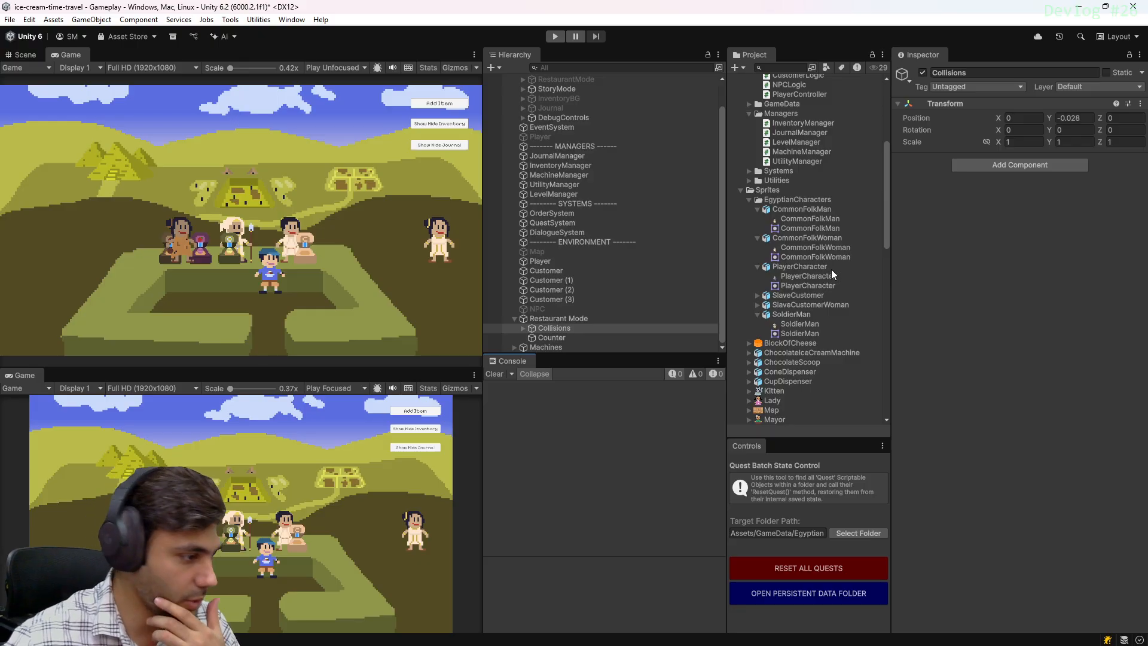
scroll(840, 304, "up", 1)
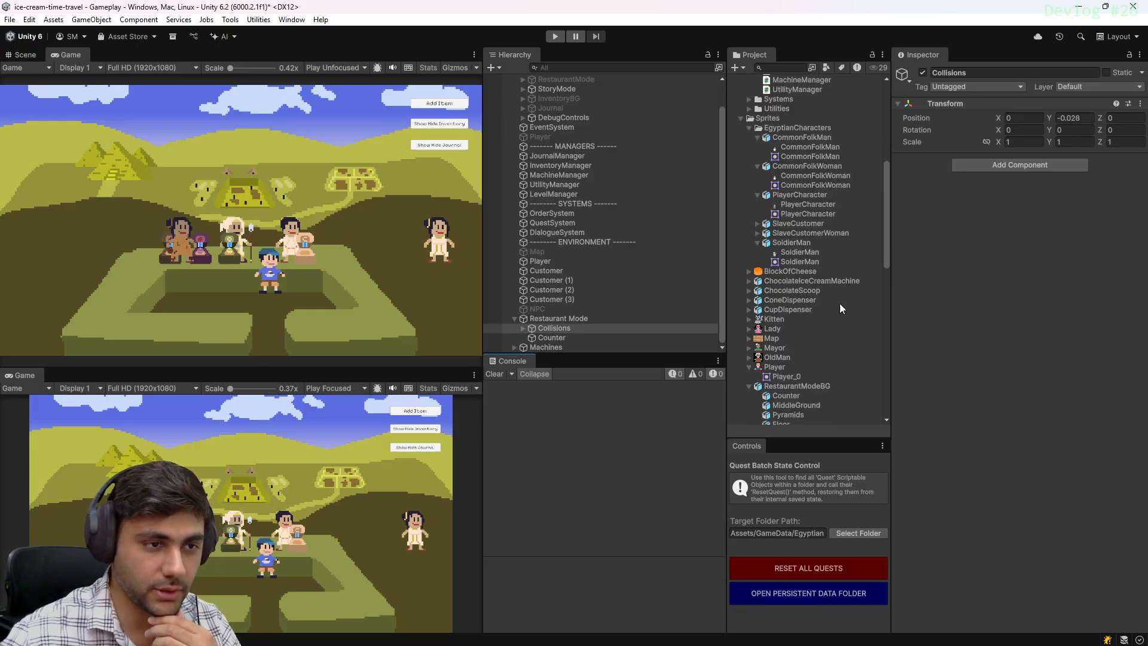
scroll(836, 308, "up", 1)
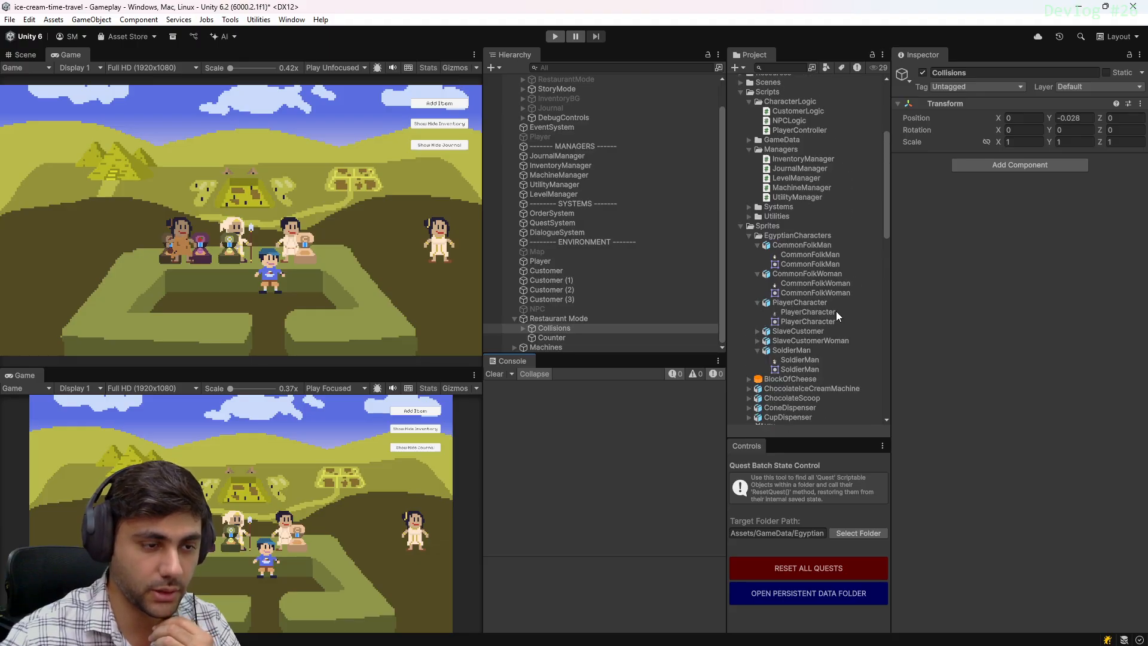
scroll(836, 311, "down", 5)
scroll(835, 256, "up", 3)
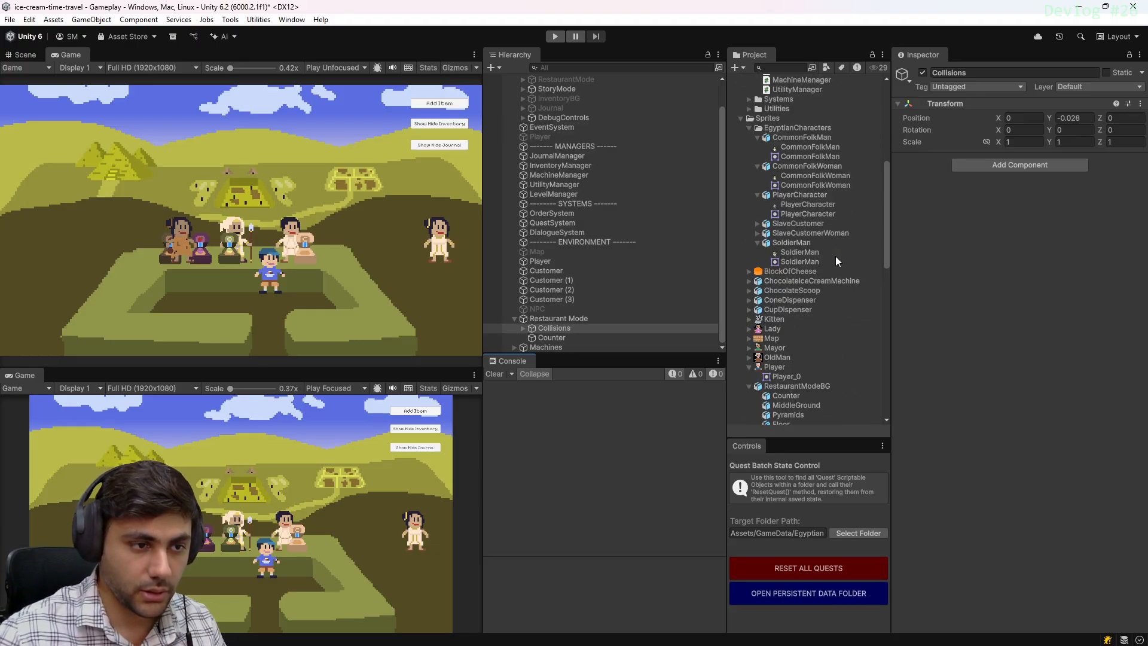
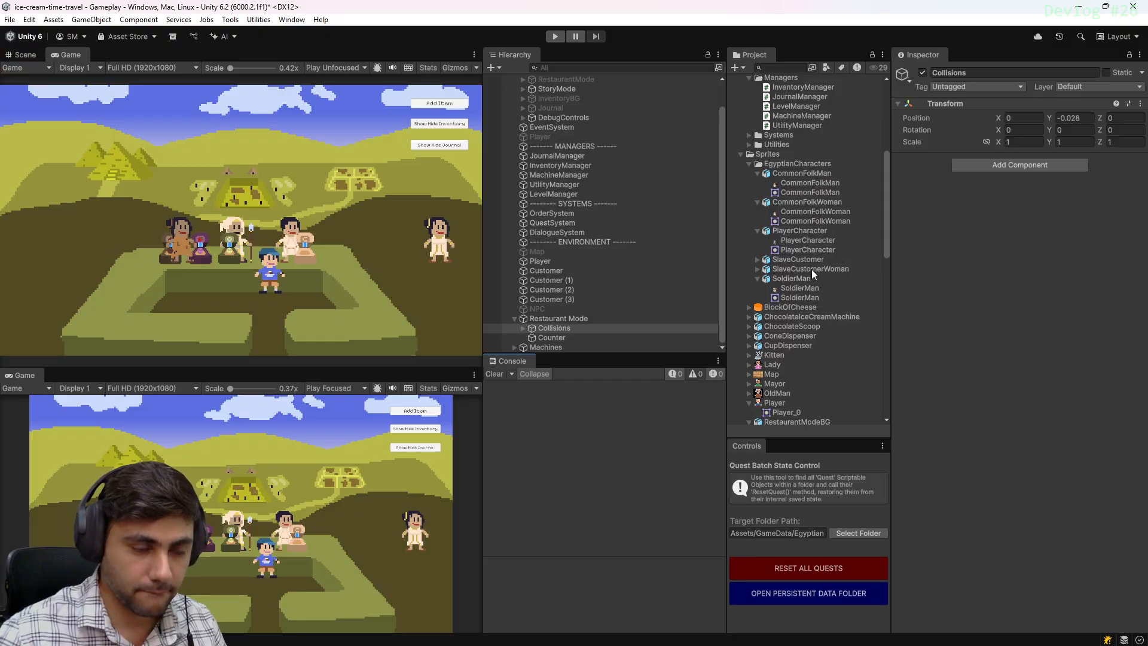
scroll(813, 270, "down", 3)
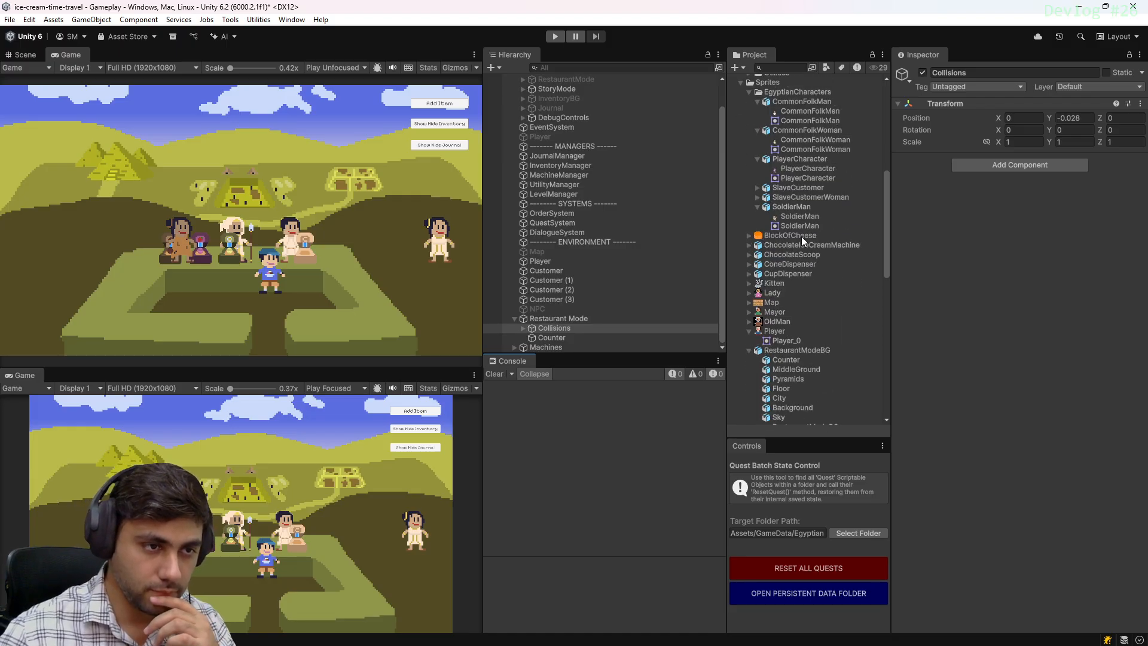
scroll(806, 259, "down", 2)
scroll(806, 284, "up", 5)
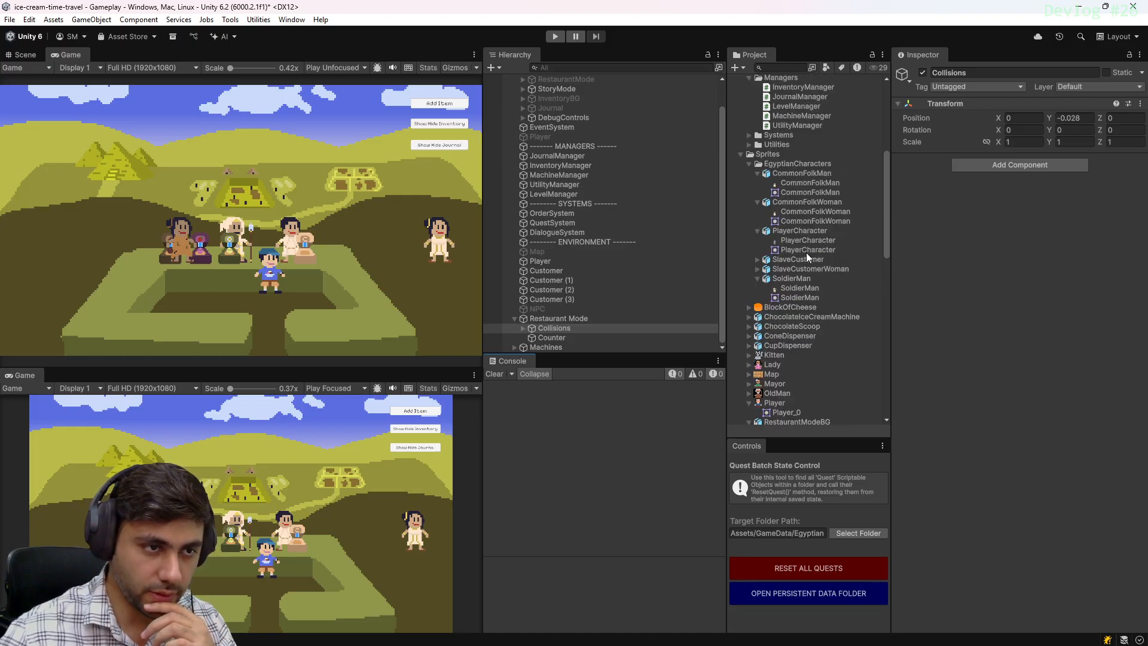
scroll(807, 256, "down", 10)
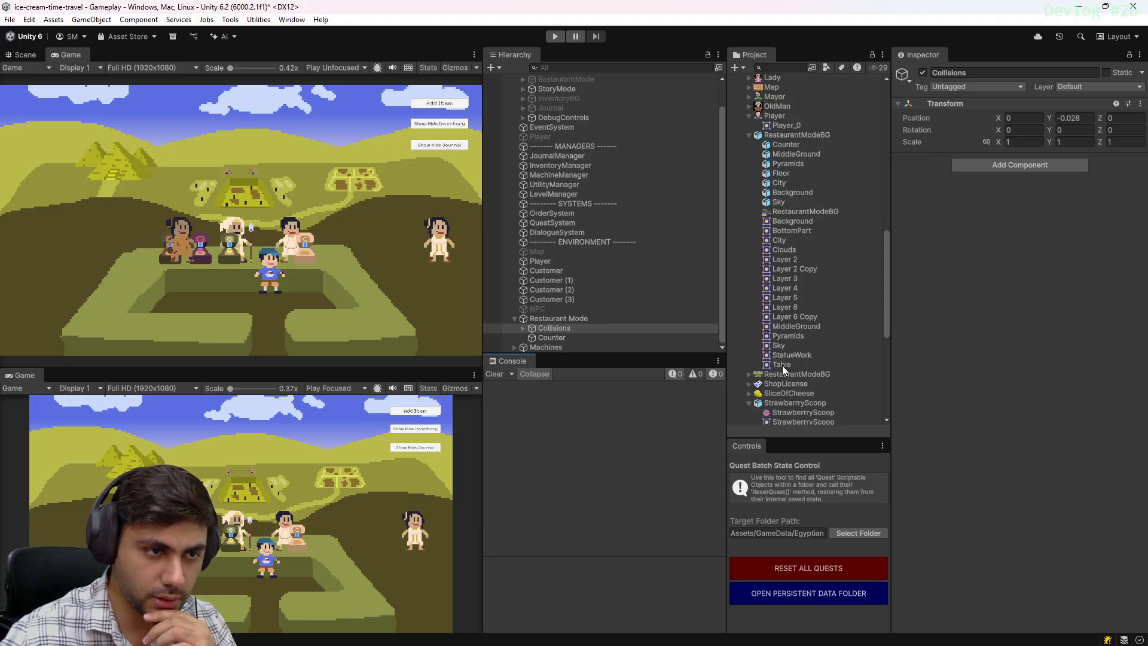
Examine the Table, Counter and BottomPart assets under RestaurantModeBG to compare their previews
left_click(783, 364)
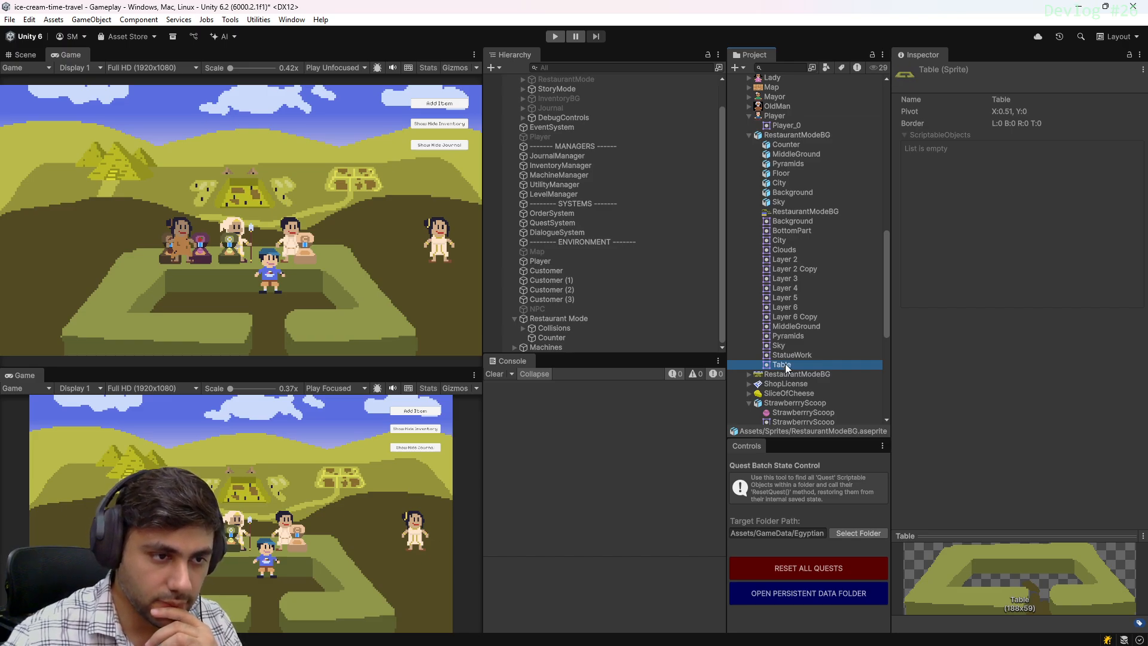
left_click(777, 144)
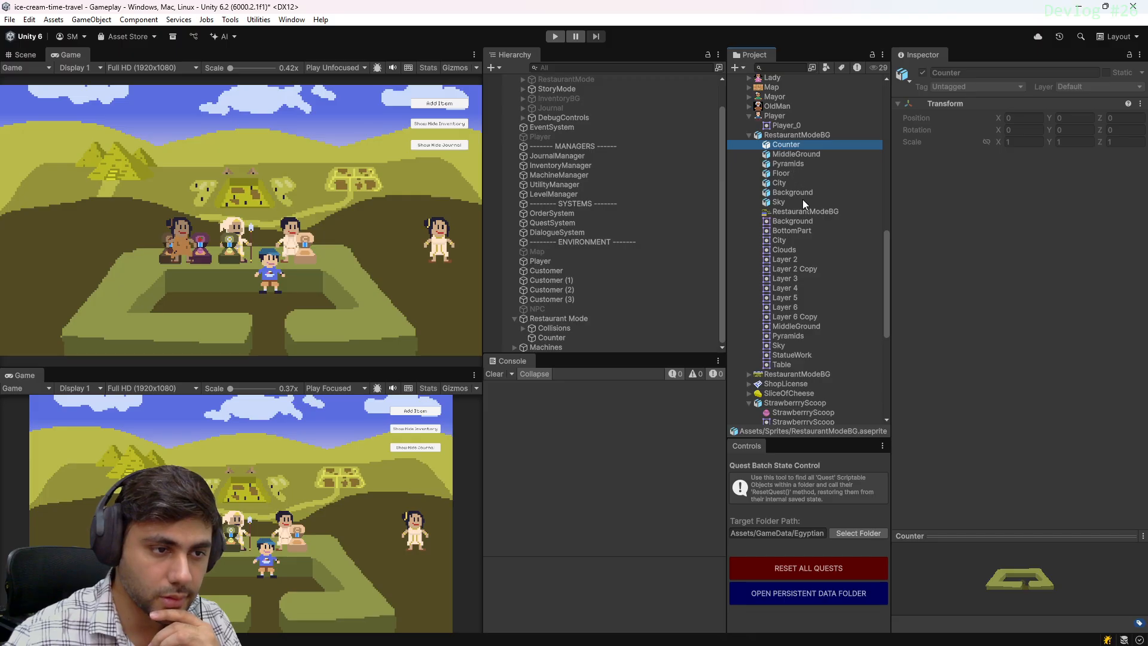
left_click(798, 365)
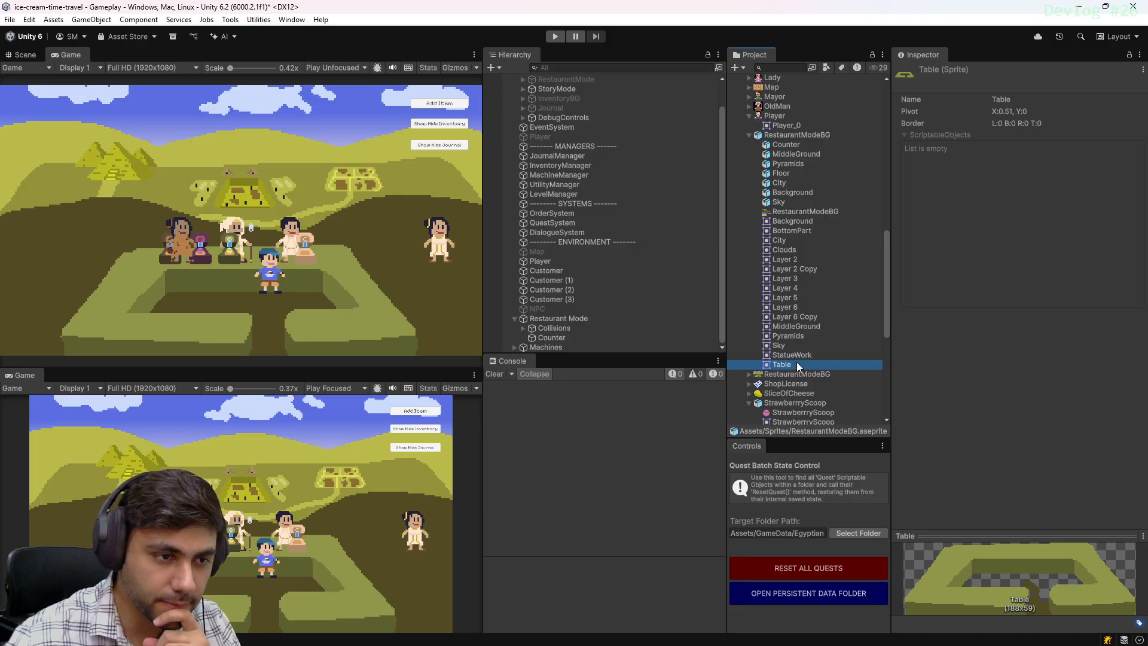
left_click(798, 230)
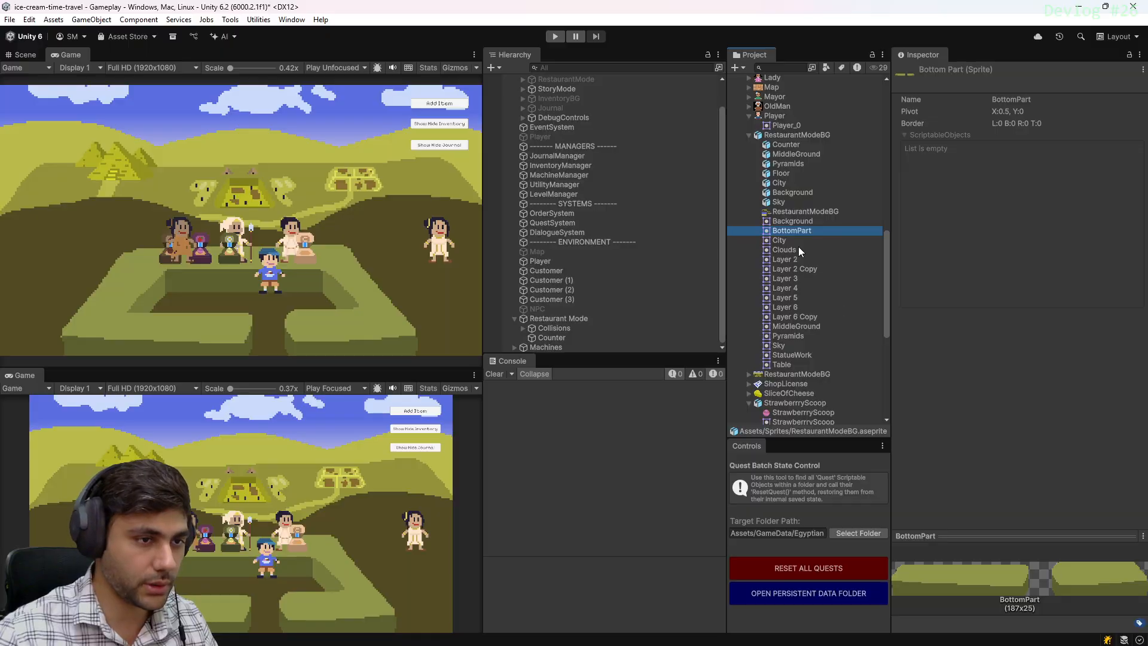
left_click(794, 221)
left_click(796, 230)
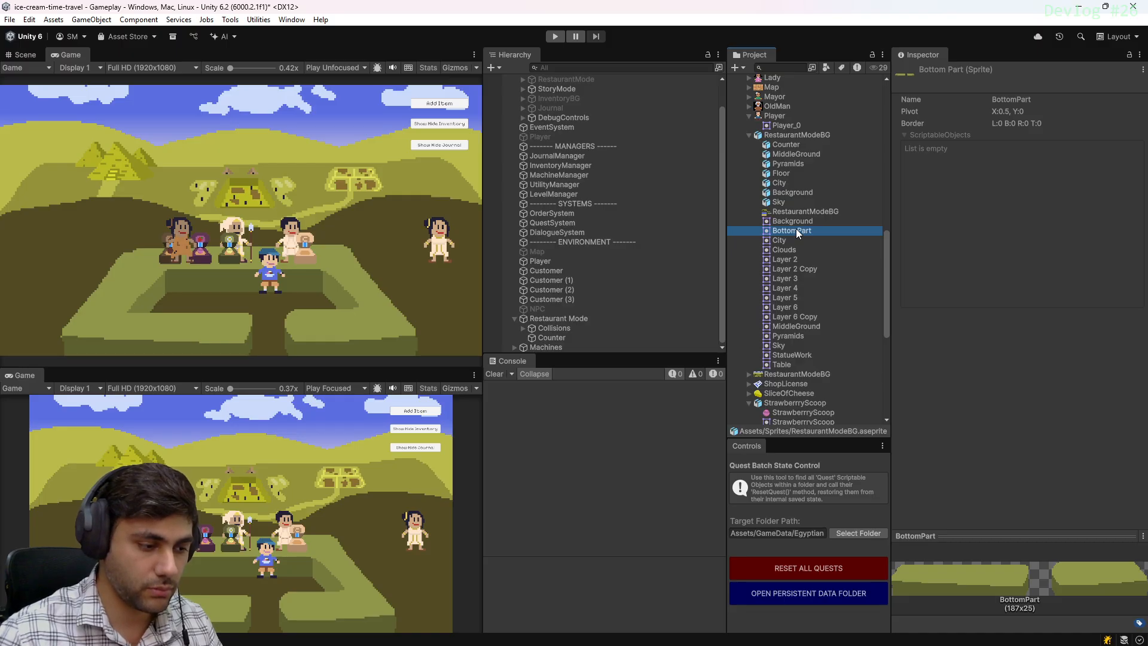
Duplicate the Counter object in Restaurant Mode as its own child and assign the BottomPart sprite to the copy
left_click(539, 338)
key("ctrl+d")
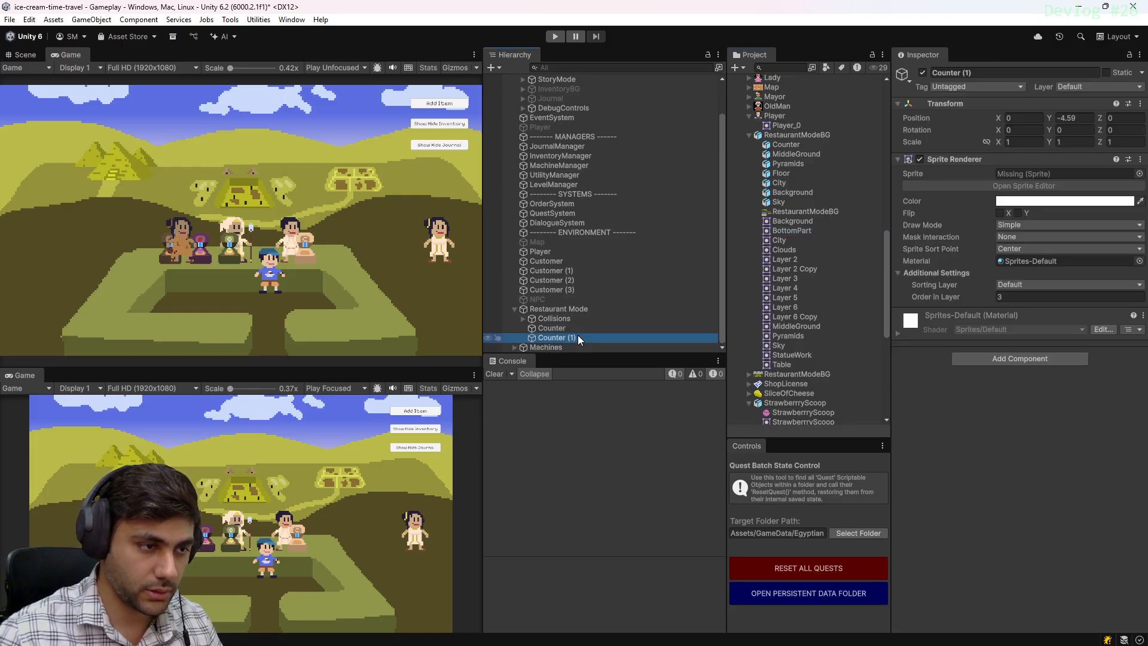
left_click_drag(586, 339, 583, 329)
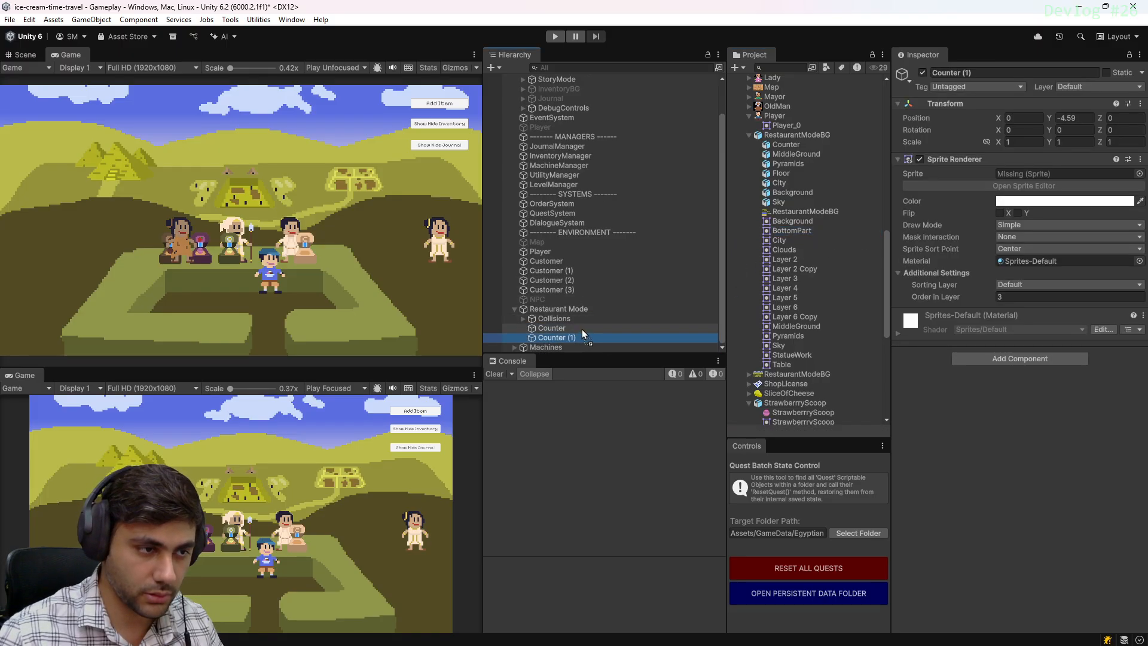
left_click_drag(798, 235, 1047, 174)
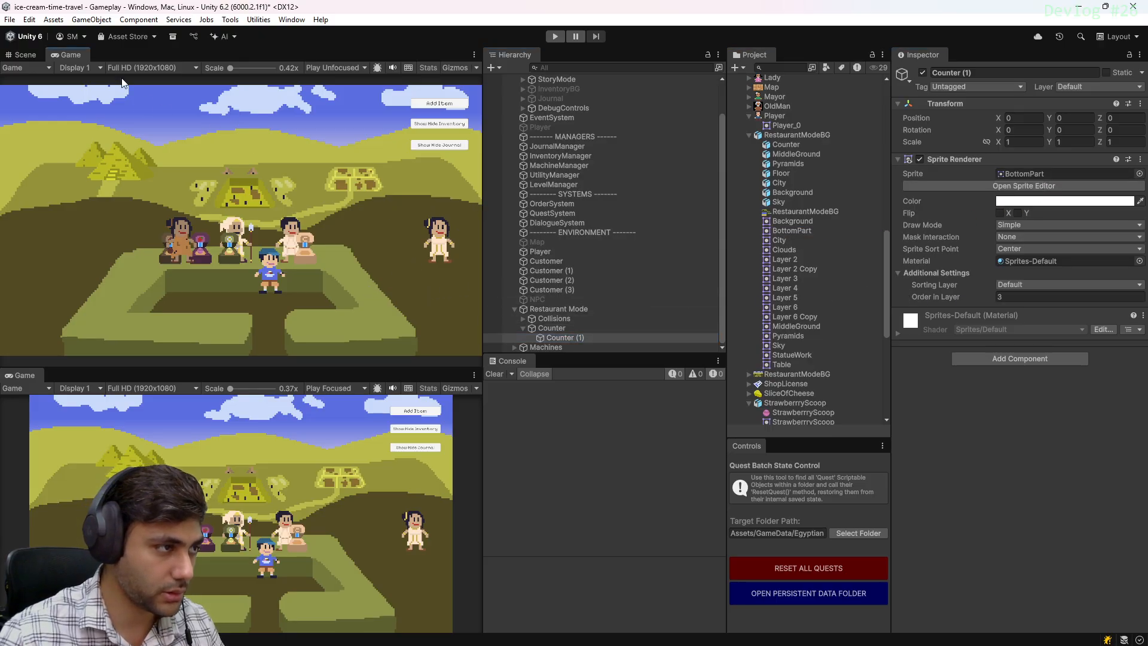
Set Order in Layer to 4 on the BottomPart counter copy and to 3 on the Player
left_click(31, 55)
scroll(274, 226, "up", 6)
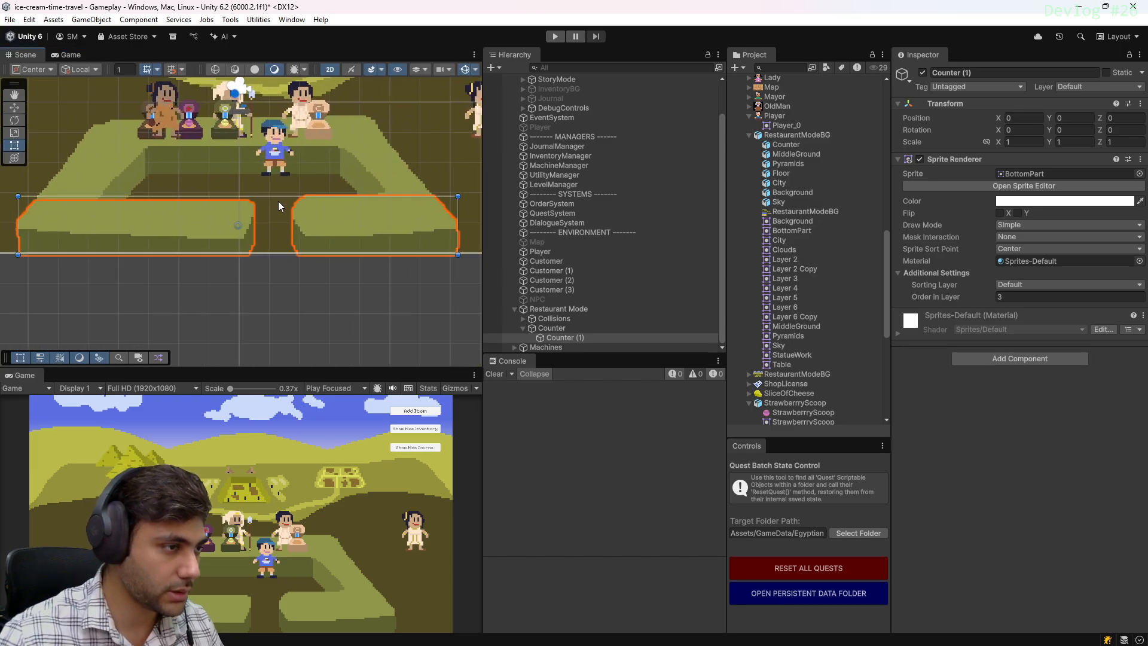
scroll(278, 201, "up", 3)
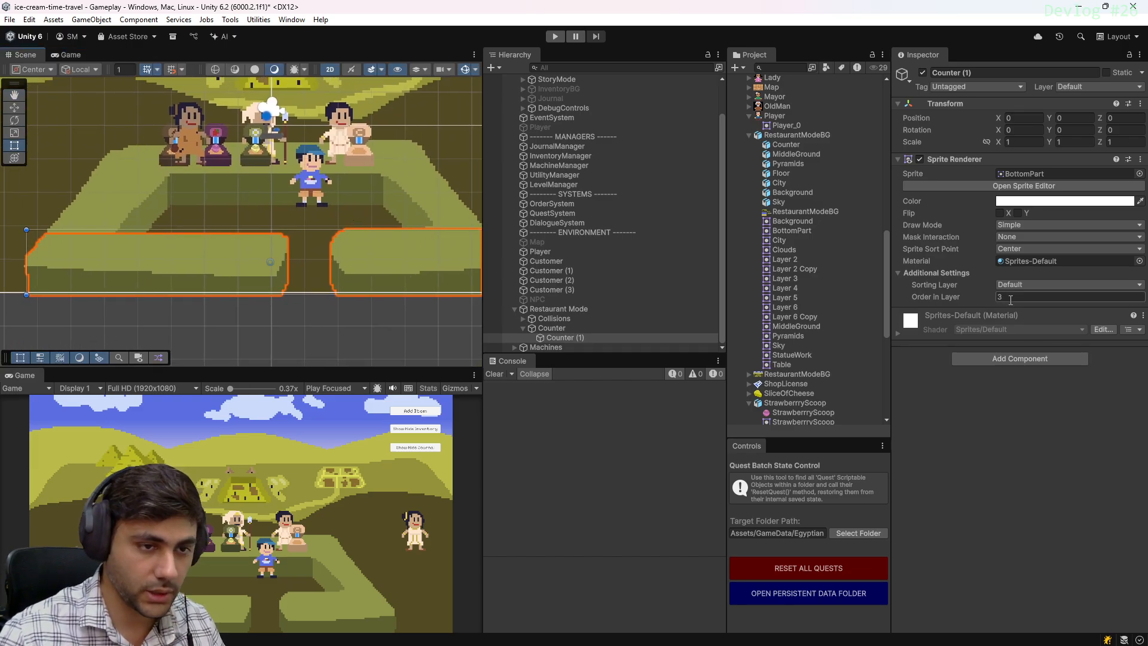
left_click(1011, 297)
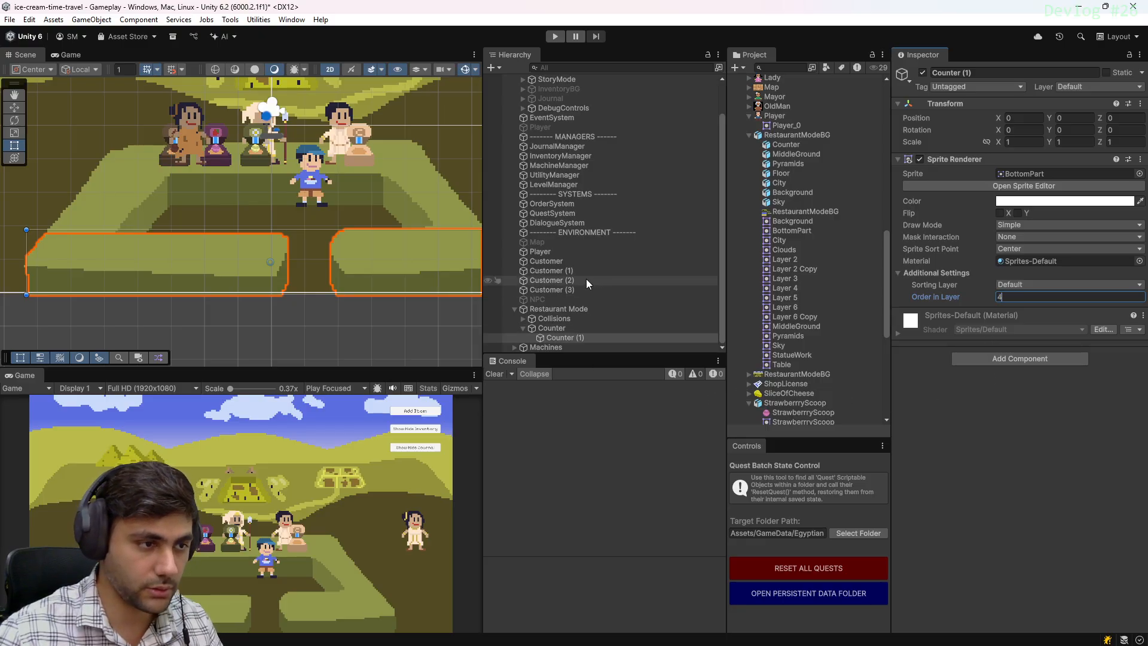
left_click(556, 253)
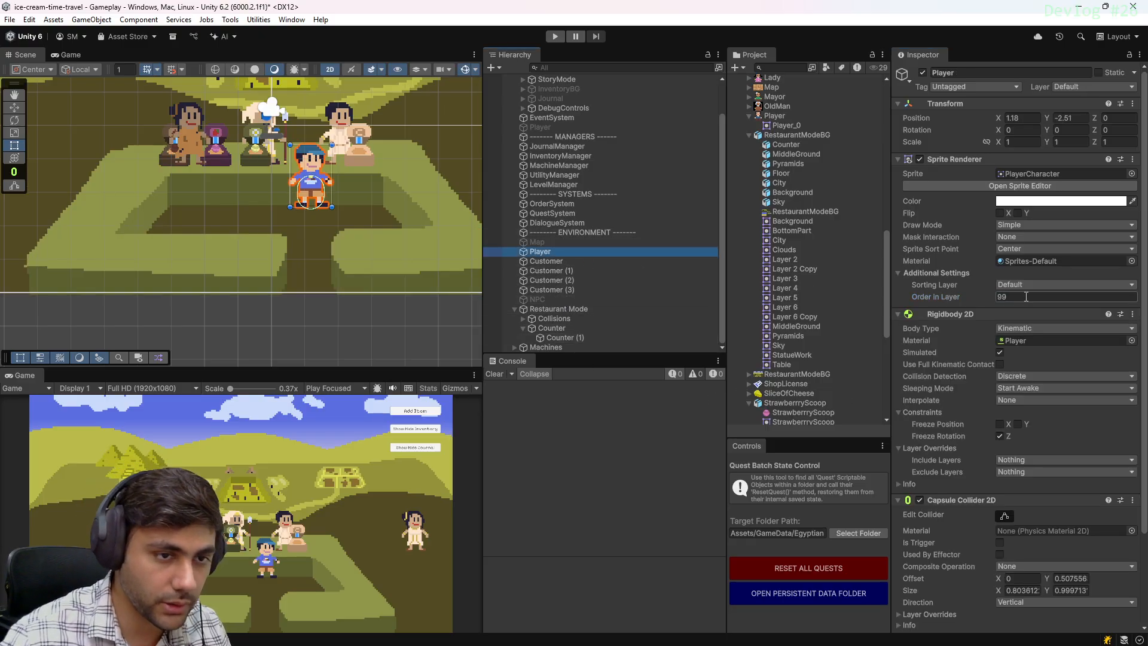
left_click(1018, 297)
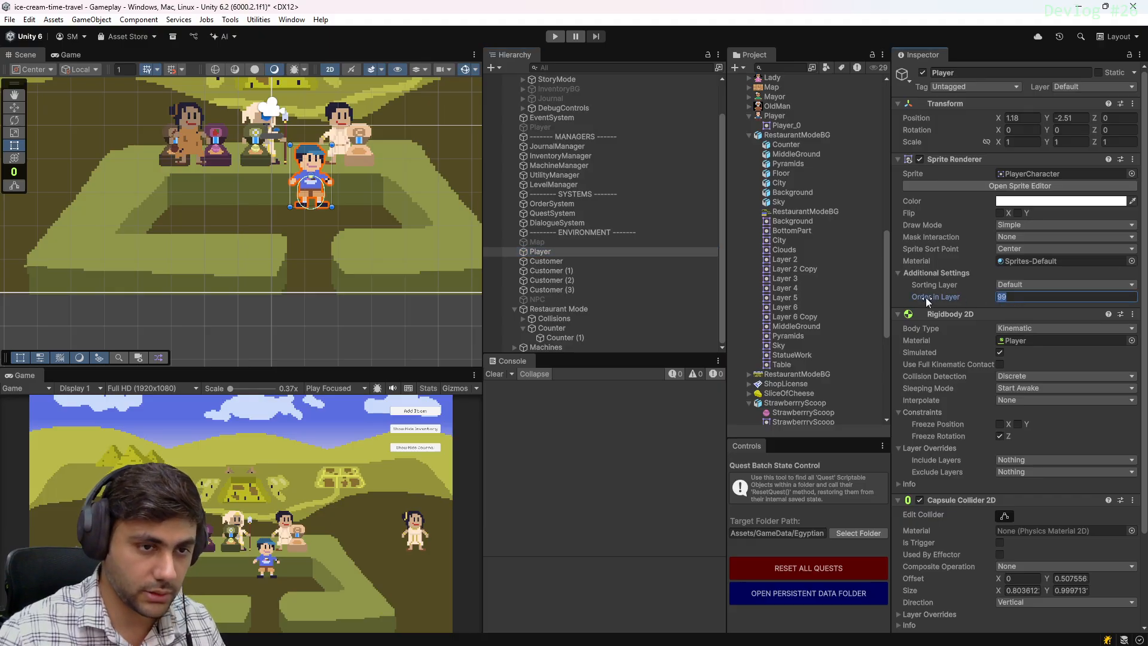
type("3")
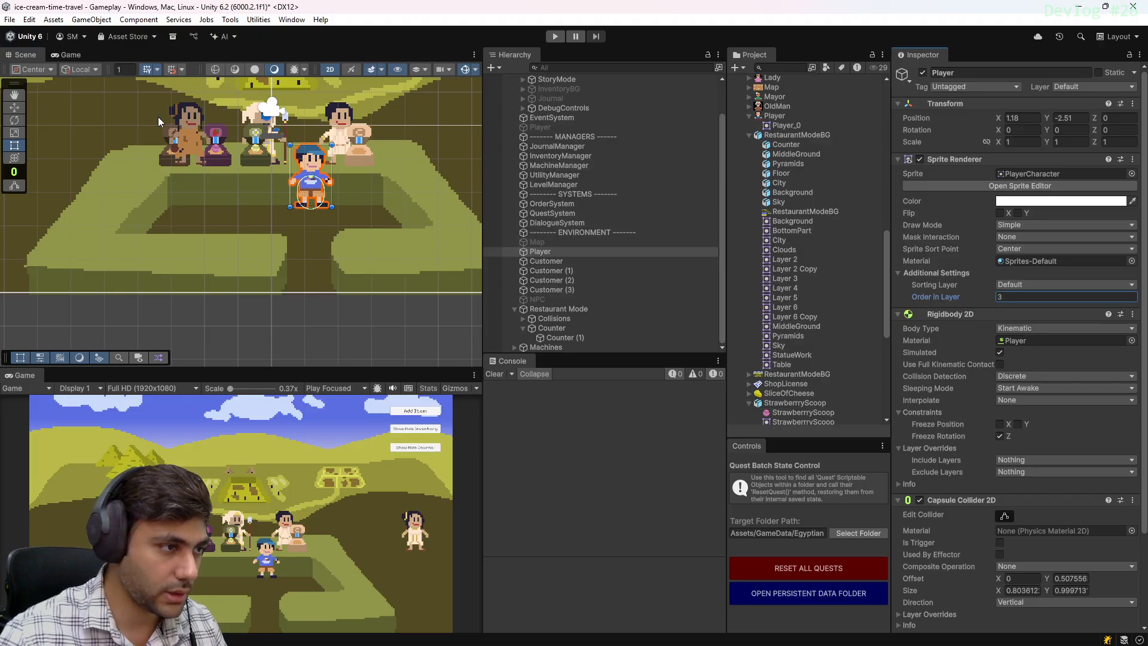
Play-test in the enlarged Game view, walking the player around inside the counter and into its front gap, and stop the game
double_click(72, 57)
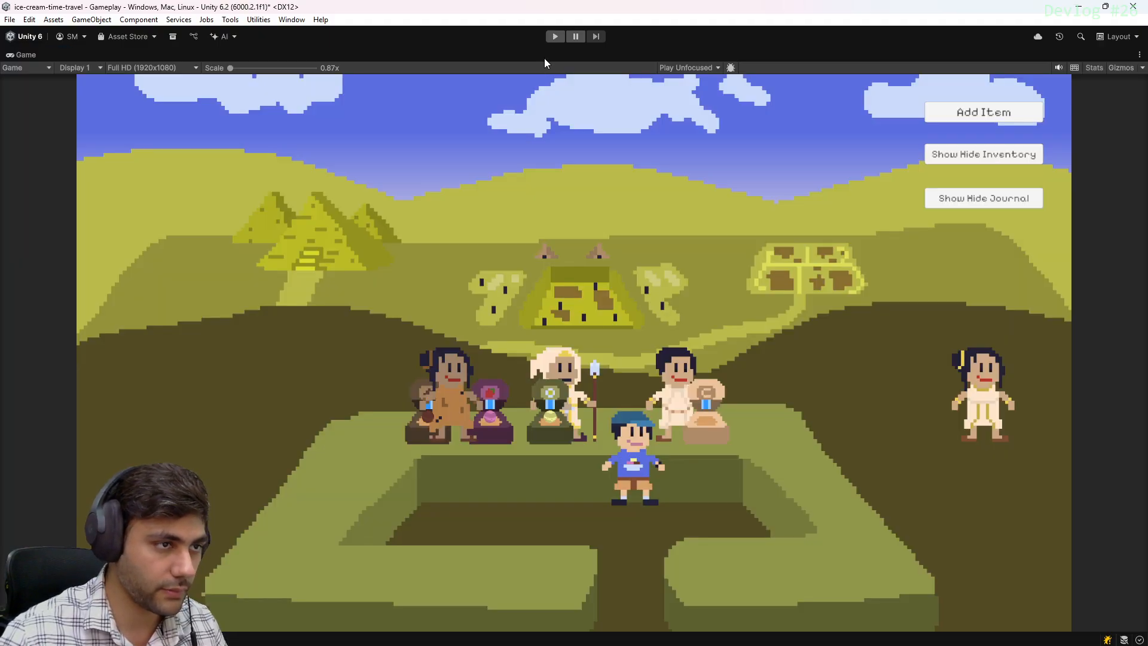
left_click(555, 36)
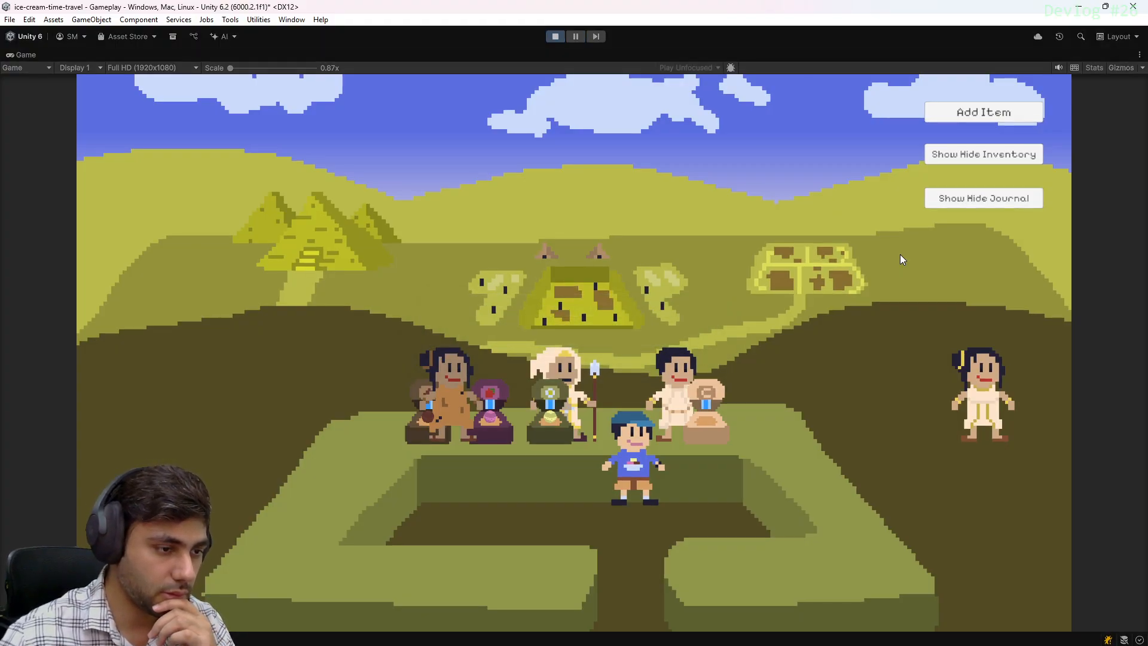
key("Down")
key("Left")
key("Down")
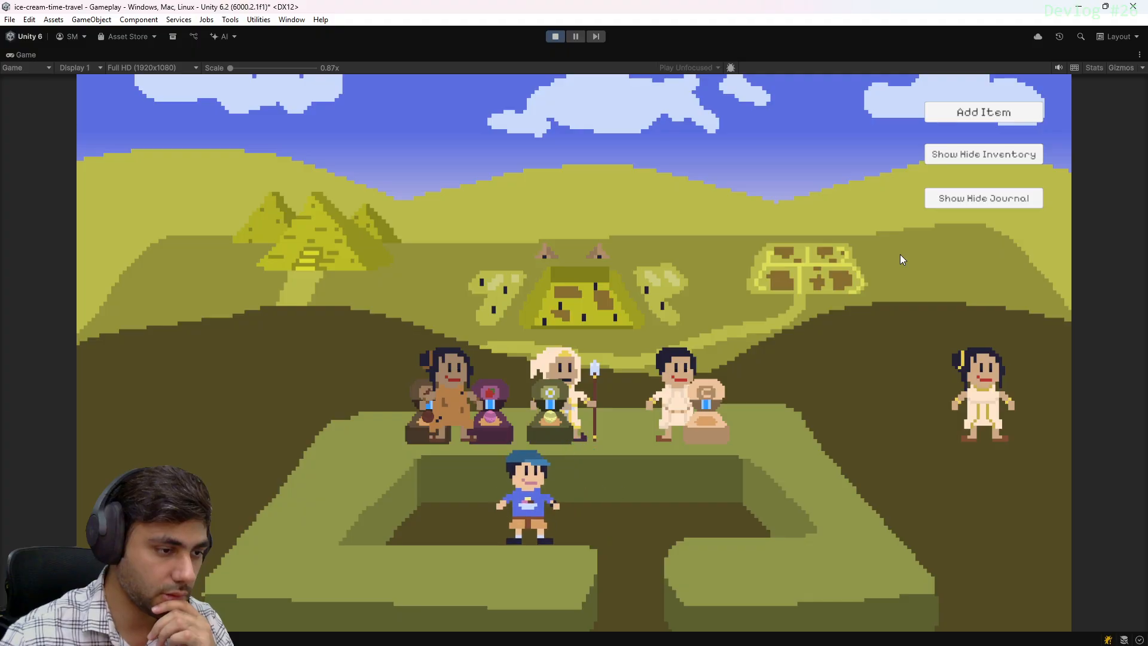
key("Right")
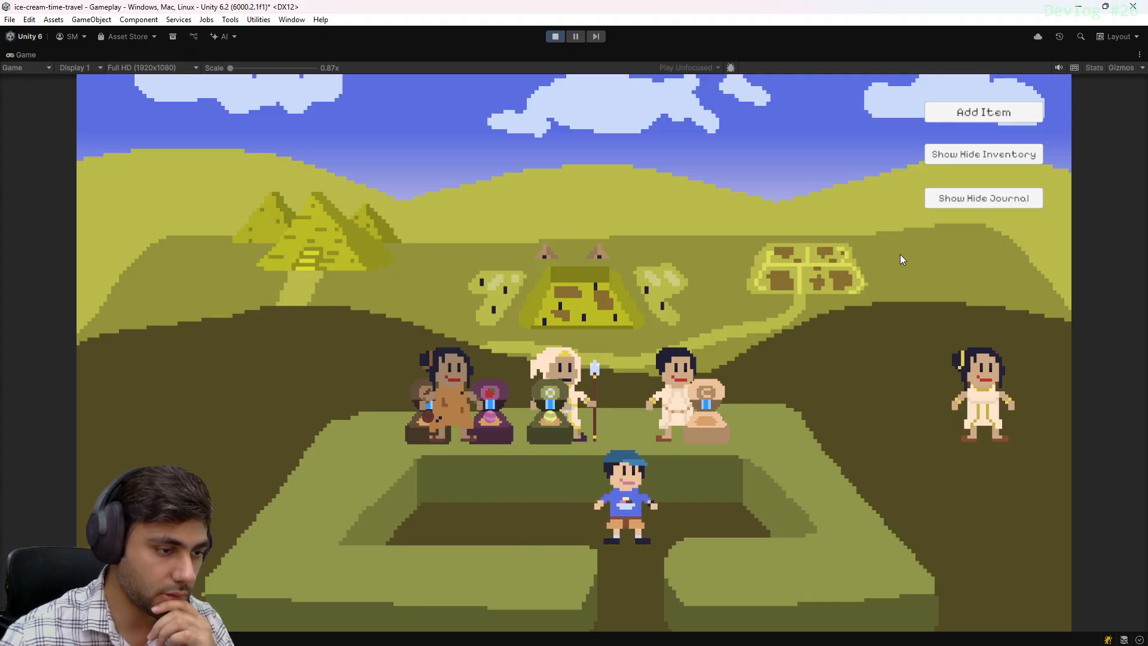
key("Down")
key("Up")
key("Left")
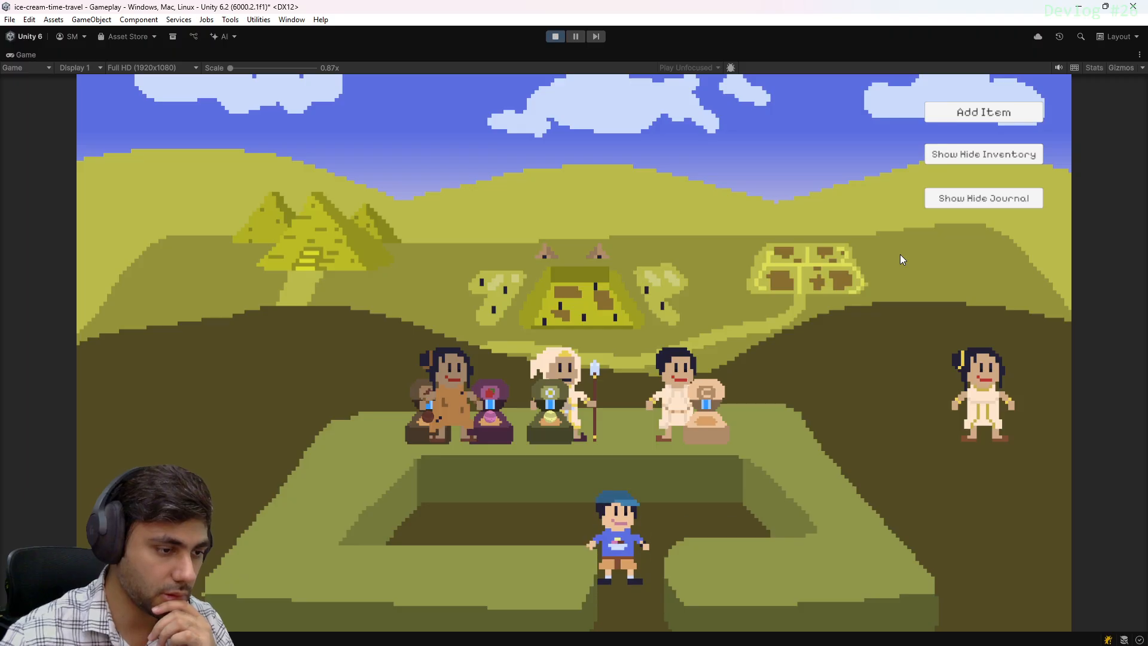
key("Right")
key("Down")
key("Up")
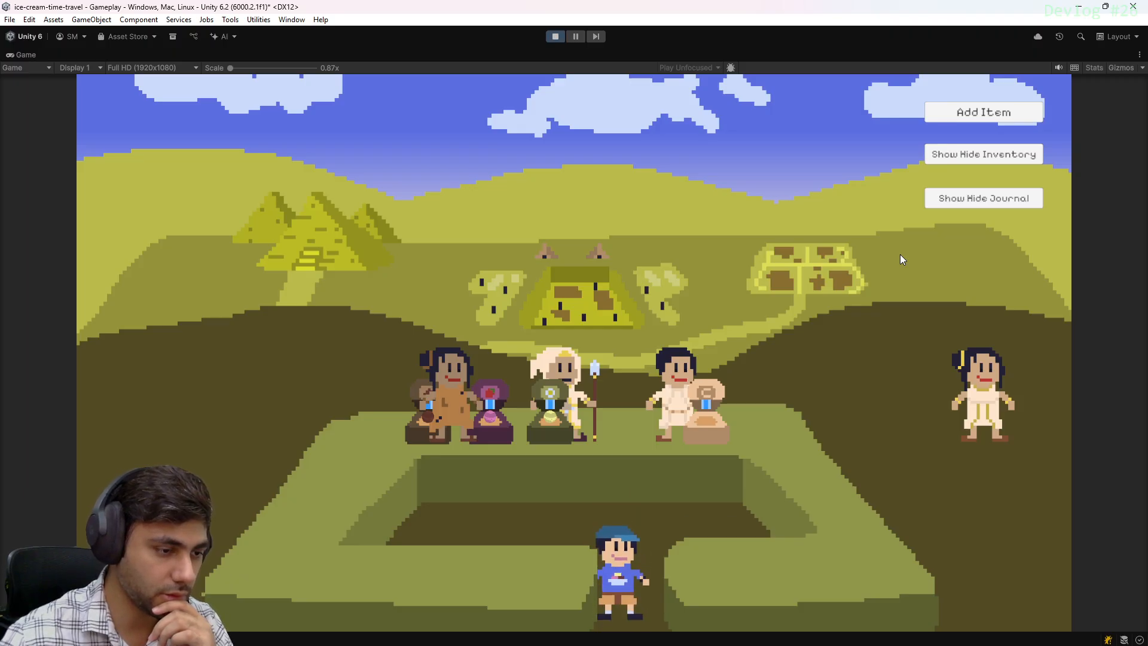
key("Right")
key("Down")
key("Up")
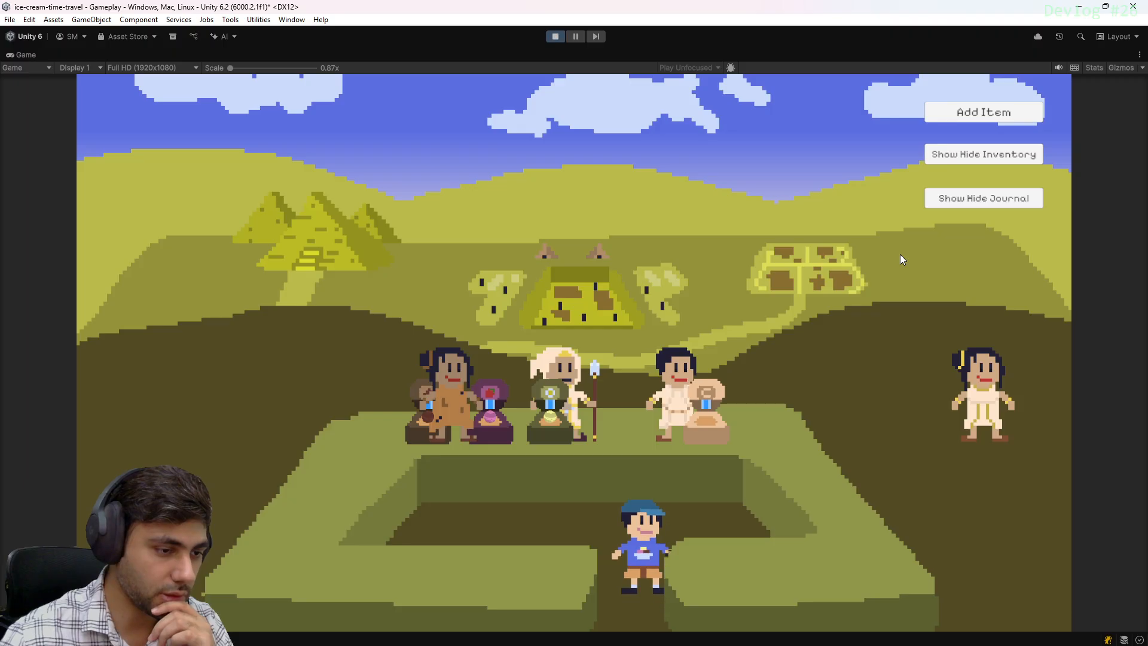
key("Down")
key("Up")
key("Left")
key("Left")
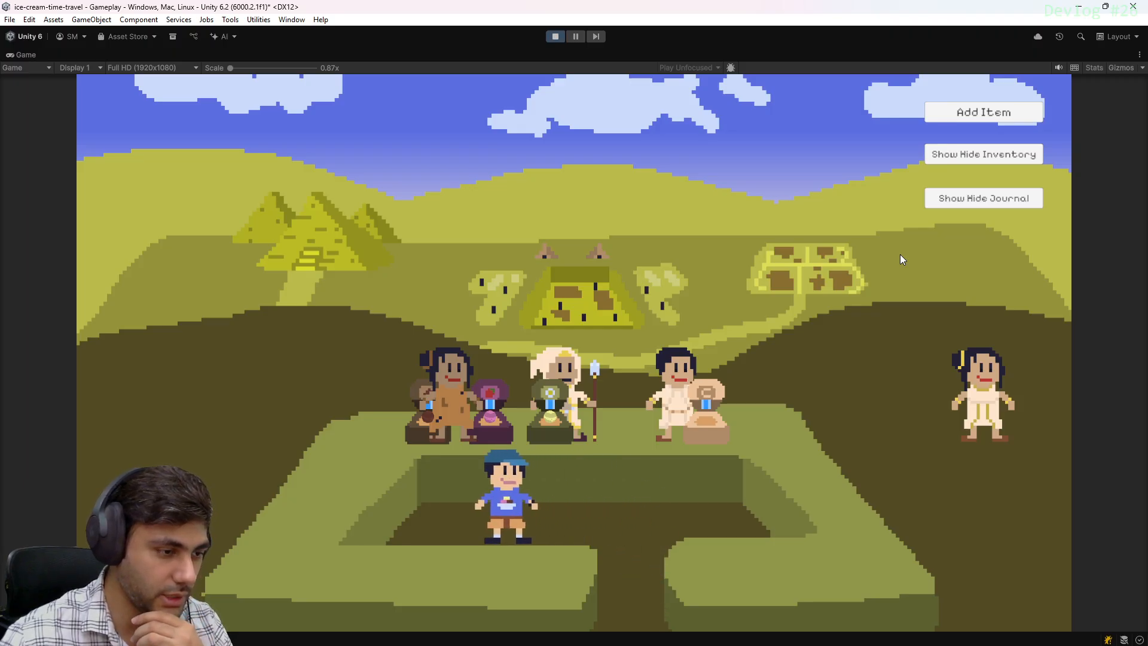
left_click(556, 37)
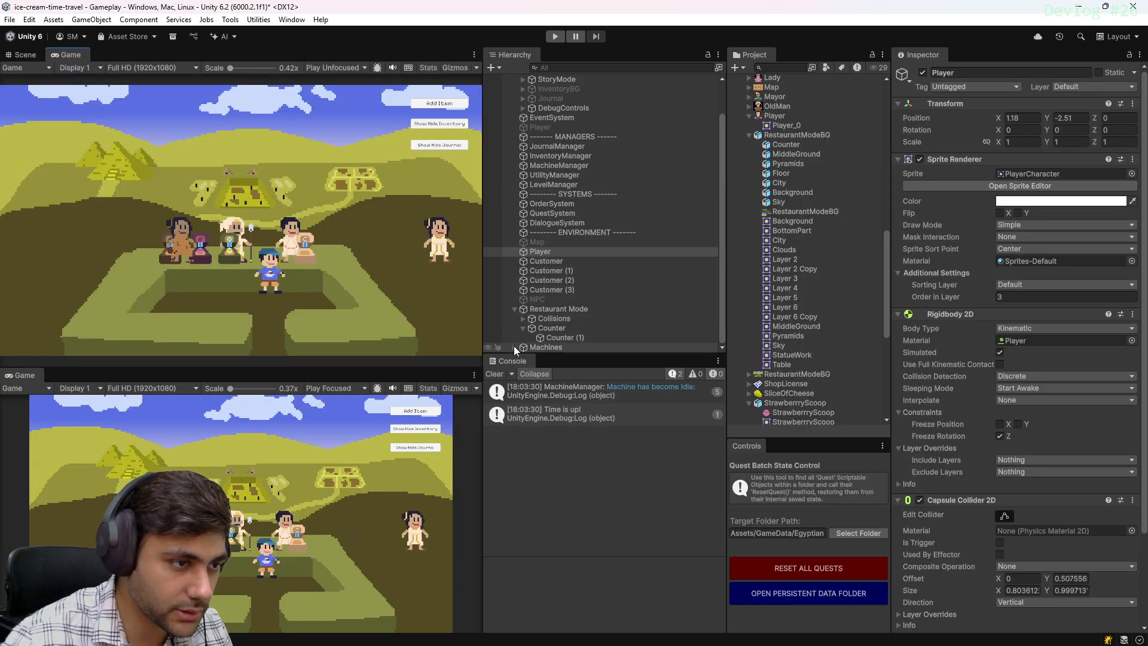
Expand the Counter group within Collisions and view its collider outlines in the scene
left_click(523, 319)
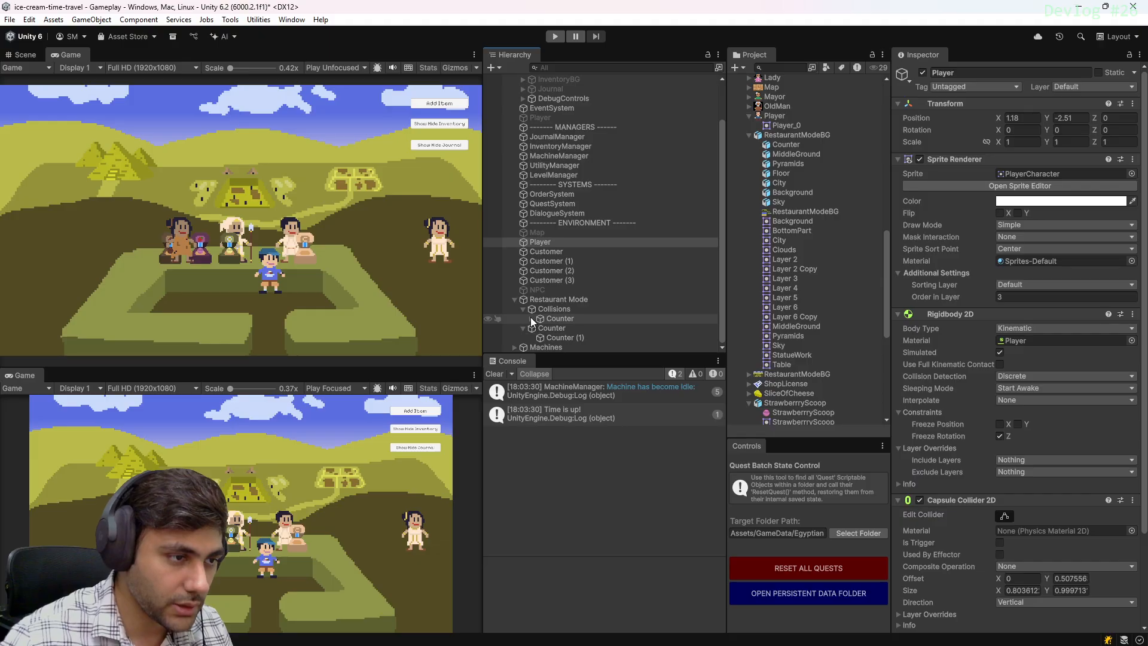
left_click(532, 319)
left_click(585, 290)
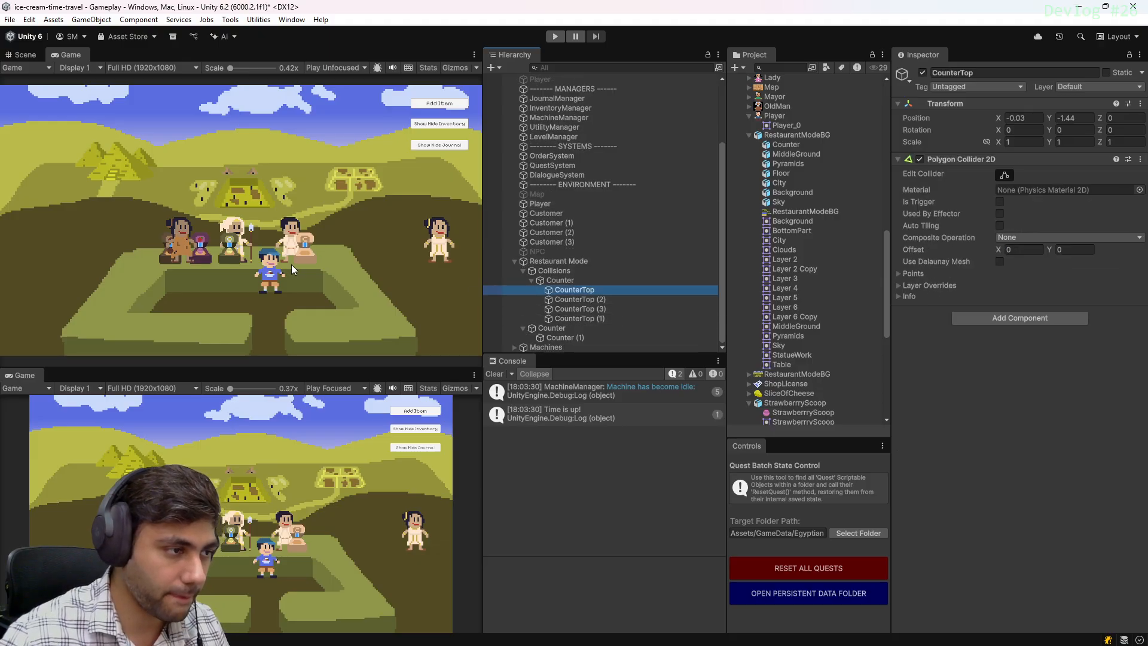
left_click(573, 280)
left_click(25, 54)
scroll(265, 228, "up", 5)
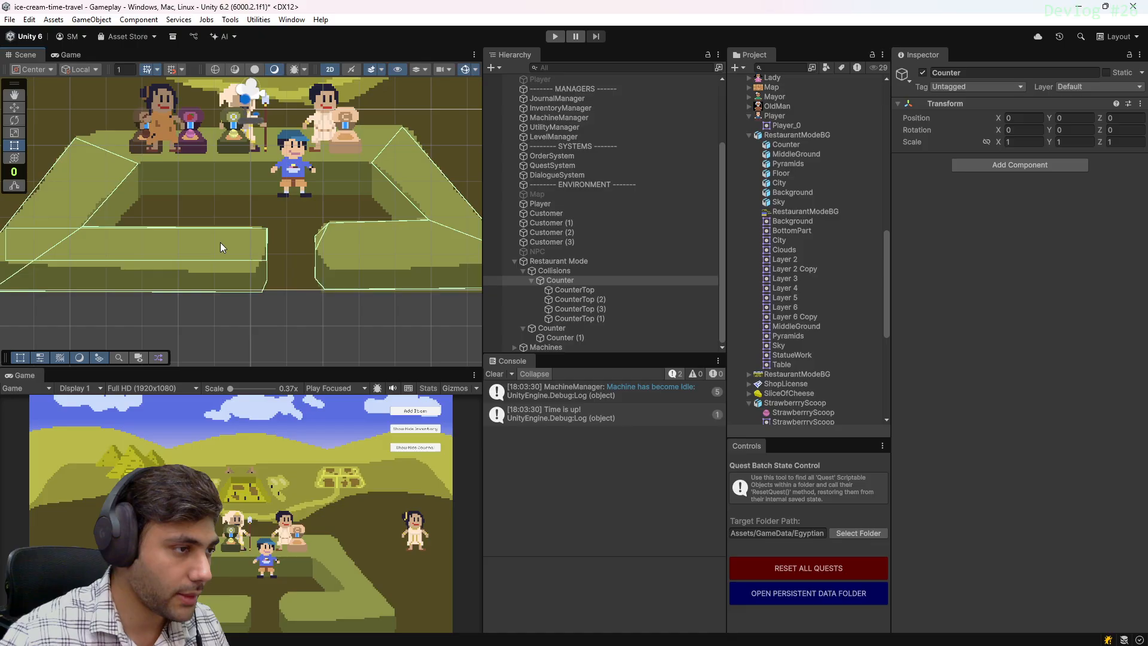
Compare the colliders of CounterTop (1), CounterTop (3) and CounterTop (2) against the front counter artwork
left_click(574, 318)
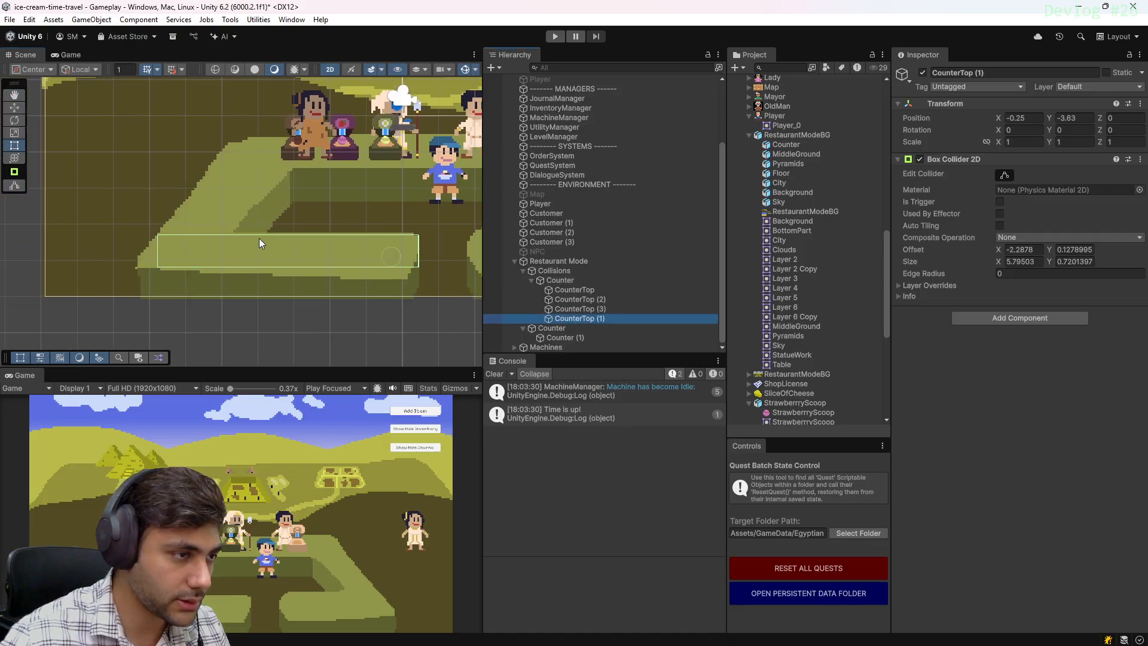
key("f")
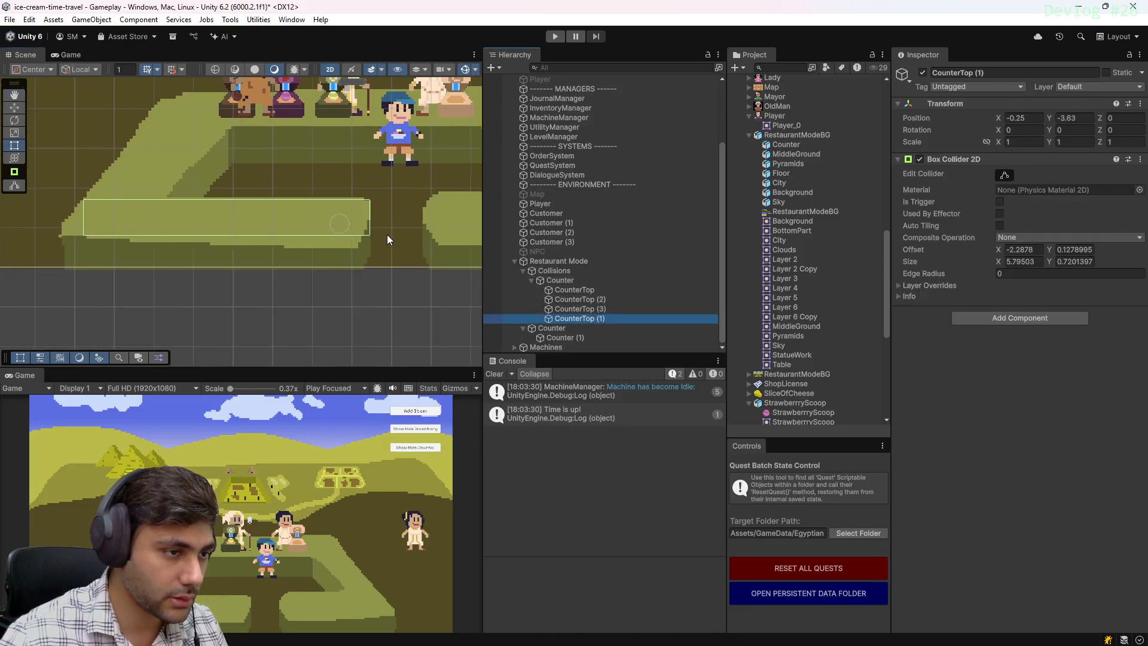
left_click(576, 309)
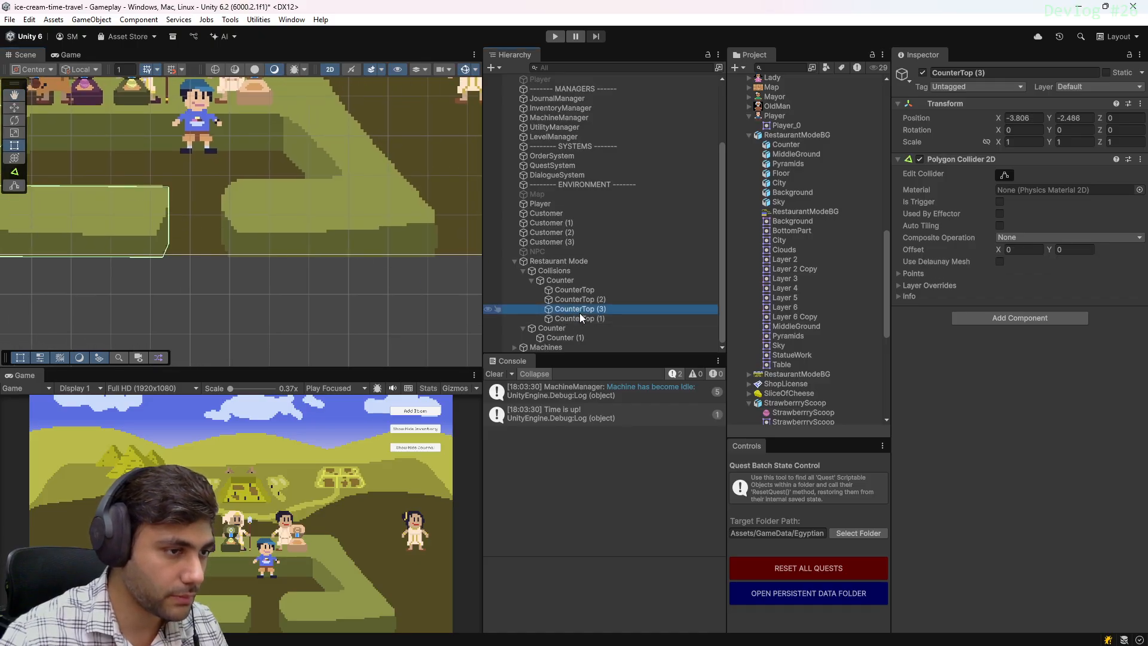
left_click(580, 317)
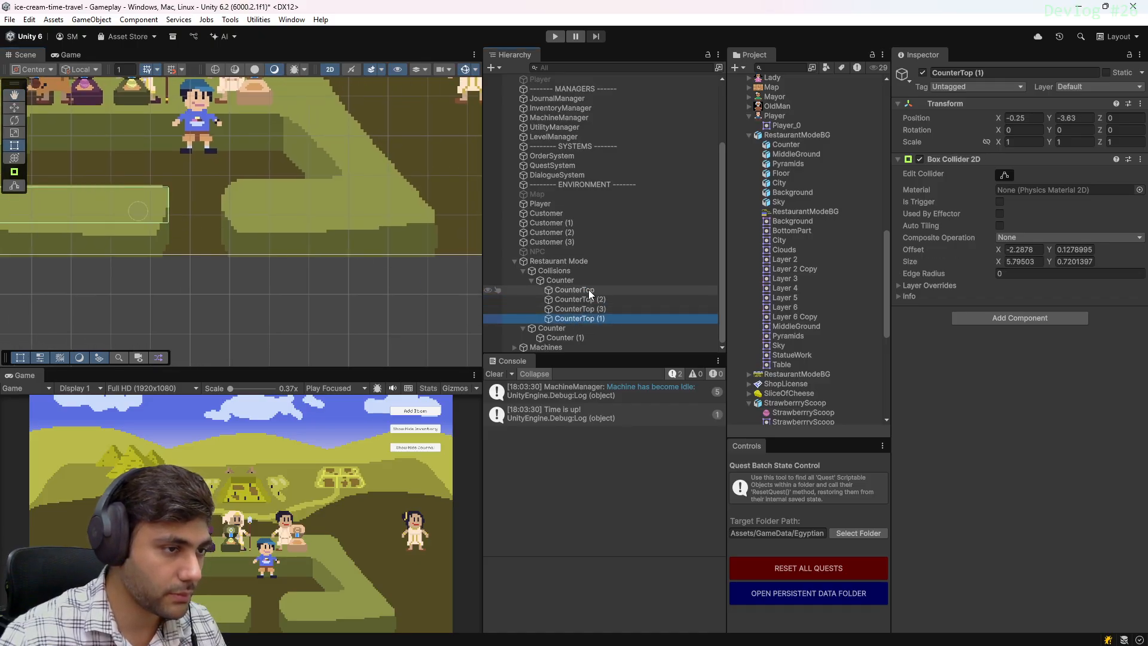
left_click(591, 310)
left_click(587, 317)
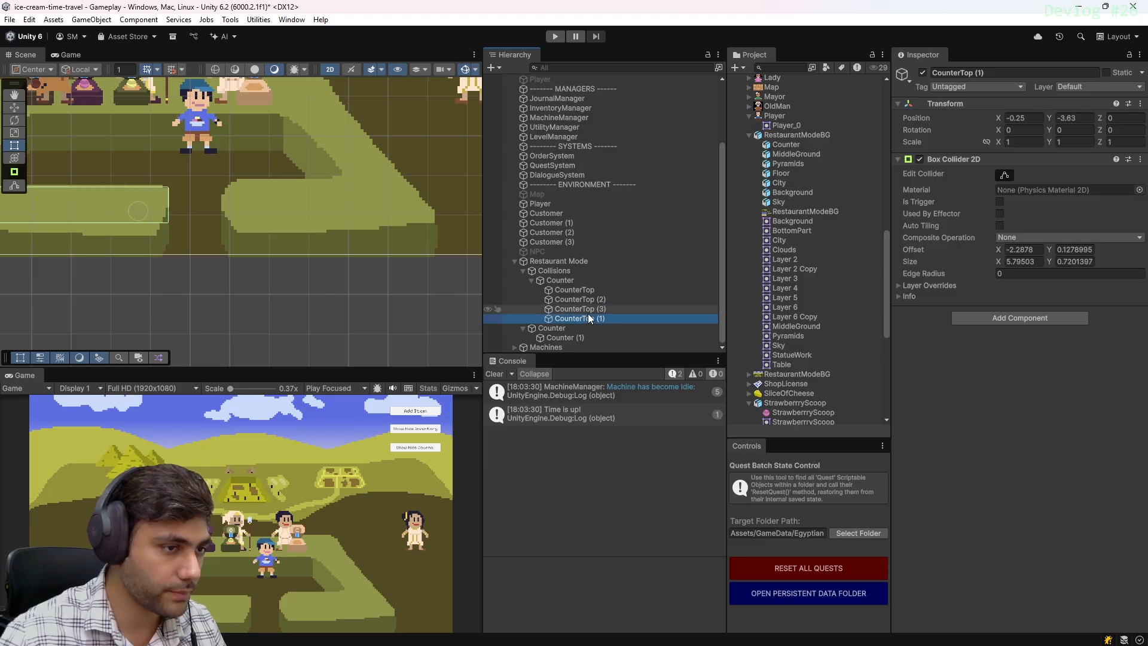
left_click(590, 312)
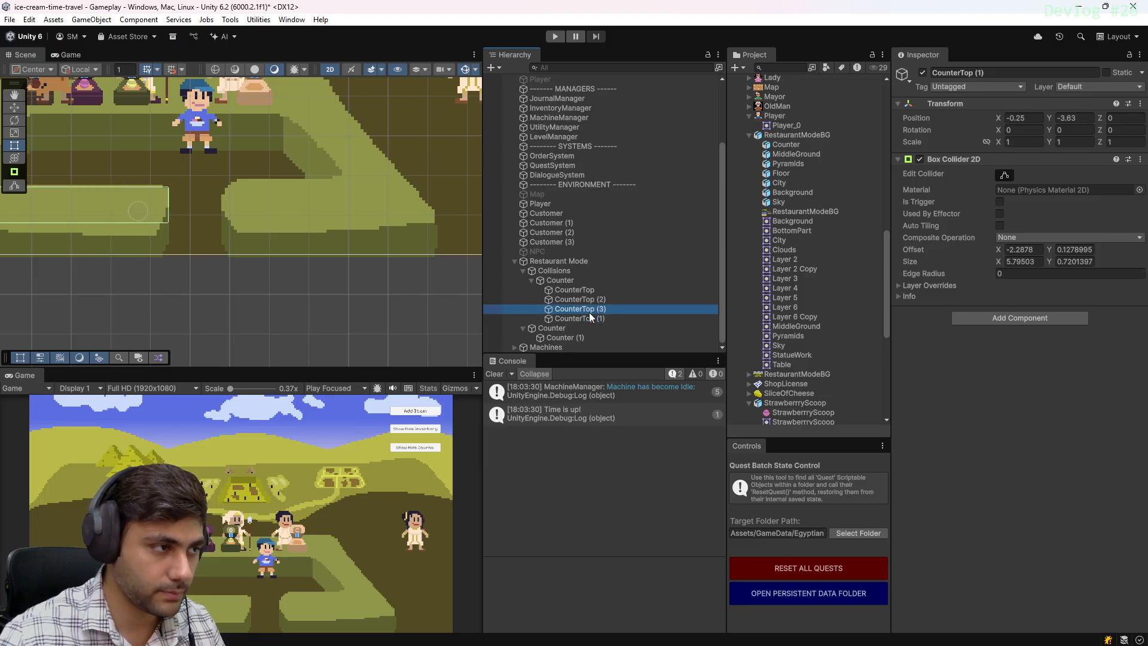
middle_click_drag(169, 219, 195, 237)
left_click(583, 299)
scroll(272, 214, "up", 3)
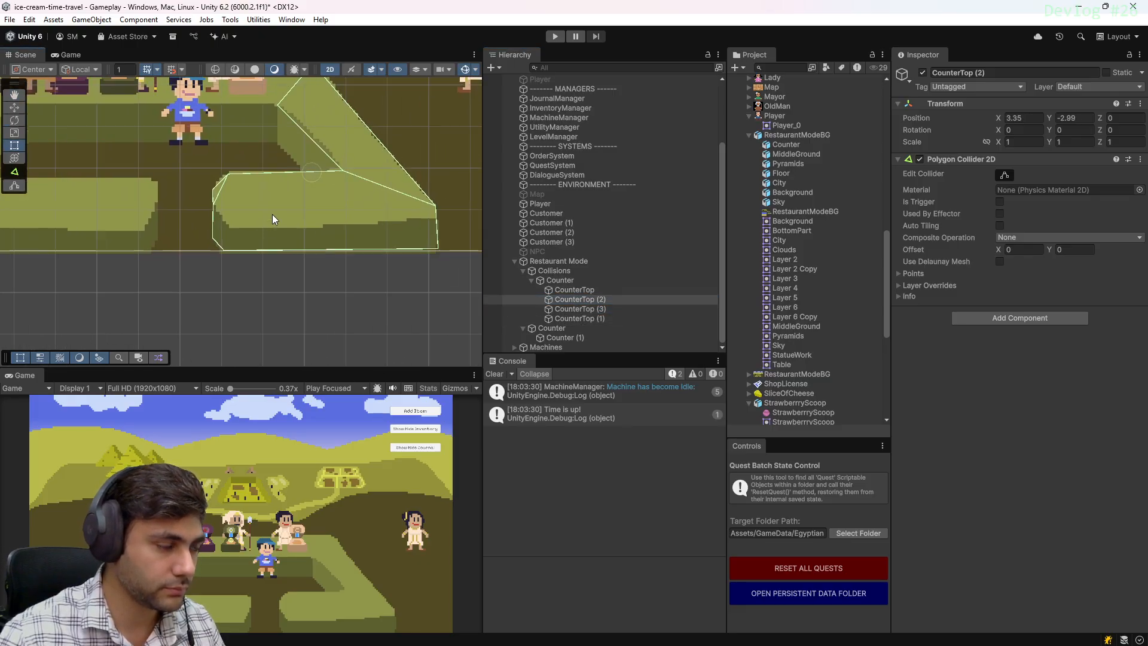
middle_click_drag(120, 193, 380, 253)
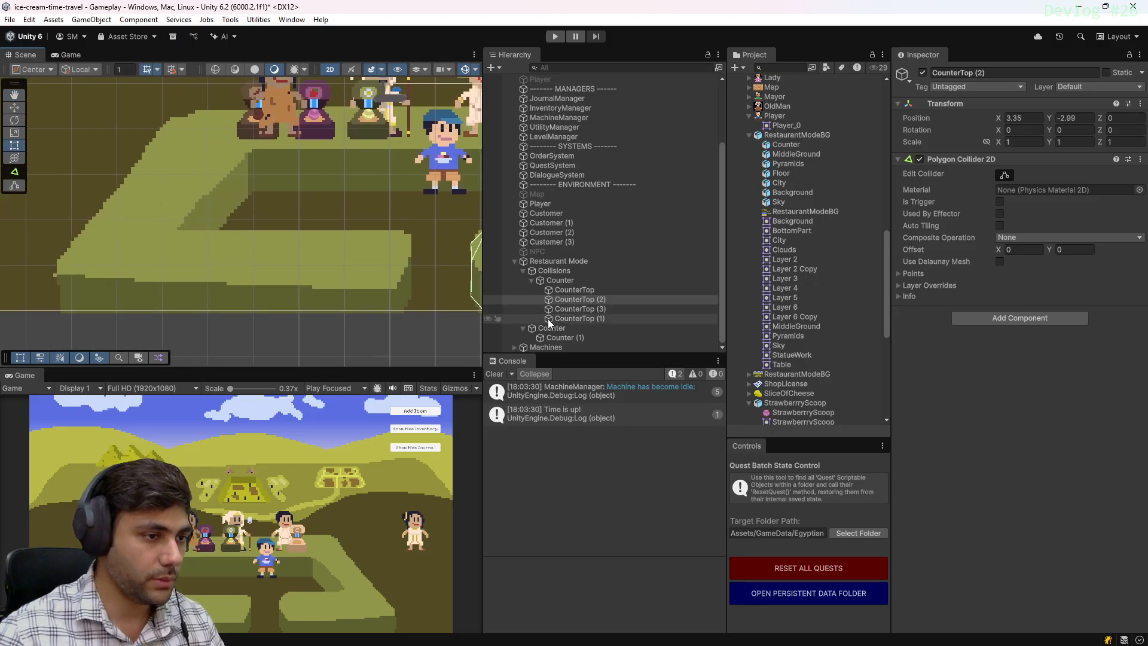
Edit CounterTop (3)'s polygon collider, lowering the upper vertex at the gap end of the front counter section
left_click(579, 309)
middle_click_drag(318, 235, 263, 235)
scroll(359, 230, "up", 3)
left_click(1003, 176)
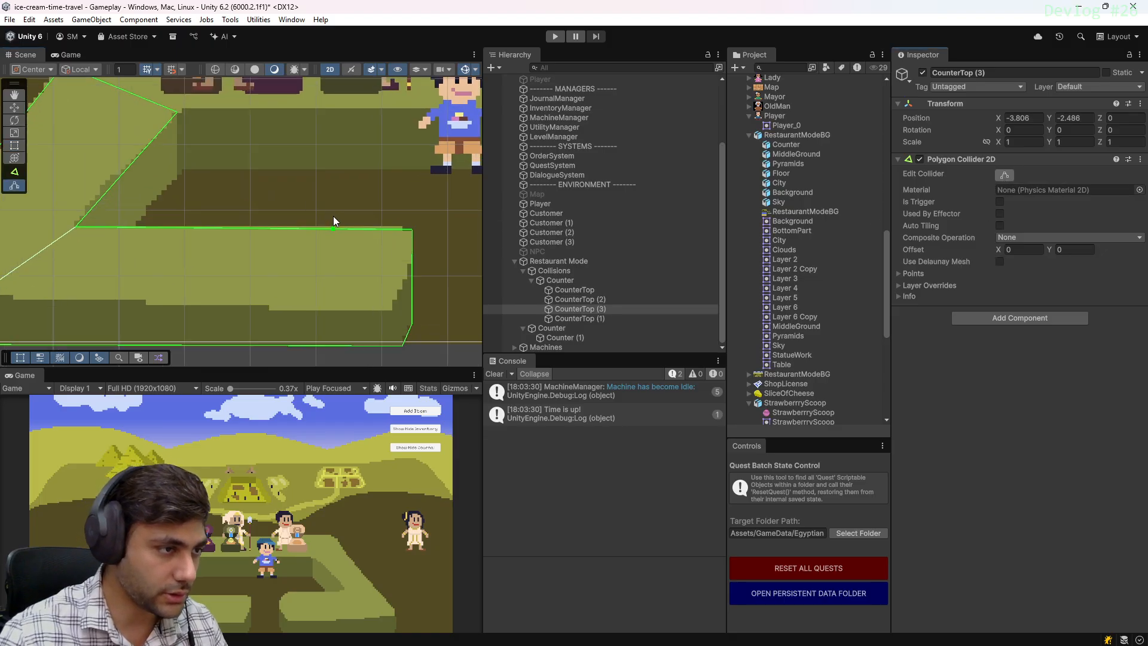
scroll(332, 217, "up", 3)
left_click_drag(425, 235, 425, 267)
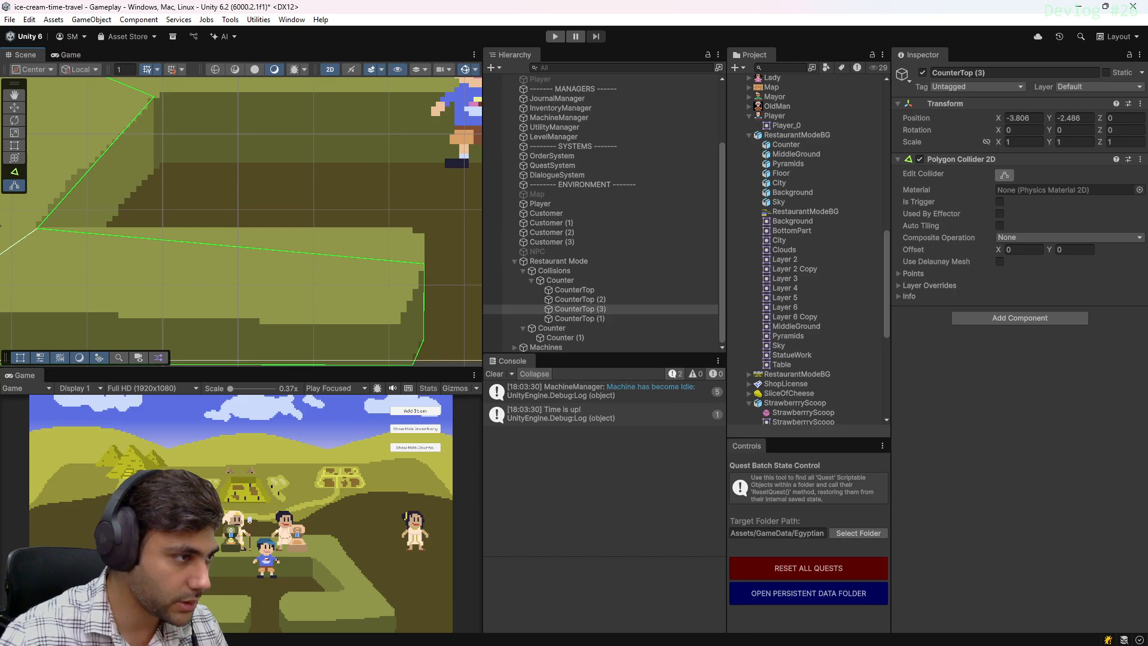
Move CounterTop (3)'s inner corner vertex down along the side counter edge to level the front collider edge, and save the scene
middle_click_drag(90, 221, 194, 200)
left_click_drag(142, 207, 109, 239)
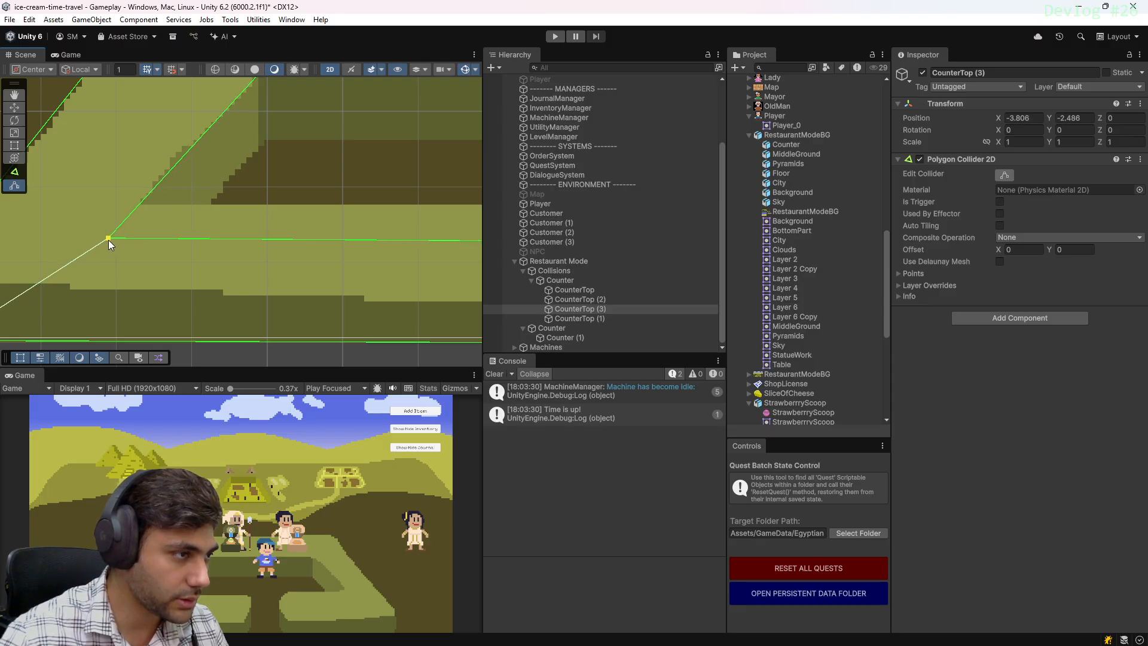
middle_click_drag(263, 206, 332, 199)
scroll(269, 194, "down", 3)
key("ctrl+s")
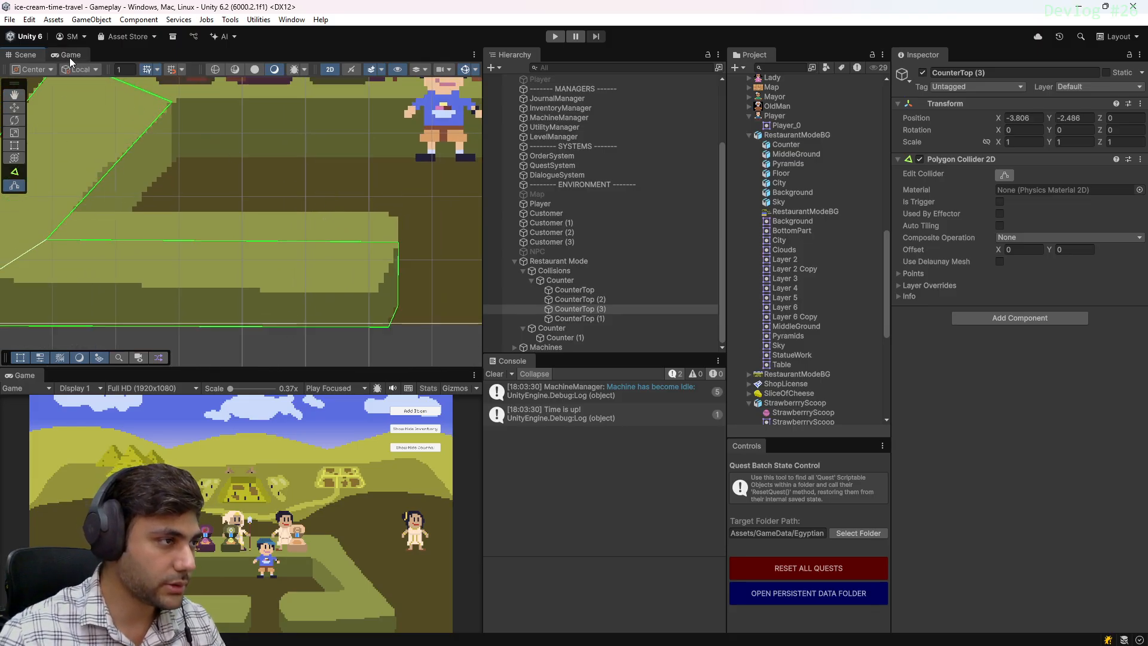
Compare the front counter colliders and deactivate the CounterTop (1) box collider object
left_click(590, 301)
left_click(589, 310)
left_click(591, 318)
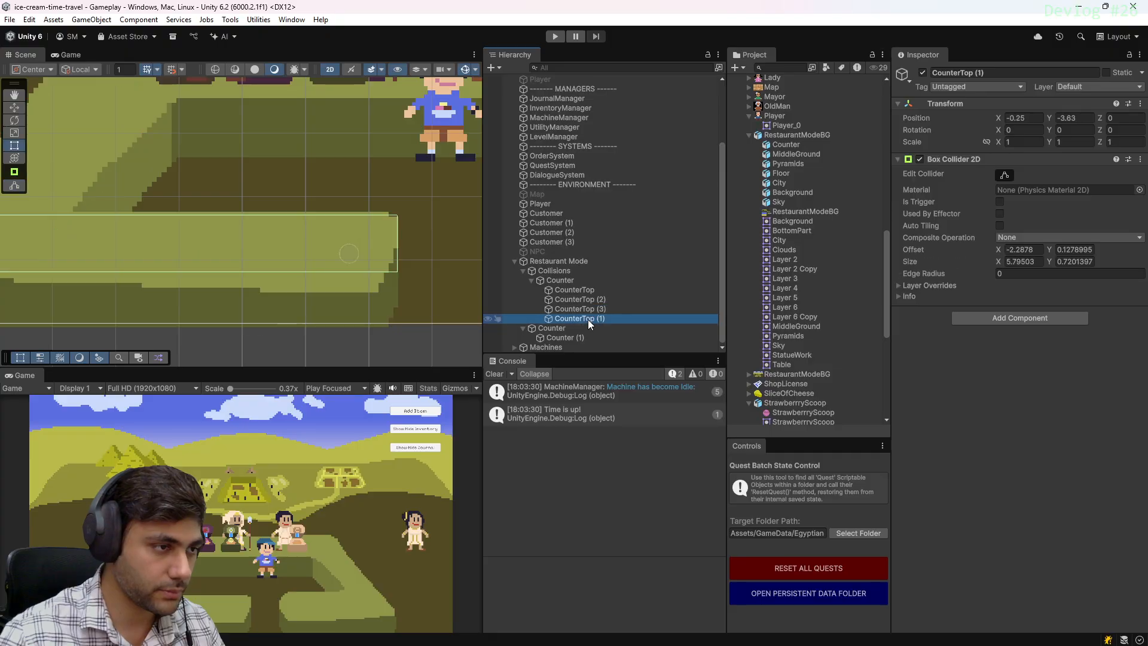
scroll(280, 236, "up", 3)
middle_click_drag(404, 253, 326, 264)
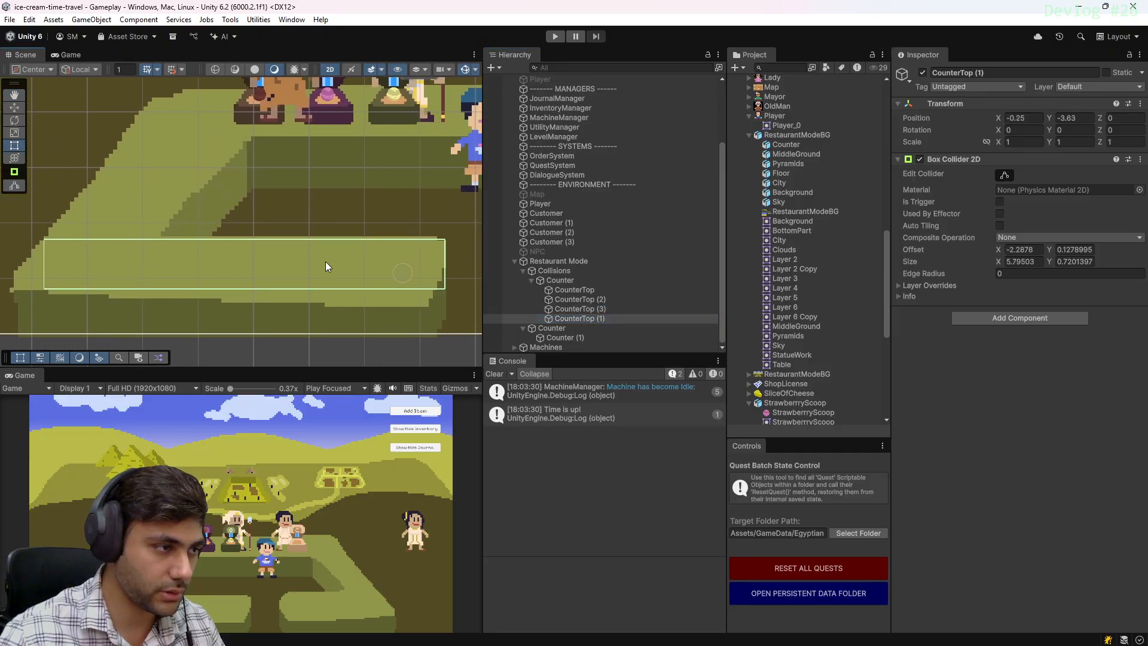
left_click(611, 317)
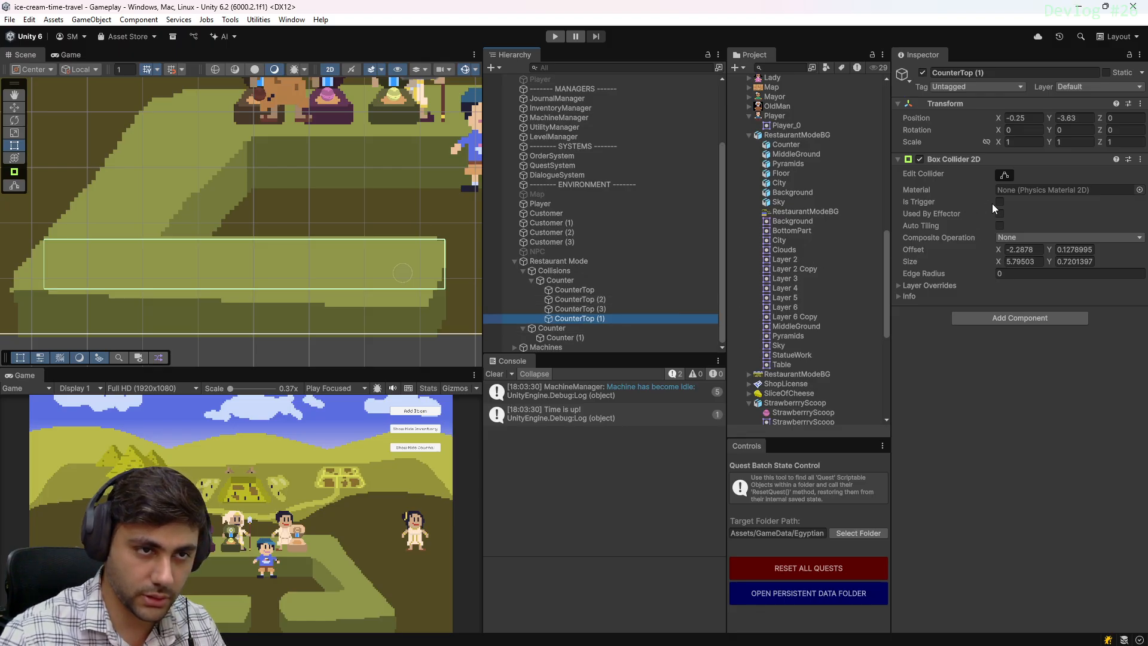
left_click(609, 309)
left_click(608, 318)
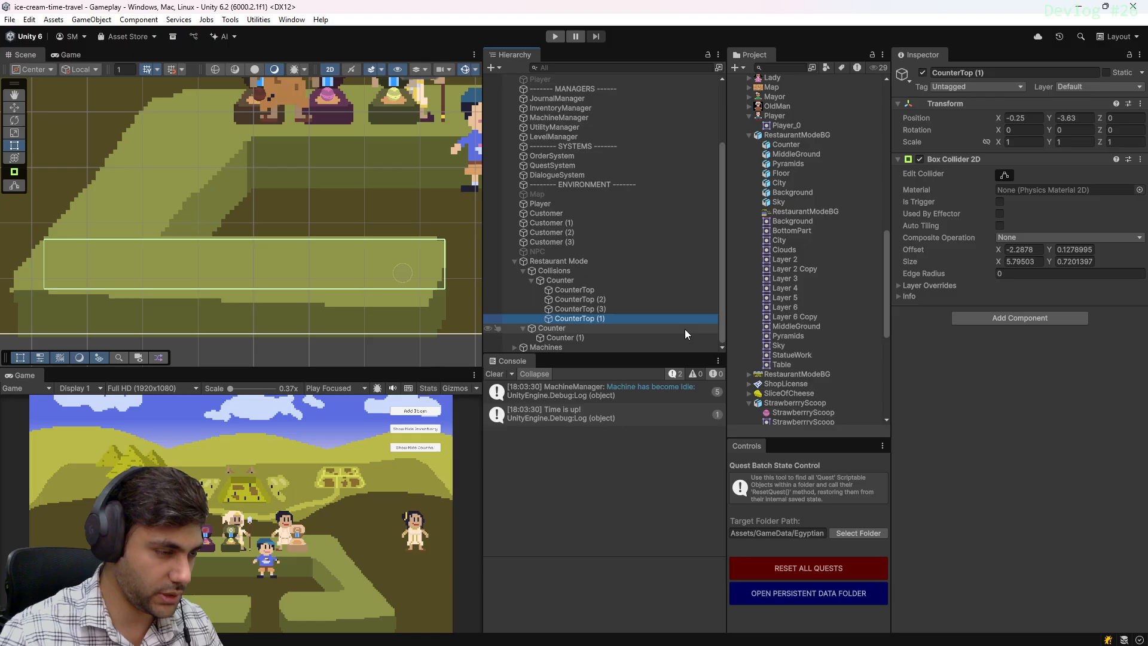
key("alt+shift+a")
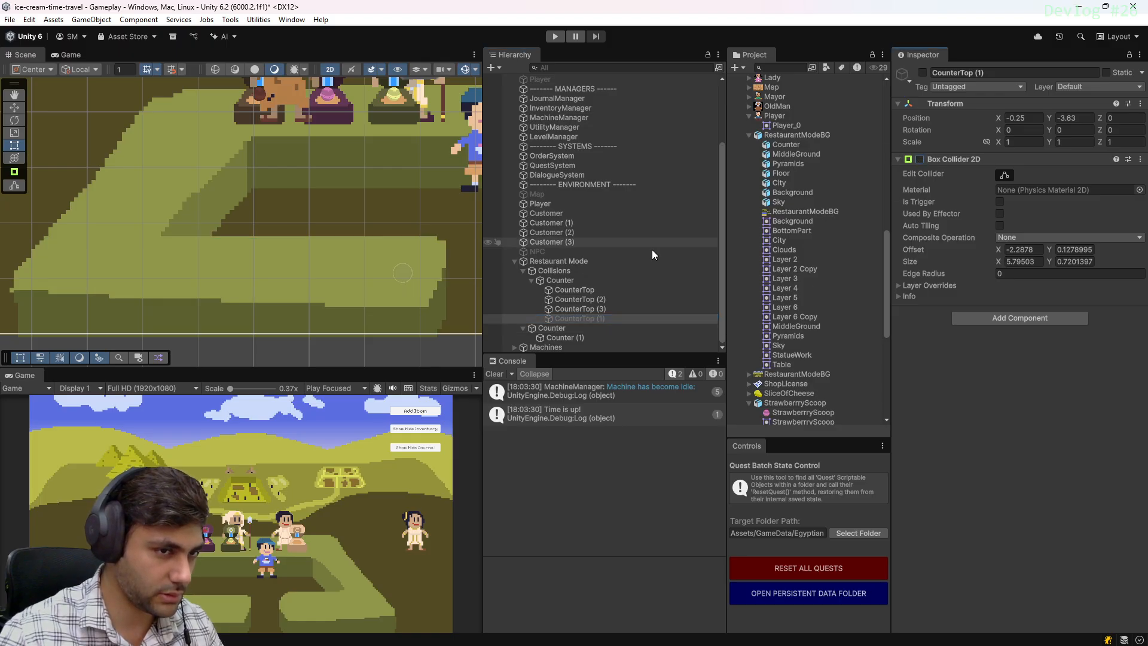
Play-test in the enlarged Game view, walking the player around inside the counter and against the front-left section's inner edge
left_click(72, 55)
key("shift+space")
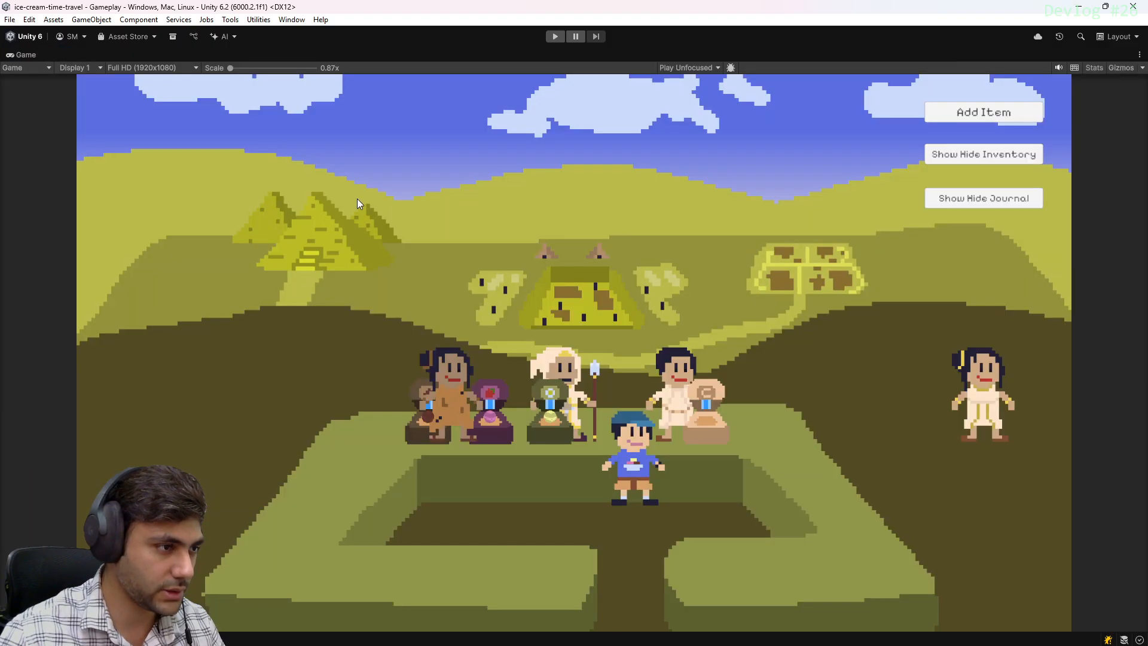
left_click(557, 37)
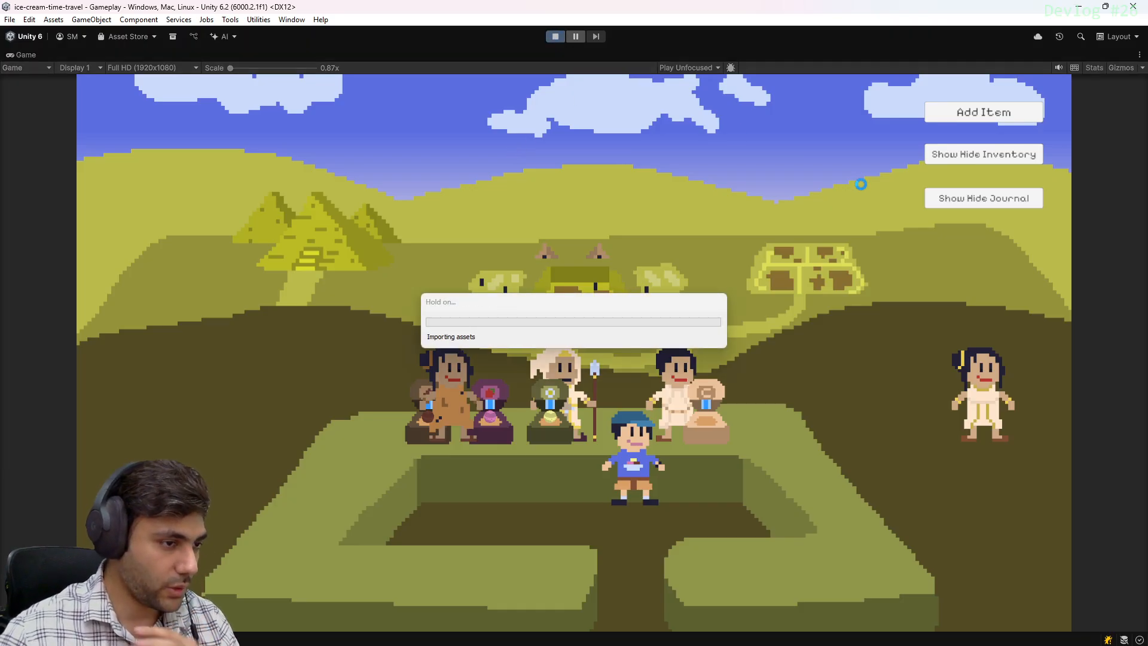
key("a")
key("s")
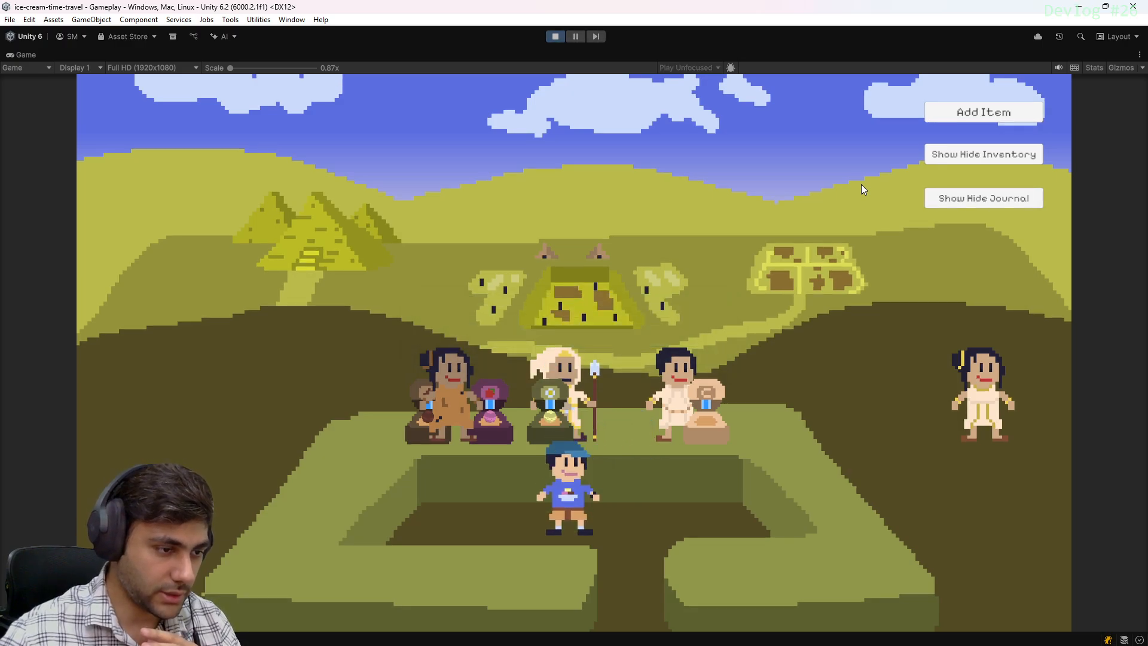
key("a")
key("w")
key("d")
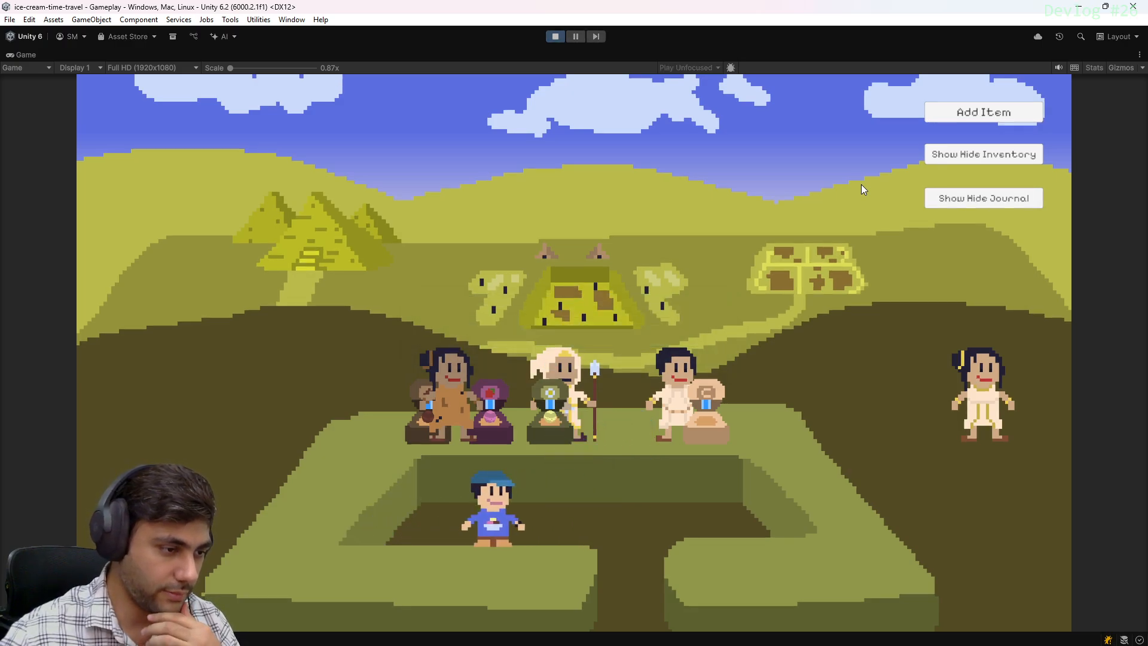
key("a")
key("d")
key("d")
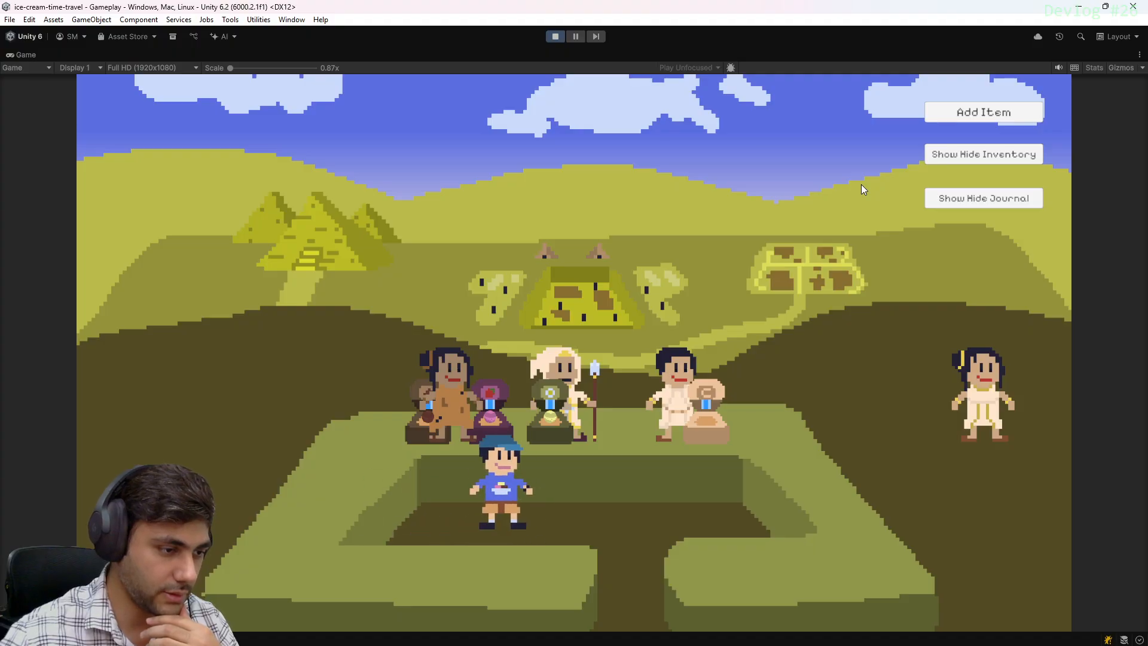
key("a")
key("d")
key("a")
key("d")
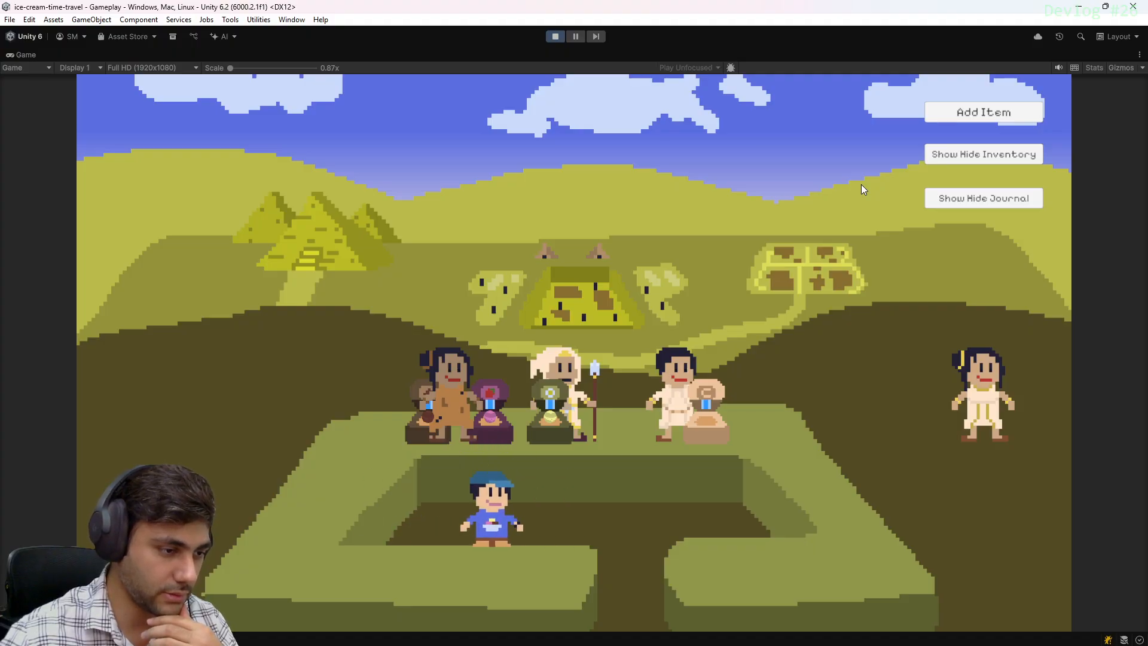
key("a")
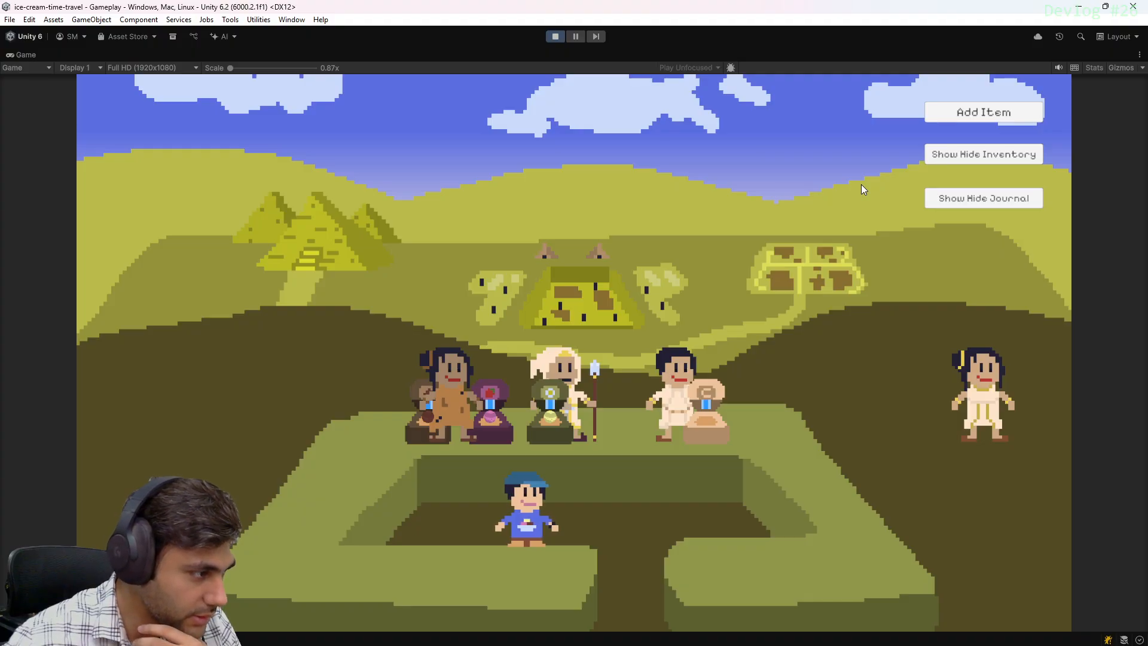
key("a")
key("w")
key("s")
key("d")
key("w")
key("s")
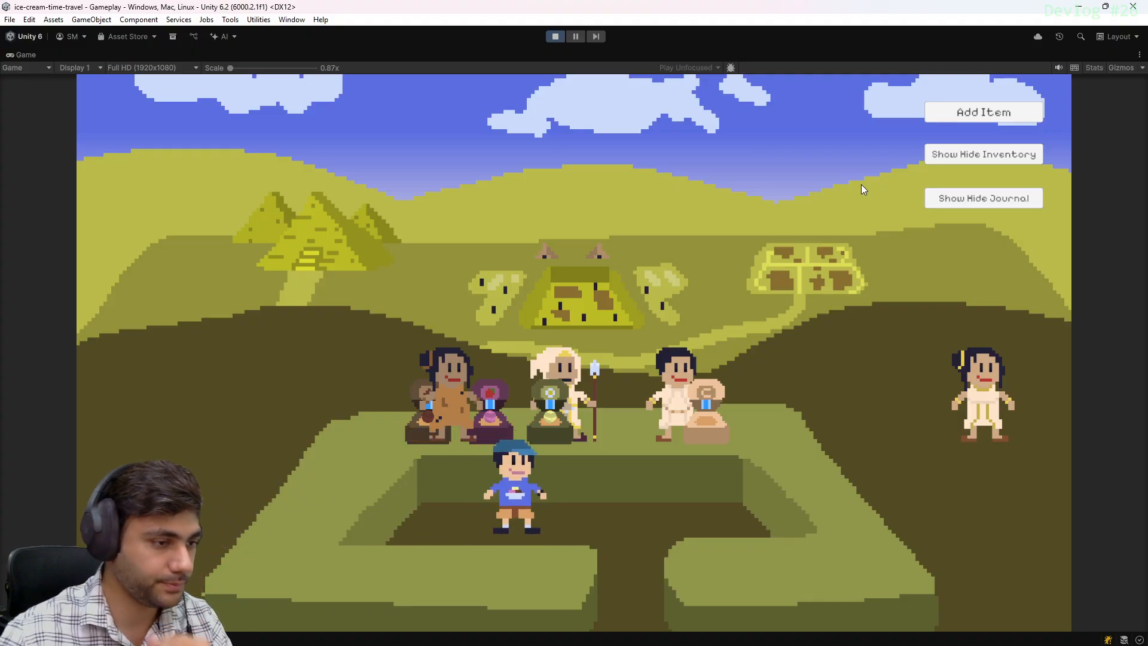
key("w")
key("a")
key("d")
key("a")
key("s")
key("w")
key("s")
key("a")
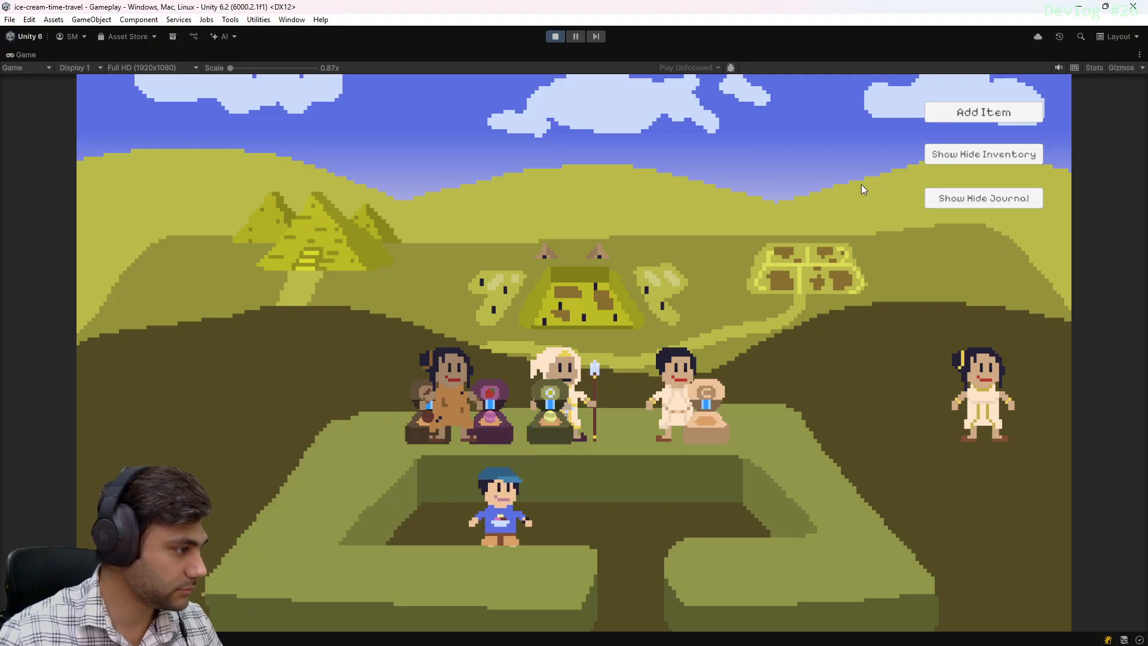
Walk the player into the front gap of the counter and test movement against both sides
key("d")
key("s")
key("w")
key("s")
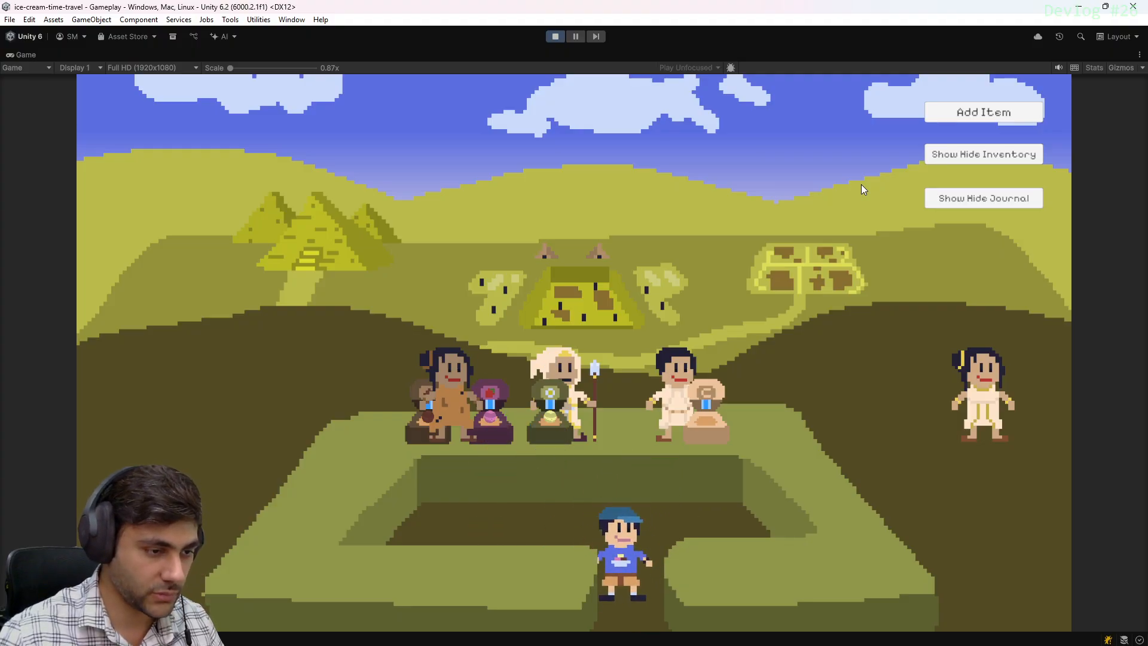
key("s")
key("d")
key("w")
key("s")
key("w")
key("s")
key("a")
key("w")
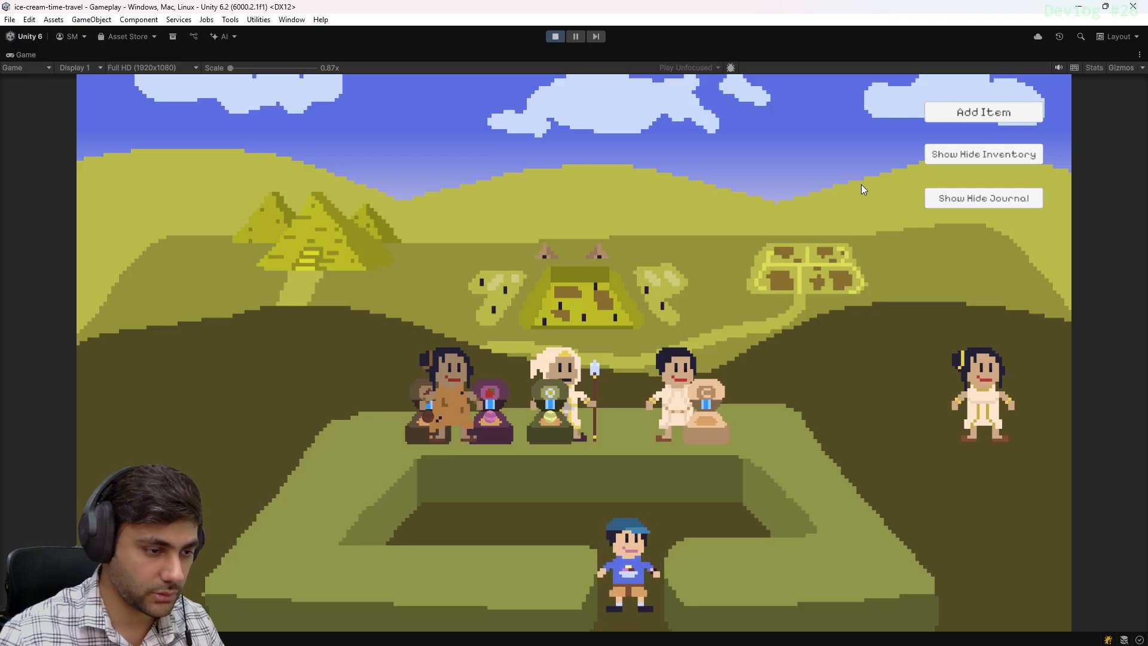
Walk the player back into the counter's inner front-left corner, stop the game and restore the normal editor layout
key("w")
key("a")
key("s")
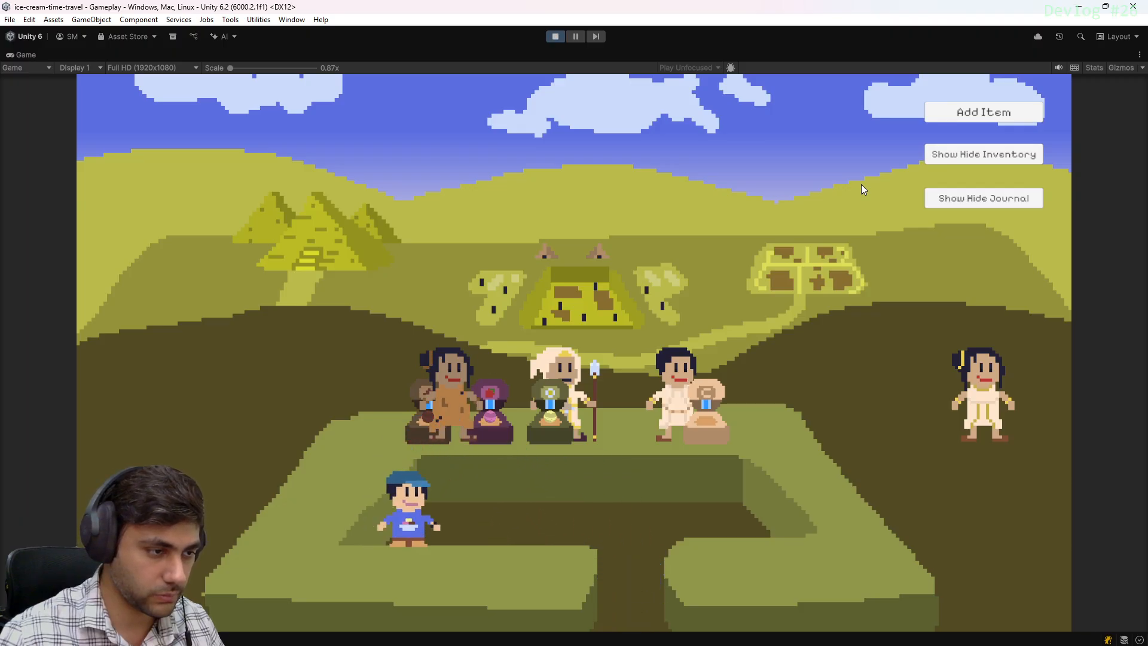
key("d")
key("d")
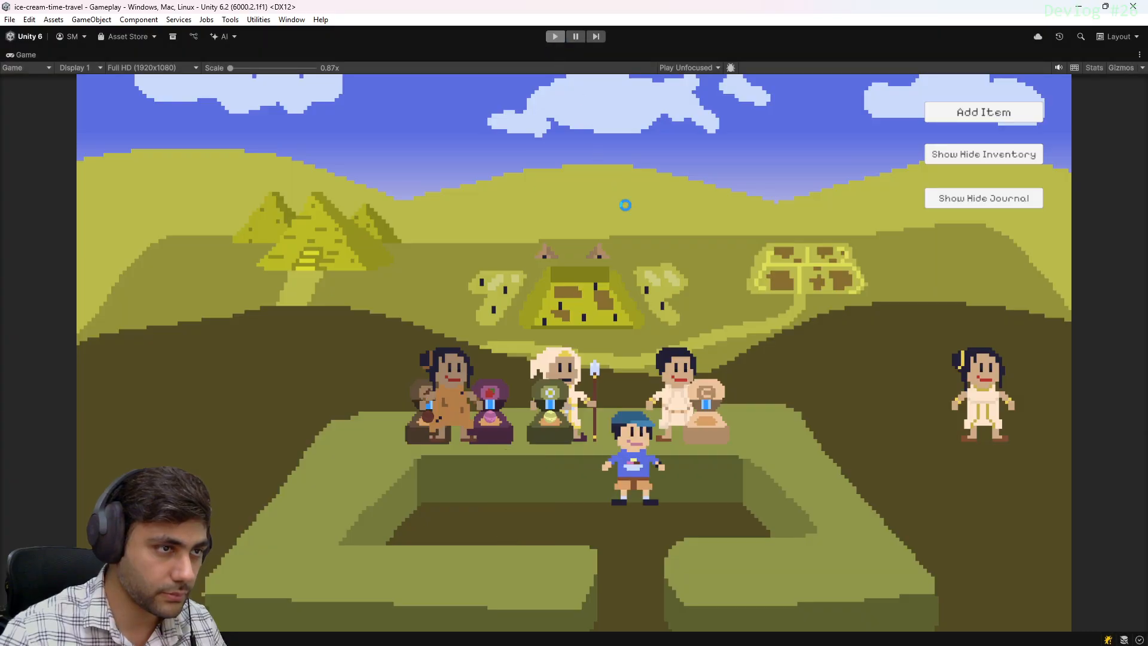
left_click(554, 37)
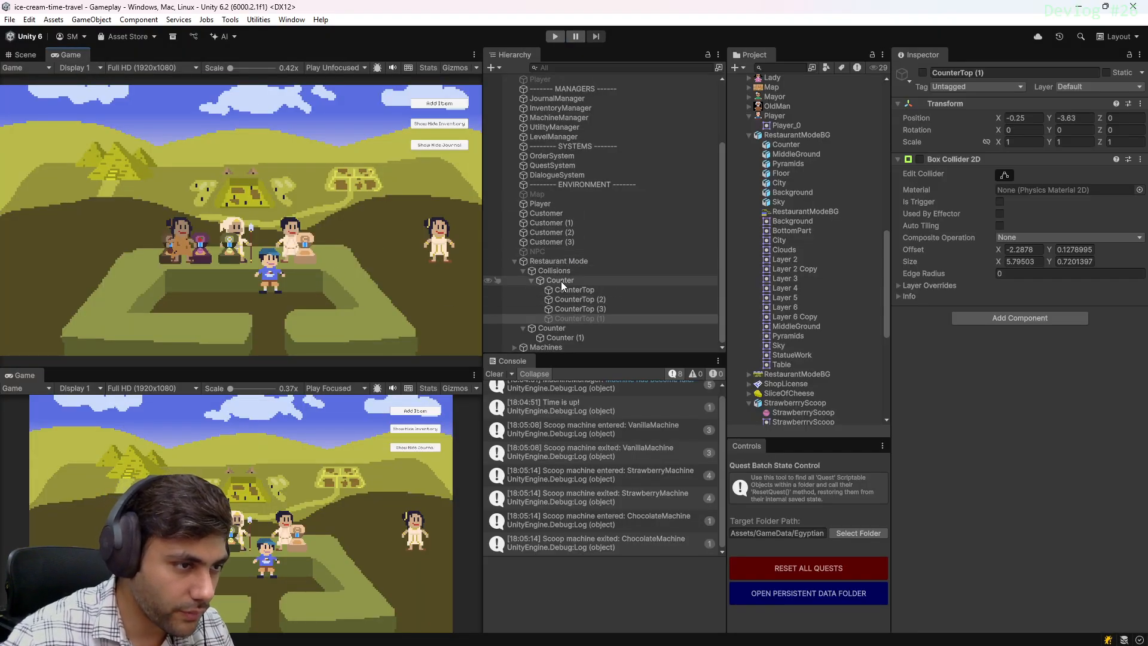
Compare the Order in Layer of the customers with that of the Counter and its BottomPart child
left_click(566, 216)
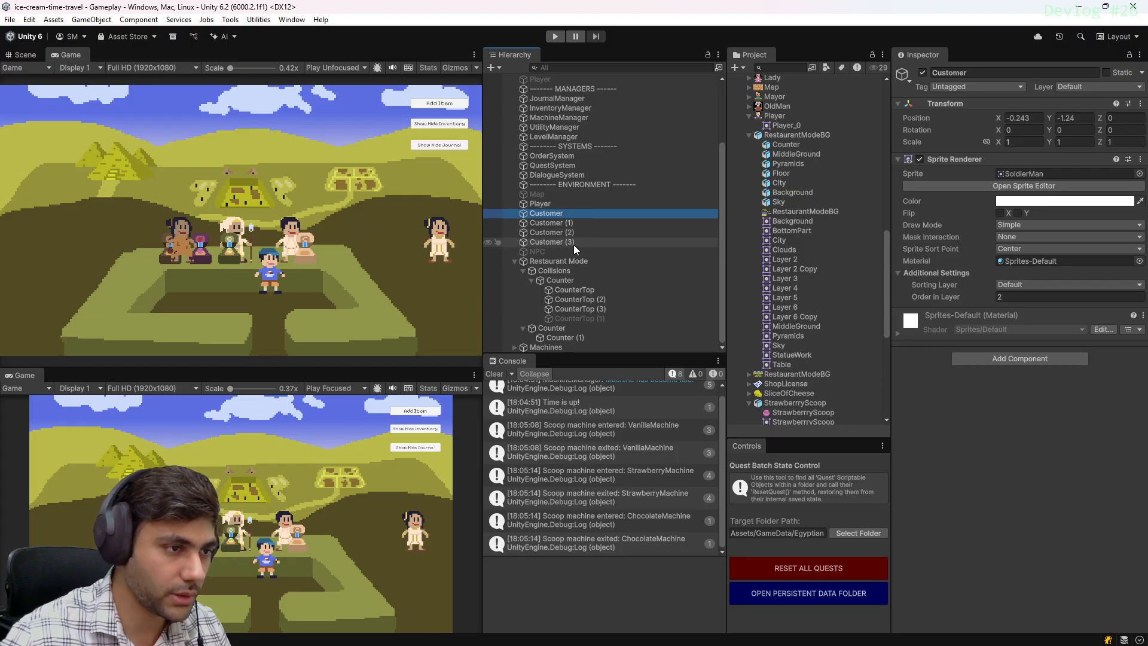
left_click(567, 328)
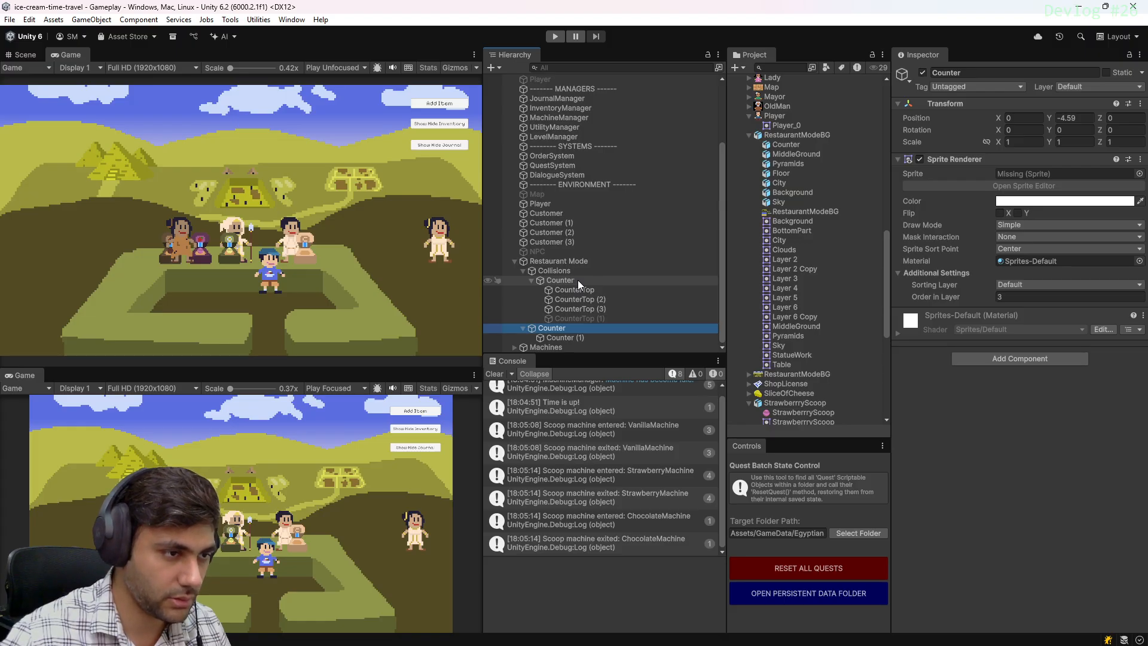
left_click(583, 222)
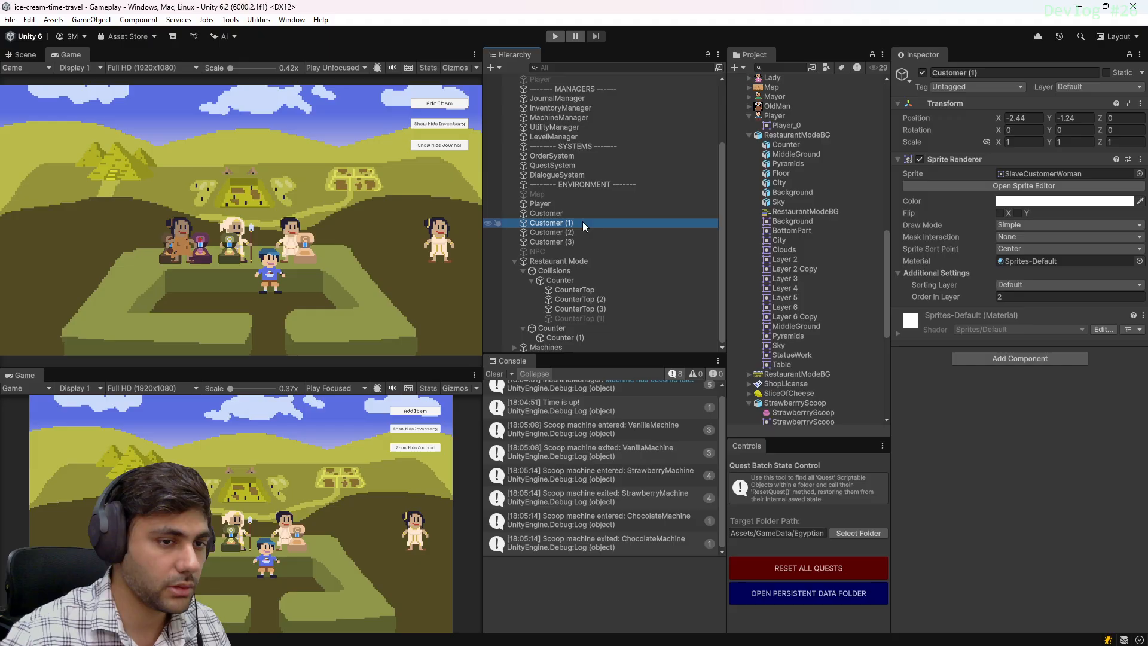
left_click(565, 336)
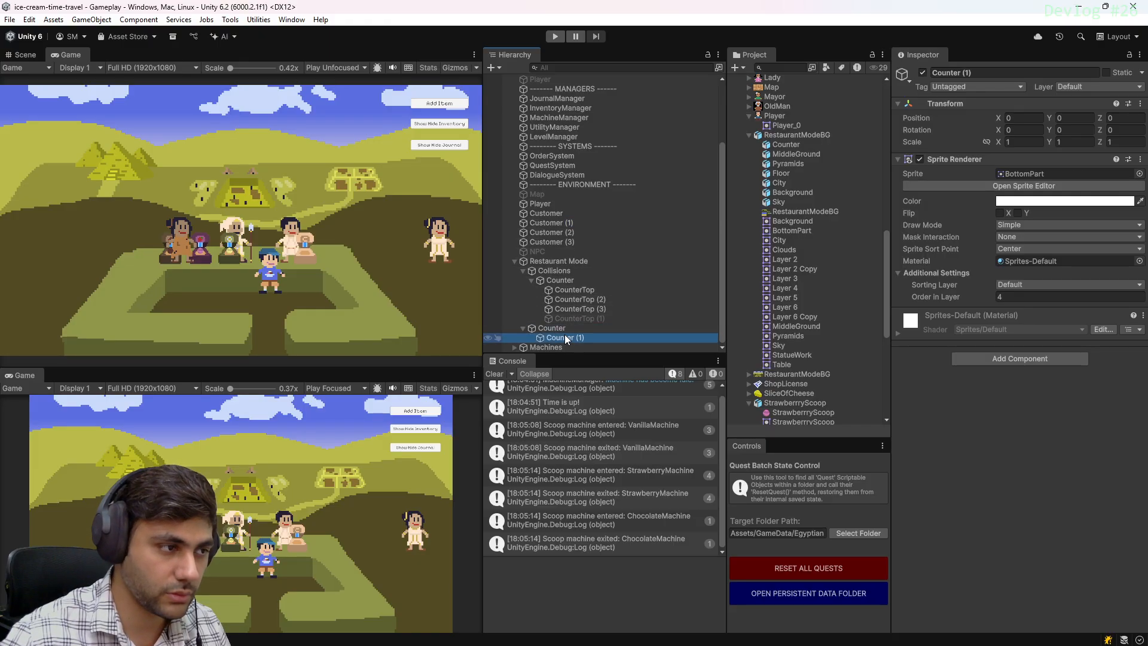
left_click(579, 243)
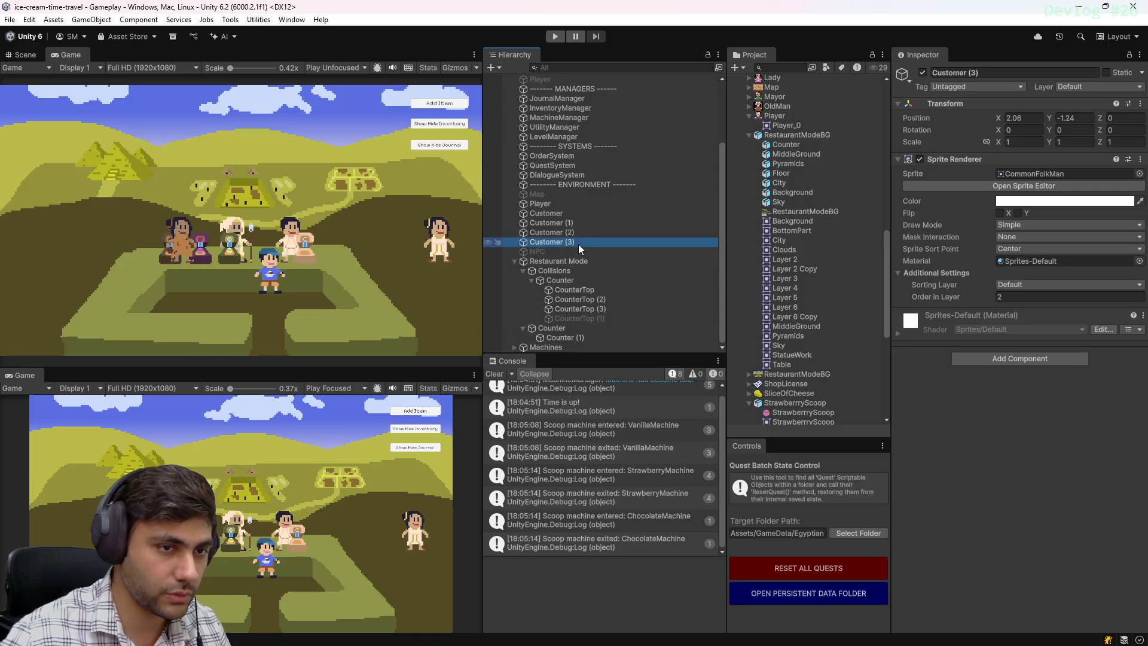
Try Order in Layer 3 on Customer (3) and return it to 2
left_click(902, 297)
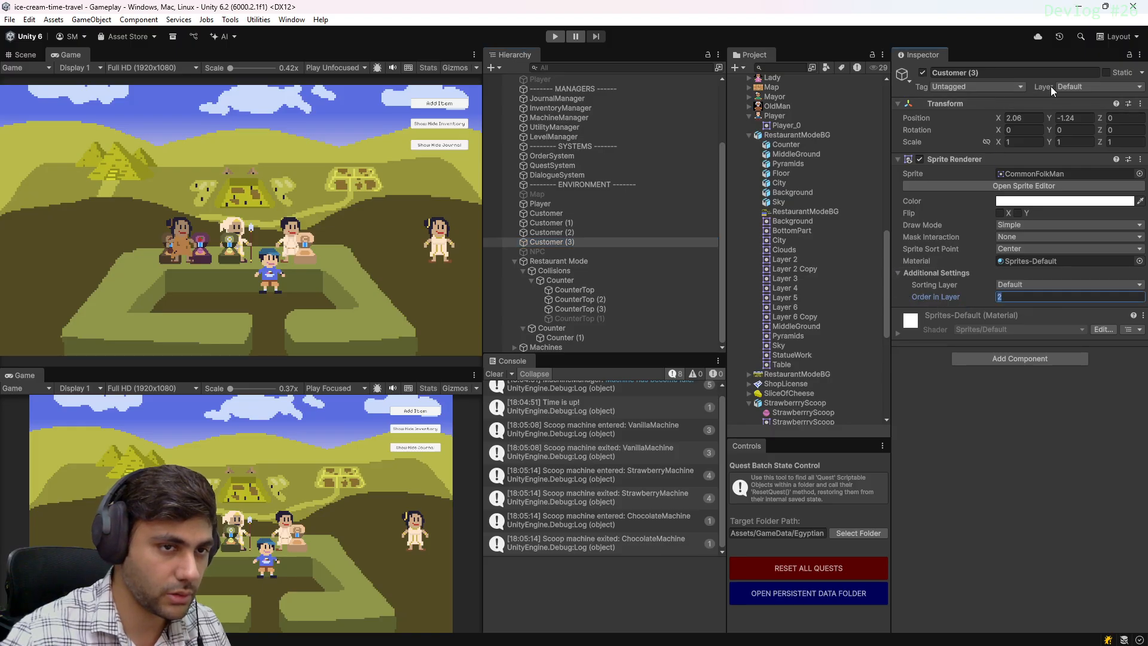
type("3")
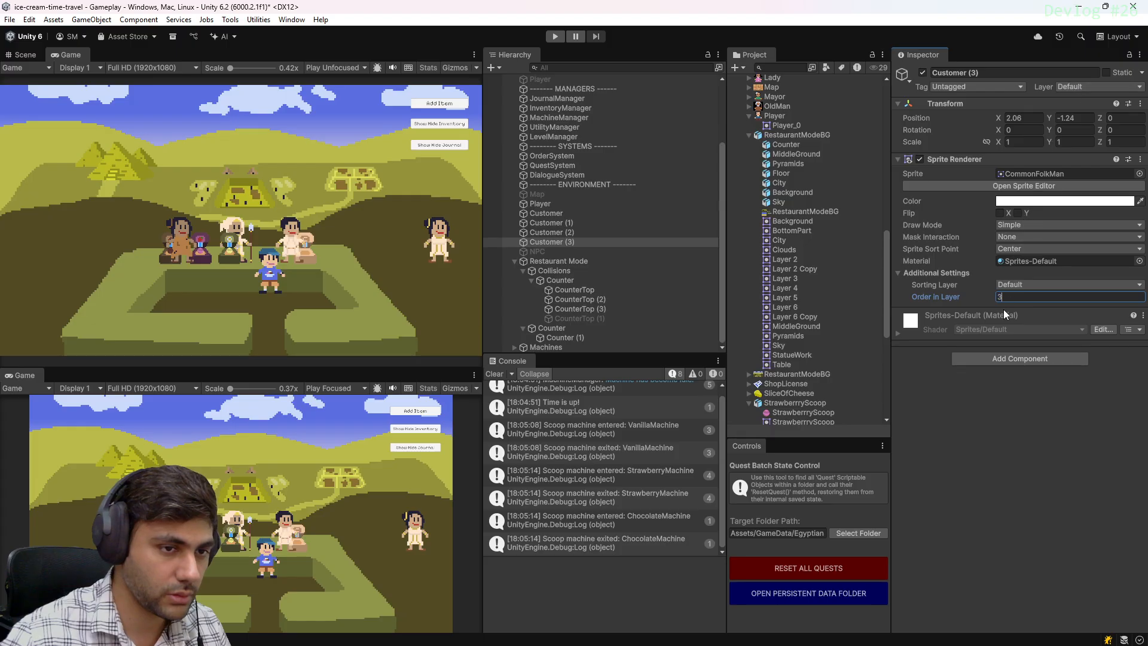
key("BackSpace")
type("2")
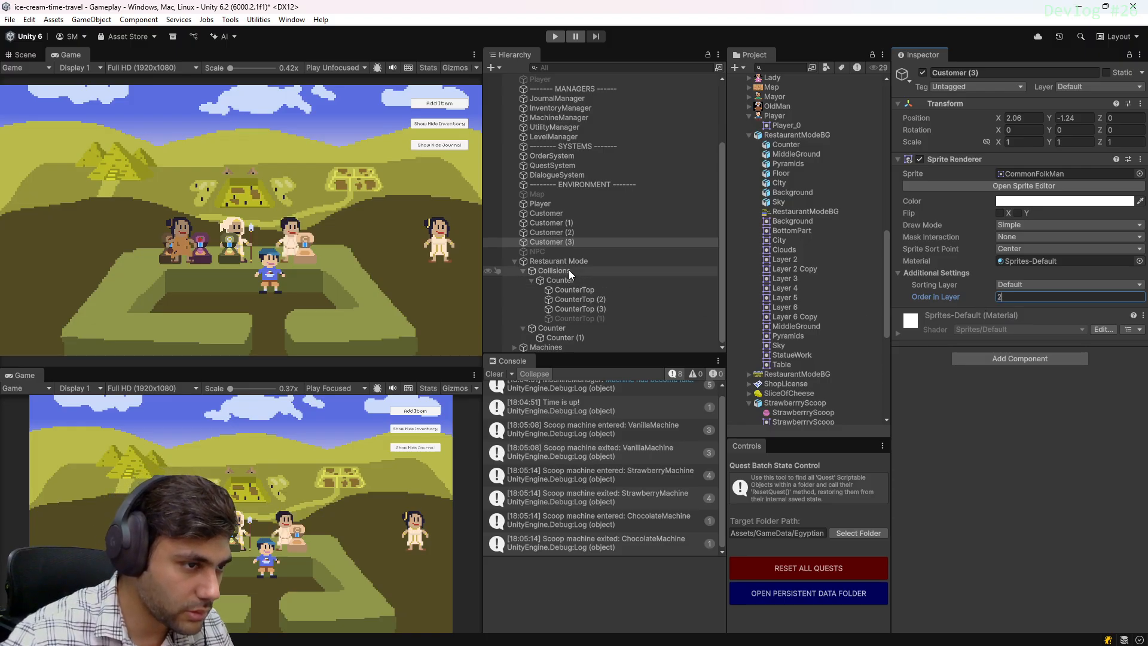
Check the sorting order of Counter (1) and its parent Counter, and view the parent's outline in the Scene view
left_click(566, 337)
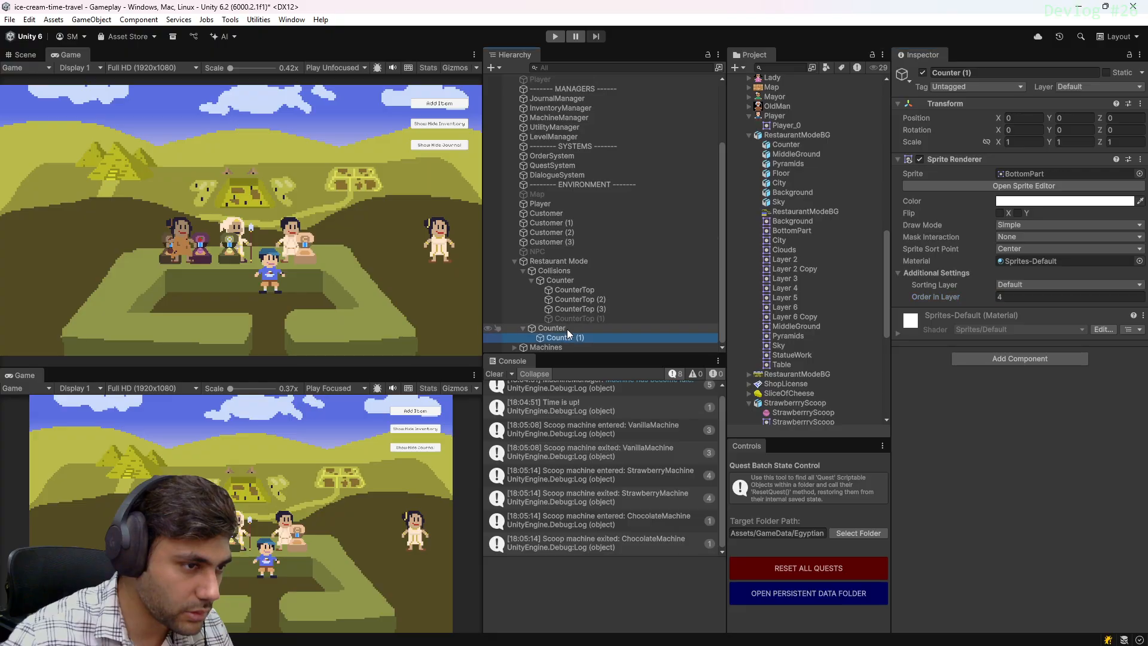
left_click(568, 330)
left_click(25, 54)
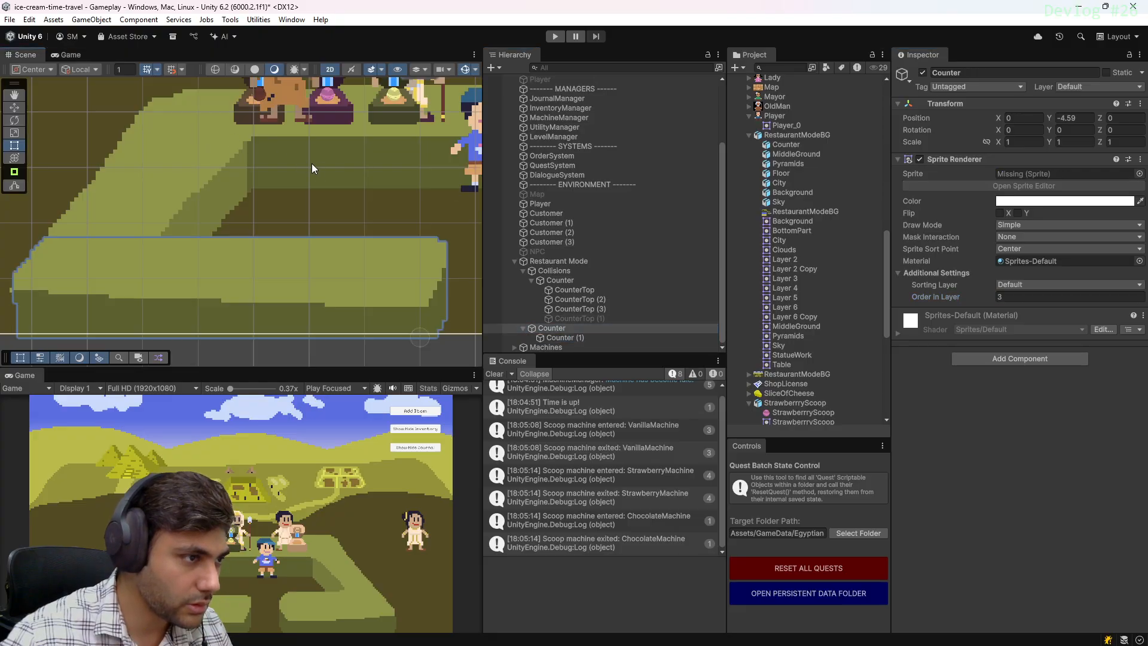
scroll(338, 174, "down", 3)
middle_click_drag(323, 181, 377, 271)
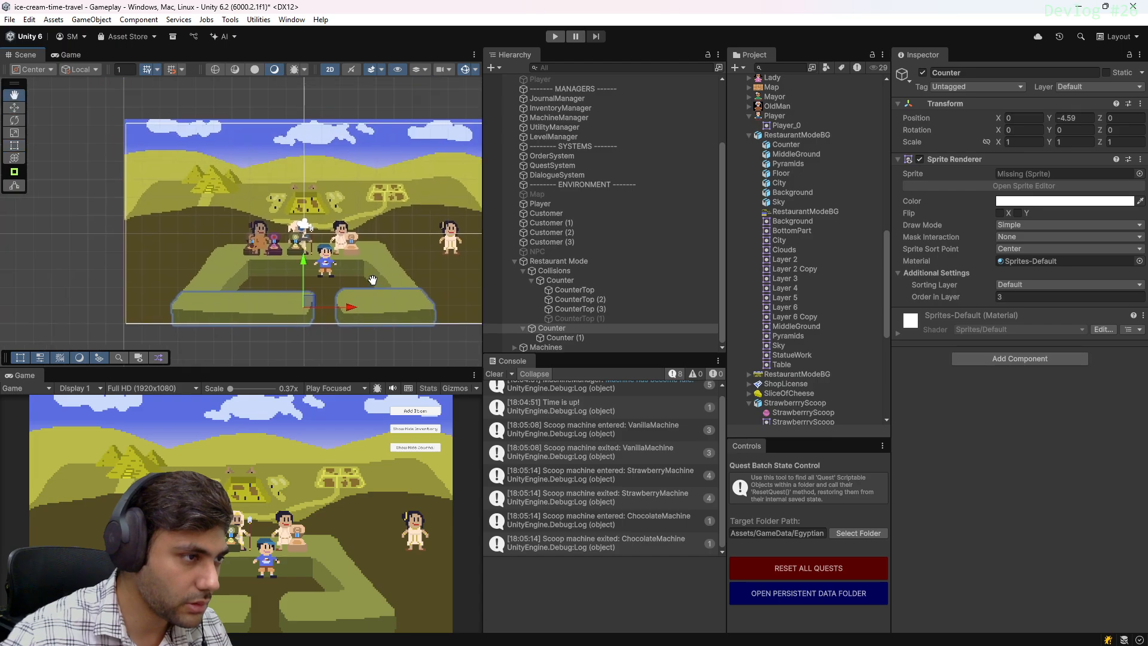
scroll(349, 267, "up", 1)
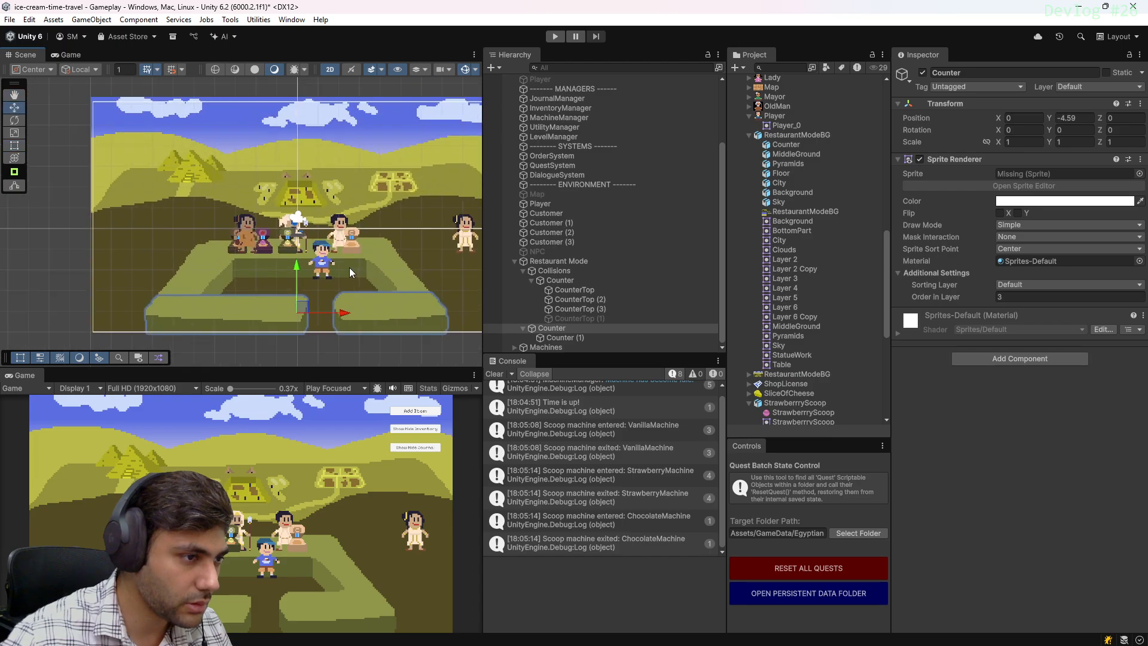
Assign the Table sprite to the parent Counter's Sprite Renderer and set the Player's Order in Layer to 4
left_click(582, 328)
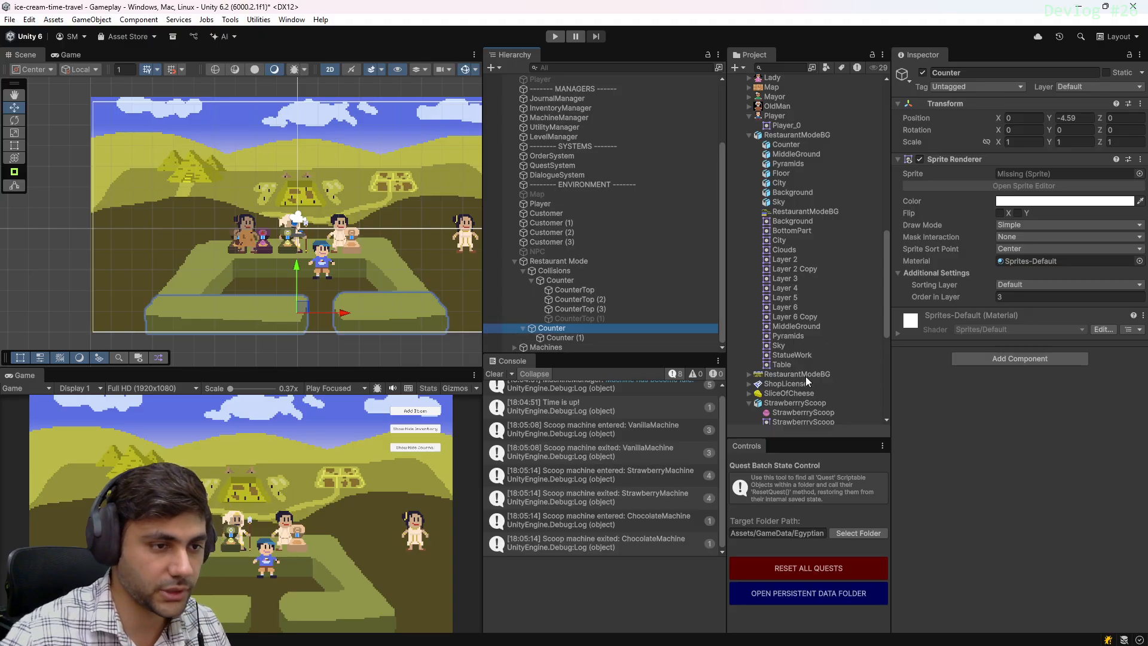
left_click_drag(785, 366, 1032, 173)
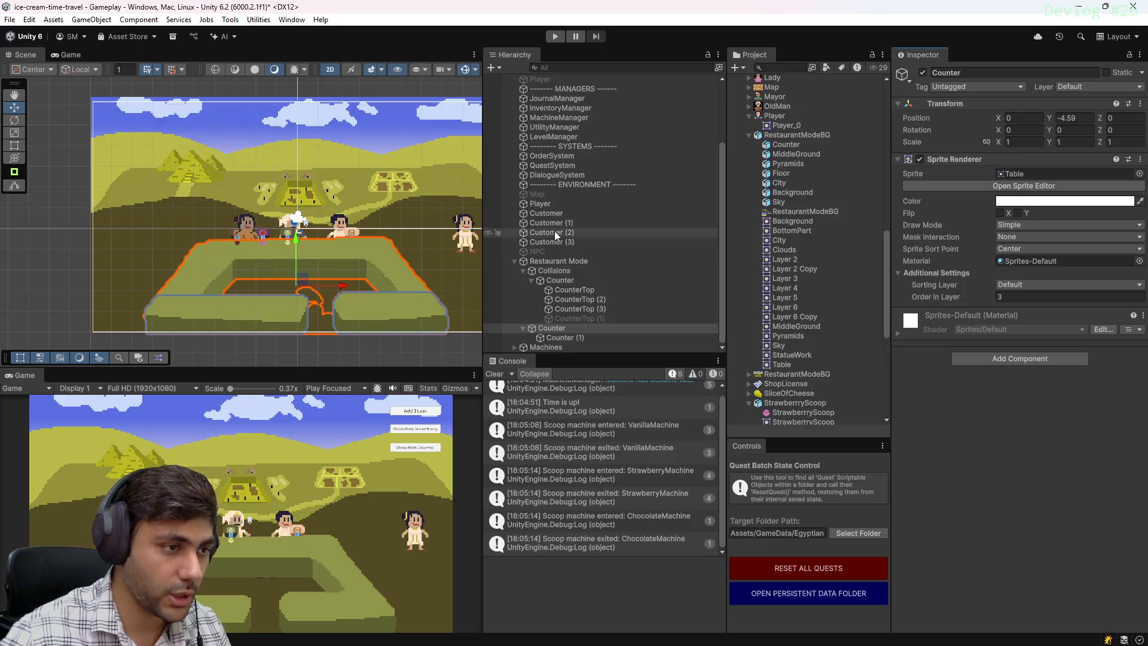
left_click(556, 203)
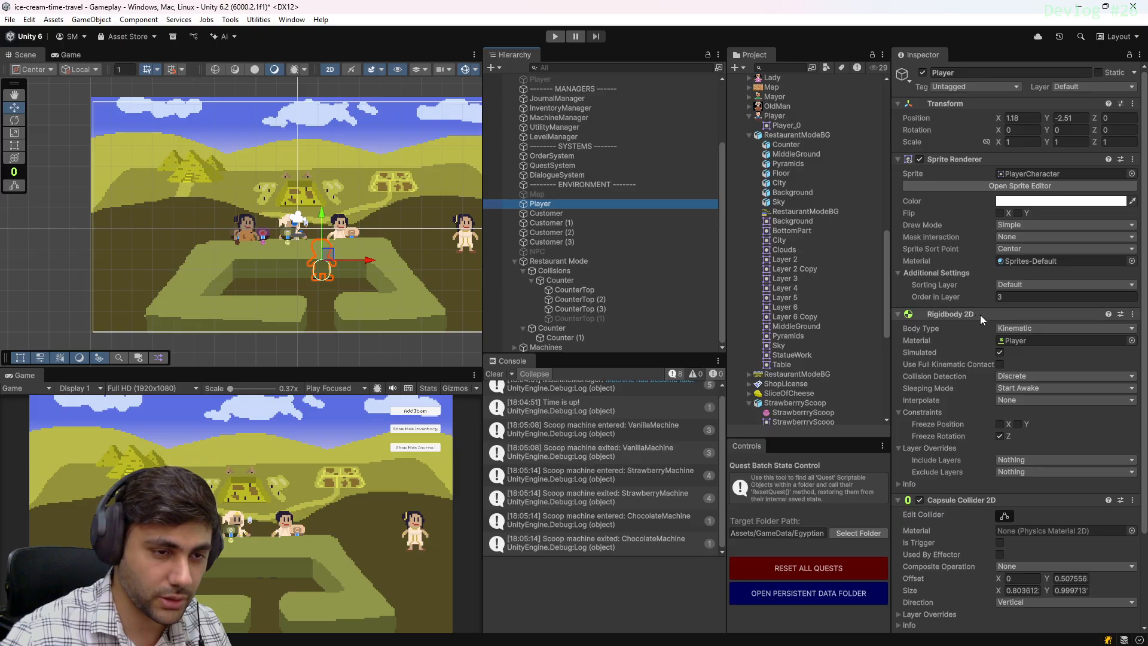
scroll(987, 309, "down", 1)
left_click(931, 266)
type("4")
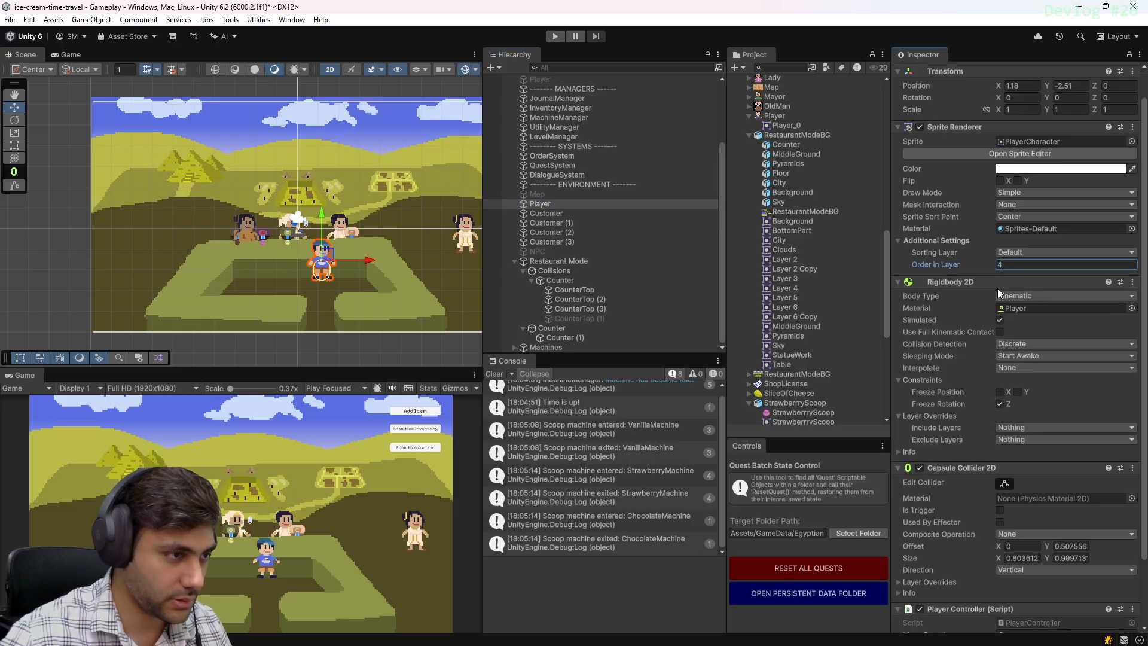
Set the Order in Layer of Counter (1), the counter's front part, to 5
left_click(561, 329)
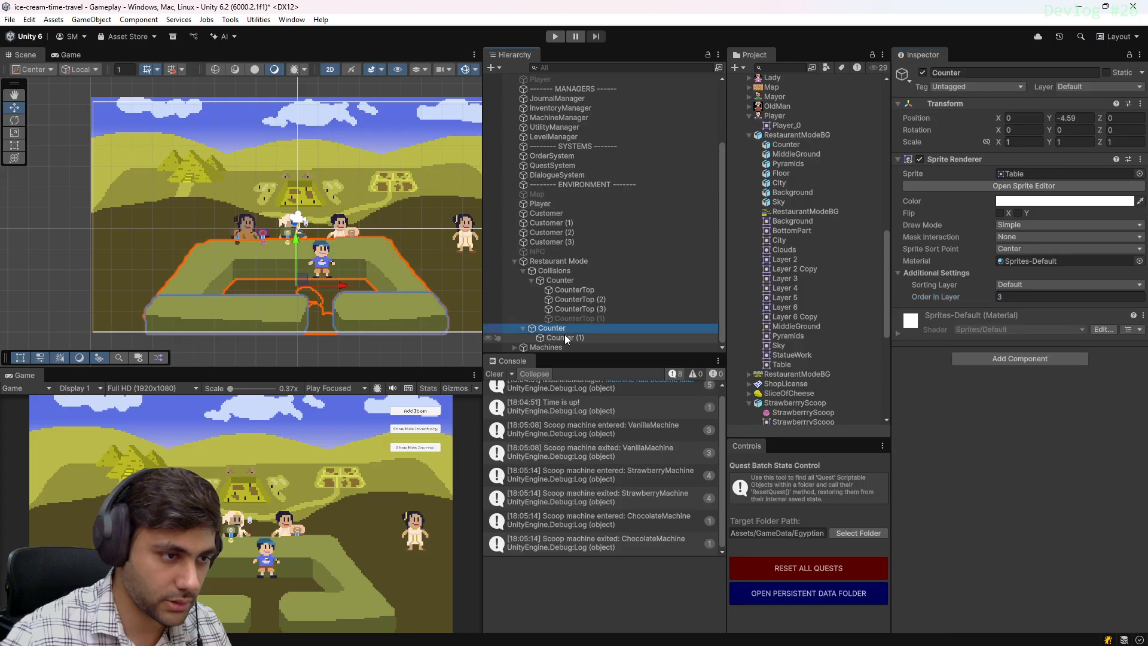
left_click(615, 337)
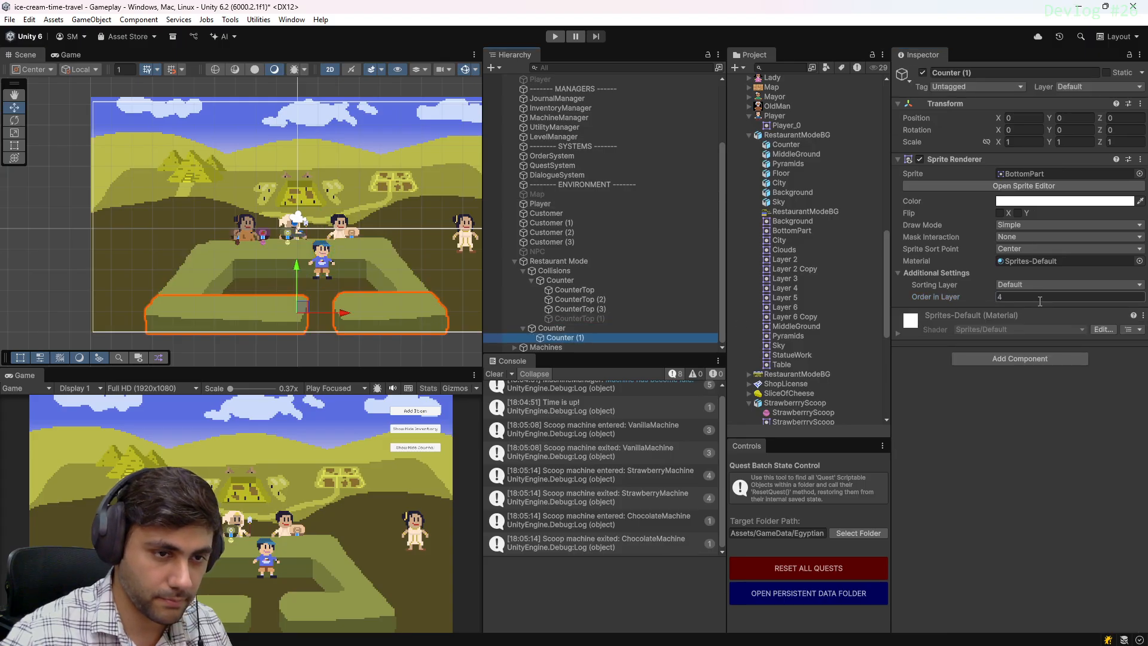
left_click(1016, 296)
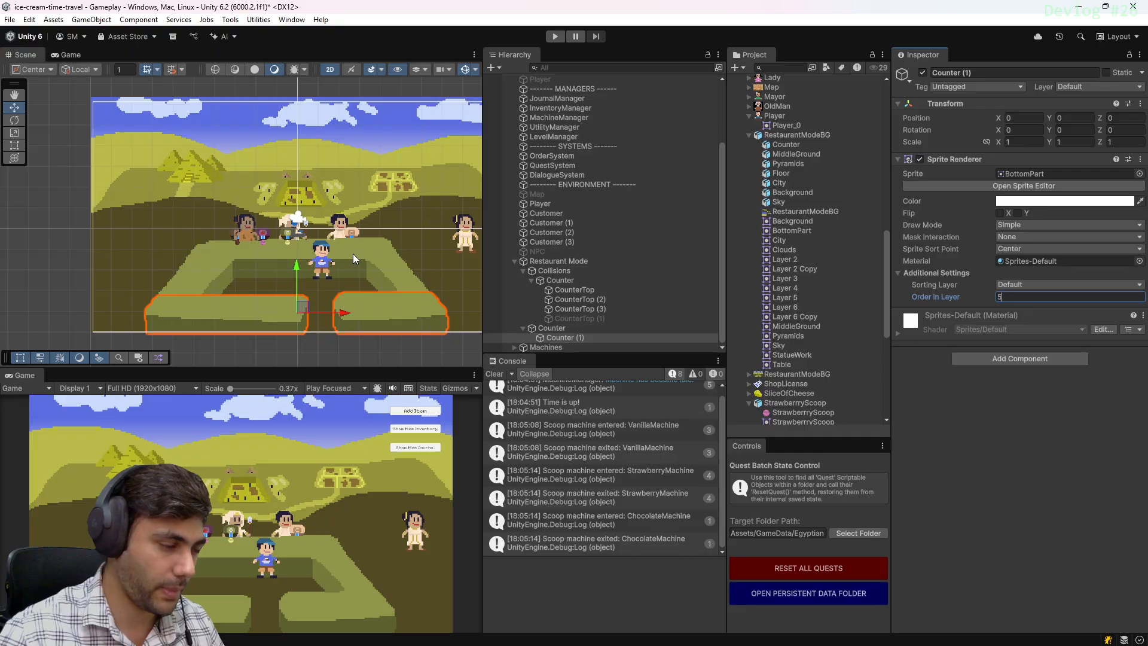
Lower the gap-side and inner corner points of CounterTop (2)'s polygon collider onto the front counter's surface
left_click(588, 309)
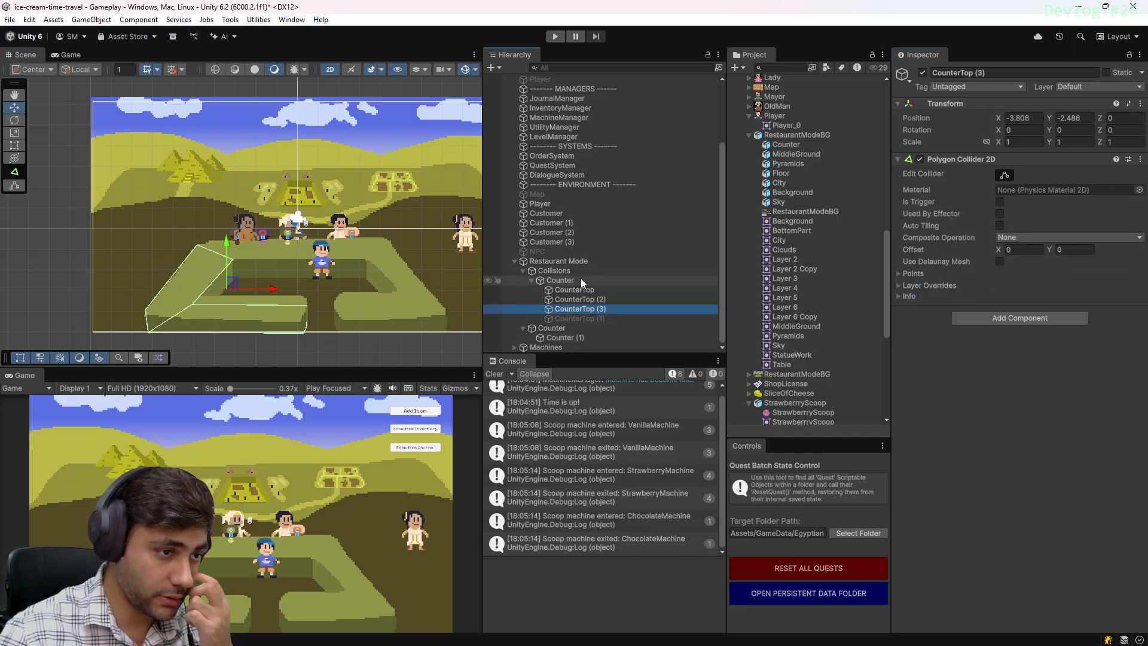
left_click(586, 299)
scroll(347, 292, "up", 4)
middle_click_drag(347, 292, 362, 251)
scroll(283, 201, "up", 9)
scroll(285, 200, "up", 6)
mouse_move(297, 231)
middle_mouse_down()
mouse_move(332, 251)
mouse_move(308, 247)
middle_mouse_up()
left_click(1005, 175)
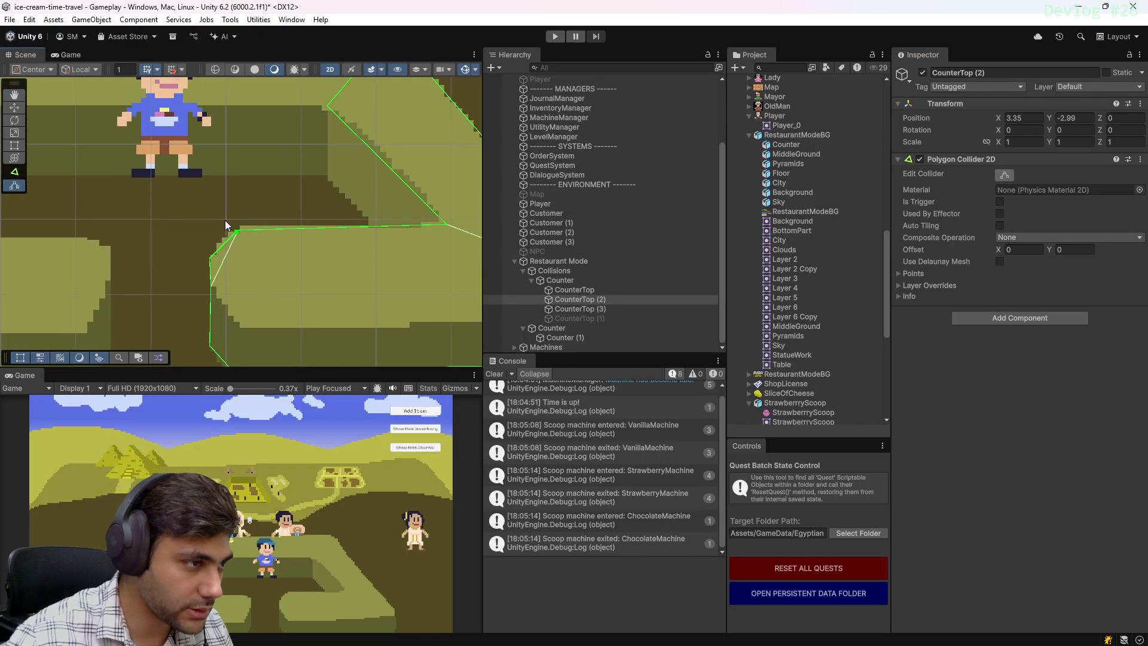
left_click_drag(239, 231, 257, 258)
middle_click_drag(458, 252, 370, 246)
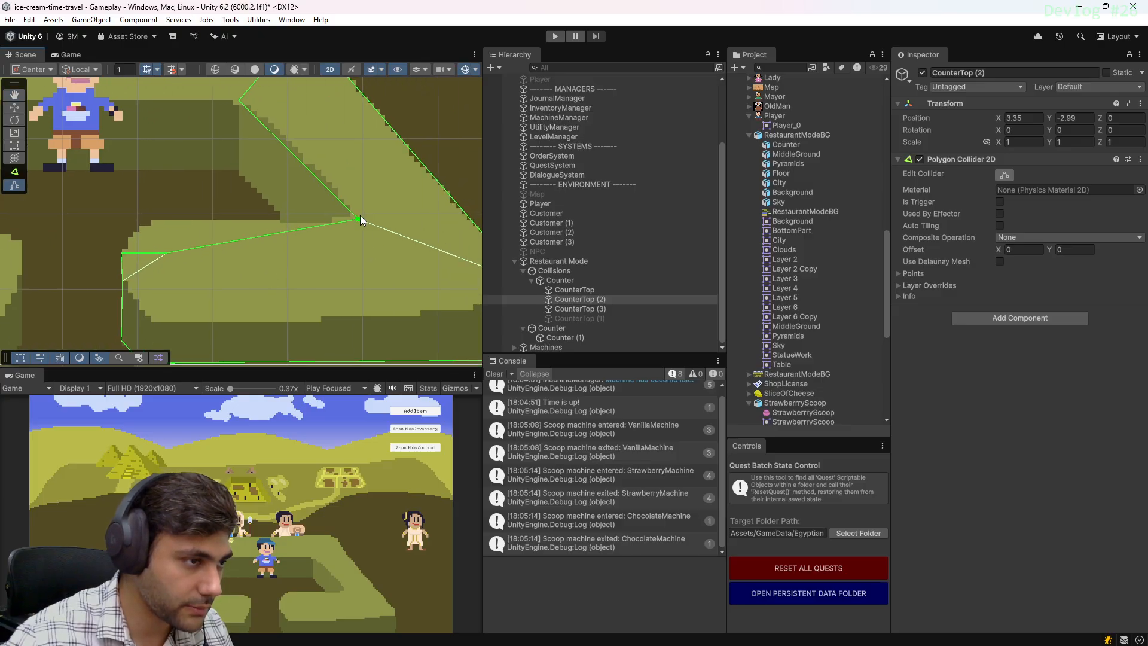
left_click_drag(361, 216, 393, 252)
middle_click_drag(243, 233, 494, 235)
Compare with CounterTop (3)'s collider edge and lower CounterTop (2)'s front-section points further, adjusting its inner diagonal edge as well
left_click(588, 308)
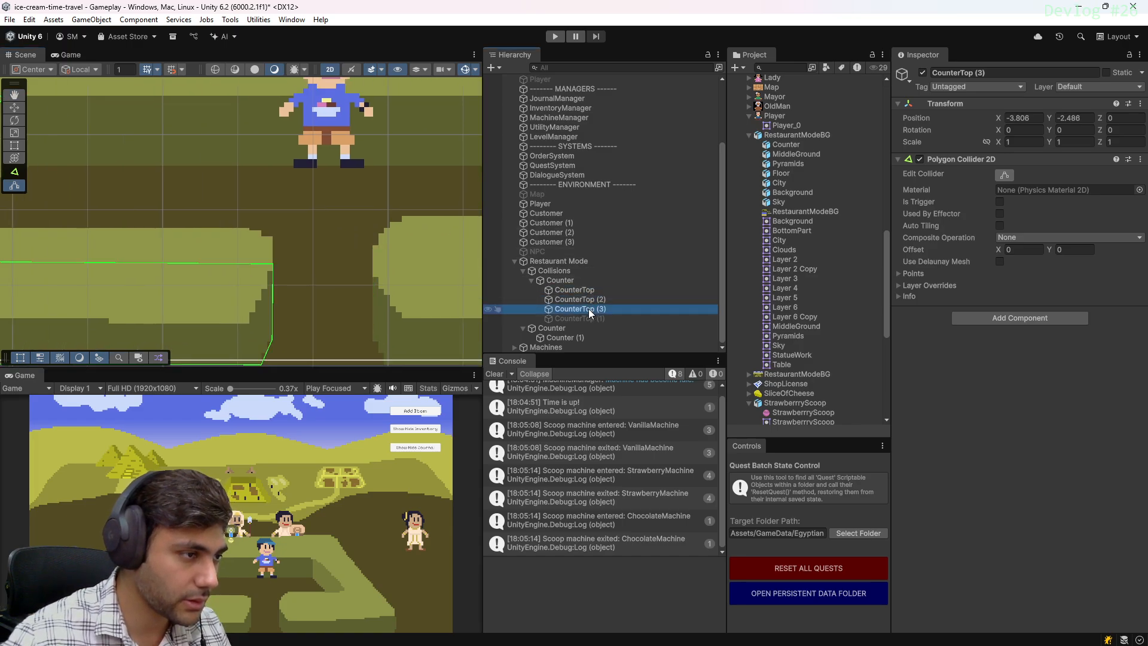
middle_click_drag(371, 274, 254, 268)
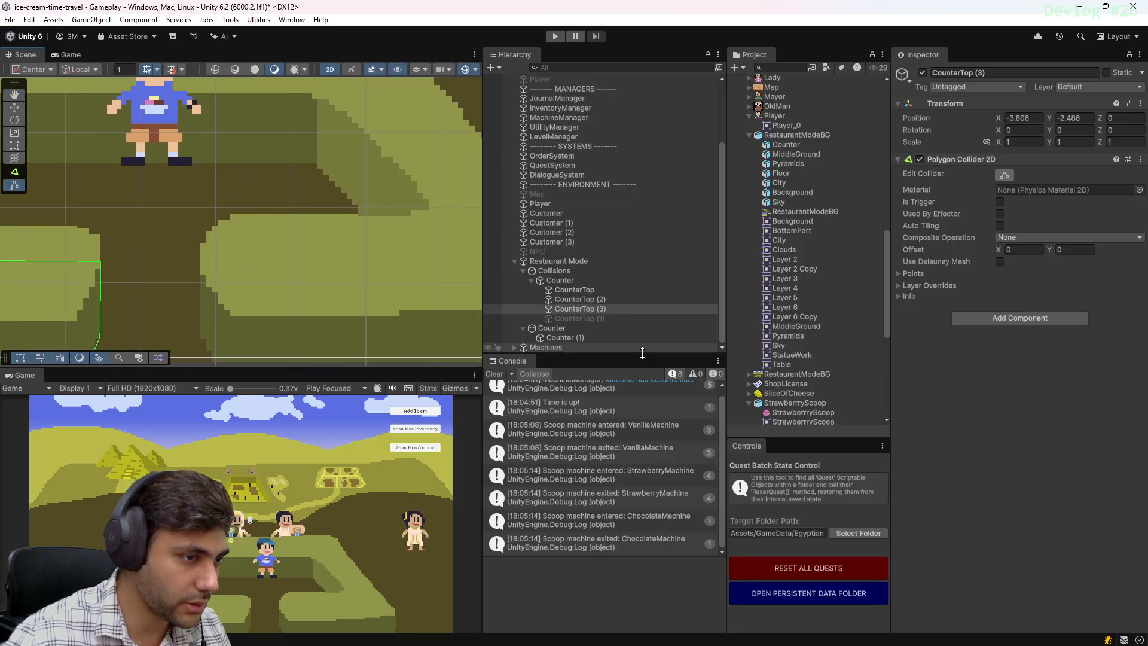
left_click(600, 300)
left_click(200, 250)
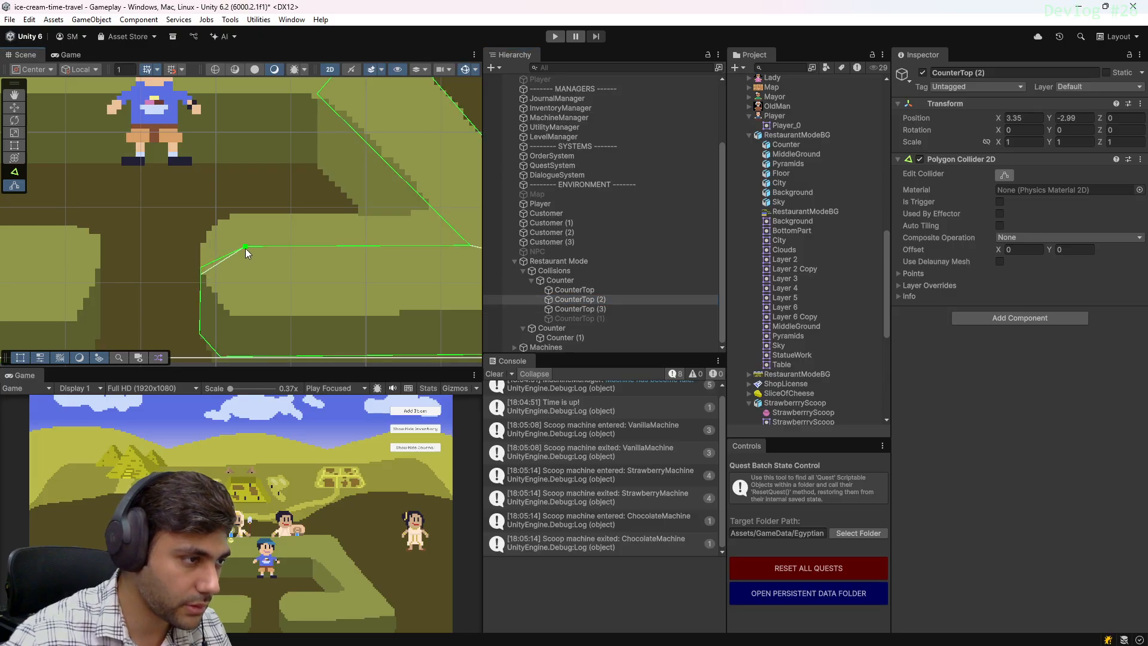
left_click_drag(245, 247, 246, 268)
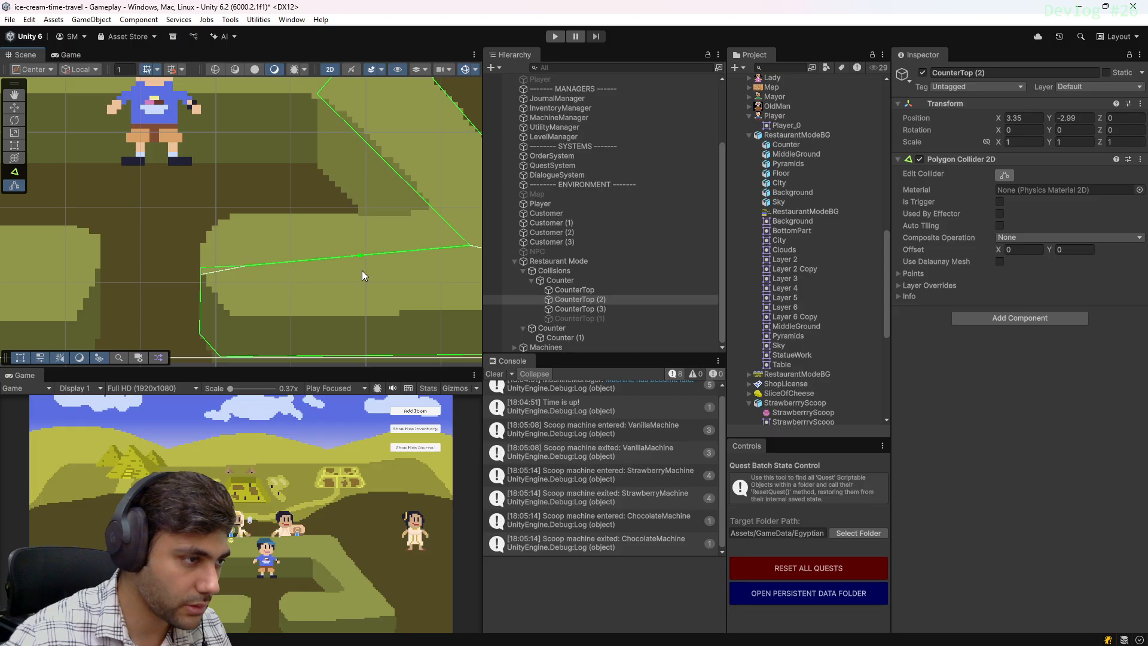
middle_click_drag(412, 271, 262, 272)
left_click_drag(317, 247, 339, 267)
left_click_drag(248, 178, 257, 178)
left_click(199, 198)
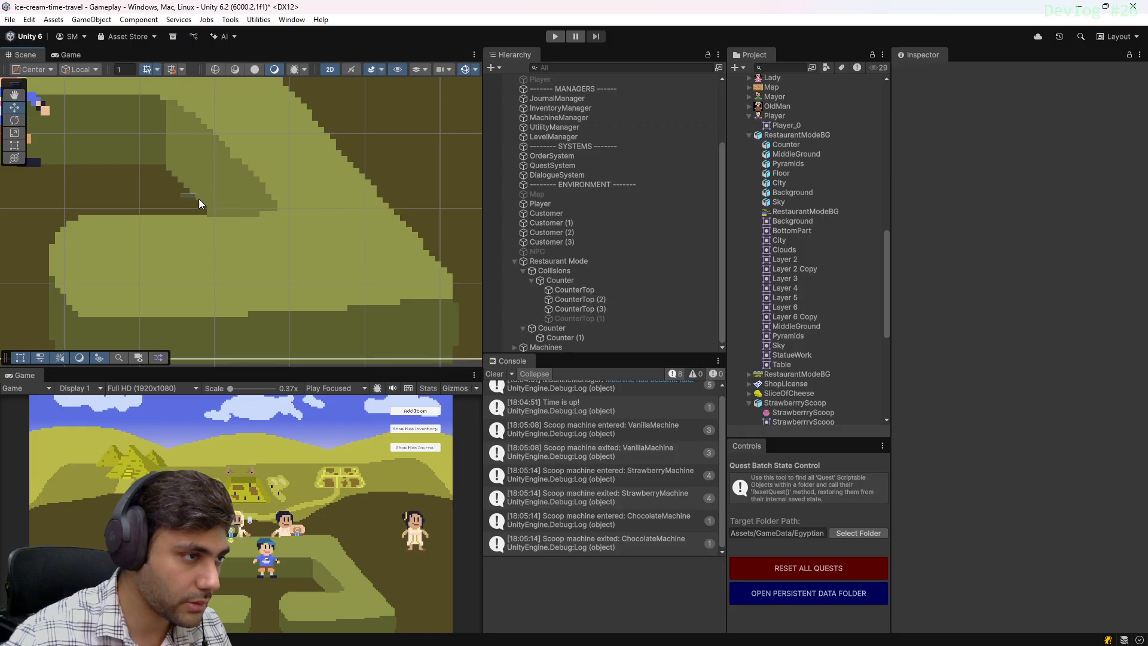
Maximise the Game view, run the game and walk the player into the counter's inner front-left corner
middle_click_drag(84, 172, 332, 224)
scroll(332, 224, "down", 3)
scroll(332, 224, "down", 1)
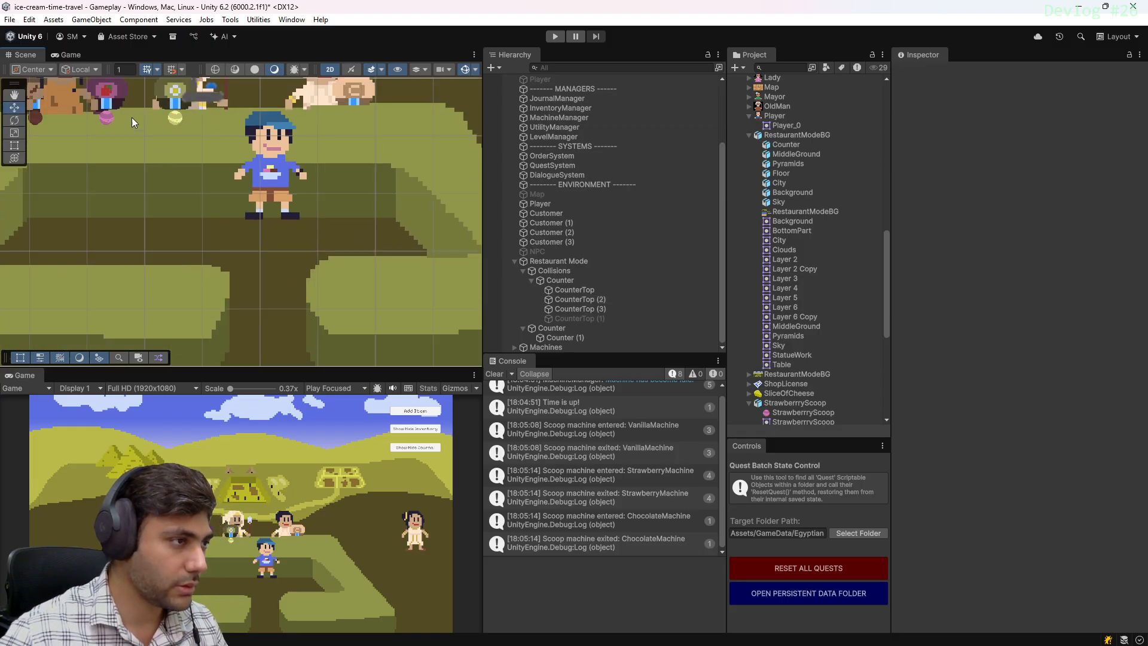
left_click(131, 117)
double_click(71, 55)
key("ctrl+p")
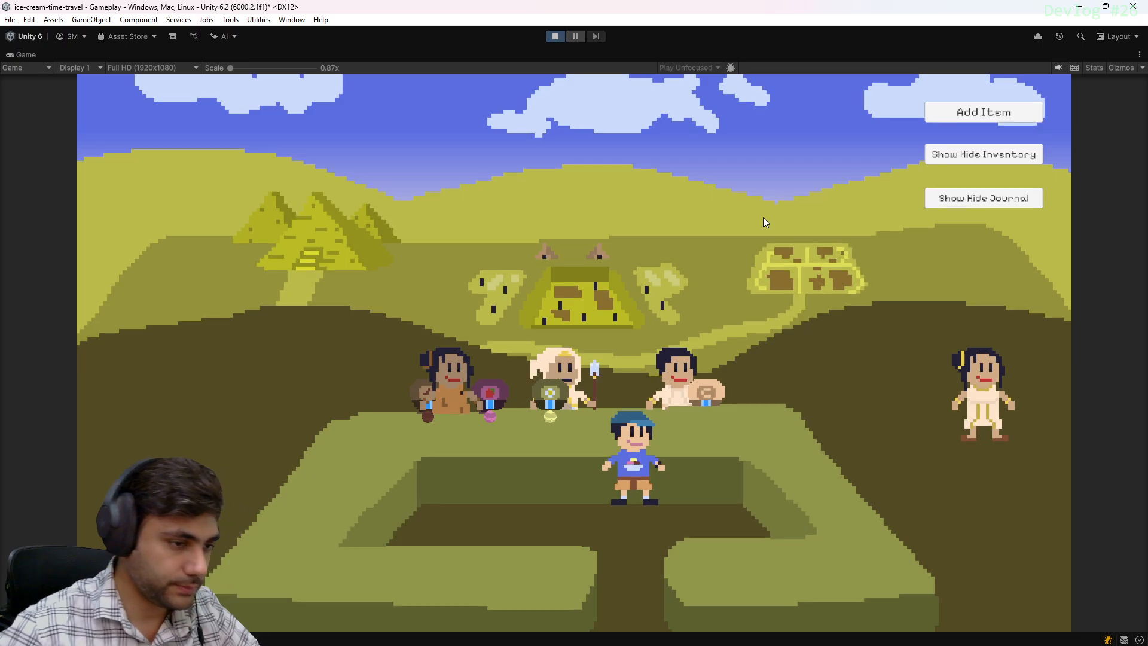
key("a")
key("s")
key("a")
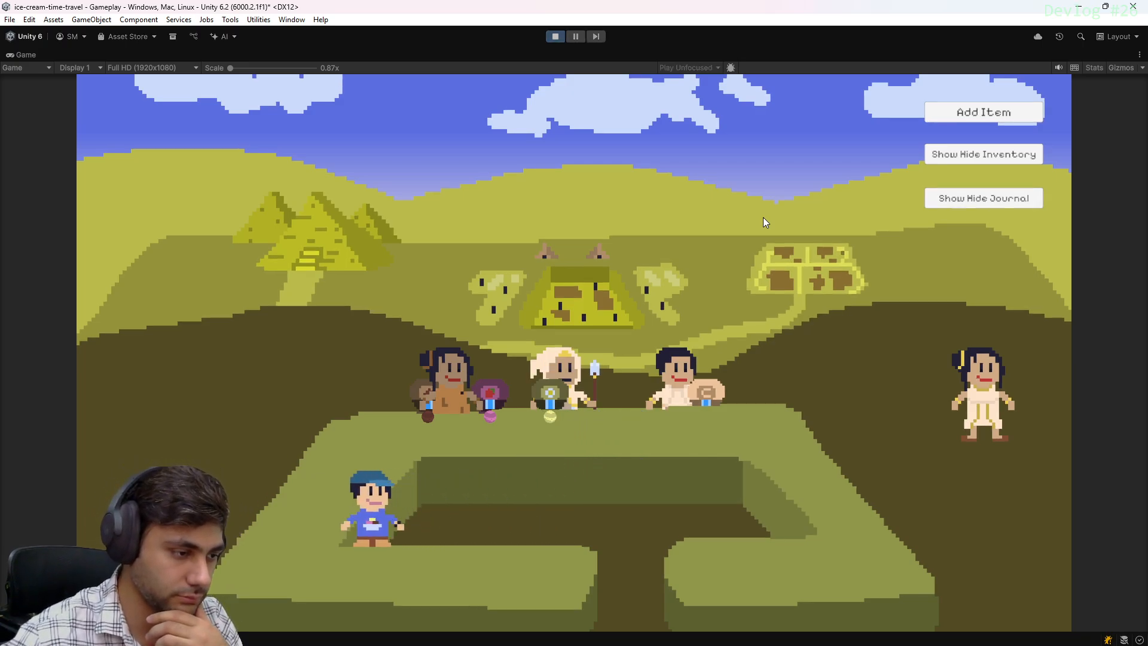
Walk the player back and forth between the counter's two inner front corners to test the colliders and layering
key("d")
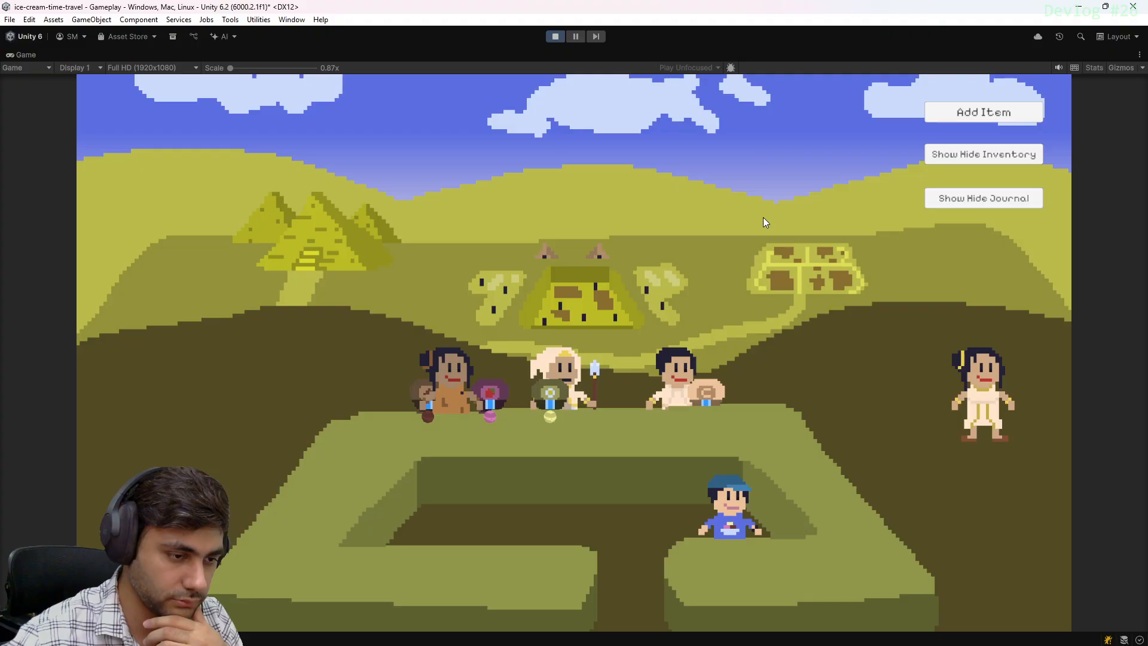
key("a")
key("d")
key("a")
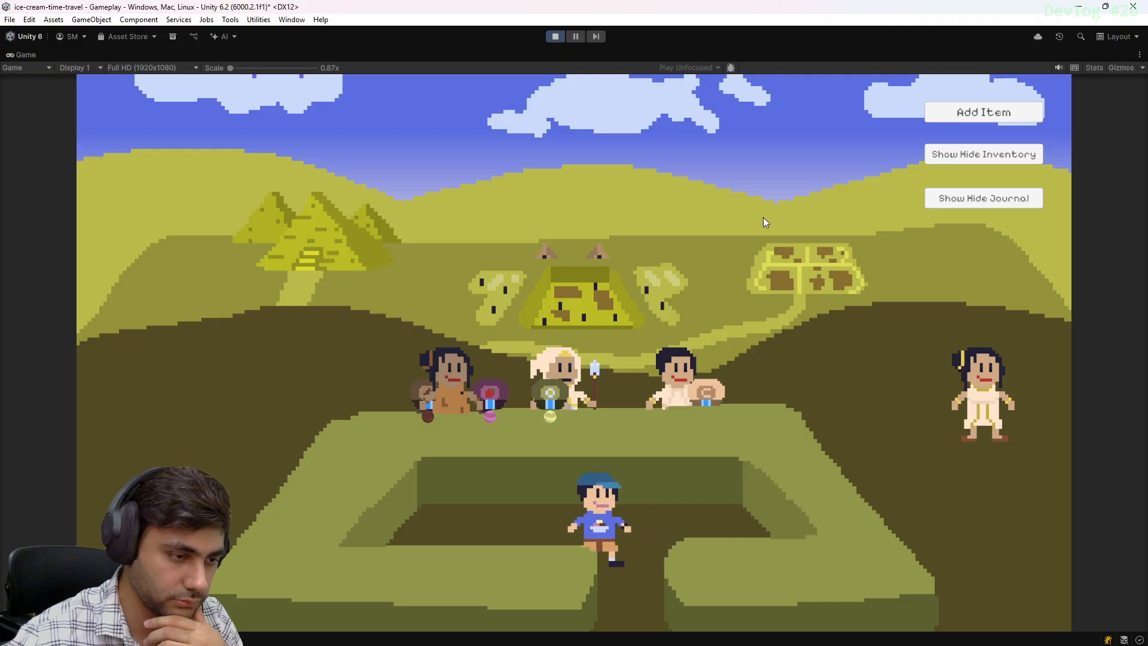
key("d")
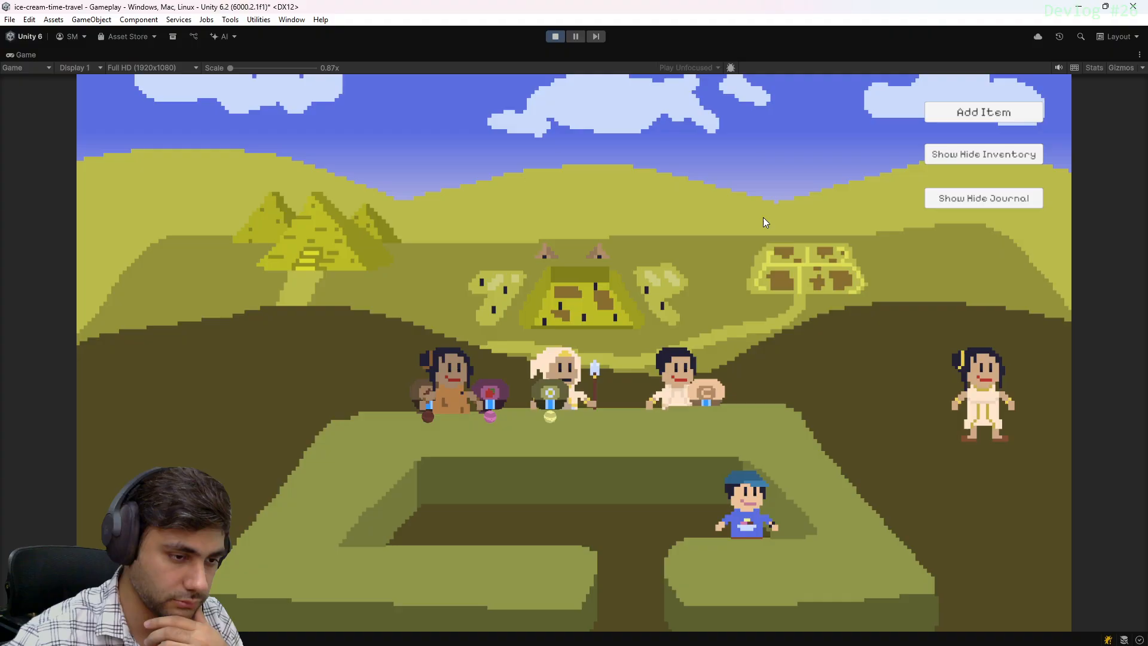
key("a")
key("d")
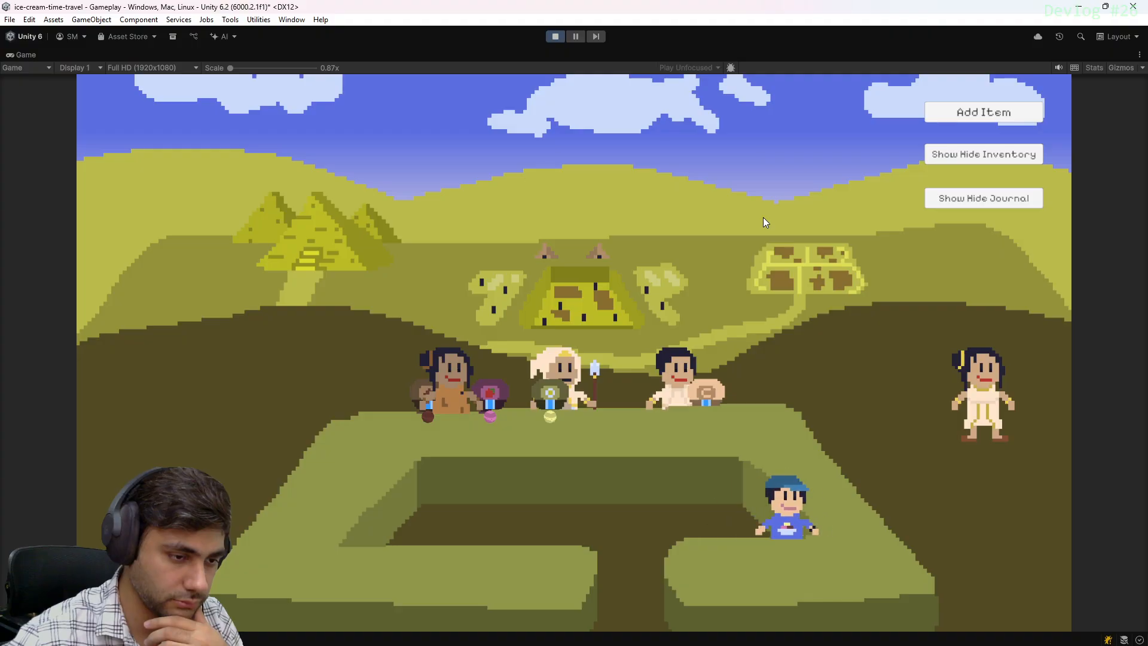
key("a")
key("d")
key("a")
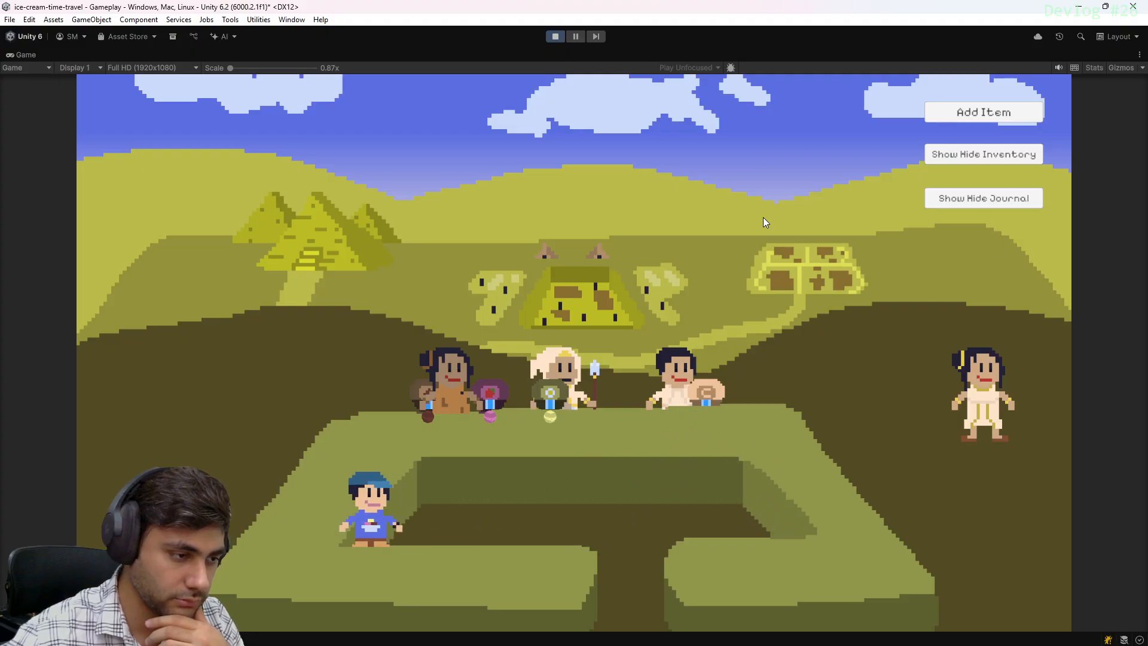
key("d")
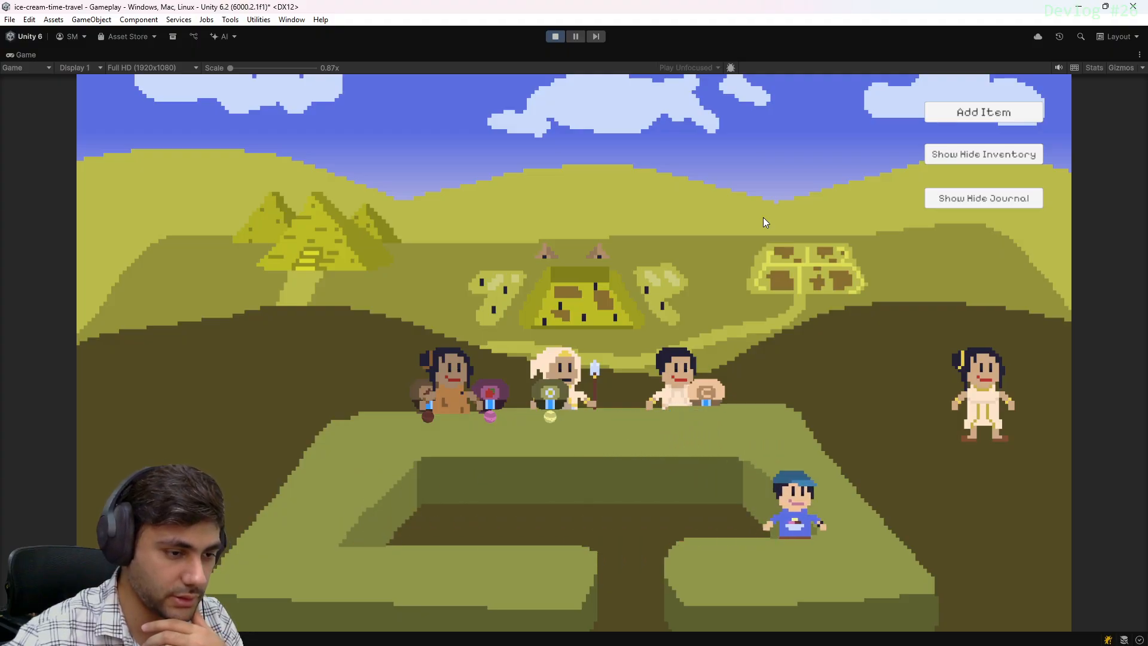
key("a")
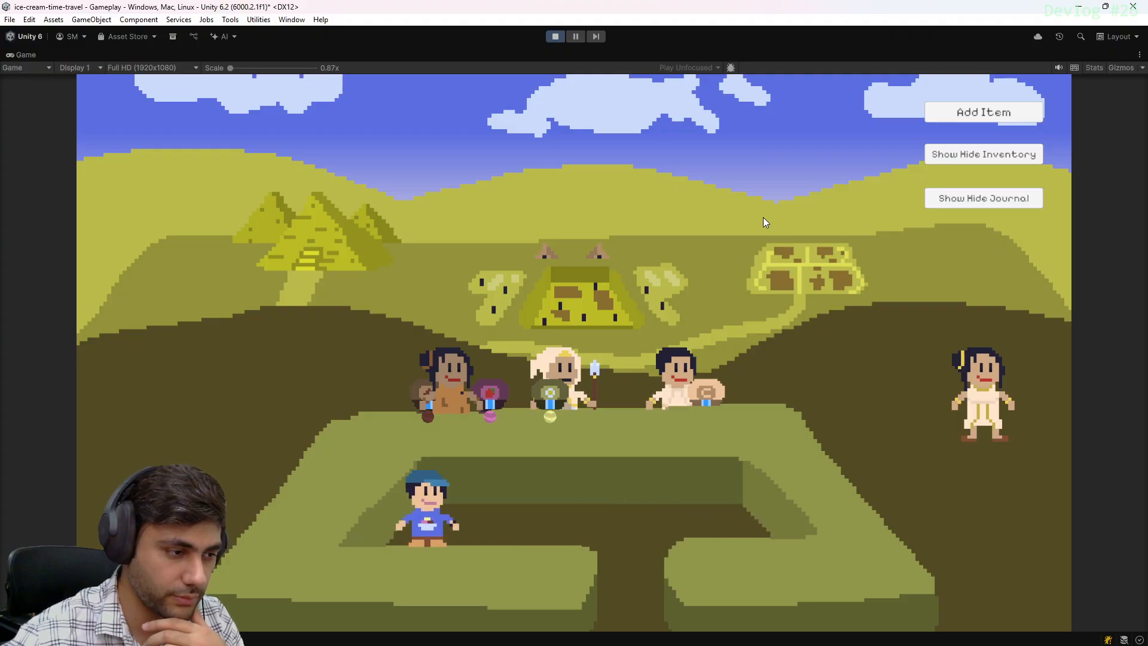
Walk the player up to the back counter and along the ice cream machines to check their layering, and stop the game
key("d")
key("w")
key("a")
key("s")
key("d")
key("w")
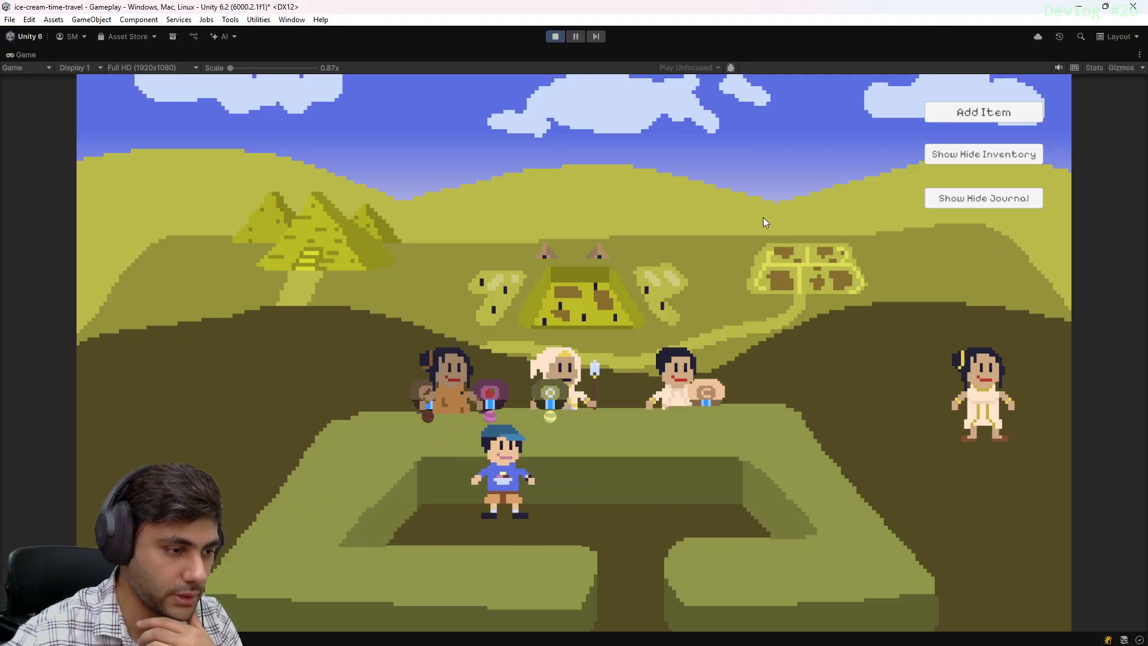
key("s")
key("w")
key("a")
key("d")
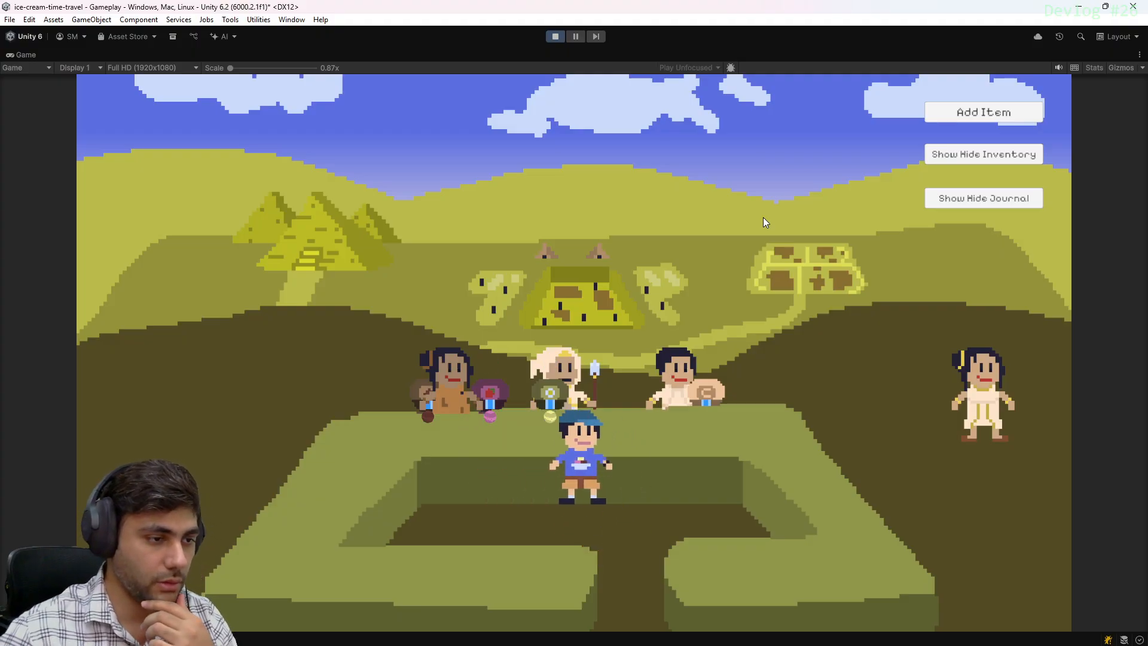
key("a")
key("d")
key("d")
key("a")
key("d")
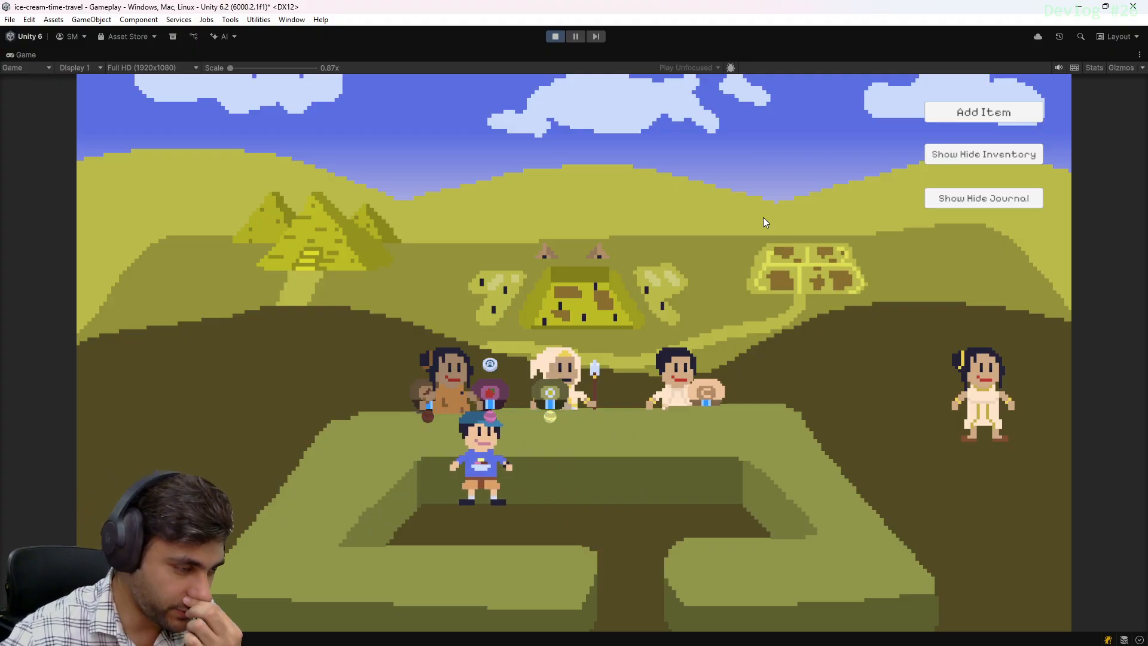
key("a")
key("d")
key("a")
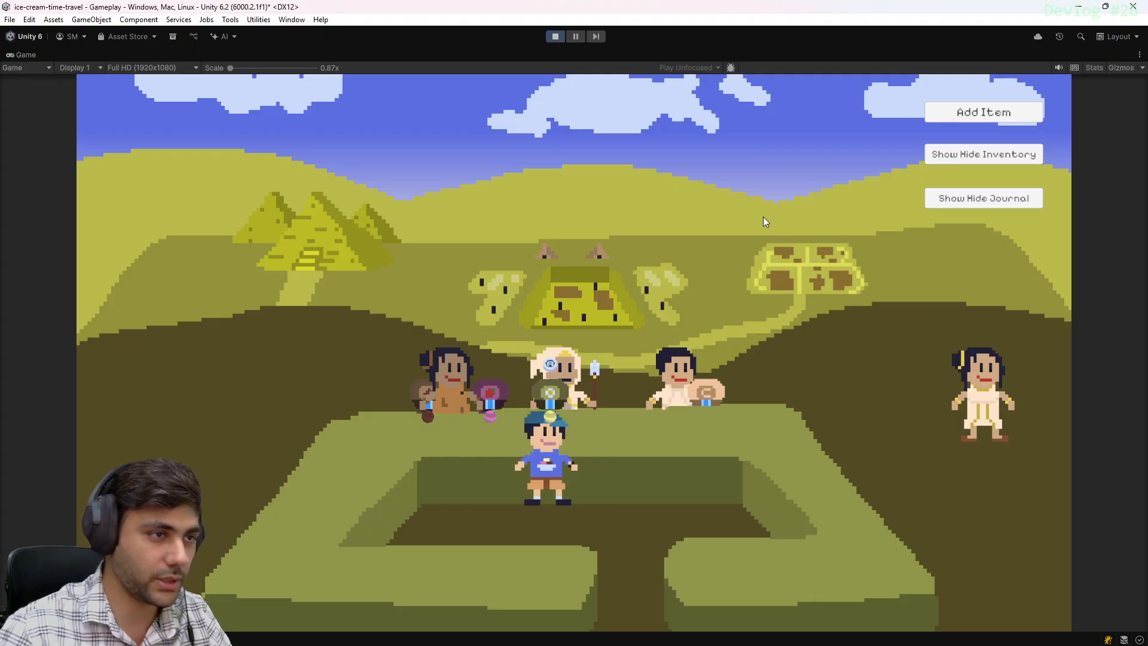
left_click(553, 38)
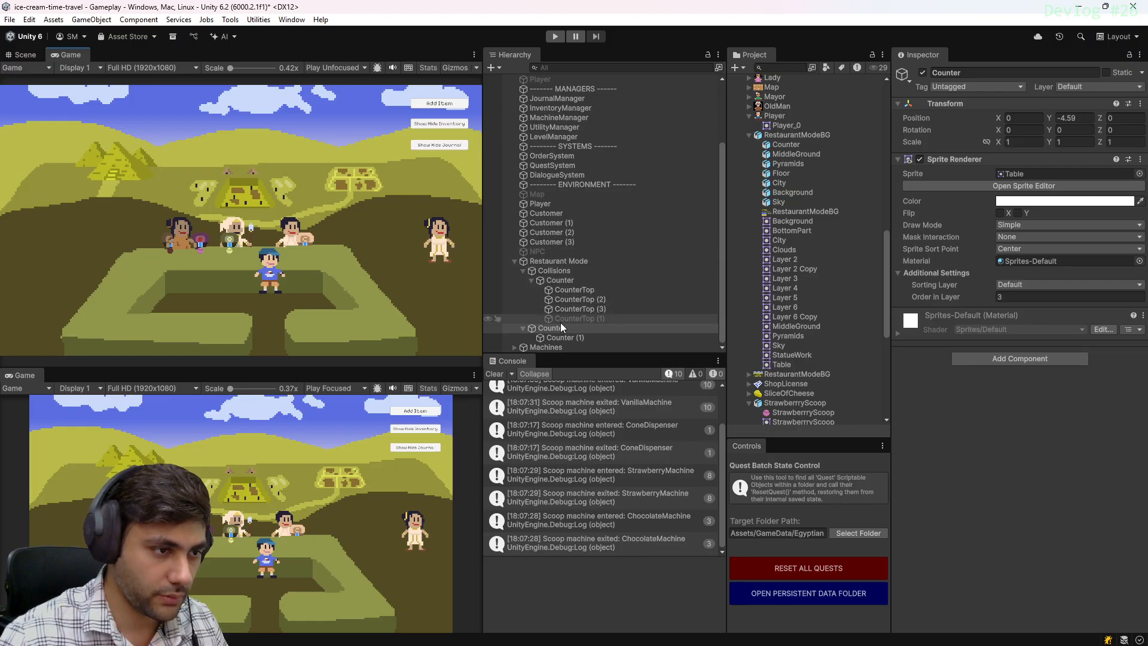
Try Order in Layer 6 and 3 on the three ice cream machines and ConeDispenser together, and set it to 4
left_click(515, 347)
left_click(577, 318)
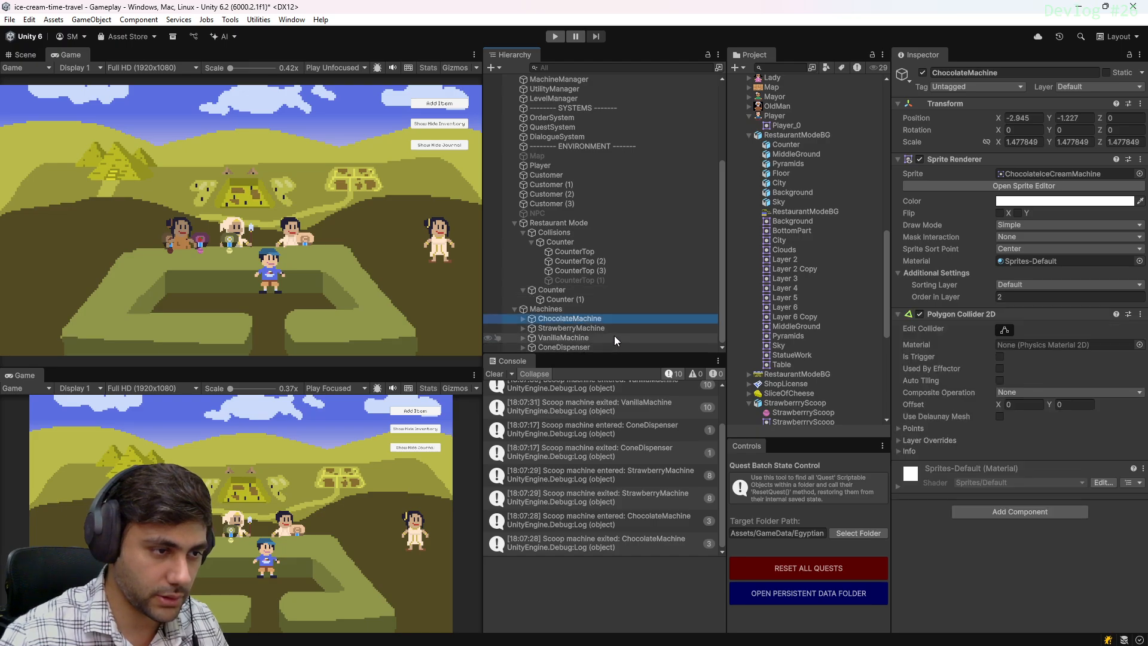
left_click(583, 346, "shift")
left_click(993, 298)
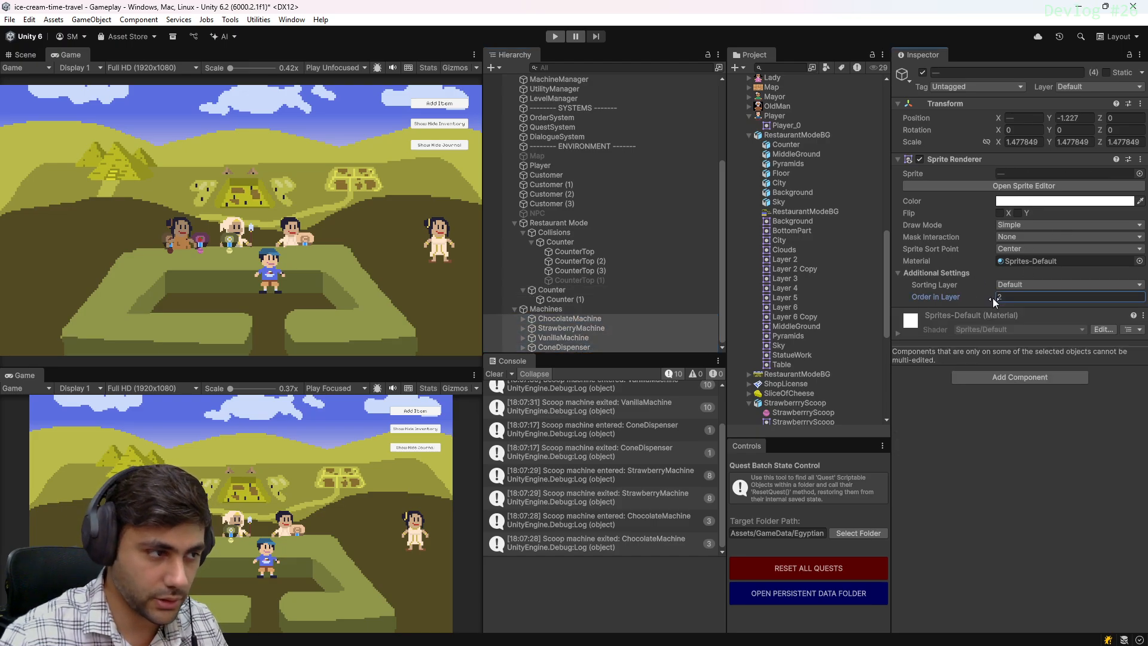
key("BackSpace")
type("6")
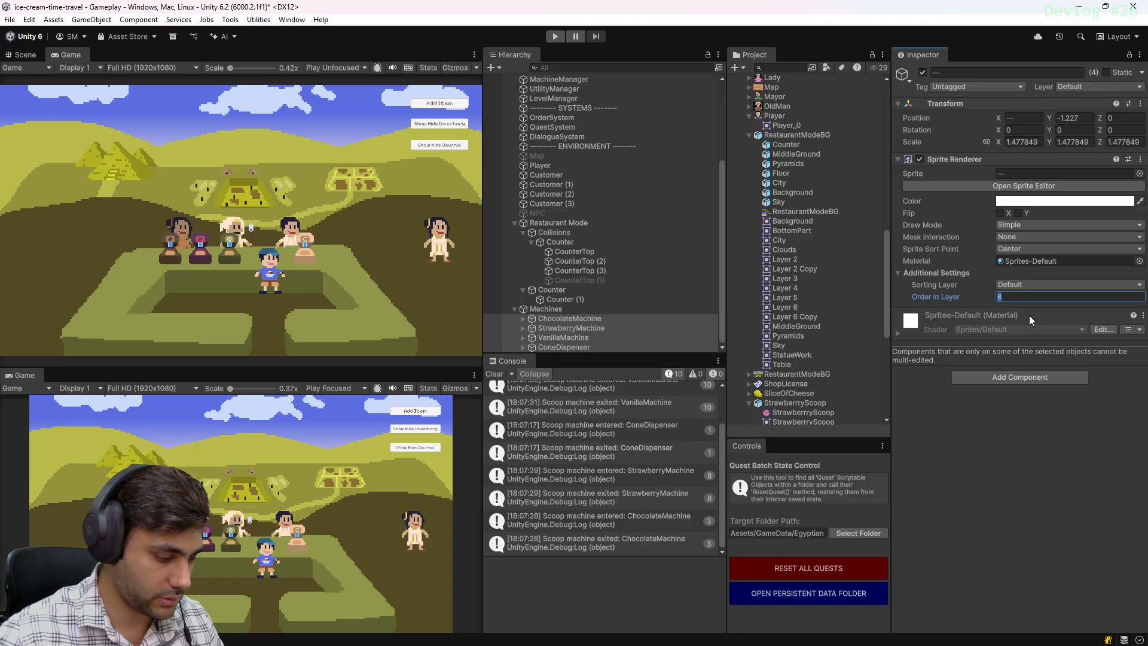
type("3")
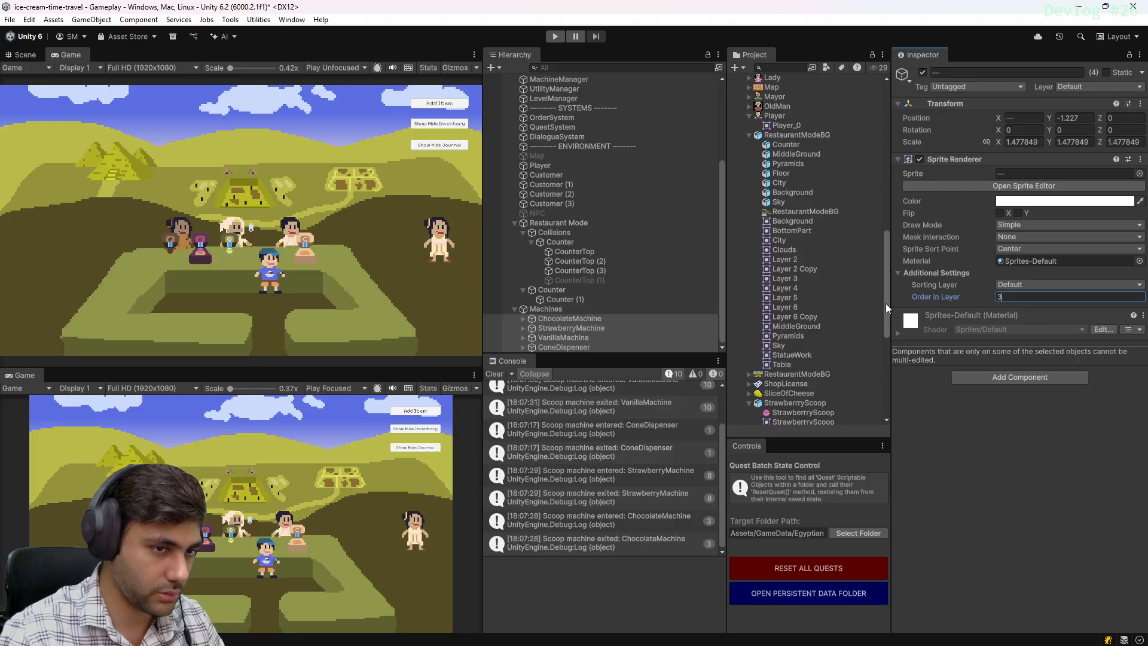
key("BackSpace")
type("4")
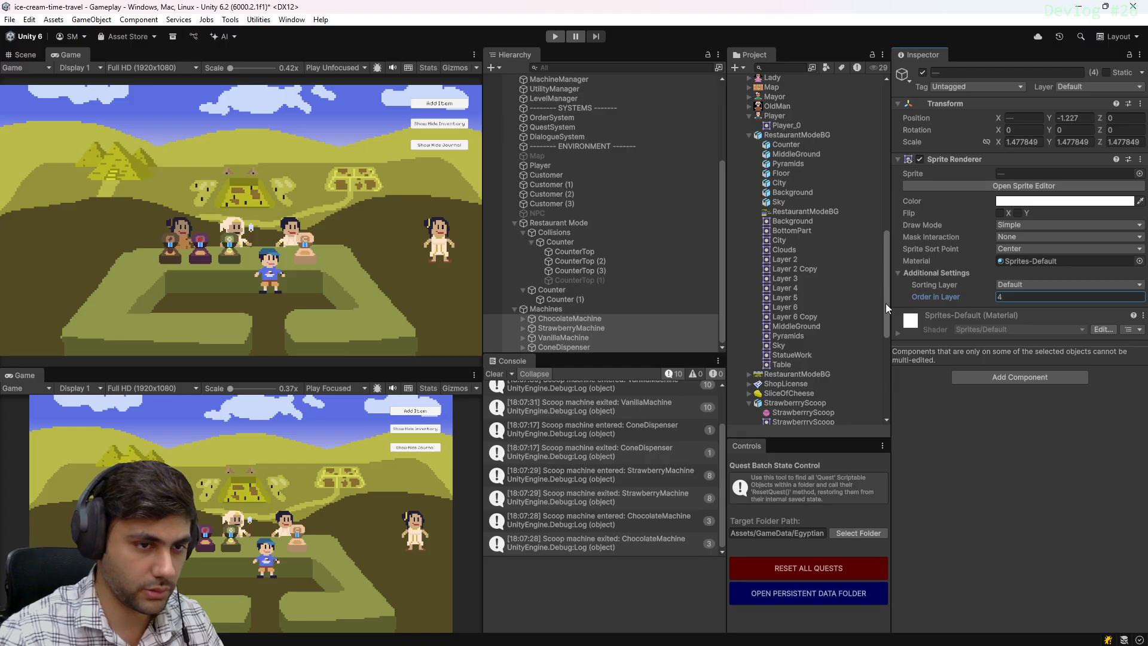
Check the Sprite Renderer layer order of StrawberryMachine, VanillaMachine and ConeDispenser one by one
left_click(600, 327)
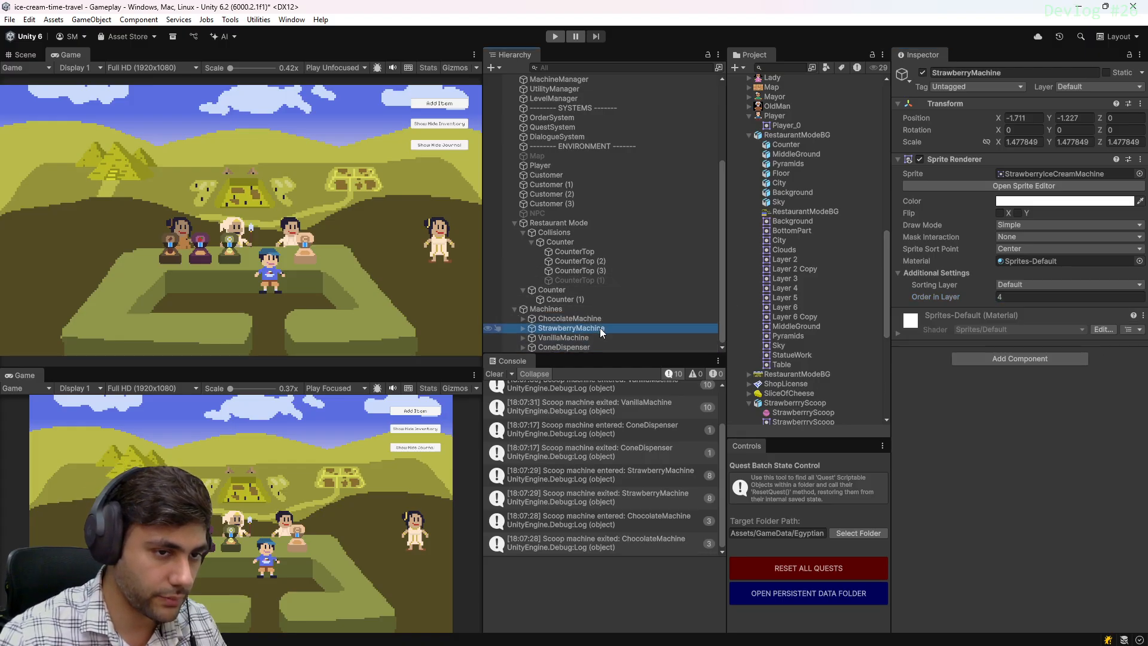
left_click(598, 338)
left_click(597, 346)
scroll(244, 272, "up", 1)
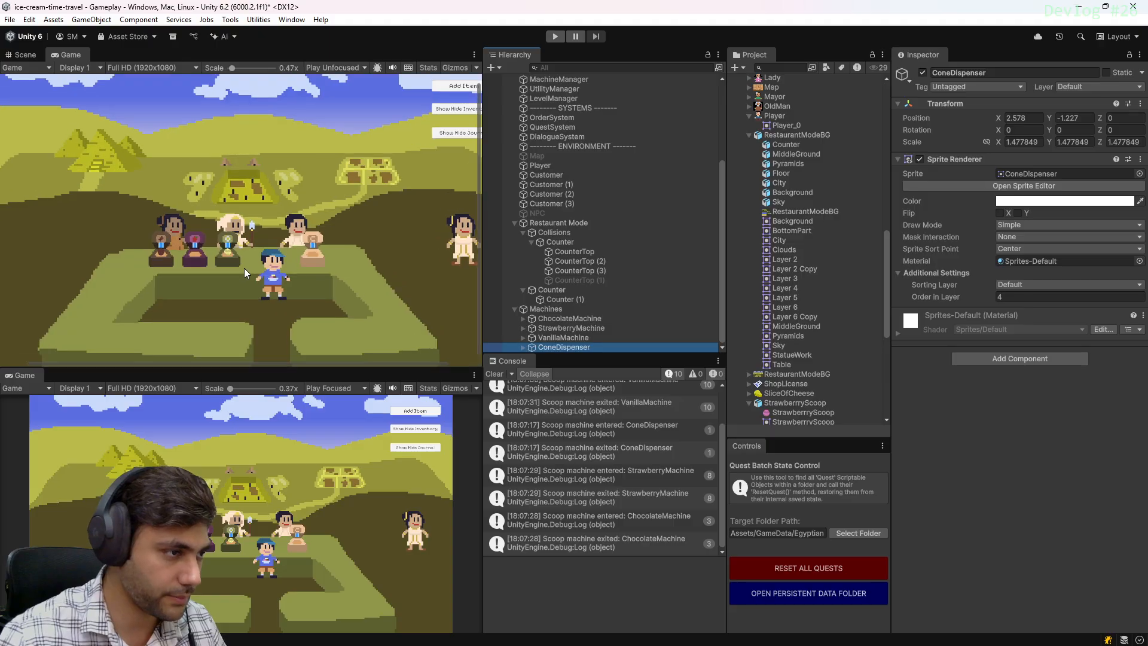
Maximise the Game view, run the game, walk the player to the strawberry machine to check the layering, and stop
scroll(244, 268, "up", 8)
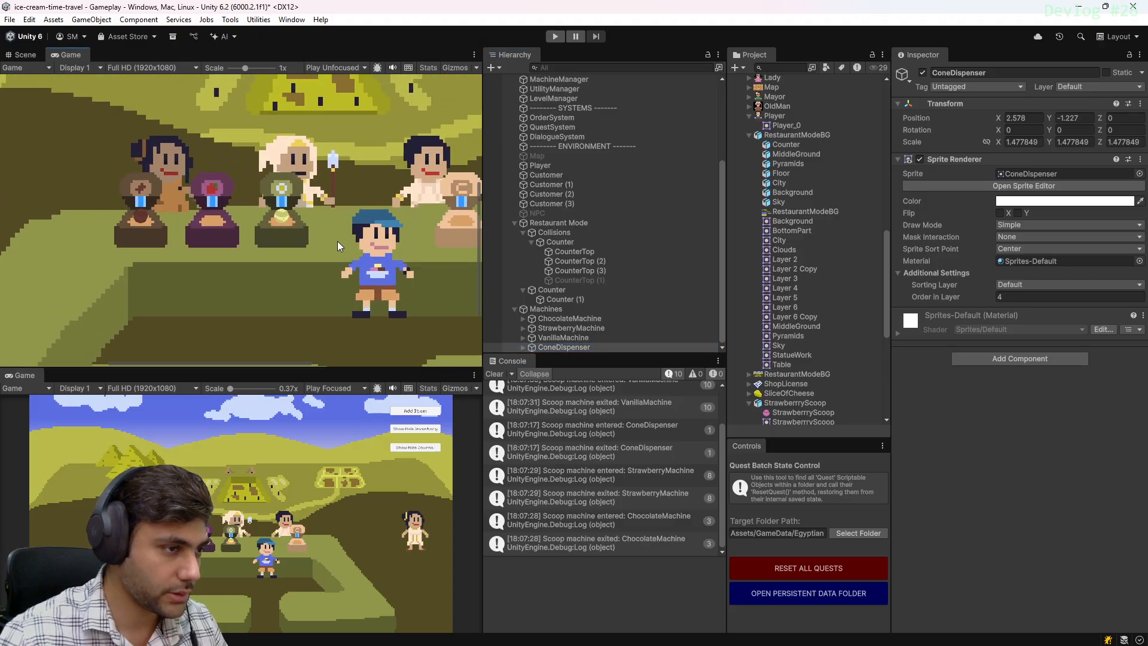
middle_click_drag(419, 250, 348, 259)
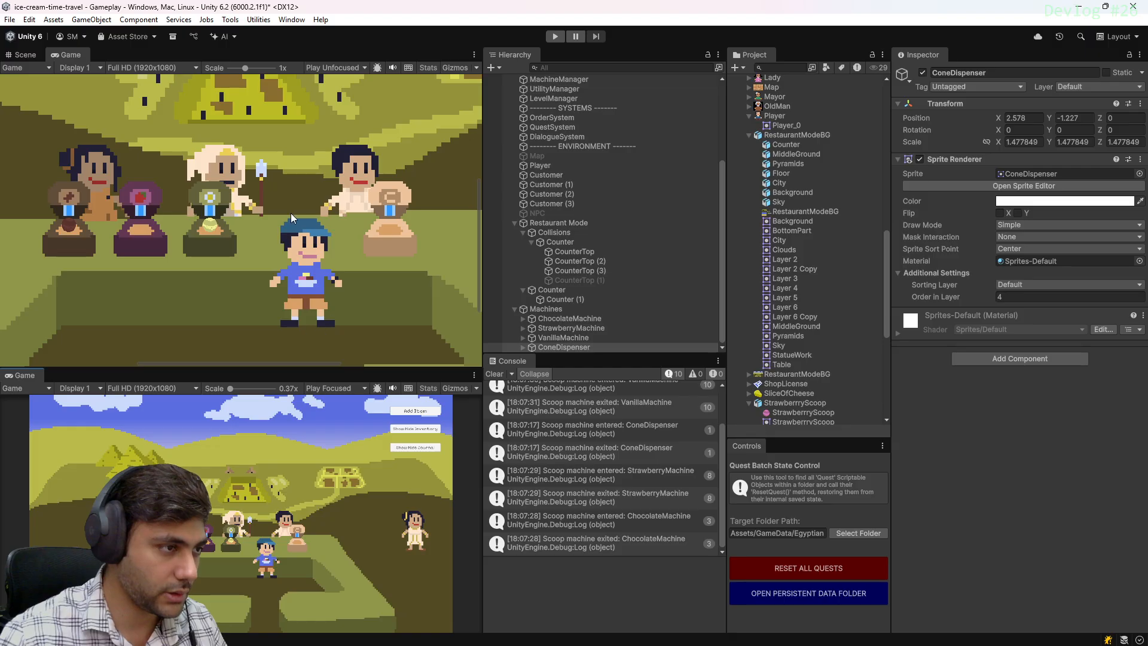
key("shift+space")
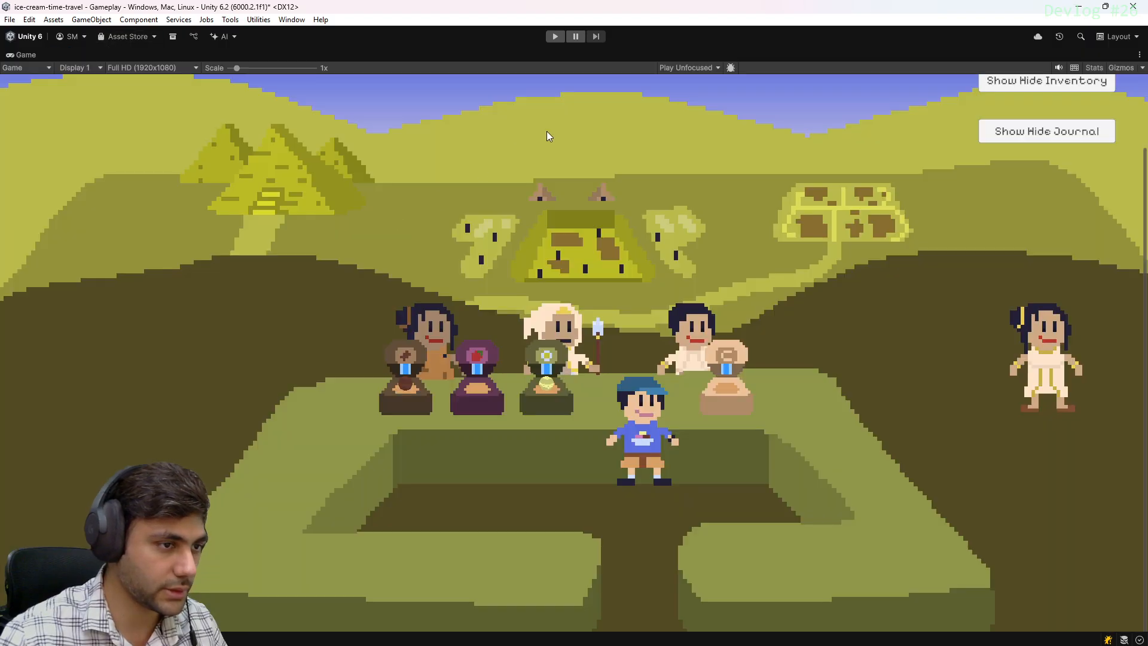
left_click(554, 37)
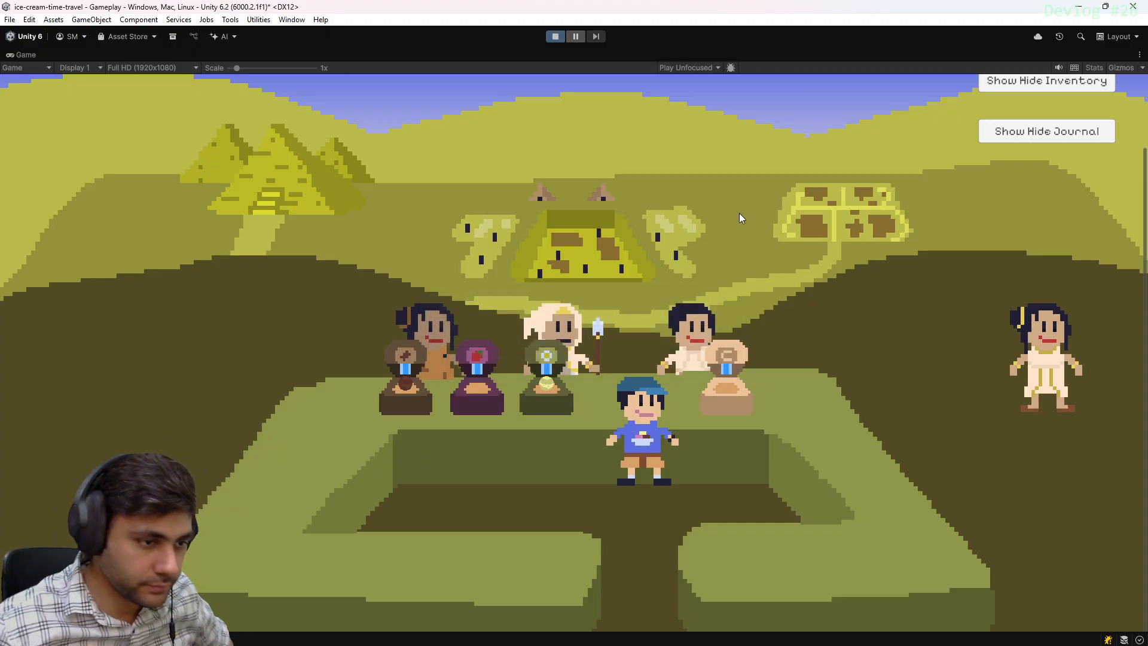
key("a")
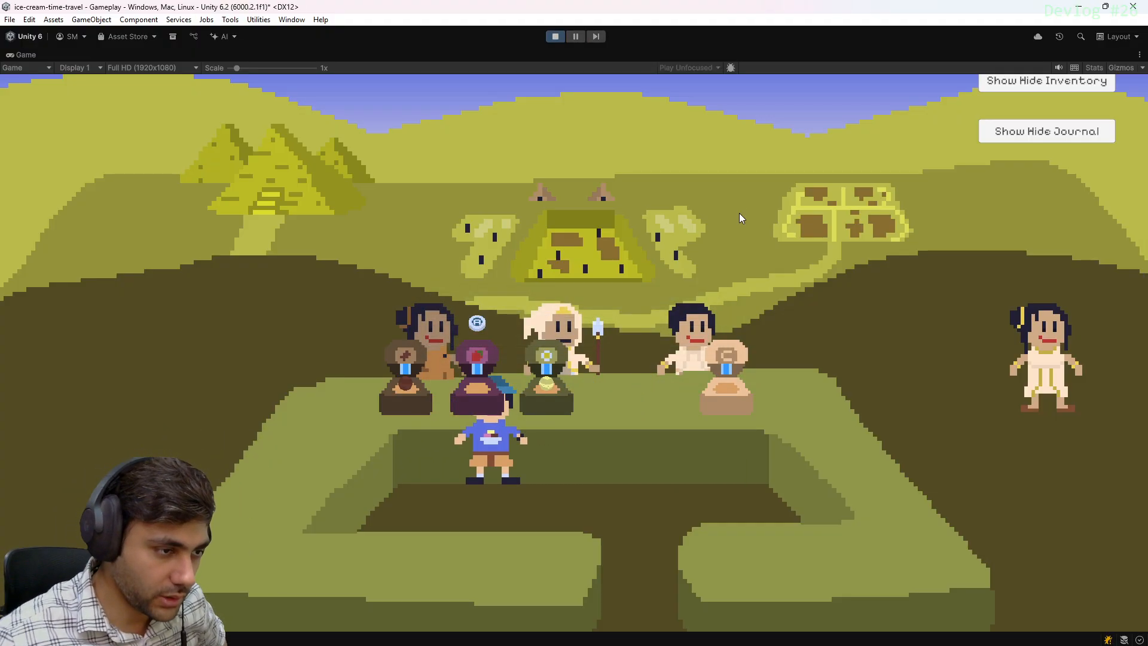
left_click(553, 37)
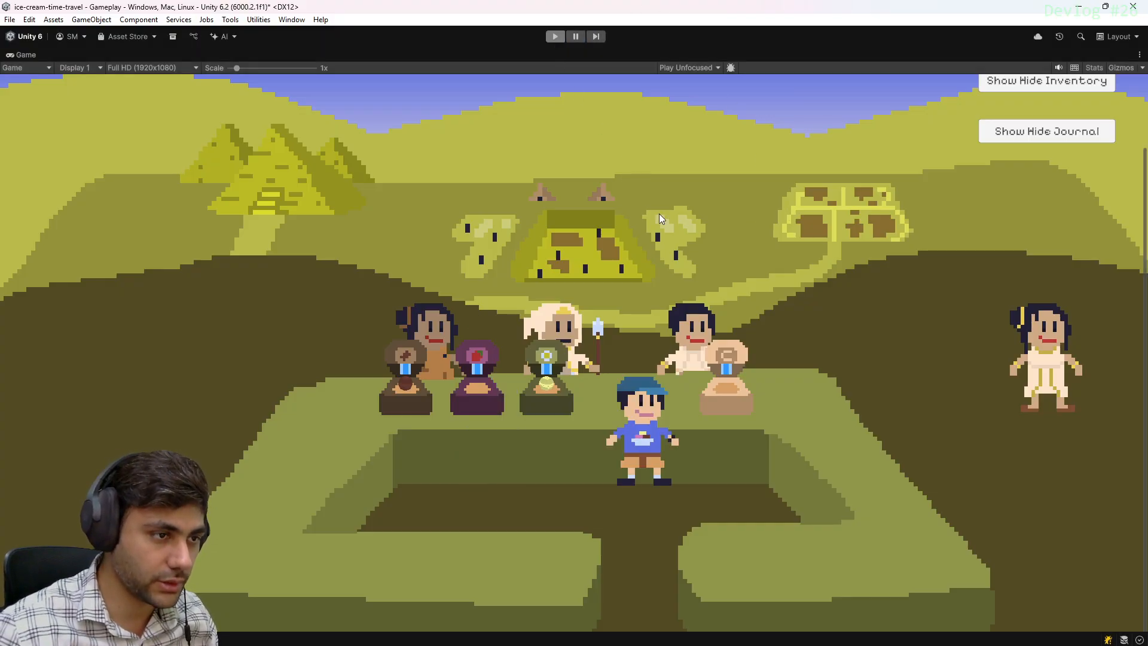
Set Order in Layer to 3 on the three ice cream machines and ConeDispenser together
left_click(584, 320, "shift")
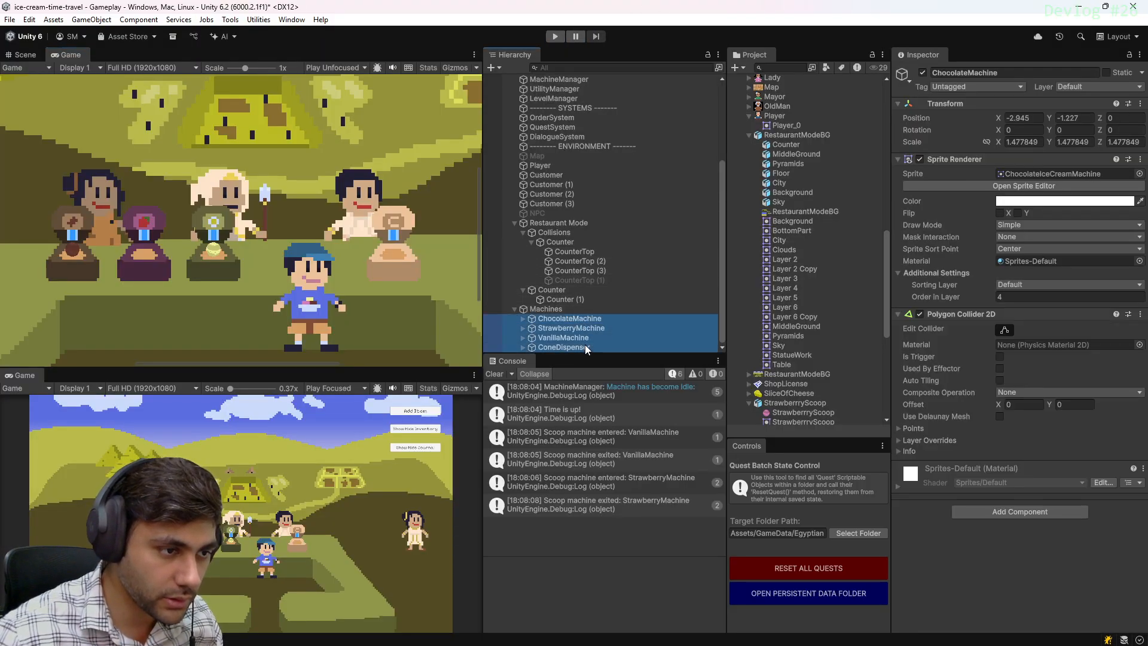
left_click(964, 298)
type("3")
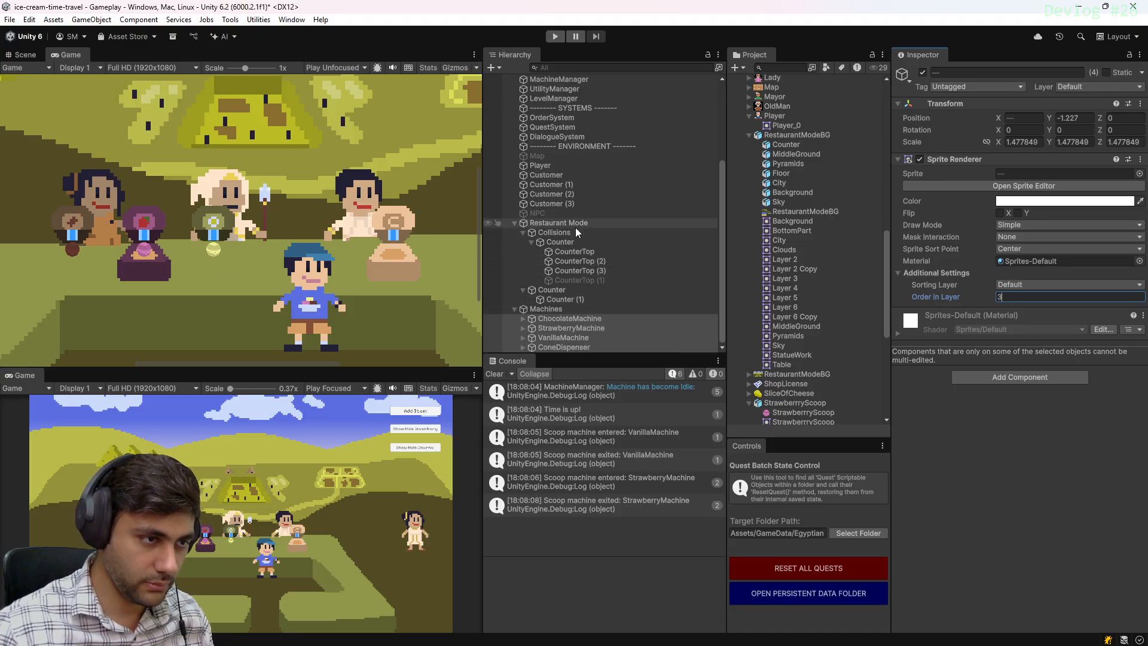
Set Order in Layer to 6 on the front counter part Counter (1) and to 5 on the Player
left_click(573, 299)
left_click(1021, 297)
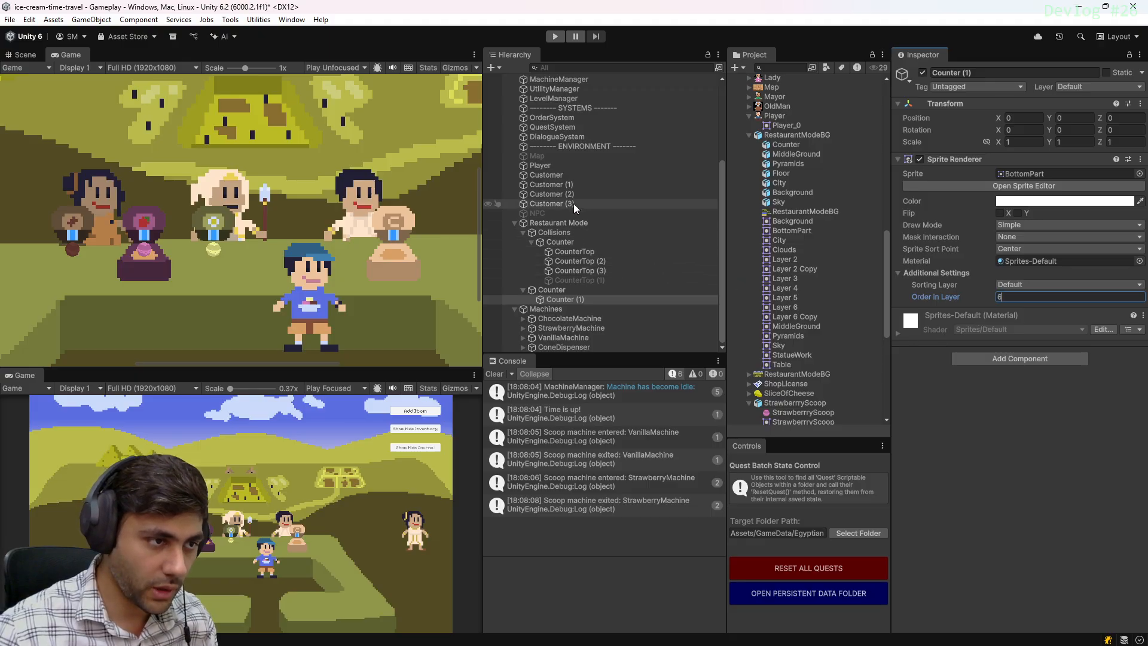
left_click(560, 166)
left_click(1010, 298)
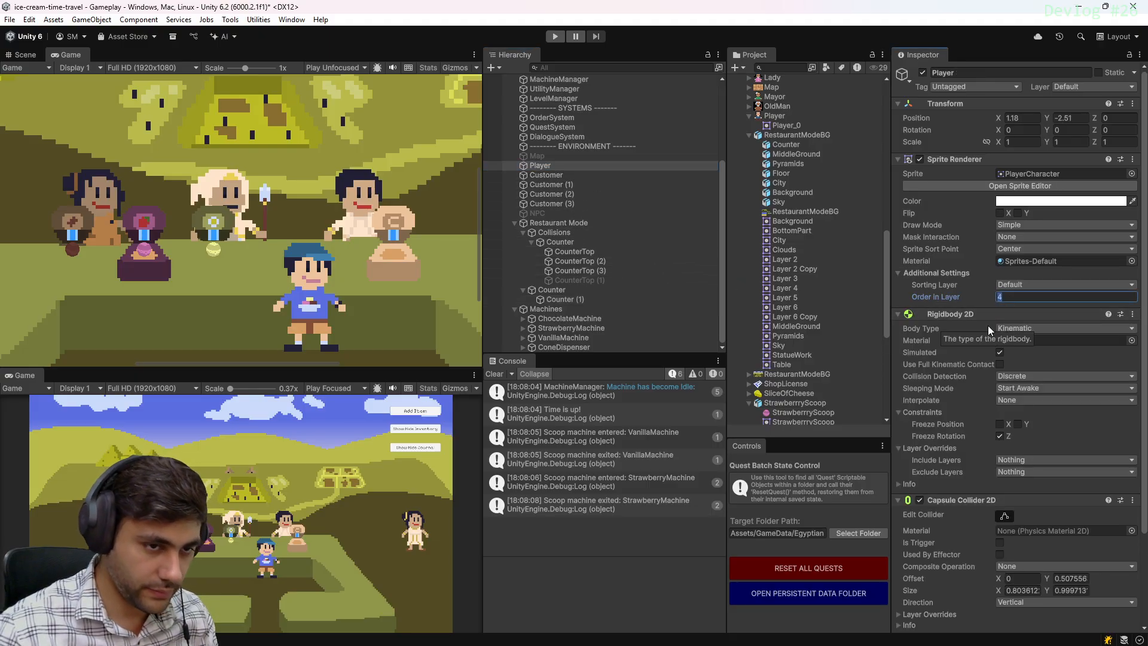
type("5")
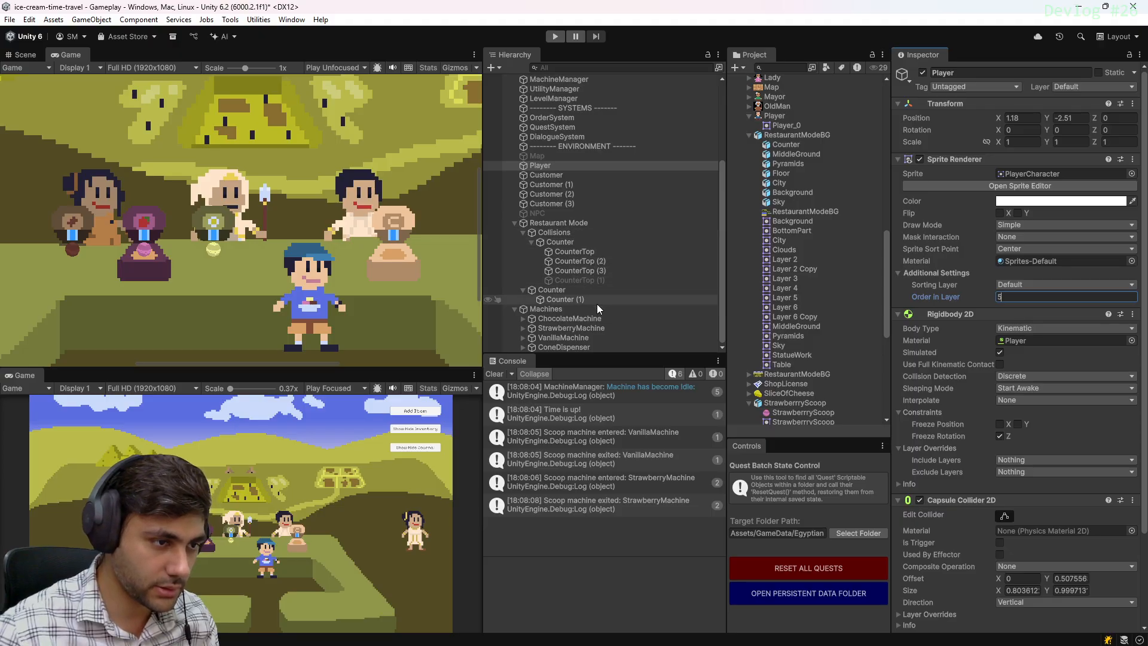
Set Order in Layer to 4 on ChocolateMachine, StrawberryMachine, VanillaMachine and ConeDispenser together
left_click(578, 321)
left_click(577, 347, "shift")
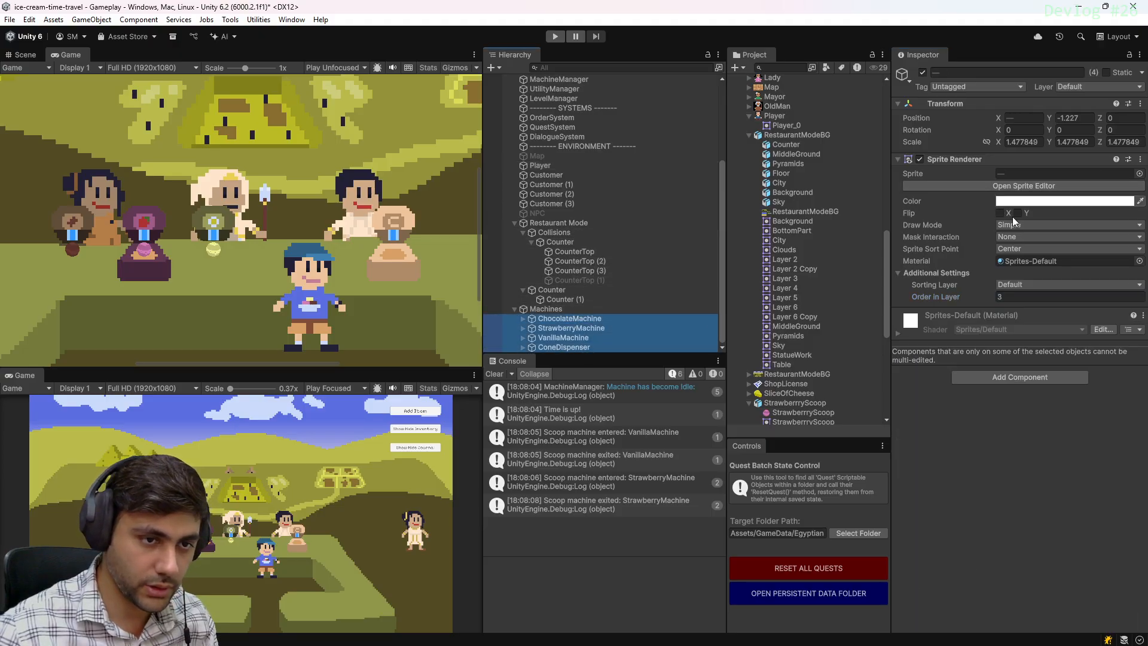
left_click(998, 297)
type("4")
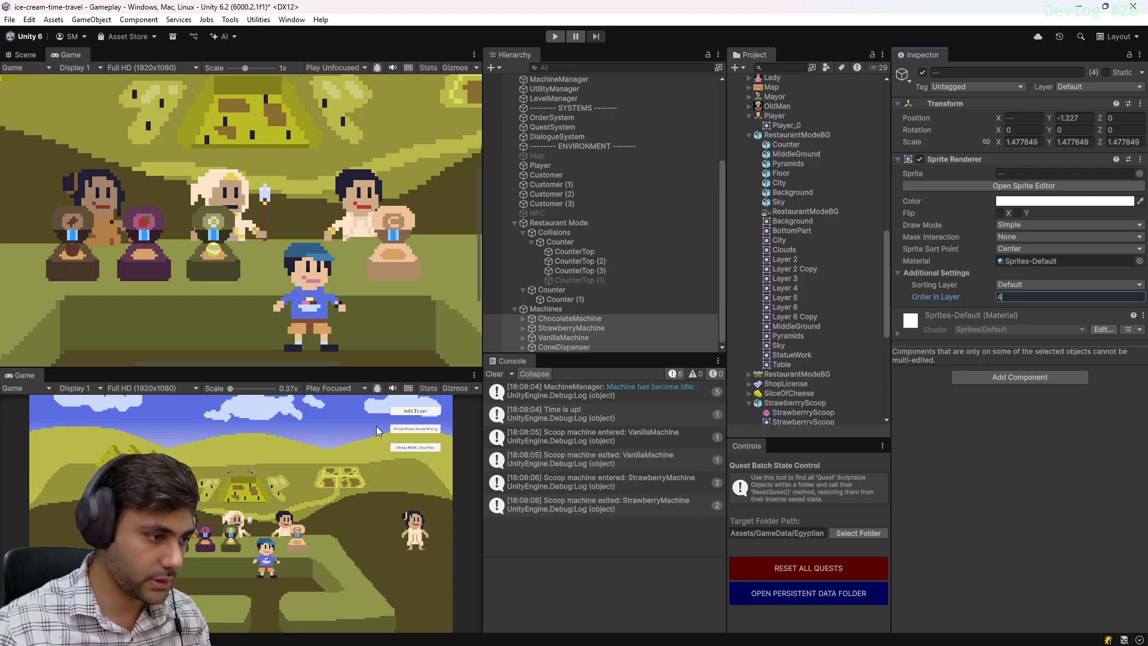
Maximise the Game view, run the game and walk the player between the strawberry machine and the cone dispenser to test the layering
double_click(70, 54)
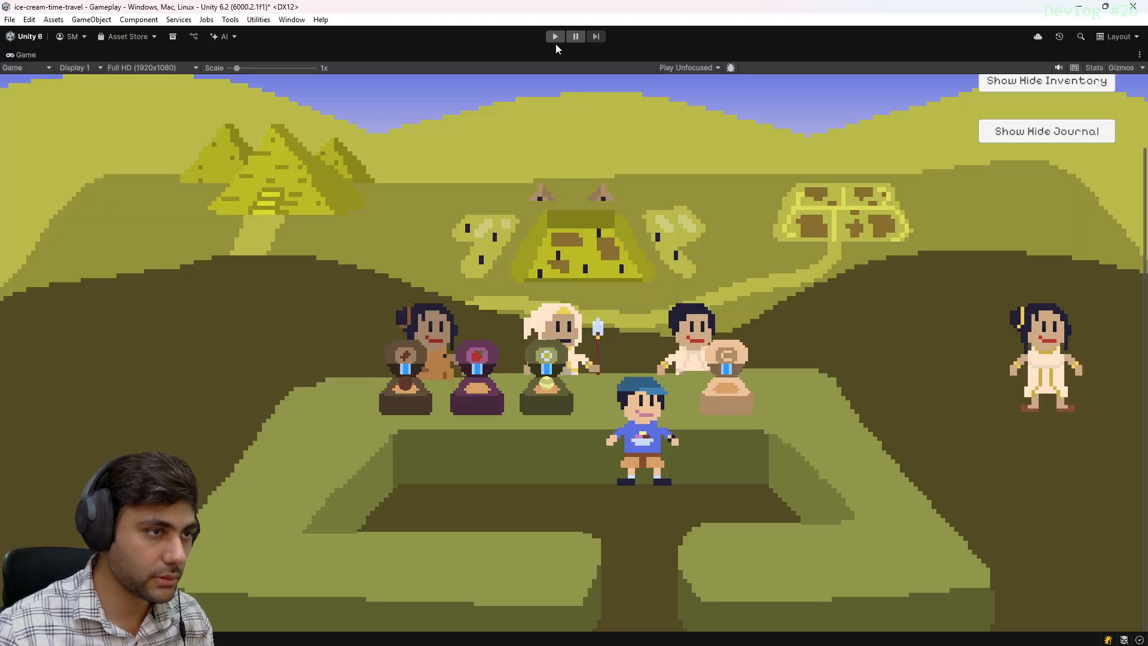
left_click(555, 37)
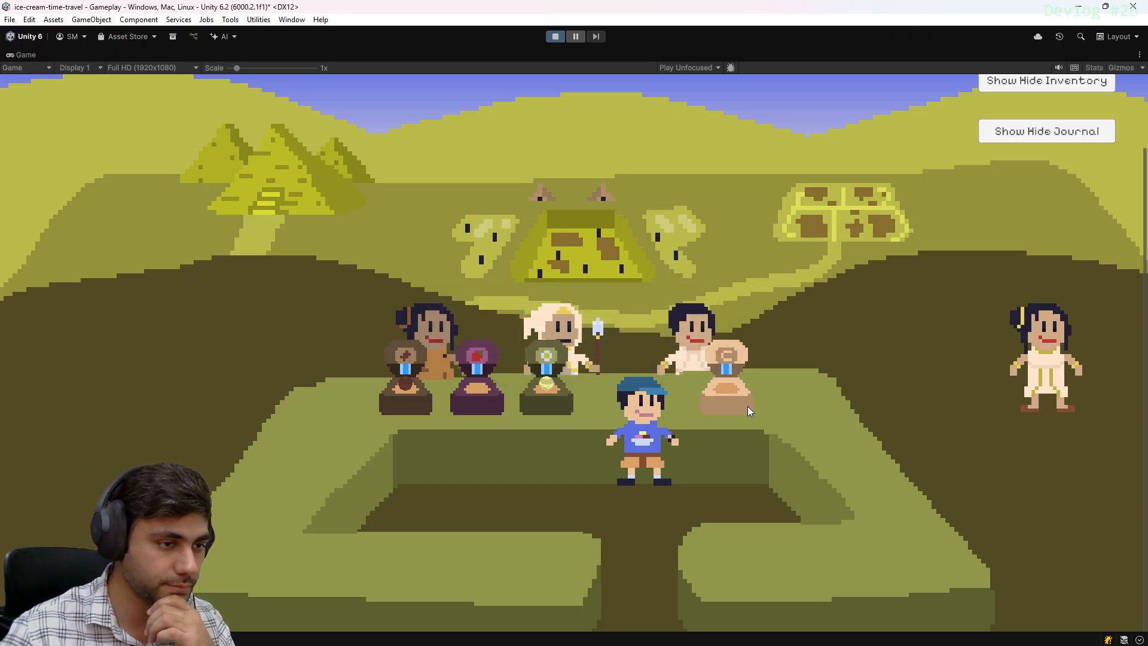
key("a")
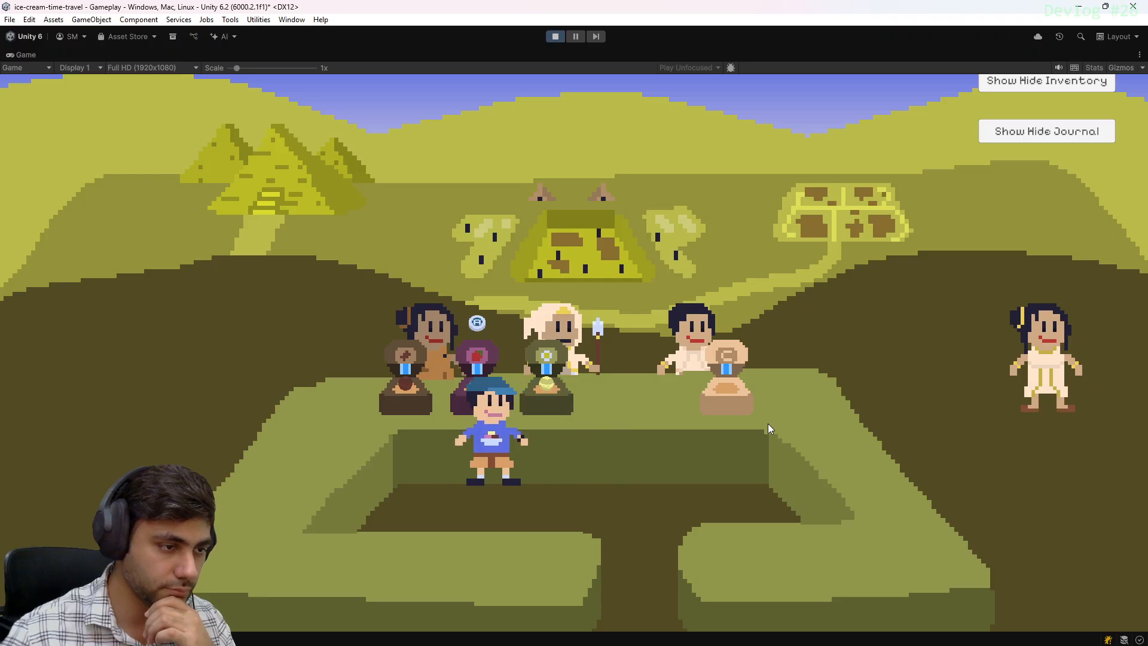
key("d")
key("a")
key("d")
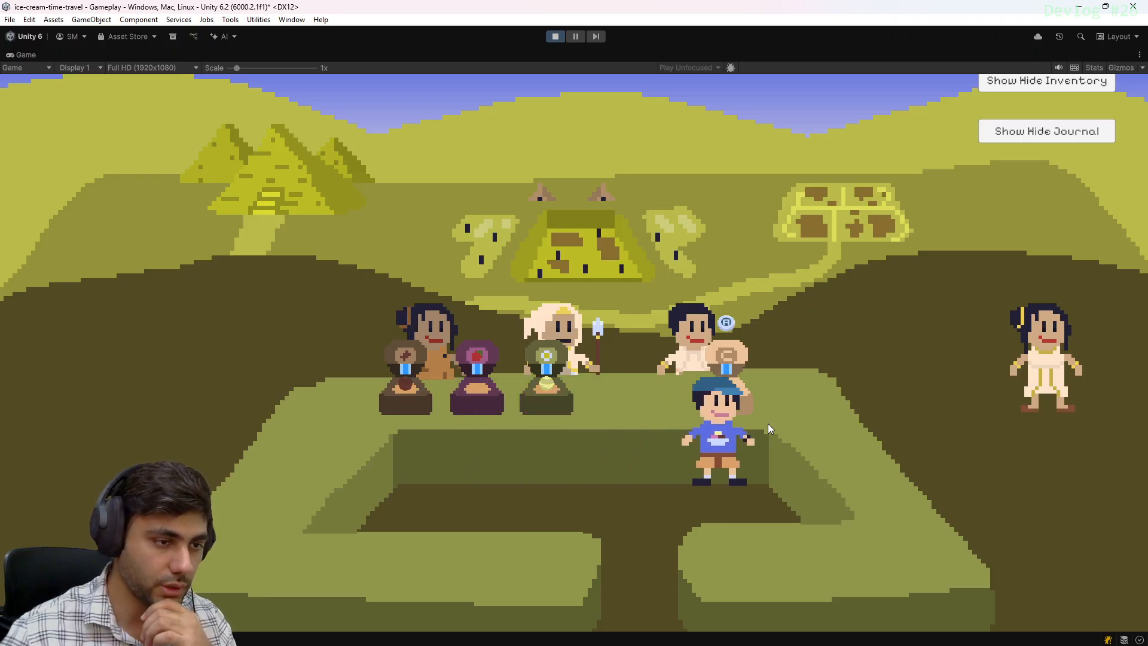
Walk the player around inside the counter and past the chocolate machine, stop the game and clear the console
key("s")
key("a")
key("w")
key("d")
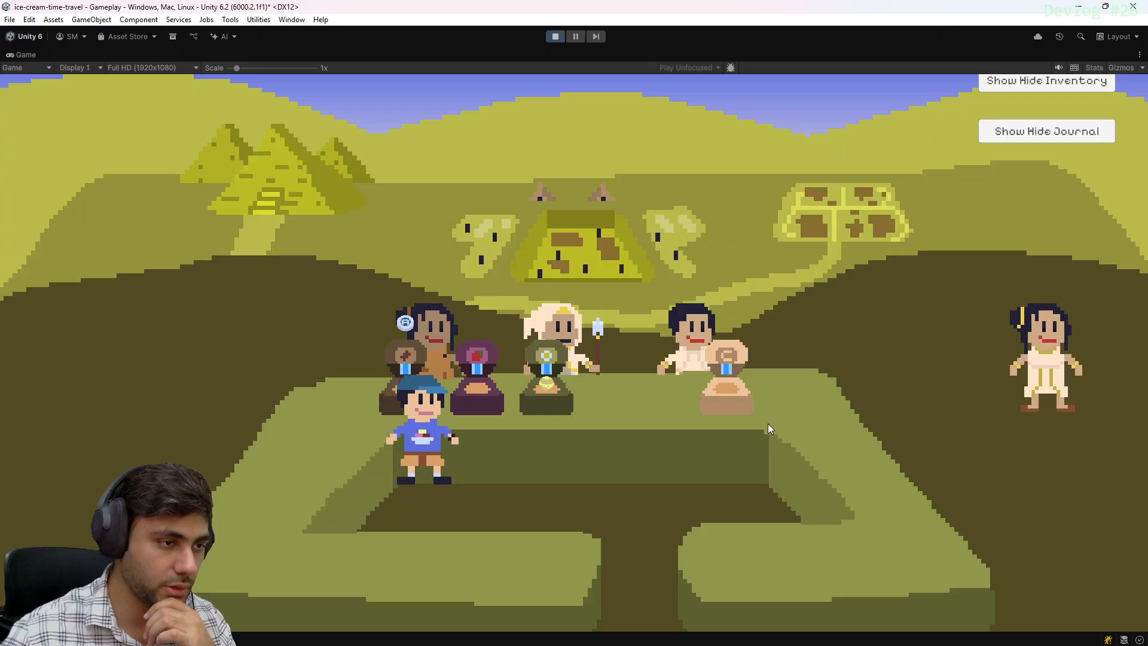
key("s")
key("a")
key("d")
key("a")
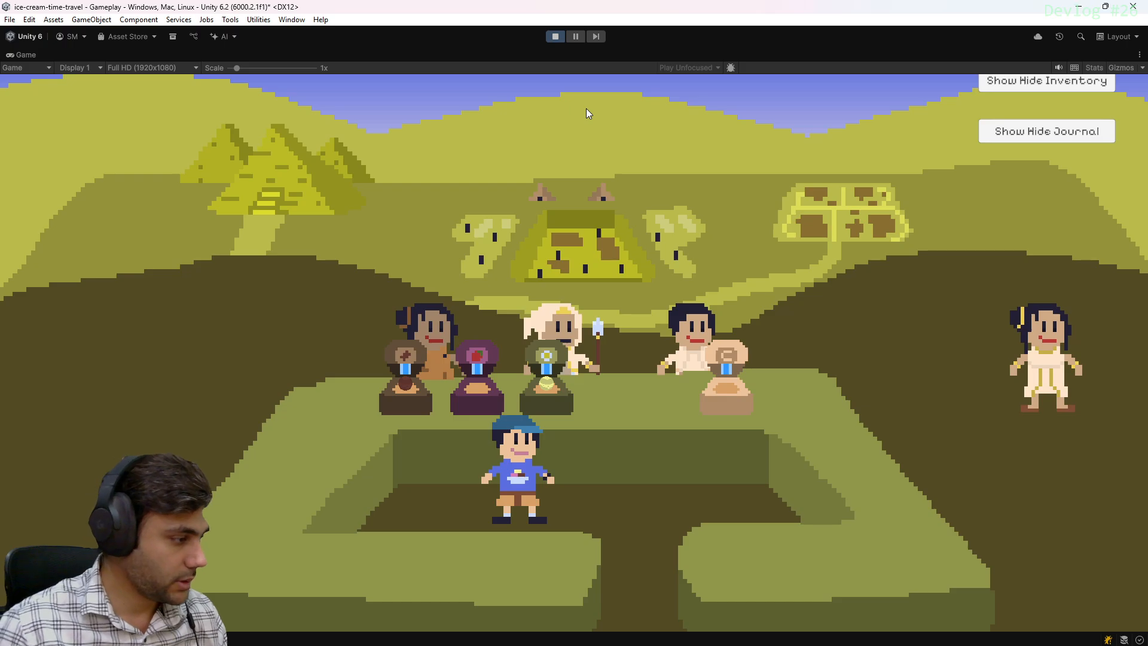
left_click(555, 37)
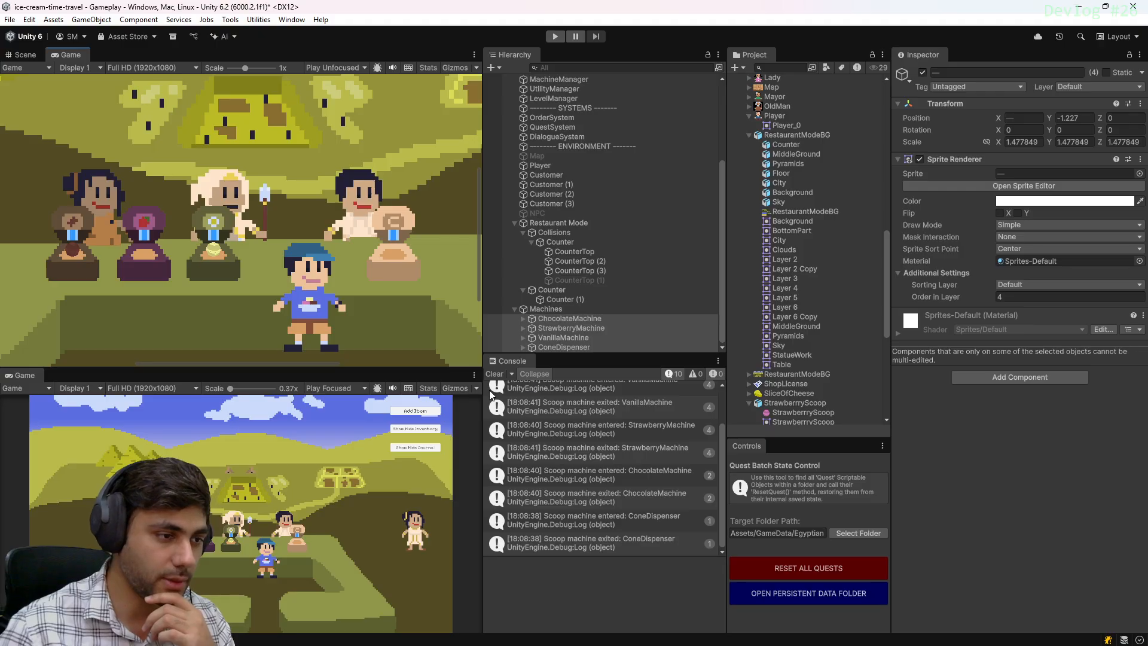
left_click(495, 374)
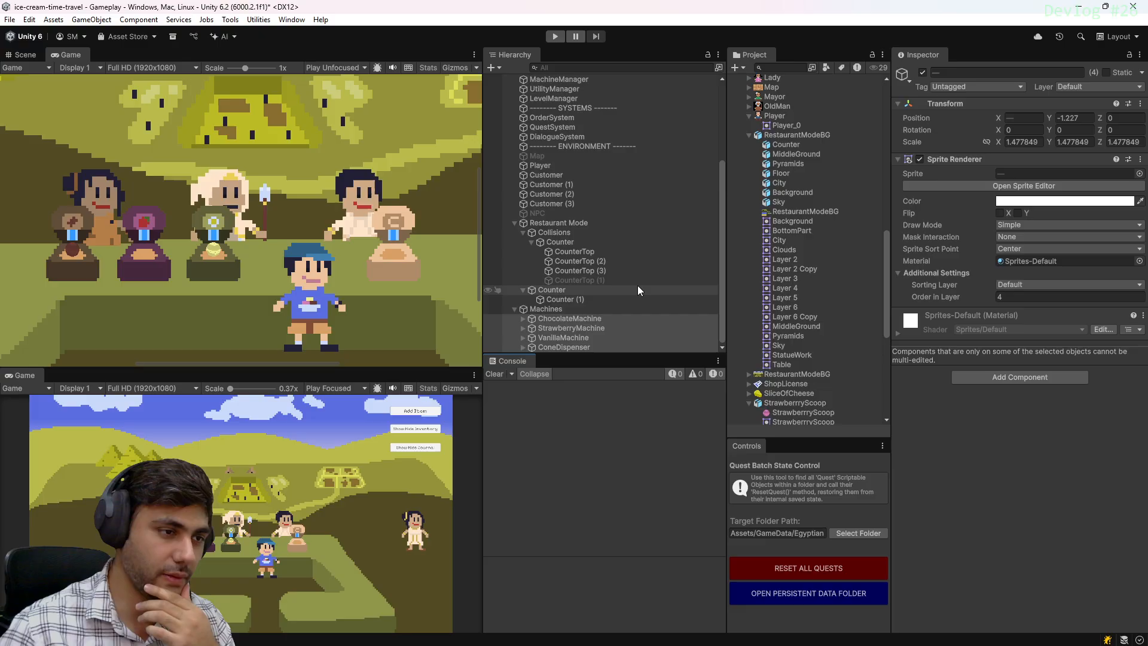
Deactivate the Scoop, Scoop (1) and Scoop (2) objects inside the chocolate, strawberry and vanilla machines
left_click(523, 319)
scroll(523, 321, "down", 2)
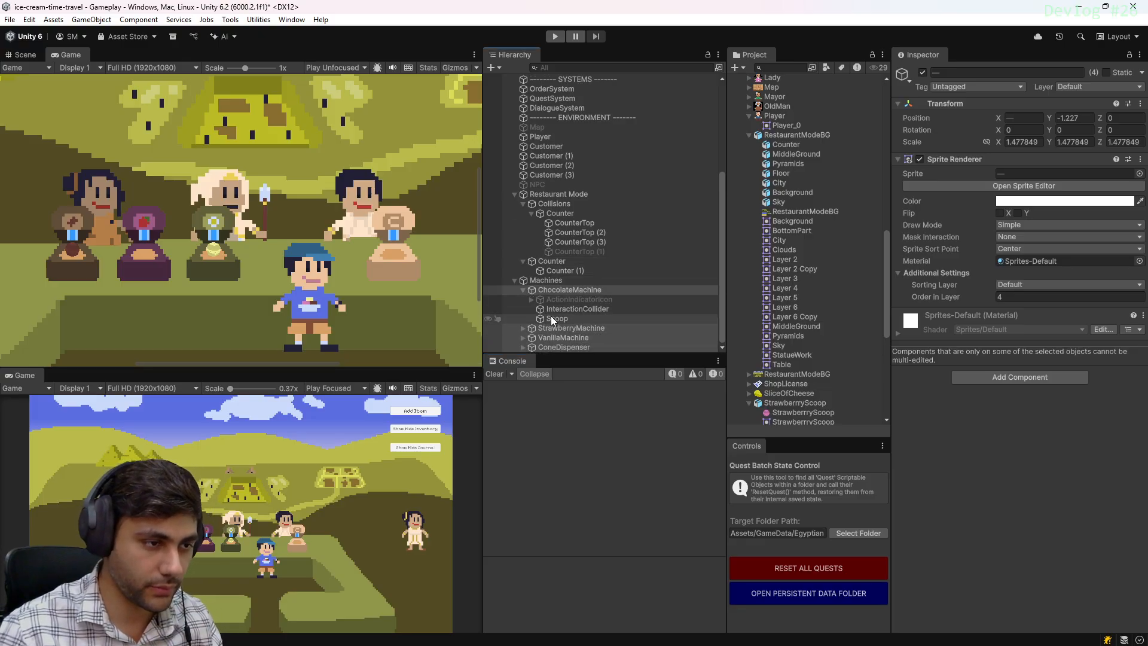
left_click(522, 328)
scroll(552, 338, "down", 2)
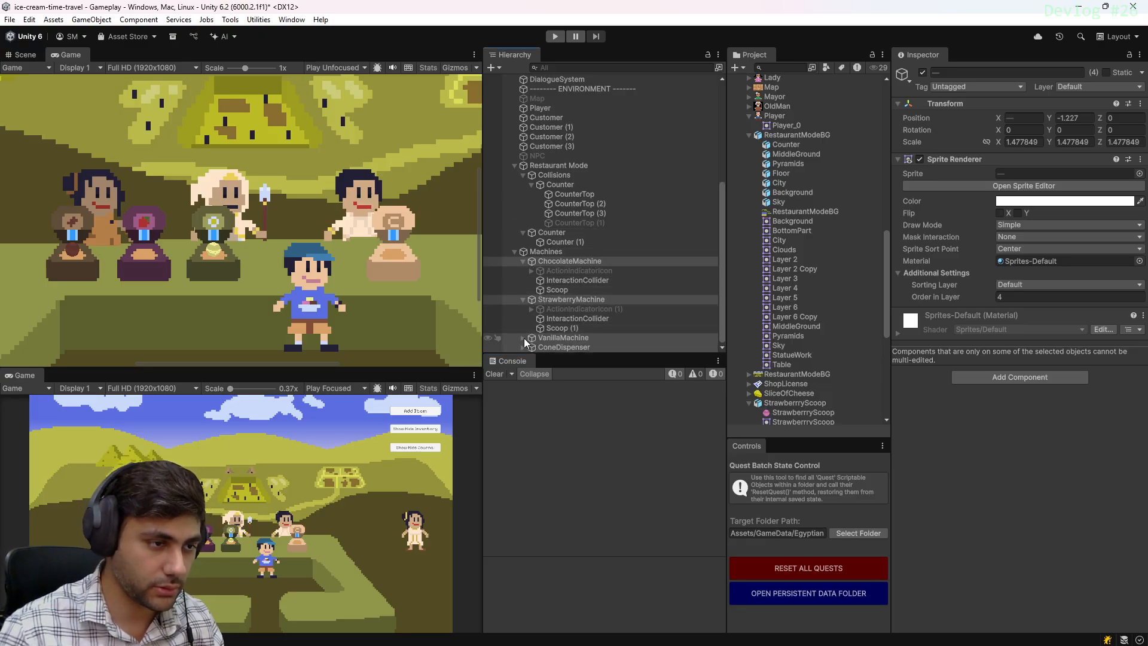
left_click(524, 338)
scroll(538, 347, "down", 2)
left_click(523, 345)
scroll(556, 335, "down", 2)
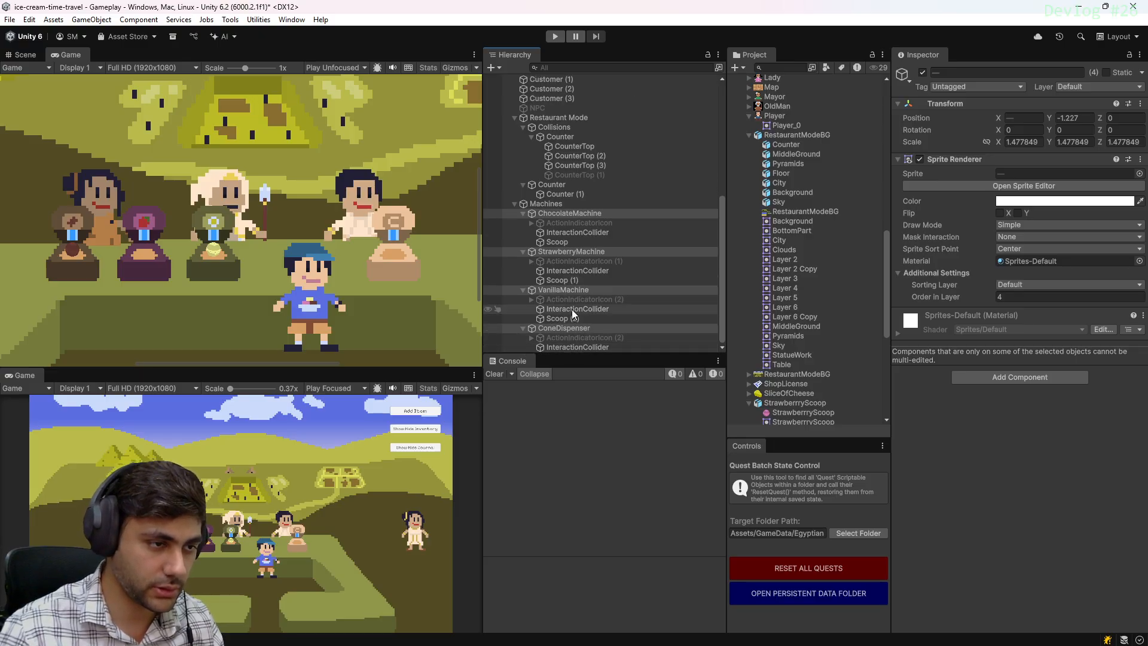
left_click(575, 318)
left_click(560, 280, "ctrl")
left_click(558, 242, "ctrl")
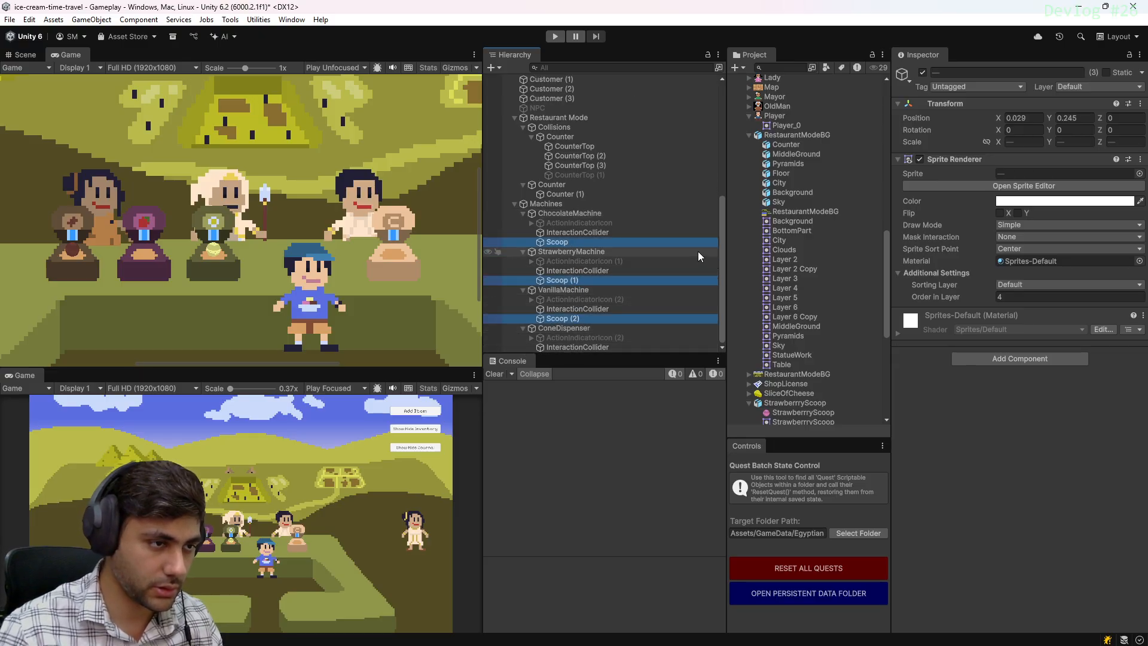
key("alt+shift+a")
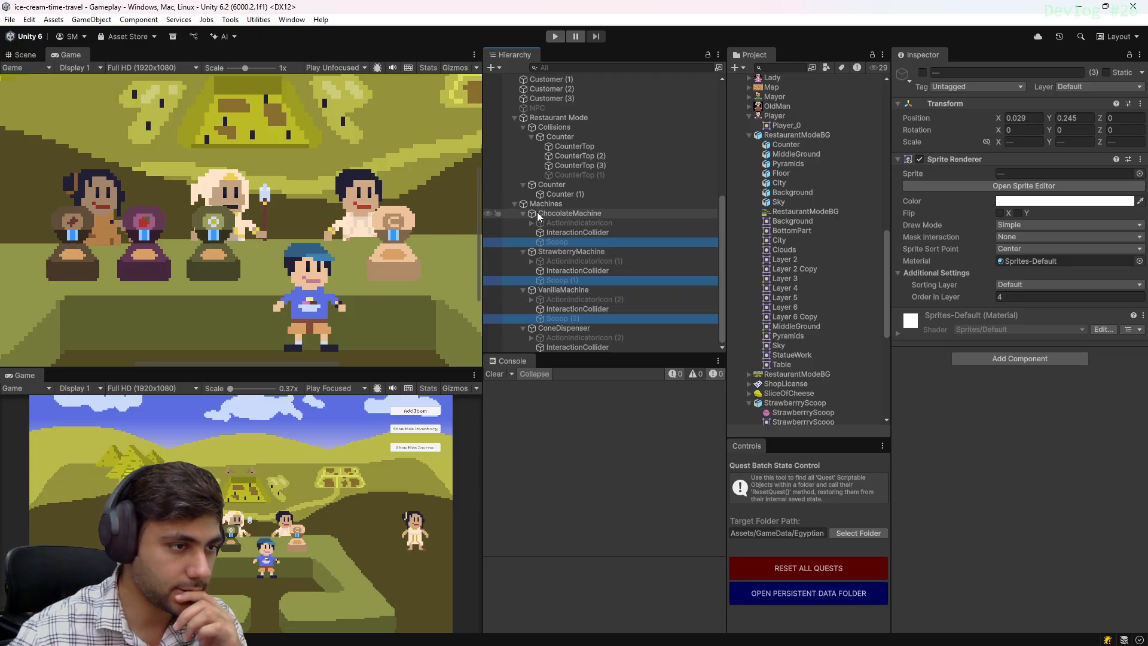
Collapse the four machine objects and their Machines parent in the hierarchy
left_click(522, 214)
left_click(523, 253)
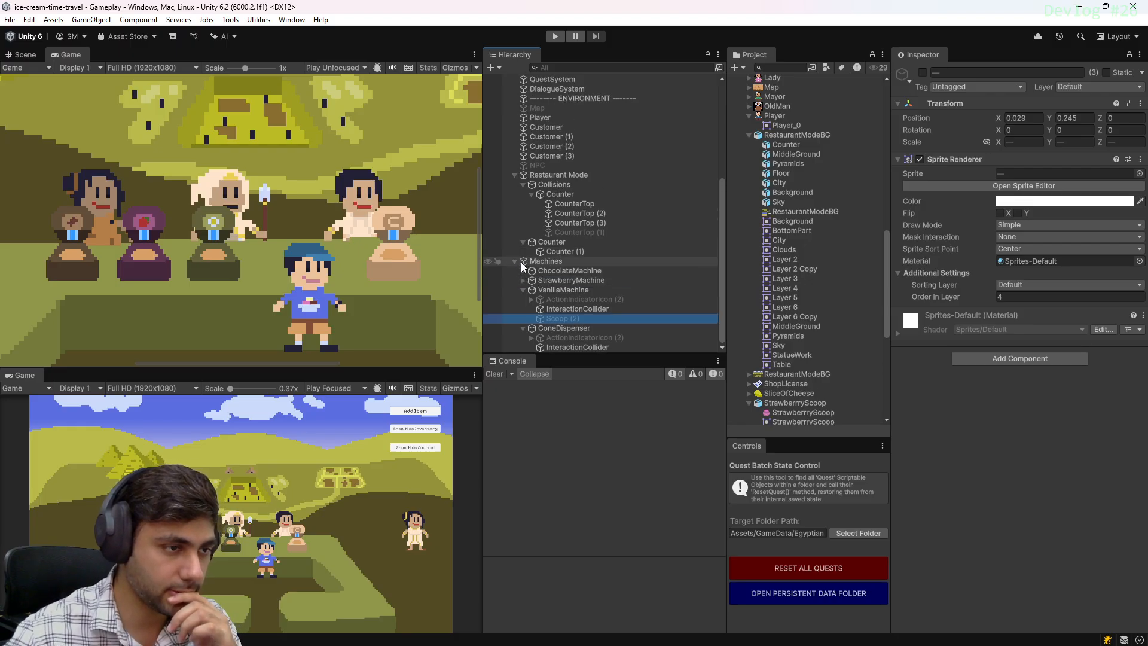
left_click(523, 289)
left_click(523, 328)
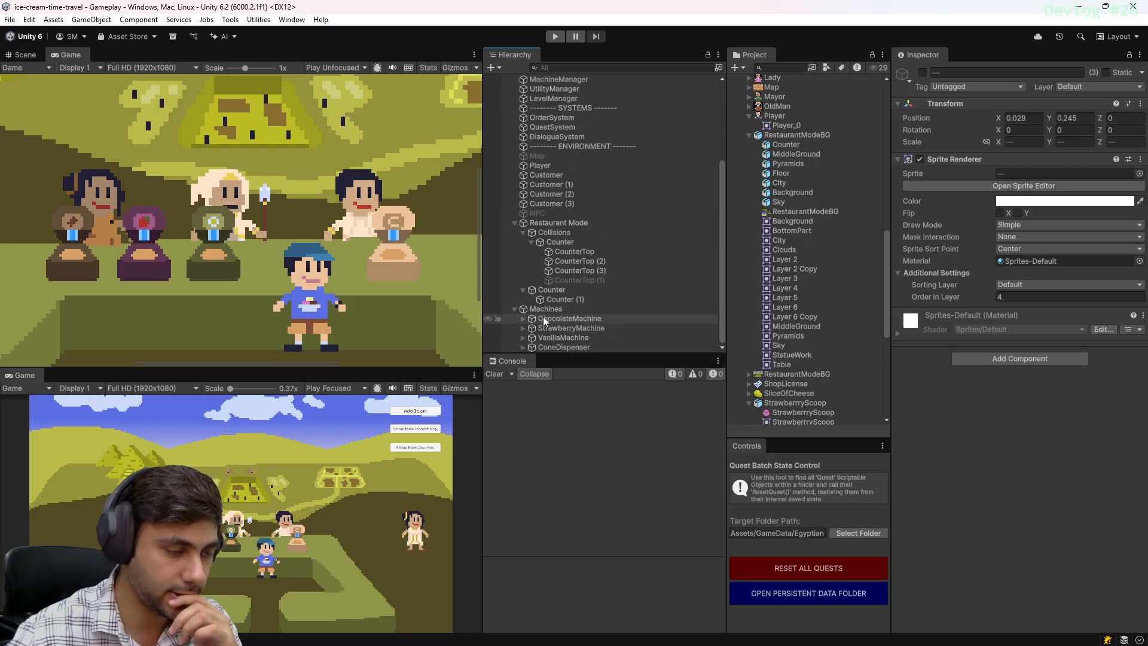
left_click(515, 309)
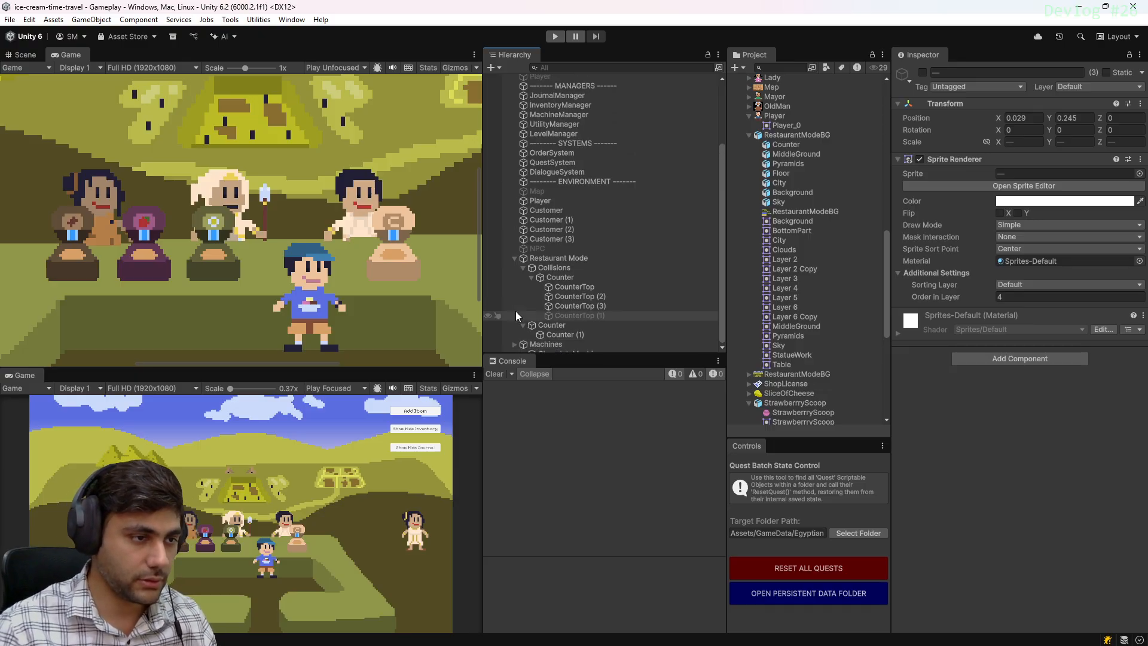
Add a 2D Square sprite as a child of the Counter object that holds the Table sprite
left_click(555, 328)
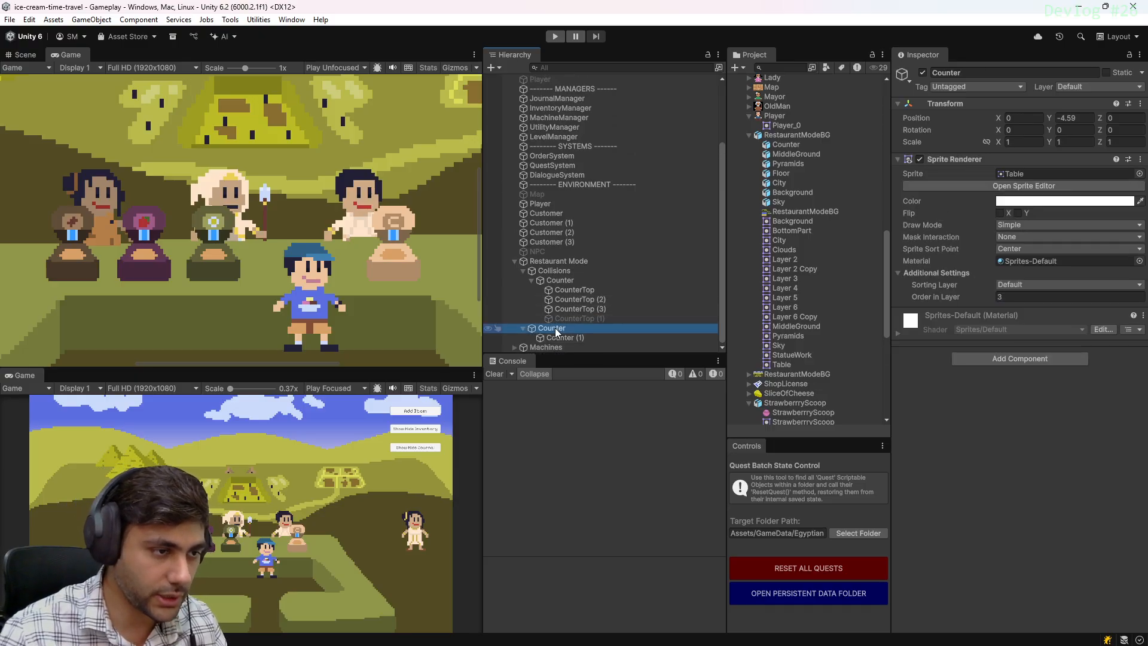
right_click(555, 328)
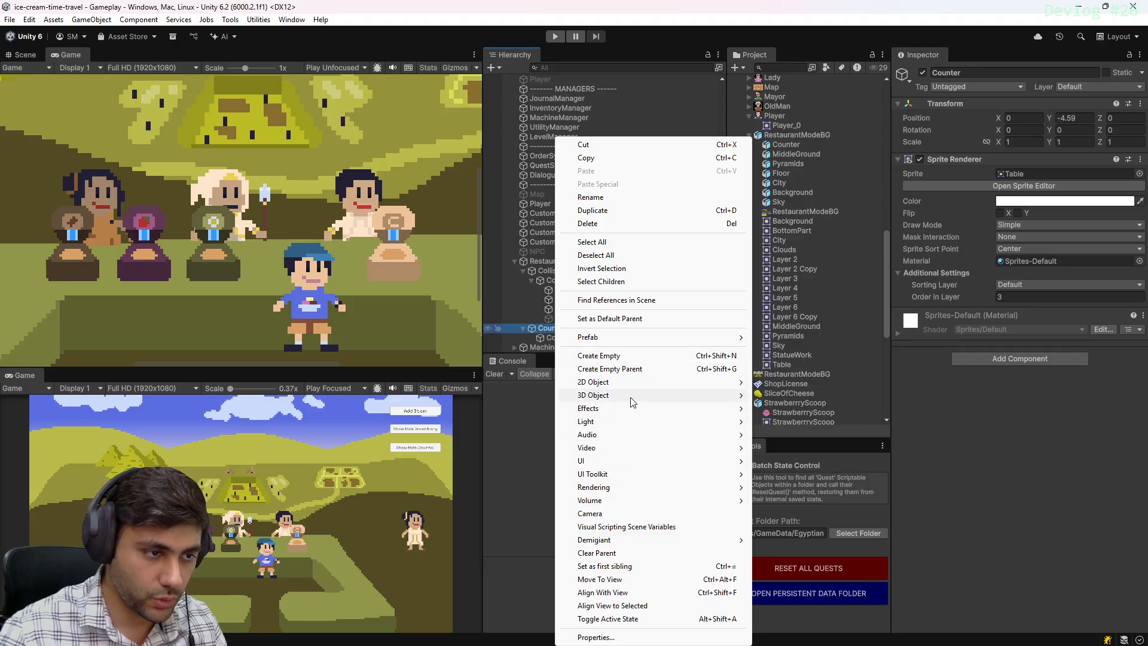
mouse_move(676, 382)
mouse_move(875, 385)
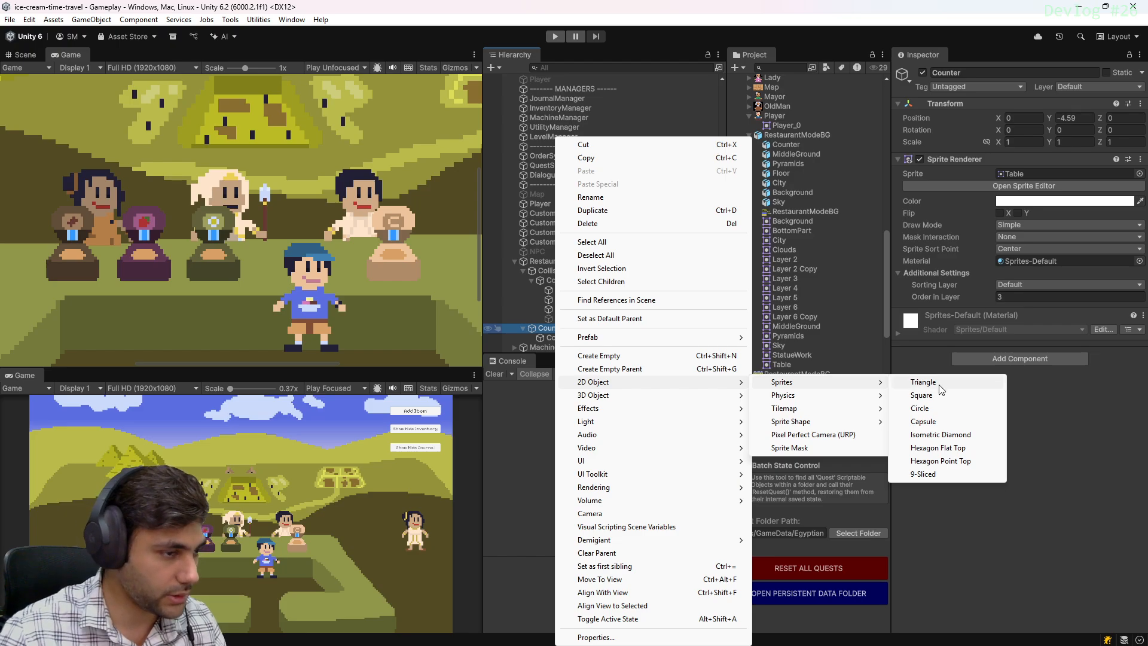
left_click(922, 396)
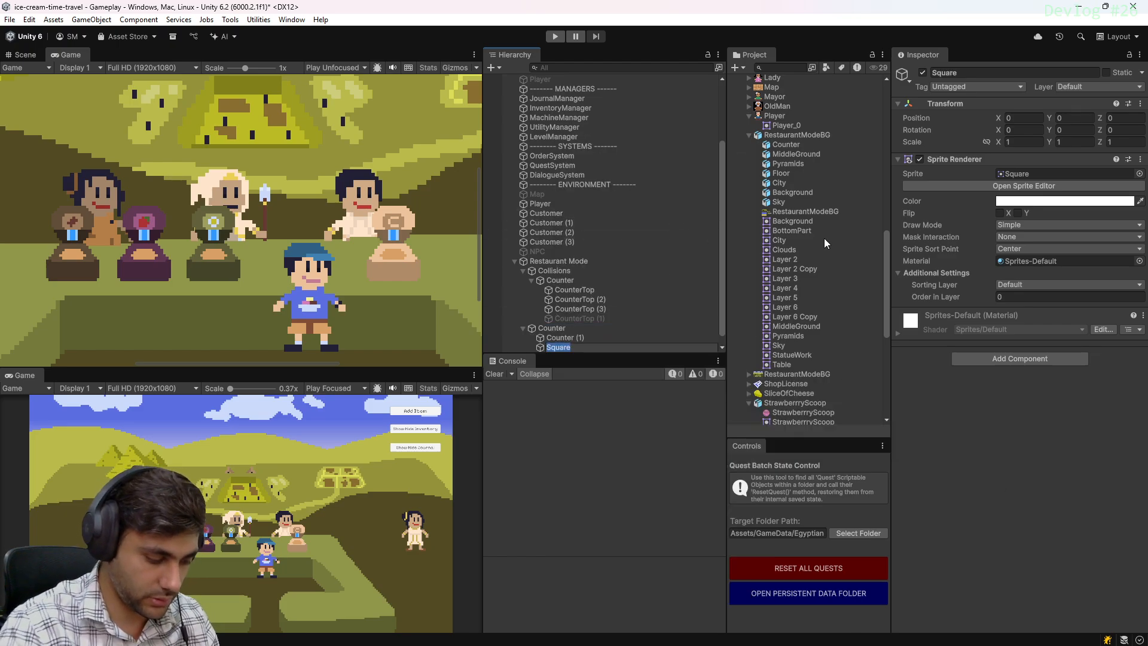
Name the new square sprite object Trash and assign the TrashCan sprite to its Sprite Renderer
type("Trash")
key("Return")
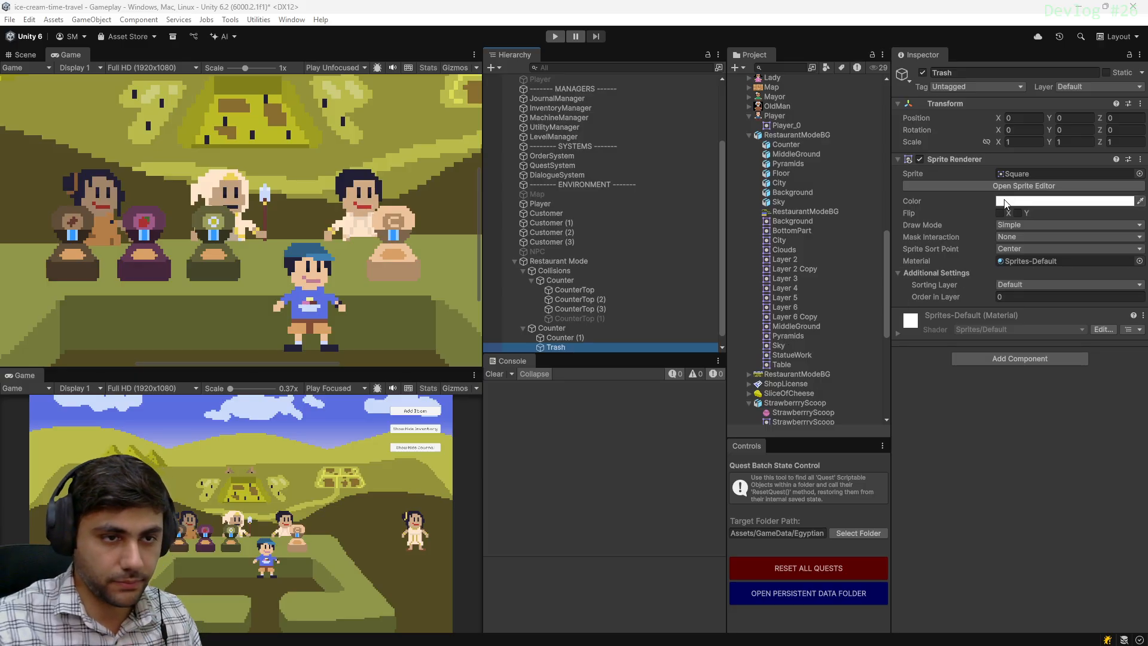
scroll(785, 217, "down", 4)
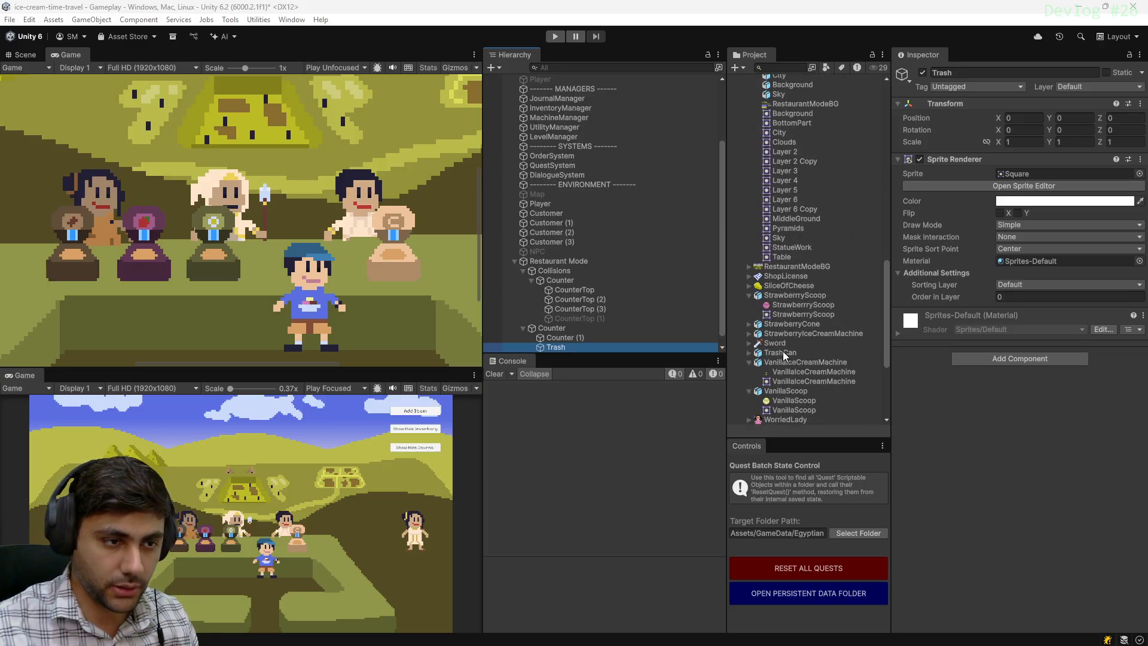
left_click(749, 353)
left_click_drag(784, 372, 1050, 175)
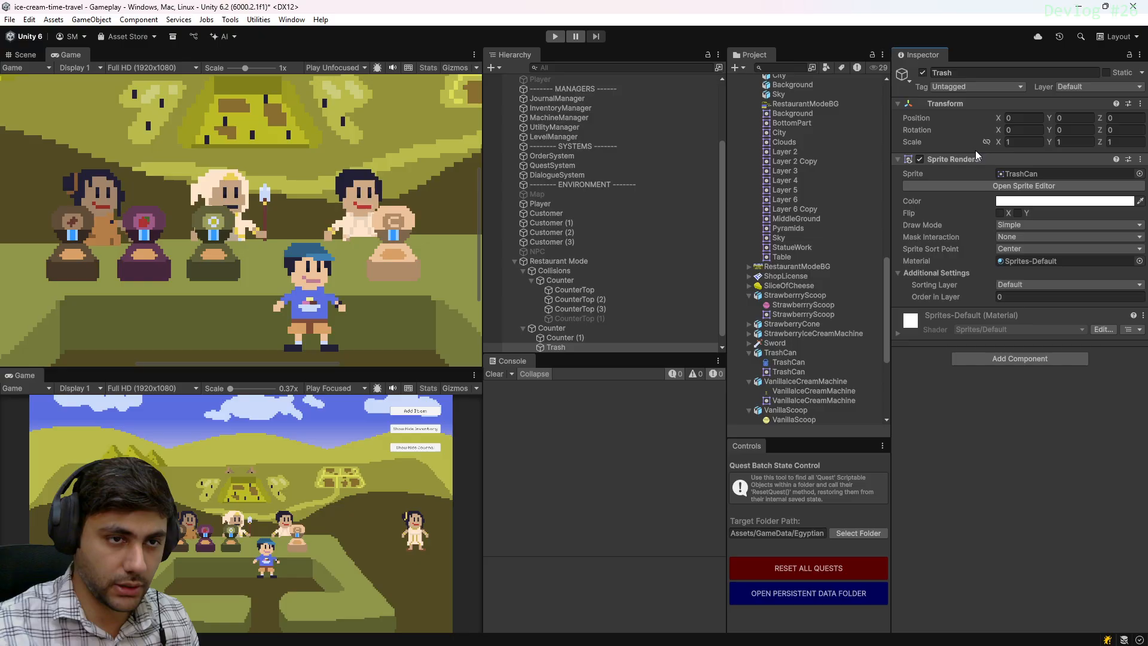
Set the TrashCan asset's import resolution to 16 pixels per unit and apply the import settings
left_click(797, 353)
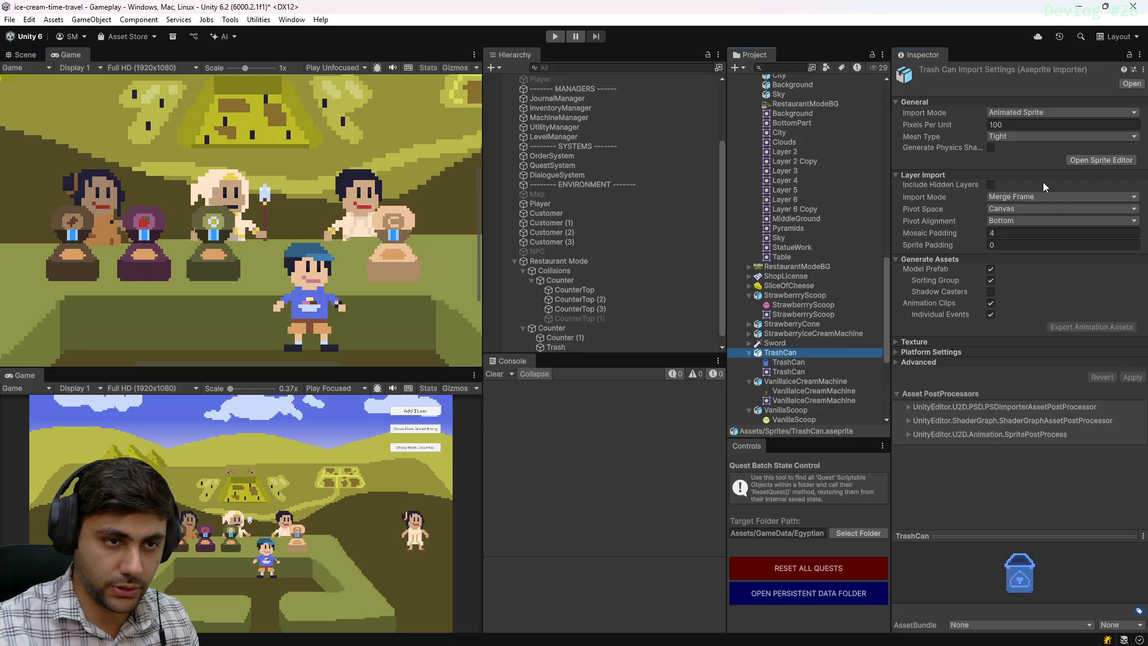
left_click(1015, 126)
type("16")
left_click(1133, 378)
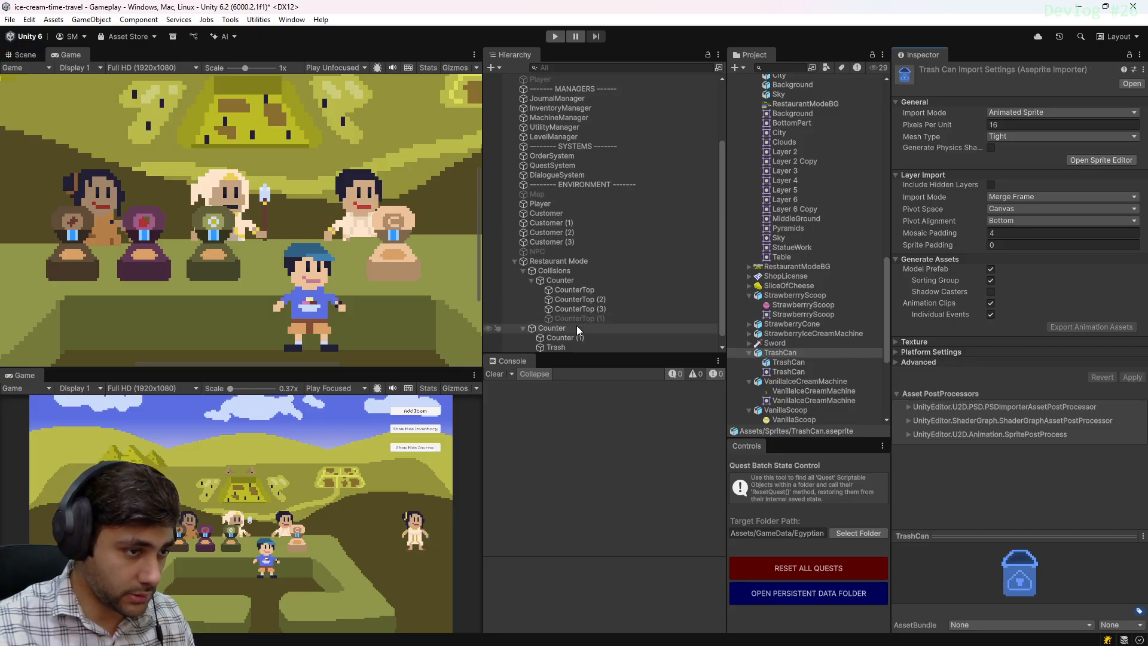
Set the Trash object's Order in Layer to 4 in its Sprite Renderer
left_click(556, 347)
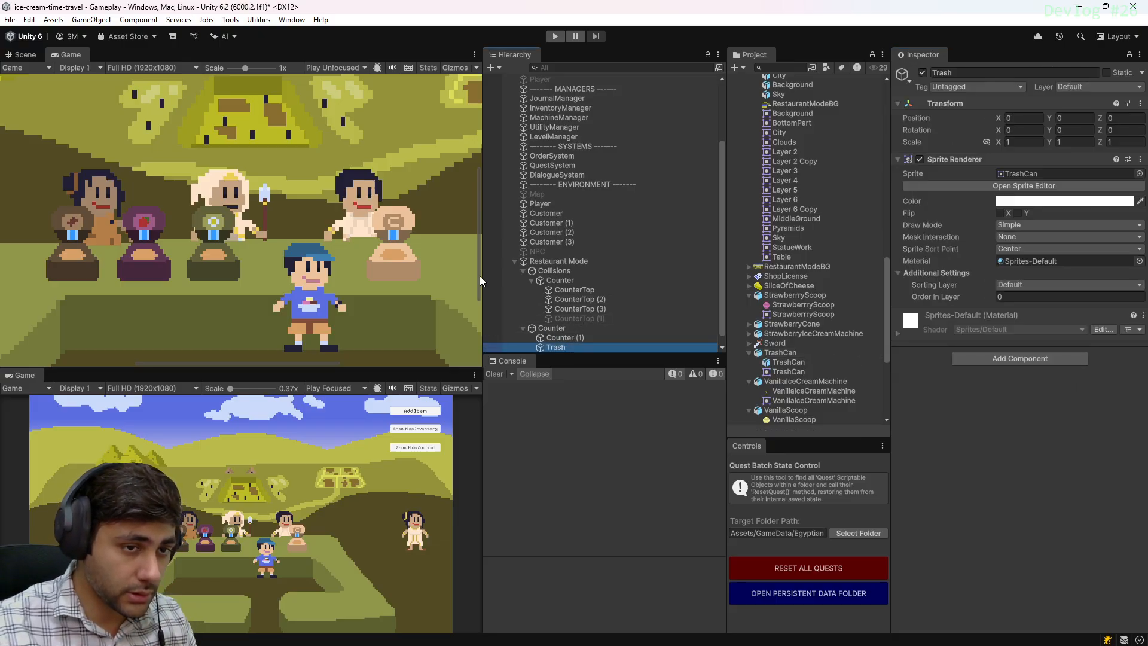
left_click(995, 296)
type("4")
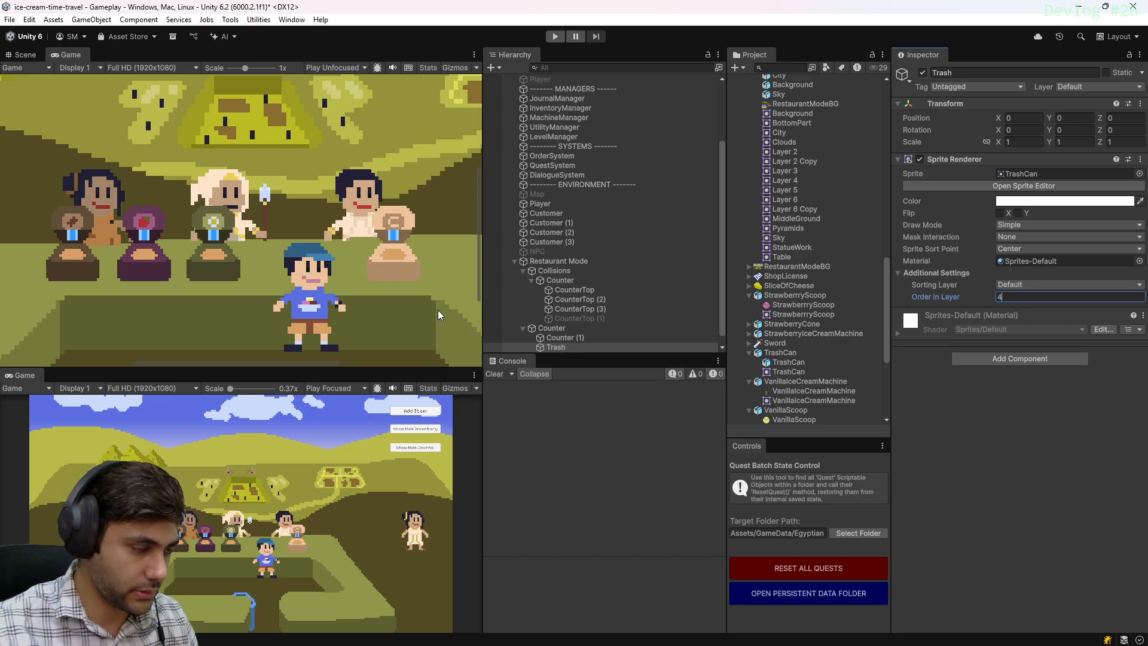
left_click(559, 340)
left_click(557, 346)
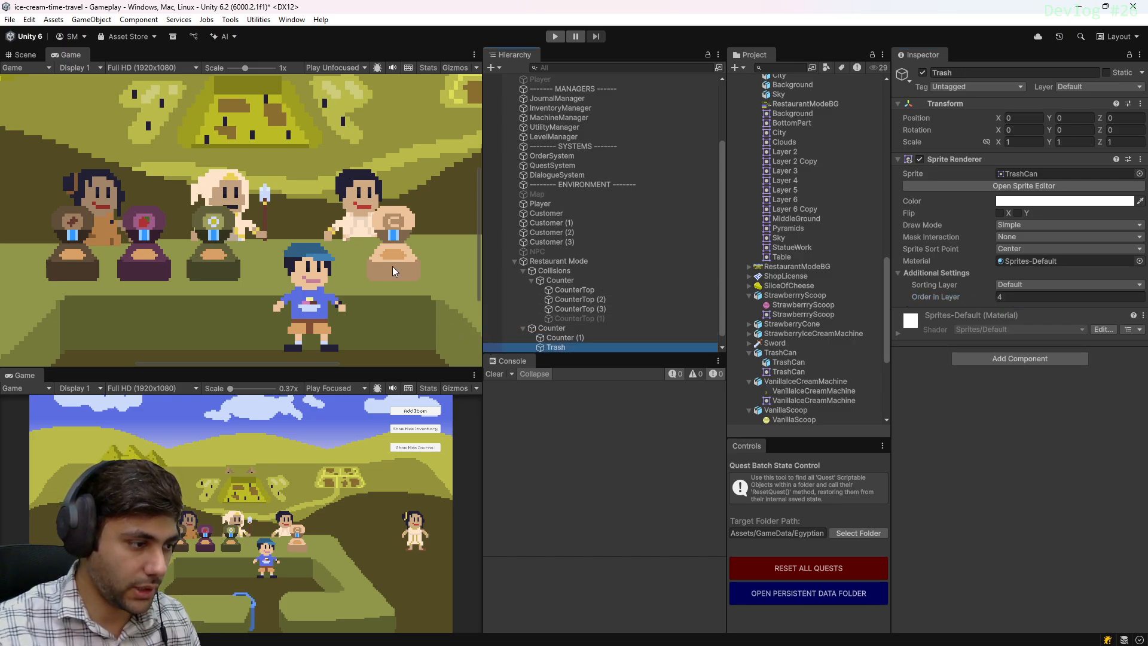
Move the Trash object in the scene onto the far-left corner of the counter, at about X -4.49, Y 0.37
middle_click_drag(337, 260, 476, 179)
middle_click_drag(242, 250, 262, 232)
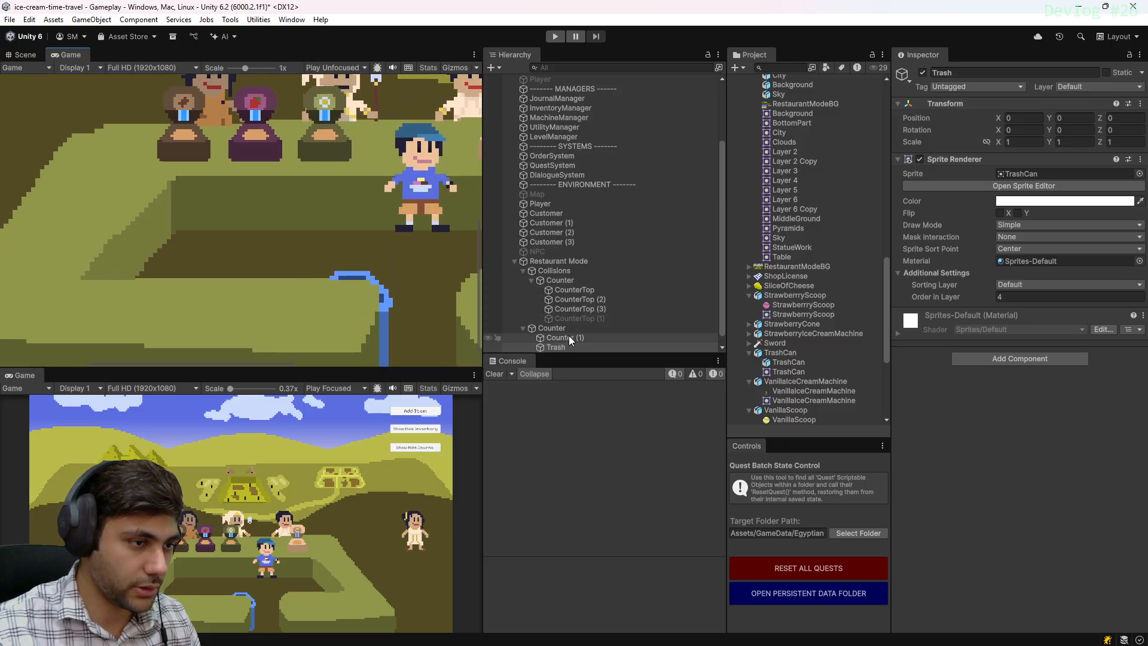
left_click(569, 346)
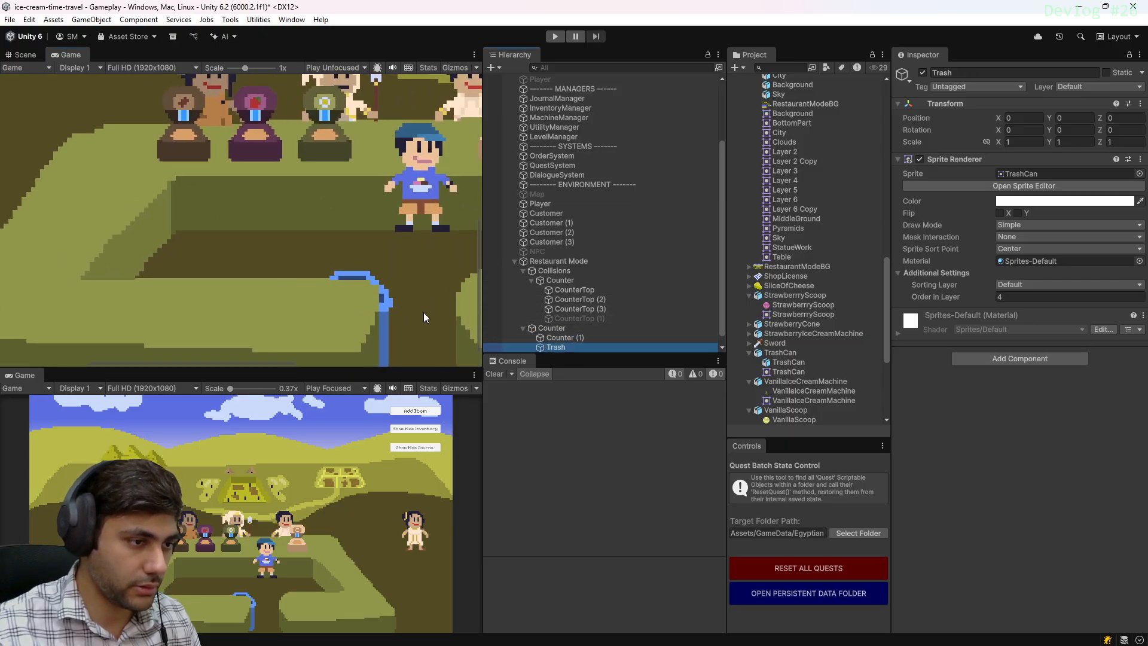
scroll(375, 292, "down", 2)
scroll(375, 292, "down", 1)
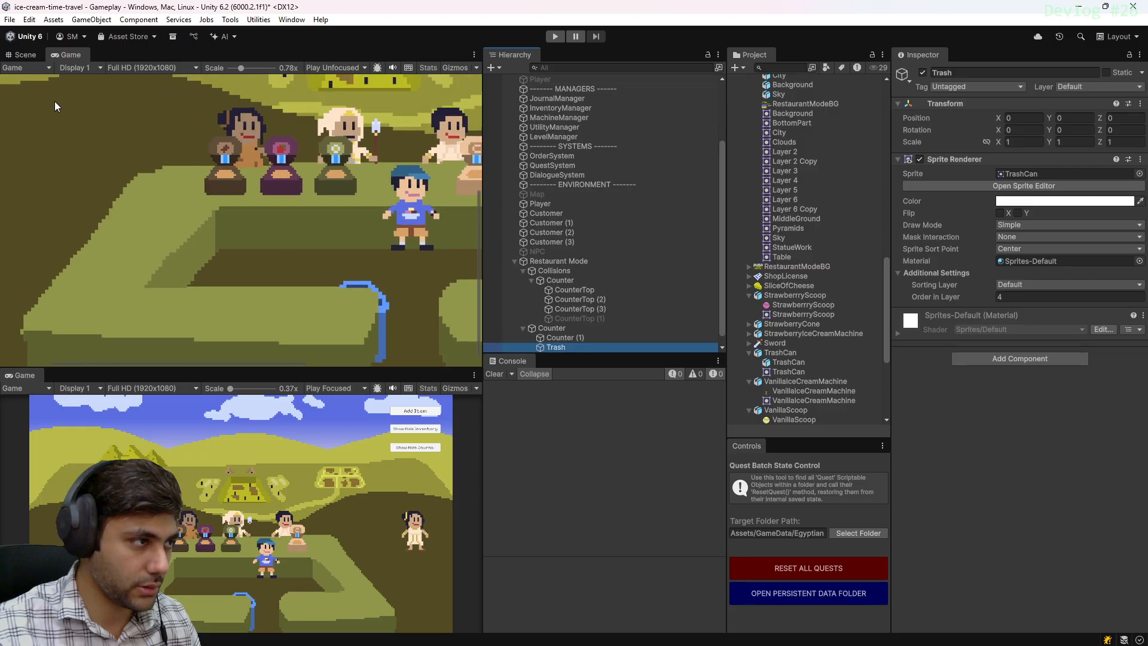
left_click(25, 55)
left_click_drag(210, 307, 101, 240)
scroll(159, 245, "down", 2)
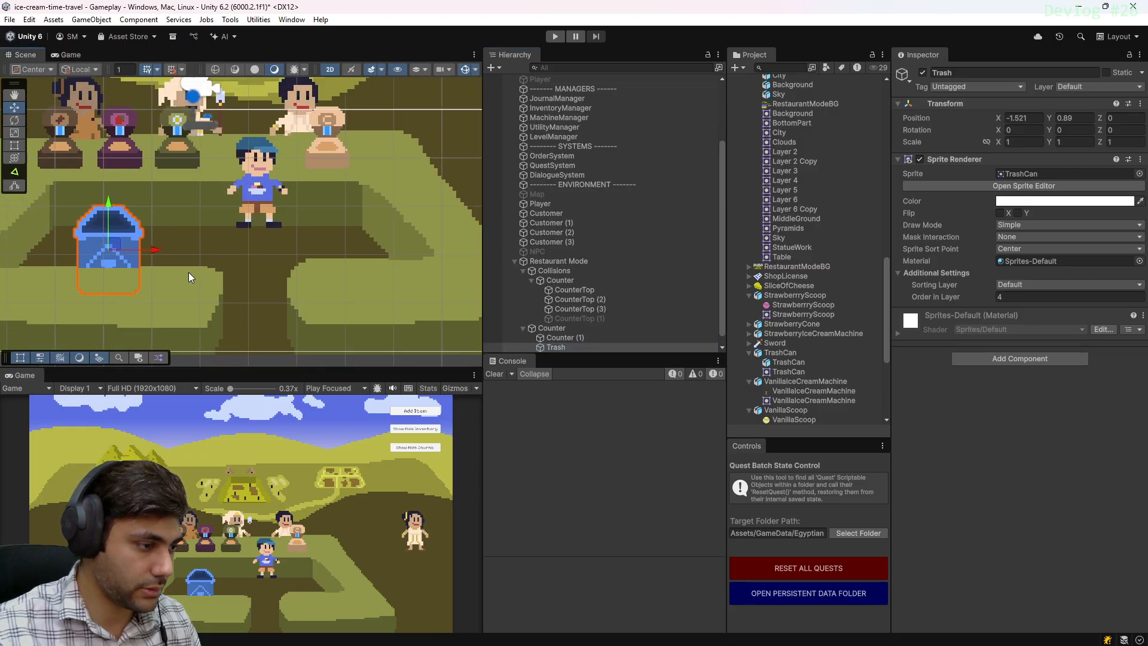
middle_click_drag(189, 271, 418, 284)
left_click_drag(344, 271, 167, 296)
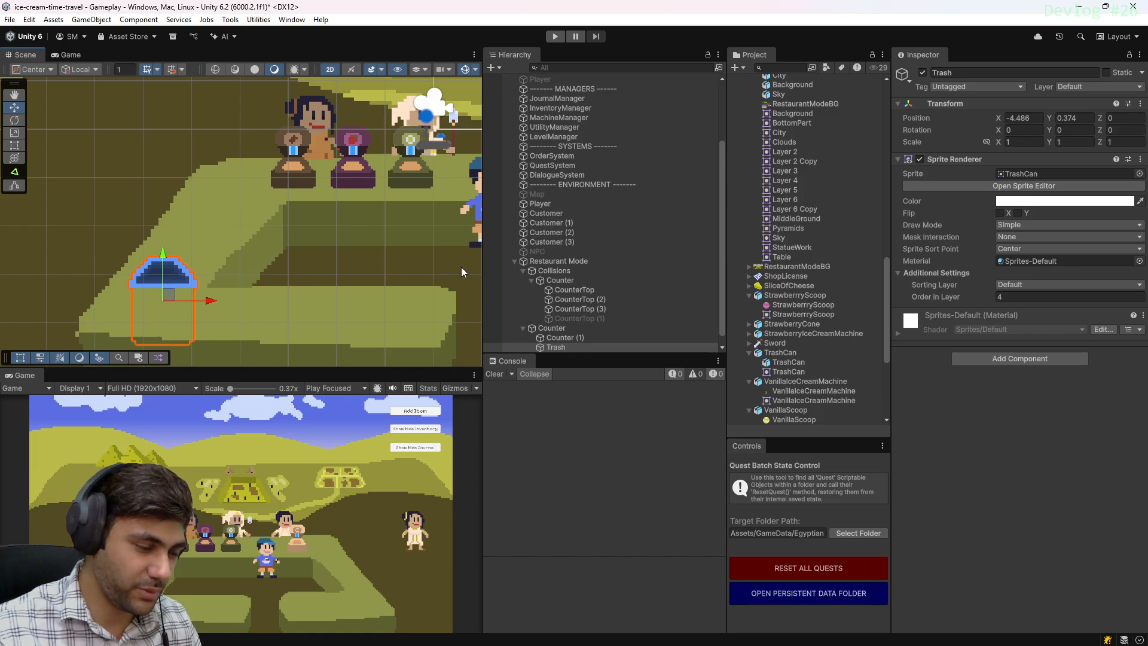
Copy the ChocolateMachine's ActionIndicatorIcon and InteractionCollider and make the copies children of the Trash object
left_click(577, 338)
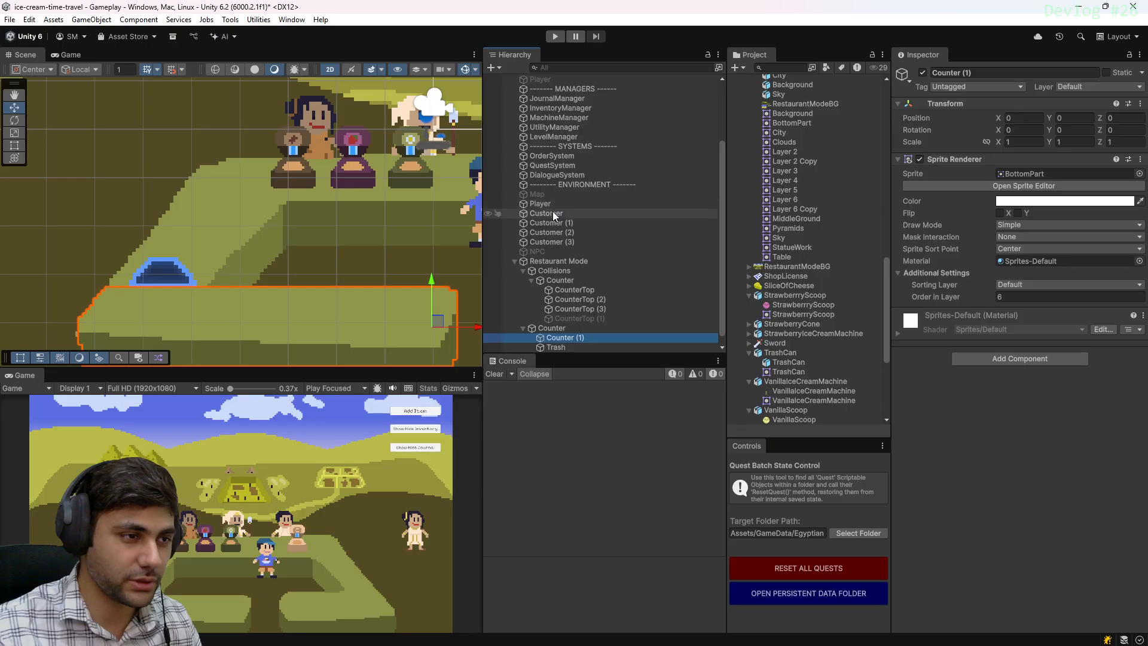
scroll(546, 317, "down", 1)
left_click(514, 347)
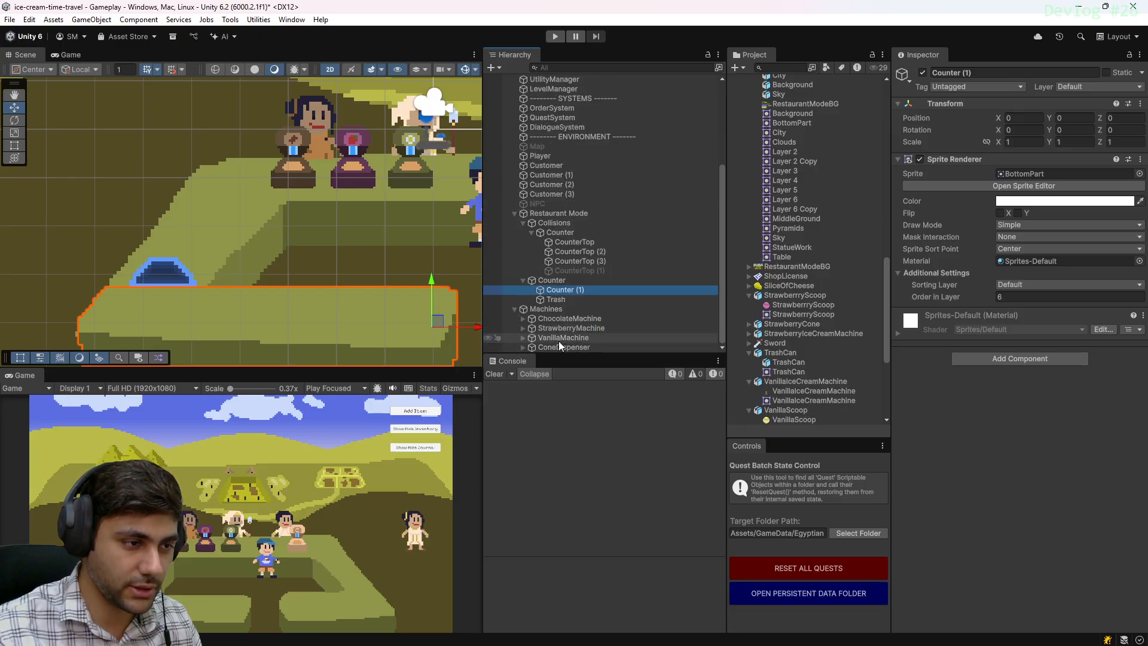
left_click(565, 318)
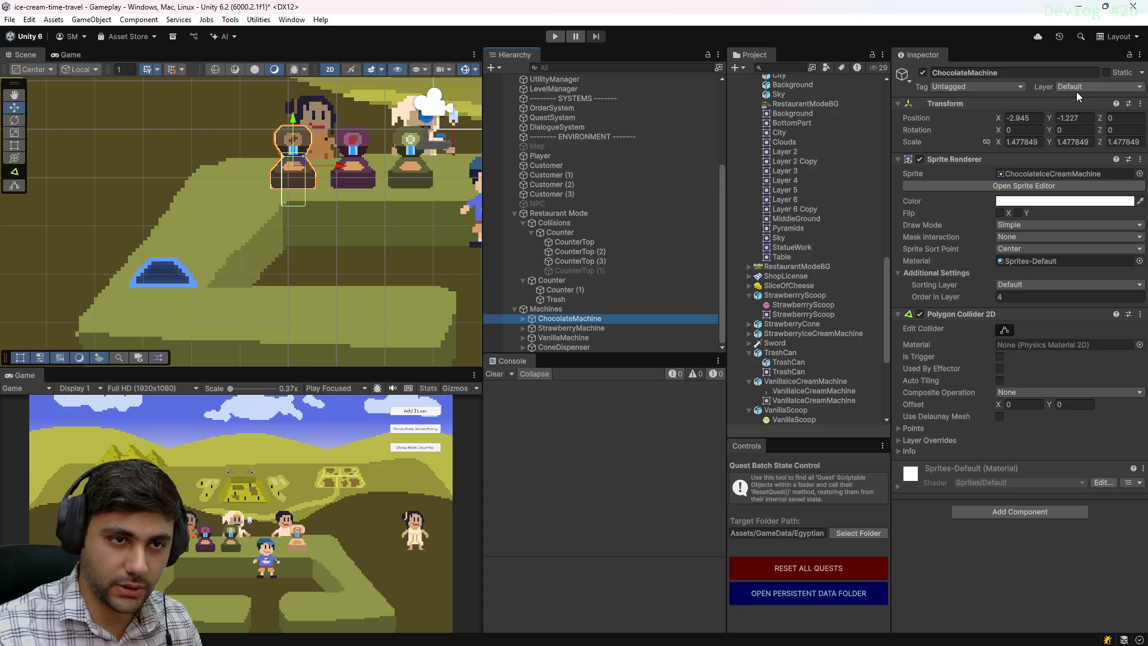
left_click(524, 319)
left_click(559, 338)
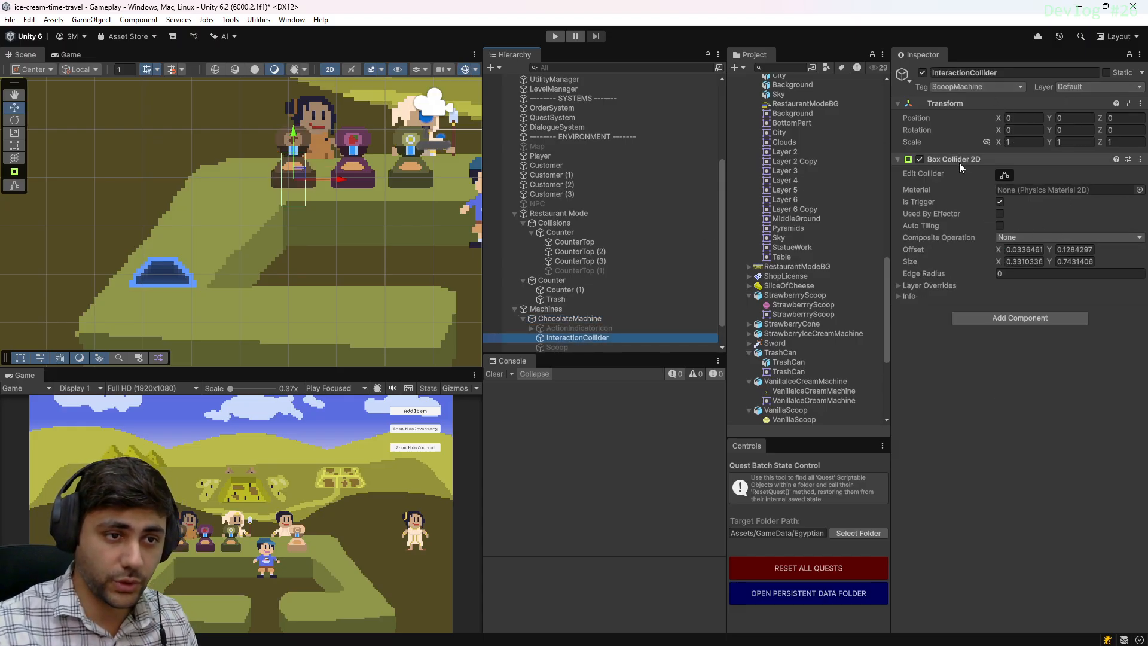
left_click(559, 328)
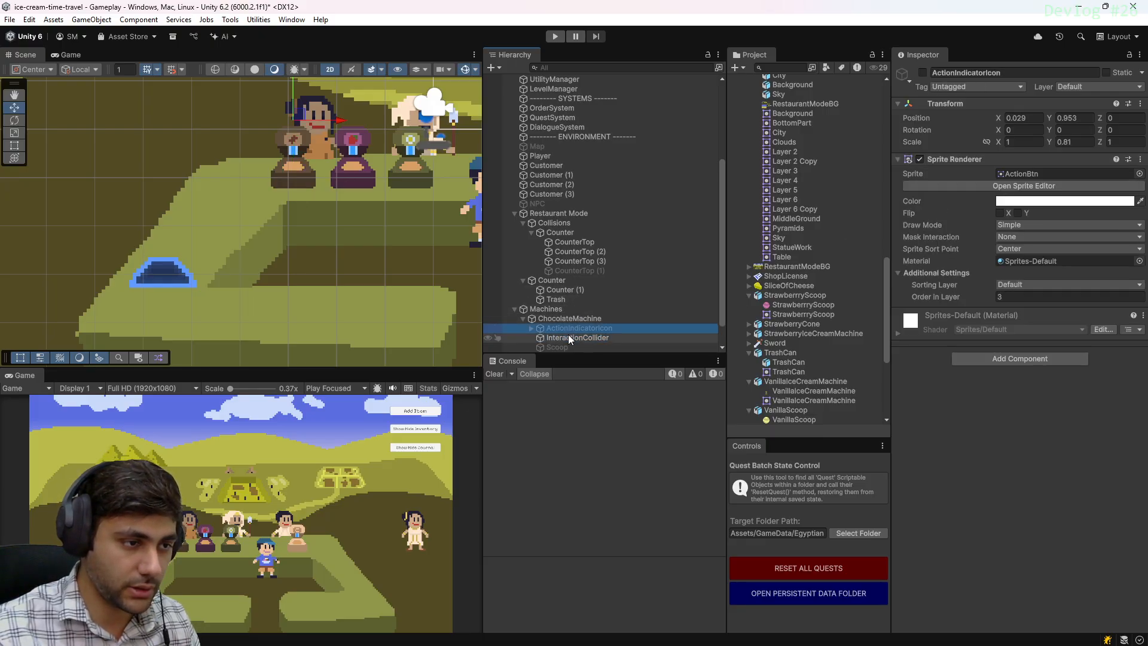
left_click(571, 338, "ctrl")
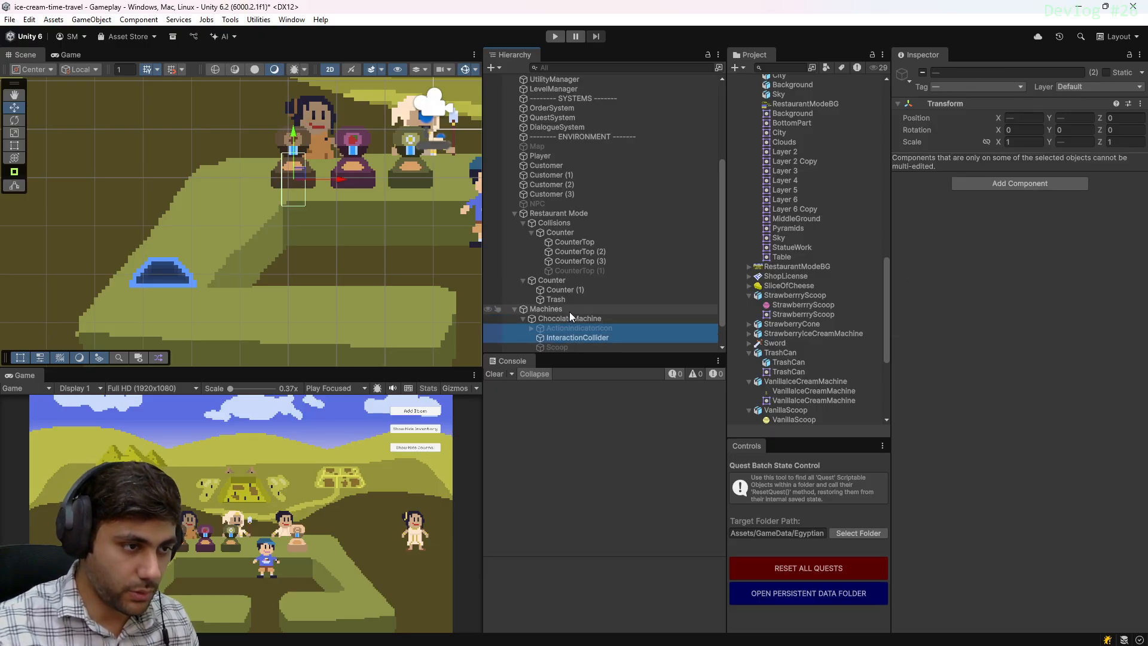
left_click_drag(571, 333, 564, 300)
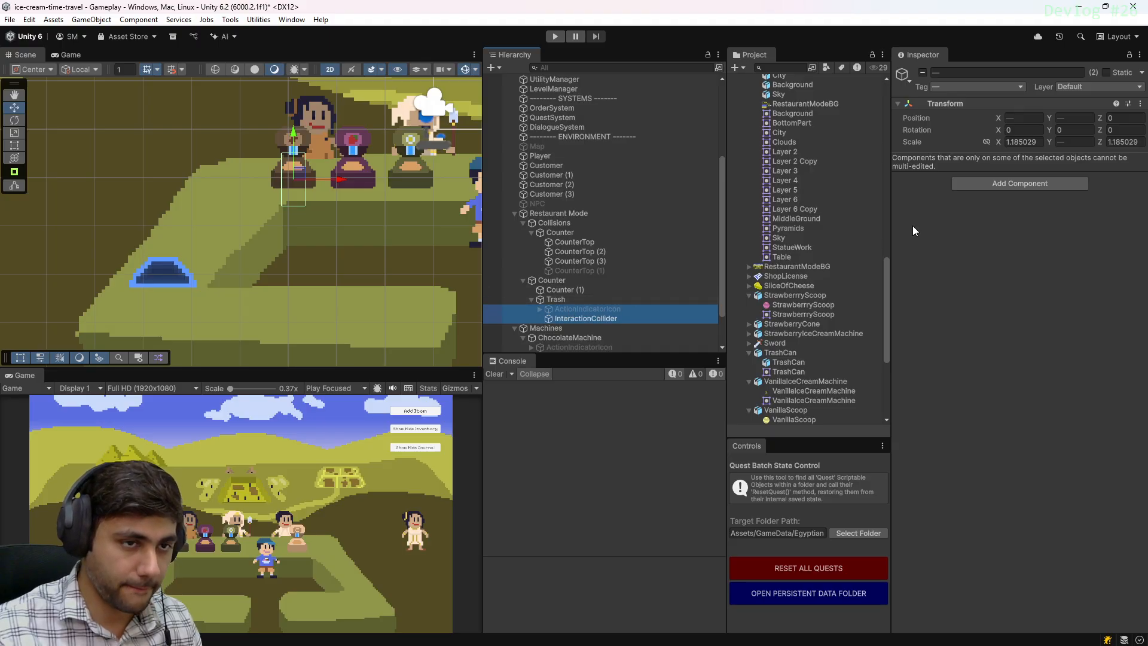
Reset the Trash object's ActionIndicatorIcon to position X 0, Y 0 and scale 1 on all axes
left_click(605, 309)
left_click(1024, 118)
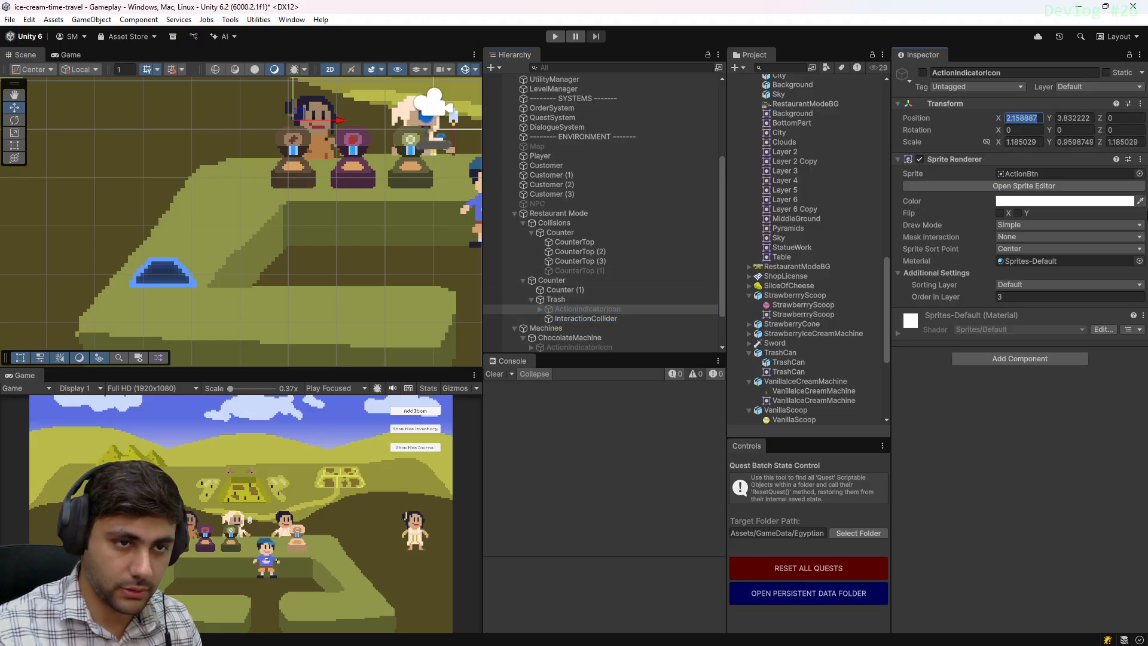
type("0")
key("Tab")
type("0")
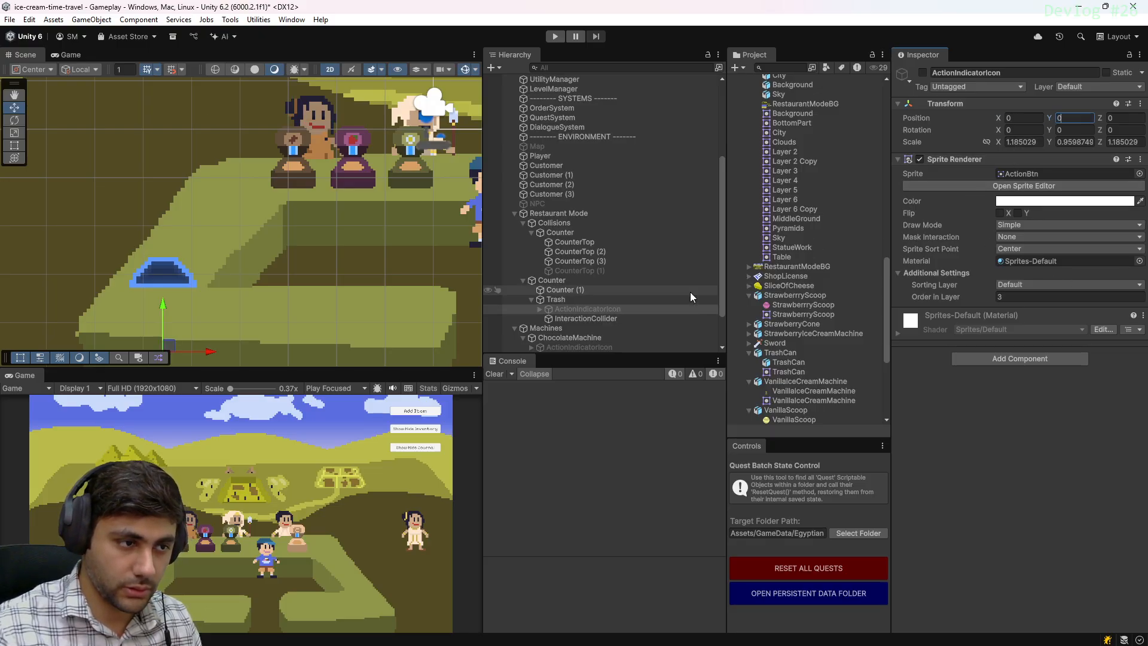
left_click(1023, 142)
type("1")
key("Tab")
type("1")
key("Tab")
type("1")
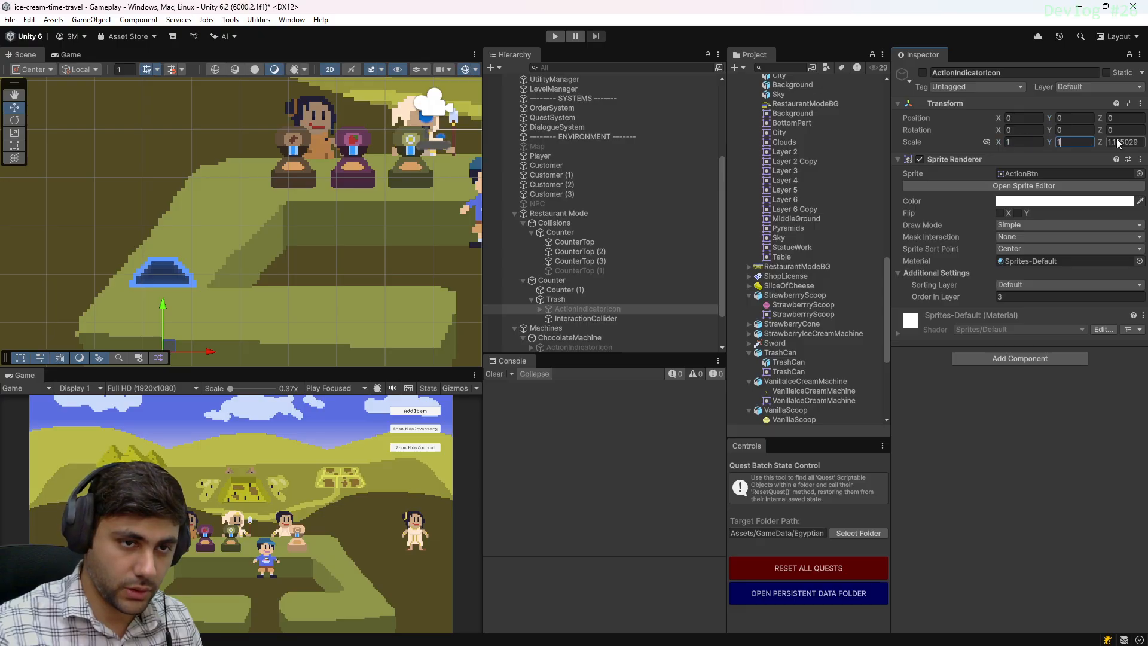
Reset the Trash object's InteractionCollider to scale 1 on all axes and position X 0, Y 0
left_click(586, 318)
left_click(1024, 141)
type("1")
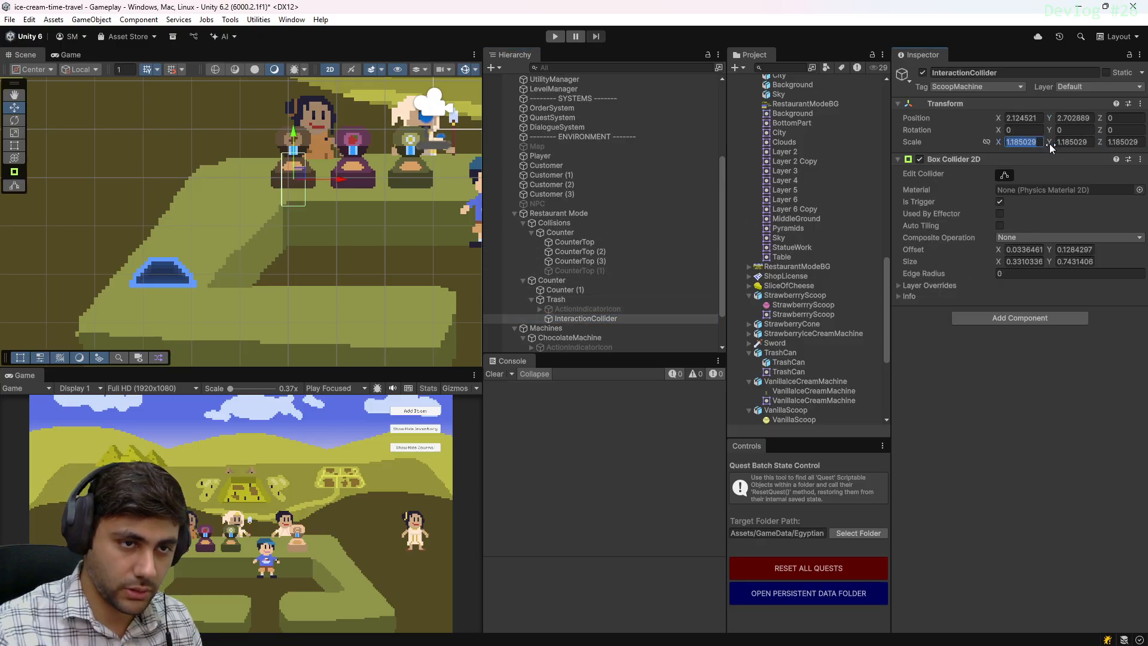
key("Tab")
type("1")
key("Tab")
type("1")
key("Tab")
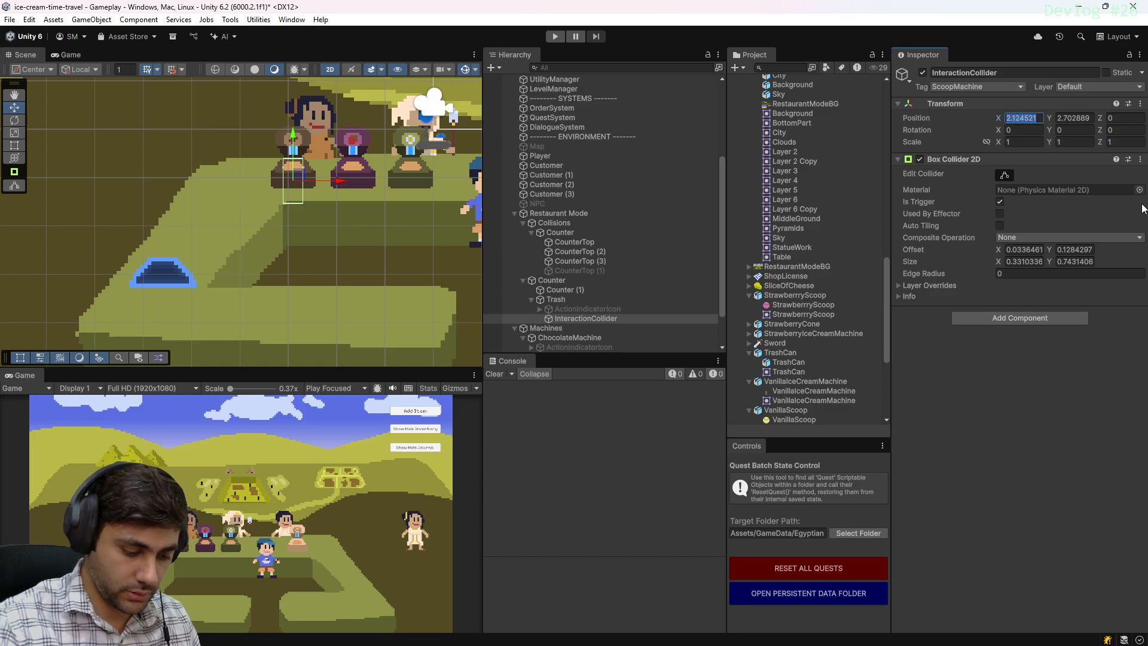
type("0")
key("Tab")
type("0")
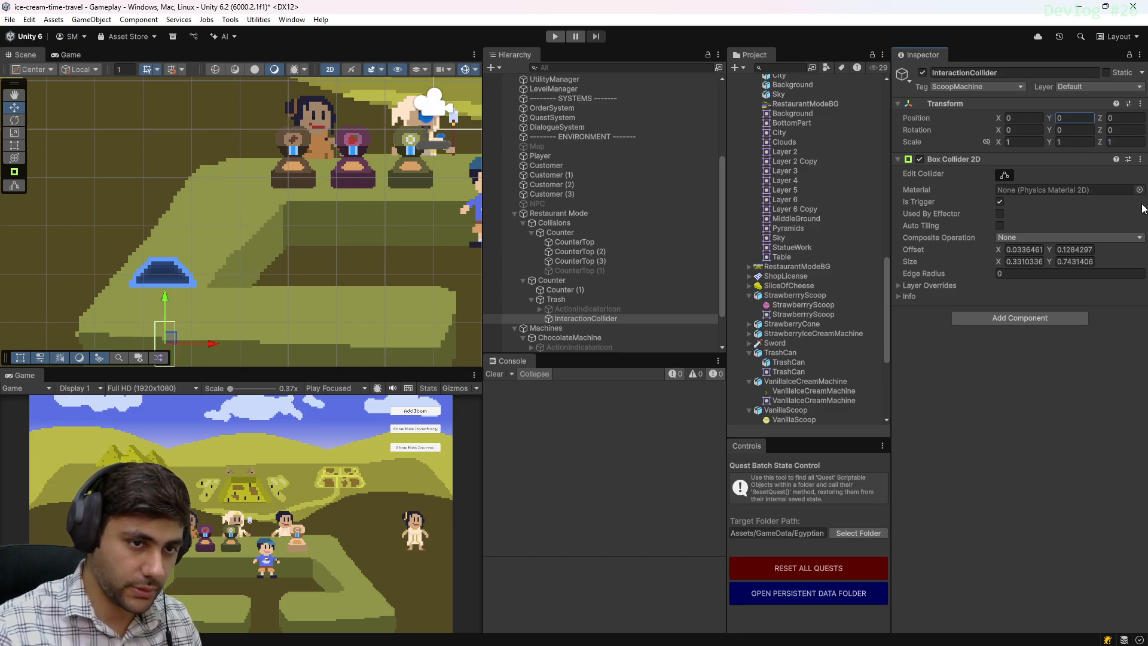
Raise the Trash object's InteractionCollider over the trash can's opening, to about Y 1.25
middle_click_drag(225, 276, 298, 192)
middle_click_drag(261, 228, 261, 278)
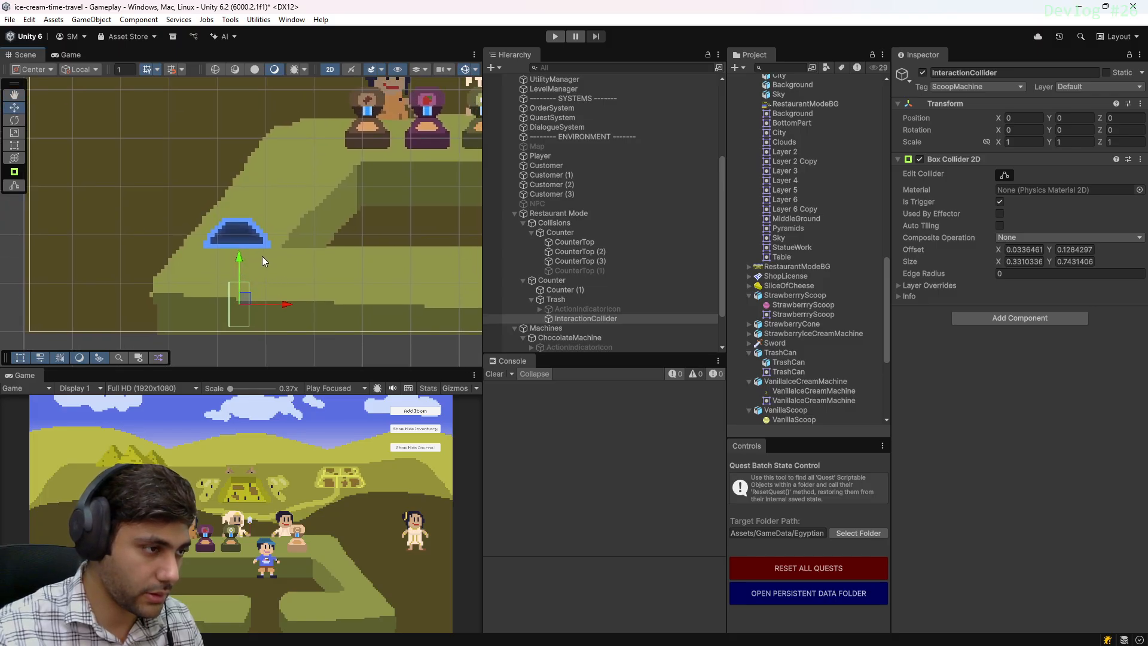
left_click_drag(241, 258, 254, 185)
scroll(282, 222, "up", 4)
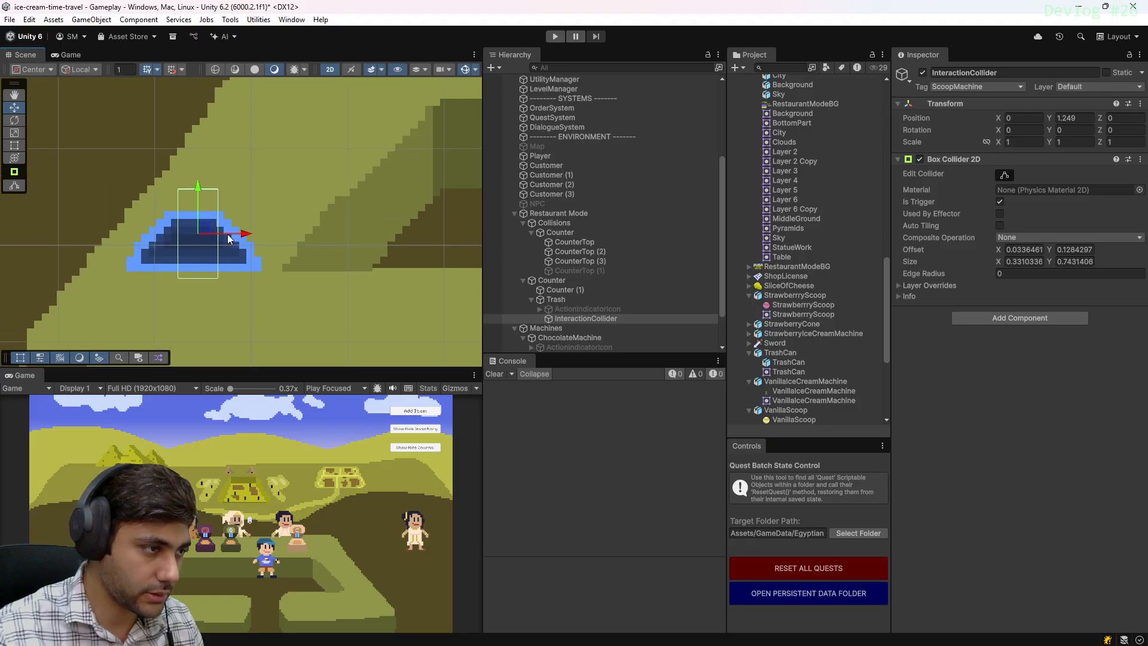
Resize the InteractionCollider's box to about 1.33 by 0.50, extending it from the trash can toward the walkway
left_click(1005, 175)
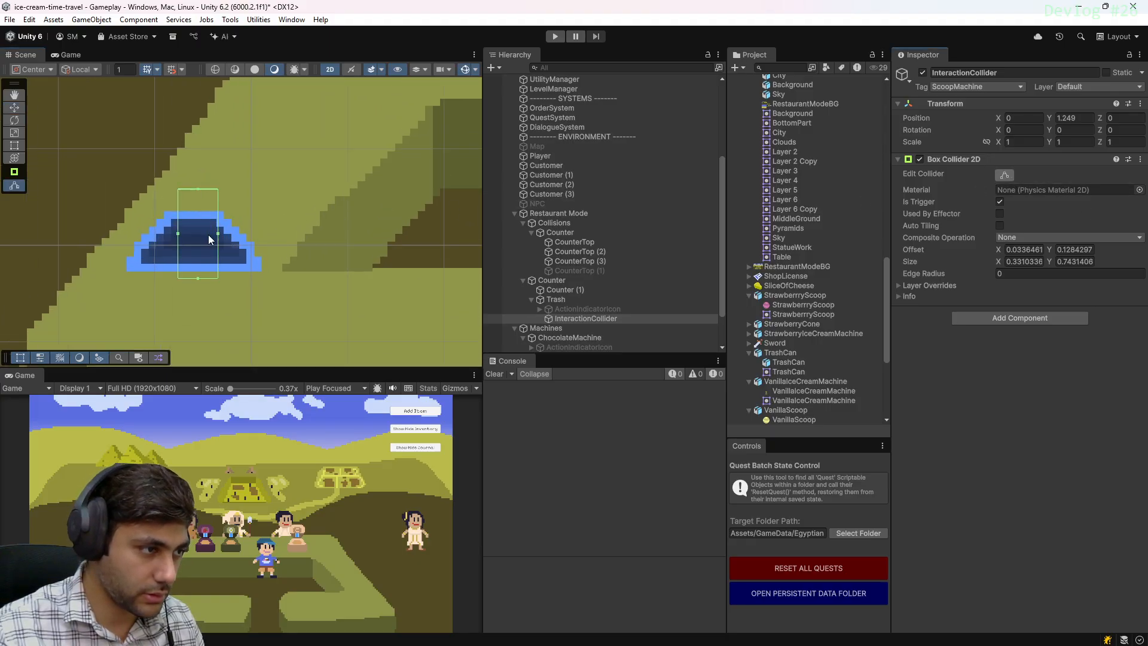
left_click_drag(218, 235, 339, 235)
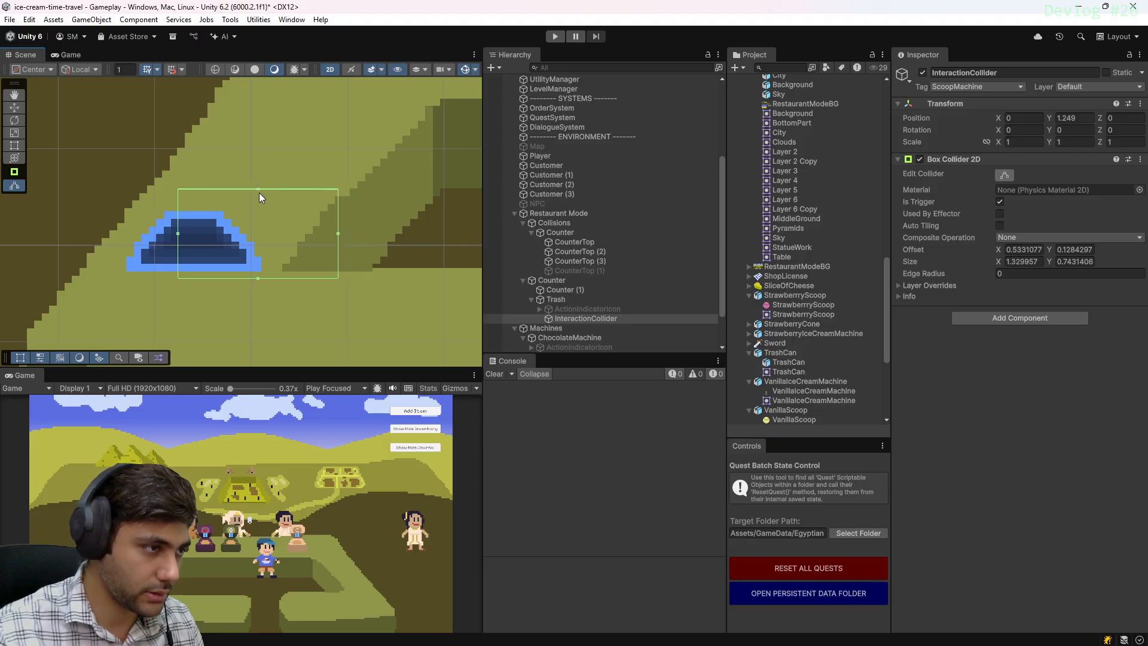
left_click_drag(260, 193, 257, 211)
left_click_drag(258, 278, 257, 272)
Create a new tag named TrashCan and return to the Trash object's InteractionCollider
left_click(990, 87)
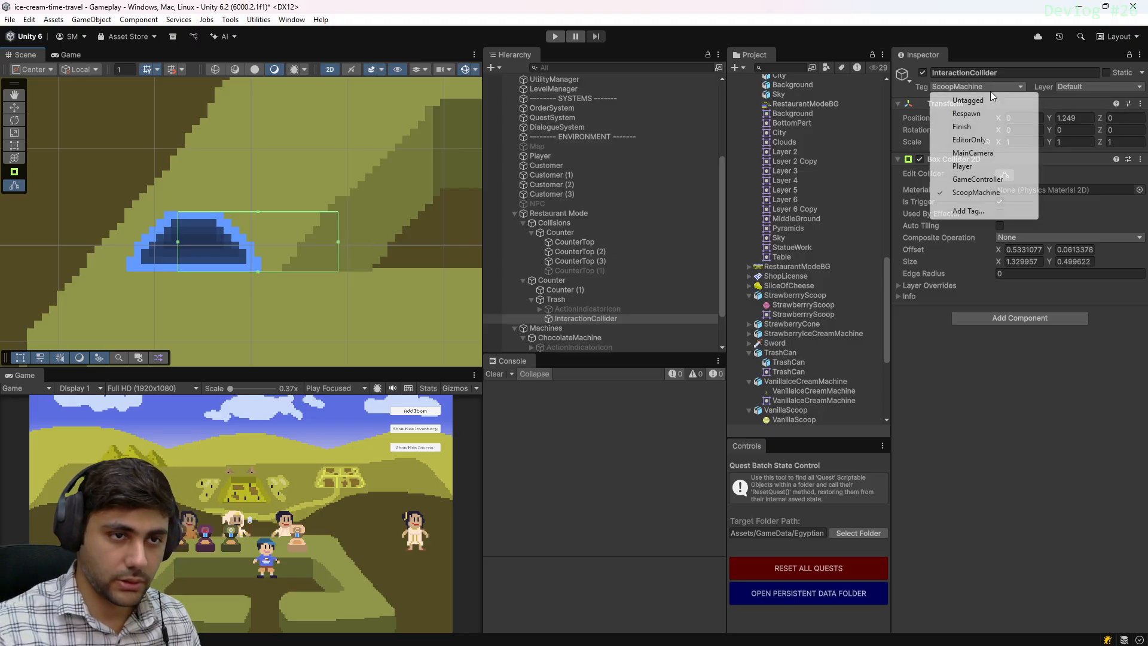
left_click(956, 214)
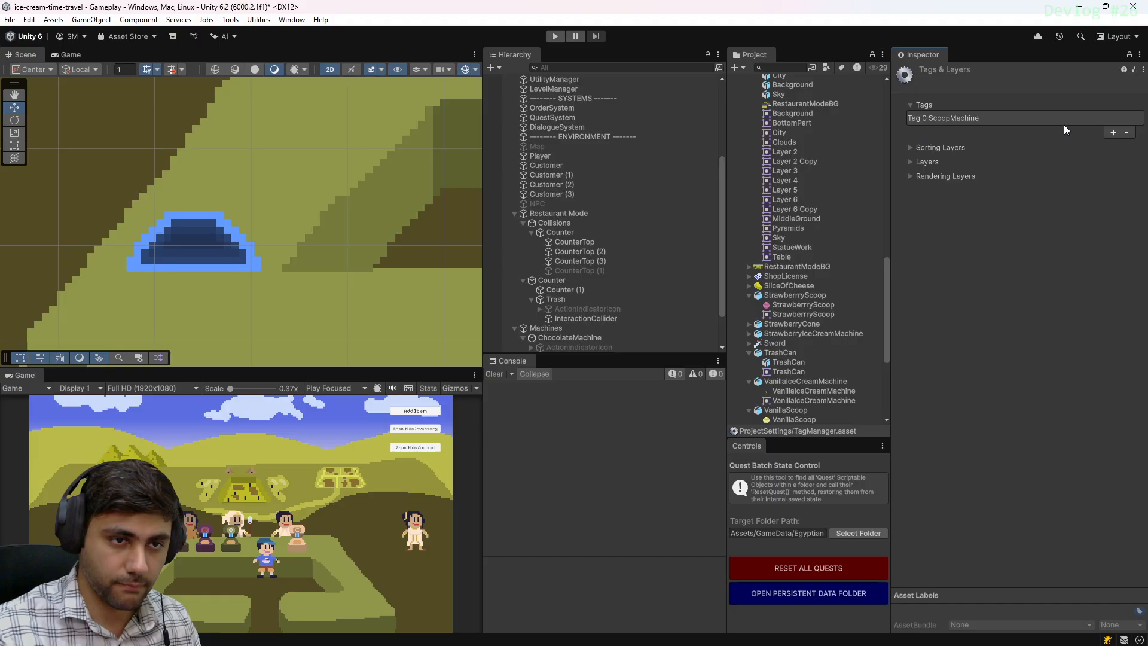
left_click(1113, 133)
type("Tr")
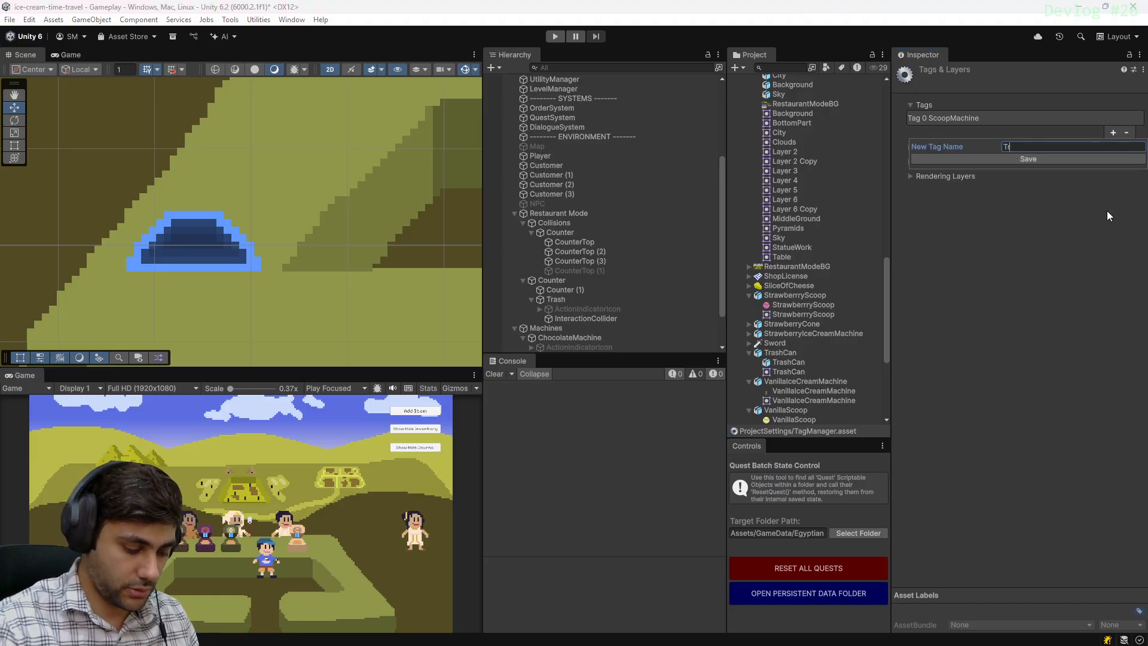
type("ashCan")
key("Return")
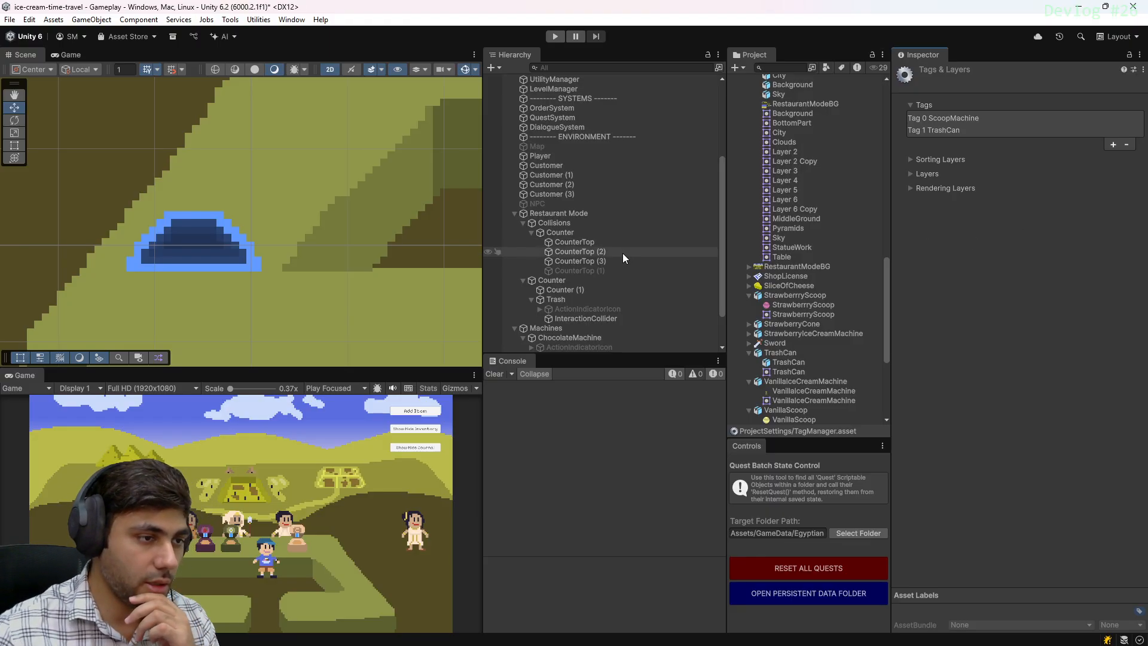
left_click(589, 319)
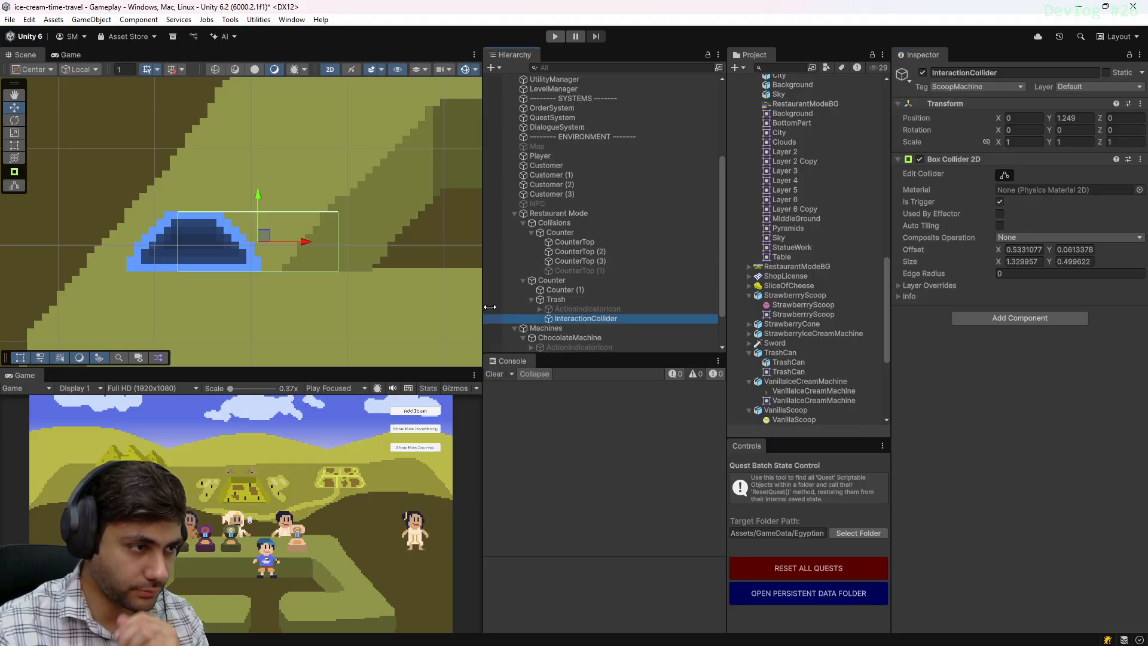
Open the script attached to the scene's OrderSystem object in Rider
left_click(568, 299)
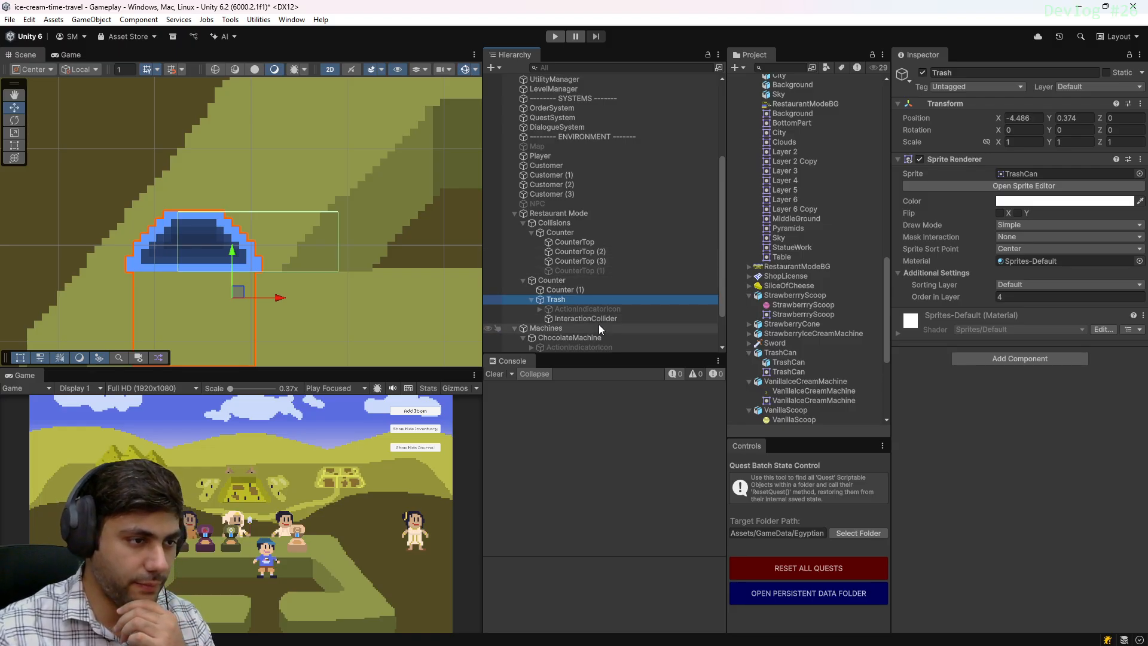
scroll(598, 325, "up", 3)
scroll(601, 323, "up", 2)
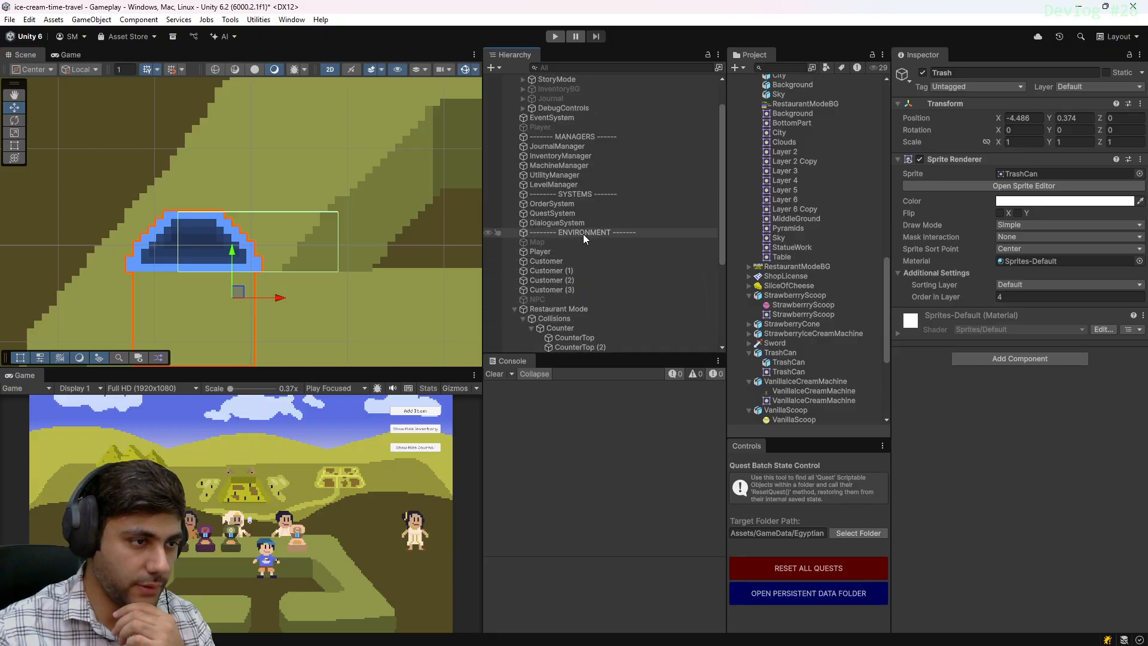
scroll(580, 174, "up", 2)
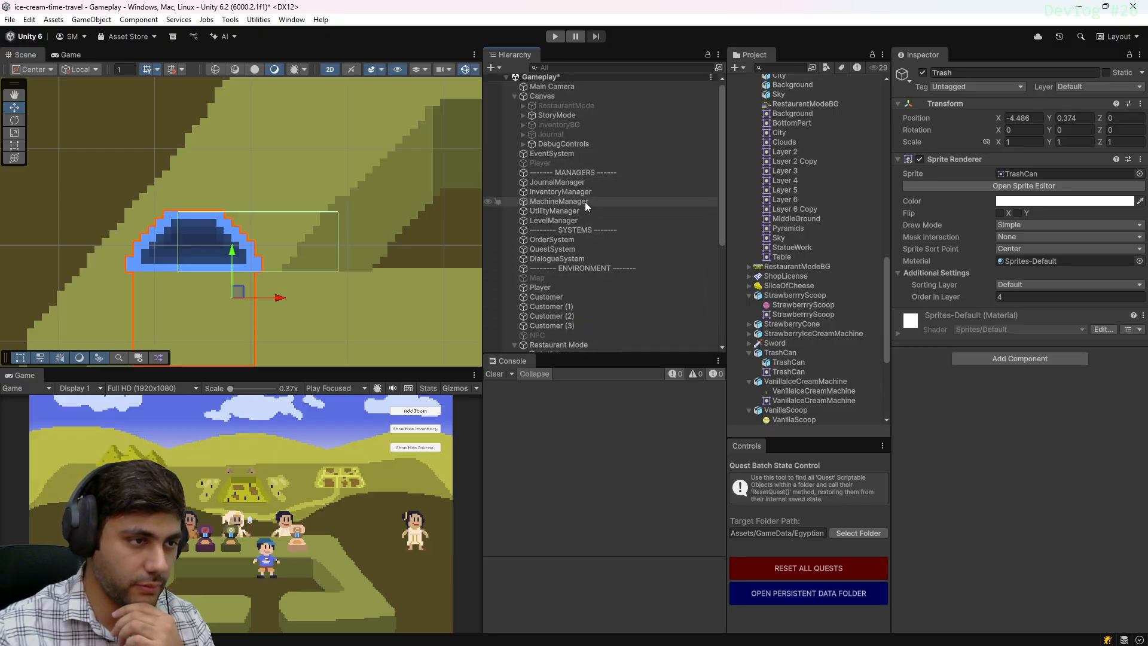
left_click(573, 241)
left_click(1046, 173)
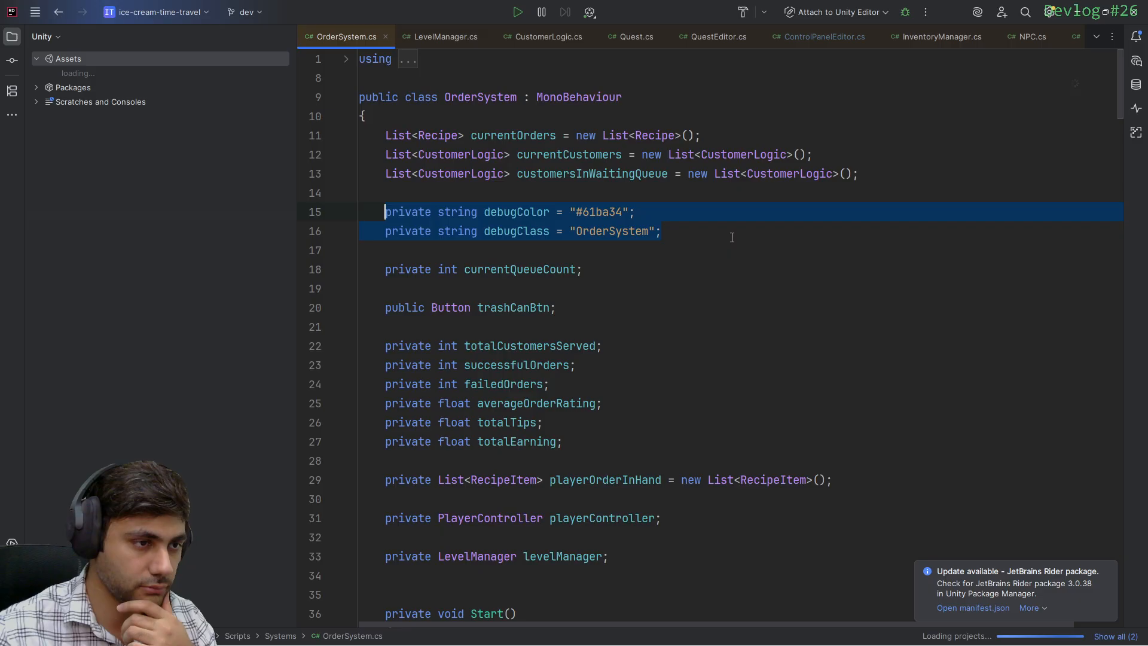
Examine the OrderSystem script's fields, including trashCanBtn, and the methods from Start through the order getters
left_click(701, 267)
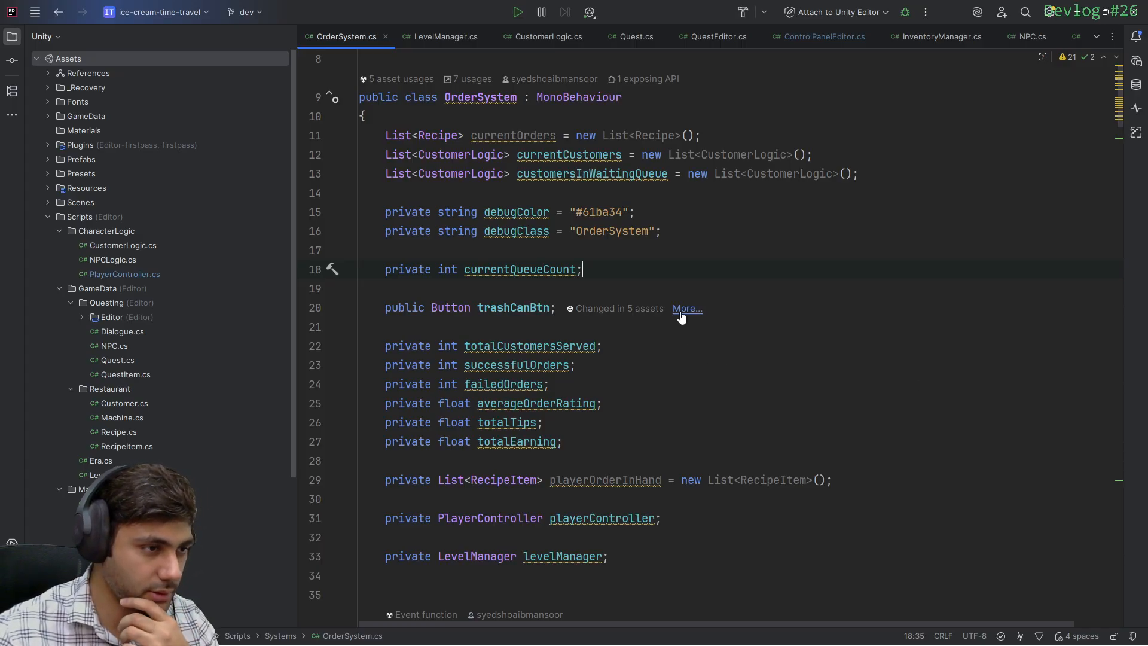
left_click(741, 303)
scroll(807, 330, "down", 5)
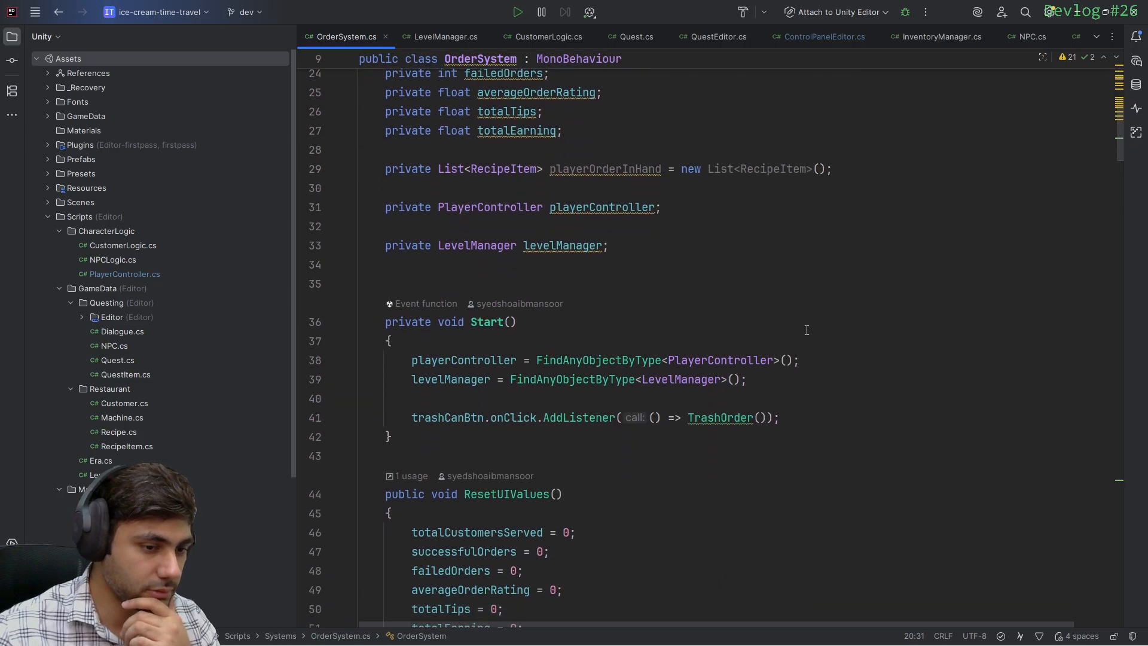
scroll(807, 330, "up", 6)
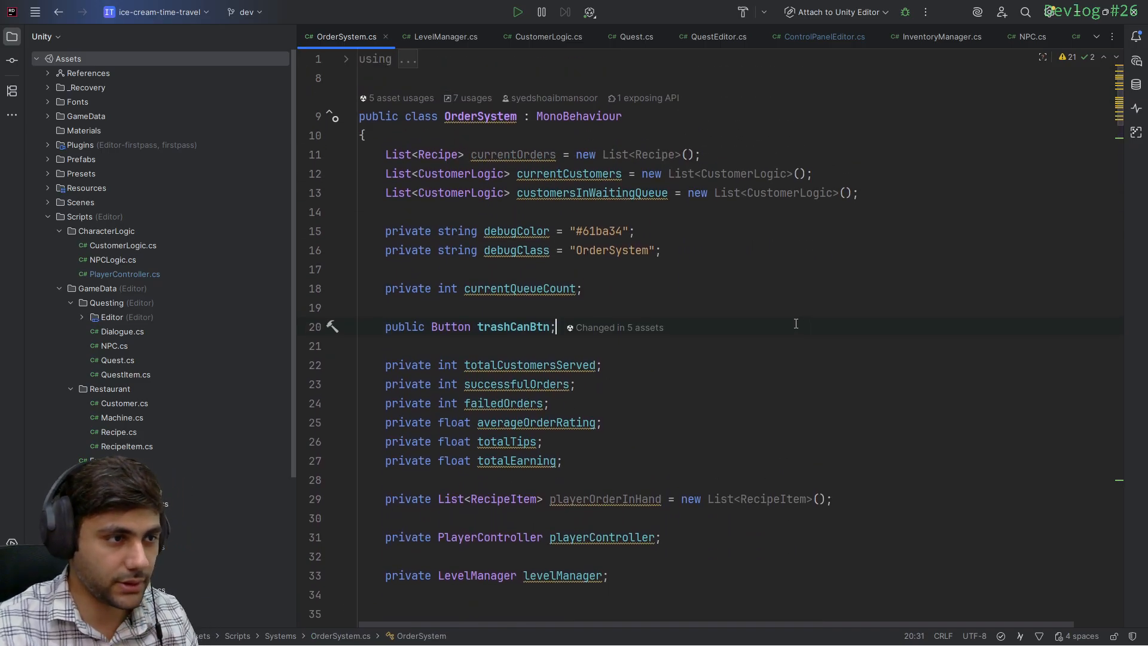
scroll(795, 326, "down", 1)
scroll(759, 312, "down", 1)
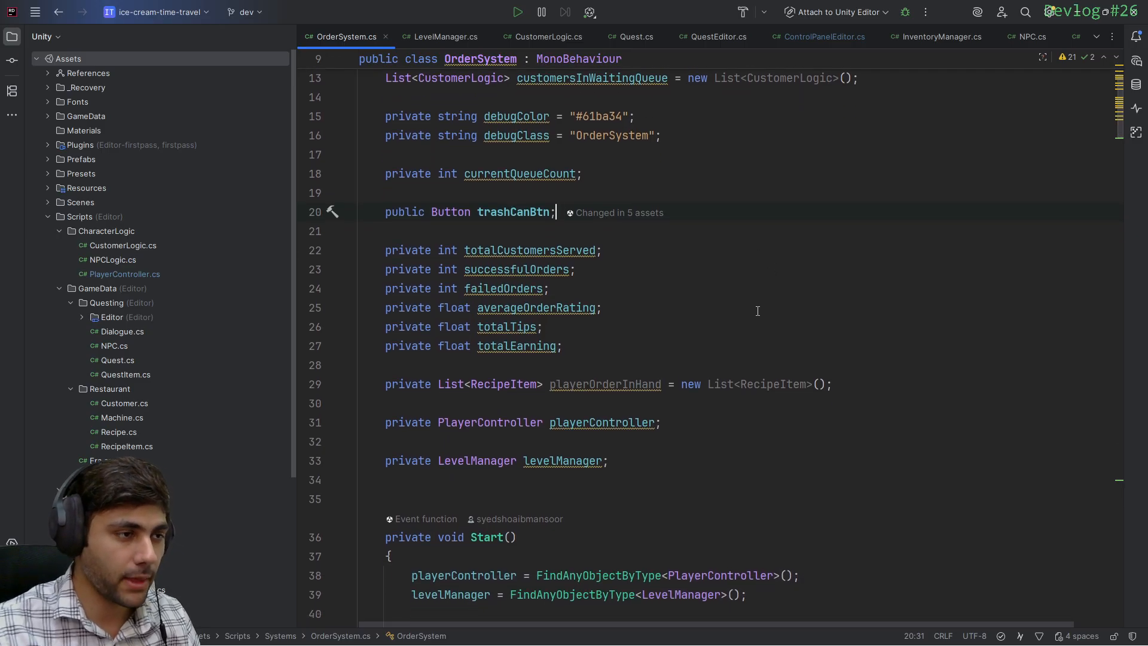
scroll(600, 301, "down", 10)
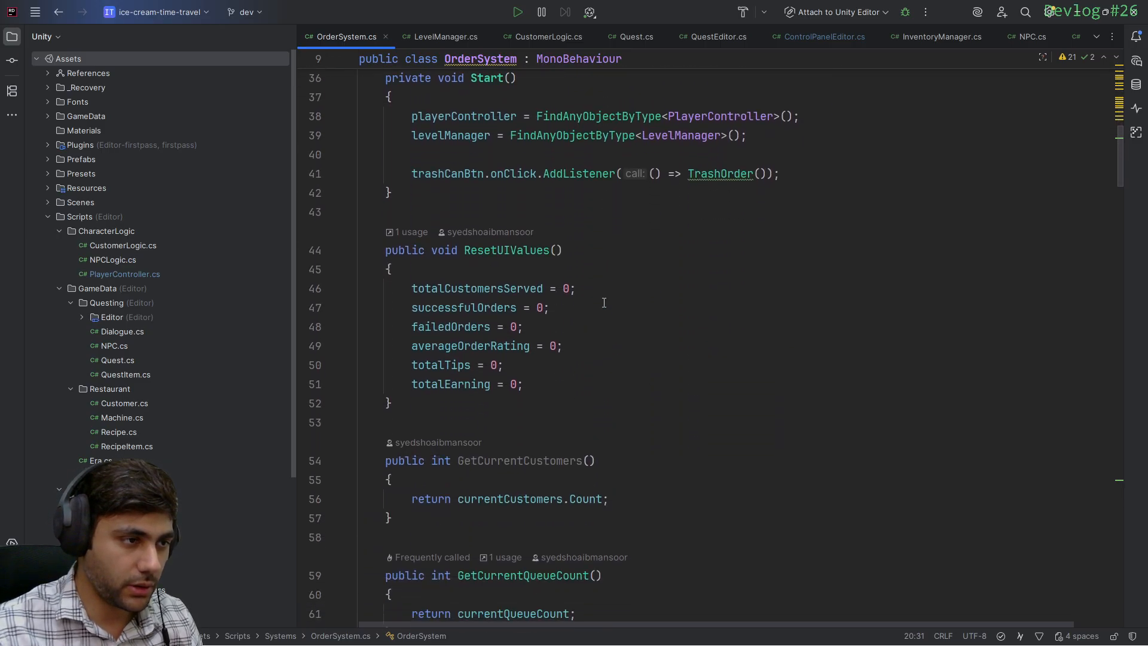
scroll(604, 303, "down", 8)
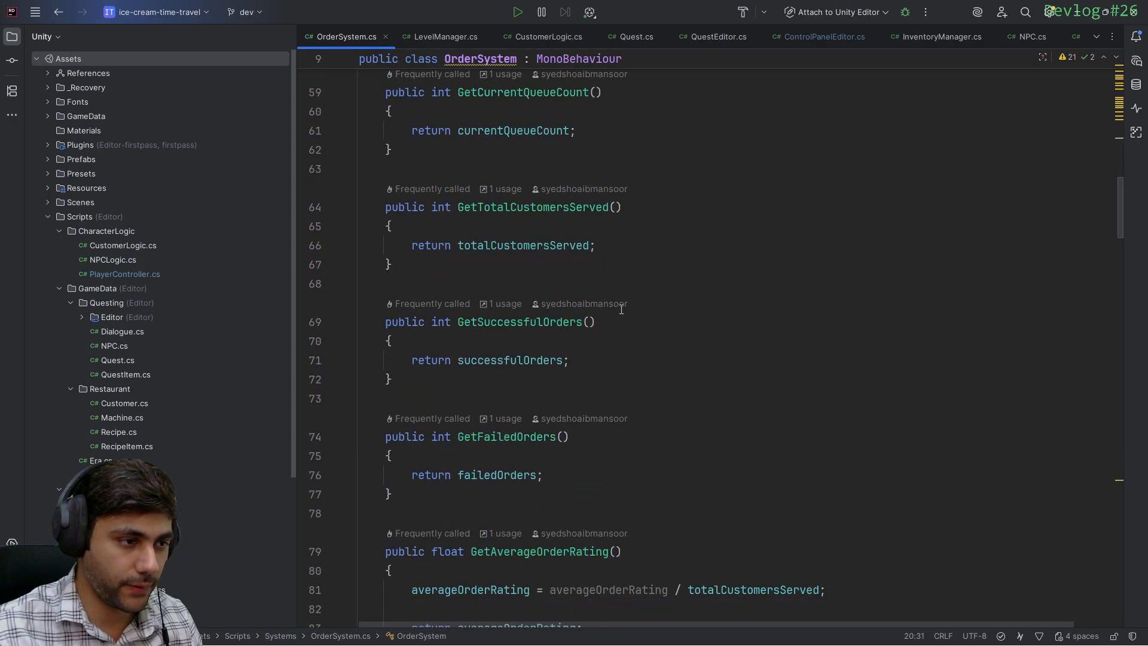
Search the OrderSystem script for "trash" and review the TrashOrder method and the order methods above it
left_click(797, 287)
key("ctrl+f")
type("trash")
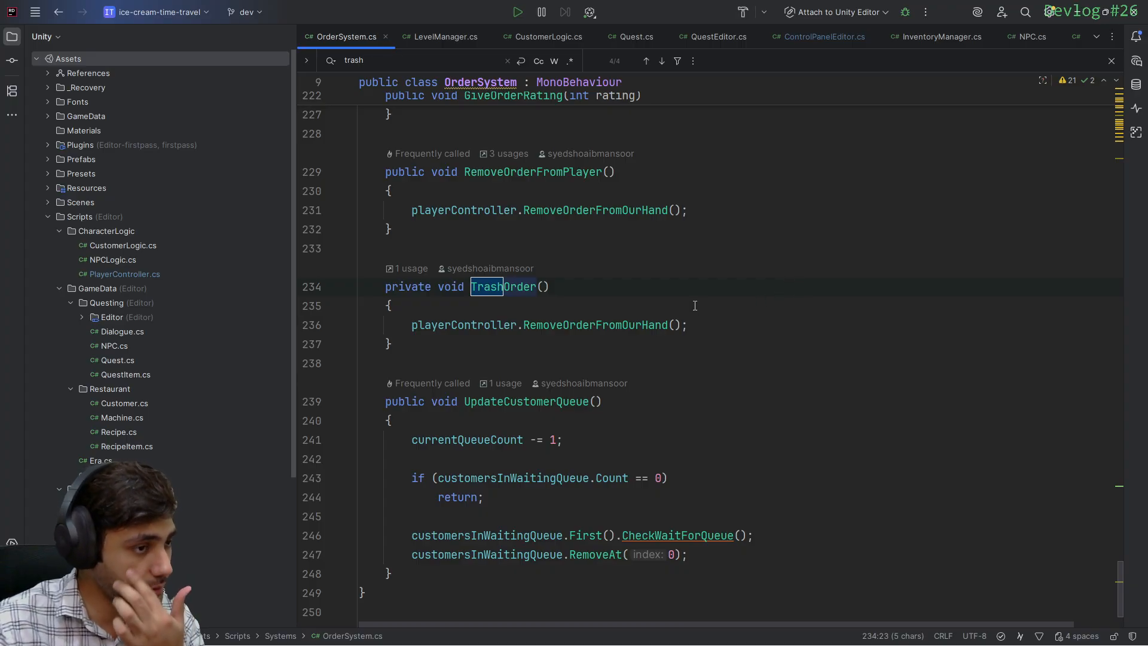
scroll(623, 331, "up", 20)
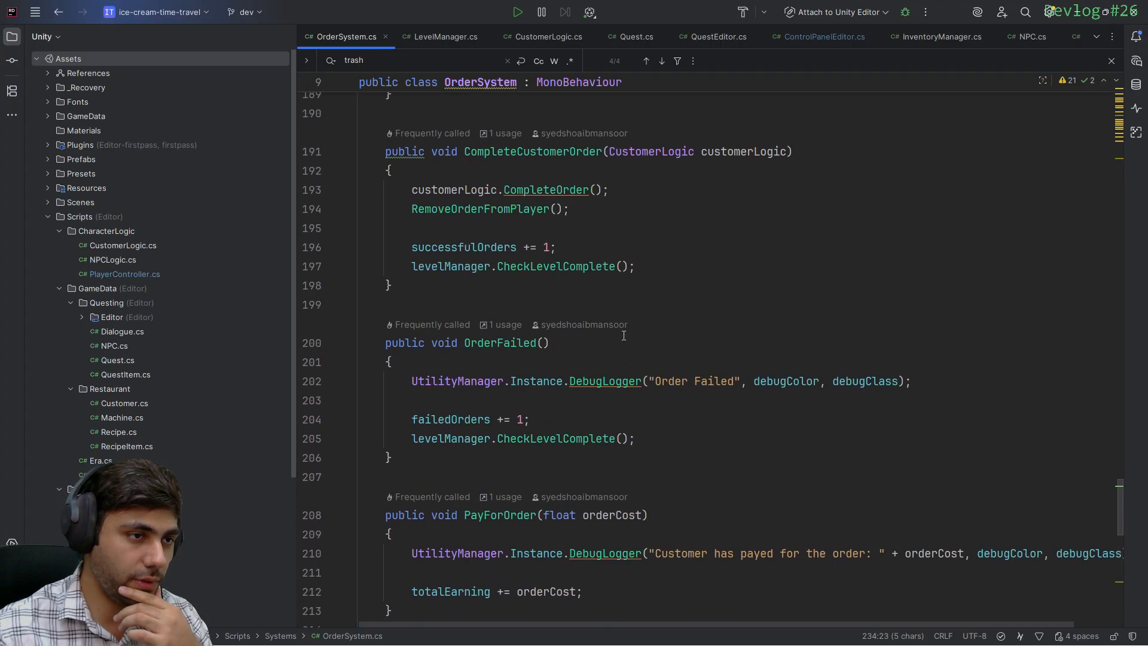
scroll(625, 338, "up", 9)
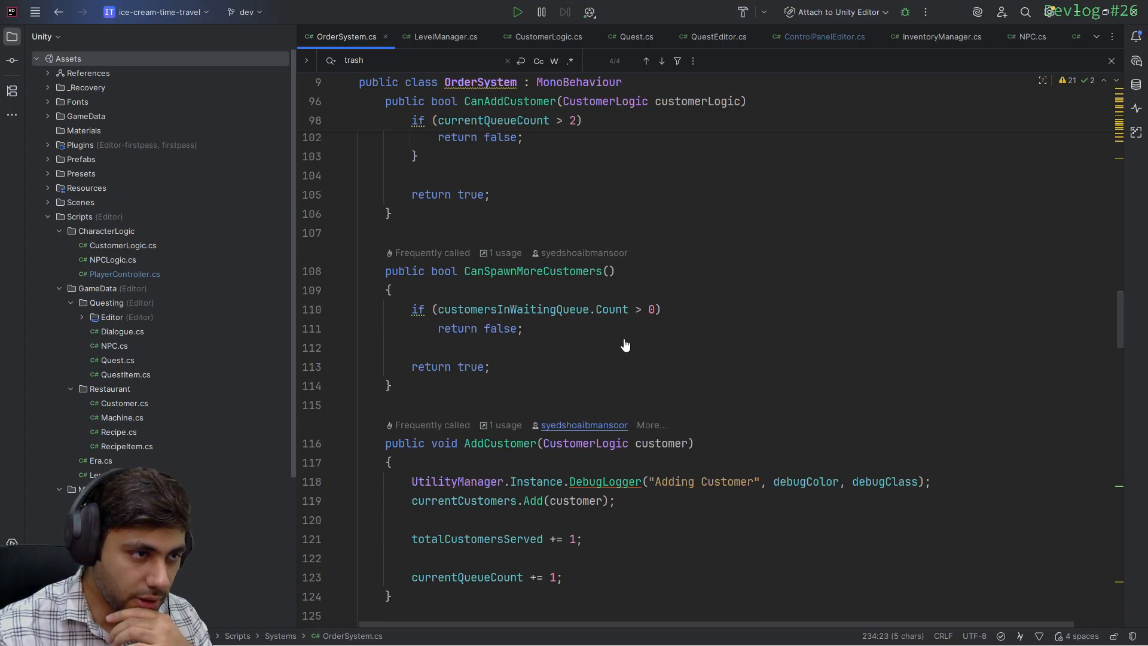
scroll(624, 345, "up", 3)
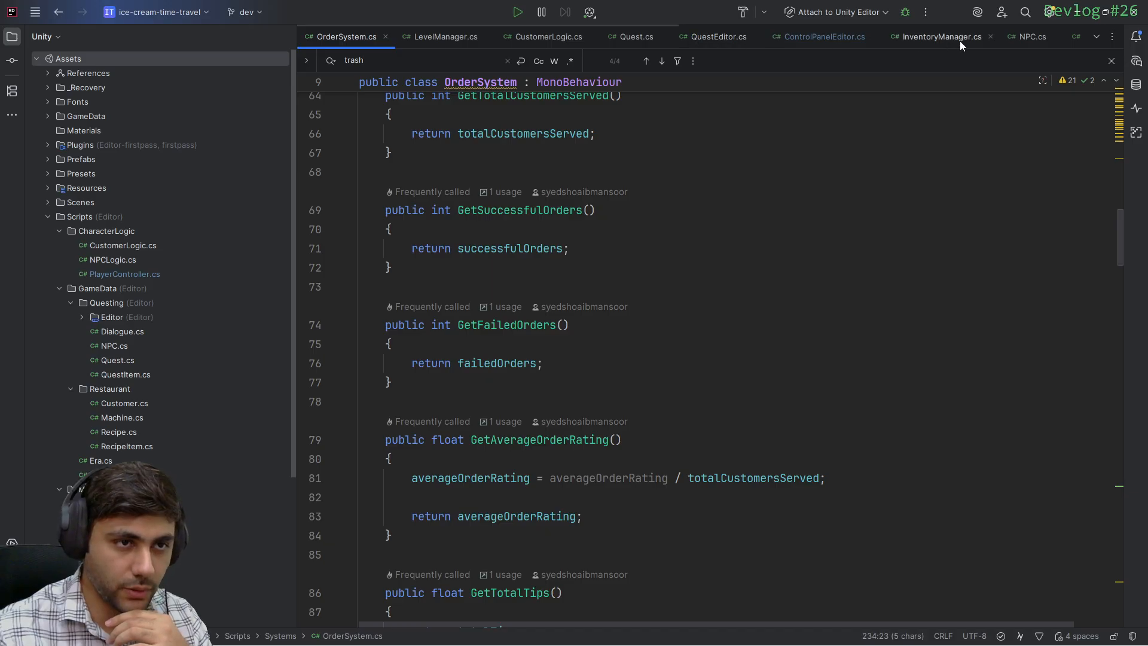
Open PlayerController.cs and find its OnTriggerEnter2D method
left_click(1096, 37)
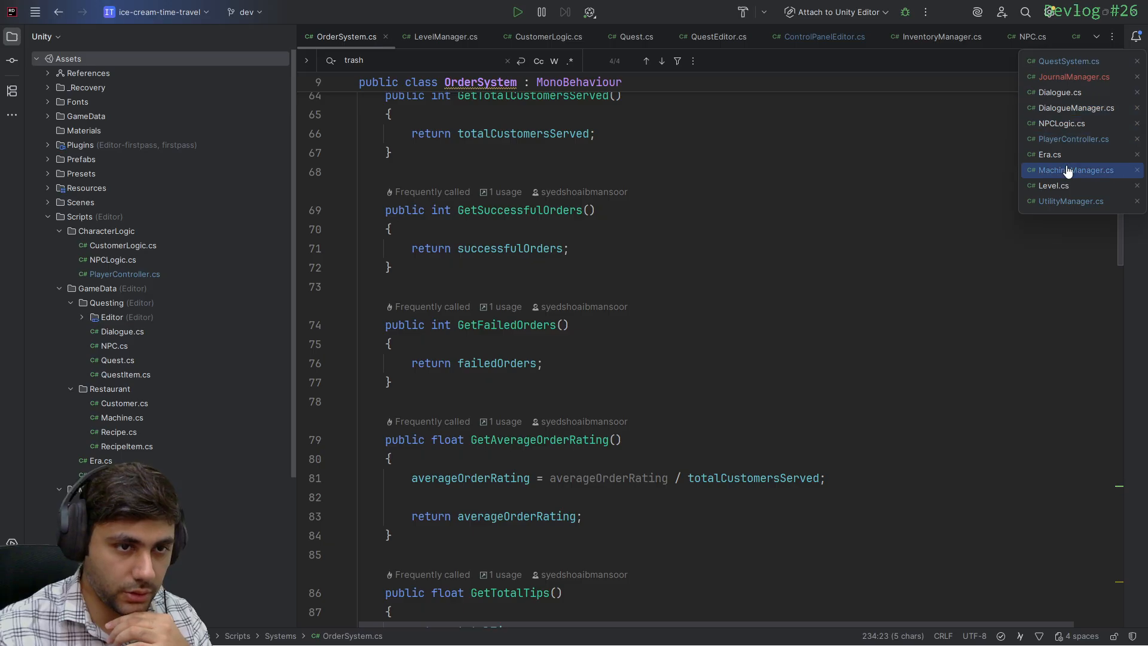
left_click(1073, 139)
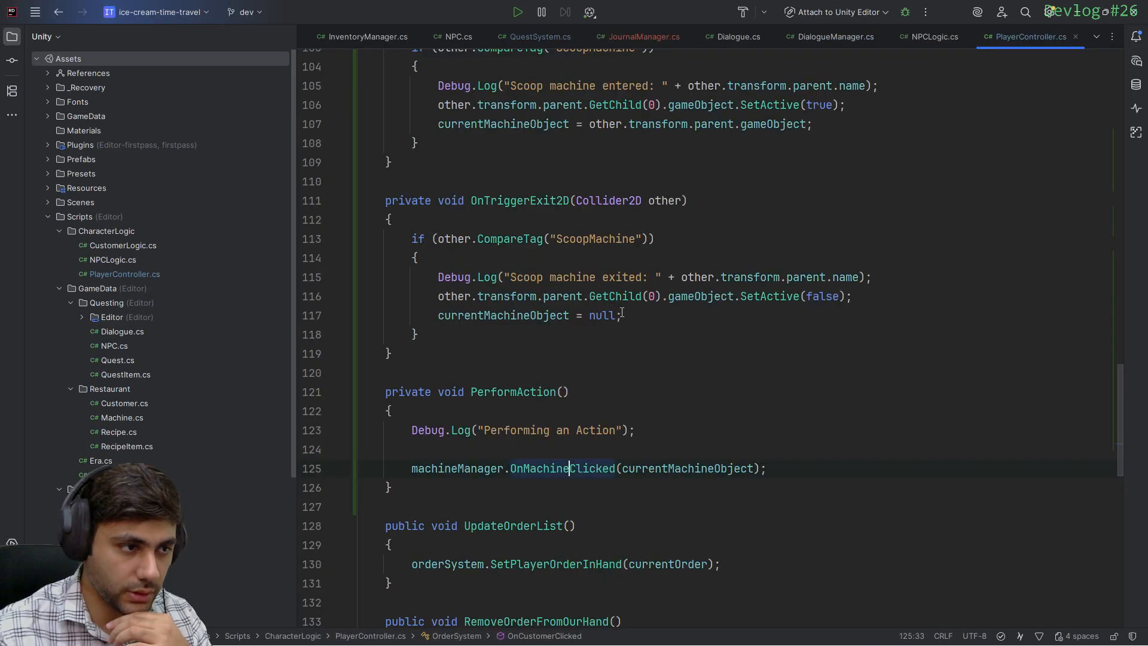
scroll(558, 329, "up", 5)
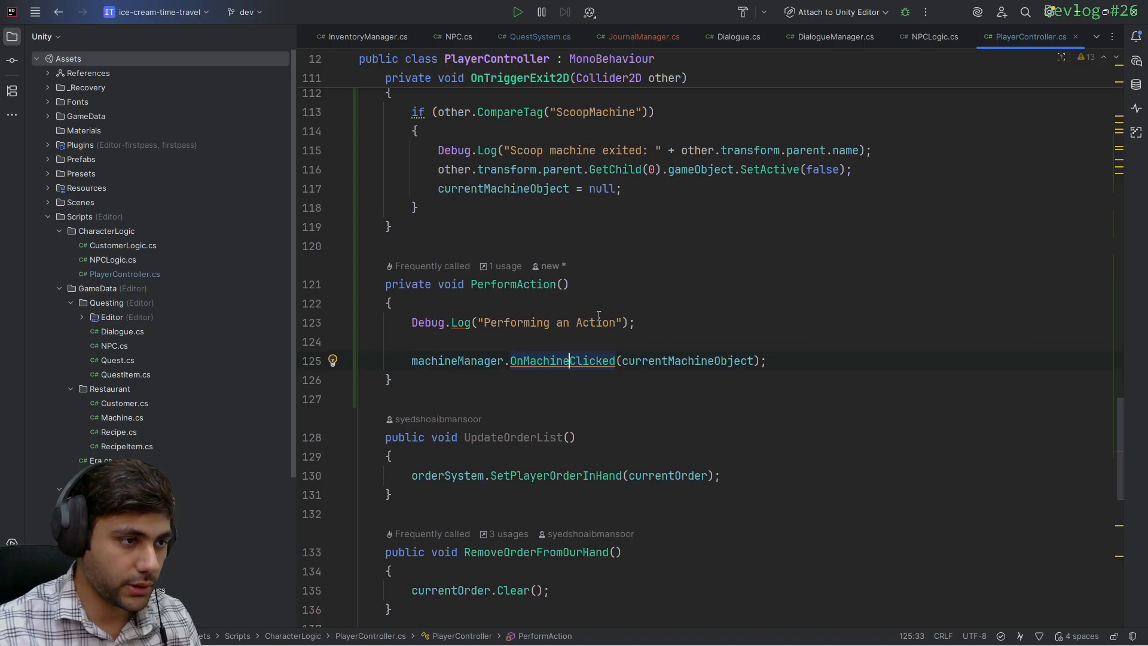
scroll(598, 314, "down", 1)
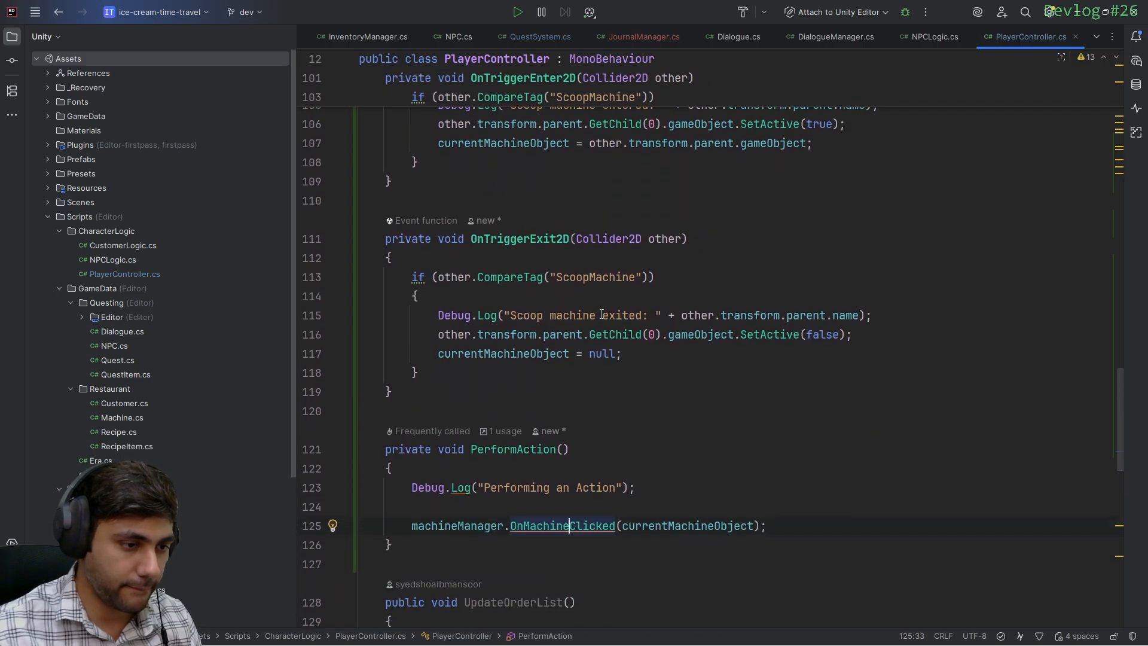
scroll(602, 315, "up", 4)
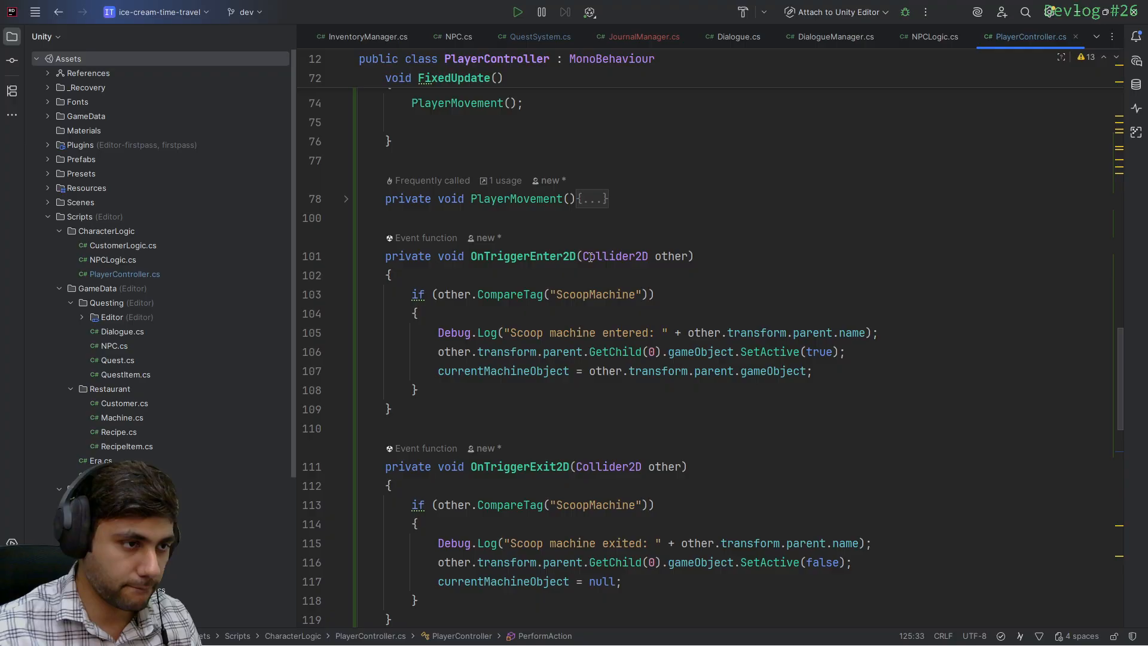
scroll(551, 289, "down", 2)
Add an else-if condition after the ScoopMachine block in OnTriggerEnter2D that compares the other collider's tag with "TrashCan"
left_click(457, 260)
key("Down")
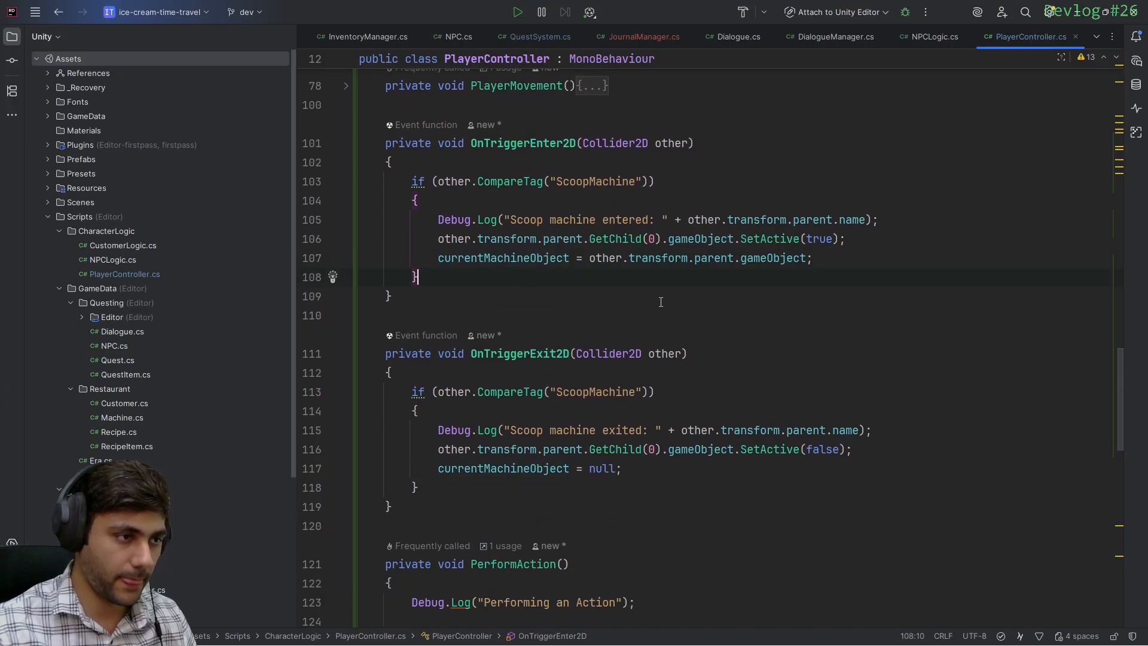
key("Return")
type("else")
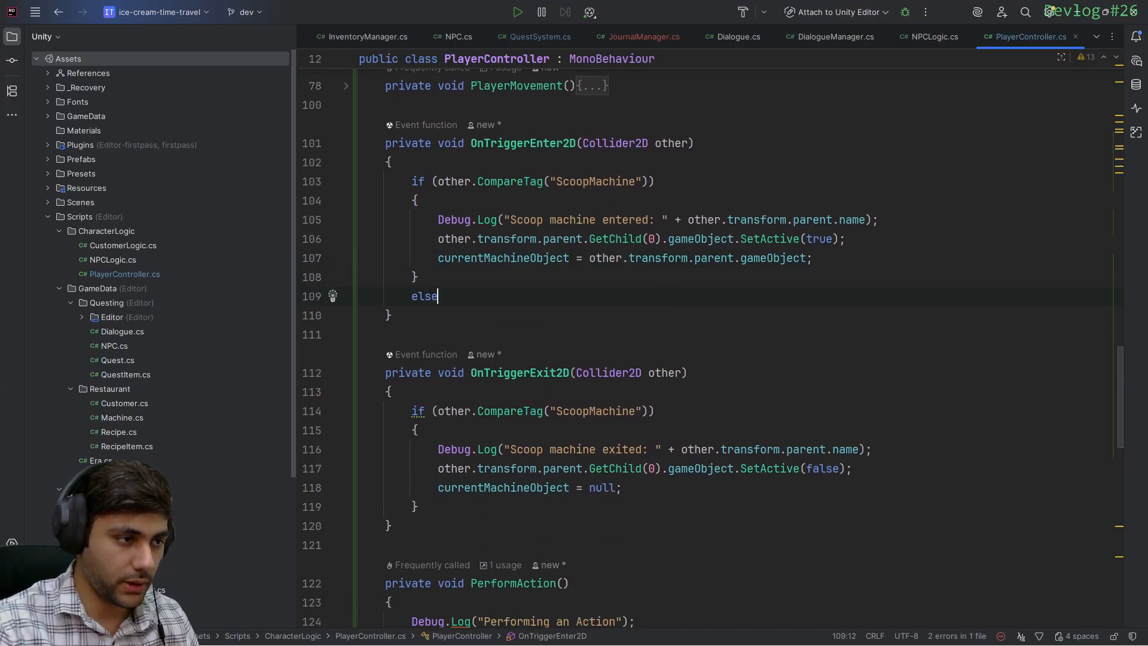
type(" if (other.Co")
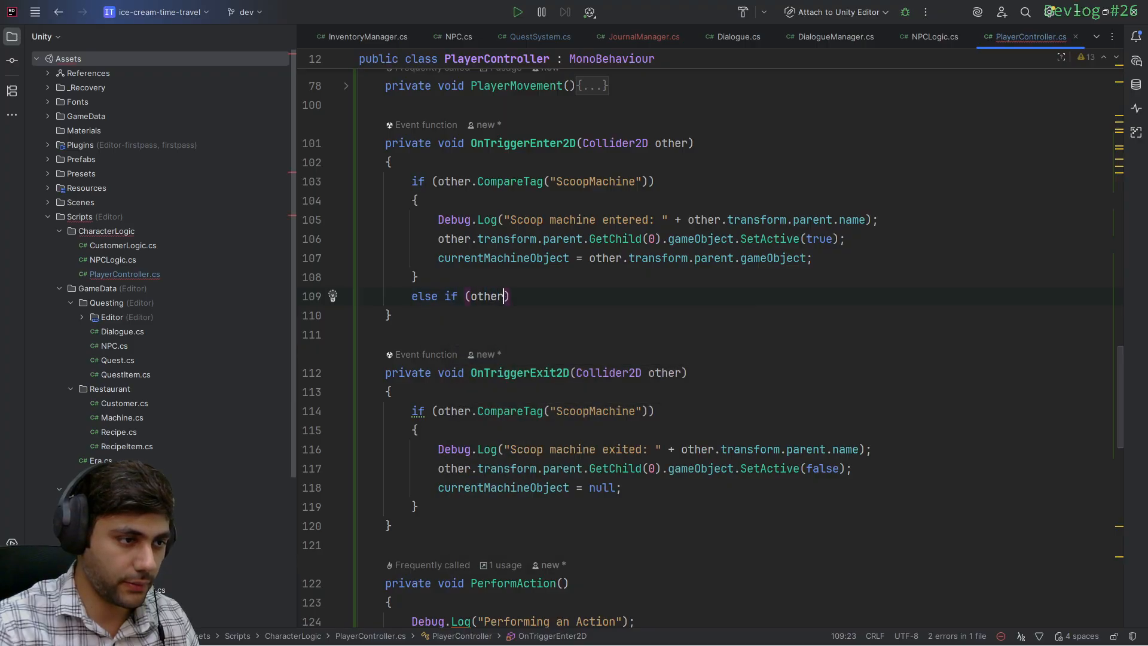
type("mpare")
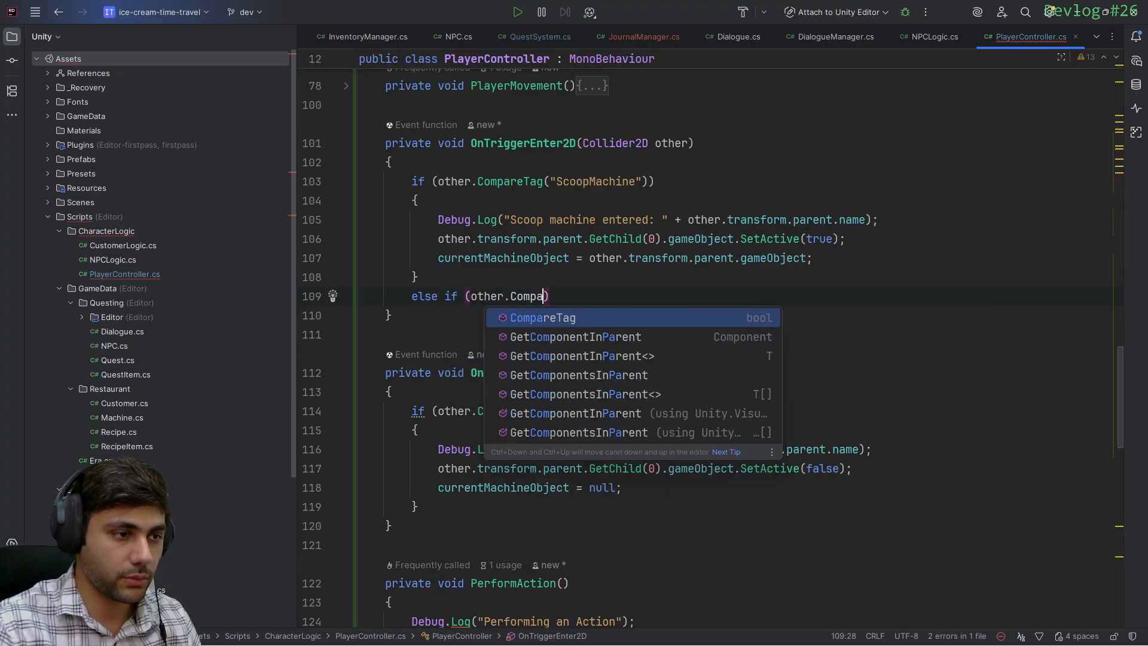
key("Return")
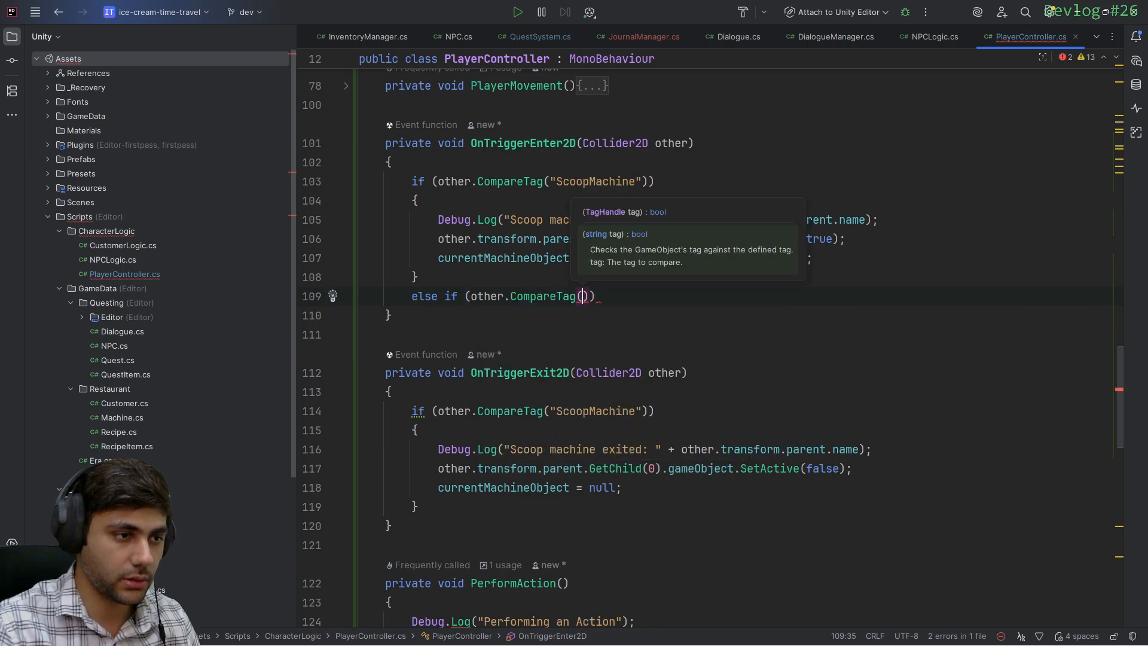
type("\"Ta")
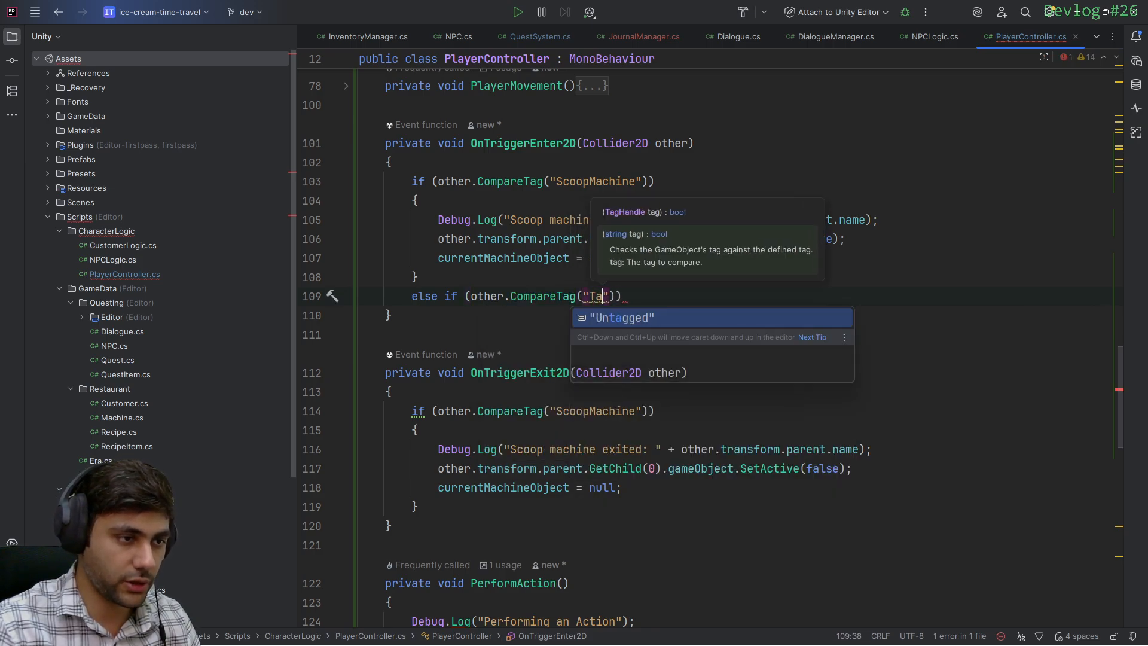
key("BackSpace")
type("rashCan")
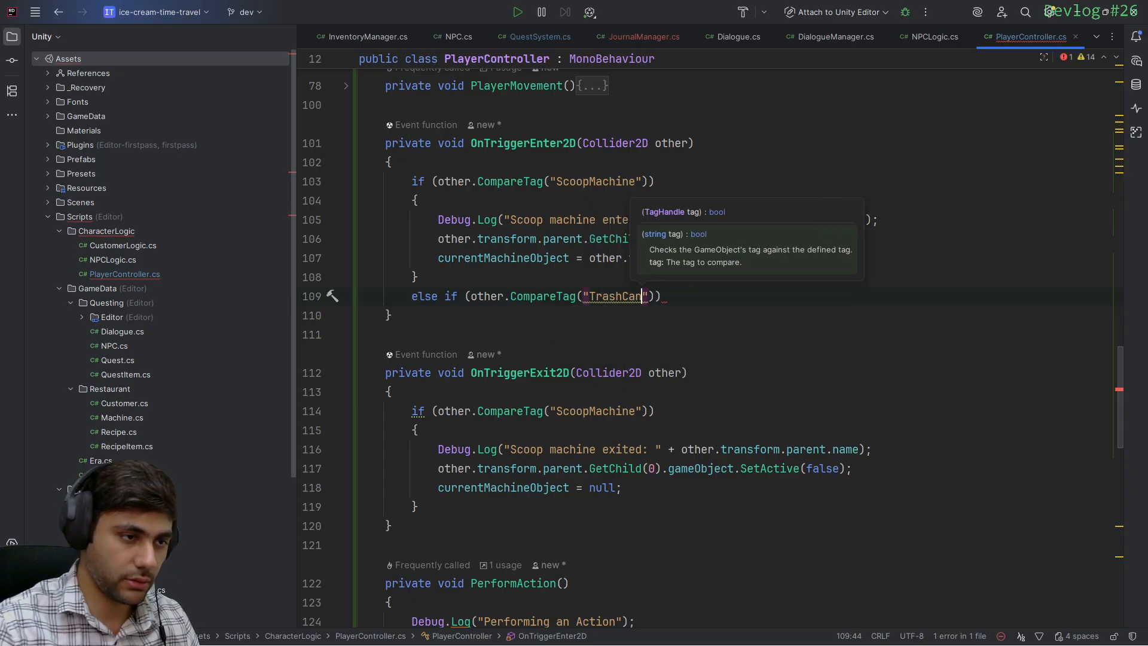
Give the TrashCan branch a braced body containing a copy of the ScoopMachine branch's GetChild(0) SetActive(true) line
left_click(677, 290)
key("Return")
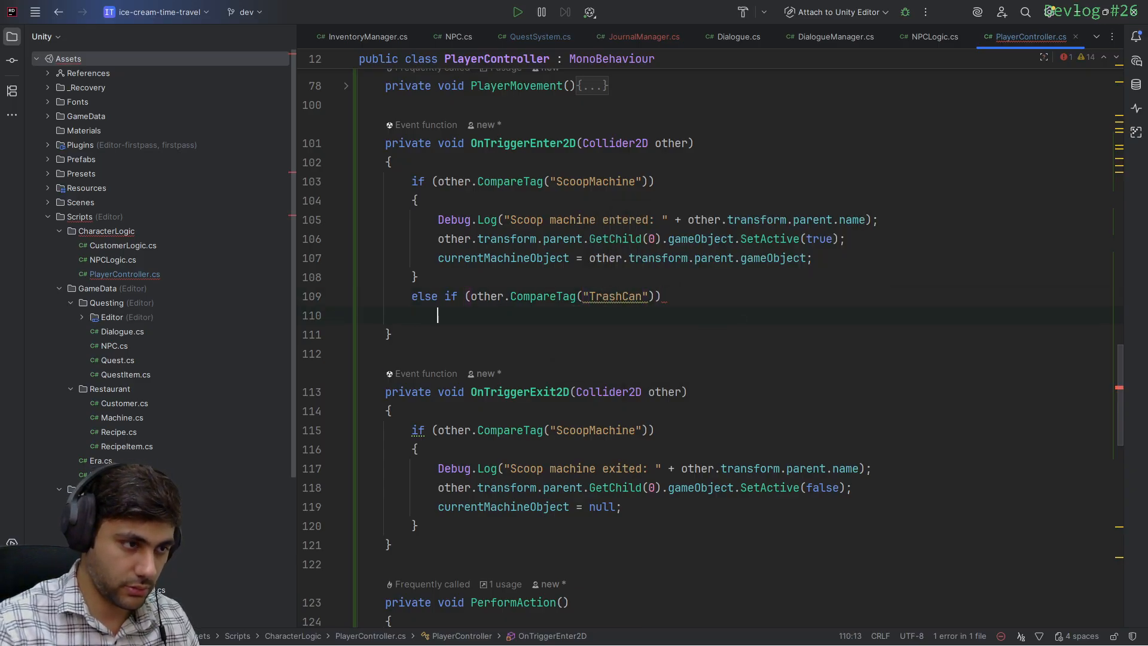
type("{")
key("Return")
scroll(504, 237, "down", 1)
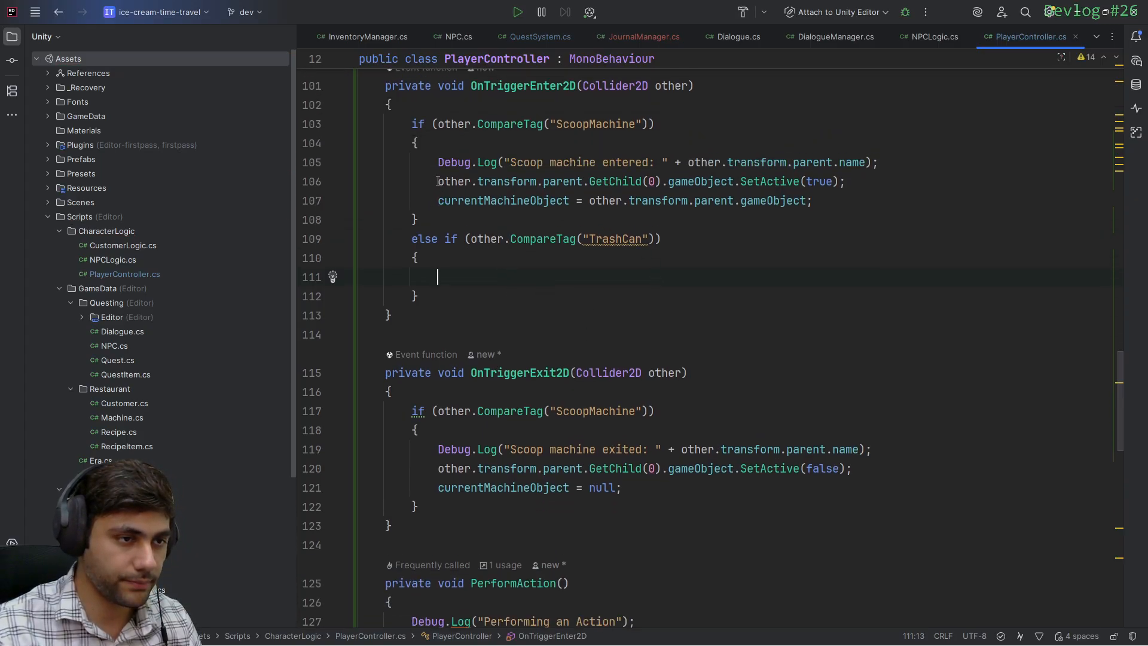
left_click_drag(438, 183, 943, 180)
key("ctrl+c")
left_click(497, 274)
key("ctrl+v")
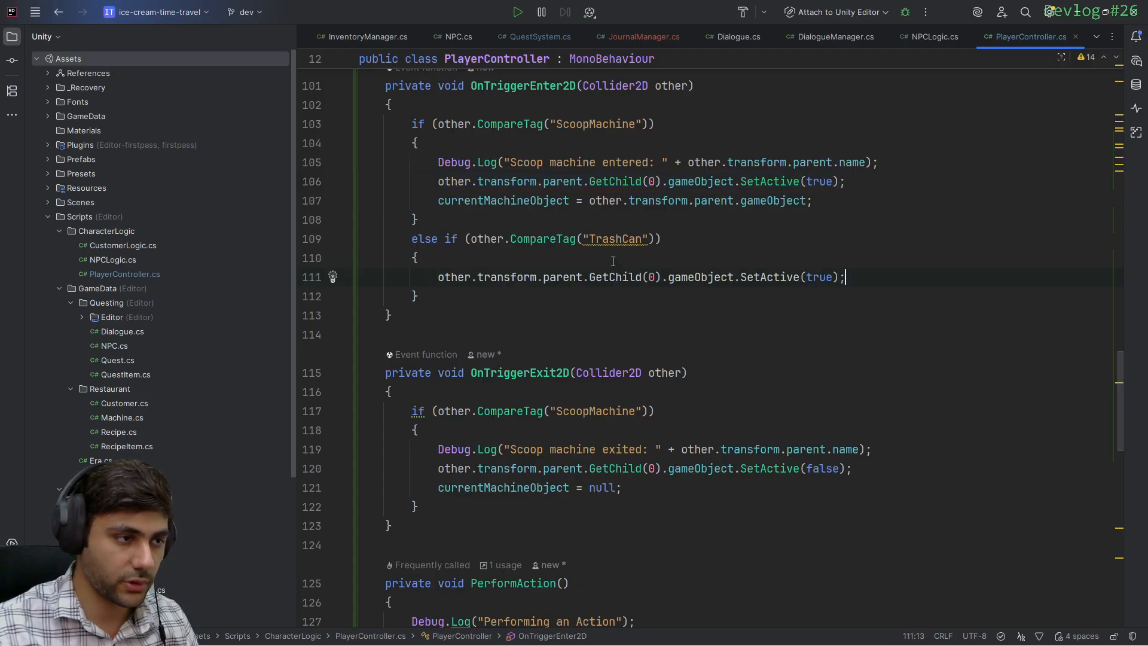
Review how currentMachineObject is used across OnTriggerEnter2D, OnTriggerExit2D and PerformAction
left_click_drag(440, 201, 875, 193)
left_click(872, 196)
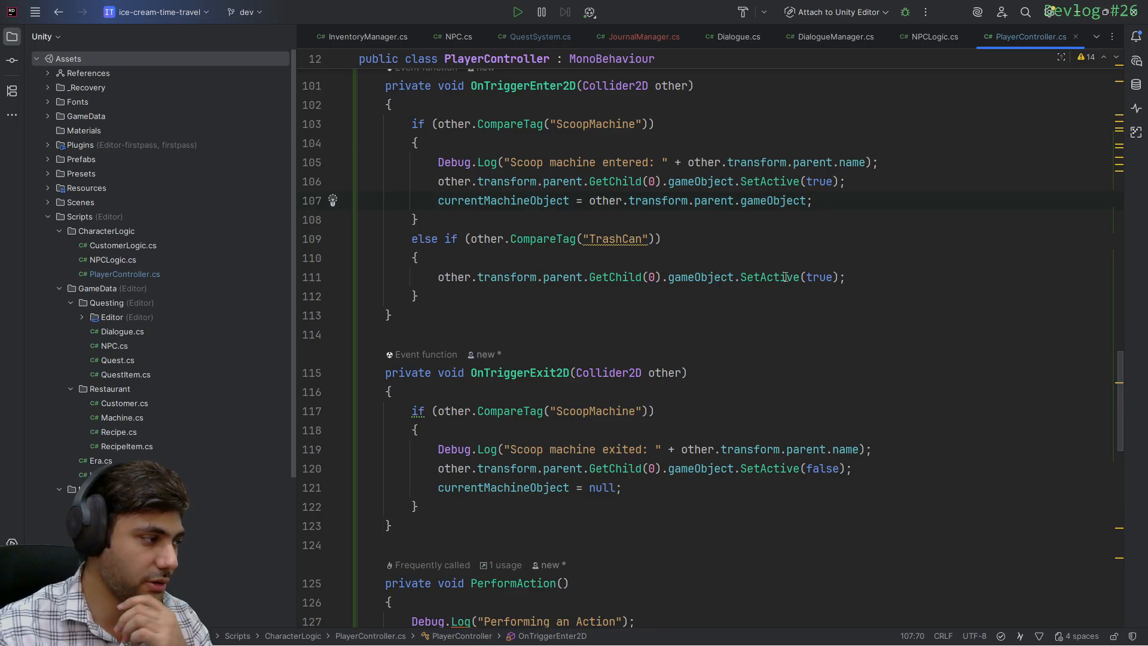
scroll(796, 289, "down", 3)
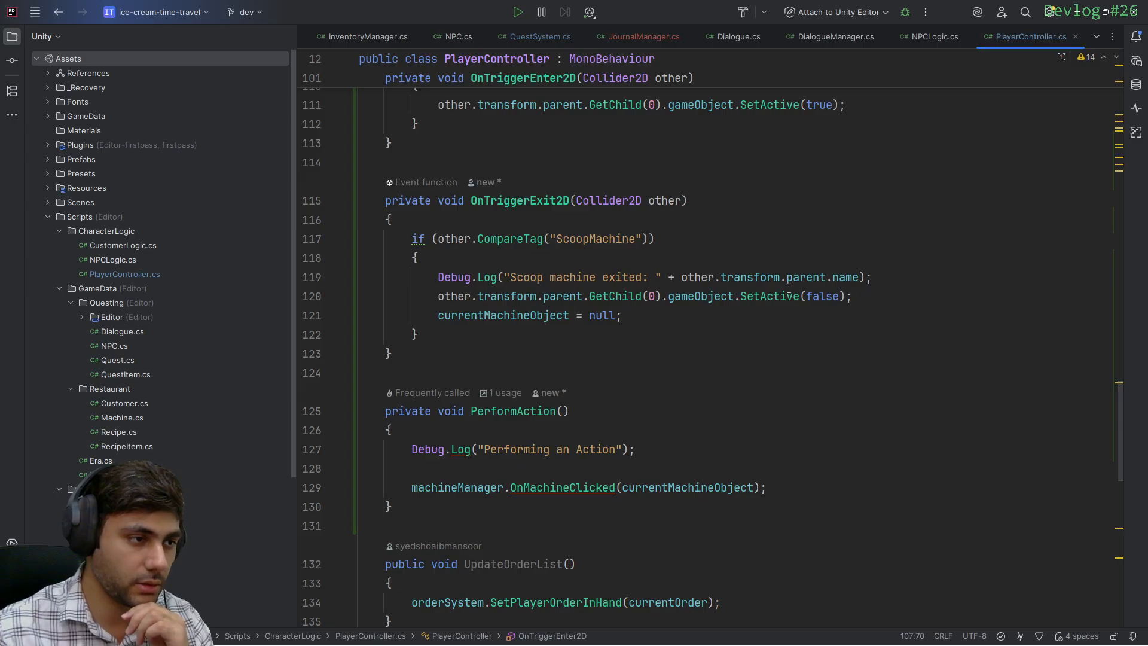
scroll(788, 287, "down", 1)
scroll(788, 287, "up", 3)
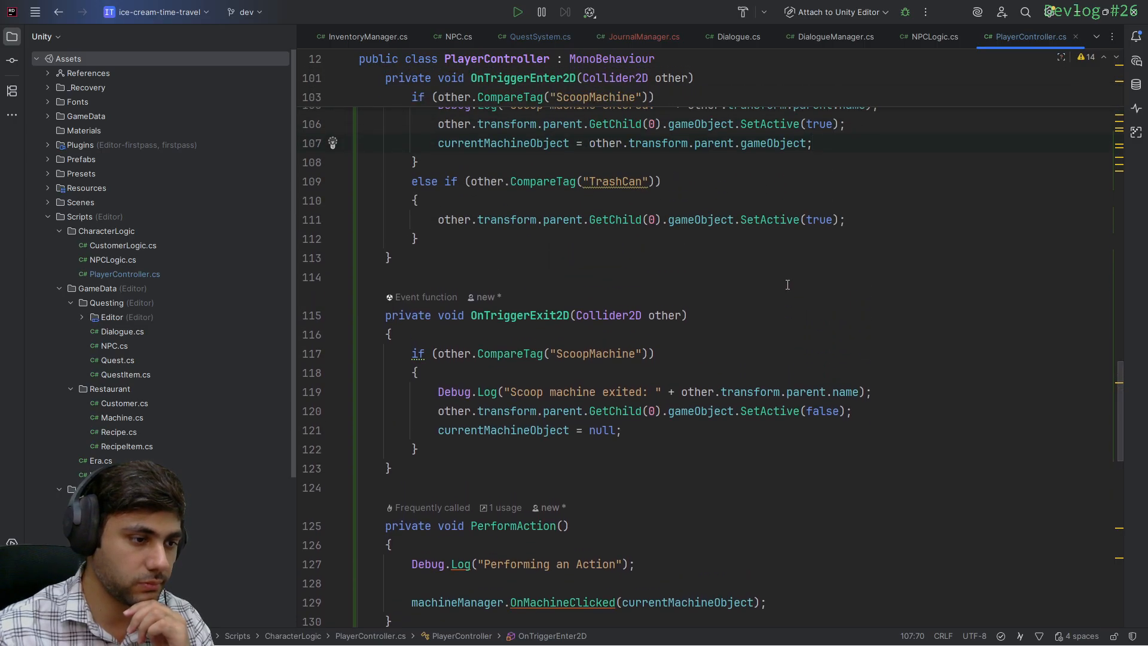
scroll(788, 285, "down", 3)
scroll(787, 287, "up", 2)
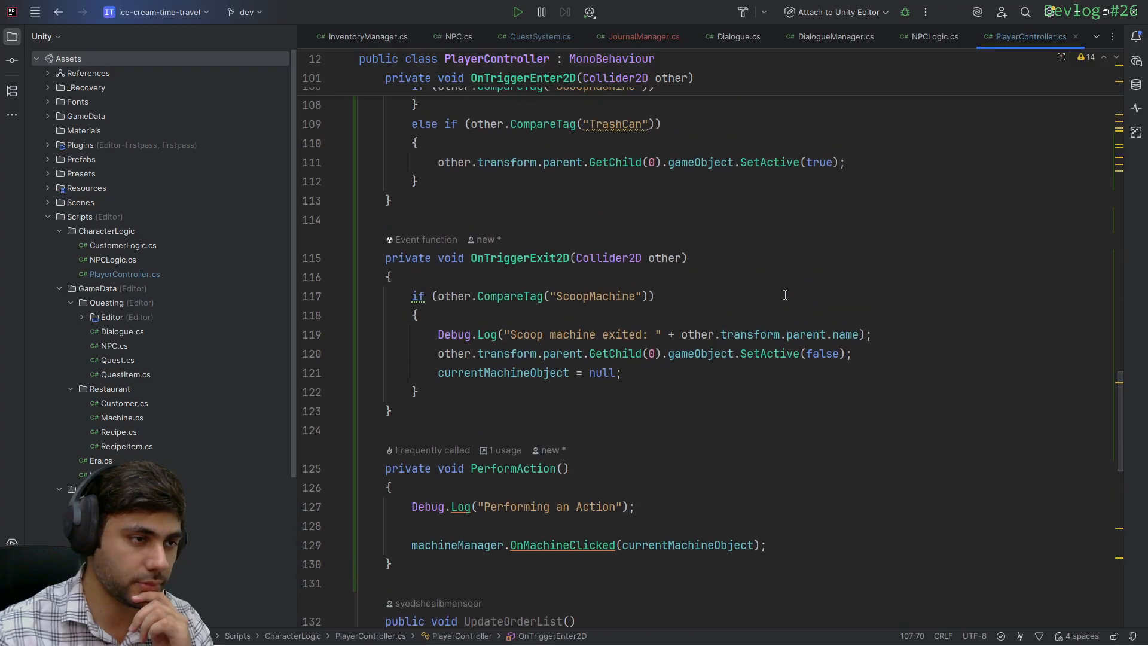
scroll(785, 297, "up", 2)
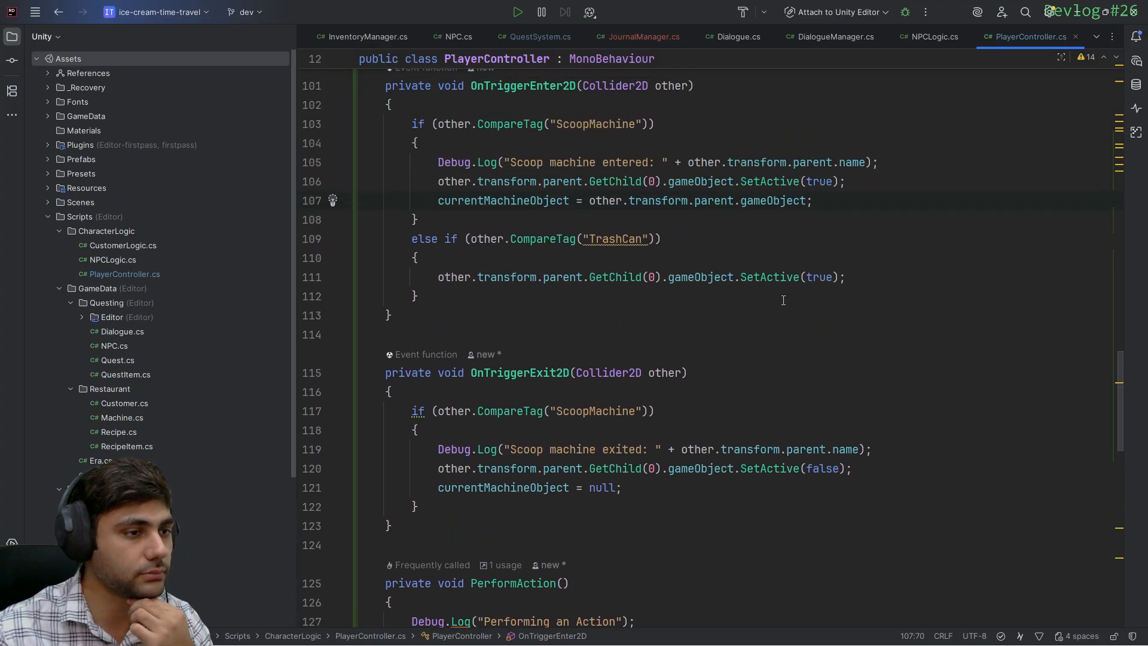
scroll(784, 300, "down", 1)
scroll(784, 301, "down", 2)
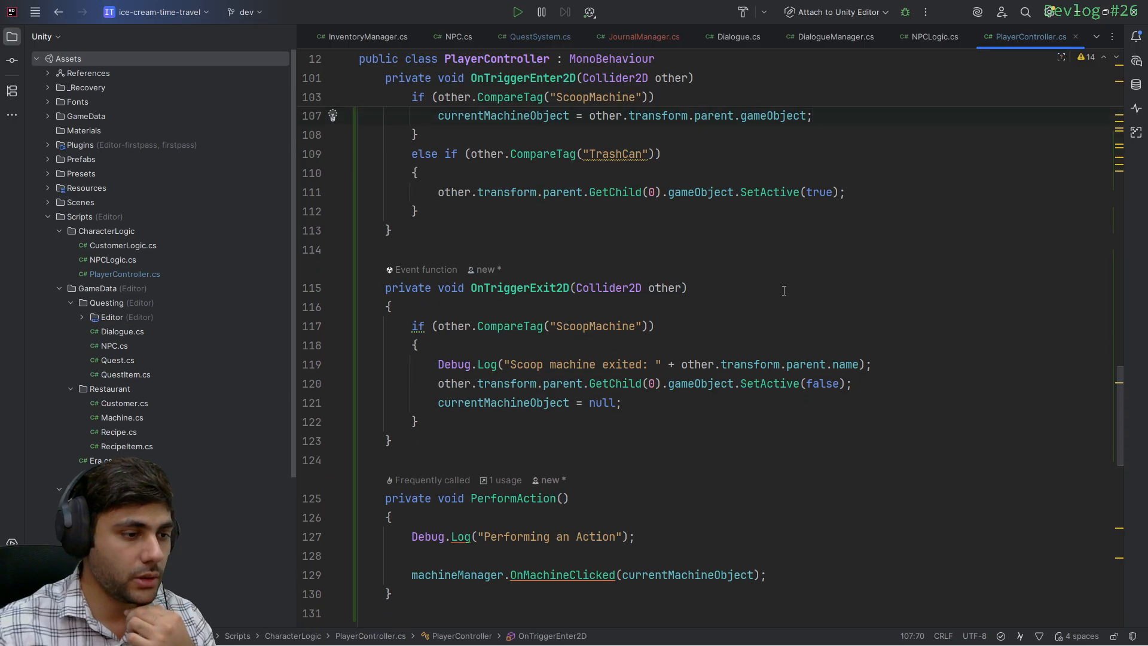
In PerformAction, guard the machineManager.OnMachineClicked call with an if statement checking currentMachineObject != null
scroll(574, 443, "down", 1)
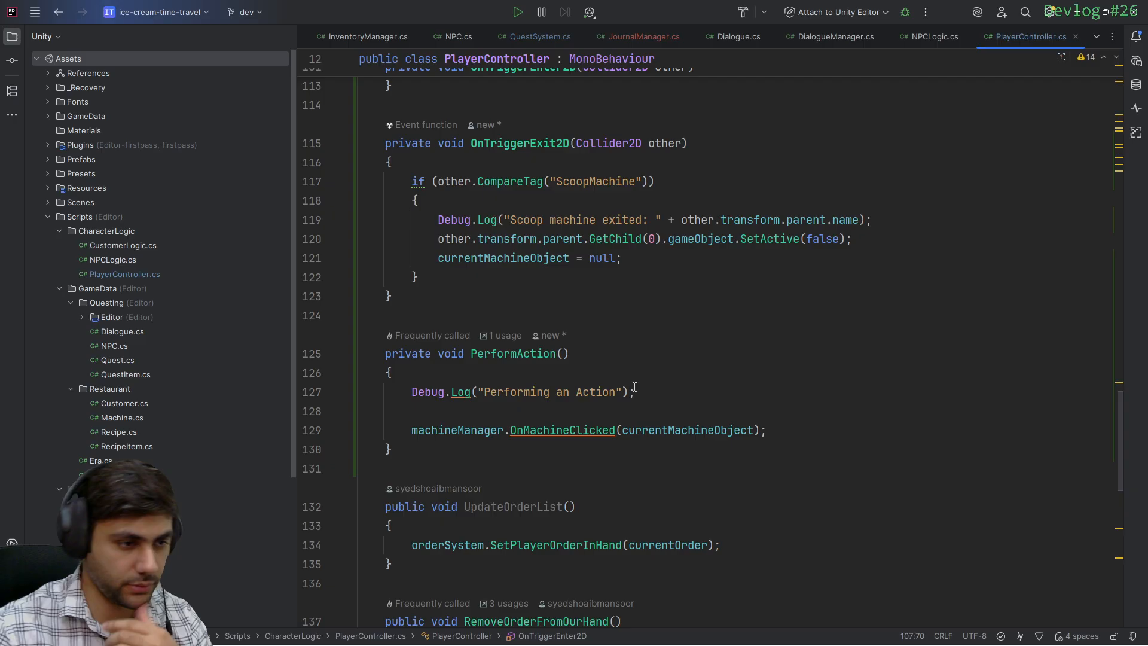
left_click(487, 411)
type("if (")
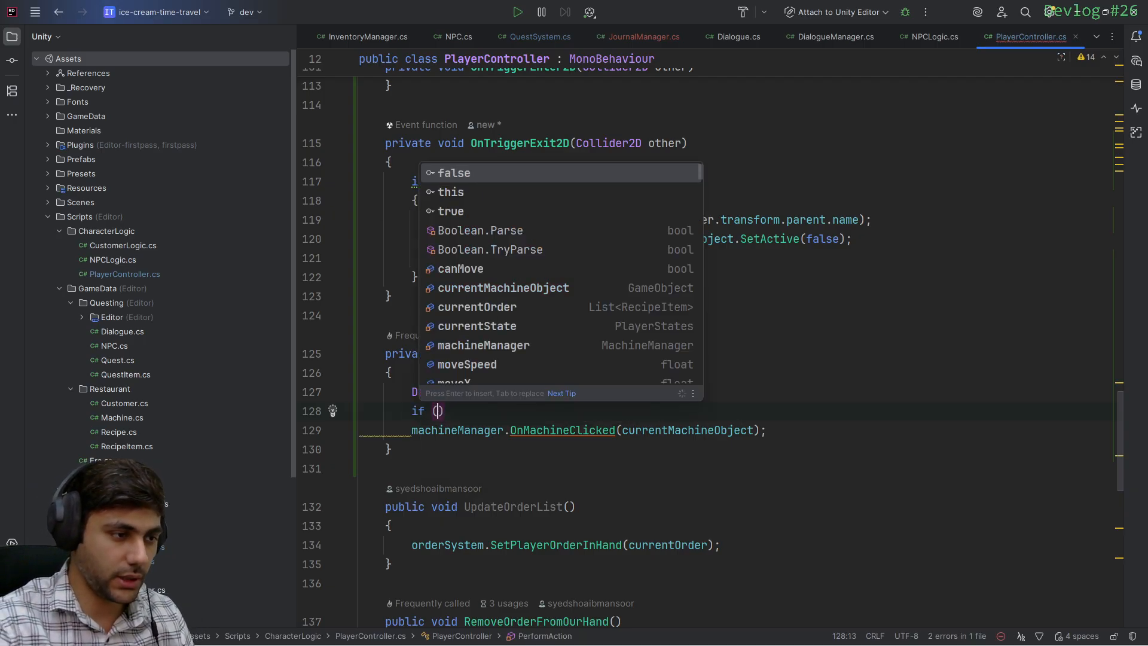
key("Tab")
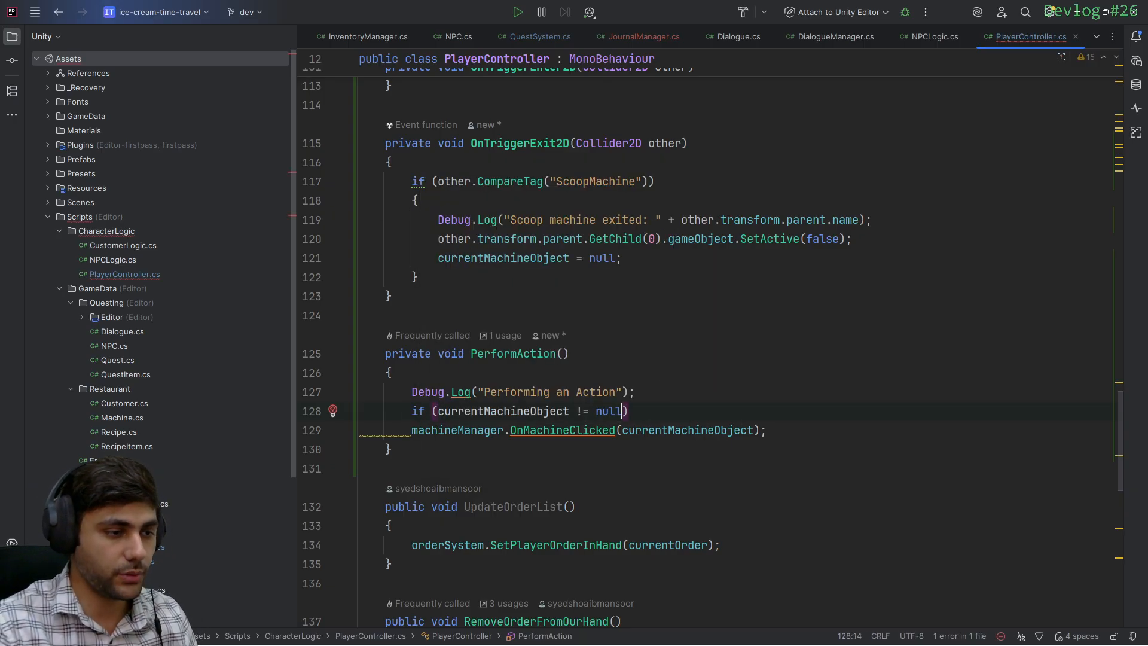
left_click(412, 432)
key("Tab")
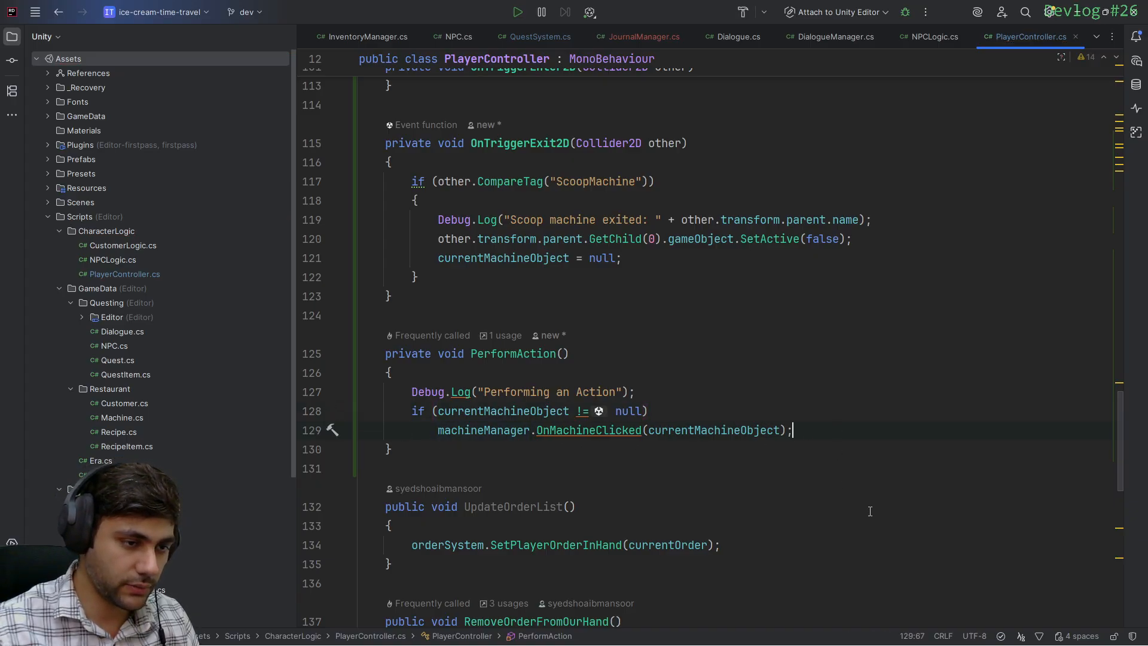
Start a second if statement with an empty condition below the OnMachineClicked call in PerformAction
key("End")
key("Return")
key("Return")
type("if (")
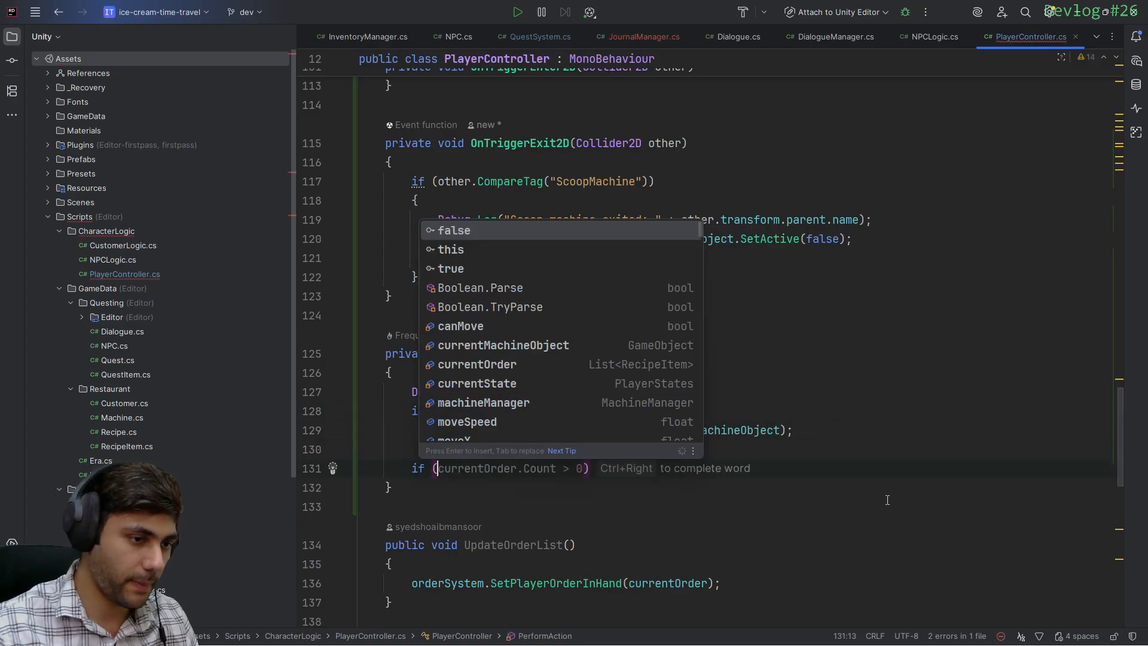
left_click(801, 431)
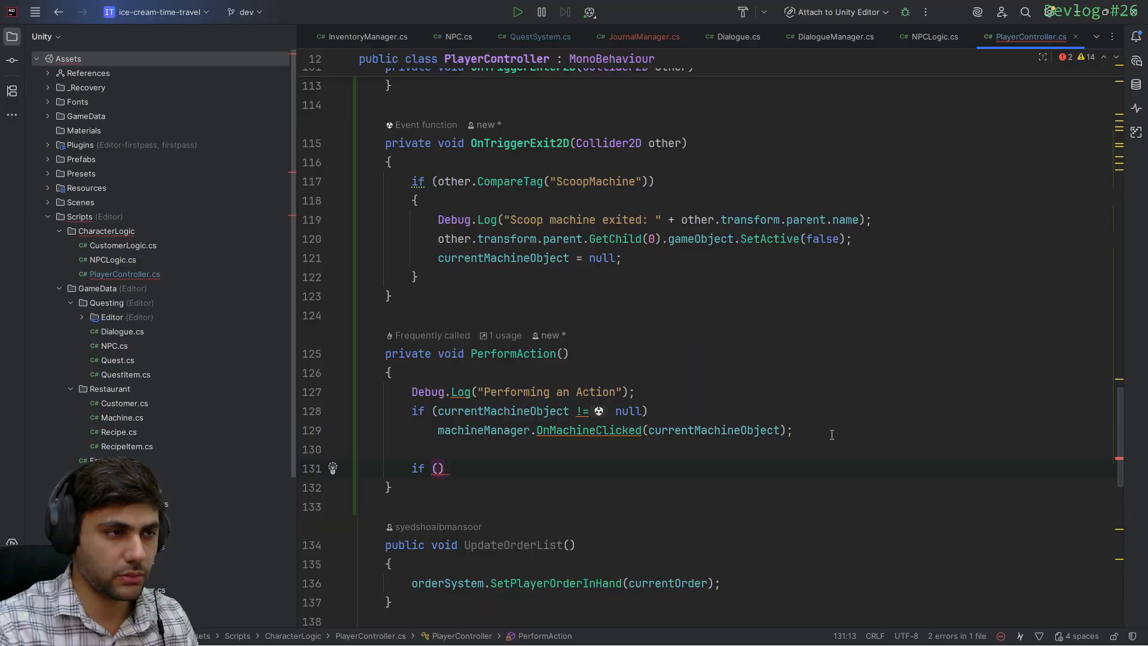
key("ctrl+Tab")
key("ctrl+Tab")
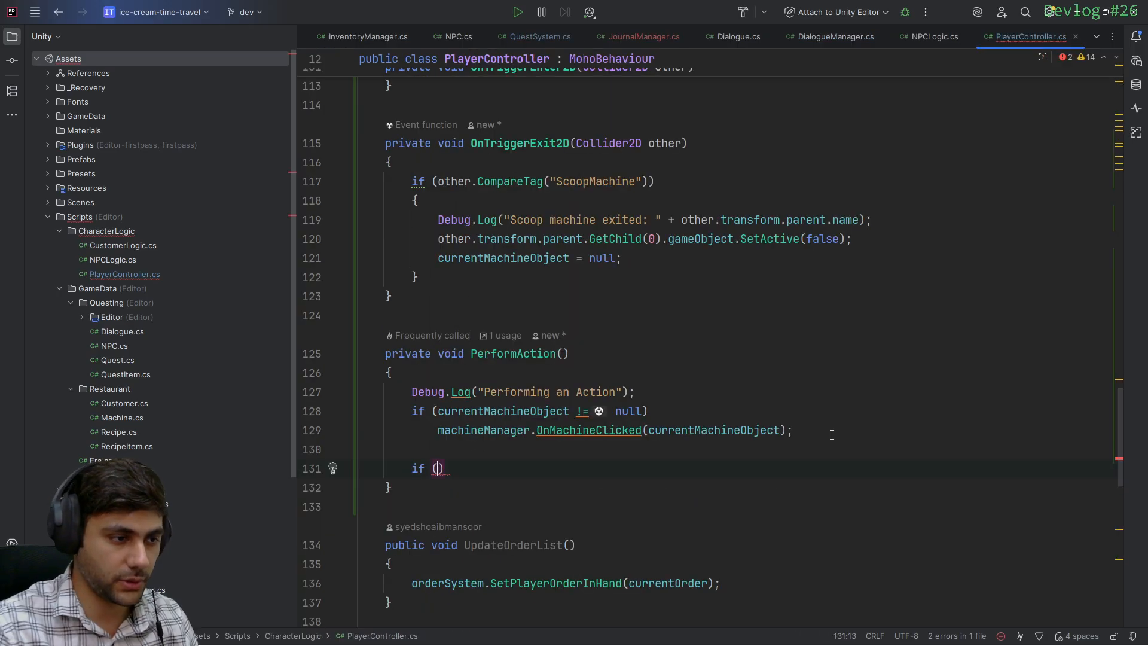
type("order")
key("Escape")
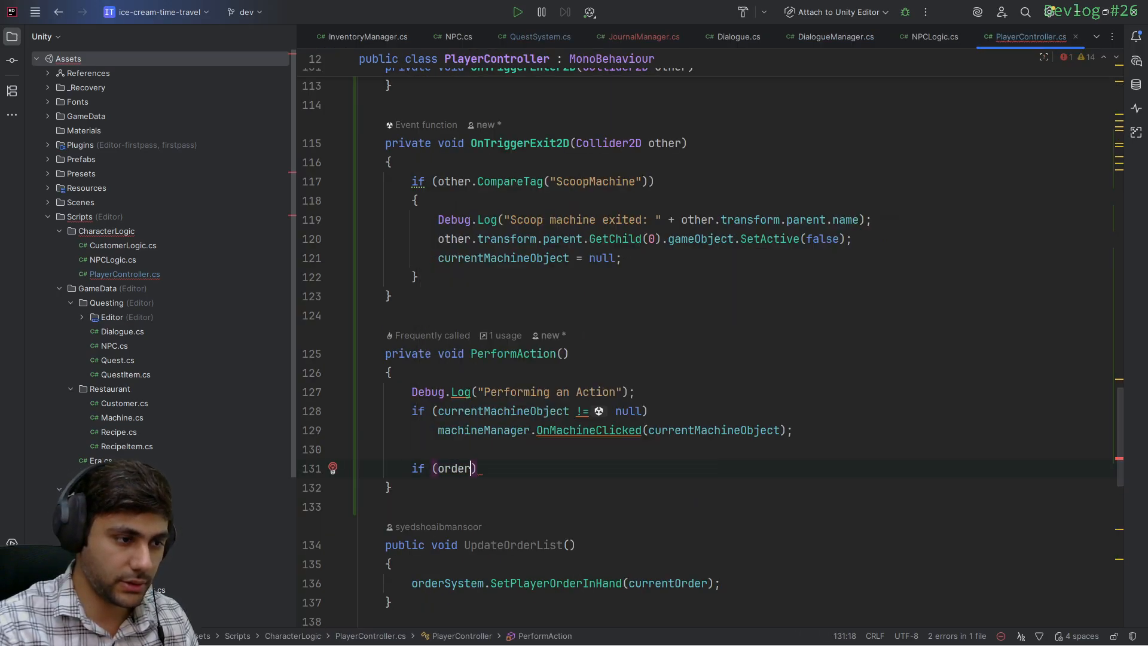
type("System.")
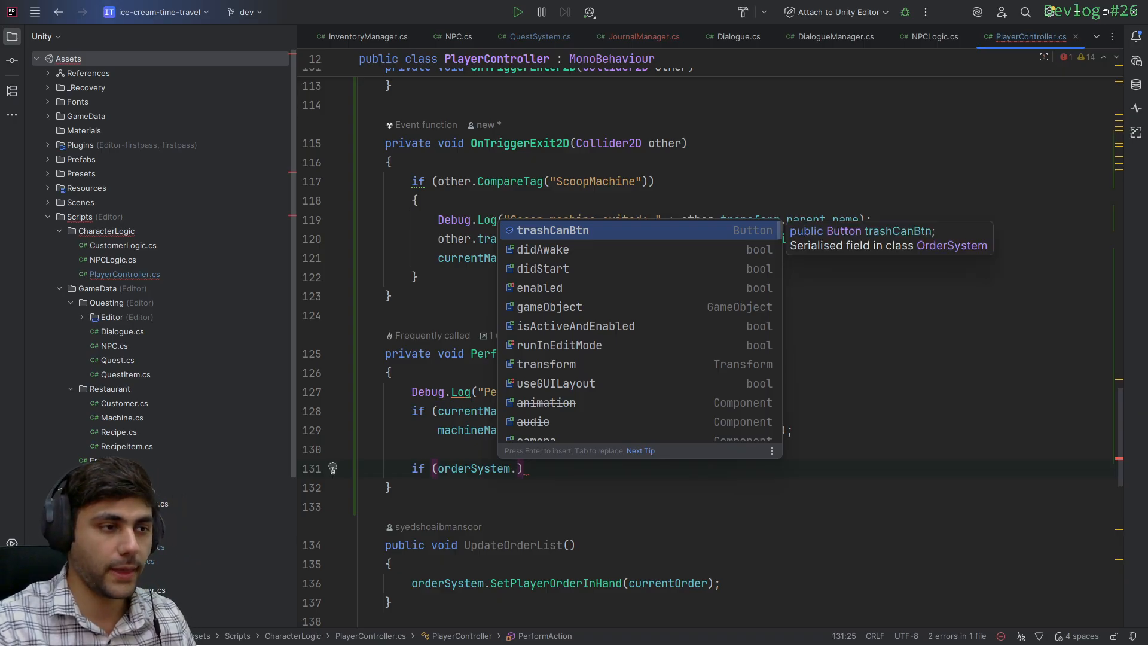
type("GetOr")
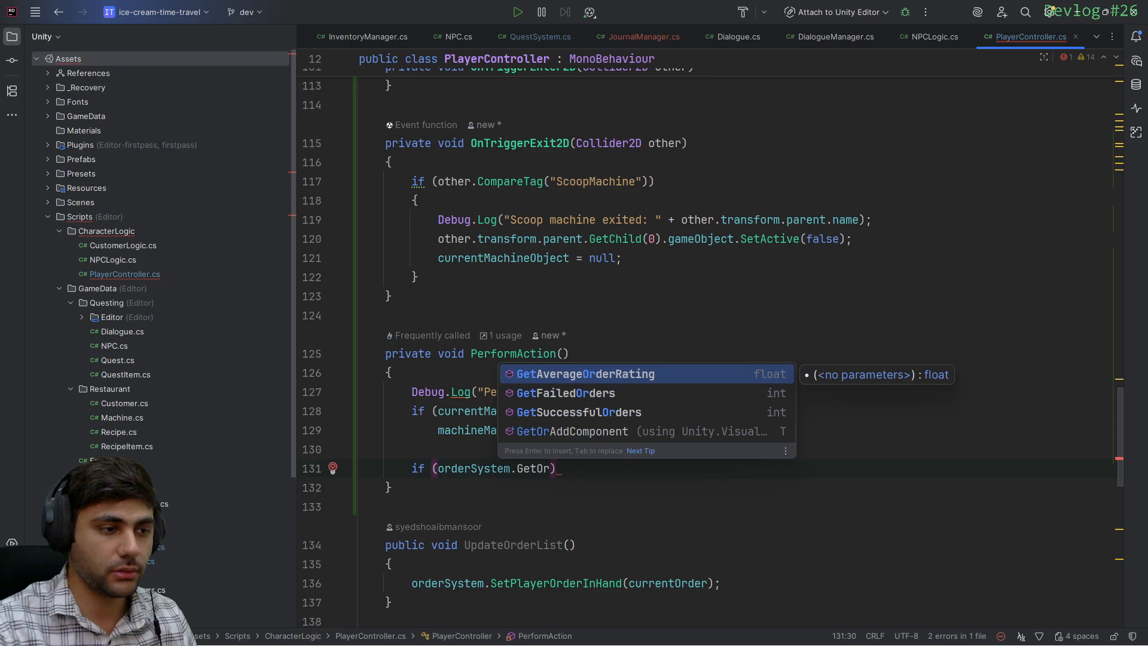
type("d")
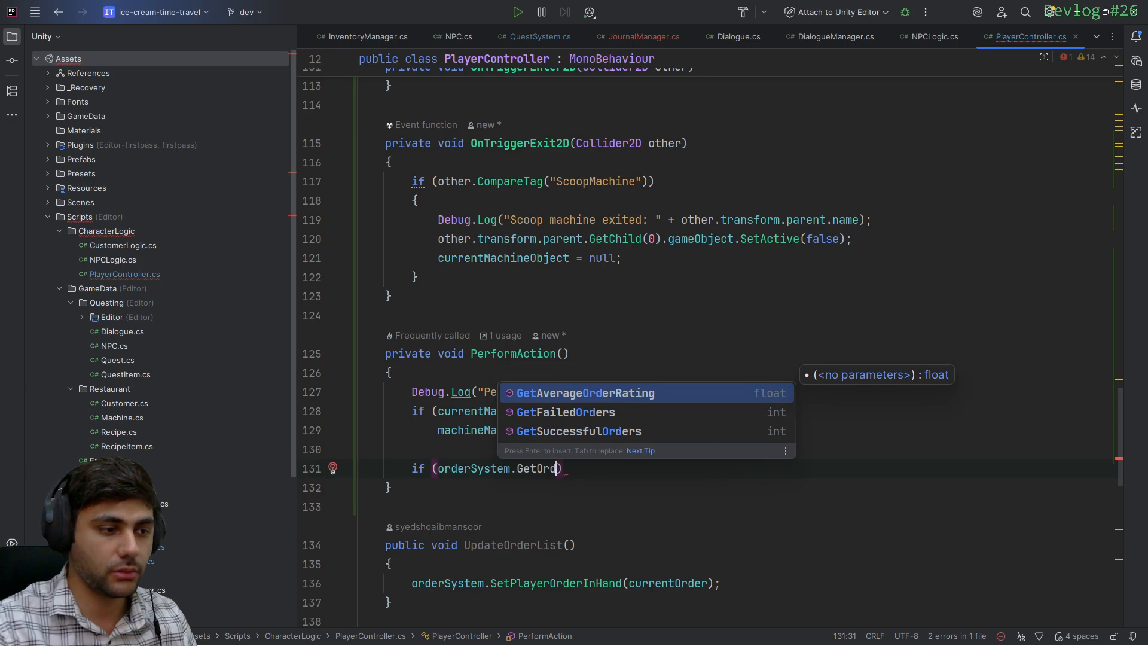
key("BackSpace")
key("BackSpace")
key("BackSpace")
key("BackSpace")
key("BackSpace")
key("BackSpace")
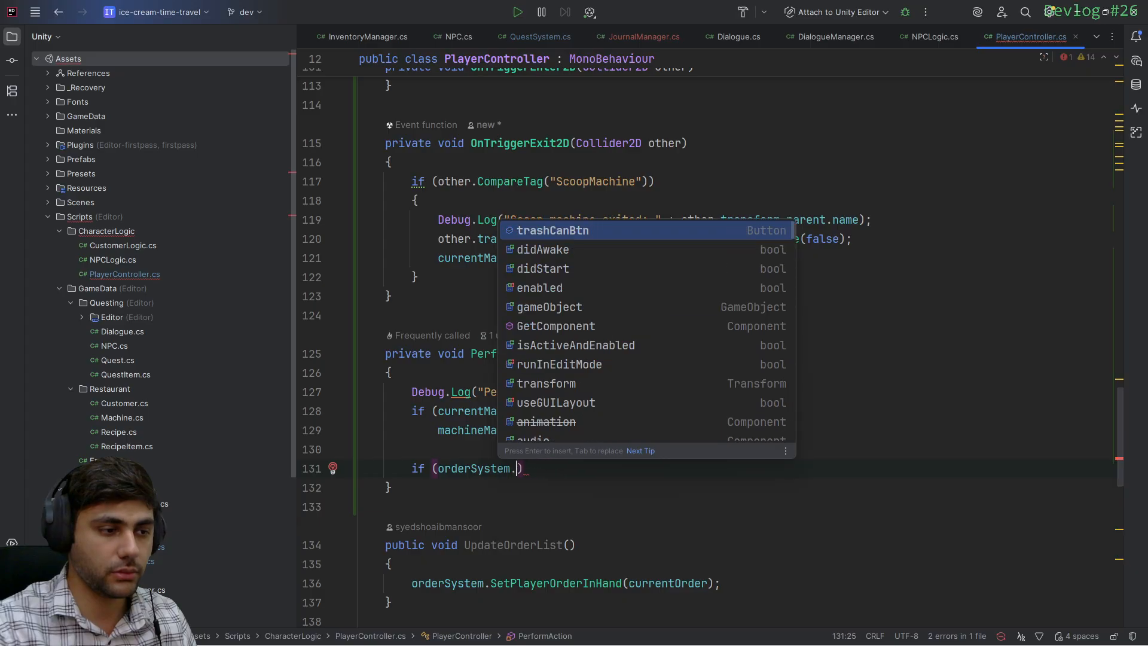
type("order")
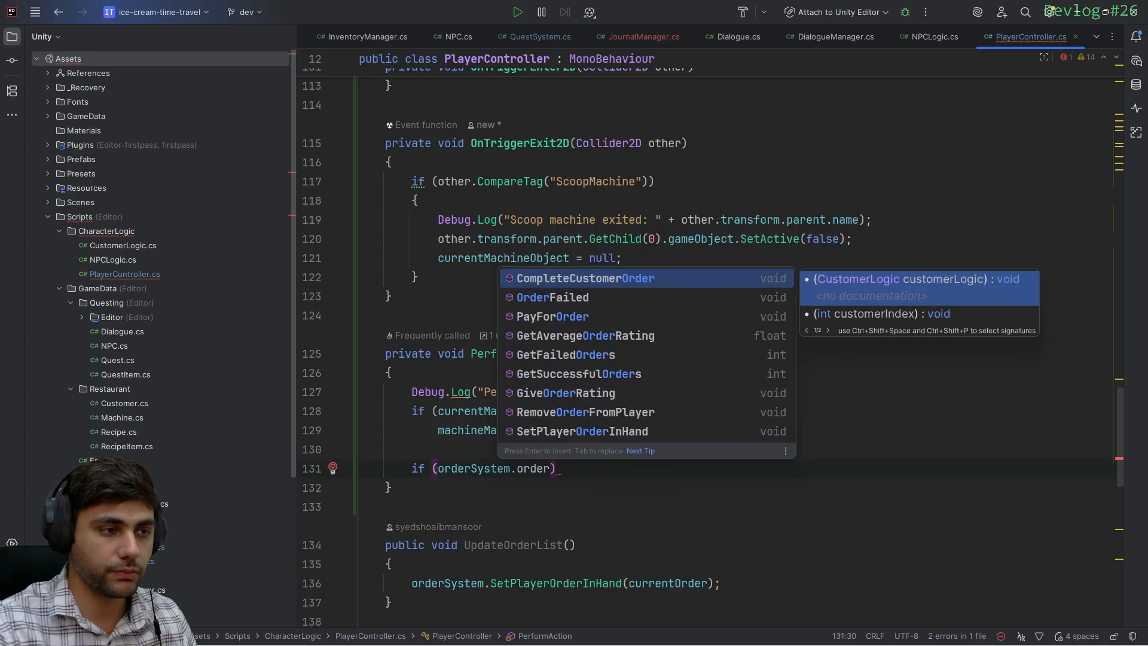
key("BackSpace")
key("BackSpace")
key("BackSpace")
key("BackSpace")
key("BackSpace")
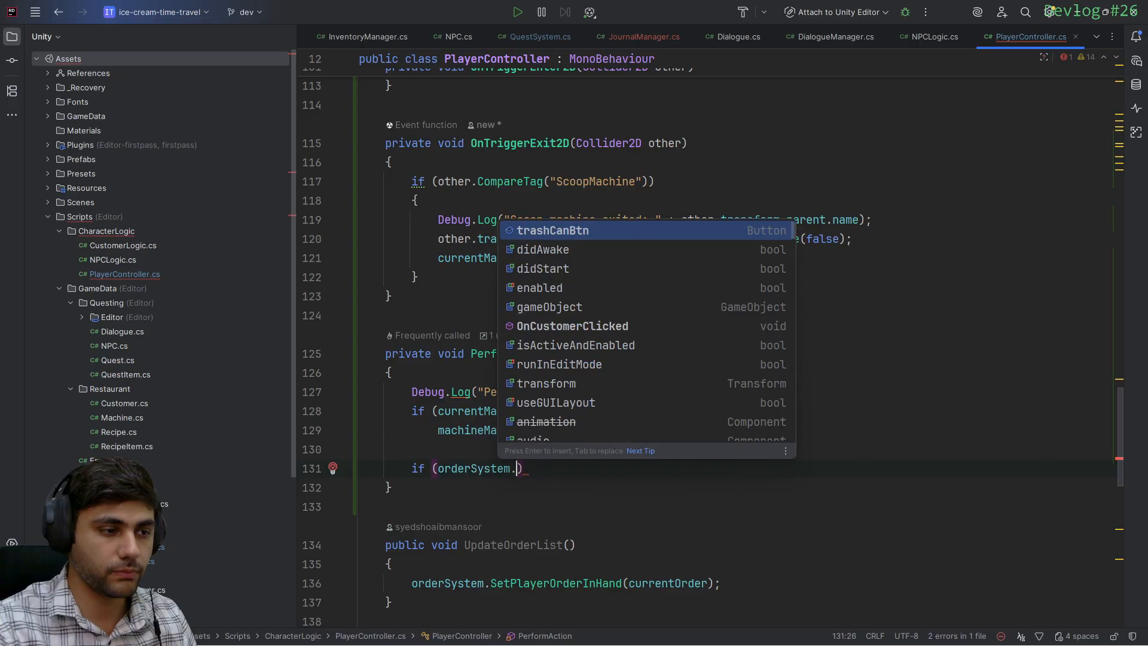
Check the PlayerController fields and make currentOrder.Count > 0 the condition of the second if statement in PerformAction
scroll(741, 376, "up", 20)
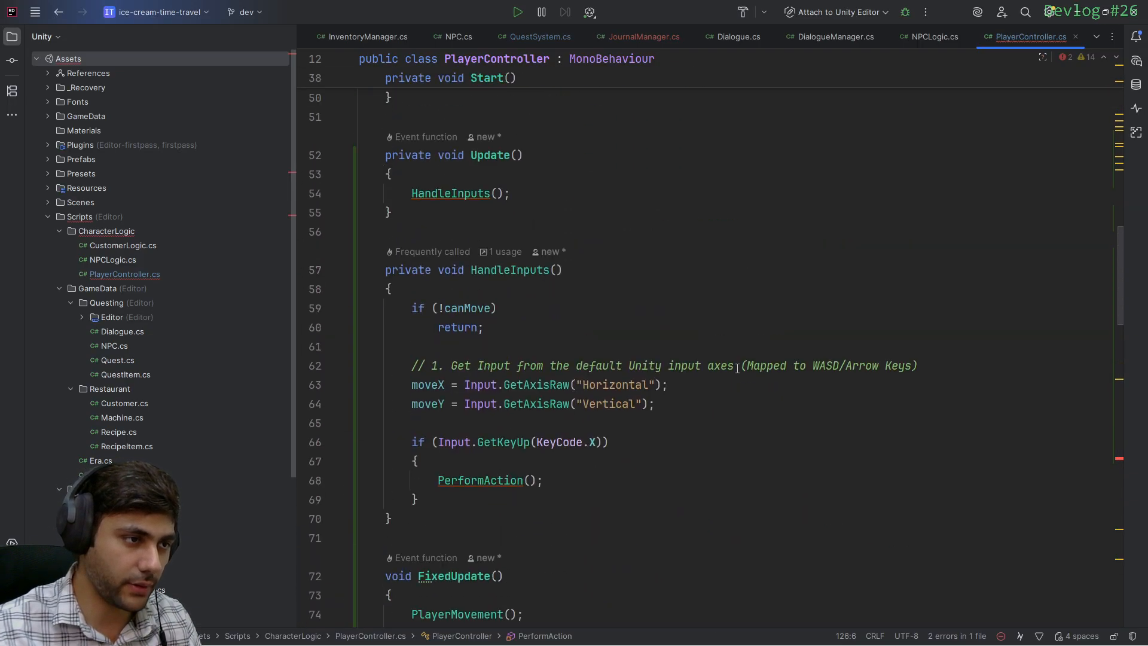
scroll(735, 374, "up", 6)
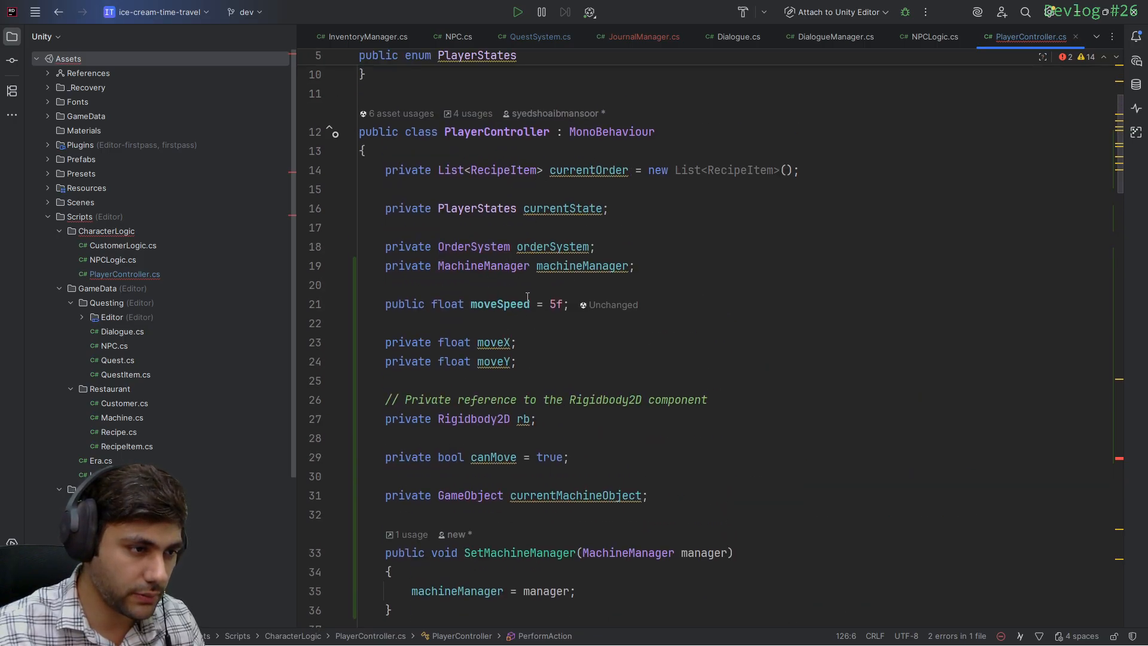
scroll(563, 182, "down", 20)
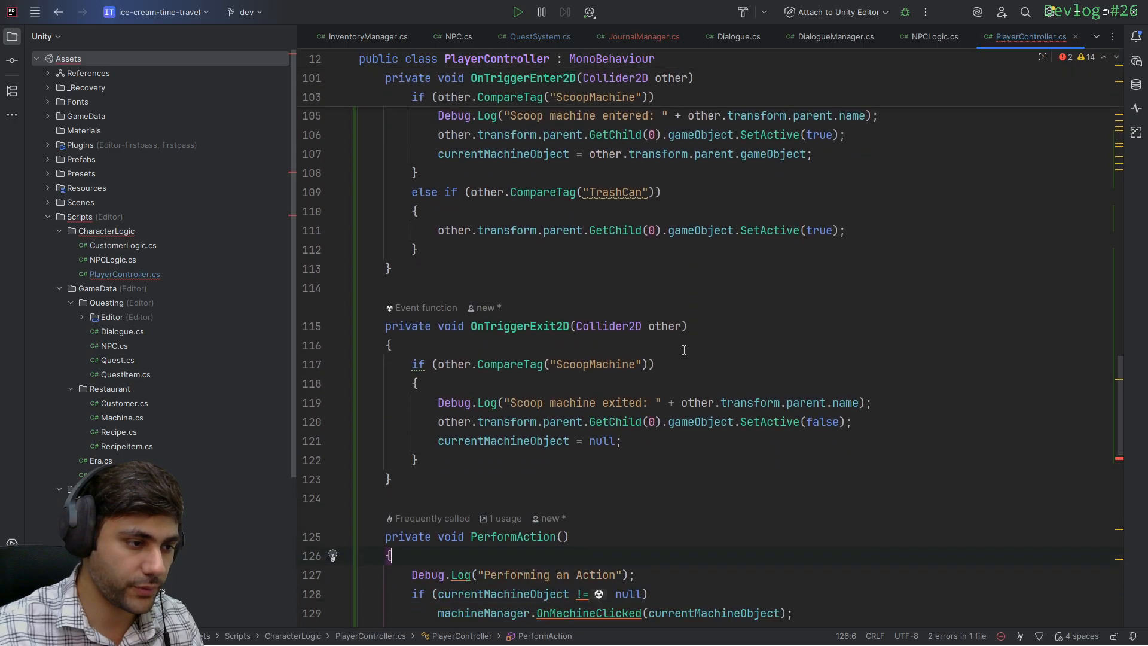
double_click(493, 342)
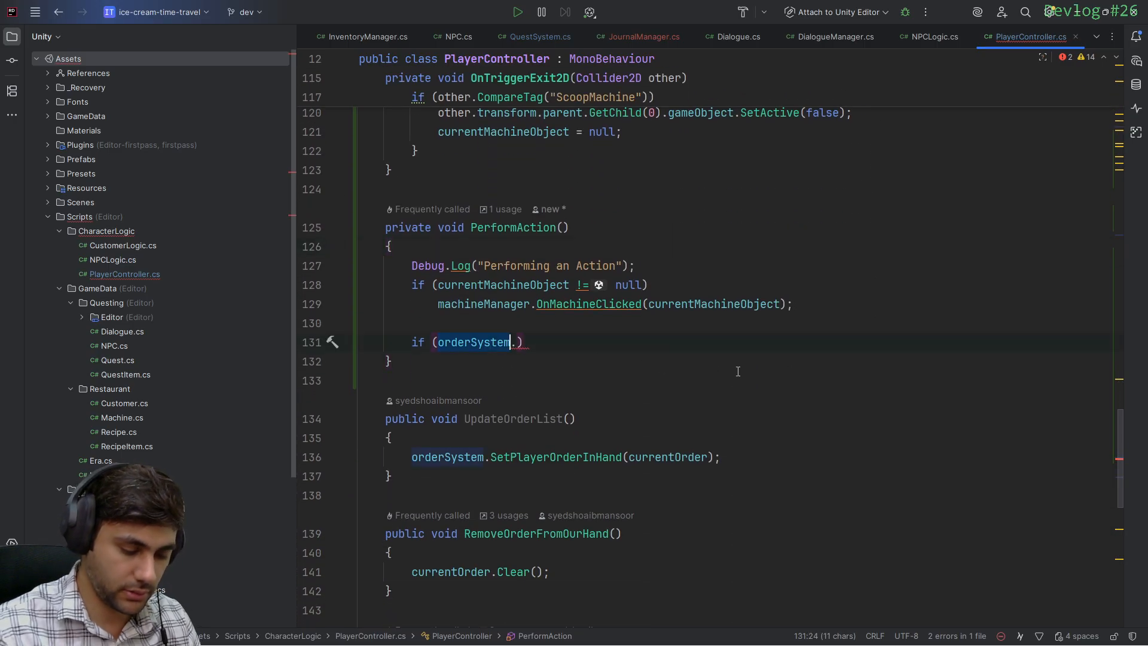
key("Delete")
key("Delete")
type("currentOrder")
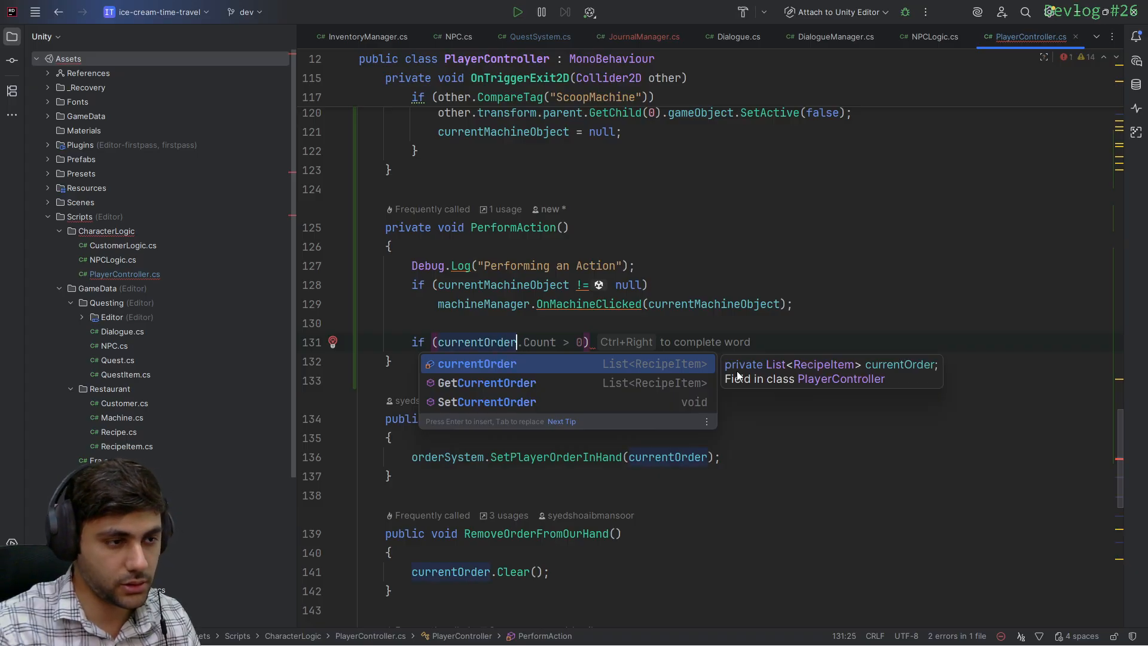
key("Tab")
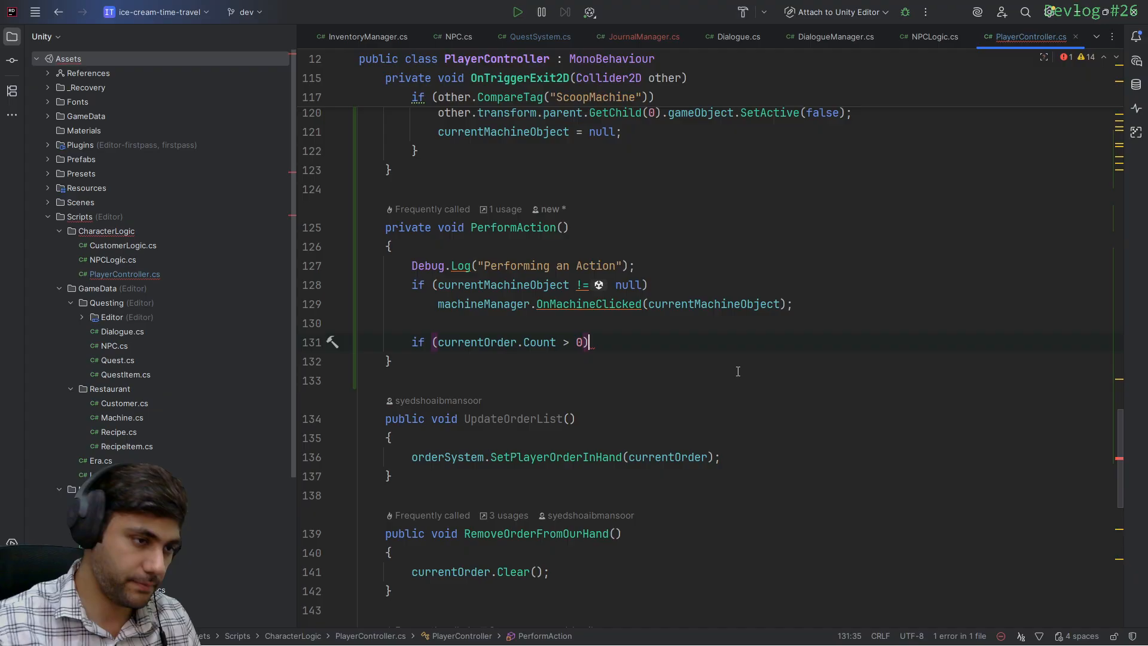
Give the currentOrder.Count check a braced body that calls orderSystem.TrashOrder()
key("Return")
type("{")
key("Return")
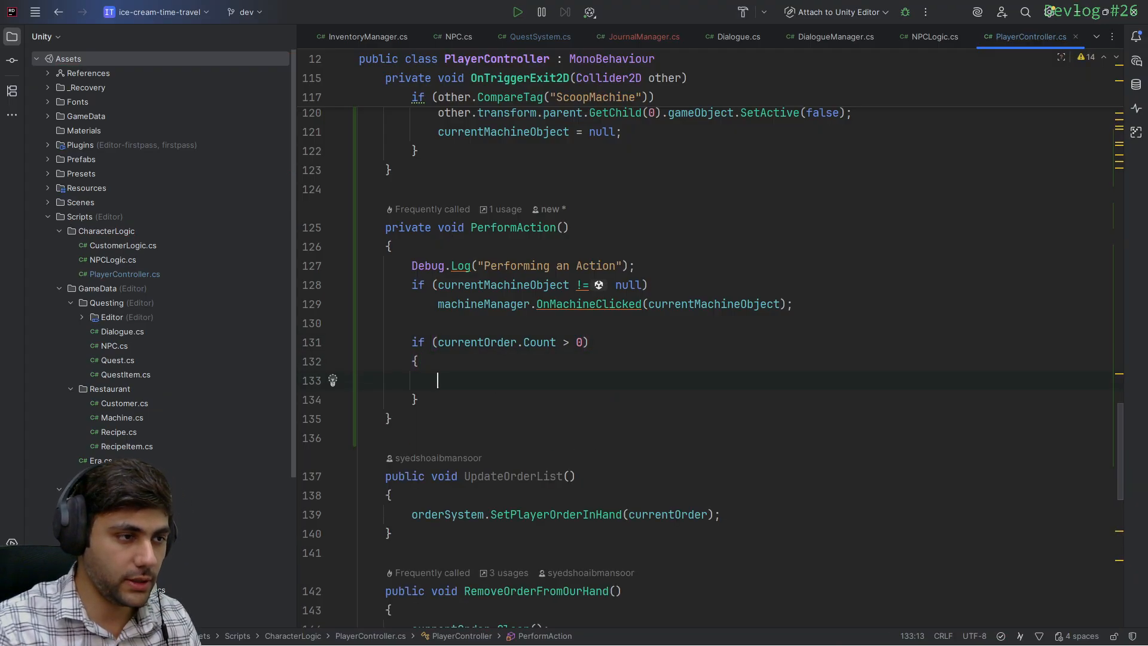
type("orders")
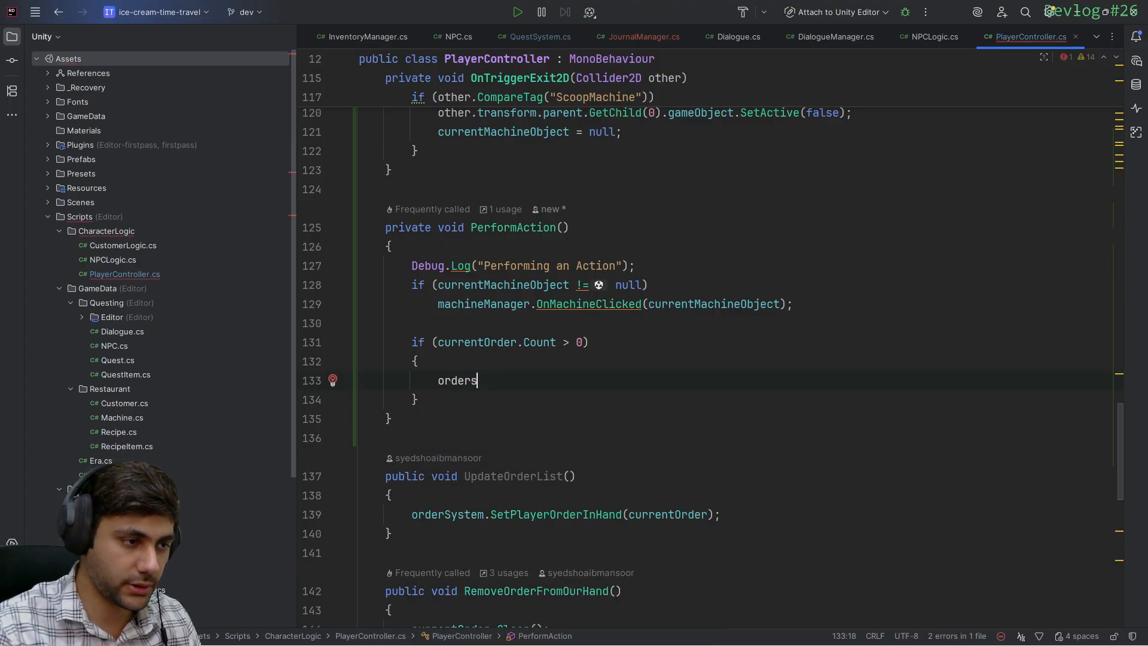
key("Tab")
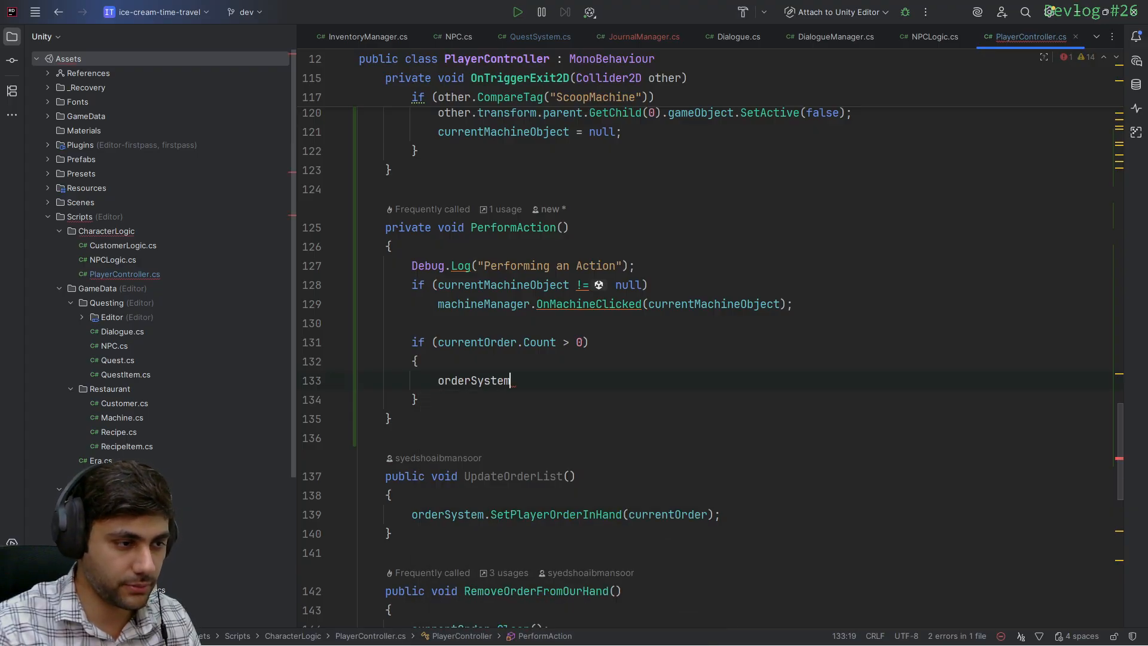
type(".tras")
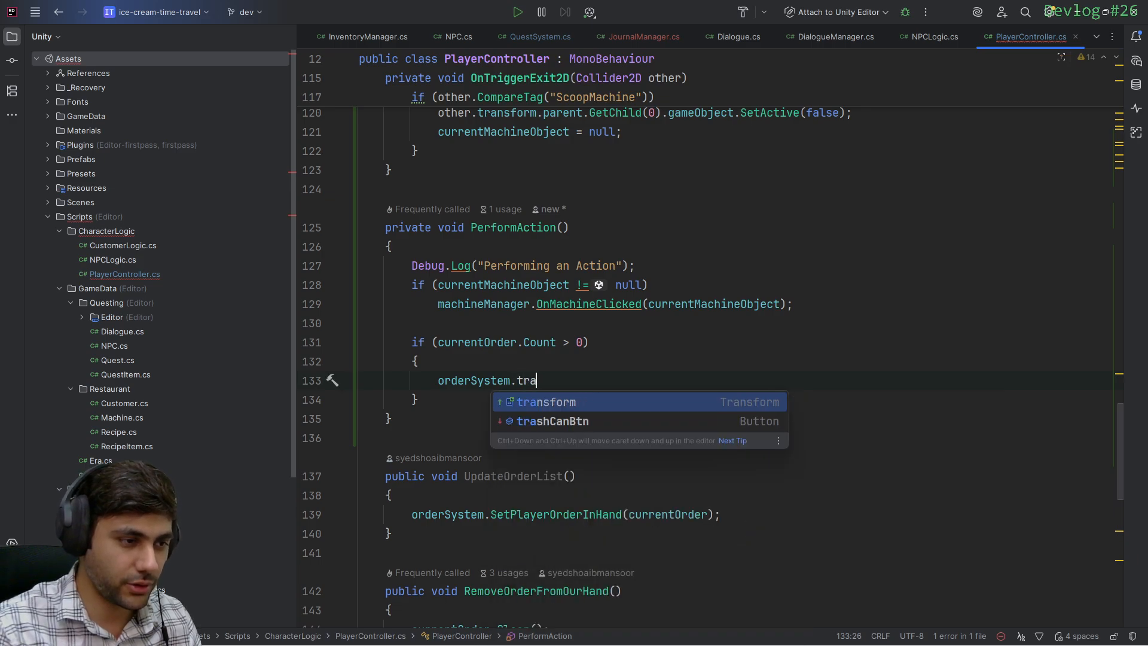
key("BackSpace")
key("BackSpace")
key("BackSpace")
key("BackSpace")
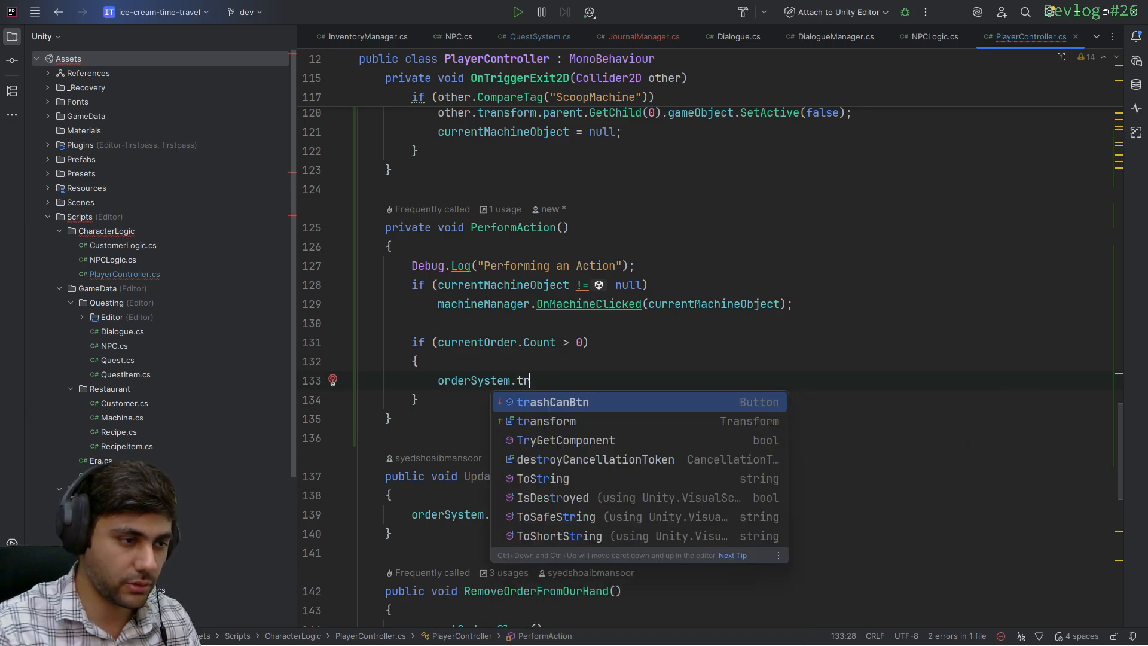
type("TrashOrder();")
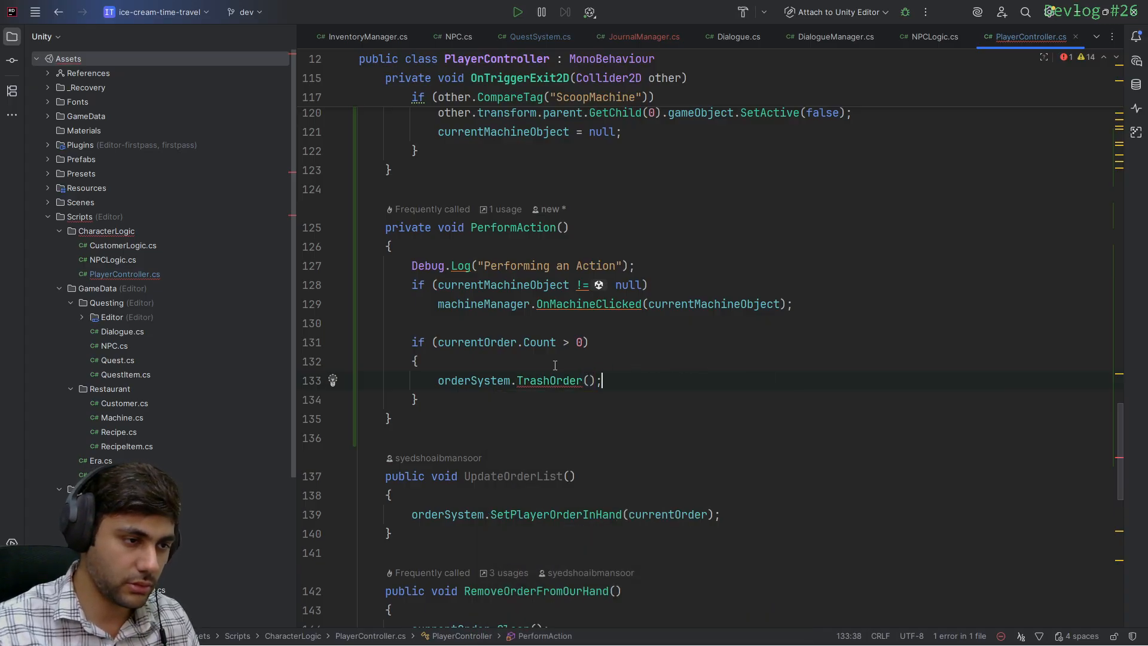
Go to the TrashOrder method in OrderSystem.cs, check its usages, change its access modifier to public and save
left_click(526, 381, "ctrl")
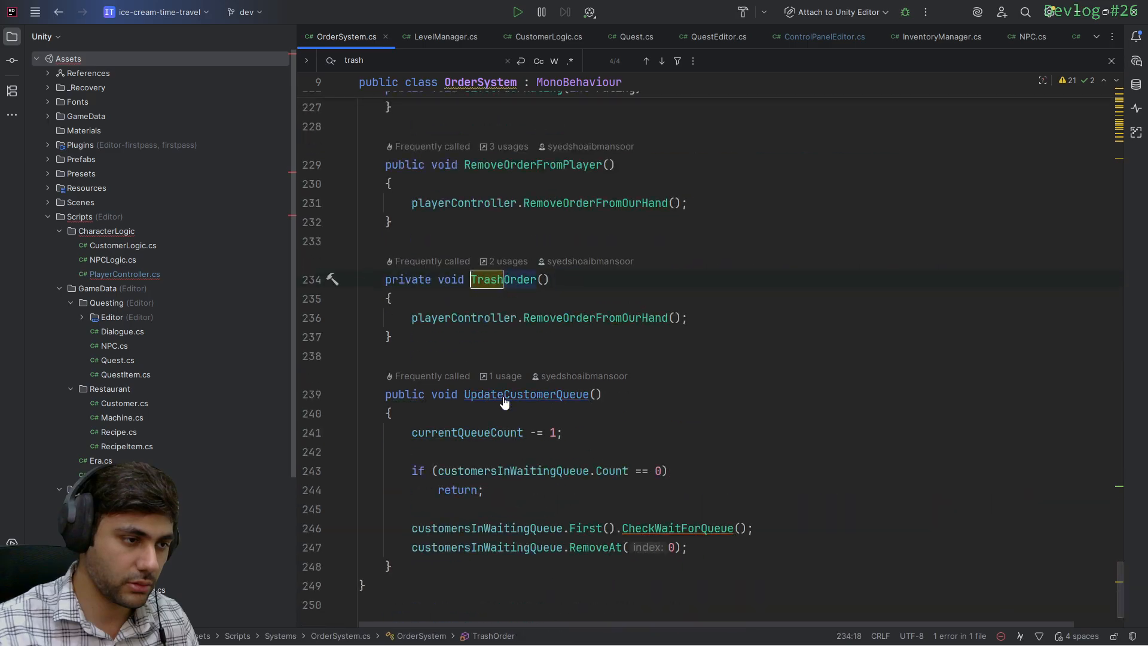
left_click(496, 261)
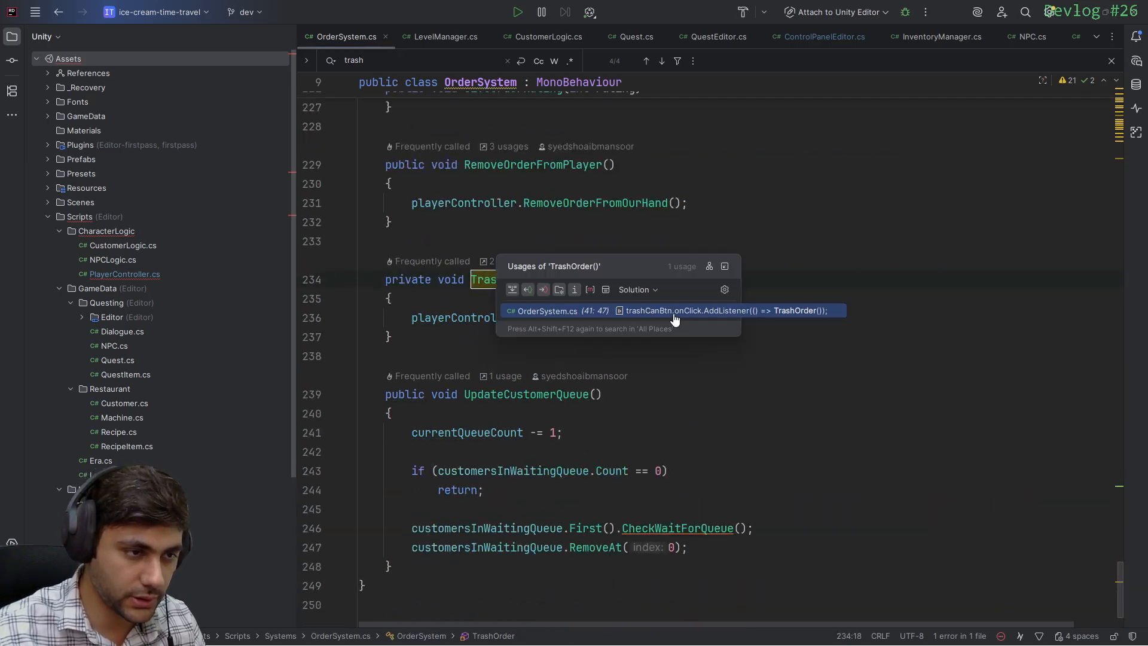
left_click(884, 267)
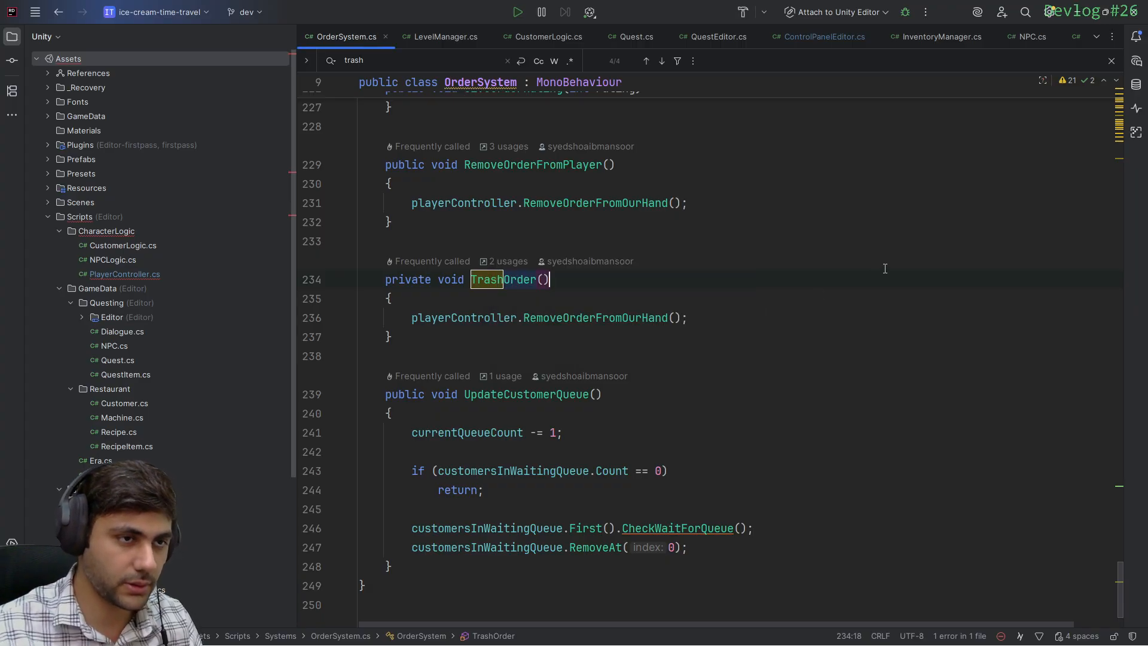
left_click(641, 274)
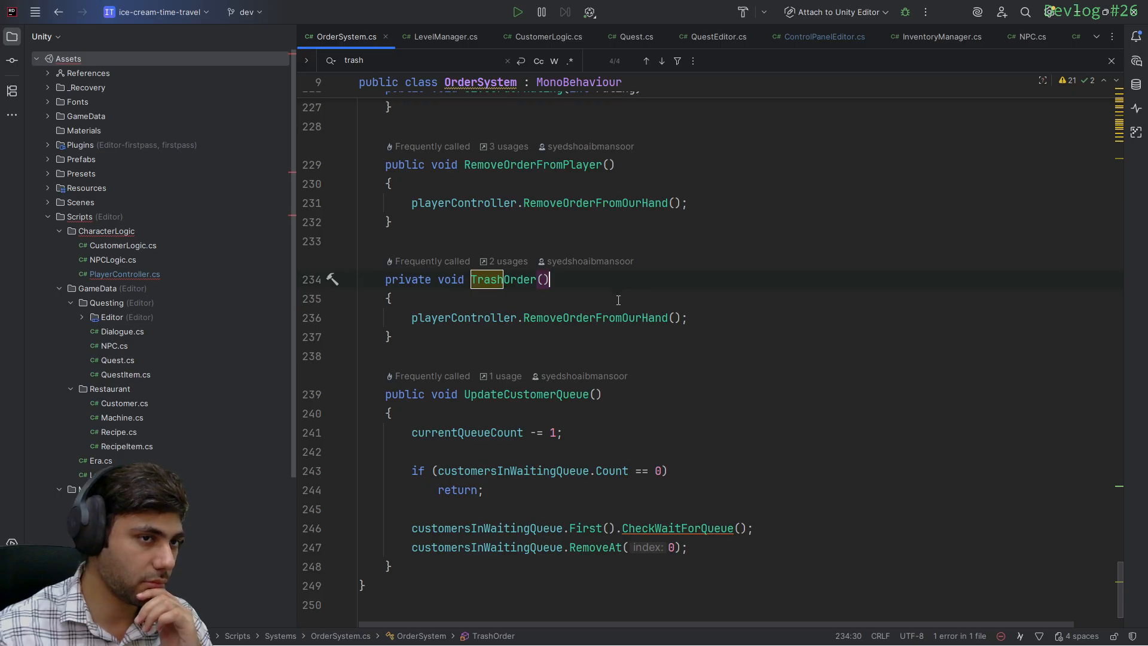
double_click(417, 281)
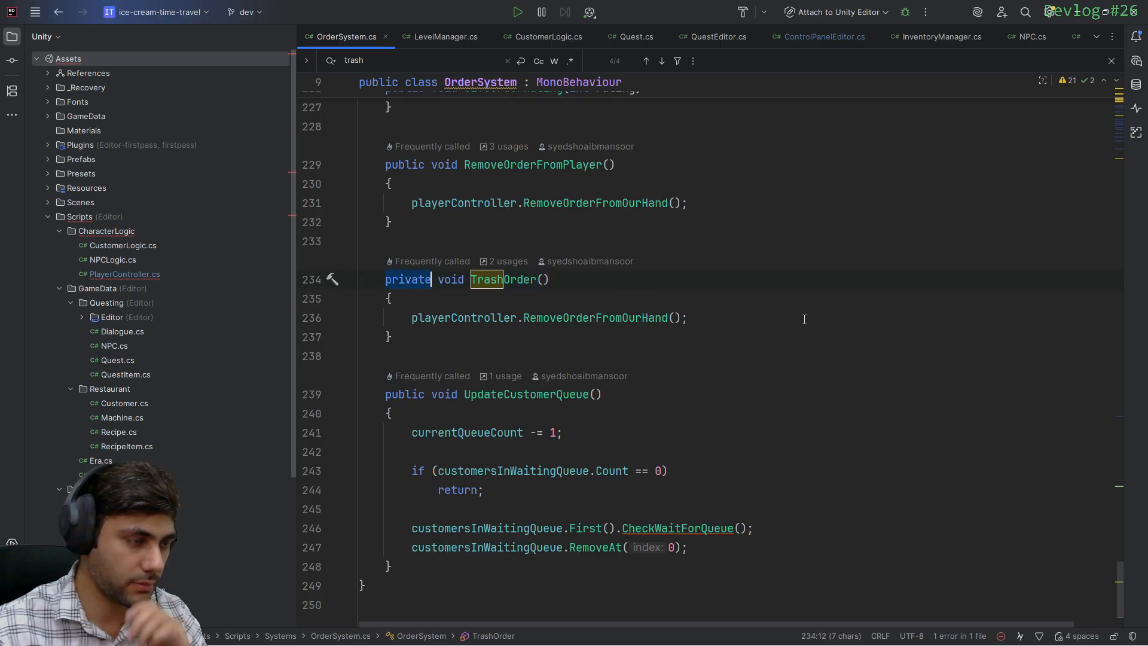
type("public")
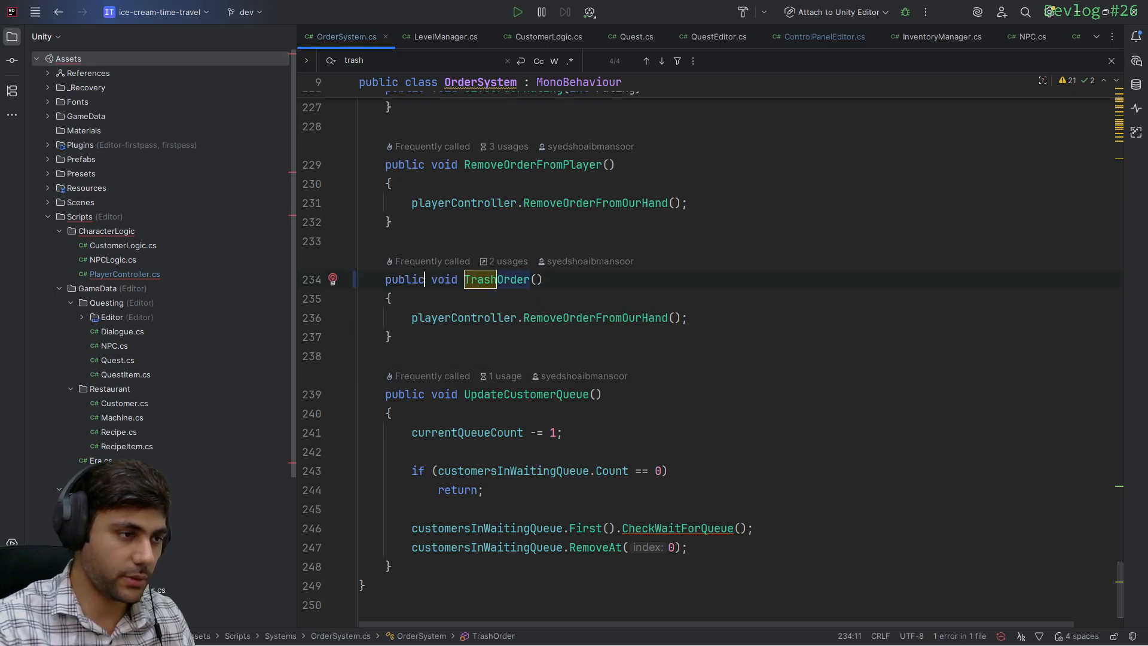
key("ctrl+s")
Return to PlayerController.cs and review the currentOrder.Count block in PerformAction
key("ctrl+Tab")
left_click_drag(625, 357, 609, 339)
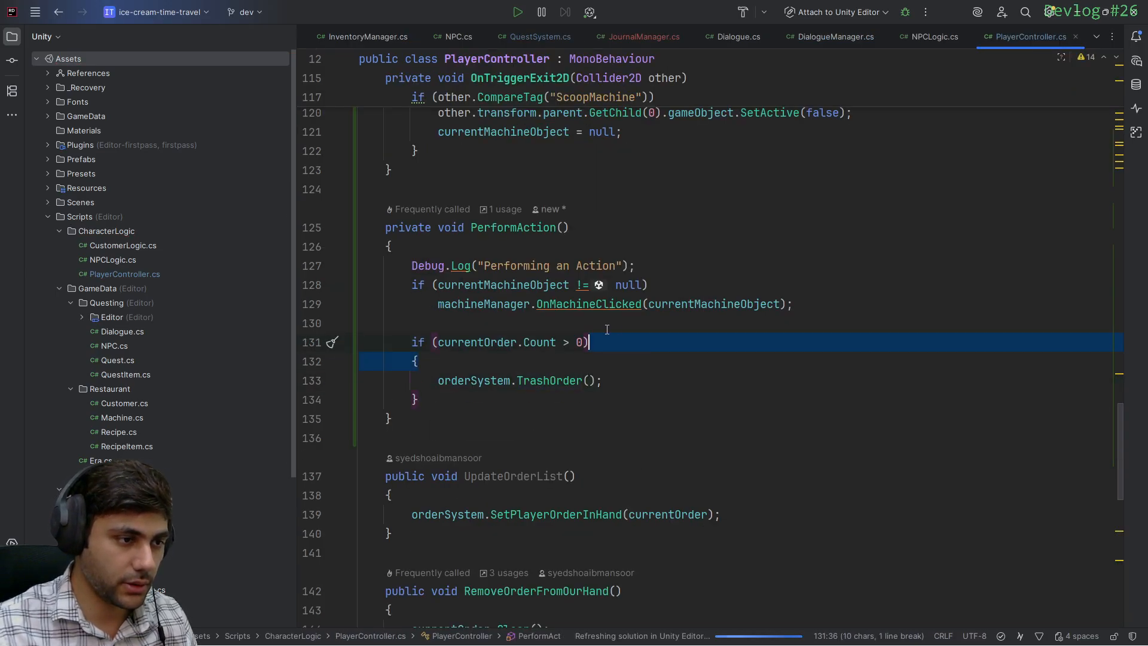
left_click(619, 364)
left_click(622, 383)
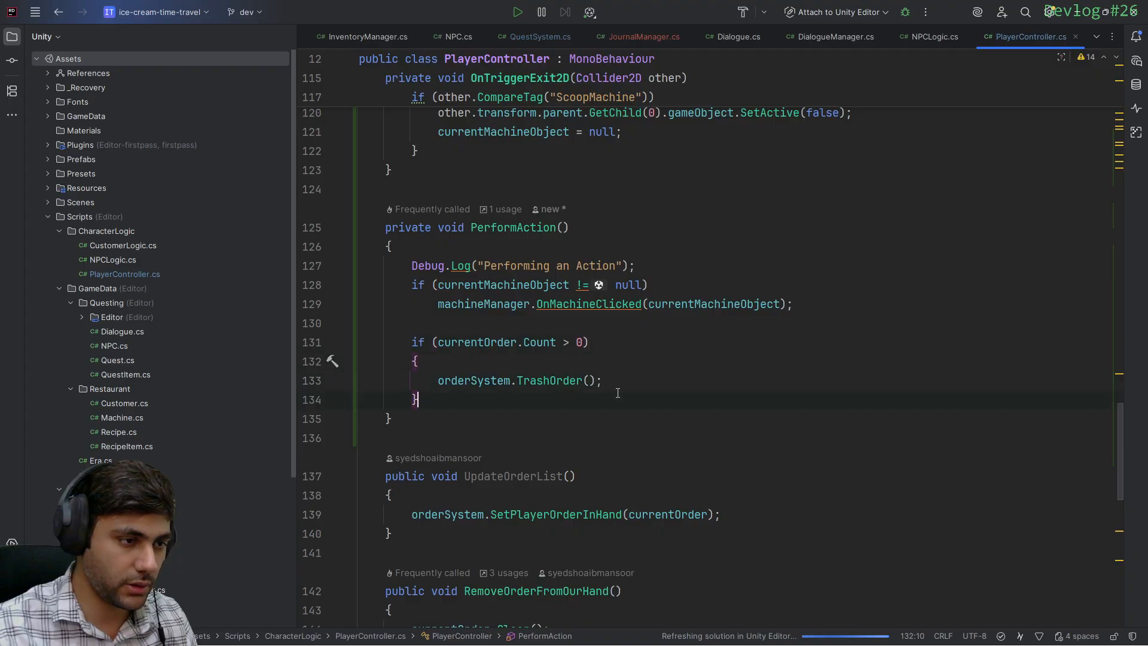
left_click(664, 342)
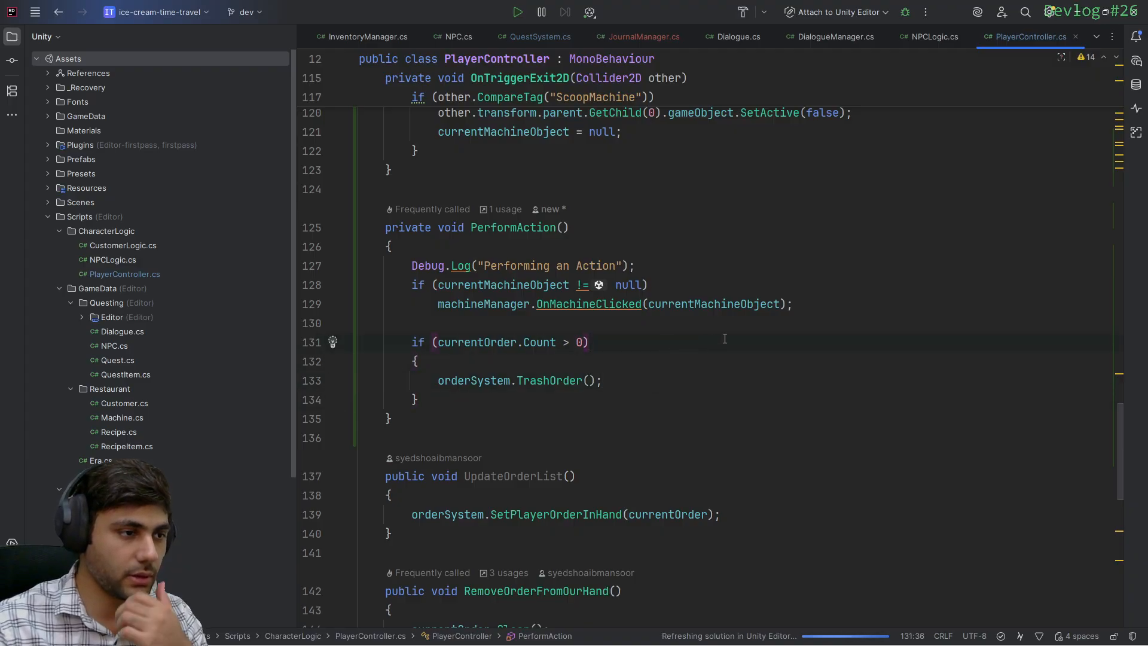
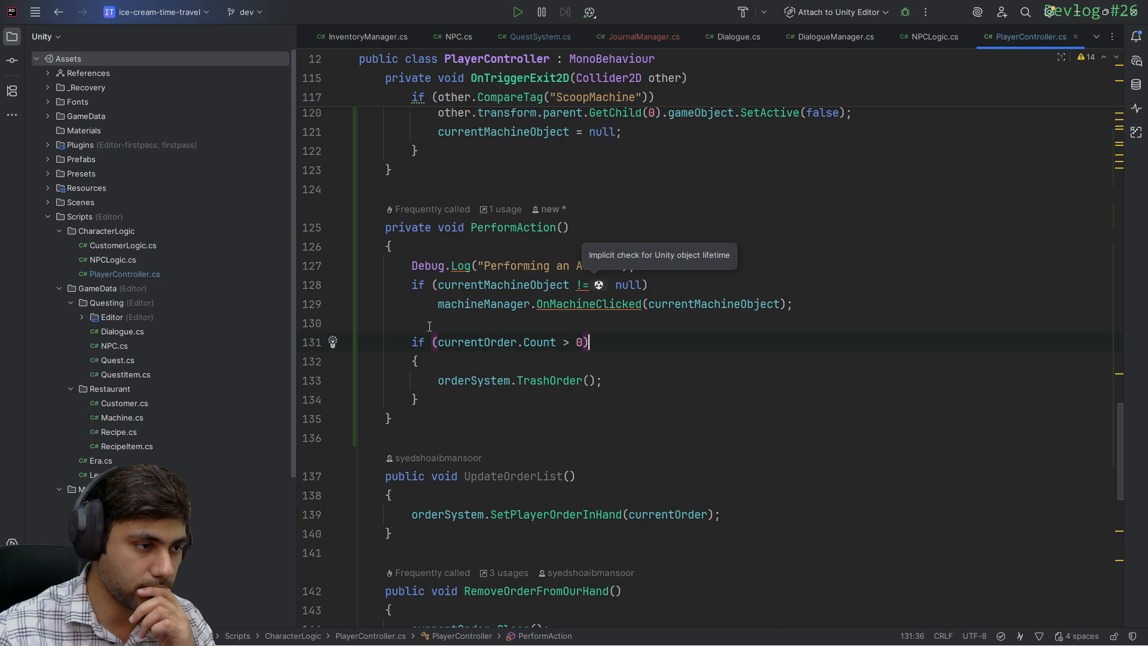
In PerformAction, turn the currentOrder.Count > 0 check into an else if and remove the blank line above it
key("Home")
type("else")
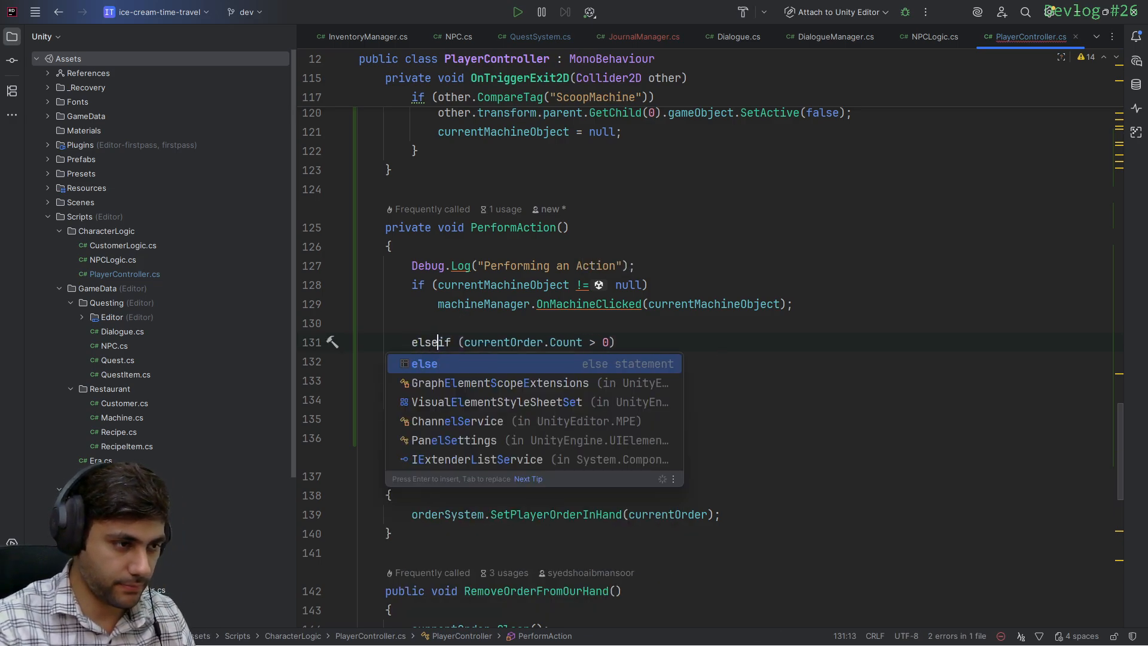
key("Up")
key("BackSpace")
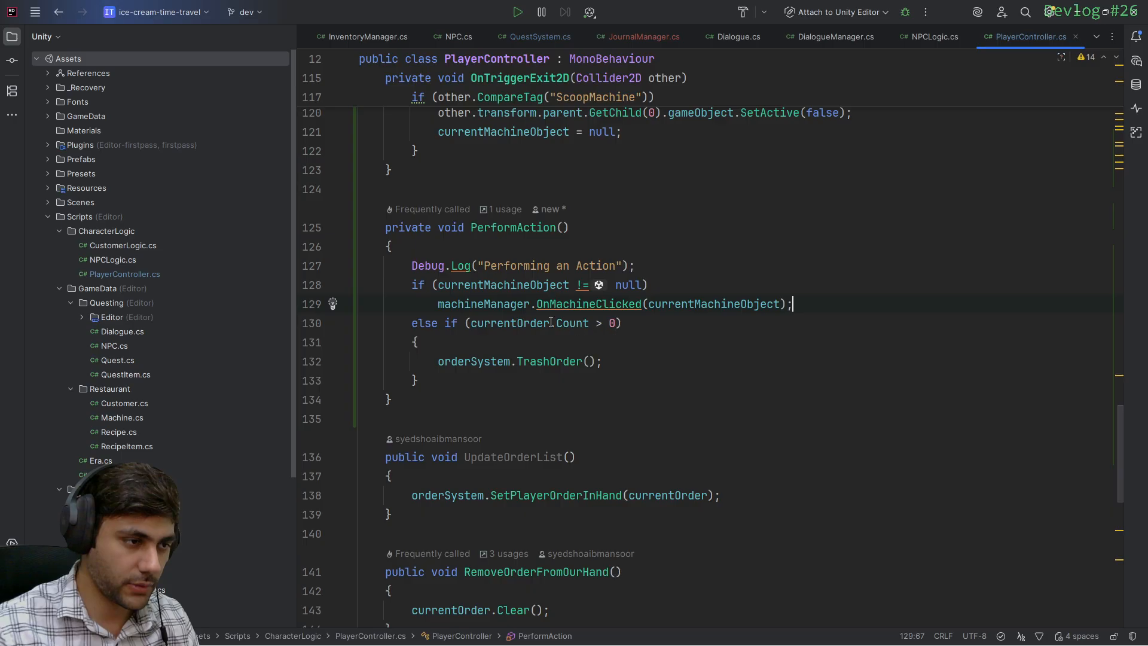
Give the currentMachineObject != null check a braced body containing the machineManager.OnMachineClicked(currentMachineObject) call
key("Up")
key("Return")
type("{")
key("Return")
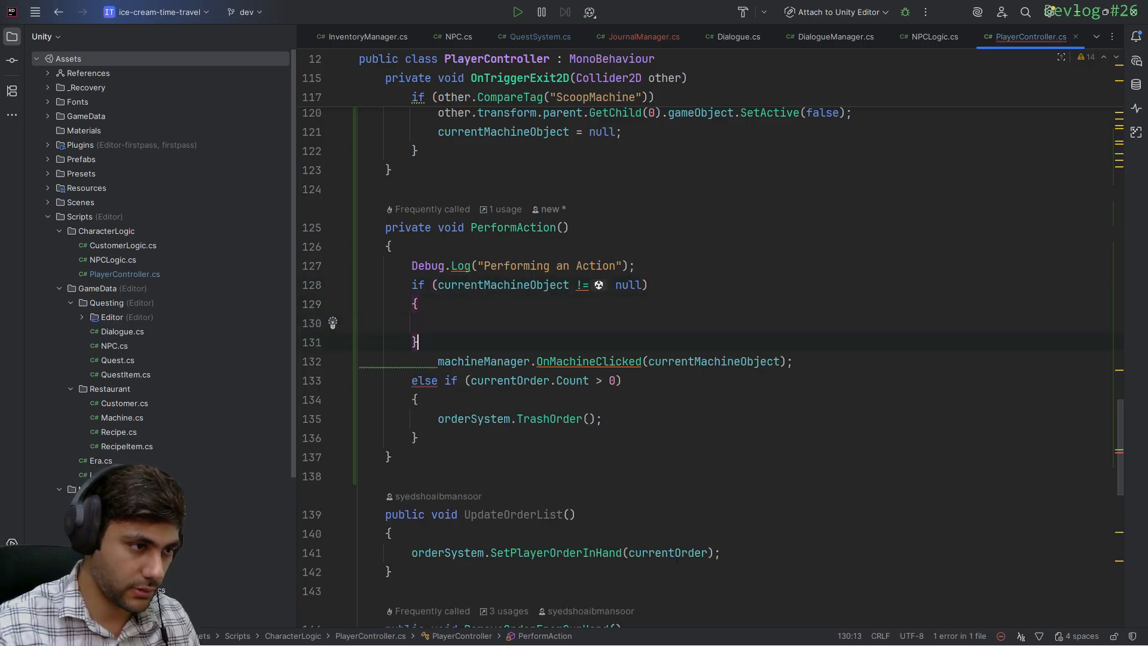
key("Down")
key("Down")
key("Down")
key("alt+shift+Up")
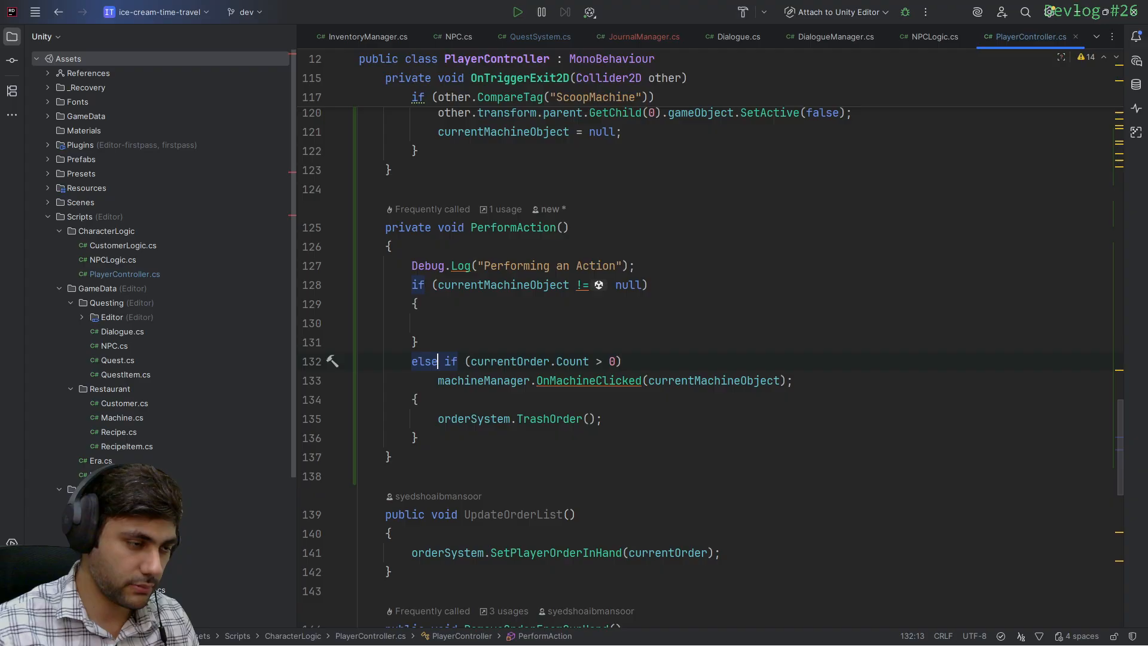
key("alt+shift+Down")
key("Up")
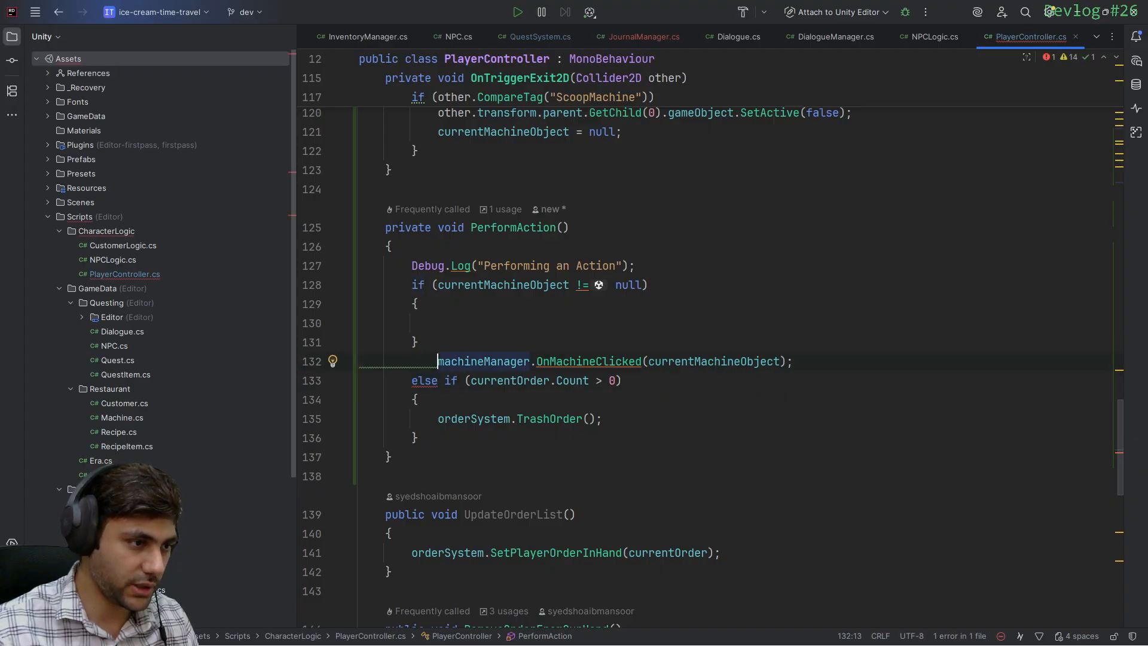
key("alt+shift+Up")
key("Up")
key("Up")
key("Delete")
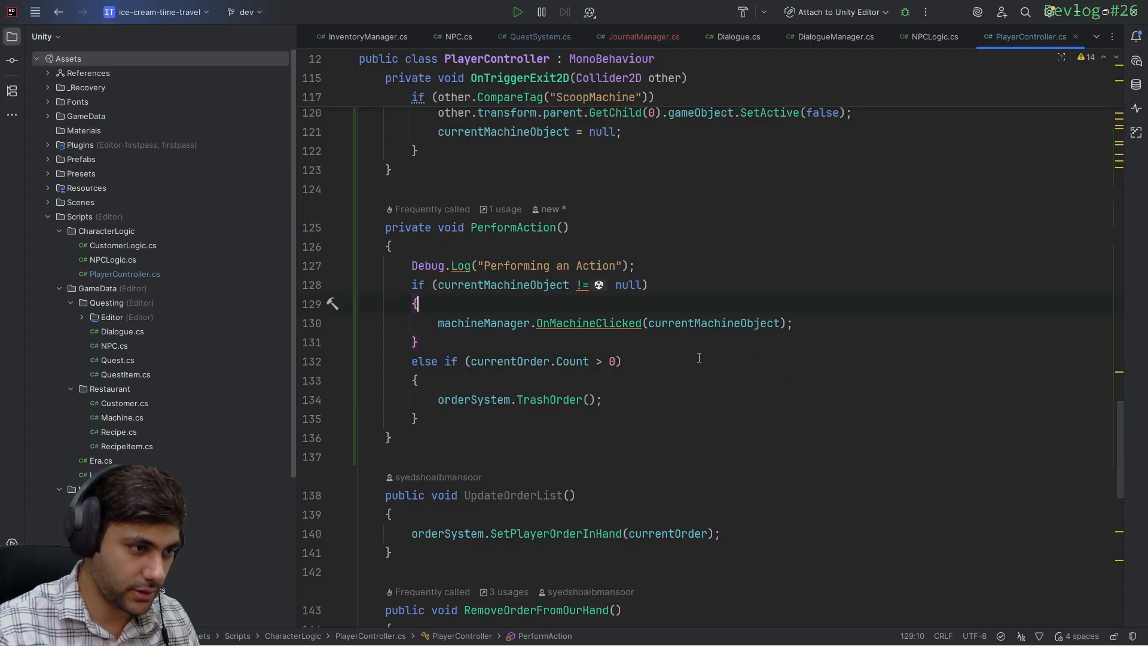
key("Down")
key("Down")
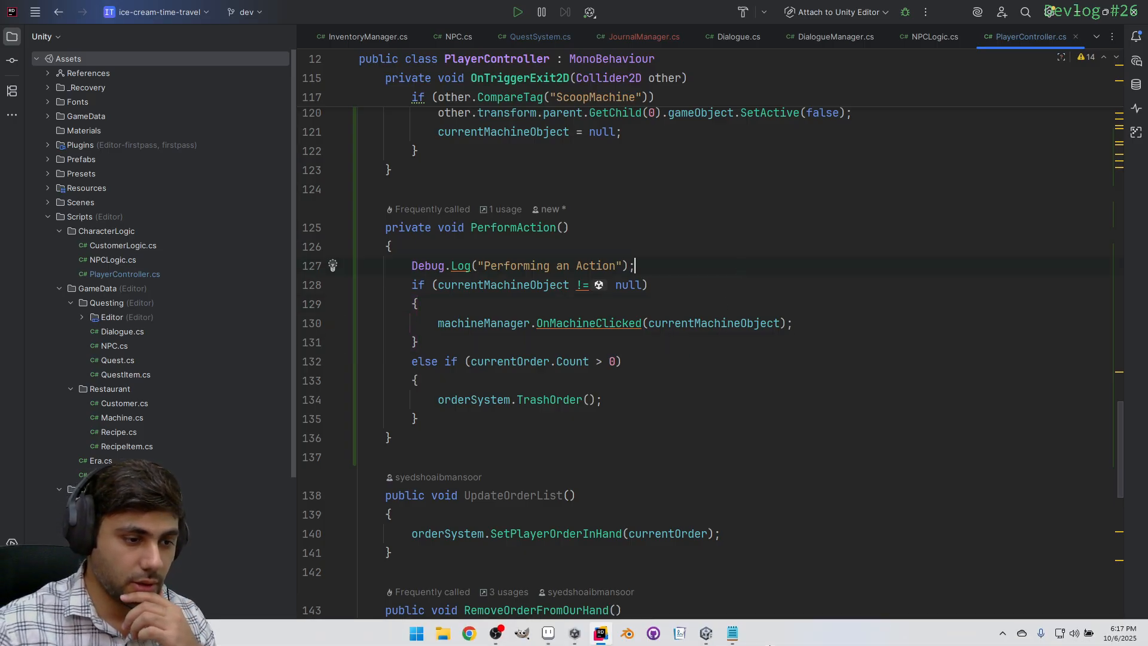
Switch to the Unity editor and find the Trash object under Counter in the scene hierarchy
left_click(710, 633)
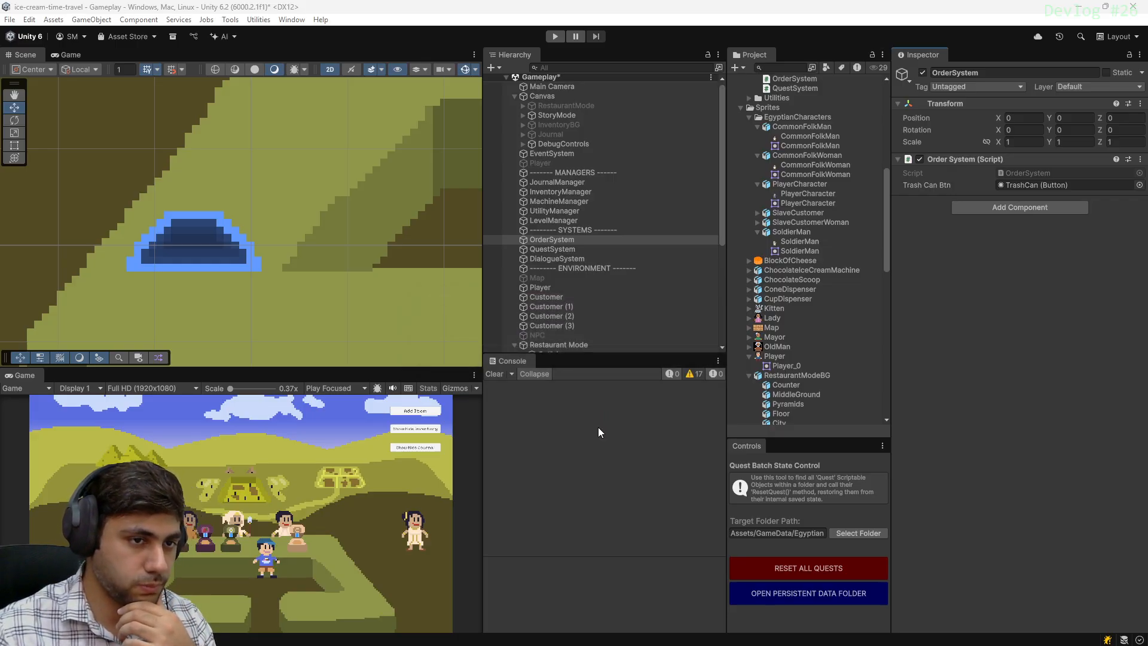
scroll(564, 323, "down", 6)
left_click(570, 309)
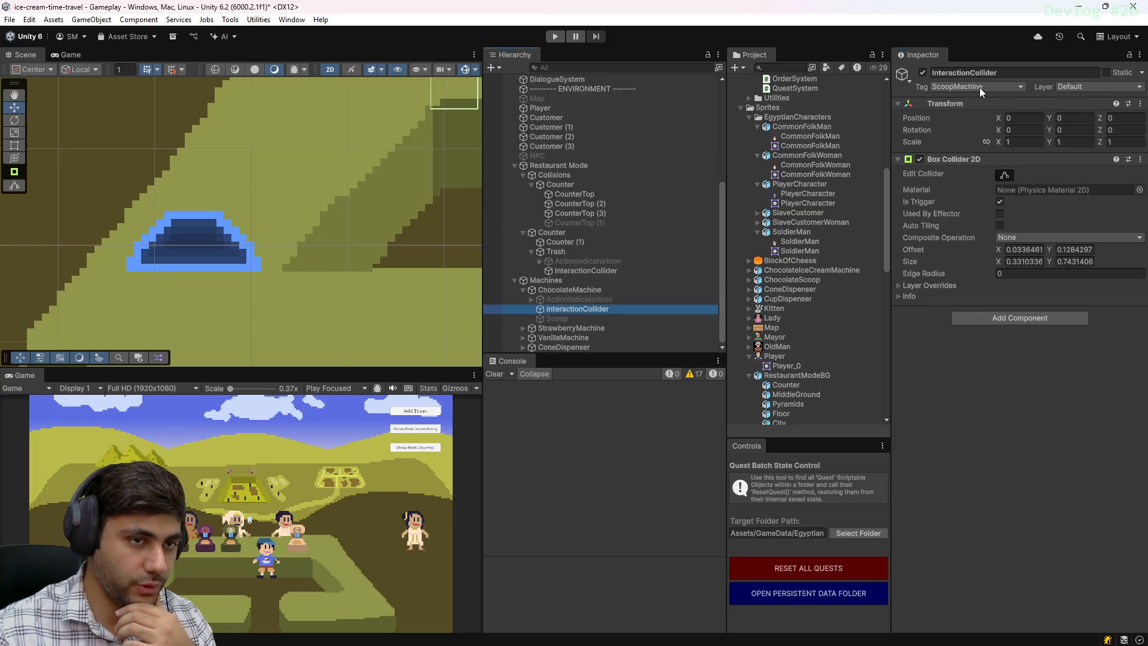
left_click(977, 86)
left_click(969, 206)
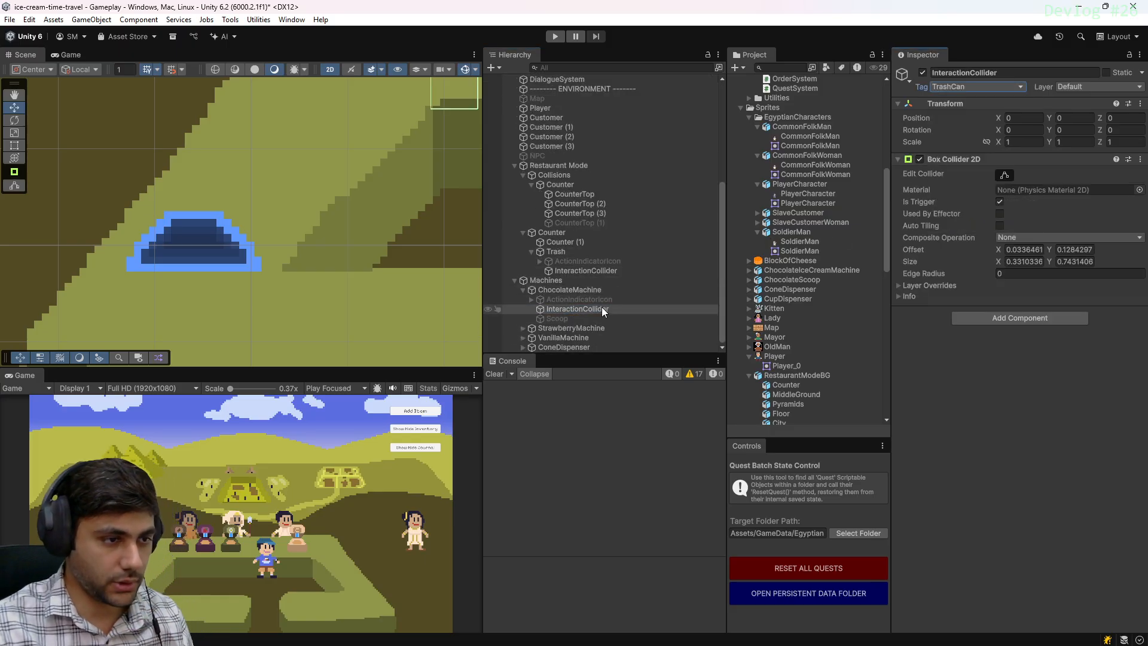
key("ctrl+z")
left_click(575, 262)
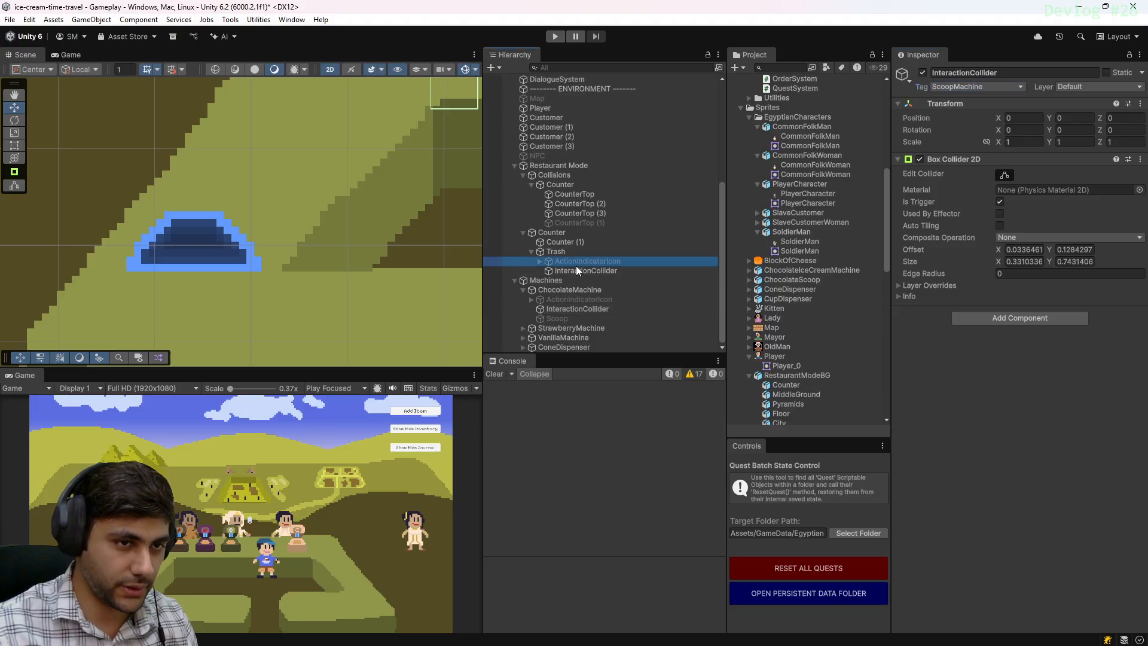
left_click(976, 87)
left_click(969, 207)
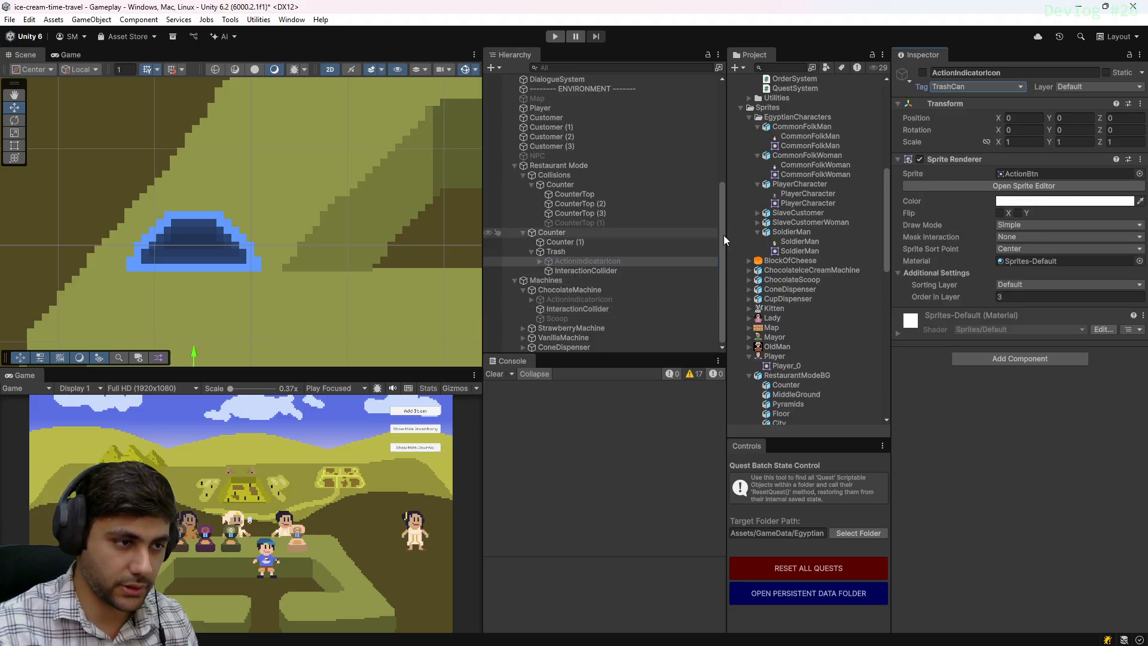
Assign the TrashCan tag to the Trash object's InteractionCollider
left_click(598, 270)
left_click(977, 87)
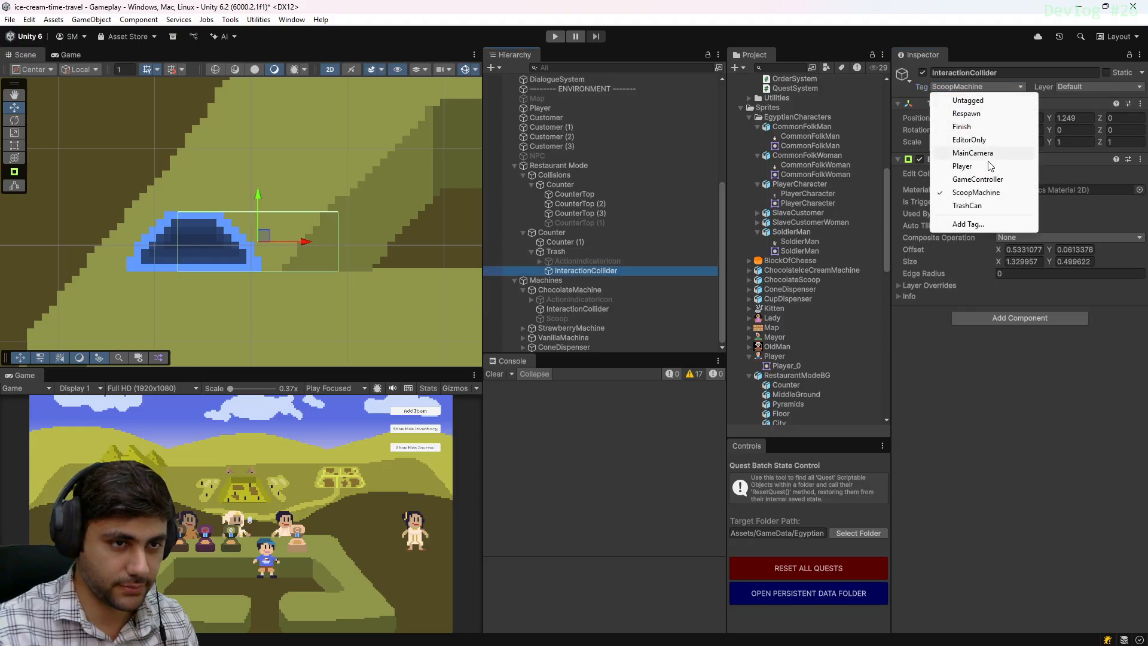
left_click(969, 203)
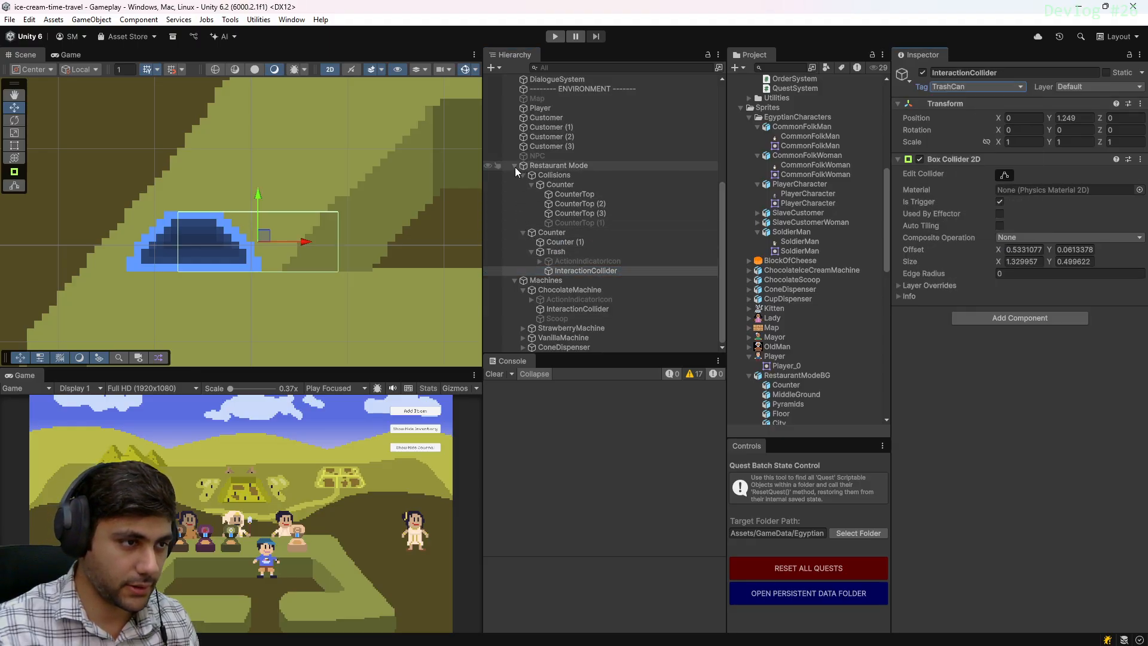
Play-test the game in a maximized Game view by walking the player past the cone dispenser to the trash can, and stop play mode
key("shift+space")
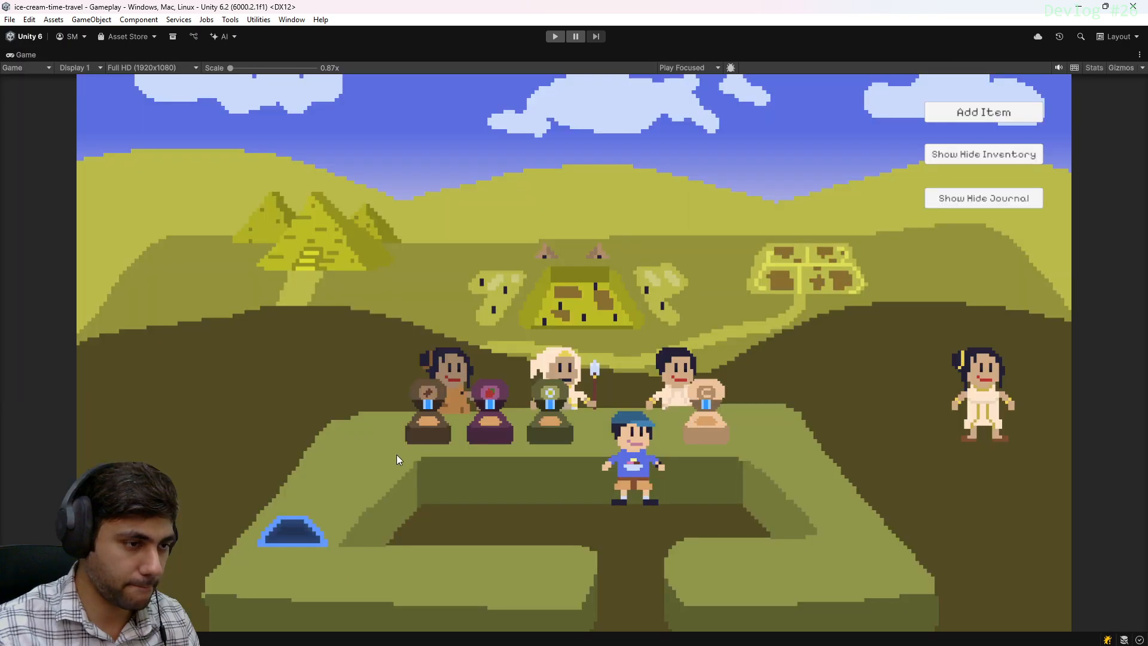
left_click(555, 37)
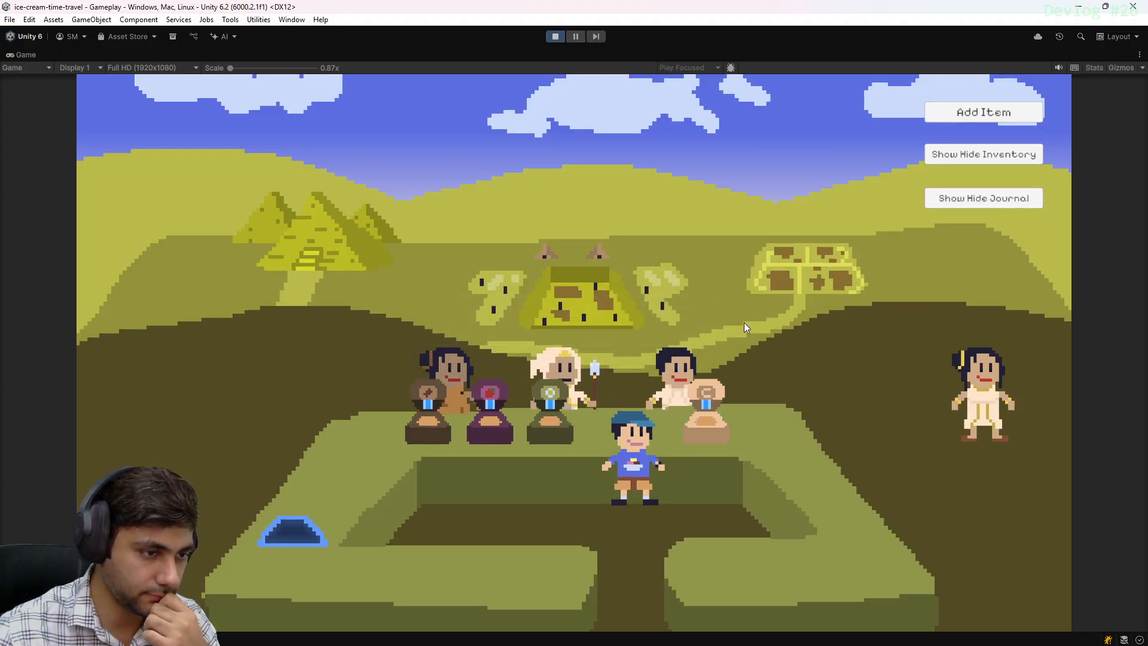
key("d")
key("a")
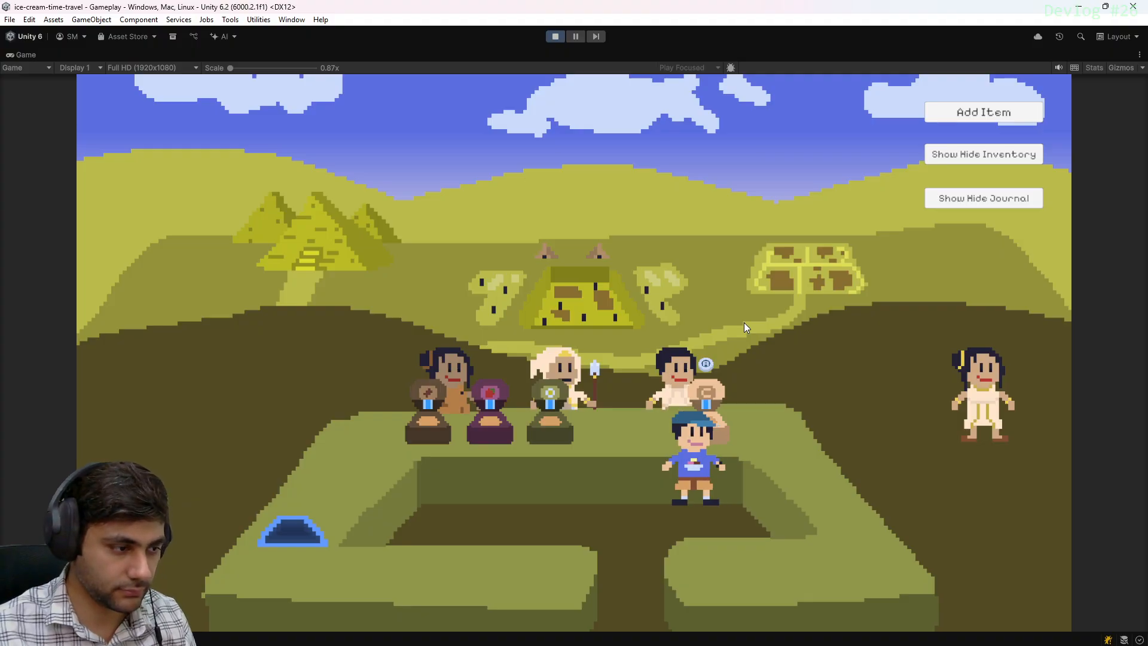
key("s")
key("a")
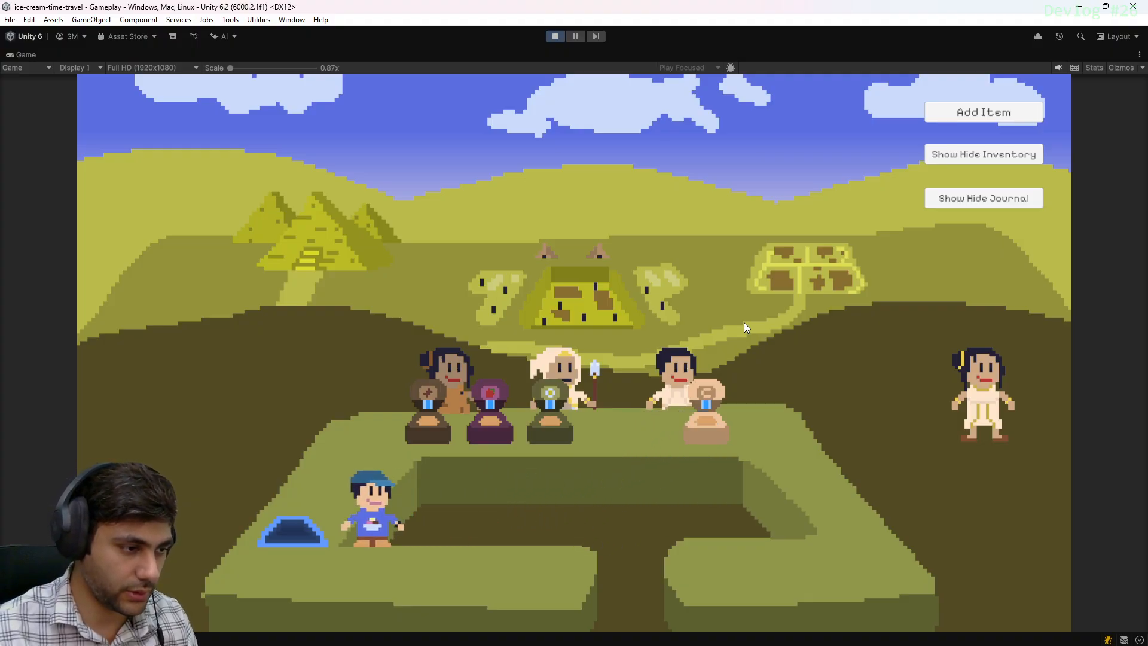
left_click(1140, 55)
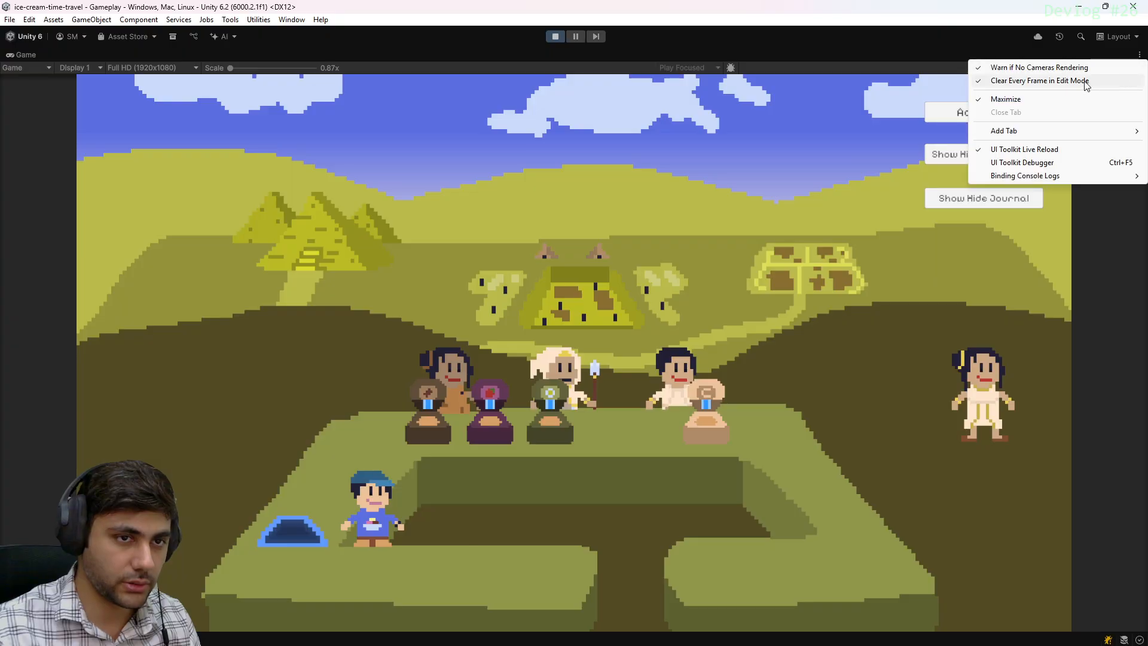
left_click(1005, 98)
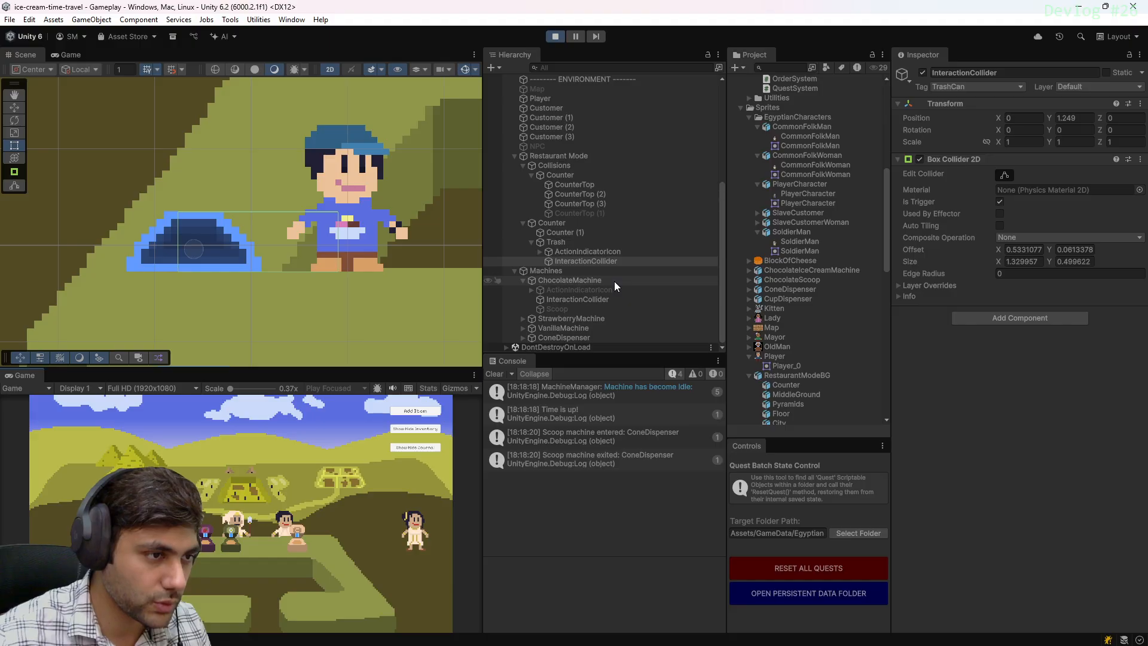
left_click(555, 37)
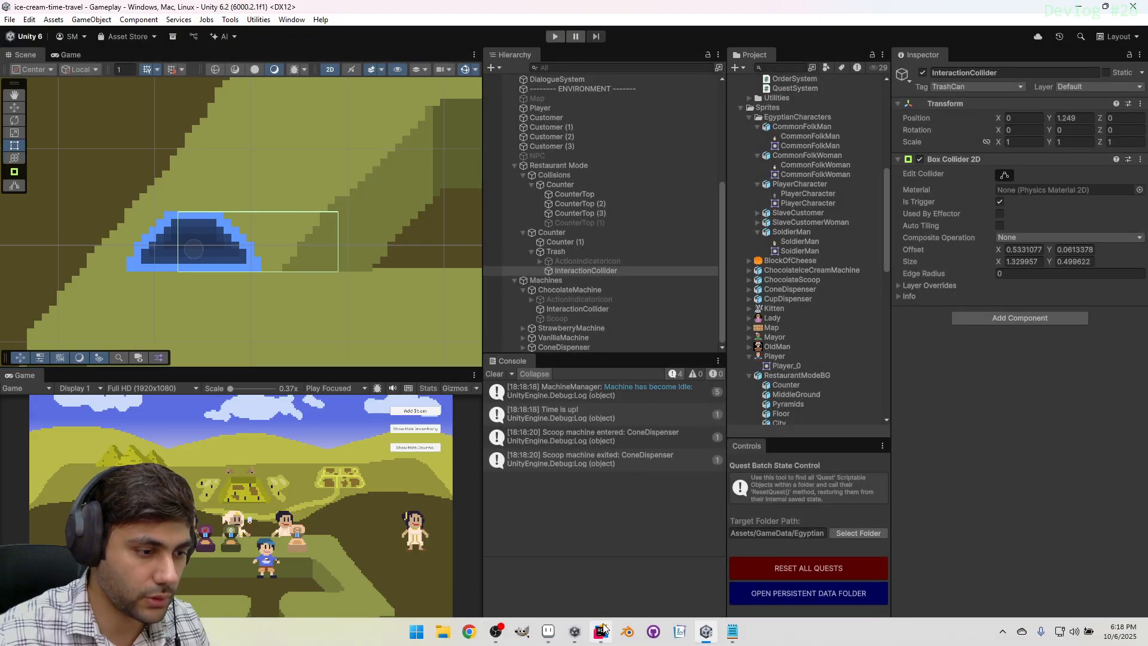
Return to PlayerController.cs in Rider and copy the TrashCan else if block from OnTriggerEnter2D to the end of OnTriggerExit2D
left_click(601, 631)
scroll(625, 323, "up", 7)
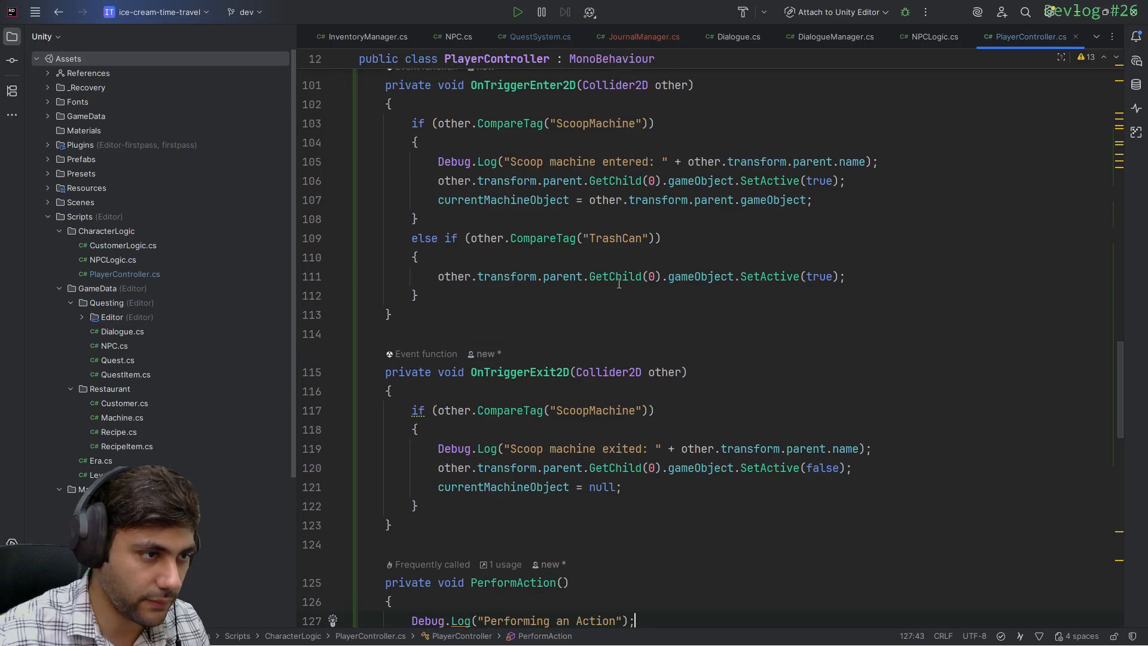
scroll(625, 323, "up", 2)
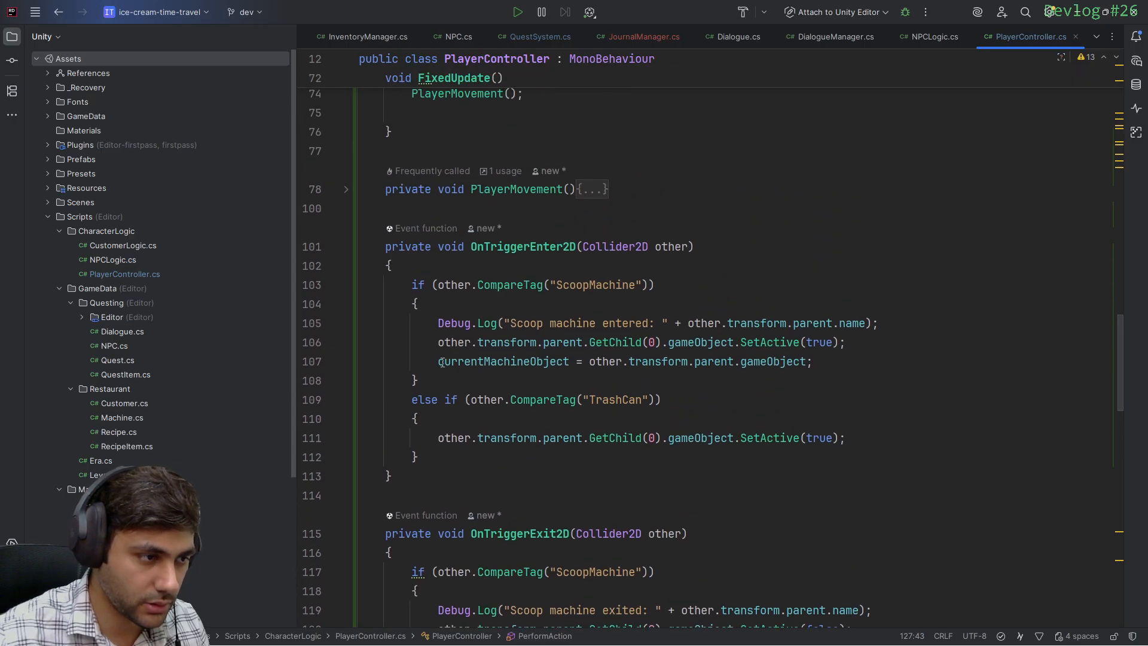
scroll(442, 363, "down", 1)
left_click_drag(431, 368, 457, 407)
key("ctrl+c")
scroll(466, 389, "down", 5)
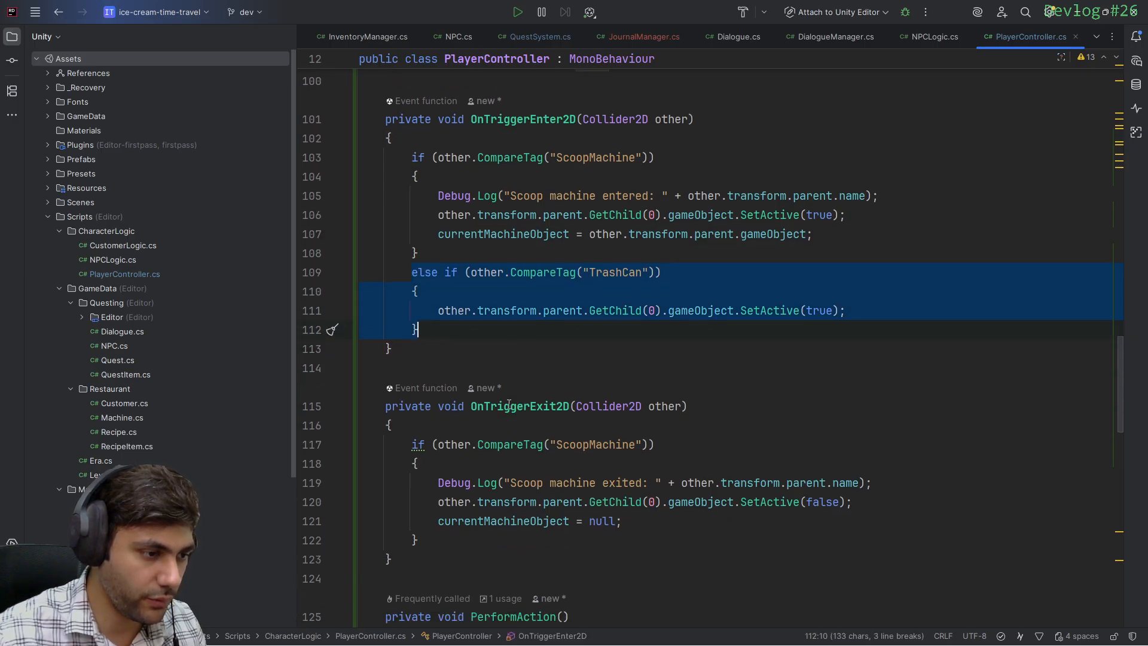
left_click(573, 330)
key("ctrl+v")
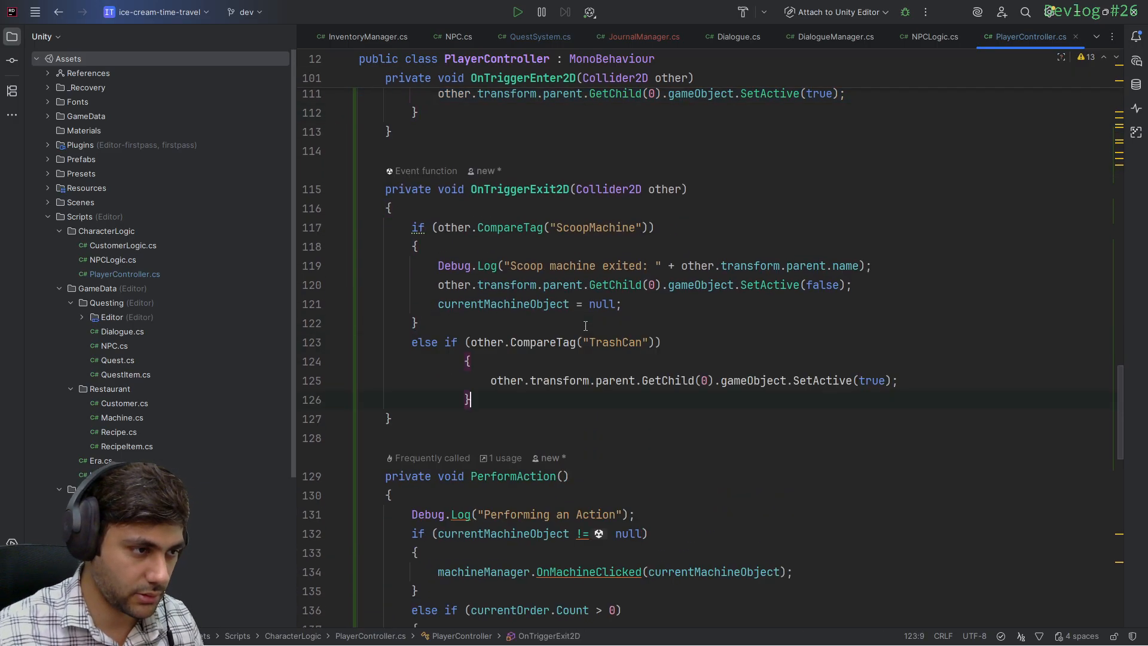
Set the SetActive argument in OnTriggerExit2D's TrashCan branch to false
double_click(826, 380)
type("false")
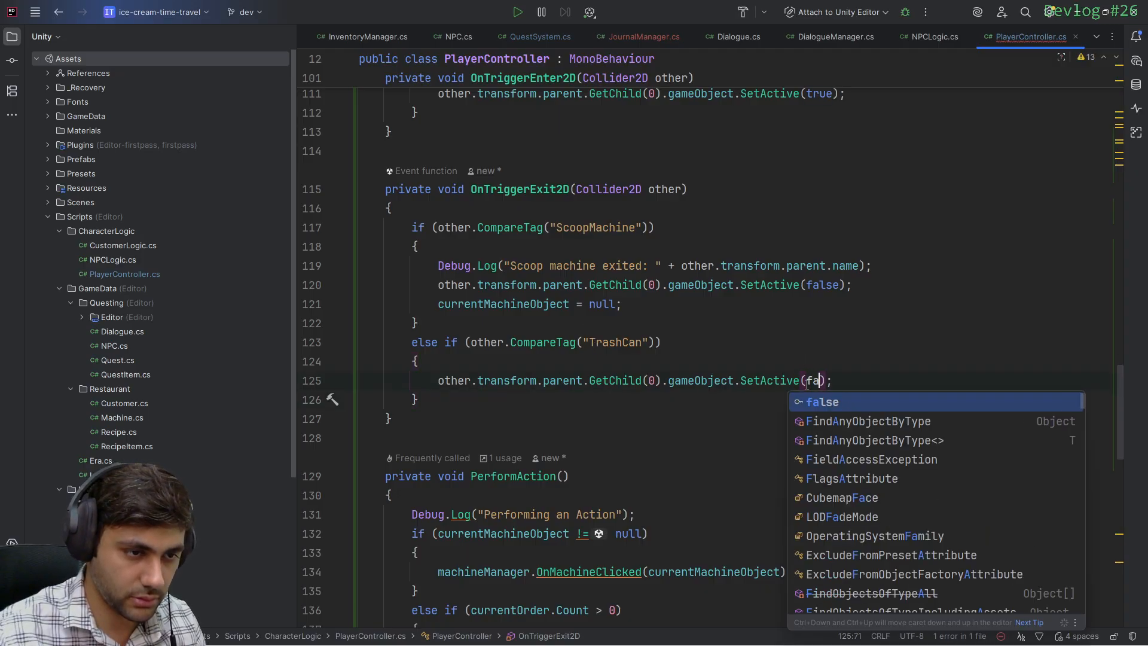
key("End")
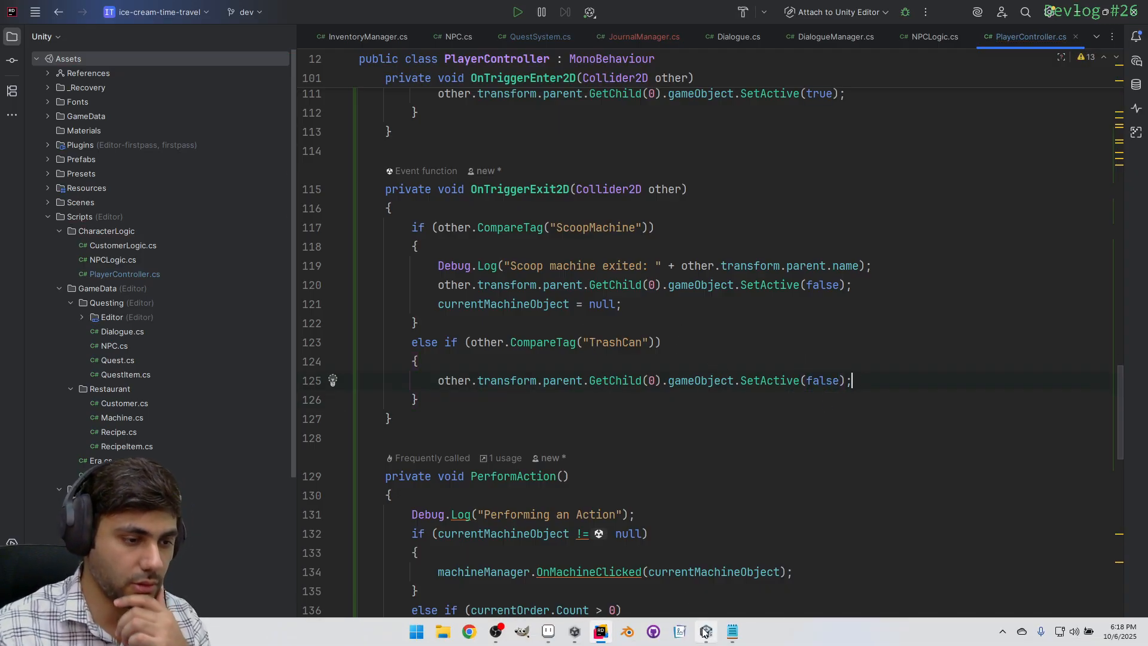
Switch to Unity and activate the Trash object's ActionIndicatorIcon
left_click(706, 639)
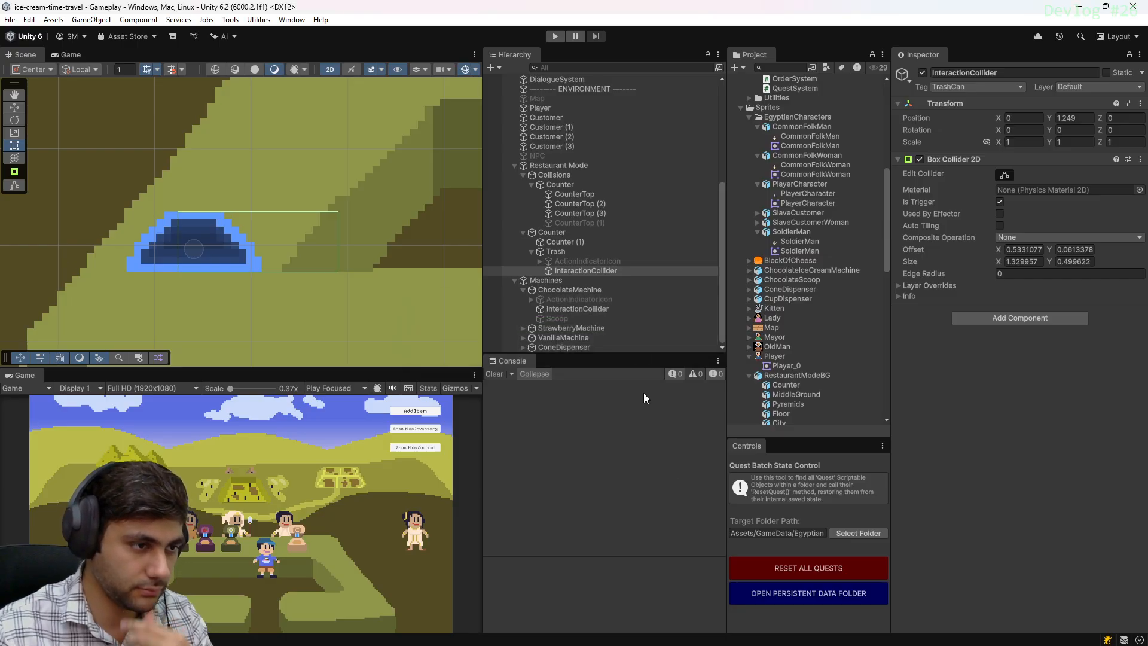
left_click(584, 270)
left_click(586, 262)
key("alt+shift+a")
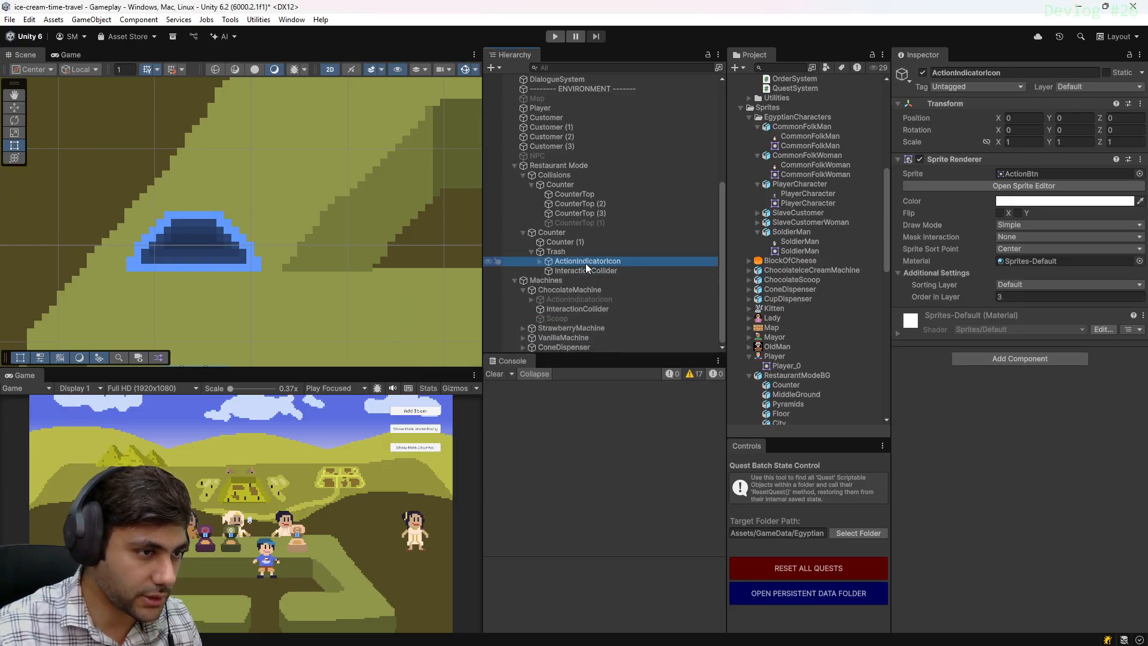
Move the Trash ActionIndicatorIcon up to just above the trash can, at about Y 1.754
key("f")
scroll(318, 227, "down", 6)
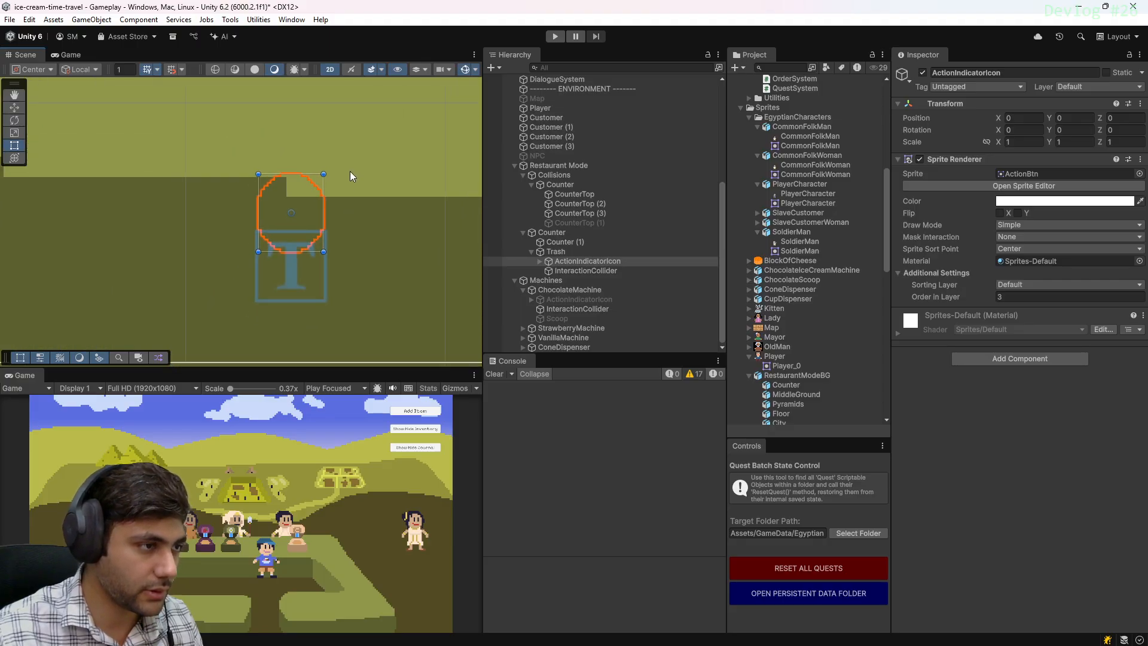
scroll(317, 259, "down", 2)
key("w")
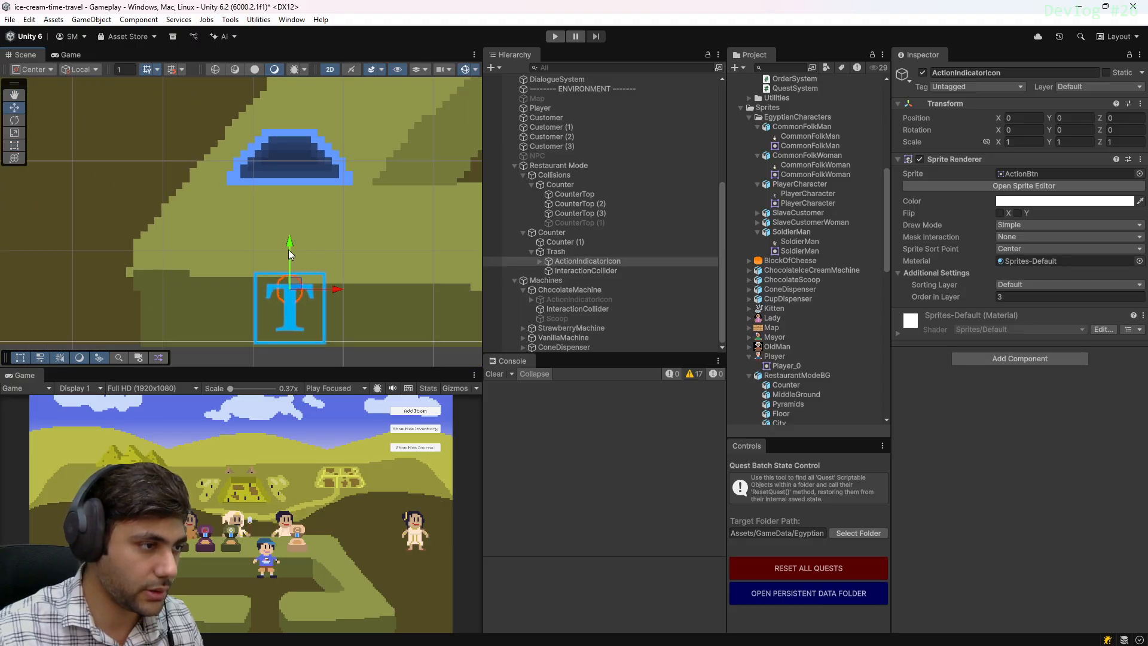
left_click_drag(289, 250, 285, 49)
middle_click_drag(308, 172, 299, 328)
Set the Trash ActionIndicatorIcon's Order in Layer to 4 and lower the icon to about Y 1.648
left_click(931, 296)
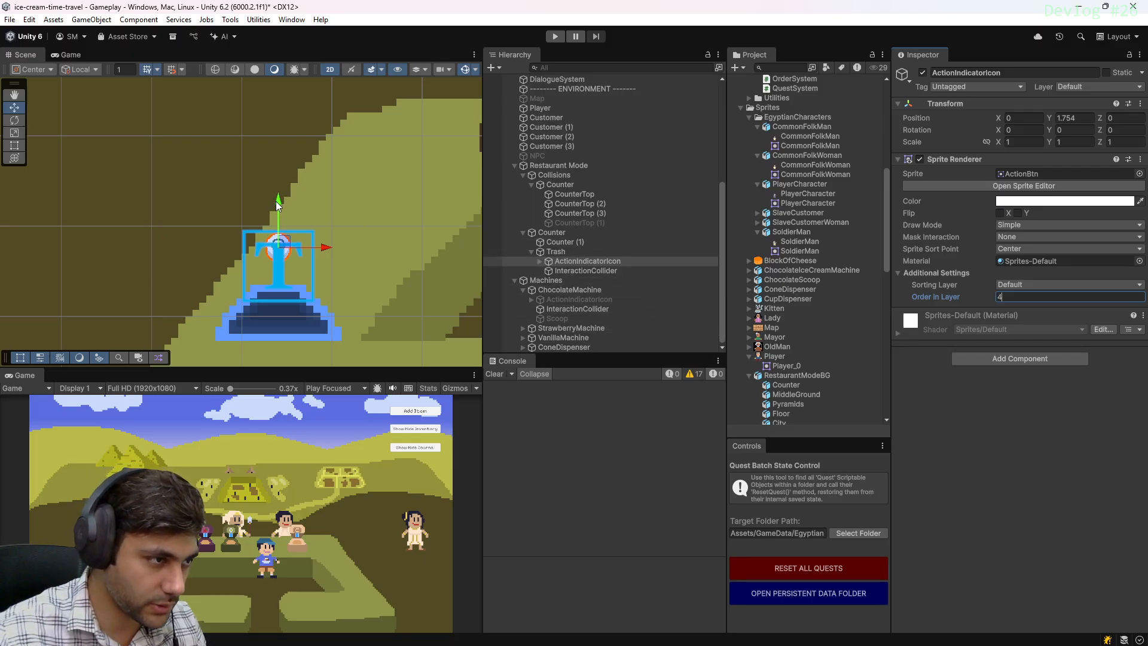
left_click_drag(278, 200, 277, 213)
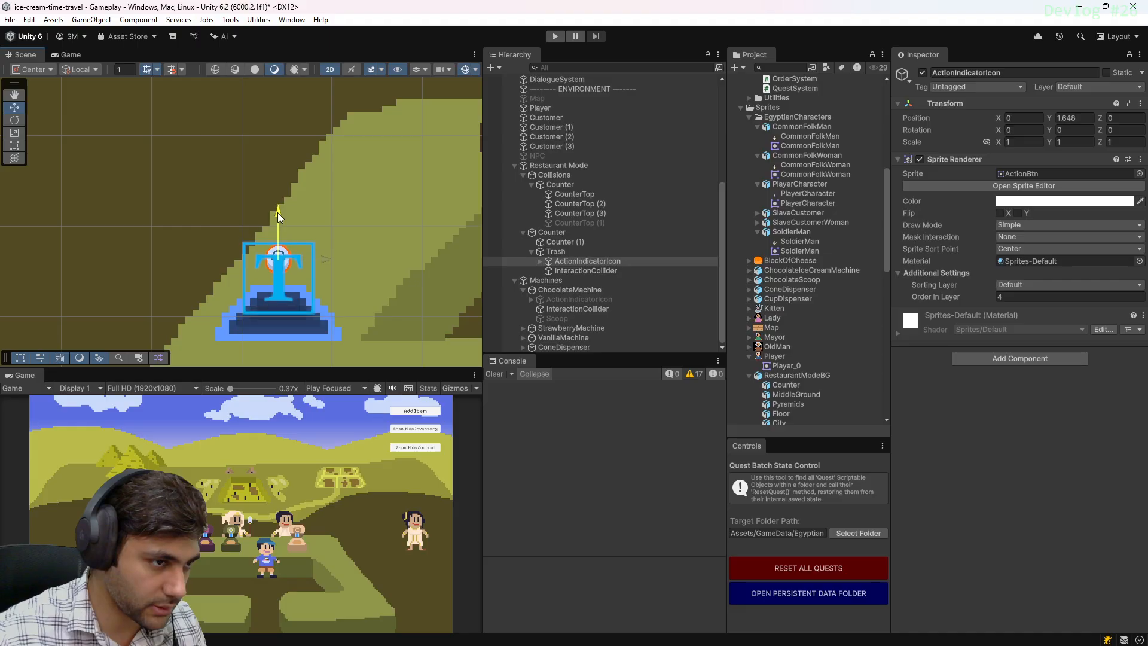
key("t")
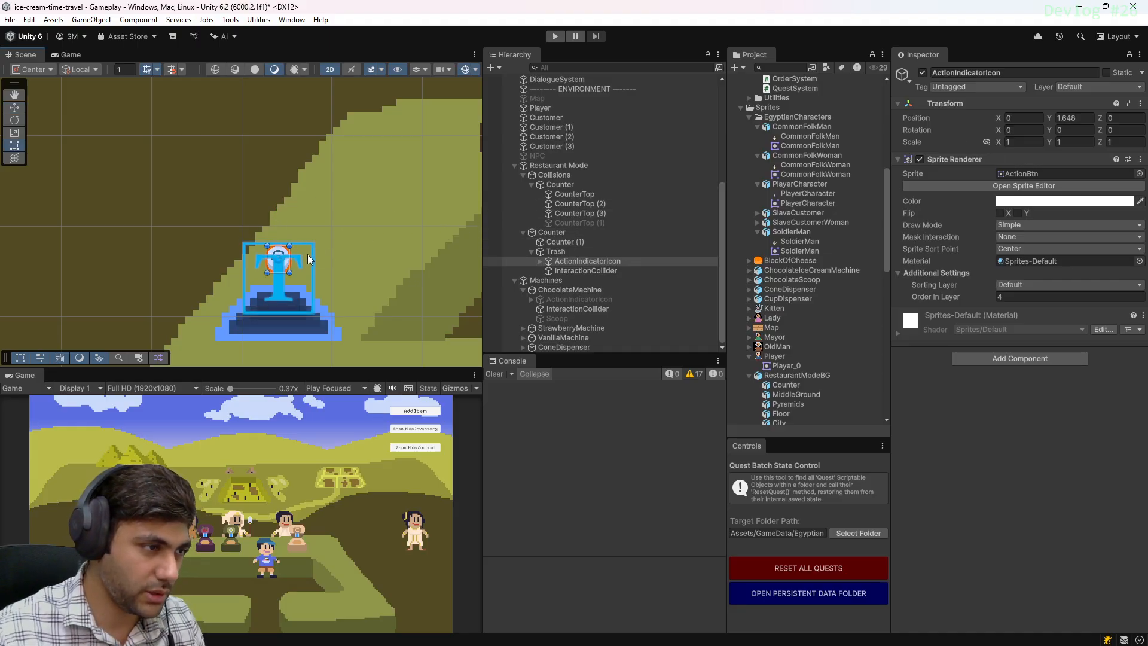
Set the Trash ActionIndicatorIcon's scale to 1.5 on the X, Y and Z axes
left_click_drag(290, 246, 280, 209)
key("w")
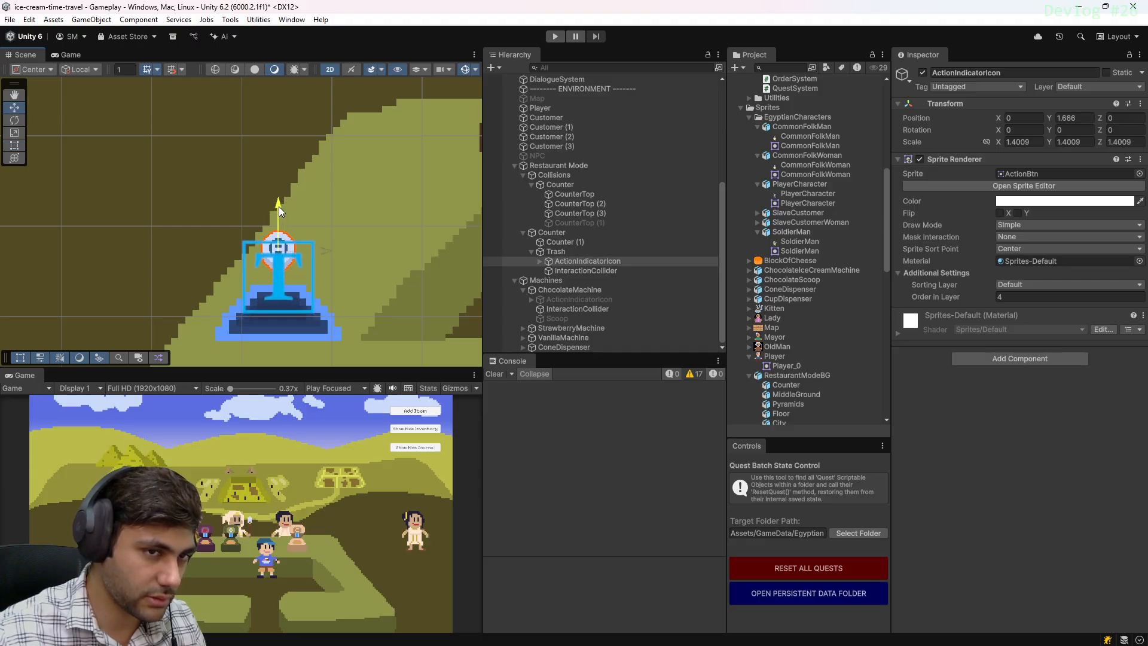
left_click(1017, 141)
type("1")
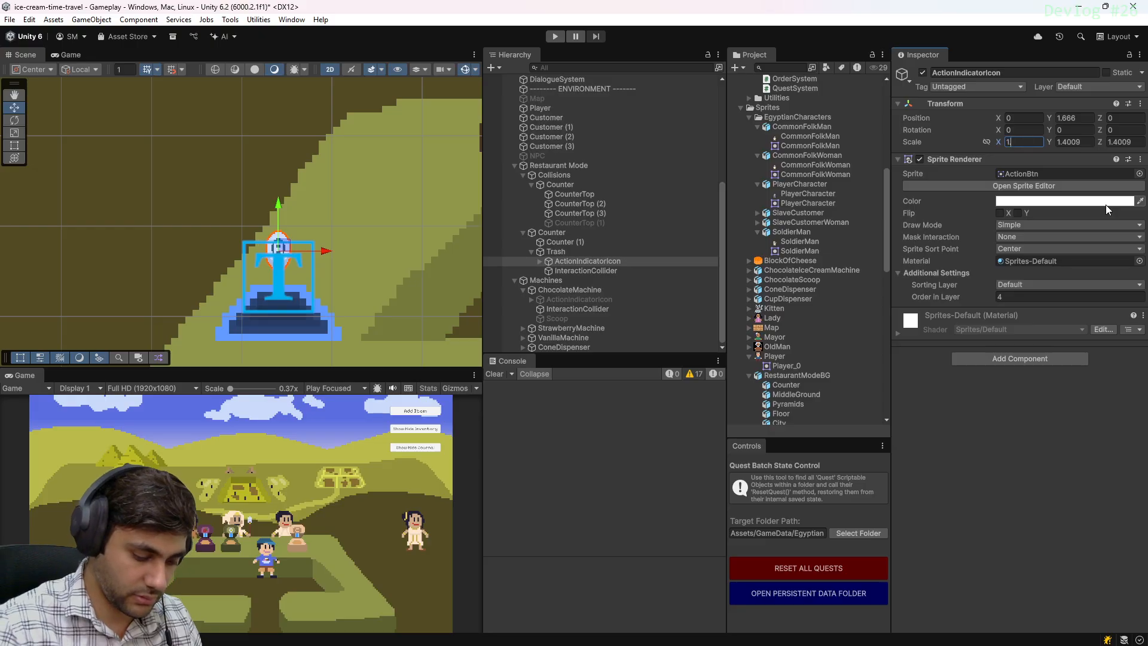
type(".5")
key("Tab")
type("1")
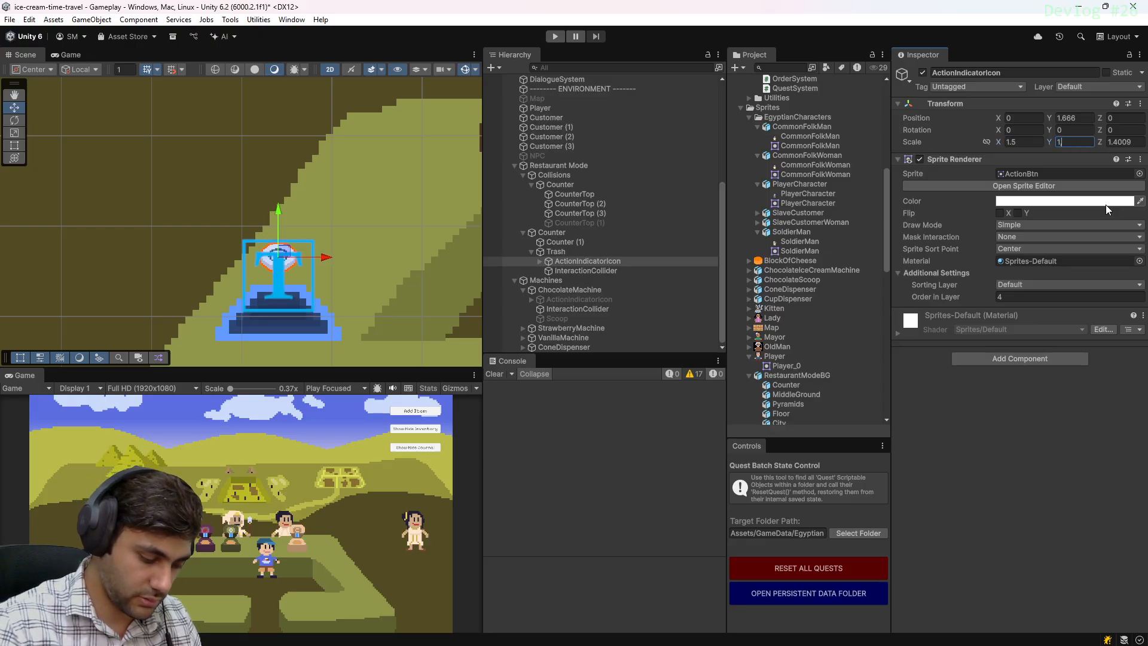
type(".5")
key("Tab")
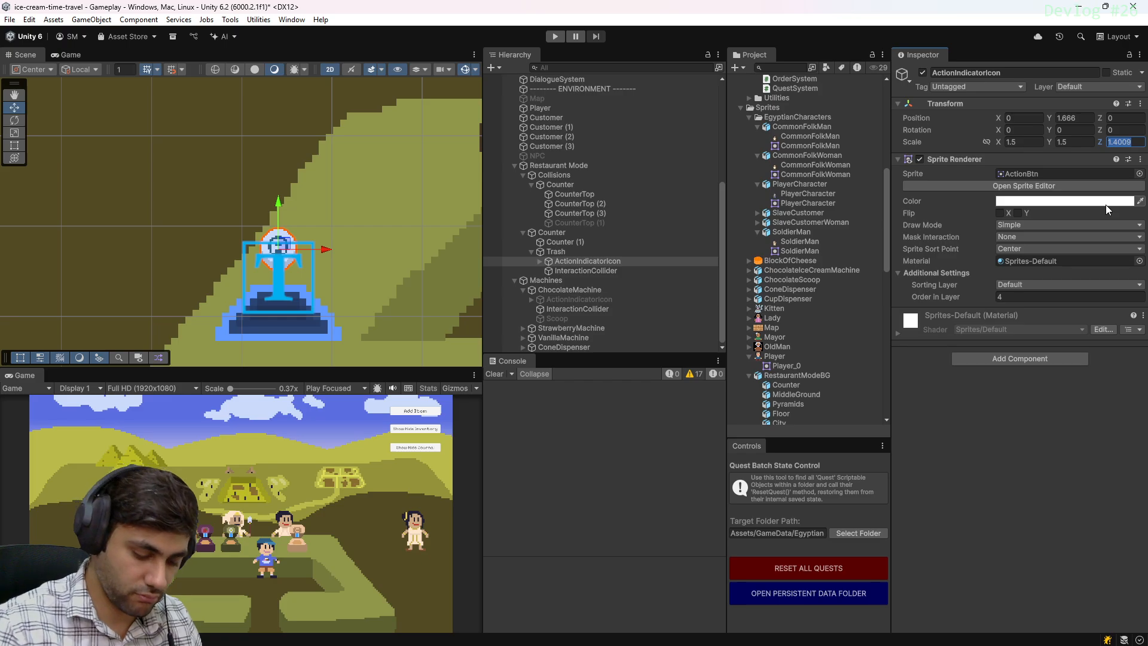
type("1.5")
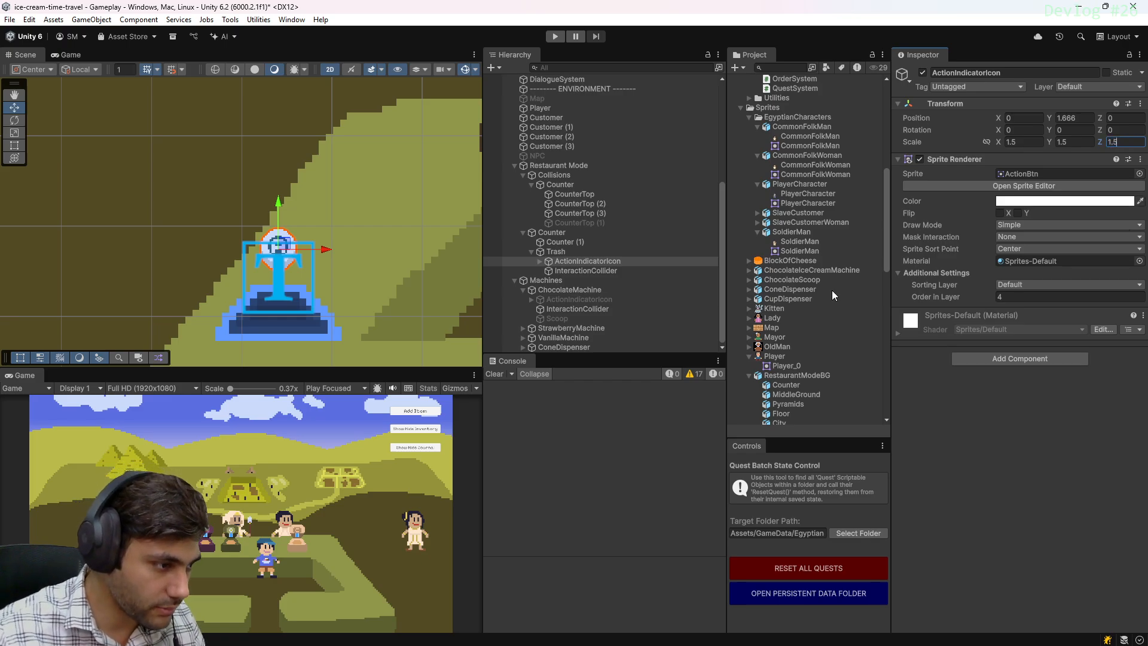
Raise the Trash ActionIndicatorIcon to about Y 1.703 and deactivate the icon object
left_click(605, 260)
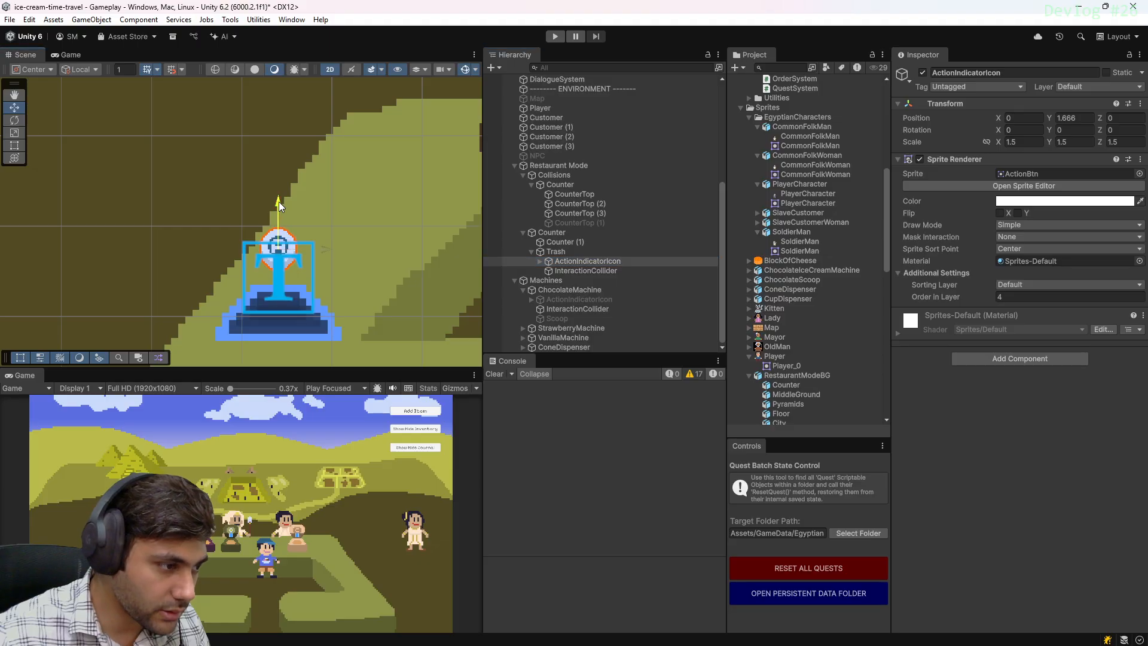
left_click_drag(279, 202, 288, 199)
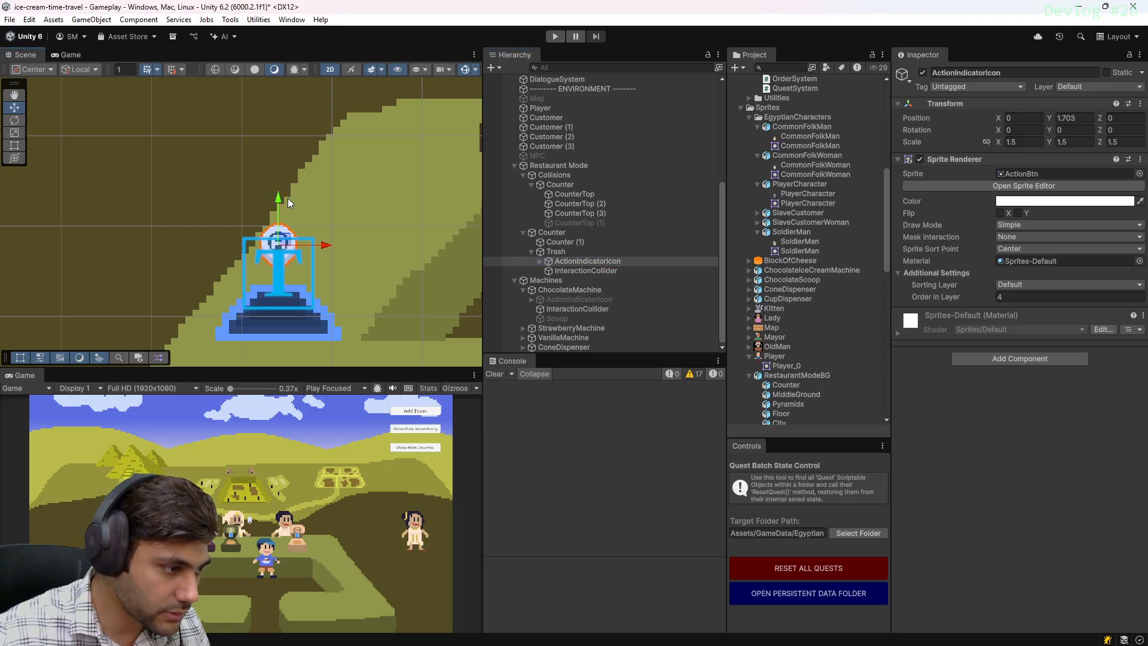
left_click(586, 259)
key("alt+shift+a")
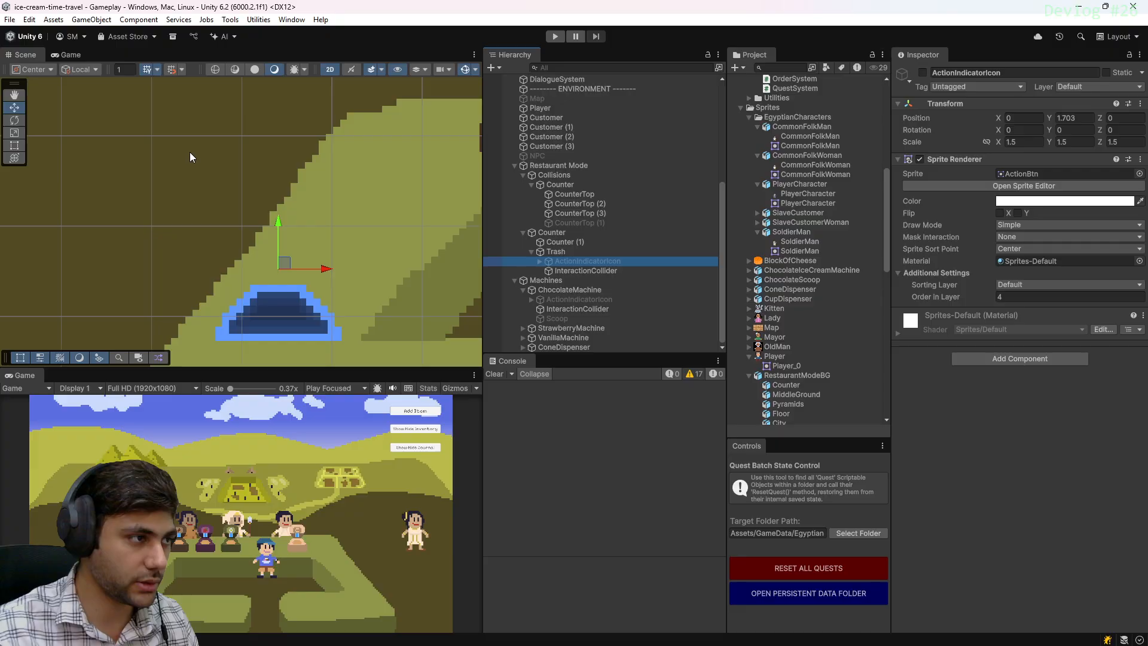
Run the game in a maximized Game view and walk the player back and forth beside the trash can to test its action indicator
scroll(189, 152, "down", 5)
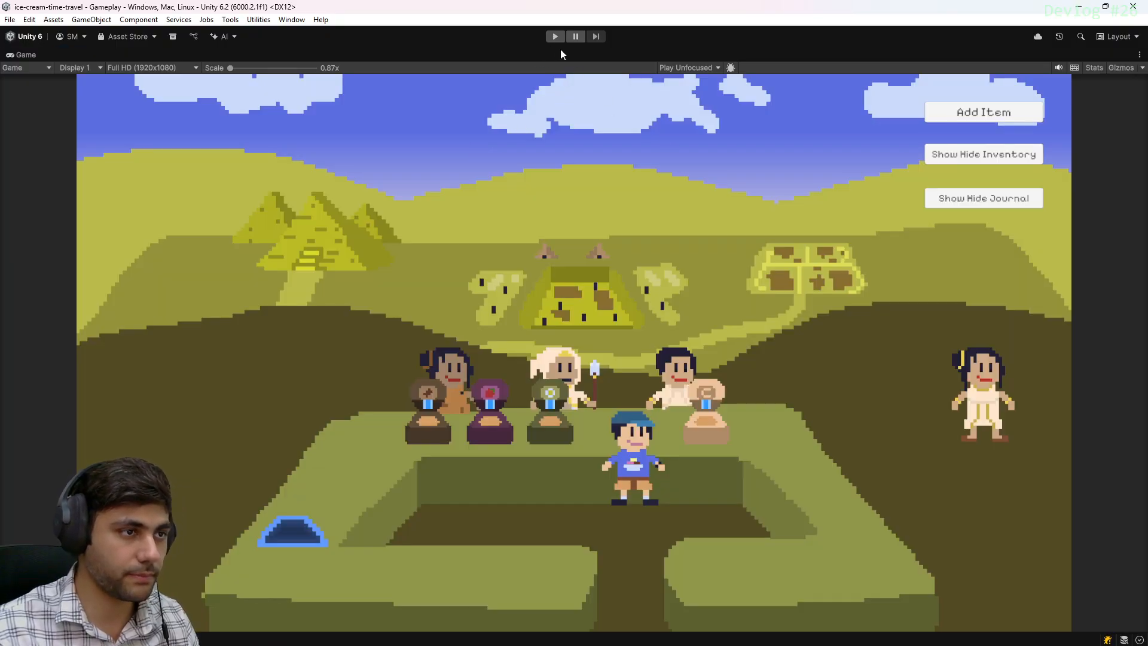
left_click(555, 37)
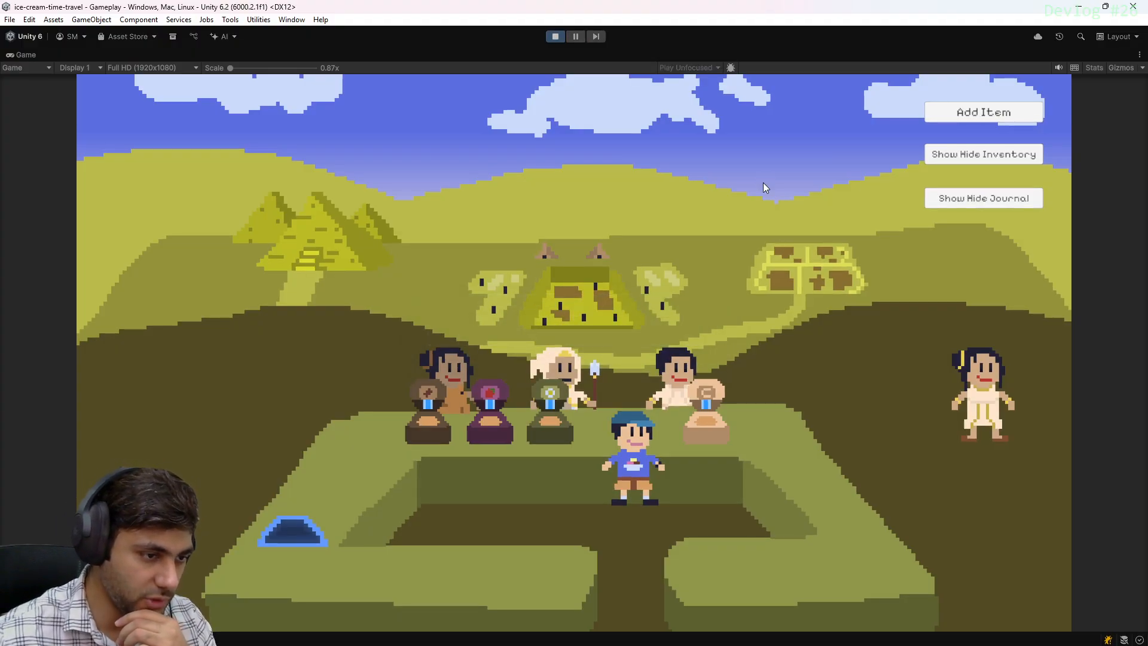
key("s")
key("a")
key("d")
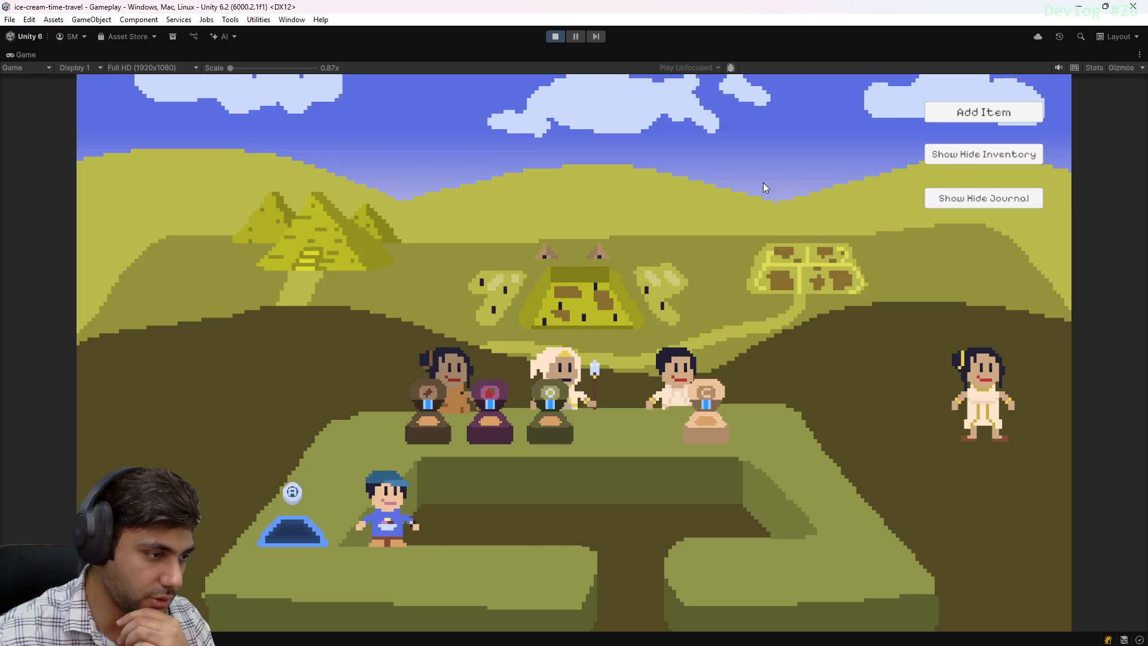
key("a")
key("d")
key("a")
key("d")
key("a")
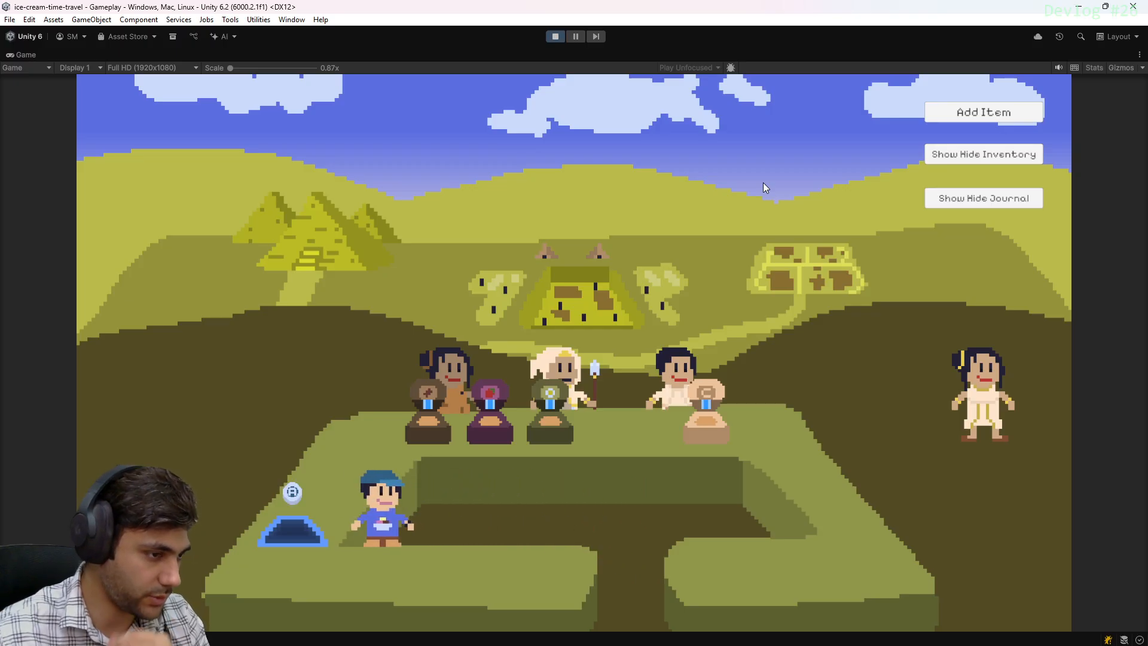
key("d")
key("a")
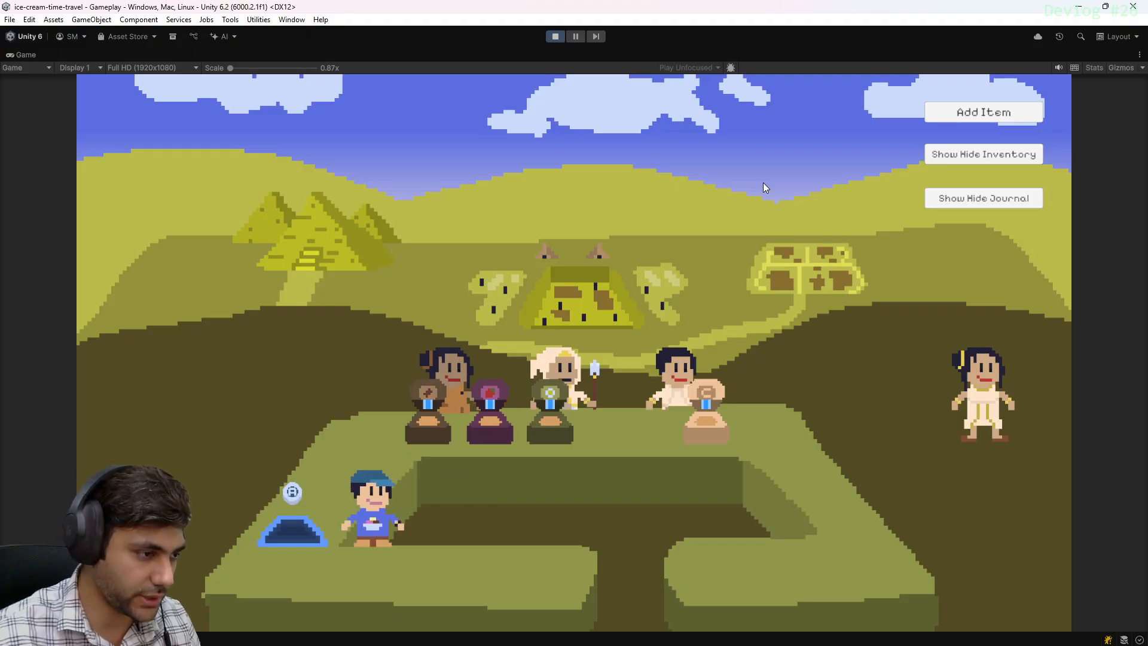
Walk the player to the cone dispenser and back to the trash can to compare their action indicators
key("d")
key("w")
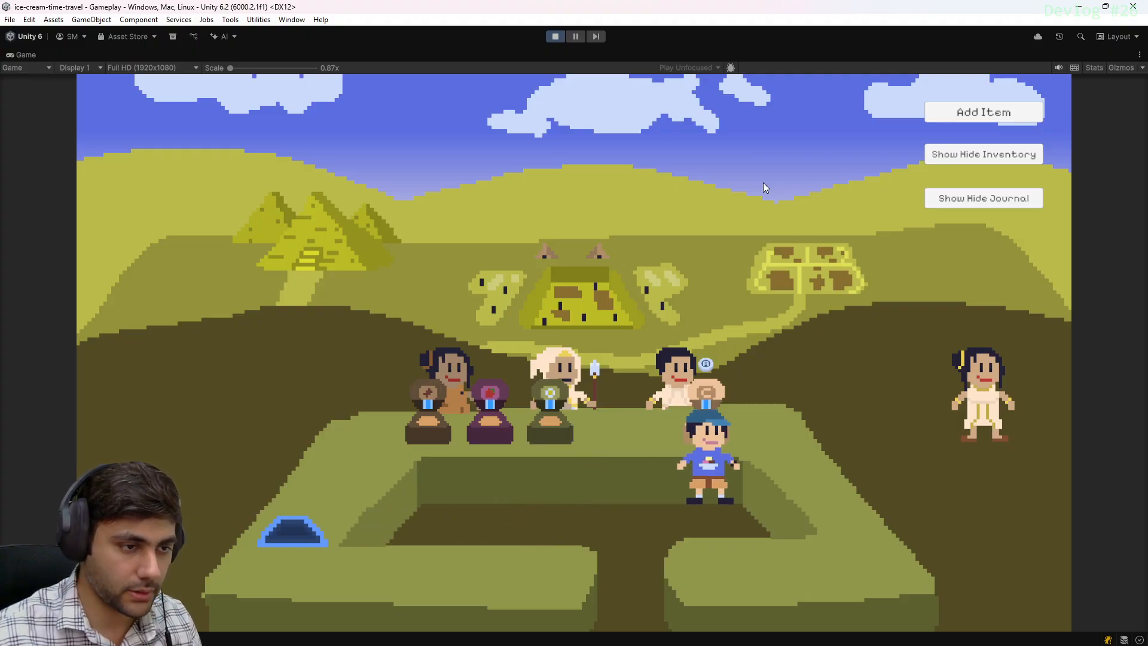
key("a")
key("s")
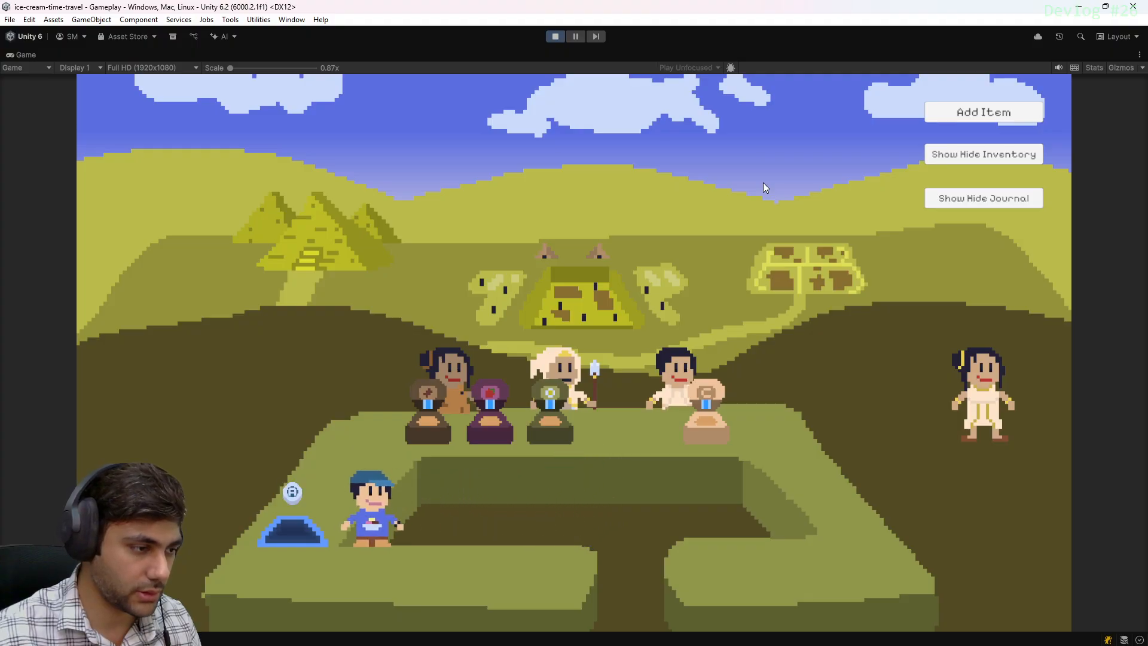
key("d")
key("a")
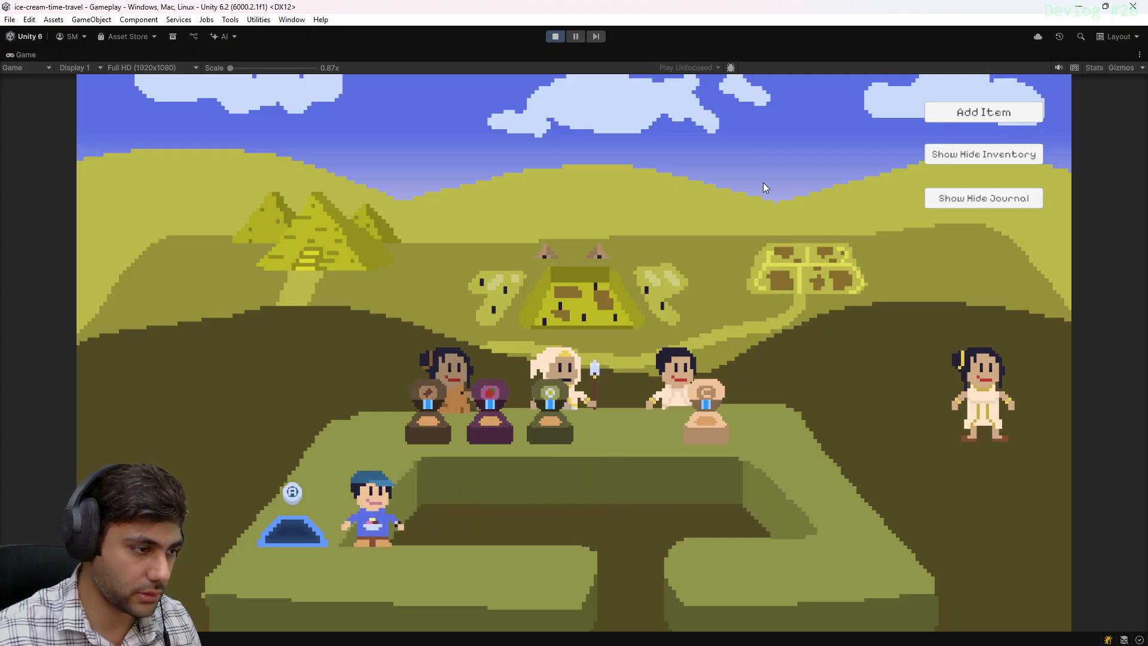
Walk the player from the trash can to the cone dispenser and pick up a cup
key("d")
key("w")
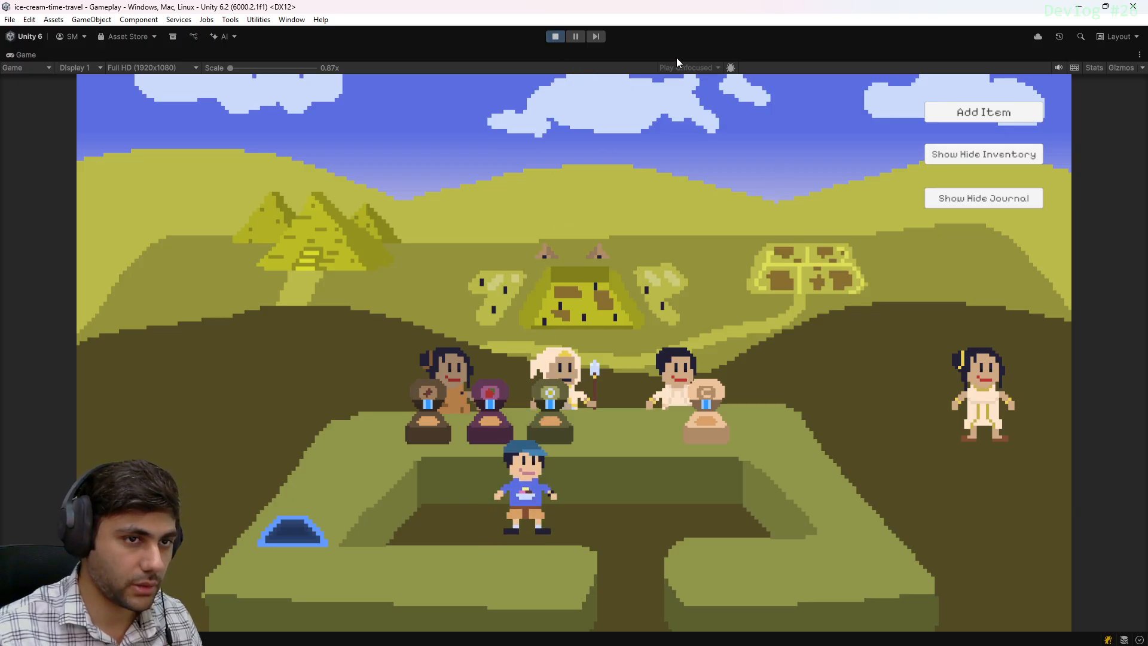
key("d")
key("w")
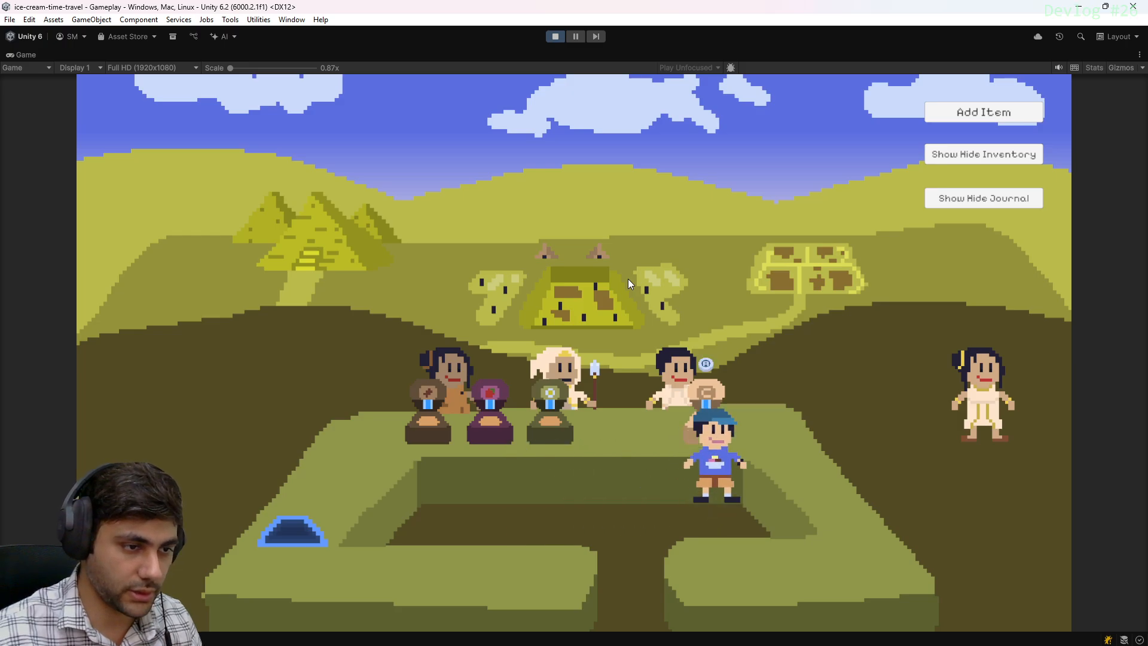
key("a")
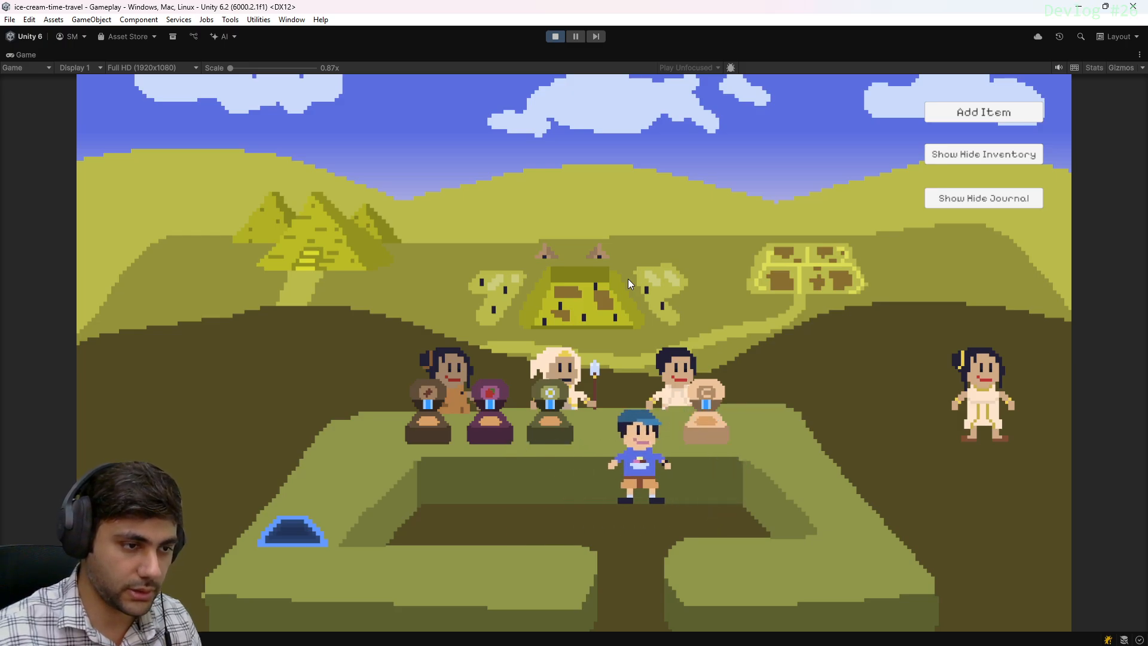
Restore the Game view from its maximized state and collapse the Restaurant Mode and Machines groups in the object hierarchy
left_click(1140, 55)
left_click(993, 95)
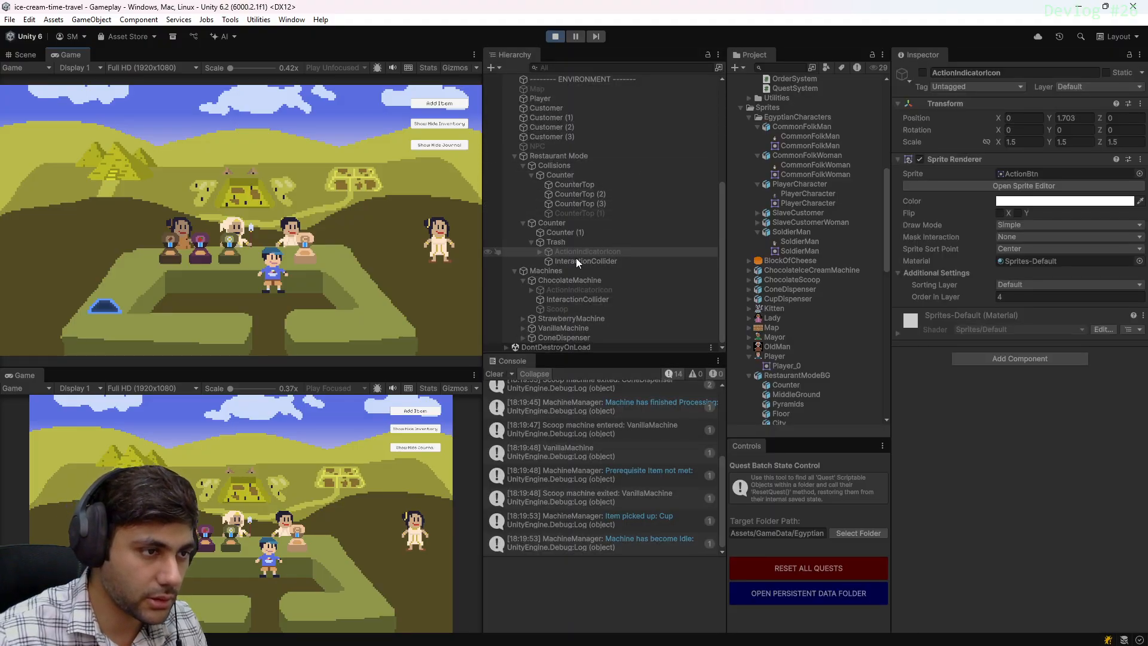
scroll(609, 213, "up", 4)
scroll(579, 193, "down", 4)
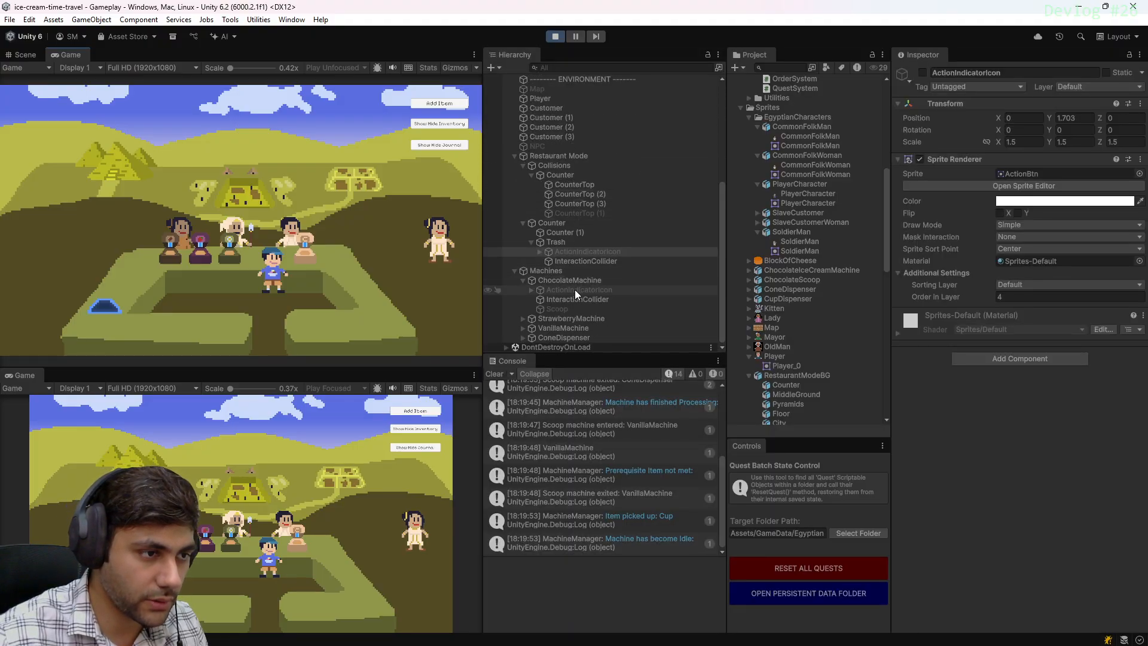
scroll(575, 290, "up", 6)
left_click(515, 98)
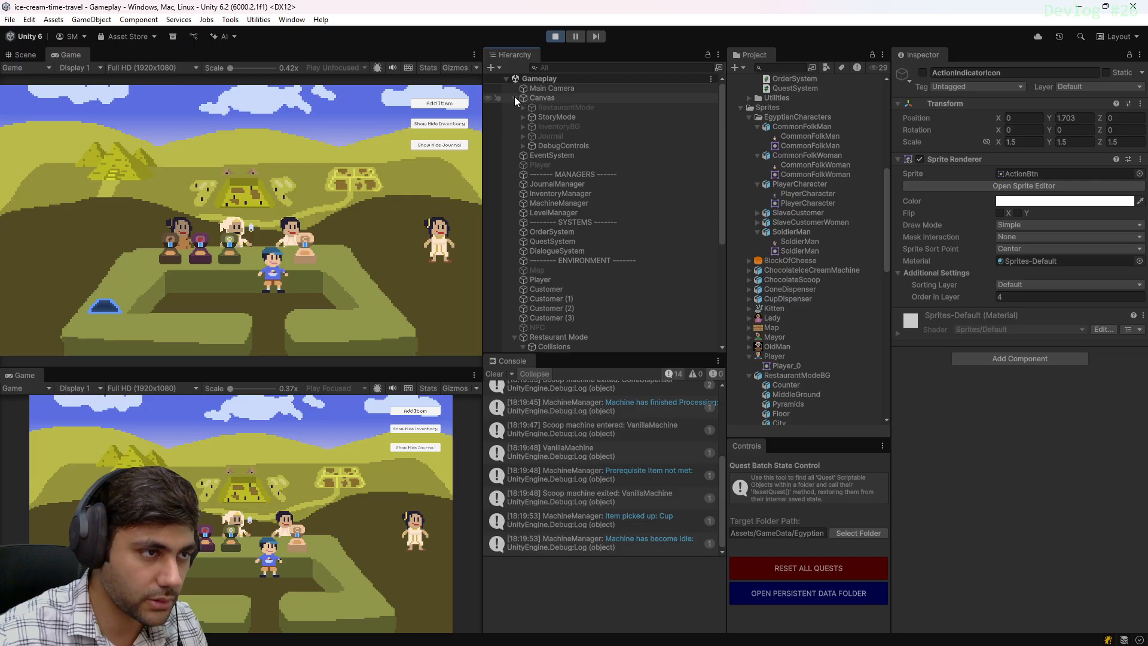
scroll(556, 239, "down", 3)
scroll(515, 154, "down", 3)
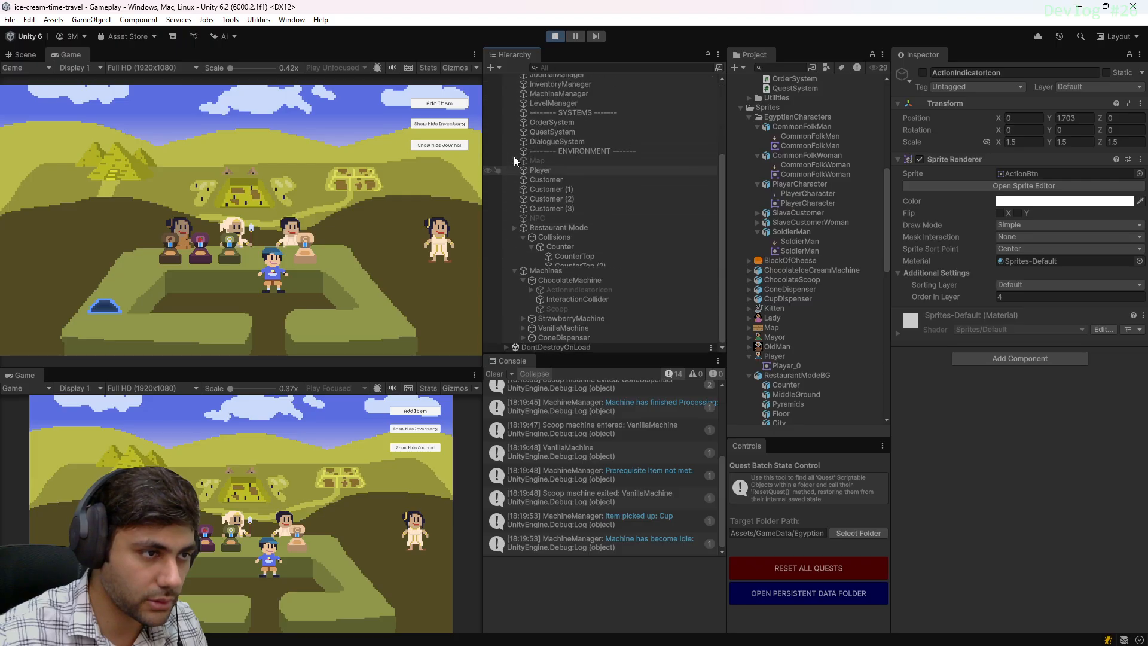
left_click(518, 271)
left_click(514, 269)
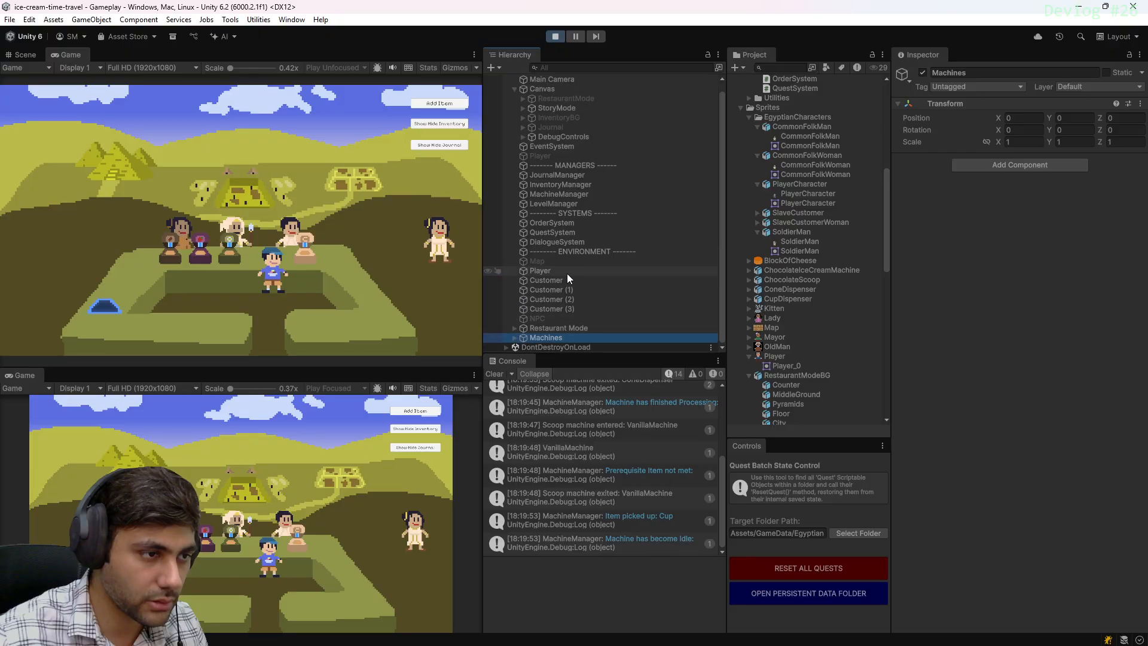
Inspect the environment Player in Debug mode and bring its Player Controller's Current Order list into view
left_click(568, 270)
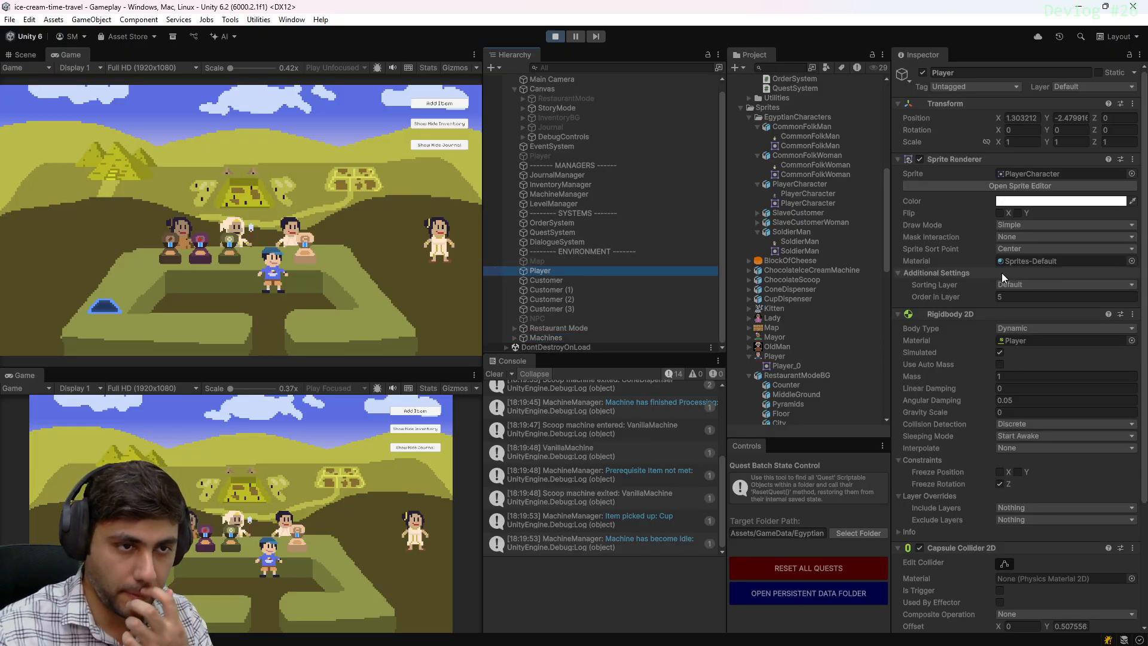
scroll(1003, 273, "down", 4)
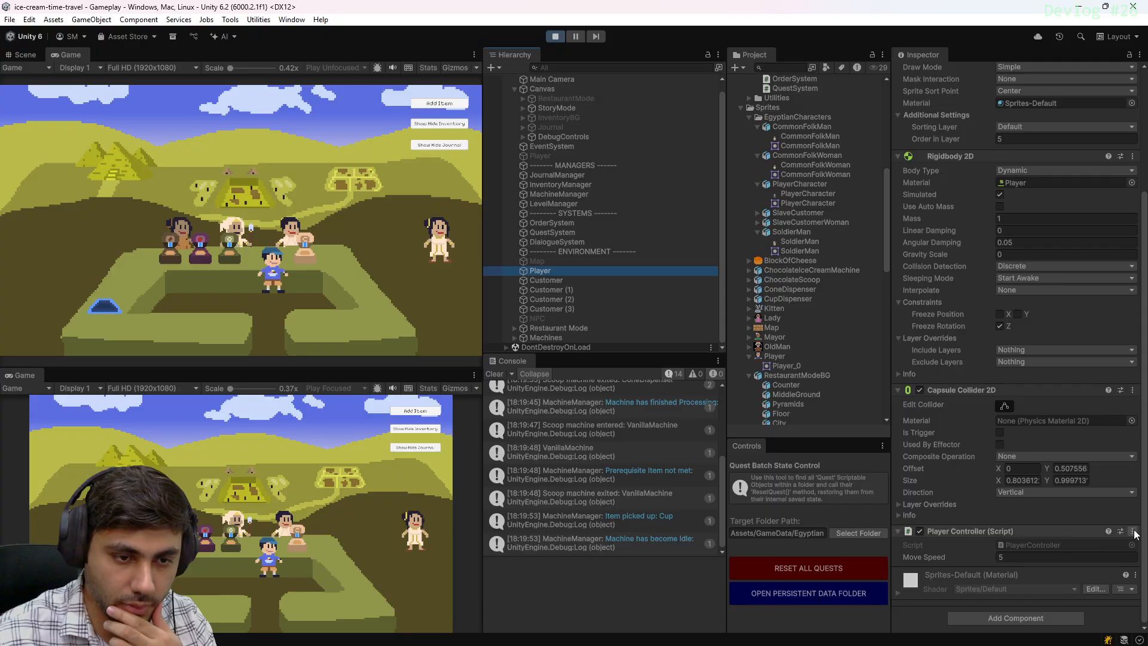
left_click(1140, 54)
left_click(1085, 111)
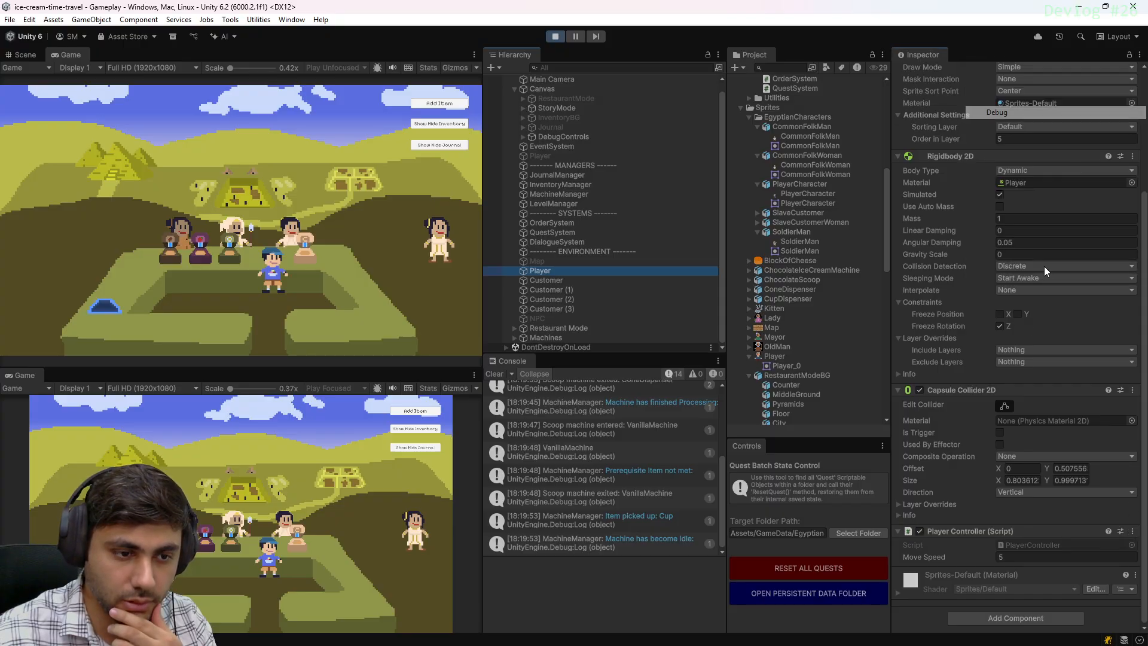
scroll(1023, 331, "down", 5)
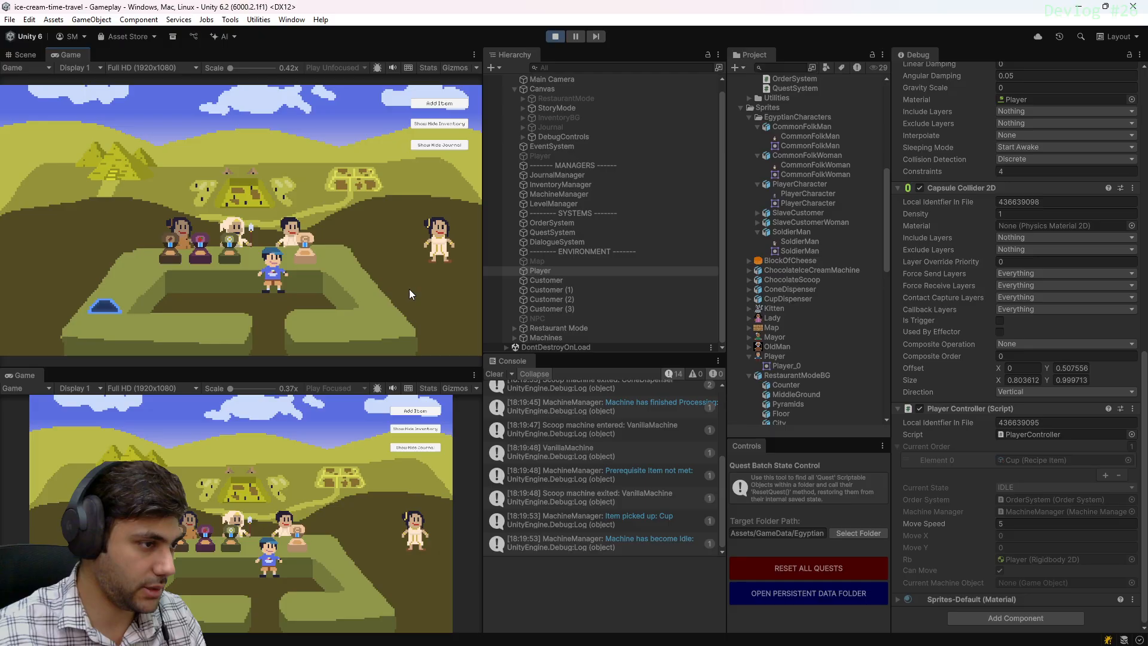
Walk the player to the trash can and discard the current order
key("a")
key("s")
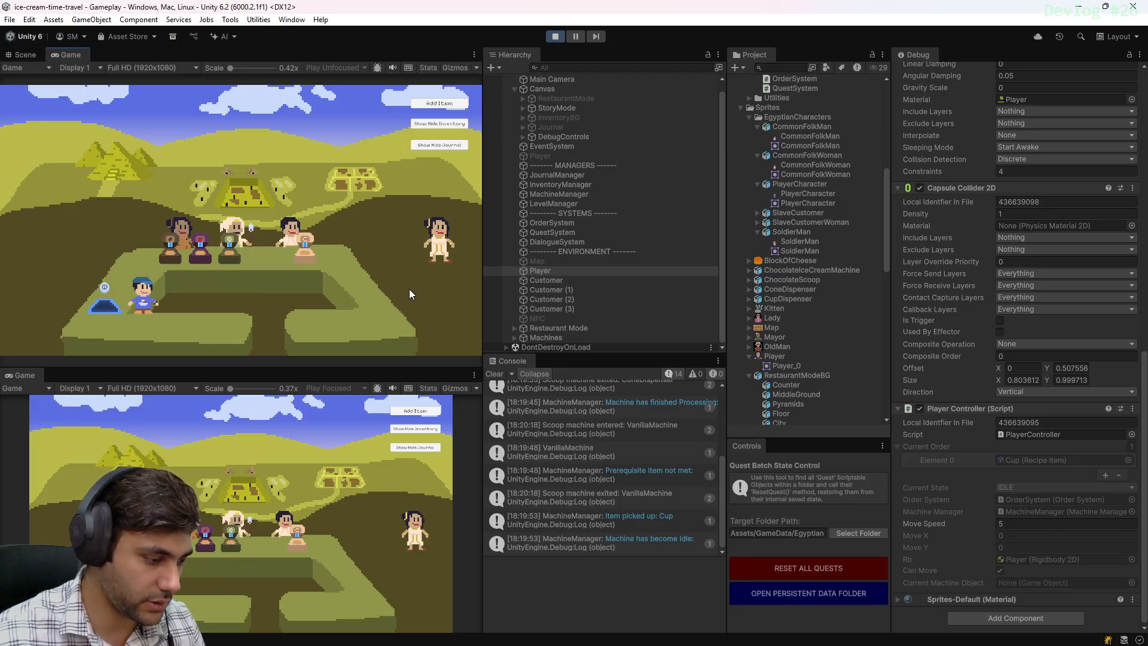
key("e")
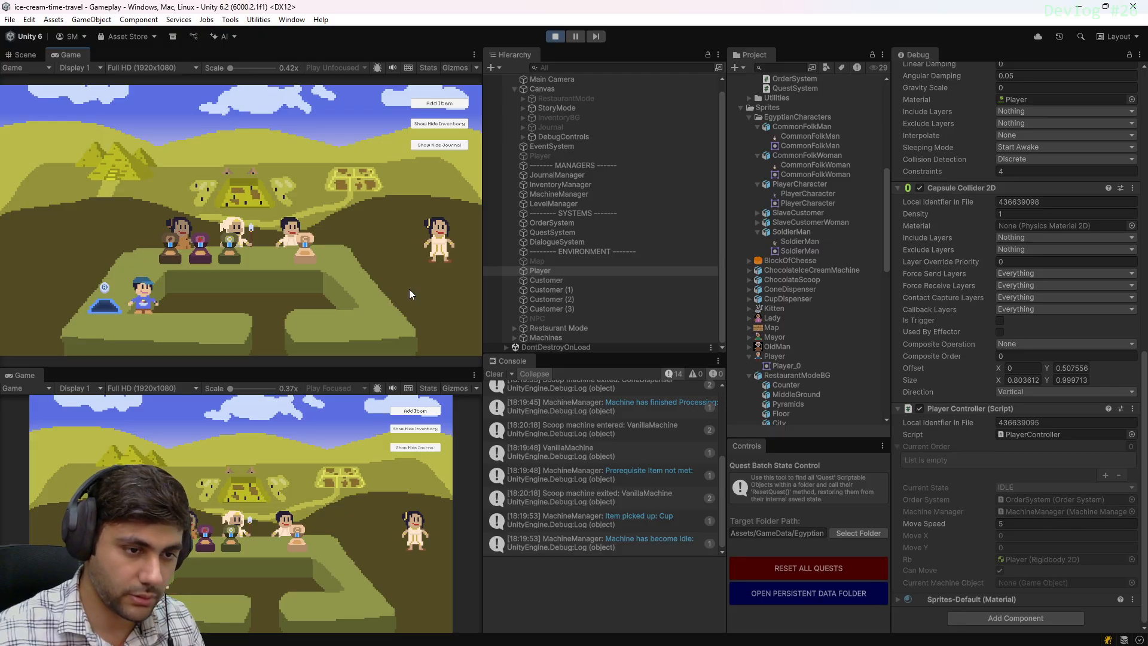
Visit the vanilla machine with an empty order, and collect a new cup from the cone dispenser
key("d")
key("w")
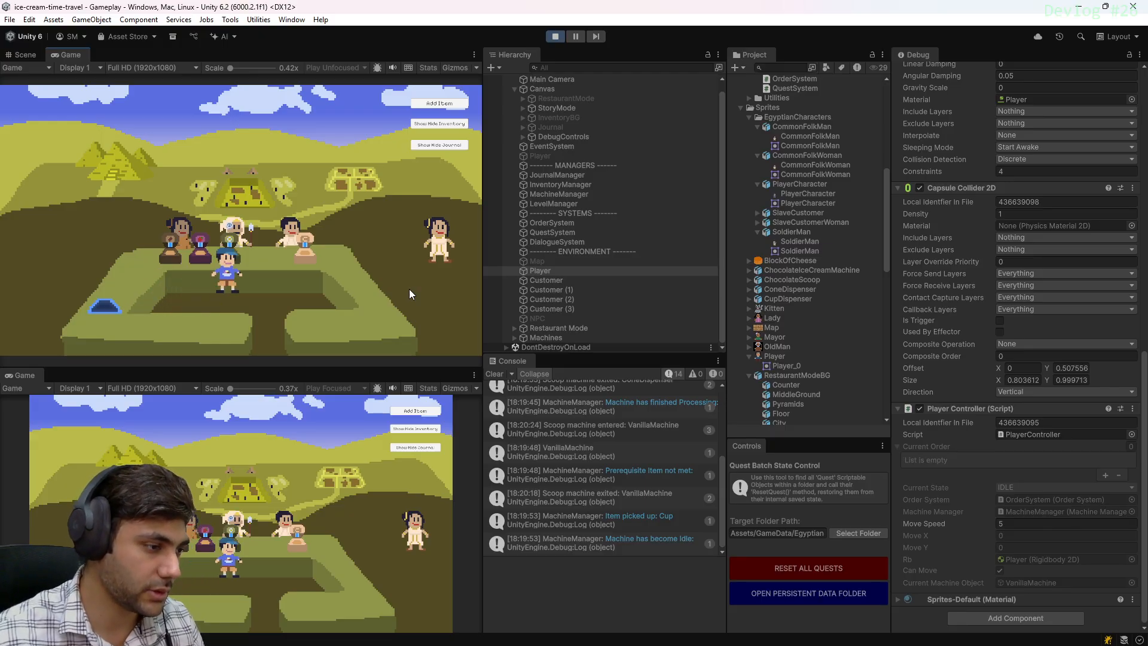
key("d")
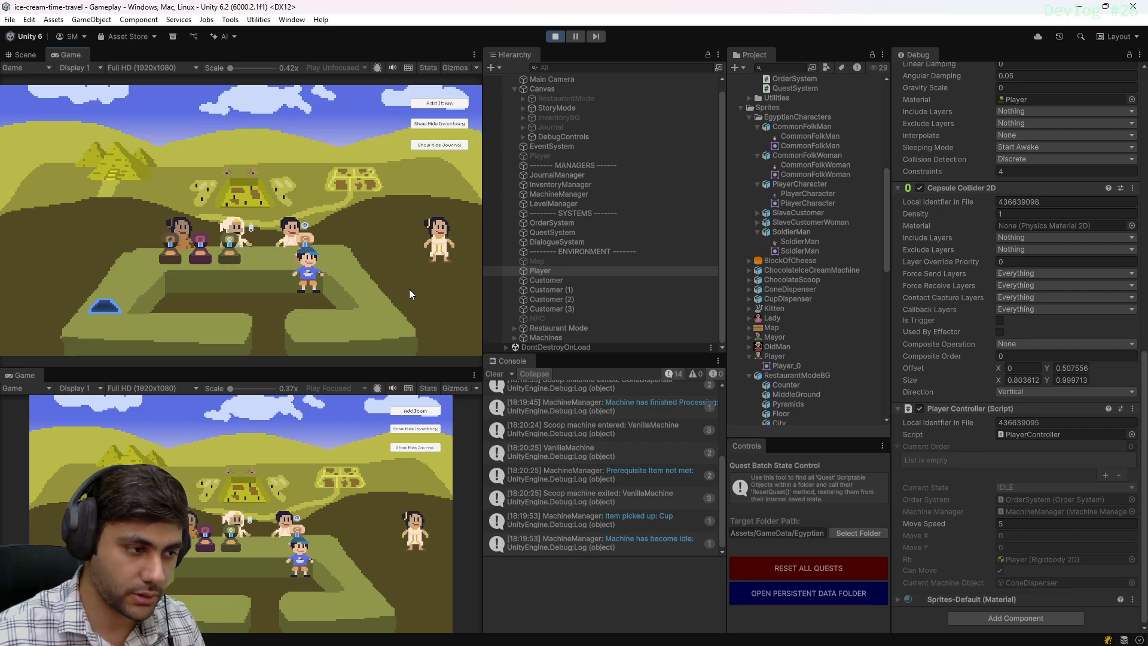
key("e")
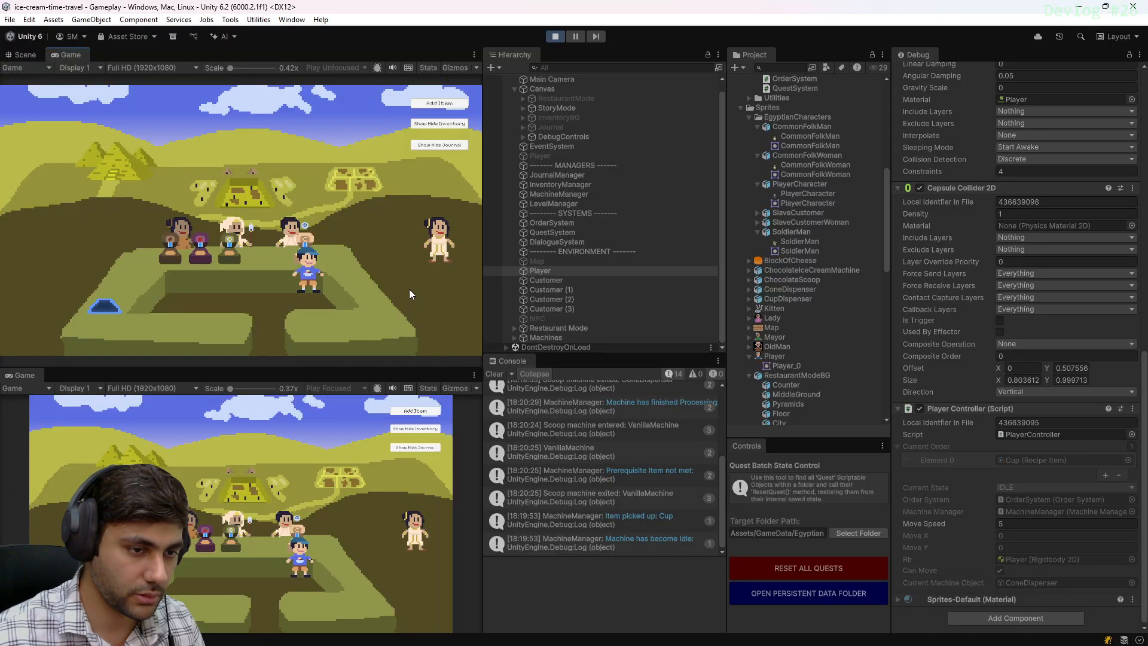
Return the player to the vanilla machine and add vanilla flavor to the cup order
key("a")
key("e")
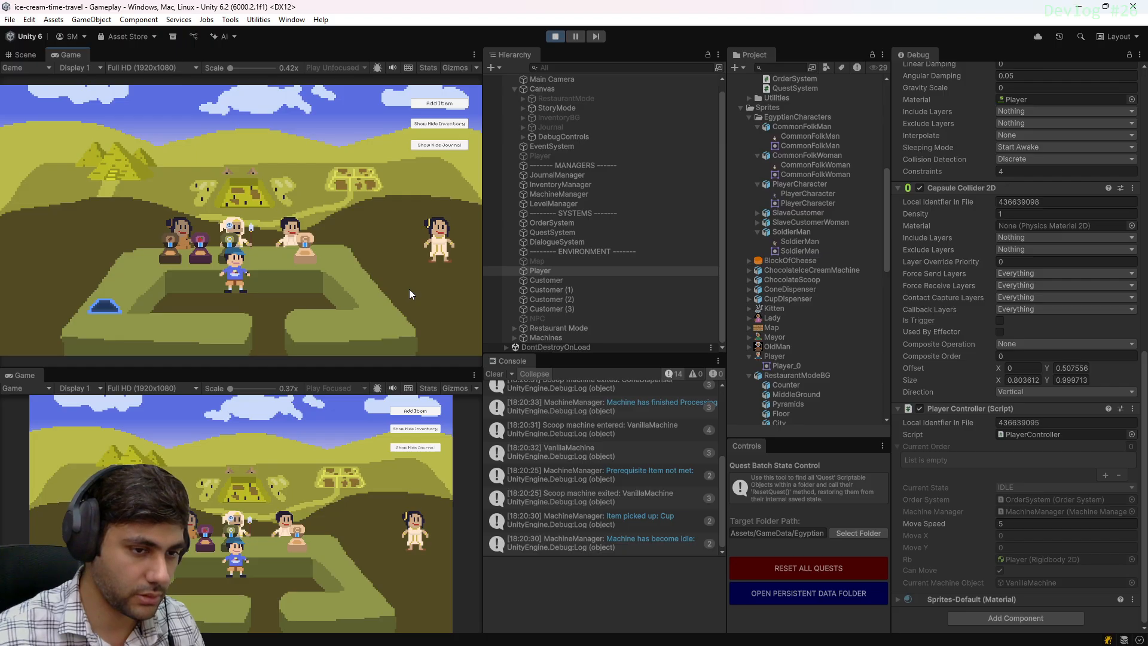
key("e")
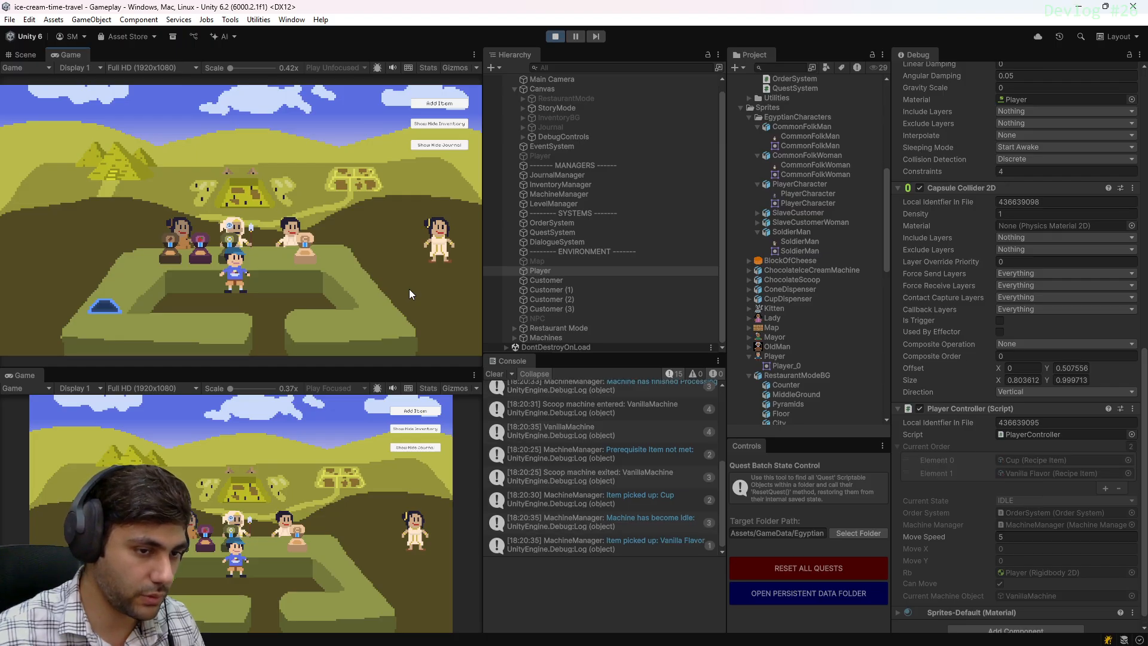
Walk the player back to the trash can and discard the cup with vanilla flavor
key("s")
key("a")
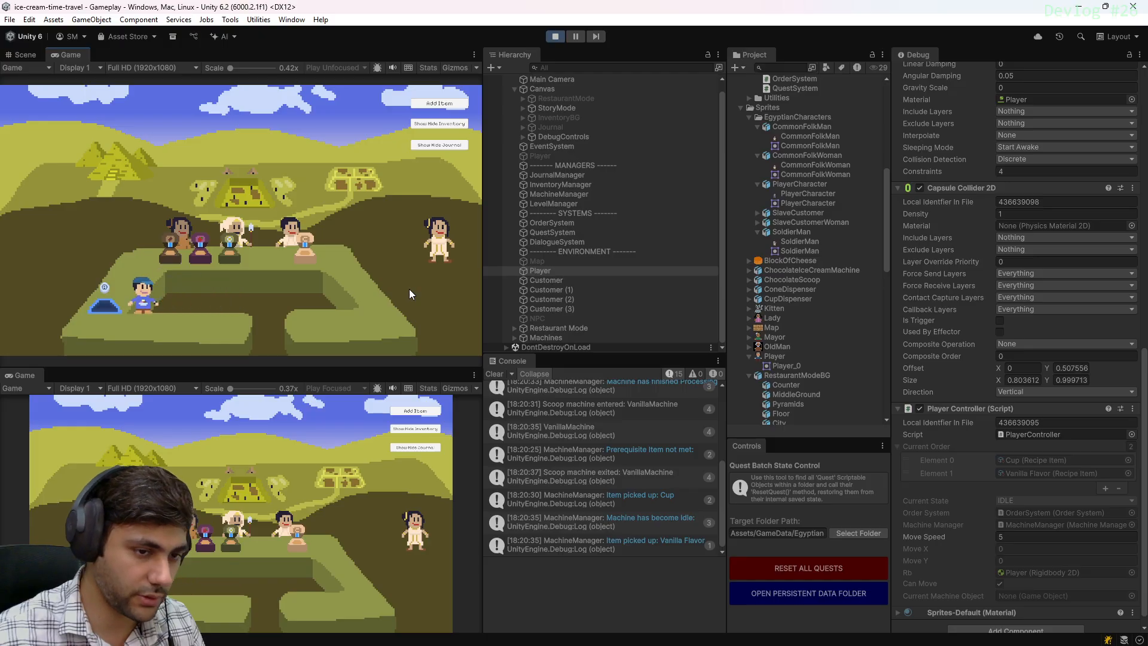
key("e")
Try to use the strawberry and chocolate machines with an empty order
key("d")
key("w")
key("a")
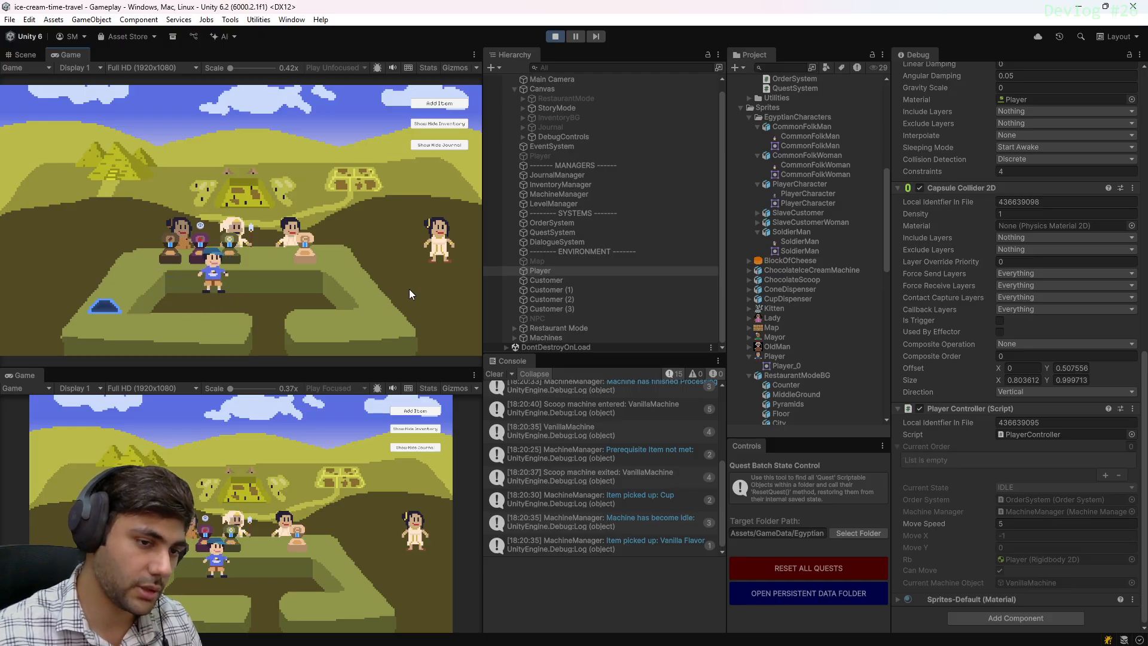
key("e")
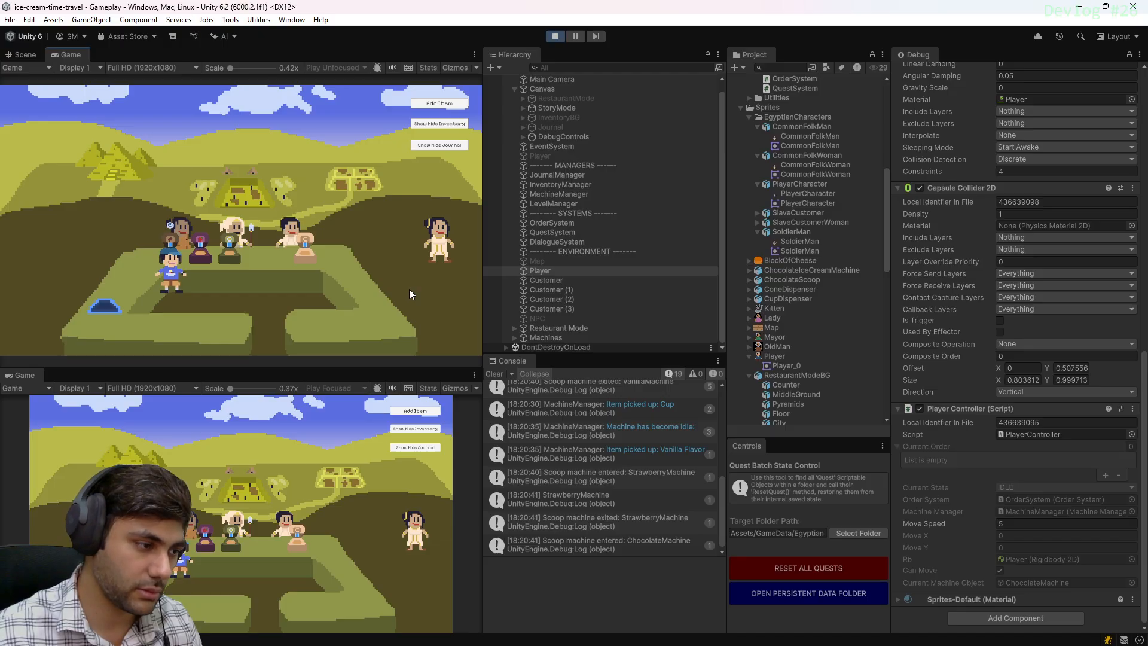
key("d")
key("e")
key("s")
key("a")
key("w")
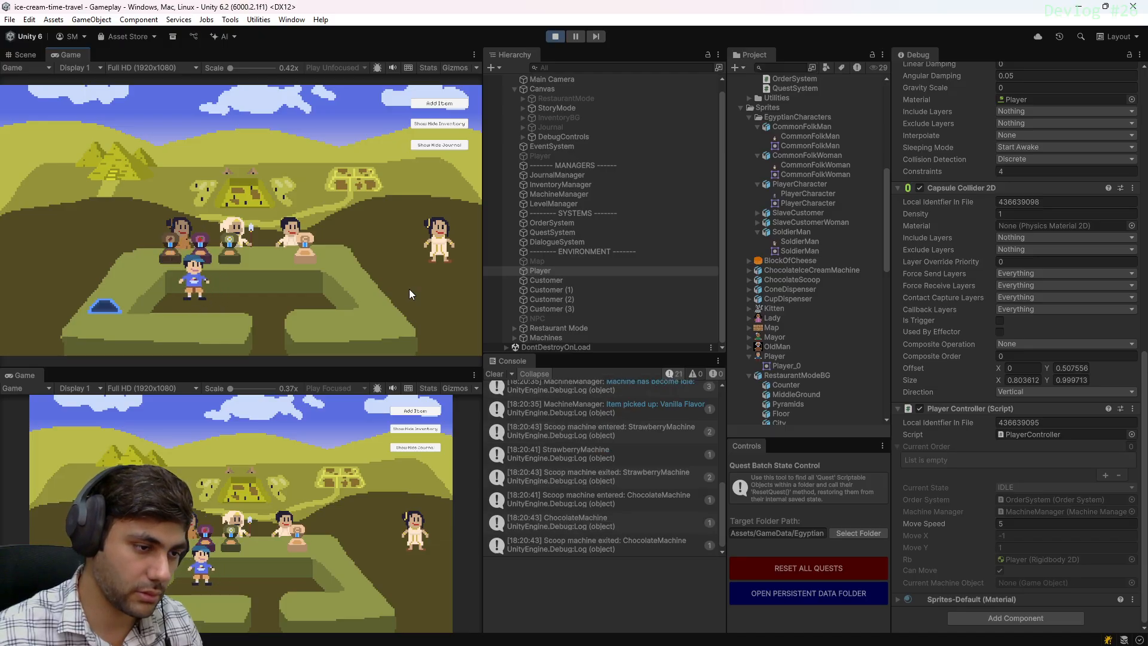
key("d")
key("a")
key("w")
key("d")
key("s")
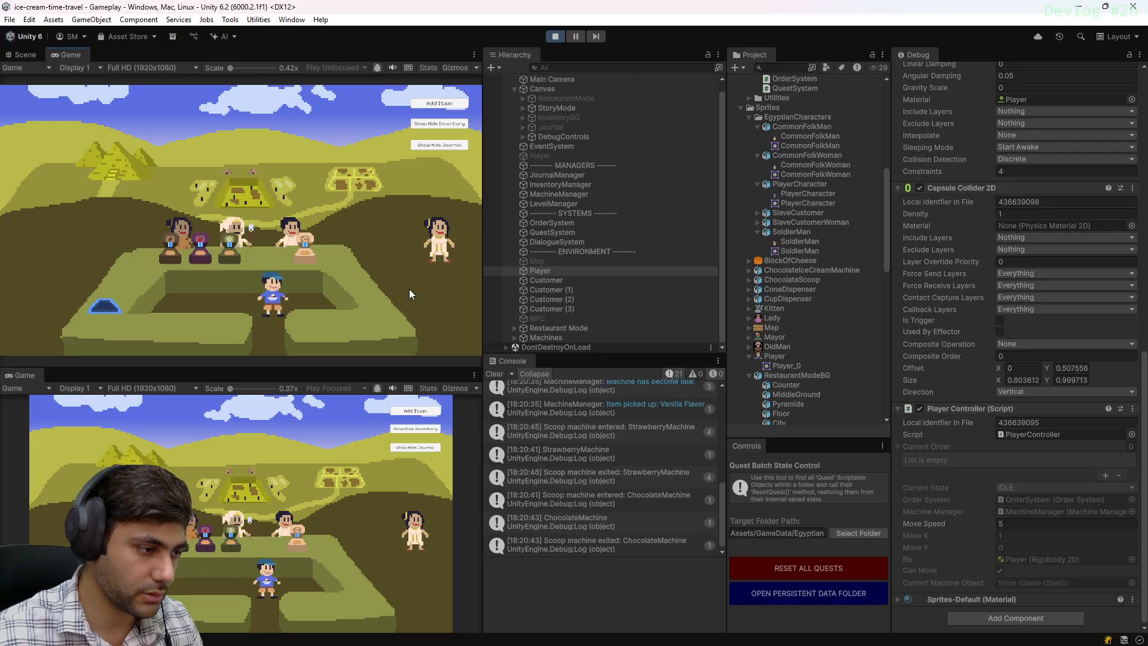
key("a")
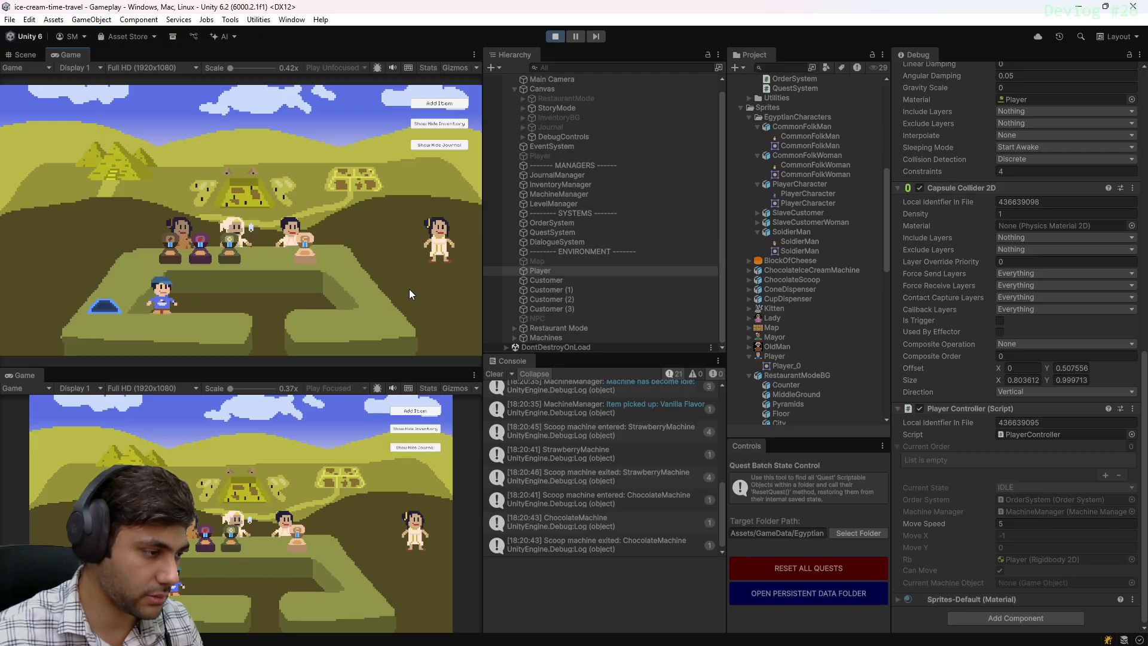
key("d")
key("w")
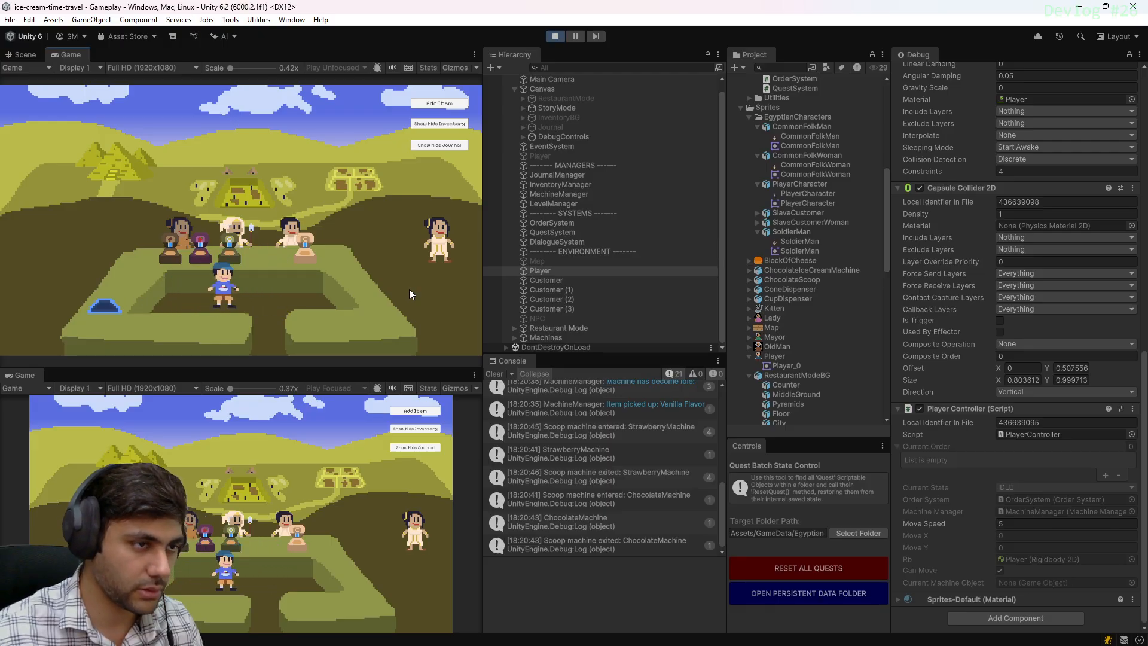
Stop play mode and maximize the Game view
left_click(555, 36)
key("shift+space")
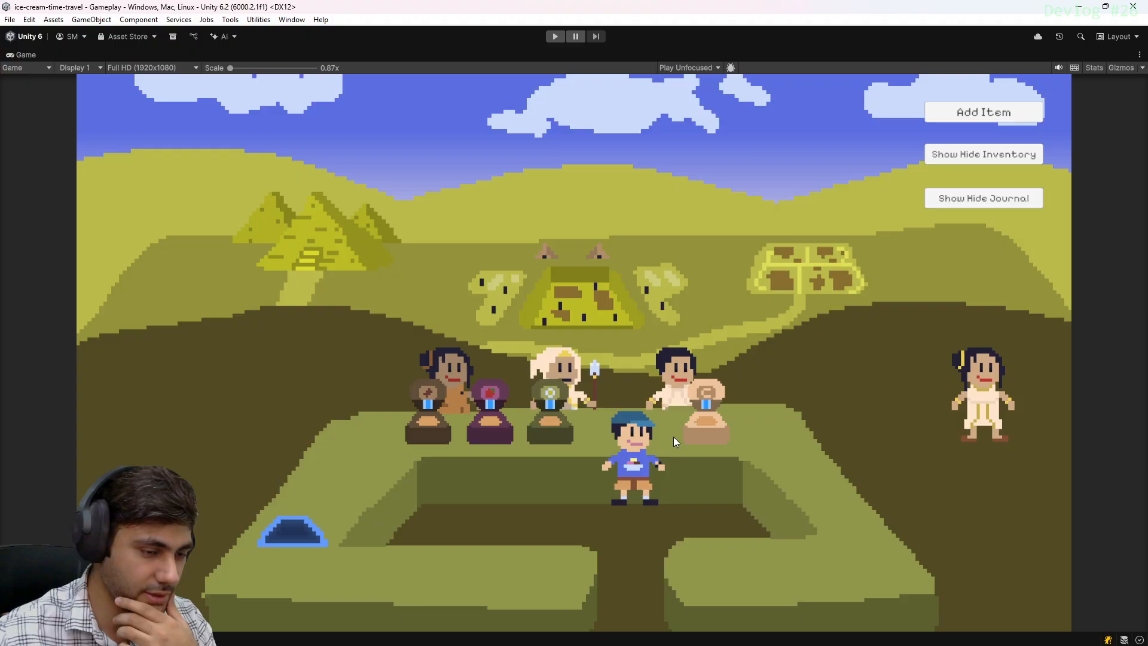
Switch to Aseprite and copy the trash can layer from the TrashCan sprite
mouse_move(637, 625)
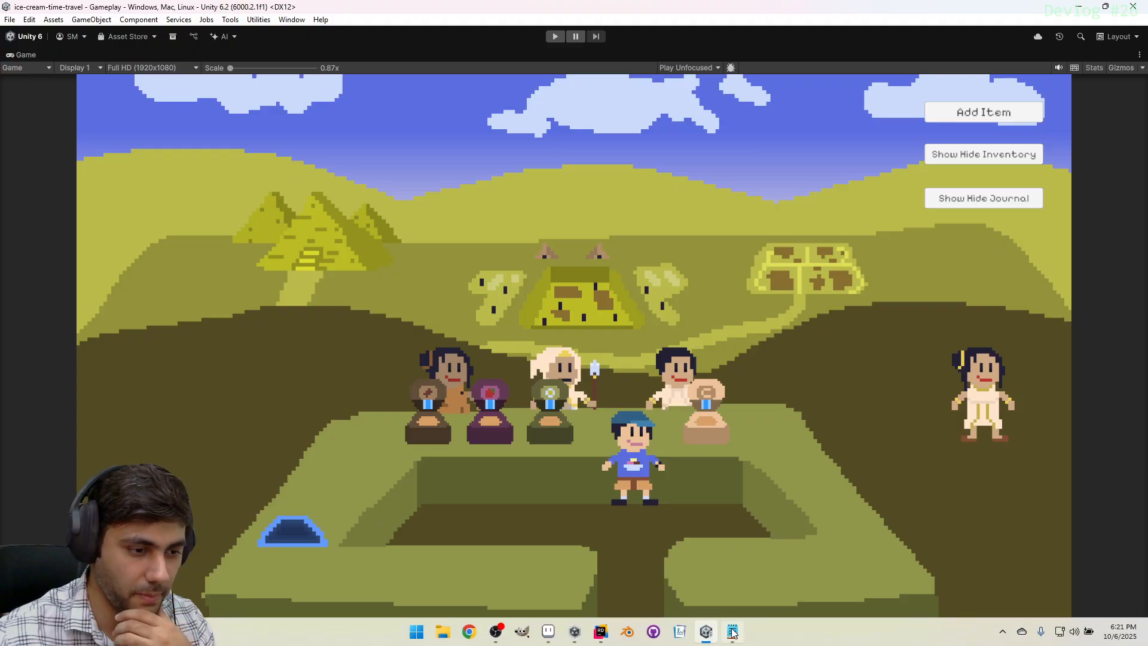
left_click(549, 635)
left_click(996, 36)
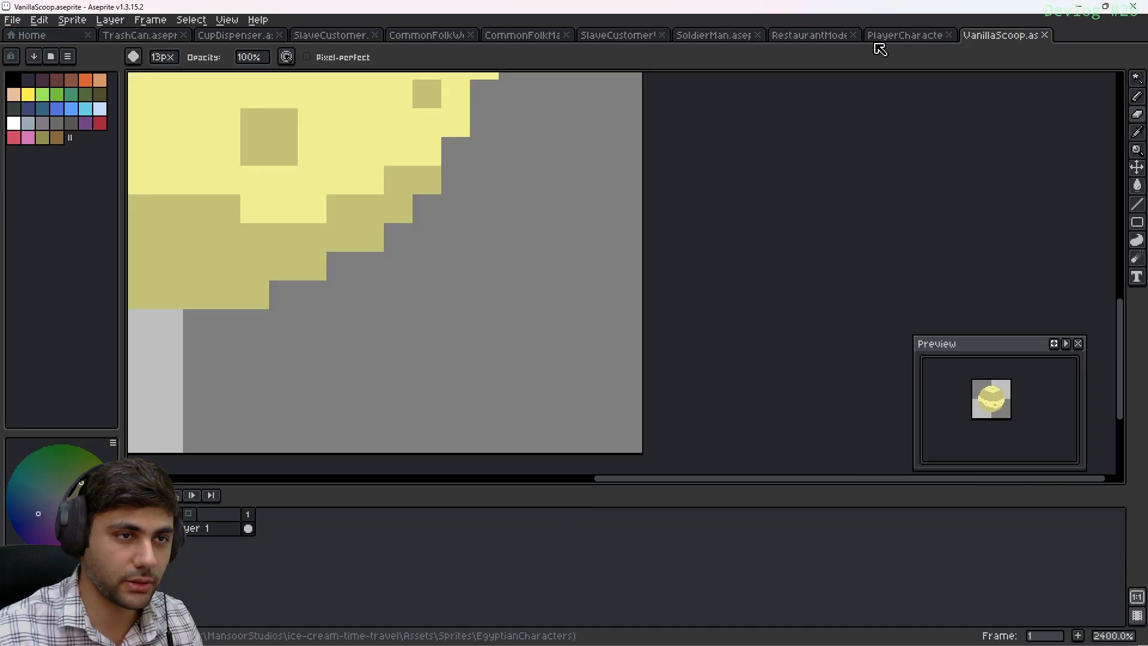
left_click(137, 36)
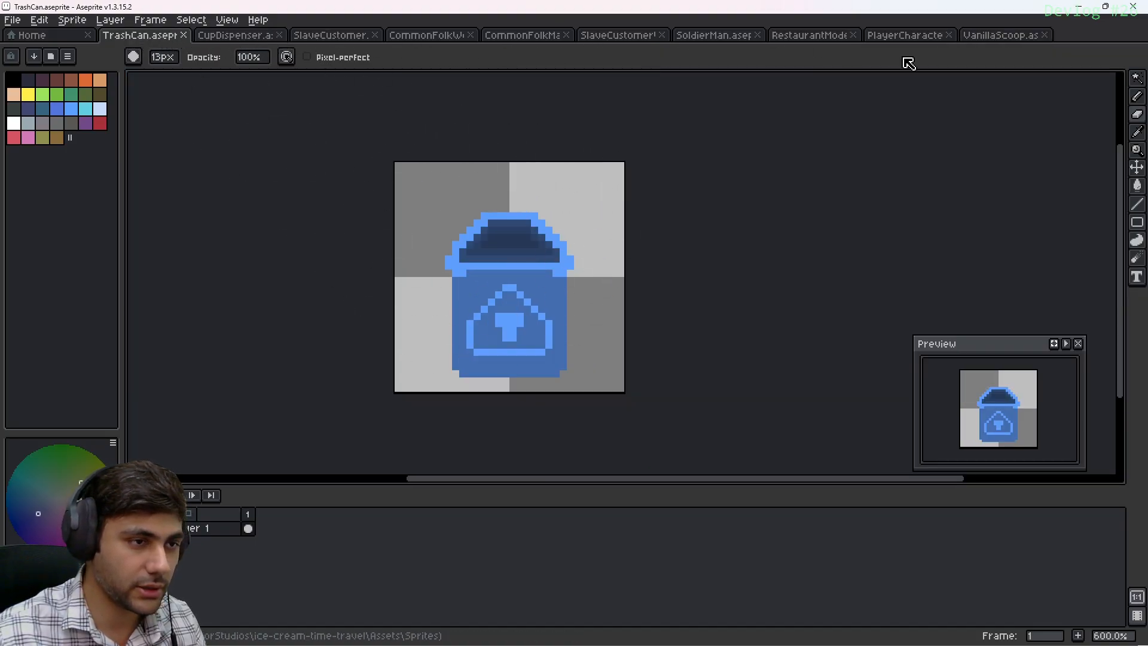
left_click(226, 529)
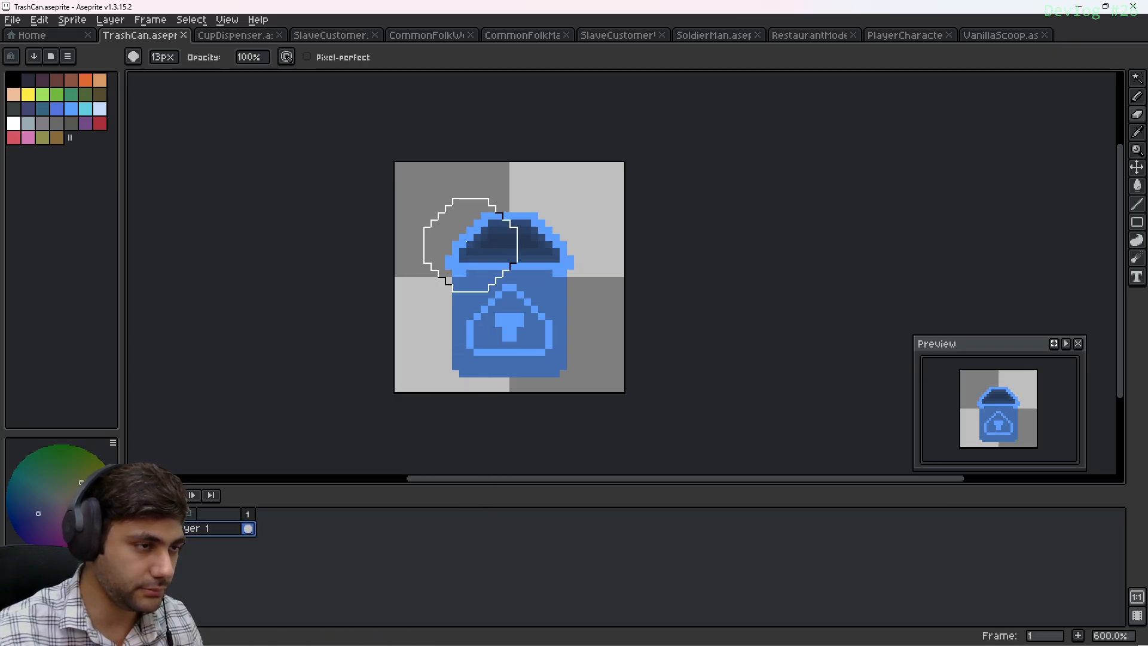
key("ctrl+c")
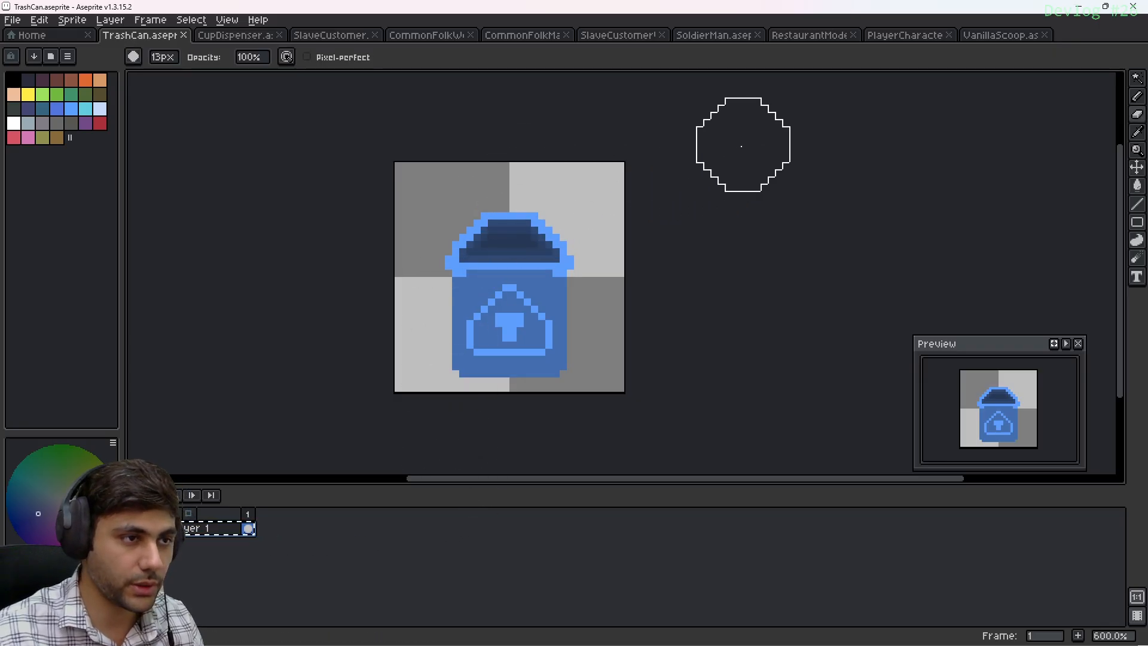
In the RestaurantModeBG sprite, hide all layers except the counter's BottomPart and Table
left_click(811, 35)
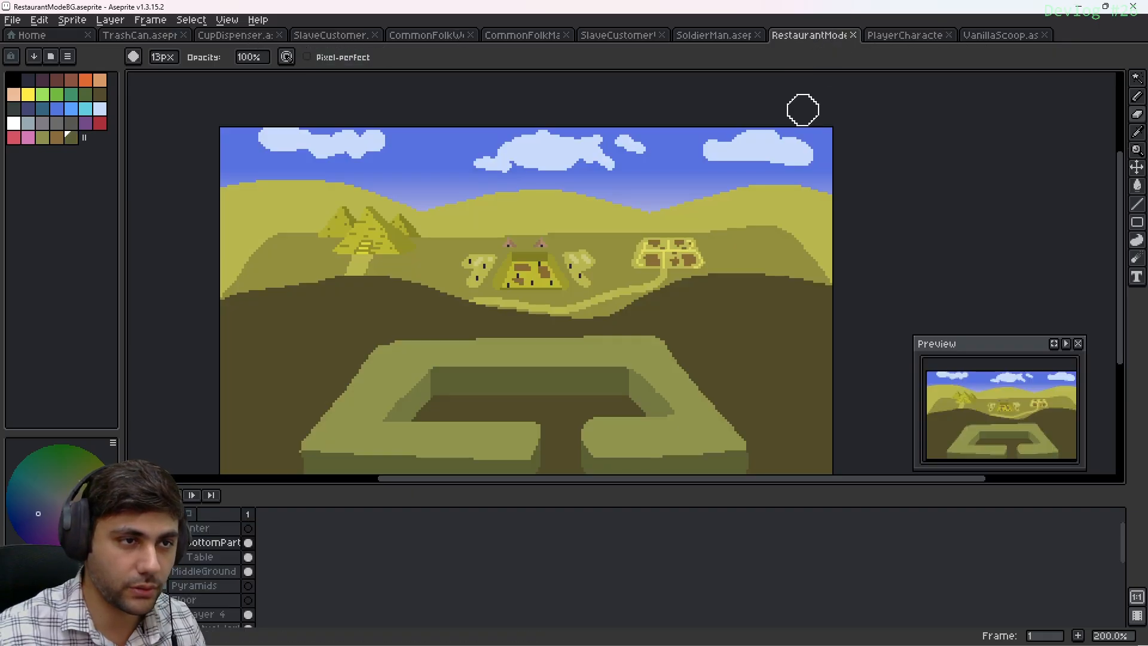
scroll(682, 302, "down", 1)
scroll(601, 347, "up", 1)
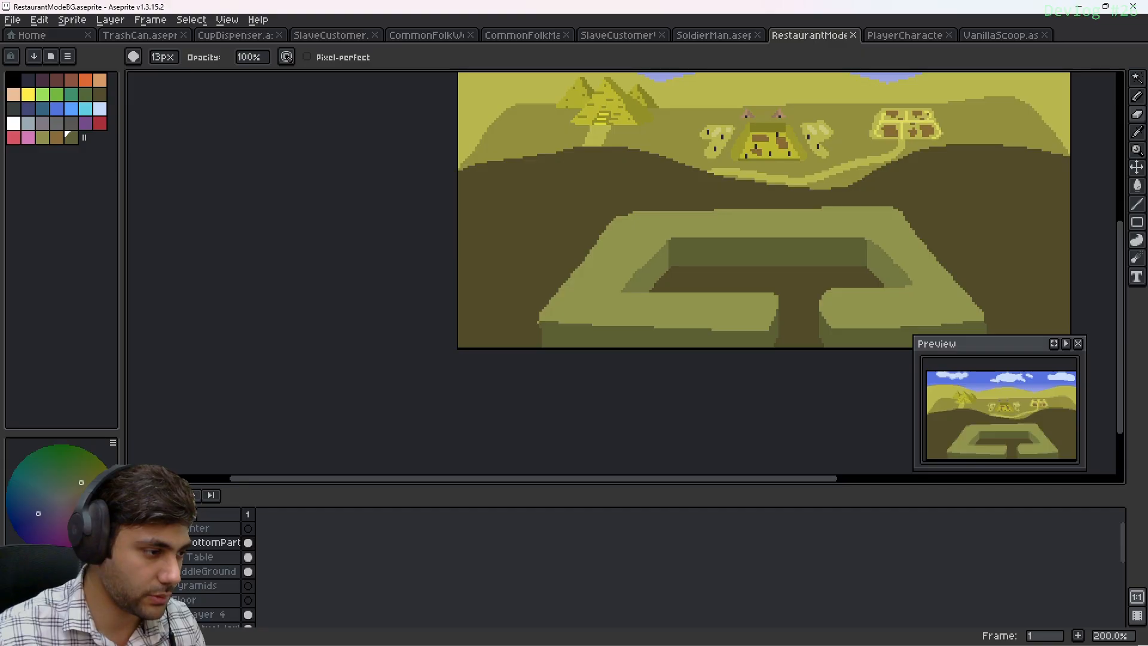
left_click(133, 514)
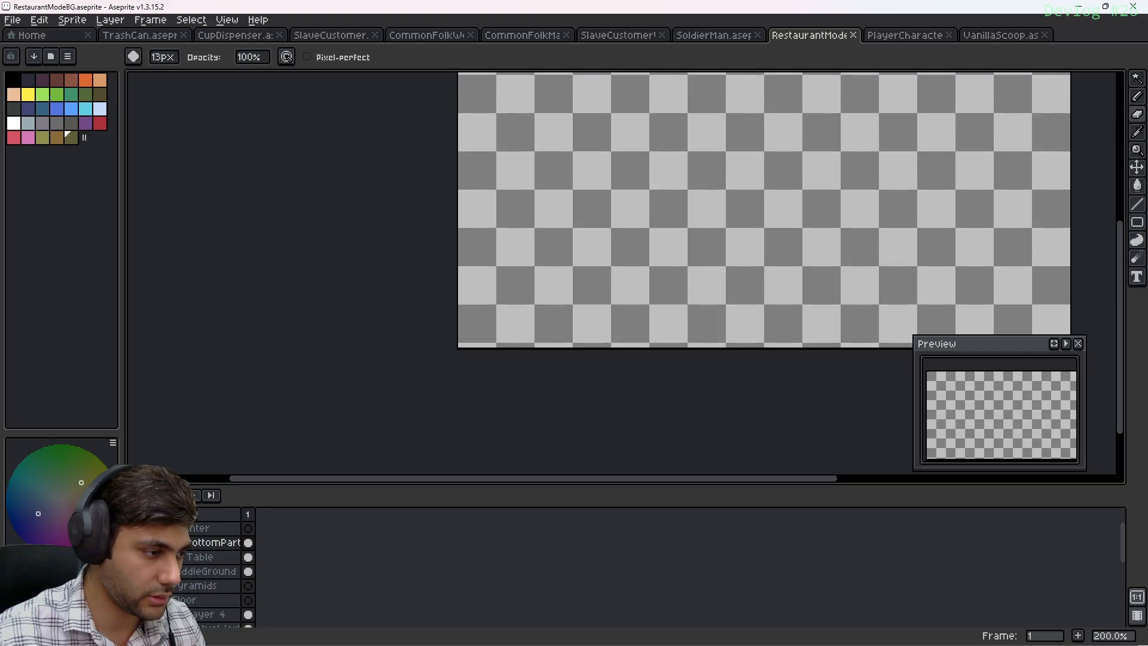
left_click(133, 543)
left_click(133, 557)
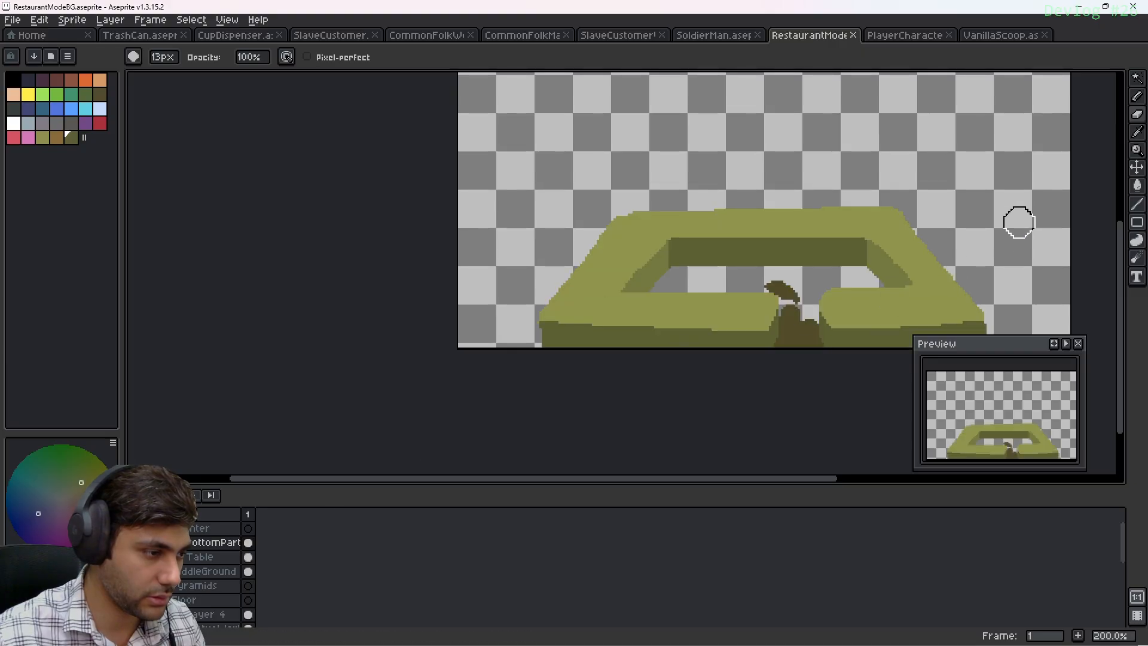
Paste the copied trash can layer above the Counter layers of the restaurant background
middle_click_drag(982, 220, 733, 232)
scroll(706, 234, "up", 1)
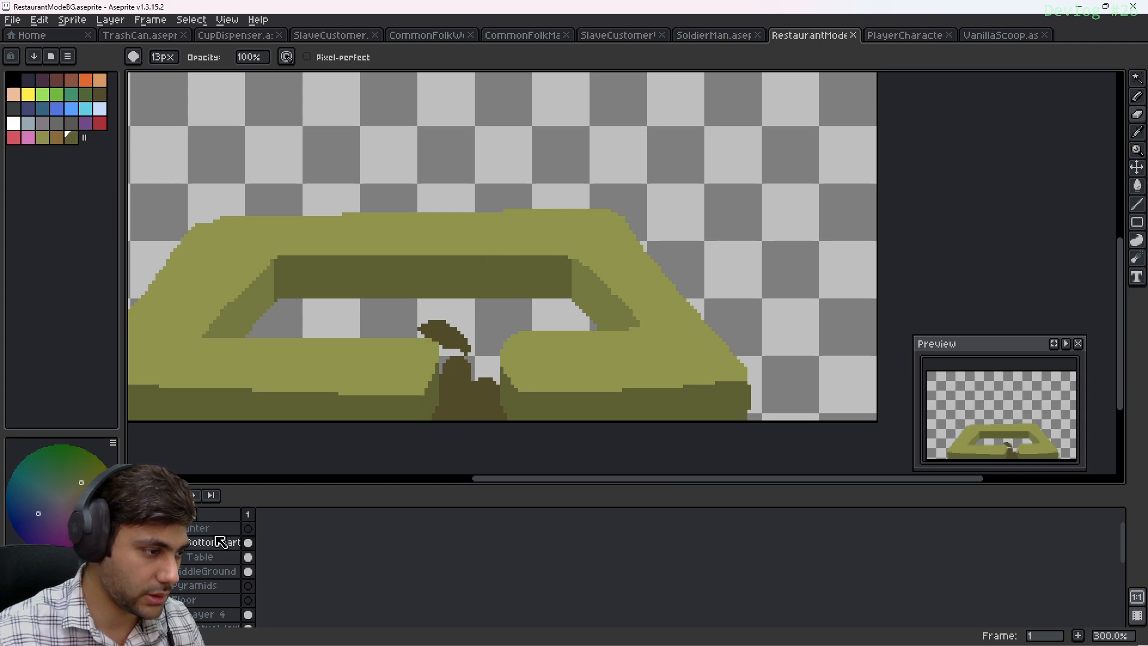
left_click(248, 528)
key("shift+n")
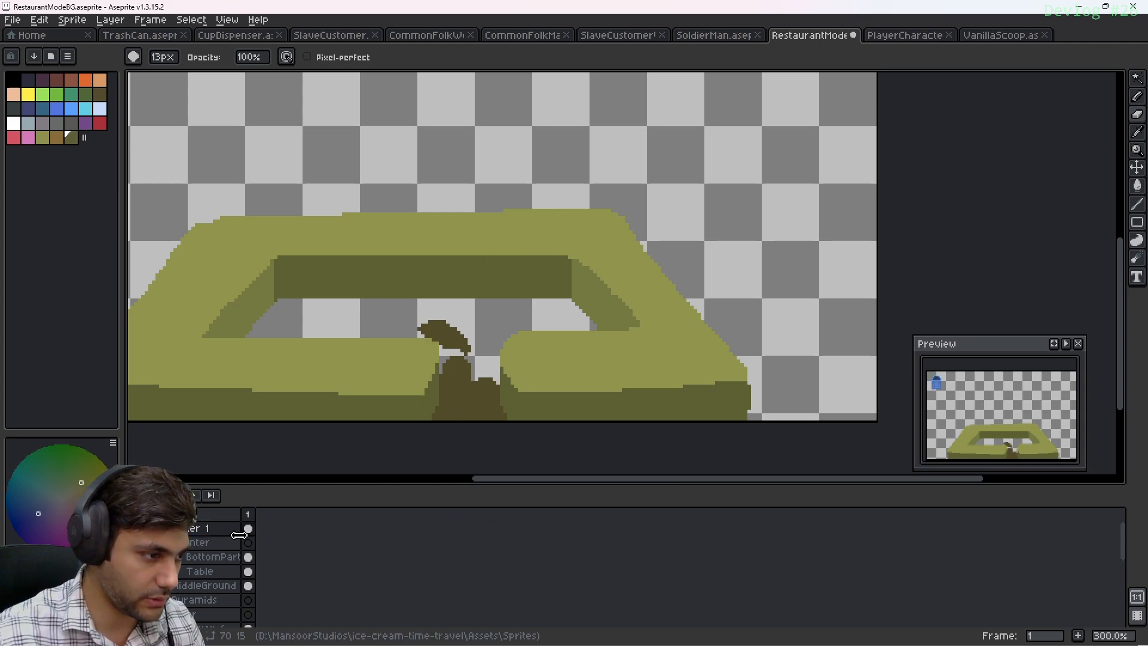
Move the pasted trash can from the canvas corner onto the left arm of the counter
middle_click_drag(405, 273, 425, 286)
scroll(454, 269, "down", 1)
scroll(443, 260, "down", 1)
scroll(419, 266, "up", 1)
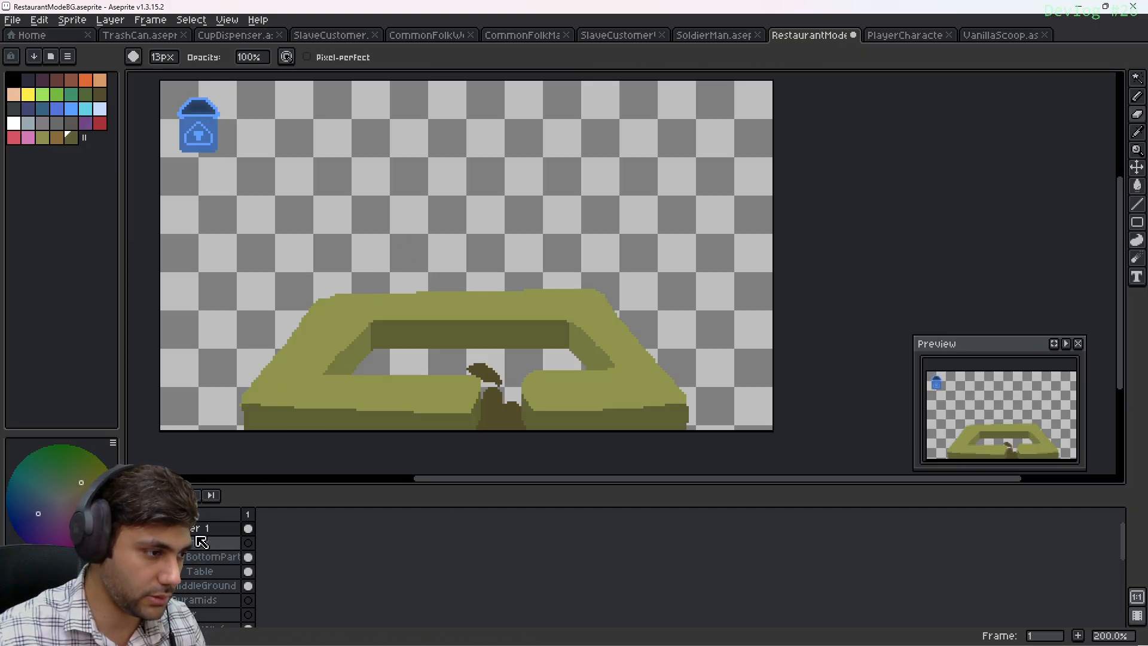
key("v")
left_click_drag(208, 138, 318, 380)
Erase the trash can's body below the rim and move the remaining opening slightly down and left on the counter
scroll(383, 377, "up", 2)
scroll(469, 336, "up", 1)
scroll(417, 339, "up", 1)
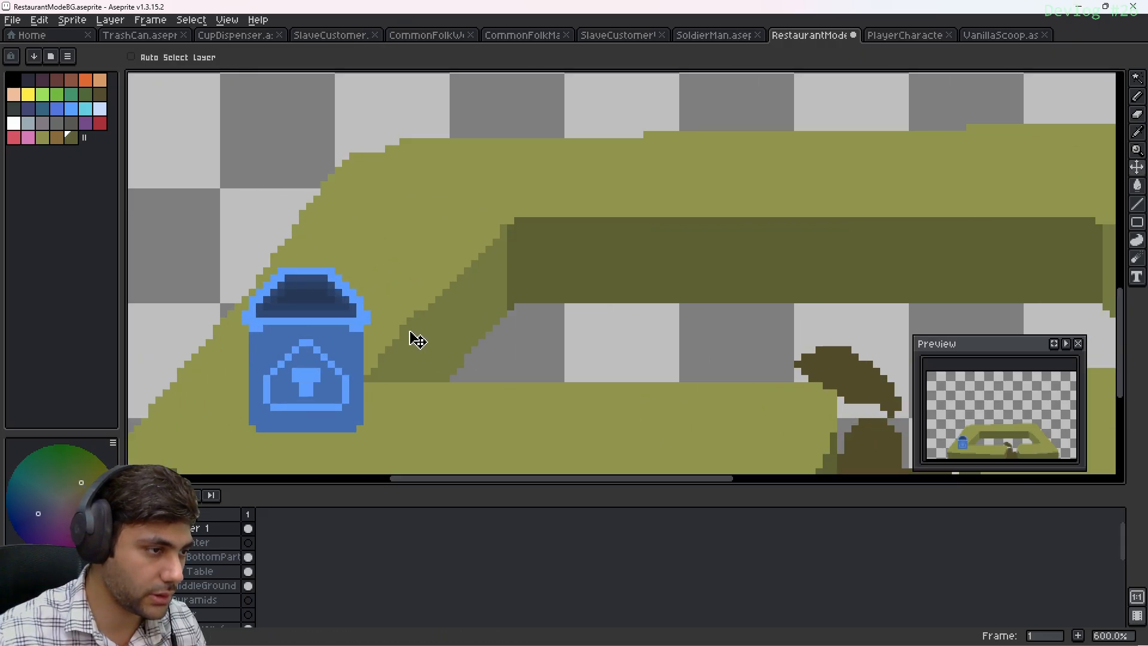
middle_click_drag(409, 332, 564, 269)
scroll(545, 271, "up", 1)
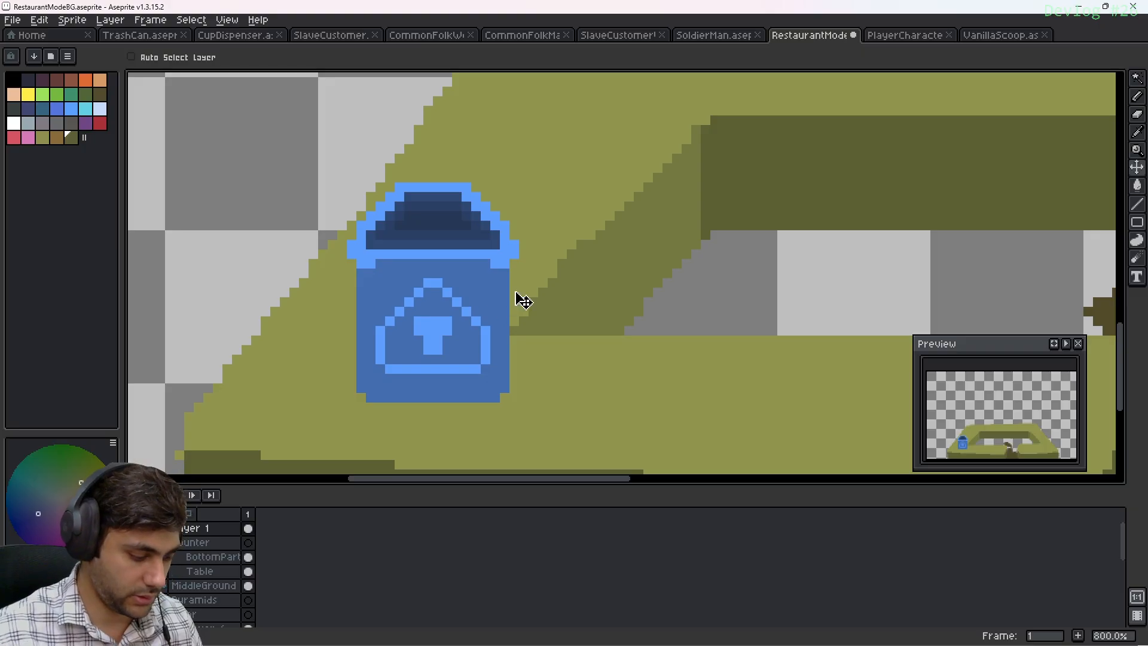
key("e")
mouse_move(477, 364)
left_mouse_down()
mouse_move(558, 366)
mouse_move(482, 359)
mouse_move(371, 312)
mouse_move(513, 313)
mouse_move(423, 313)
left_mouse_up()
middle_click_drag(642, 336, 602, 338)
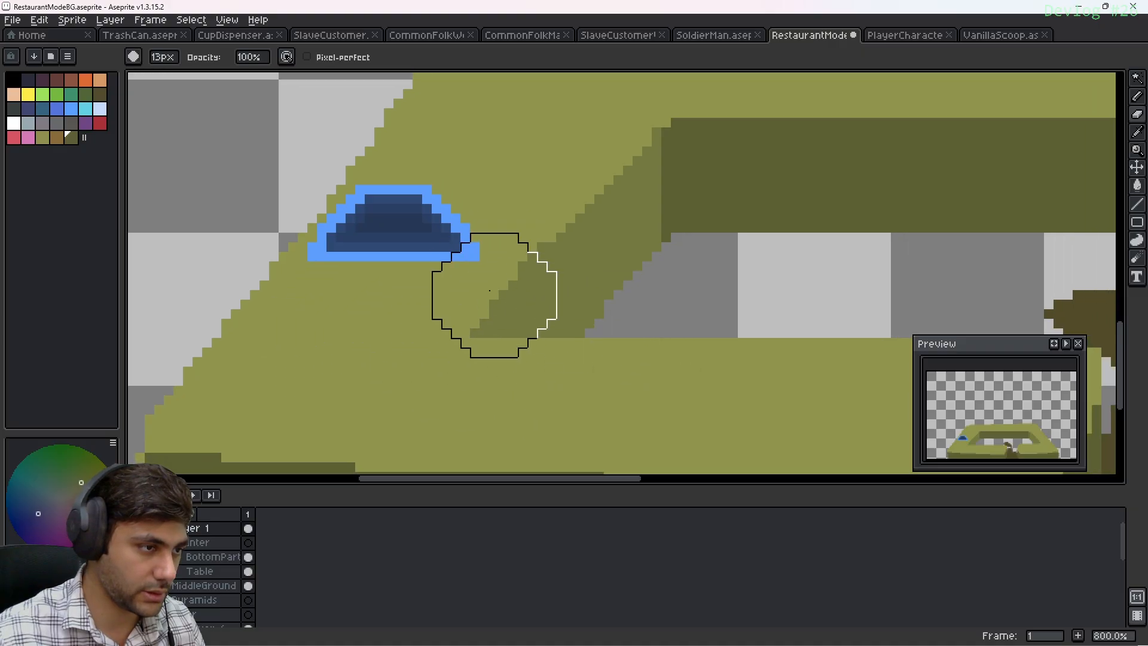
key("v")
mouse_move(401, 215)
left_mouse_down()
mouse_move(391, 264)
mouse_move(362, 283)
left_mouse_up()
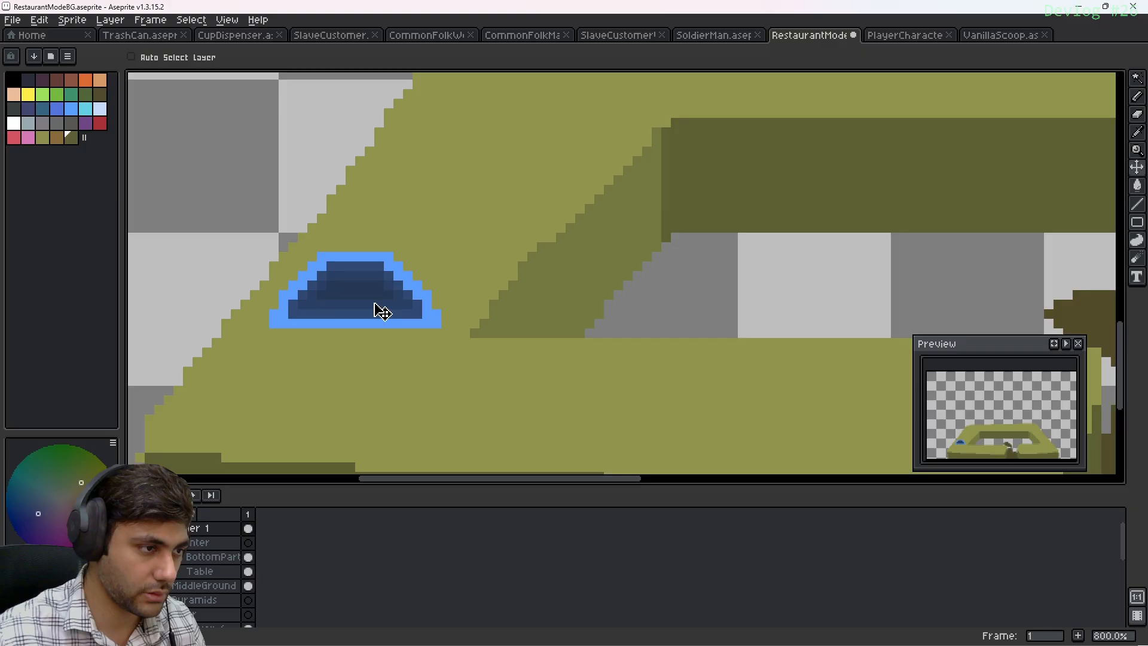
Extend the opening's outline into a slanted parallelogram with 1 px lines in the rim's light blue
left_click(341, 320, "alt")
key("b")
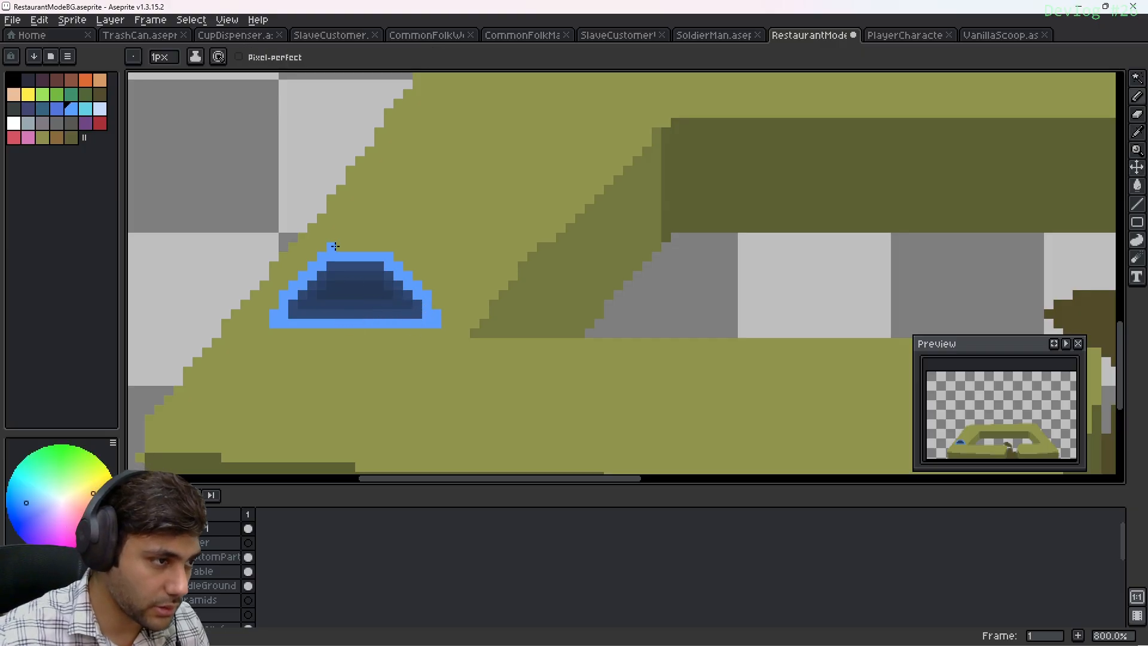
left_click(332, 249)
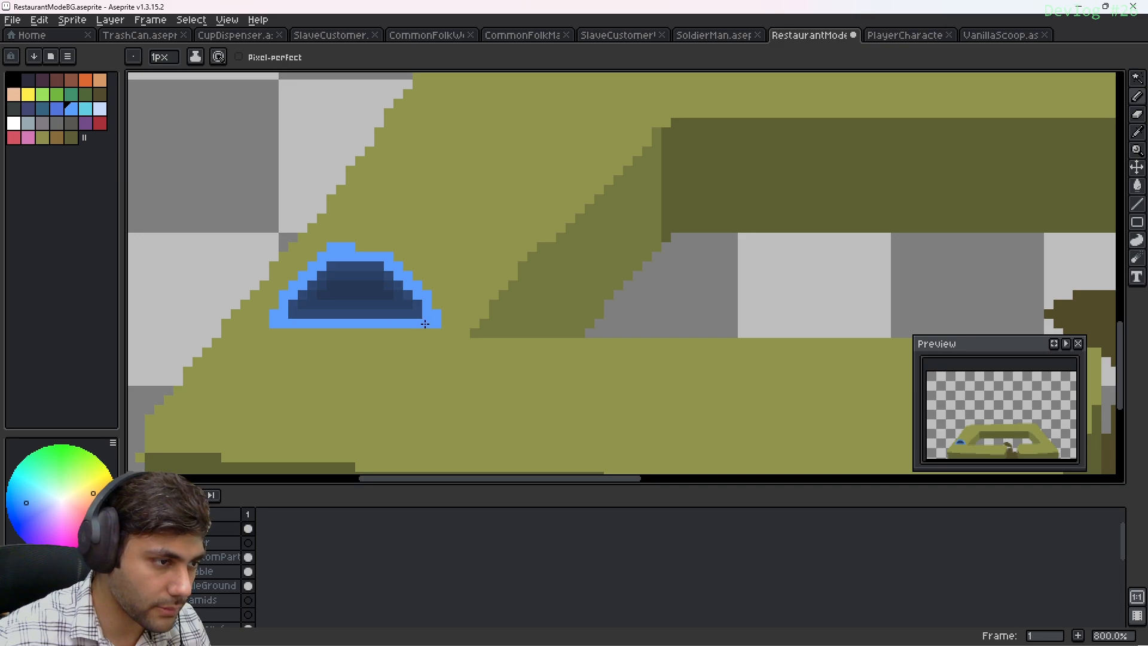
left_click_drag(415, 324, 474, 251)
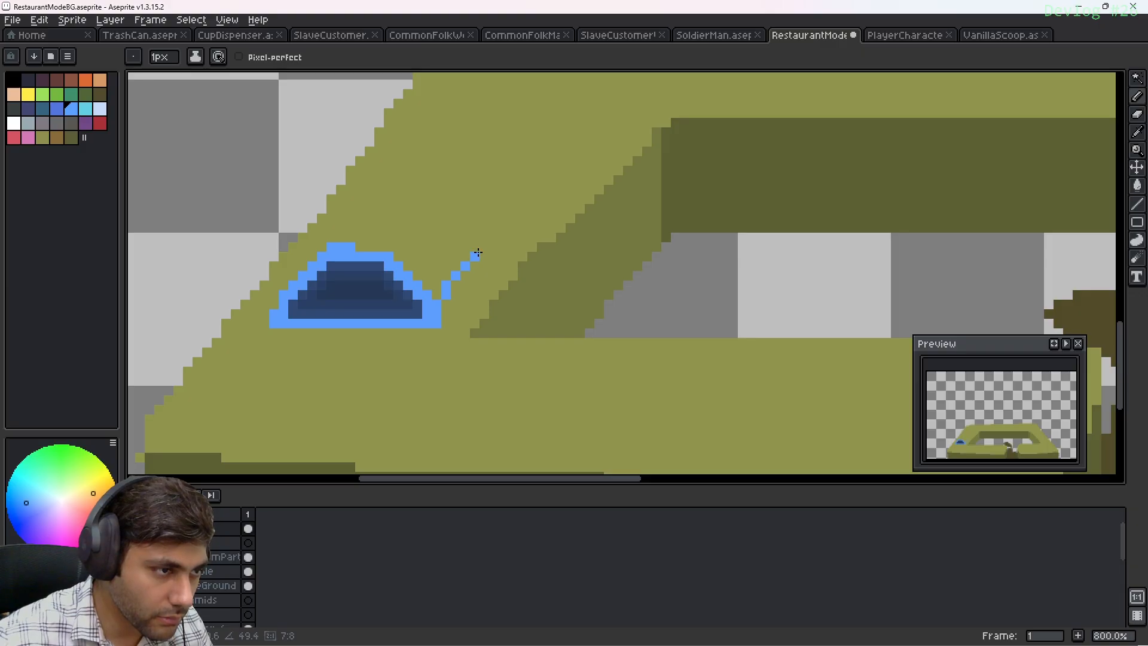
left_click_drag(480, 249, 476, 249)
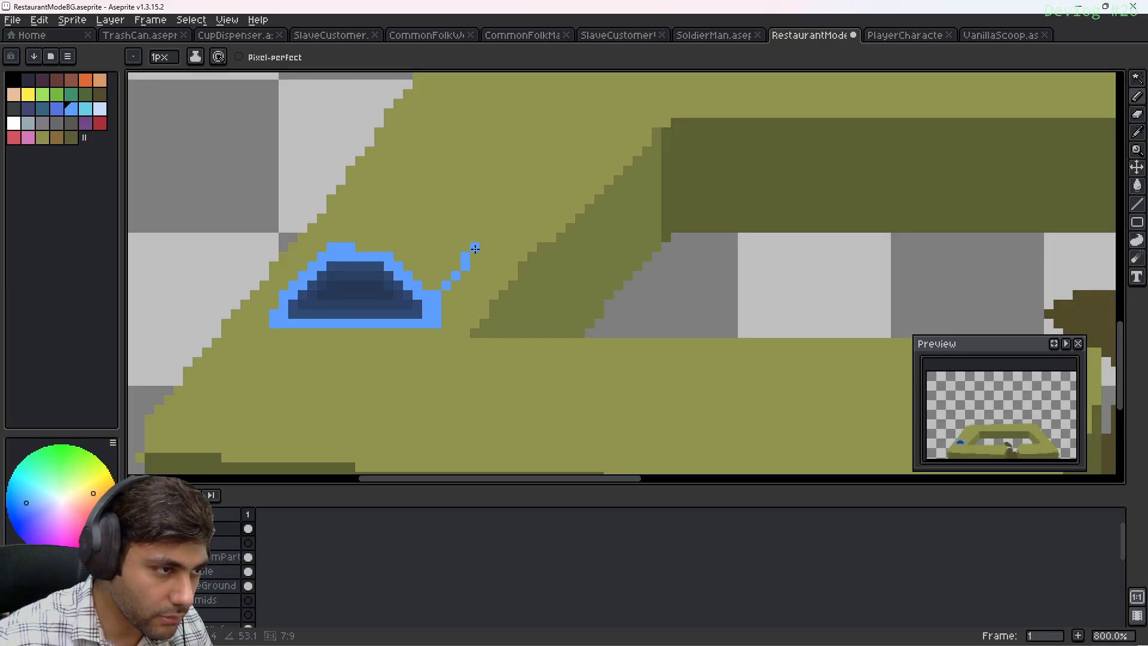
left_click_drag(475, 249, 339, 247)
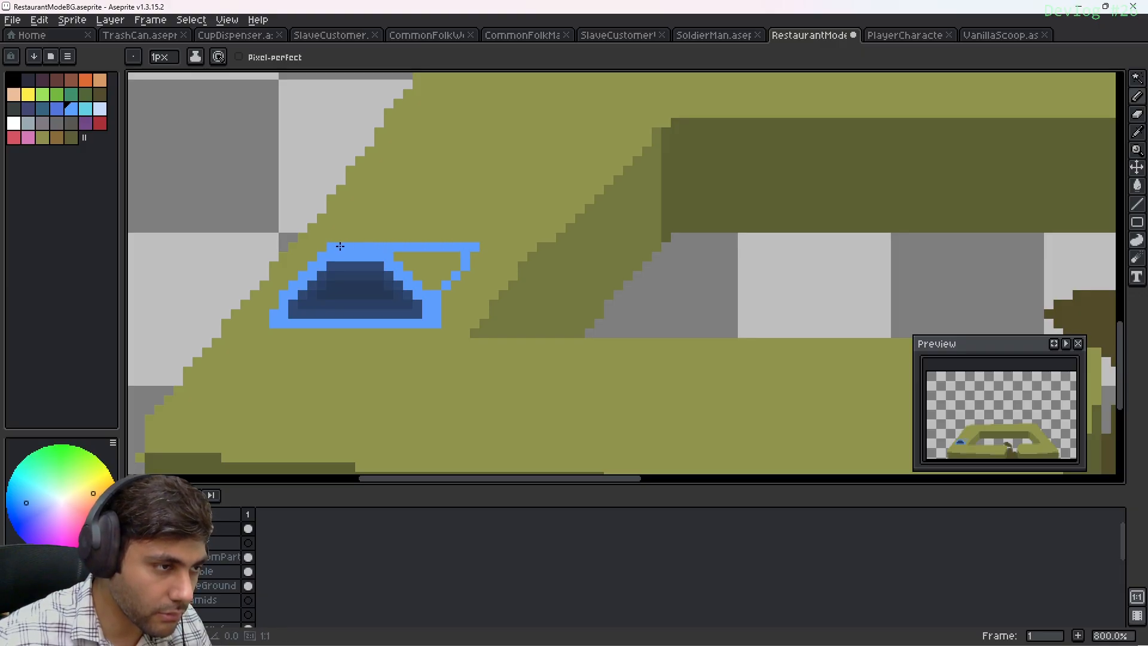
Fill the gap between the old rim and the new slanted outline with light blue
key("g")
left_click(423, 275)
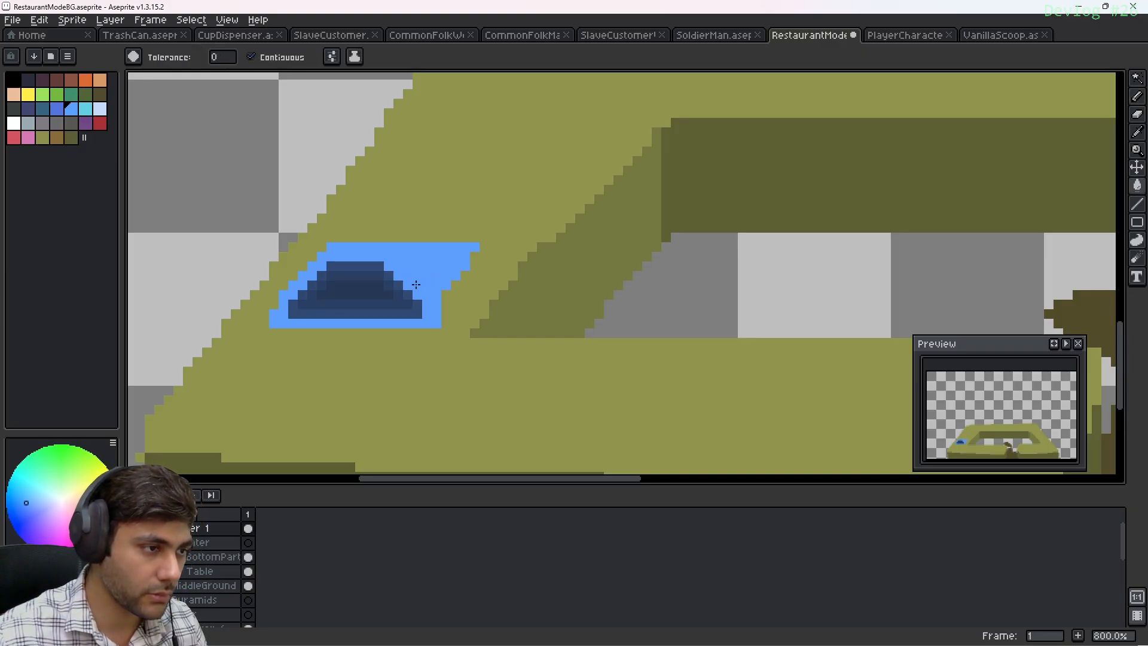
key("ctrl+z")
Draw a 1 px border in the opening's dark blue along the inside of the light blue outline
left_click(342, 265, "alt")
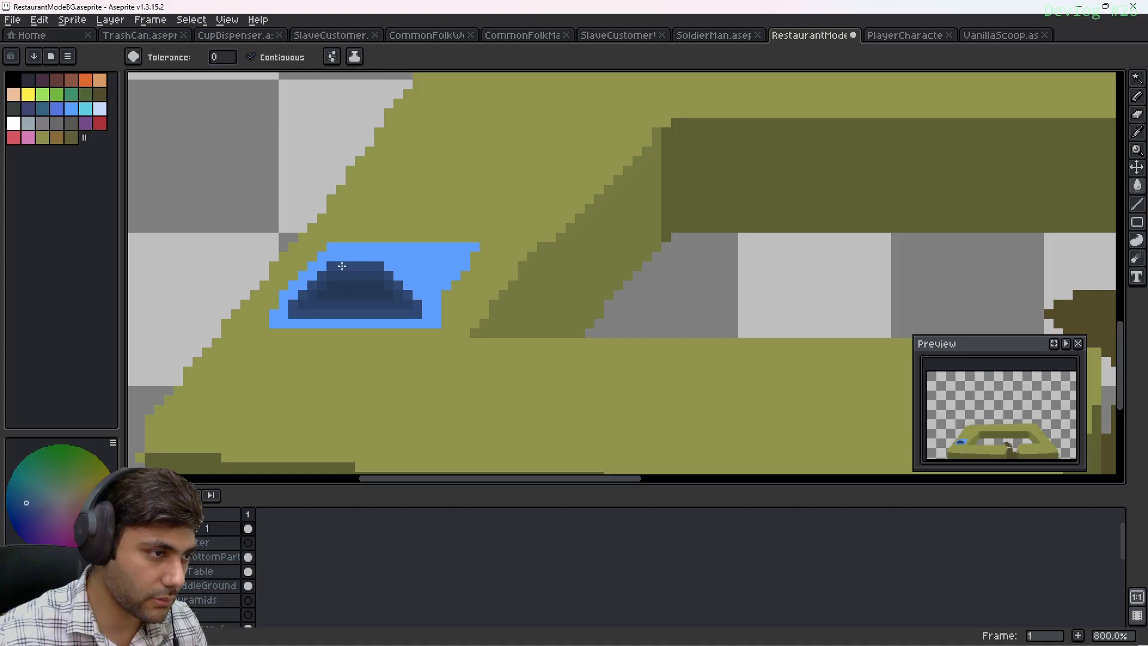
left_click(339, 256)
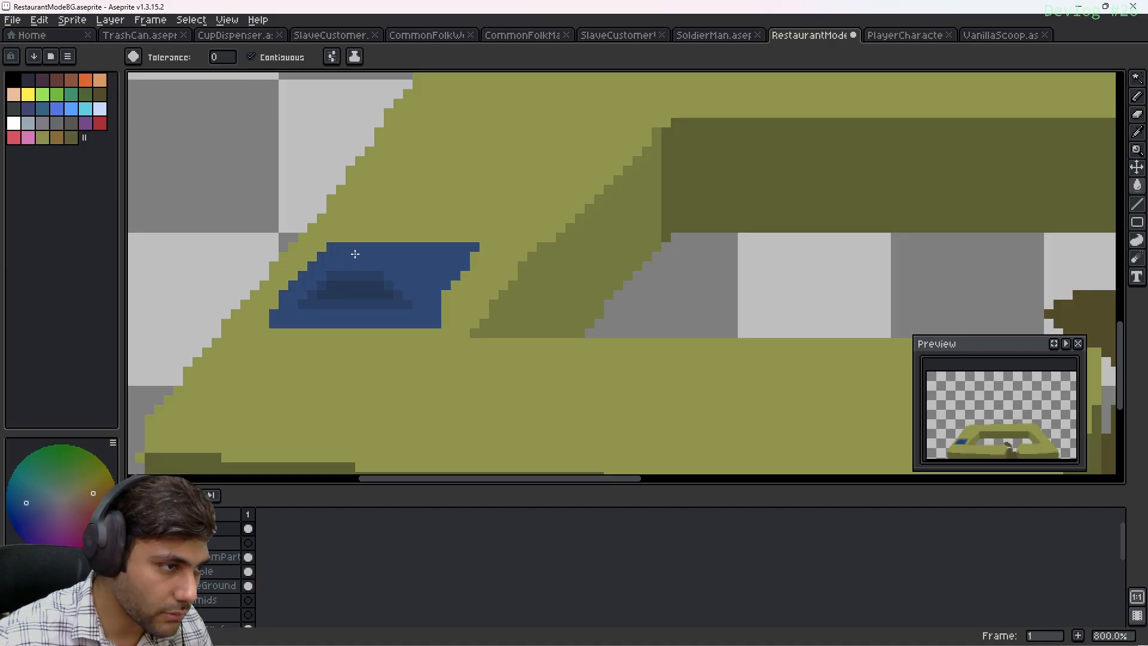
key("ctrl+z")
key("b")
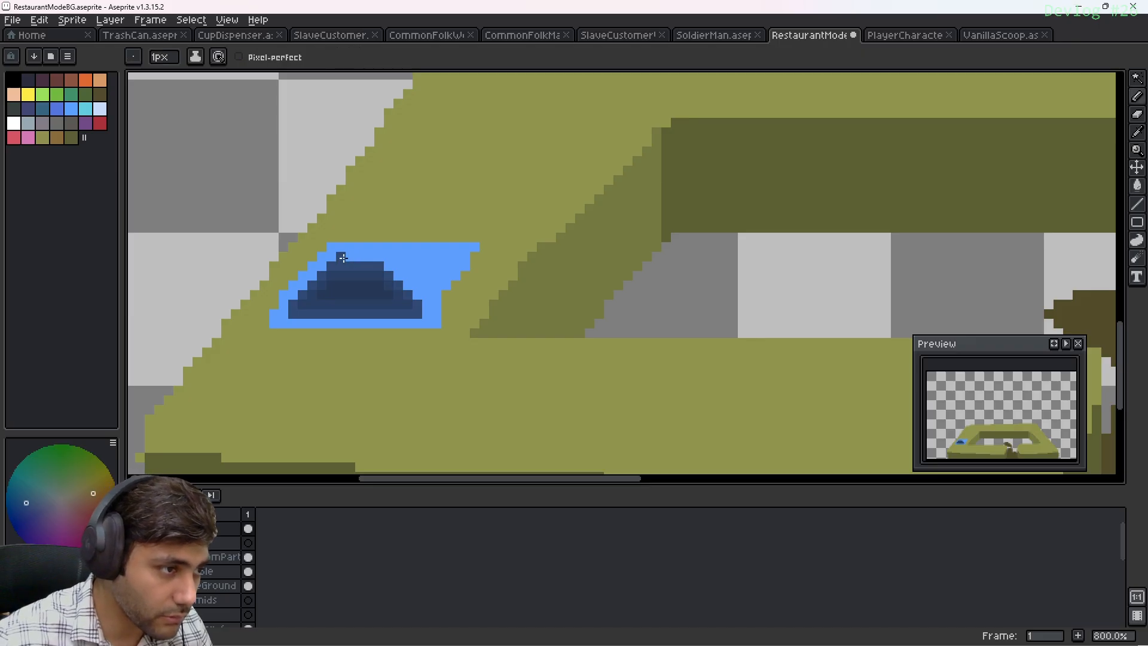
left_click_drag(357, 256, 408, 255)
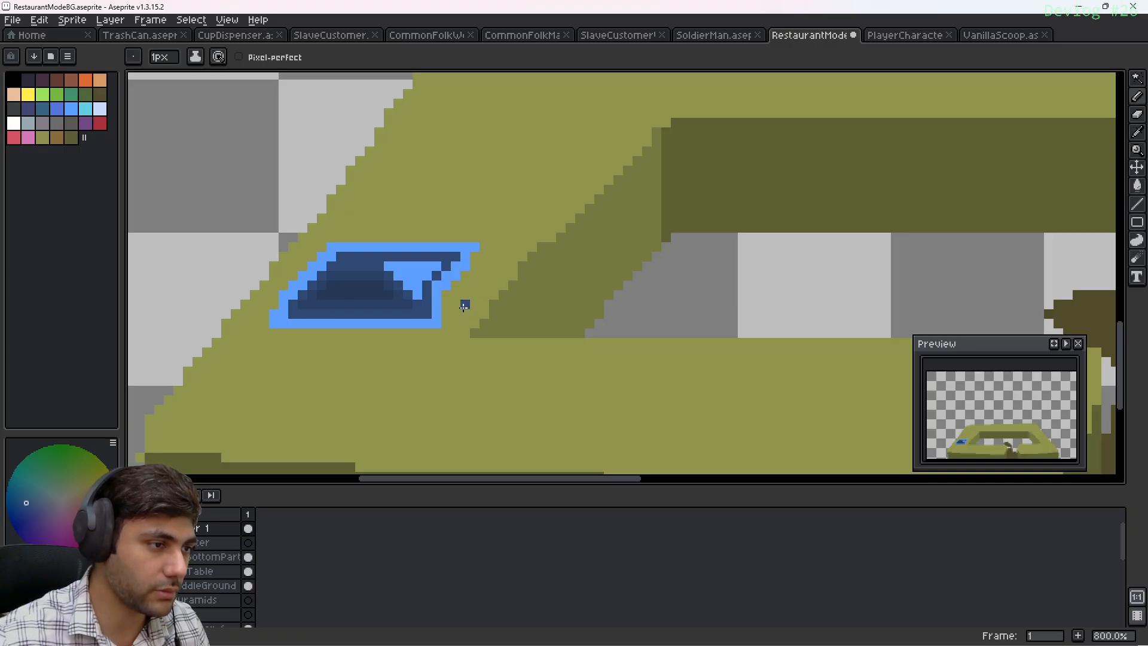
scroll(450, 297, "up", 3)
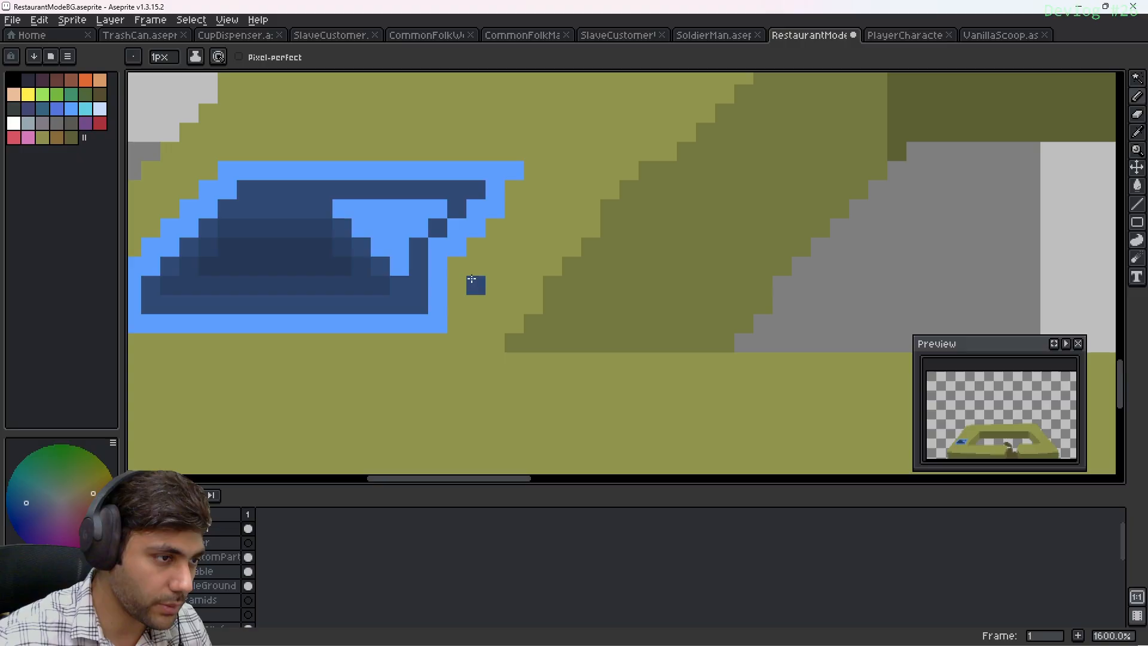
Erase the protruding pixels at the opening's lower-right corner and repaint the slanted edge there in the rim's light blue
key("e")
key("b")
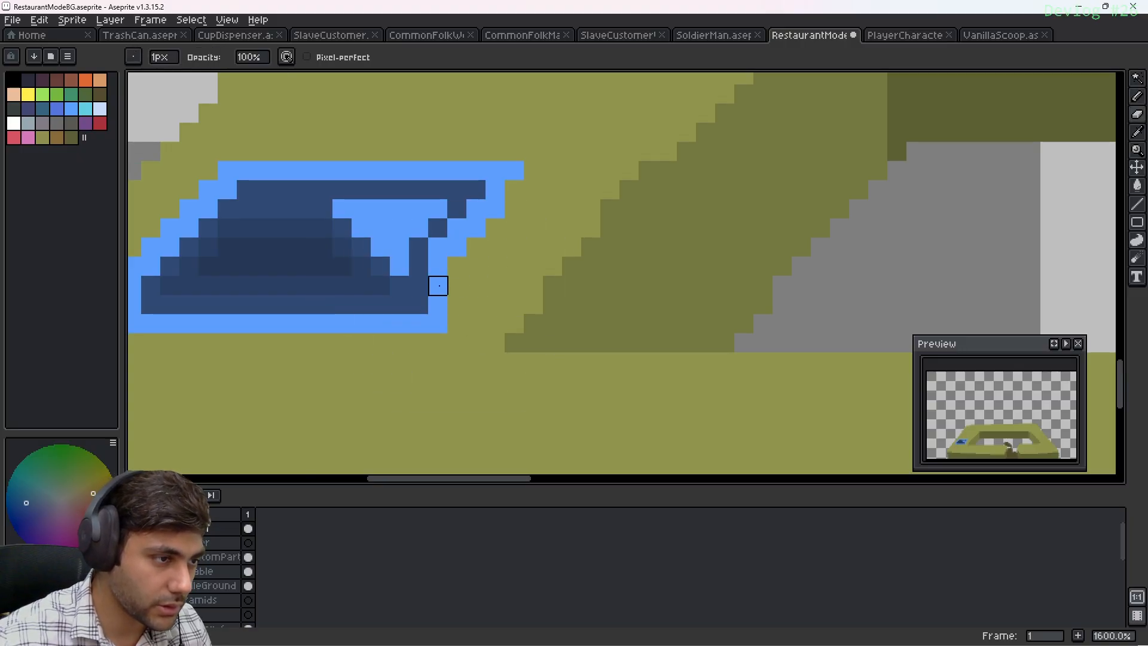
left_click(418, 304)
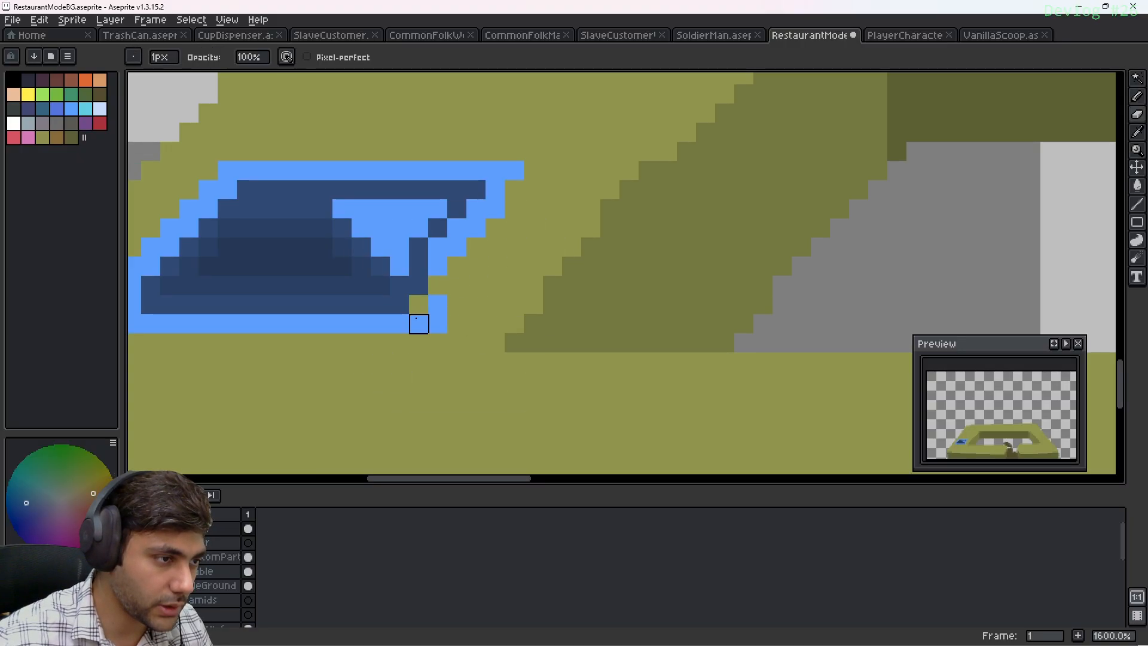
left_click_drag(437, 323, 437, 305)
middle_click_drag(485, 291, 618, 295)
left_click(572, 272, "alt")
key("b")
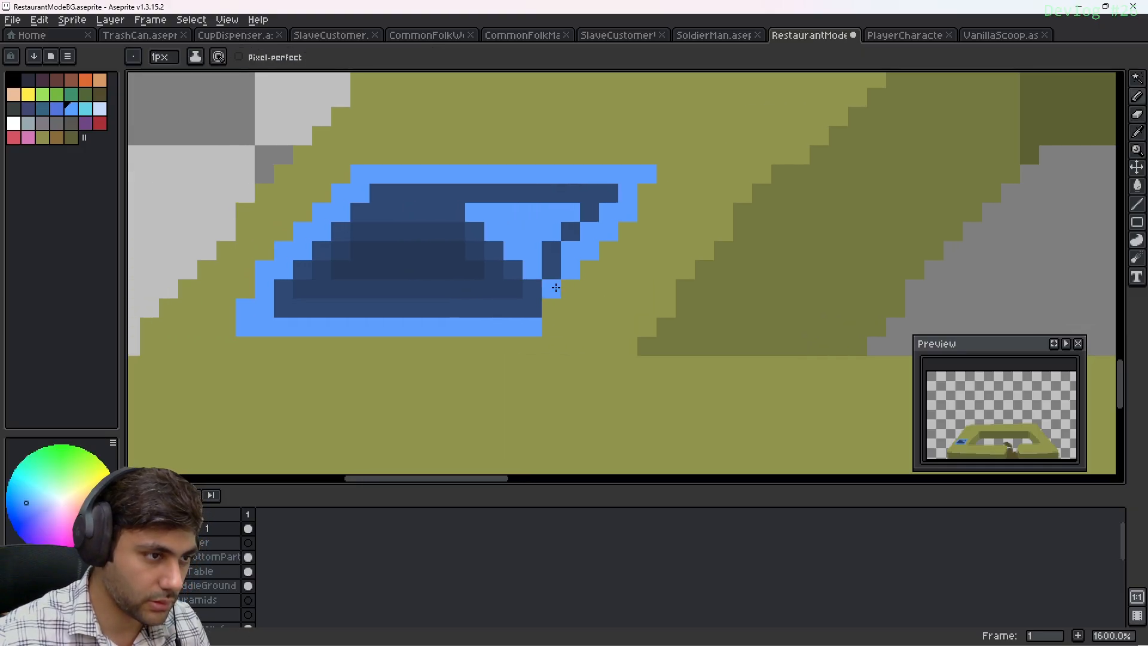
left_click_drag(553, 289, 535, 311)
middle_click_drag(625, 303, 638, 327)
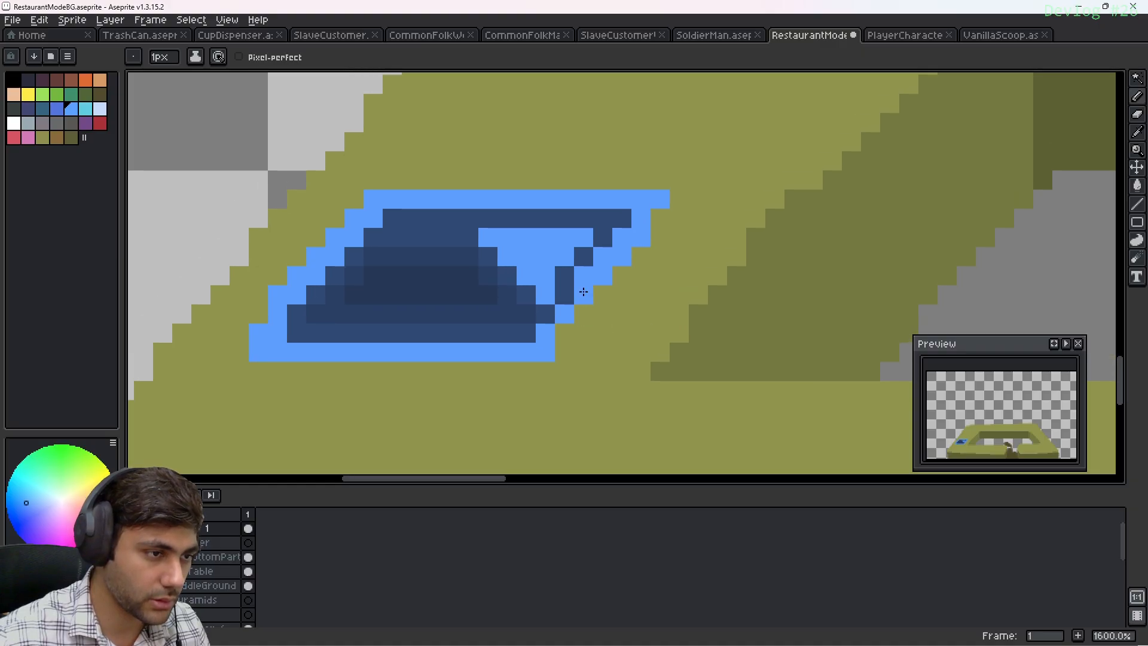
Try to redraw the dark blue border as a one-pixel diagonal along the right rim, covering the excess with light blue
left_click(573, 271, "alt")
left_click(584, 281)
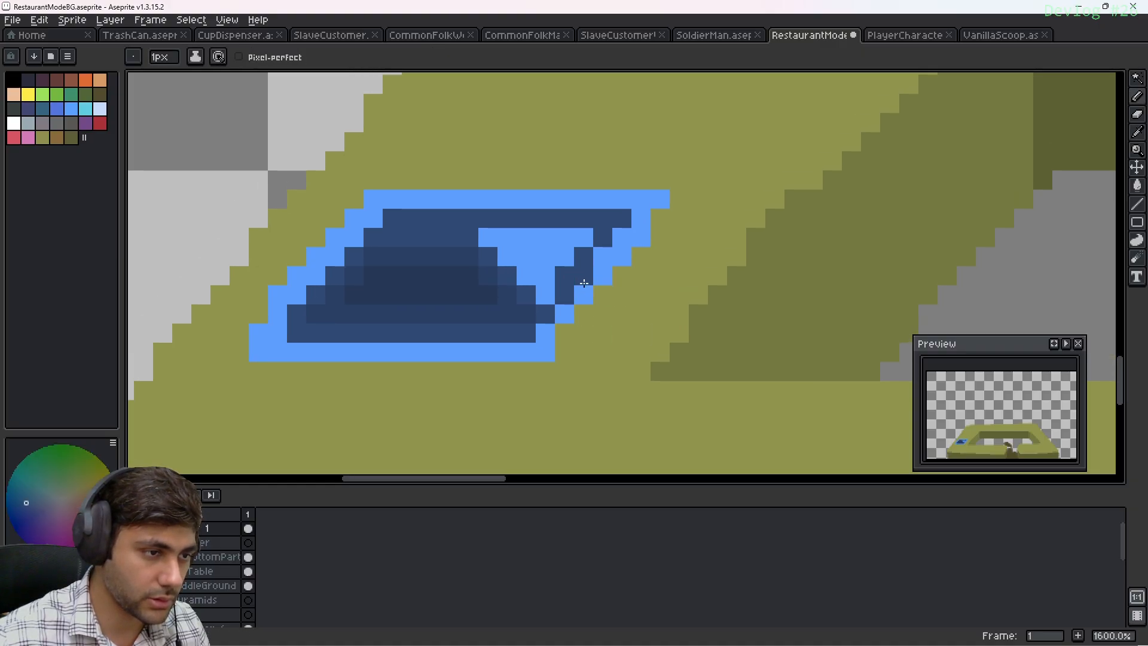
left_click(600, 264)
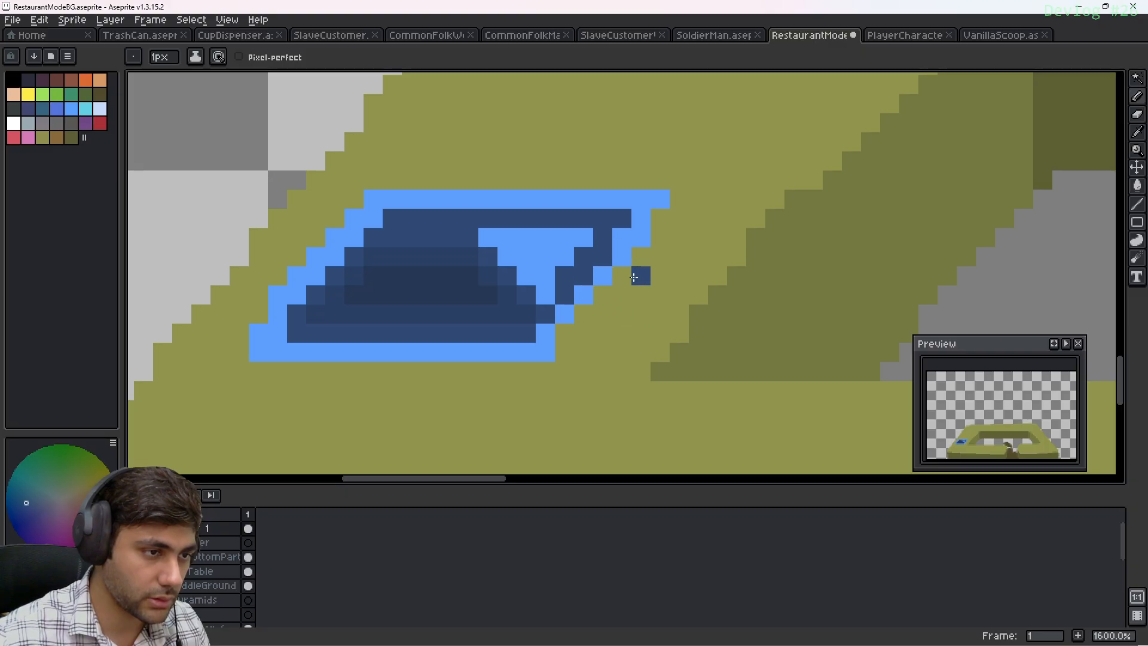
left_click(619, 244)
left_click(538, 254, "alt")
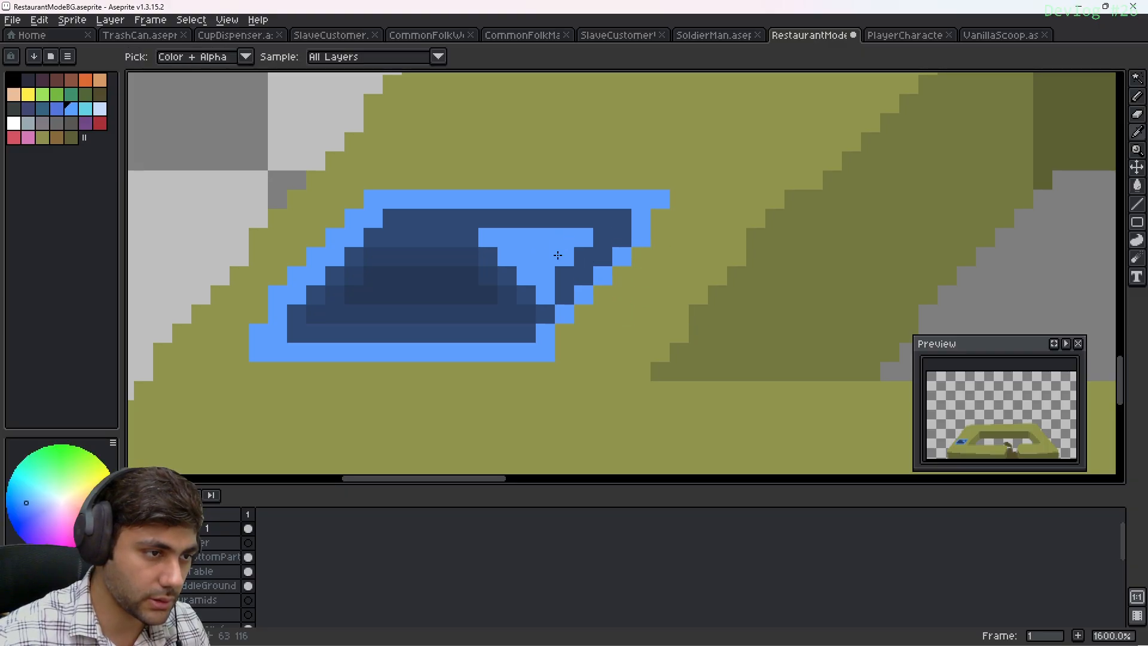
left_click_drag(565, 275, 584, 256)
left_click(619, 236)
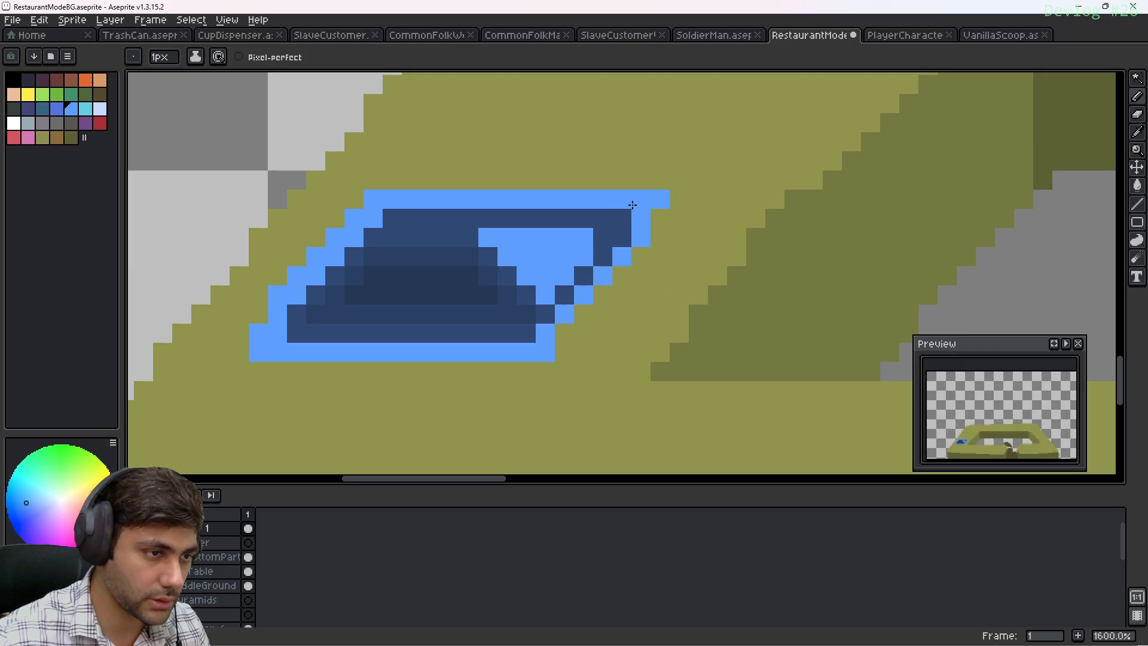
left_click(603, 236)
middle_click_drag(620, 293, 669, 300)
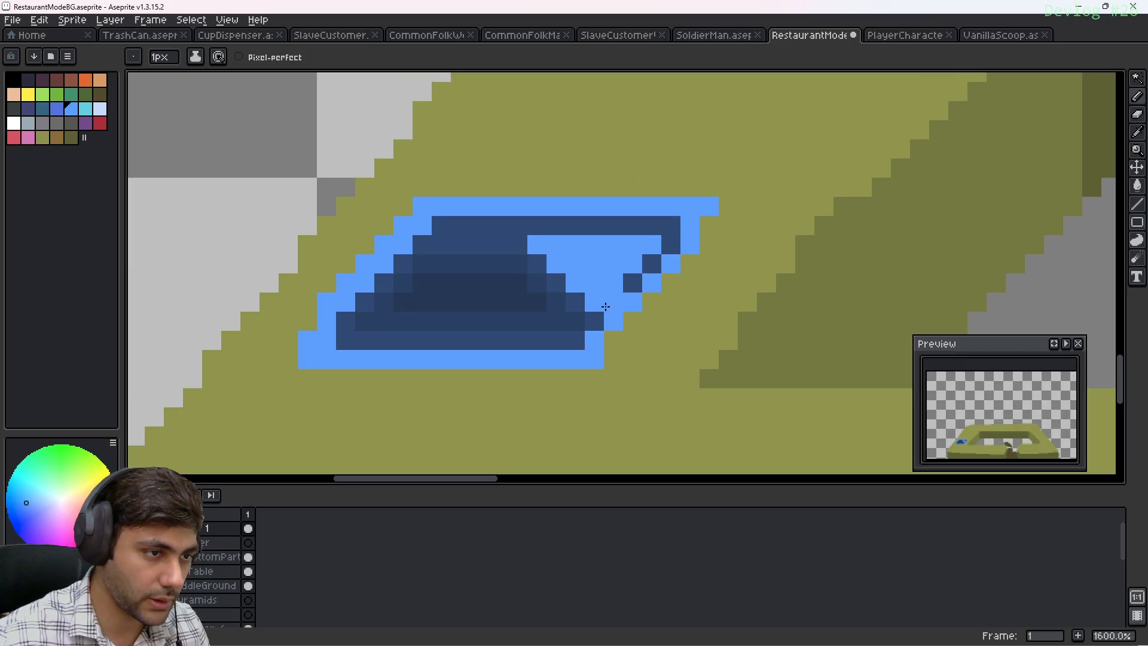
scroll(604, 307, "up", 1)
scroll(532, 253, "down", 1)
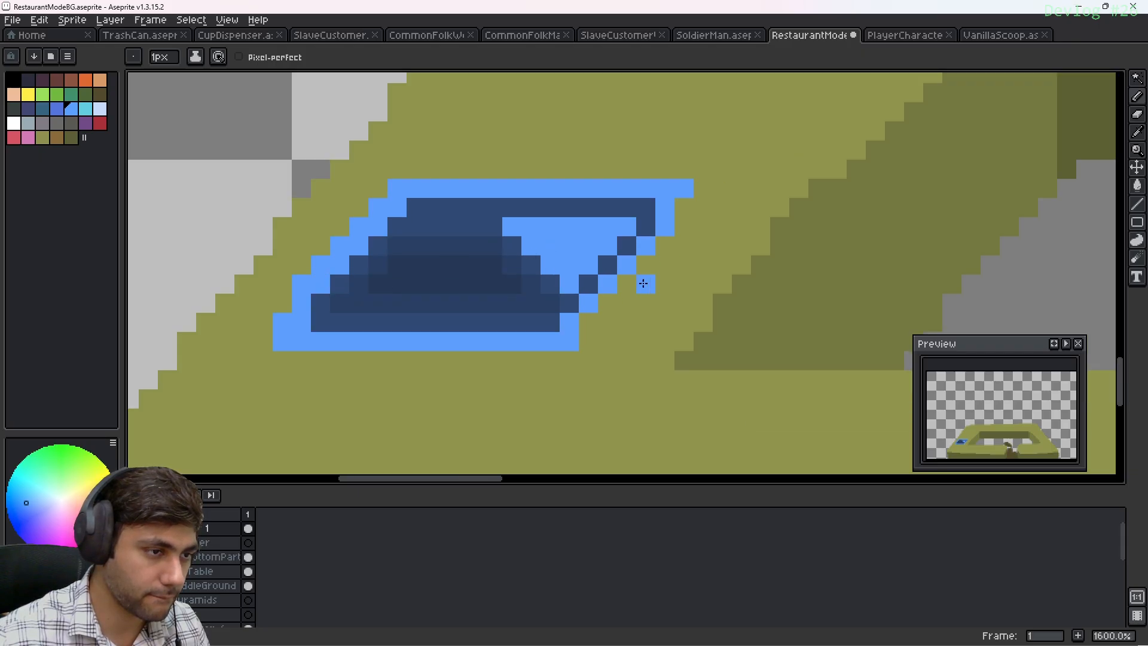
Thicken the right slanted rim with light blue and redraw the dark blue diagonal border one pixel further inside it
key("alt")
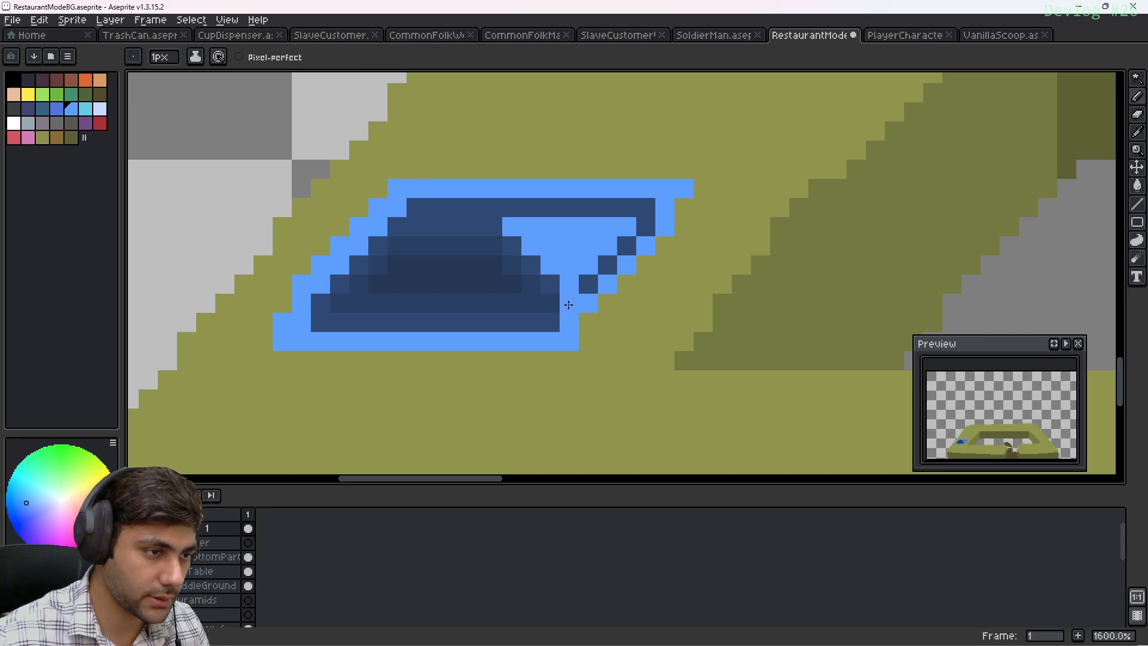
left_click_drag(581, 292, 650, 211)
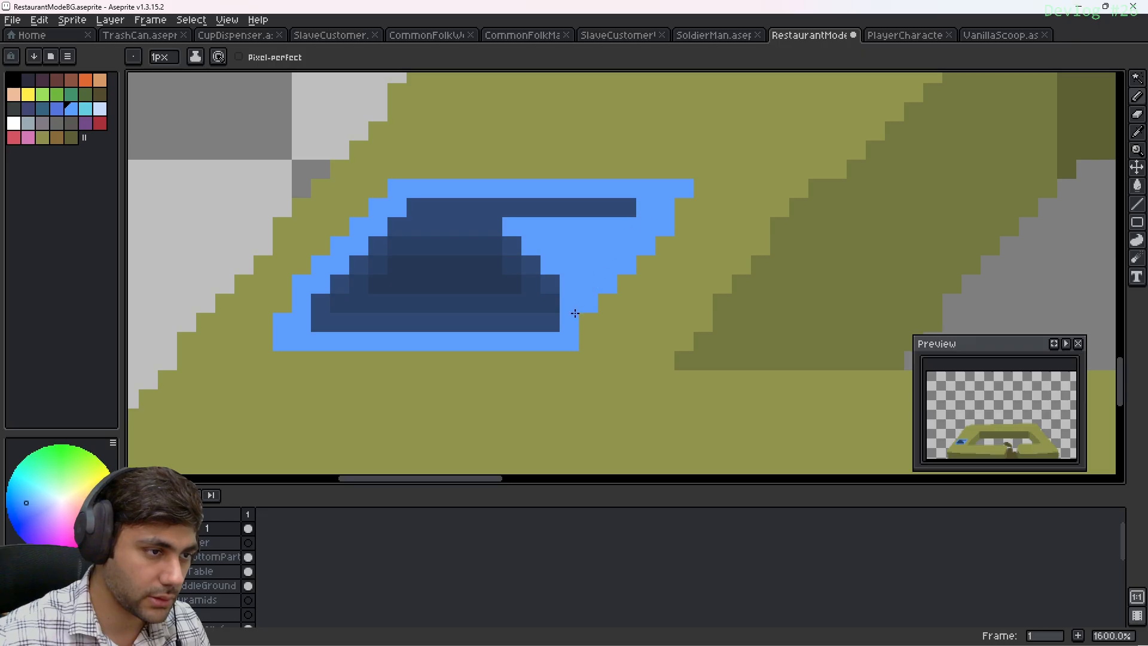
left_click(556, 310, "alt")
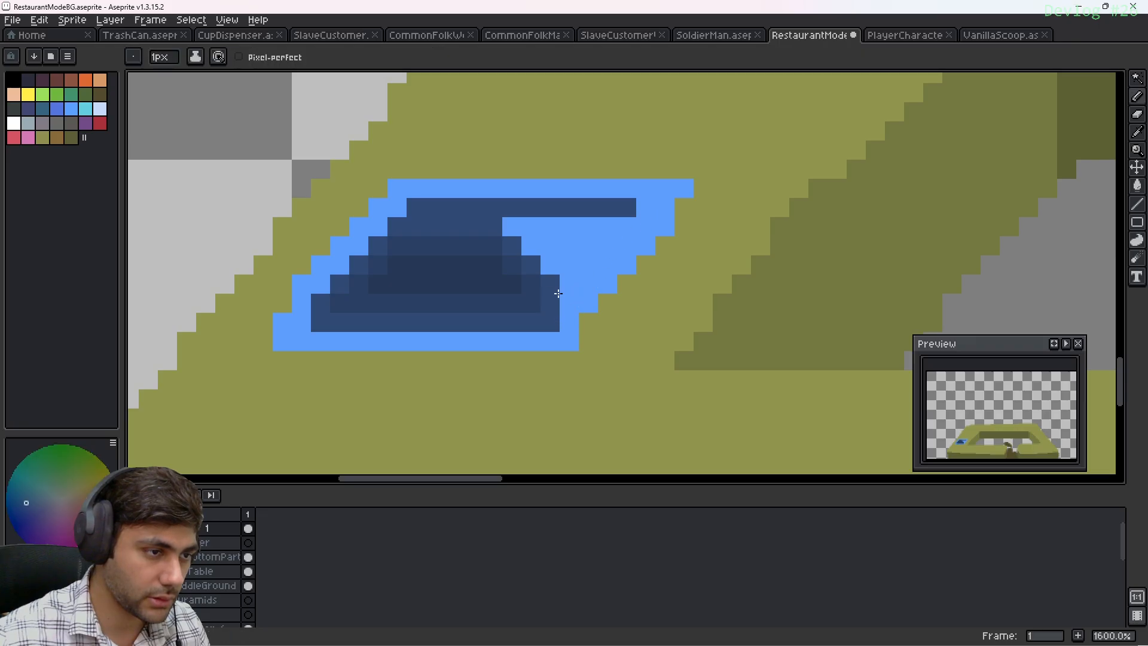
left_click(568, 285)
left_click(588, 264)
left_click(607, 244)
left_click(628, 228)
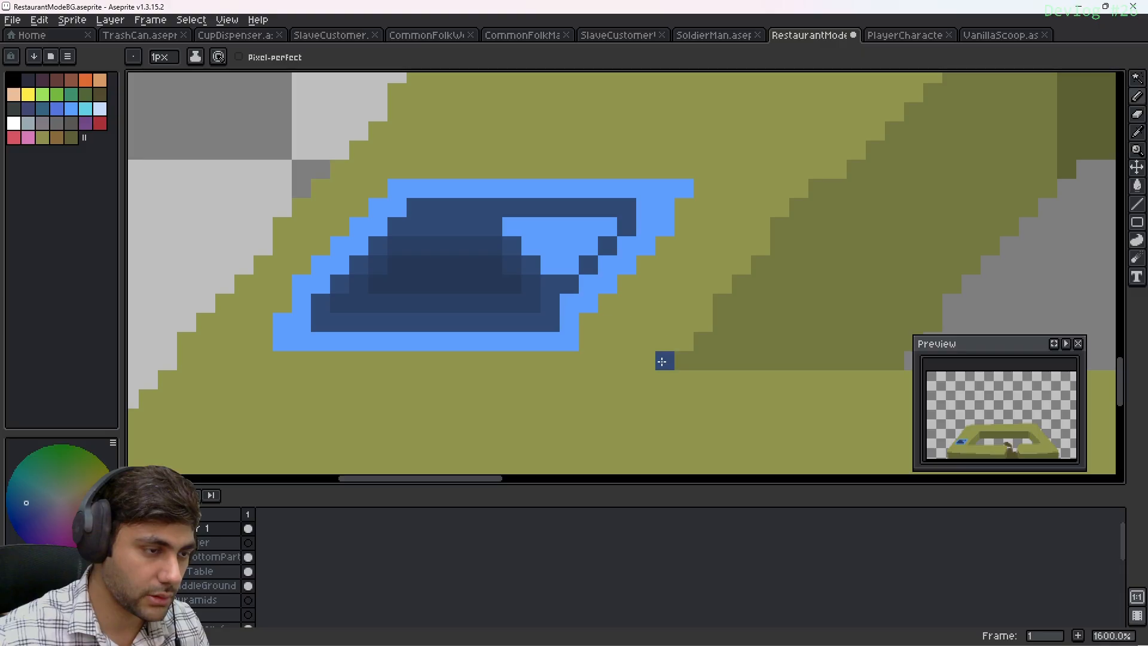
left_click(567, 339, "alt")
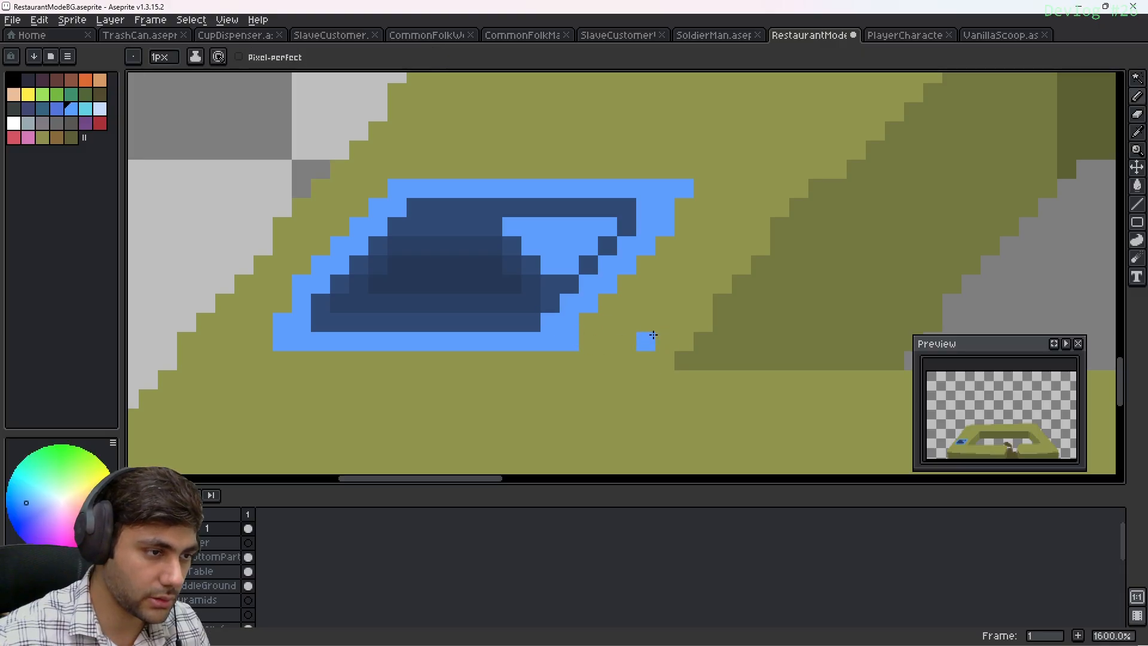
Fill the remaining light blue area inside the opening with the border's dark blue using the Paint Bucket
scroll(636, 299, "up", 2)
scroll(658, 296, "down", 1)
scroll(613, 316, "up", 1)
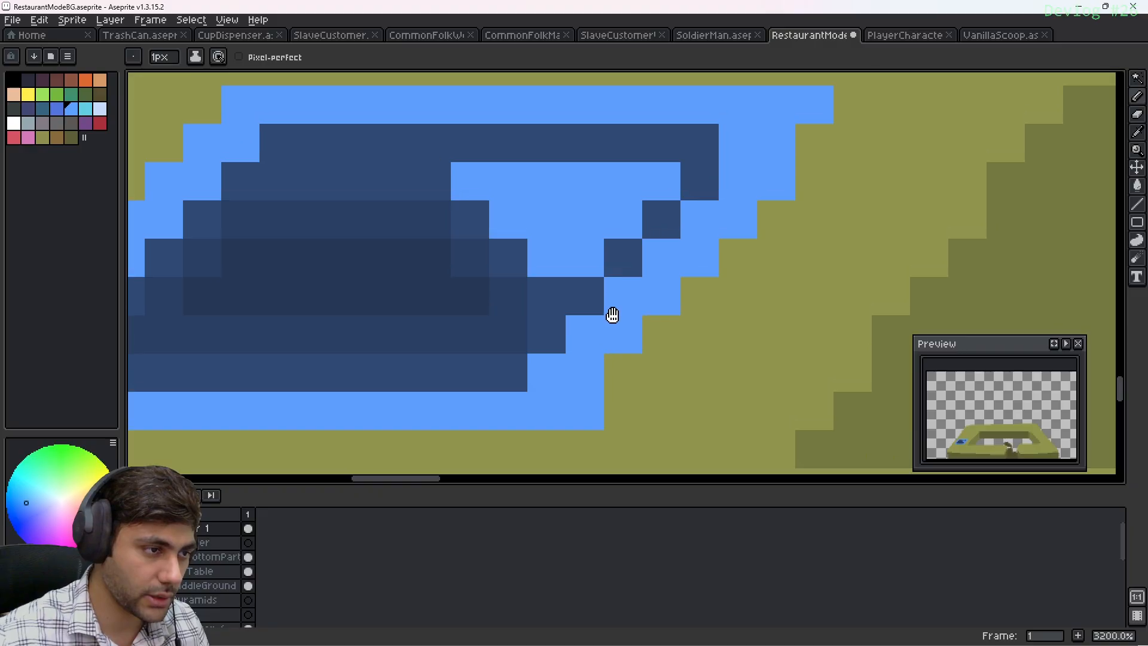
middle_click_drag(612, 315, 609, 316)
middle_click_drag(566, 282, 554, 306)
scroll(535, 250, "down", 1)
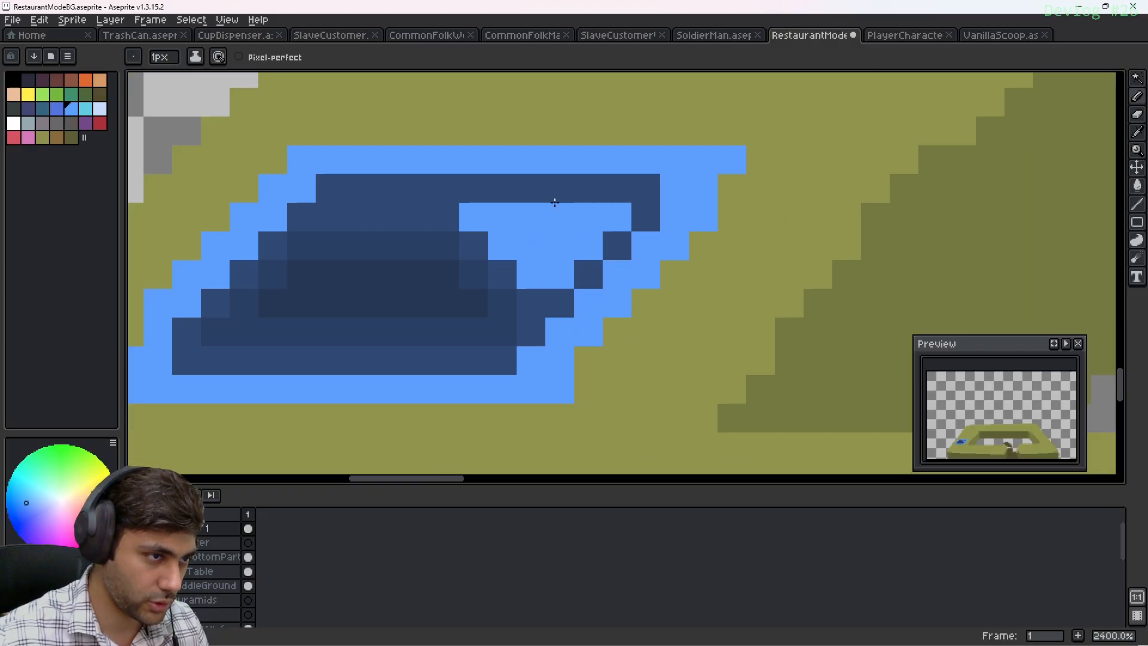
left_click(551, 200, "alt")
key("g")
left_click(524, 236)
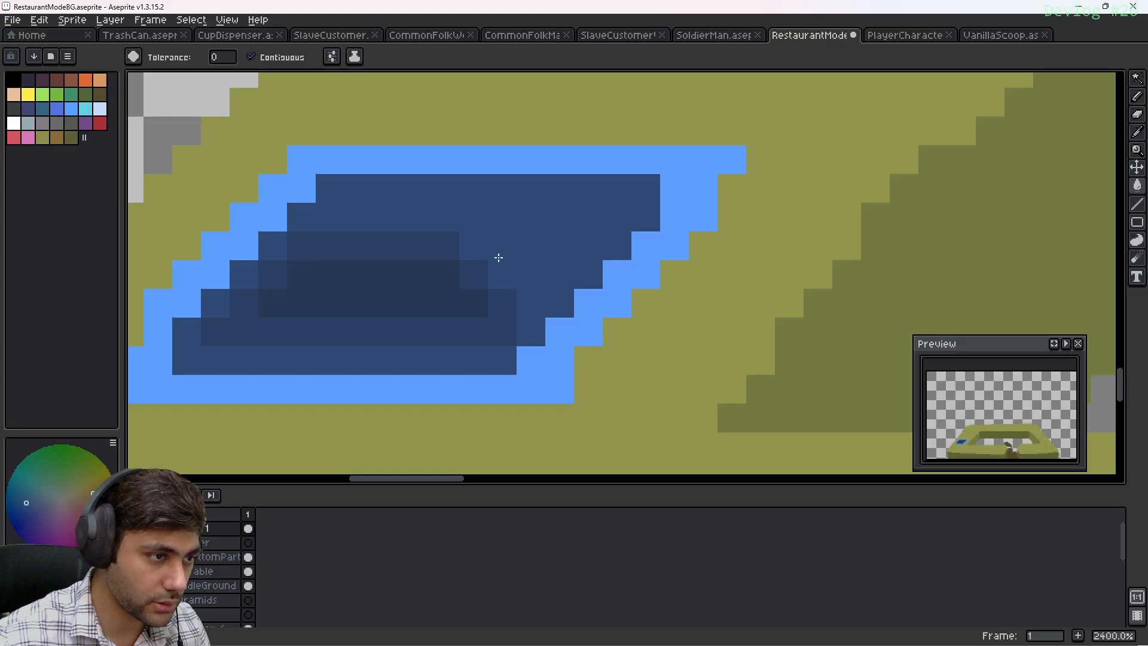
Extend the two darker blue shades across the opening's interior as nested slanted parallelograms
key("b")
left_click(329, 244, "alt")
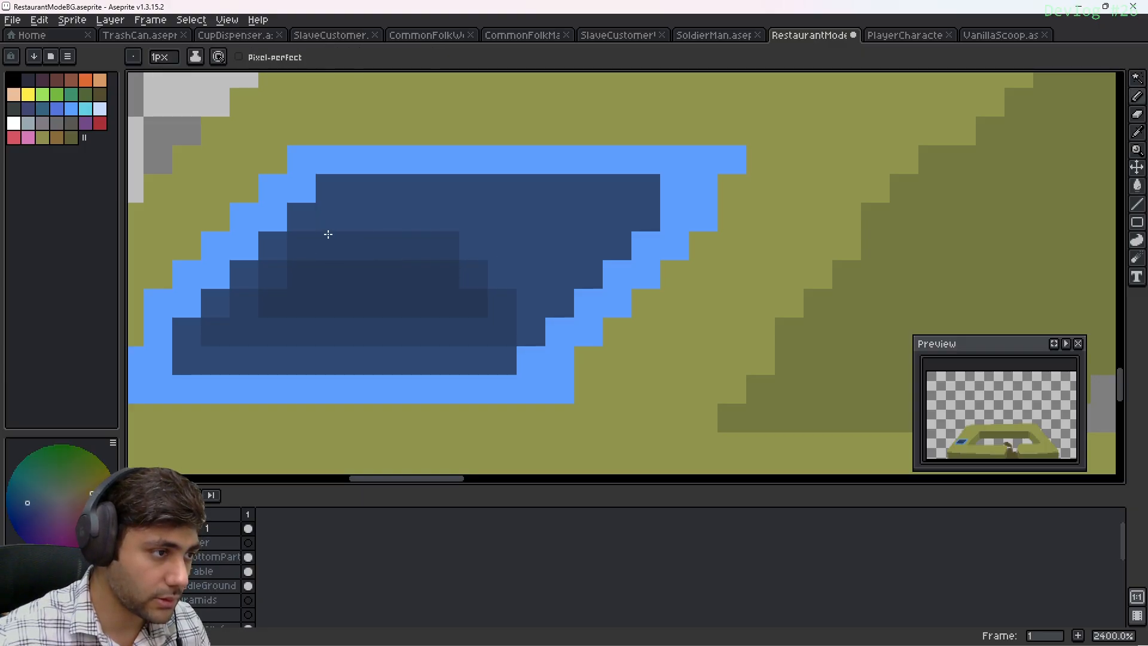
mouse_move(302, 220)
left_mouse_down()
mouse_move(333, 223)
mouse_move(375, 205)
mouse_move(613, 210)
mouse_move(532, 306)
mouse_move(533, 243)
mouse_move(528, 269)
left_mouse_up()
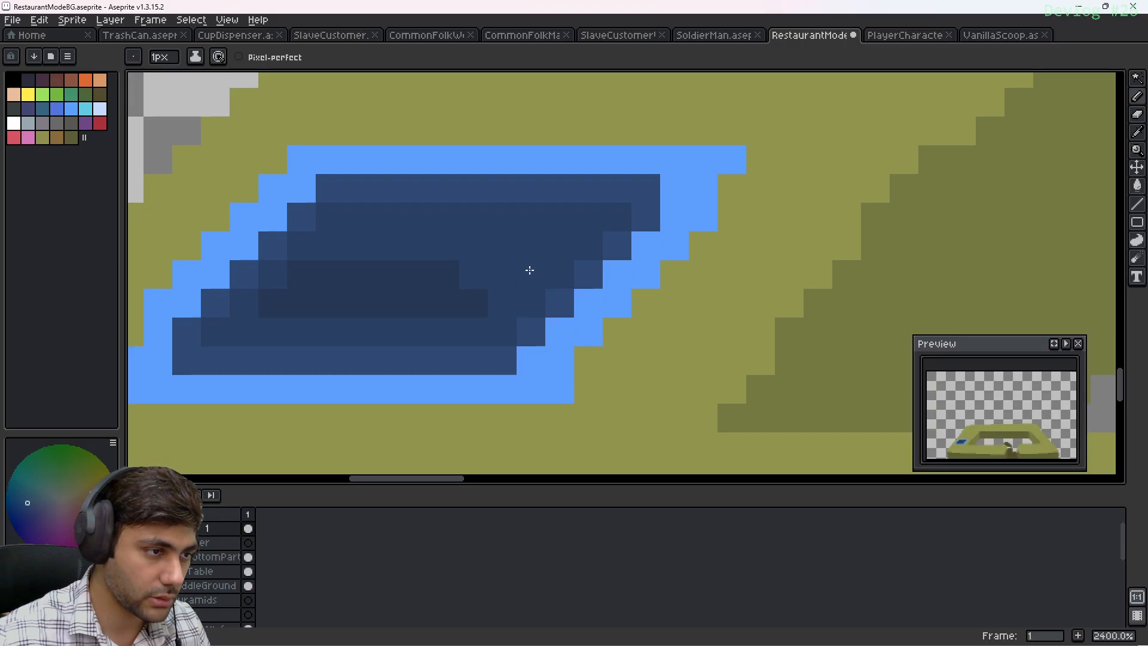
key("i")
key("b")
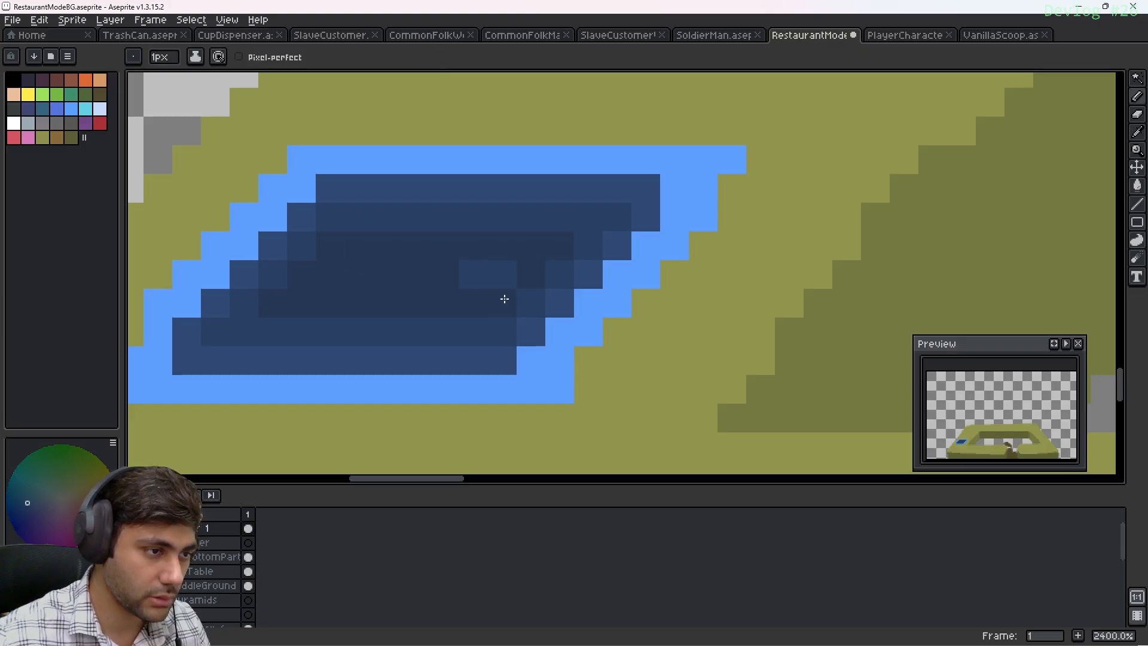
scroll(554, 256, "down", 1)
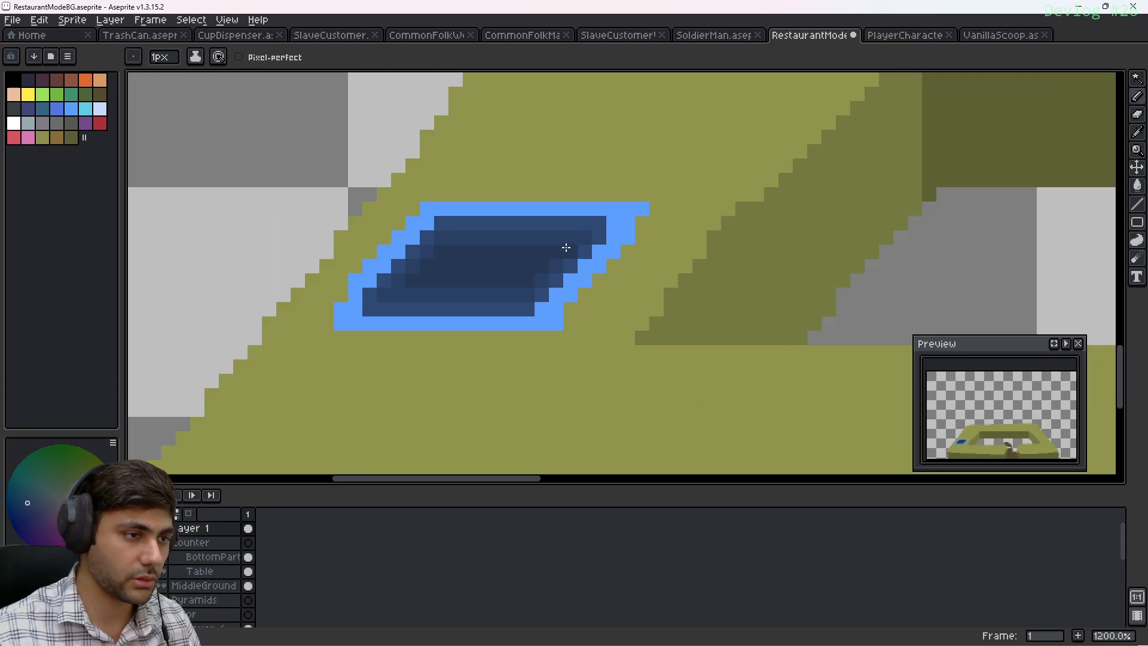
left_click(627, 307)
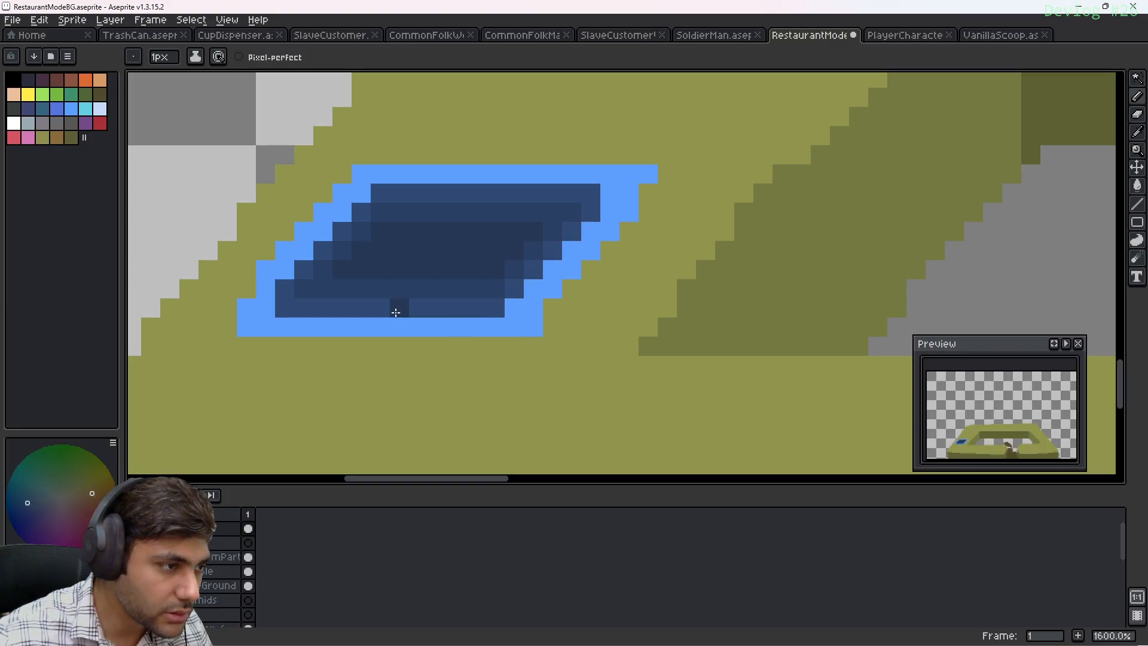
Trim the slanted ends of the middle shade with the border's dark blue to widen the border on both sides
left_click(317, 310, "alt")
left_click(311, 288)
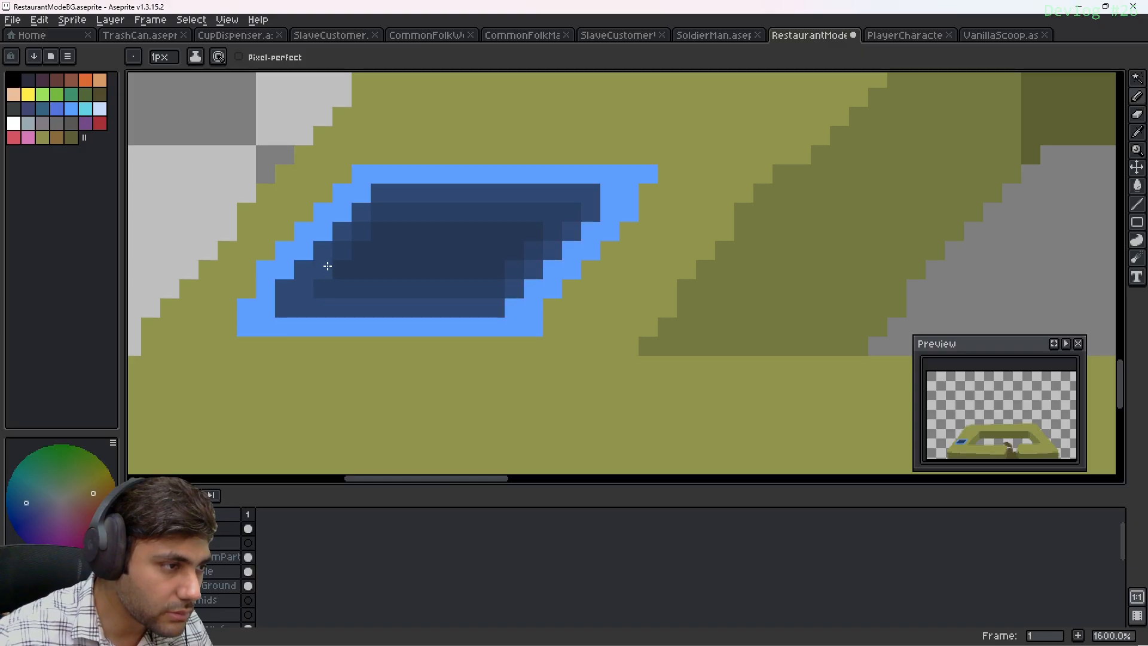
left_click(339, 250)
left_click(380, 212)
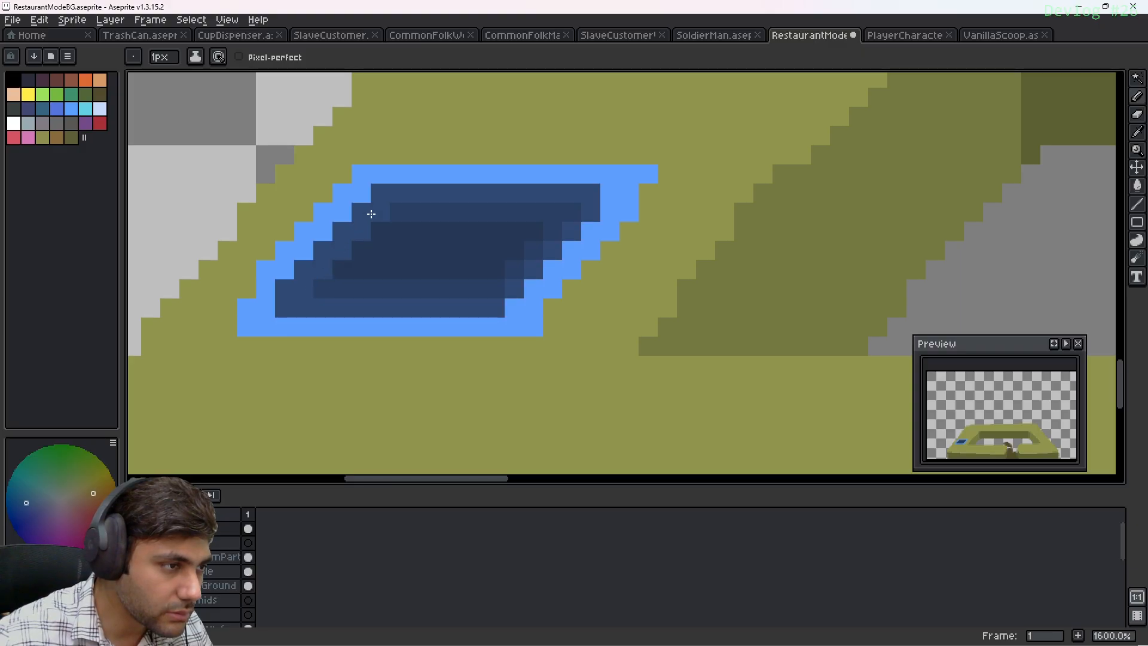
left_click(571, 212)
left_click(515, 269)
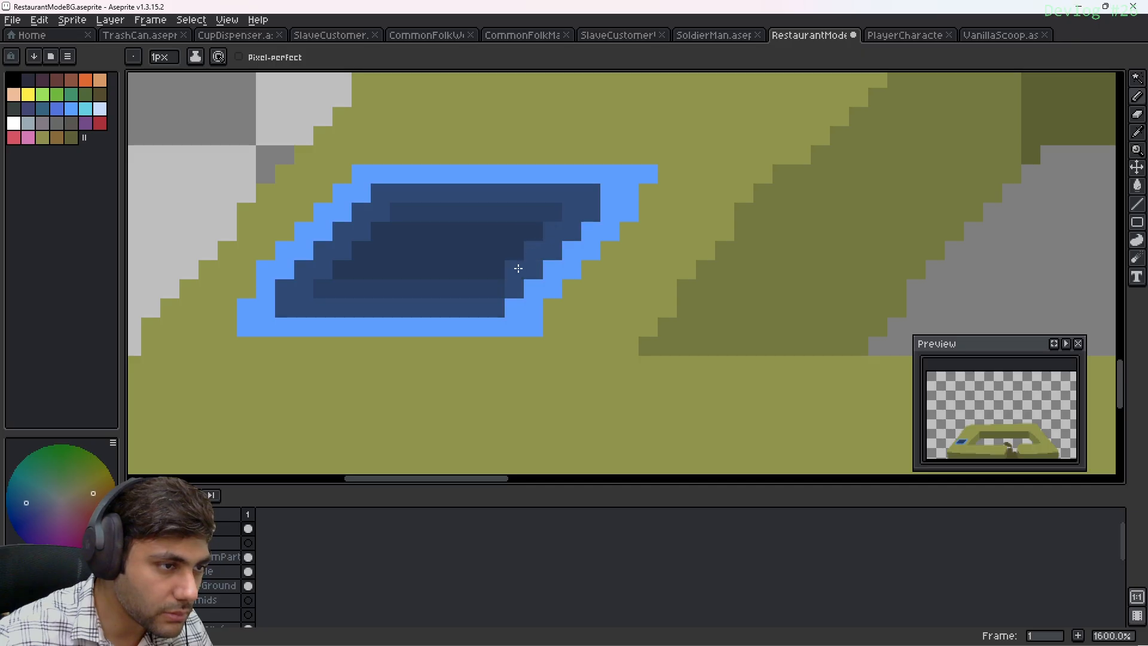
left_click(496, 289)
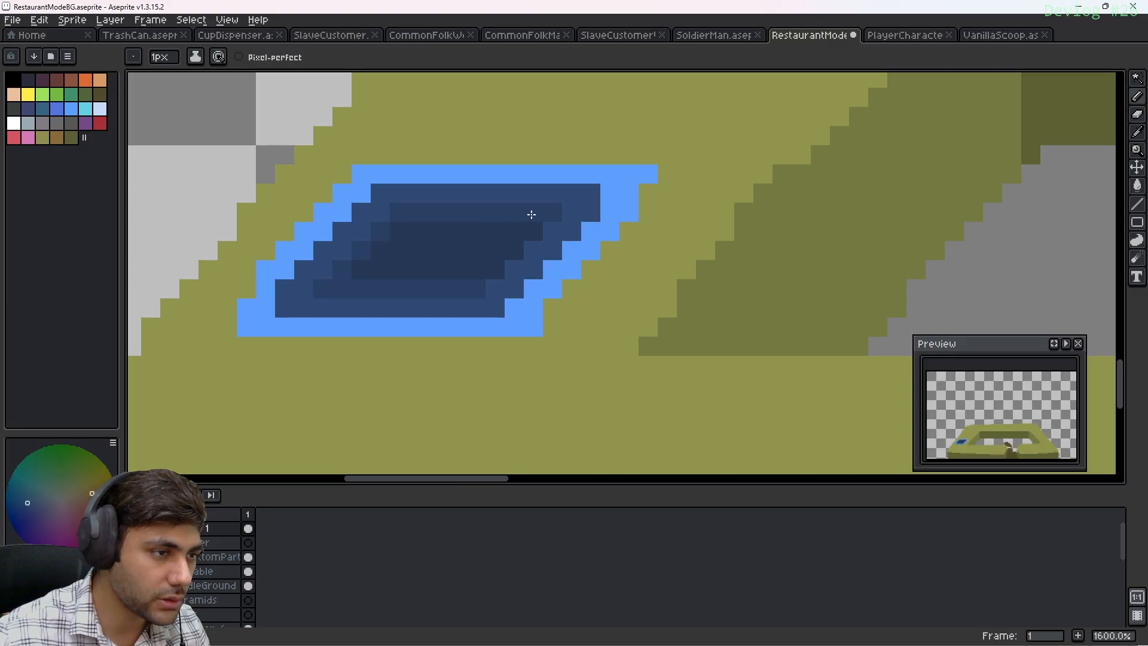
Trim both slanted ends of the darkest core with the middle blue shade
left_click(496, 269)
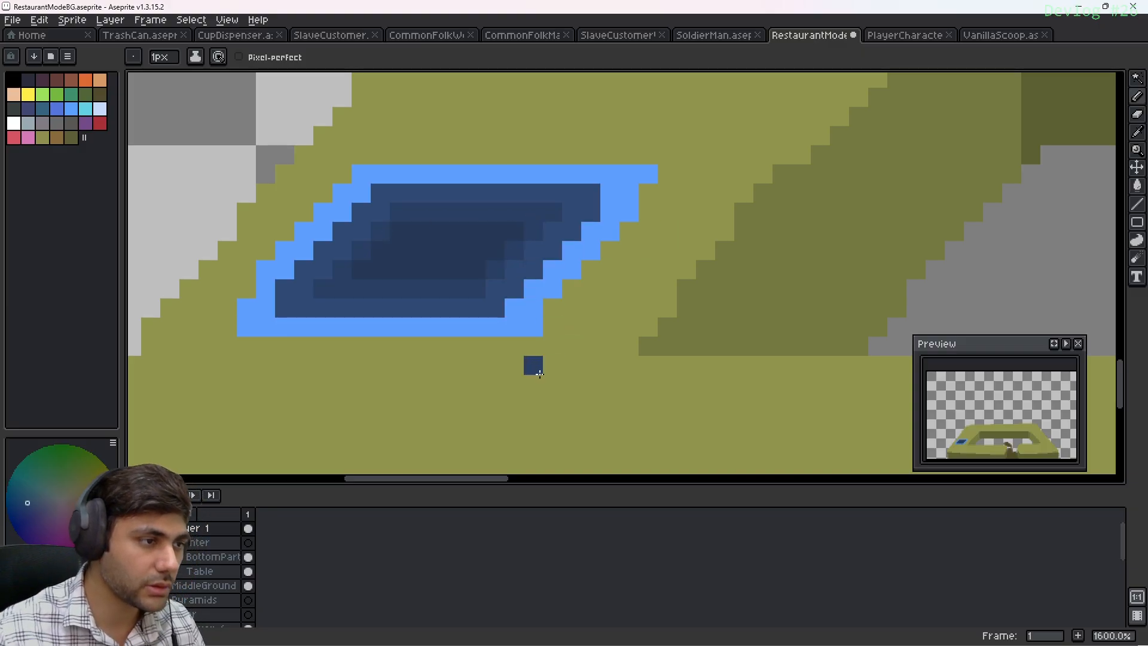
left_click(361, 271)
left_click(382, 250)
left_click(397, 234)
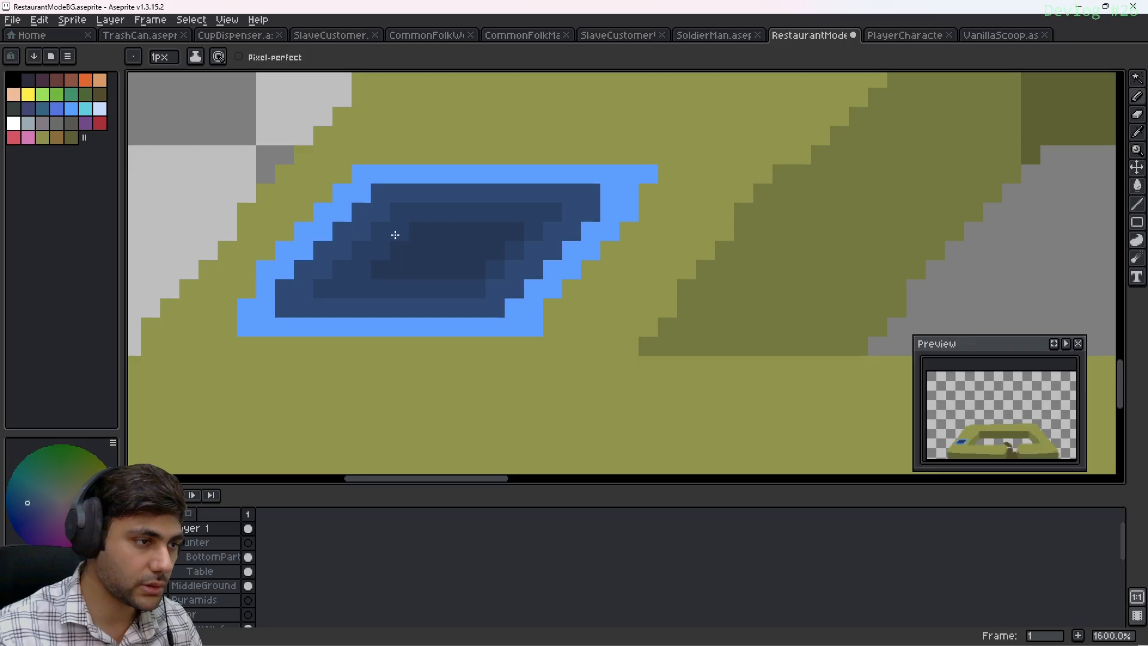
left_click(514, 237)
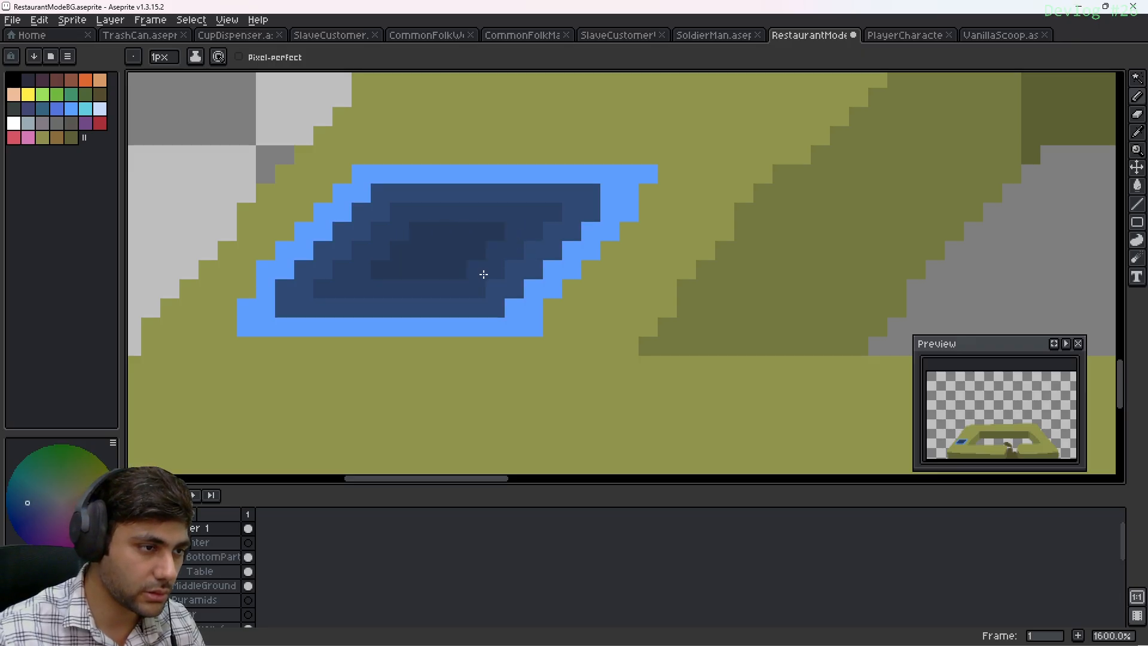
Reshape the rim's upper-right corner into even one-pixel steps using the counter's olive green and the rim's light blue
scroll(667, 264, "down", 4)
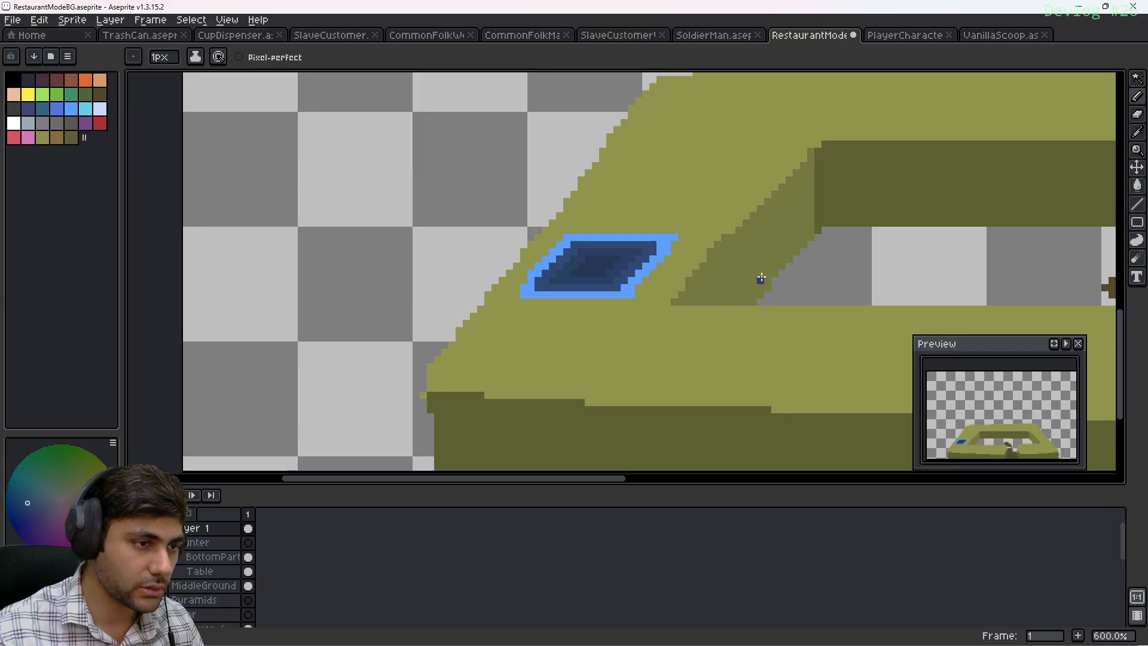
scroll(687, 287, "up", 4)
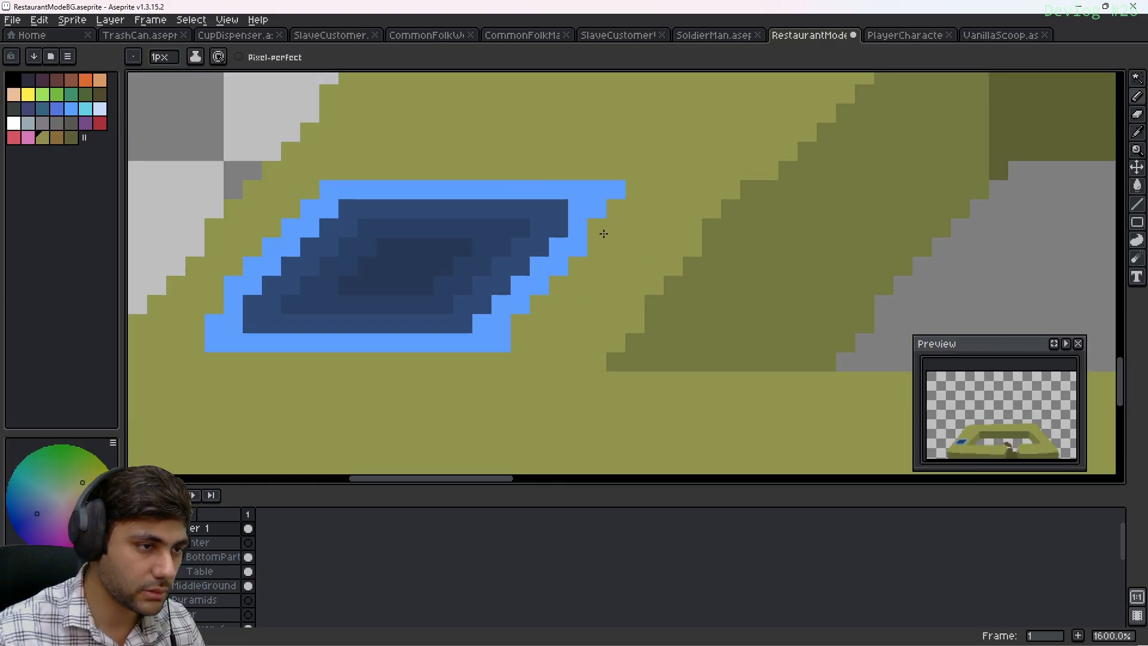
left_click(623, 195)
middle_click_drag(707, 269, 766, 291)
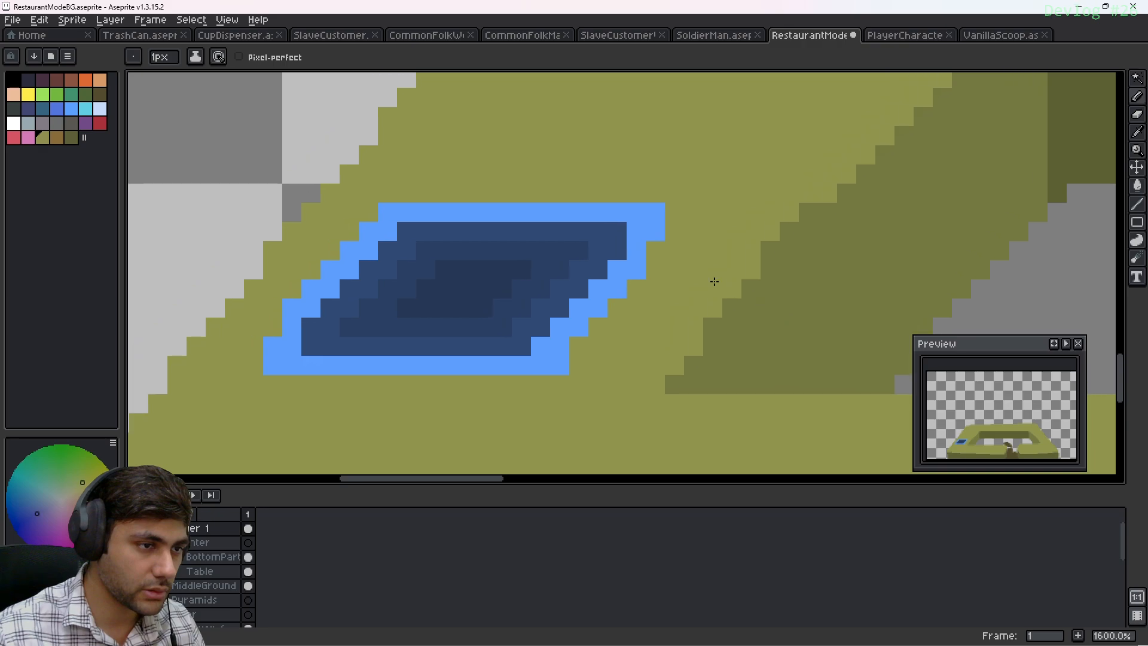
left_click(643, 266, "alt")
left_click(675, 212)
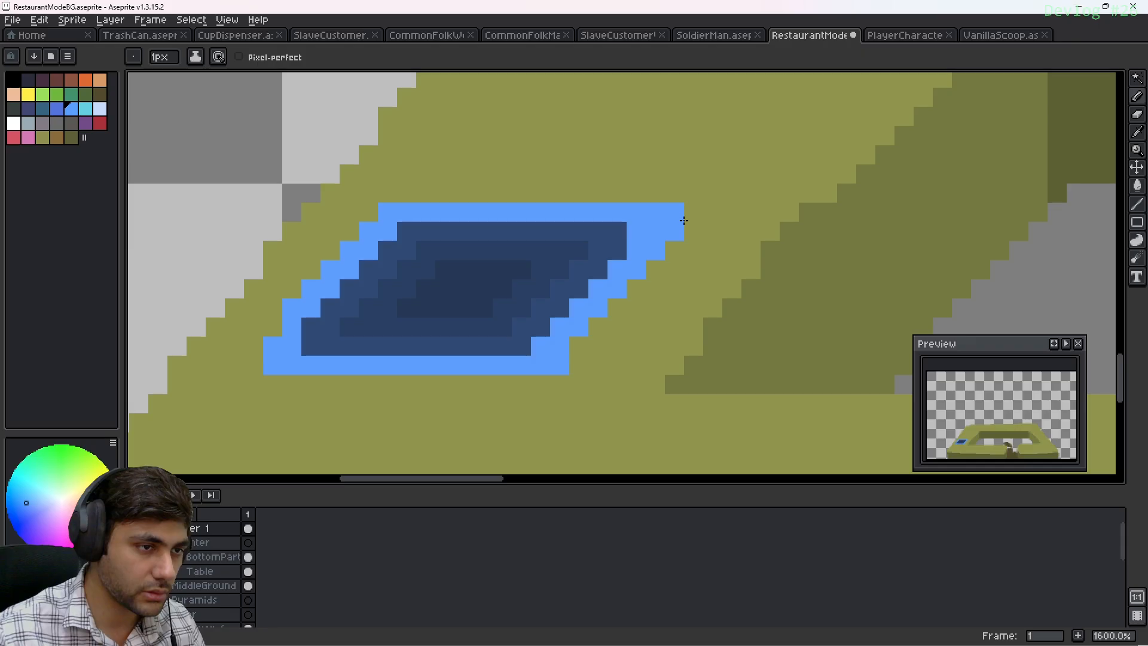
left_click(694, 213)
middle_click_drag(730, 287, 604, 303)
scroll(549, 272, "up", 2)
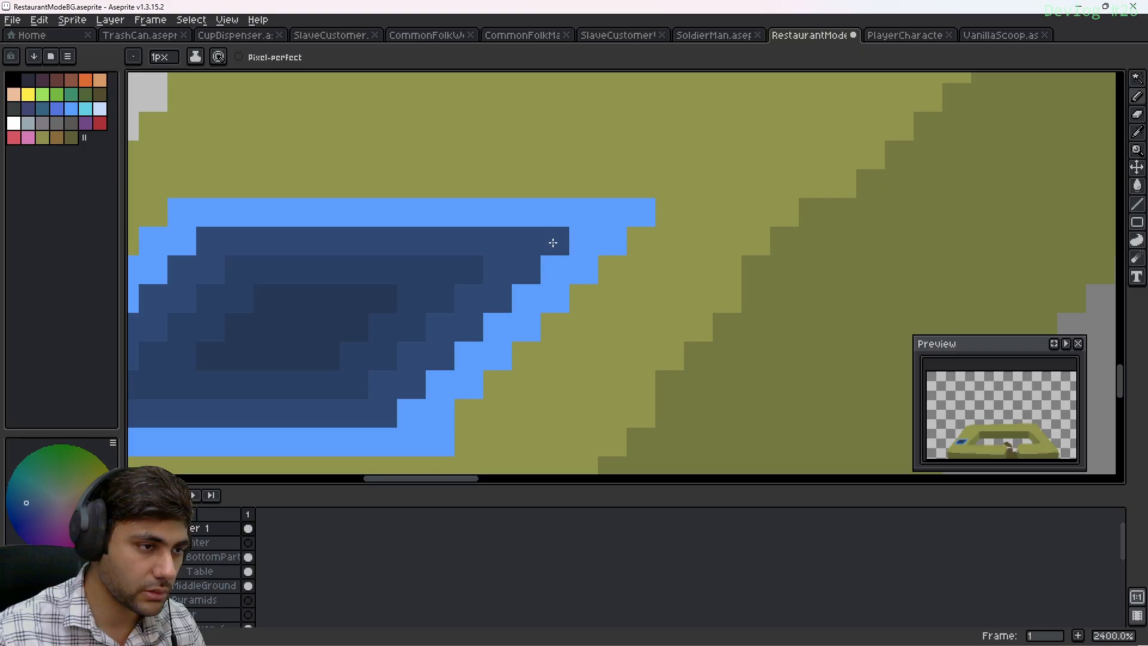
Copy the redrawn opening's Layer 1 from RestaurantModeBG and switch to the TrashCan sprite
scroll(700, 290, "down", 4)
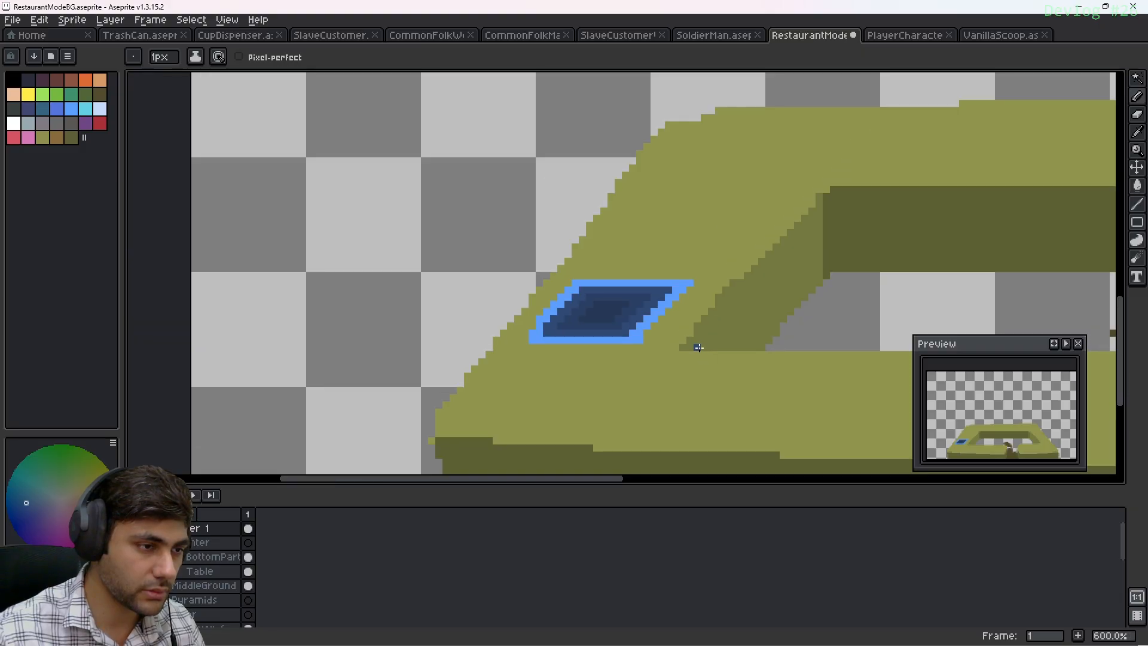
middle_click_drag(698, 347, 644, 299)
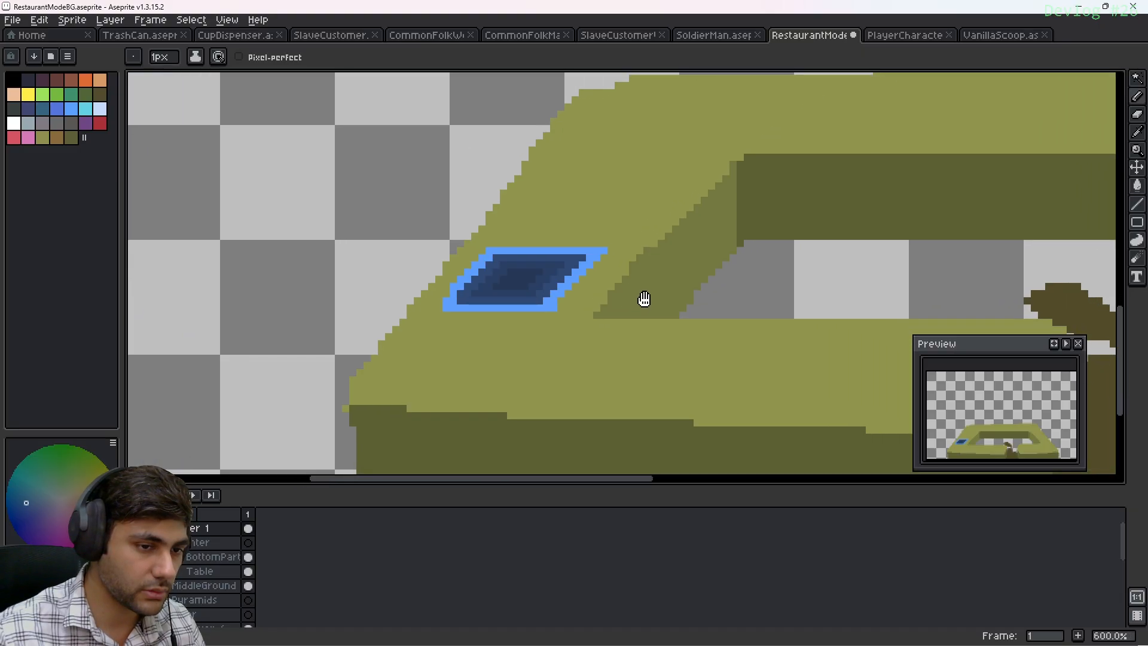
left_click(227, 525)
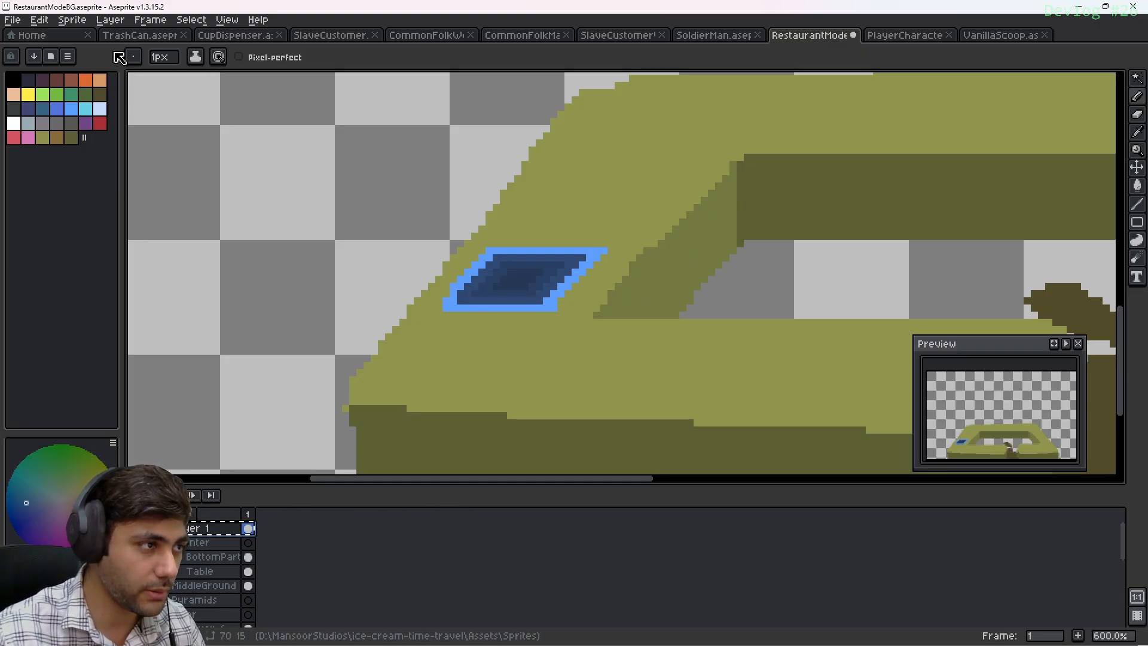
key("ctrl+Tab")
key("ctrl+v")
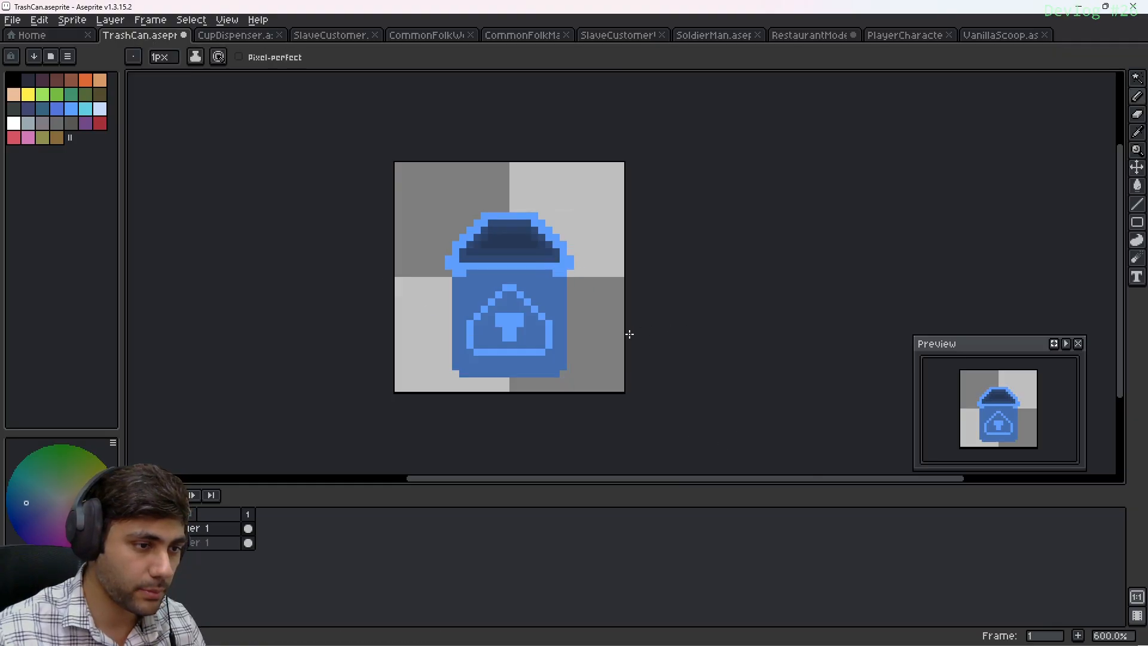
key("ctrl+v")
key("b")
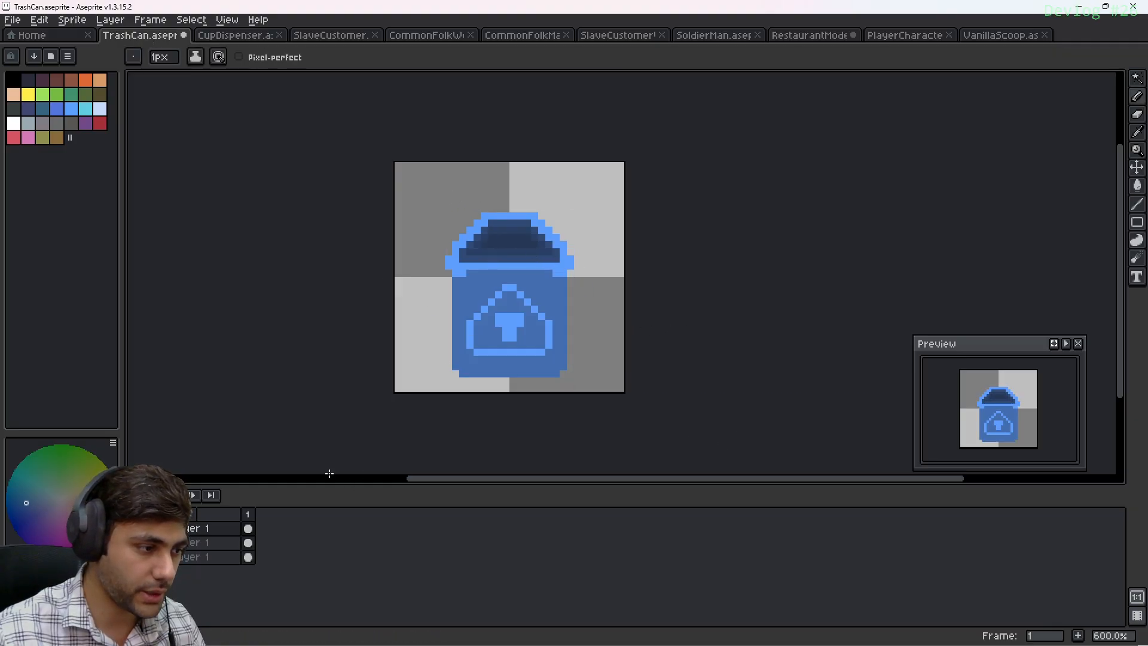
left_click(225, 541, "shift")
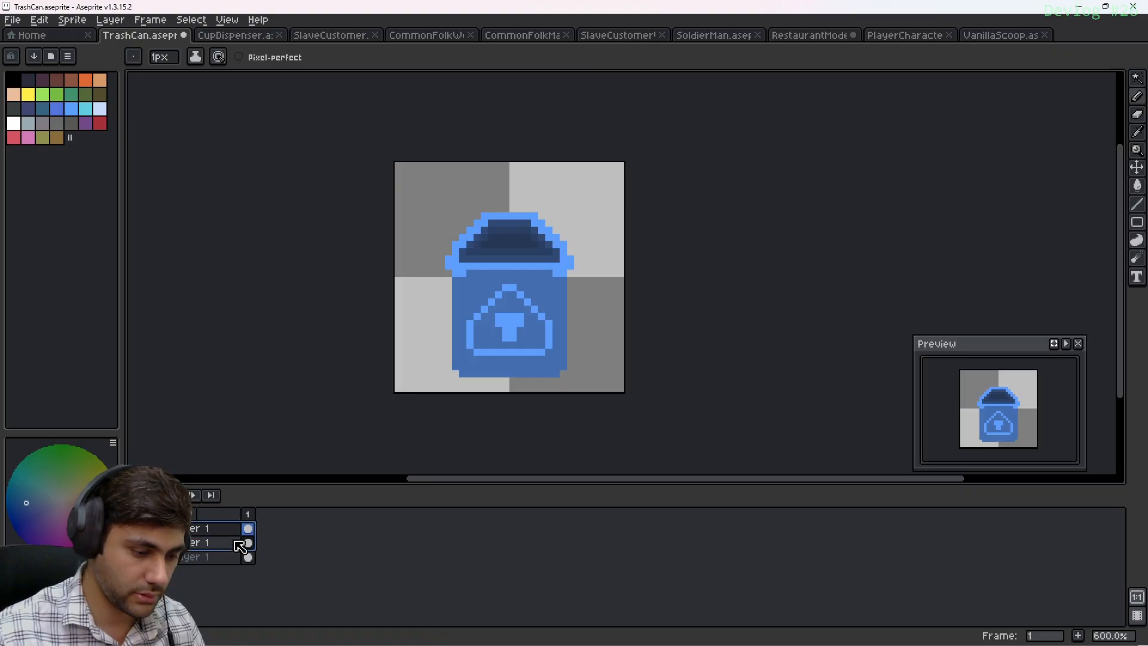
key("Delete")
Clear the old trash can drawing from Layer 1 and add a new empty layer above it
left_click(229, 532)
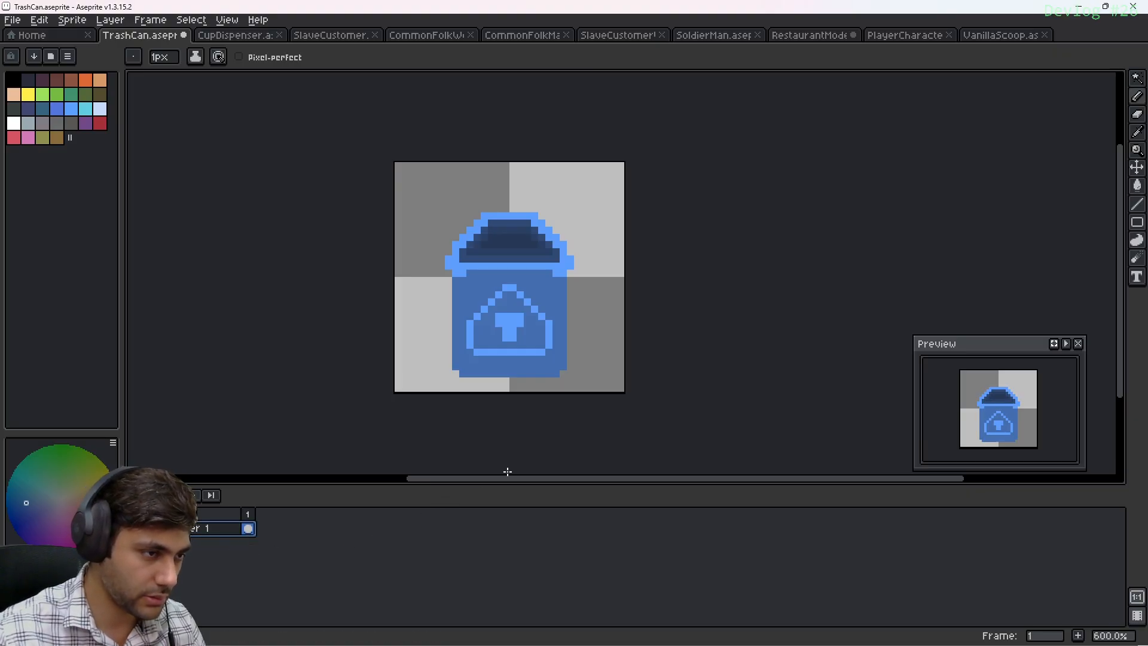
key("Delete")
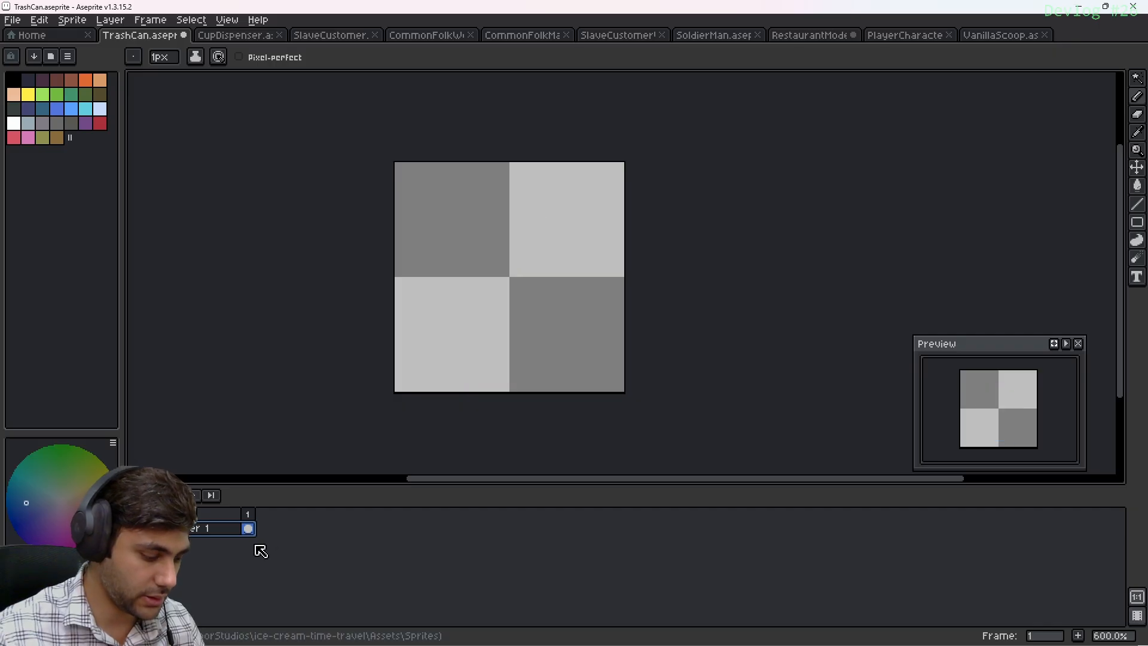
key("shift+n")
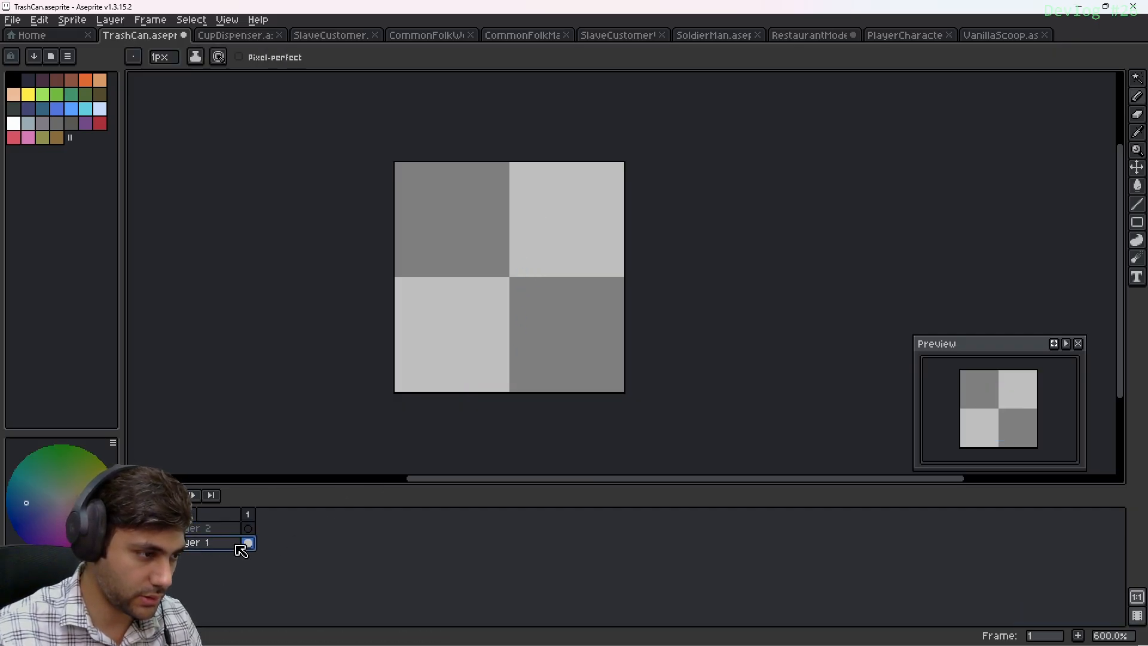
Paste the copied opening layer into the TrashCan sprite above the existing layers and make it the active layer
key("ctrl+v")
key("ctrl+b")
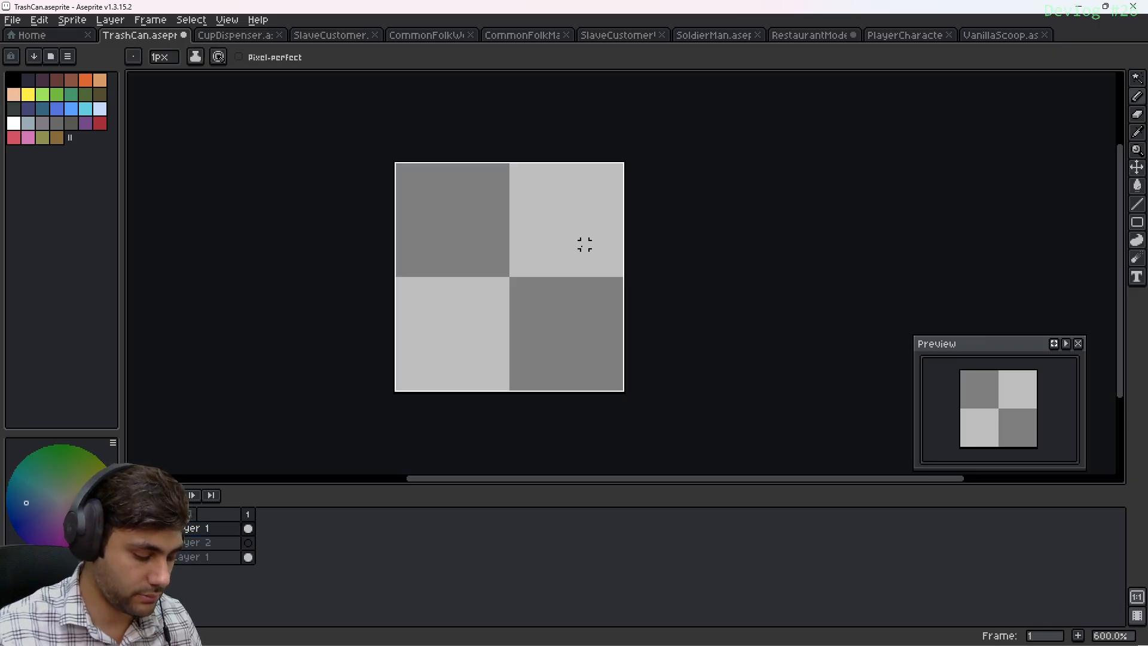
key("ctrl+z")
key("ctrl+v")
key("ctrl+b")
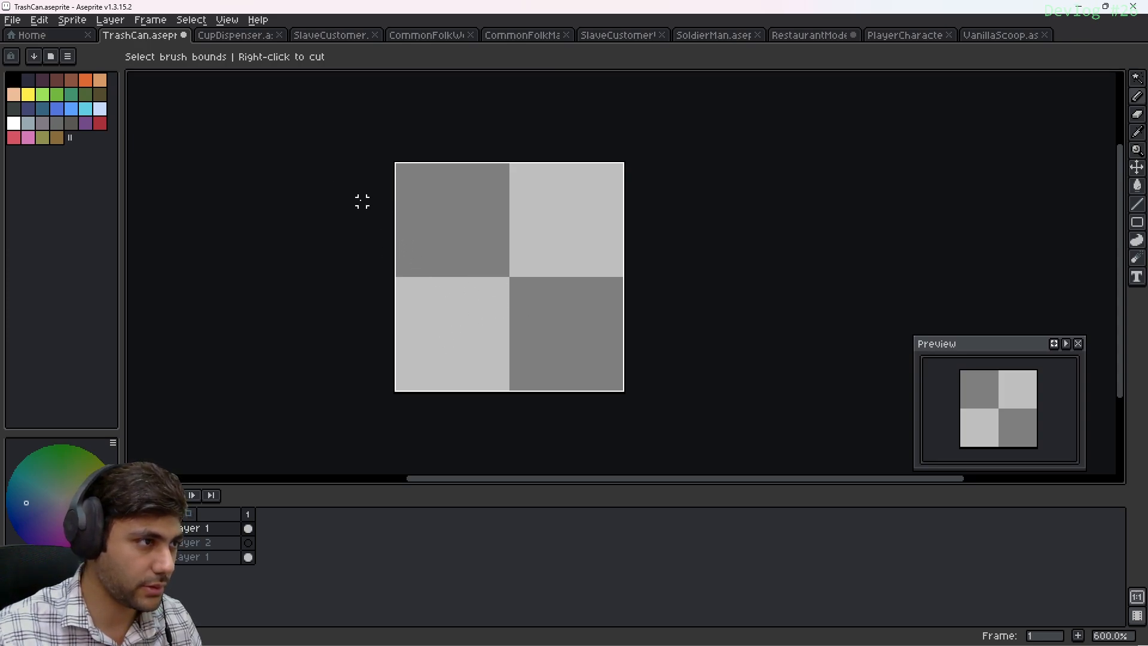
key("Escape")
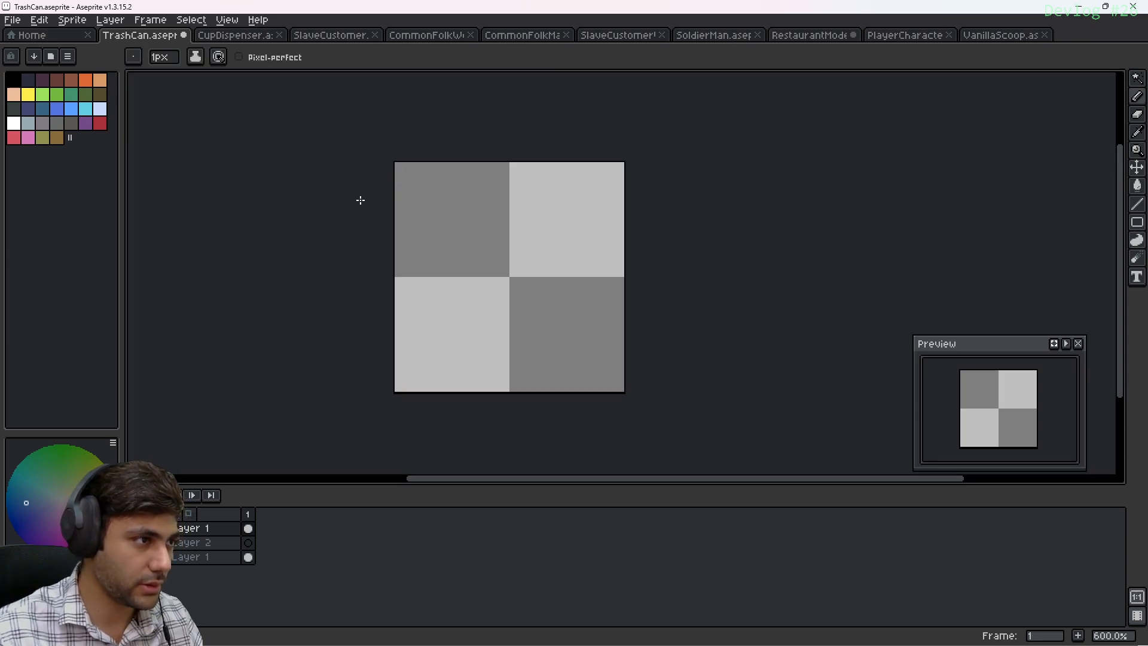
left_click(215, 537)
left_click(213, 531)
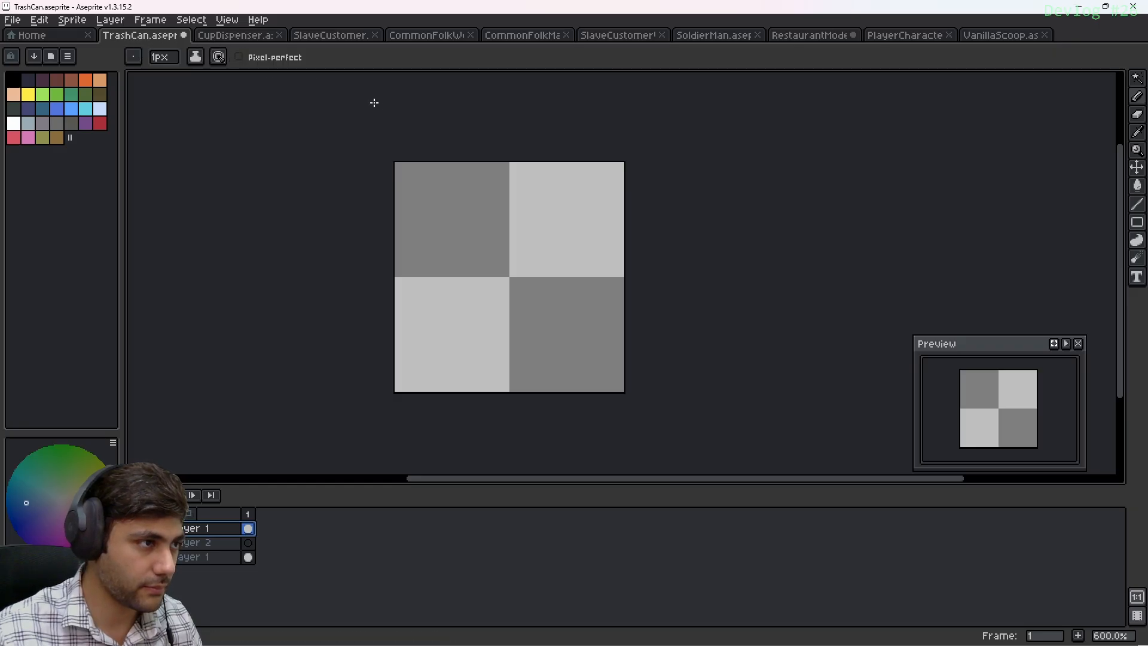
Move the pasted opening from outside the canvas to around the middle of the TrashCan canvas
scroll(666, 315, "down", 6)
scroll(662, 316, "up", 4)
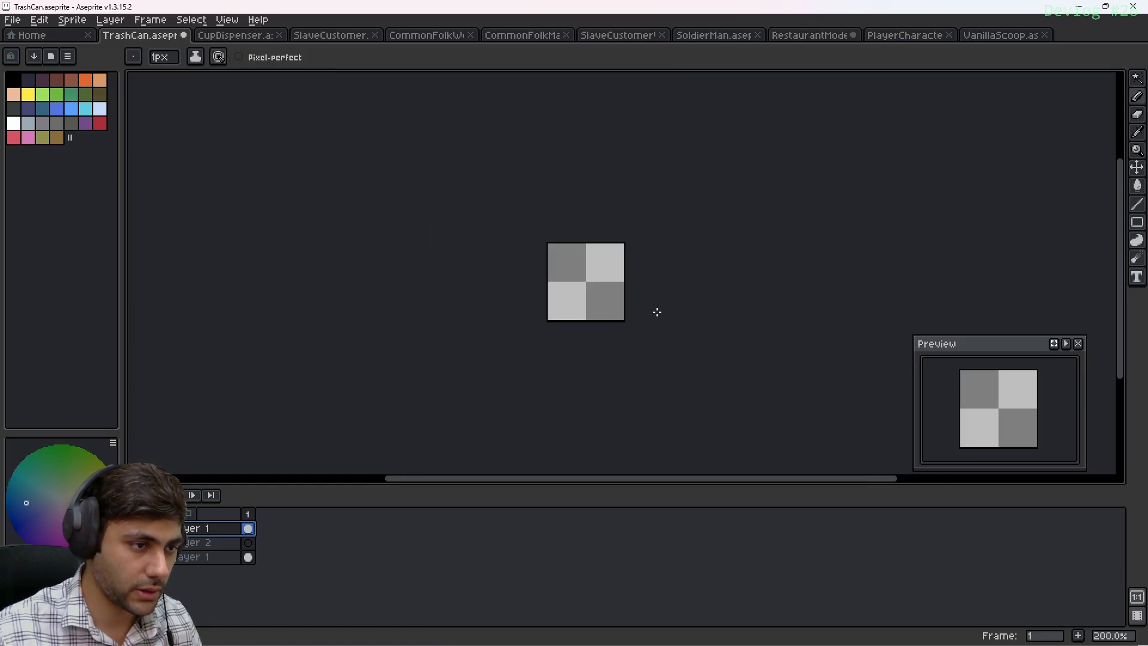
key("v")
middle_click_drag(742, 372, 612, 171)
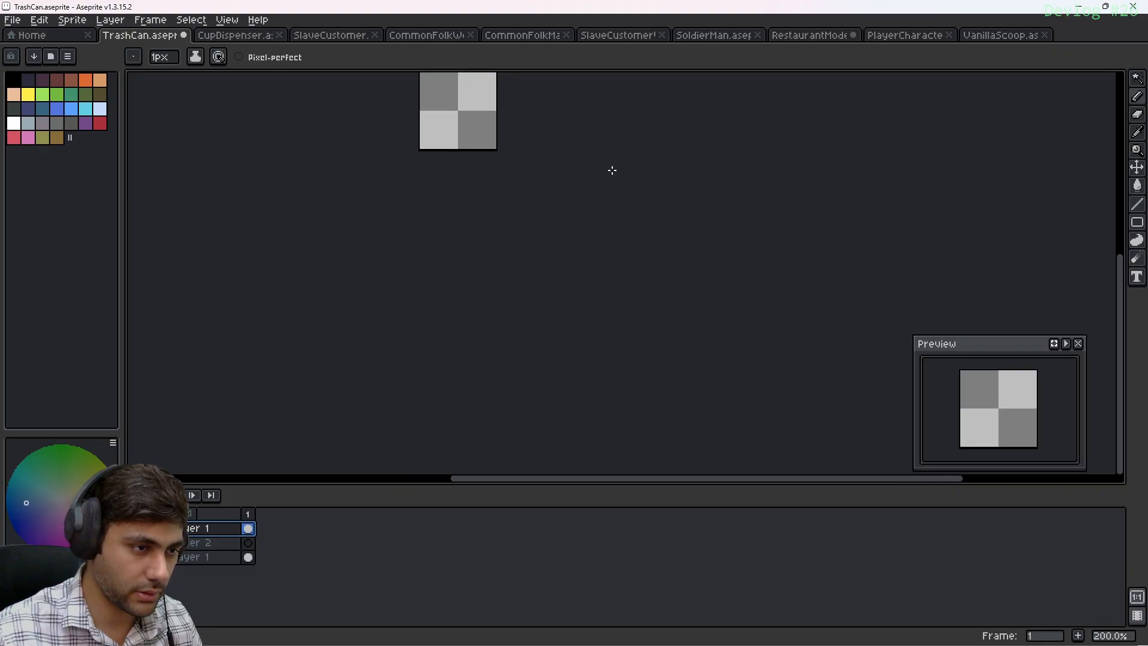
left_click_drag(557, 356, 467, 123, "ctrl")
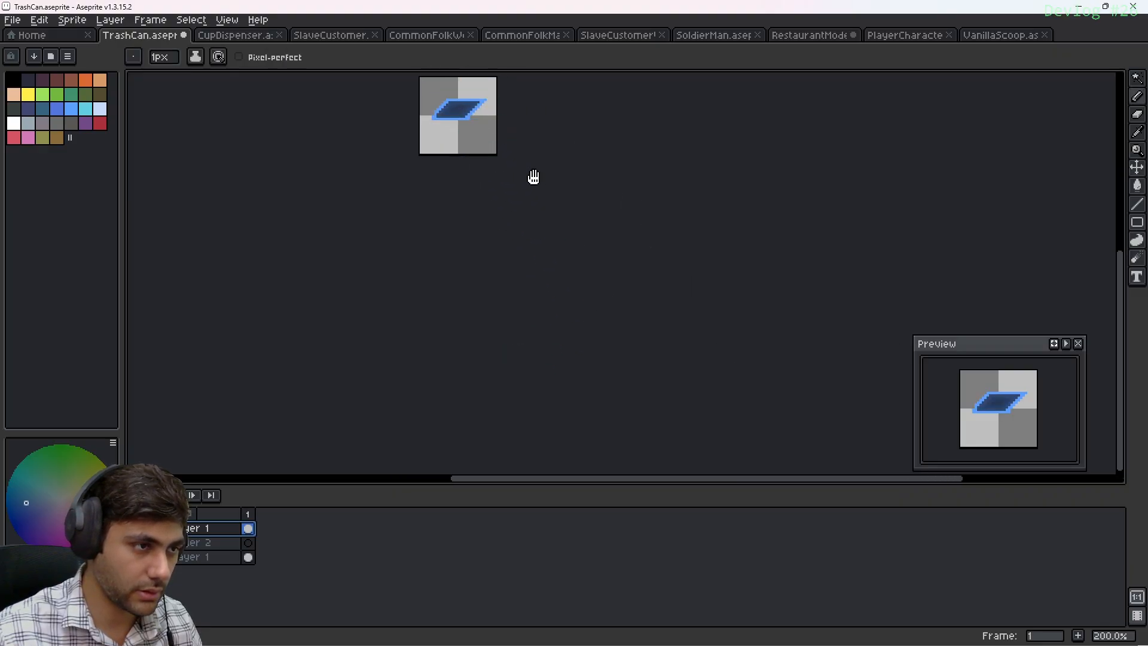
scroll(526, 275, "up", 7)
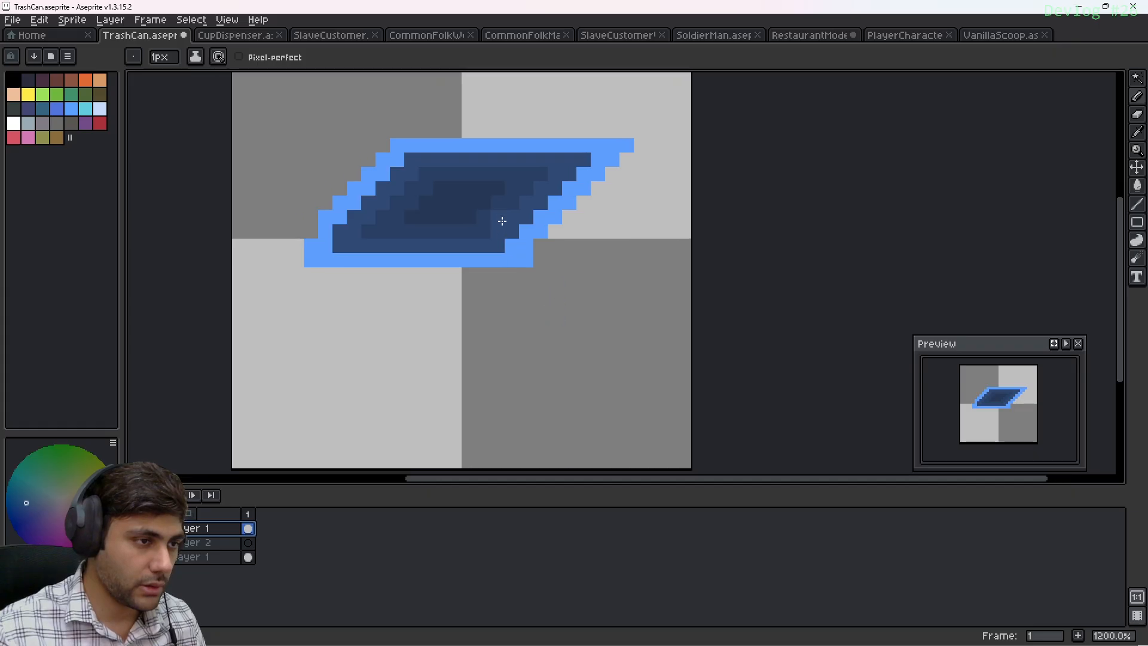
key("ctrl+z")
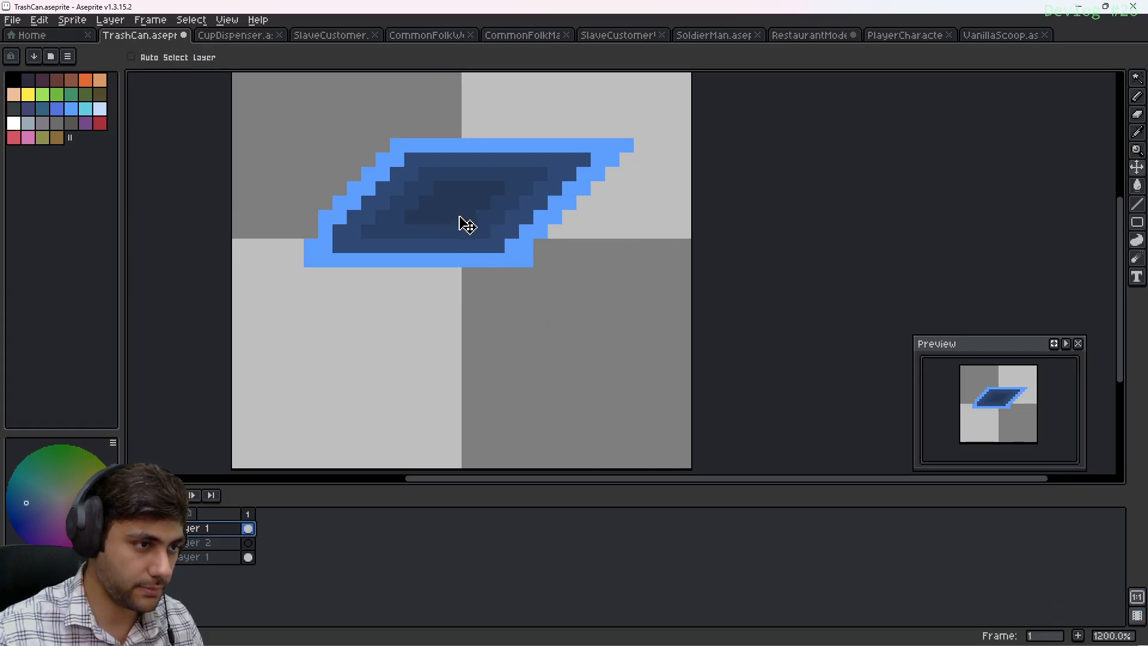
left_click_drag(464, 223, 454, 265, "ctrl")
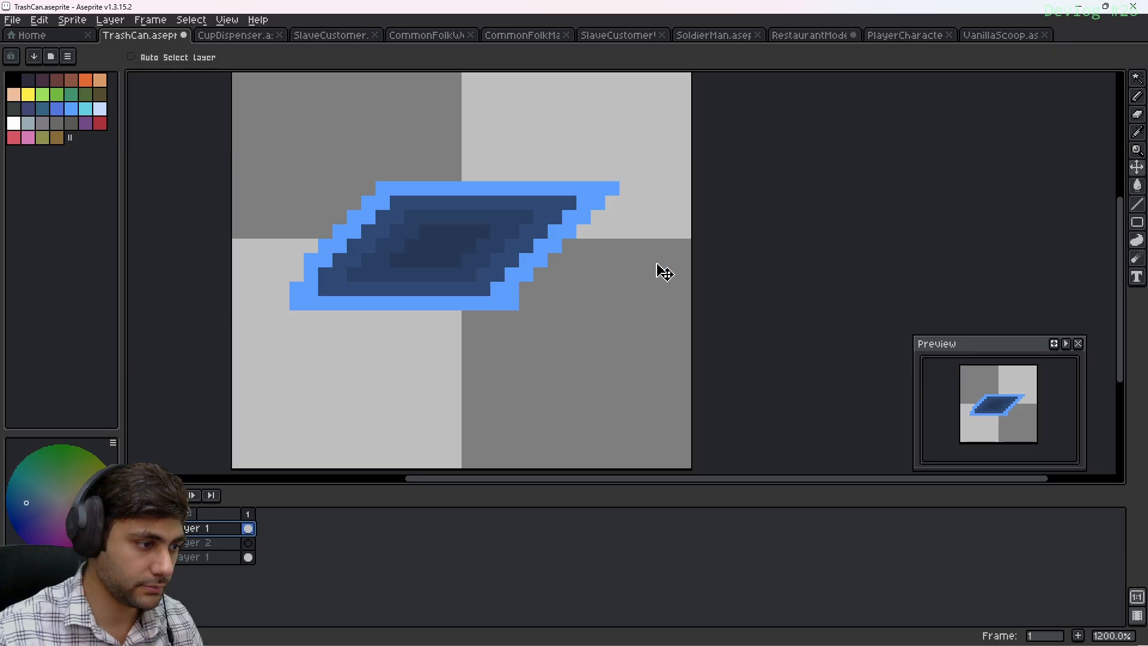
Delete the empty Layer 2 and save the TrashCan sprite
left_click(231, 543)
key("Delete")
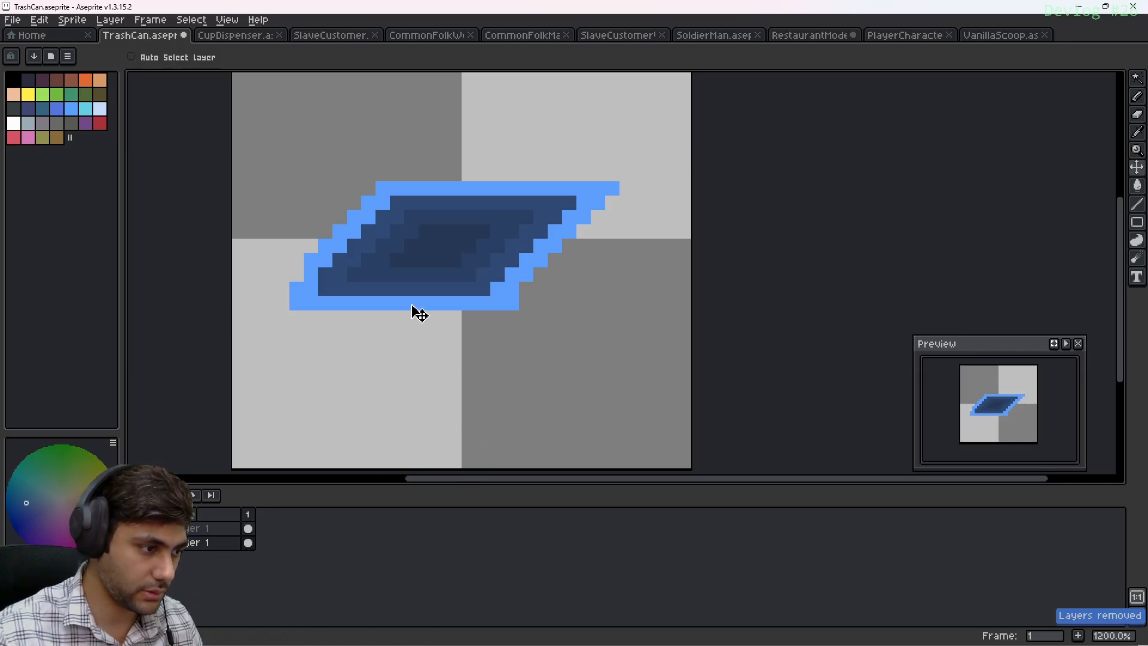
key("ctrl+s")
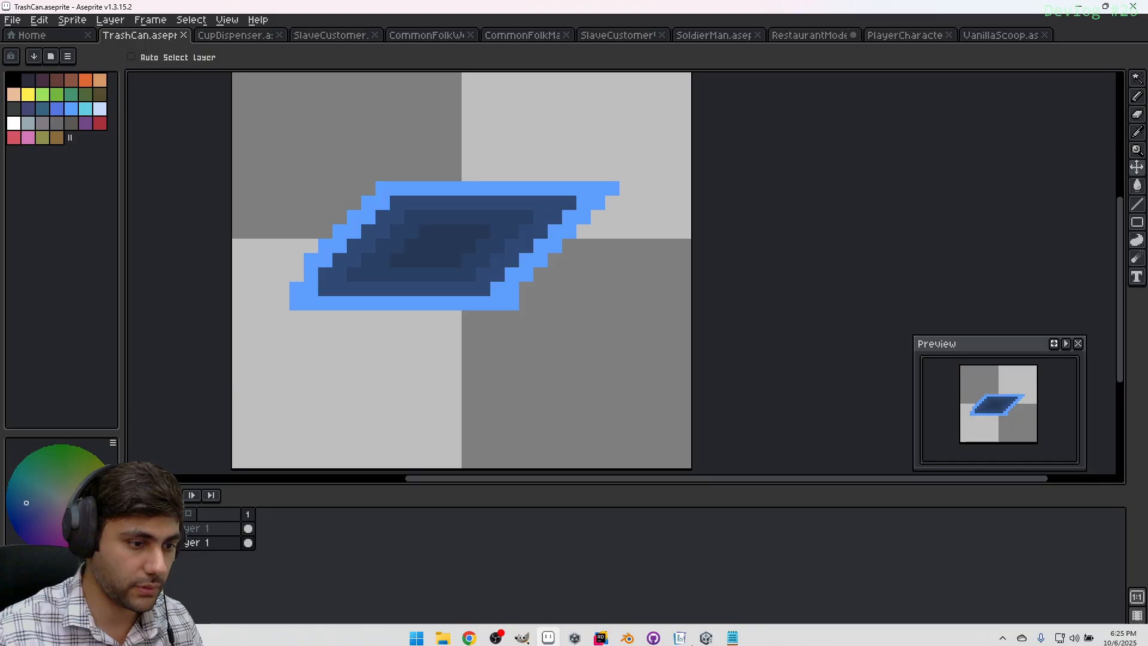
Switch to the Unity editor, restore the full layout, and select the Trash object under Restaurant Mode's Counter
left_click(706, 632)
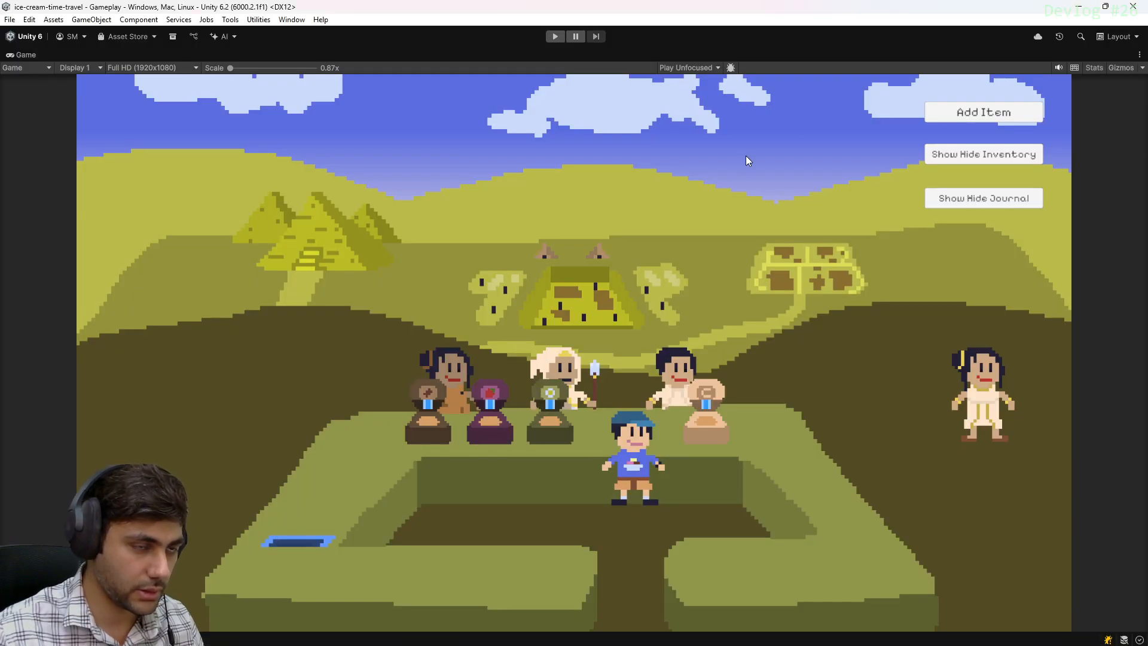
key("shift+space")
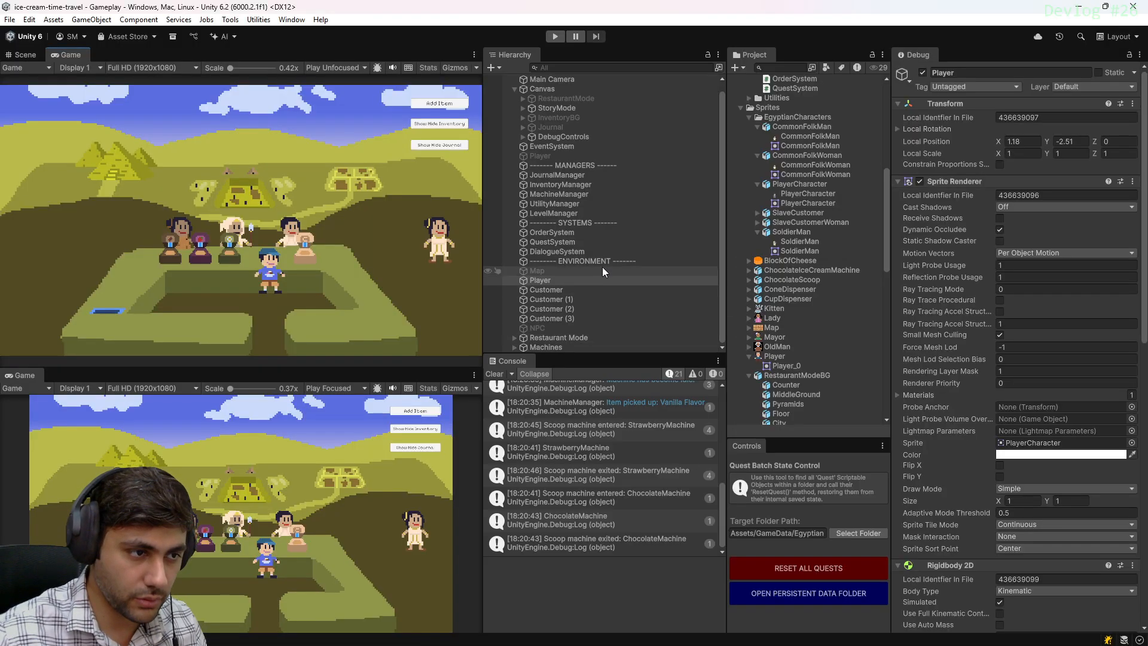
left_click(515, 337)
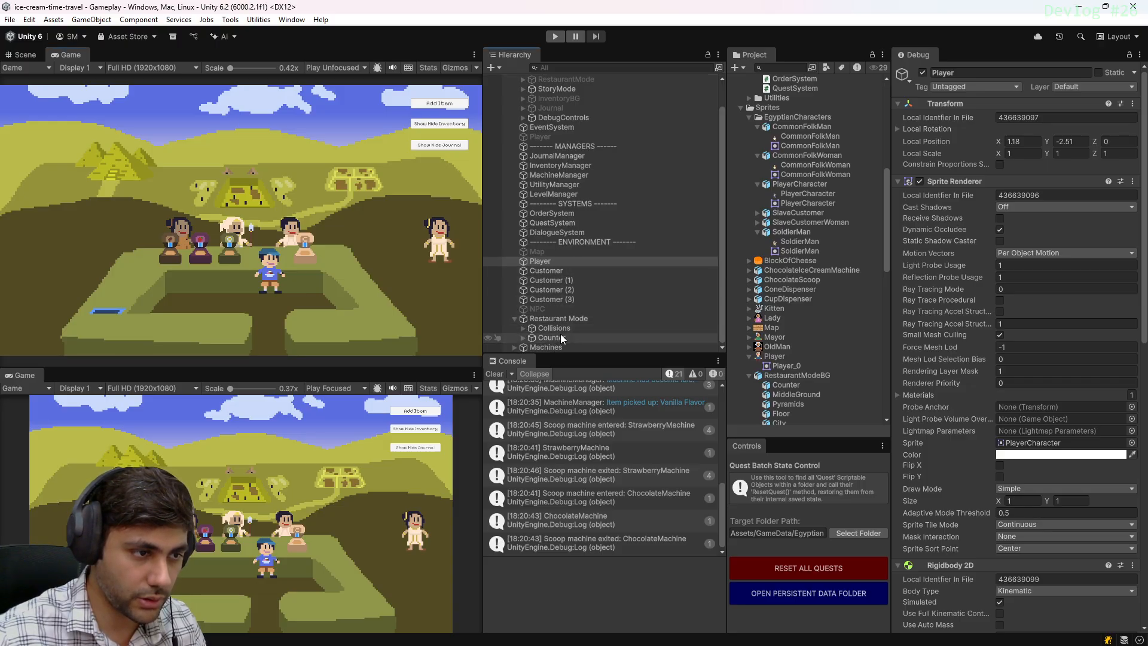
left_click(524, 337)
scroll(561, 338, "down", 1)
left_click(563, 337)
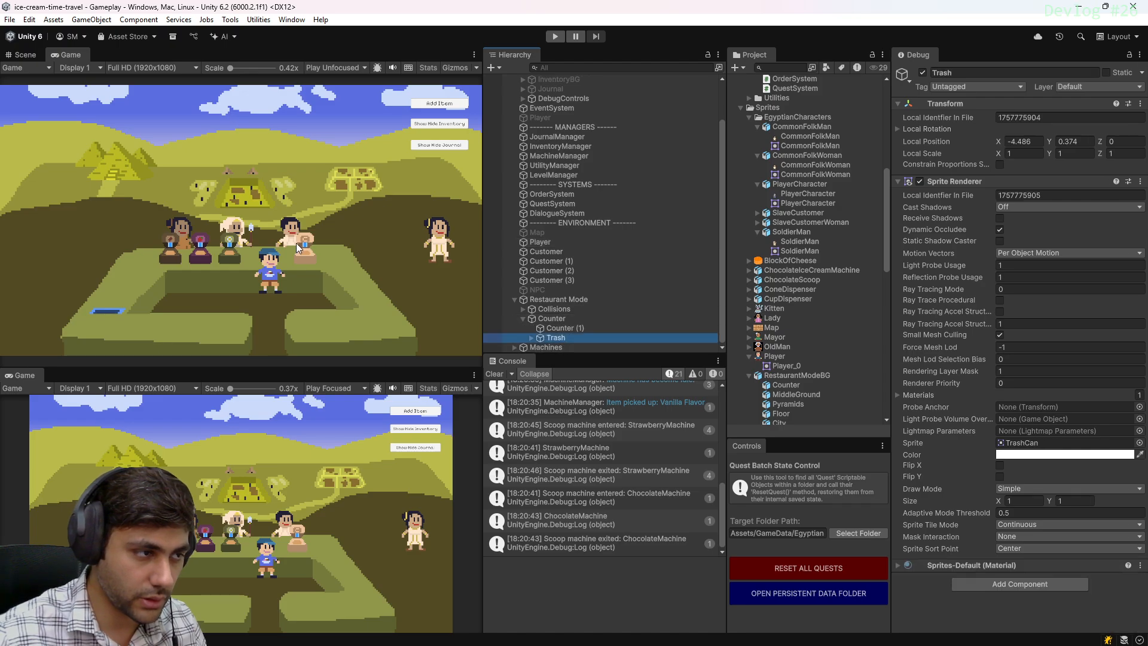
Move the Trash object up and right on the counter in the Scene view, to about X -4.245, Y 0.809
left_click(25, 54)
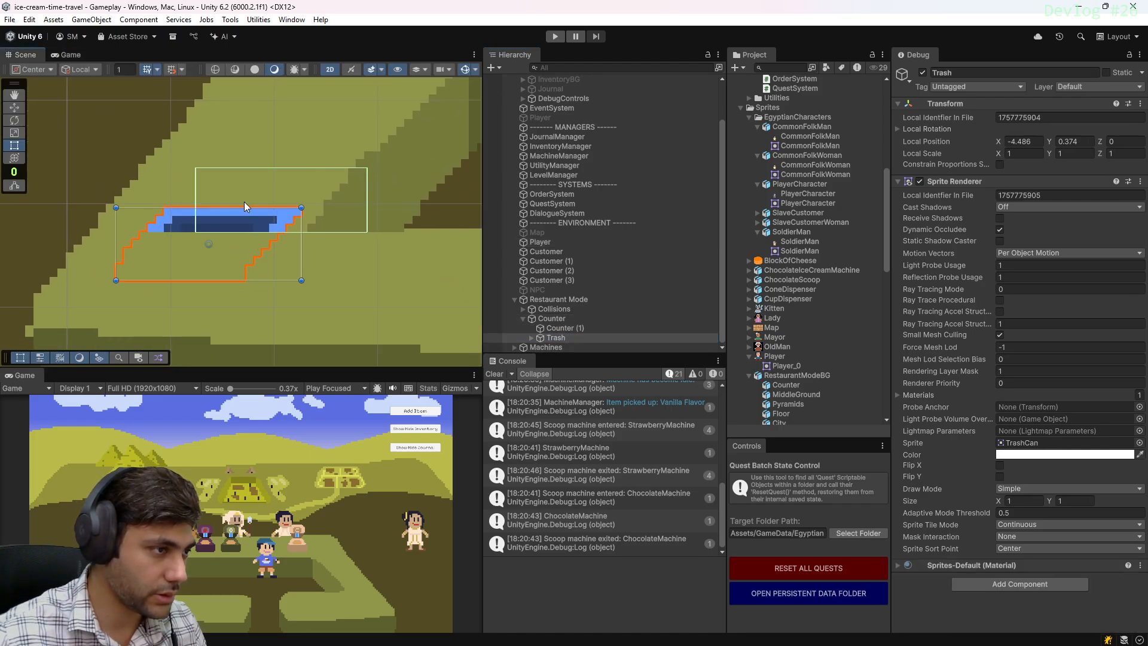
left_click_drag(249, 218, 278, 163)
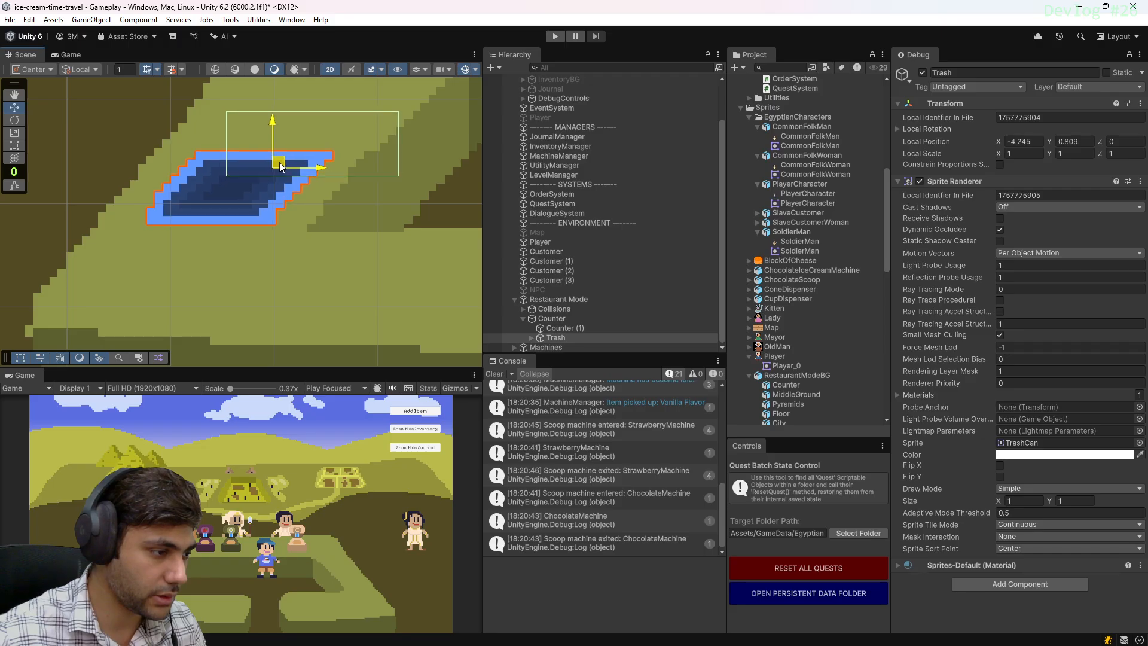
scroll(308, 242, "up", 2)
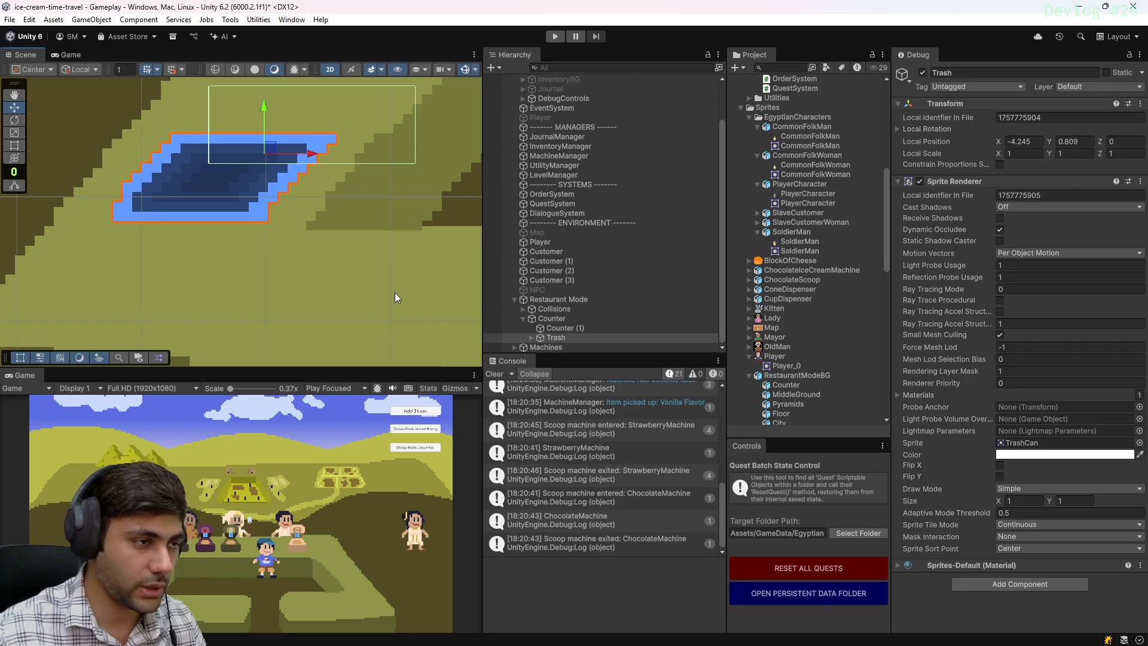
Lower the Trash object's InteractionCollider so it sits nearer the opening on the counter
left_click(531, 339)
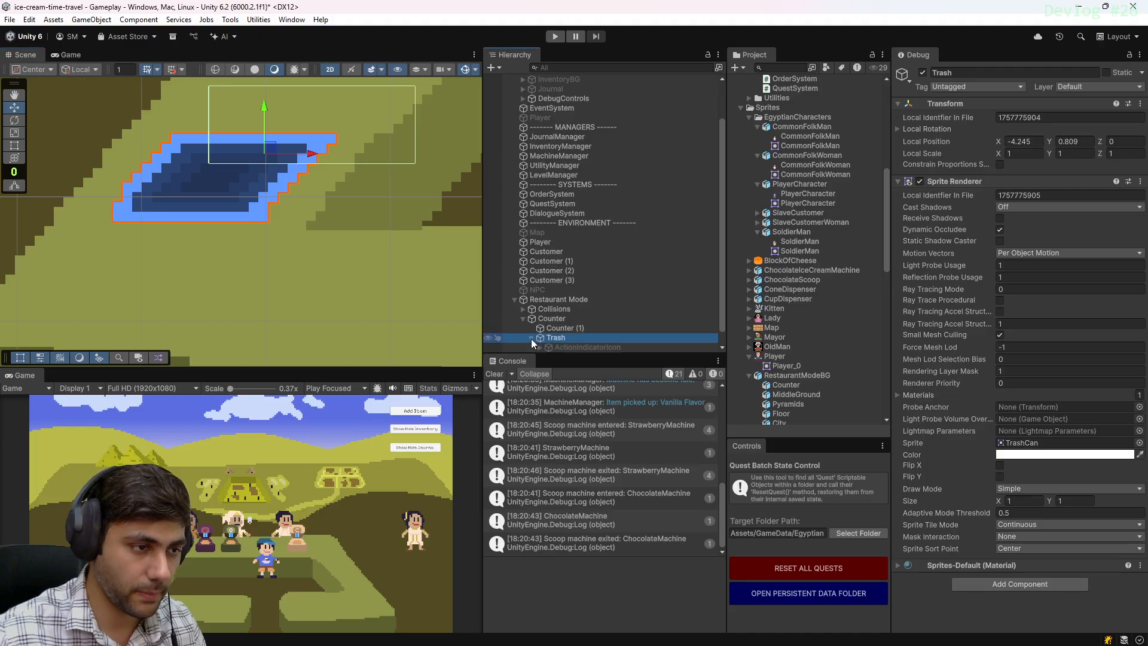
left_click(580, 346)
scroll(339, 216, "down", 2)
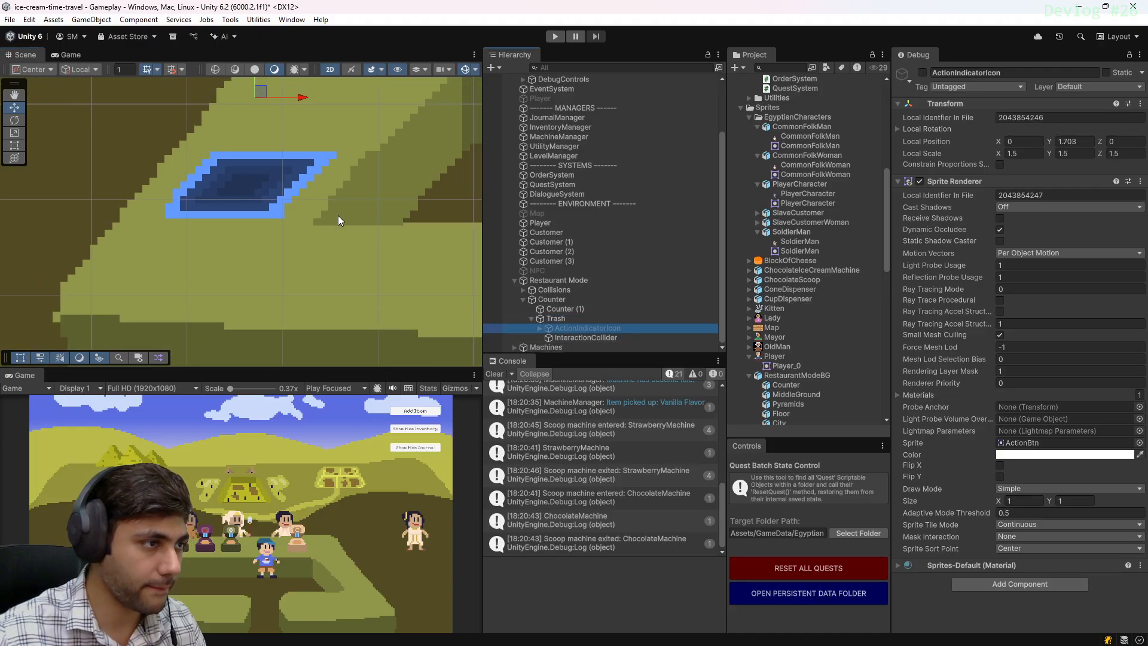
middle_click_drag(338, 215, 341, 281)
left_click(583, 337)
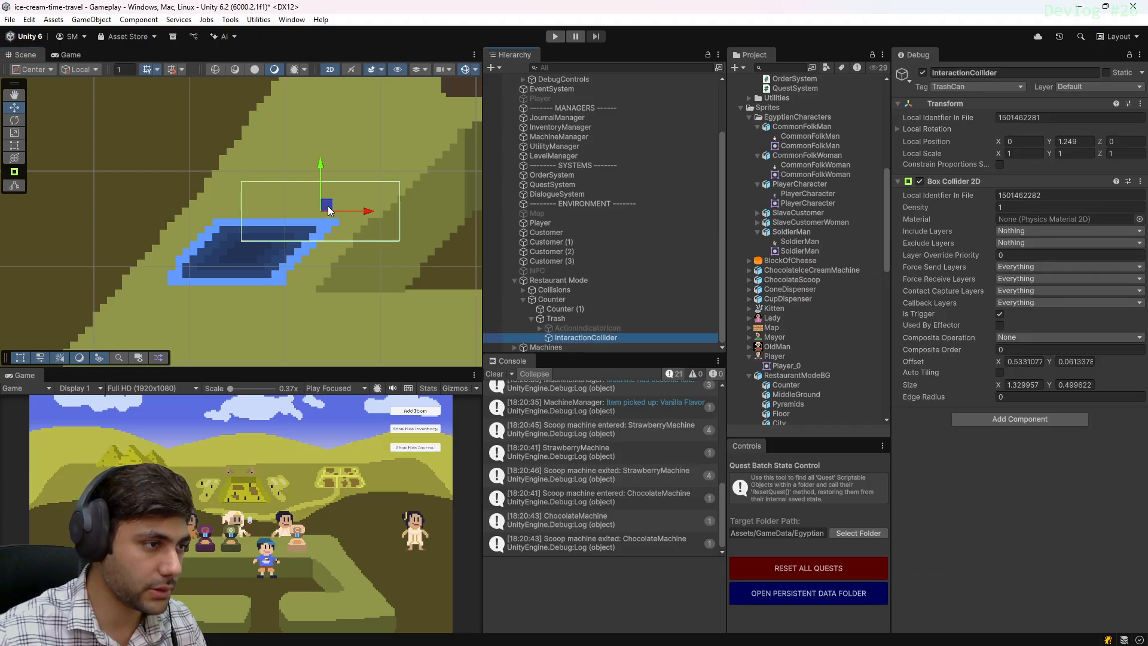
left_click_drag(320, 166, 324, 208)
Move the Trash object's ActionIndicatorIcon to about X 0.146, Y 1.412, leave it disabled, and save the scene
left_click(559, 328)
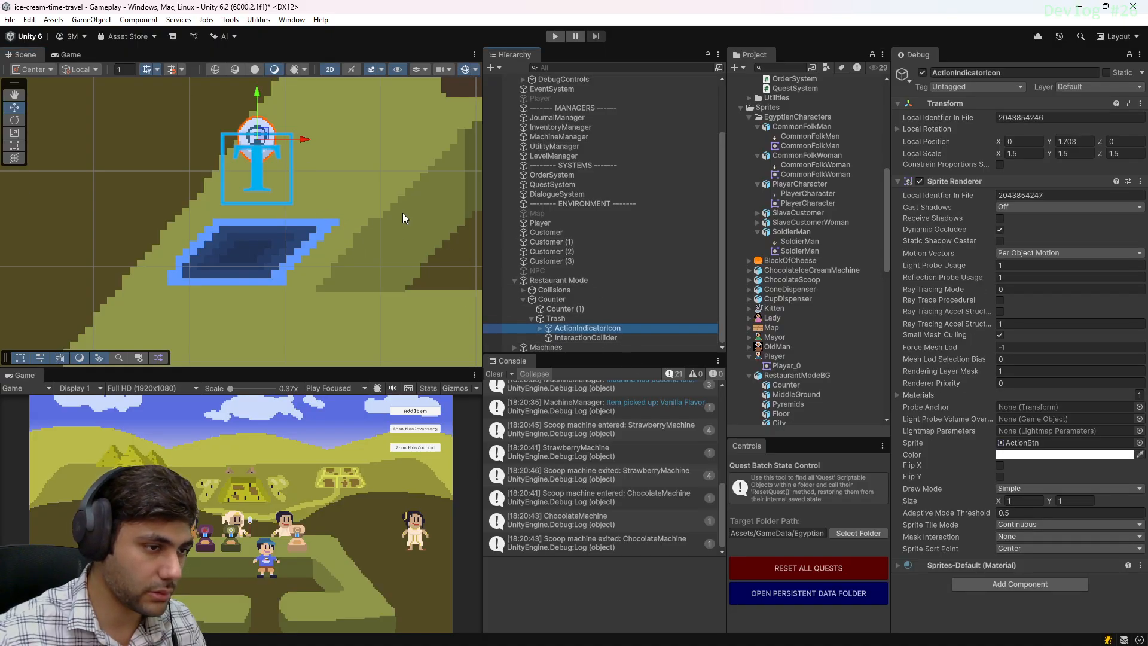
left_click_drag(260, 135, 281, 174)
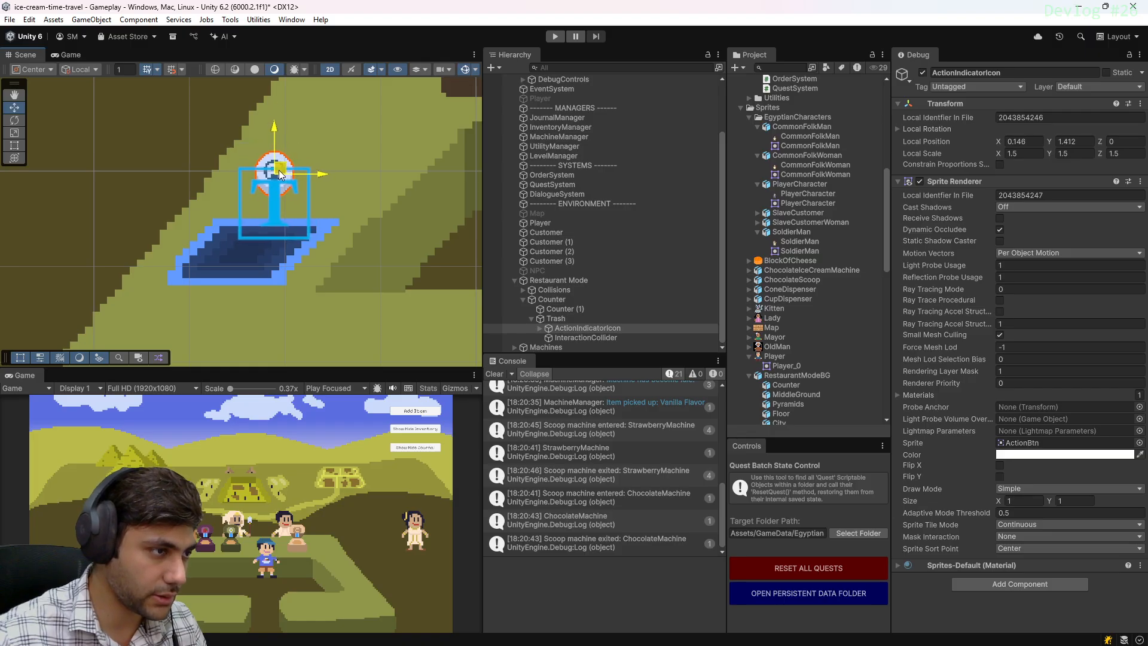
key("alt+shift+a")
key("ctrl+s")
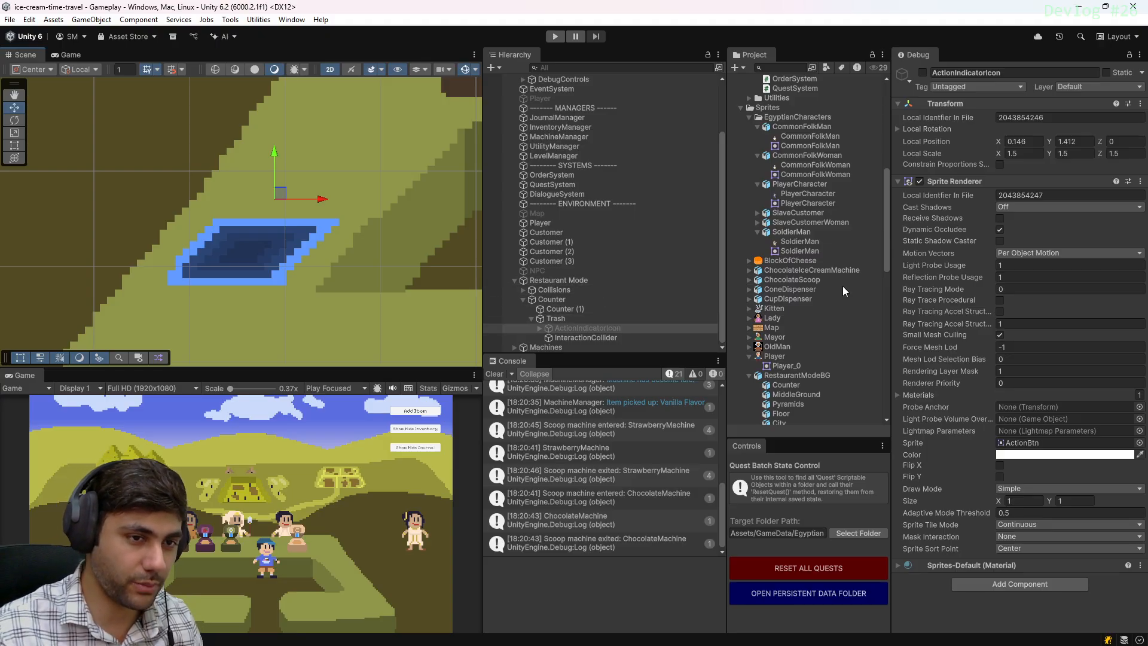
Return the Inspector from Debug to Normal mode and clear the console messages
left_click(1140, 54)
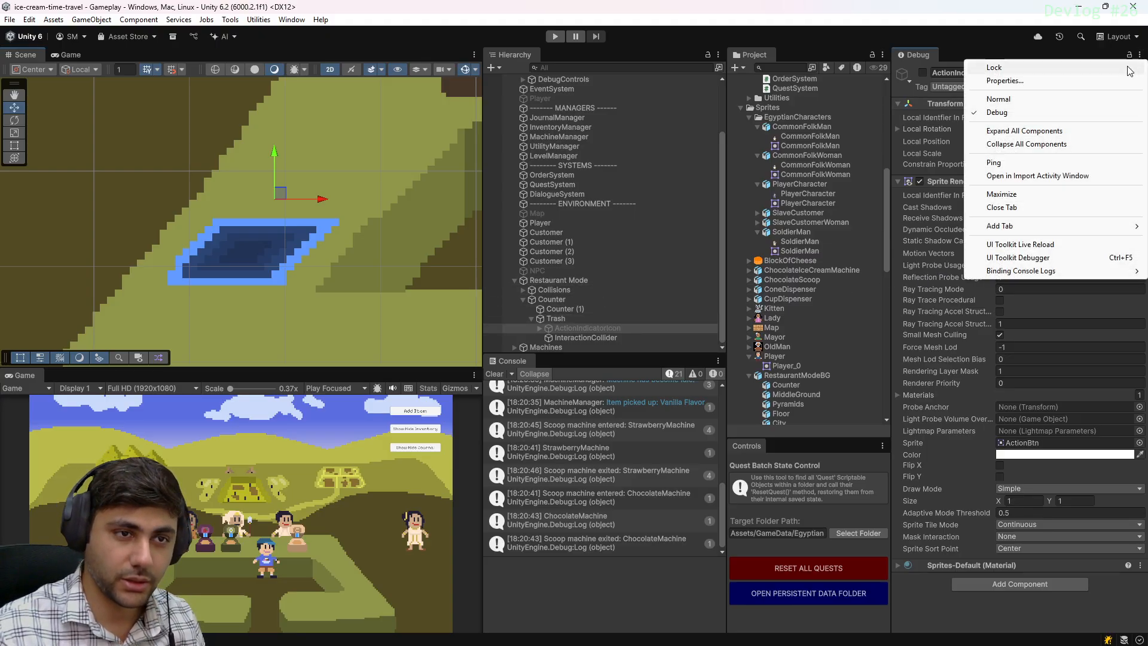
left_click(1092, 100)
left_click(500, 376)
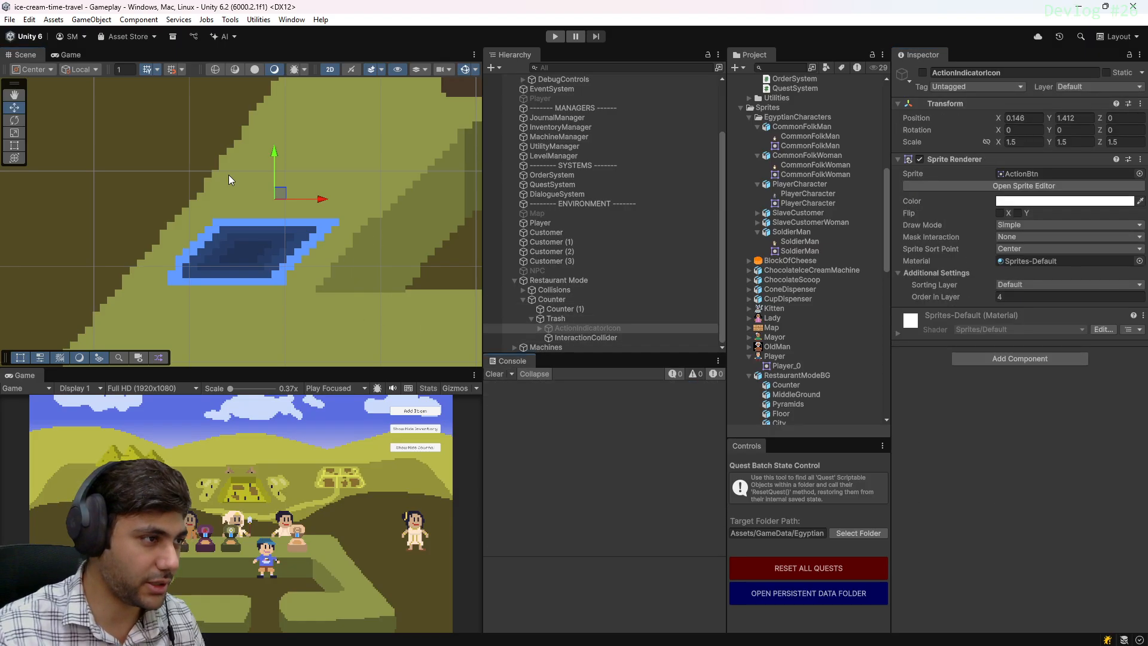
Maximize the Game view and start play mode to check the trash can on the counter
scroll(343, 241, "down", 5)
middle_click_drag(343, 241, 133, 290)
scroll(240, 220, "down", 3)
scroll(241, 222, "down", 1)
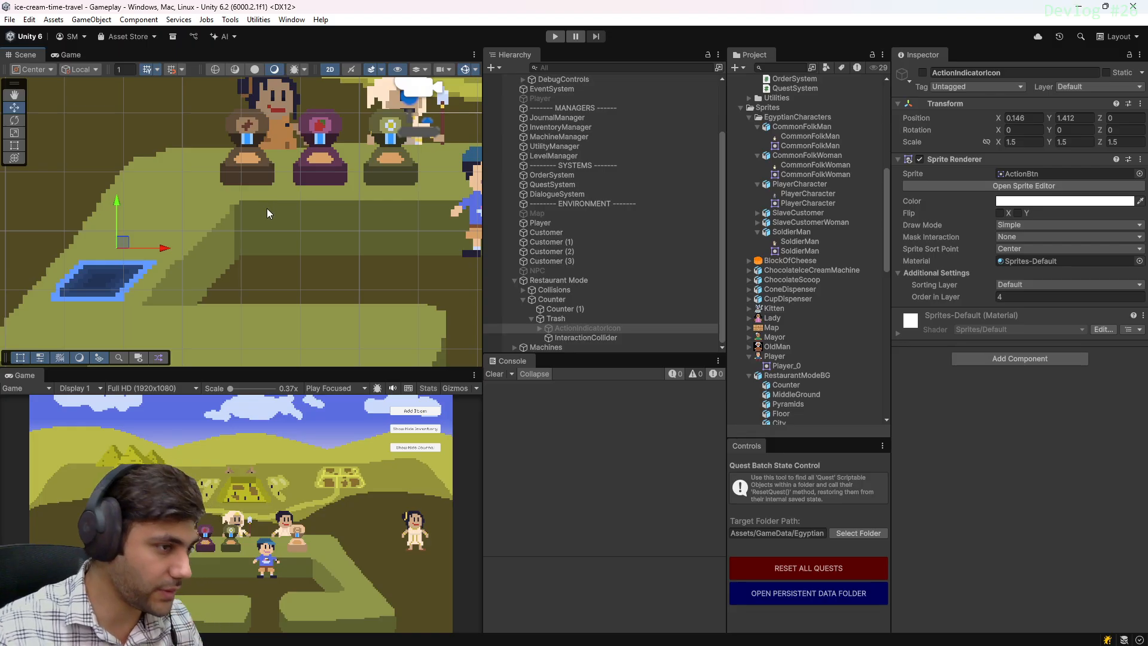
scroll(353, 230, "down", 1)
scroll(353, 230, "down", 1)
left_click(70, 55)
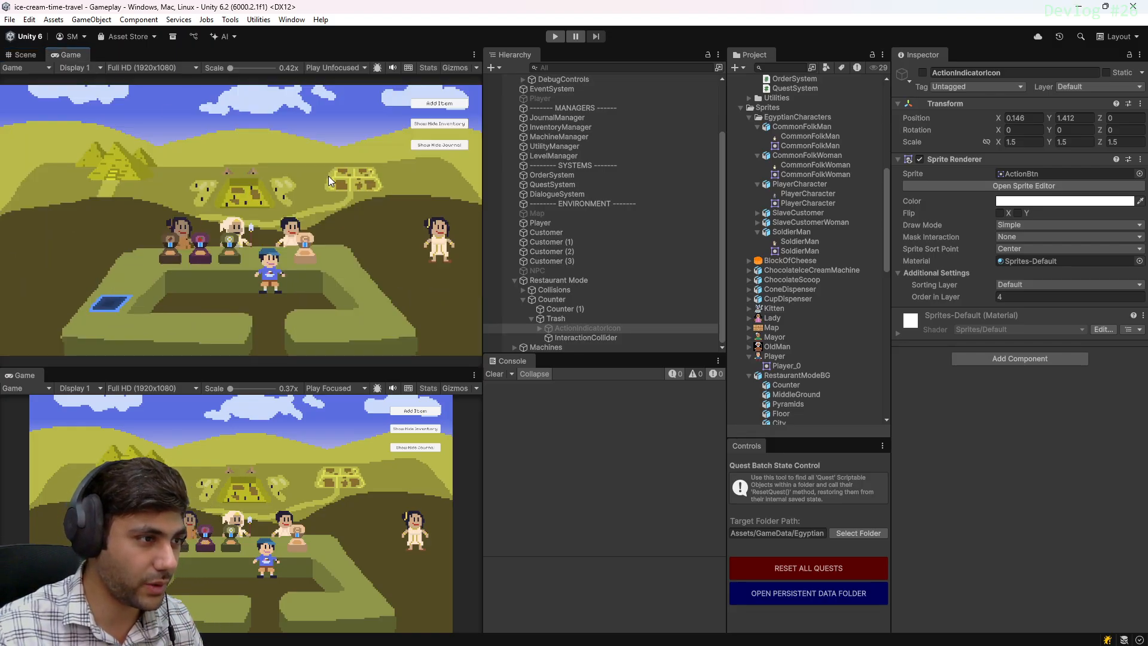
key("shift+space")
left_click(554, 37)
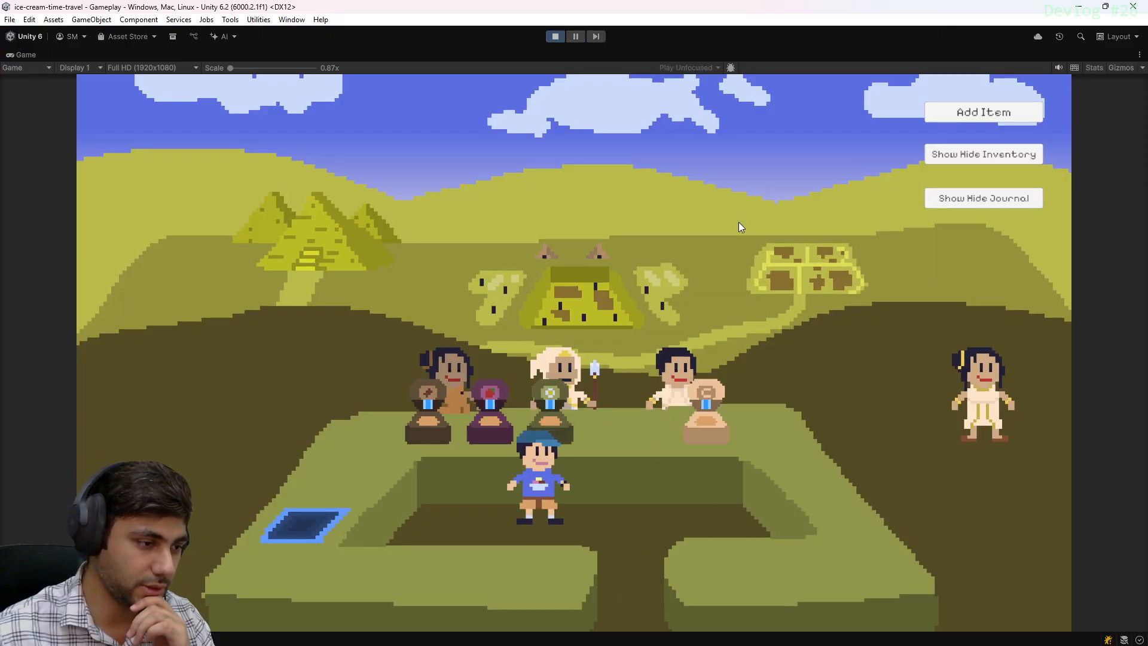
Walk the player around inside the counter area of the running game and stop play mode
key("a")
key("d")
key("w")
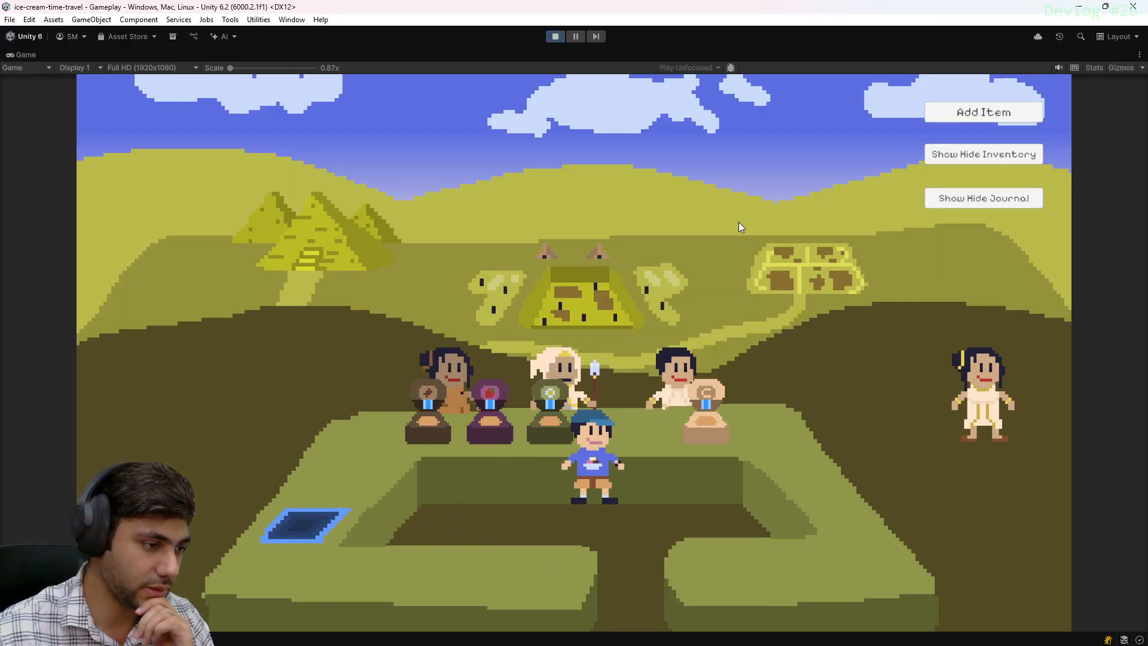
key("s")
key("a")
key("a")
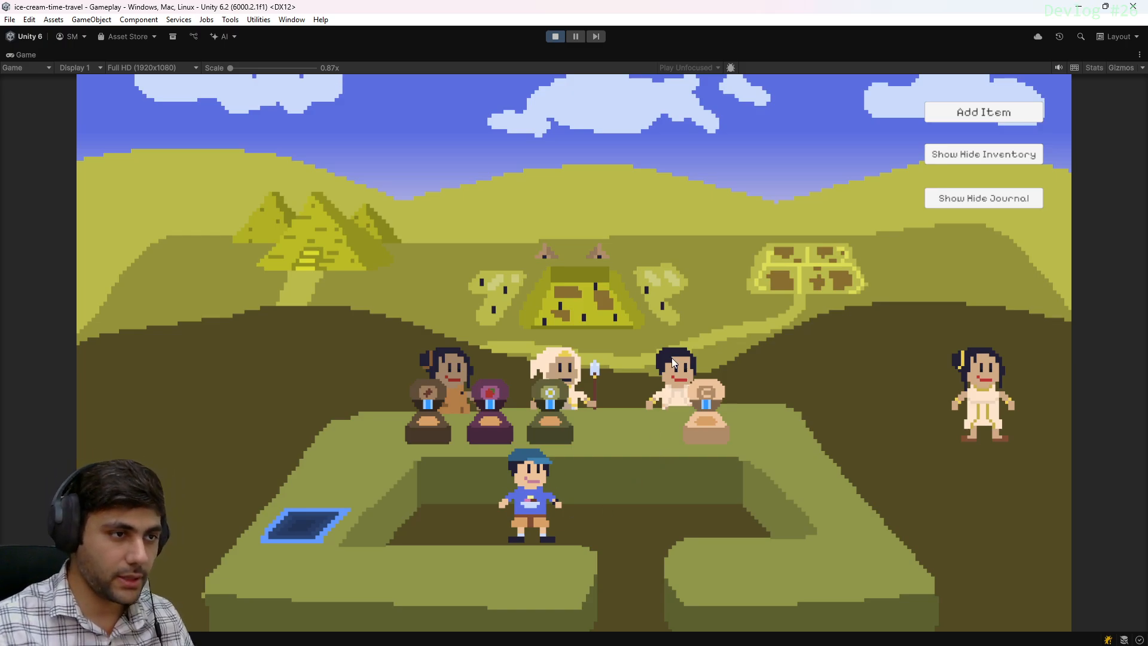
left_click(555, 36)
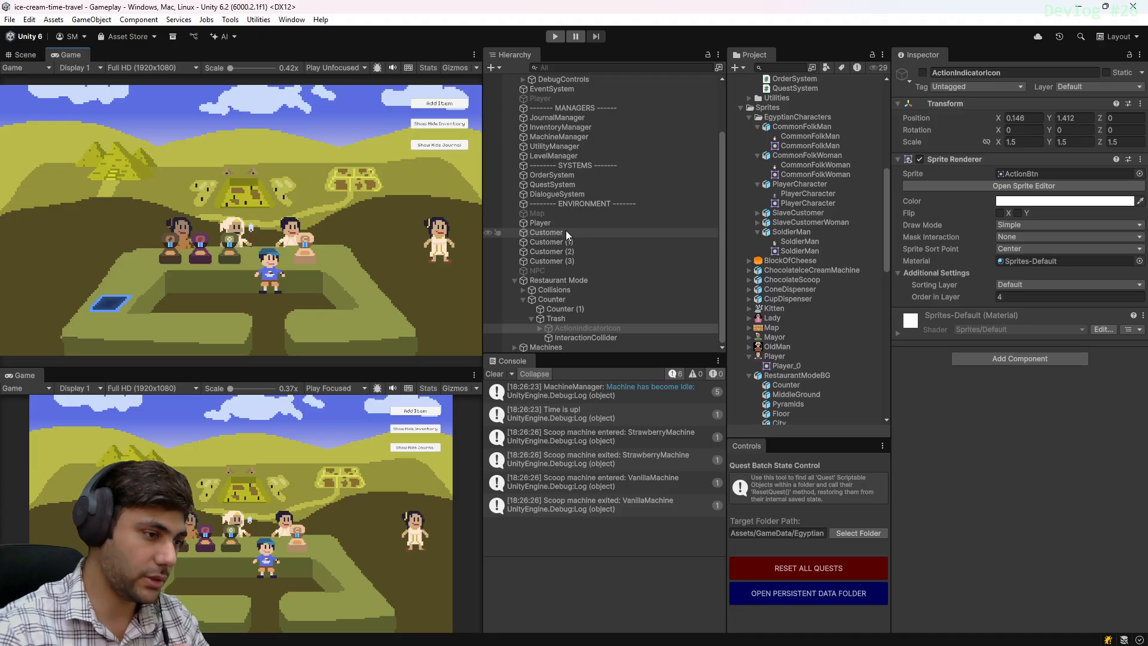
Switch to Aseprite and create a new 32 × 32 px RGBA sprite with a transparent background
left_click(549, 631)
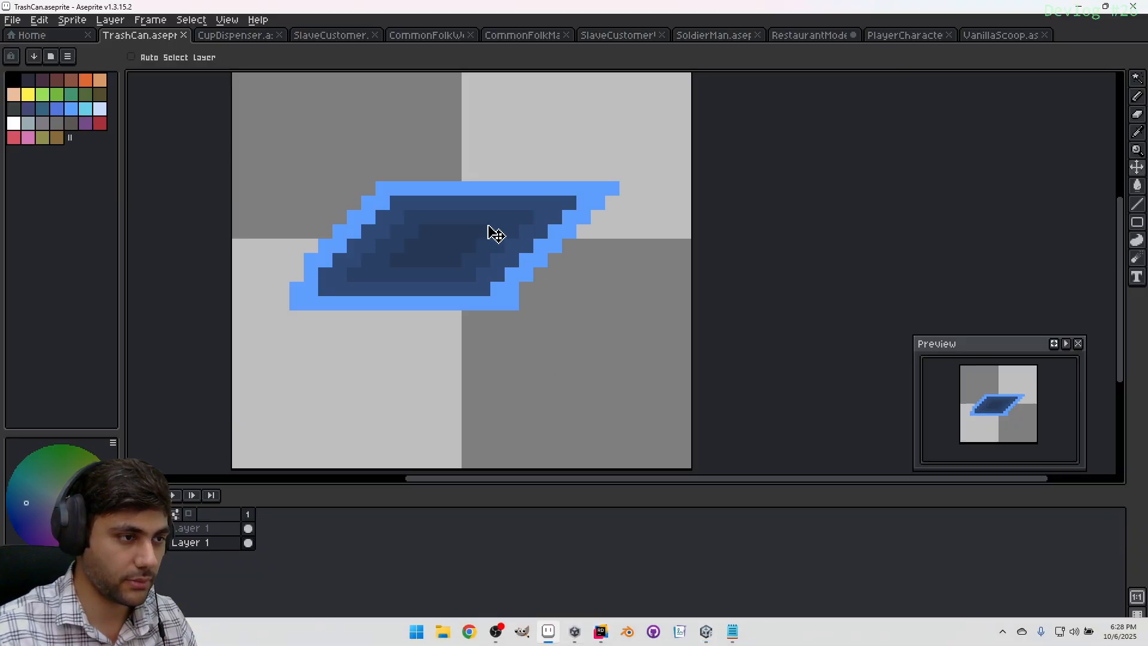
key("ctrl+n")
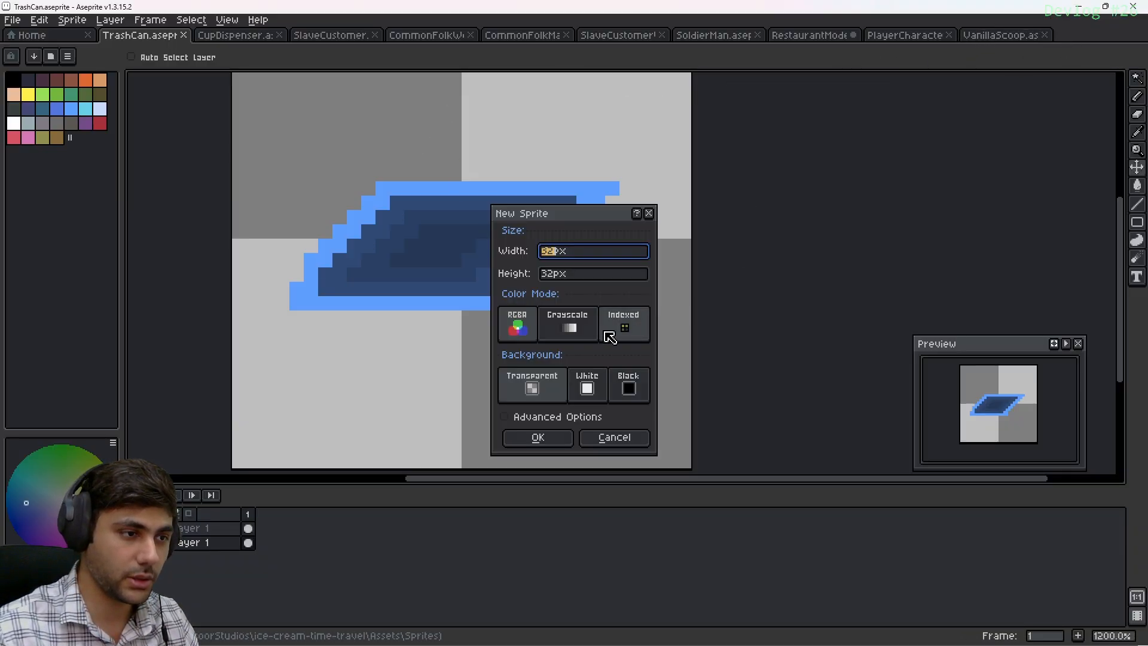
left_click(549, 442)
Paint a pale blue rounded speech bubble body, about 22 × 13 px, in the upper half of the canvas with a 5 px pencil
scroll(574, 259, "up", 6)
middle_click_drag(682, 260, 462, 113)
middle_click_drag(502, 205, 478, 214)
left_click(99, 109)
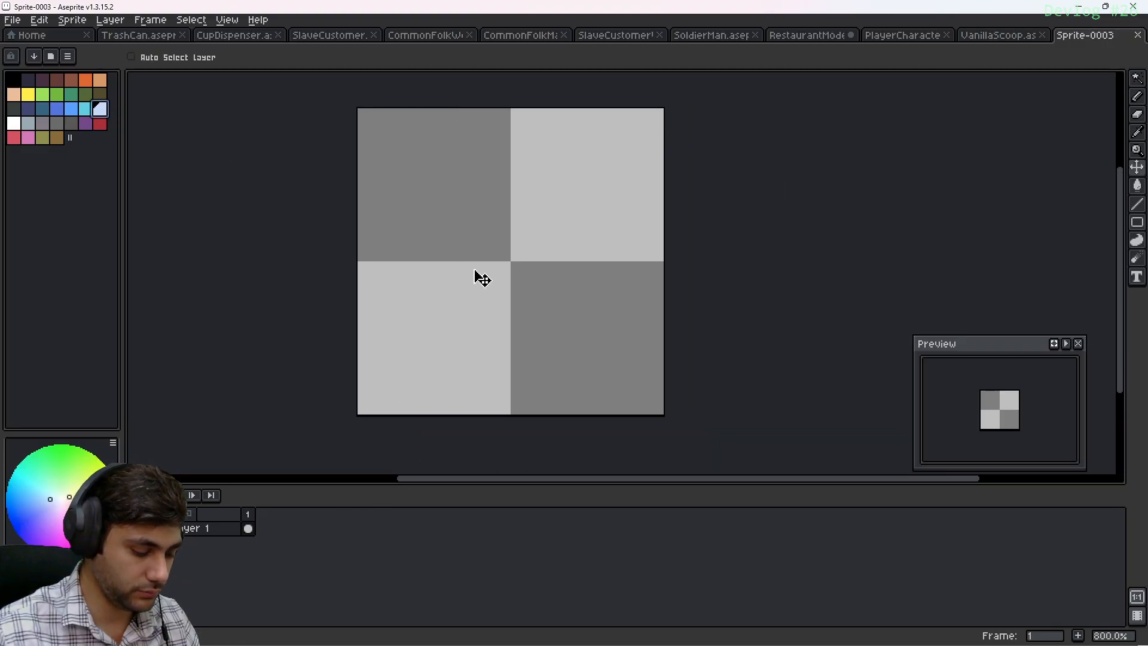
key("b")
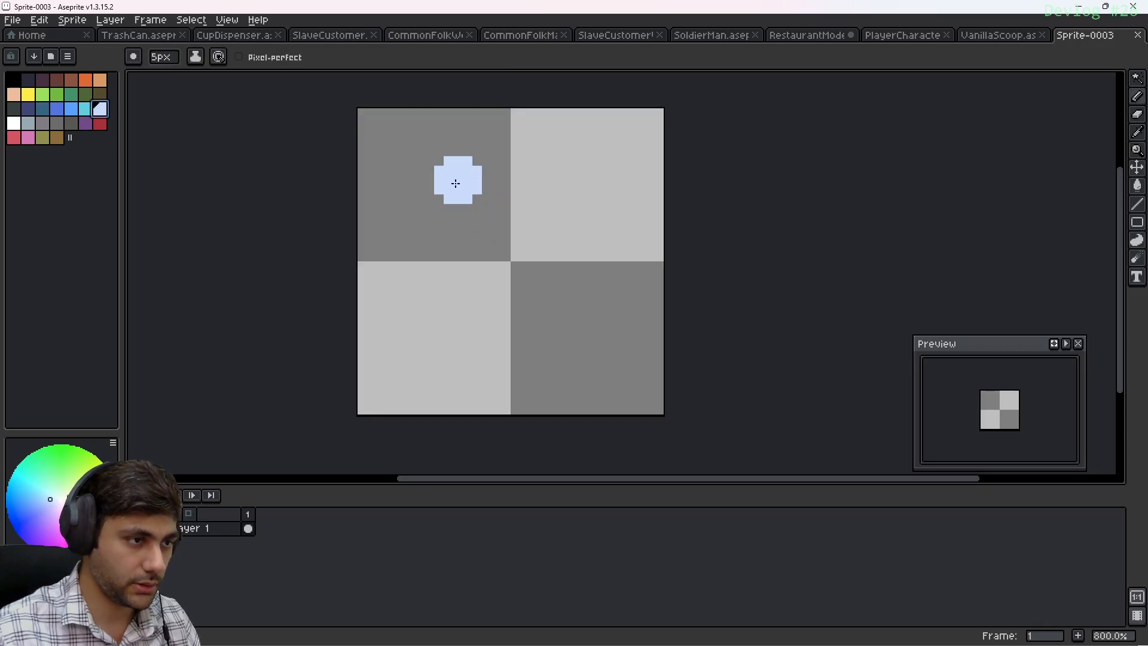
mouse_move(438, 179)
left_mouse_down()
mouse_move(587, 255)
mouse_move(482, 238)
mouse_move(441, 215)
mouse_move(451, 249)
mouse_move(541, 257)
left_mouse_up()
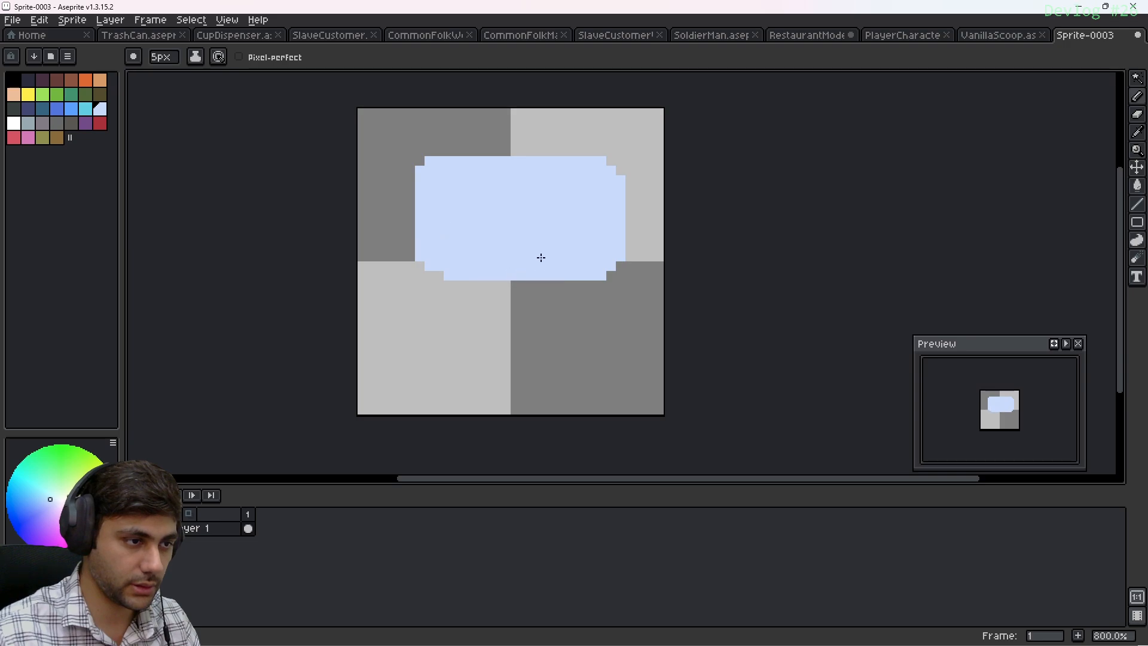
left_click_drag(479, 296, 464, 284)
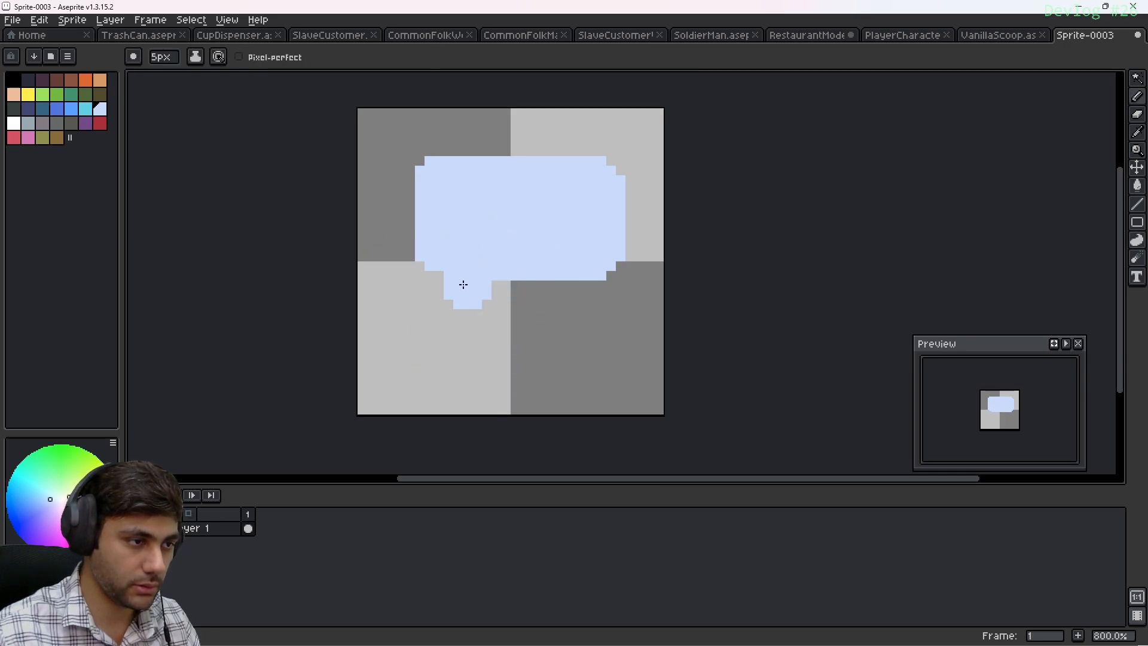
scroll(463, 284, "up", 1)
key("ctrl+z")
Paint a pale blue slanted tail pointing down-left from the bubble's lower left edge with a 2 px pencil
key("minus")
key("minus")
key("minus")
key("minus")
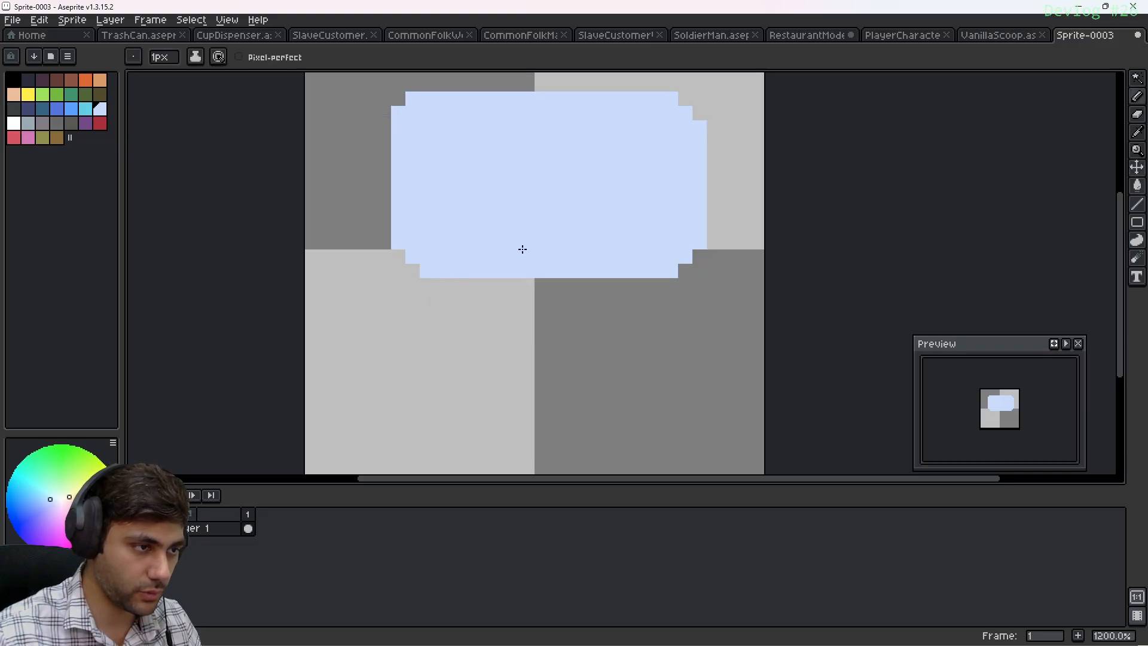
scroll(523, 249, "down", 1)
scroll(513, 297, "up", 1)
scroll(523, 244, "down", 1)
left_click(515, 217, "alt")
scroll(450, 295, "up", 3)
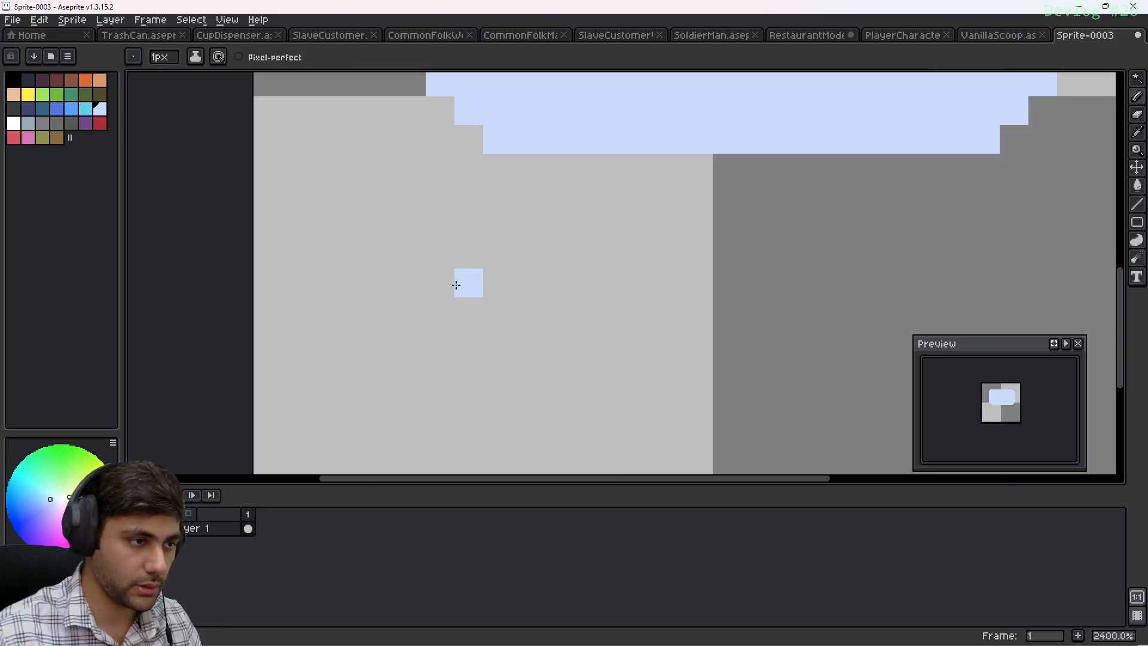
key("plus")
left_click_drag(490, 225, 492, 283)
key("ctrl+z")
middle_click_drag(520, 241, 479, 345)
mouse_move(534, 246)
left_mouse_down()
mouse_move(403, 387)
mouse_move(478, 227)
left_mouse_up()
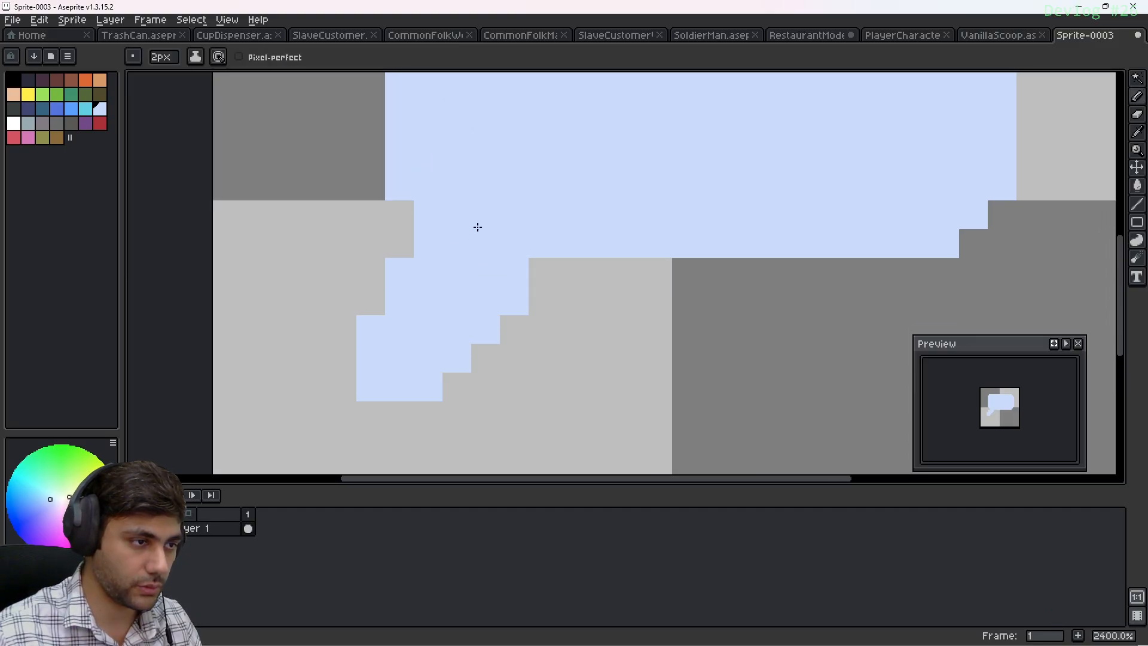
Trace a 1 px outline in a darker grey-blue along the inside edge of the speech bubble and its tail
middle_click_drag(621, 212, 497, 212)
scroll(498, 212, "down", 3)
middle_click_drag(654, 271, 660, 270)
mouse_move(603, 323)
middle_mouse_down()
mouse_move(706, 280)
mouse_move(606, 323)
middle_mouse_up()
scroll(496, 246, "up", 2)
middle_click_drag(535, 264, 464, 238)
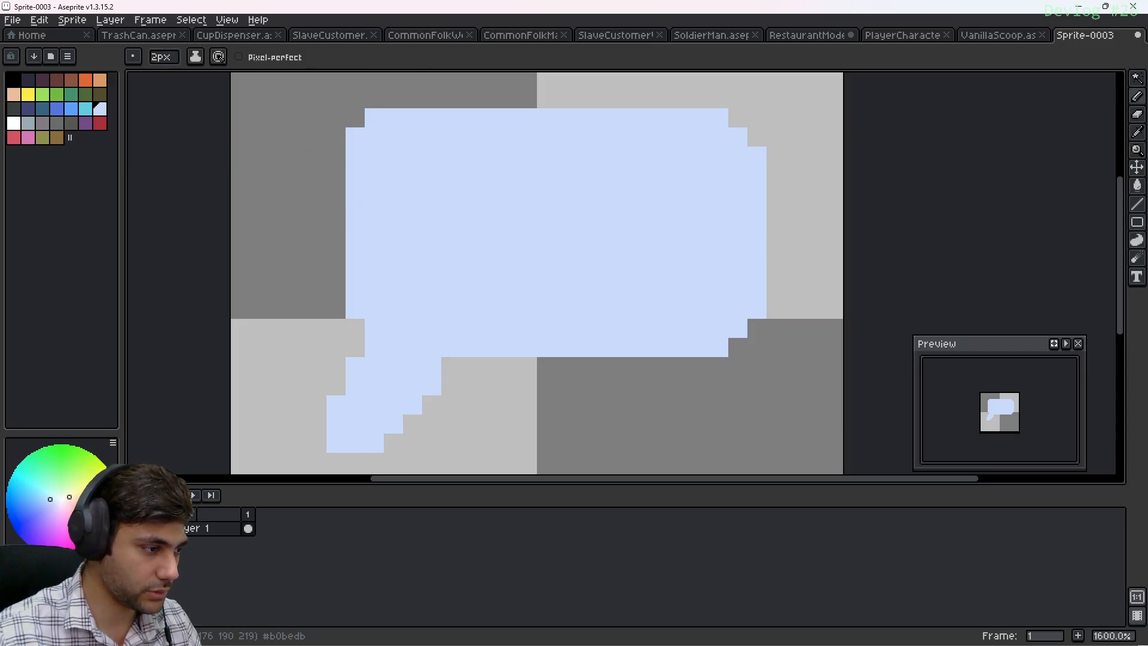
left_click(96, 563)
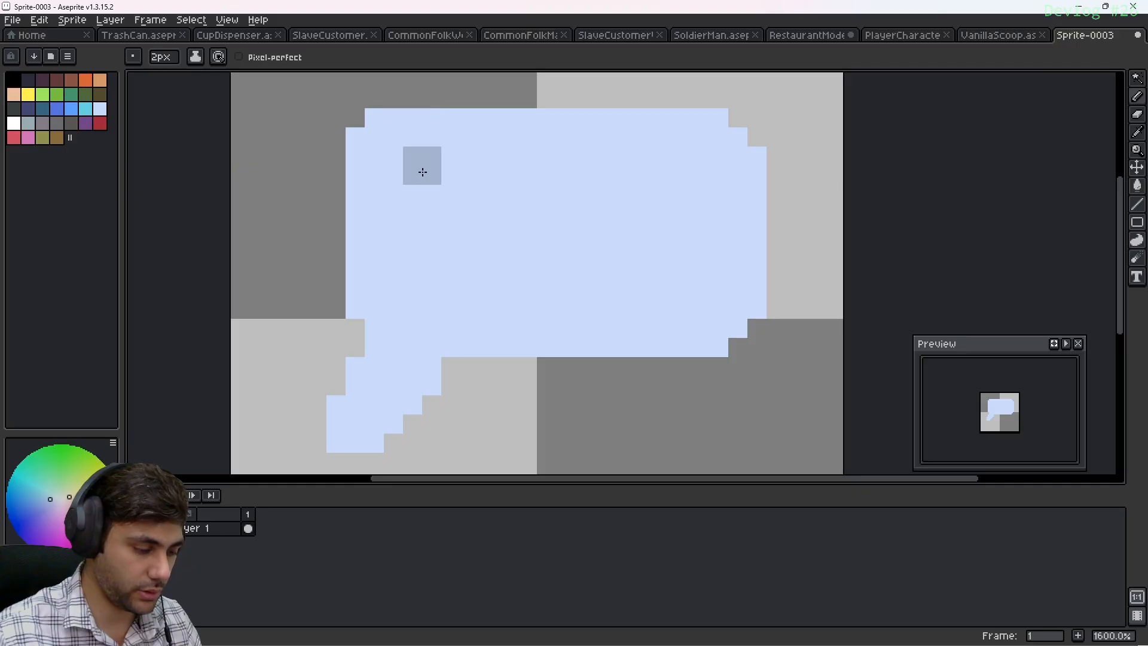
key("minus")
left_click_drag(374, 118, 698, 119)
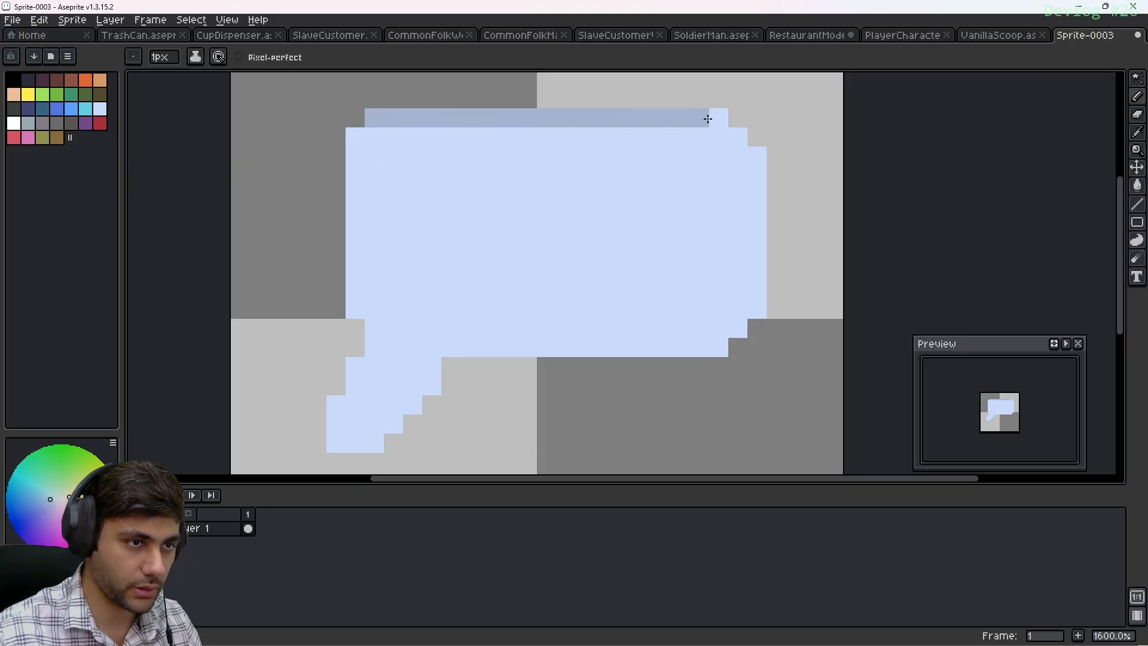
left_click(735, 135)
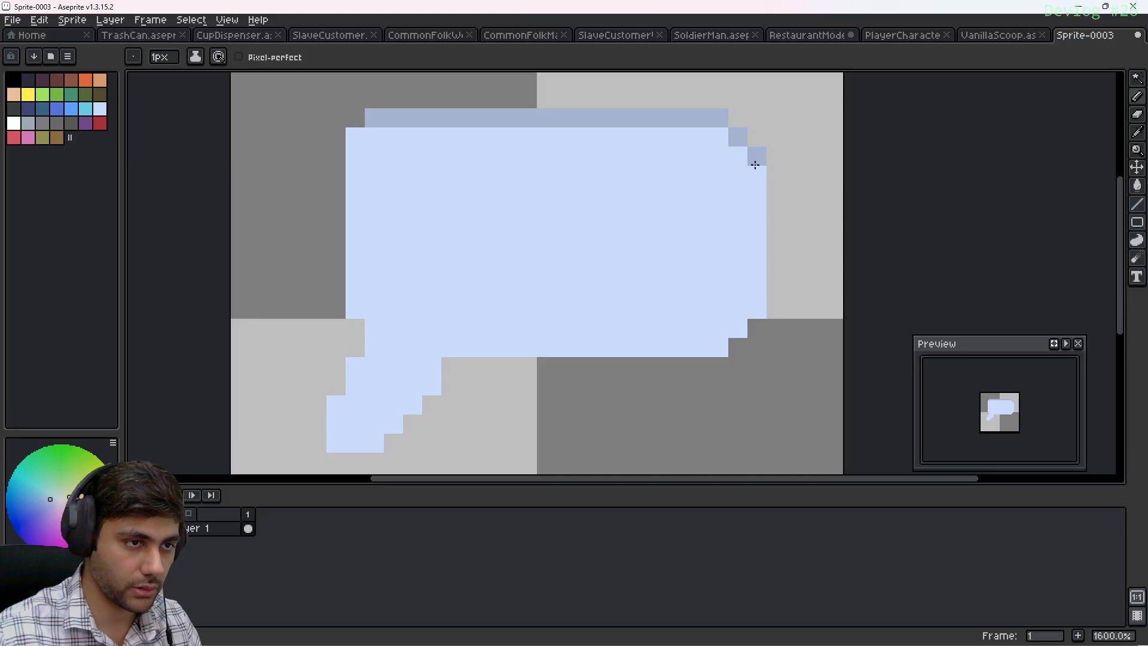
mouse_move(755, 165)
left_mouse_down()
mouse_move(751, 311)
mouse_move(738, 325)
mouse_move(487, 364)
mouse_move(405, 346)
mouse_move(451, 354)
mouse_move(374, 440)
mouse_move(331, 419)
mouse_move(364, 370)
mouse_move(373, 327)
mouse_move(353, 290)
left_mouse_up()
left_click(354, 137, "shift")
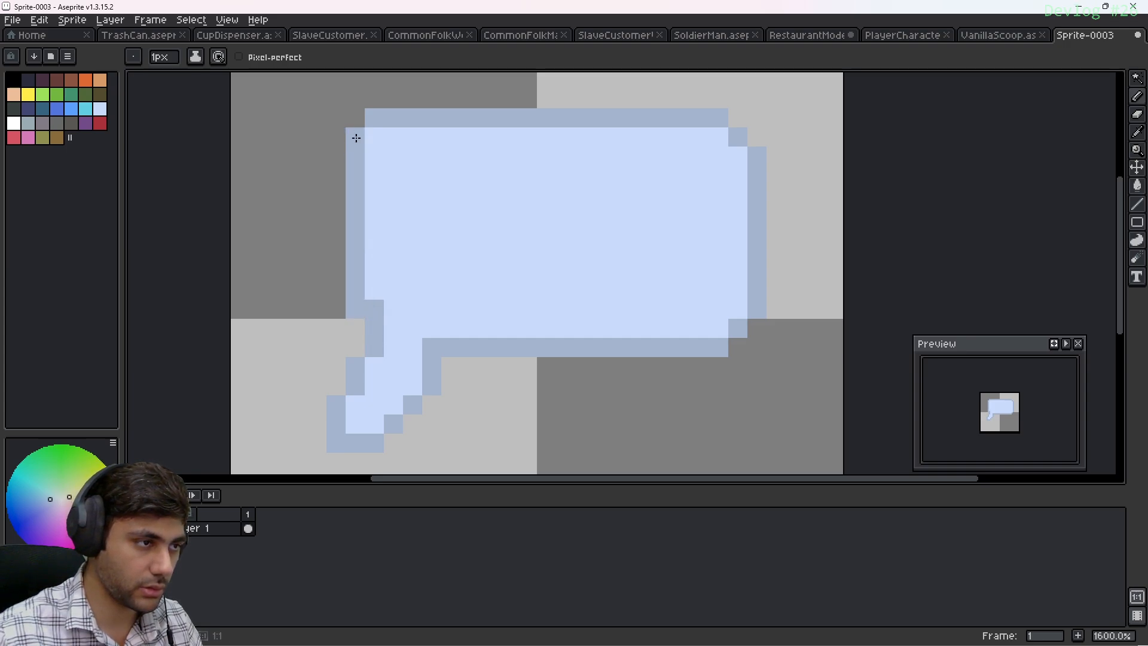
middle_click_drag(542, 239, 473, 241)
left_click(305, 138)
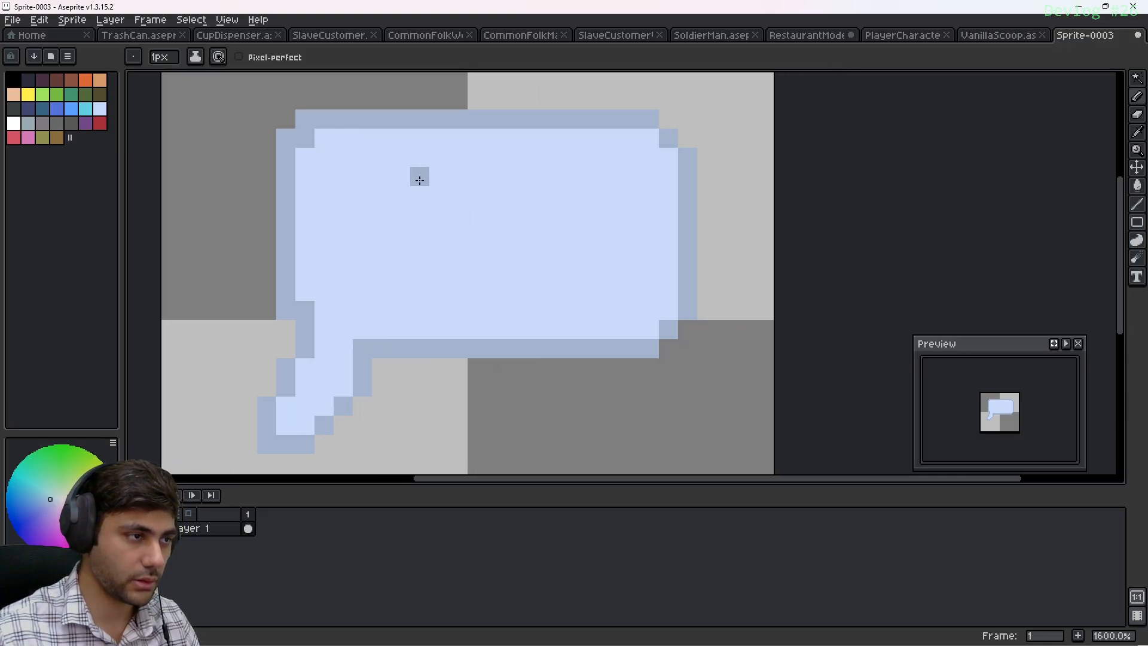
Examine the outlined speech bubble sprite at different zoom levels
middle_click_drag(581, 216, 469, 201)
scroll(470, 201, "down", 1)
mouse_move(443, 282)
middle_mouse_down()
mouse_move(520, 281)
mouse_move(479, 275)
mouse_move(522, 279)
mouse_move(518, 257)
mouse_move(511, 290)
middle_mouse_up()
scroll(530, 261, "down", 2)
scroll(500, 249, "up", 2)
scroll(509, 282, "up", 1)
scroll(509, 282, "up", 1)
scroll(529, 267, "down", 1)
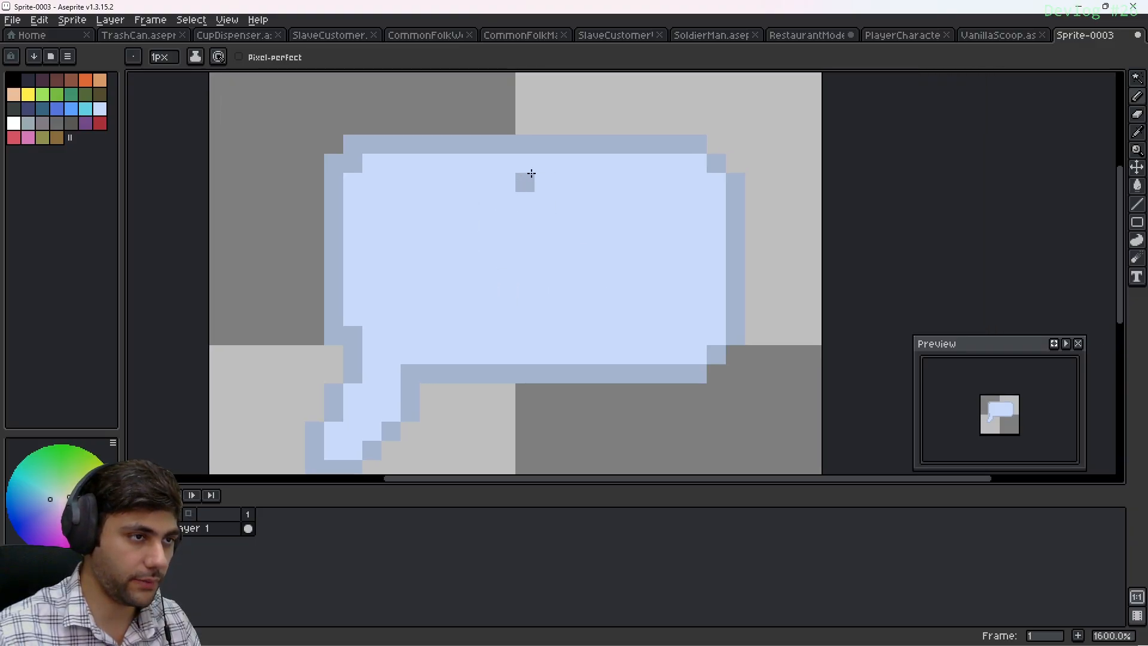
Choose the dark navy palette colour, undo the last pencil stroke, and set the pencil size to 2 px
left_click(29, 80)
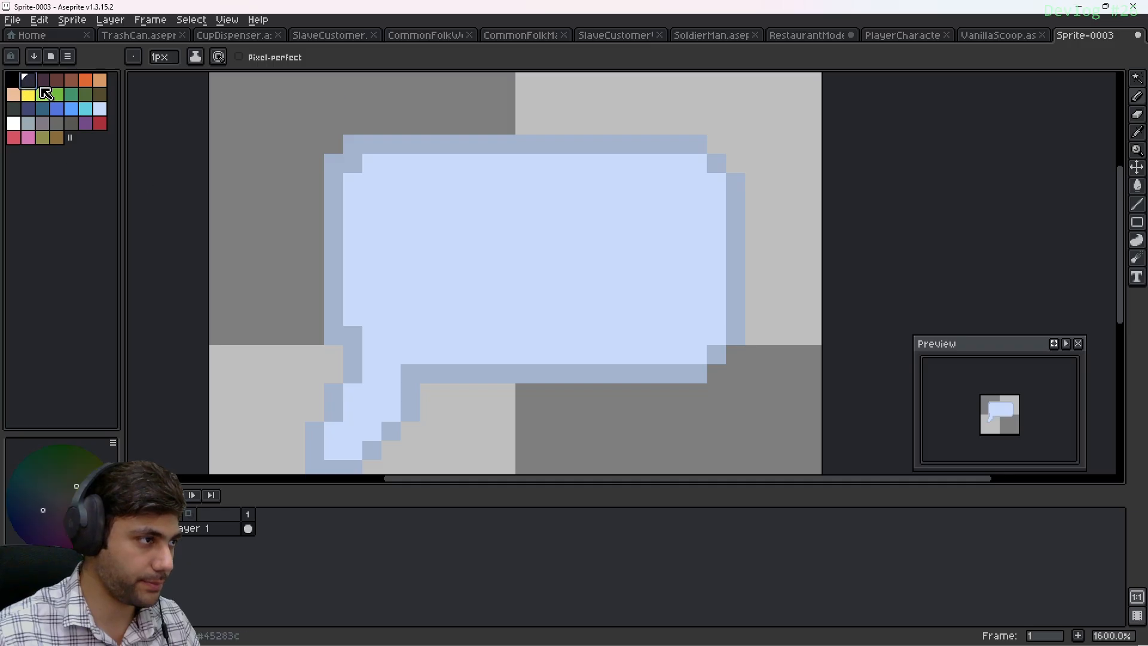
left_click(468, 240)
key("plus")
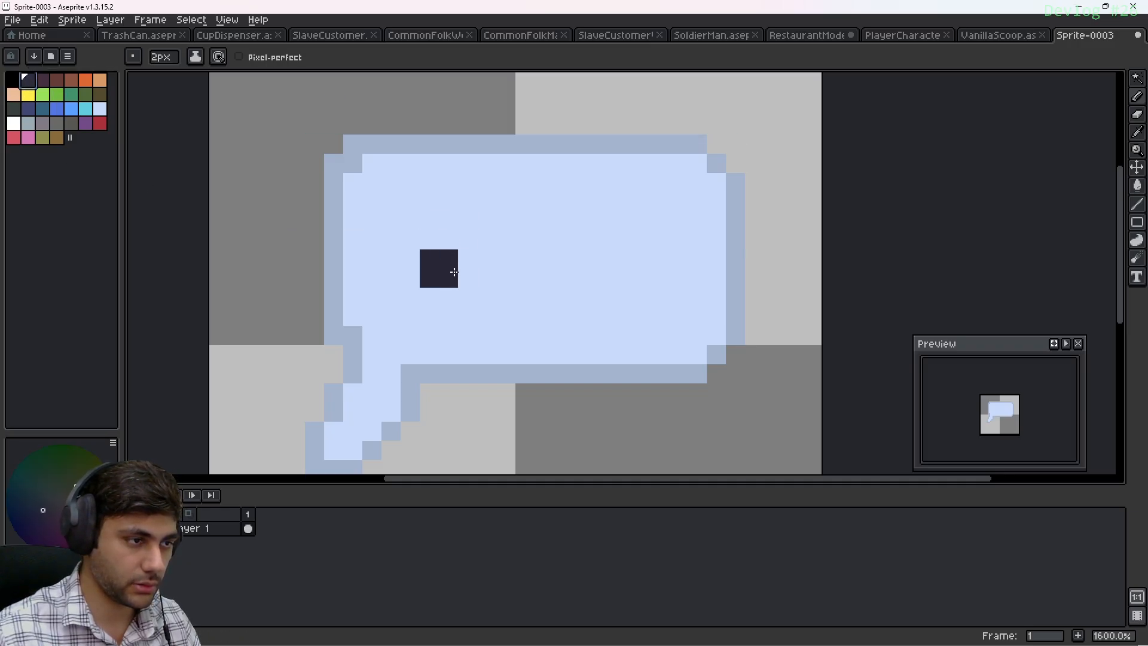
key("plus")
key("plus")
key("plus")
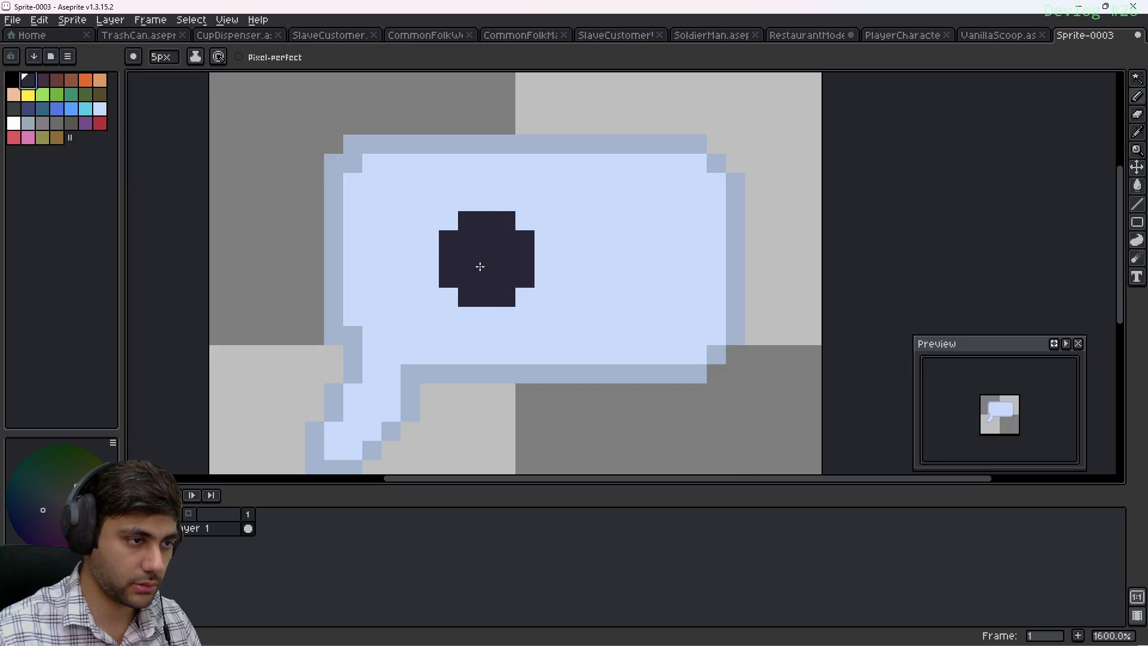
key("ctrl+z")
key("minus")
key("minus")
key("minus")
key("minus")
key("plus")
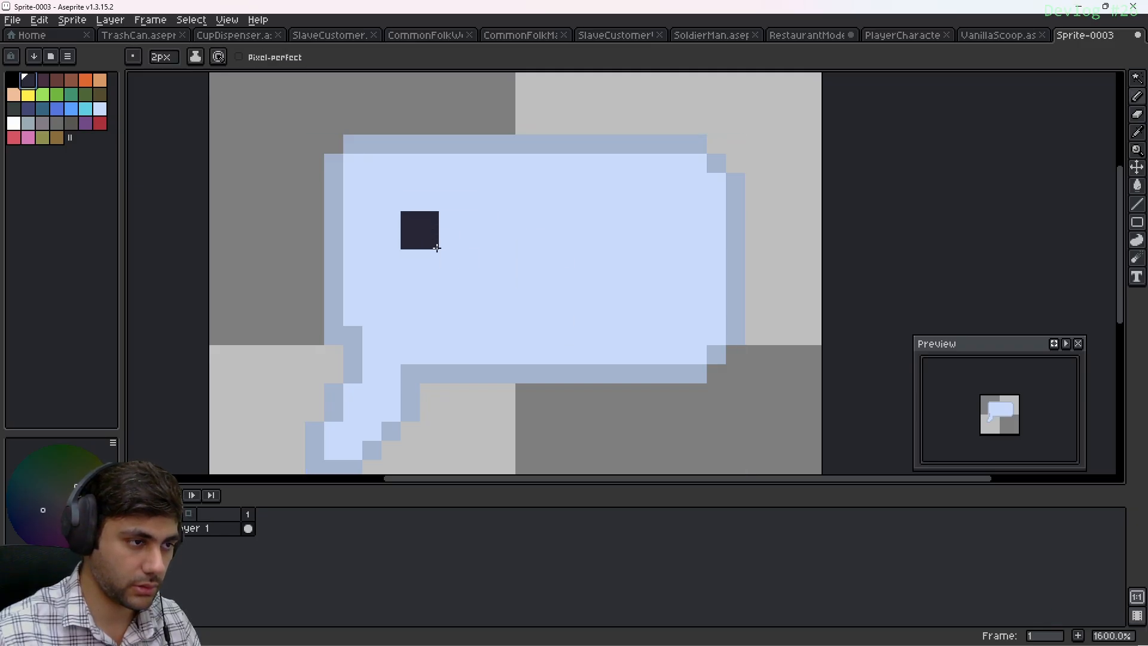
Paint three dark navy 4 × 4 px squares in a row inside the speech bubble, spaced 1 px apart
mouse_move(428, 240)
left_mouse_down()
mouse_move(461, 238)
mouse_move(434, 269)
left_mouse_up()
left_click(521, 233)
mouse_move(521, 233)
left_mouse_down()
mouse_move(574, 239)
mouse_move(531, 267)
mouse_move(546, 231)
mouse_move(526, 259)
mouse_move(556, 275)
left_mouse_up()
key("ctrl+z")
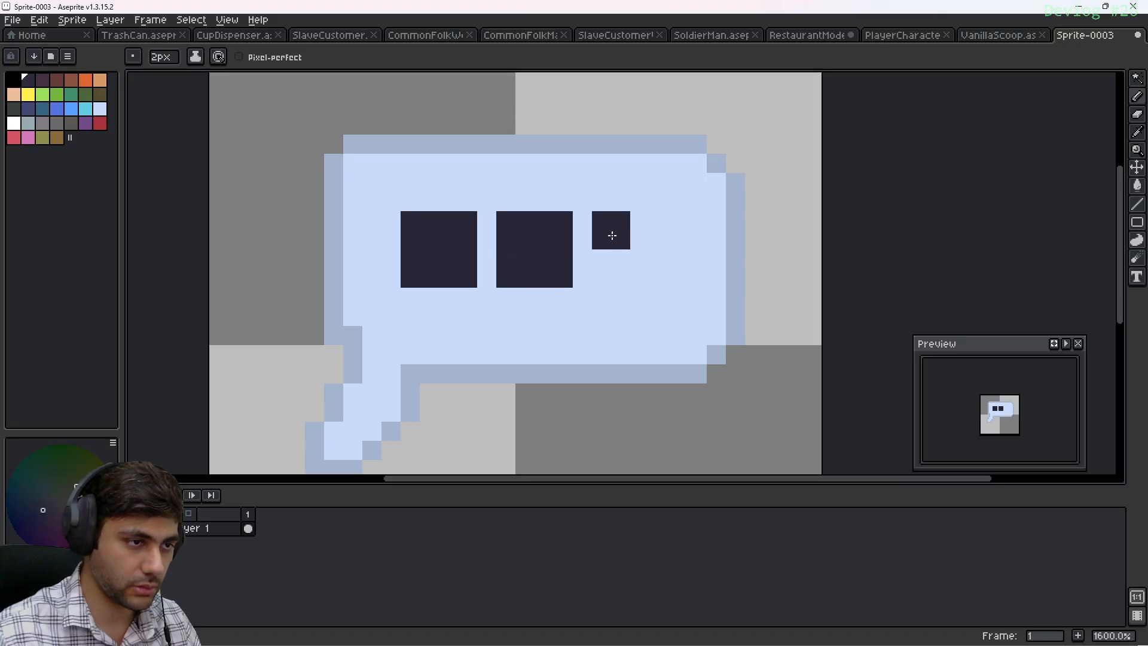
mouse_move(613, 235)
left_mouse_down()
mouse_move(654, 234)
mouse_move(656, 272)
mouse_move(633, 282)
left_mouse_up()
left_click(573, 307)
scroll(577, 309, "down", 3)
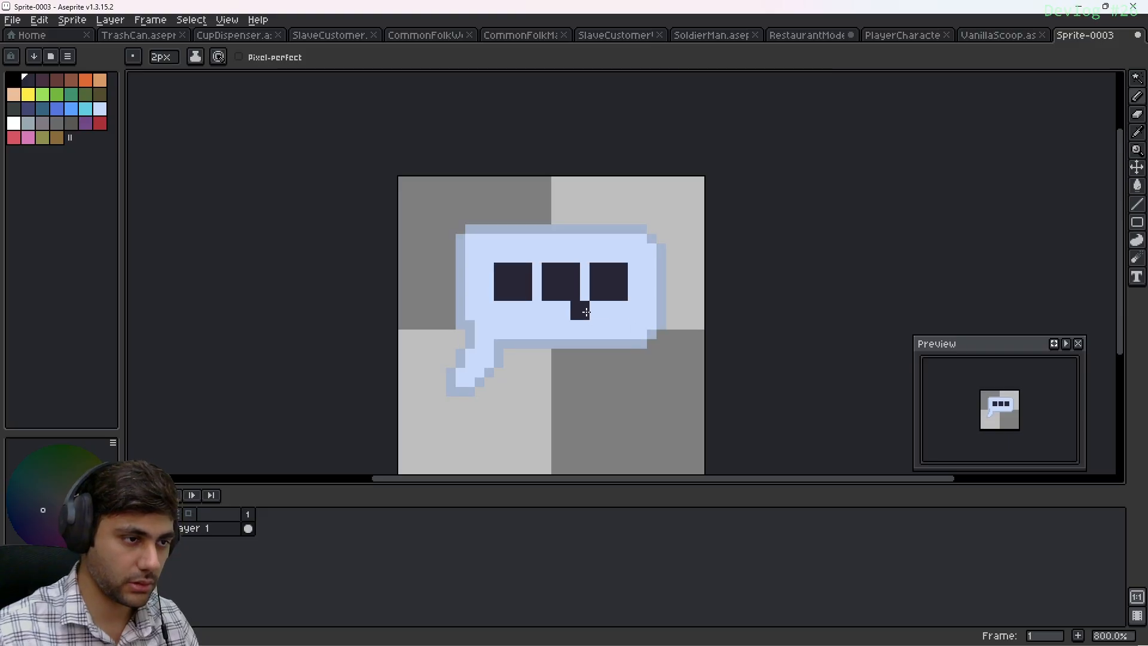
scroll(526, 299, "up", 2)
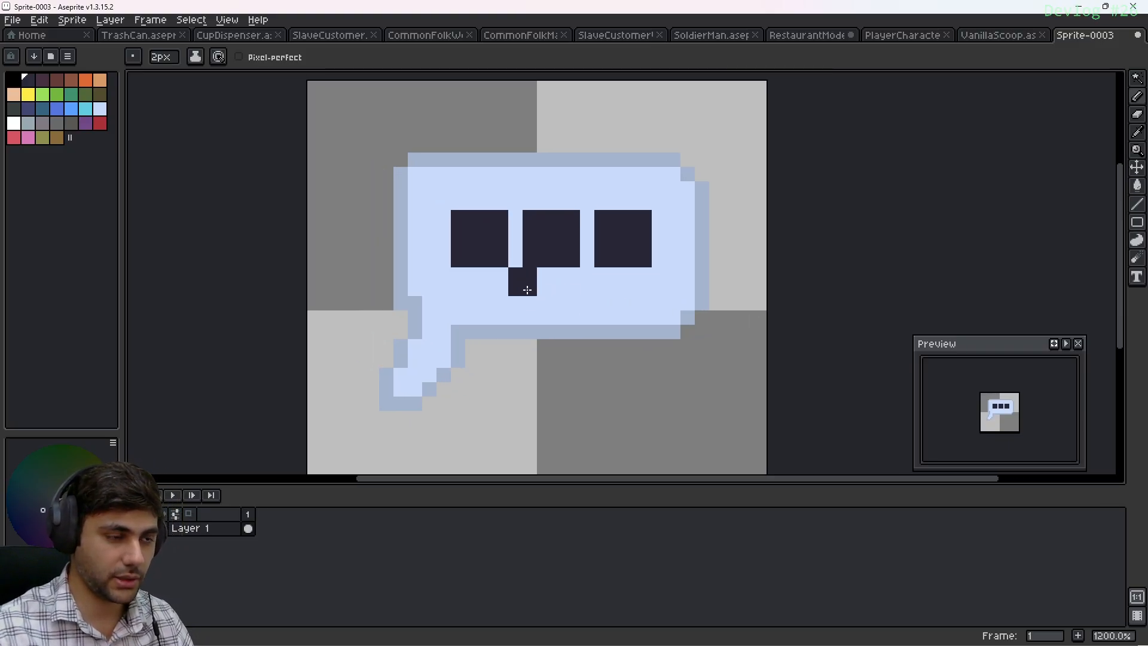
scroll(579, 312, "up", 1)
middle_click_drag(580, 312, 538, 308)
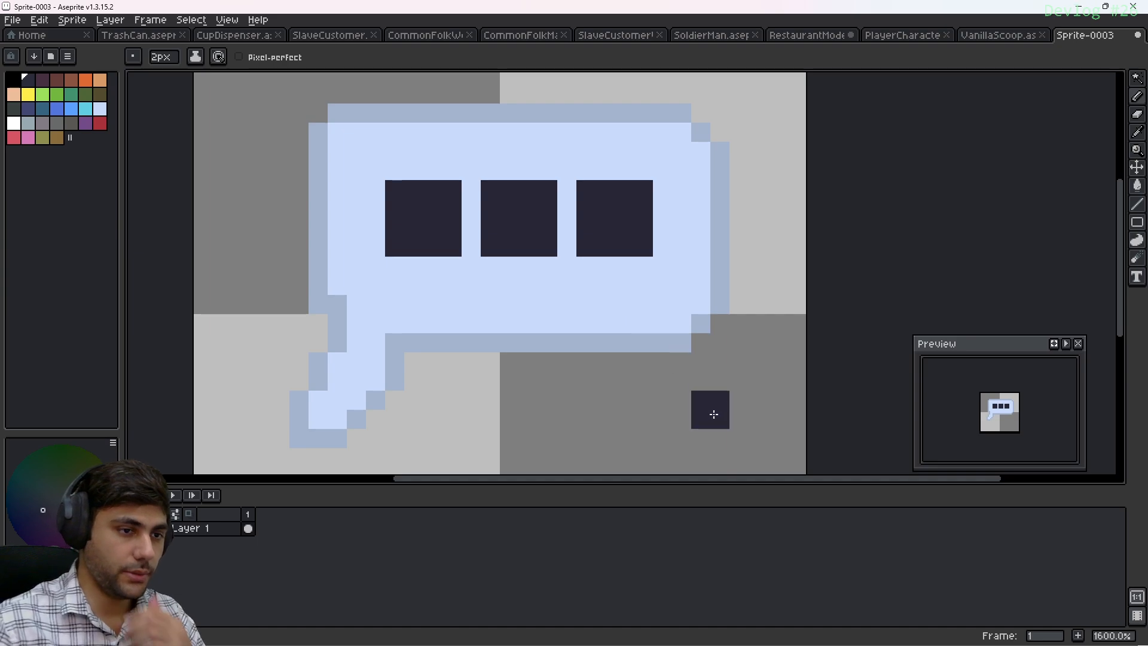
Undo the three dark navy 4 × 4 px squares inside the speech bubble
key("ctrl+z")
key("ctrl+z")
key("ctrl+z")
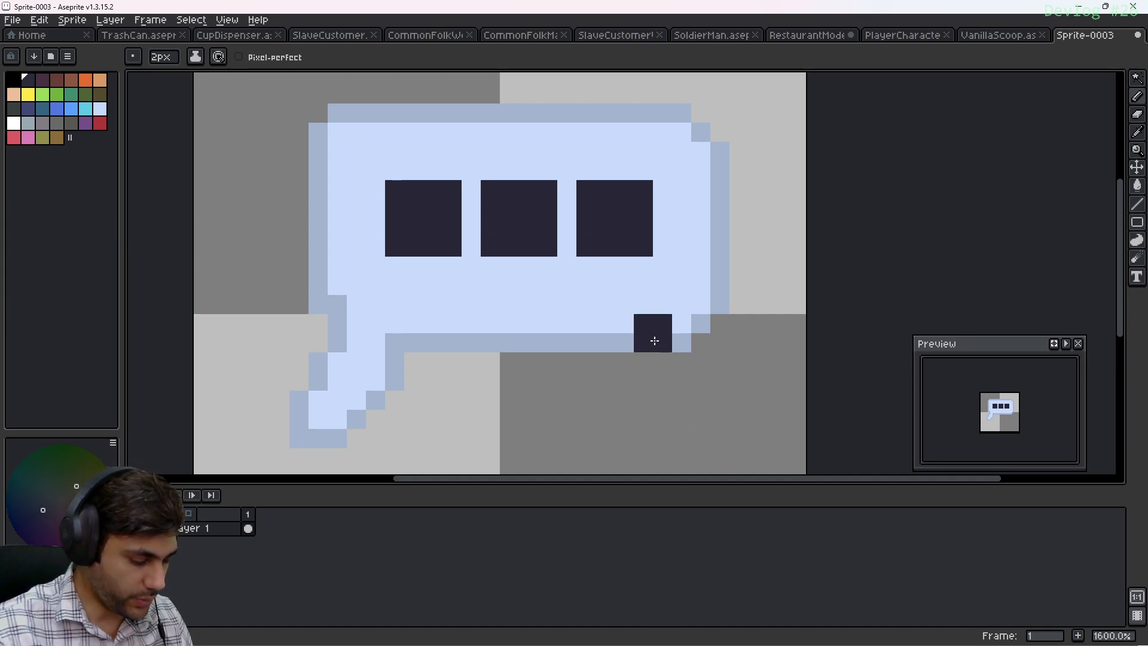
key("ctrl+z")
key("ctrl+z")
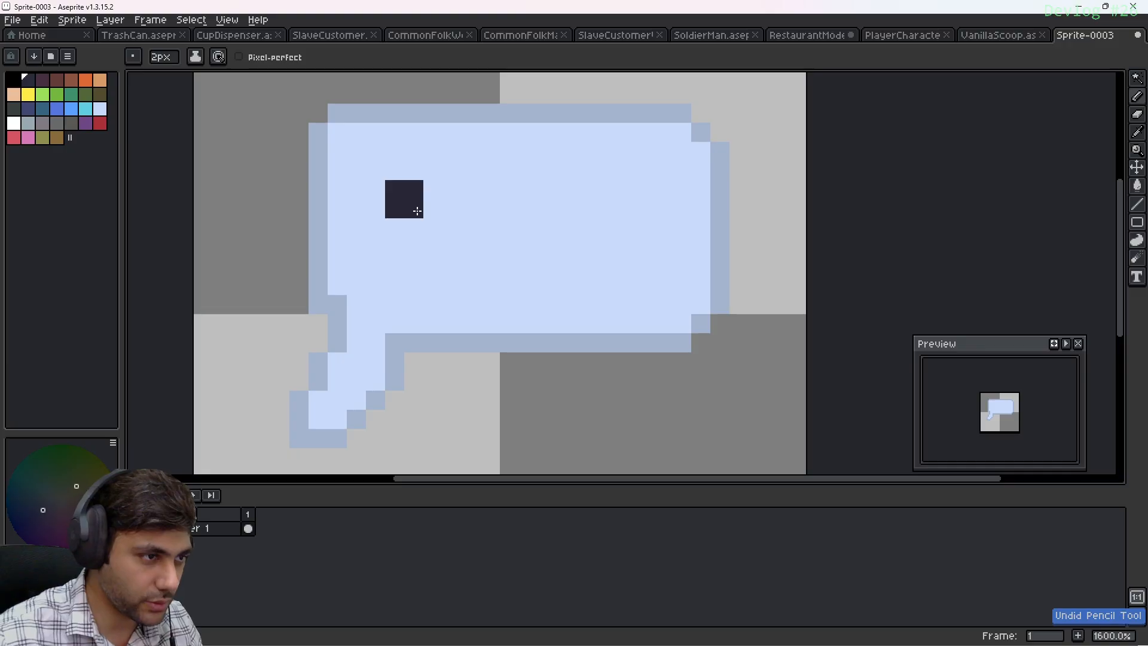
Paint three dark navy 3 × 3 px squares in a row inside the speech bubble, spaced 2 px apart
mouse_move(404, 199)
left_mouse_down()
mouse_move(440, 215)
mouse_move(415, 234)
left_mouse_up()
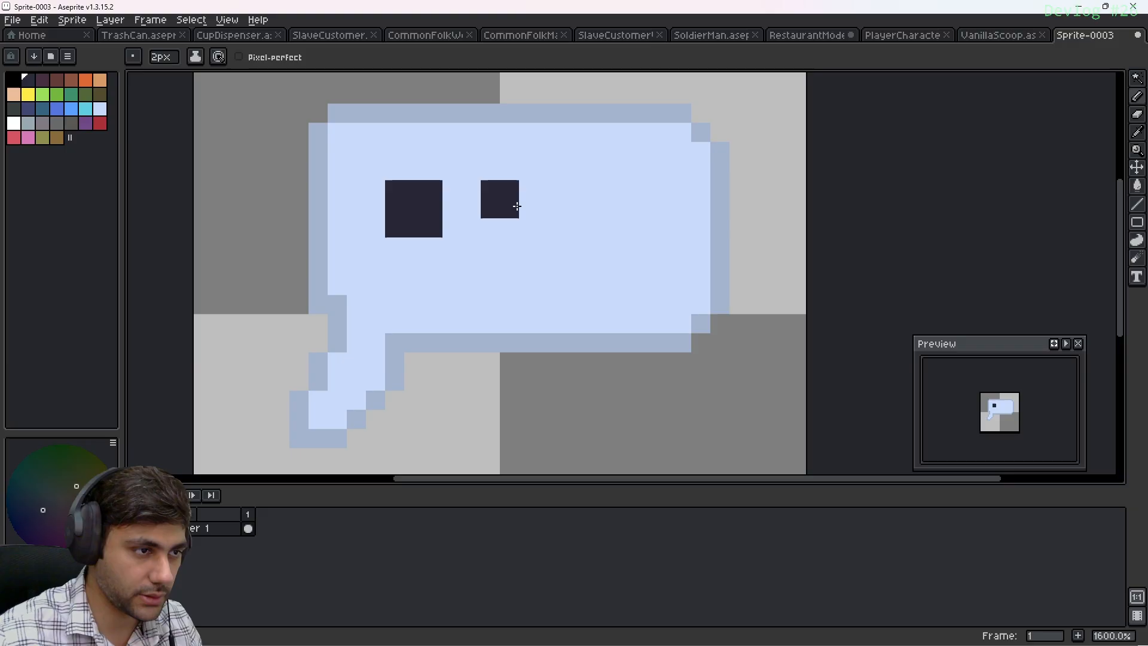
left_click_drag(513, 207, 505, 223)
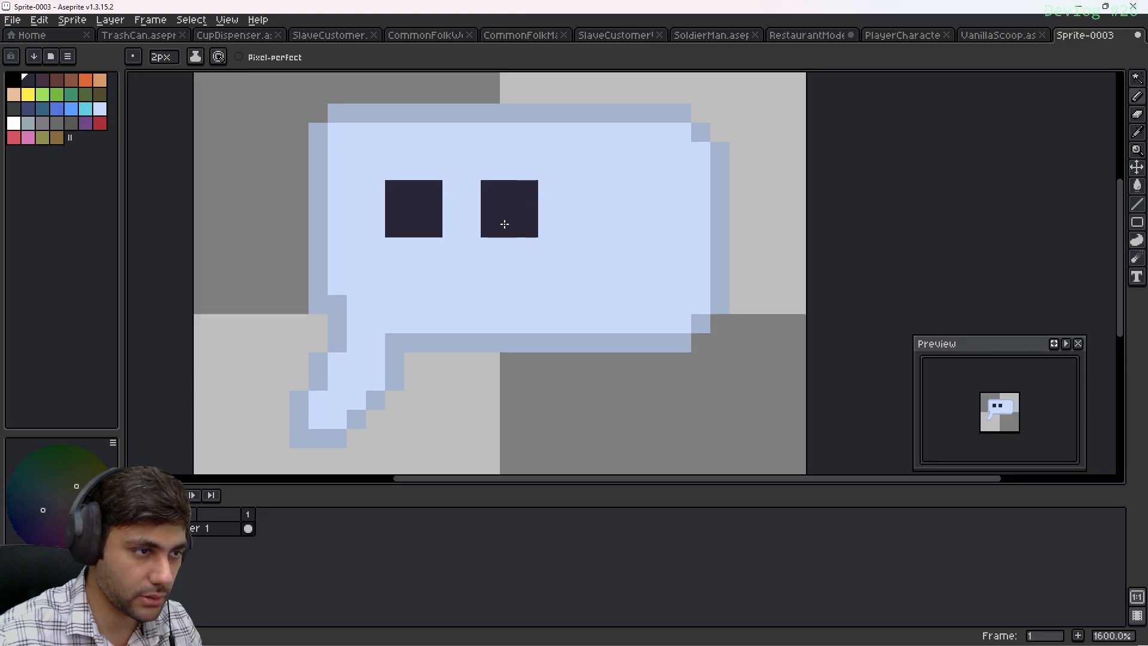
left_click(600, 201)
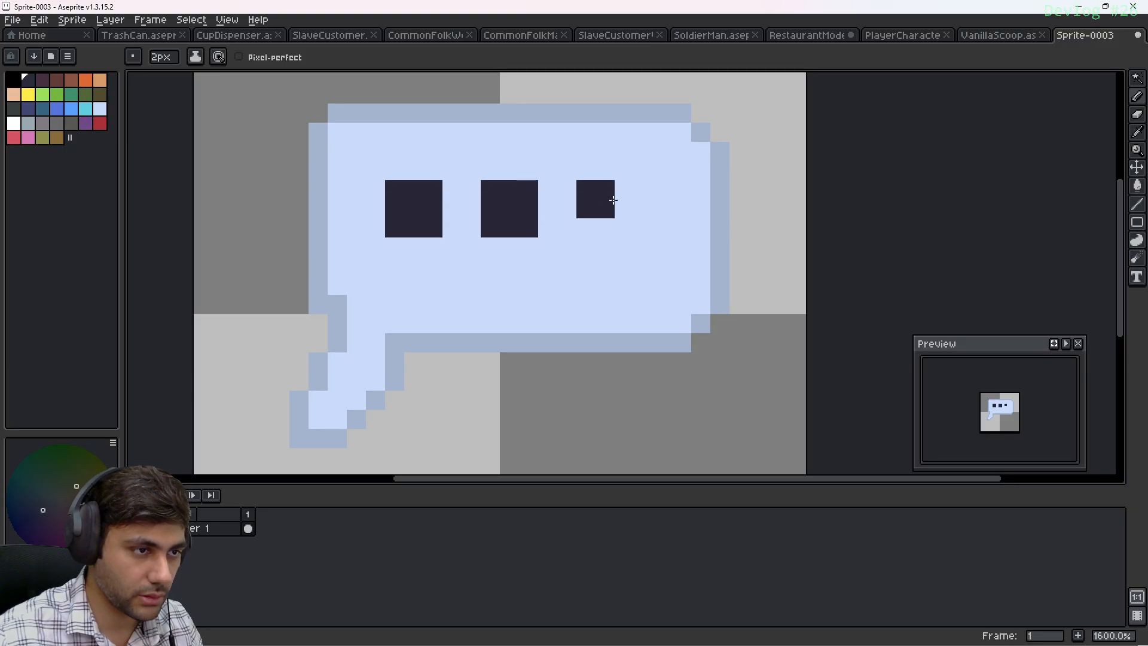
mouse_move(613, 200)
left_mouse_down()
mouse_move(623, 223)
mouse_move(579, 234)
left_mouse_up()
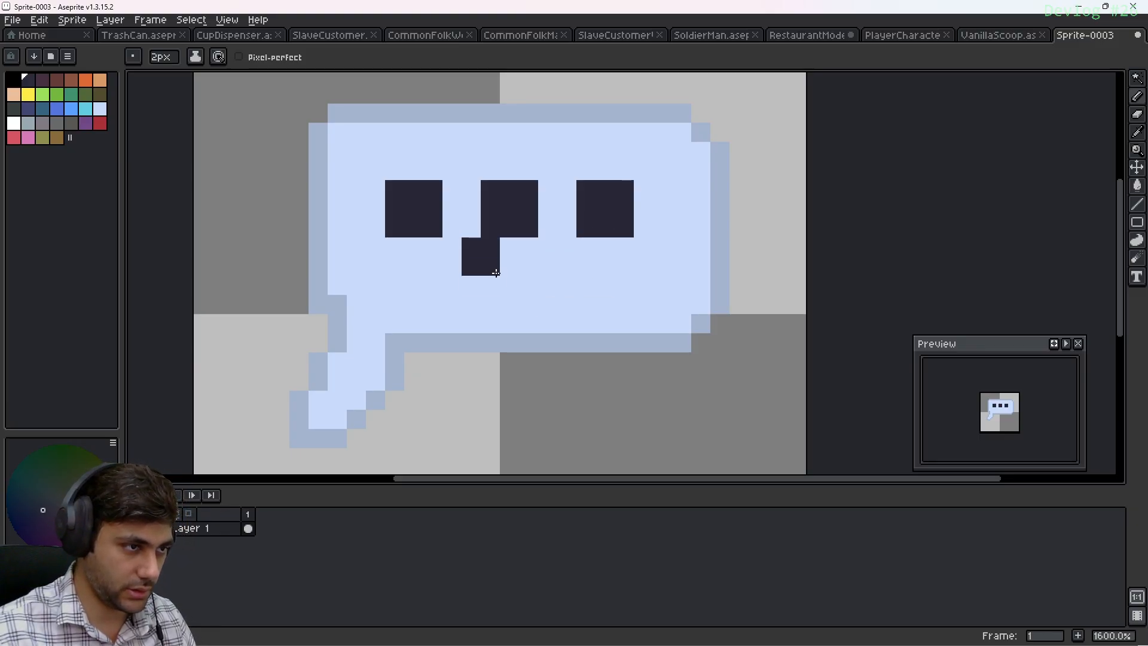
Select the three dark squares with the Magic Wand, try to move them 1 px to the right, and undo the move
key("w")
left_click(413, 209)
left_click(518, 220, "shift")
left_click(604, 210, "shift")
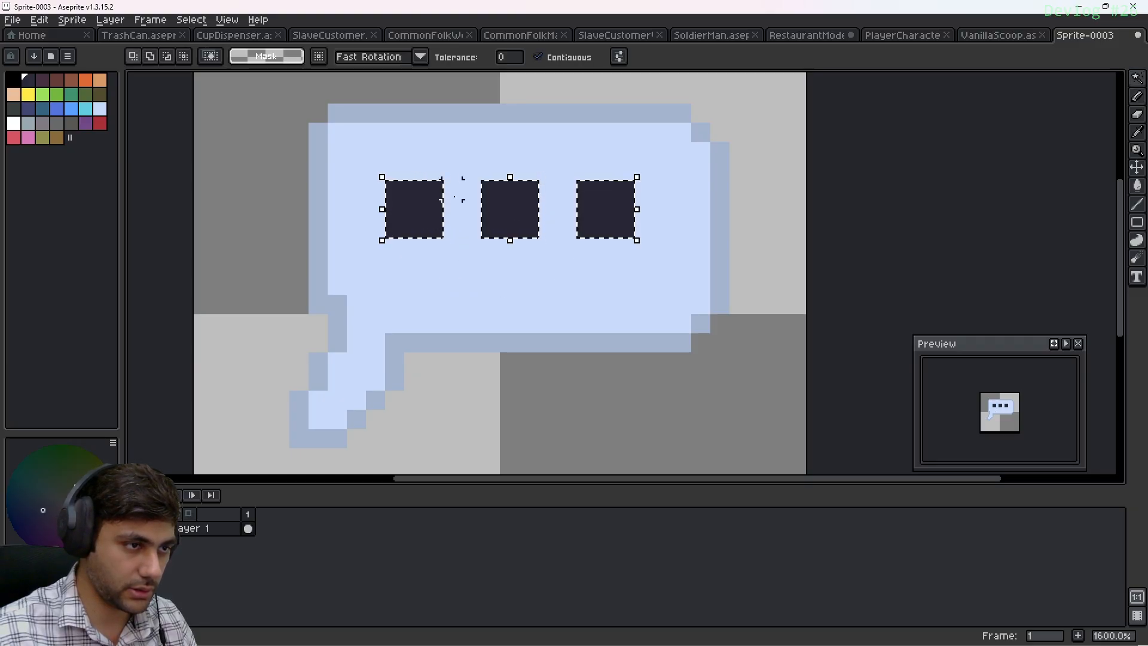
key("v")
mouse_move(523, 222)
left_mouse_down()
mouse_move(536, 236)
mouse_move(530, 218)
left_mouse_up()
key("ctrl+z")
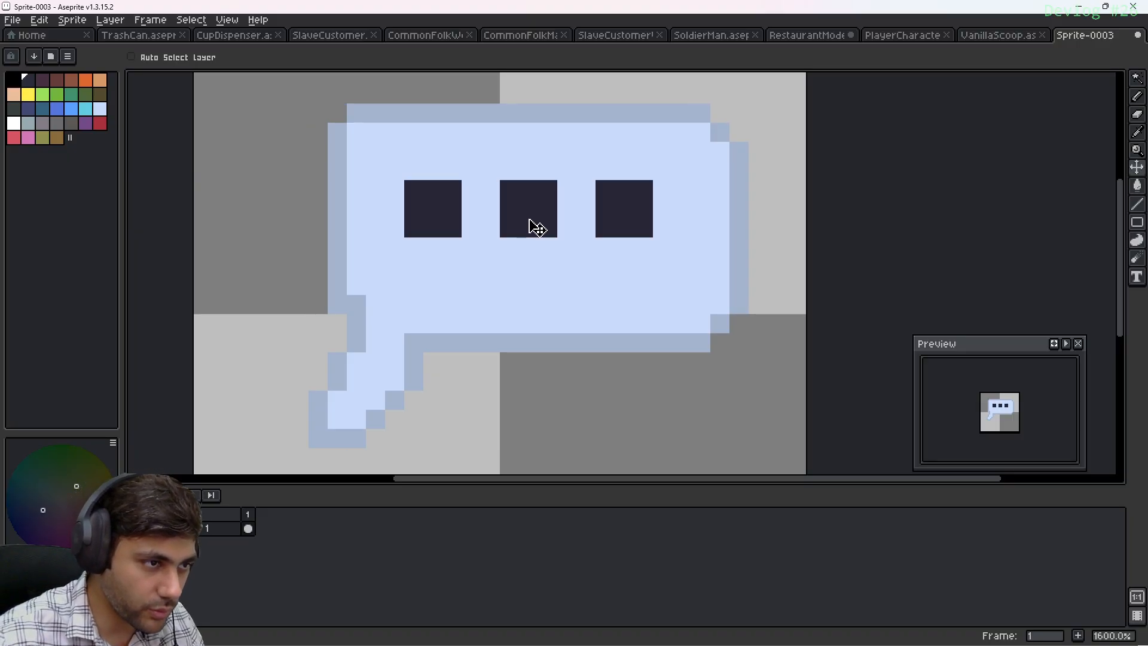
key("ctrl+z")
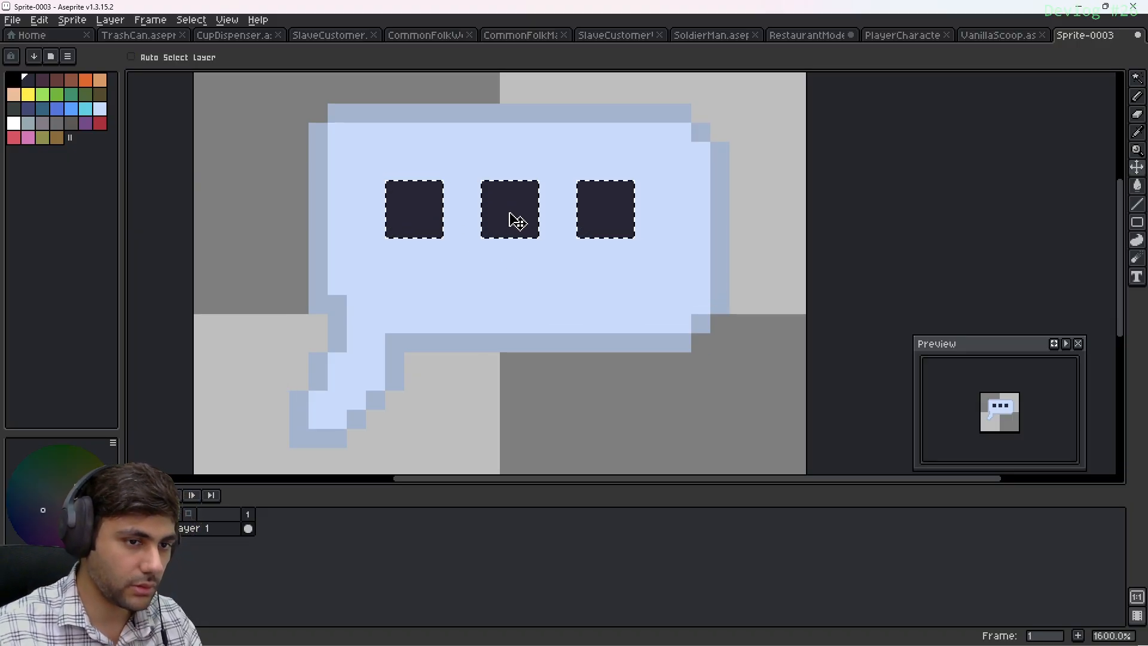
Undo the selection and the three dark navy 3 × 3 px squares, leaving only the outlined speech bubble
key("ctrl")
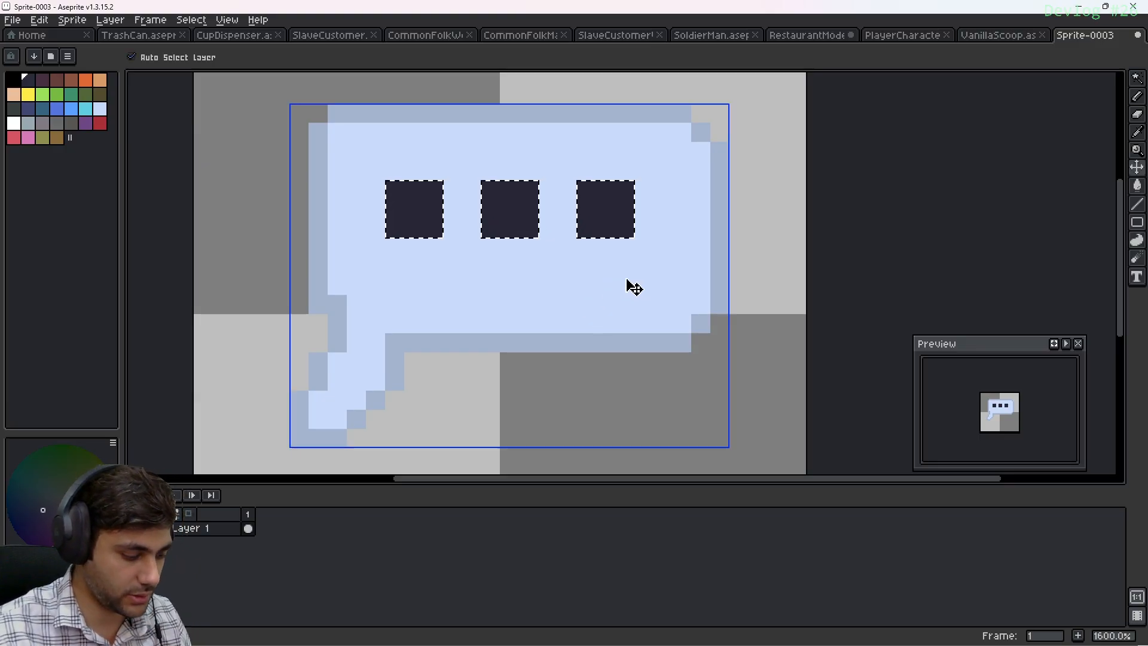
key("ctrl+z")
key("ctrl+z")
key("ctrl+z")
key("ctrl+z")
key("ctrl+z")
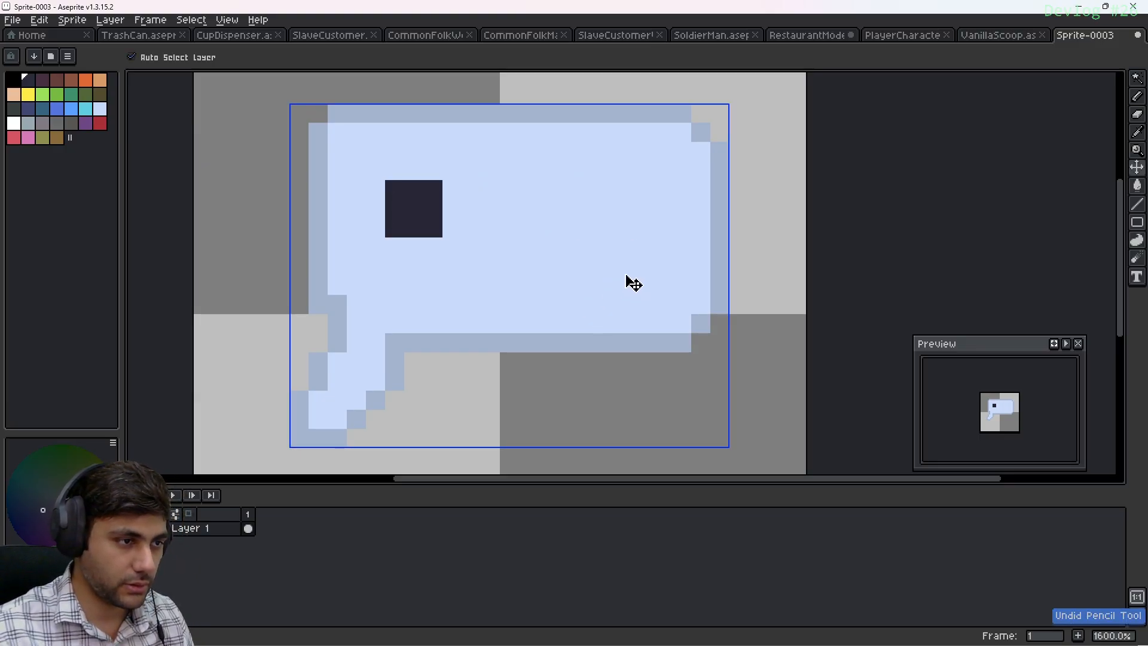
key("ctrl+z")
Add a new layer above the speech bubble's Layer 1
left_click(221, 533)
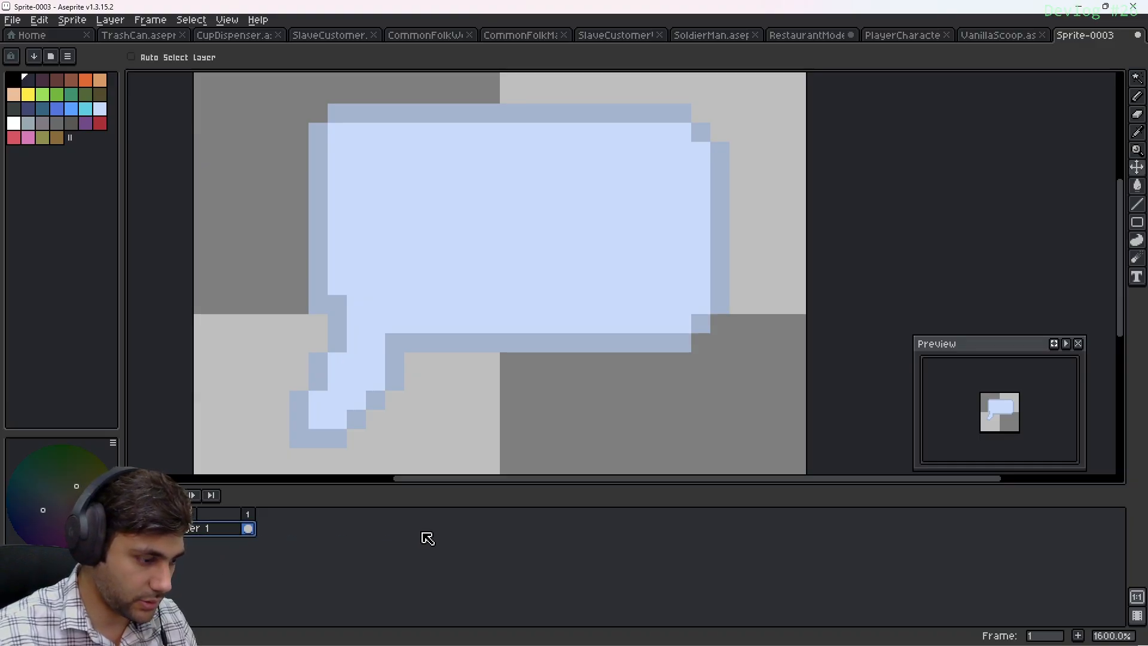
key("shift+n")
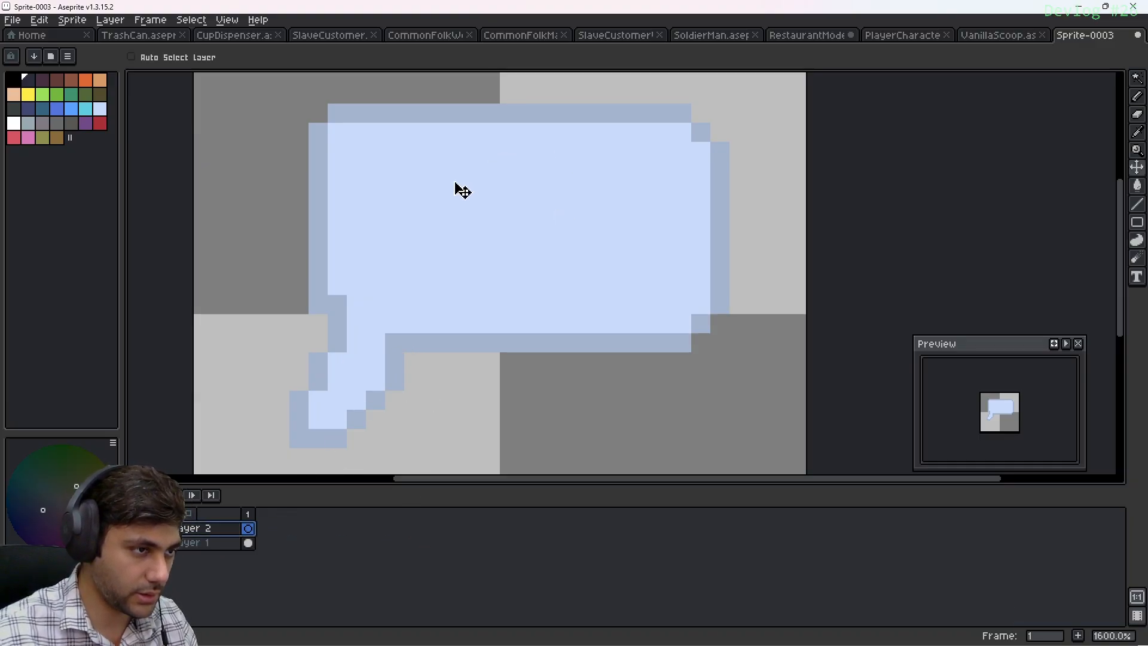
Draw three dark 3×3-pixel squares in a horizontal row inside the speech bubble with a 2 px brush
key("b")
scroll(444, 225, "up", 1)
scroll(443, 213, "down", 1)
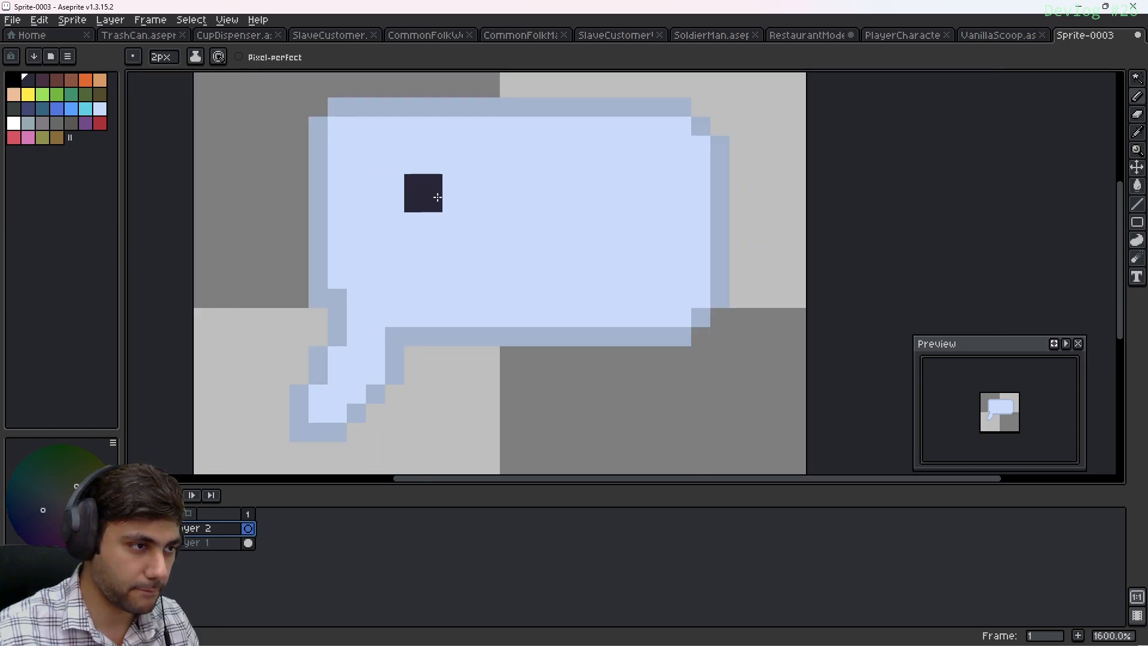
mouse_move(438, 197)
left_mouse_down()
mouse_move(446, 217)
mouse_move(430, 223)
left_mouse_up()
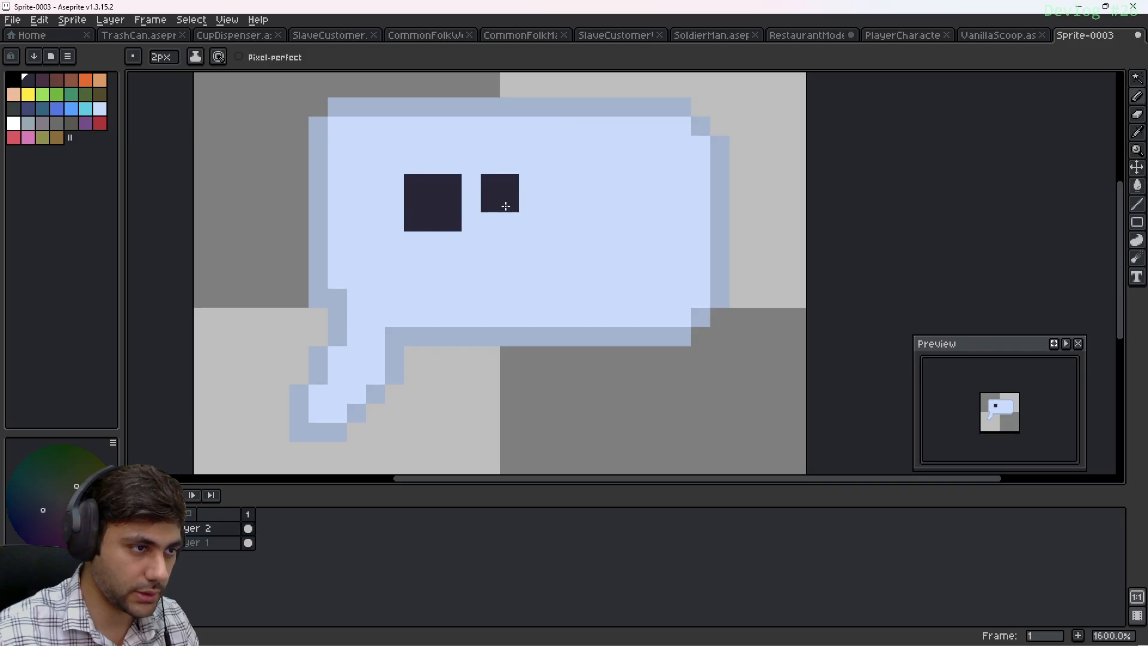
mouse_move(529, 201)
left_mouse_down()
mouse_move(533, 220)
mouse_move(544, 215)
left_mouse_up()
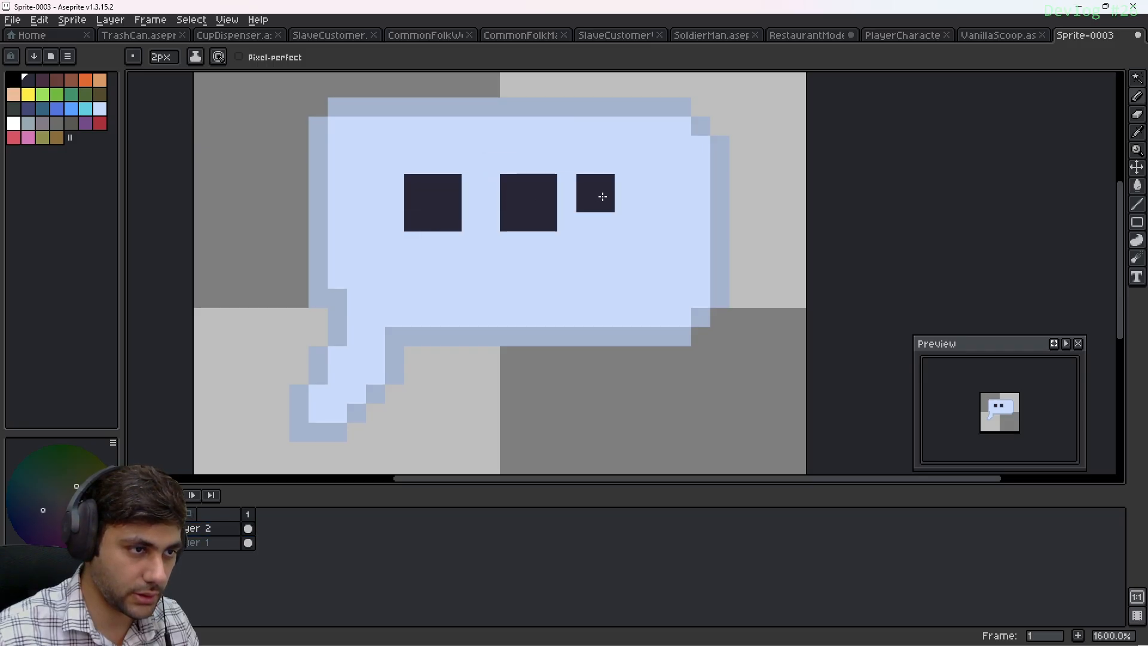
mouse_move(627, 197)
left_mouse_down()
mouse_move(635, 215)
mouse_move(610, 220)
left_mouse_up()
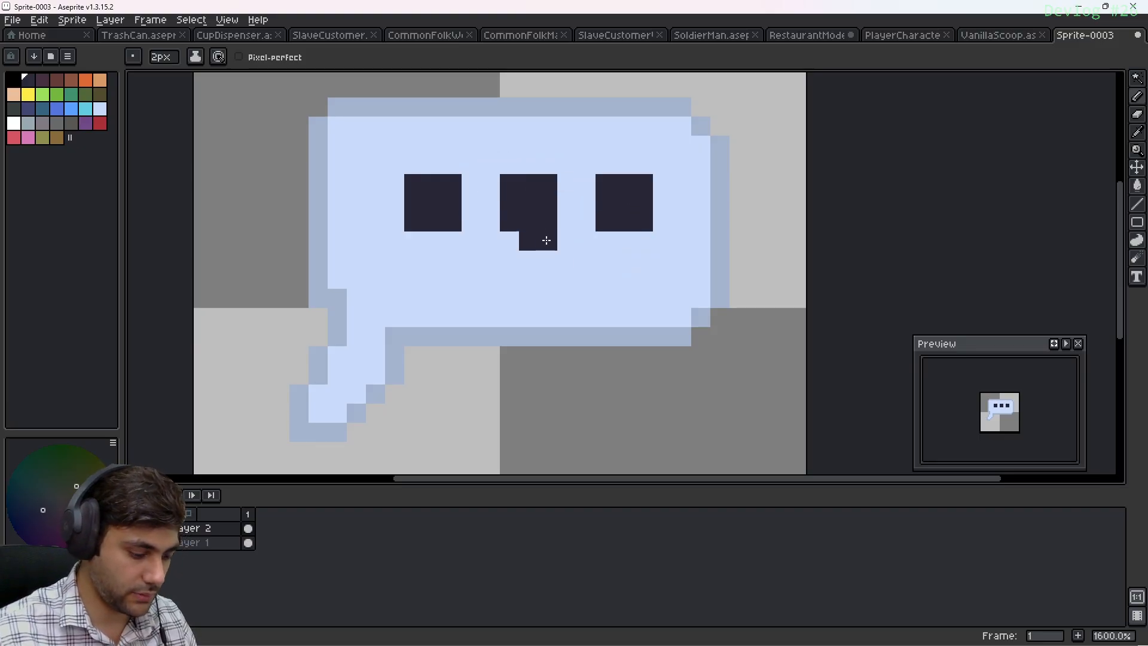
Move the row of three dark squares down by one pixel inside the speech bubble
key("v")
left_click_drag(533, 203, 533, 219)
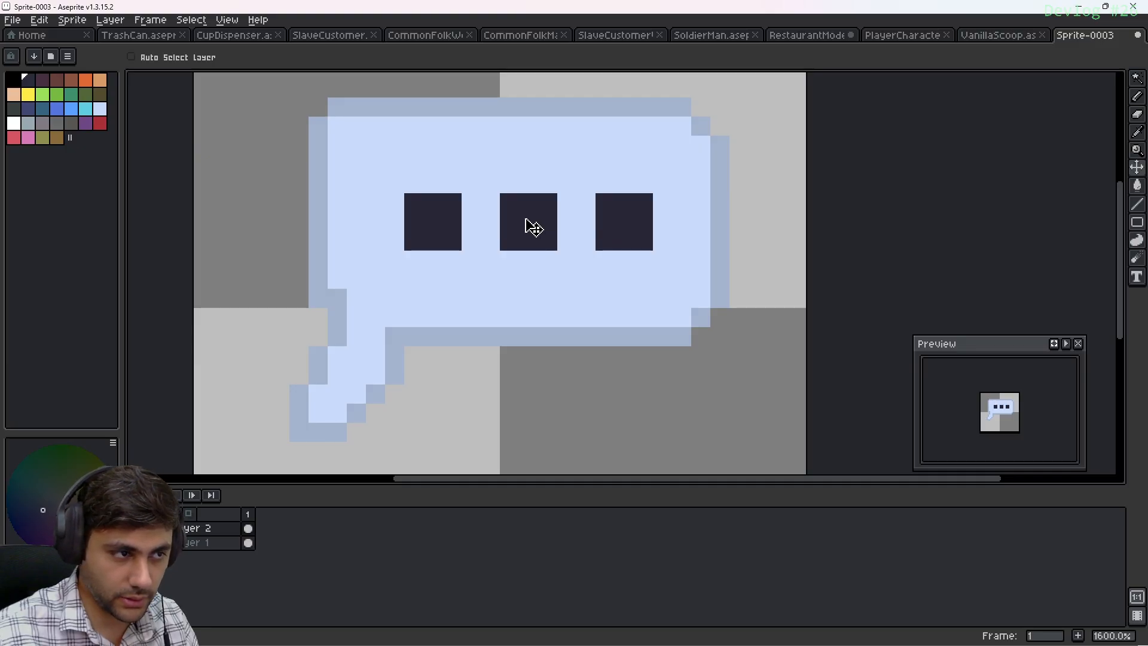
mouse_move(527, 220)
left_mouse_down()
mouse_move(538, 228)
mouse_move(541, 213)
left_mouse_up()
key("ctrl+z")
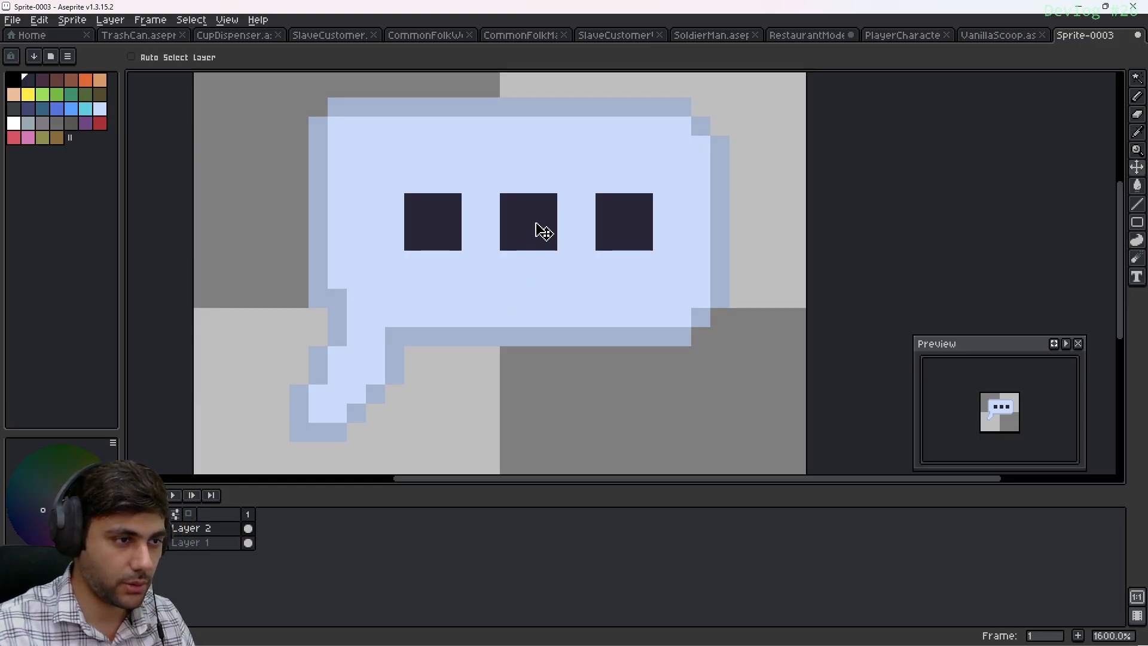
mouse_move(541, 237)
left_mouse_down()
mouse_move(533, 213)
mouse_move(528, 238)
mouse_move(536, 215)
mouse_move(541, 233)
left_mouse_up()
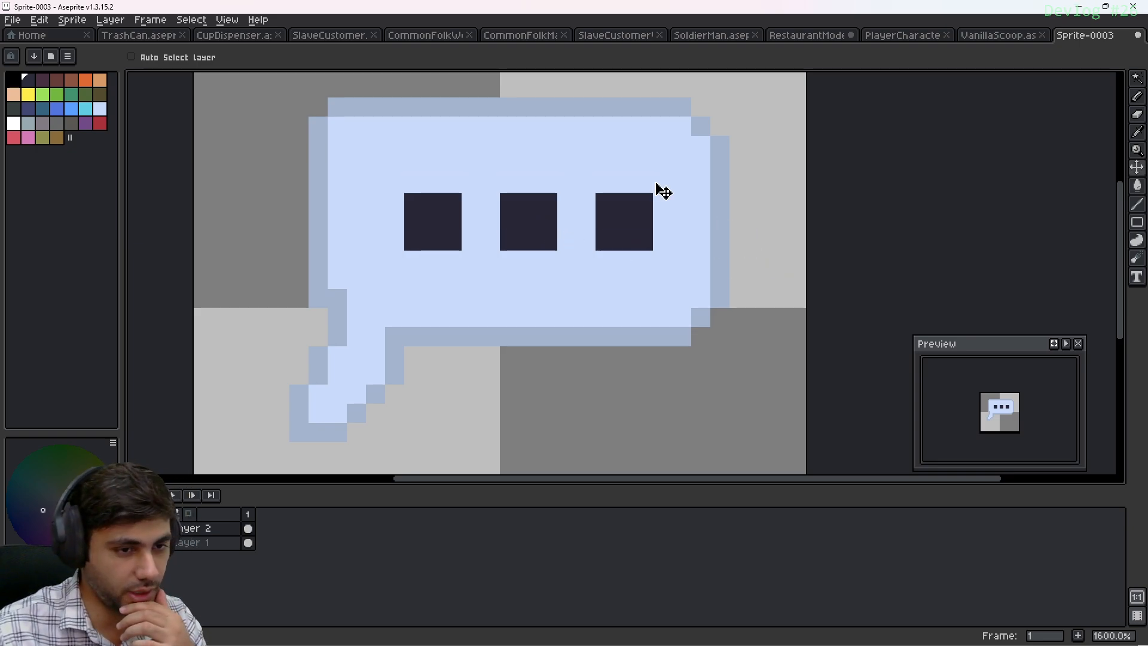
double_click(208, 531)
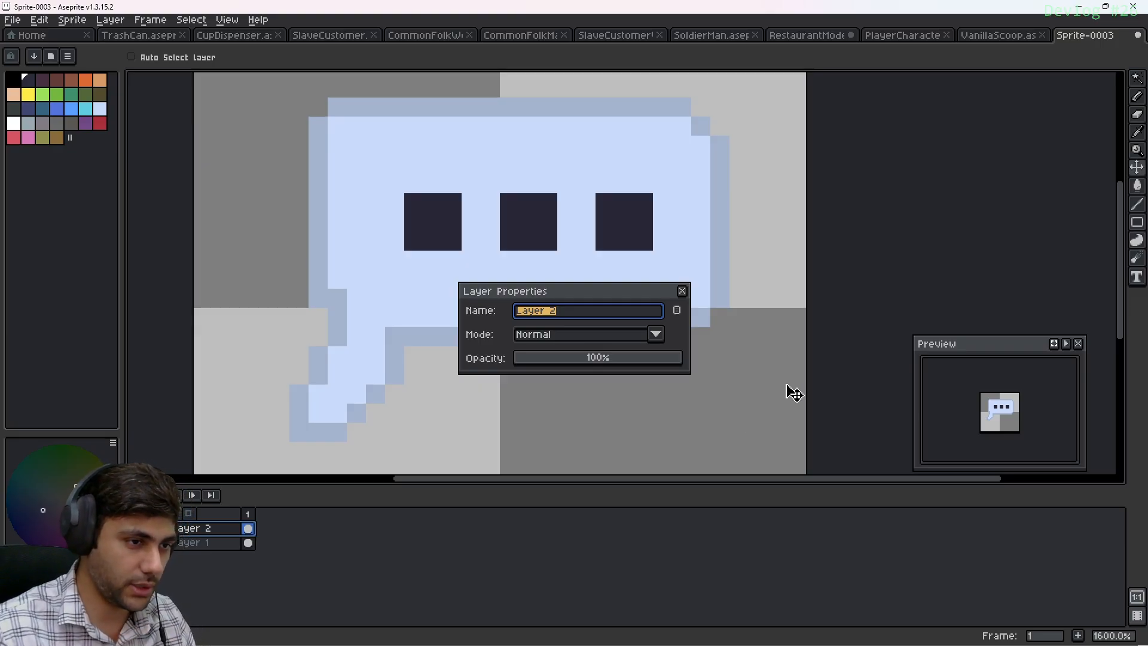
left_click(682, 291)
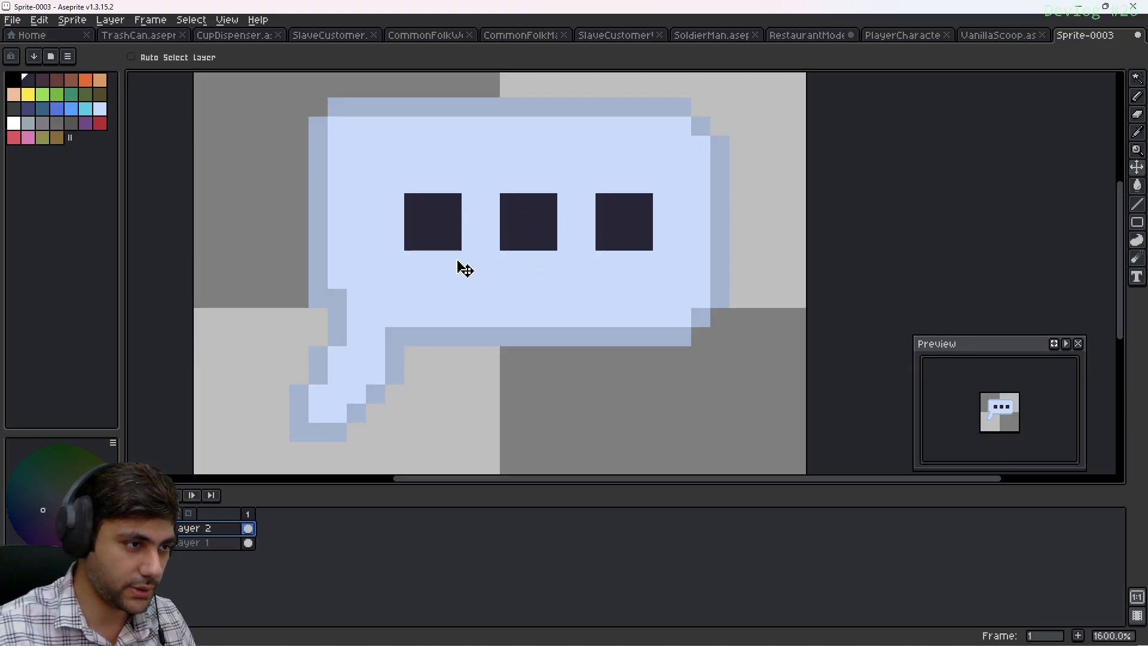
scroll(476, 249, "up", 1)
scroll(562, 253, "down", 2)
scroll(520, 249, "up", 2)
Try to erase the four corner pixels of the first two dark squares with a 1 px eraser to form plus shapes
left_click(501, 223, "alt")
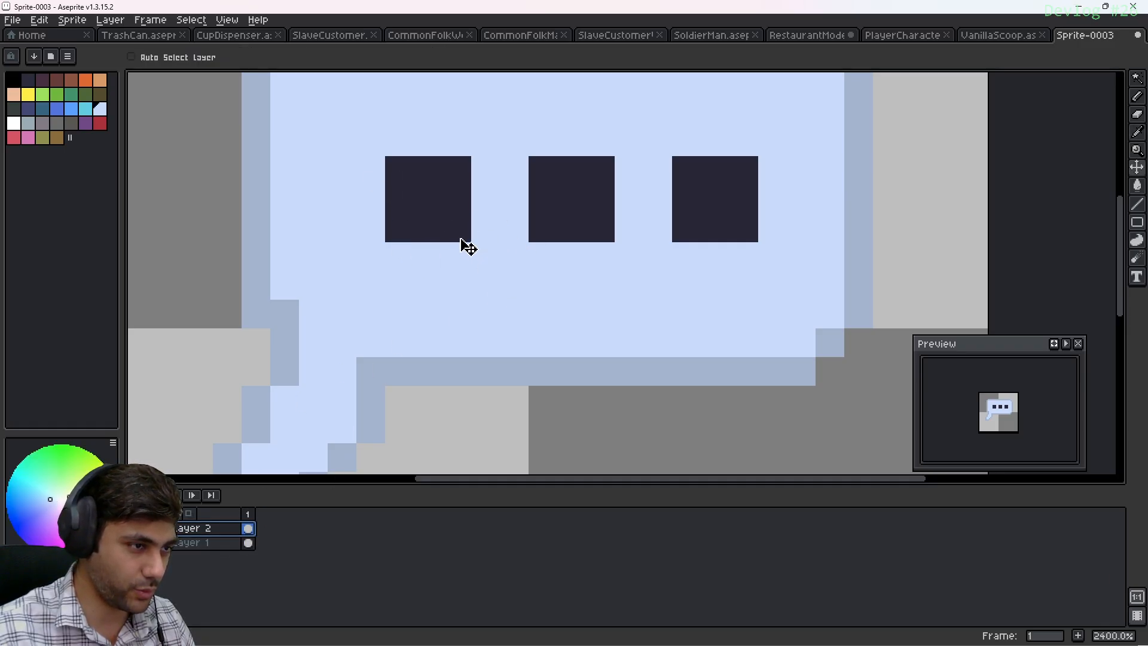
key("b")
scroll(395, 168, "up", 2)
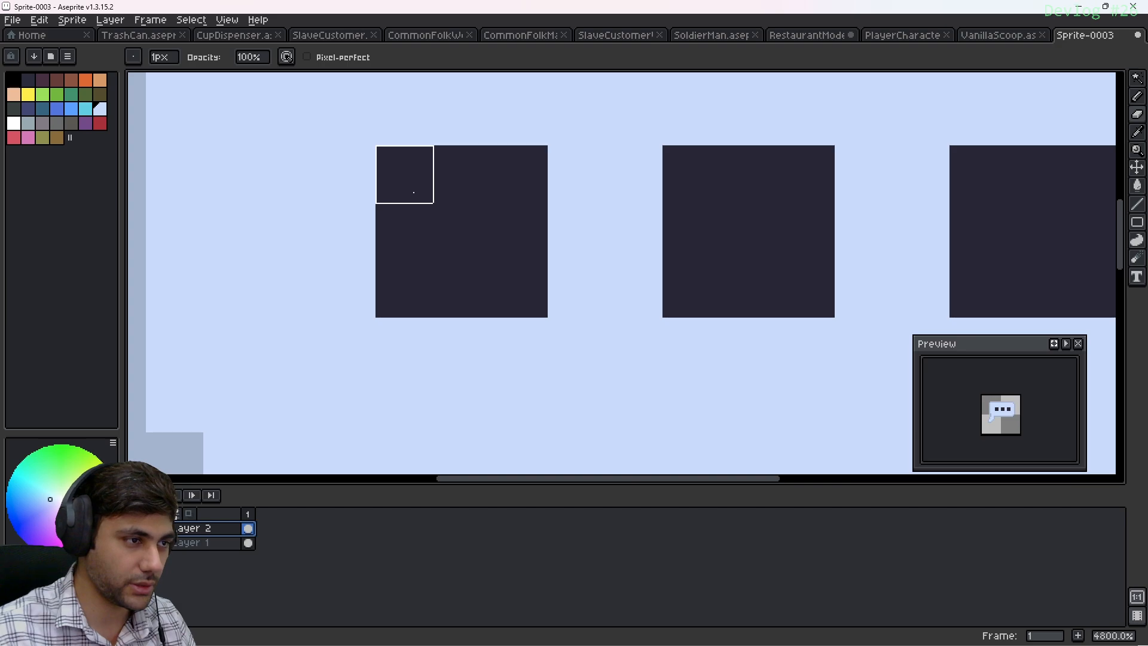
left_click(414, 192)
left_click(520, 174)
left_click(519, 290)
left_click(404, 290)
middle_click_drag(652, 310, 466, 304)
left_click(506, 168)
left_click(621, 168)
left_click(621, 283)
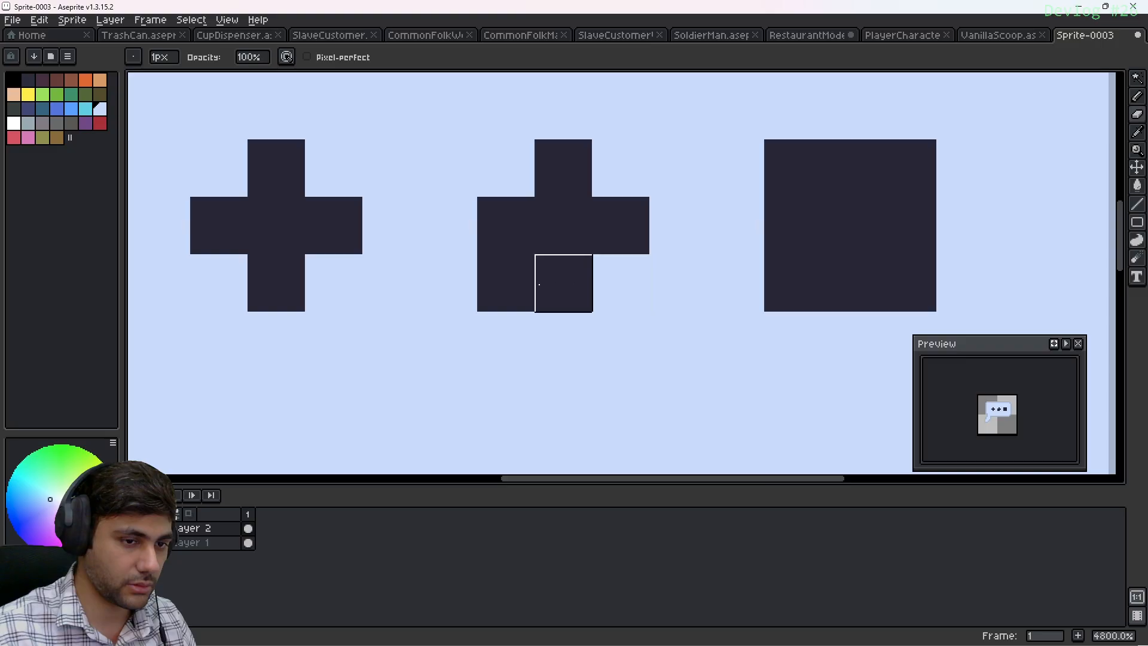
left_click(539, 285)
key("ctrl+z")
left_click(510, 285)
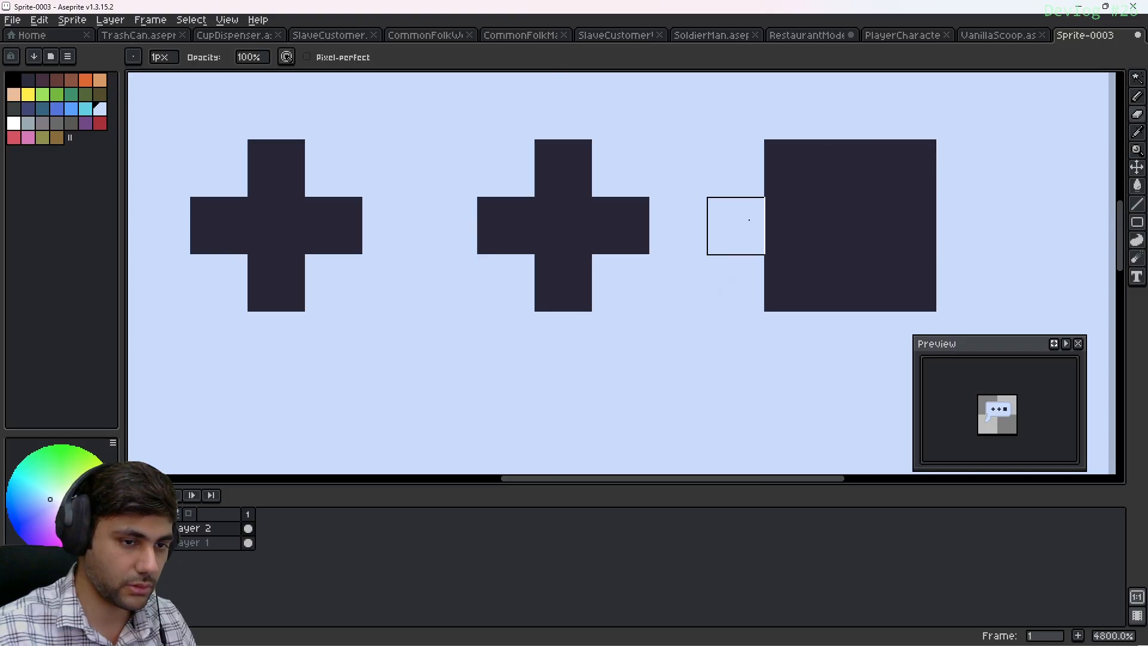
Undo all the corner-pixel erasures so the dark squares are full again
scroll(637, 218, "down", 2)
scroll(680, 221, "up", 1)
scroll(620, 222, "down", 1)
key("ctrl+z")
key("ctrl+z")
key("ctrl+z")
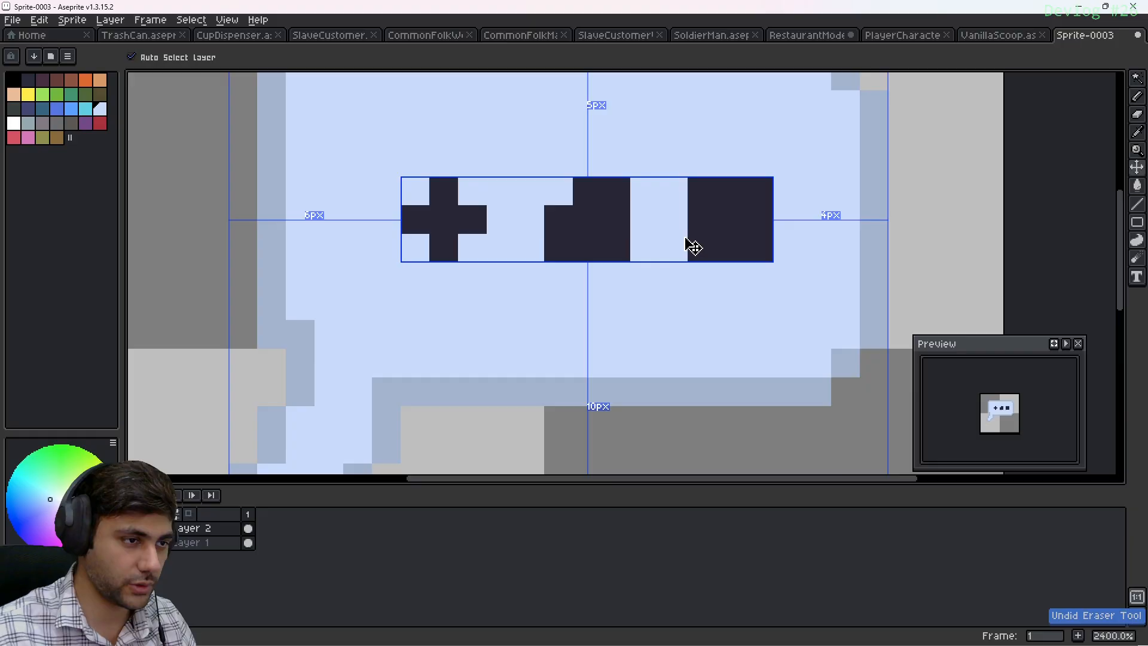
key("ctrl+z")
key("ctrl+z")
key("ctrl+z")
key("ctrl+z")
key("ctrl+z")
scroll(658, 246, "down", 4)
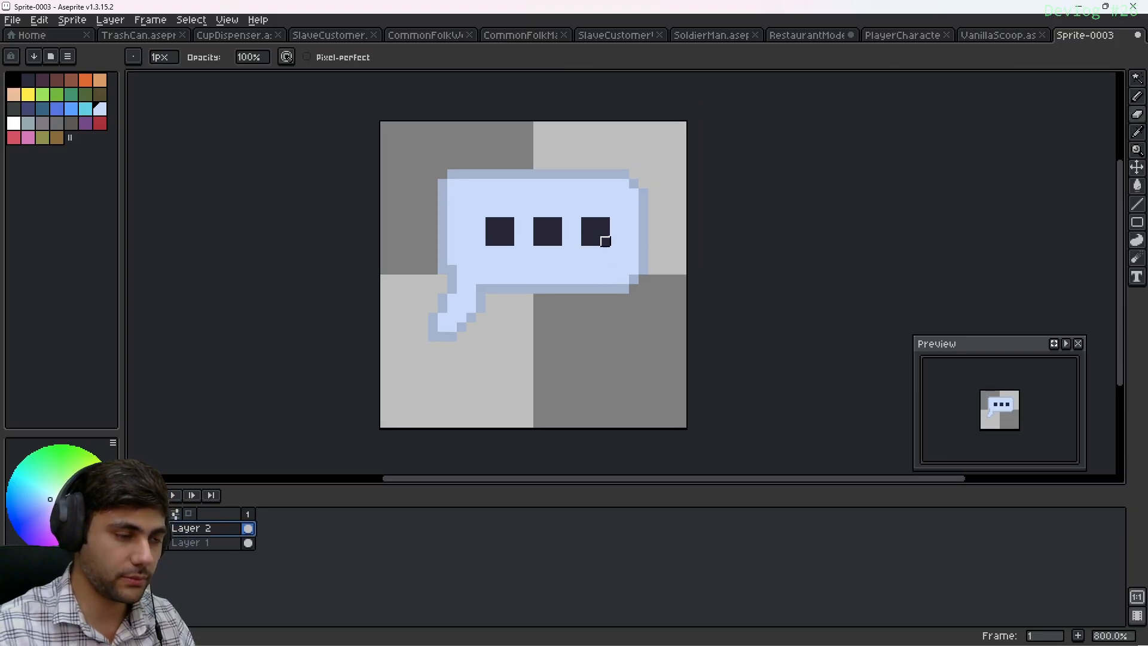
Save the sprite as CustomerPopUp in the Sprites folder
key("ctrl")
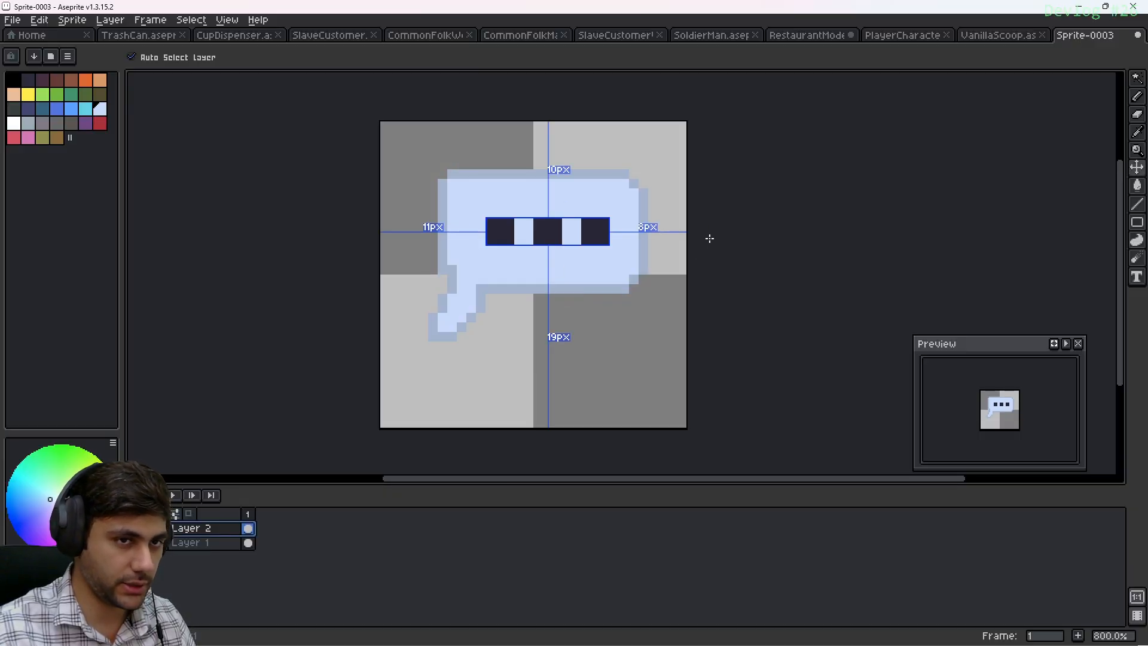
key("ctrl+s")
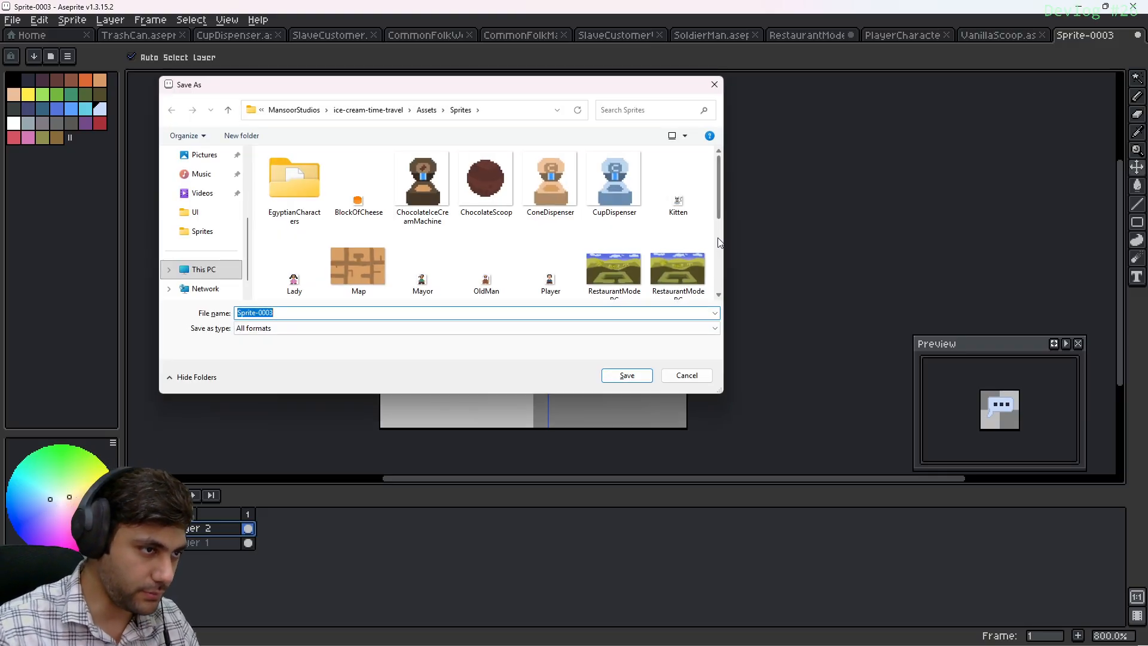
type("CustomerPopUp")
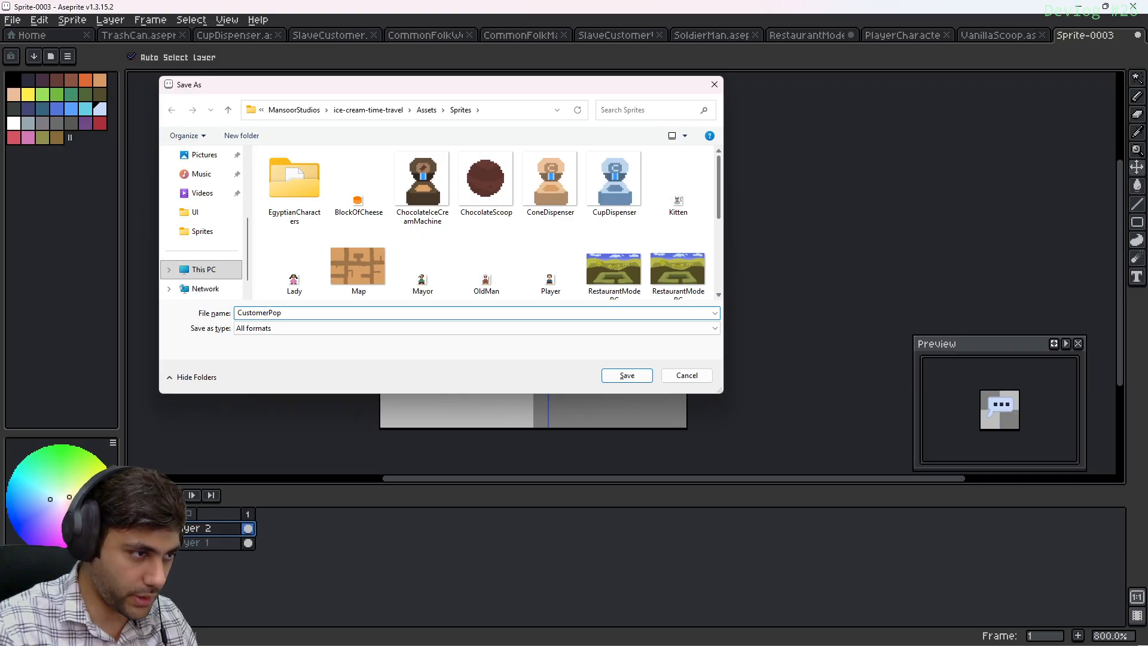
left_click(624, 376)
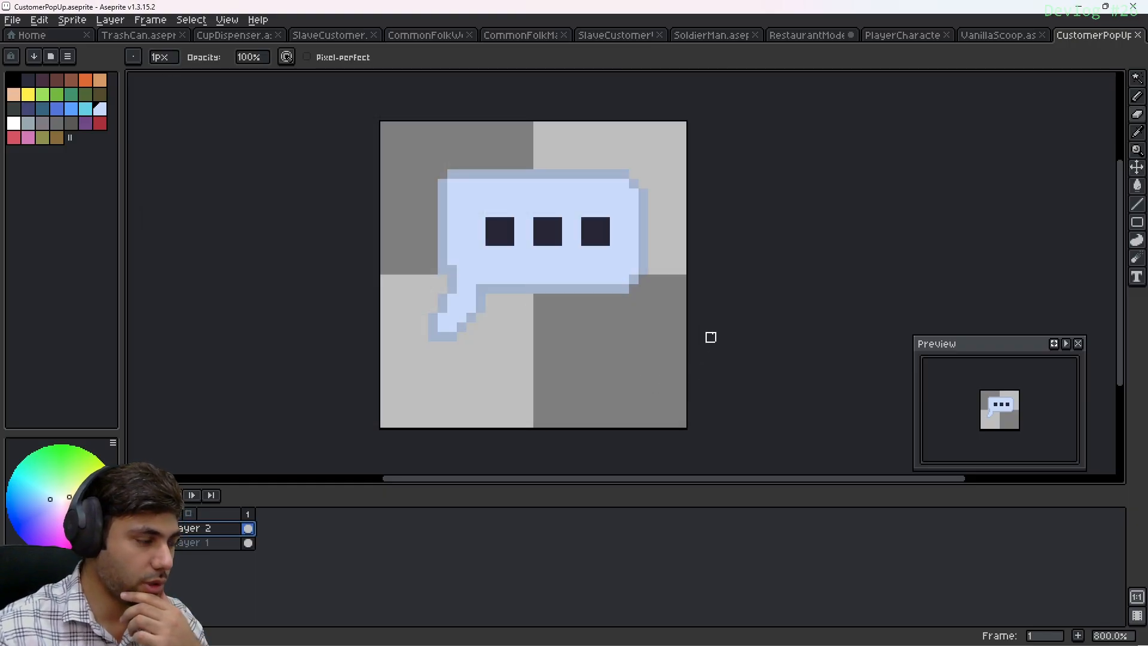
Add a new layer above the others and name it Happy
scroll(509, 261, "up", 3)
scroll(474, 274, "down", 2)
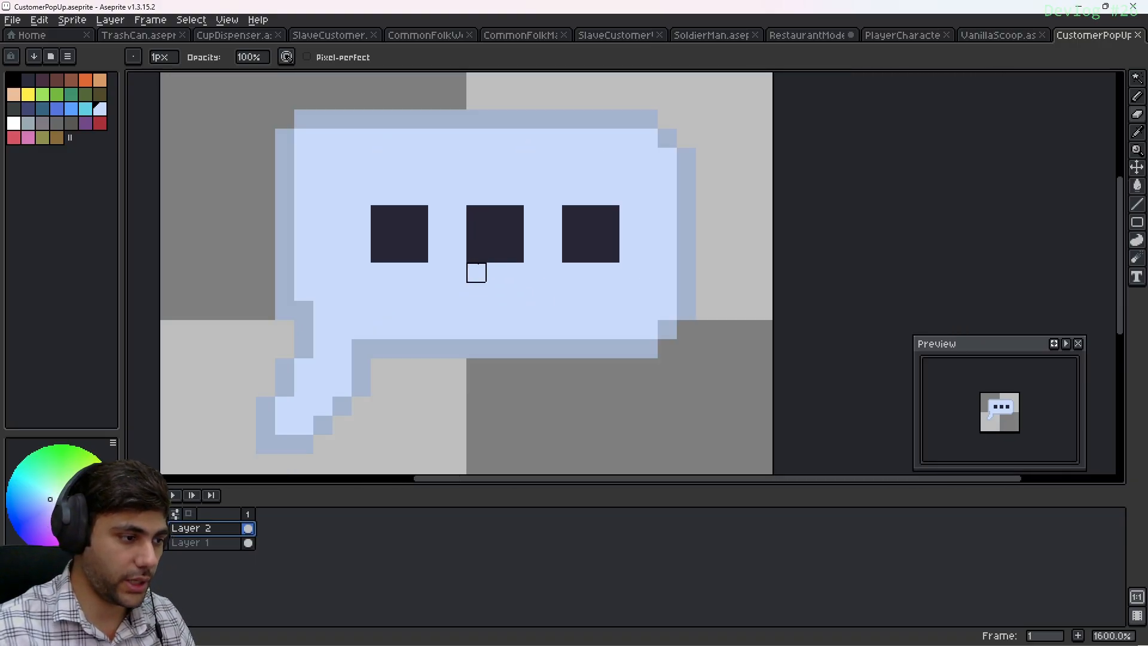
key("shift+n")
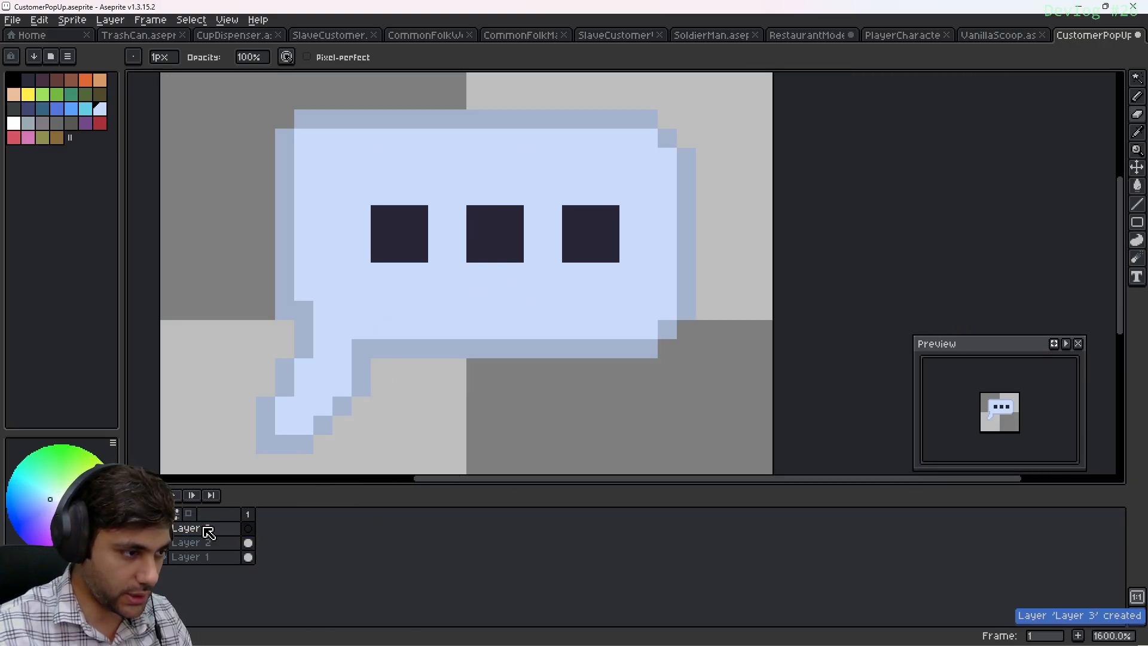
key("shift+p")
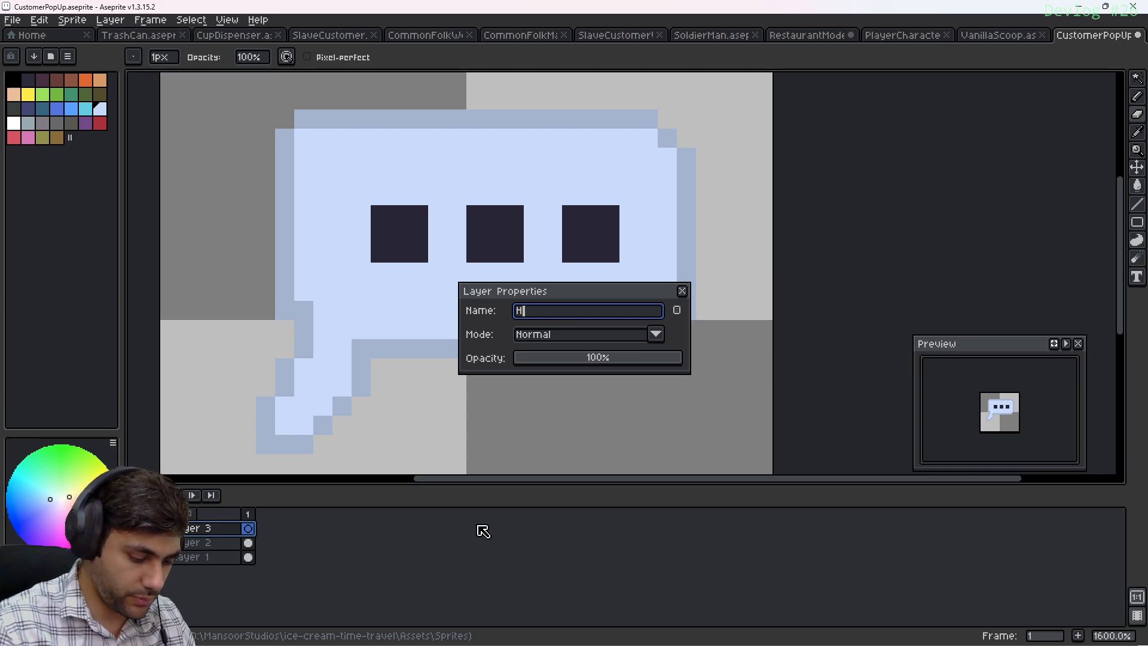
type("Happy")
key("Return")
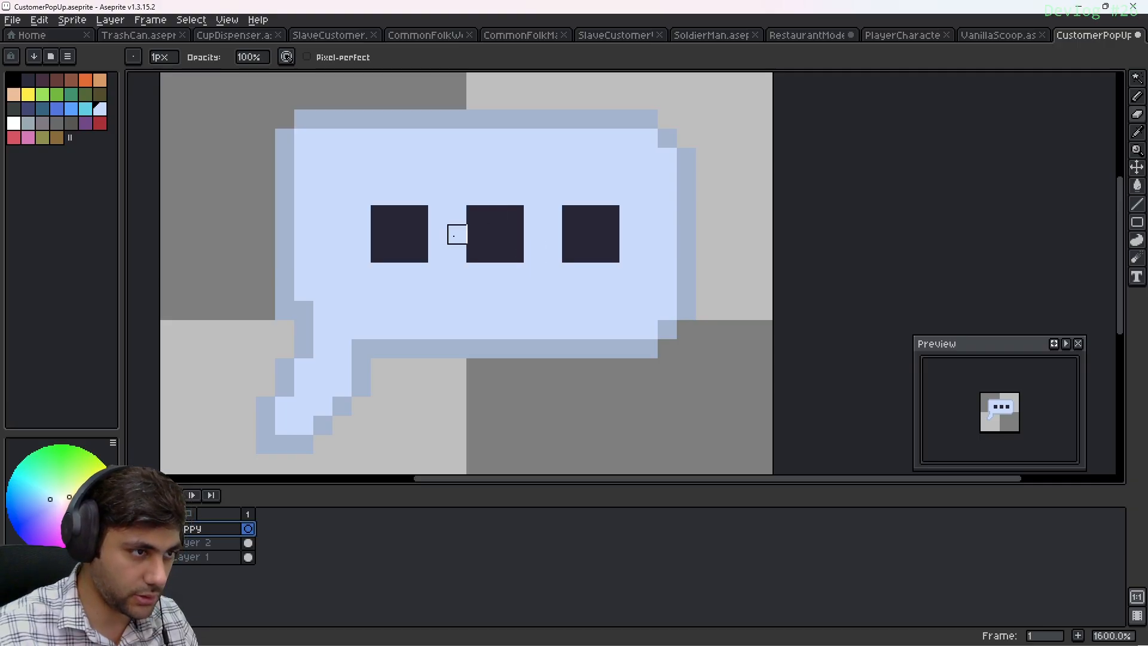
Hide Layer 2, which holds the three dark squares, leaving the empty speech bubble as the backdrop
left_click(392, 216)
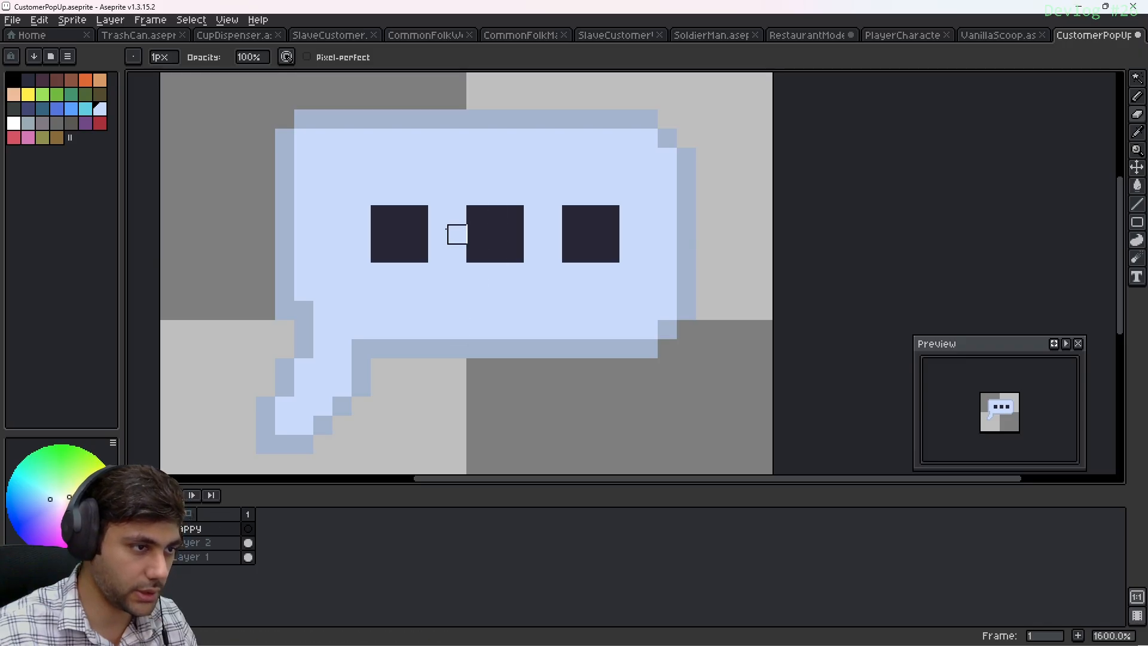
scroll(419, 266, "up", 1)
scroll(441, 260, "down", 1)
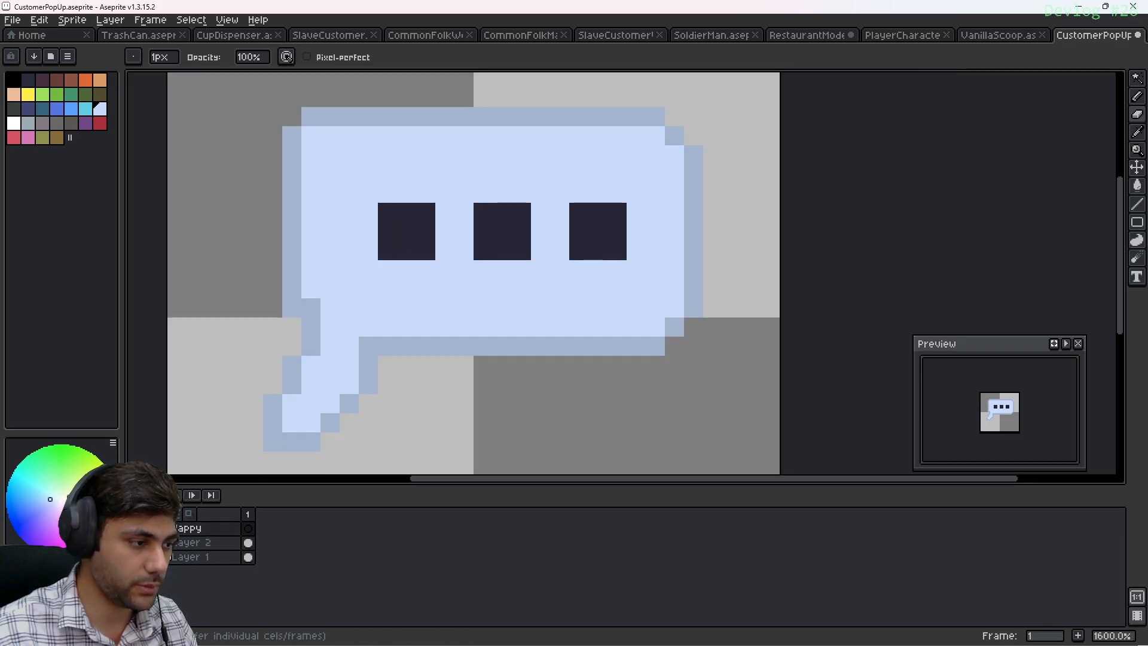
left_click(132, 543)
scroll(603, 247, "up", 1)
middle_click_drag(573, 334, 580, 326)
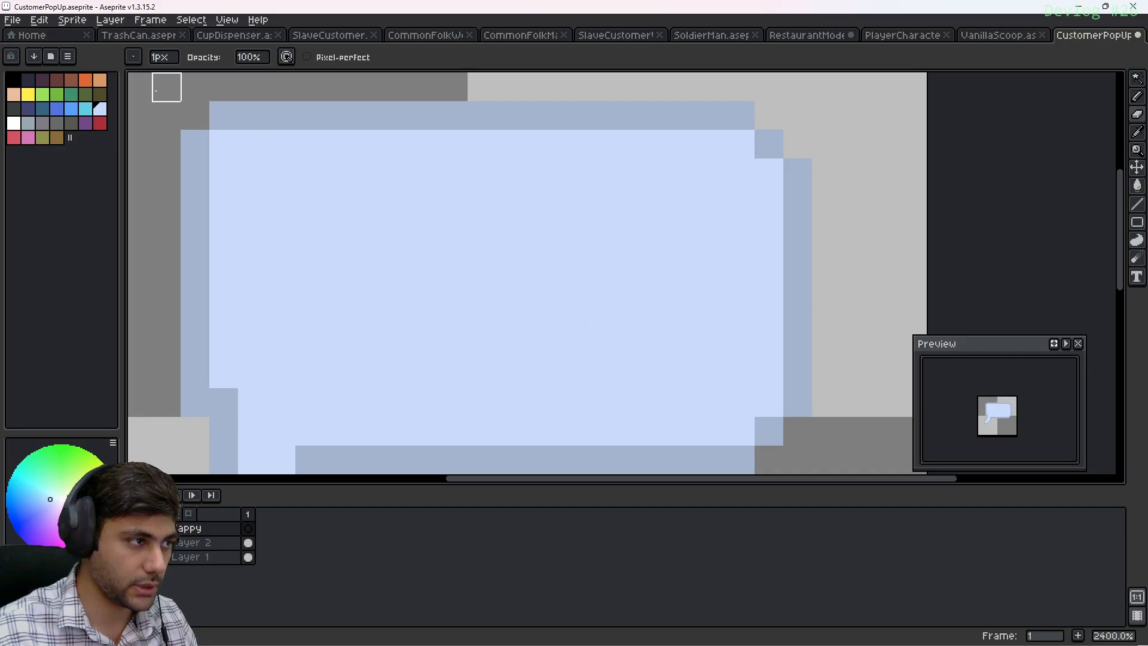
Stamp a yellow circle with an 8 px round brush in the centre of the speech bubble on the Happy layer
left_click(30, 96)
scroll(486, 276, "up", 5, "ctrl")
scroll(486, 276, "up", 2, "ctrl")
scroll(528, 289, "down", 1, "ctrl")
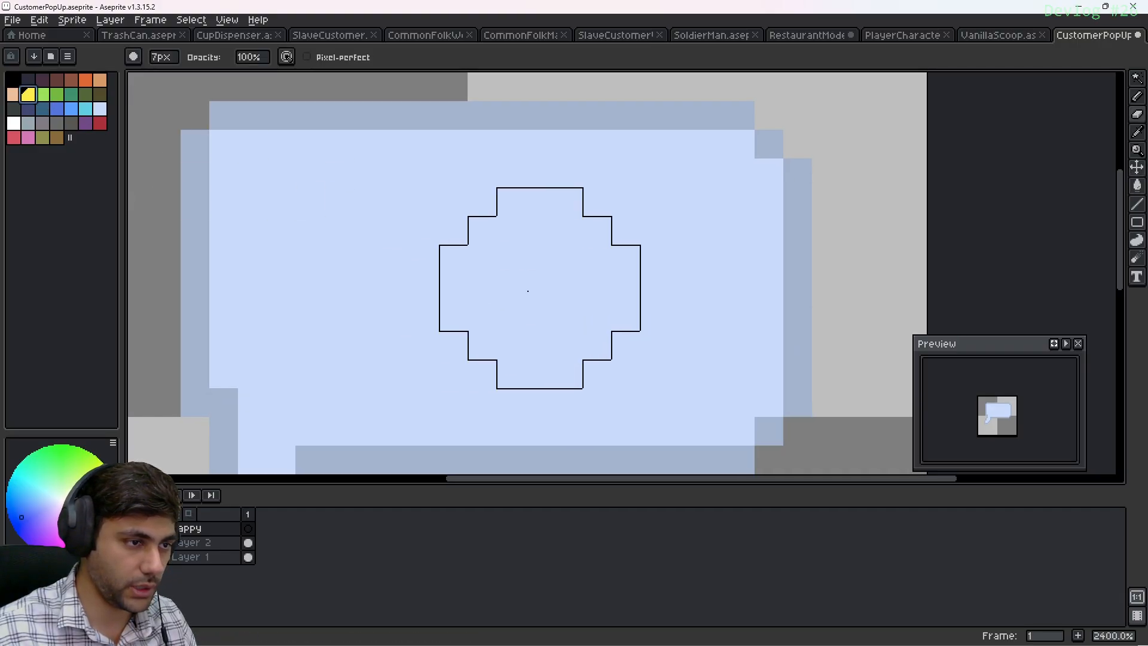
key("b")
scroll(517, 277, "up", 5, "ctrl")
scroll(538, 294, "up", 1, "ctrl")
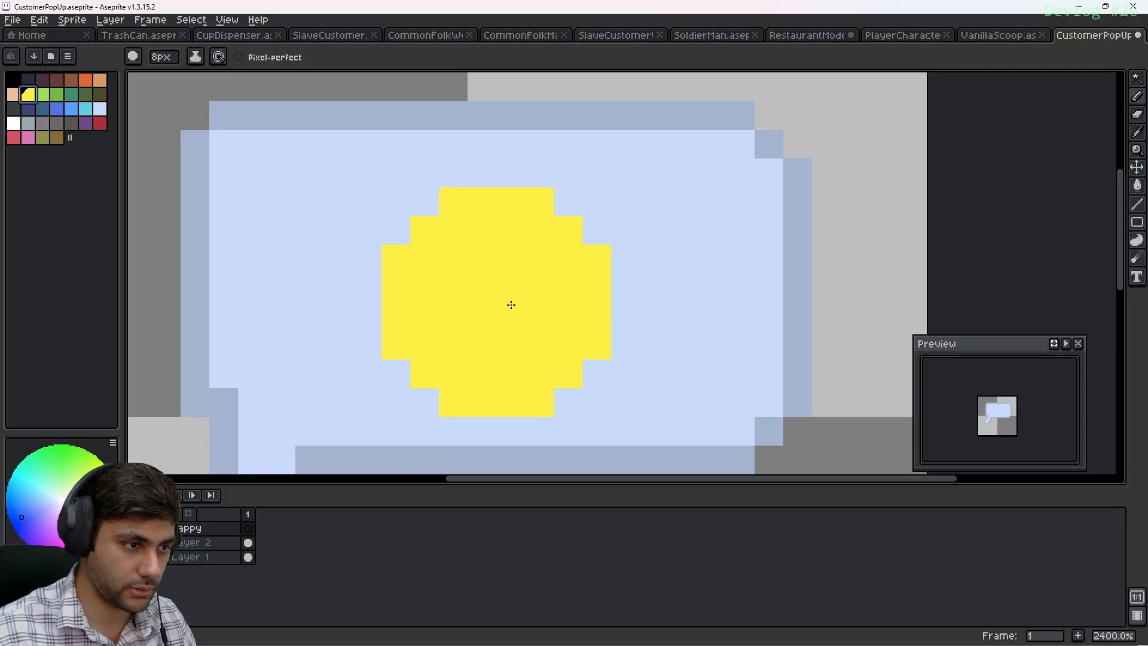
scroll(512, 301, "up", 1, "ctrl")
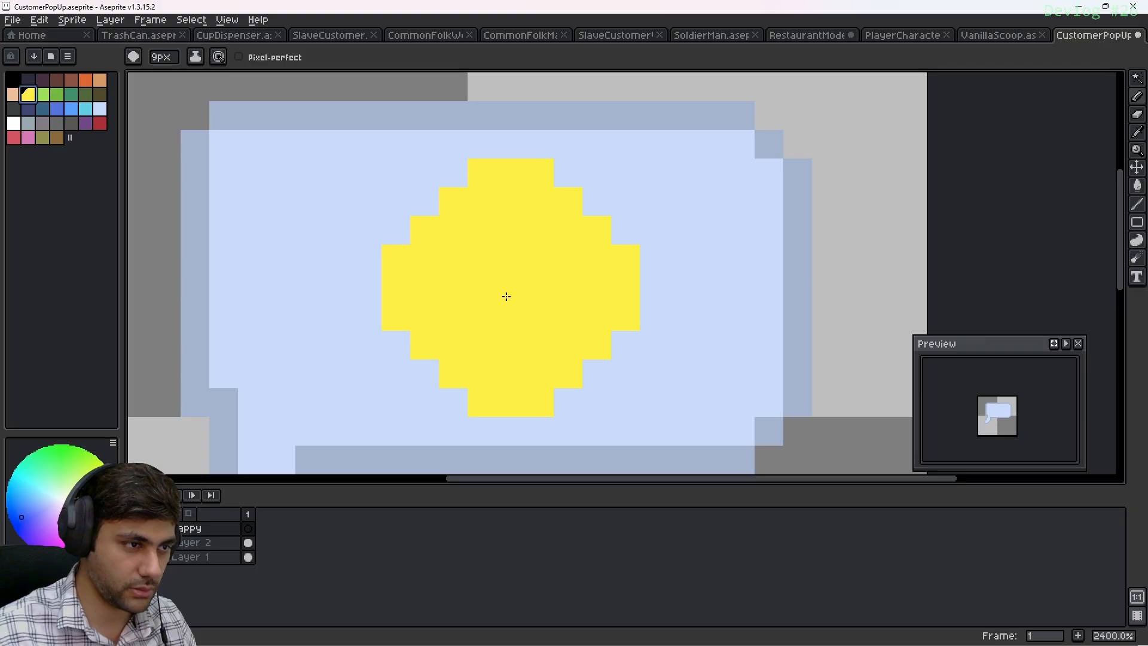
scroll(507, 297, "down", 1, "ctrl")
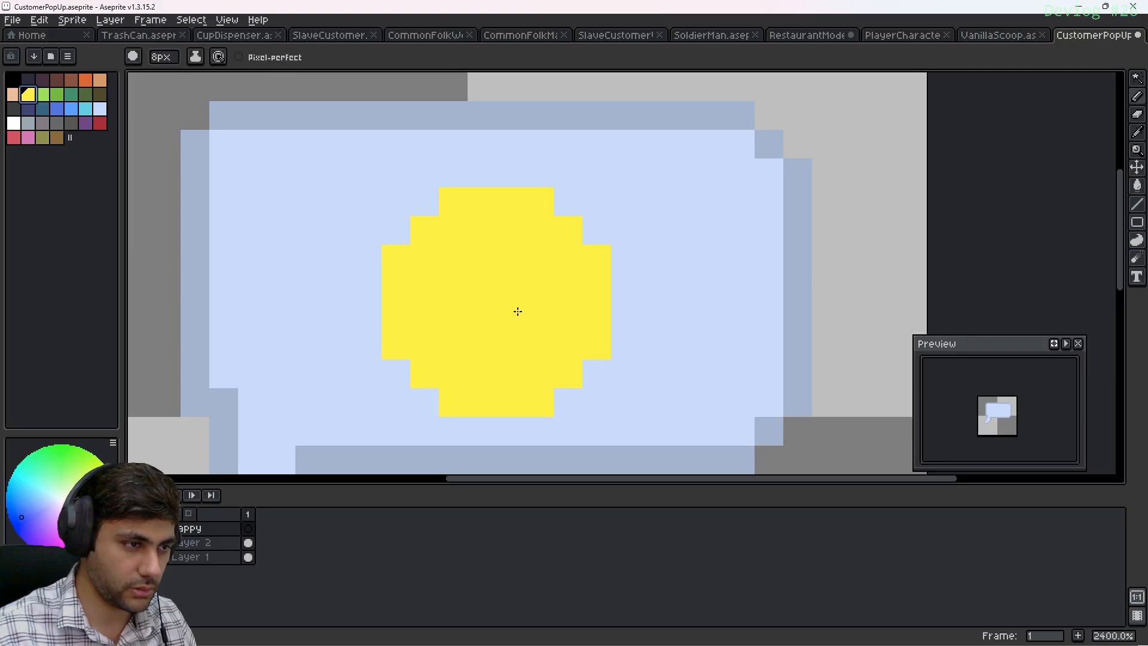
left_click(515, 299)
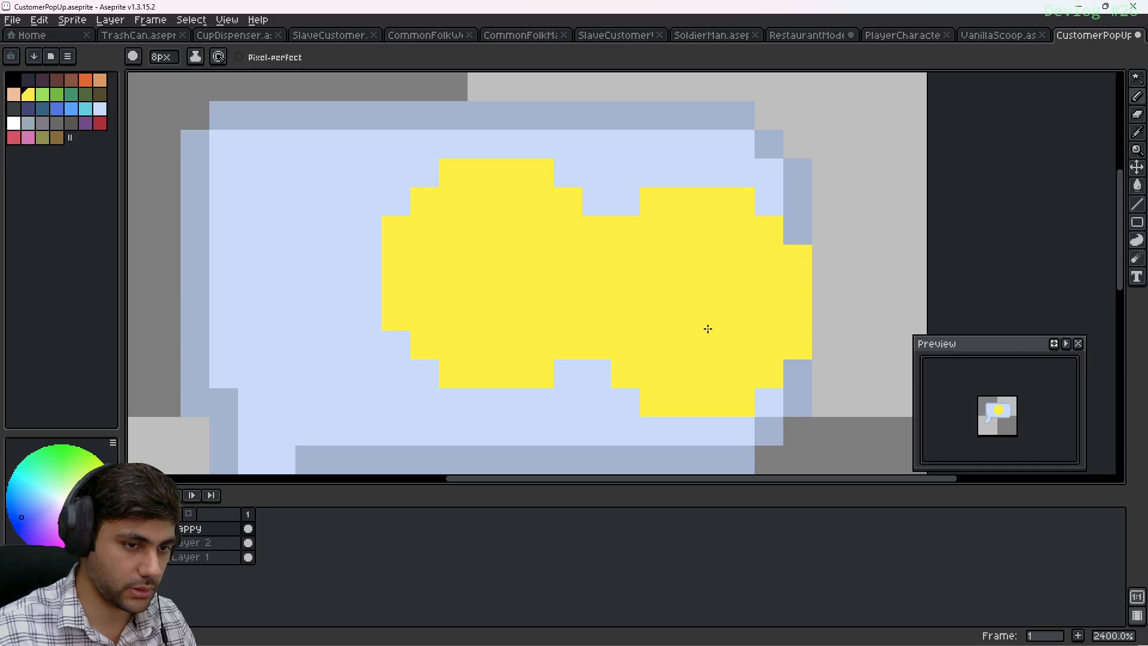
Place dark pixels for the two eyes on the yellow circle with a 1 px brush
left_click(28, 80)
scroll(482, 248, "down", 7, "ctrl")
left_click(453, 230)
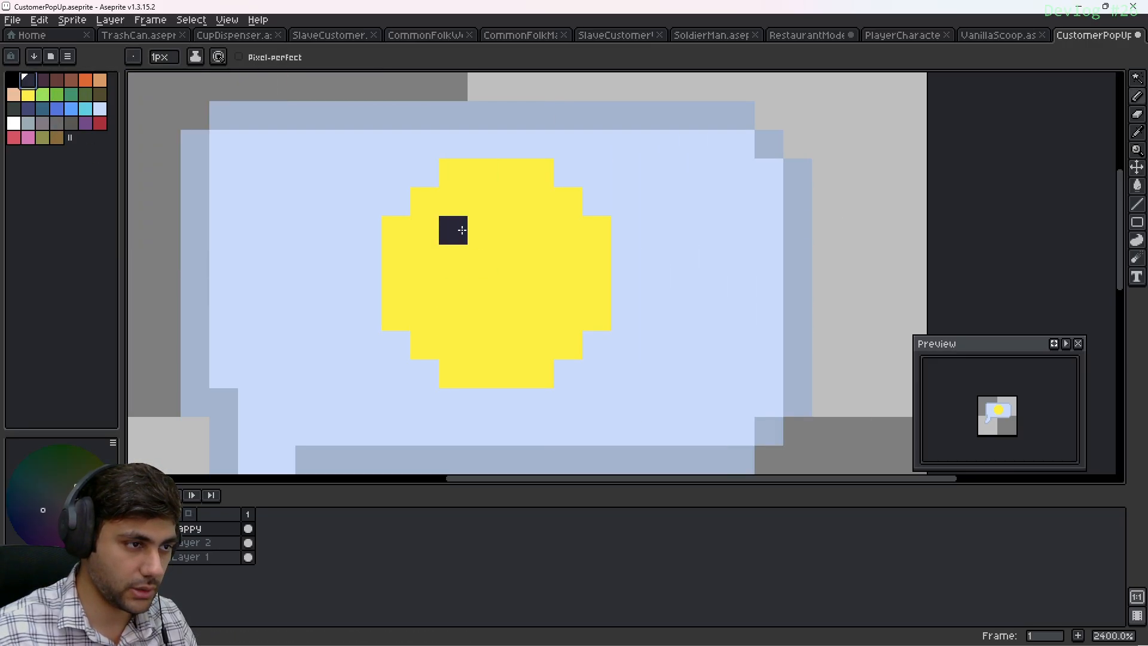
left_click(539, 230)
left_click(511, 258)
left_click(540, 287)
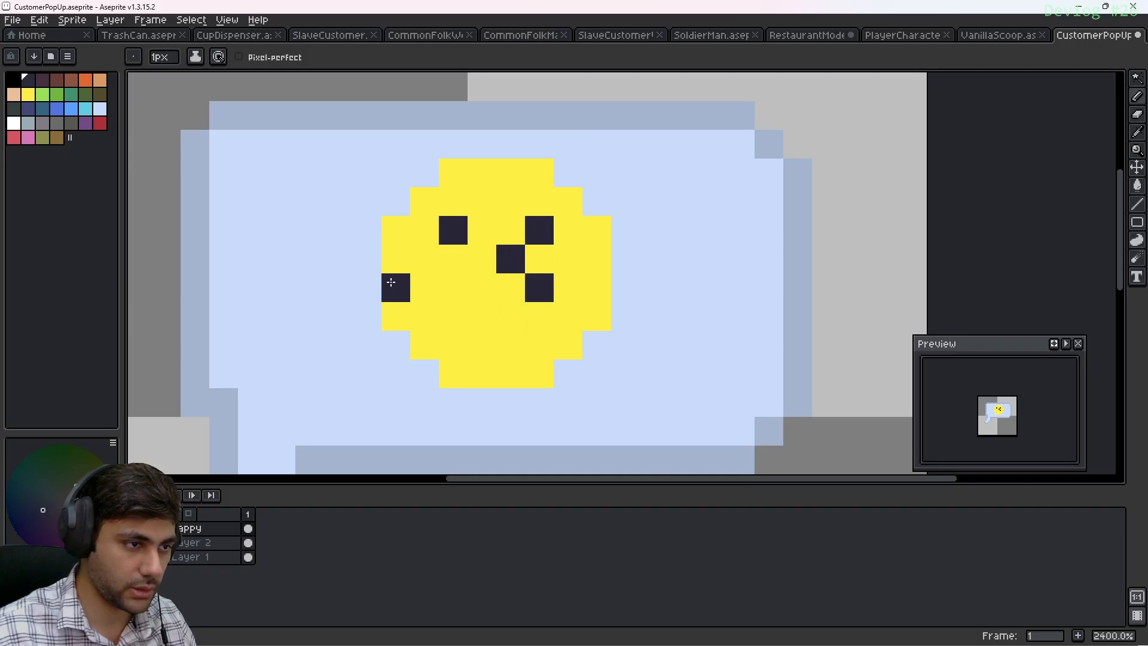
left_click(453, 259)
left_click(453, 287)
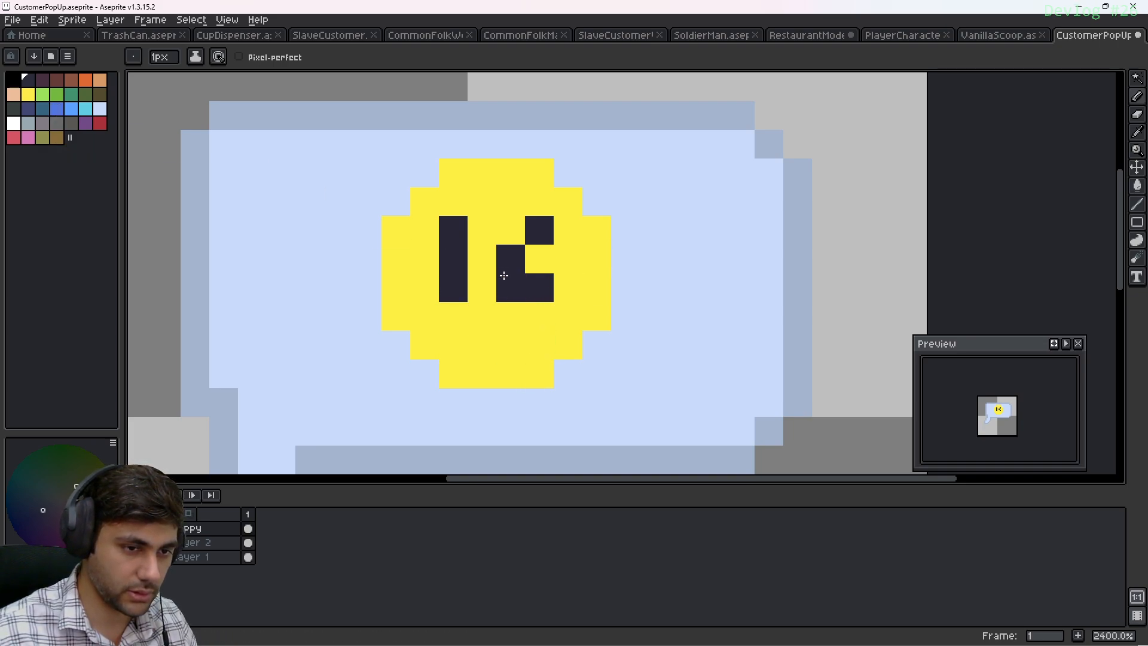
Repaint the surplus dark pixels yellow and fill the gap in the right eye so both eyes are two pixels tall
left_click(528, 251, "alt")
left_click(515, 259)
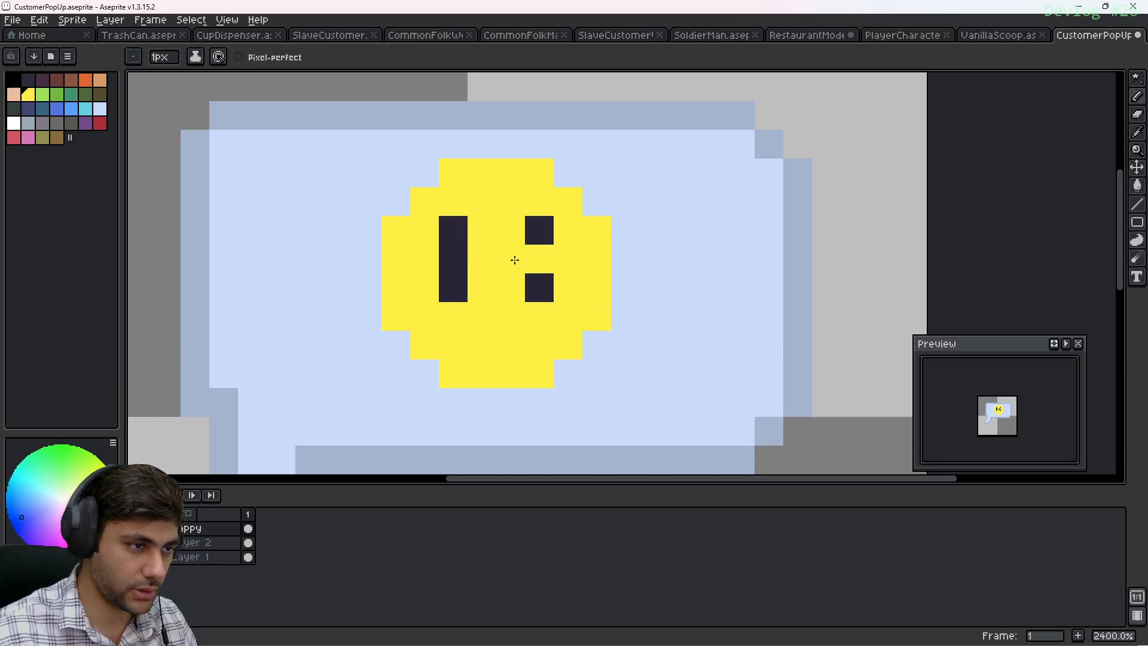
left_click(534, 281, "alt")
left_click(536, 261)
left_click(483, 294, "alt")
left_click(458, 290)
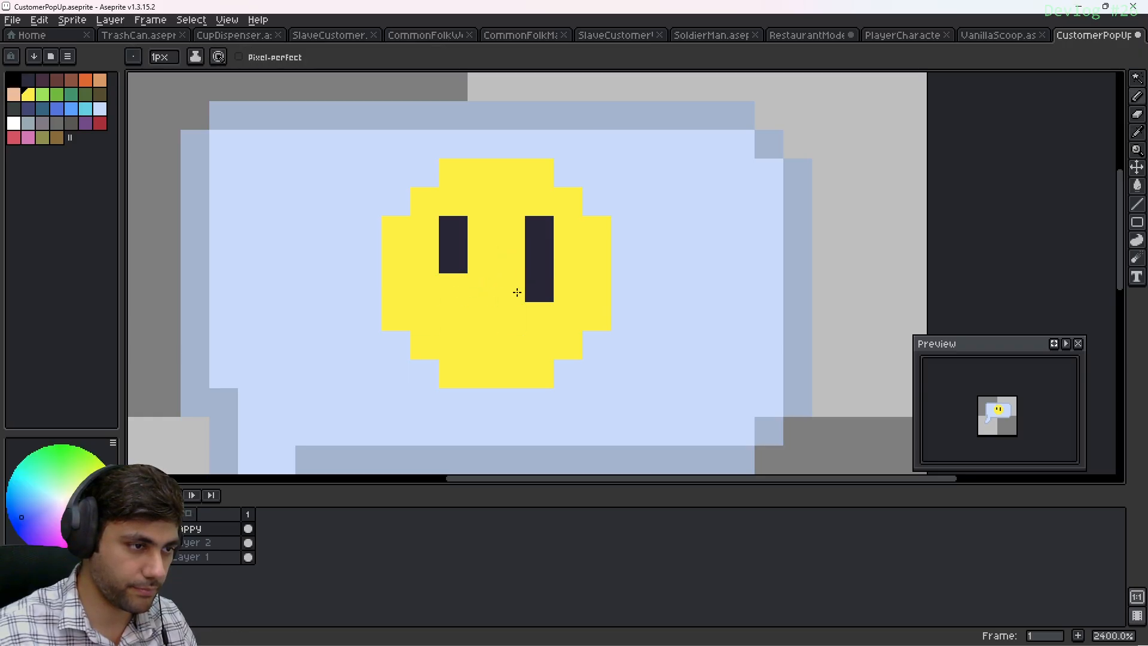
left_click(535, 289)
Paint a dark red smile below the eyes with a two-pixel base and one raised pixel at each corner
left_click(99, 123)
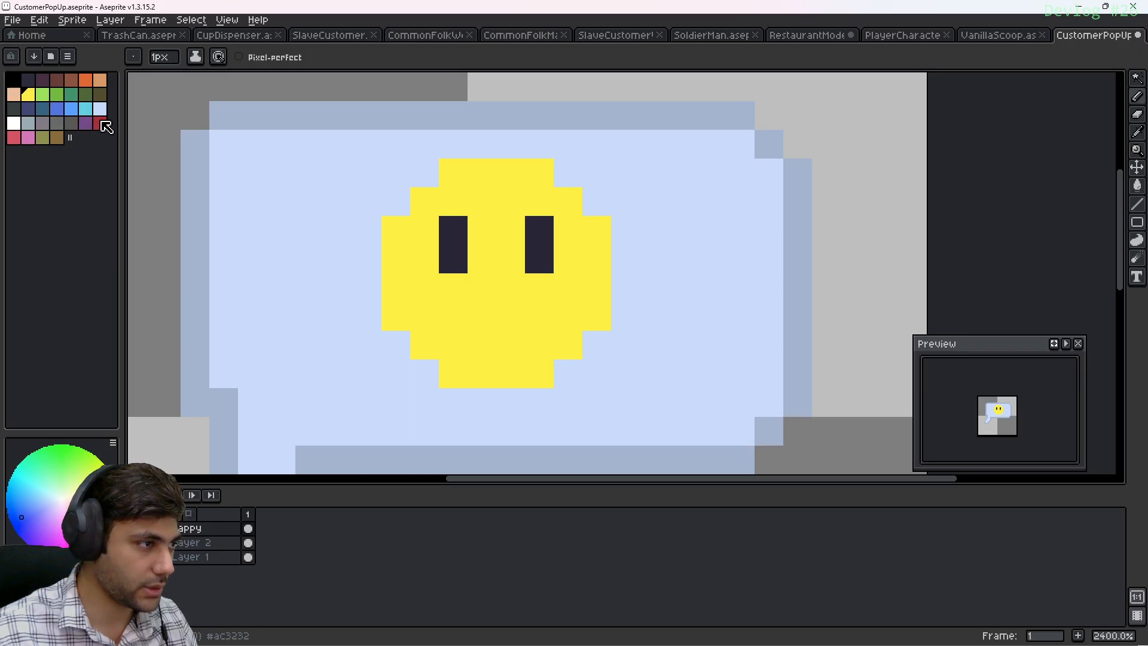
left_click(426, 288)
left_click(453, 316)
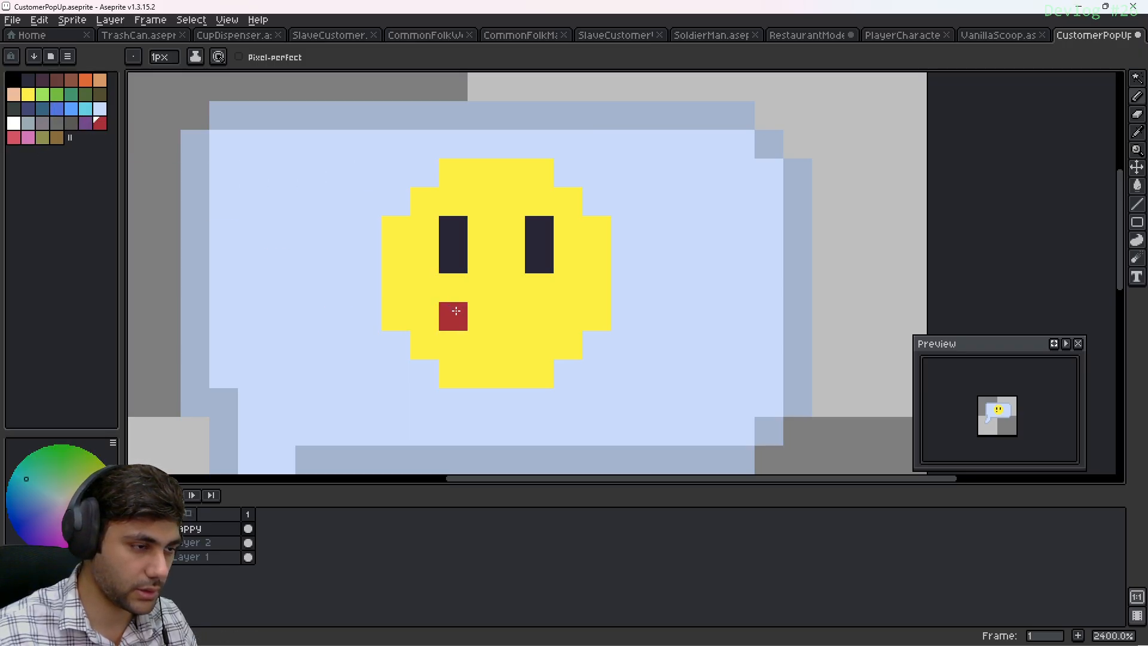
left_click(475, 333)
left_click(511, 345)
left_click(538, 315)
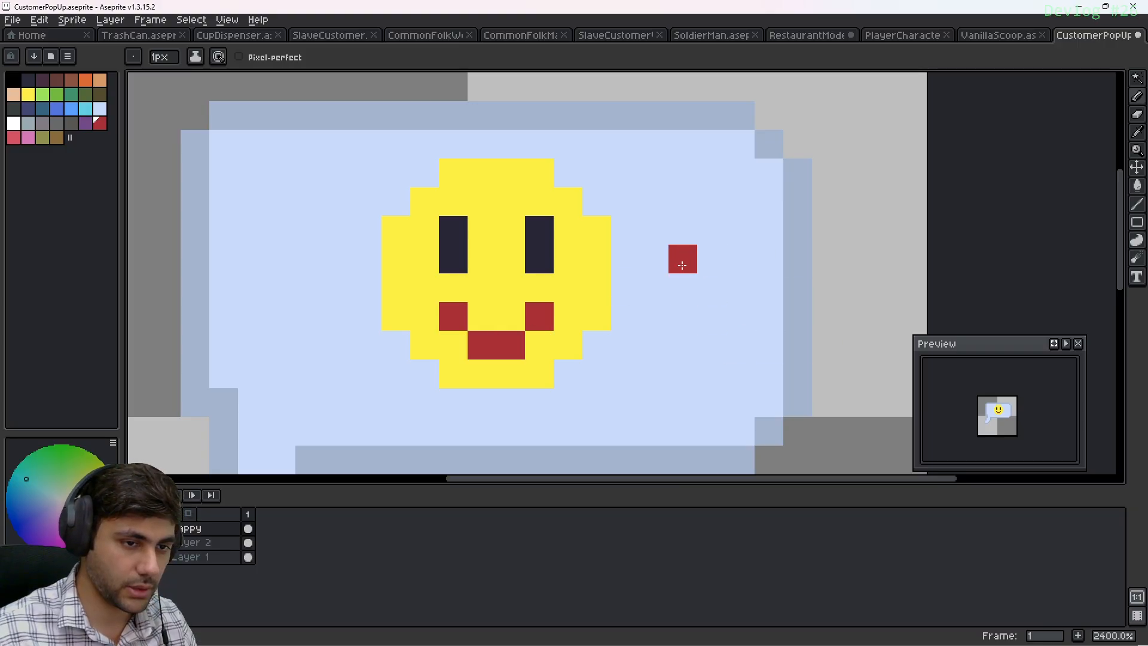
Add a new layer above Happy and name it Late
scroll(655, 279, "down", 2)
scroll(656, 280, "down", 4)
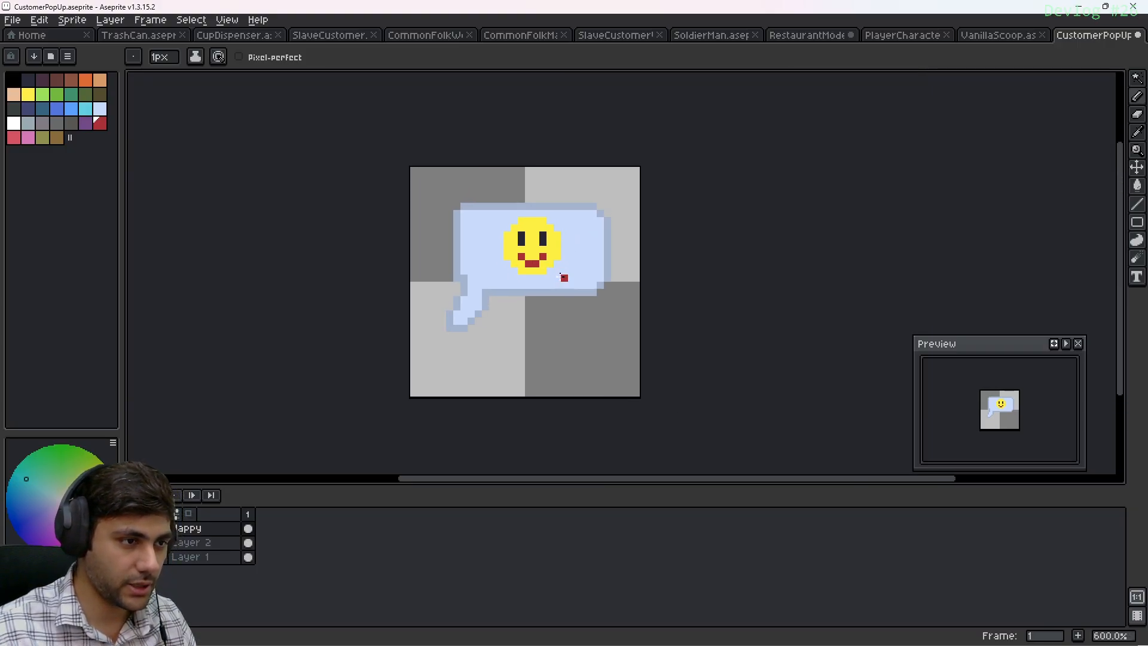
middle_click_drag(565, 295, 537, 317)
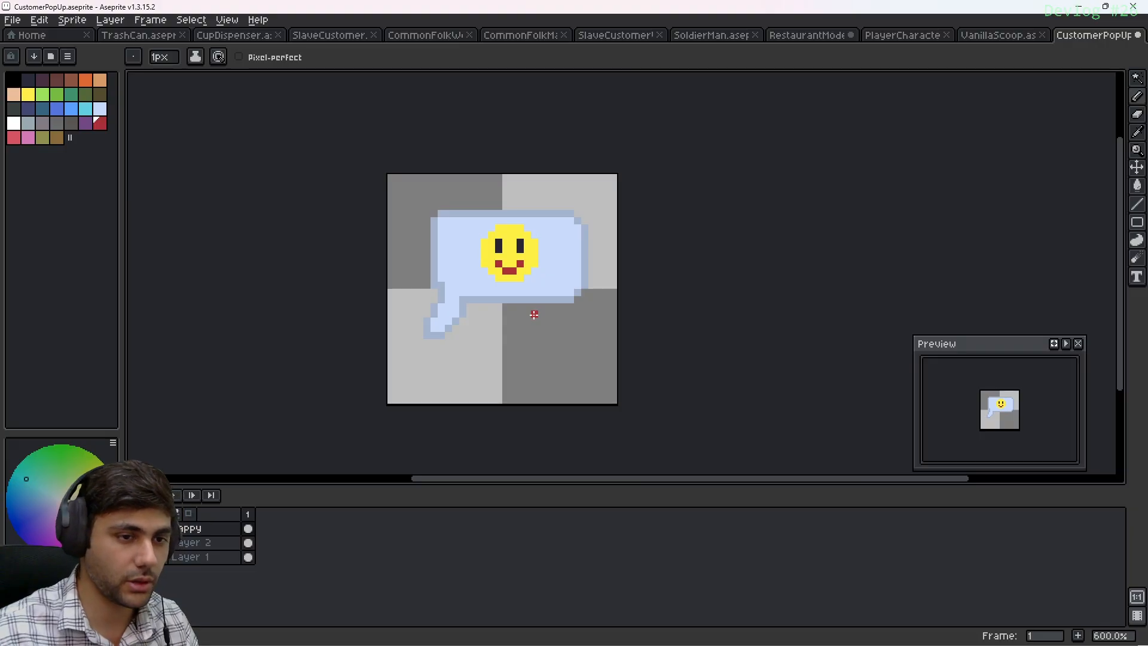
scroll(498, 285, "up", 1)
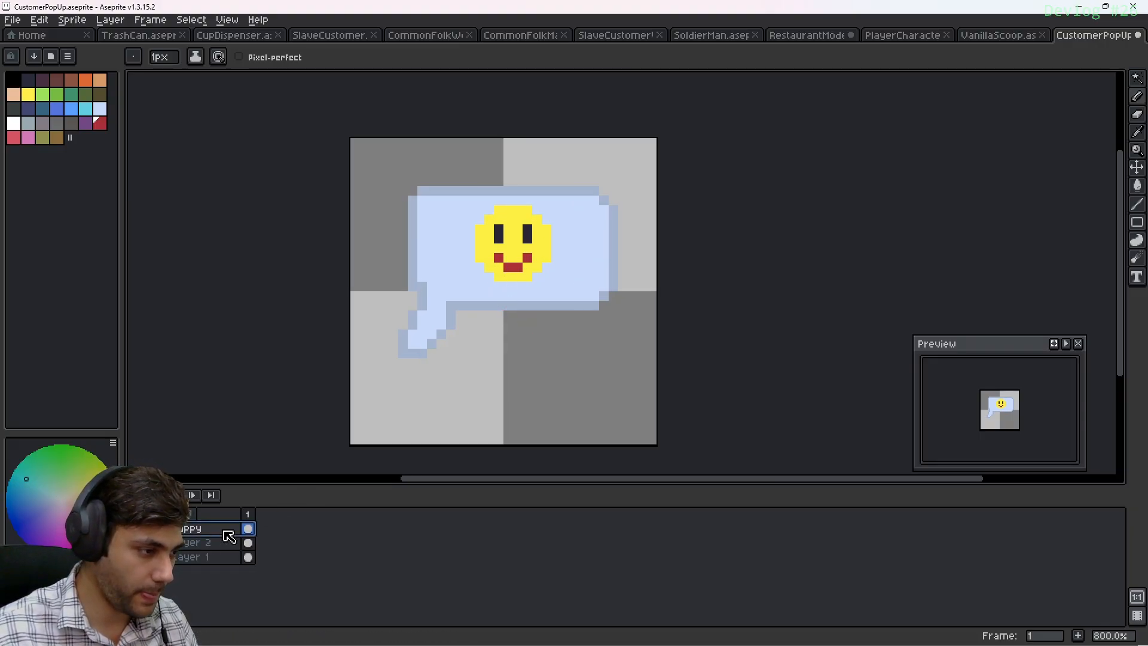
key("shift+n")
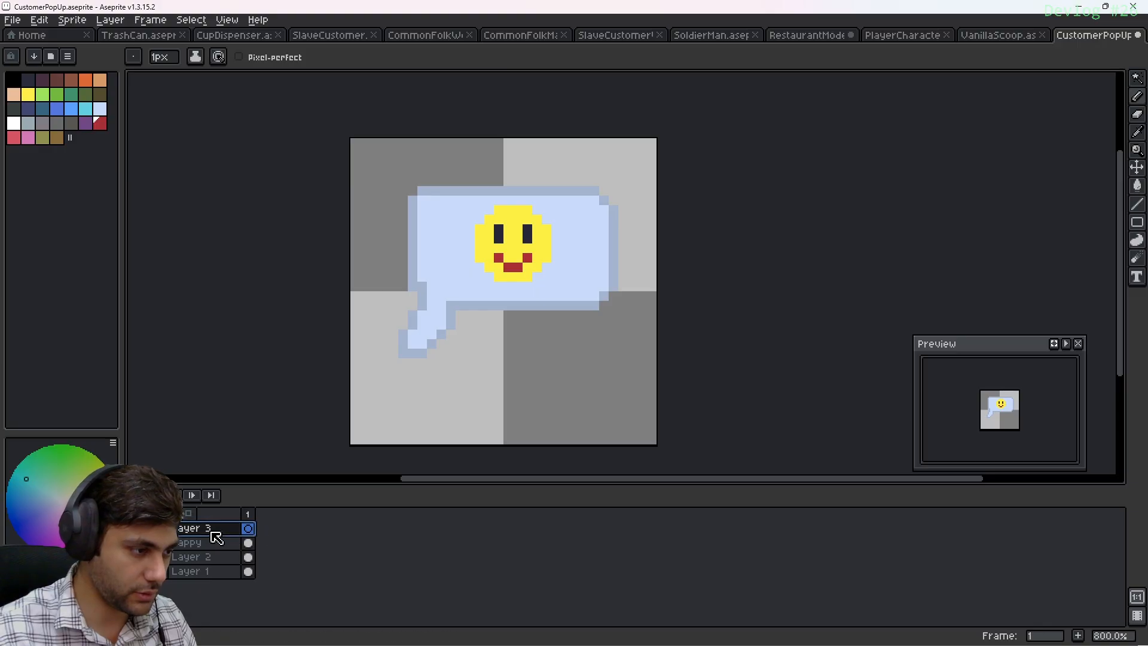
double_click(203, 529)
type("Sa")
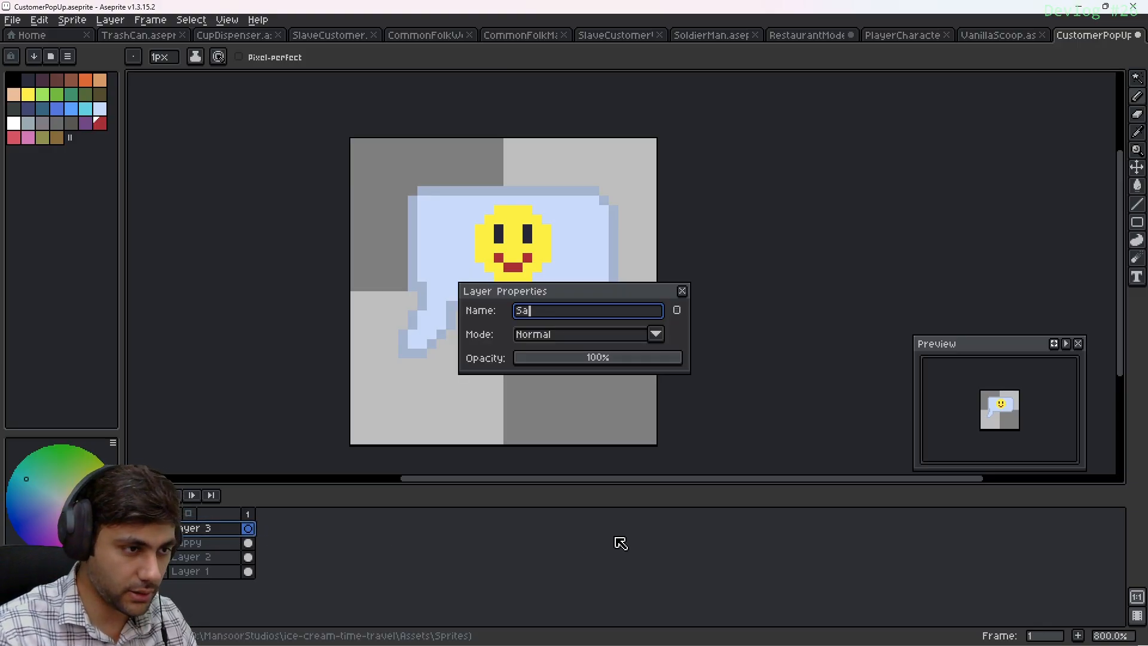
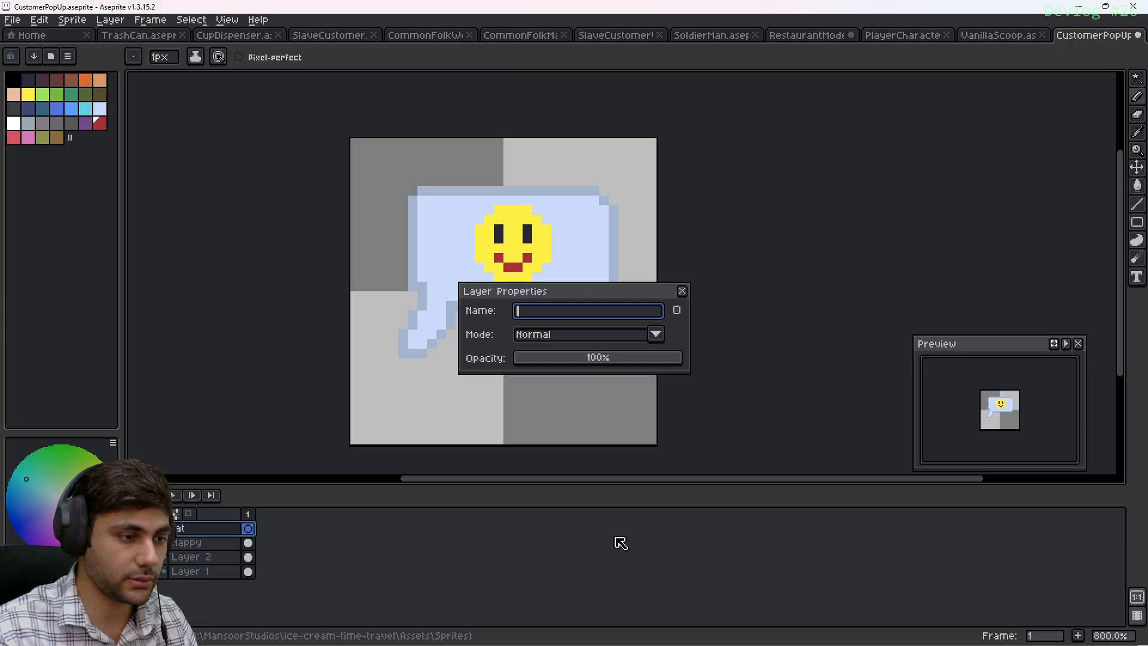
type("te")
key("Return")
Hide the Happy layer, leaving the empty speech bubble as the backdrop for the Late layer
scroll(705, 464, "up", 2)
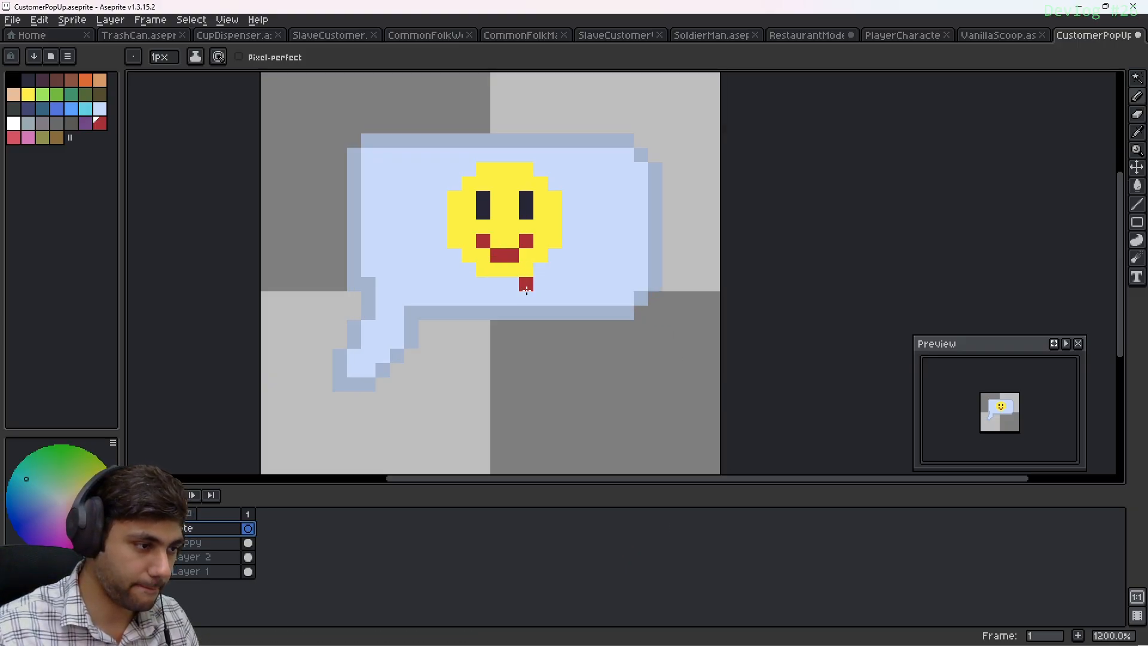
scroll(460, 248, "up", 1)
middle_click_drag(530, 253, 518, 329)
scroll(498, 298, "up", 1)
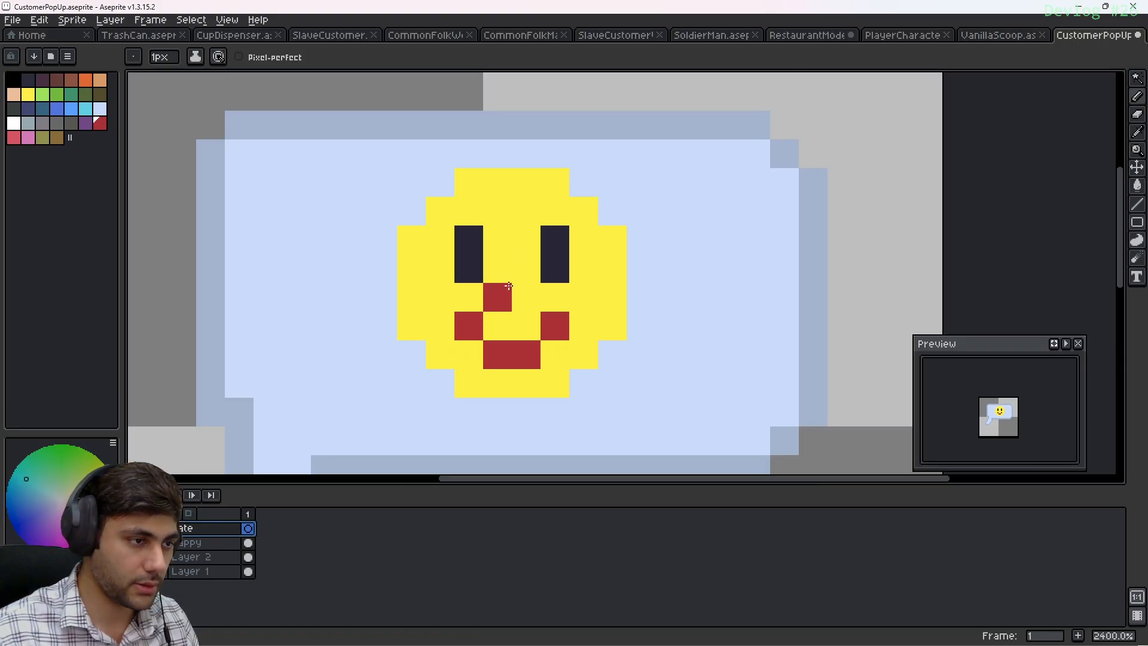
mouse_move(514, 281)
middle_mouse_down()
mouse_move(536, 227)
mouse_move(505, 249)
mouse_move(513, 263)
middle_mouse_up()
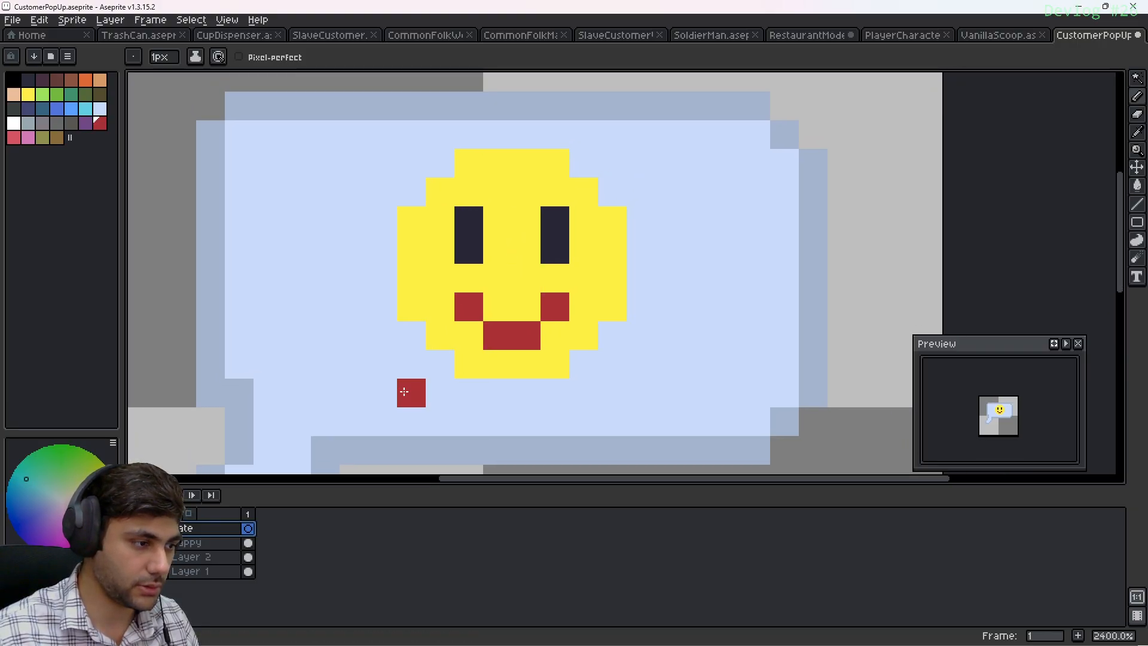
left_click(132, 544)
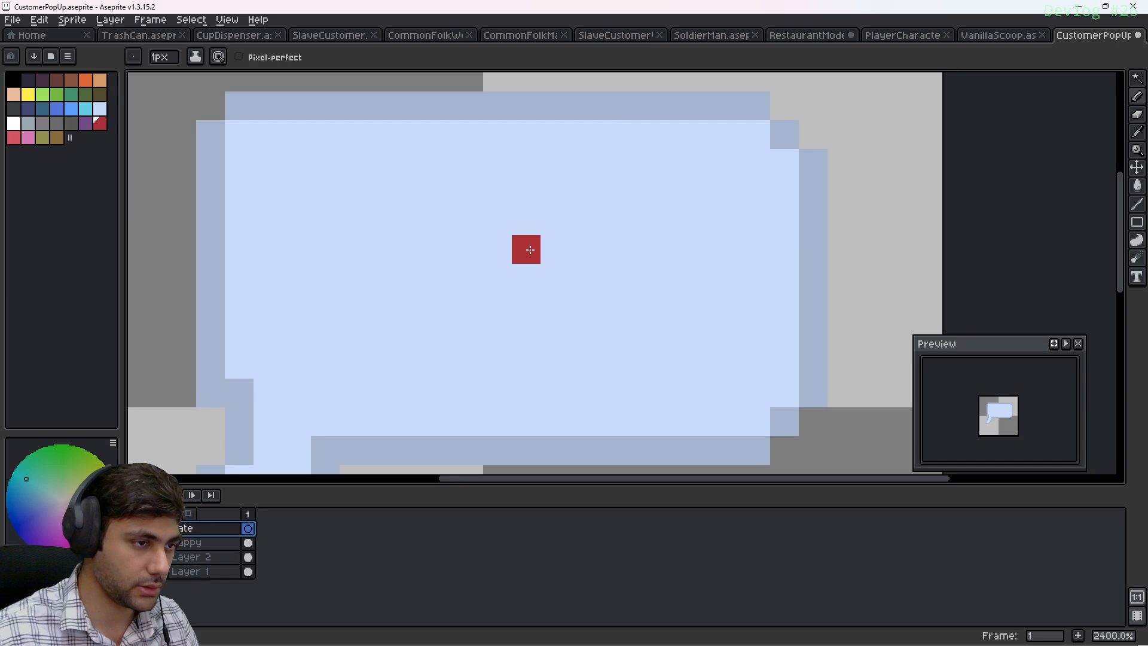
Stamp a yellow circle with an 8 px round brush in the bubble's centre on the Late layer, and switch to a dark 1 px brush
left_click(28, 94)
scroll(507, 248, "down", 7, "ctrl")
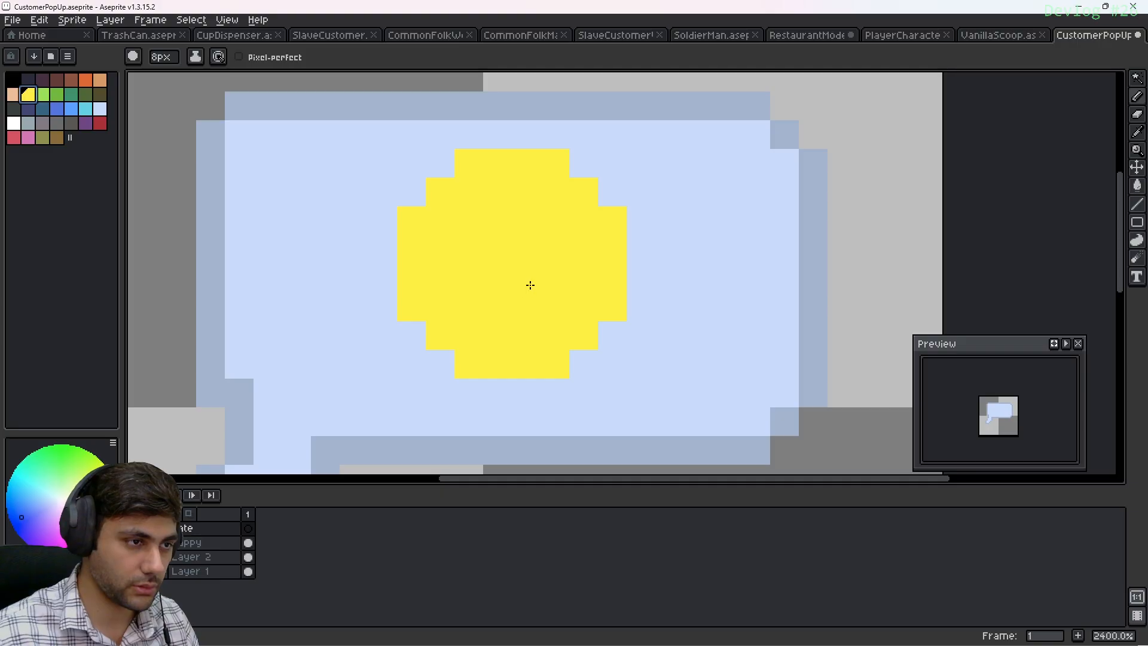
left_click(531, 285)
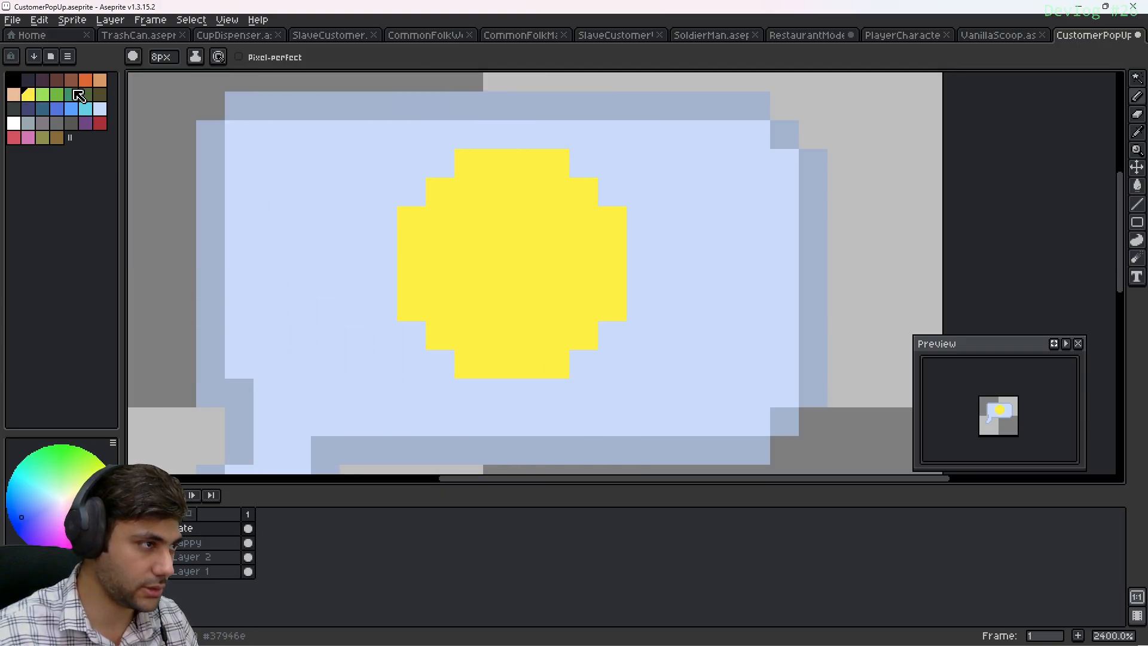
left_click(28, 79)
scroll(134, 177, "up", 7, "ctrl")
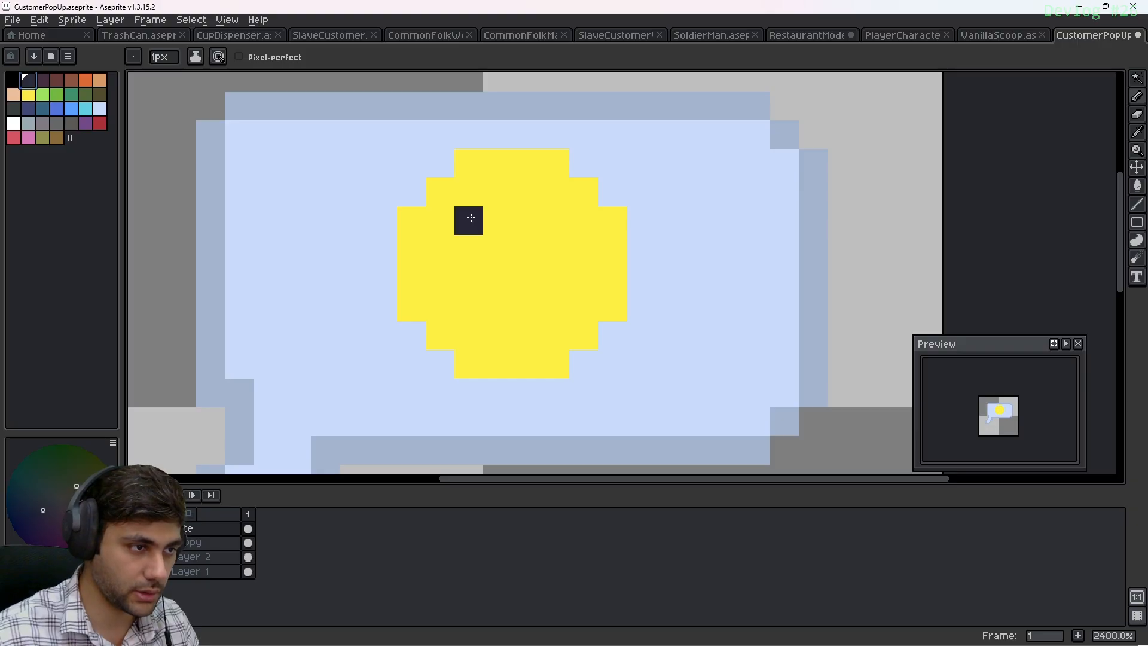
left_click_drag(471, 218, 471, 249)
left_click_drag(554, 218, 554, 249)
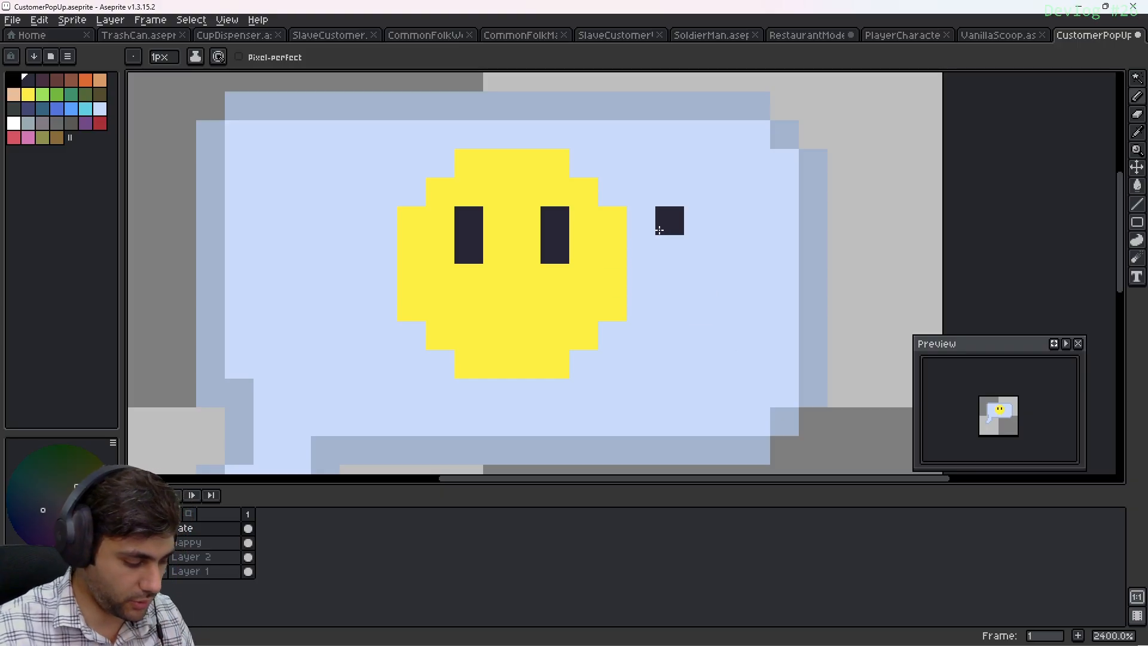
key("ctrl+z")
key("ctrl+z")
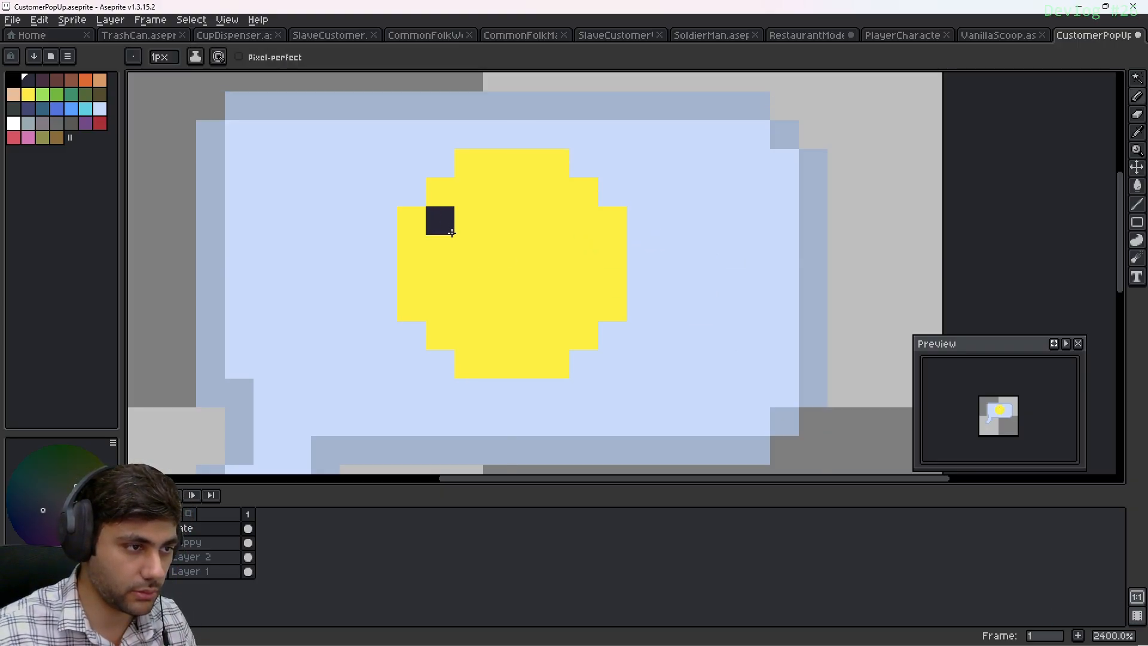
Draw two flat dark eyes two pixels wide and a straight four-pixel mouth below them on the Late face
left_click_drag(442, 250, 470, 250)
left_click_drag(555, 250, 578, 252)
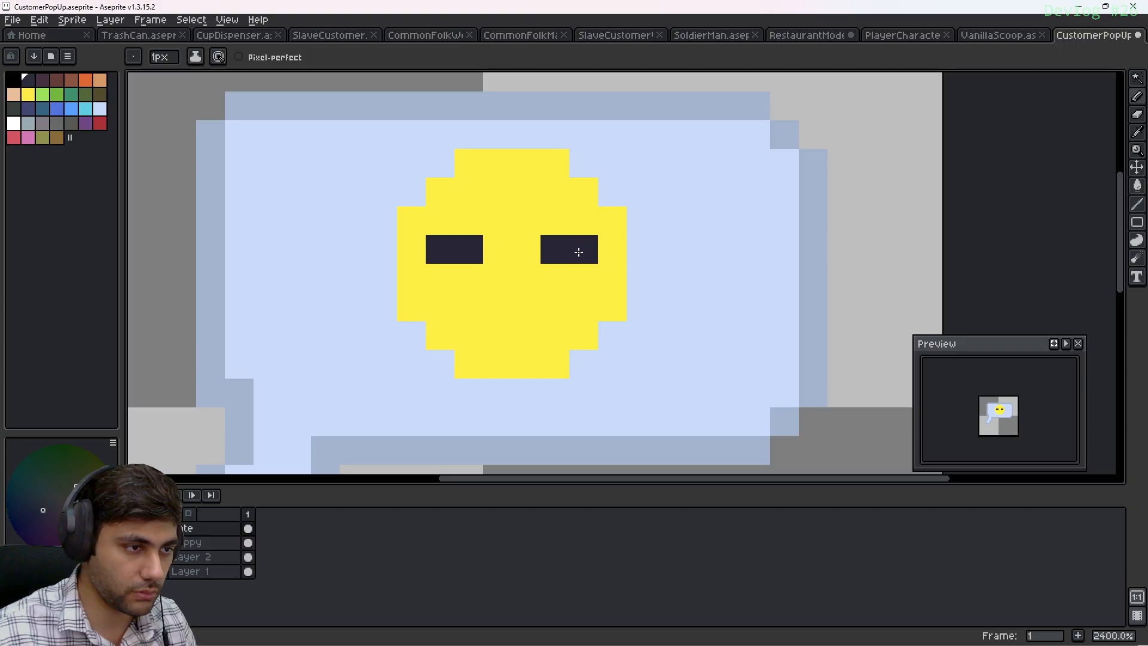
left_click_drag(470, 308, 549, 308)
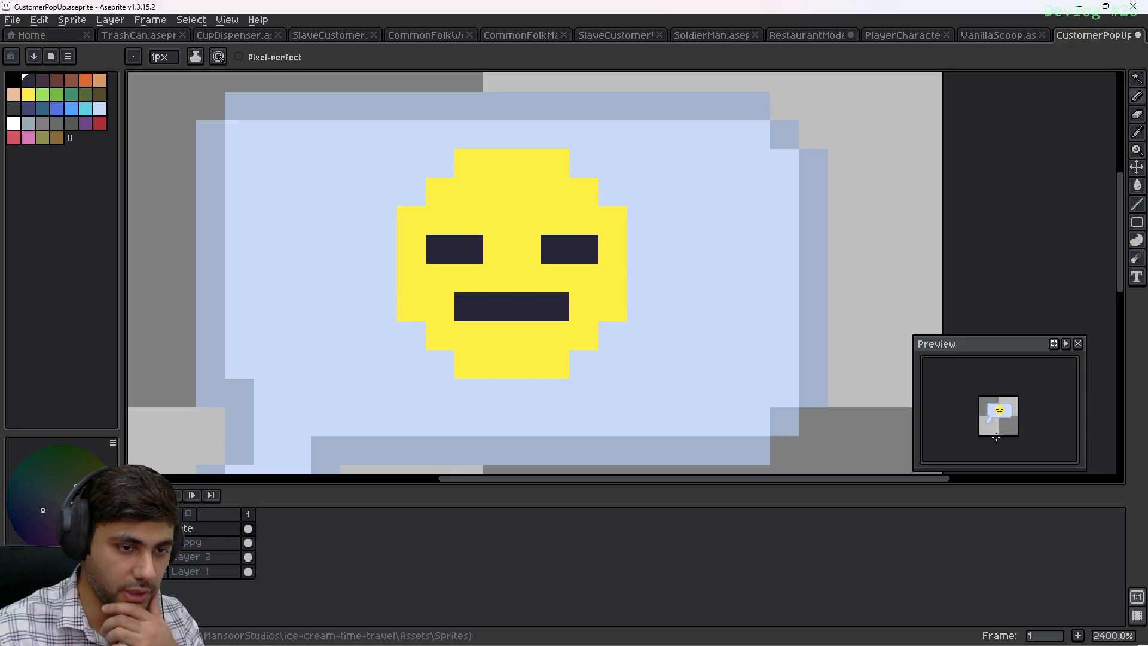
scroll(996, 439, "up", 2)
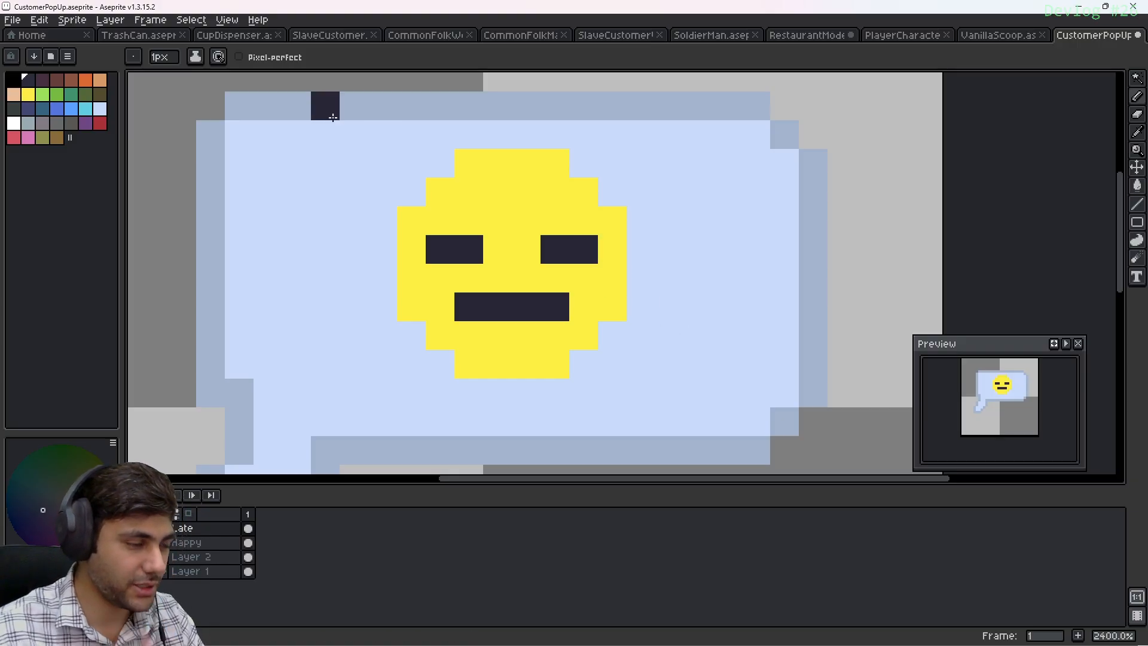
Outline the edge of the Late face's yellow circle with a one-pixel ring in an orange shade
left_click(512, 172, "alt")
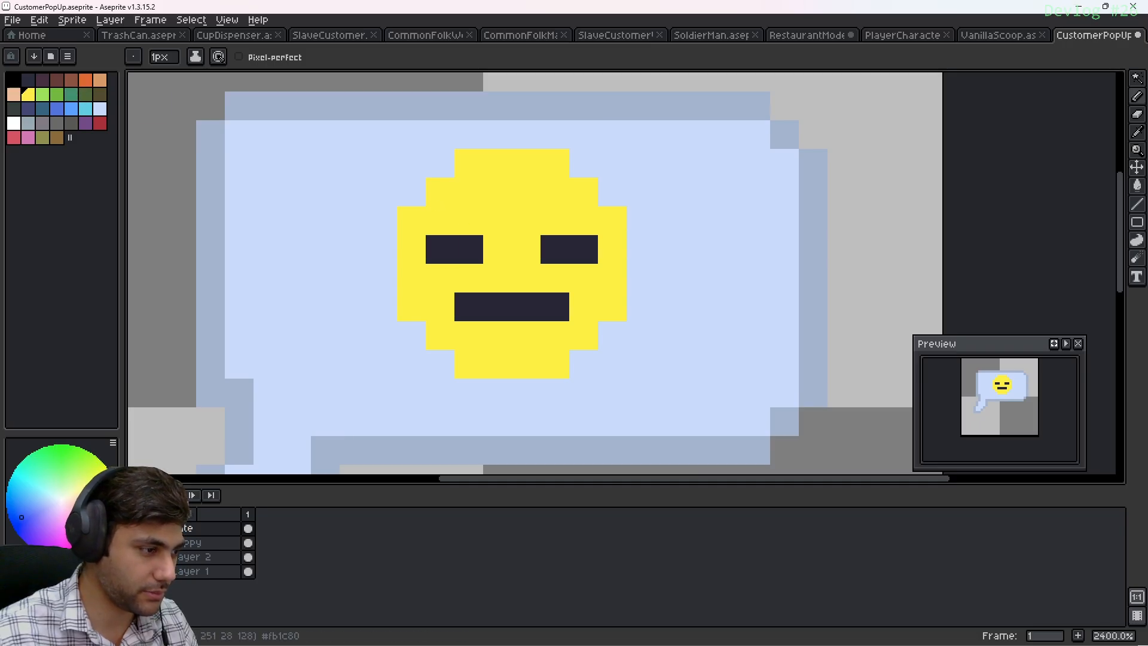
left_click(87, 83)
left_click_drag(105, 501, 102, 494)
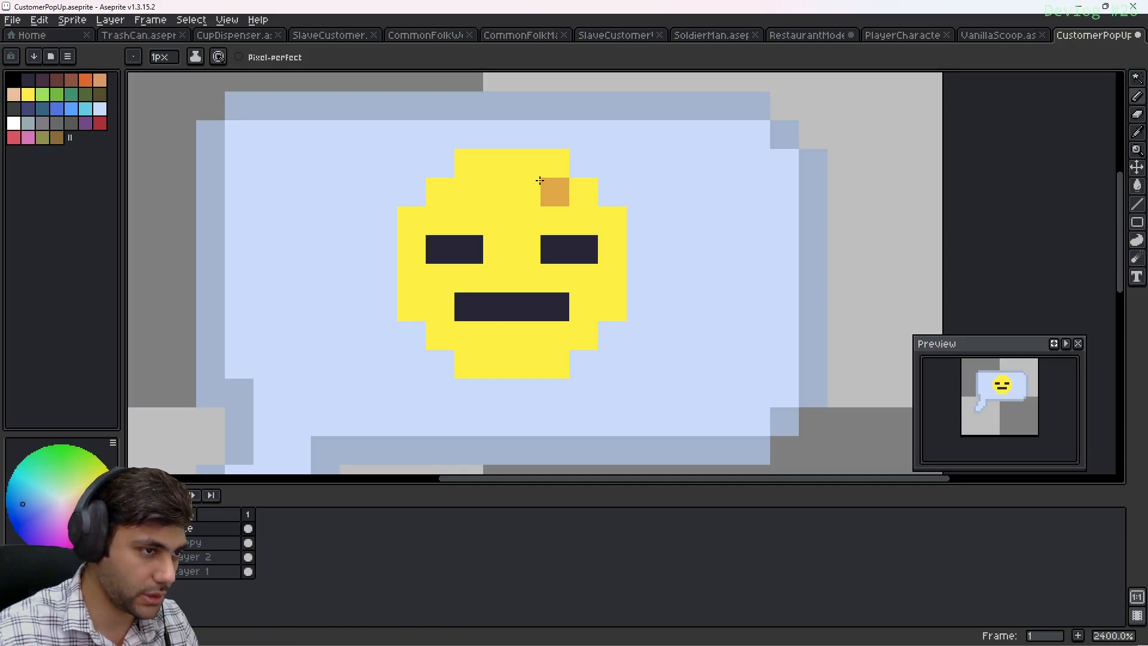
mouse_move(492, 173)
left_mouse_down()
mouse_move(469, 164)
mouse_move(549, 170)
mouse_move(612, 220)
mouse_move(610, 302)
mouse_move(551, 362)
mouse_move(454, 351)
mouse_move(413, 308)
mouse_move(405, 232)
mouse_move(430, 196)
left_mouse_up()
left_click(788, 369)
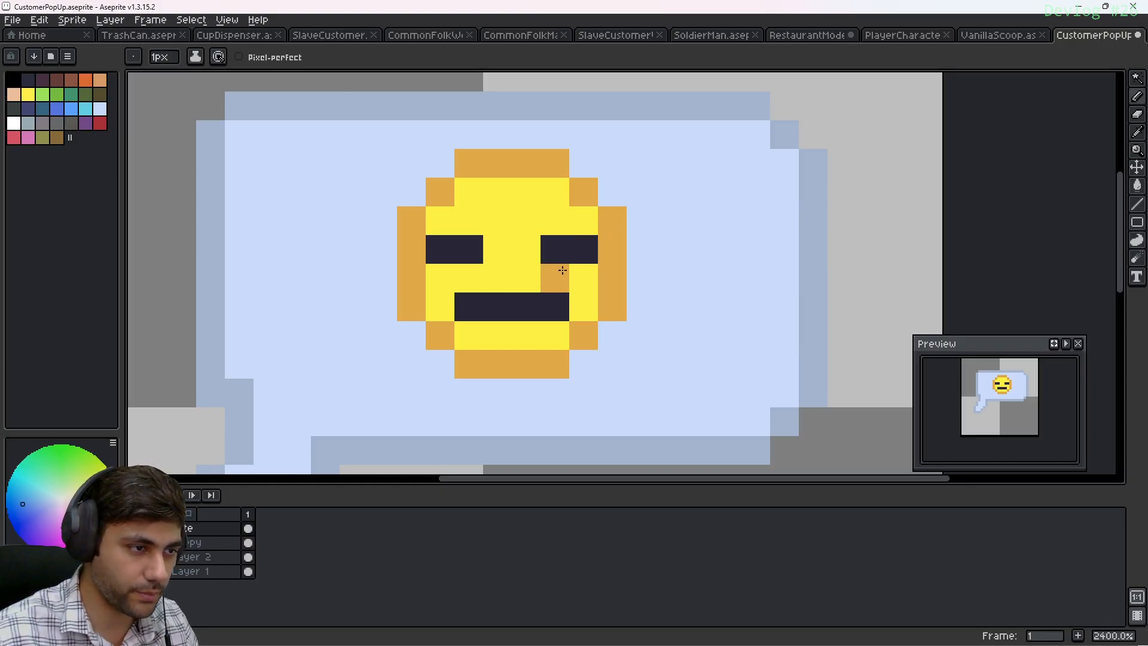
left_click(581, 277, "alt")
left_click(584, 249)
left_click(440, 249)
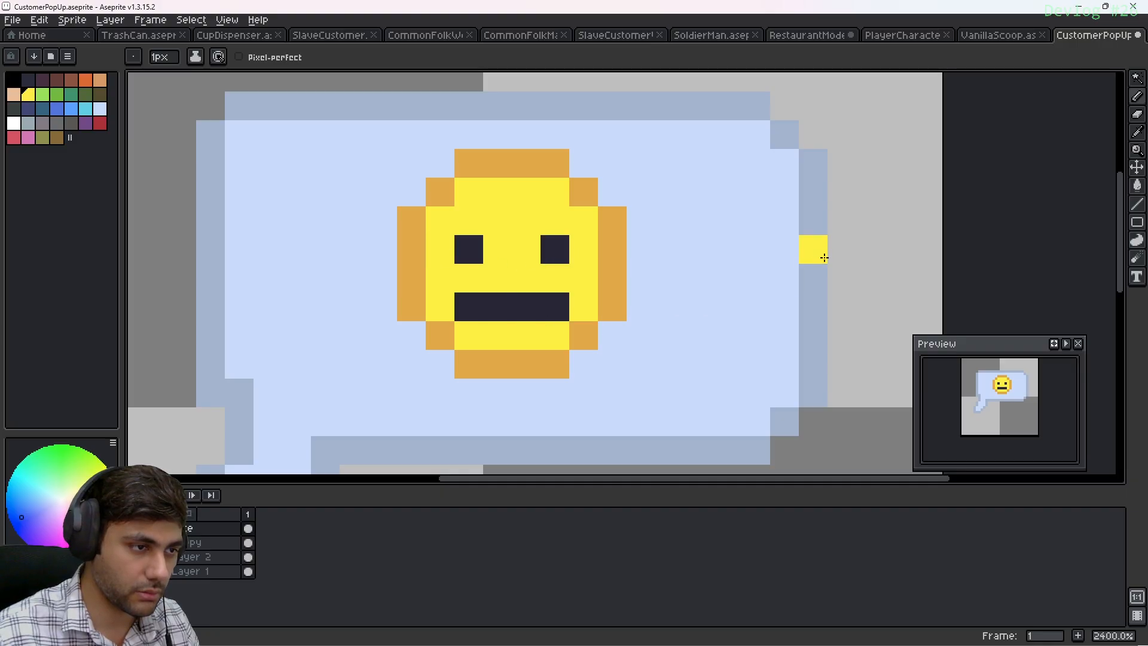
key("ctrl+z")
key("ctrl+z")
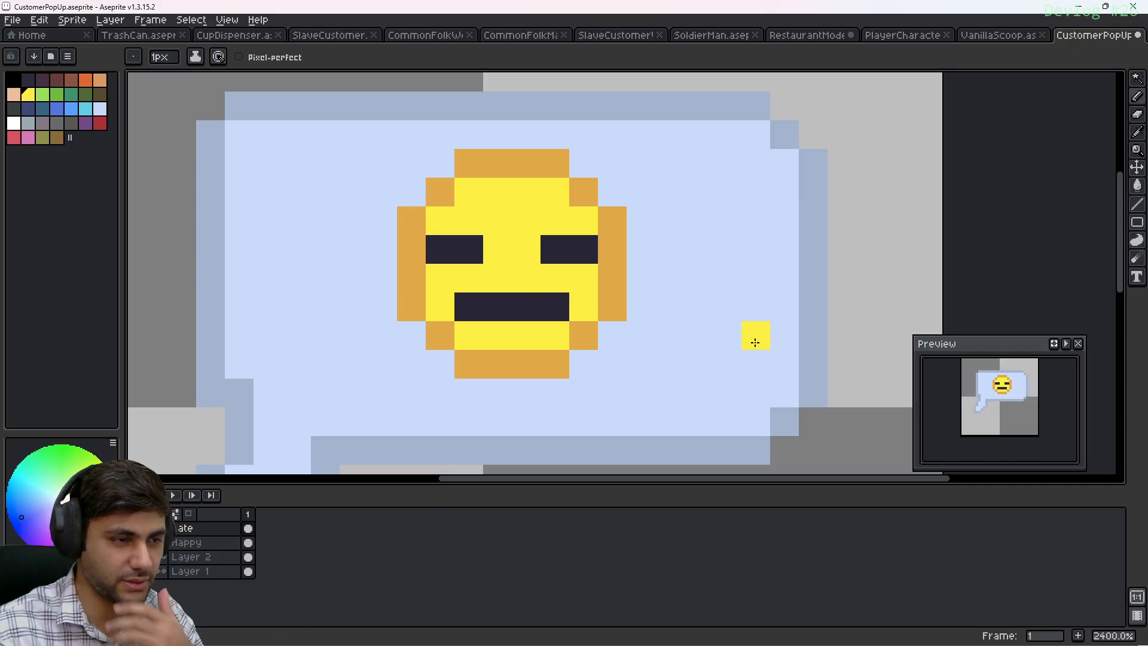
Hide the Late layer, then make the Happy layer active and visible
scroll(608, 246, "down", 3)
middle_click_drag(539, 333, 514, 284)
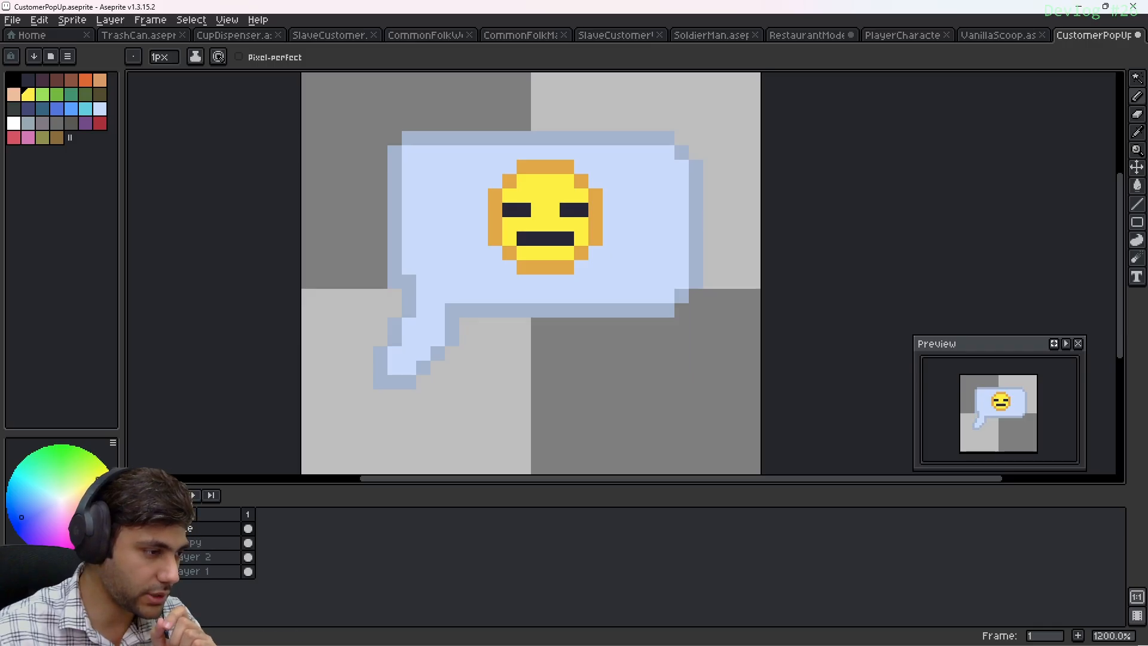
left_click(133, 529)
left_click(200, 543)
left_click(133, 543)
Outline the Happy face's circle with a one-pixel ring in a darker shade of its yellow
scroll(568, 225, "up", 3)
mouse_move(586, 153)
middle_mouse_down()
mouse_move(602, 261)
mouse_move(564, 243)
middle_mouse_up()
scroll(602, 261, "down", 2)
scroll(562, 246, "up", 1)
left_click(577, 251, "alt")
left_click(100, 561)
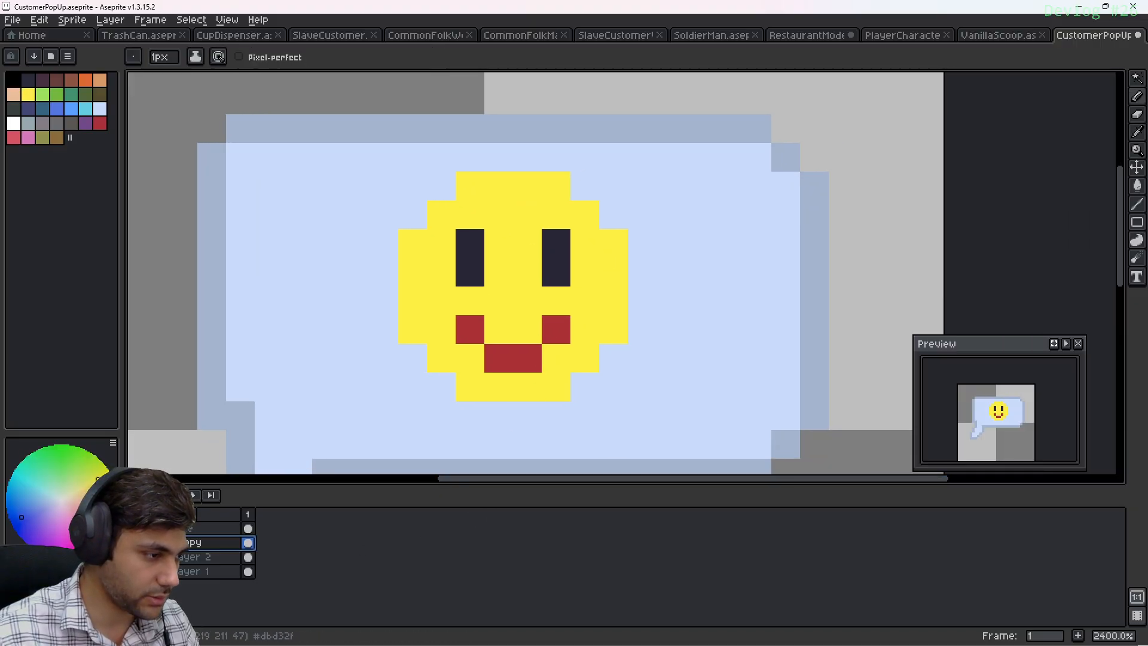
left_click(556, 186)
left_click(585, 215)
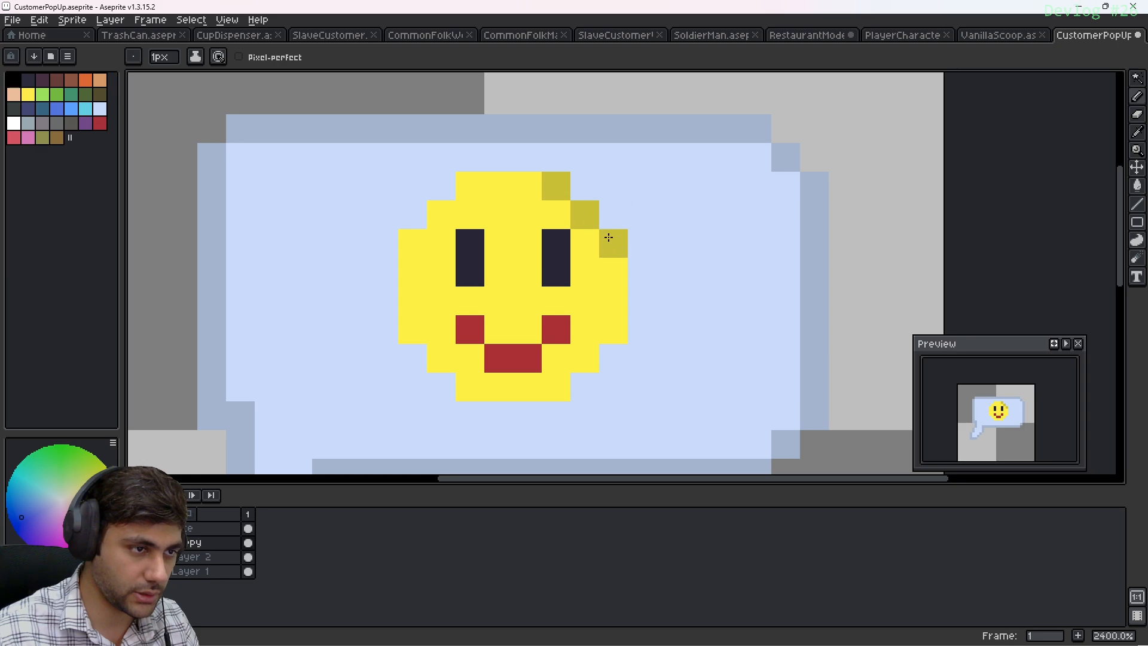
mouse_move(609, 237)
left_mouse_down()
mouse_move(604, 328)
mouse_move(556, 379)
mouse_move(472, 386)
mouse_move(410, 329)
mouse_move(410, 249)
mouse_move(439, 216)
mouse_move(528, 192)
left_mouse_up()
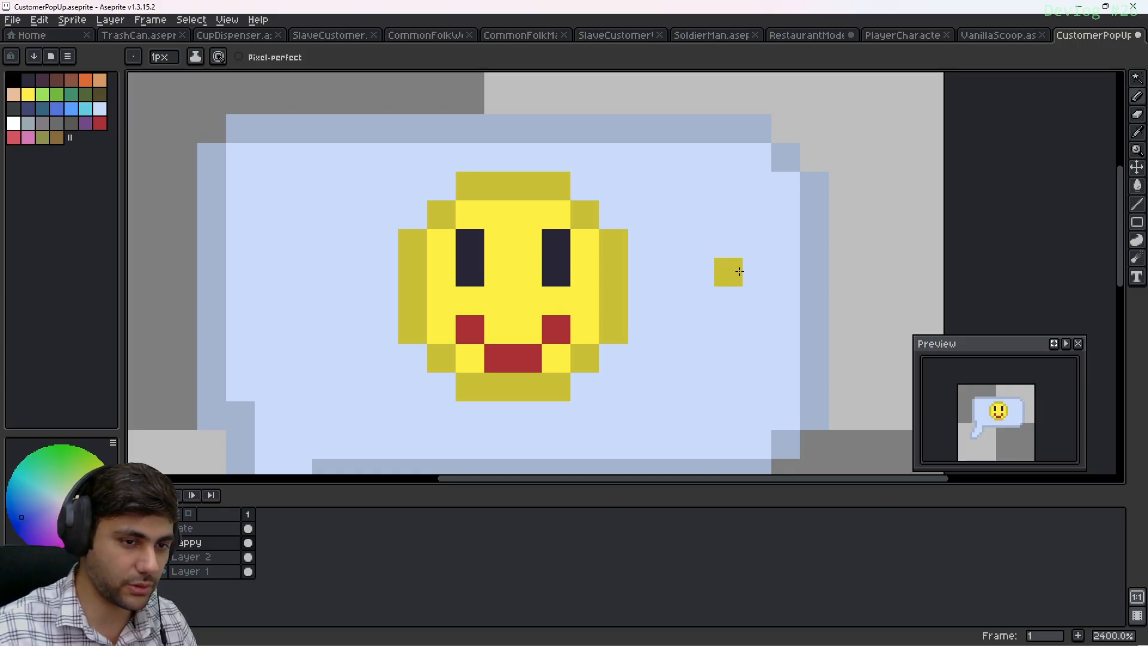
Hide the Happy layer and add a new layer named Furious above the Late layer
left_click(133, 543)
left_click(248, 529)
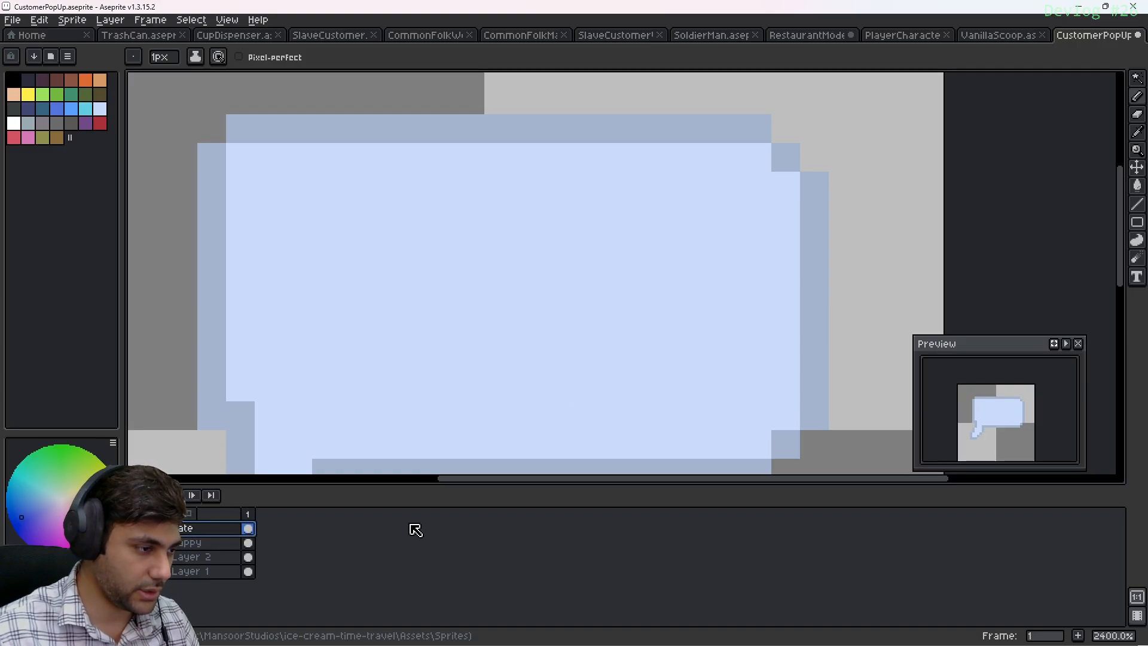
key("shift+n")
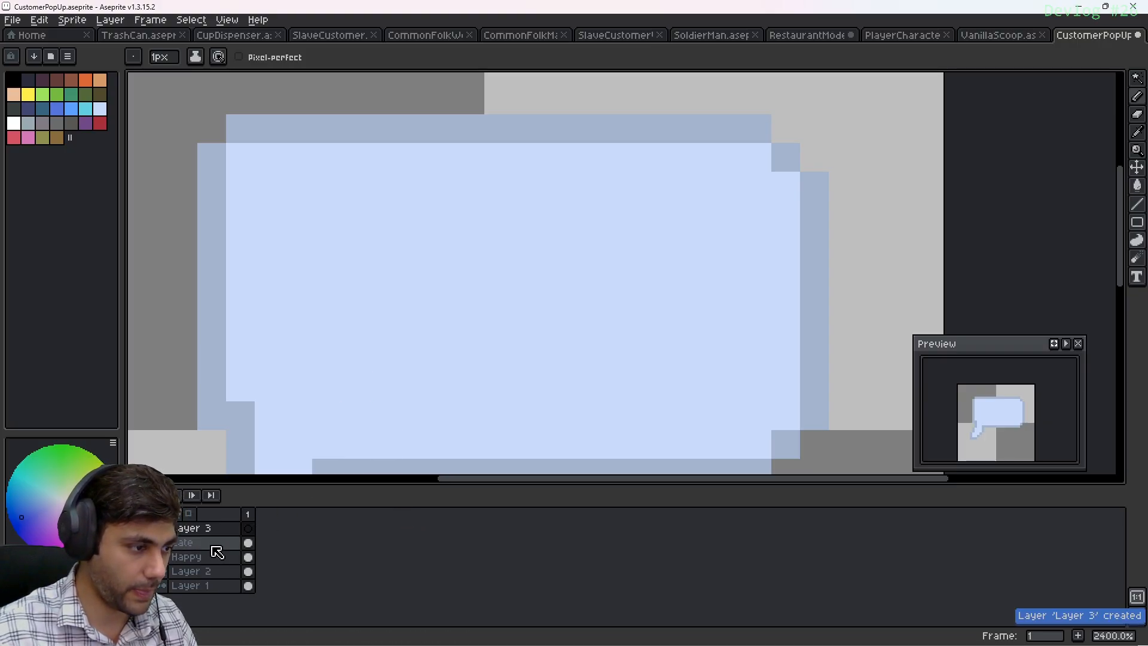
double_click(219, 530)
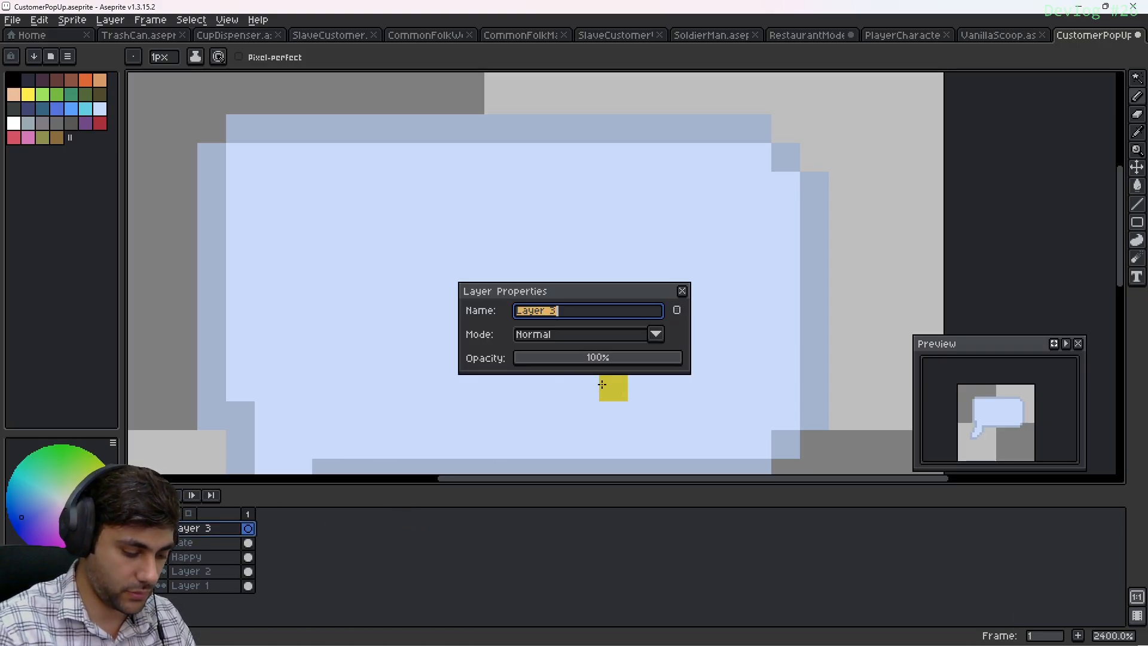
type("Furious")
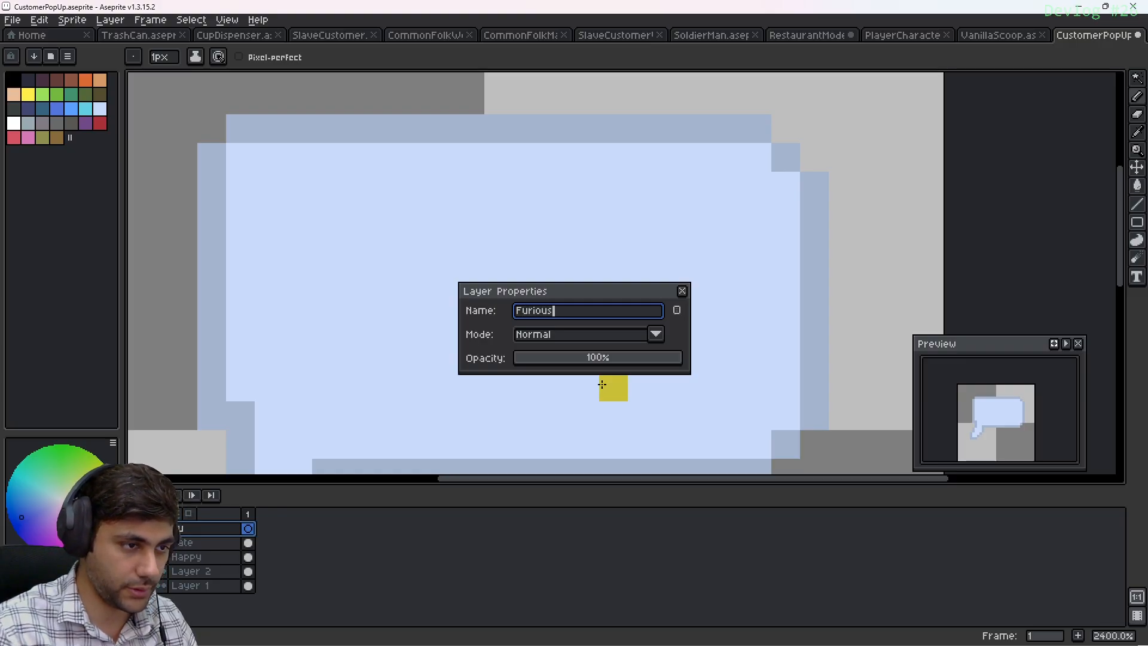
key("Return")
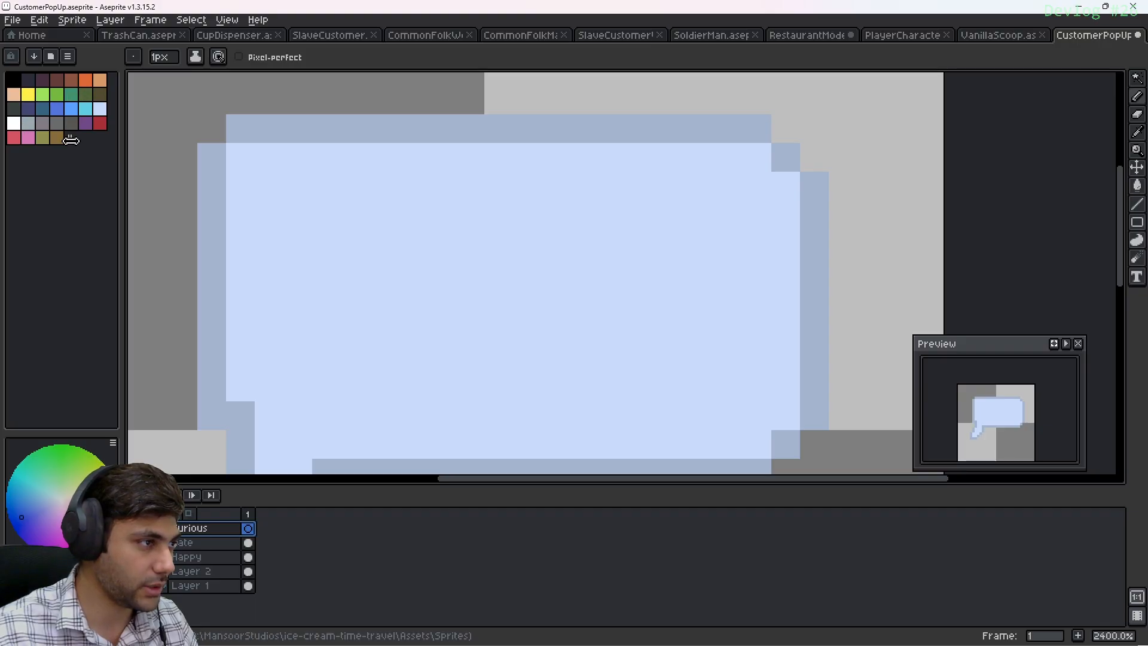
Stamp a solid dark red circle 8 px wide in the middle of the speech bubble on the Furious layer
left_click(103, 121)
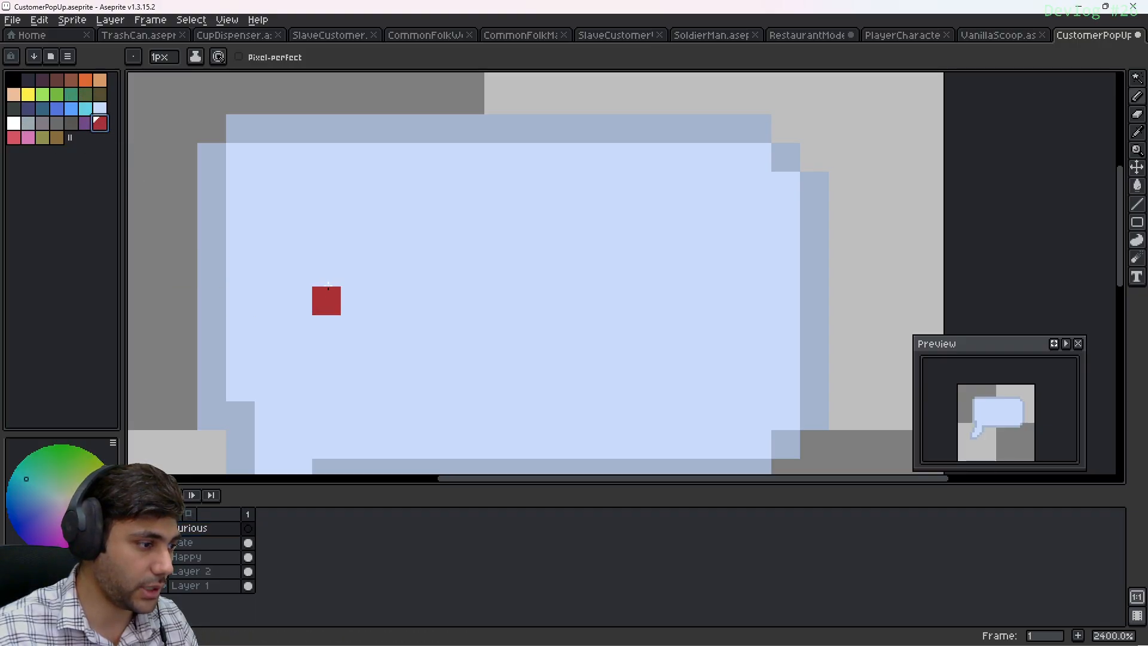
key("plus")
key("plus")
key("plus")
key("plus")
key("plus")
key("plus")
key("plus")
key("plus")
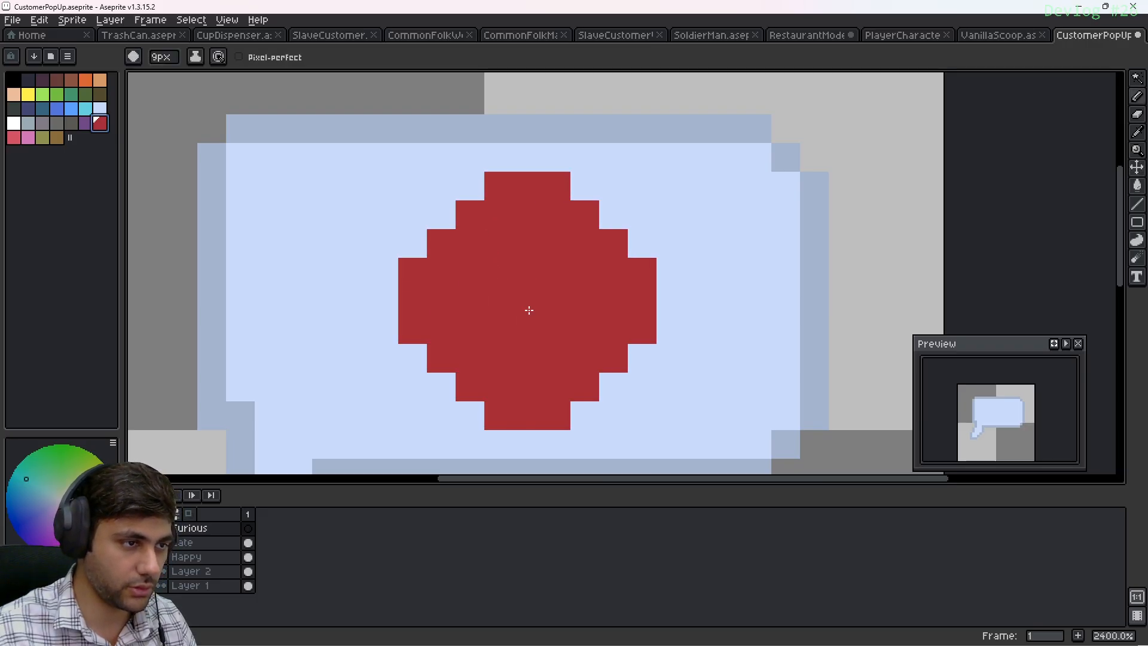
key("minus")
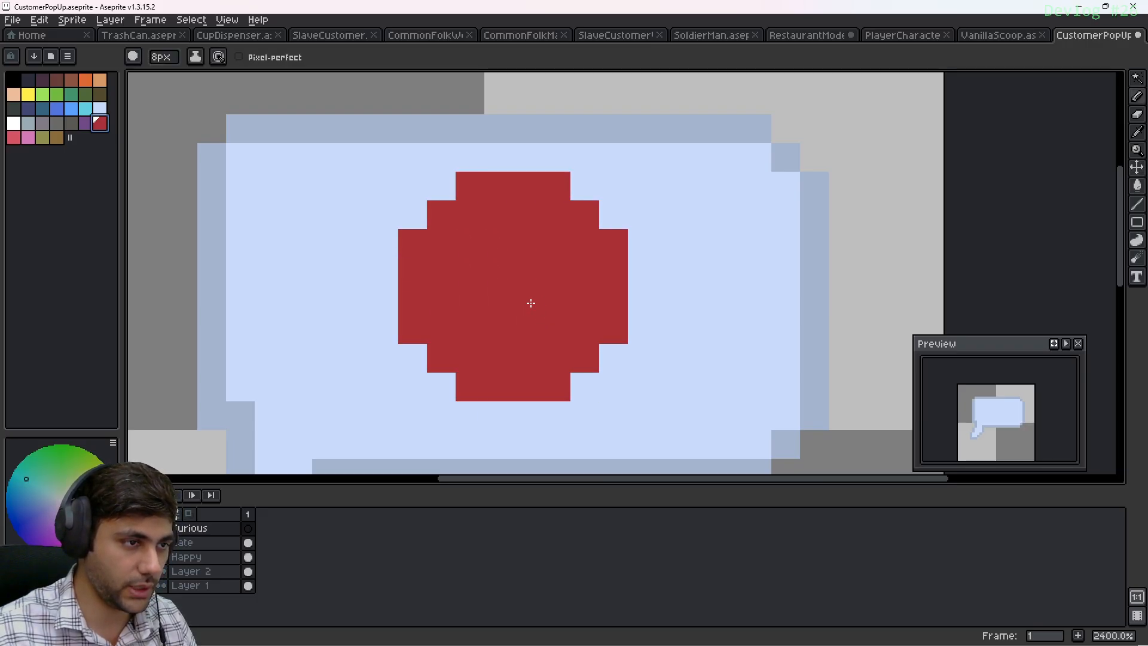
left_click(531, 303)
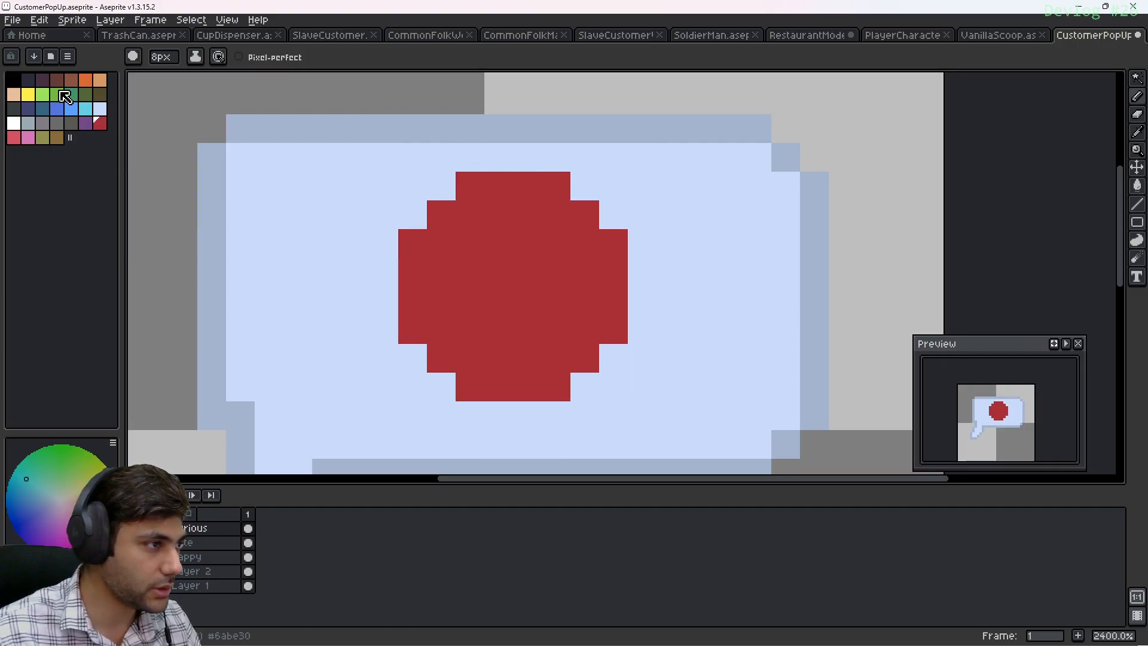
Set the pencil to the dark navy palette colour with a brush size of 1 px
left_click(27, 80)
key("minus")
key("minus")
key("minus")
key("minus")
key("minus")
key("minus")
key("minus")
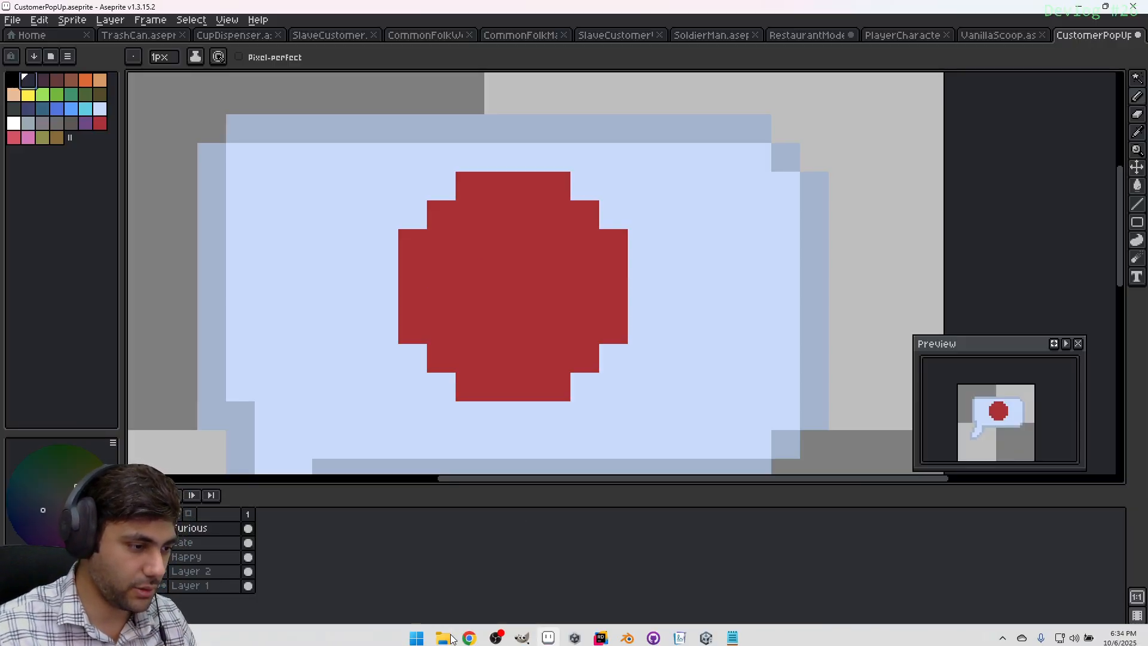
Switch to Chrome, search for "angry emoji" images and examine the expressions as a drawing reference
left_click(470, 634)
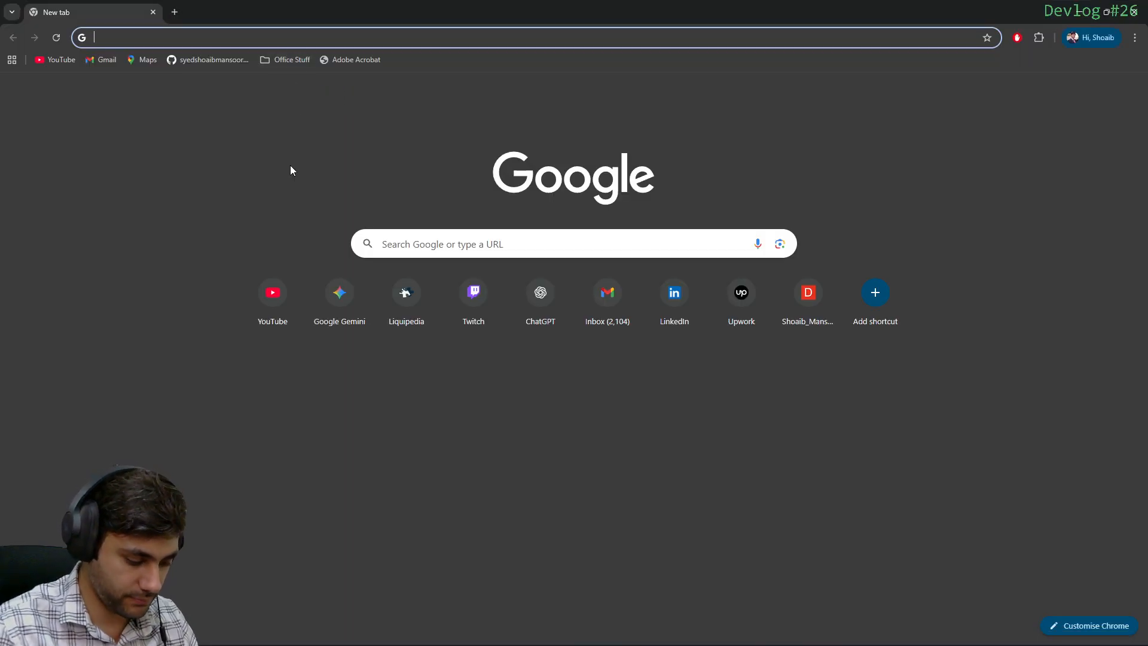
type("an")
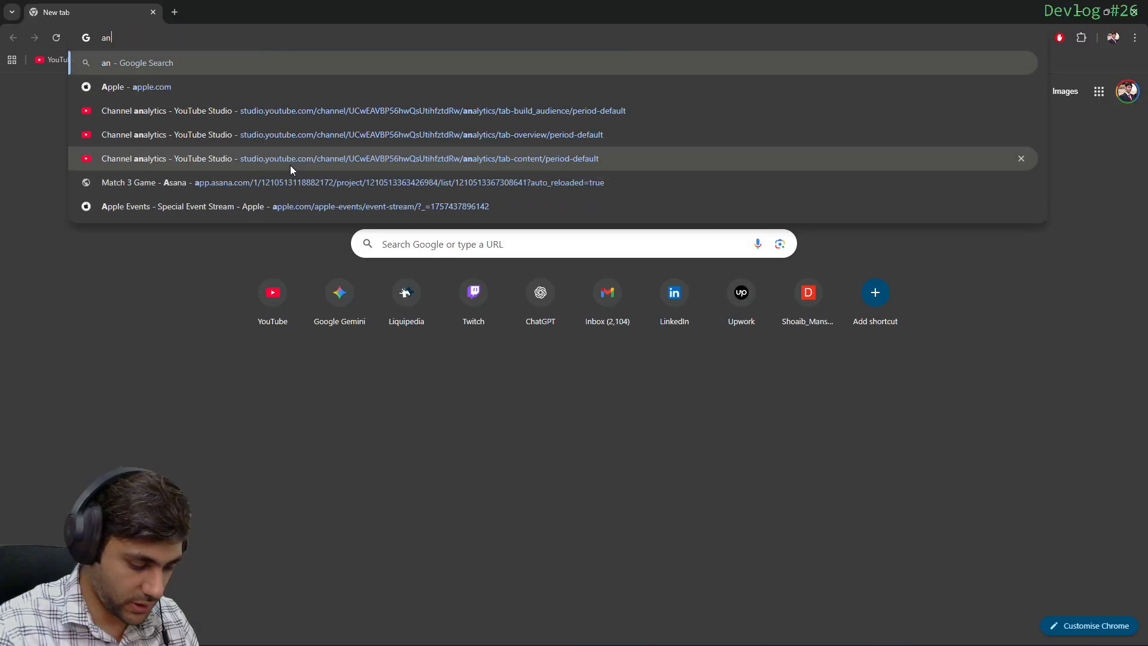
type("gry emoji")
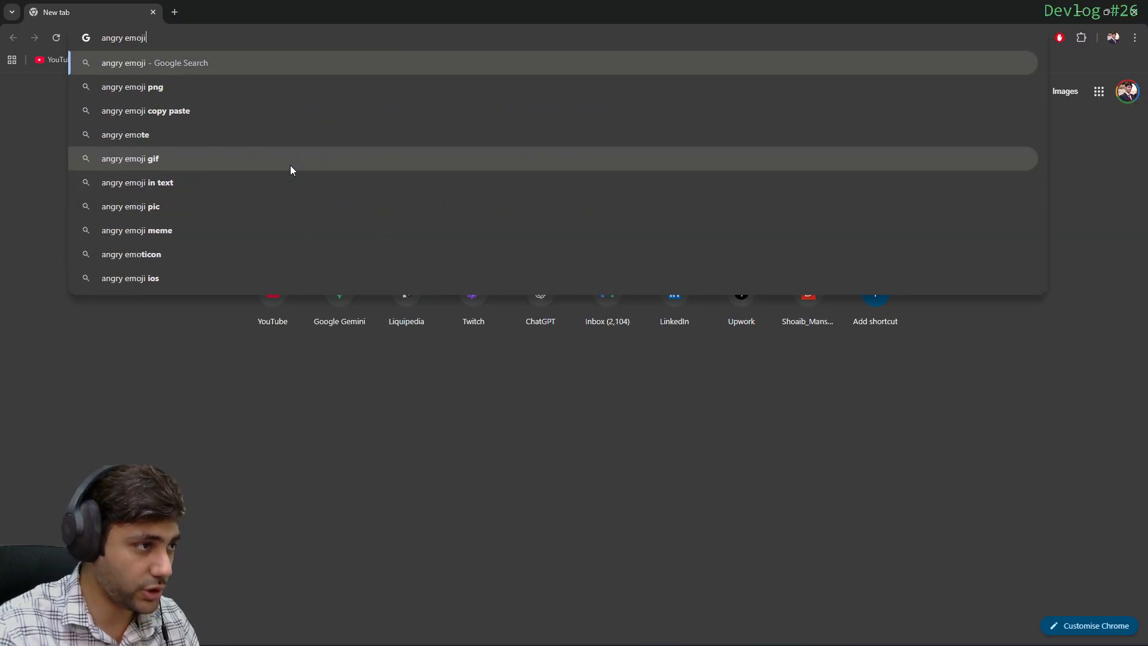
key("Return")
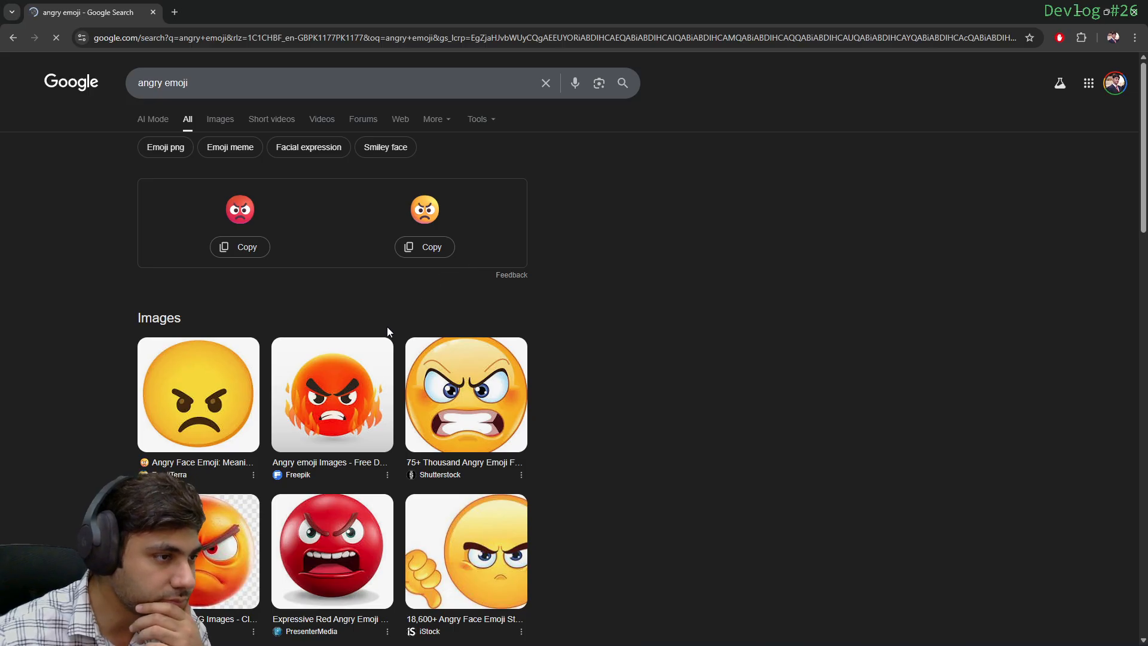
left_click(219, 120)
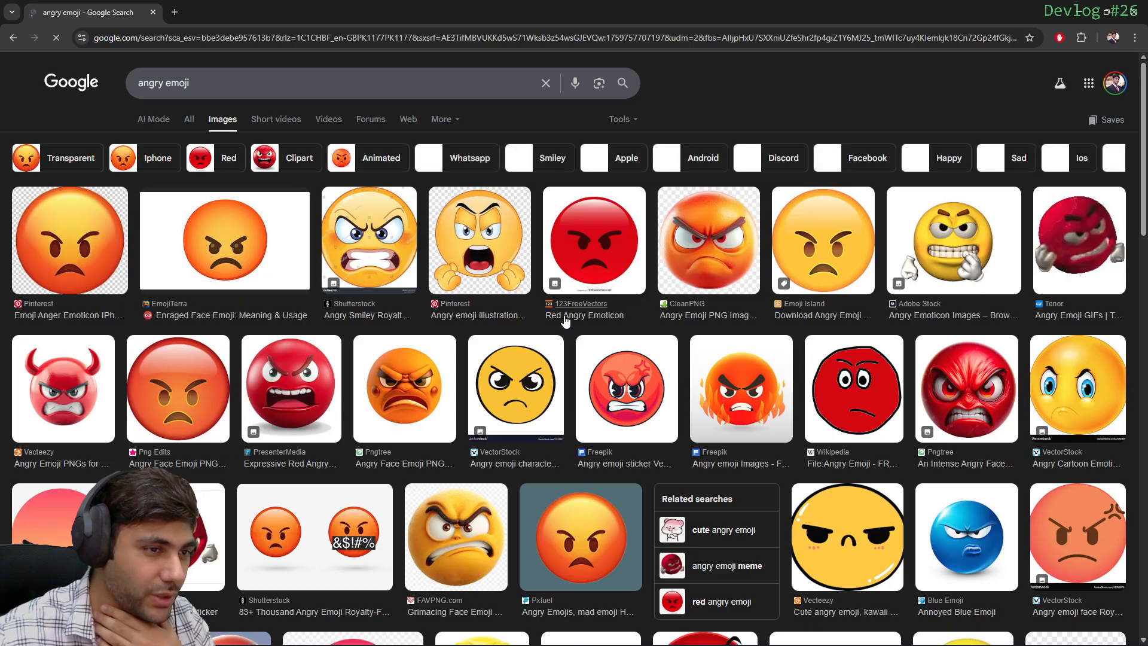
scroll(571, 335, "down", 2)
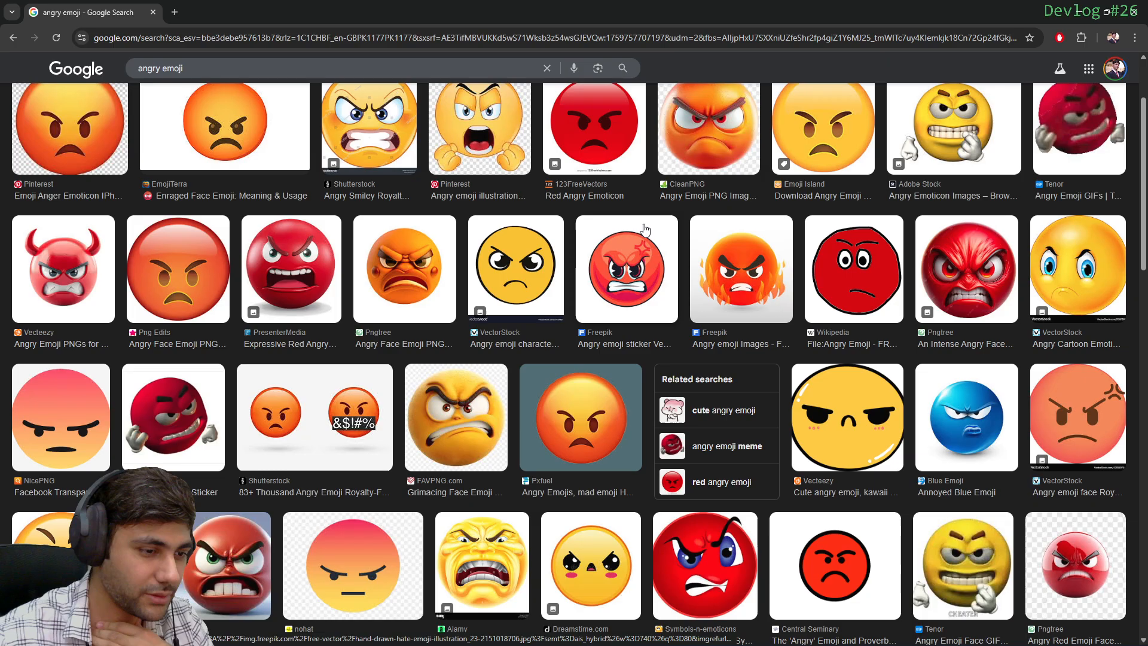
left_click(1082, 12)
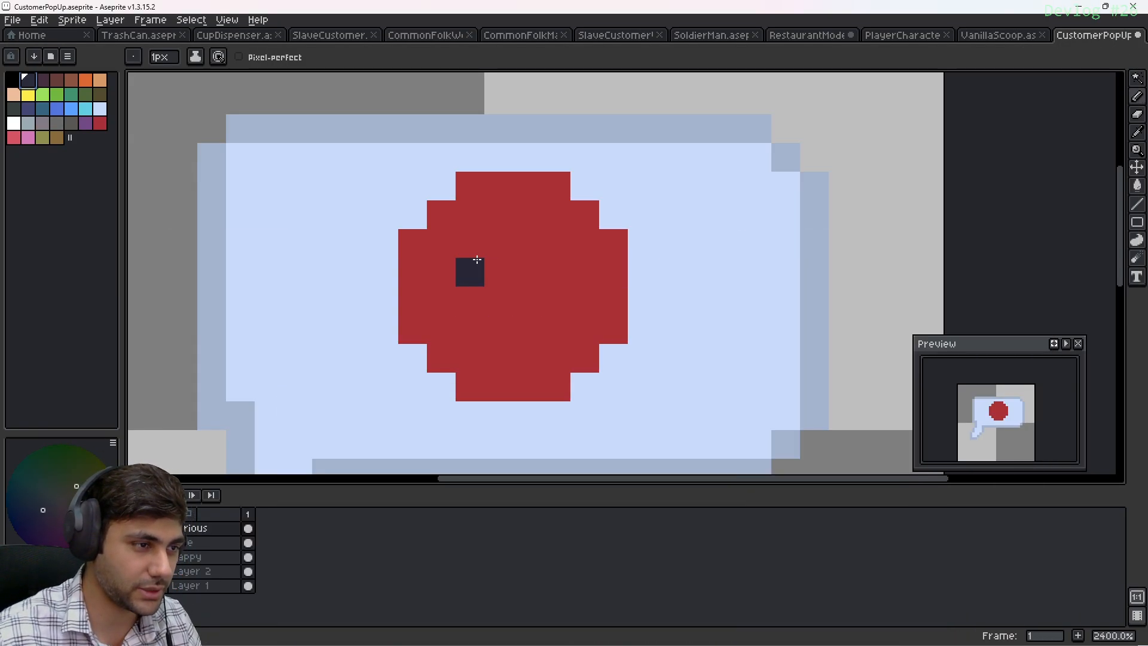
Draw two flat dark eyes, each two pixels wide and two pixels apart, across the Furious face
left_click(480, 293)
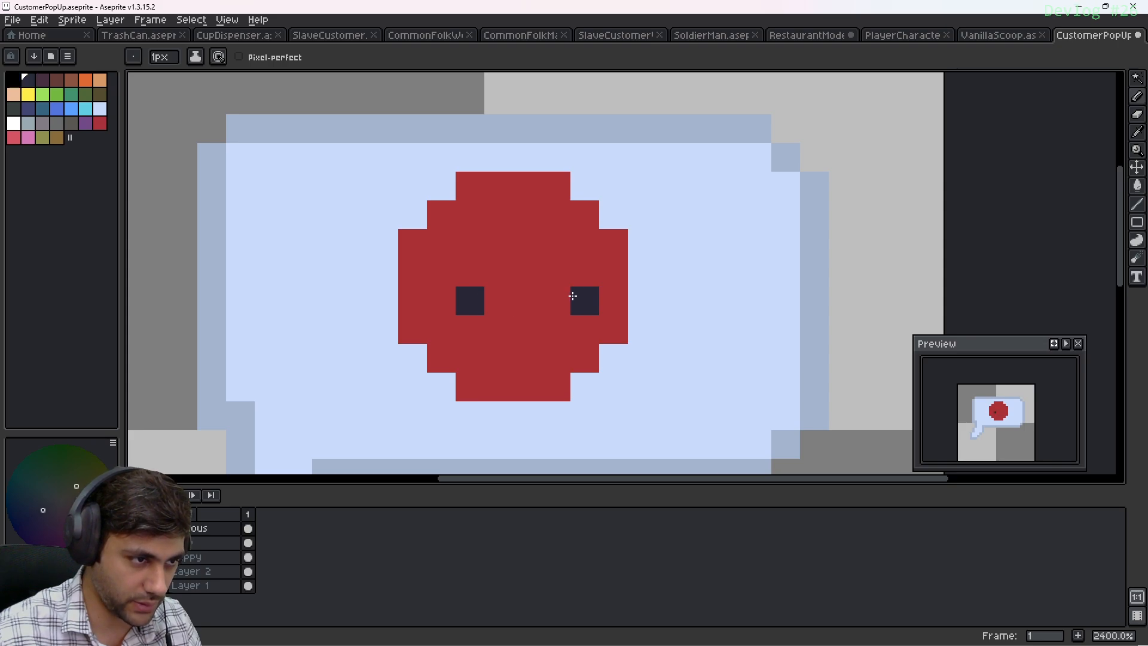
left_click(558, 296)
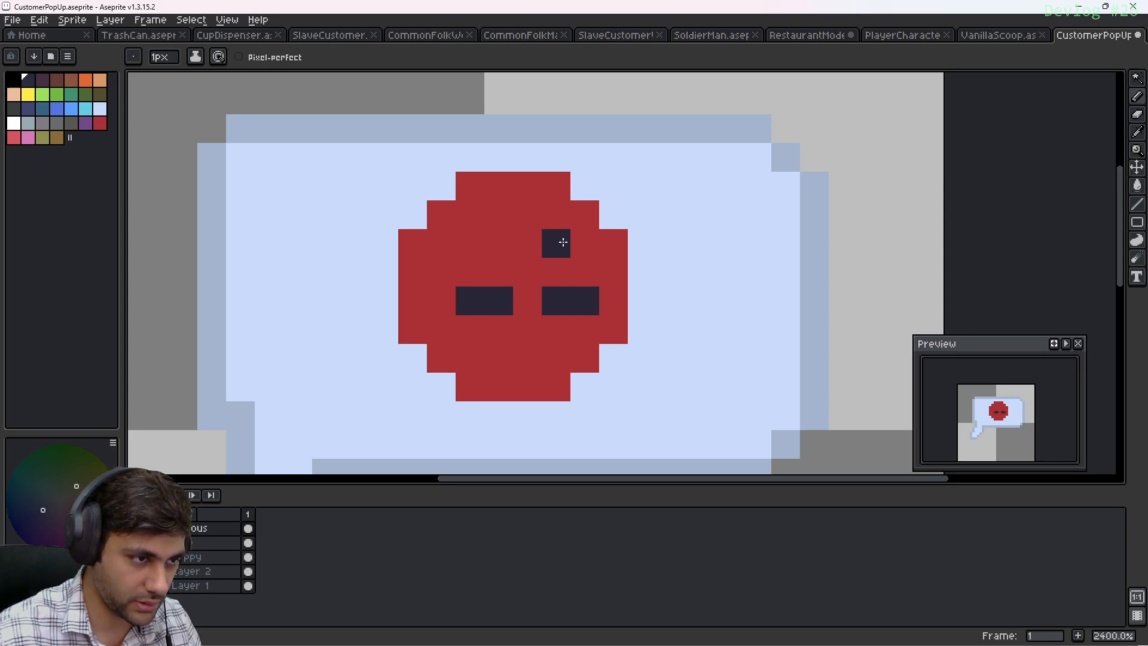
key("ctrl+z")
key("ctrl+z")
left_click(441, 300)
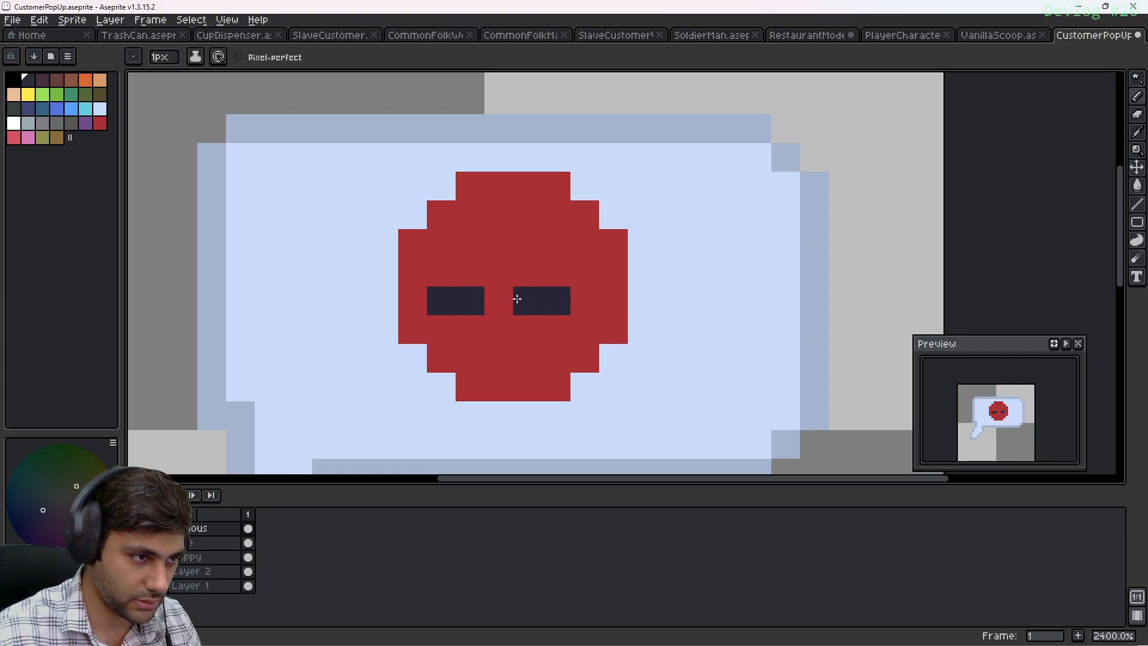
left_click(585, 301)
key("ctrl+z")
Add a single dark pixel above each eye of the Furious face and try a mouth pixel below them
left_click(470, 240)
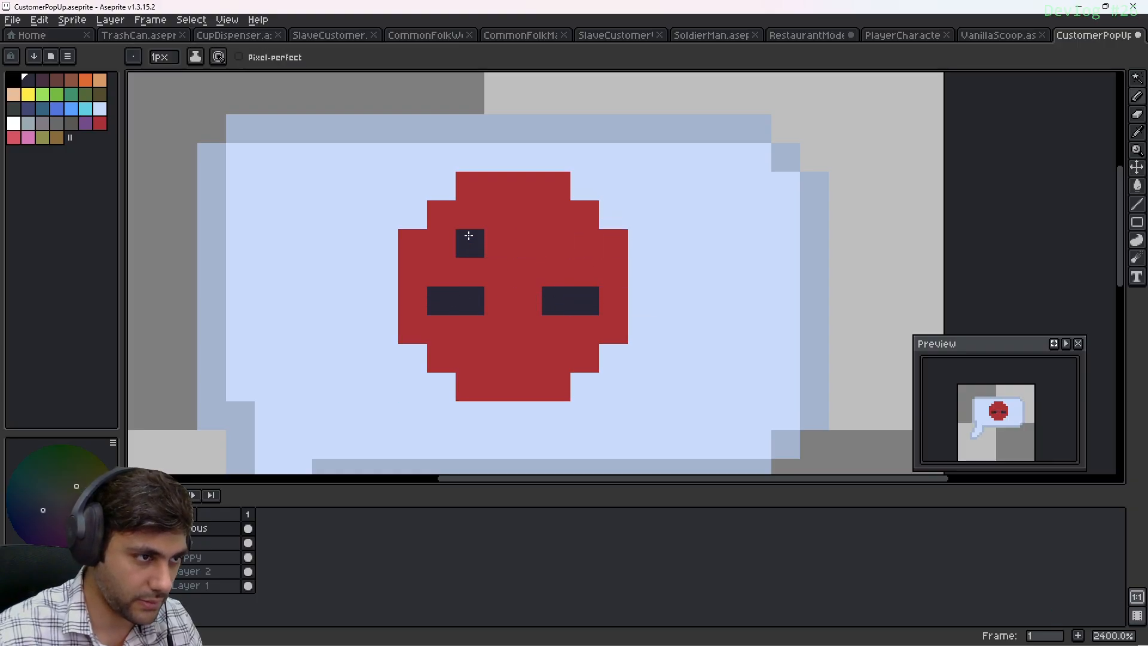
left_click(550, 239)
left_click(610, 329)
key("ctrl+z")
left_click(537, 399)
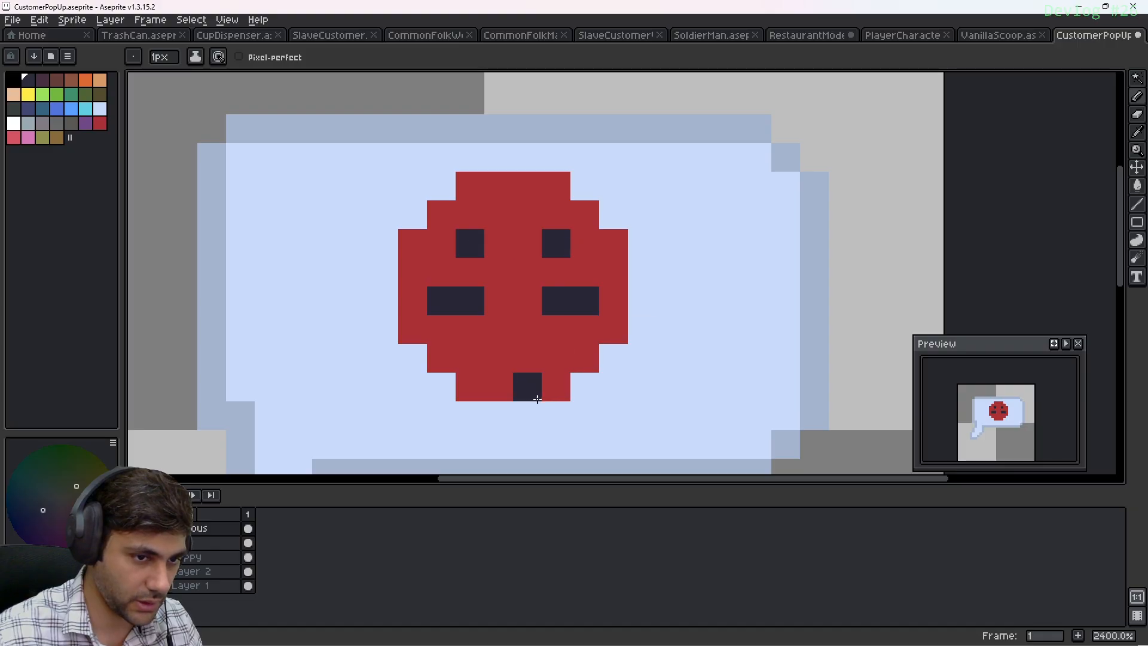
key("ctrl+z")
left_click(516, 361)
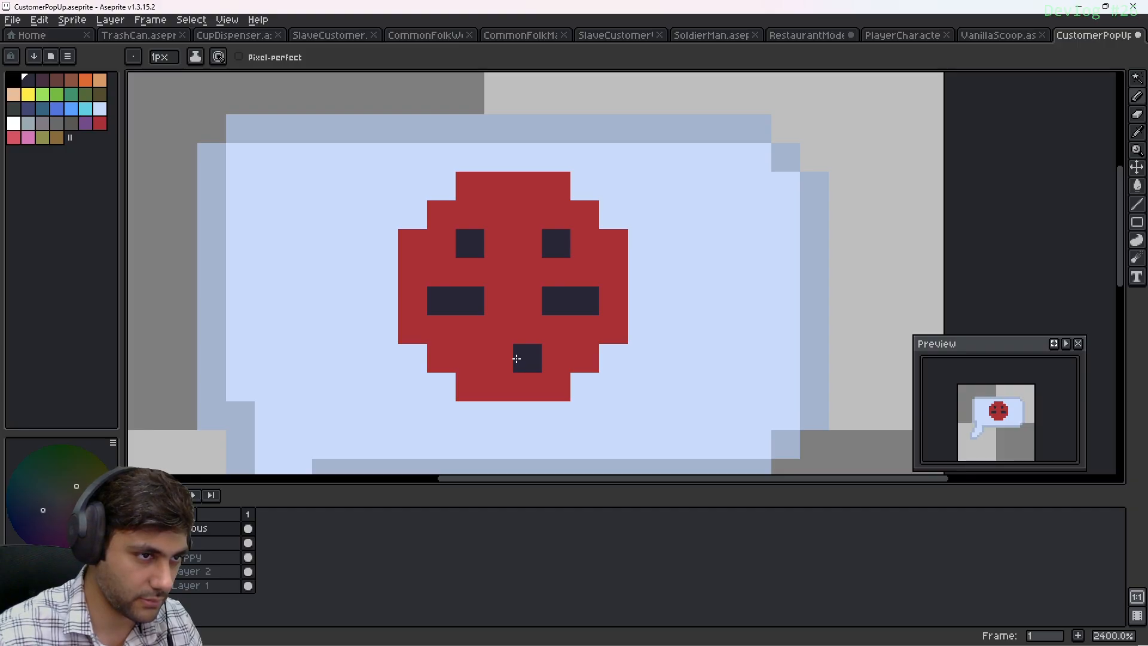
Draw a dark red exclamation mark beside the Furious face, with a three-pixel bar and a one-pixel dot below it
left_click(98, 125)
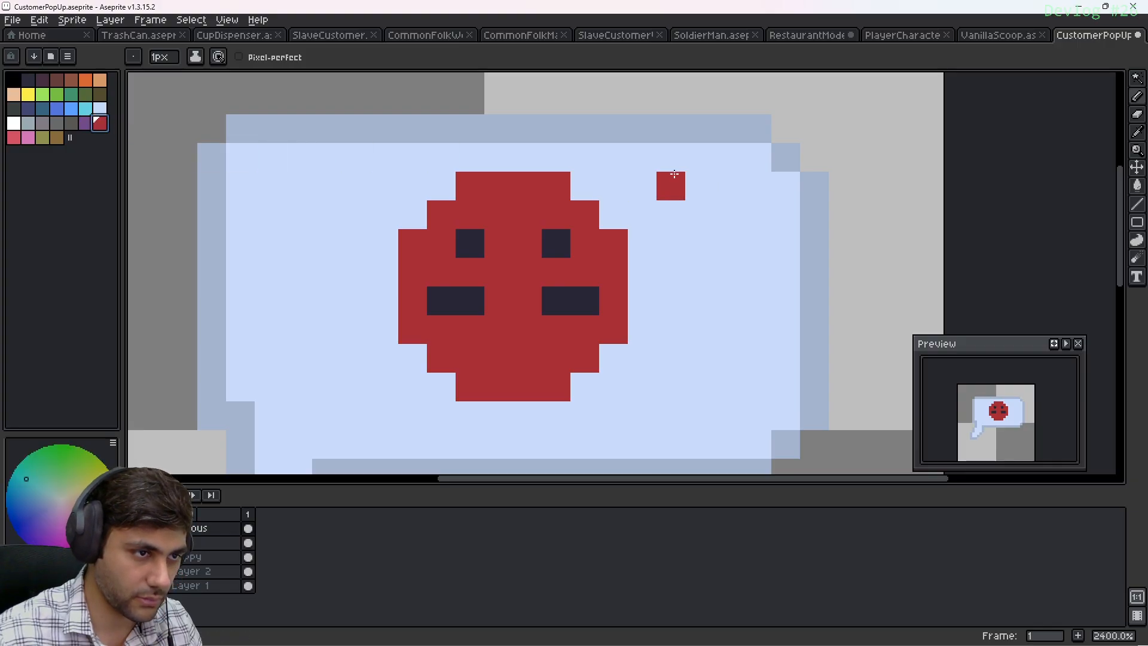
left_click_drag(673, 186, 677, 239)
left_click(671, 300)
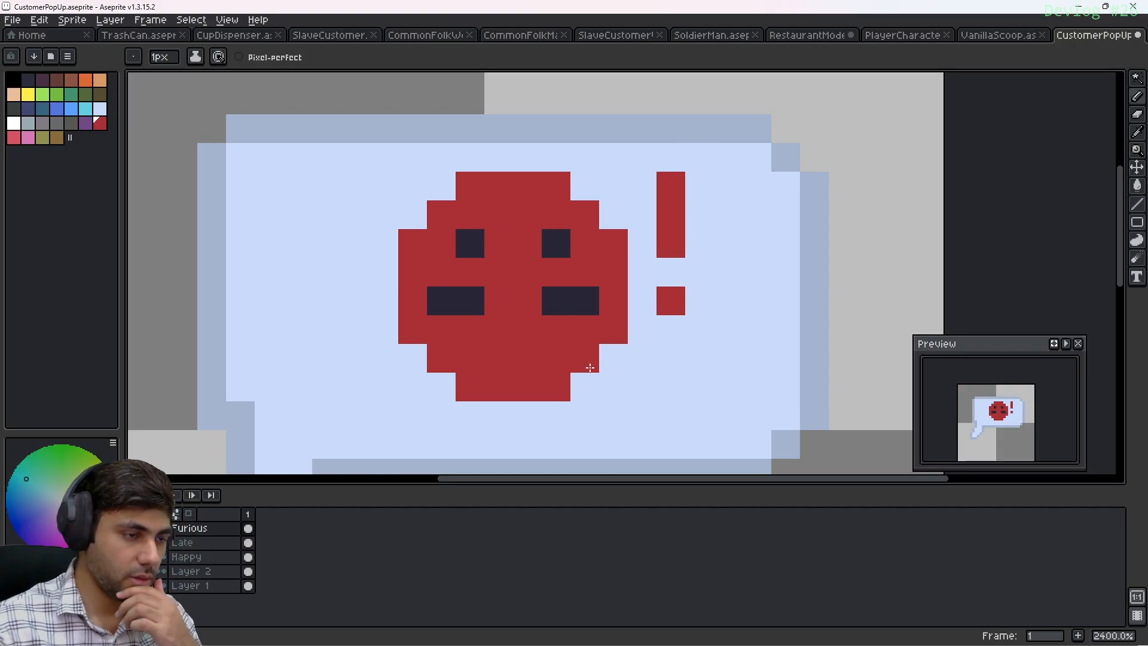
Consult the angry emoji images in Chrome again and try a two-pixel dark mouth on the Furious face
left_click(14, 137)
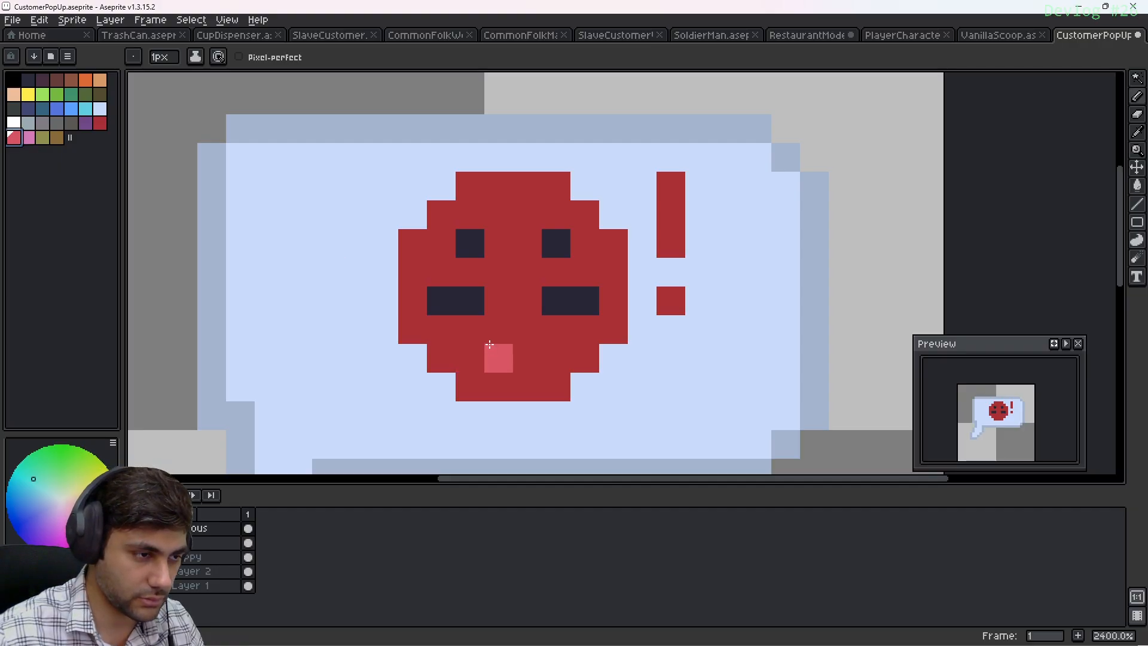
key("alt+Tab")
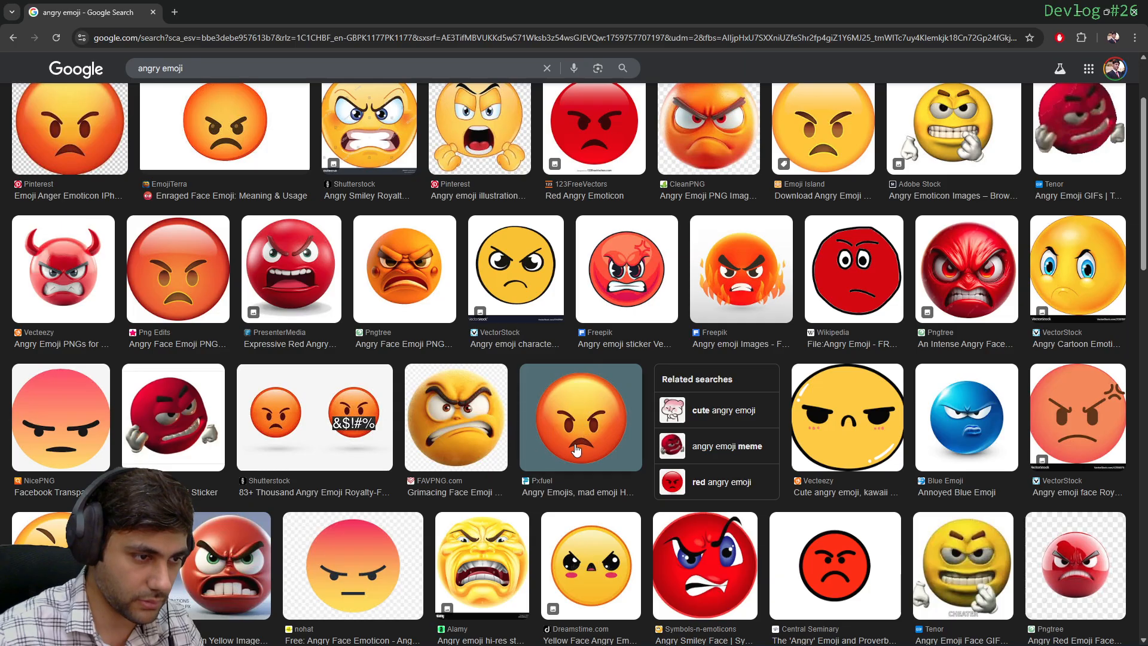
scroll(518, 388, "up", 1)
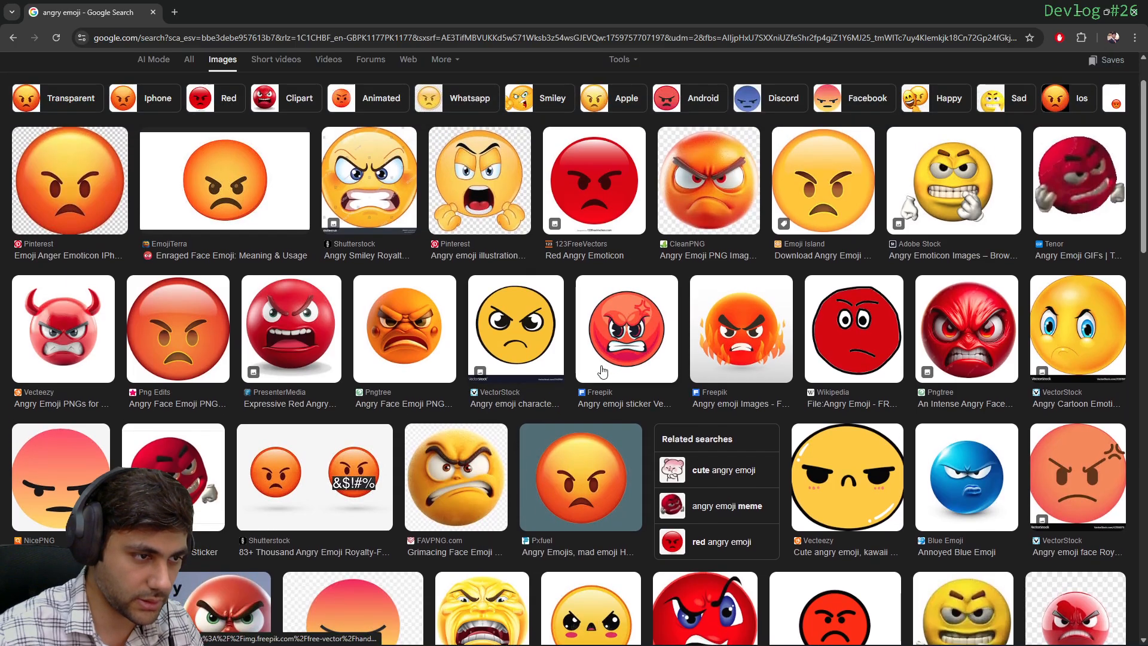
key("alt+Tab")
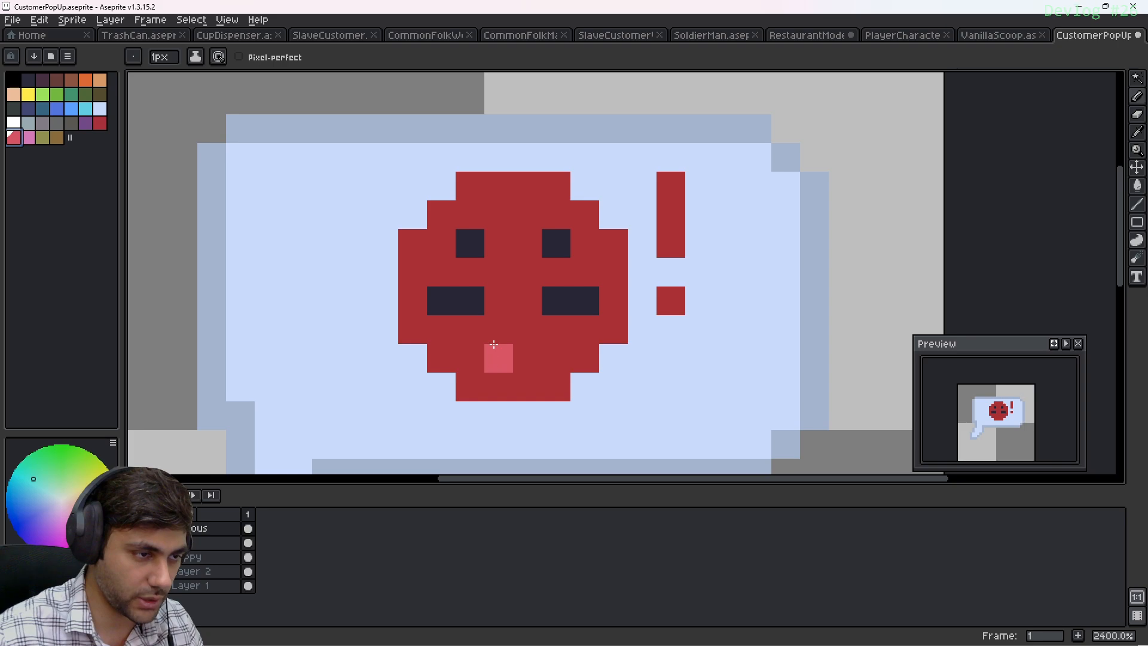
left_click(469, 311, "alt")
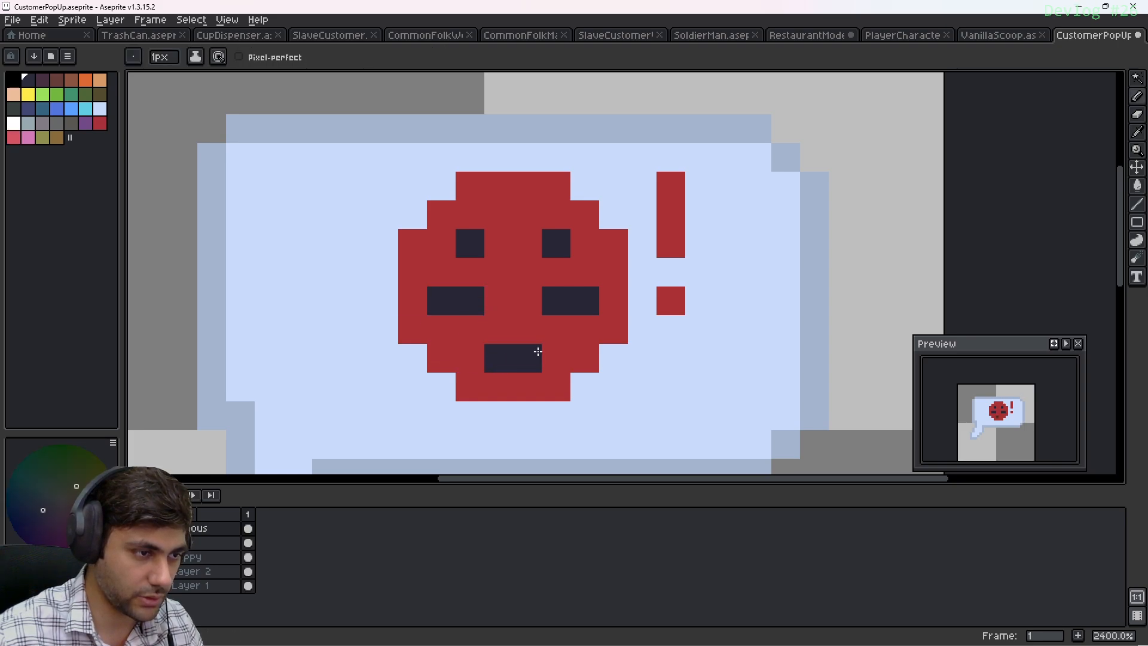
key("ctrl+z")
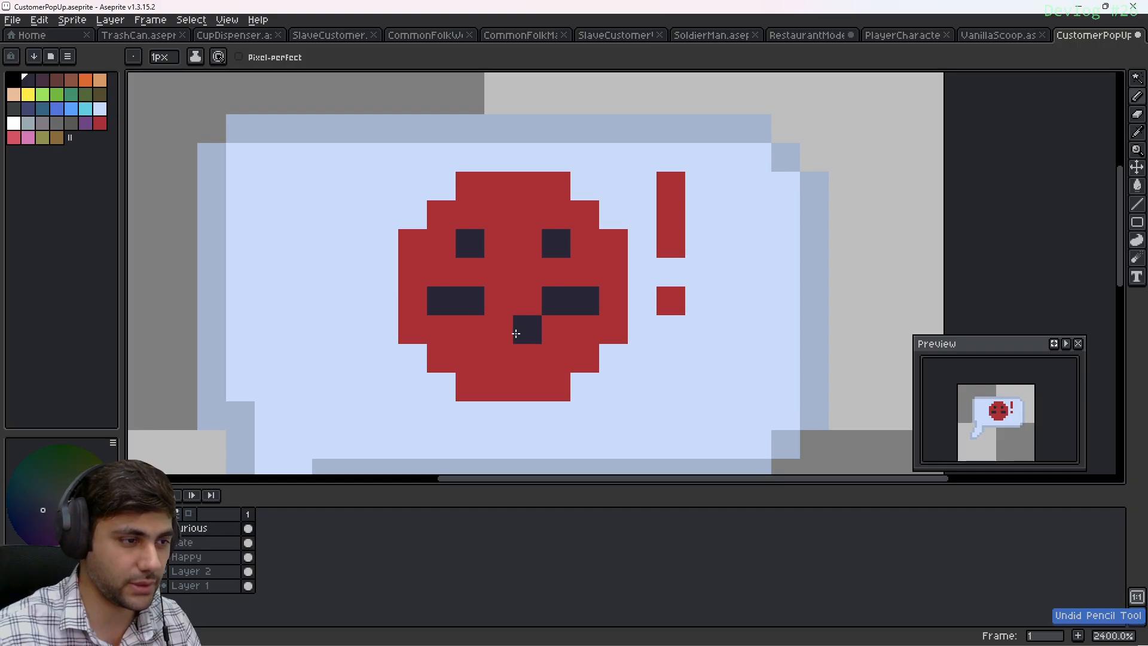
Paint over all the dark marks on the Furious face with the circle's own red
left_click(505, 300, "alt")
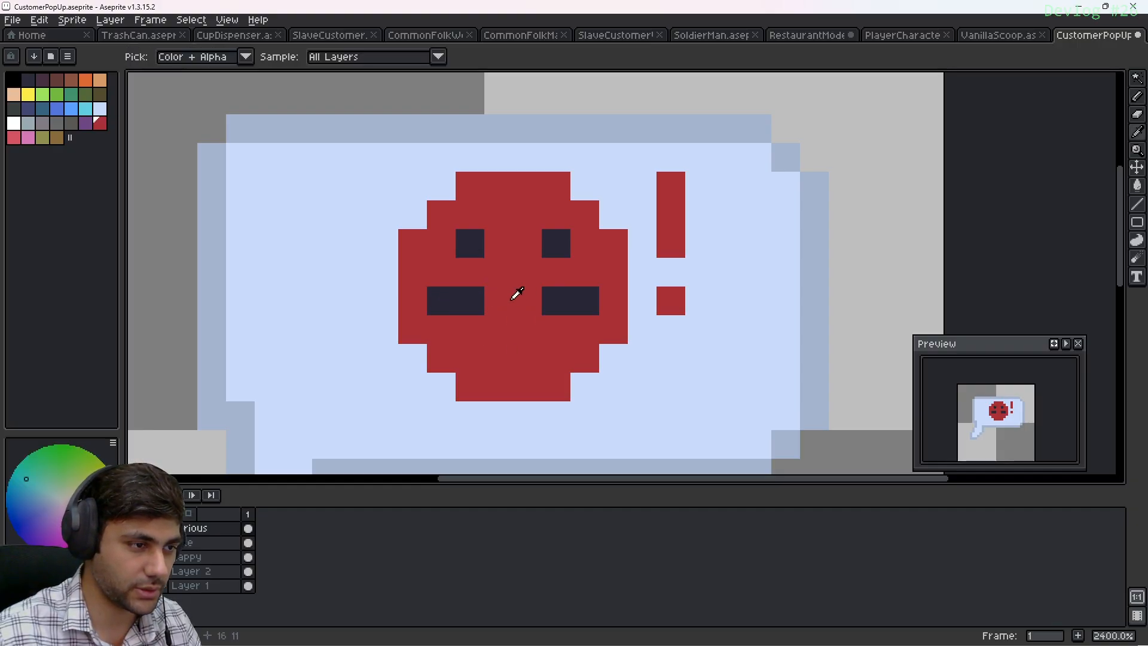
mouse_move(451, 300)
left_mouse_down()
mouse_move(581, 300)
mouse_move(557, 242)
left_mouse_up()
left_click(482, 241)
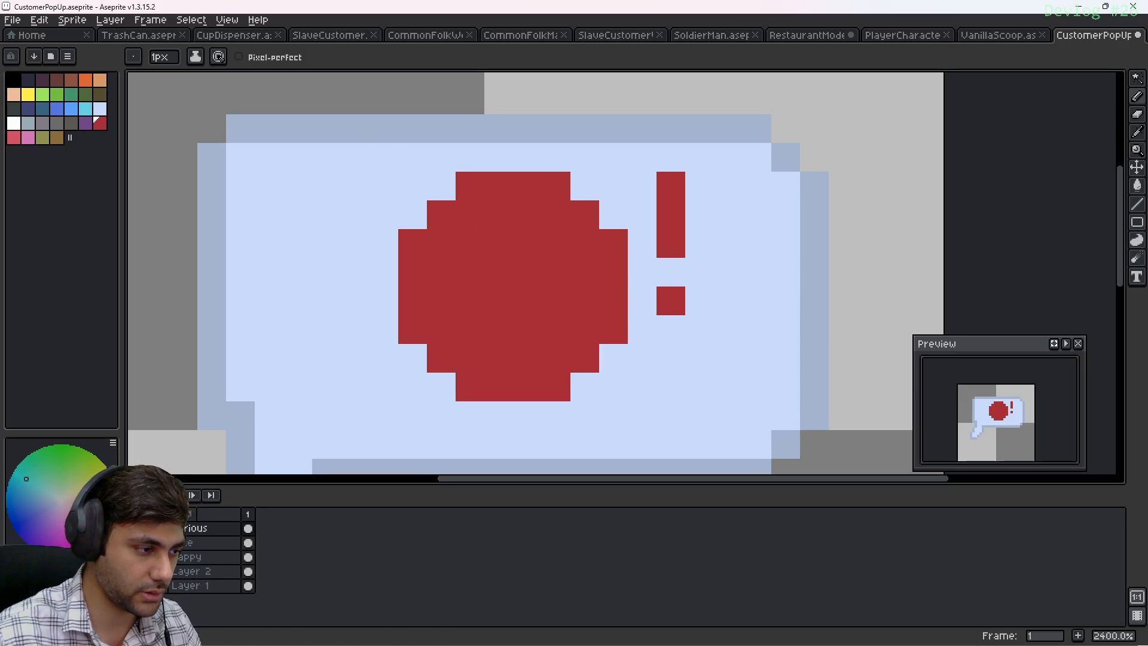
Hide the Furious layer and preview the Late and Happy faces one at a time for comparison
left_click(132, 529)
left_click(132, 543)
left_click(132, 542)
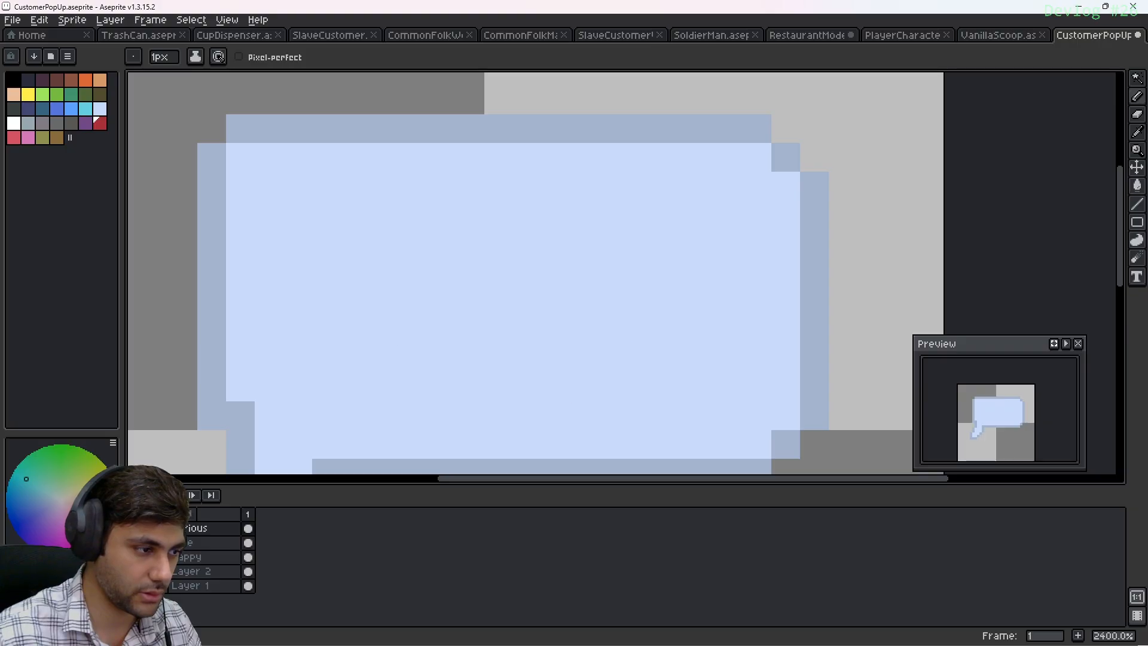
left_click(132, 557)
left_click(132, 557)
Show only the Furious layer and the speech bubble, and pick the dark colour of the three-dot symbol for drawing
left_click(132, 528)
left_click(667, 269, "alt")
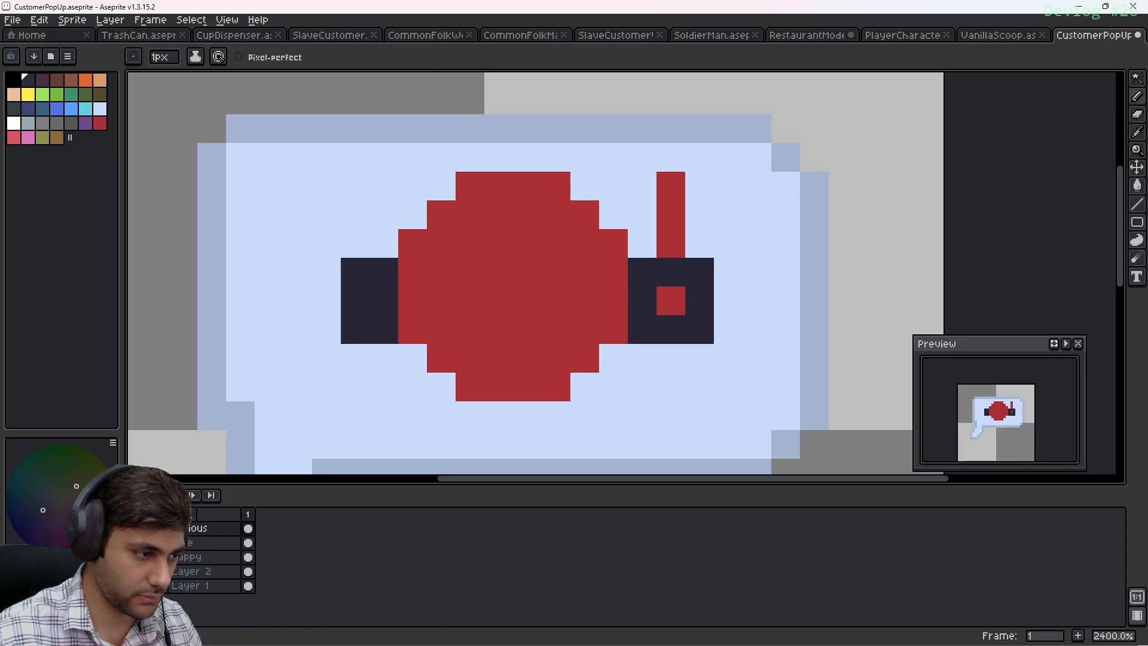
left_click(132, 514)
left_click(132, 529)
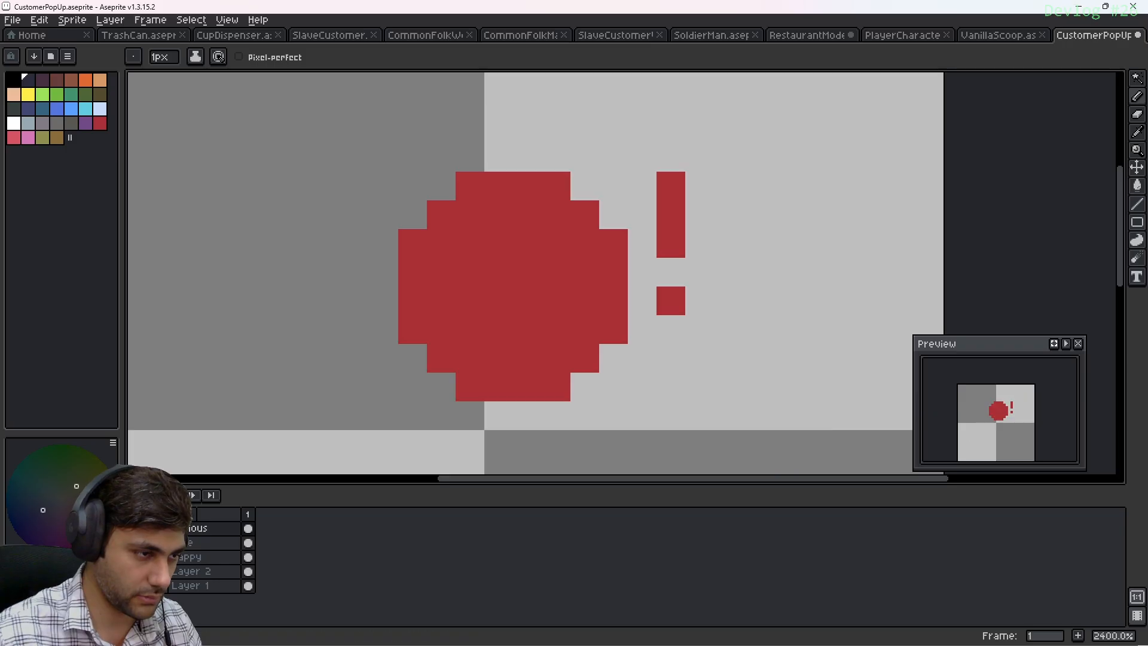
left_click(132, 585)
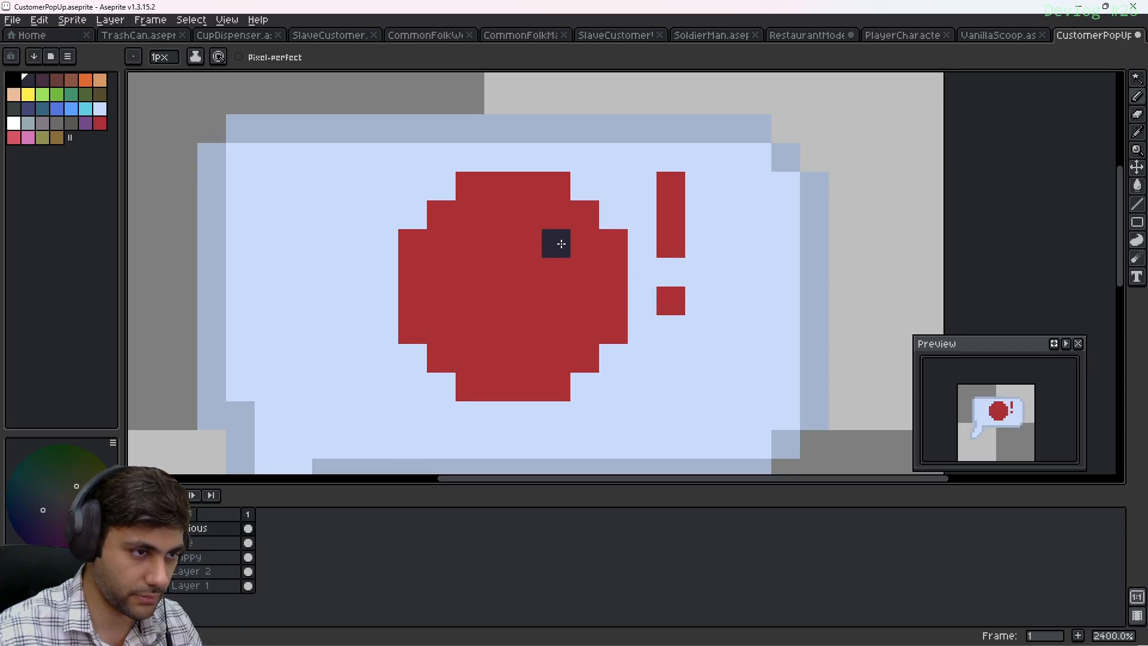
Draw two dark eyes, each two pixels tall, and a four-pixel arched frown on the Furious face
left_click_drag(561, 239, 556, 272)
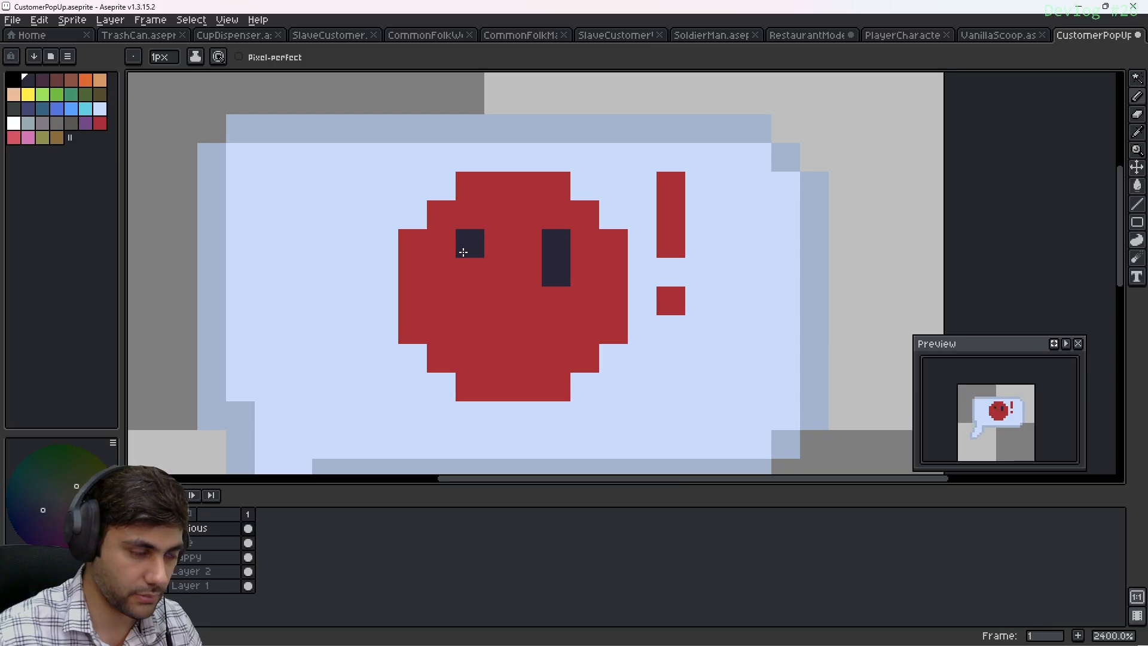
left_click_drag(469, 246, 469, 272)
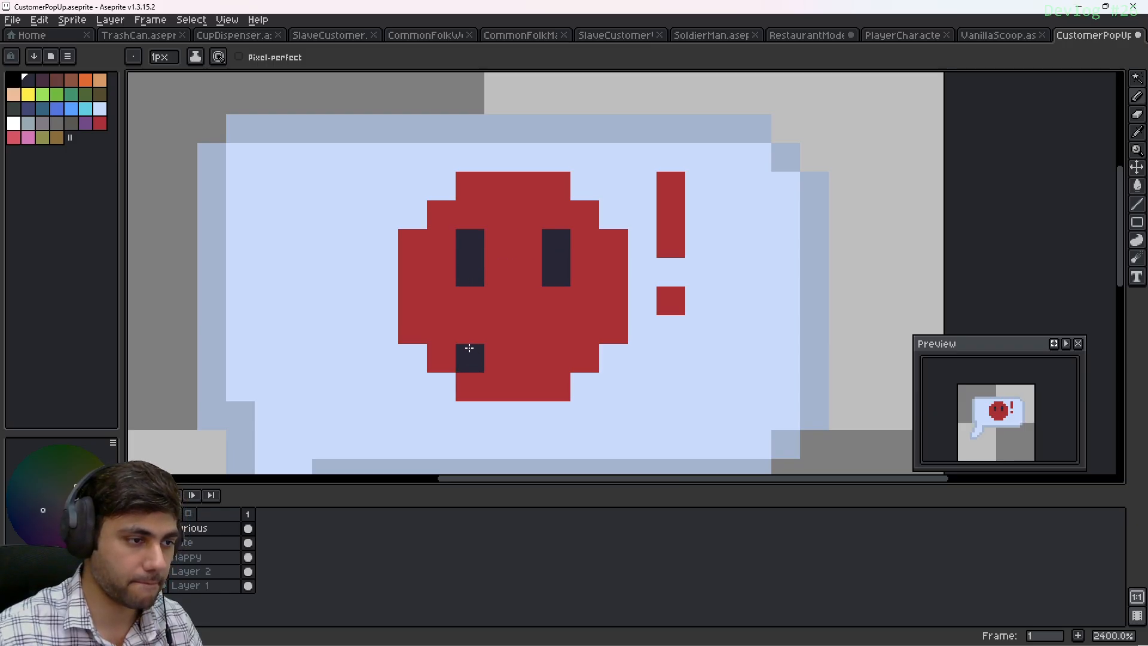
mouse_move(469, 353)
left_mouse_down()
mouse_move(487, 325)
mouse_move(538, 328)
mouse_move(551, 352)
left_mouse_up()
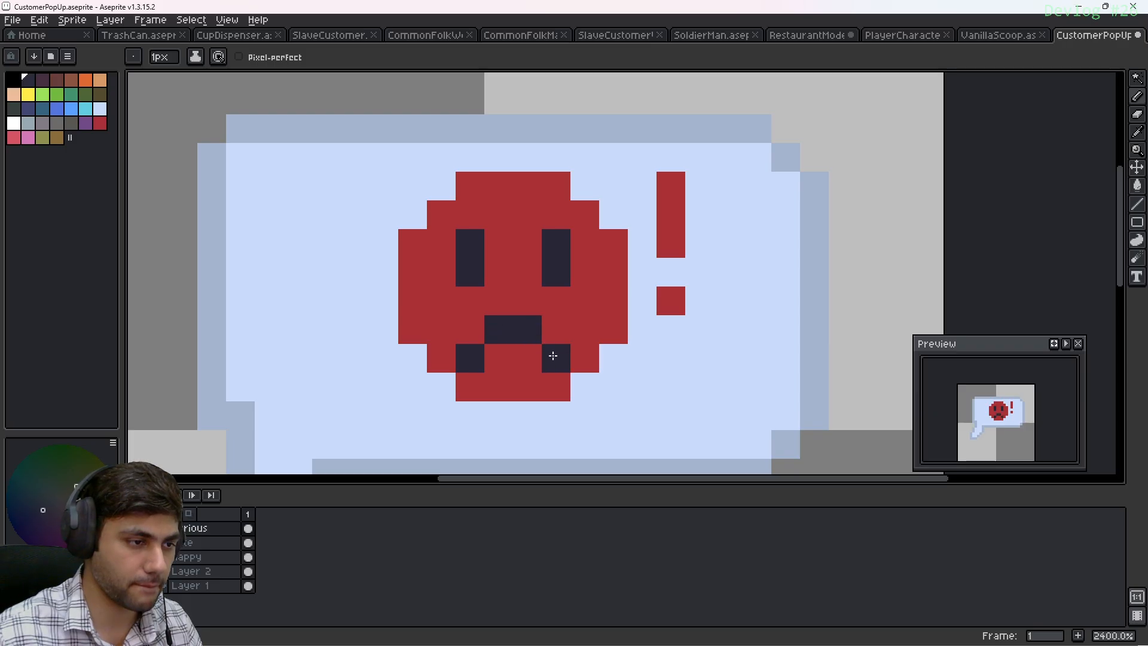
Undo the arched frown and draw a solid dark mouth, two pixels wide in its upper row and four in its lower row
left_click(663, 297)
key("ctrl+z")
key("ctrl+z")
key("ctrl+z")
key("ctrl+z")
key("ctrl+z")
key("ctrl+z")
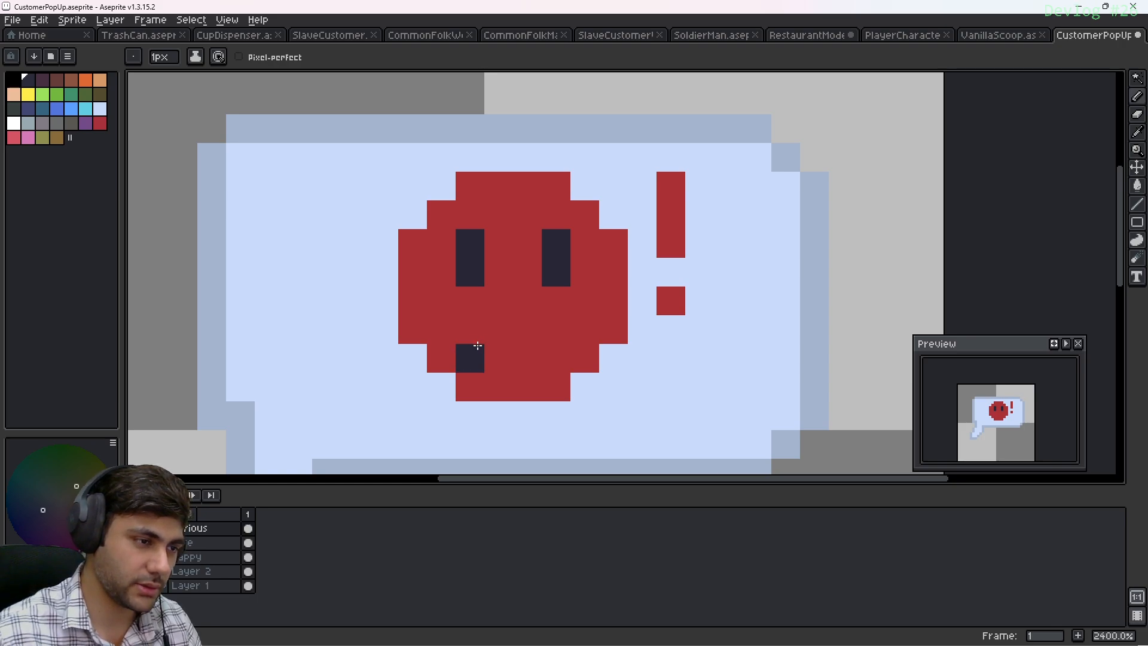
mouse_move(478, 347)
left_mouse_down()
mouse_move(549, 343)
mouse_move(504, 332)
left_mouse_up()
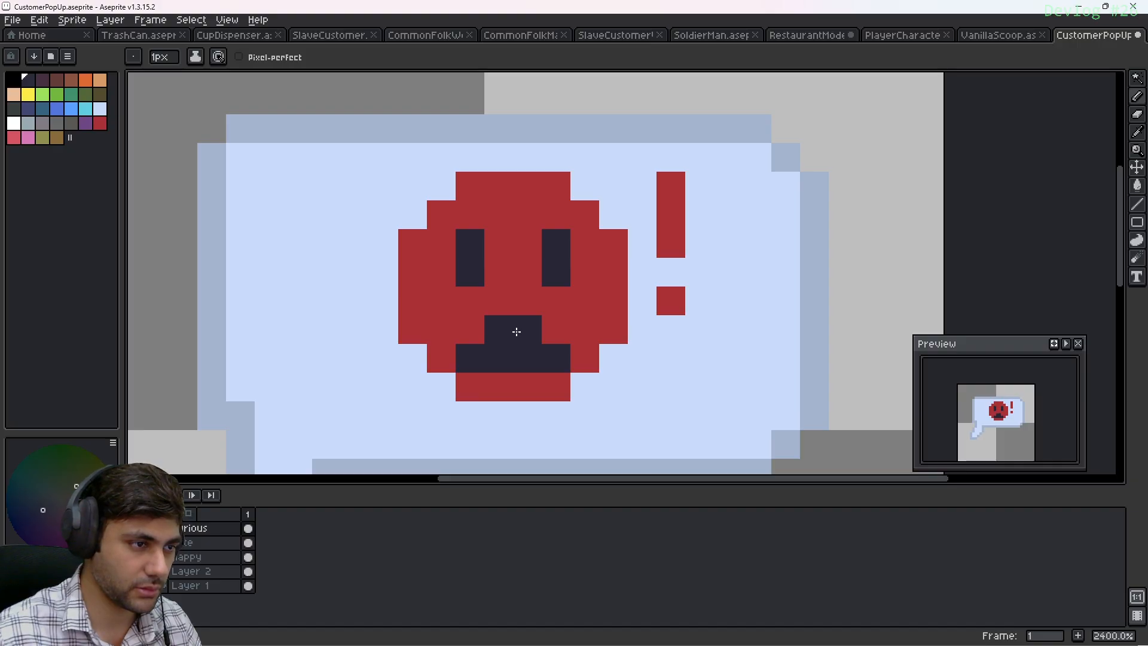
Paint over the upper pixel of both eyes with the circle's red
left_click(485, 246, "alt")
left_click(476, 246)
left_click(543, 254)
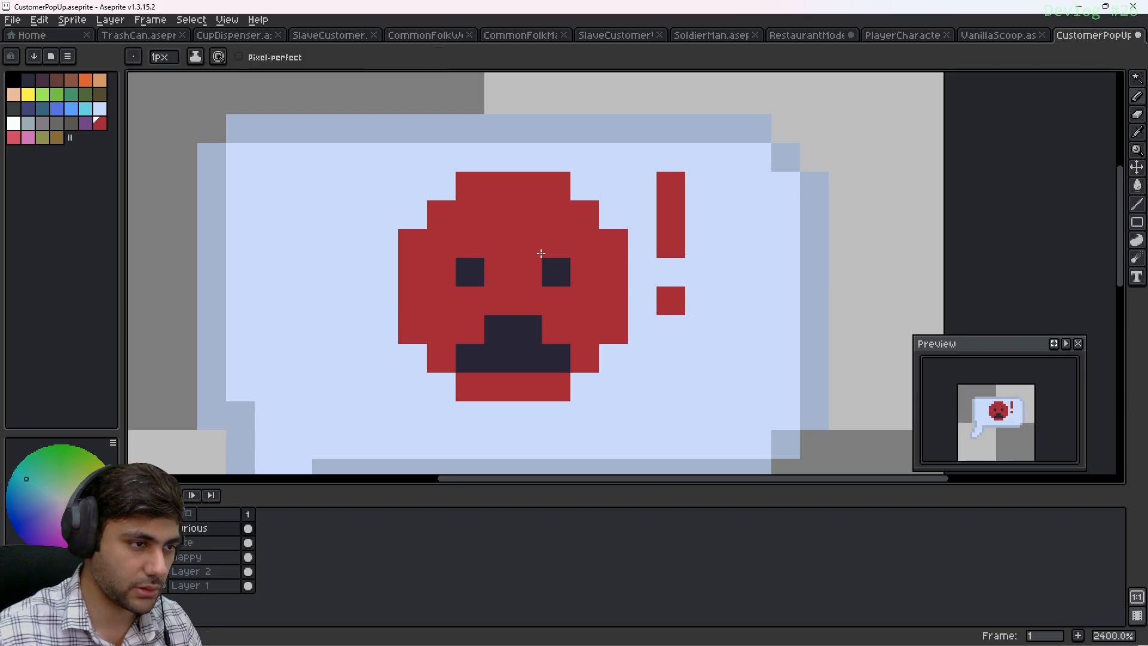
left_click(469, 272)
key("ctrl+z")
Extend each dark eye outward by a two-pixel column reaching one pixel below the remaining eye pixel
left_click(474, 265, "alt")
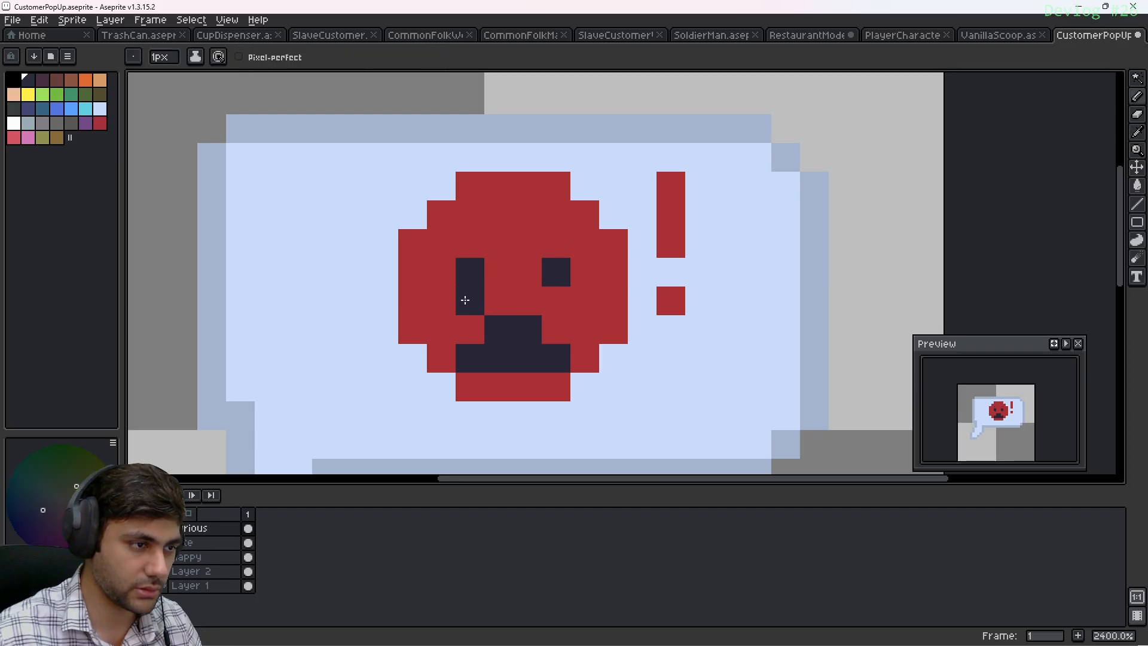
left_click(451, 298)
left_click(450, 272)
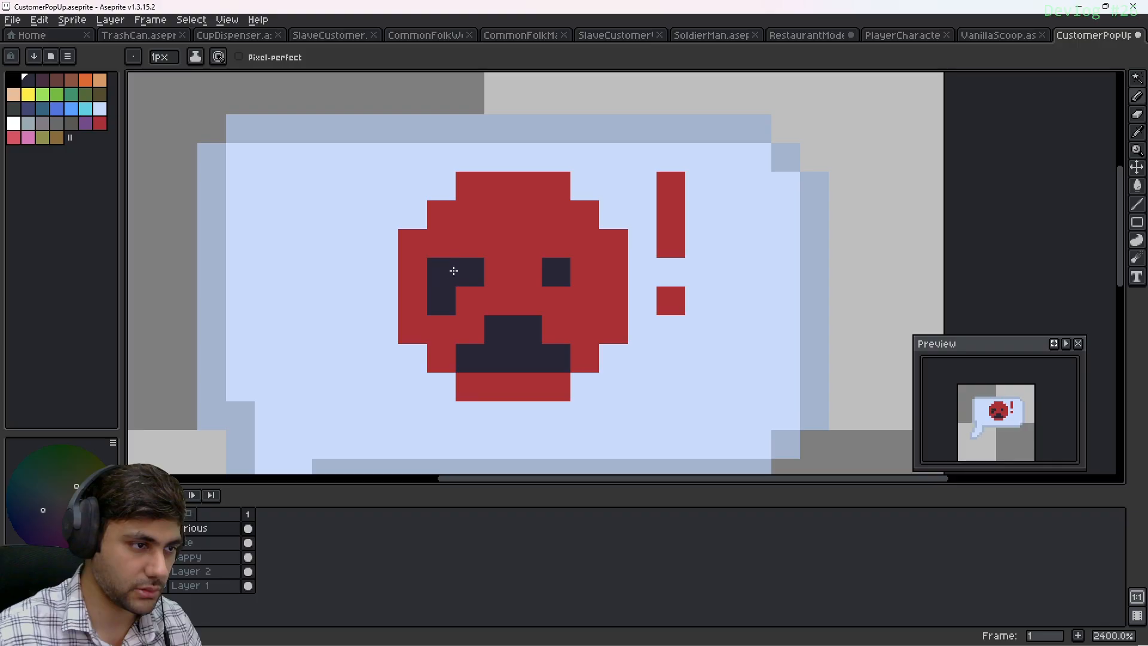
left_click(576, 271)
left_click(579, 295)
left_click(639, 297)
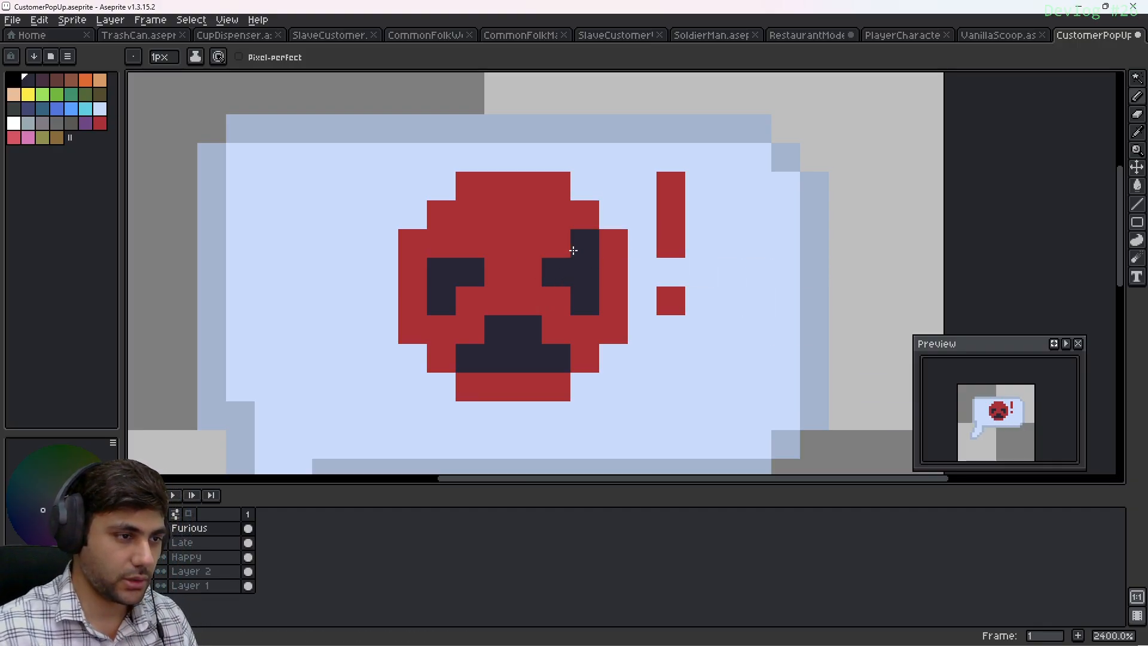
Try a dark pixel on top of each eye's outer column, and undo these along with the right eye's outer pixels
left_click(574, 250)
left_click(441, 243)
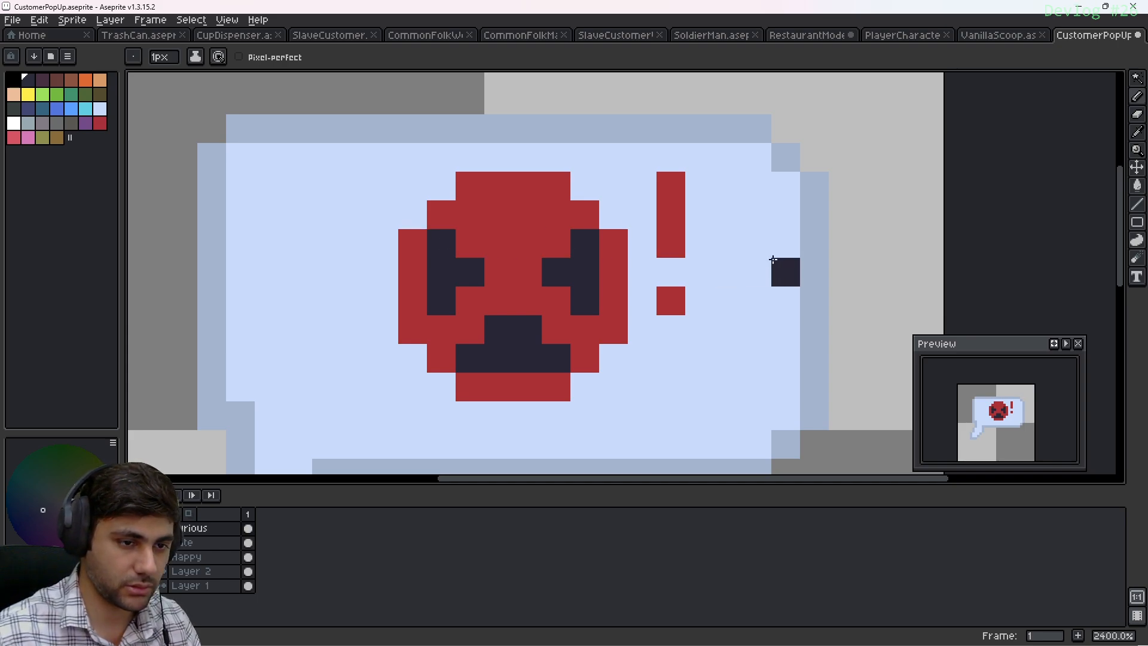
key("ctrl+z")
key("ctrl+z")
key("ctrl+z")
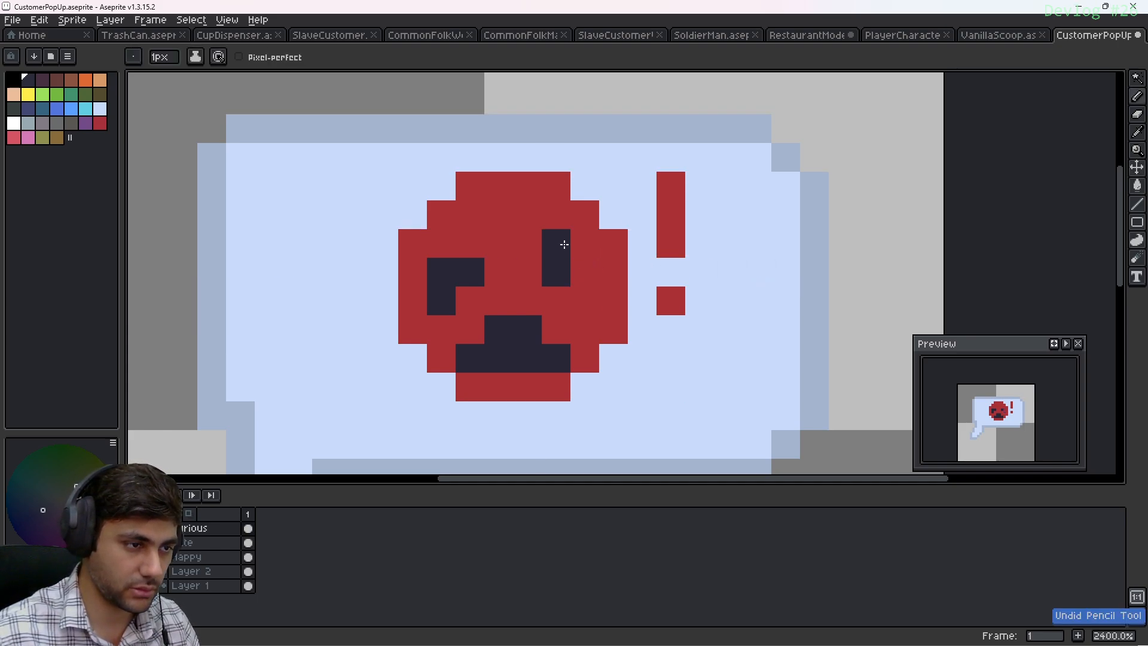
Make the inner column of both eyes three dark pixels tall, and add one dark pixel on the right eye's outer side
left_click(564, 296)
left_click(602, 274)
key("ctrl+z")
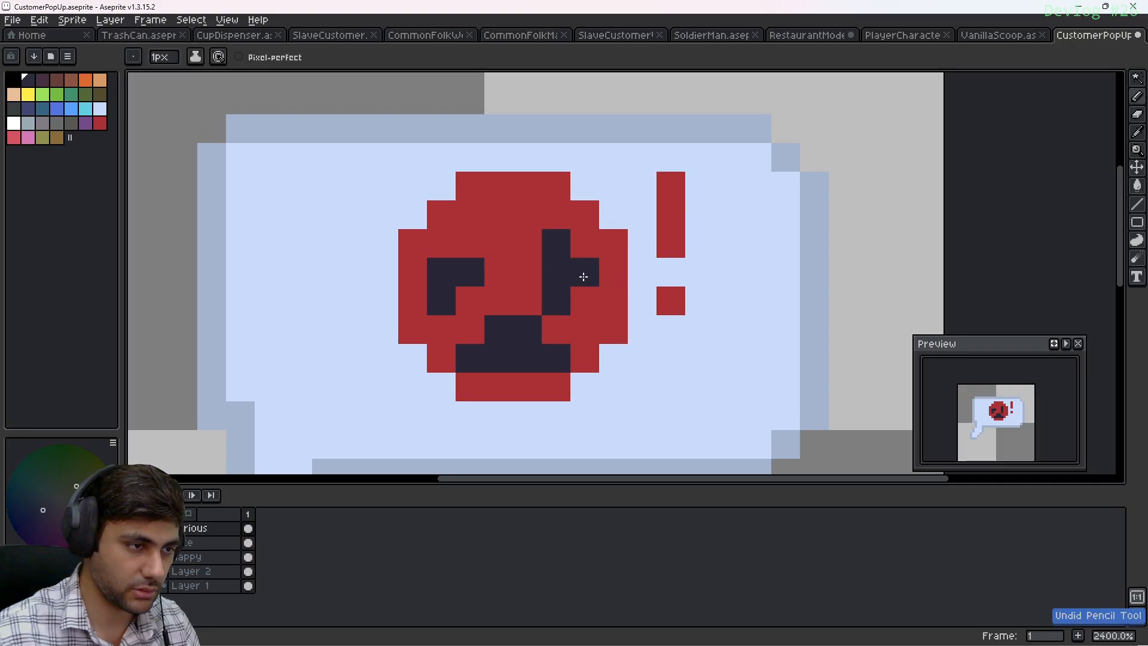
left_click(583, 275)
left_click(470, 243)
left_click(470, 301)
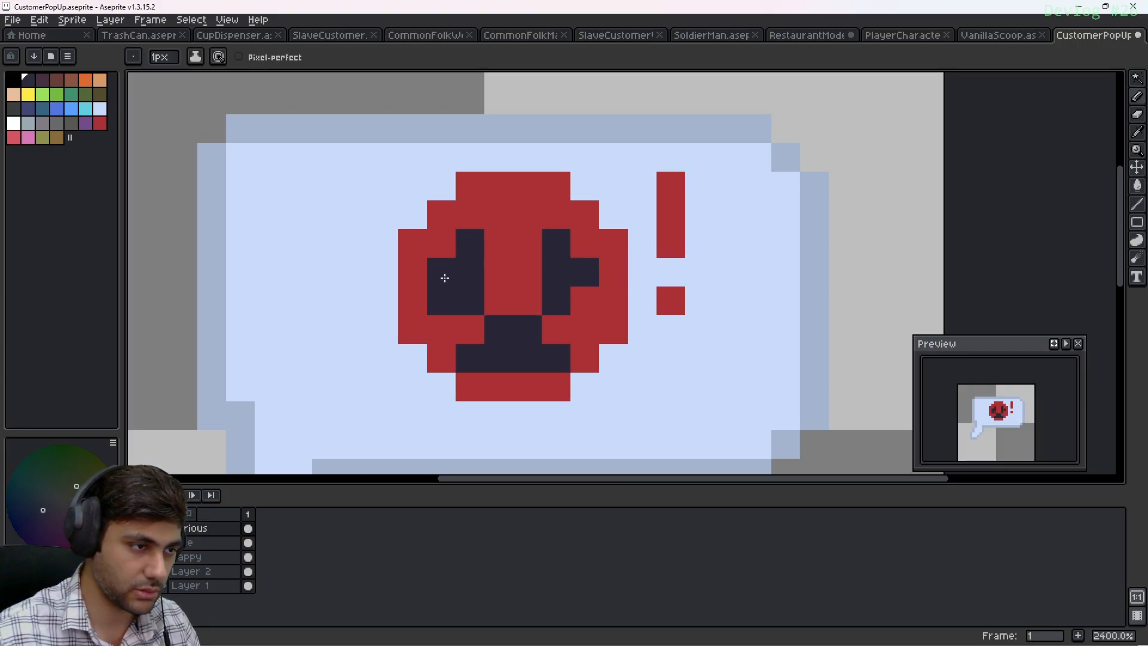
Paint the eyes' lowest pixels and the mouth's lower corners red, leaving mirrored L-shaped eyes and a two-by-two-pixel mouth
left_click(448, 313, "alt")
left_click(451, 311)
left_click(723, 250)
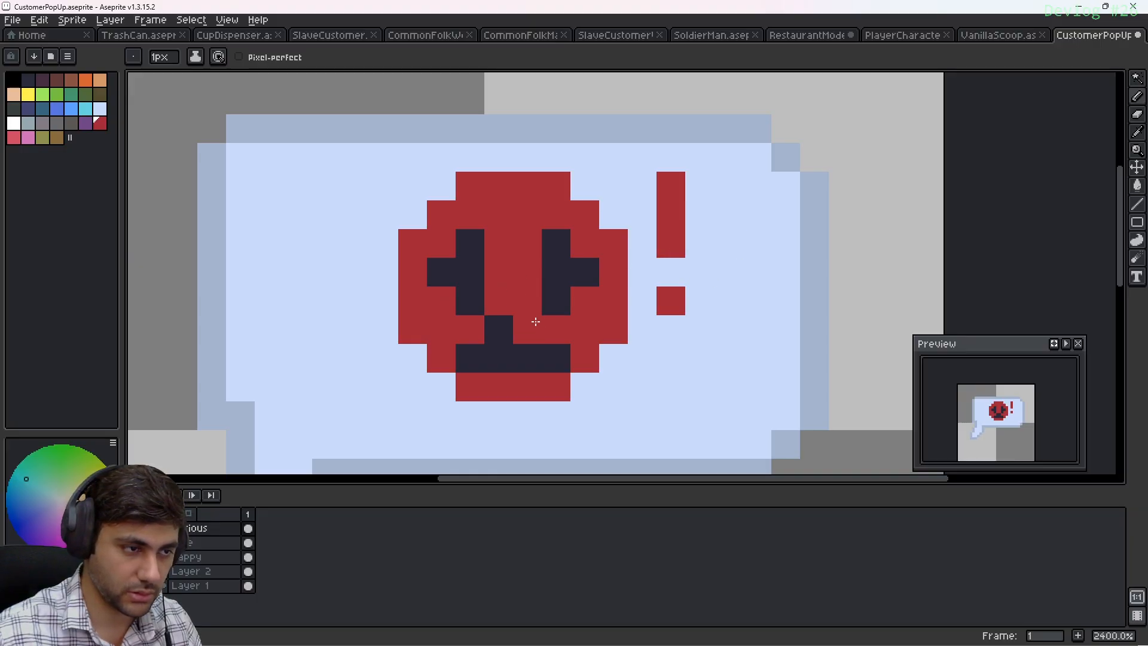
left_click(608, 303, "alt")
left_click(556, 301)
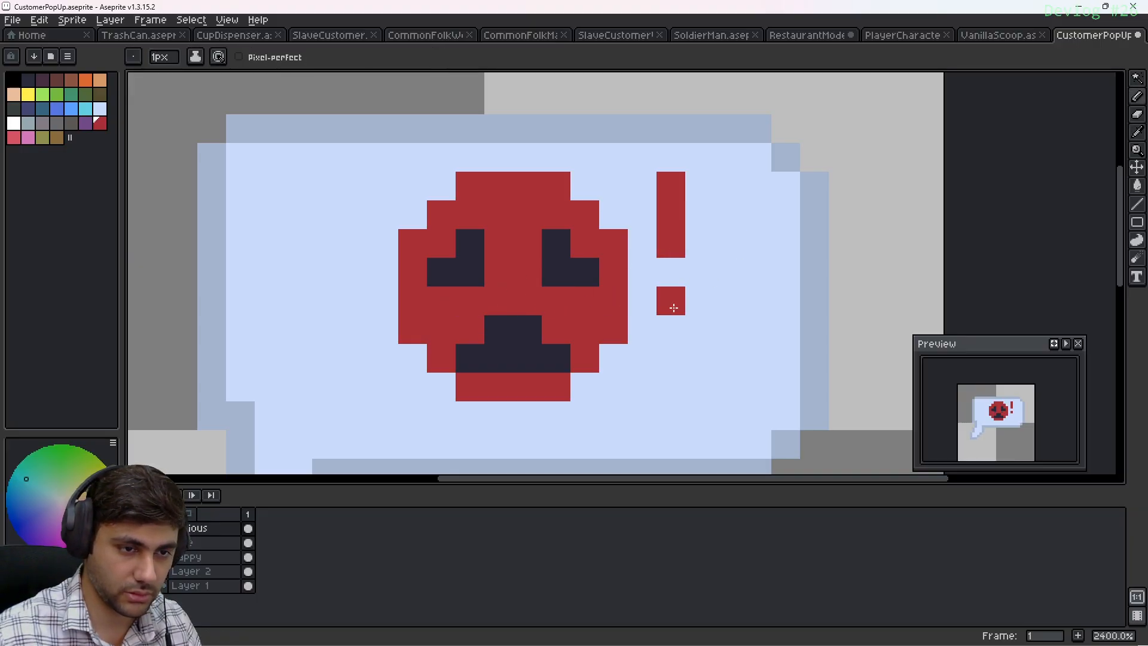
left_click(474, 353)
left_click(556, 359)
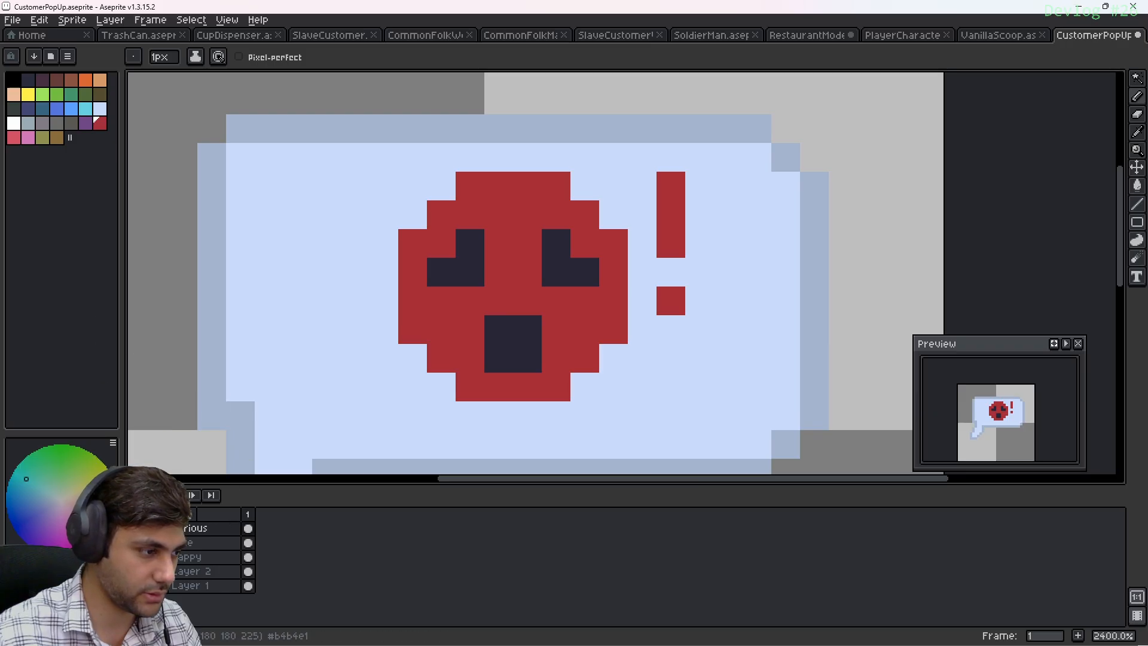
Outline the Furious circle with a one-pixel darker red edge, and restore the original red on the pixels above the eyes' outer ends
left_click(61, 562)
mouse_move(473, 194)
left_mouse_down()
mouse_move(551, 191)
mouse_move(613, 297)
mouse_move(585, 354)
mouse_move(539, 387)
mouse_move(466, 380)
mouse_move(443, 362)
mouse_move(401, 265)
left_mouse_up()
key("ctrl+z")
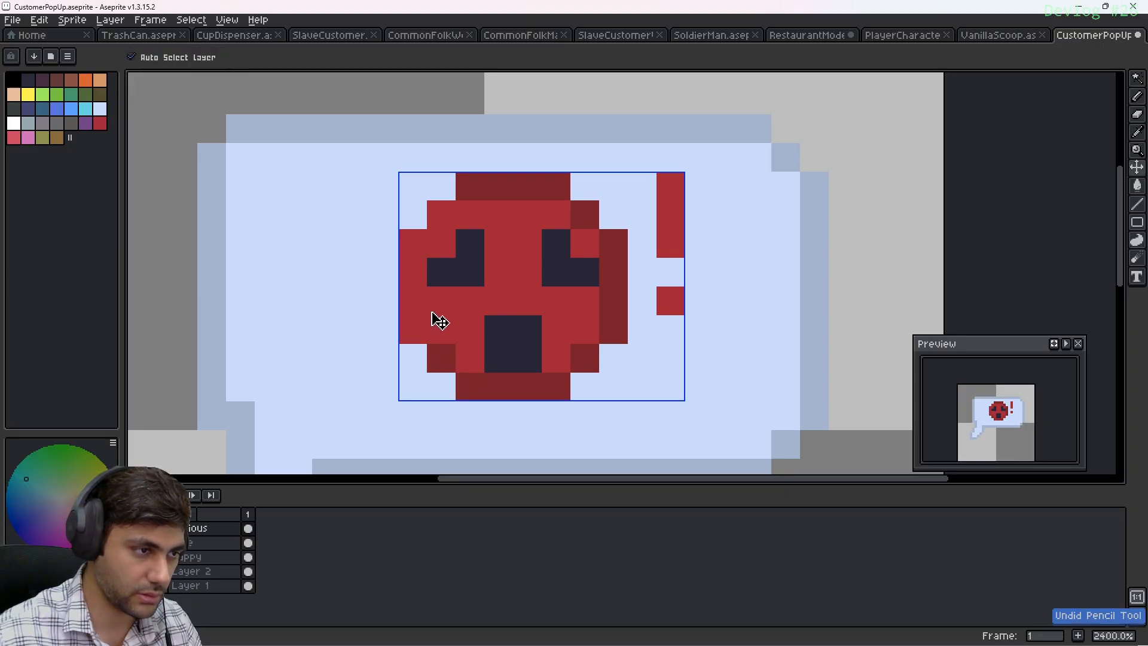
mouse_move(414, 328)
left_mouse_down()
mouse_move(410, 250)
mouse_move(441, 213)
left_mouse_up()
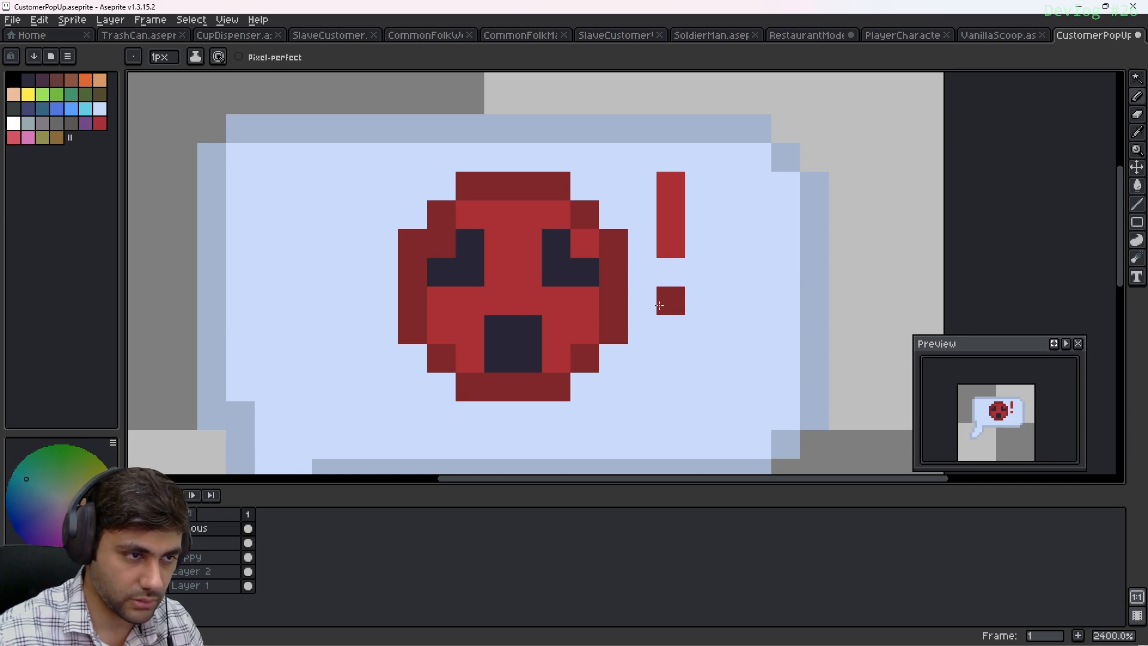
left_click(465, 220, "alt")
left_click(437, 245)
left_click(592, 241)
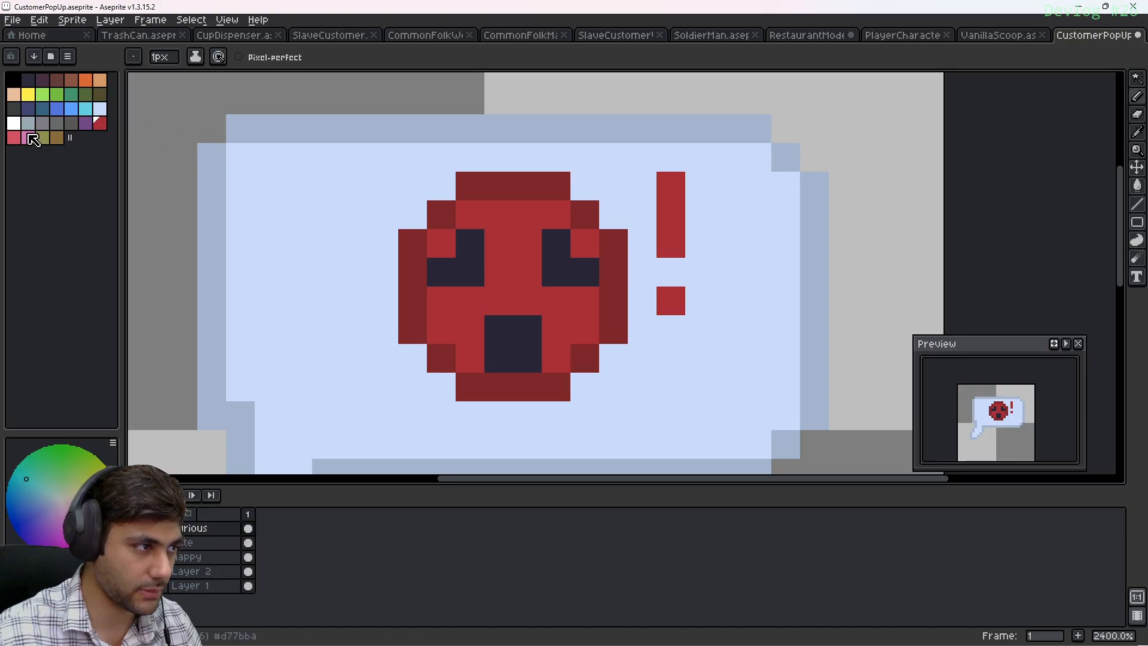
Try a pinkish-red tongue in the mouth's lower row and in its upper row, undoing both attempts
left_click(17, 139)
left_click(499, 357)
left_click(518, 353)
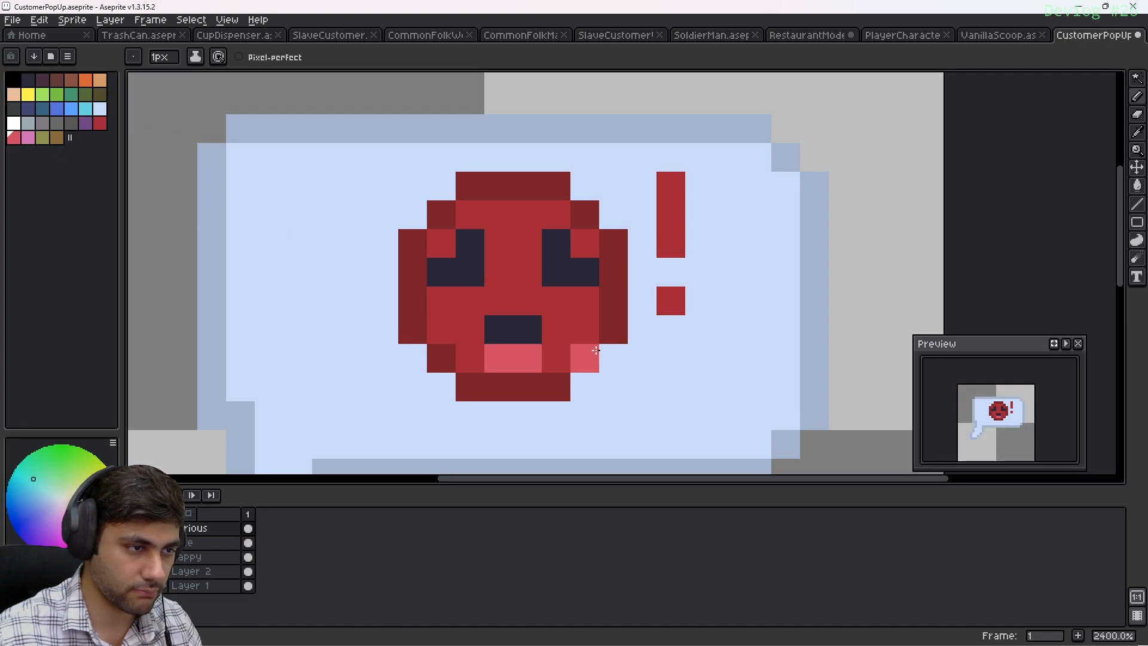
key("ctrl+z")
left_click_drag(504, 341, 528, 335)
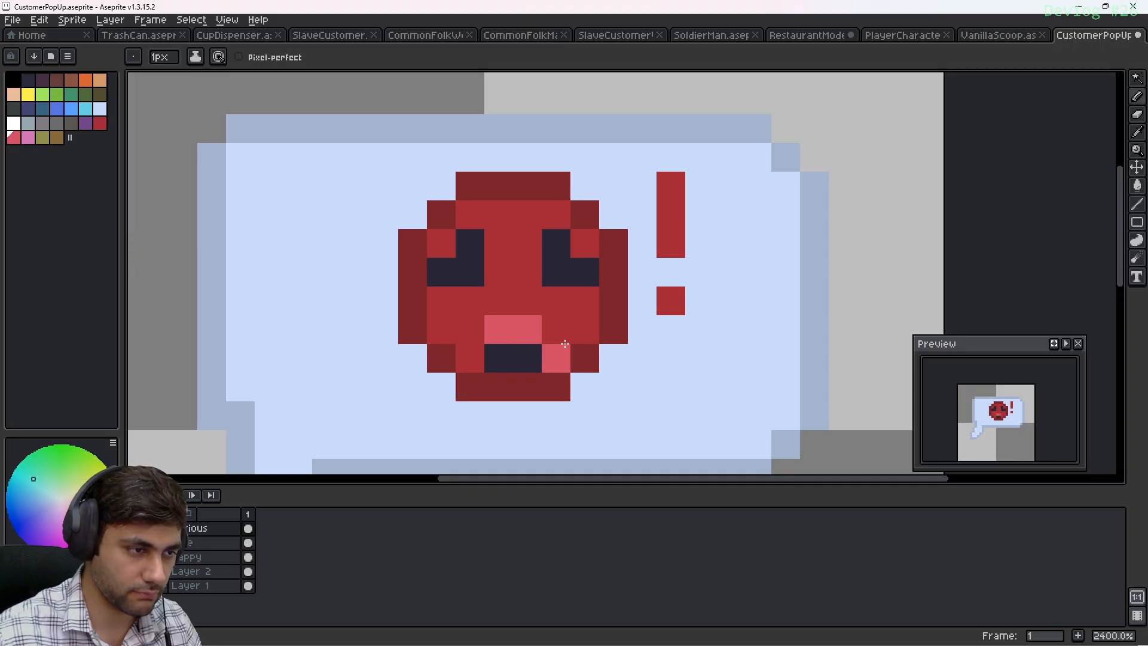
key("ctrl+z")
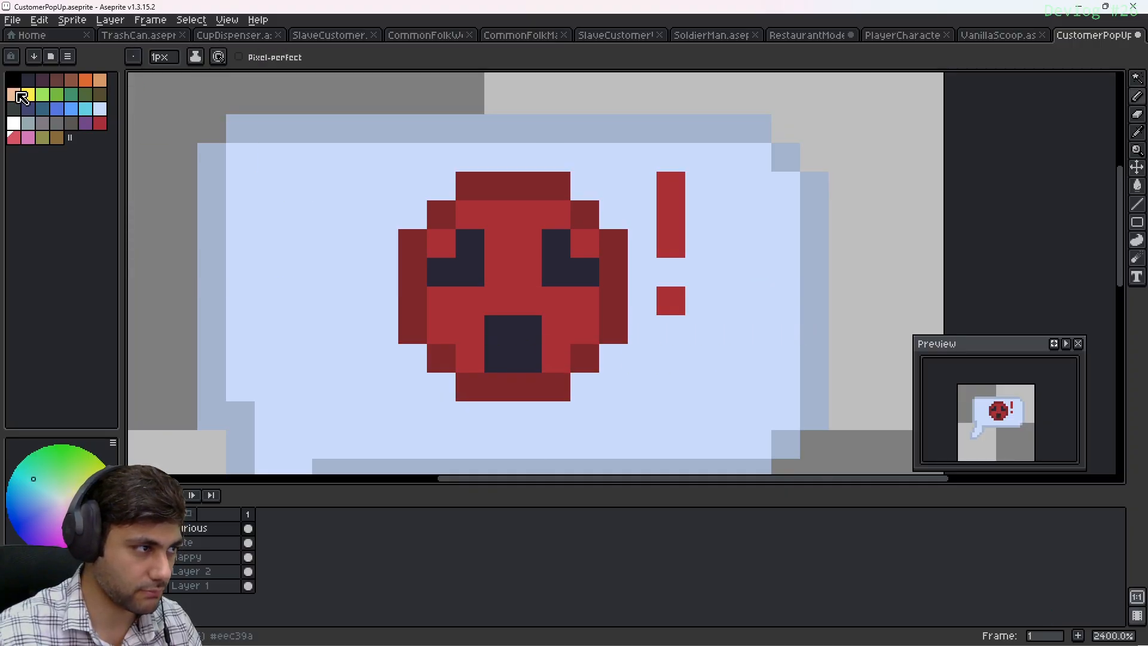
Paint the mouth's upper two pixels in the palette's pale blue as teeth
left_click(100, 108)
left_click(505, 330)
left_click(527, 330)
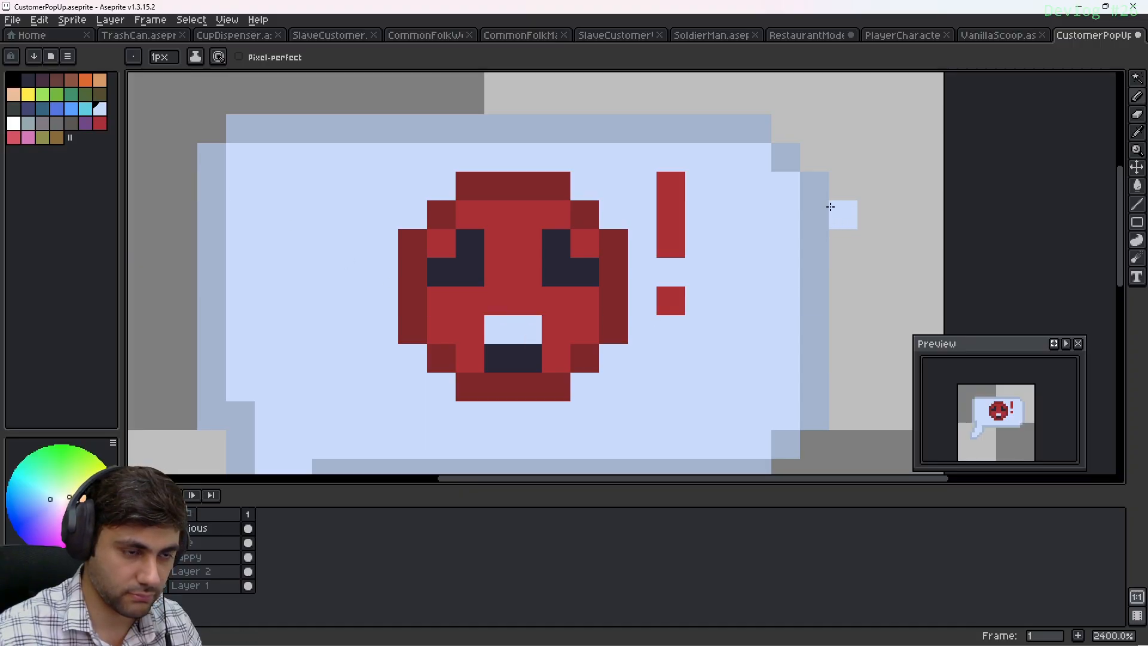
key("i")
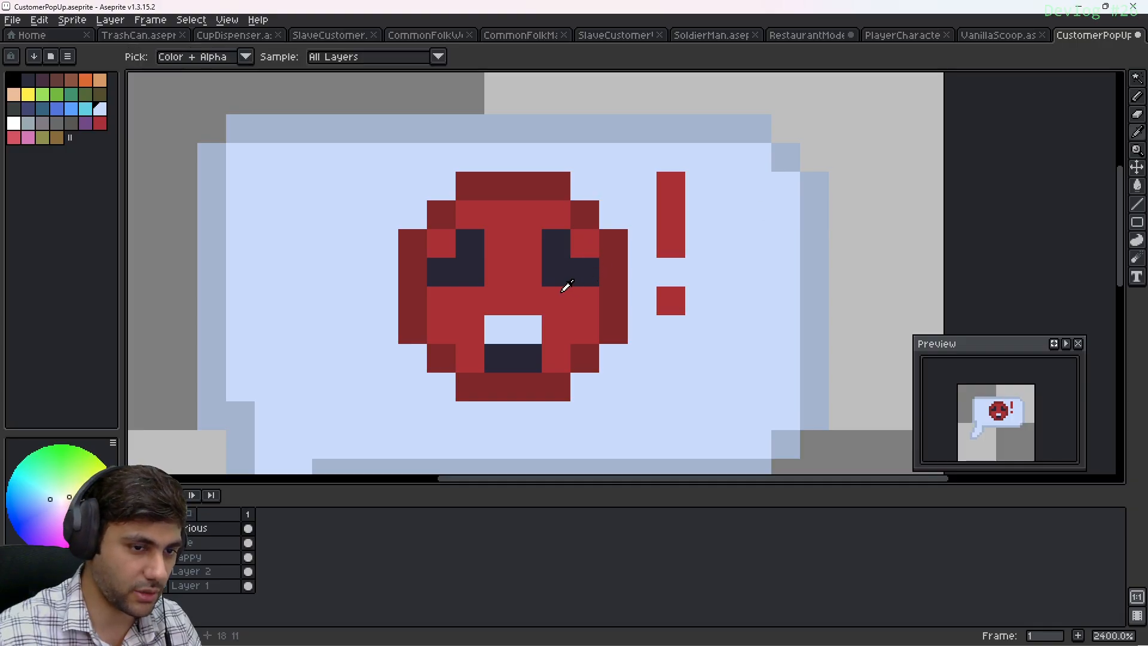
Switch to Chrome and open Gemini at gemini.google.com/app in a new tab
mouse_move(528, 634)
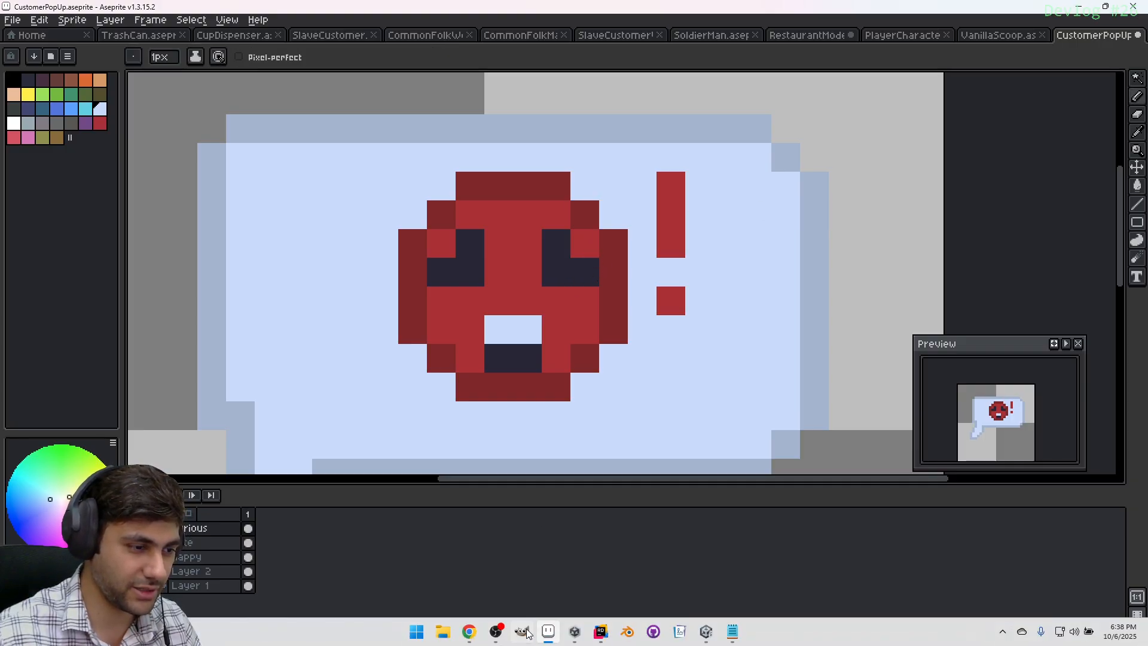
left_click(479, 632)
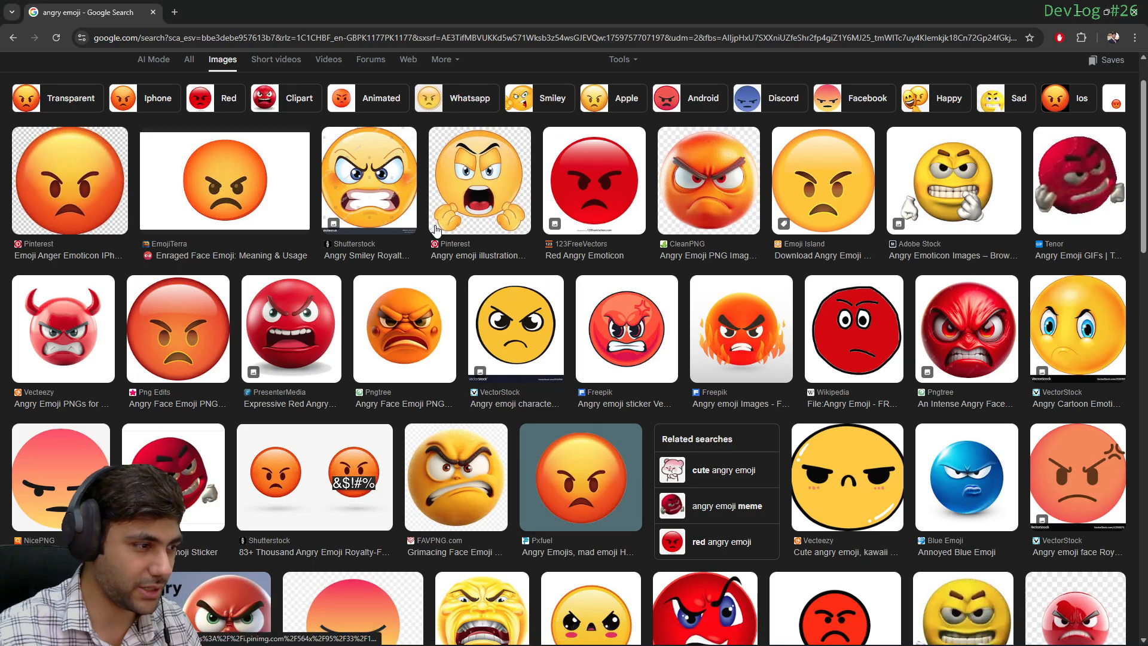
key("ctrl+t")
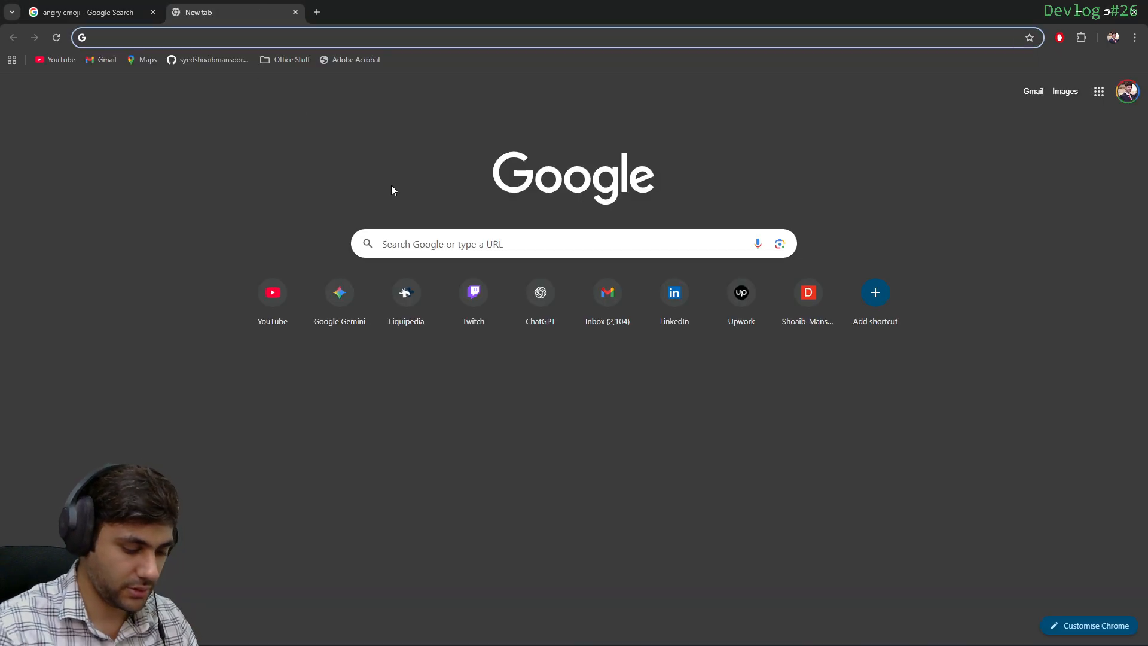
type("gemini.google.com/app")
key("Return")
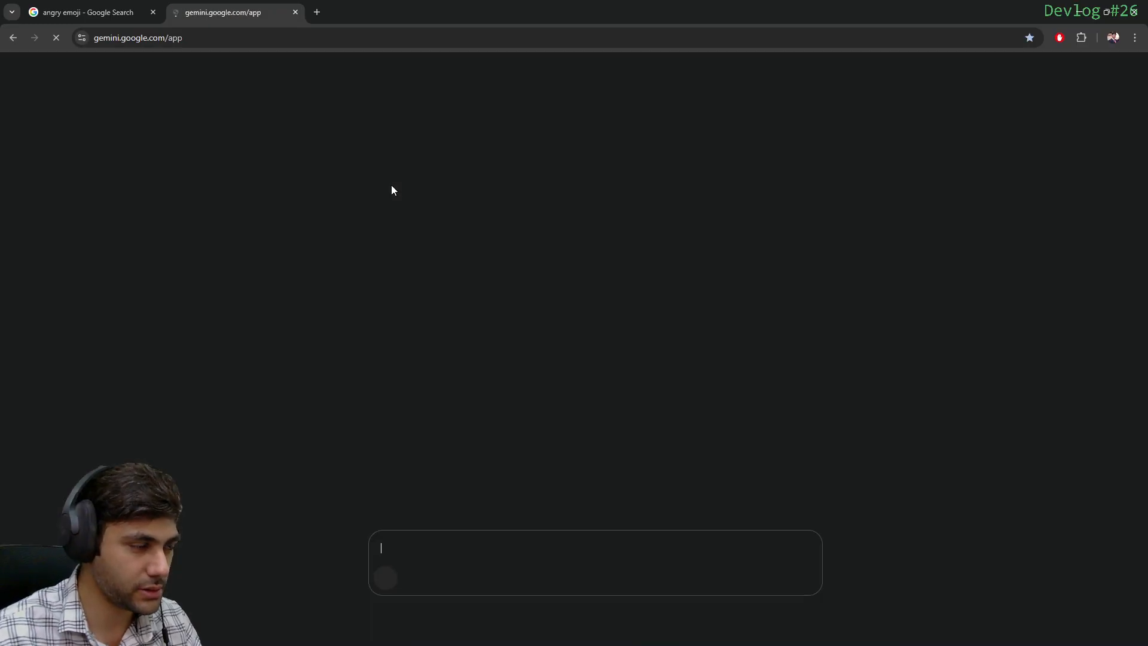
Ask Gemini to "create an angry emoji in pixel art with 16 by 16"
type("create")
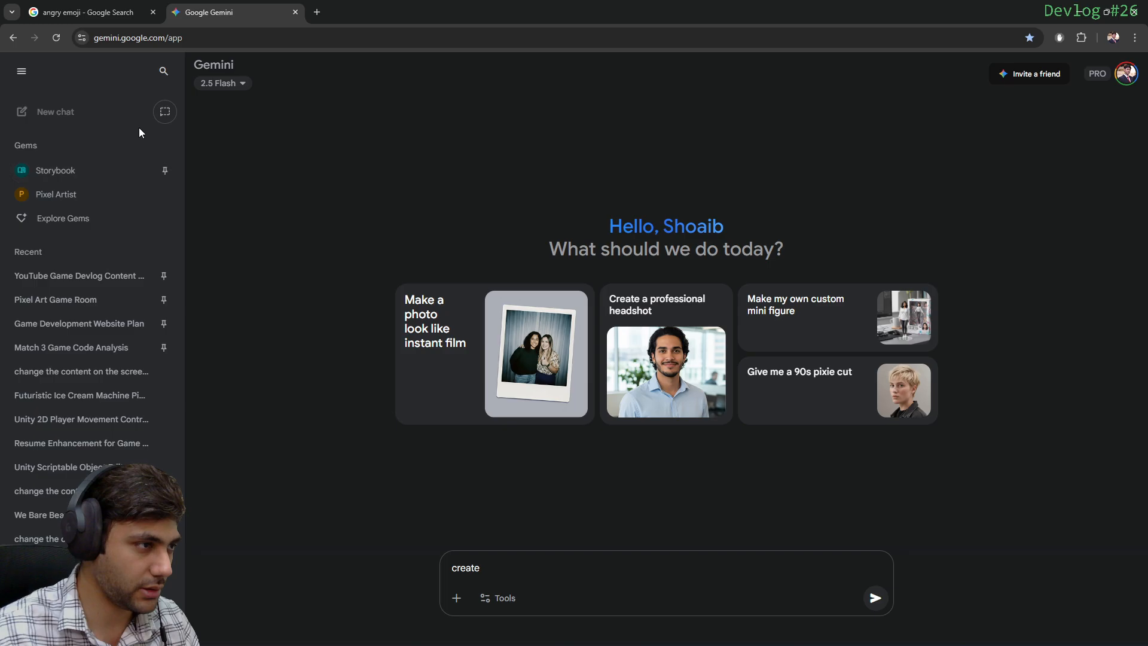
left_click(22, 71)
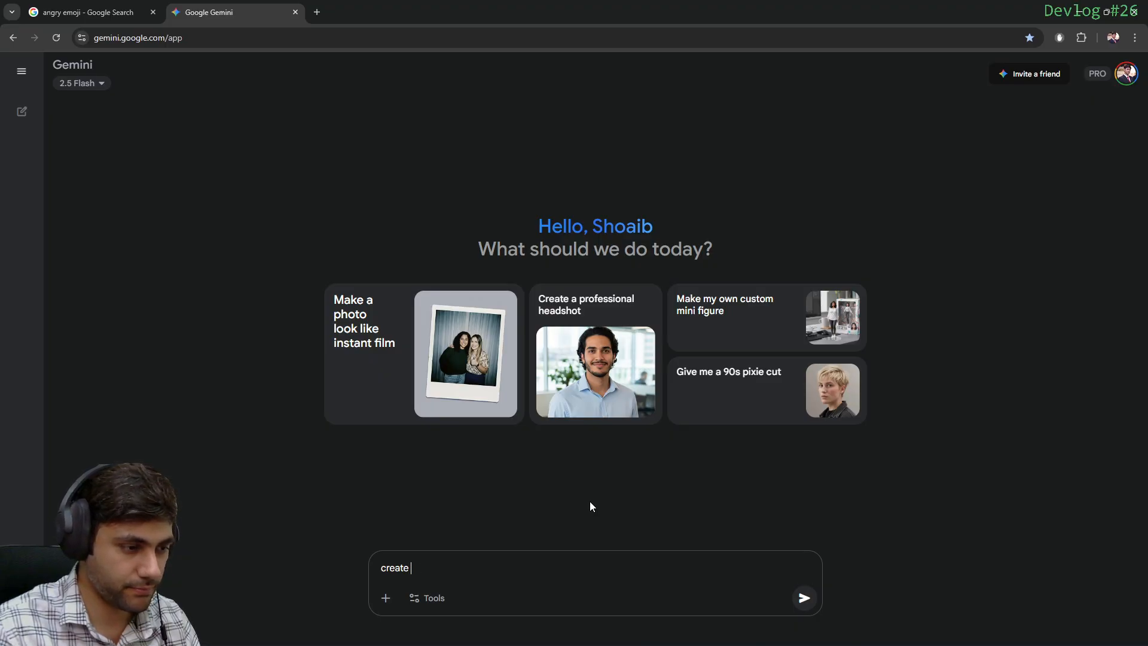
type("an ang")
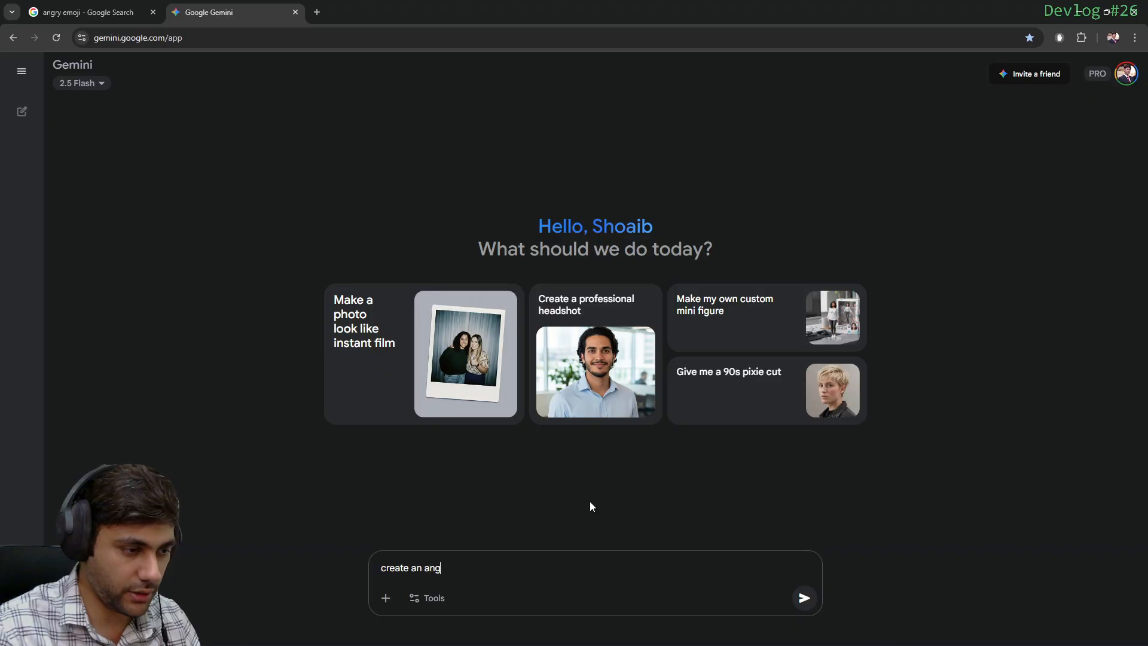
type("ry emoji in")
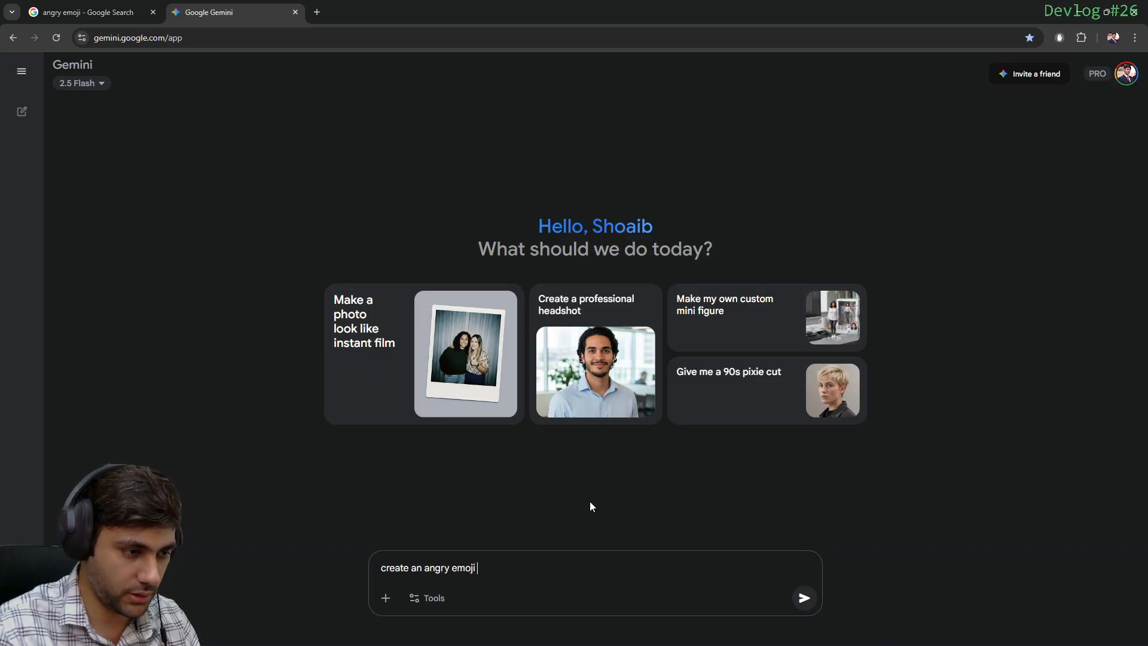
type("pixel art ")
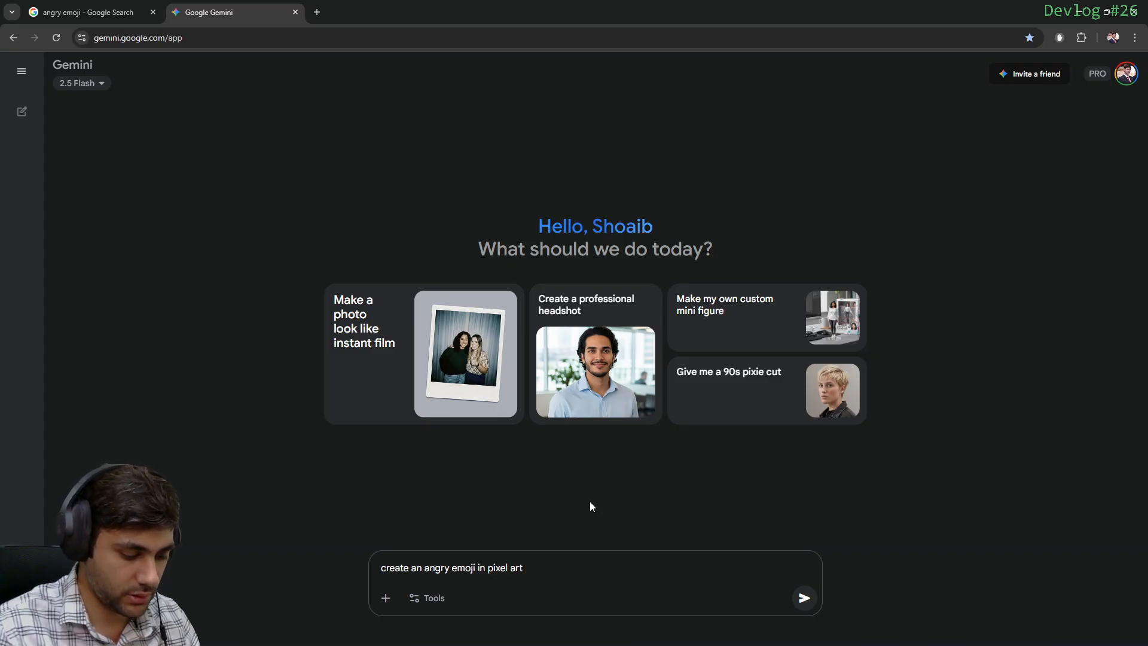
type("with 16")
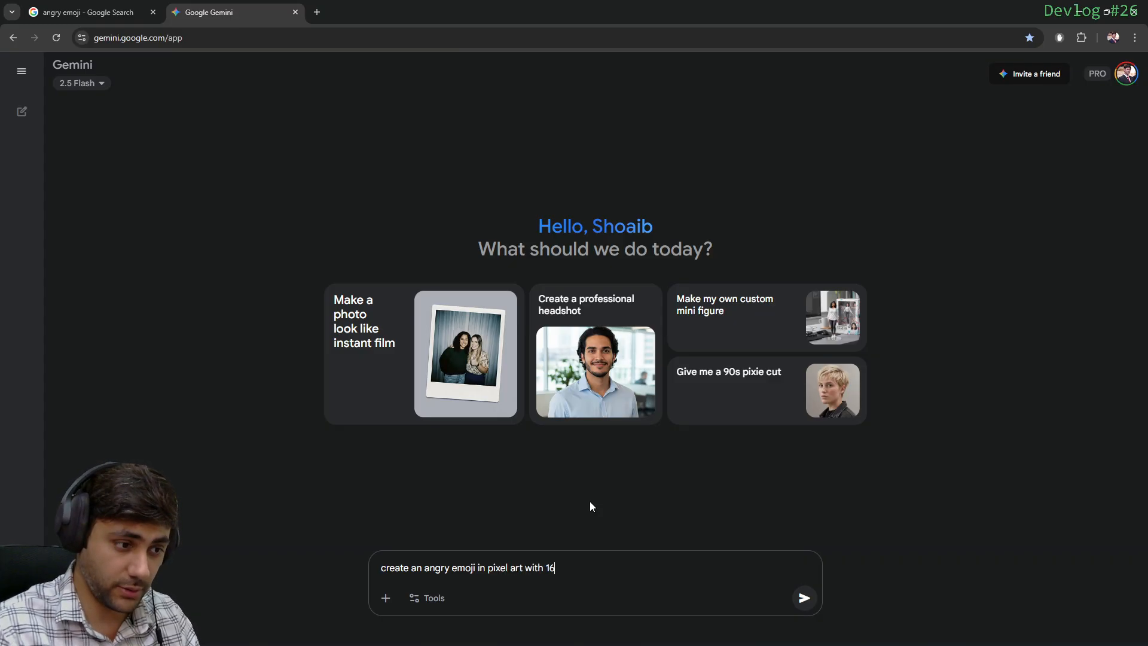
type(" by 16")
key("Return")
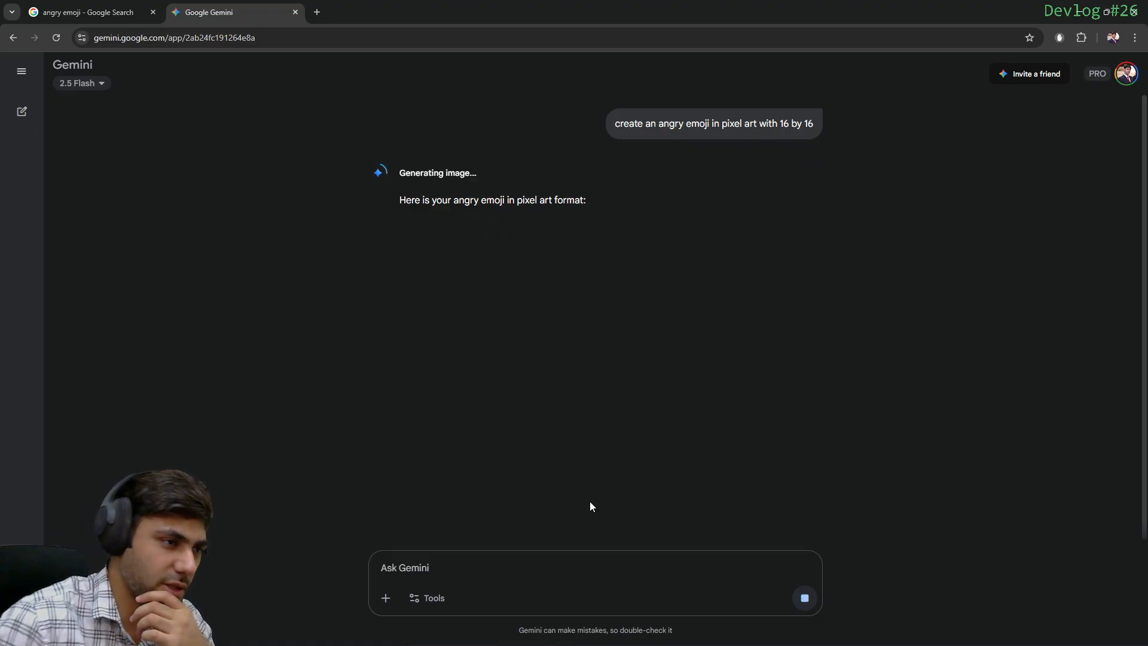
Switch to Aseprite to check the Furious face, and return to Chrome to view Gemini's generated emoji
mouse_move(585, 639)
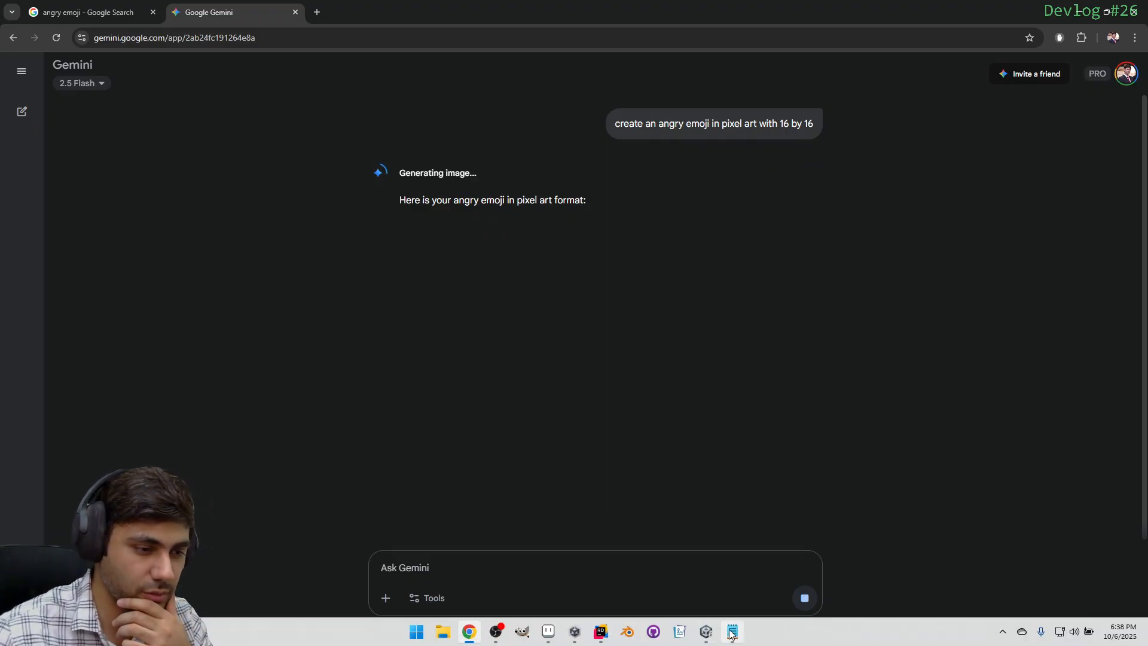
left_click(548, 631)
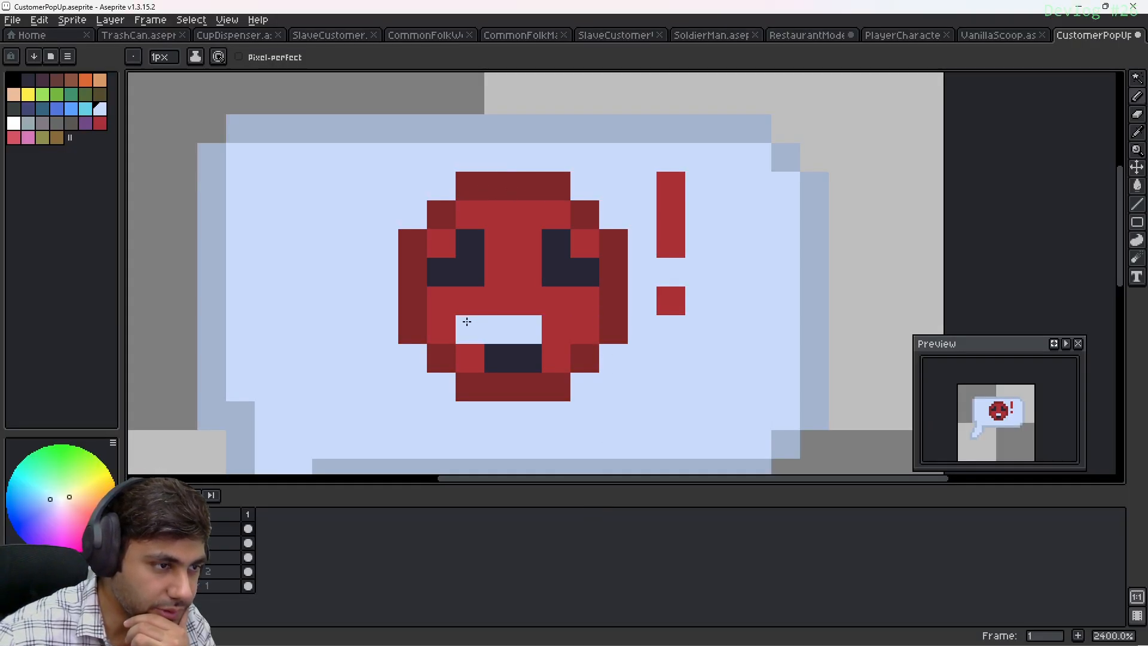
mouse_move(547, 643)
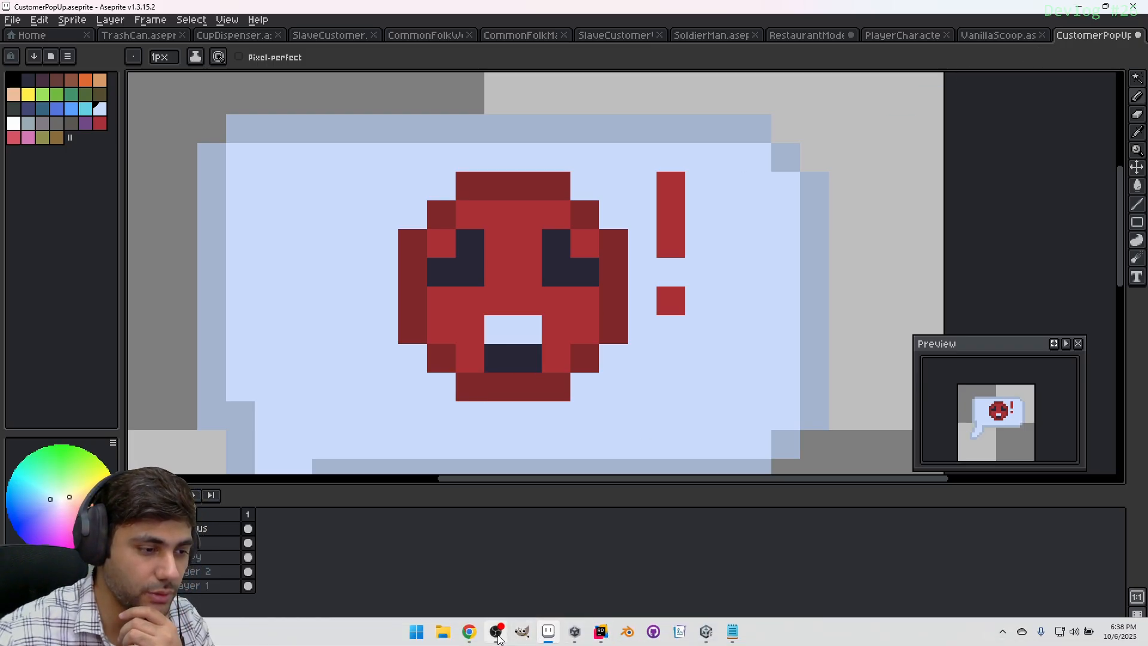
left_click(470, 634)
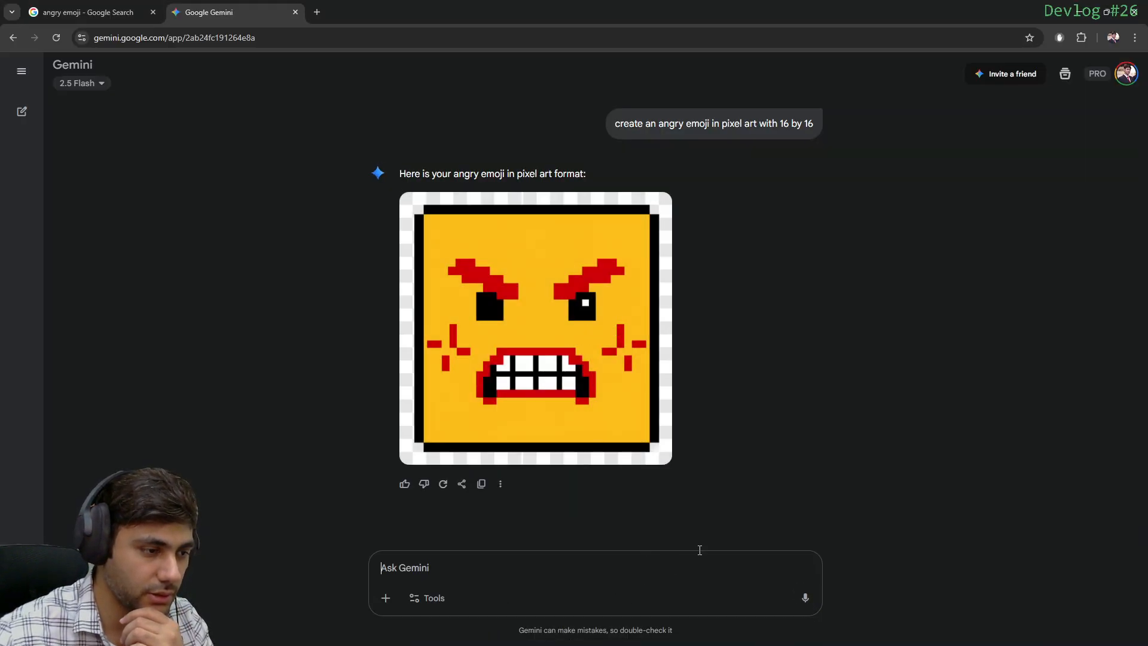
Send Gemini the follow-up request "now make it round and you have only 8x8"
type("now")
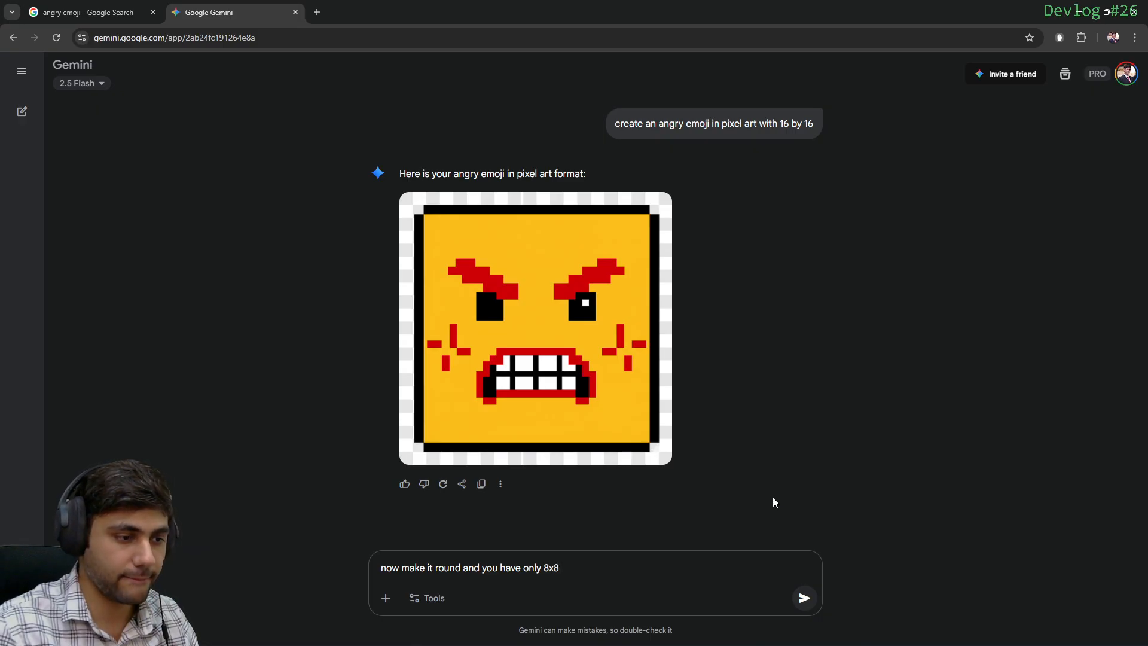
key("Return")
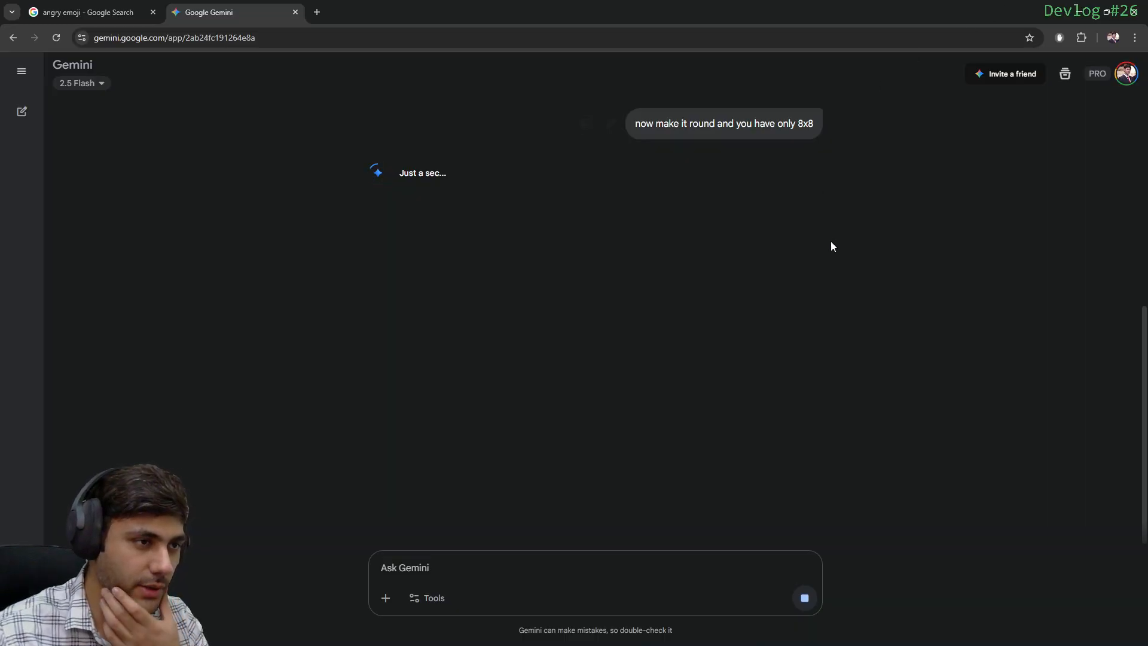
scroll(833, 243, "up", 5)
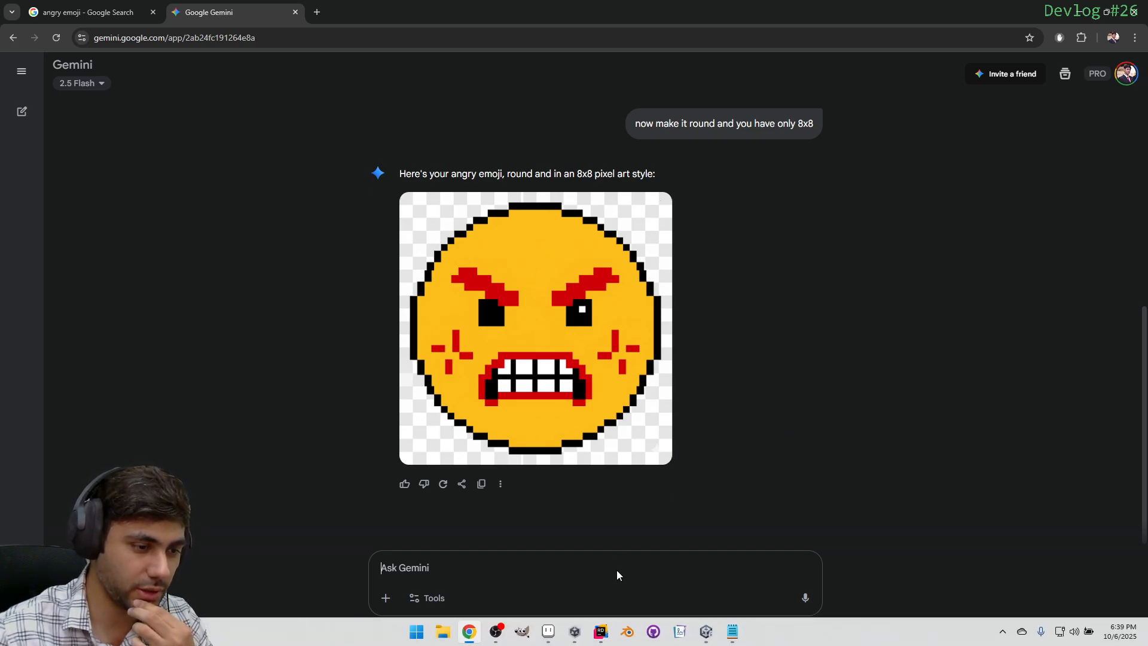
Change the Google Images search from the other tab to "angry emoji pixel art"
left_click(96, 13)
scroll(463, 352, "up", 1)
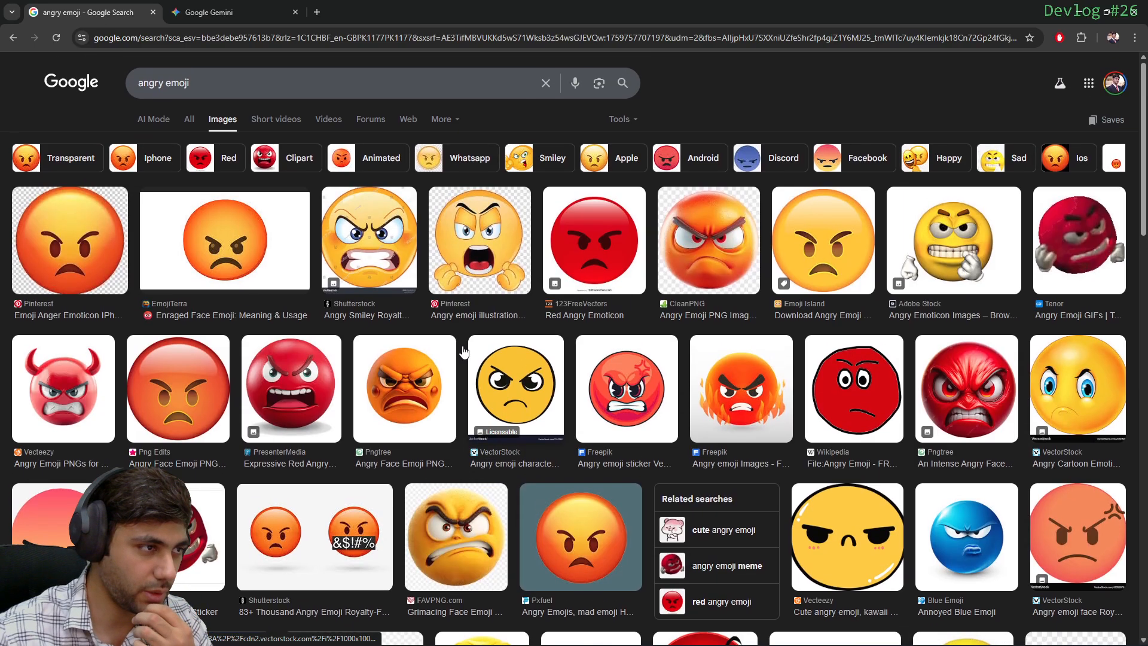
left_click(407, 83)
type("pix")
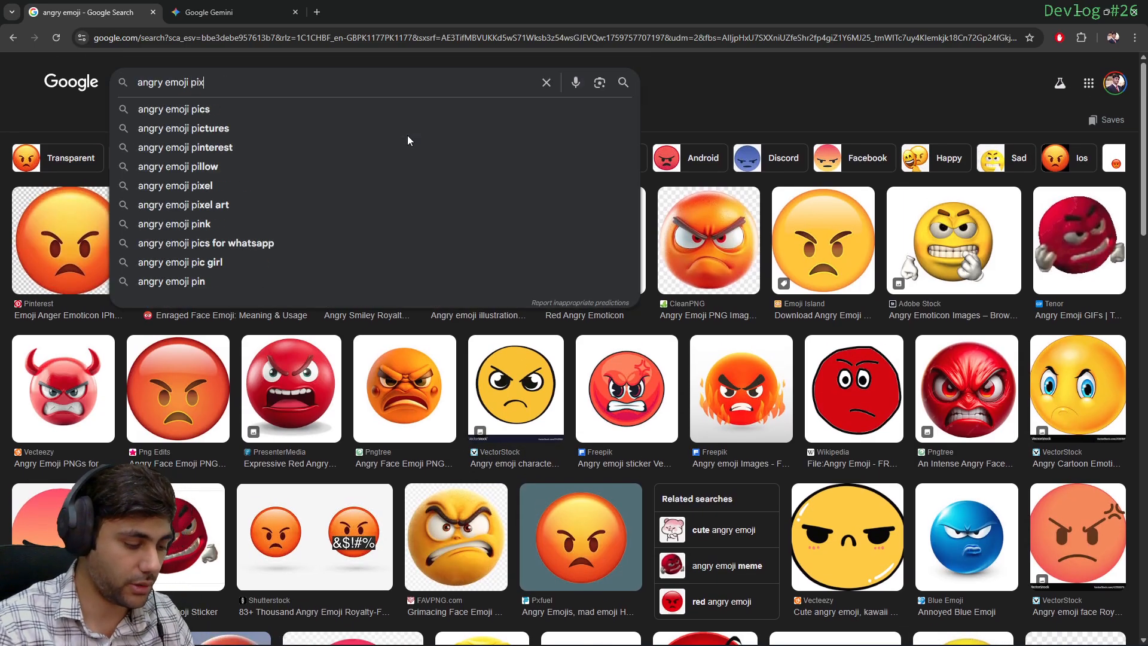
type("el art")
key("Return")
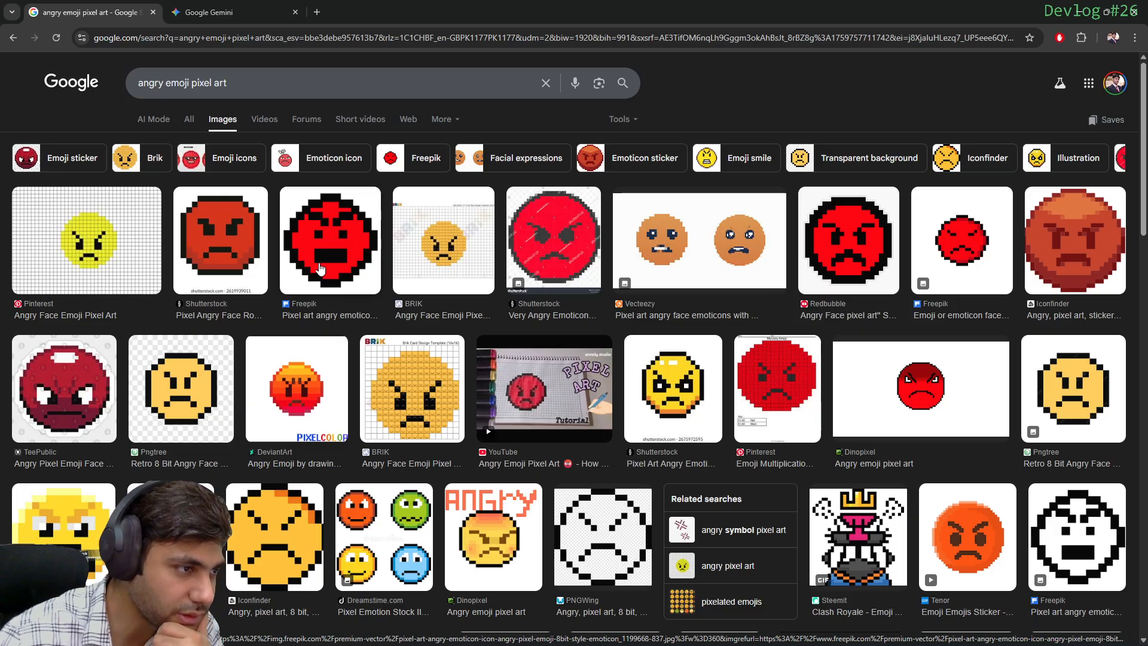
Preview the BRIK and Shutterstock pixel-art angry emojis and examine how their eyes, brows and mouths are drawn
left_click(453, 257)
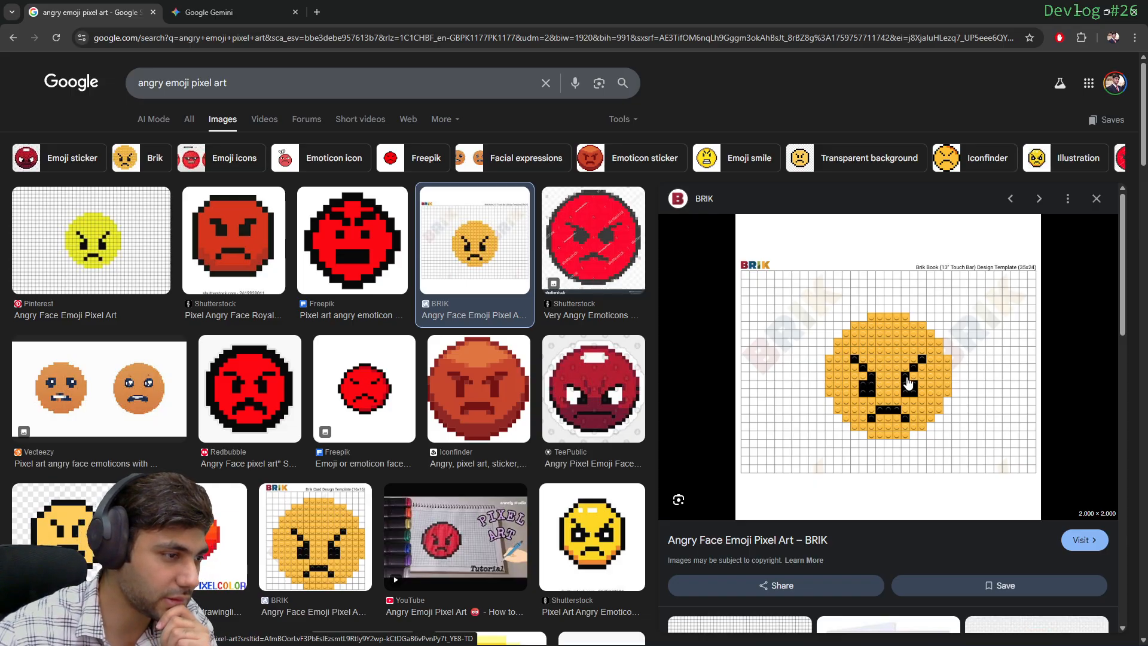
scroll(608, 358, "down", 3)
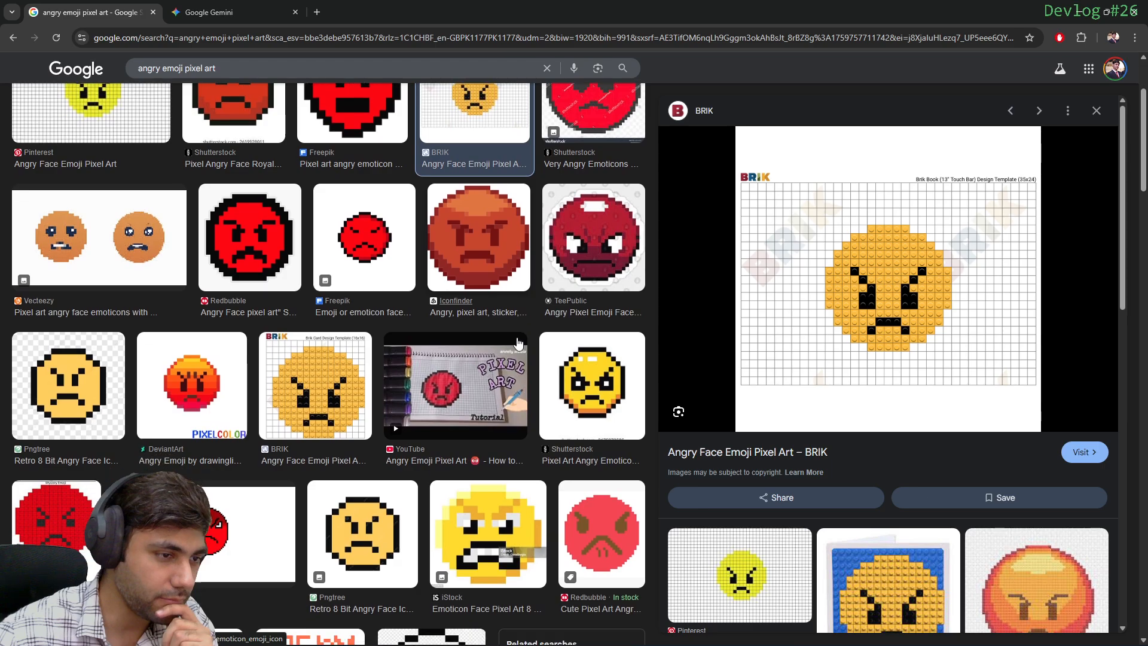
left_click(608, 358)
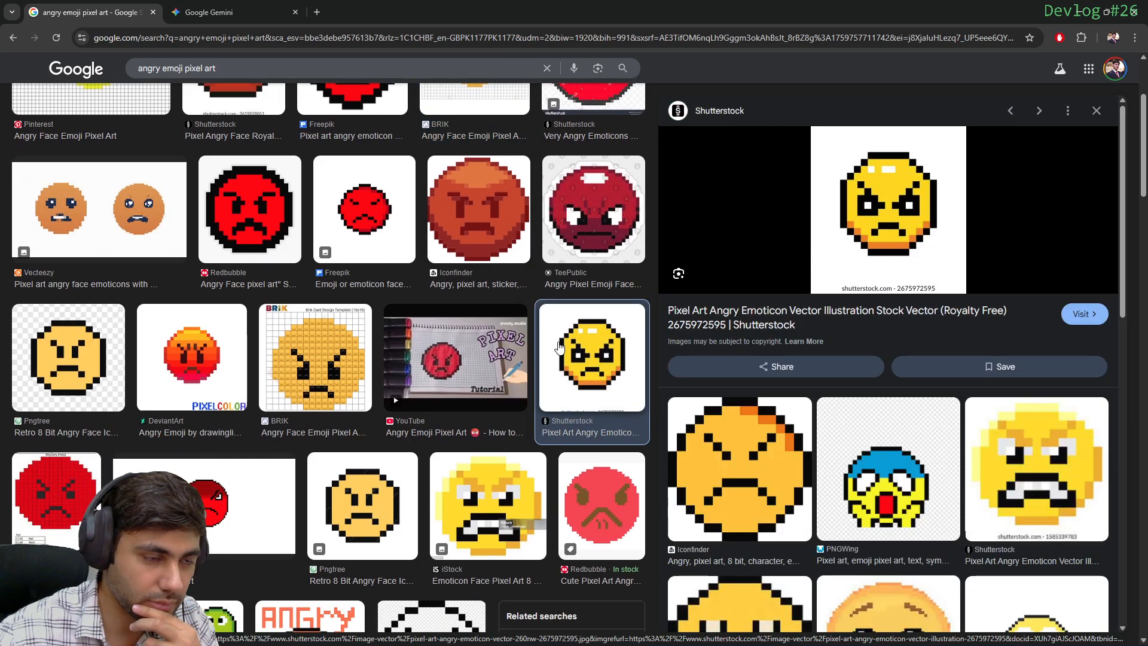
mouse_move(698, 631)
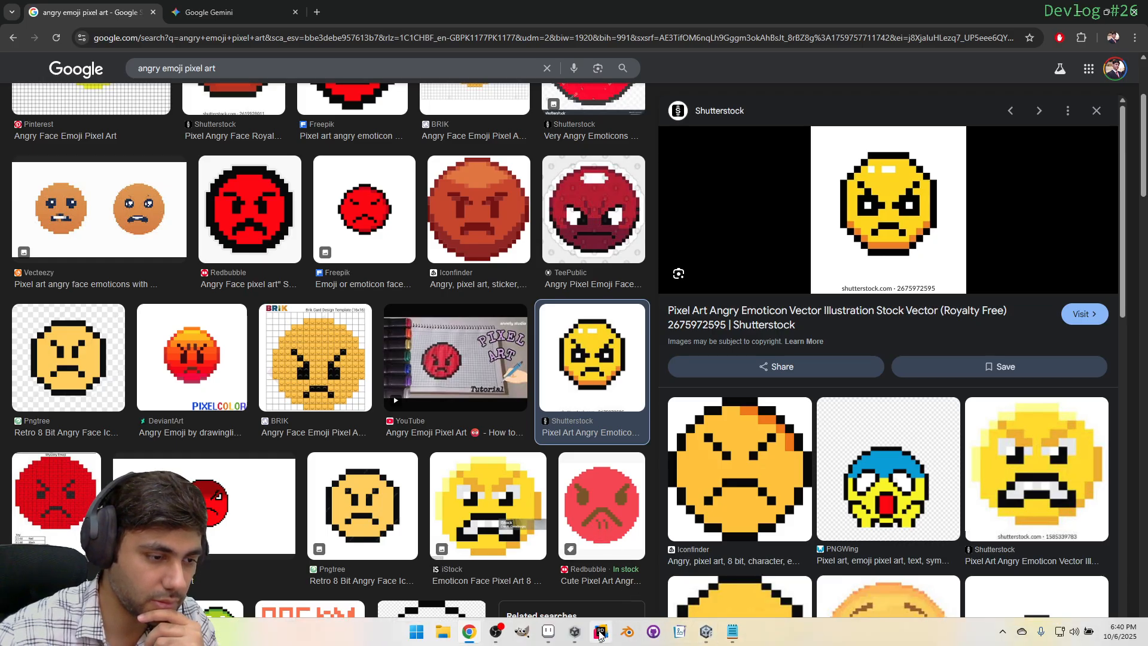
Switch to Aseprite, cover the Furious face's old eyes with its red, and paint one dark pixel for each eye
left_click(548, 631)
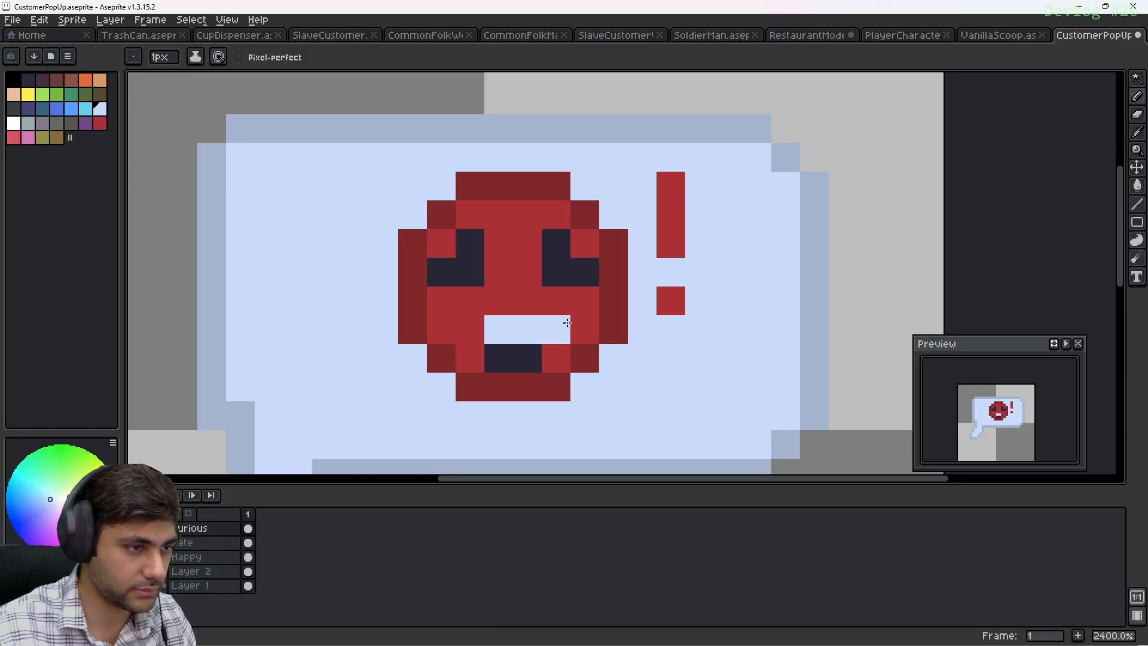
left_click(562, 290, "alt")
mouse_move(582, 272)
left_mouse_down()
mouse_move(564, 246)
mouse_move(446, 270)
mouse_move(471, 273)
left_mouse_up()
left_click(359, 191)
left_click(529, 358, "alt")
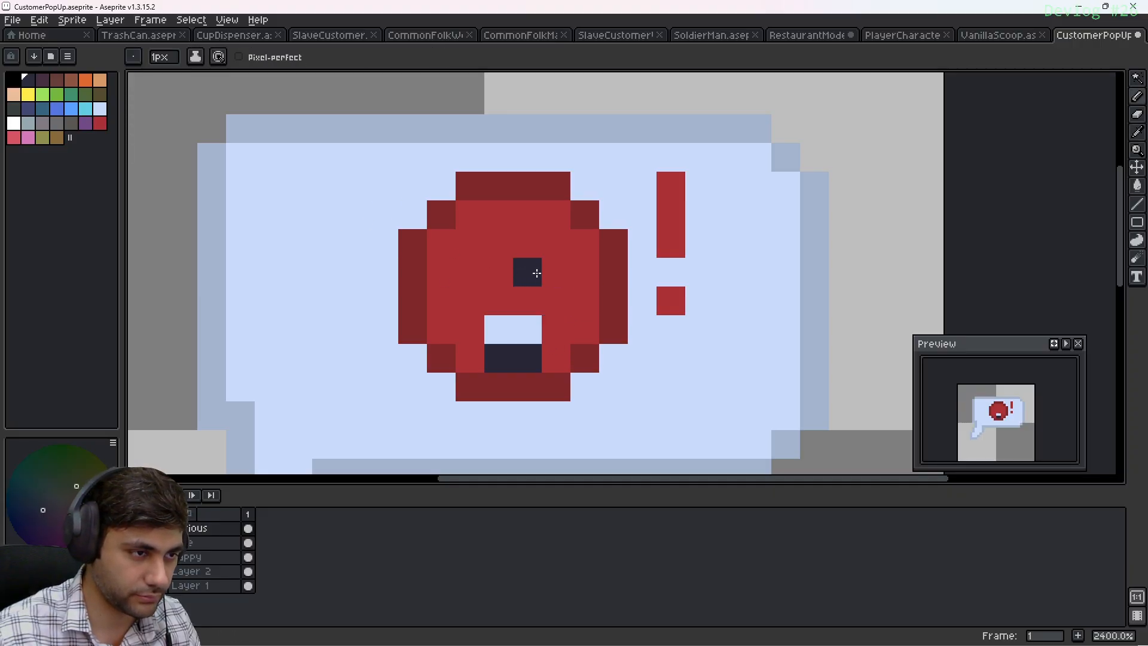
left_click(557, 272)
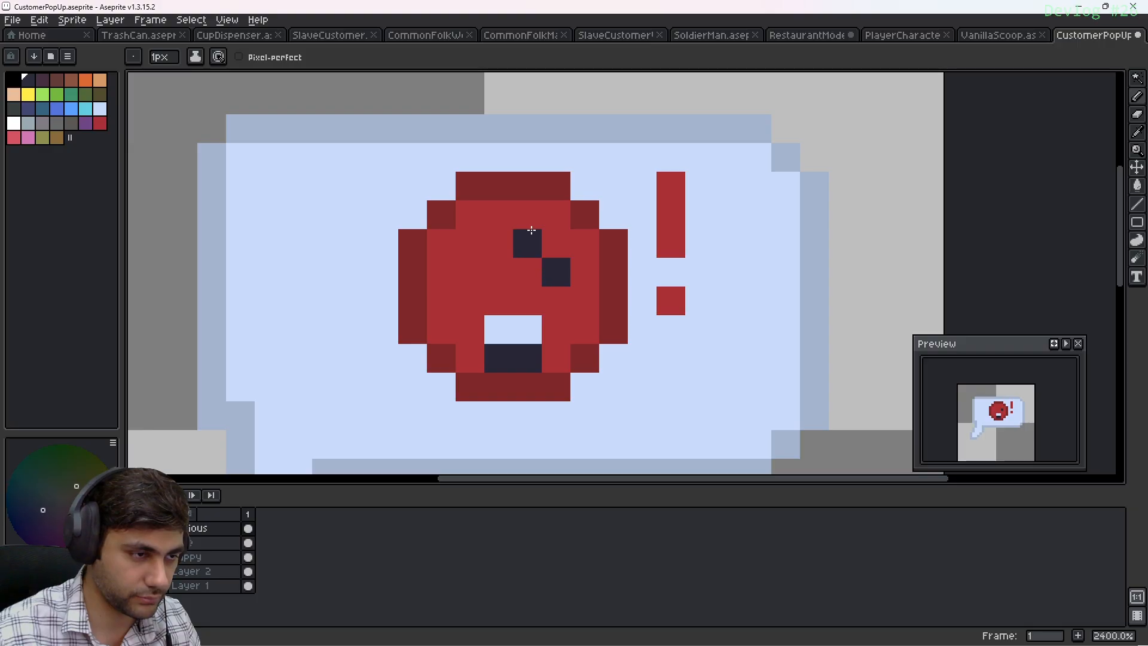
left_click(470, 273)
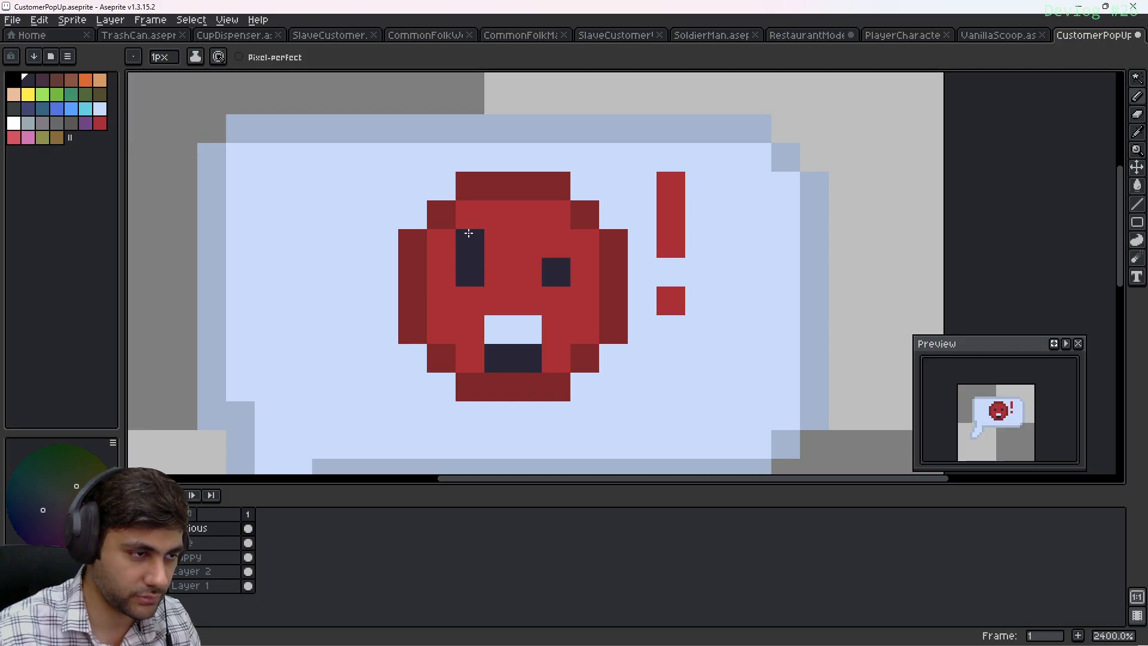
Try dark brow pixels above both eyes and in the row above them, and undo them
left_click(472, 237)
left_click(499, 215)
left_click(557, 244)
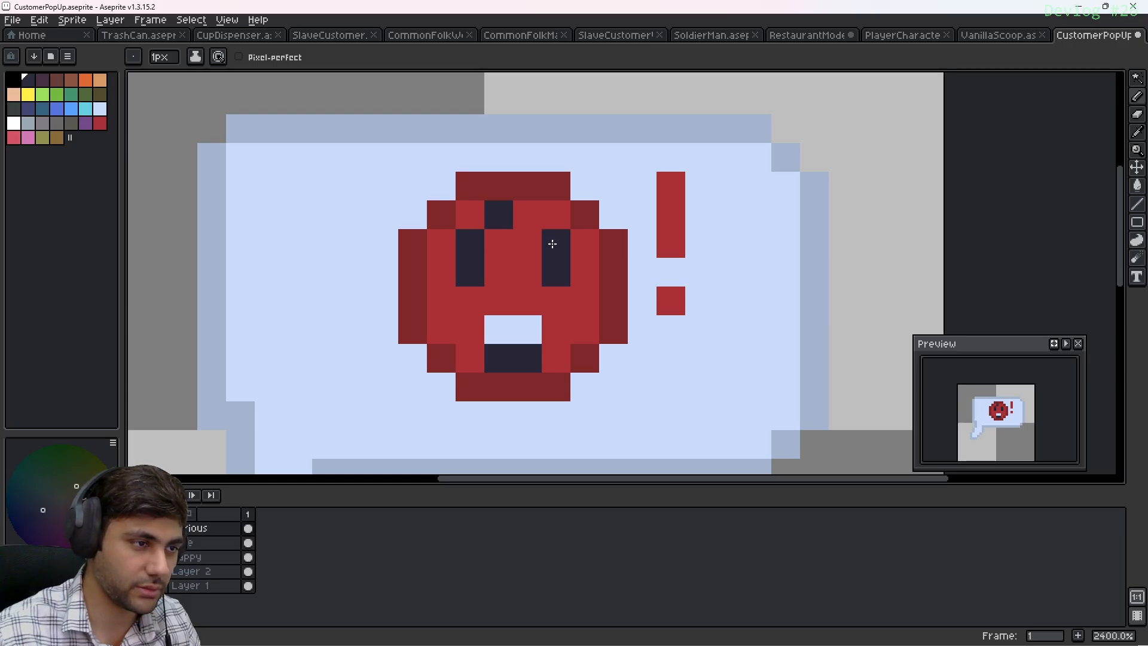
left_click(527, 214)
key("ctrl+z")
key("ctrl+z")
key("ctrl+z")
key("ctrl+z")
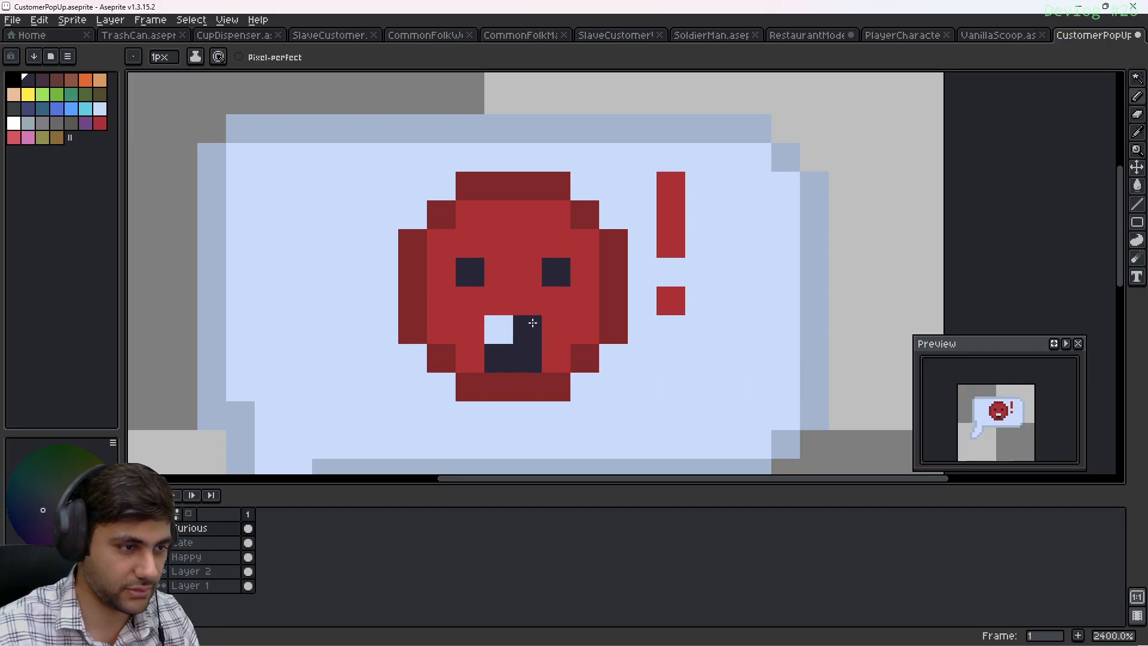
Replace the teeth and open mouth with a single dark row four pixels wide, restoring red in the row below
key("i")
mouse_move(501, 333)
left_mouse_down()
mouse_move(525, 333)
mouse_move(500, 359)
left_mouse_up()
left_click(551, 358, "alt")
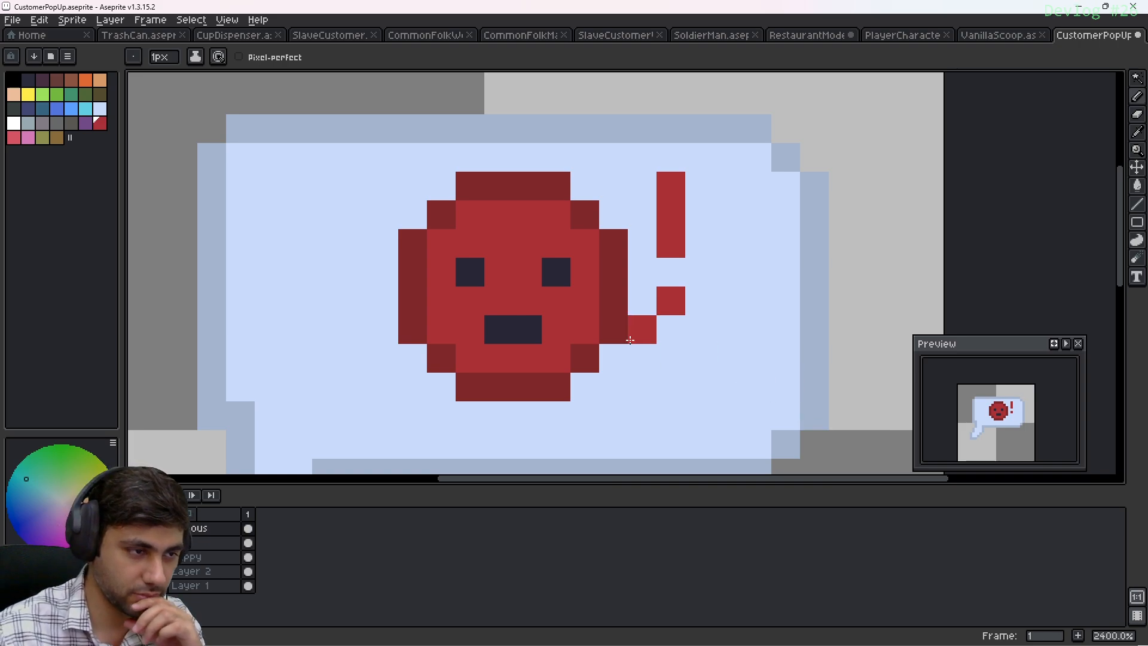
left_click(532, 329, "alt")
left_click(556, 330)
left_click(479, 330)
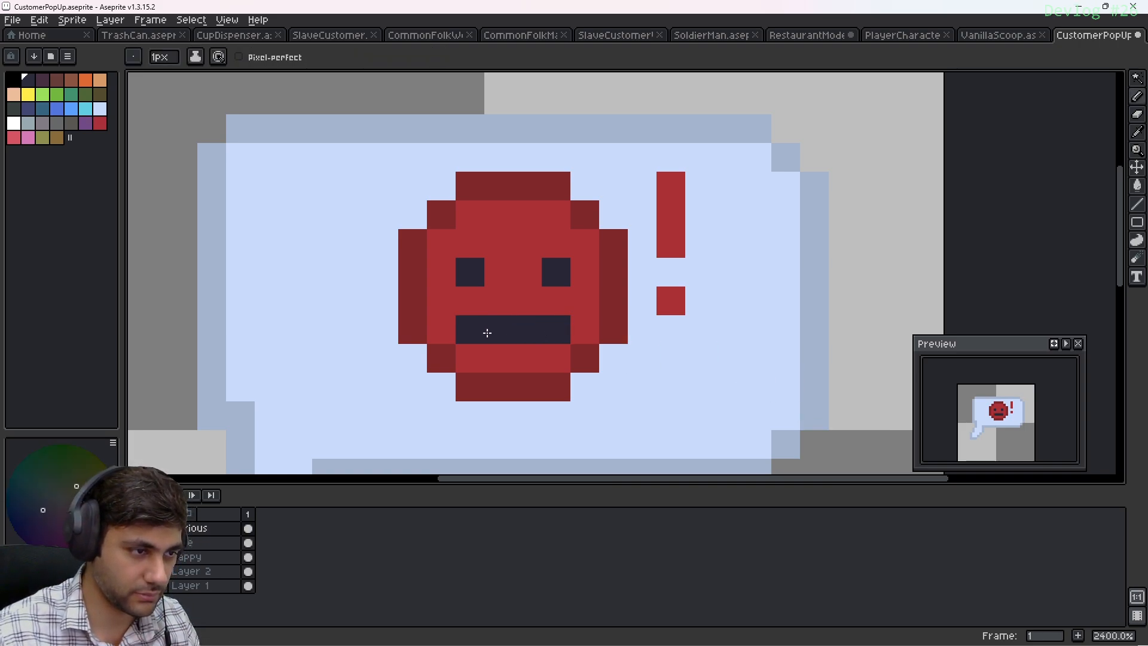
Try two dark pixels beneath the middle of the mouth, and undo them
left_click(498, 358)
left_click(528, 358)
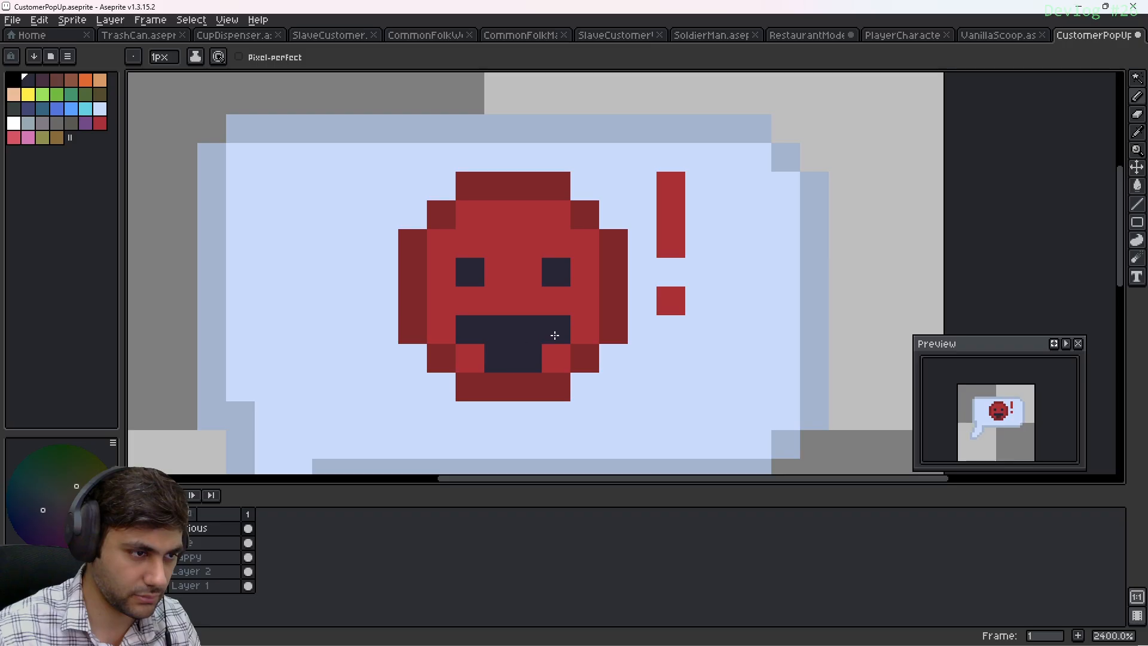
key("ctrl+z")
key("ctrl+z")
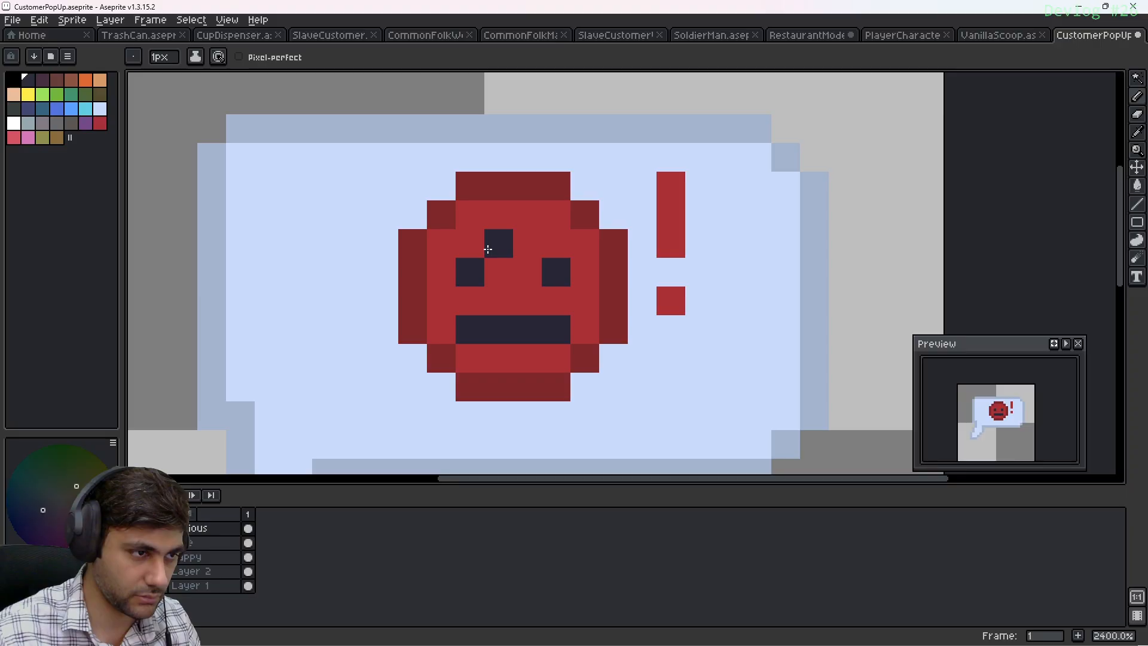
Paint one dark pixel directly above the face's left eye
left_click(471, 244)
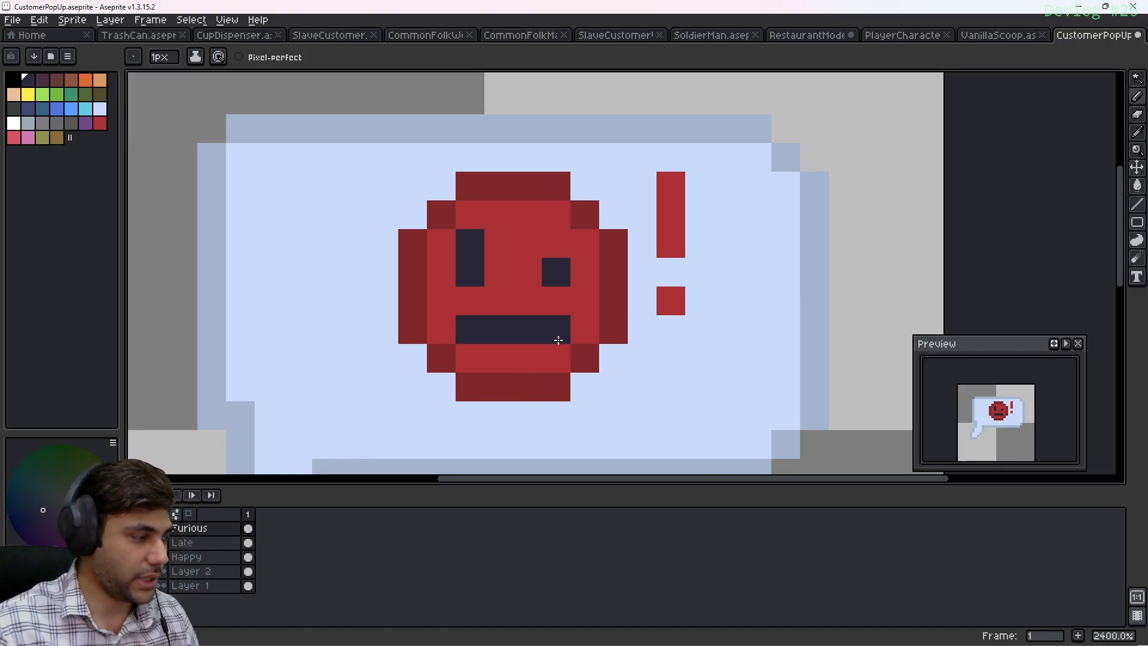
scroll(559, 340, "down", 3)
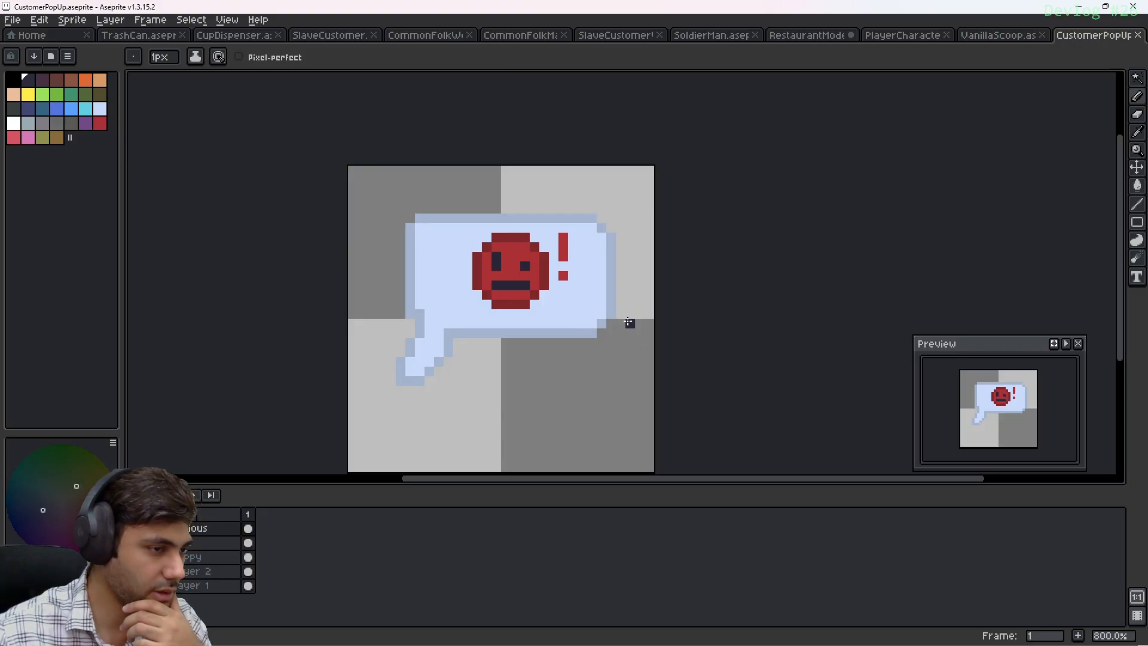
Make the three-dot layer, Layer 2, visible and save the CustomerPopUp sprite
left_click(132, 571)
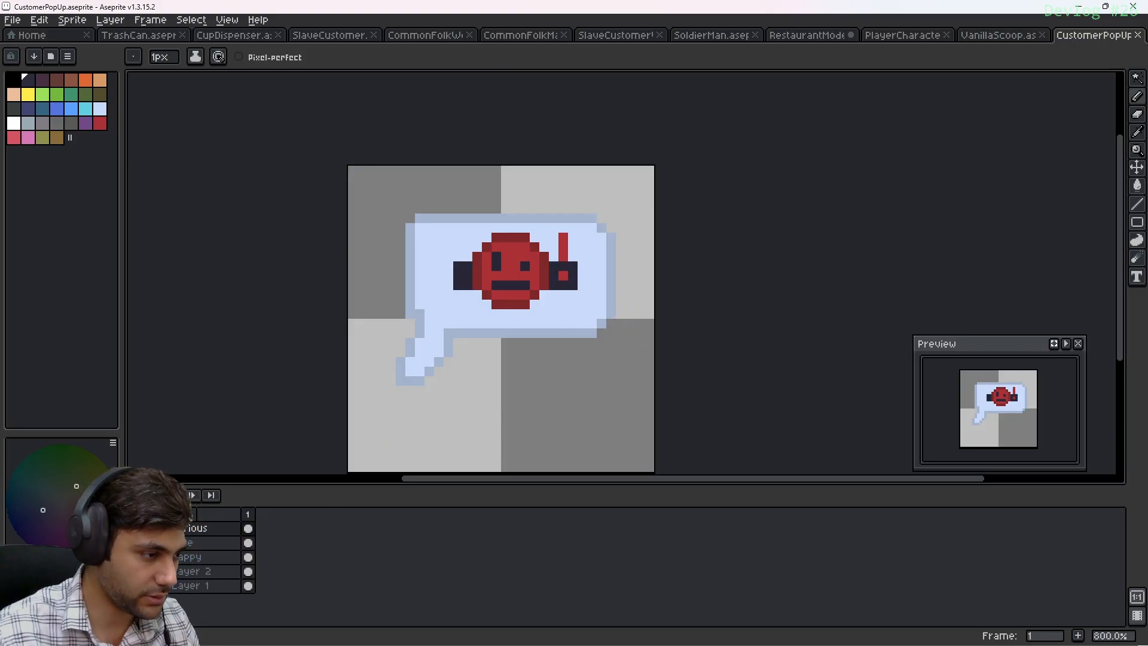
key("ctrl+s")
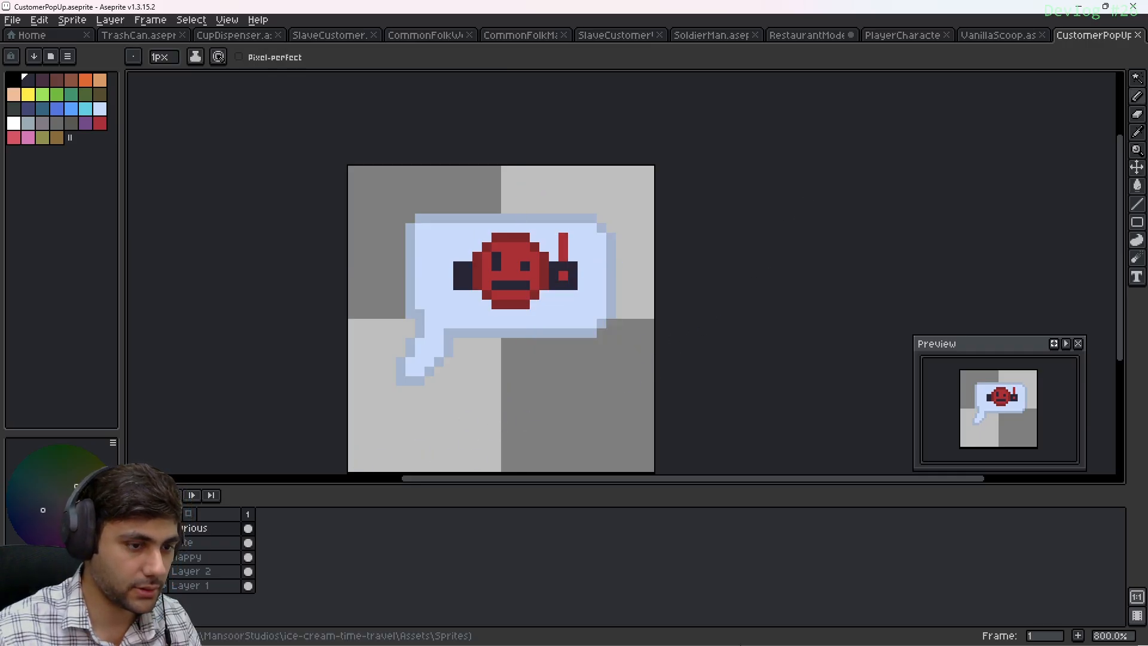
Switch to Unity and apply Individual Layers as the layer import mode of the CustomerPopUp sprite asset
left_click(706, 641)
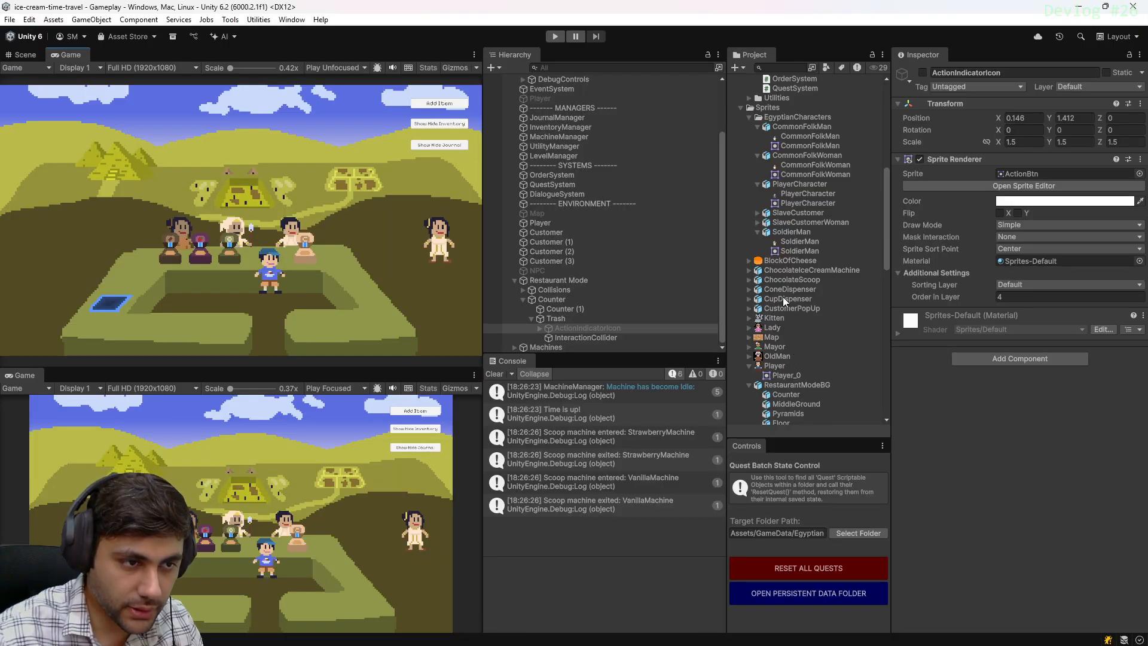
scroll(812, 293, "up", 3)
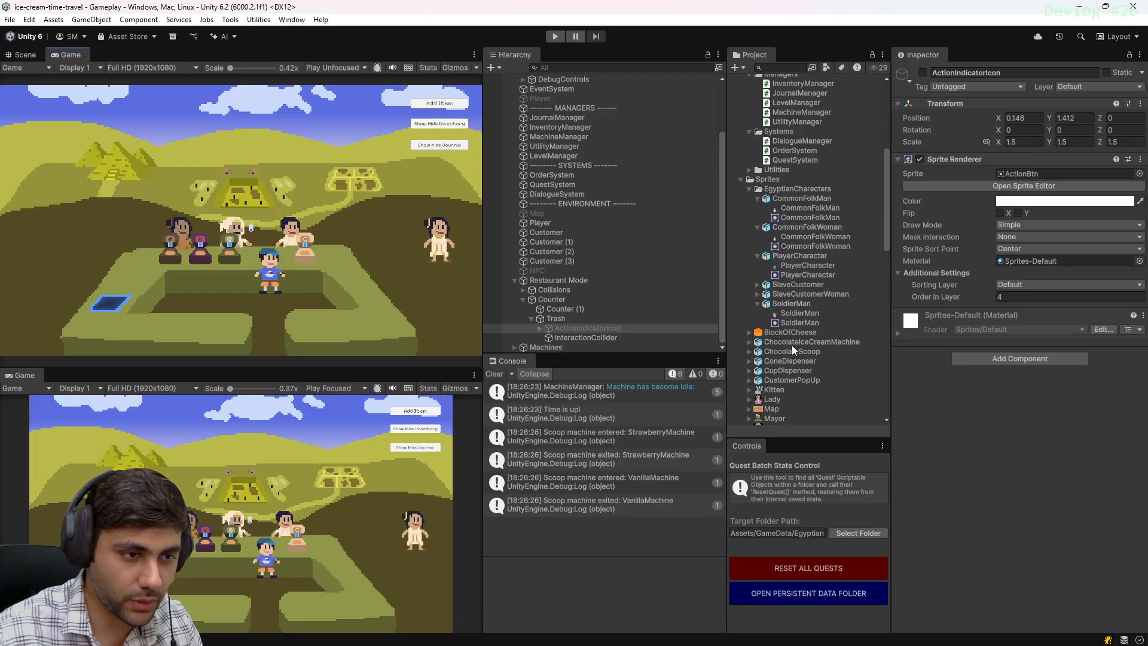
left_click(792, 380)
left_click(750, 380)
scroll(781, 362, "down", 5)
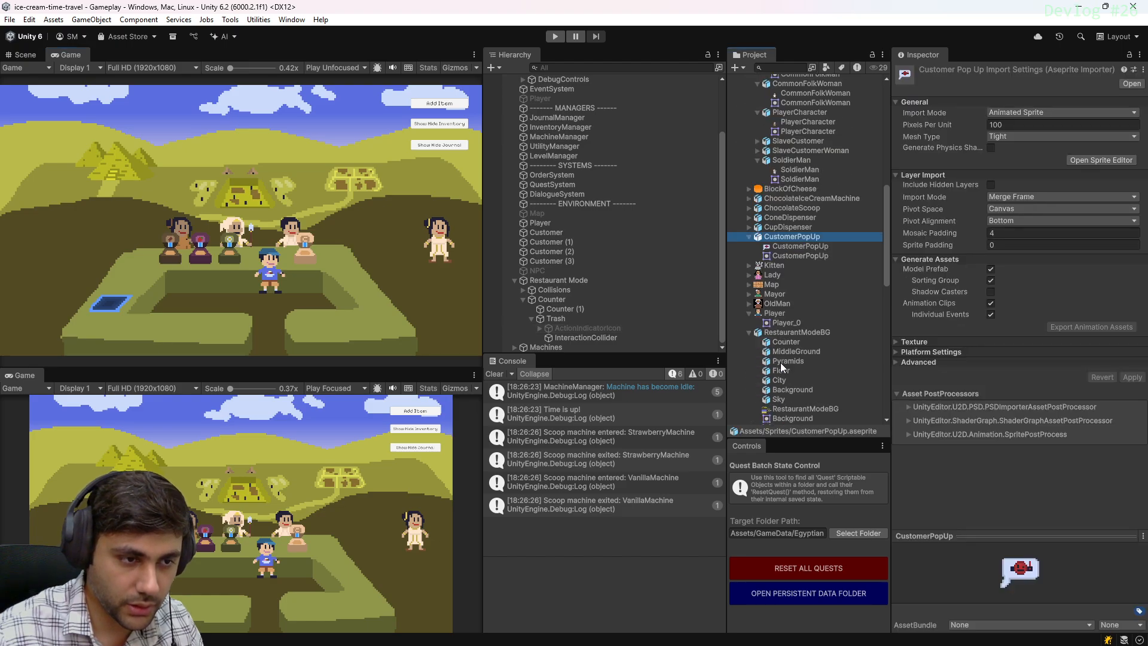
left_click(1043, 112)
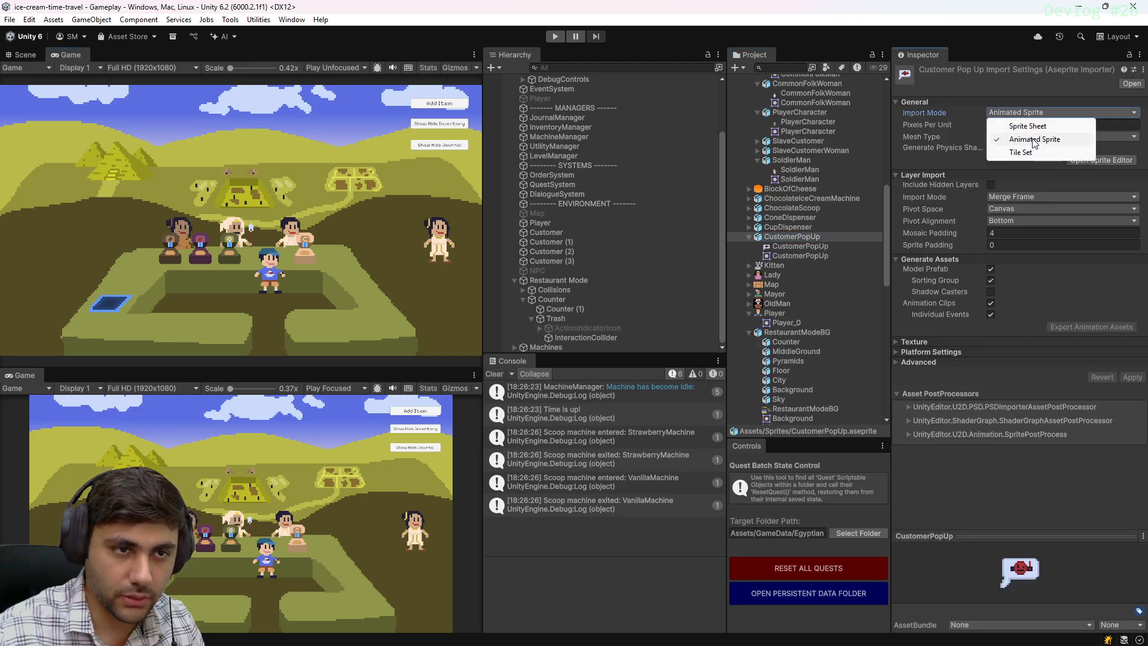
left_click(1074, 95)
left_click(1018, 197)
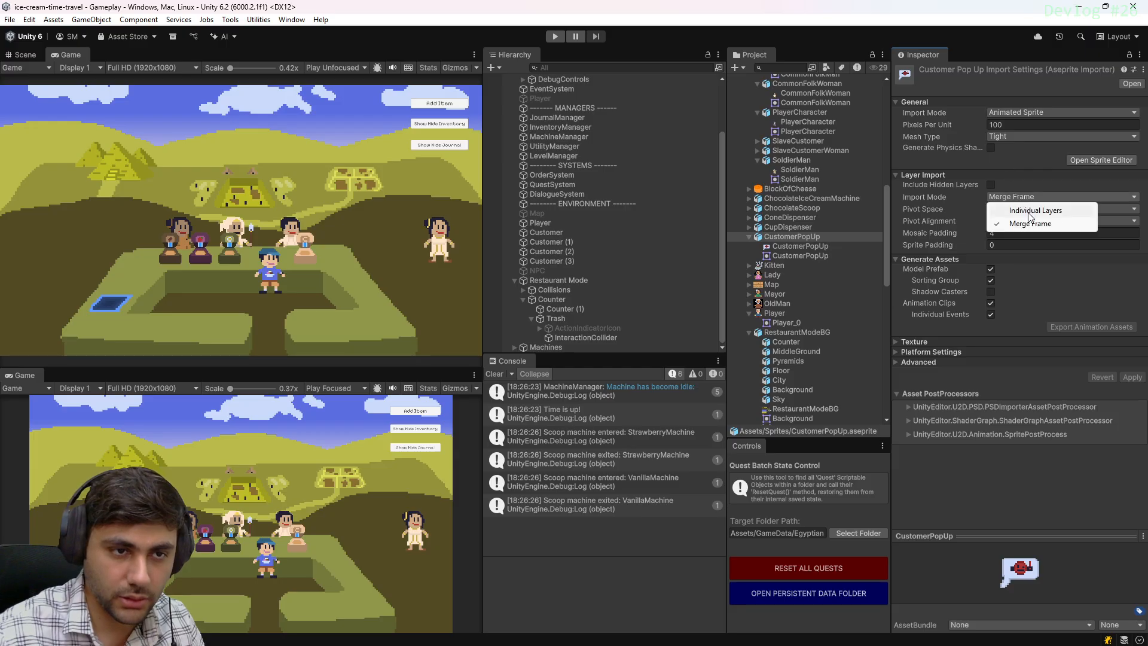
left_click(1028, 208)
left_click(1132, 378)
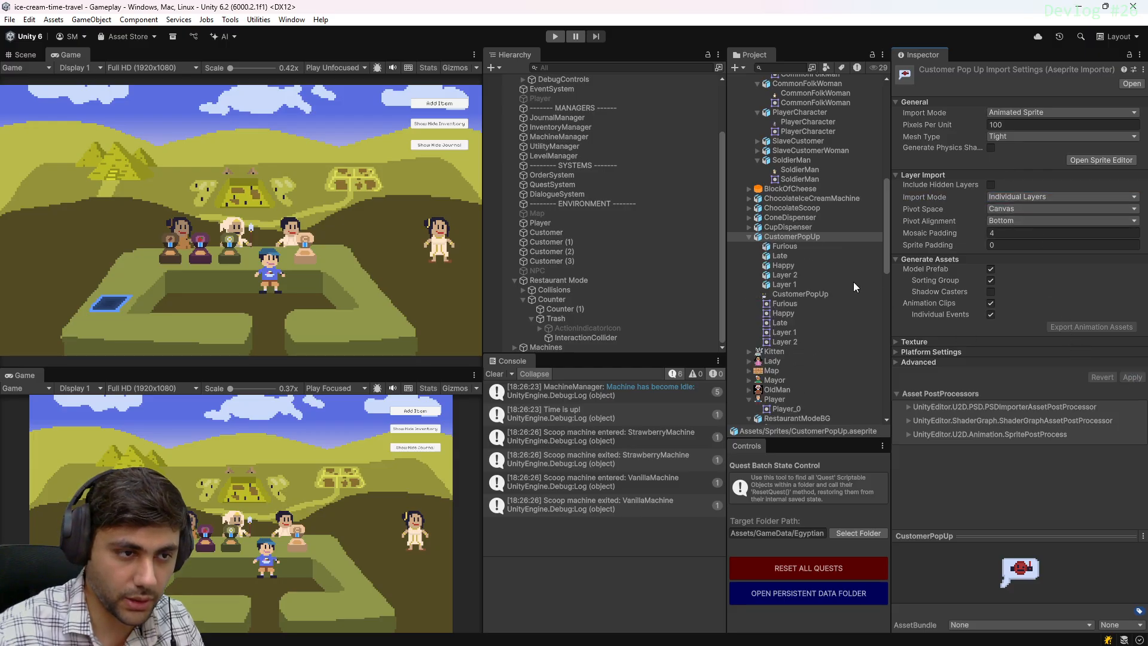
Examine the Furious, Happy, Late, Layer 1 and Layer 2 sprites imported under CustomerPopUp
left_click(784, 303)
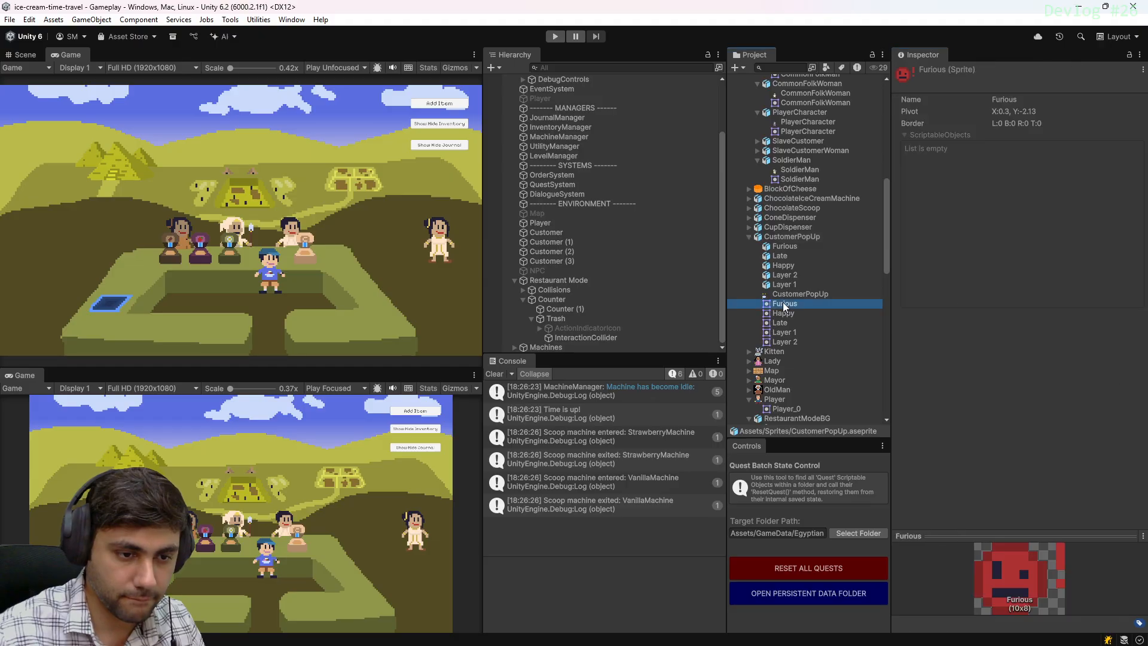
left_click(781, 313)
left_click(782, 323)
left_click(784, 332)
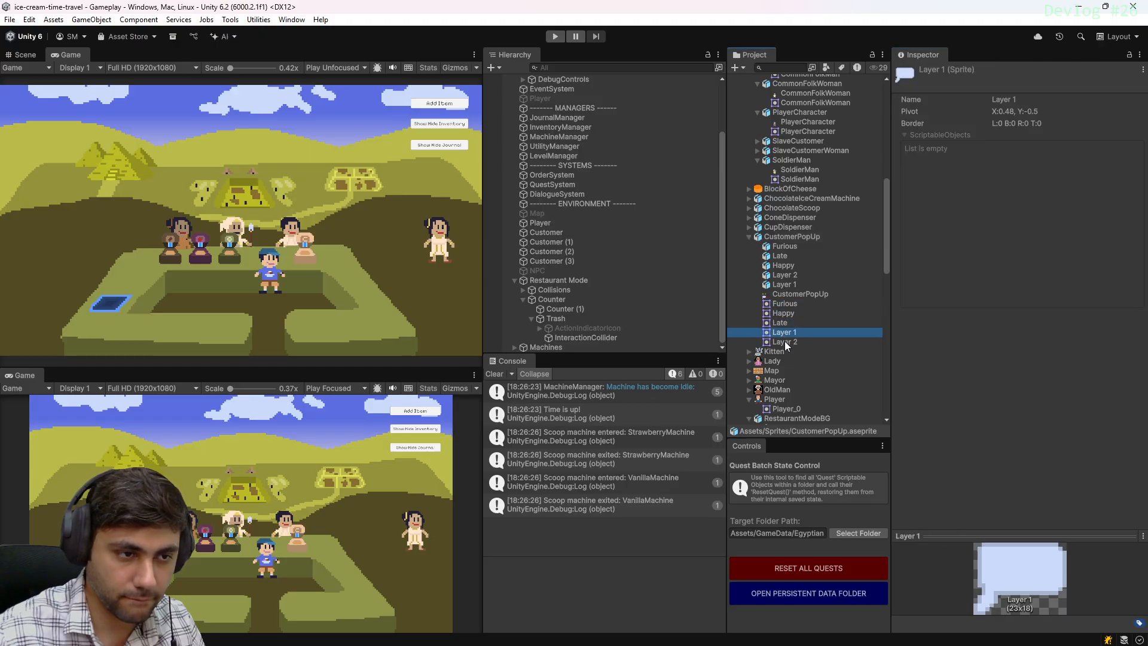
left_click(785, 342)
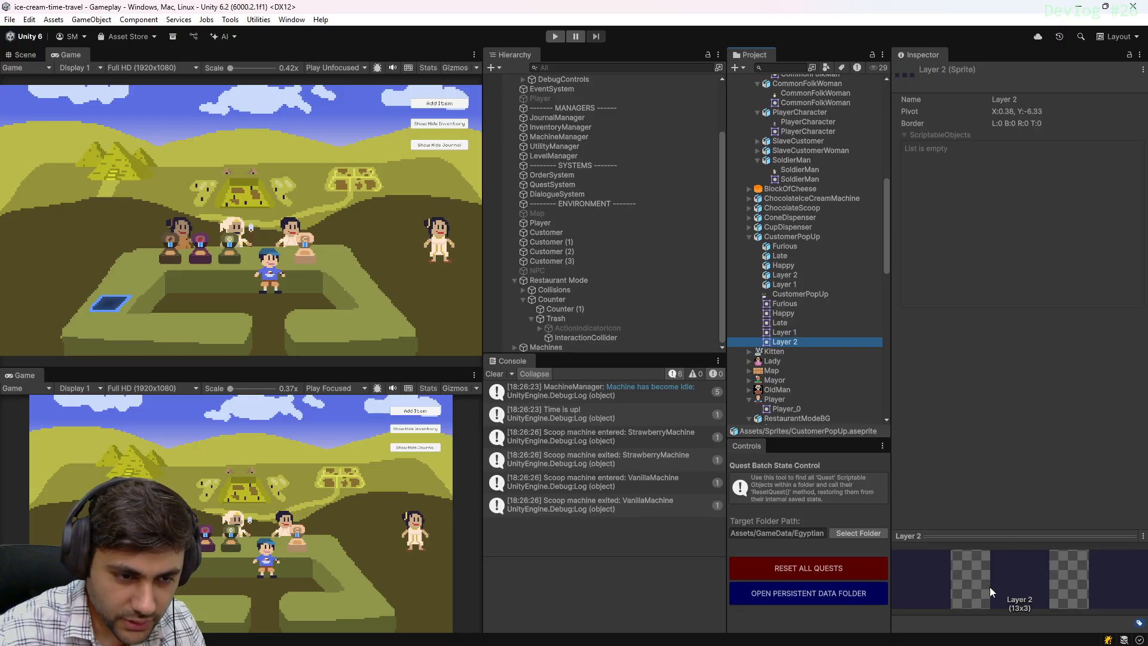
left_click(794, 332)
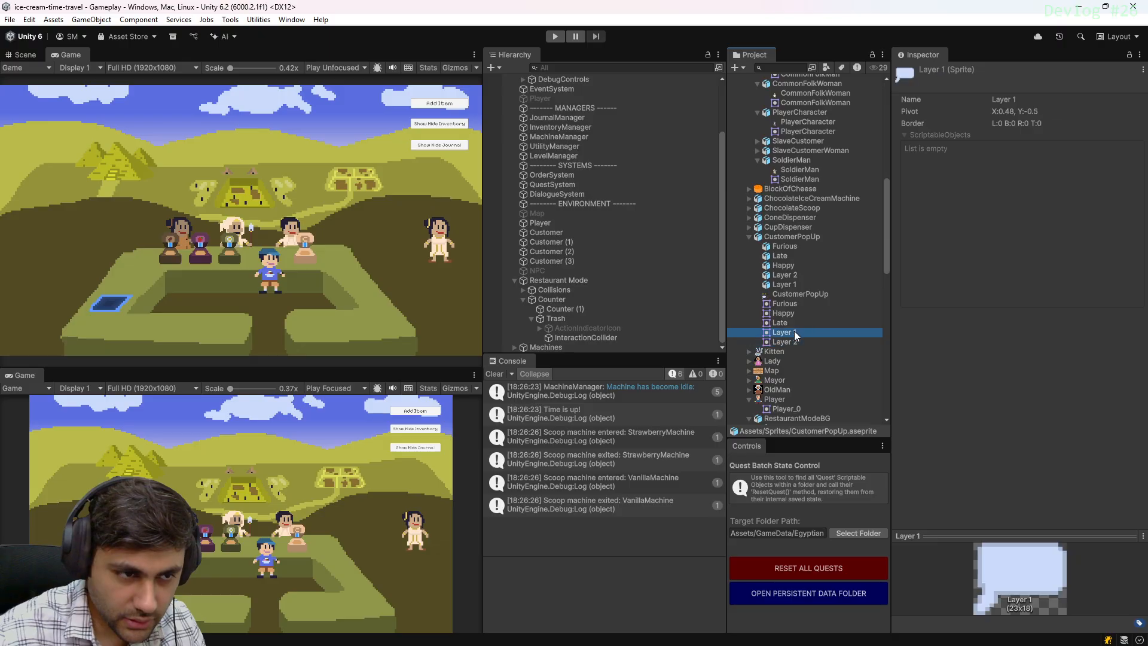
left_click(792, 321)
left_click(789, 313)
left_click(792, 333)
left_click(792, 342)
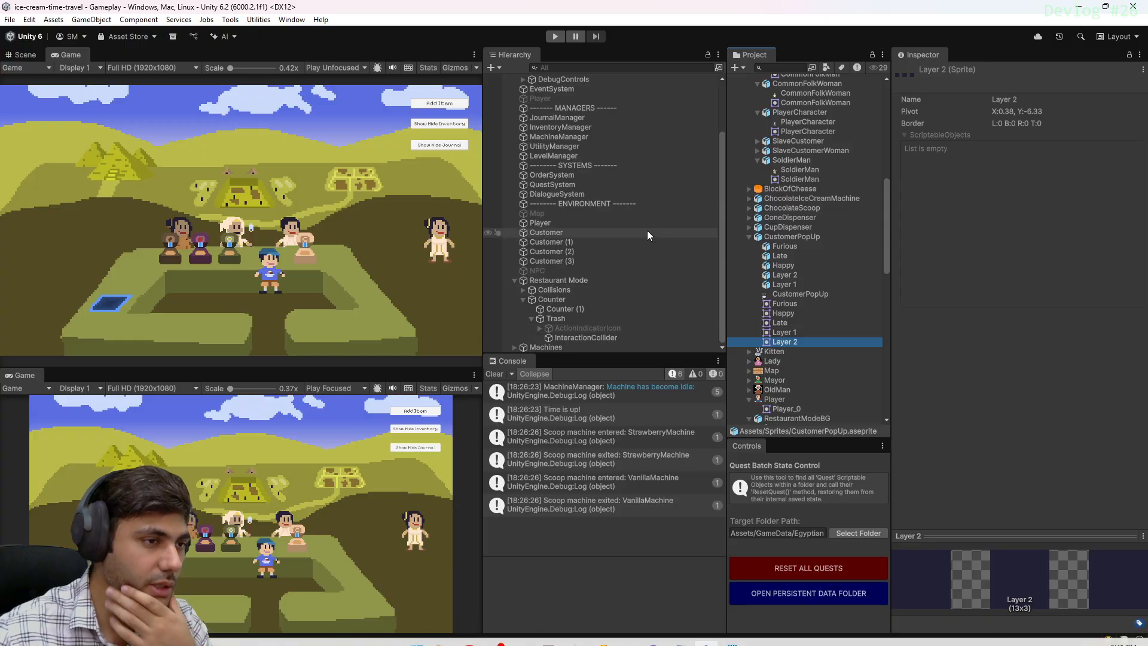
Activate the RestaurantMode object under the Canvas in the Gameplay scene
scroll(568, 161, "up", 3)
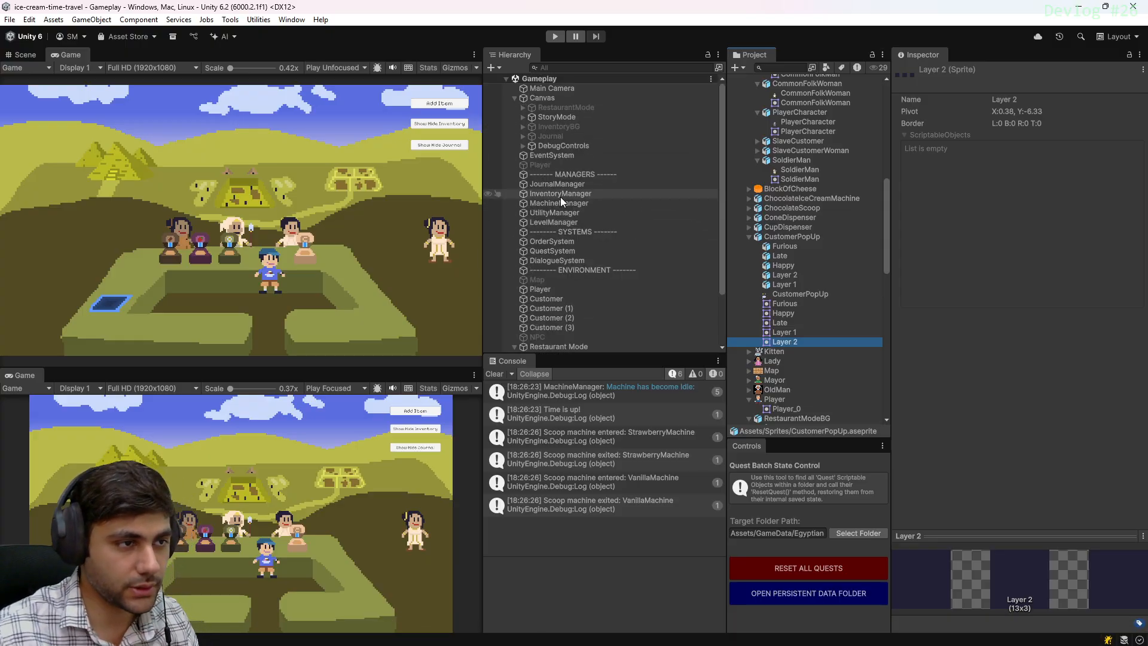
left_click(539, 110)
key("alt+shift+a")
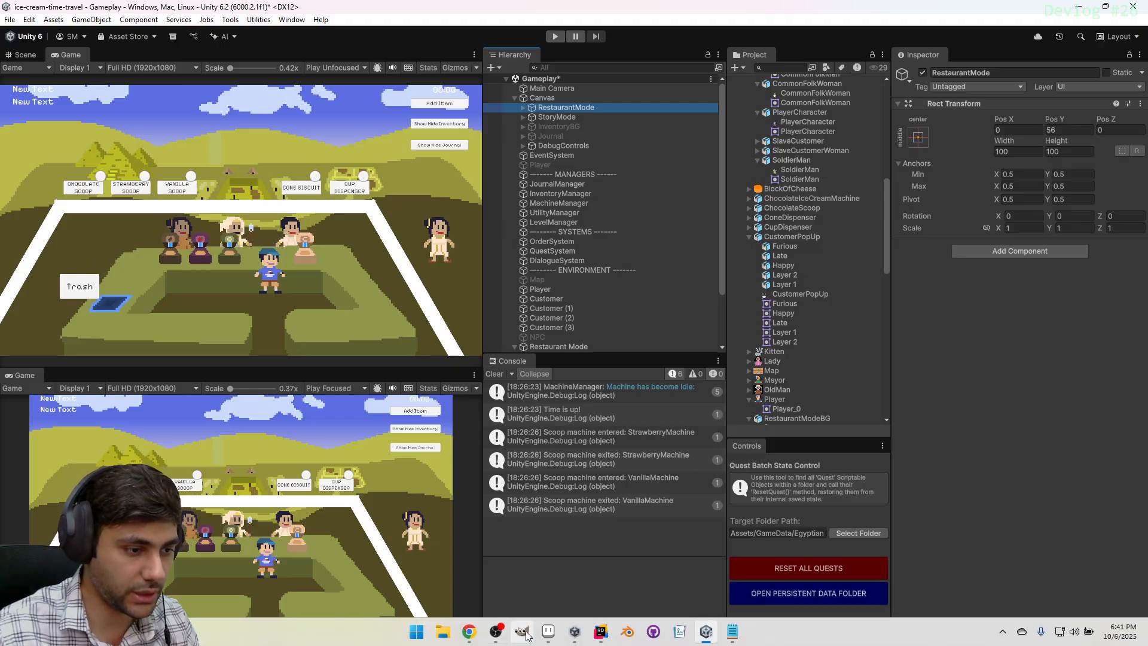
Switch to Aseprite, close the TrashCan and CupDispenser sprites, and create a transparent 32 x 32 px RGBA sprite
left_click(548, 637)
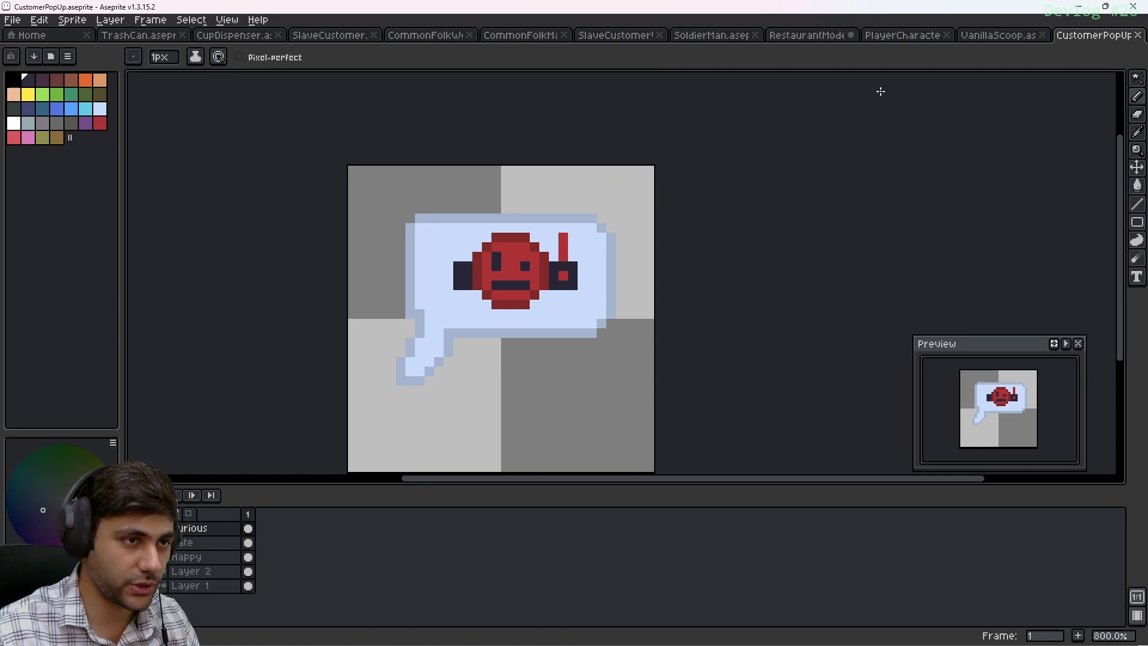
left_click_drag(710, 486, 688, 482)
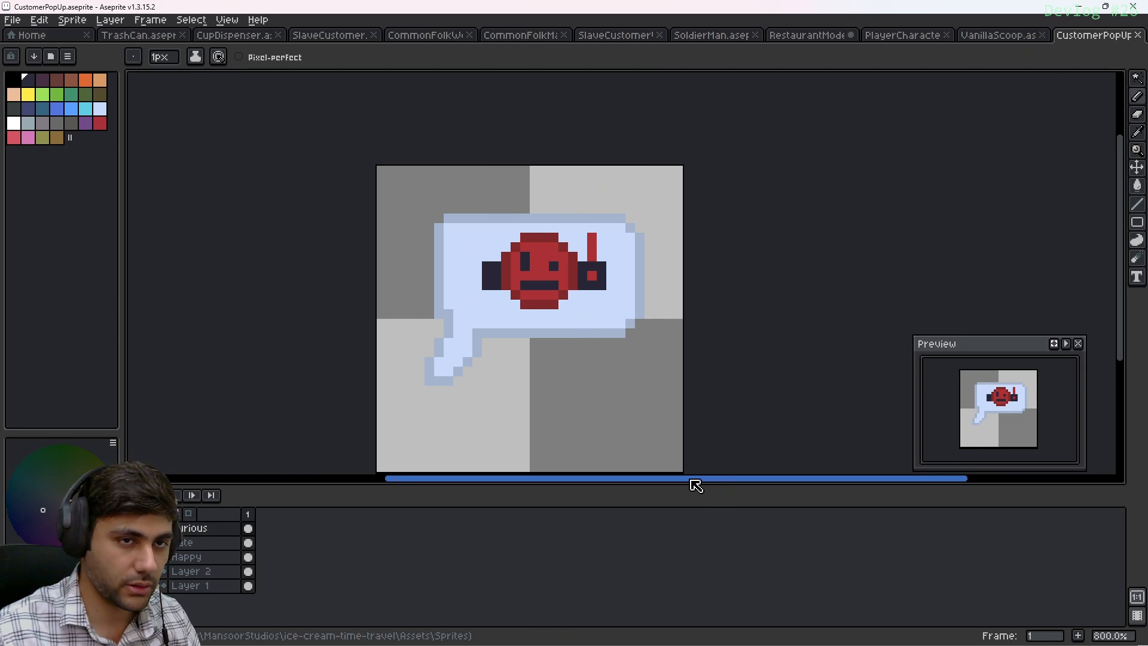
left_click(182, 35)
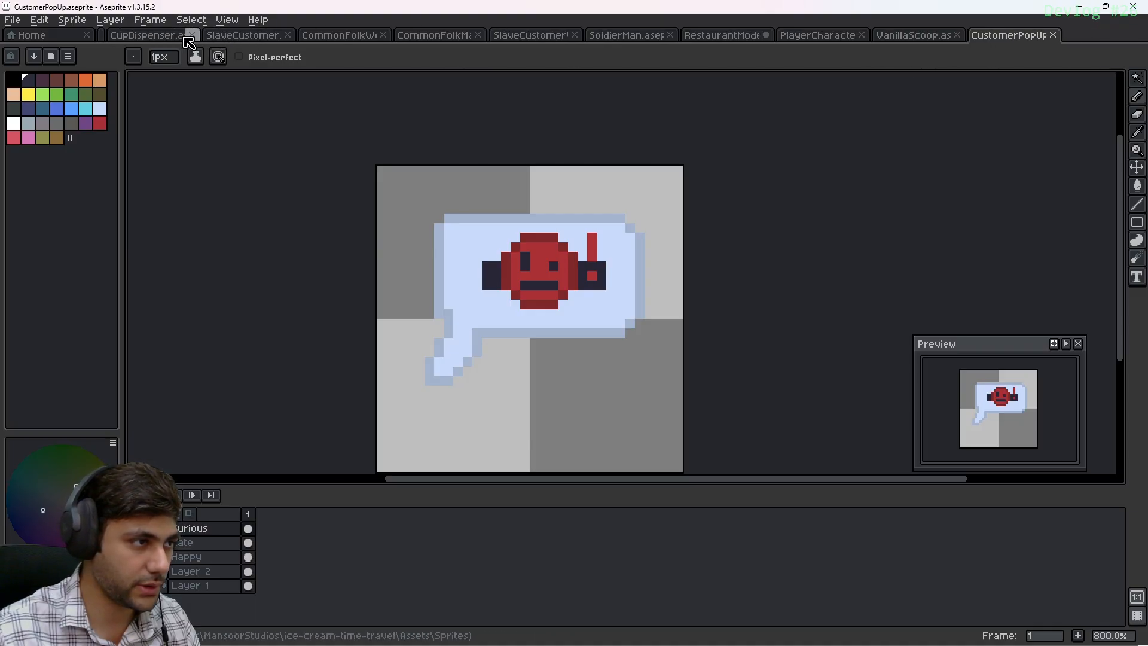
left_click(182, 35)
double_click(988, 37)
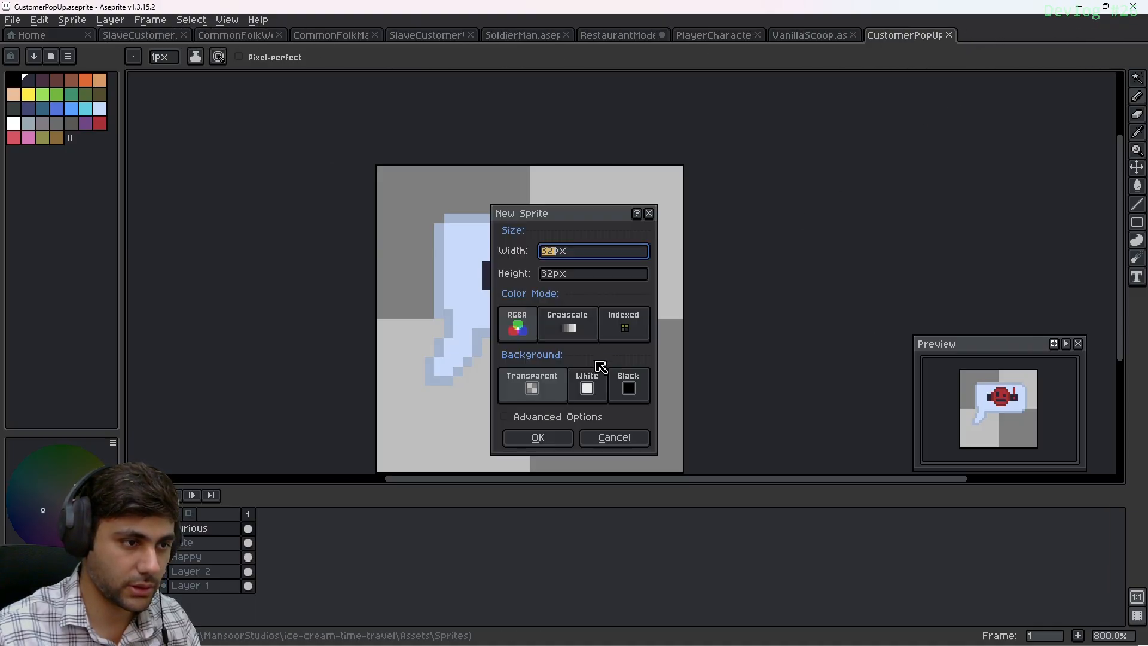
left_click(538, 442)
Choose the mid green palette colour and enlarge the round pencil brush to 10 px
scroll(617, 295, "up", 4)
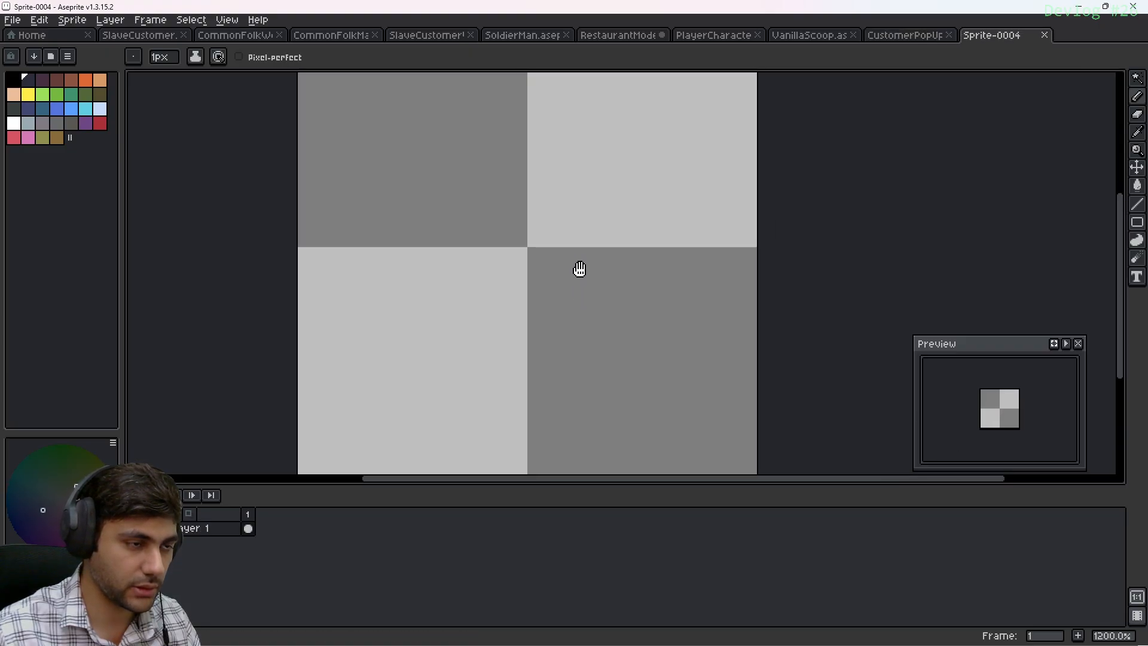
scroll(580, 269, "down", 2)
left_click(58, 99)
scroll(567, 268, "up", 1)
scroll(561, 267, "up", 9, "ctrl")
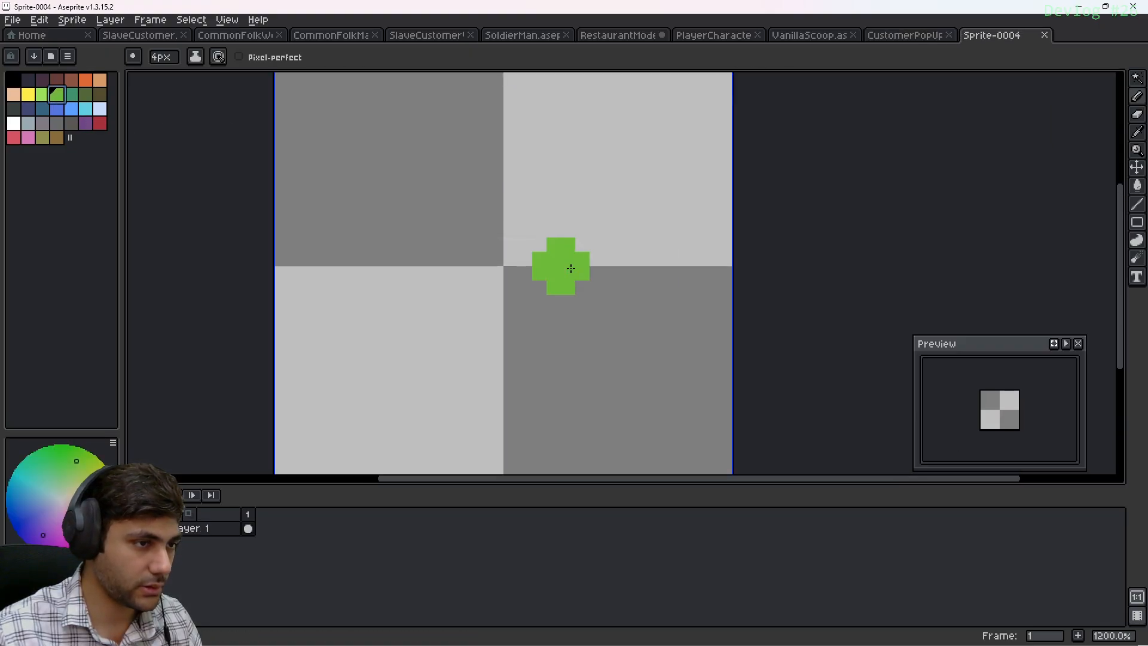
scroll(534, 248, "down", 5)
scroll(600, 272, "up", 1)
middle_click_drag(642, 280, 692, 333)
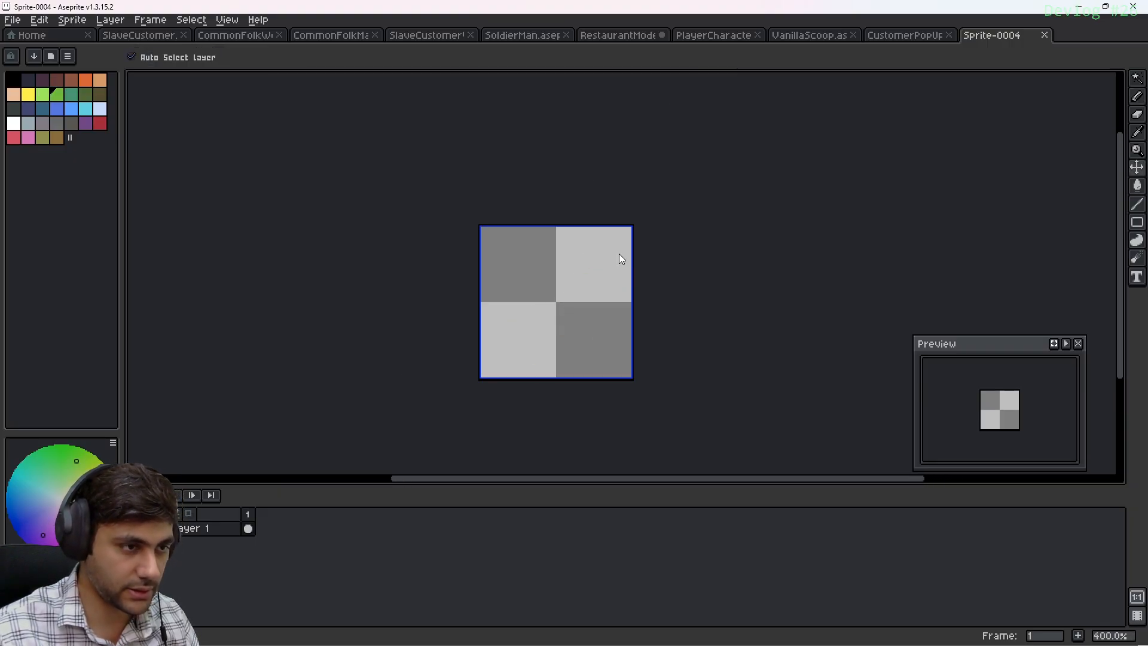
Save the new sprite as MachineIndicators in the project's Assets/Sprites folder
key("ctrl+s")
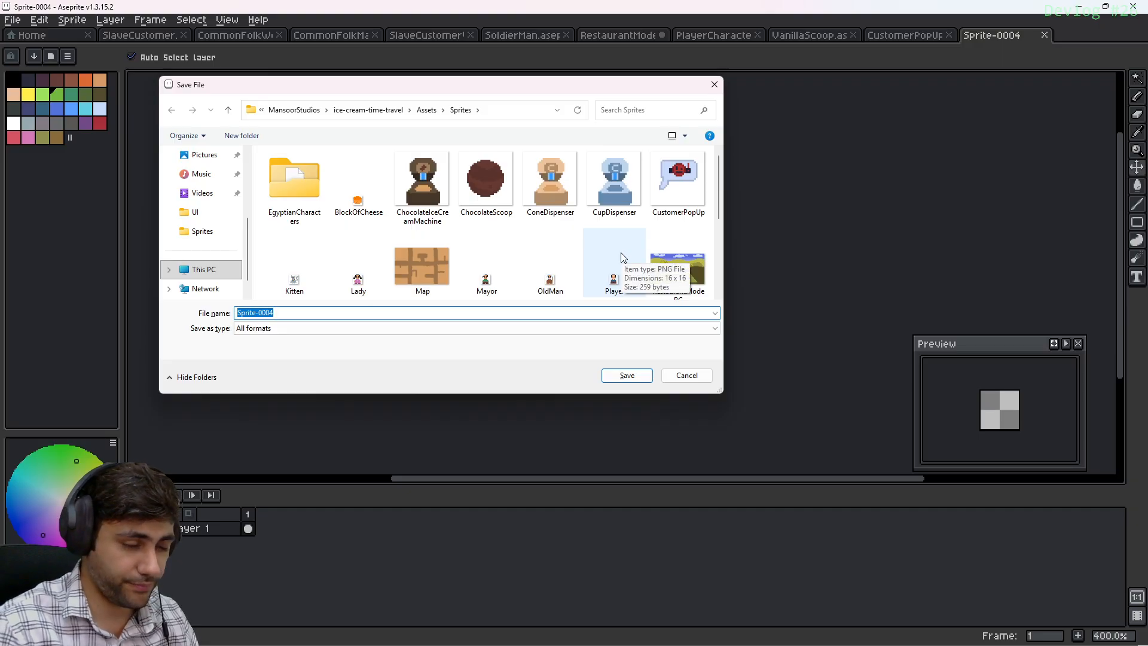
type("MachineIndicators")
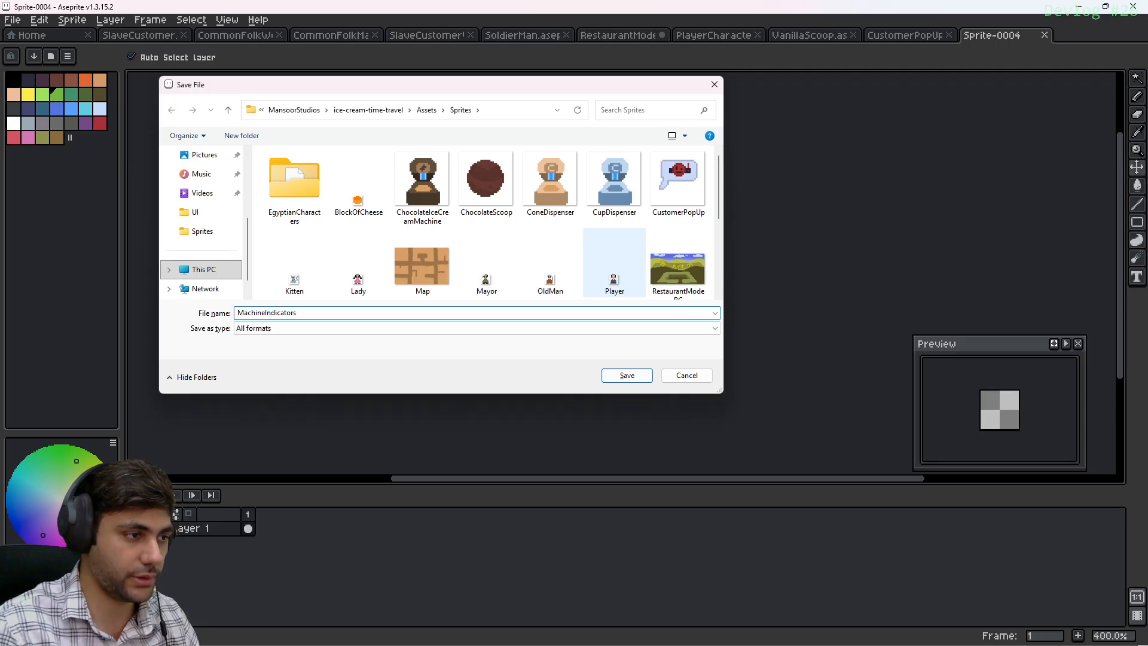
key("Return")
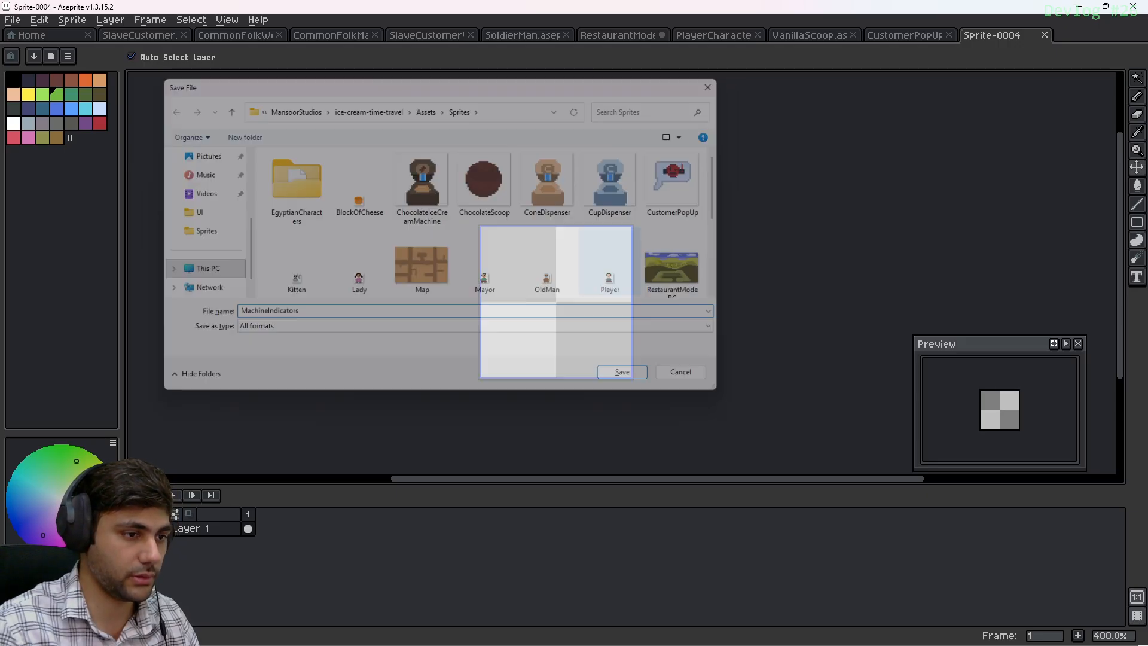
scroll(542, 303, "up", 2)
middle_click_drag(581, 305, 508, 284)
scroll(508, 285, "up", 3)
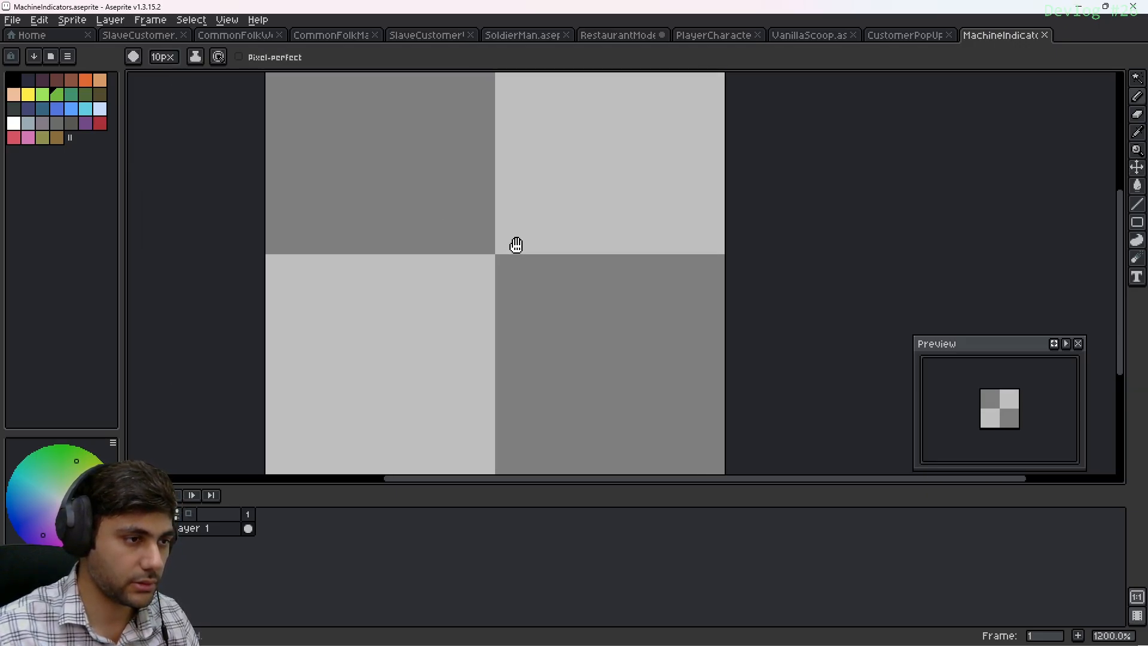
scroll(518, 245, "down", 2)
middle_click_drag(521, 246, 510, 243)
scroll(510, 243, "up", 2)
scroll(503, 251, "down", 2)
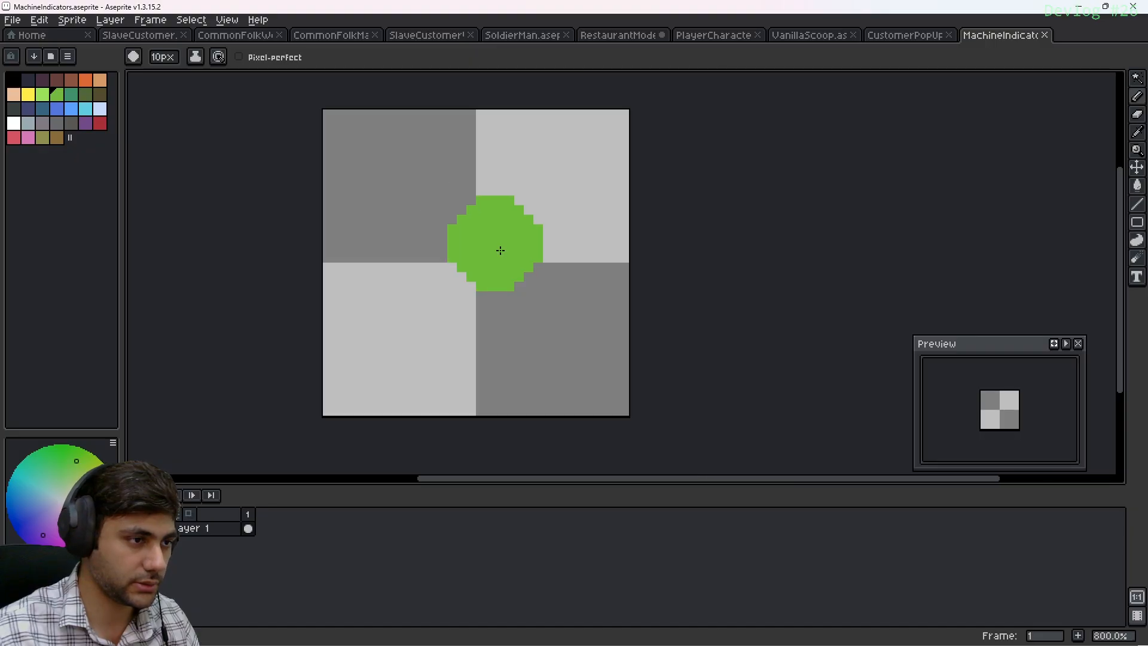
scroll(488, 239, "up", 2)
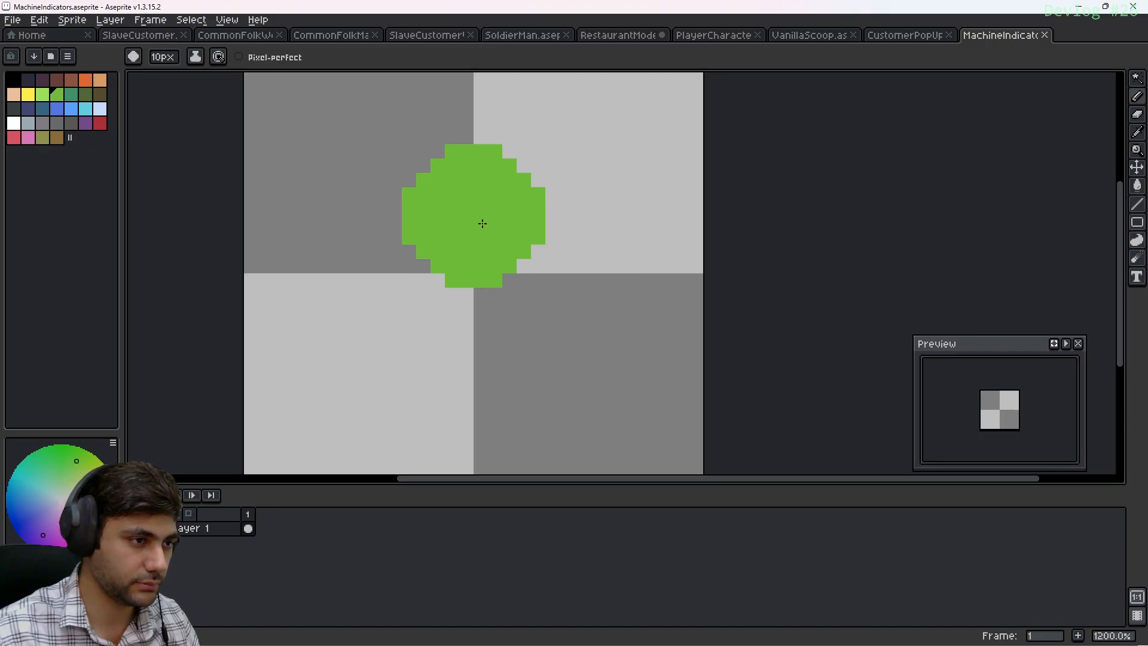
middle_click_drag(491, 214, 495, 226)
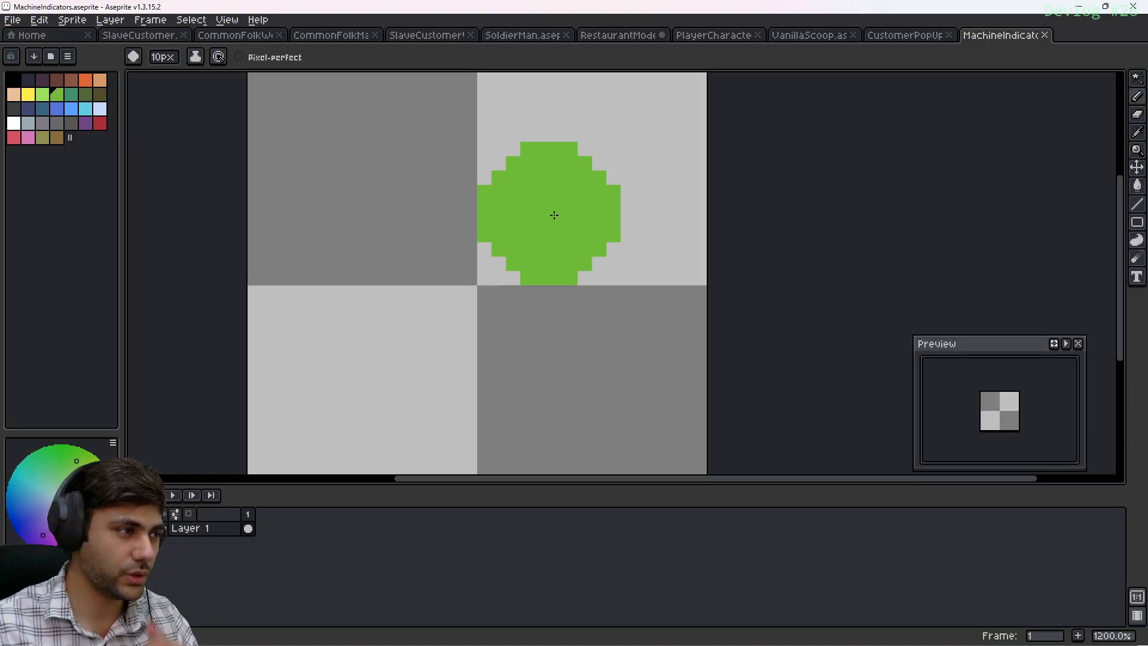
Stamp one white 24 px round brush dot in the centre of the canvas, leaving 4 px on each side
left_click(14, 123)
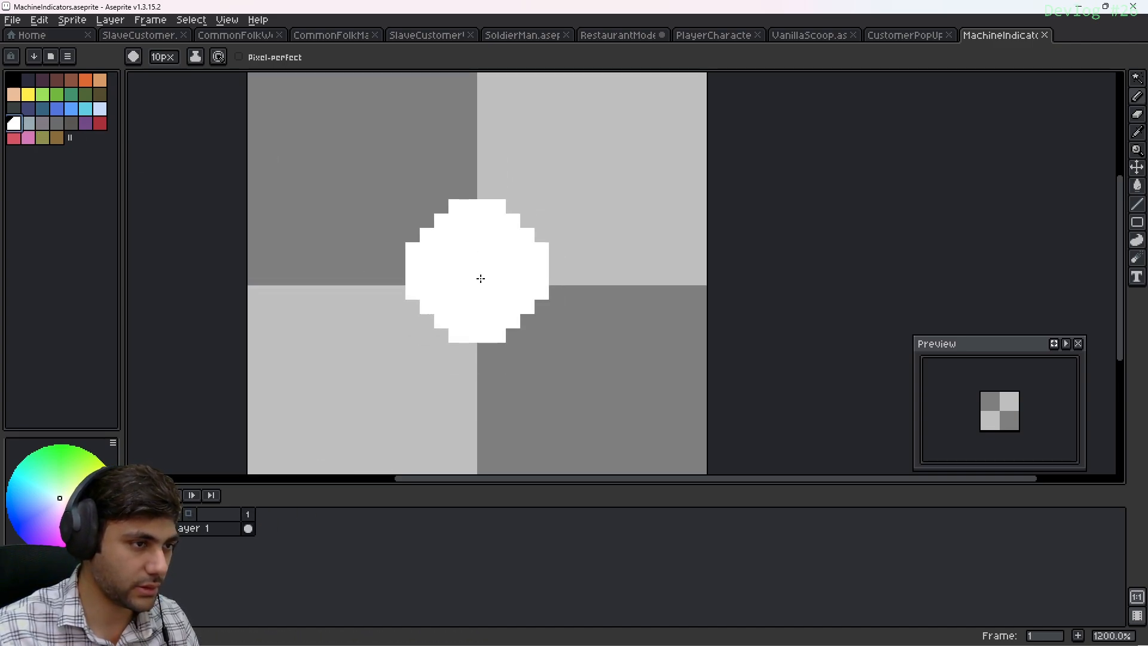
scroll(482, 277, "down", 8, "ctrl")
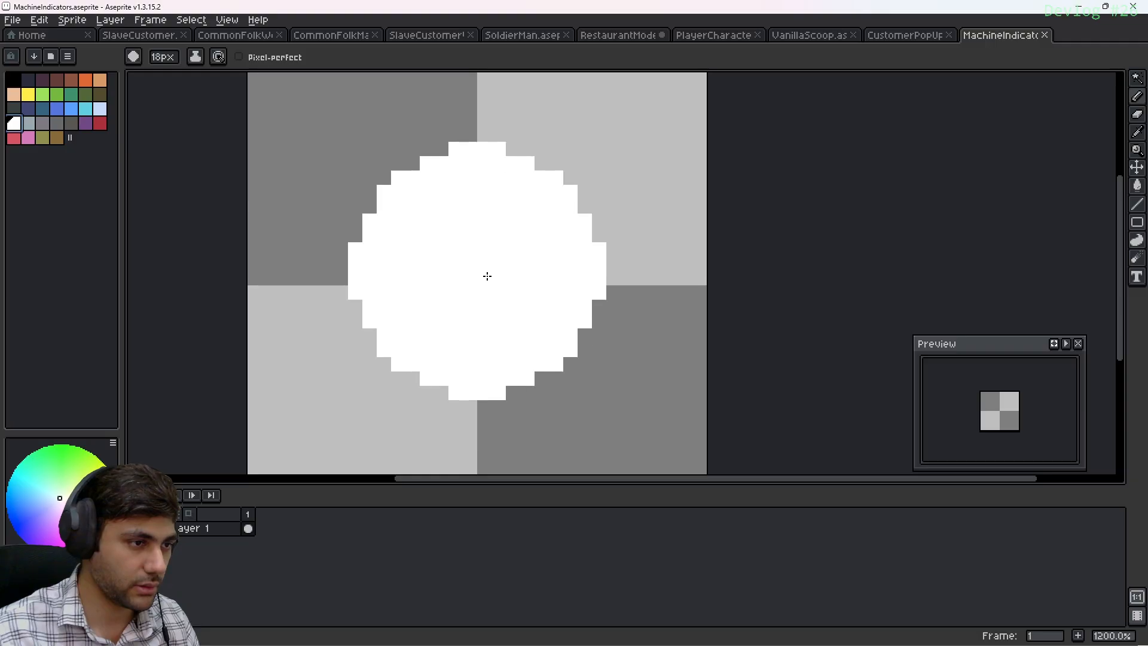
scroll(488, 277, "down", 4, "ctrl")
scroll(488, 275, "down", 2)
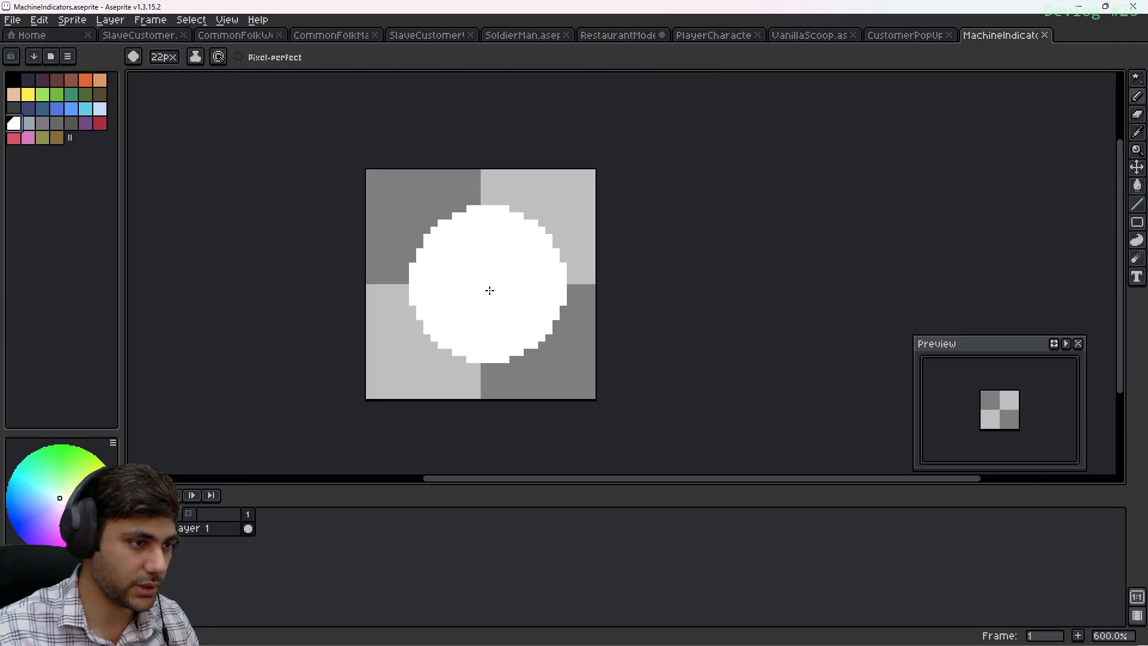
scroll(484, 290, "down", 1, "ctrl")
scroll(484, 290, "down", 1, "ctrl")
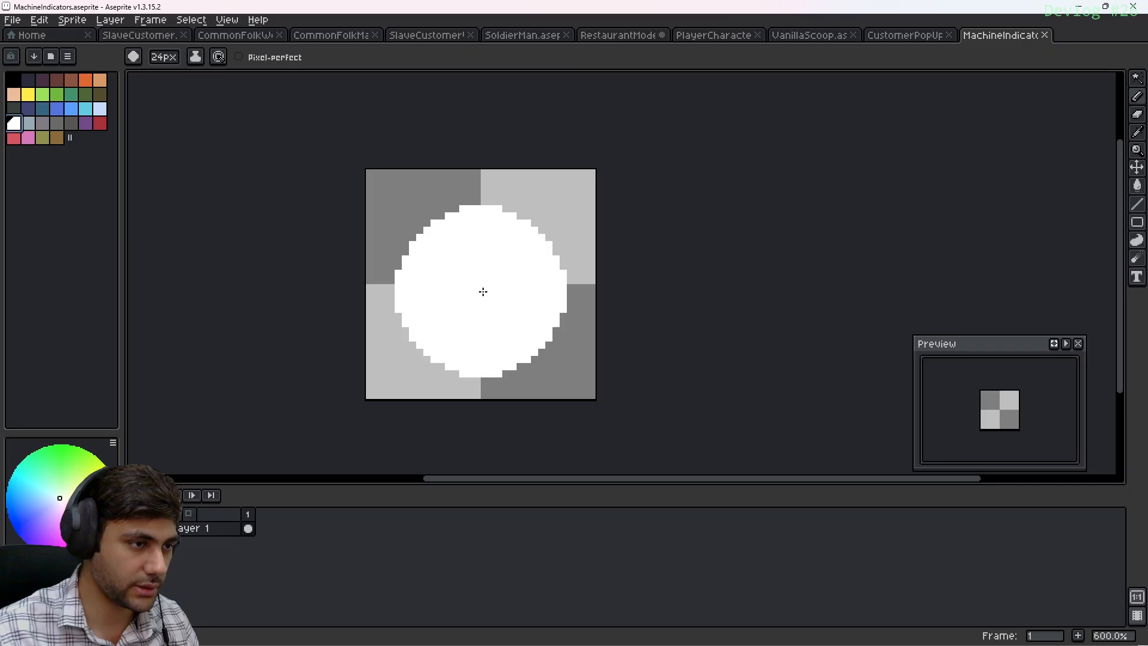
left_click(483, 287)
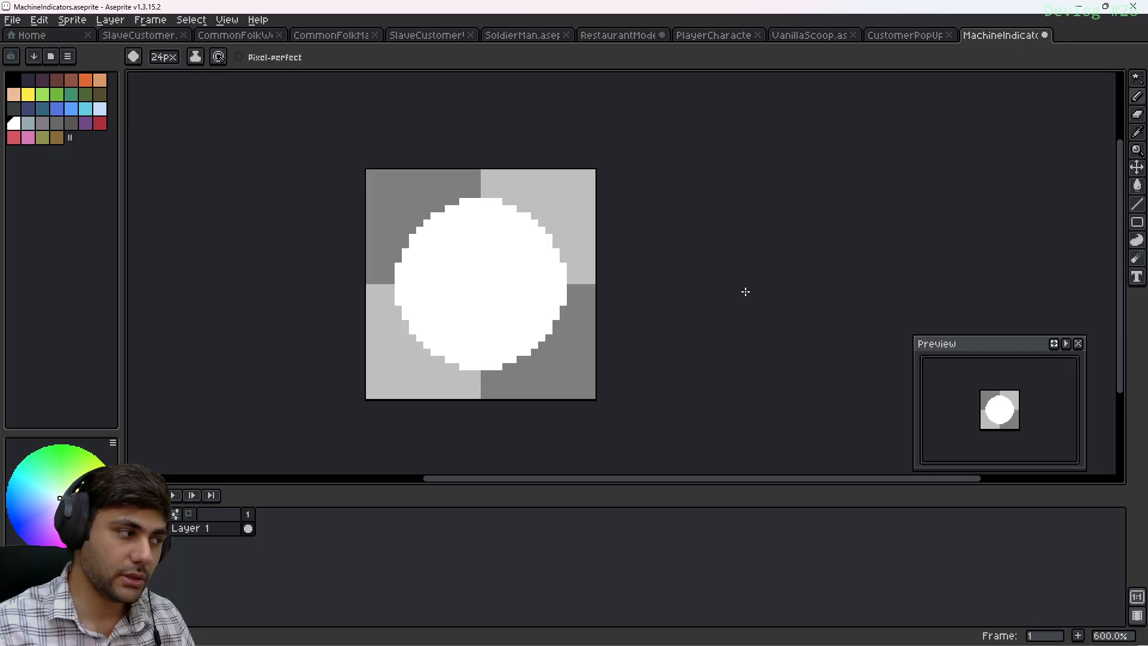
key("ctrl")
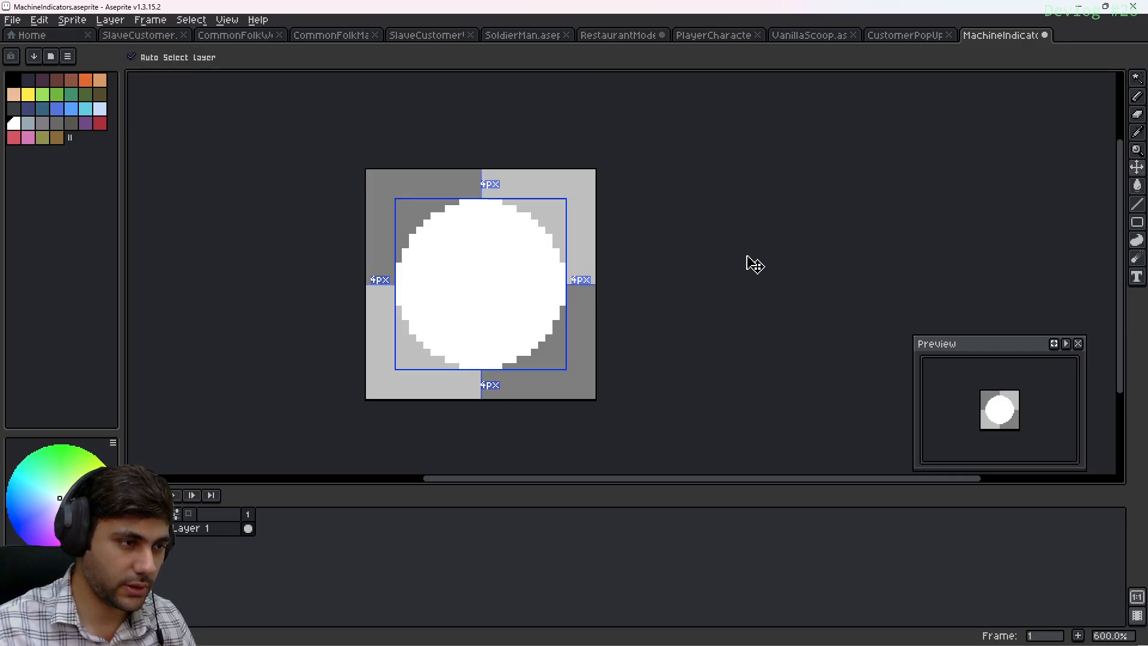
Switch to Unity, expand the Machines group, and inspect the ChocolateMachine's ActionIndicatorIcon and InteractionCollider in the Scene view
left_click(706, 631)
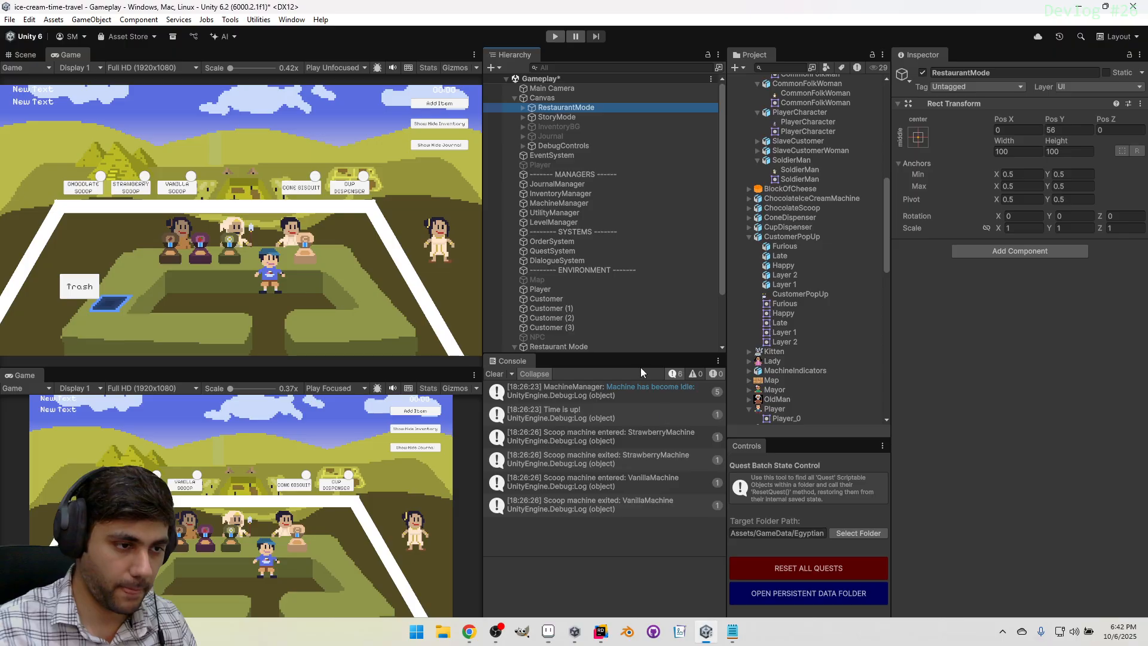
scroll(550, 288, "down", 3)
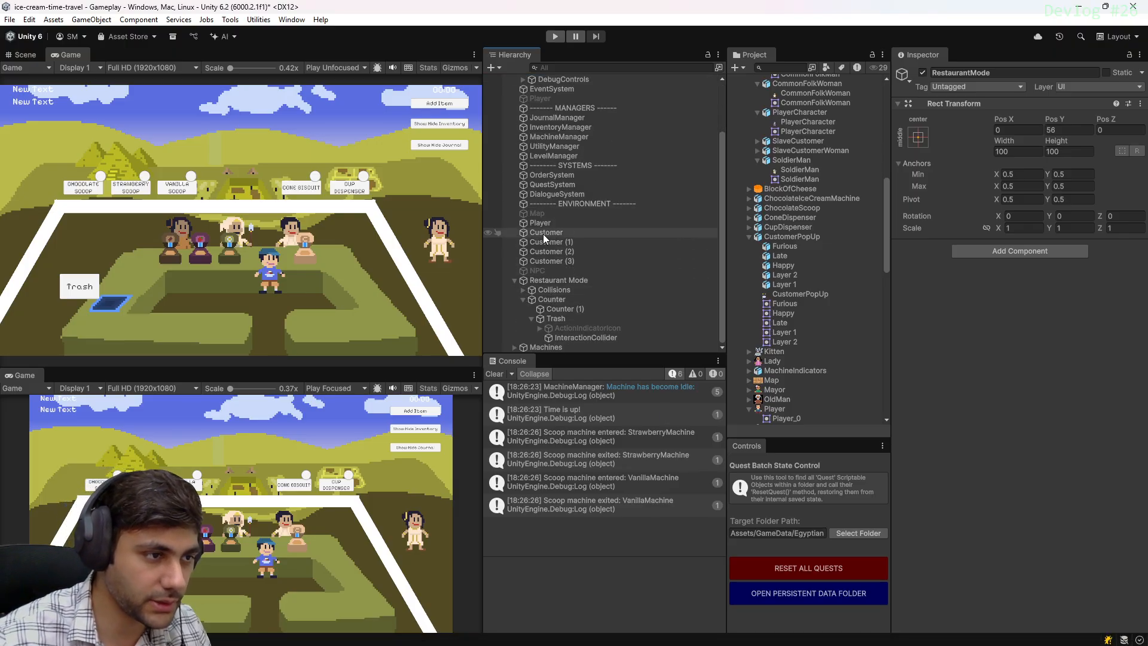
left_click(515, 347)
scroll(558, 335, "down", 3)
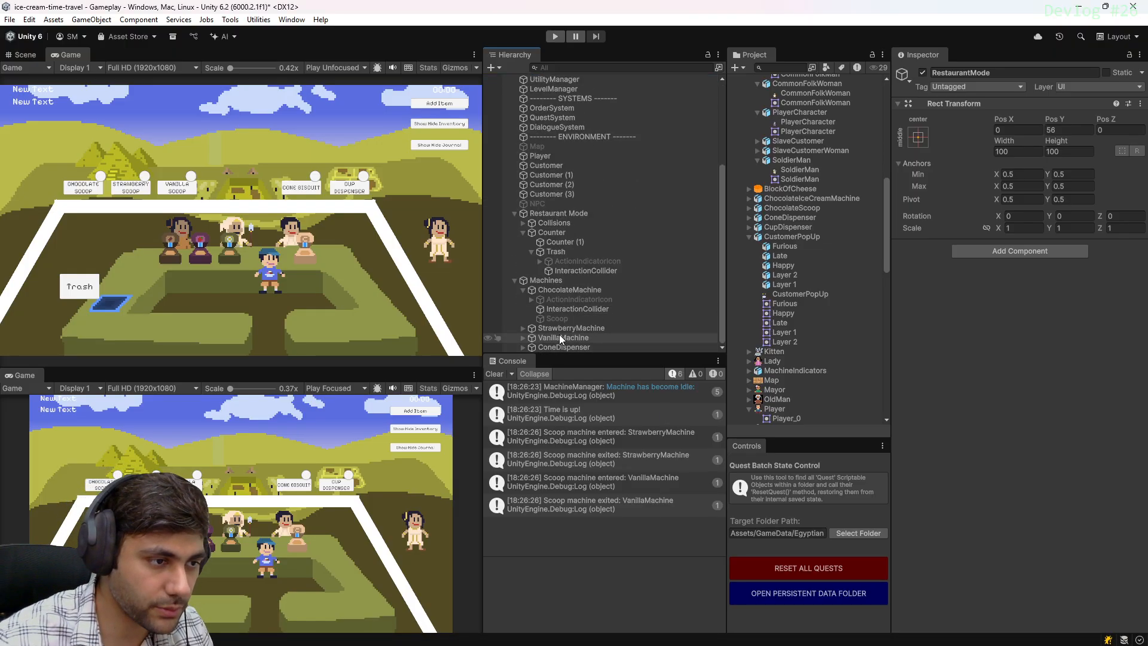
left_click(565, 300)
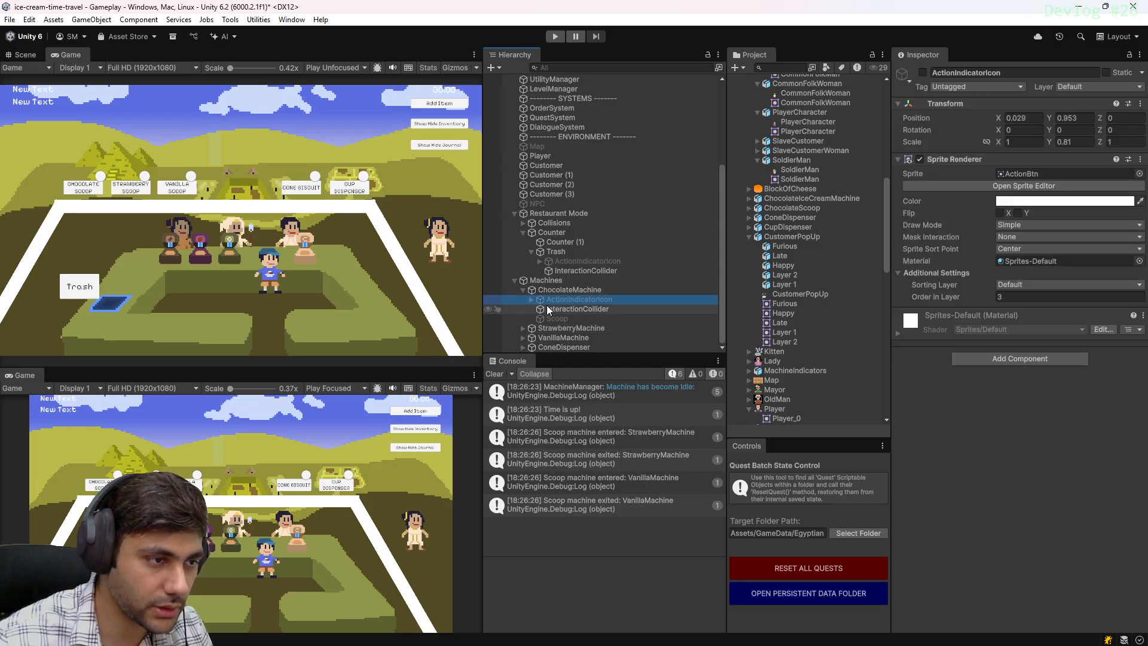
left_click(547, 309)
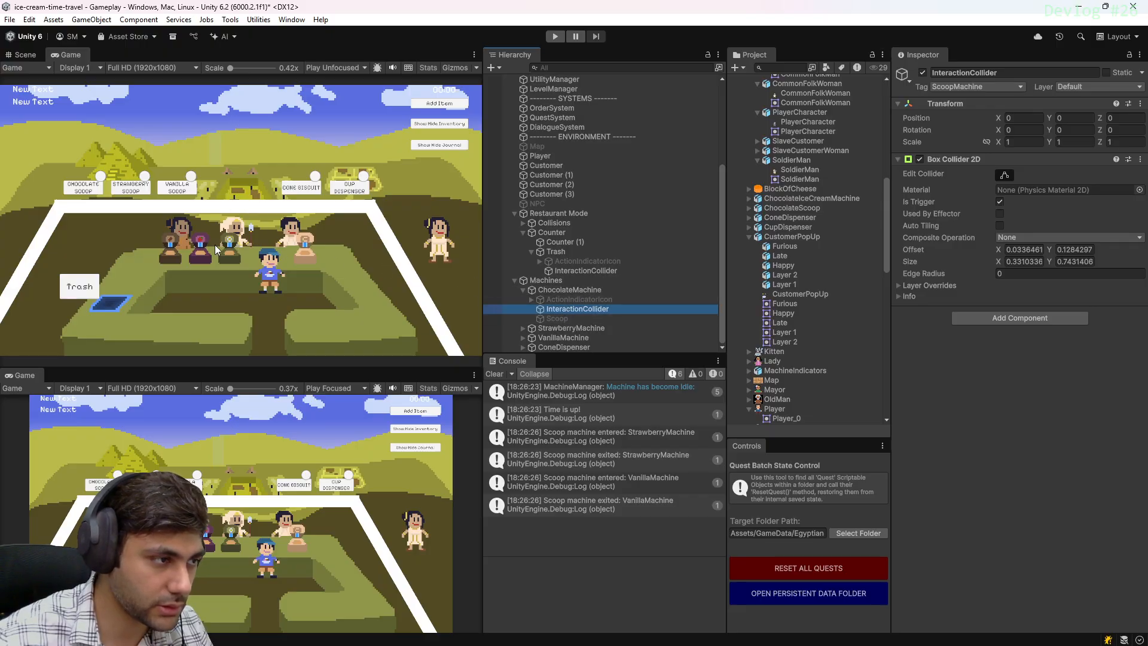
left_click(29, 55)
scroll(200, 221, "up", 8)
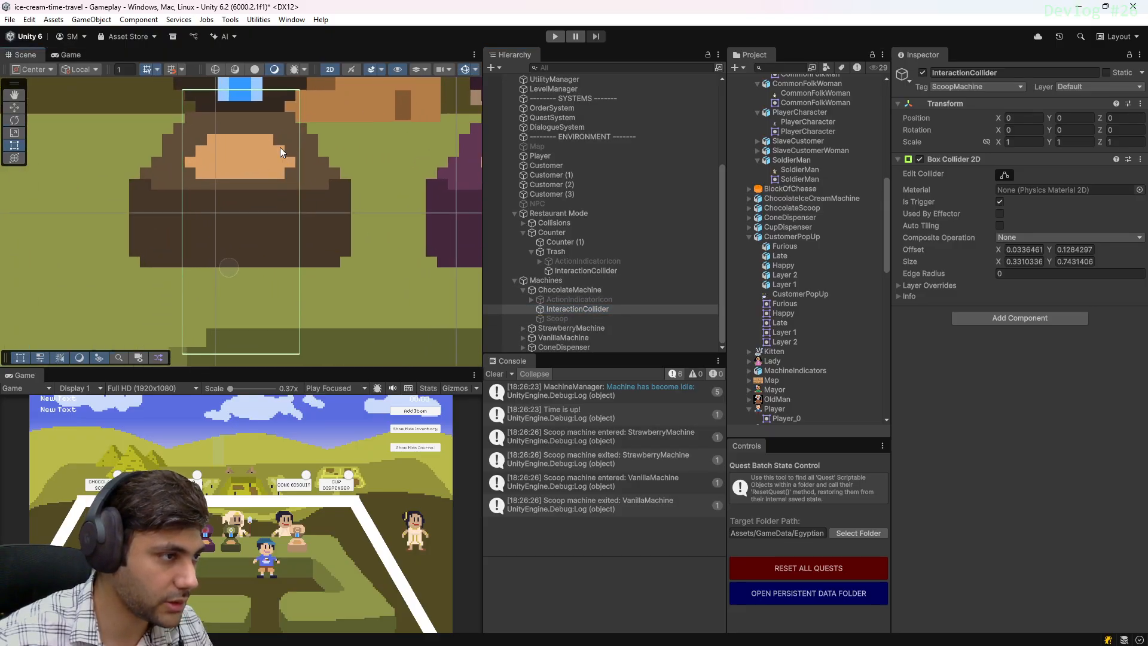
middle_click_drag(280, 147, 292, 293)
Try adding a UI Image as a child of ChocolateMachine and undo it
right_click(576, 290)
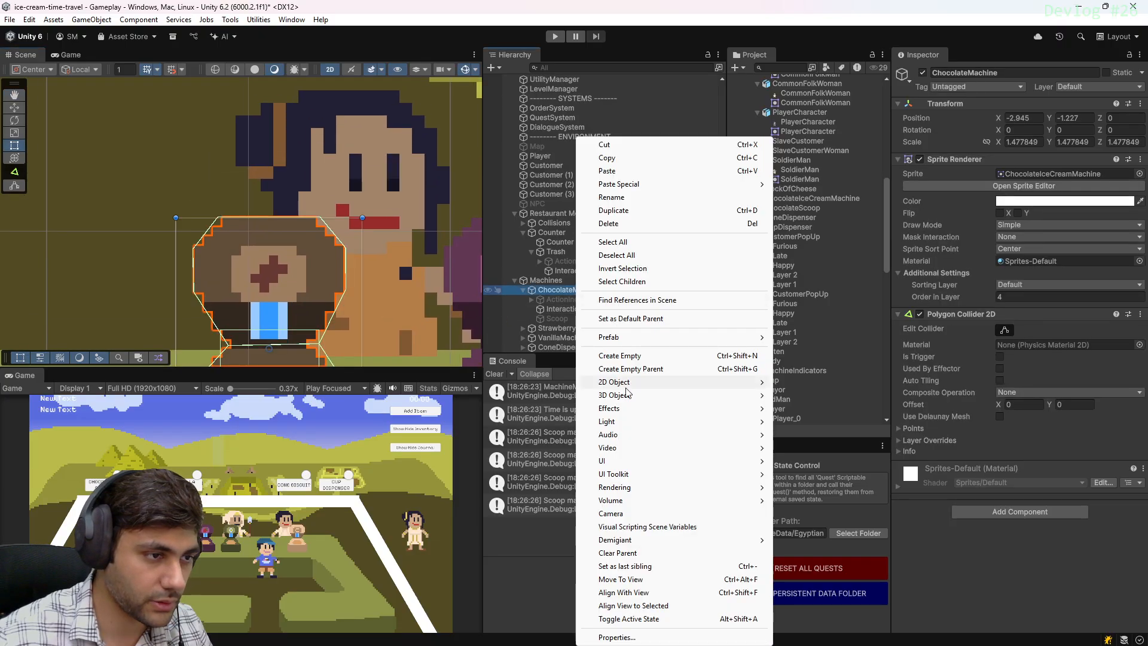
mouse_move(640, 462)
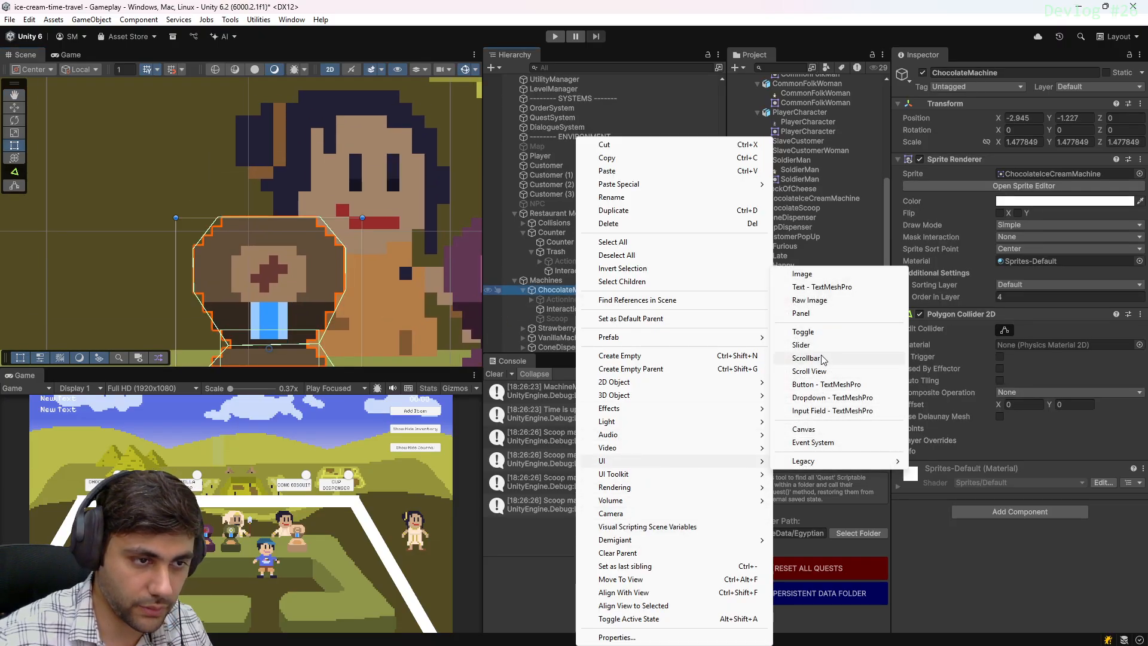
left_click(831, 277)
key("ctrl+z")
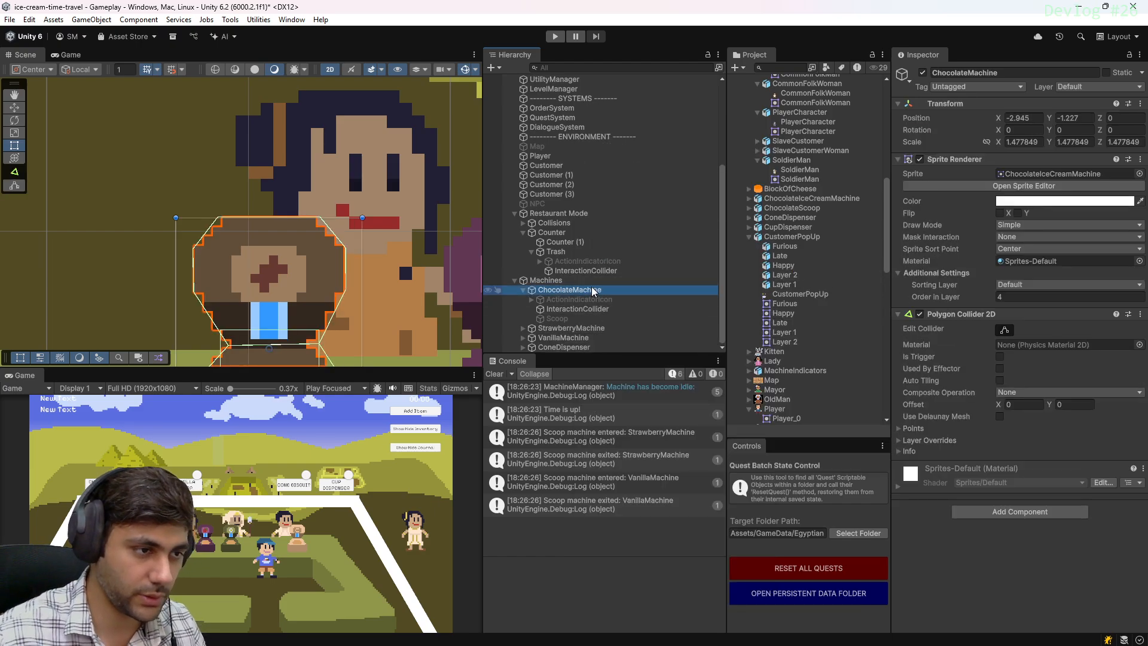
Add a 2D Circle sprite as a child of ChocolateMachine
right_click(591, 282)
left_click(575, 289)
right_click(575, 290)
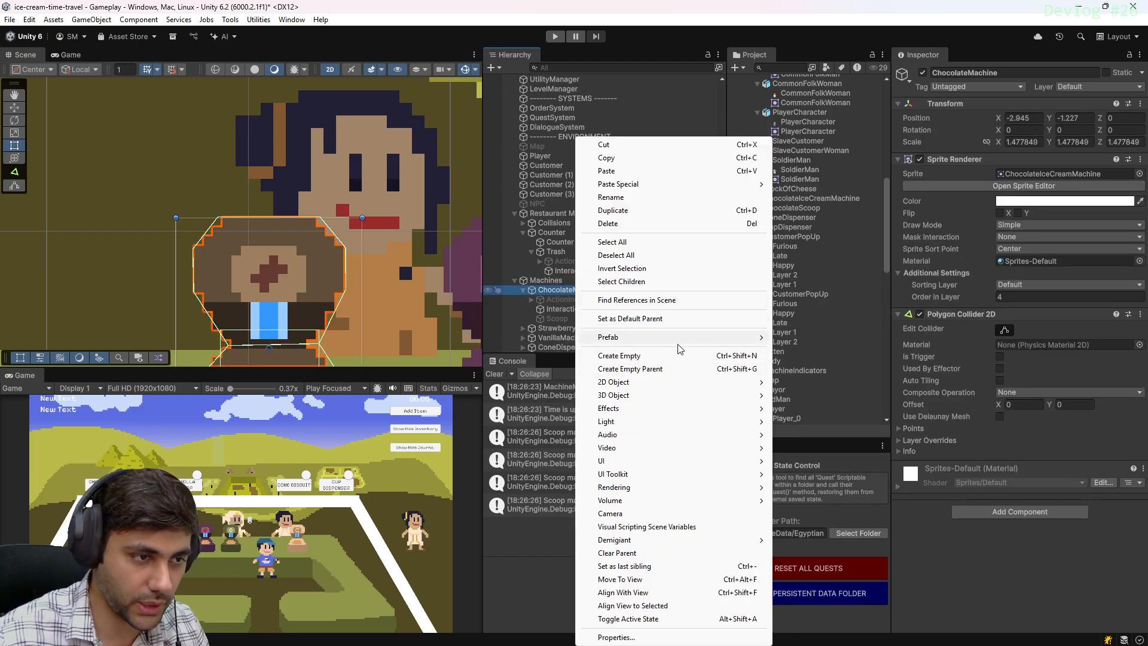
mouse_move(658, 383)
mouse_move(832, 383)
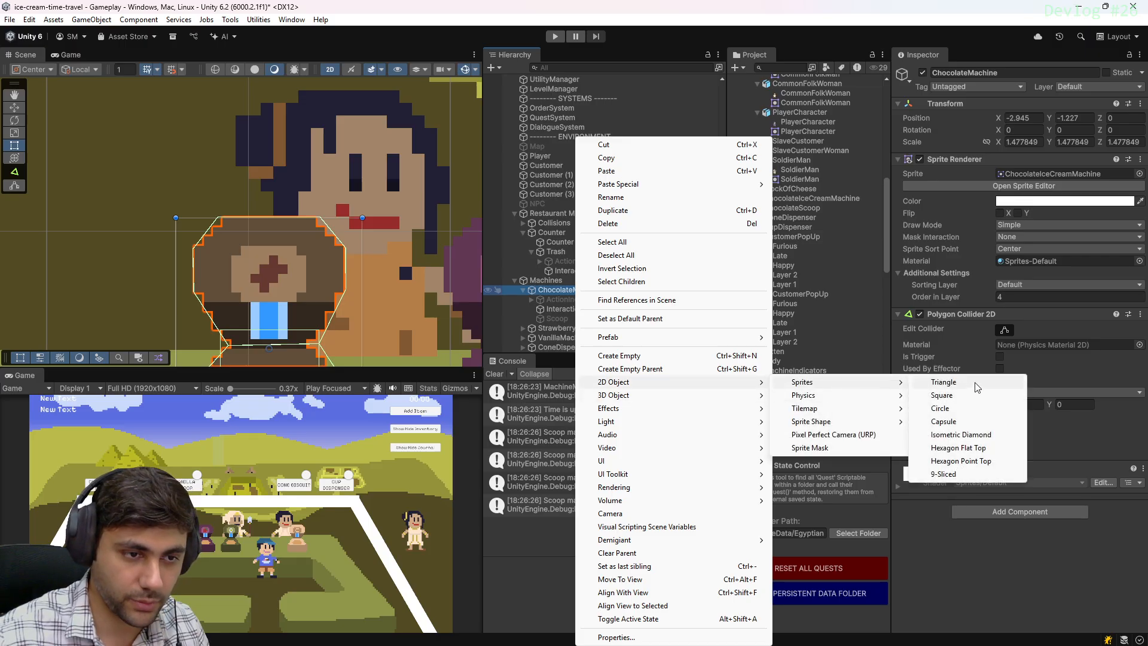
left_click(967, 409)
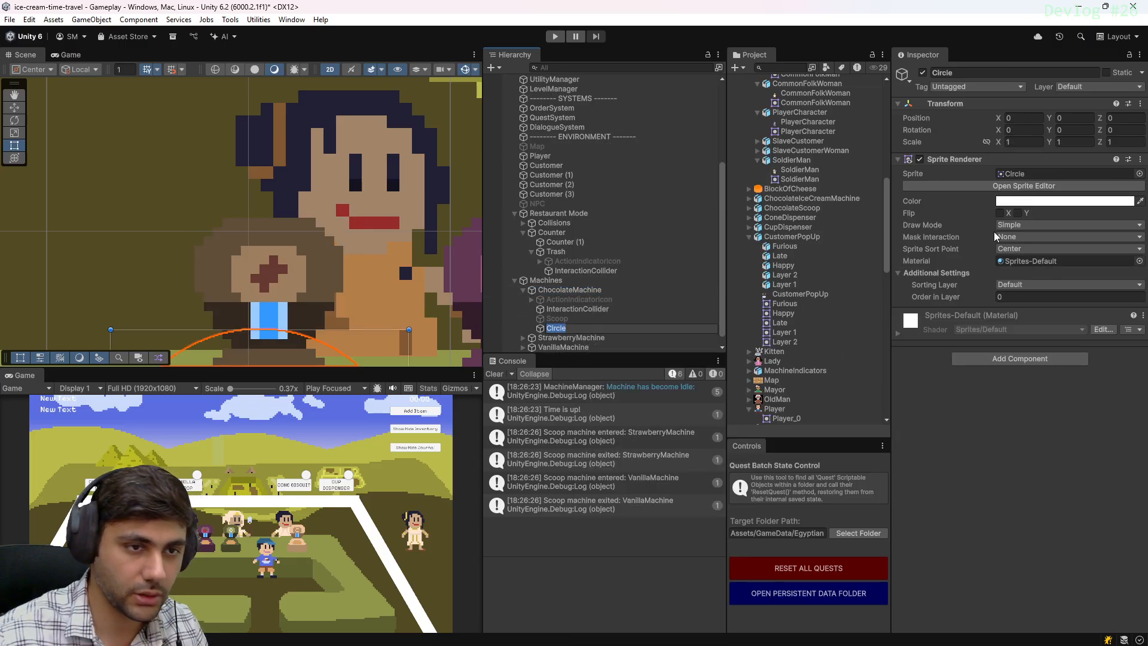
Set the MachineIndicators asset's Pixels Per Unit to 16 and apply the import settings
scroll(806, 372, "up", 10)
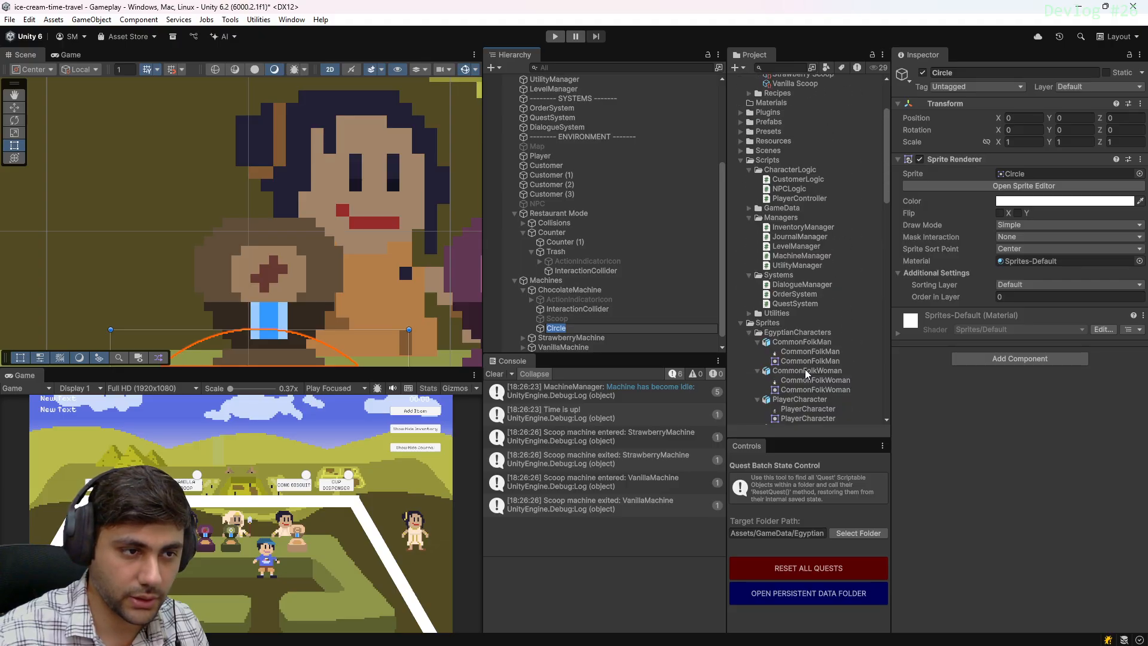
scroll(804, 370, "down", 10)
left_click(802, 371)
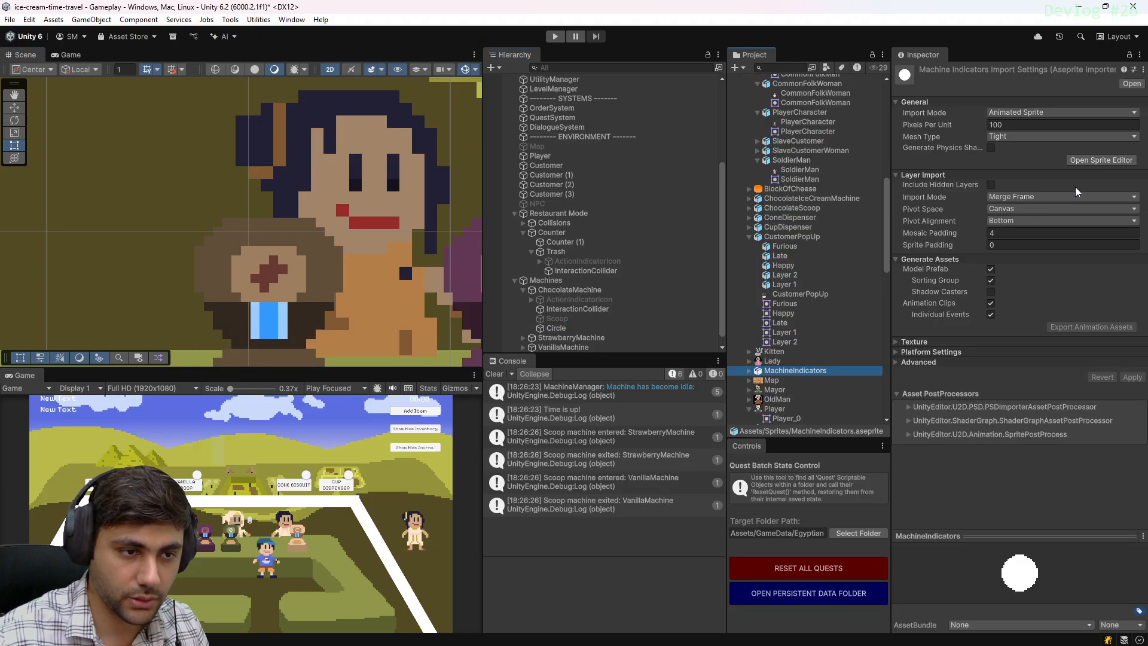
left_click(995, 124)
type("16")
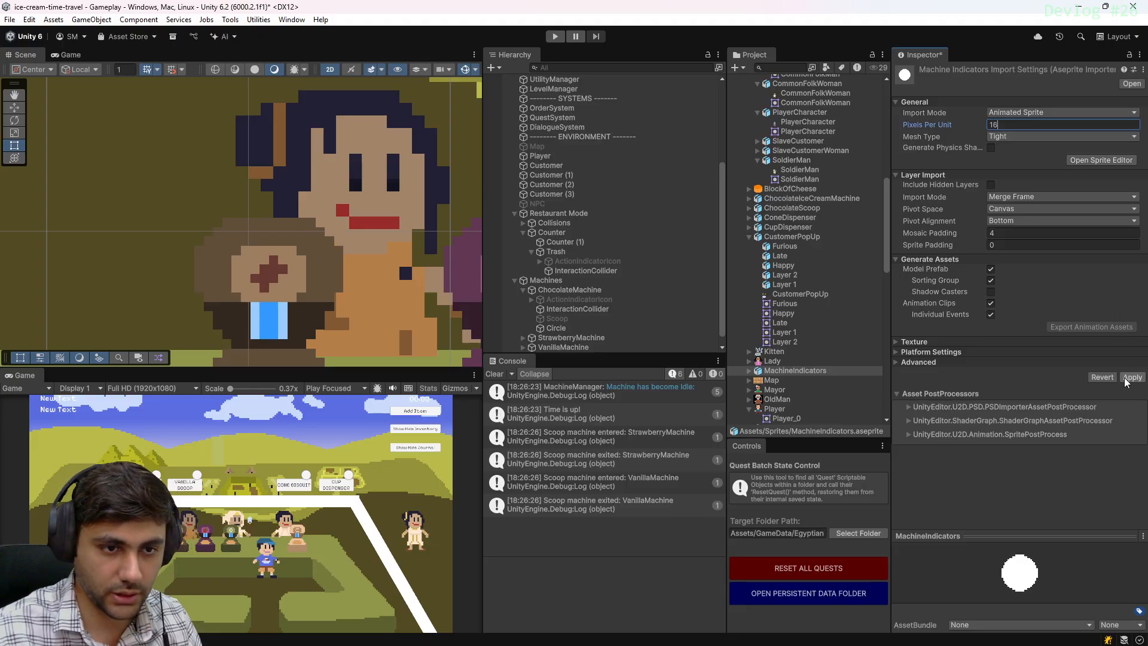
left_click(1132, 378)
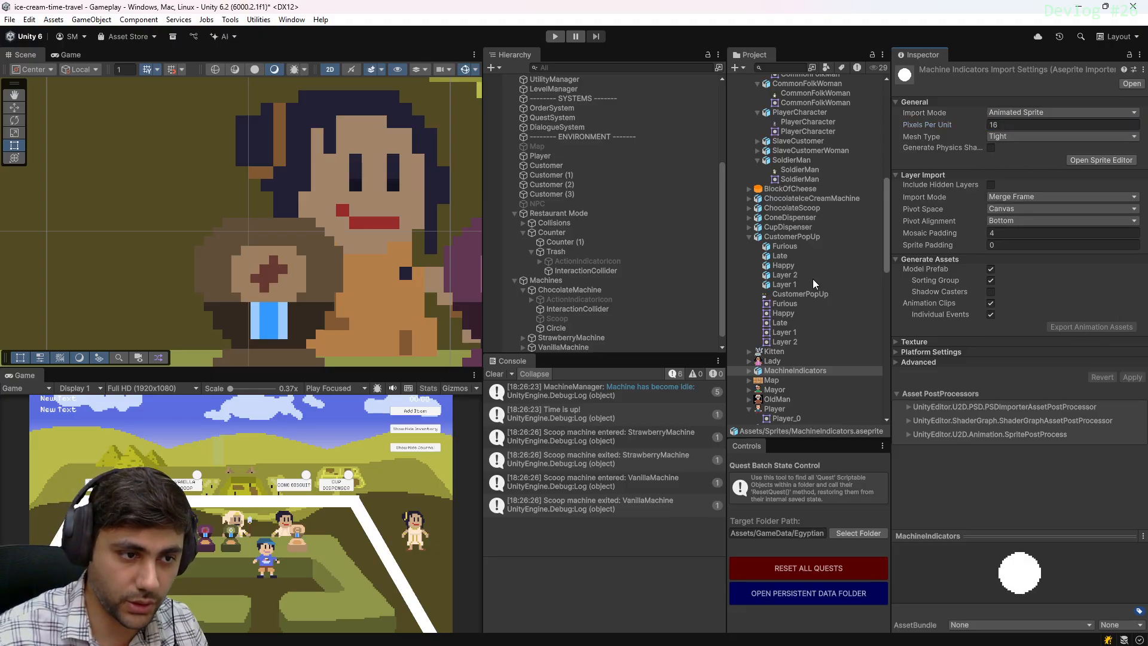
Assign the MachineIndicators sprite to the Circle object's Sprite Renderer
left_click(750, 371)
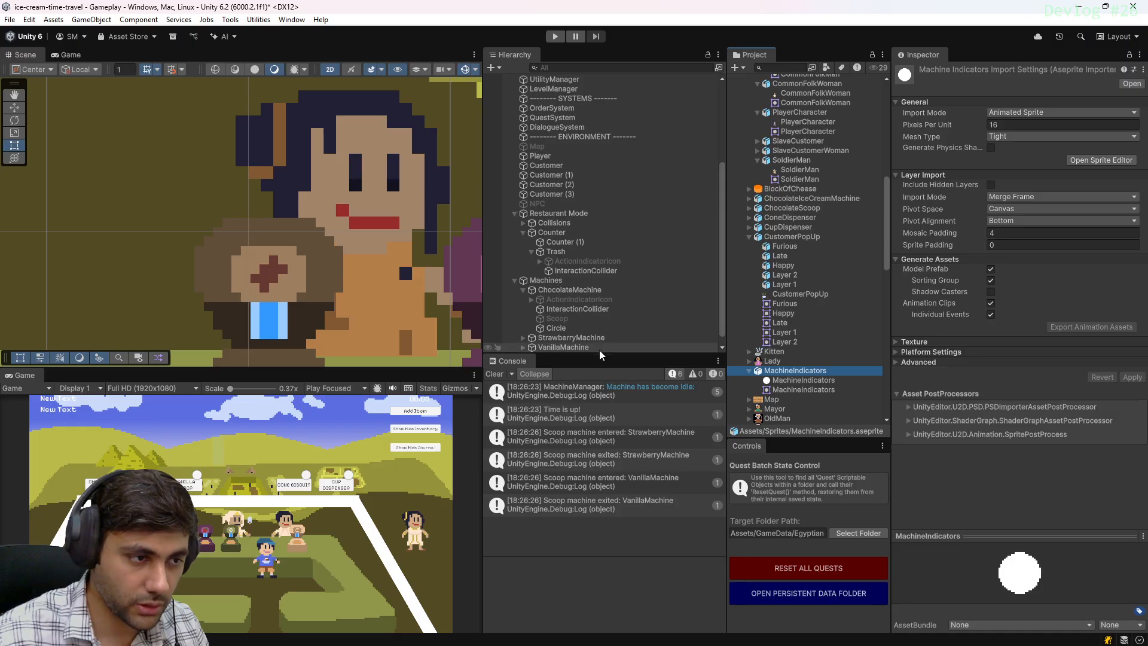
scroll(611, 329, "down", 1)
left_click(565, 318)
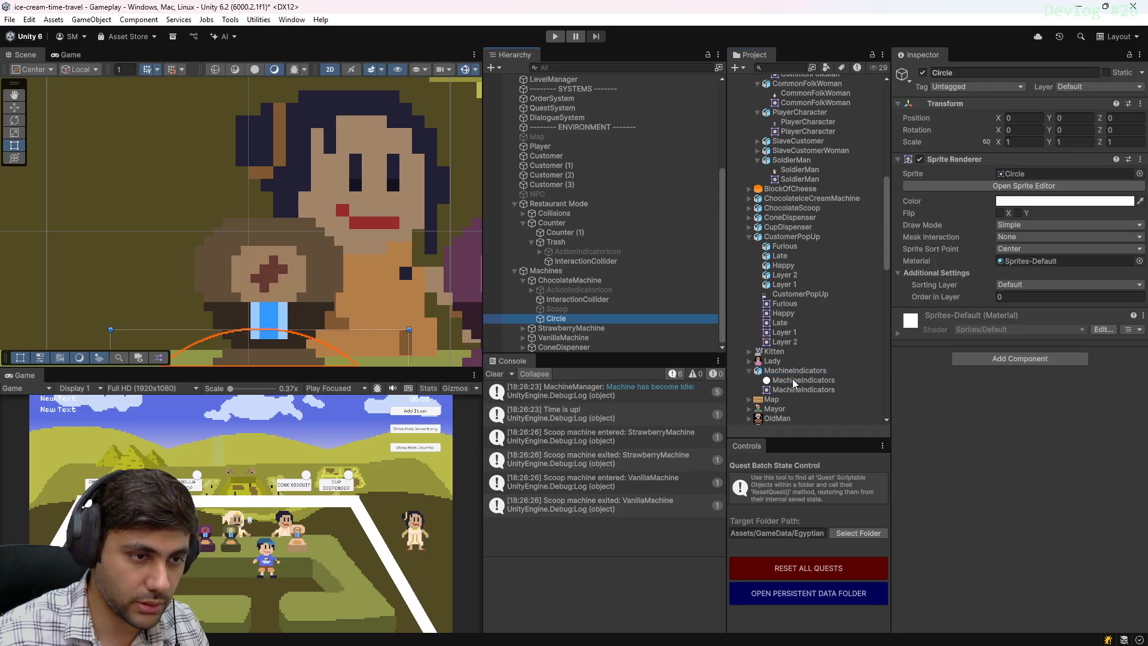
left_click_drag(792, 381, 1065, 180)
left_click_drag(805, 390, 1013, 177)
Set the Circle's Order in Layer to 4 in its Sprite Renderer
scroll(263, 265, "down", 5)
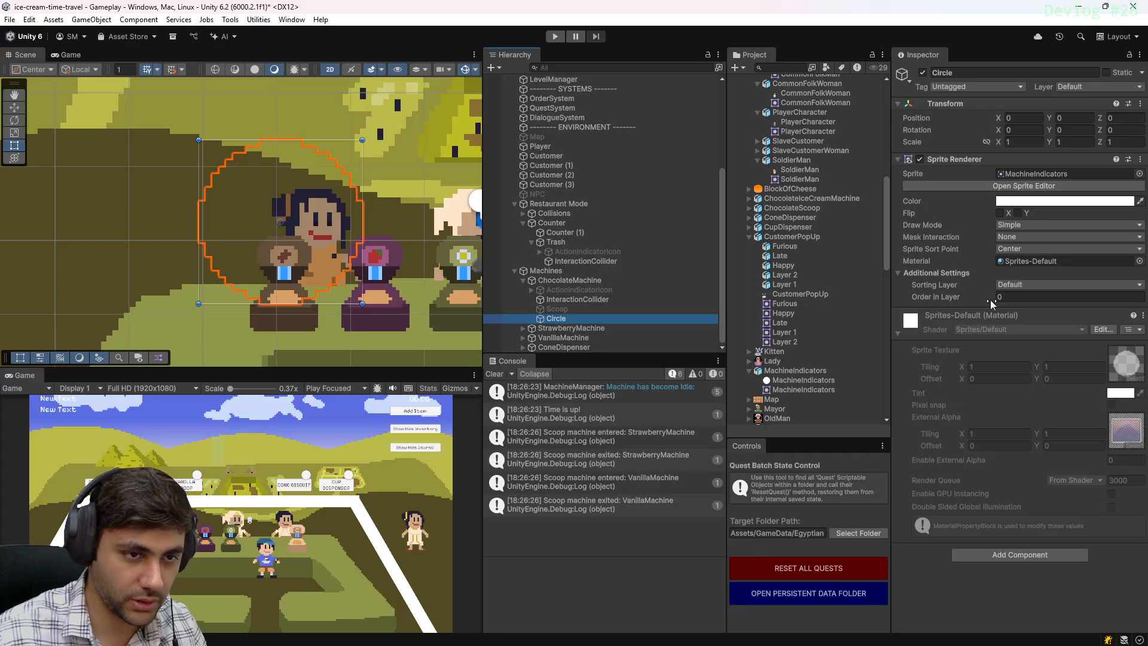
left_click_drag(990, 299, 986, 296)
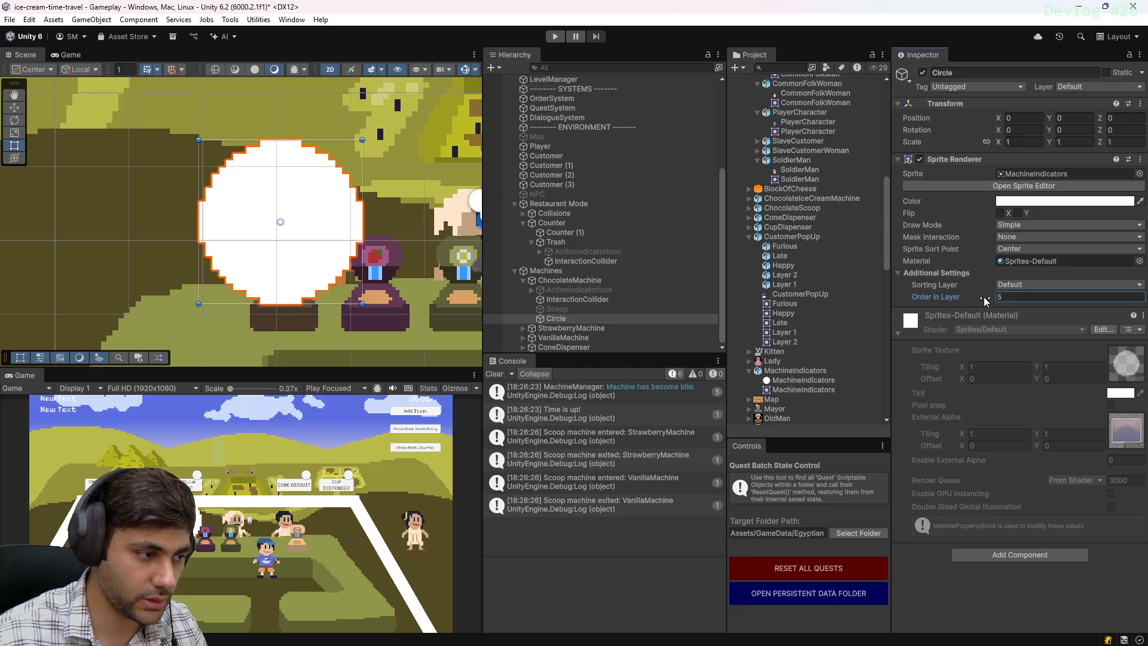
left_click_drag(985, 297, 987, 300)
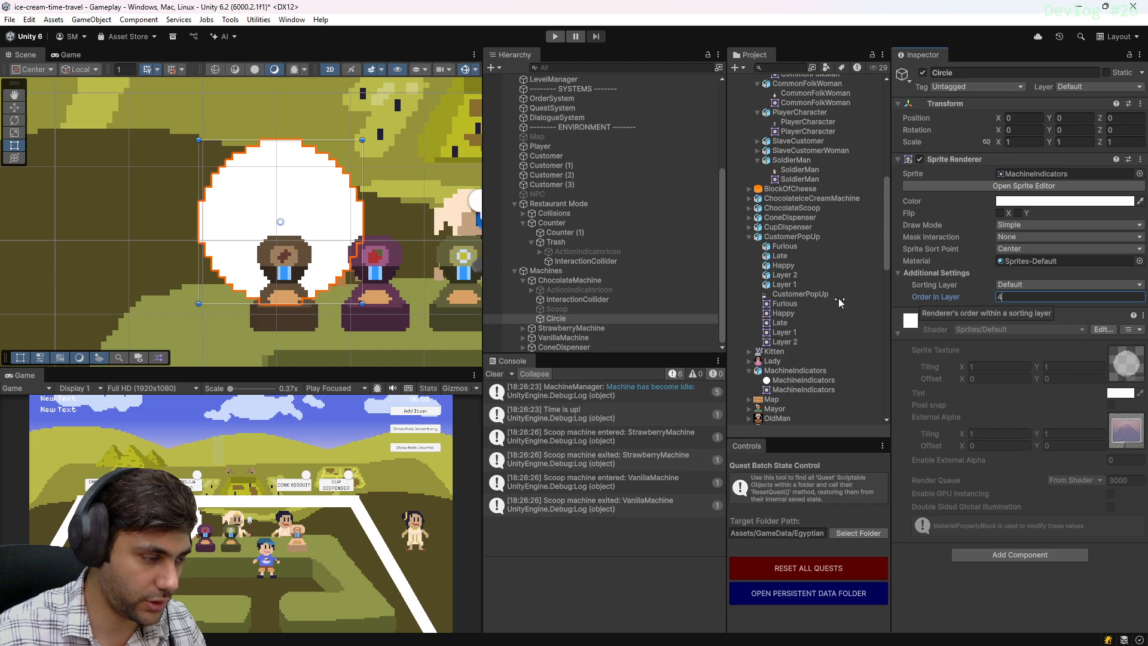
Change the MachineIndicators asset's Pixels Per Unit to 32 and apply the import settings
scroll(287, 225, "up", 4)
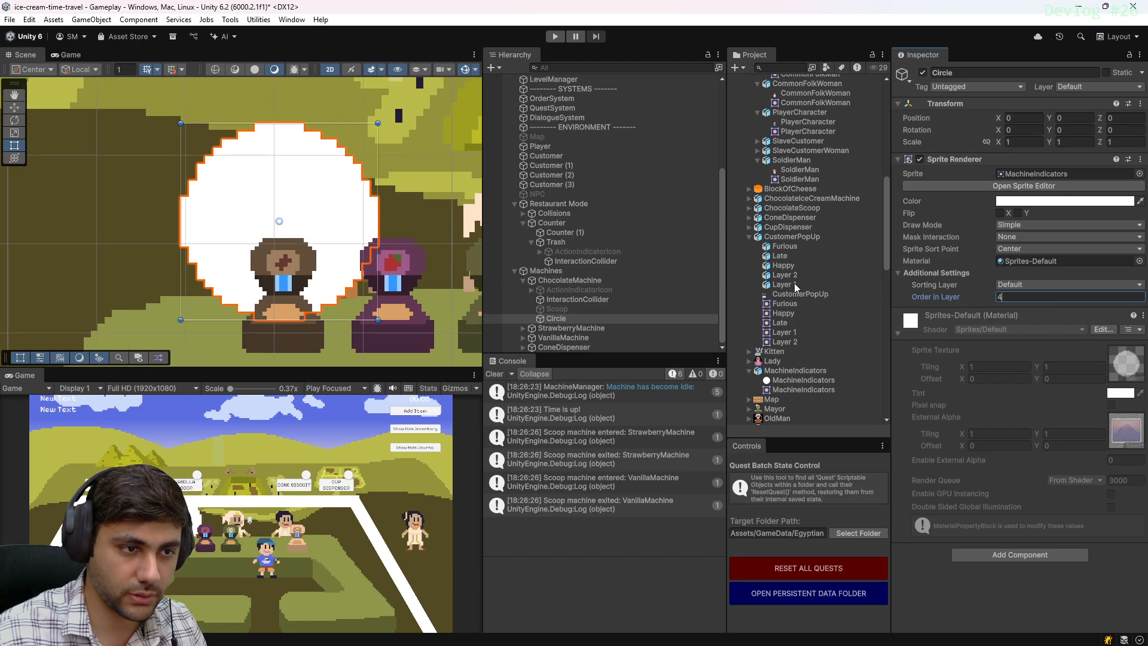
left_click(796, 370)
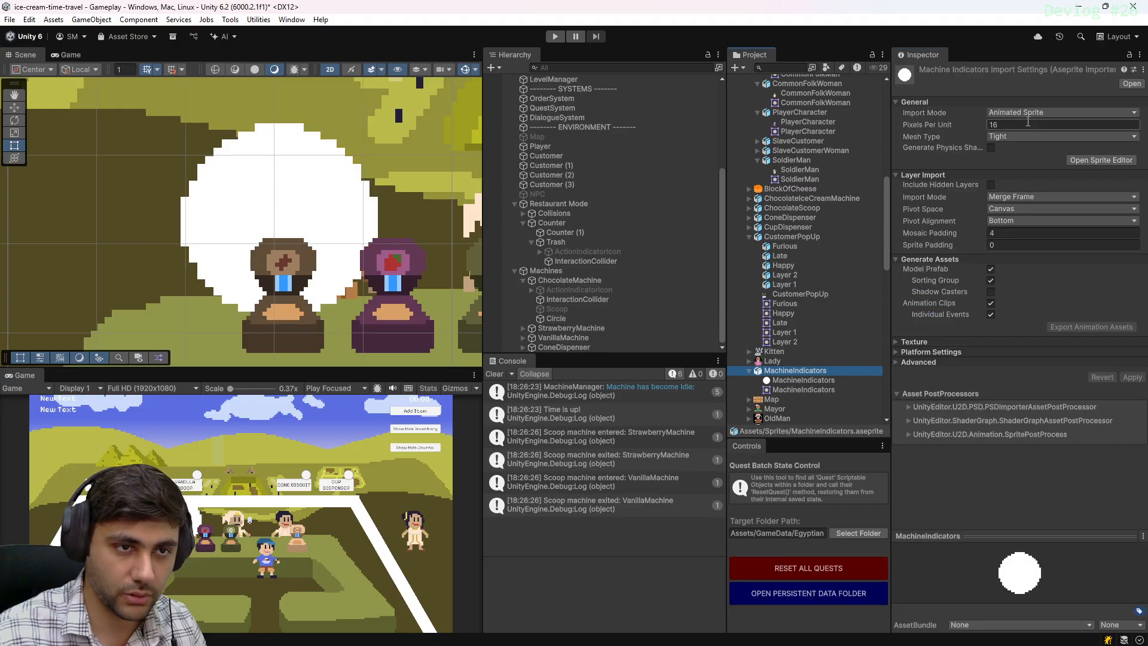
left_click(1131, 377)
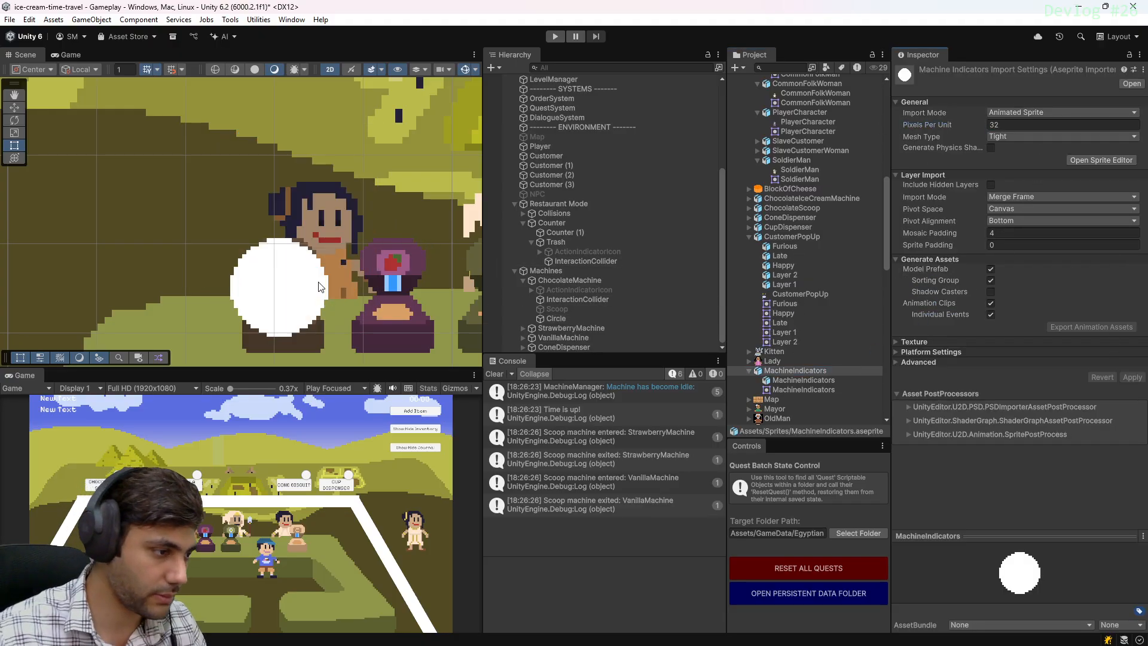
Scale the Circle uniformly to about 0.523 and move it above the chocolate machine at about X 0.04, Y 0.945
left_click(556, 318)
scroll(322, 257, "down", 2)
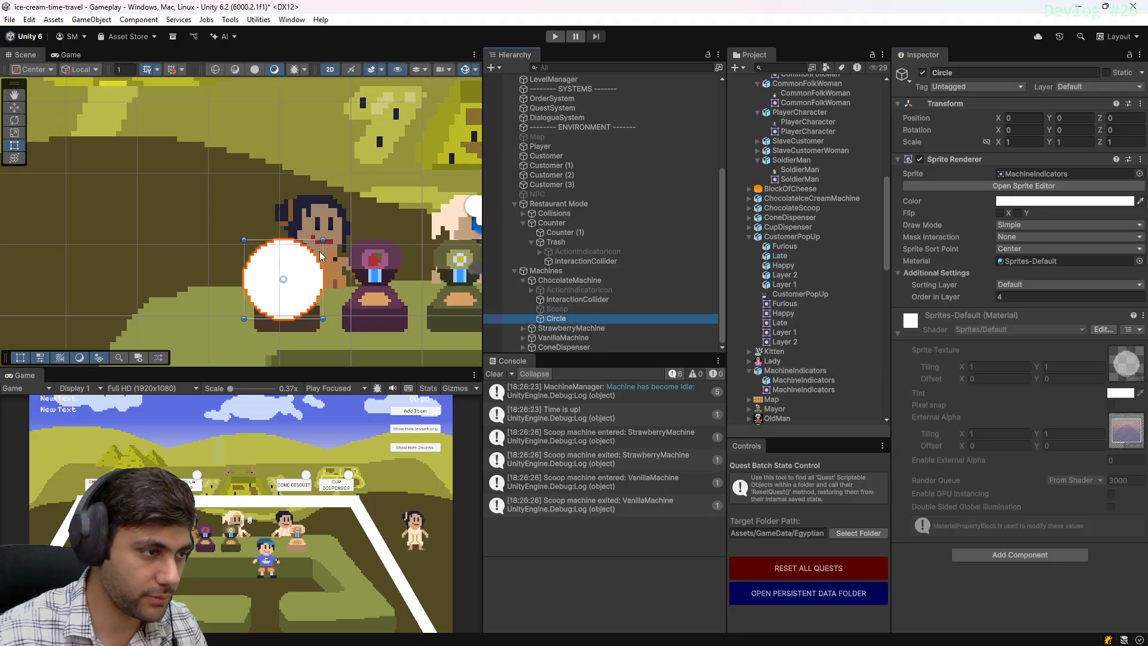
left_click_drag(324, 240, 284, 175)
key("w")
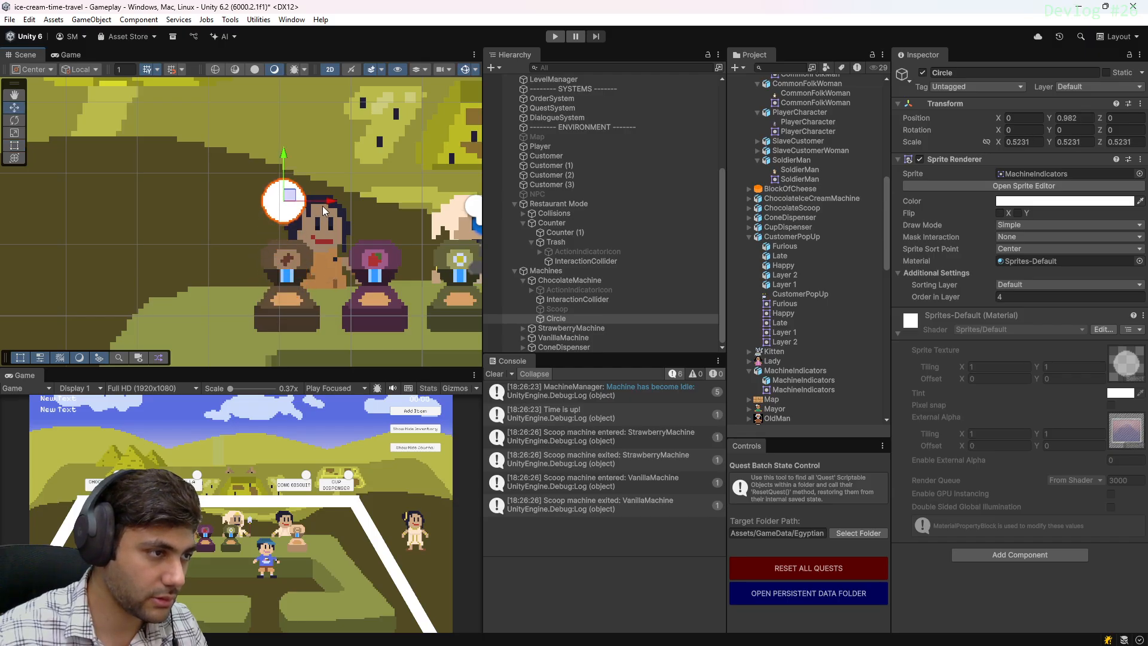
left_click_drag(326, 208, 330, 207)
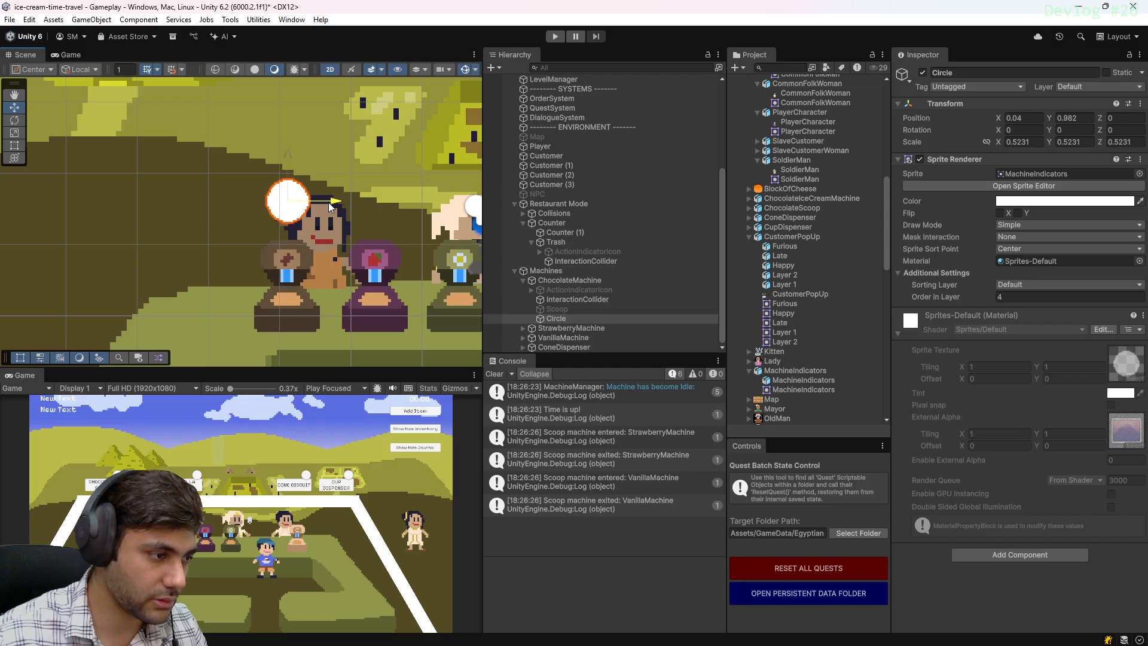
scroll(283, 235, "up", 3)
left_click_drag(292, 127, 292, 134)
Try green and yellow tints on the Circle's Sprite Renderer, and settle on red CD2A32
left_click(1065, 201)
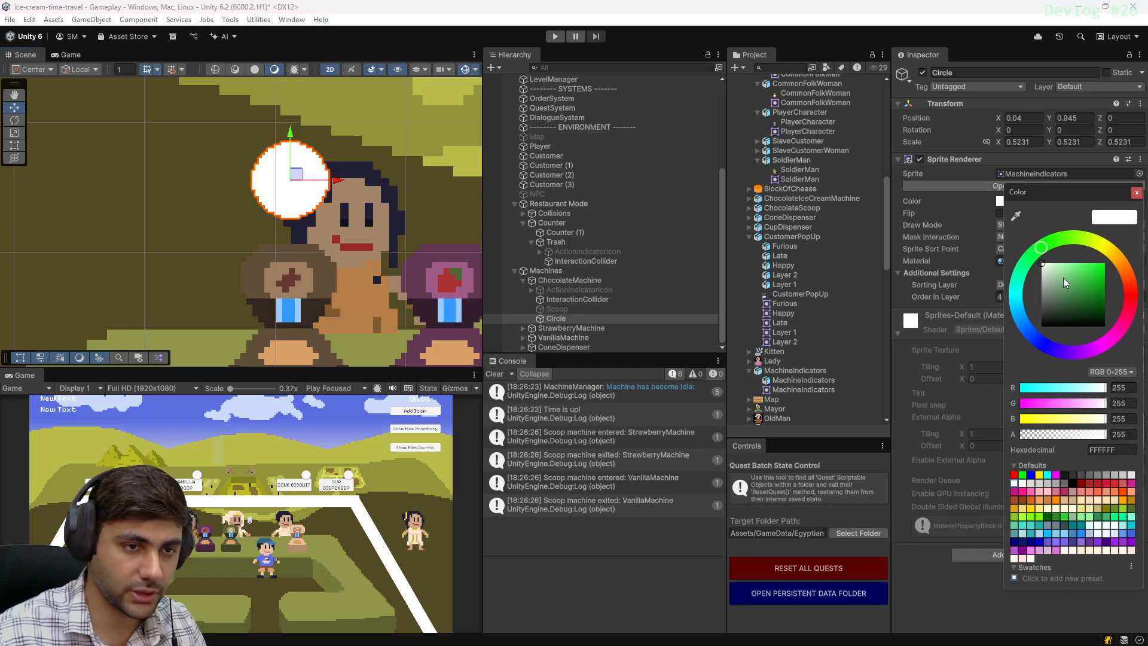
left_click_drag(1065, 283, 1095, 281)
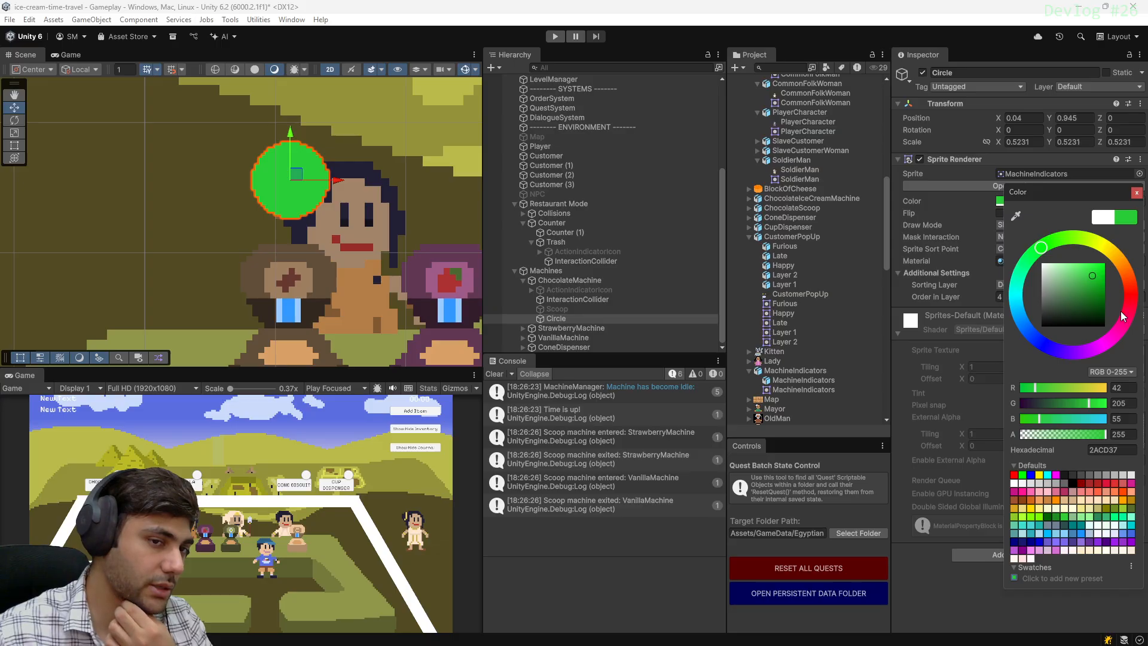
left_click(1110, 255)
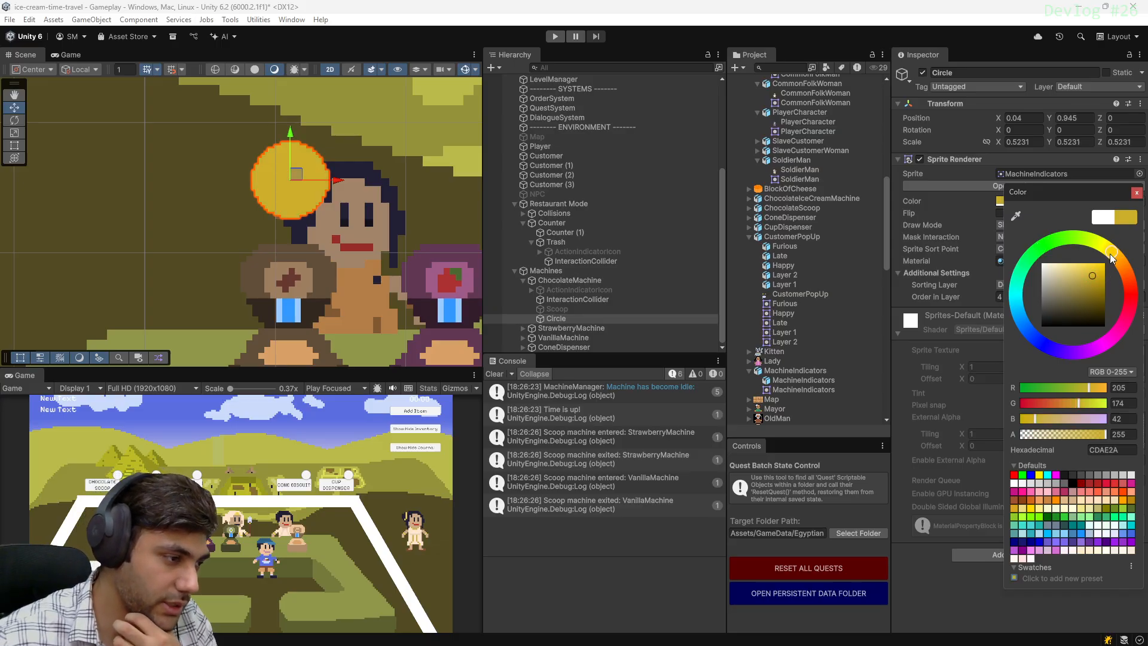
left_click(1131, 300)
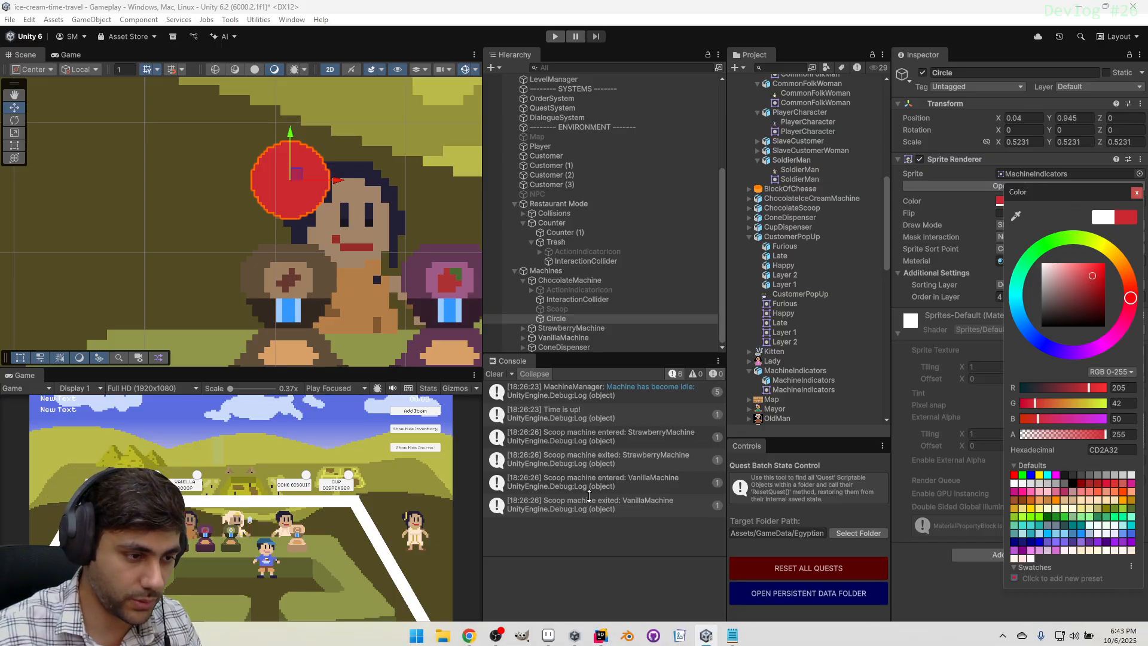
Switch to Aseprite, bring up the CustomerPopUp sprite centred in view, and reduce the pencil brush to 1 px
left_click(548, 639)
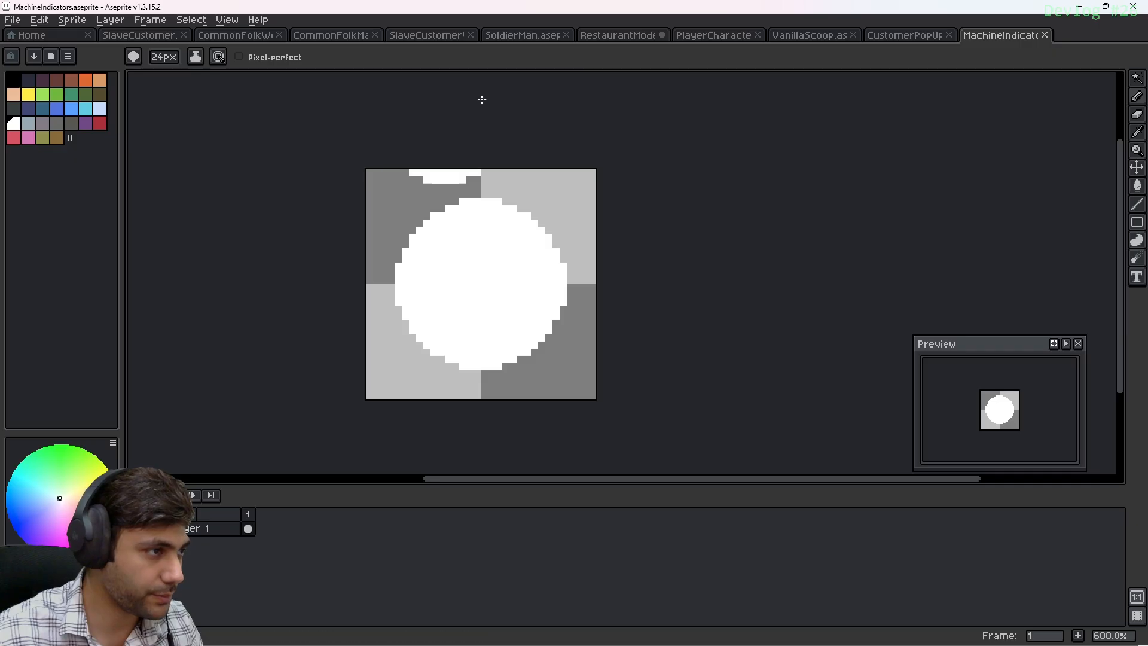
left_click(904, 35)
scroll(580, 325, "up", 6)
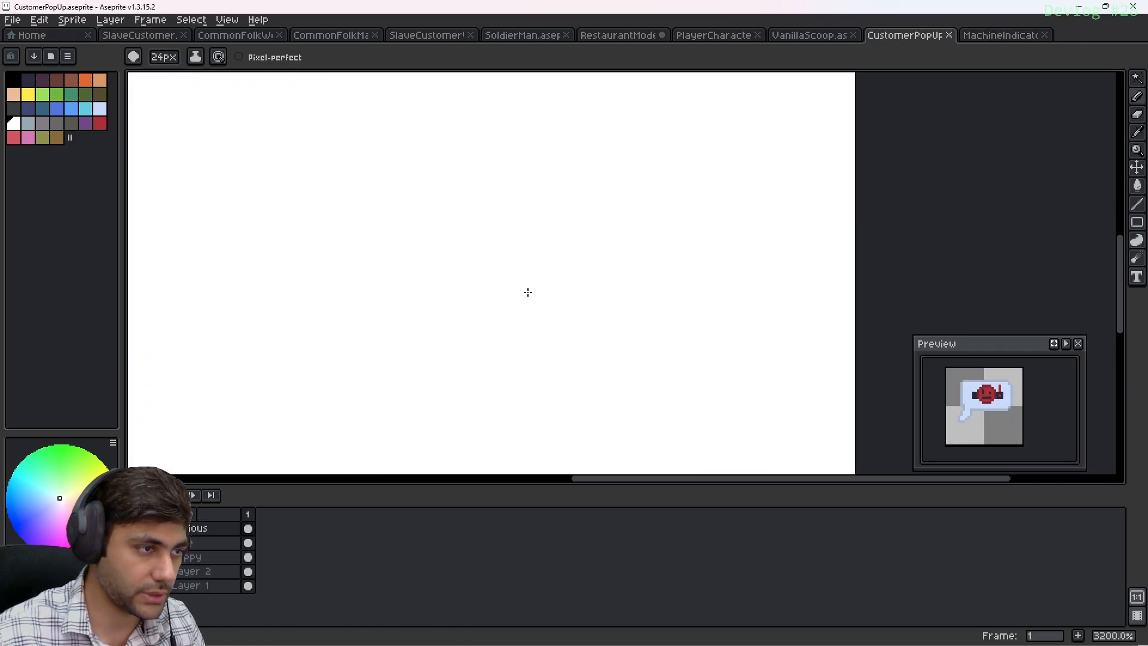
scroll(523, 293, "down", 3)
scroll(468, 292, "up", 5, "ctrl")
scroll(468, 293, "down", 18, "ctrl")
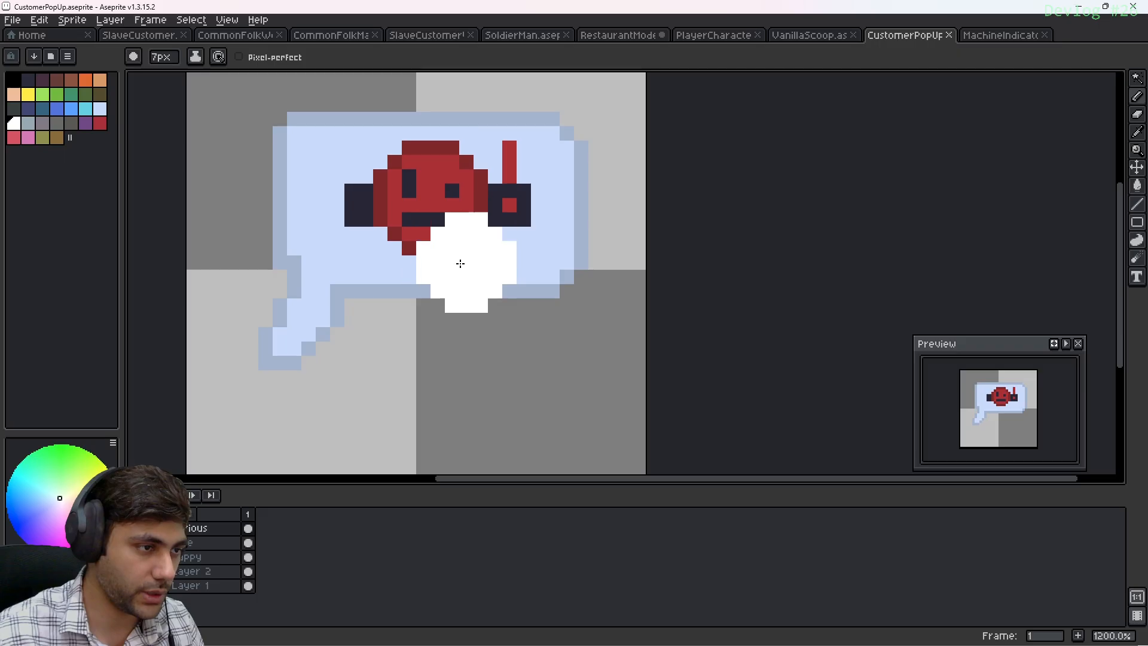
middle_click_drag(479, 283, 597, 306)
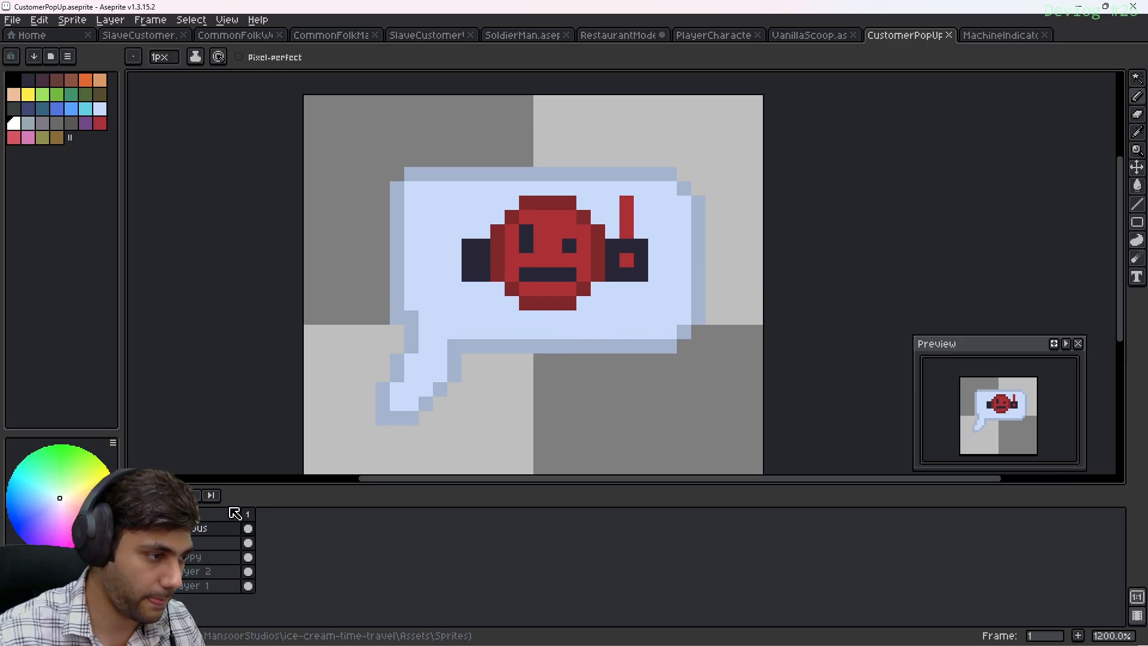
Toggle the Late, Furious and Happy layers to compare the faces, and leave all of them hidden so only the speech bubble shows
left_click(132, 543)
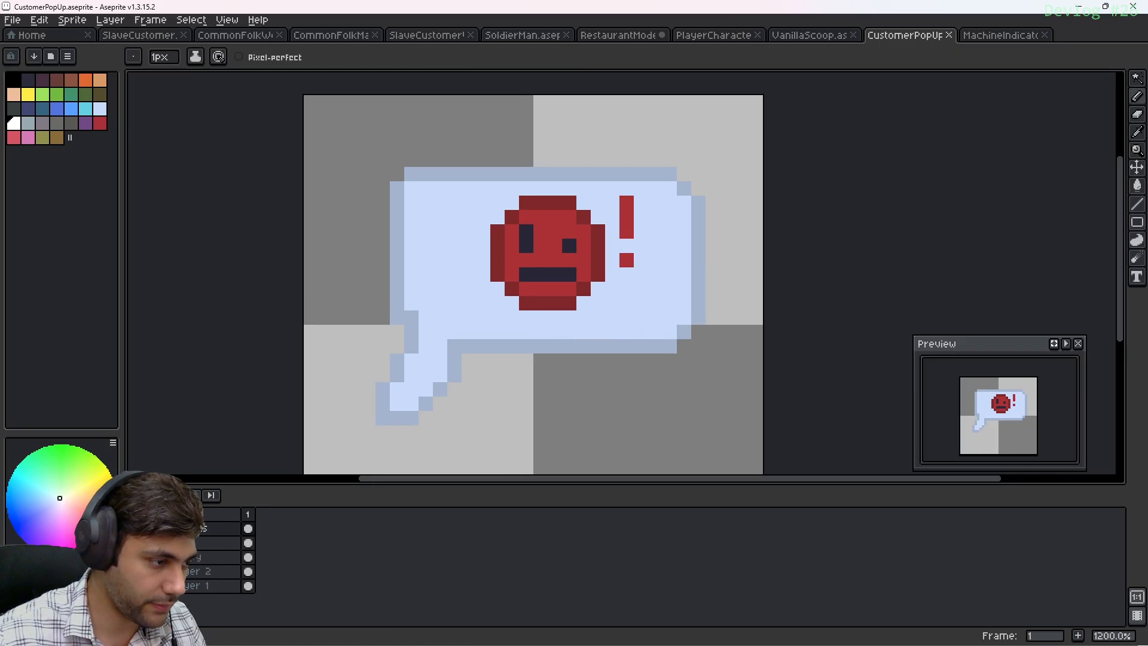
left_click(133, 528)
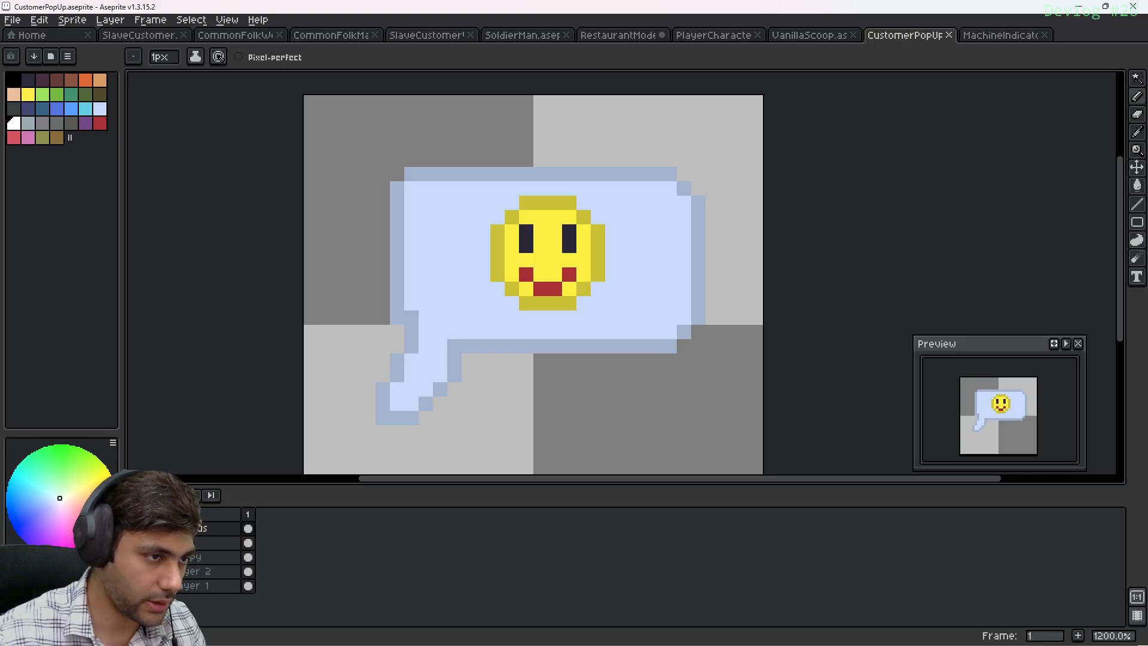
left_click(133, 557)
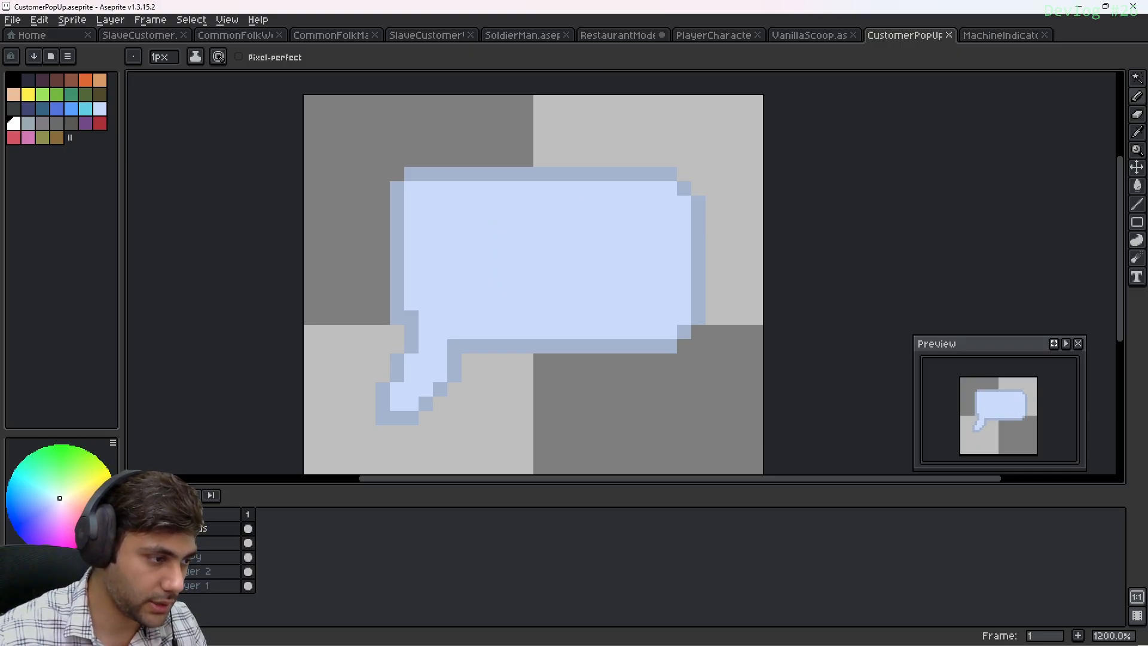
left_click(133, 529)
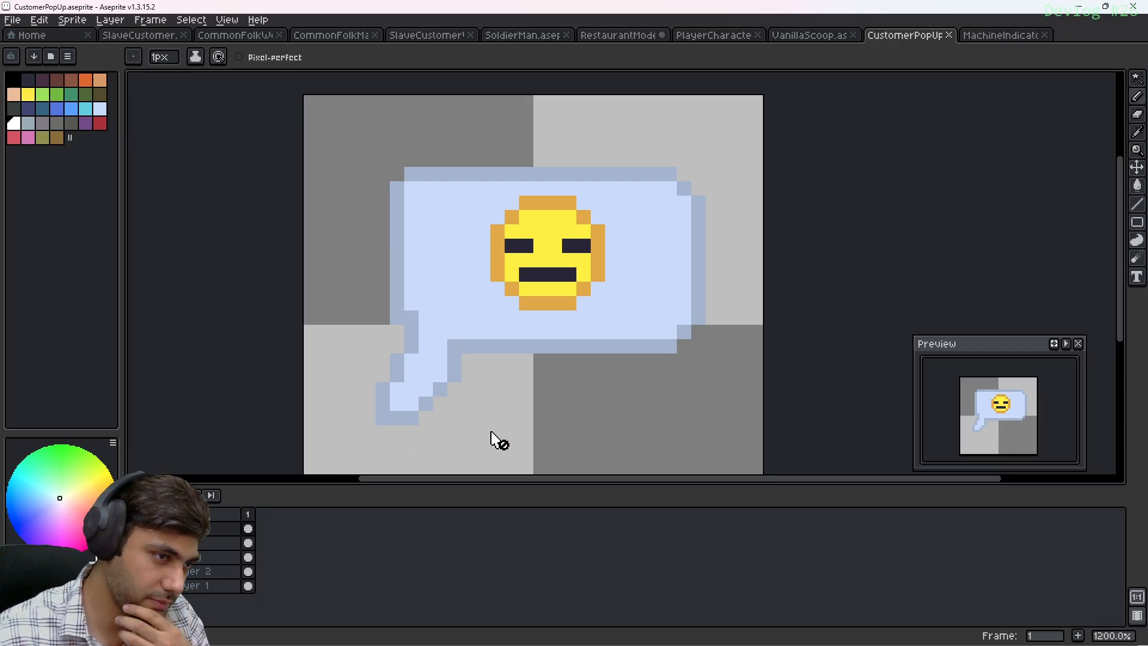
left_click(134, 529)
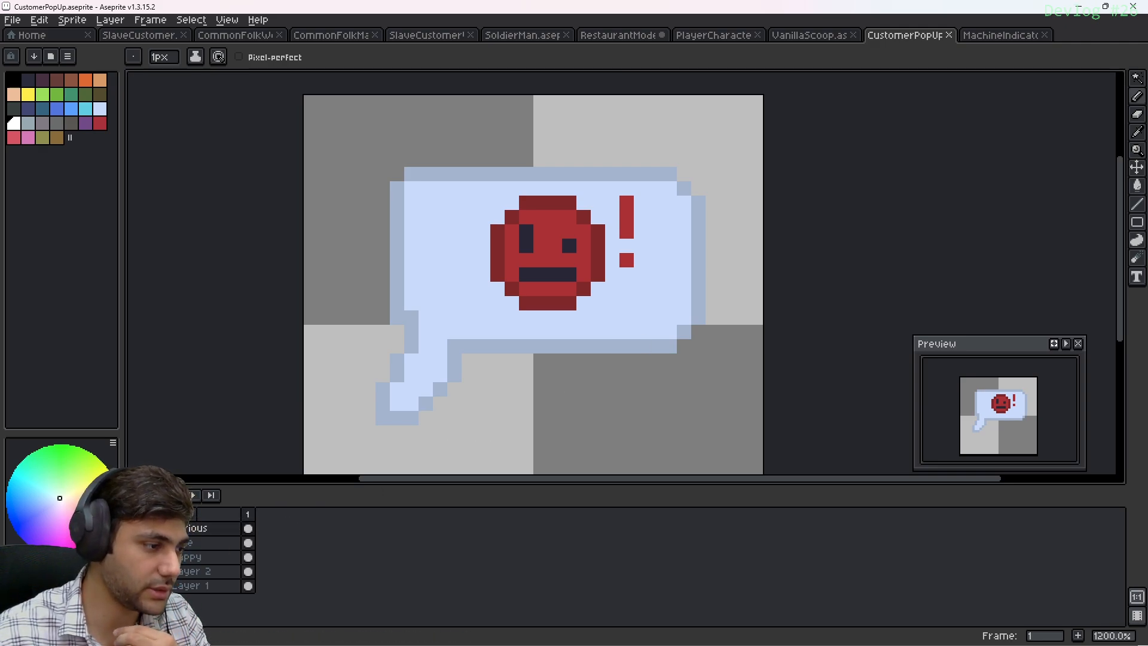
left_click(134, 529)
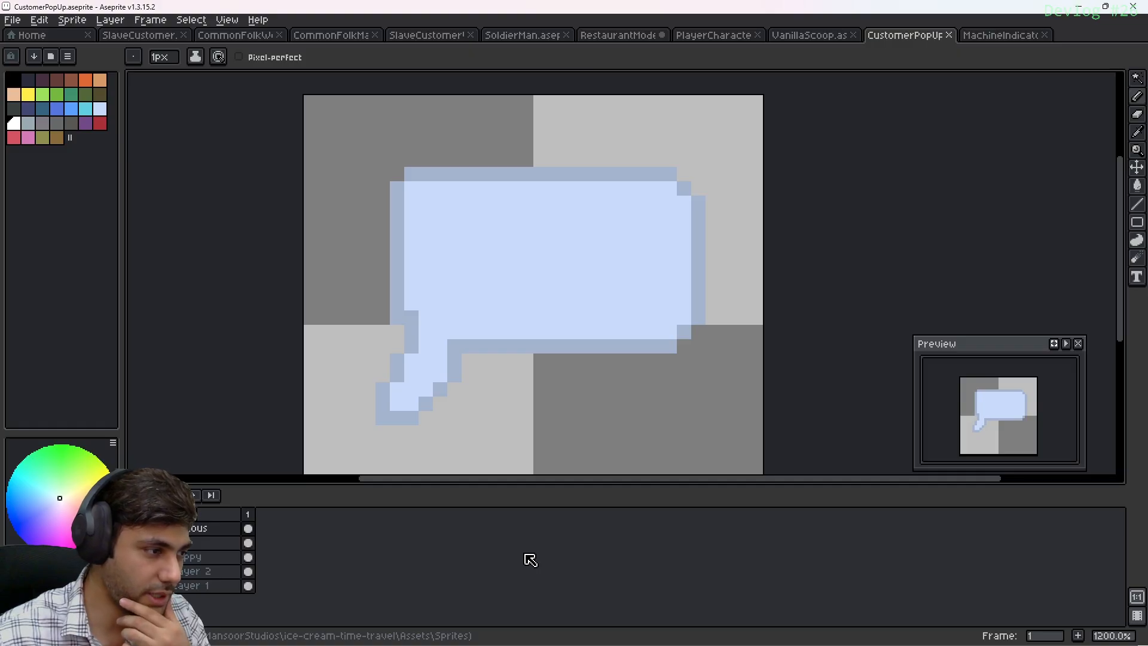
Add a new layer above the Furious layer and name it FailedOrder
left_click(247, 528)
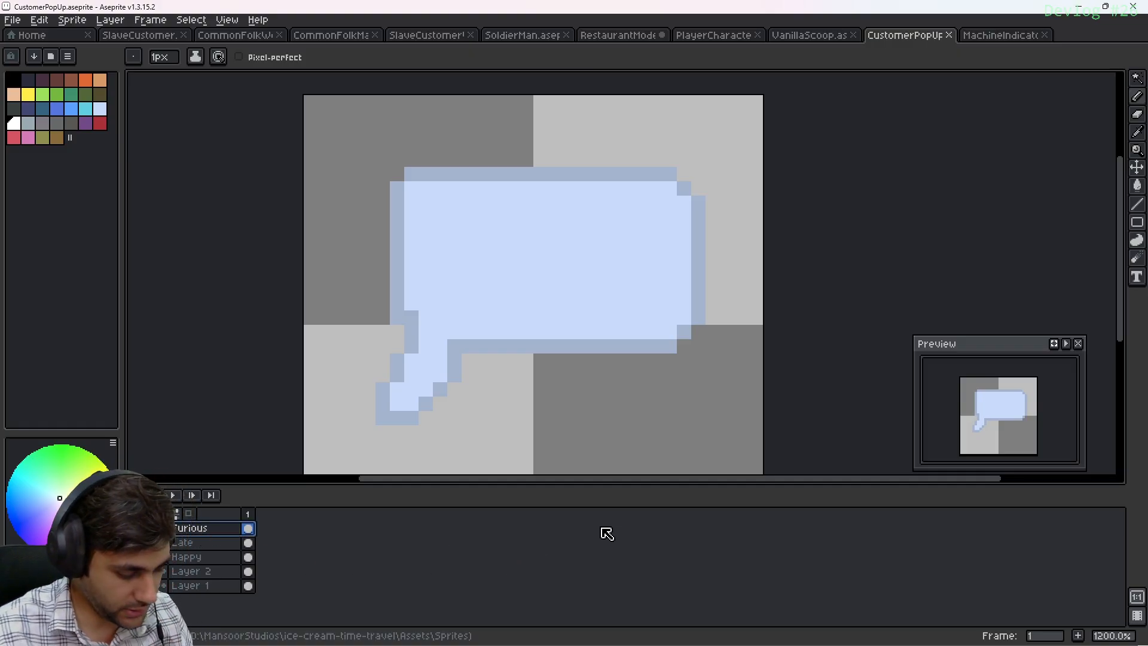
key("shift+n")
key("shift+p")
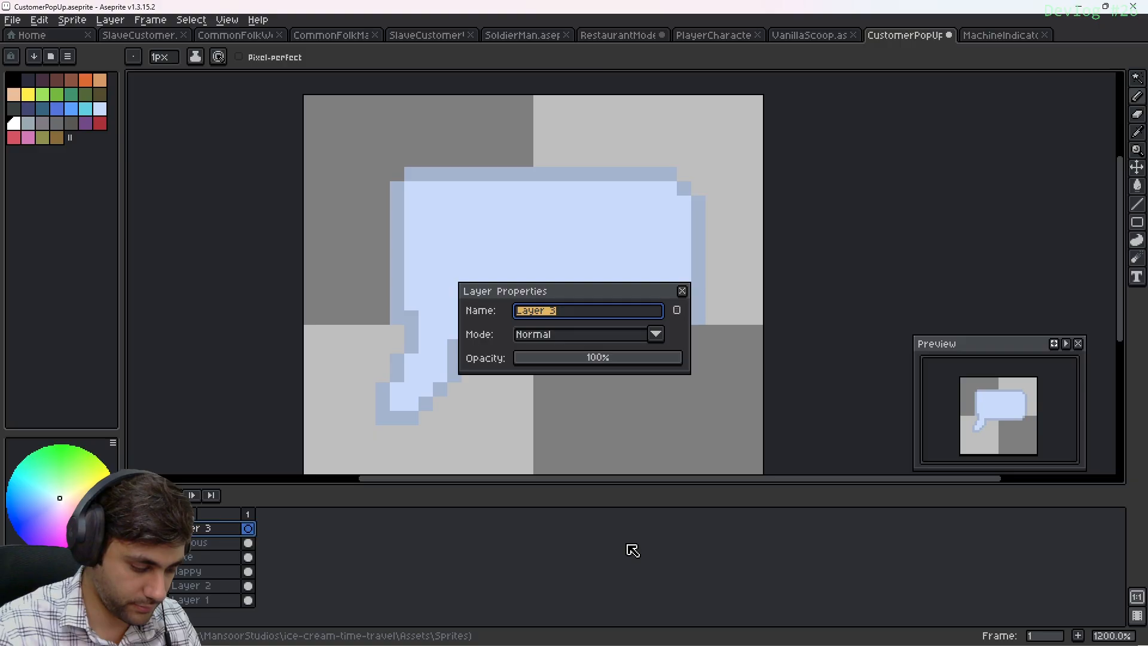
type("FailedOr")
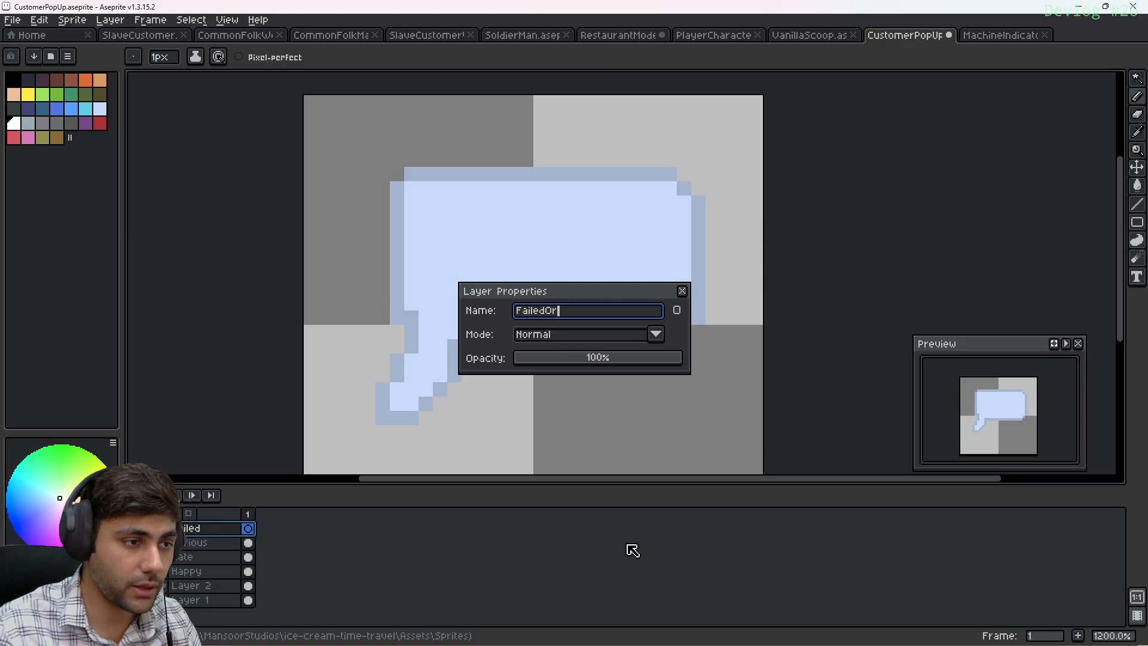
type("der")
key("Return")
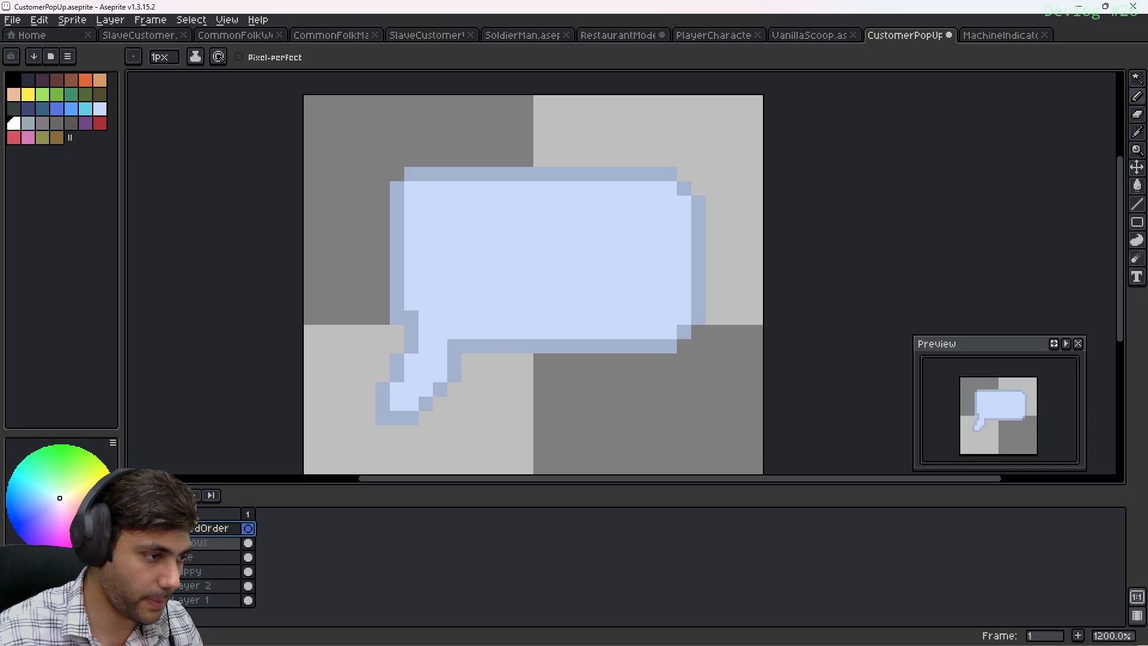
Paint a solid red (#ac3232) circle with an 8 px pencil brush inside the speech bubble on the FailedOrder layer
left_click(105, 125)
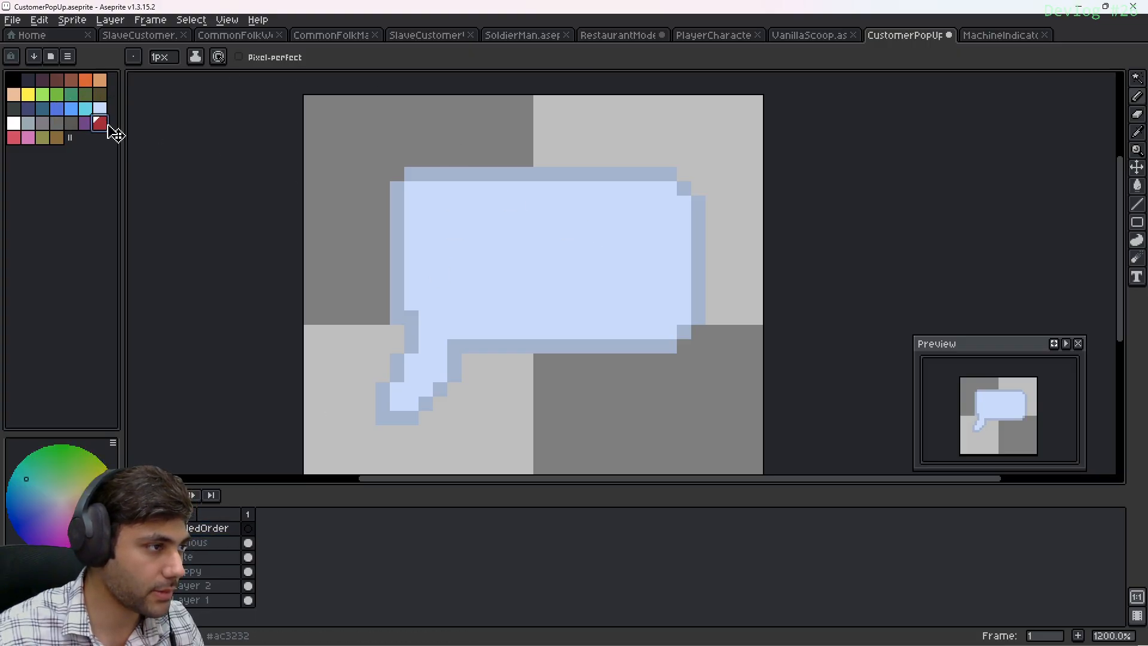
key("plus")
key("plus")
key("plus")
key("plus")
key("plus")
key("plus")
key("plus")
key("plus")
key("plus")
key("plus")
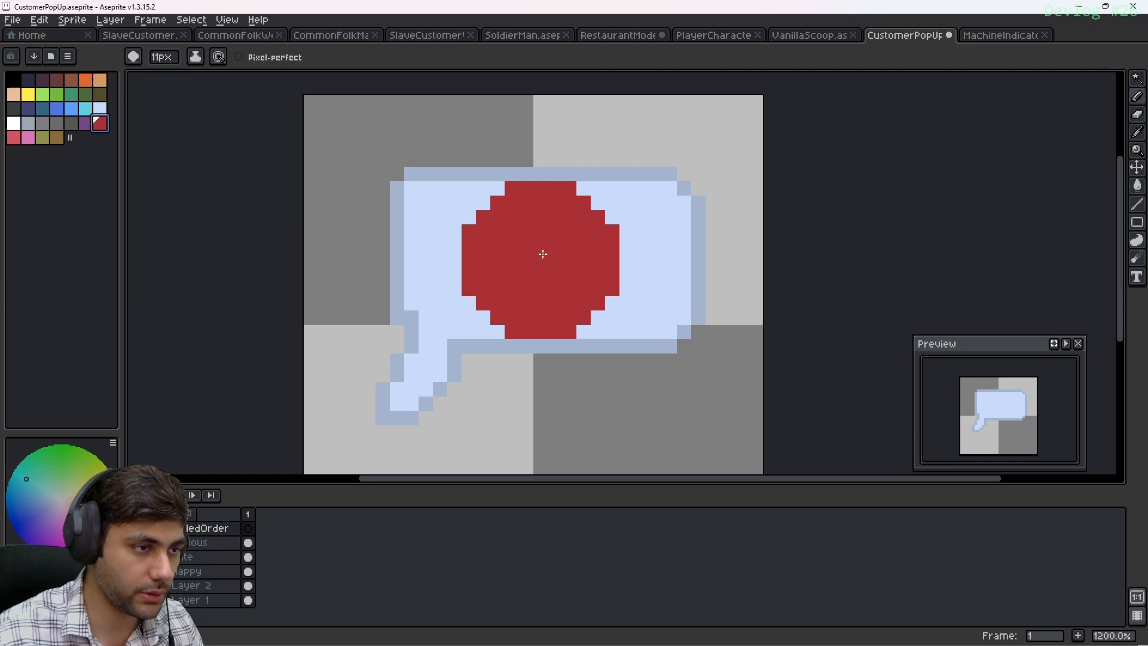
key("minus")
key("minus")
key("minus")
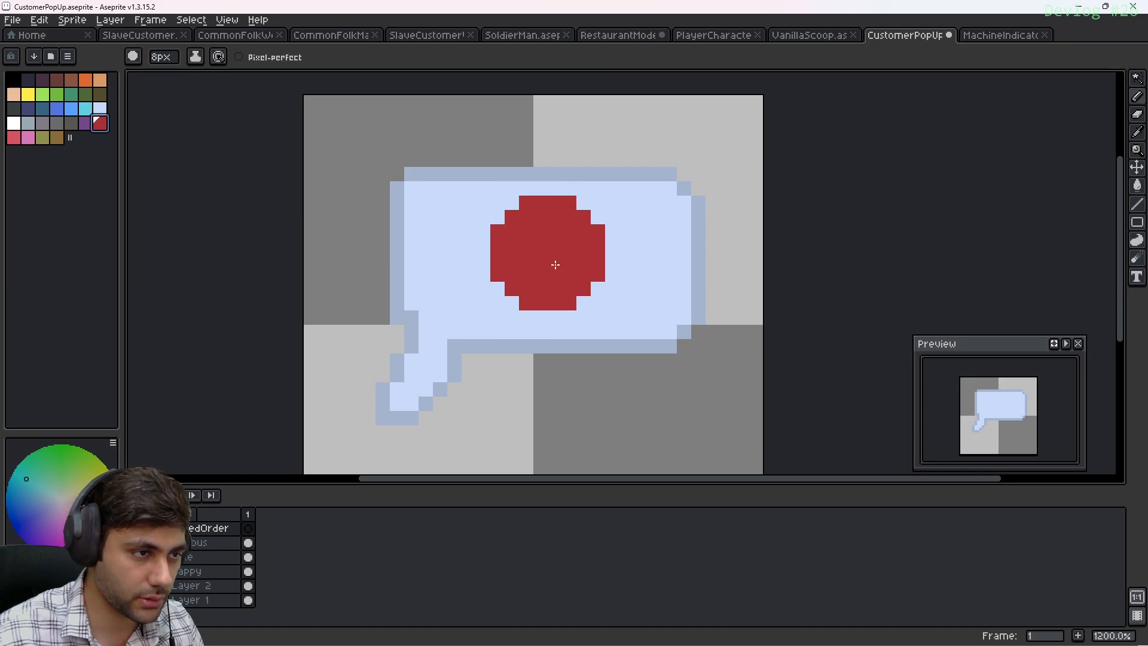
left_click(555, 265)
Reduce the pencil brush to 1 px for detailing the red circle
scroll(556, 265, "up", 3)
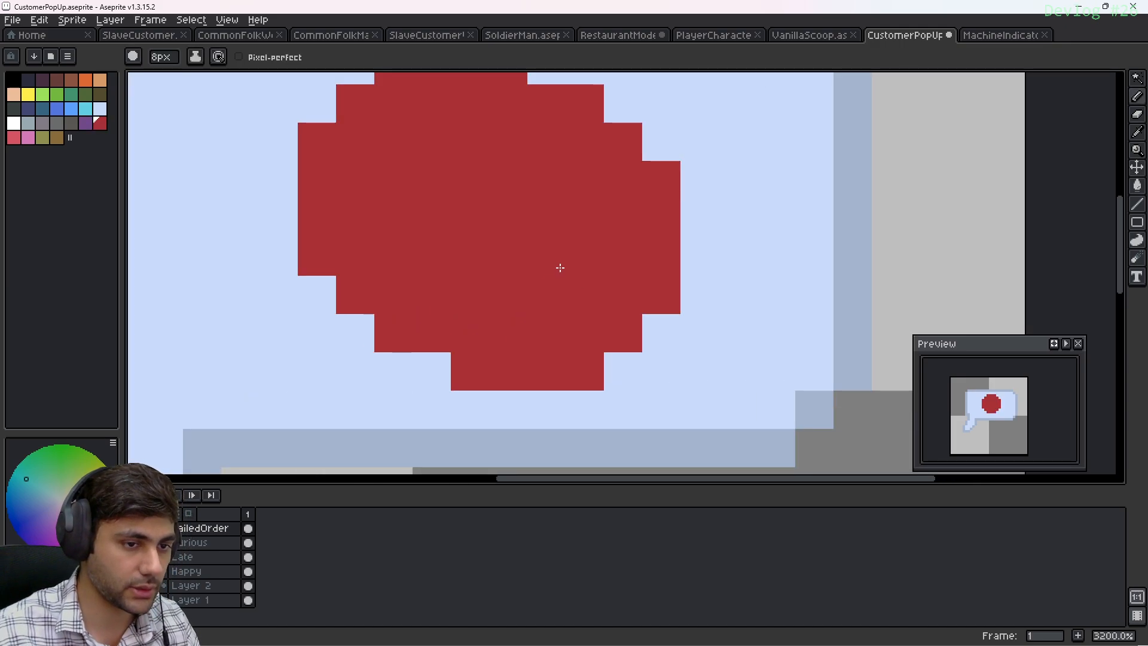
mouse_move(560, 268)
middle_mouse_down()
mouse_move(585, 341)
mouse_move(597, 317)
middle_mouse_up()
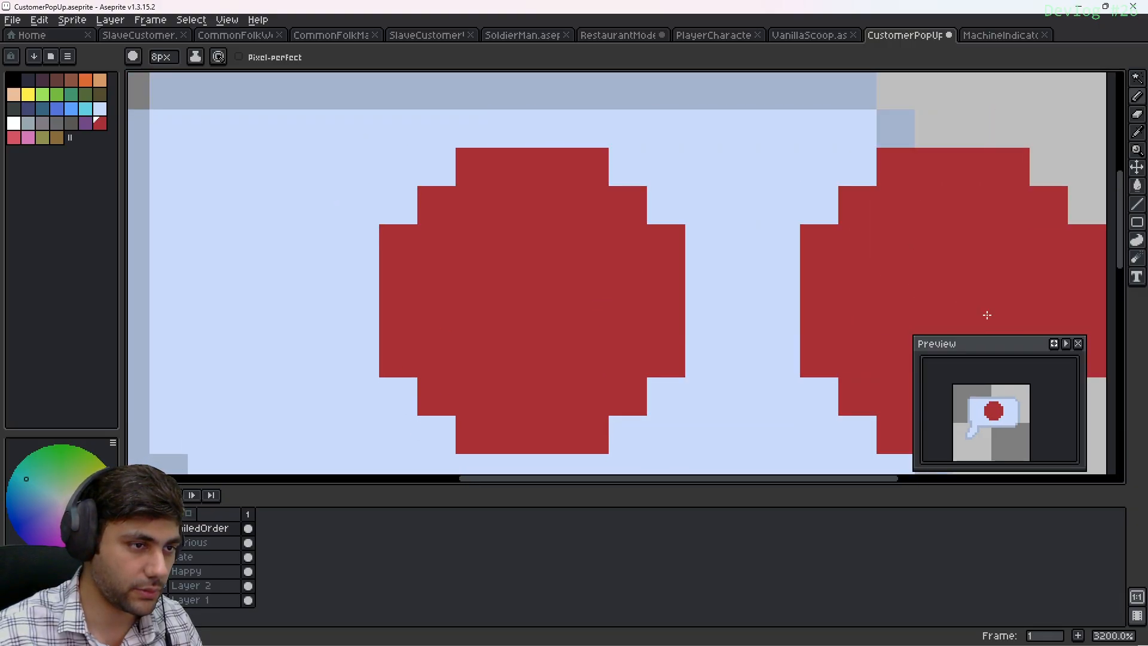
key("minus")
key("minus")
key("minus")
key("minus")
key("minus")
key("minus")
key("minus")
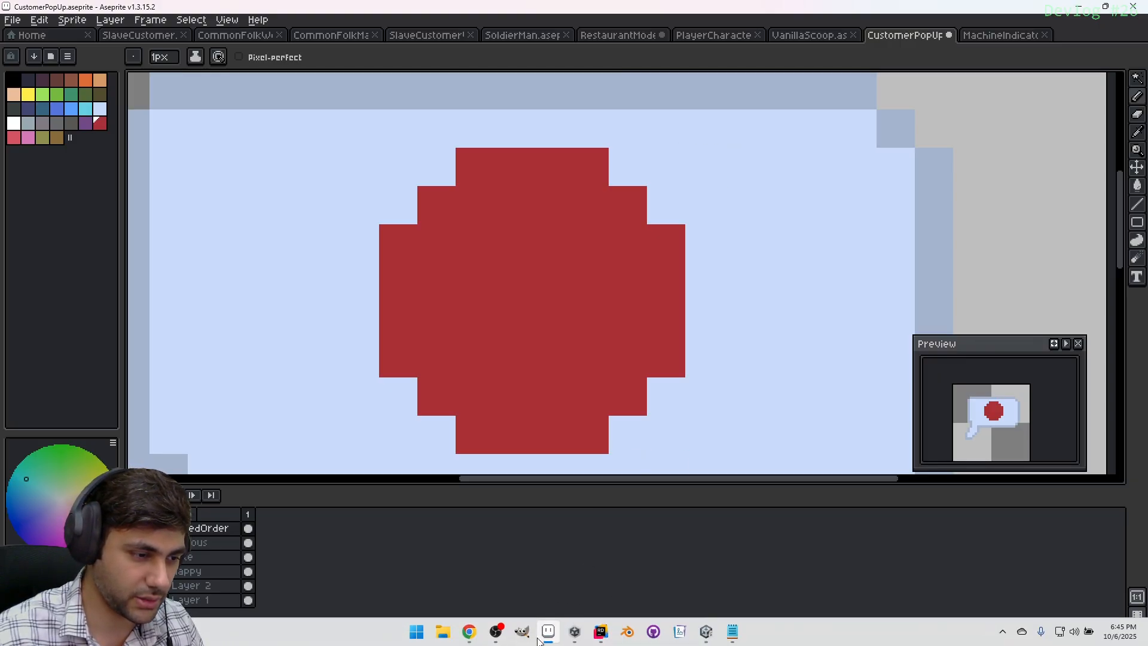
Switch to Chrome, search Google Images for "angry saying bad stuff emoji pixel art", and look through the results for a face reference
left_click(469, 634)
scroll(563, 272, "up", 3)
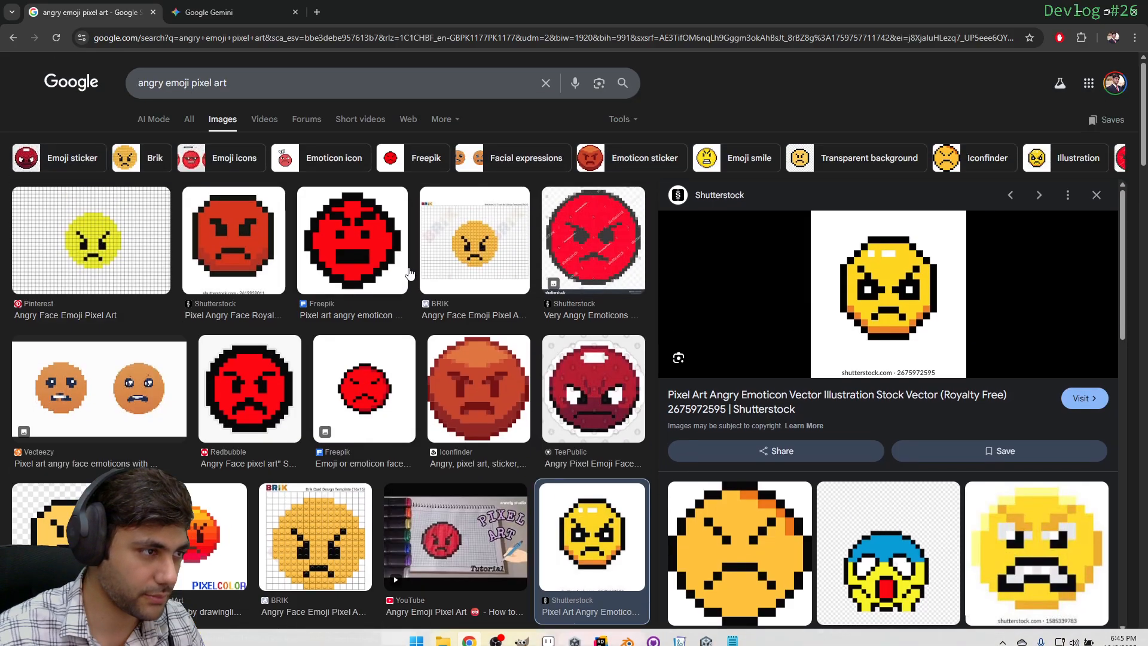
left_click_drag(228, 82, 160, 82)
left_click(162, 83)
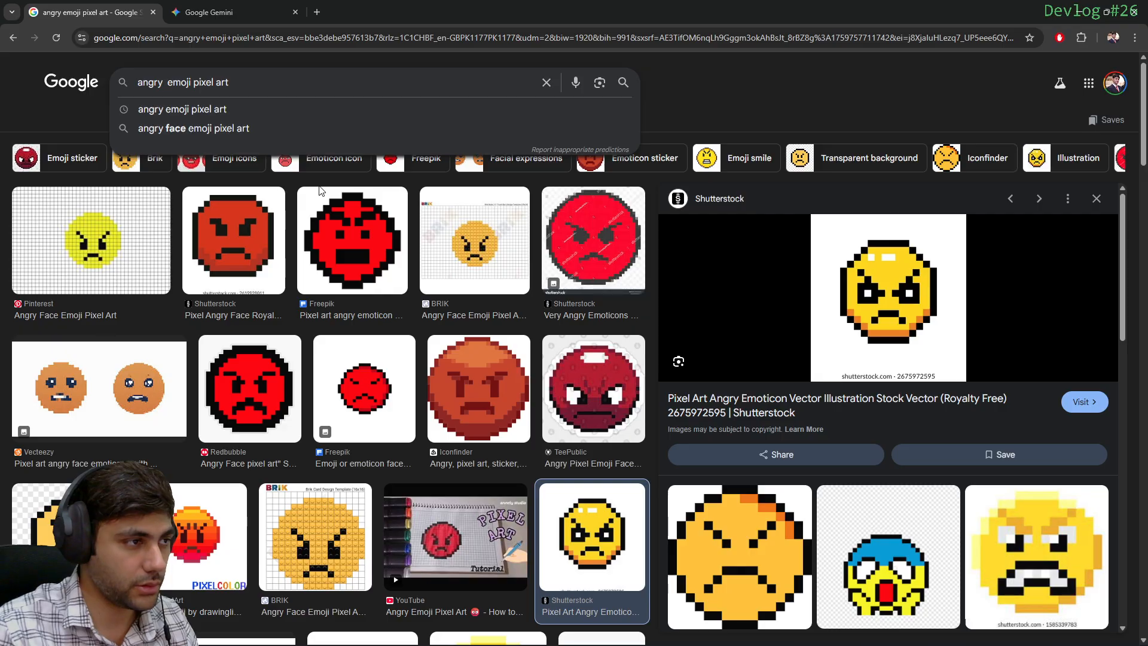
type("saying ba")
type("d stuff")
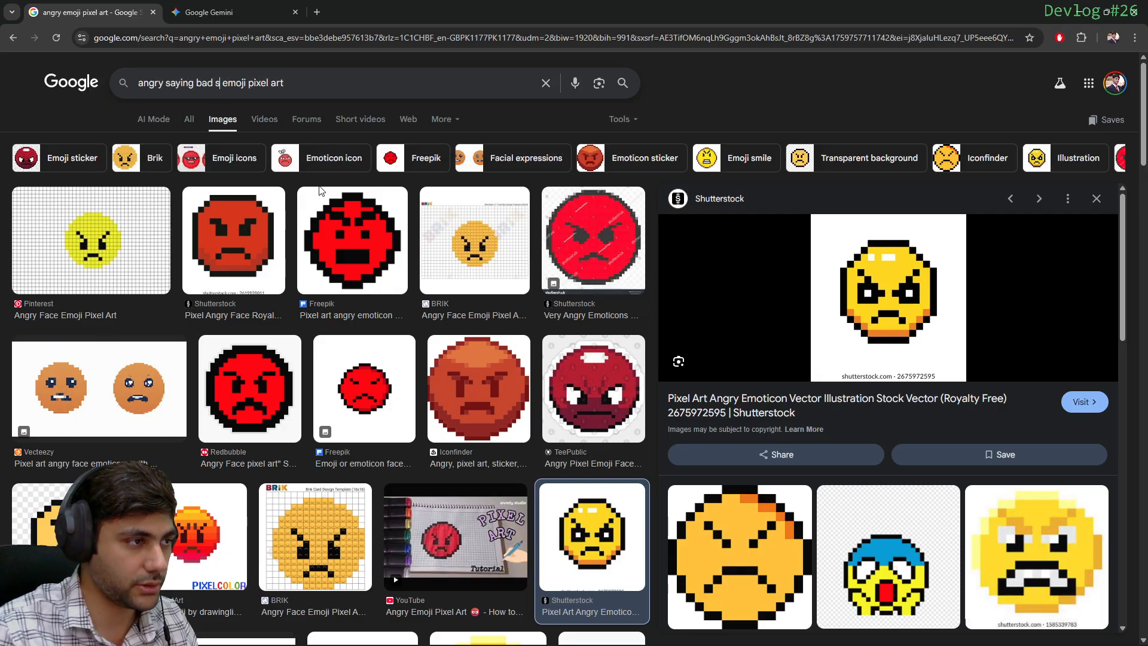
key("Return")
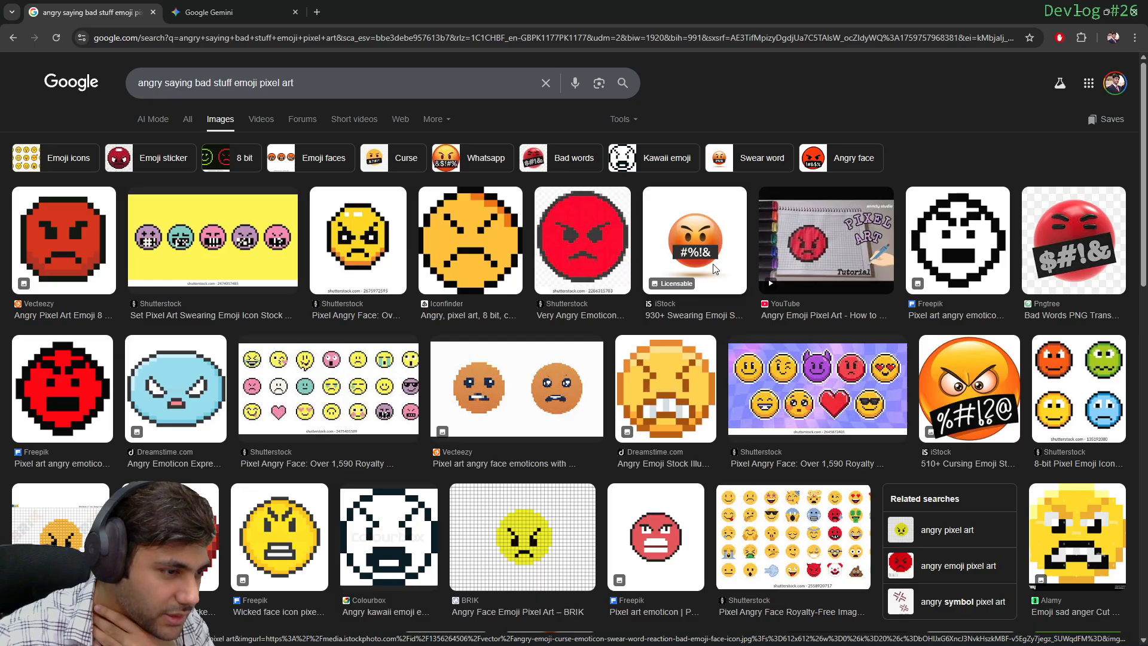
scroll(714, 271, "down", 10)
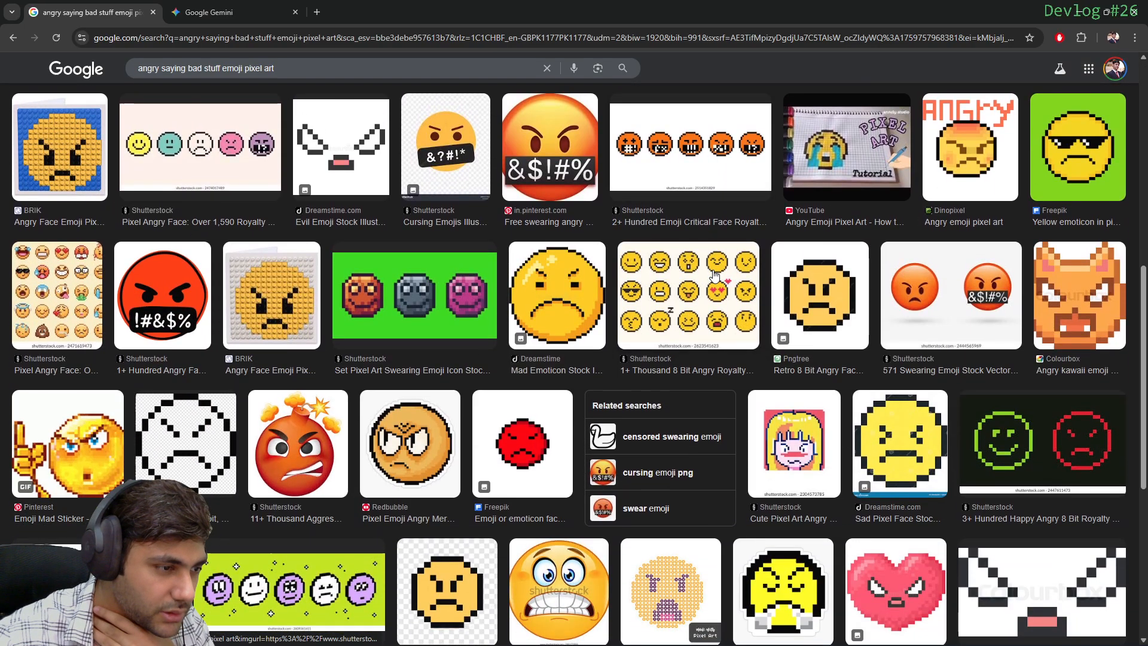
scroll(715, 273, "up", 10)
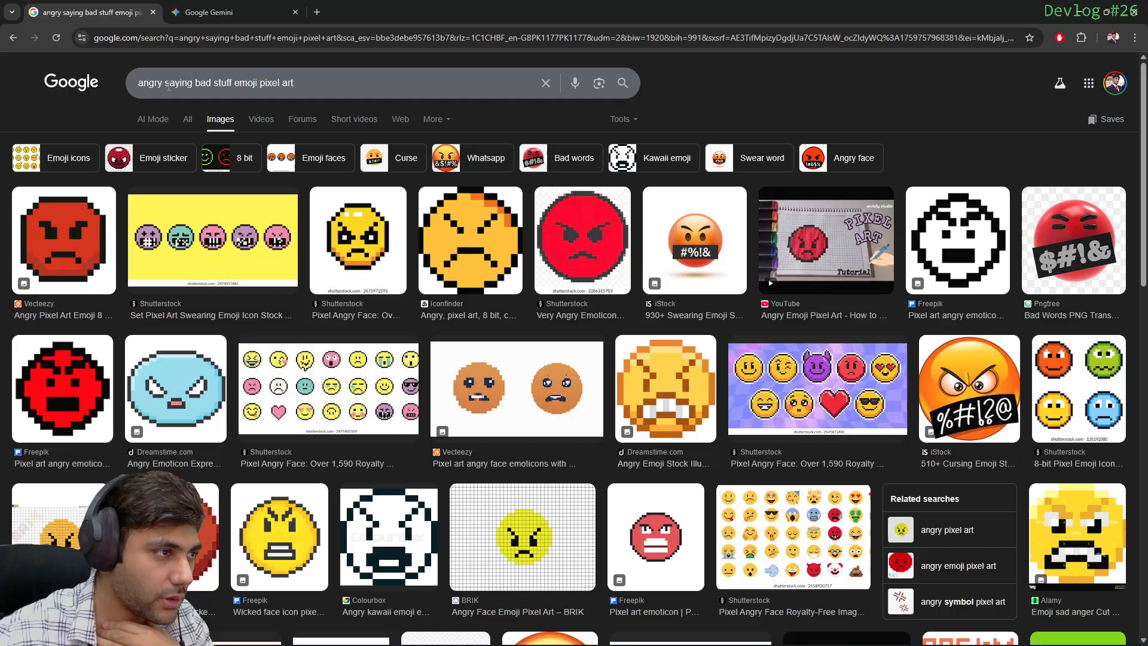
Search images for "angry pissed off emoji pixel art", preview the Shutterstock pixel emoji set, browse the results, and return to Aseprite
left_click_drag(166, 83, 234, 84)
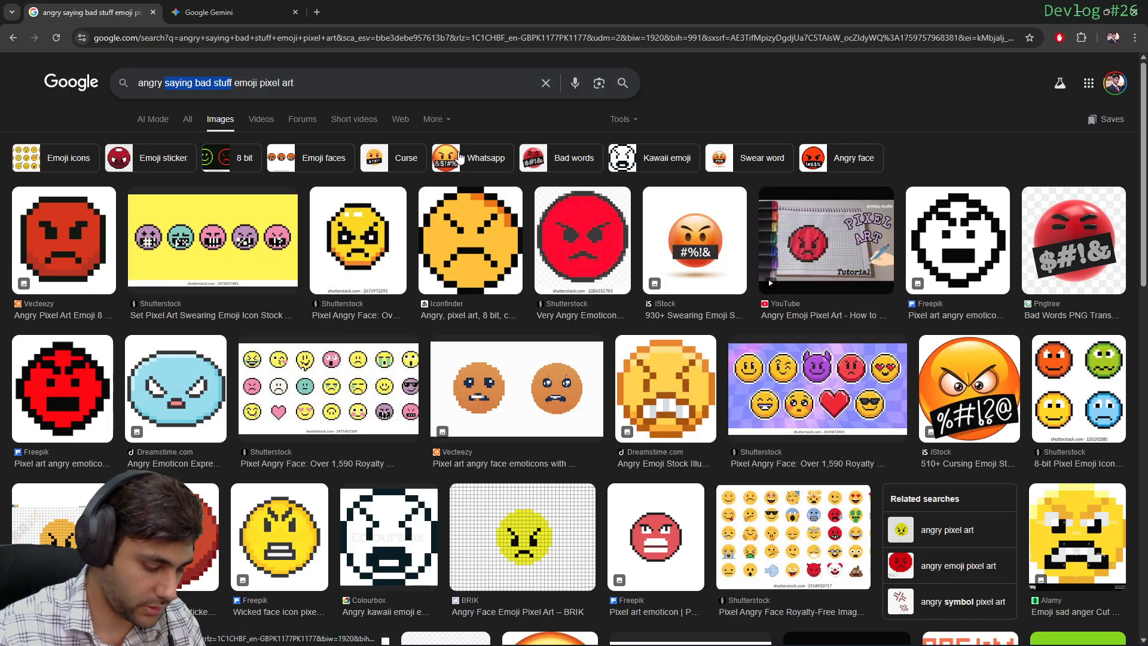
type("pissed off")
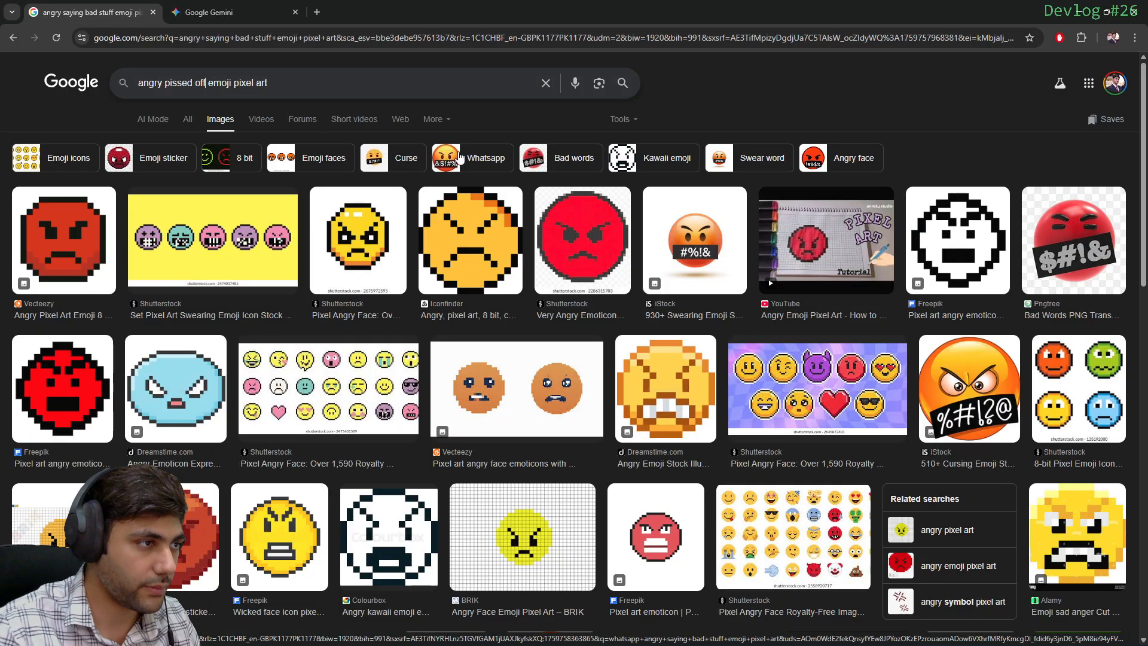
key("Return")
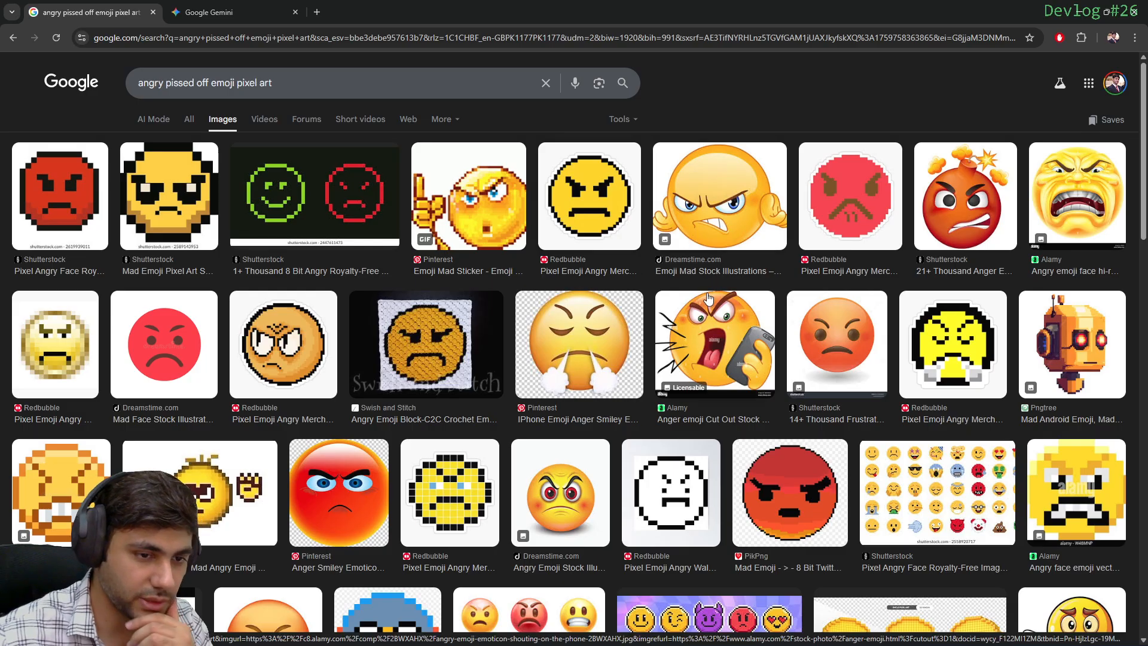
scroll(706, 297, "down", 1)
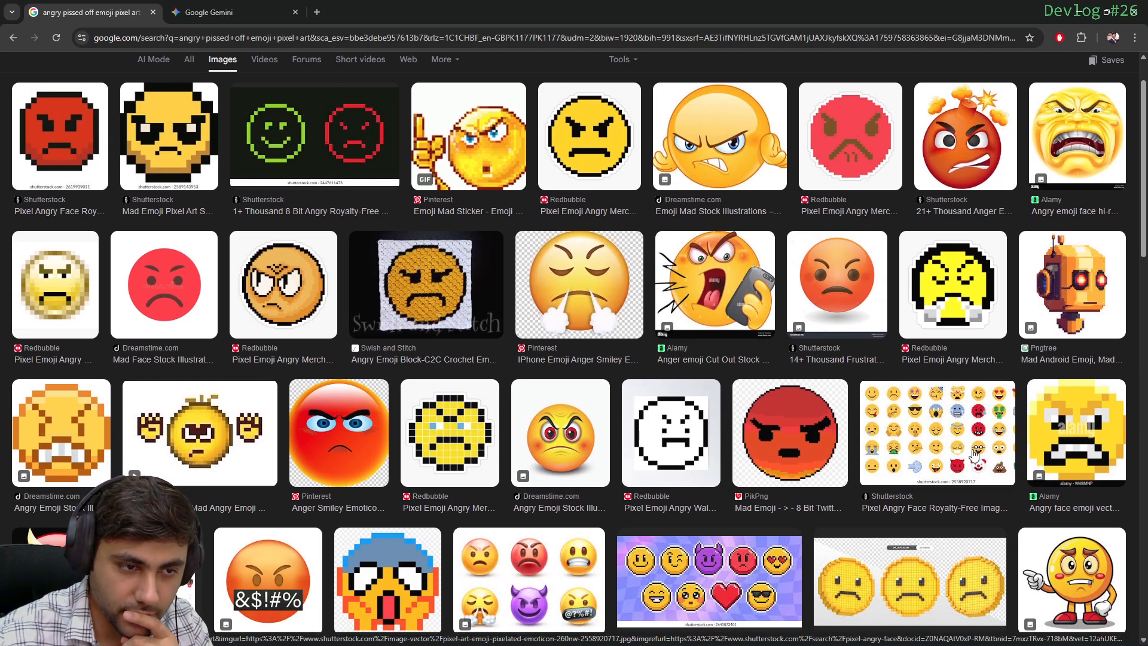
left_click(951, 454)
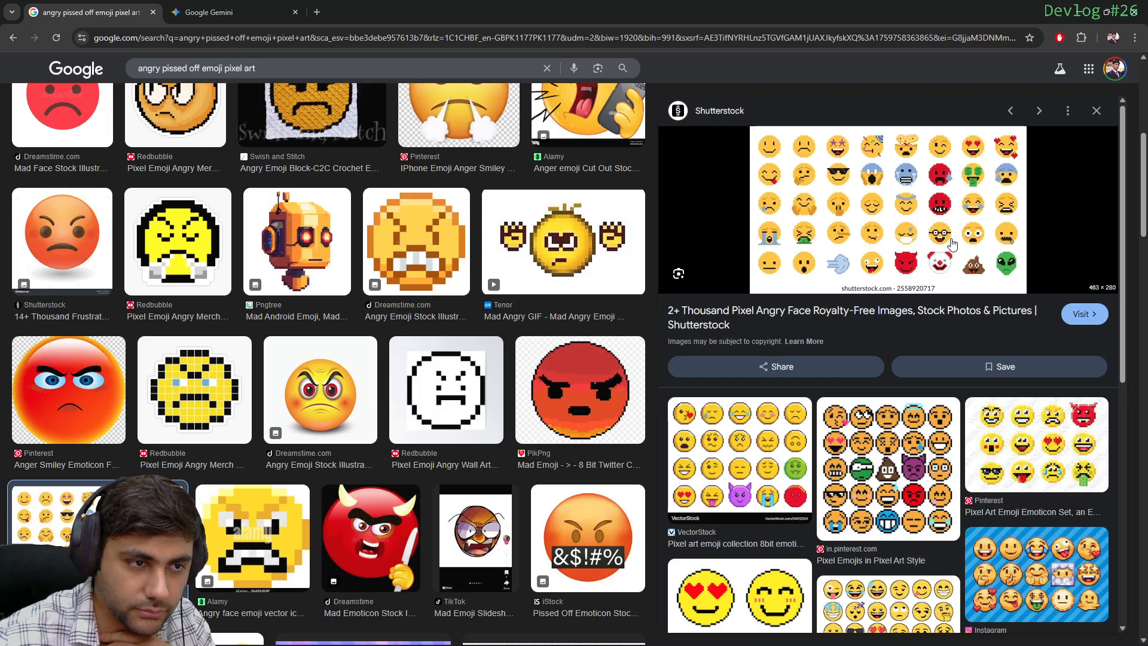
scroll(504, 173, "down", 4)
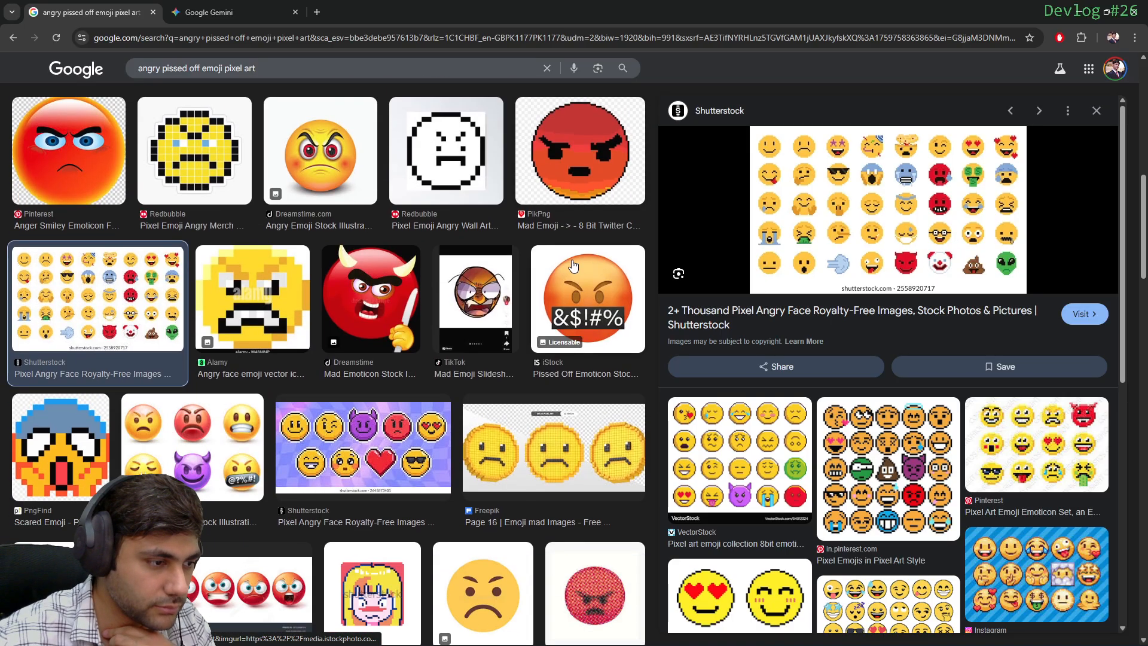
scroll(504, 173, "up", 8)
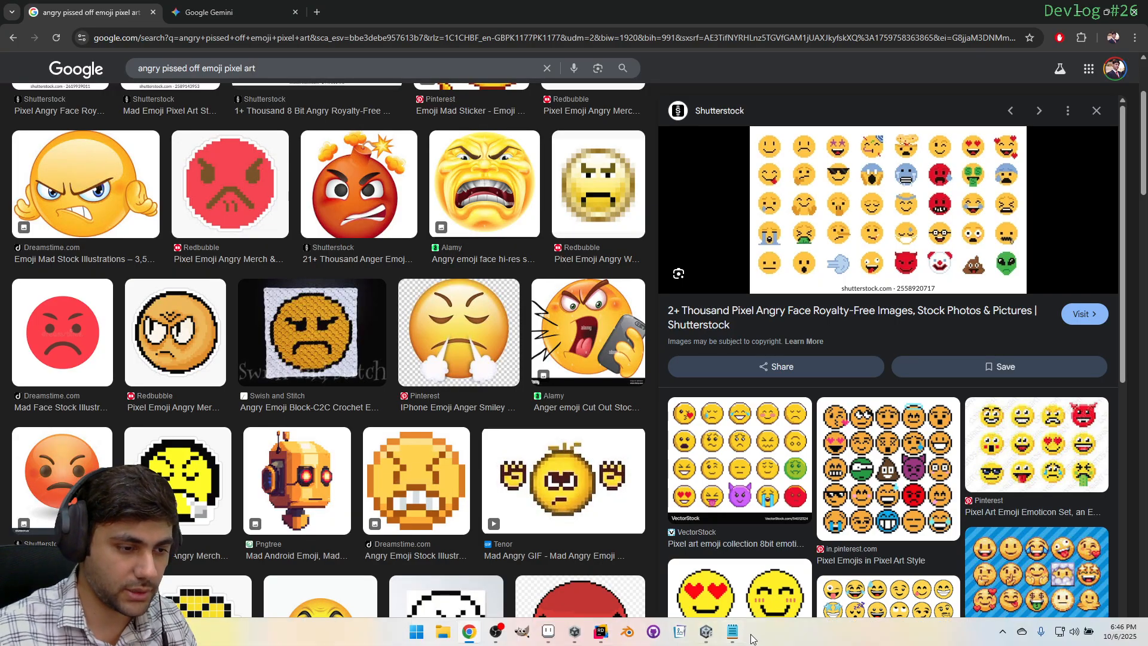
left_click(549, 632)
Try red pixels for a mark in the bubble to the upper right of the circle, and undo them
left_click(742, 169)
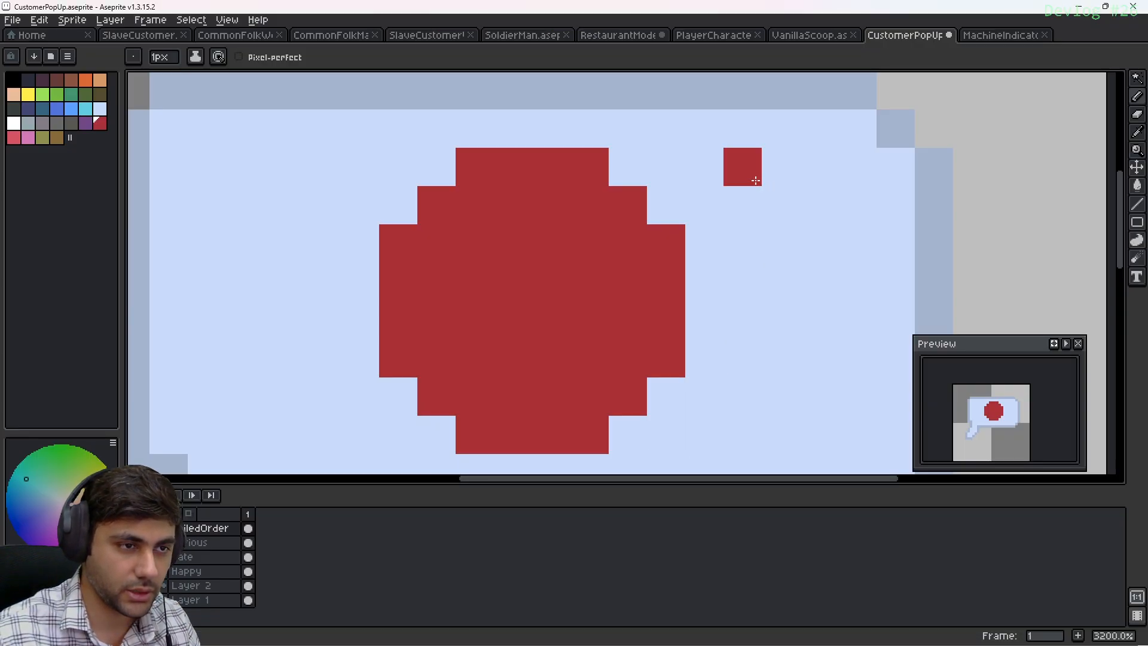
left_click(781, 174)
left_click(786, 216)
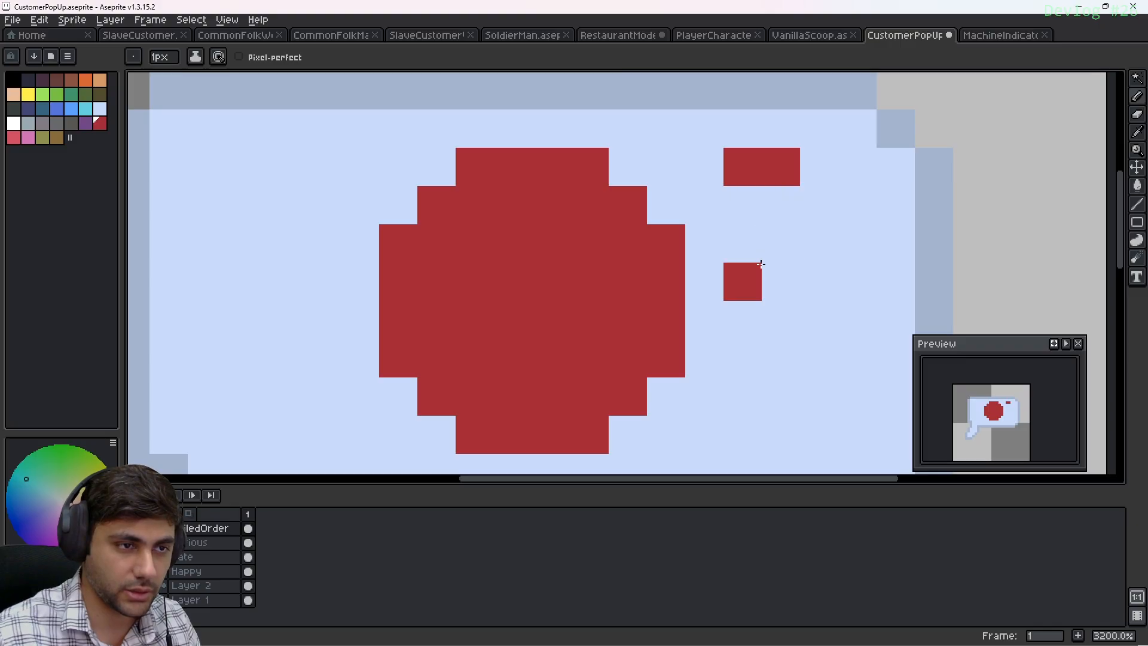
key("ctrl+z")
key("ctrl+z")
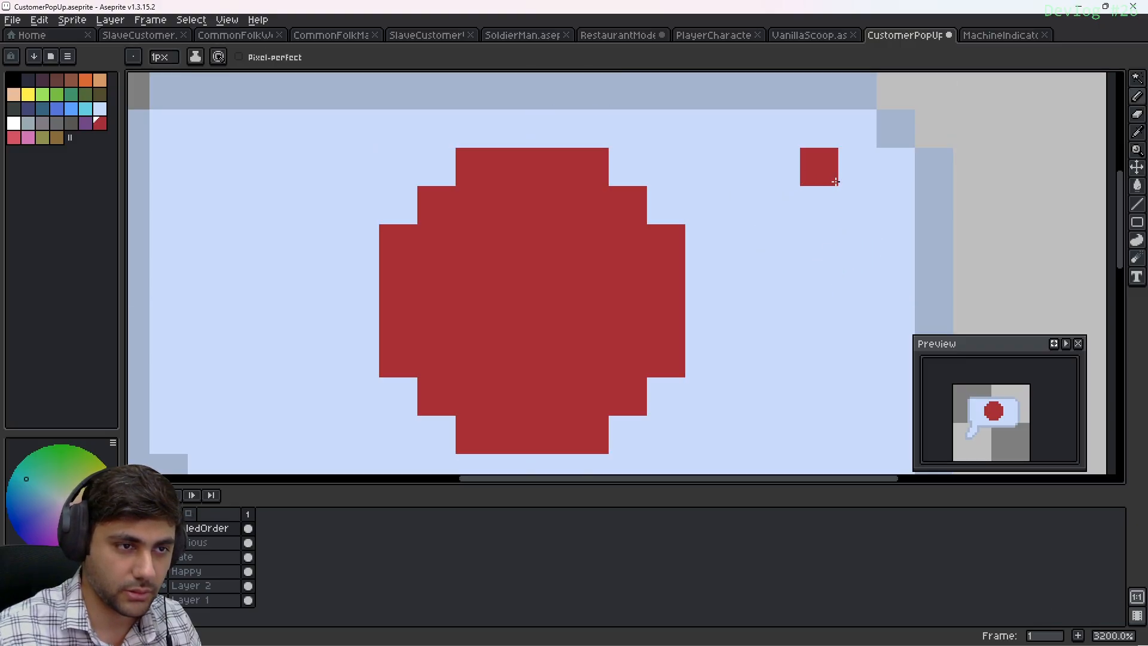
Try a small red X of single pixels to the upper right of the circle, undo it, and return to the Pencil tool
left_click(845, 176)
left_click(832, 196)
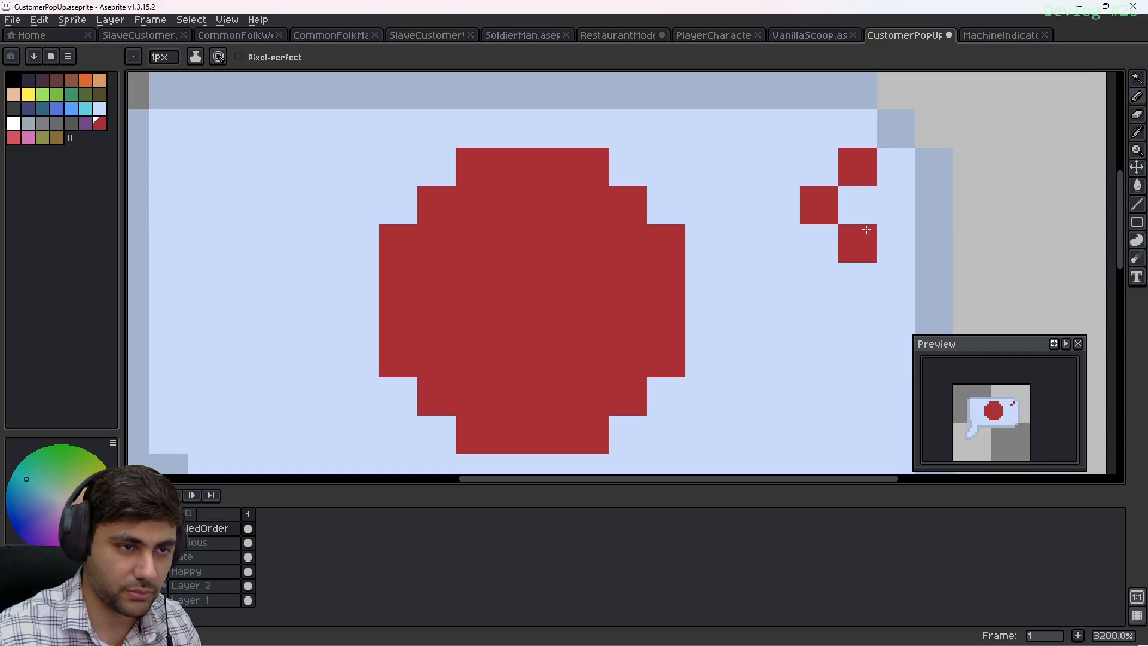
left_click(775, 171)
left_click(775, 234)
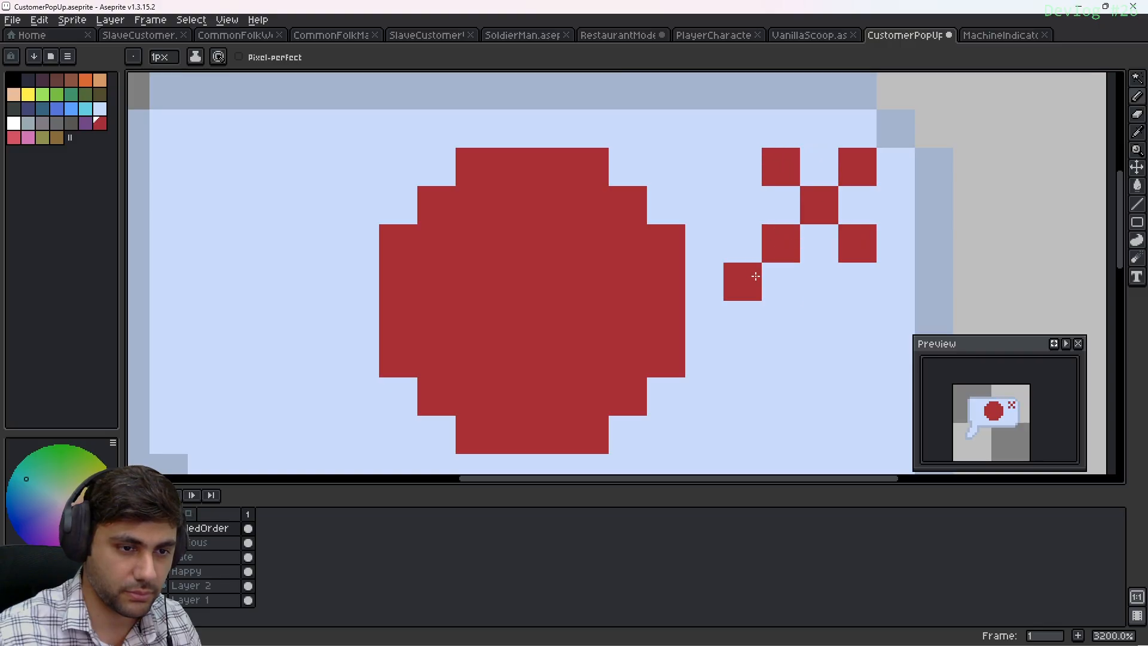
key("v")
key("ctrl+z")
key("ctrl+z")
key("ctrl+z")
key("ctrl+z")
key("ctrl+z")
key("b")
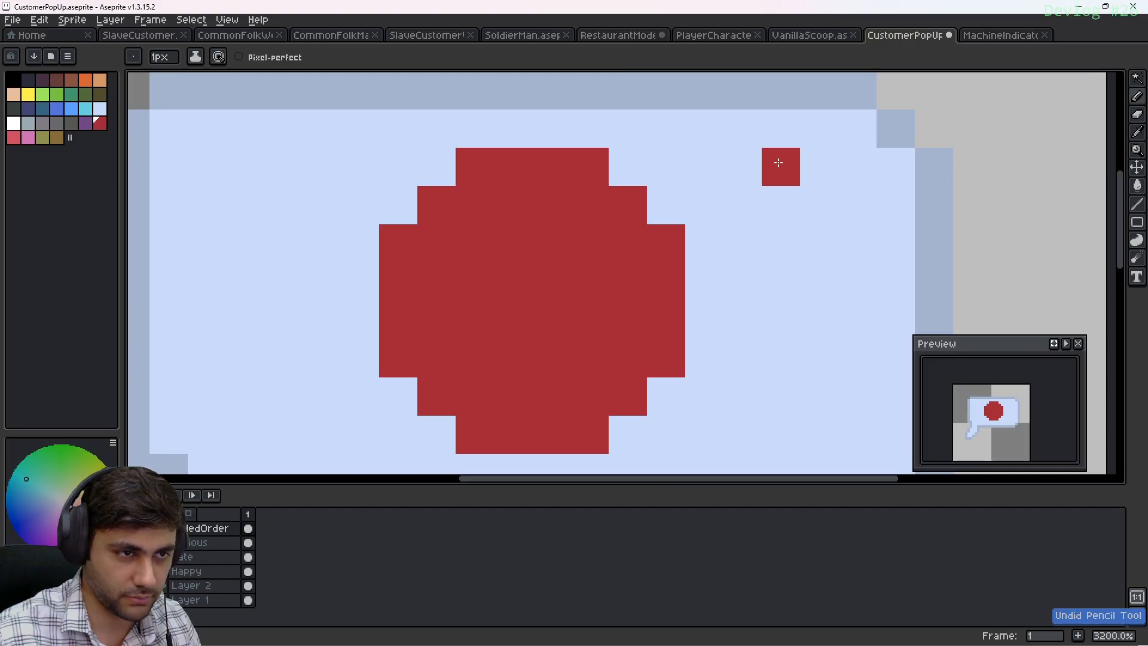
Draw a red anger mark of four L-shaped corners in the bubble, to the upper right of the red circle
mouse_move(778, 162)
left_mouse_down()
mouse_move(785, 198)
mouse_move(754, 199)
left_mouse_up()
mouse_move(844, 170)
left_mouse_down()
mouse_move(846, 197)
mouse_move(895, 205)
left_mouse_up()
mouse_move(751, 274)
left_mouse_down()
mouse_move(785, 297)
mouse_move(785, 320)
left_mouse_up()
mouse_move(855, 282)
left_mouse_down()
mouse_move(890, 273)
mouse_move(849, 324)
left_mouse_up()
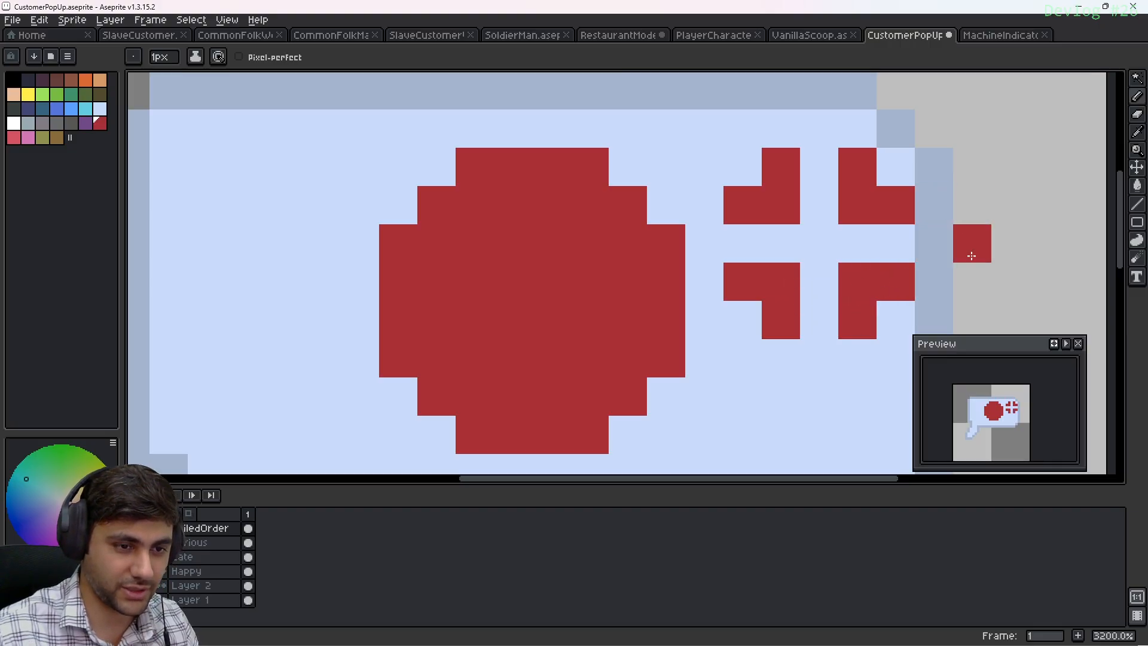
middle_click_drag(820, 213, 759, 205)
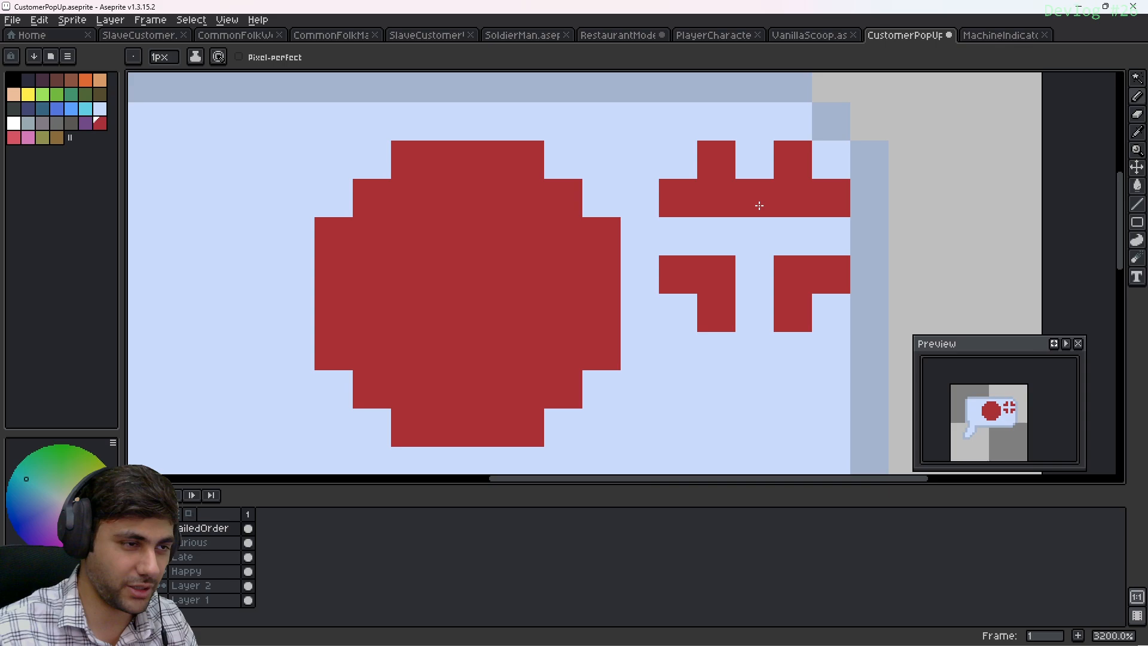
right_click(695, 316)
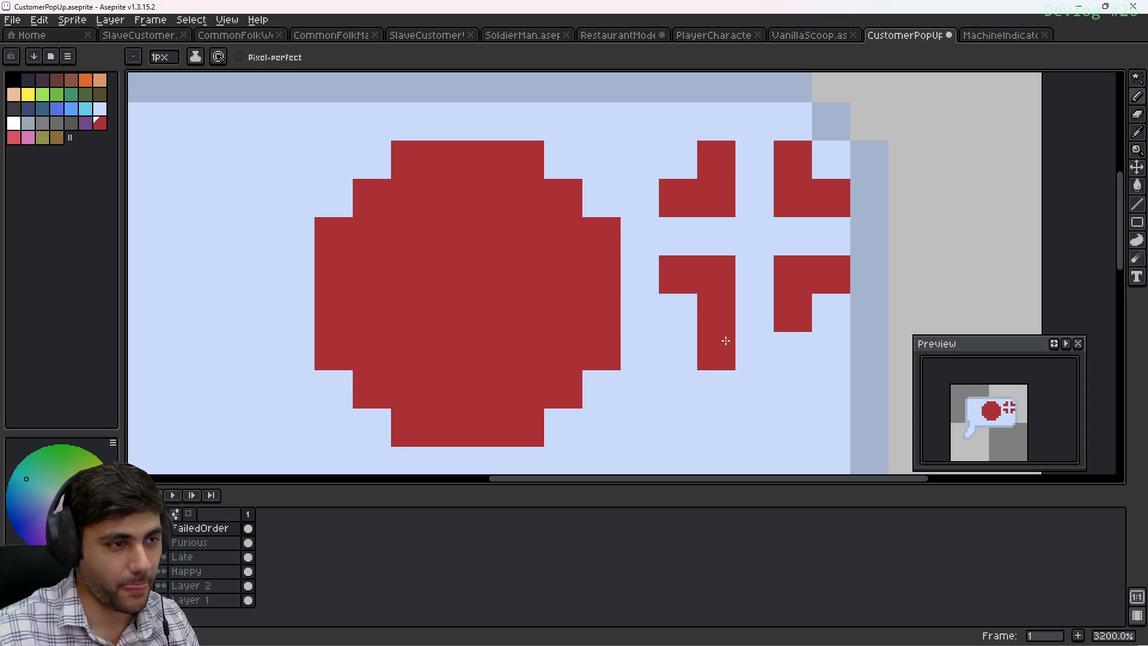
middle_click_drag(576, 201, 673, 184)
mouse_move(617, 290)
middle_mouse_down()
mouse_move(565, 275)
mouse_move(581, 297)
middle_mouse_up()
middle_click_drag(713, 294, 656, 292)
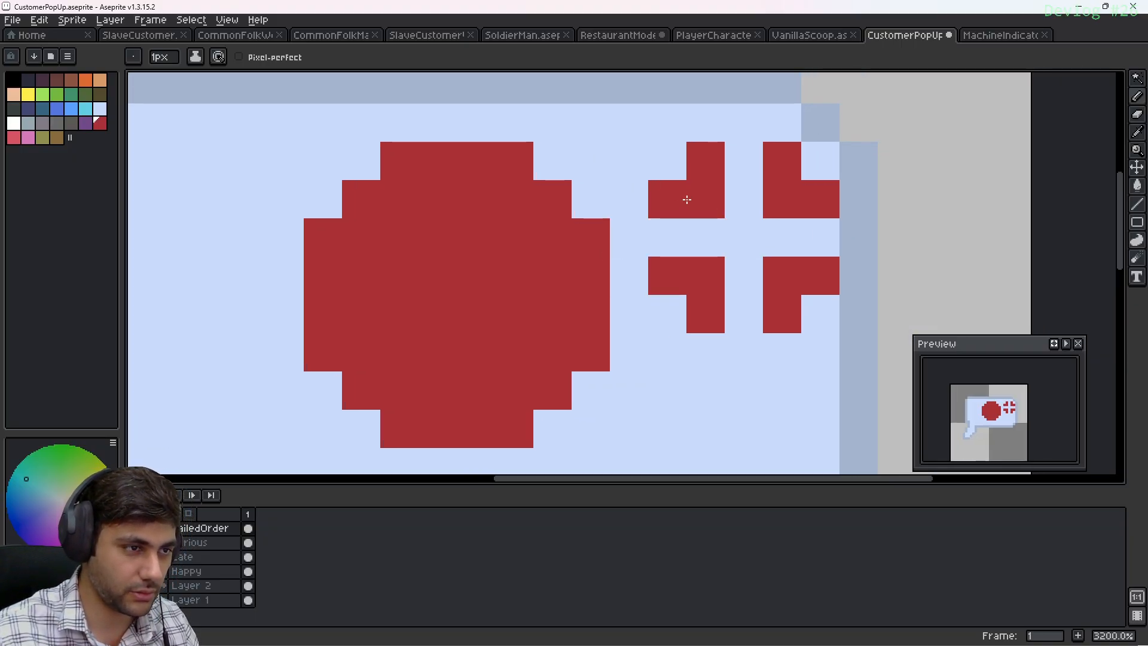
Recolor the four-cornered anger mark from red to dark blue, and undo the stray pixel beside it
left_click(28, 110)
left_click(738, 169)
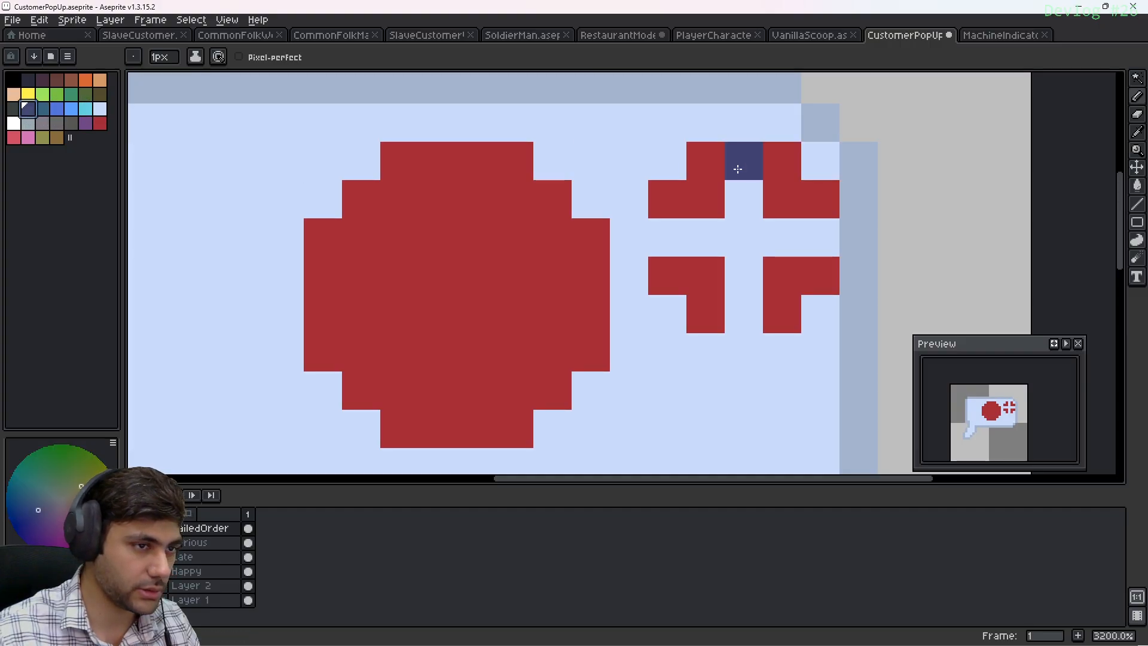
left_click_drag(713, 170, 694, 197)
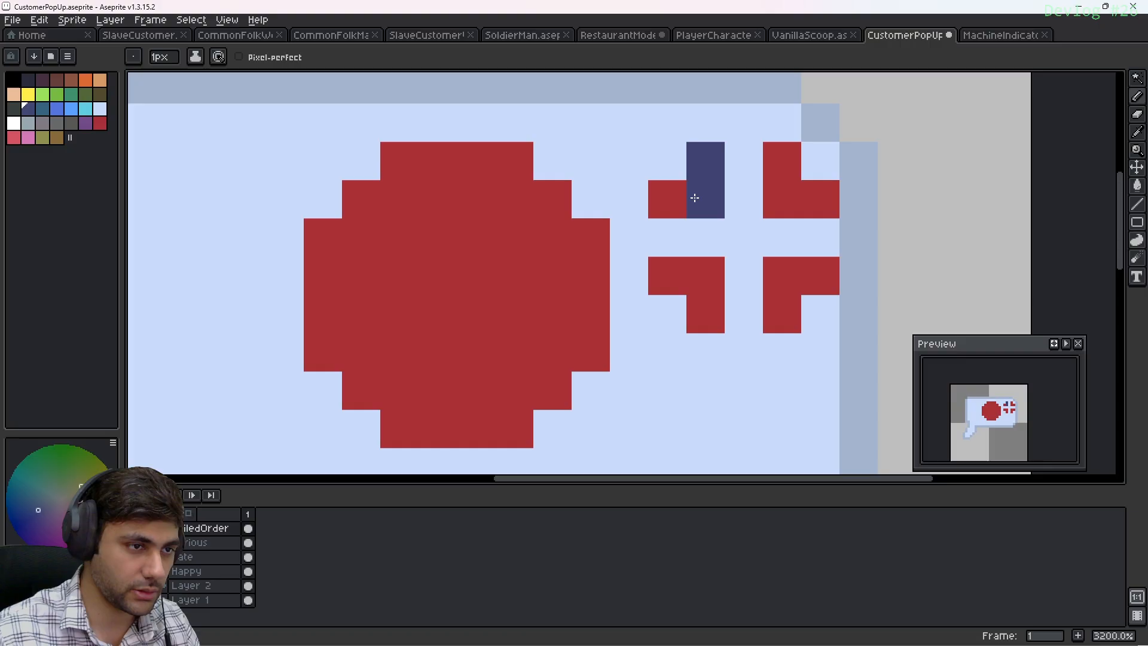
left_click(803, 195)
left_click(676, 270)
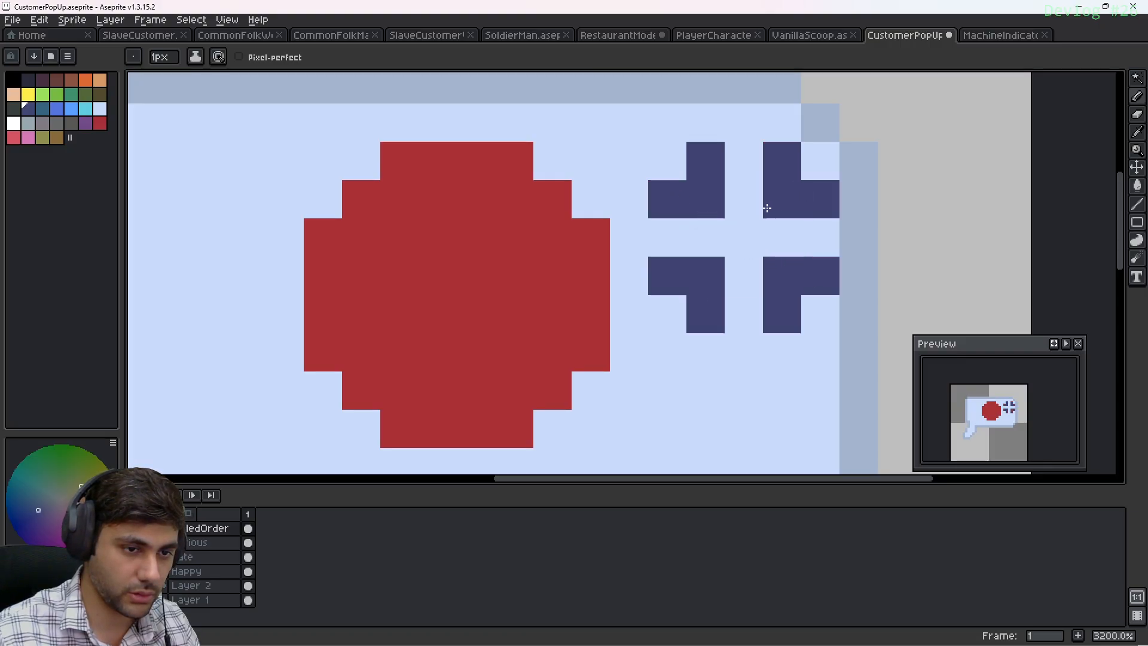
left_click(737, 209)
key("ctrl+z")
Draw a second dark blue four-cornered anger mark overlapping the upper right edge of the red circle
left_click(511, 147)
key("ctrl+z")
left_click(561, 158)
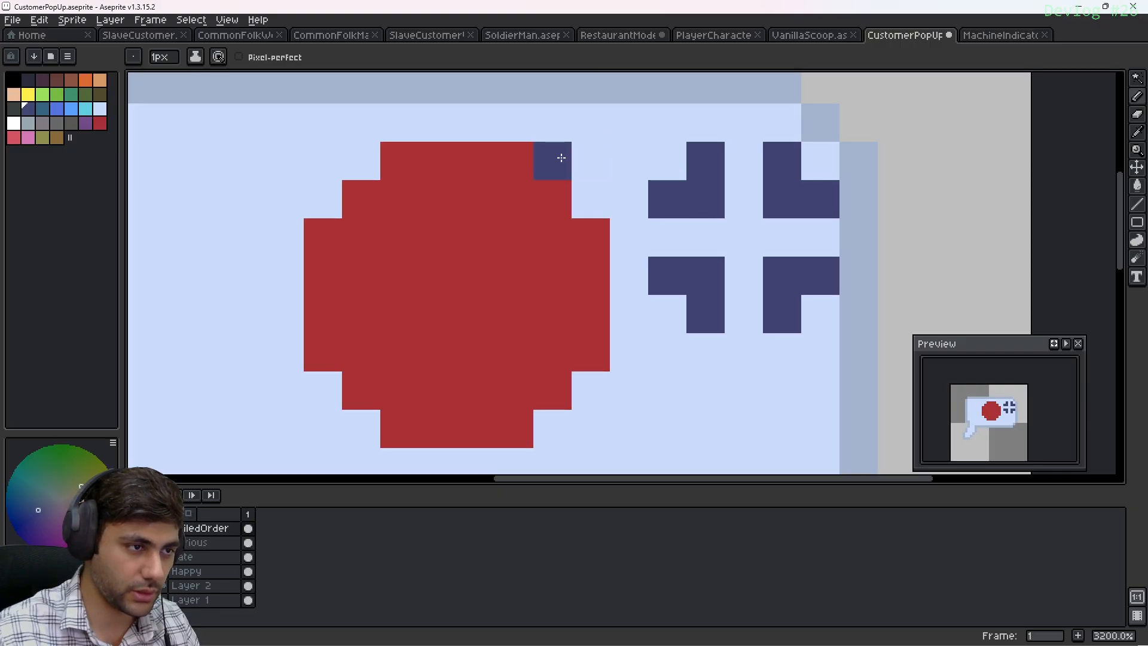
left_click(629, 161)
left_click(629, 199)
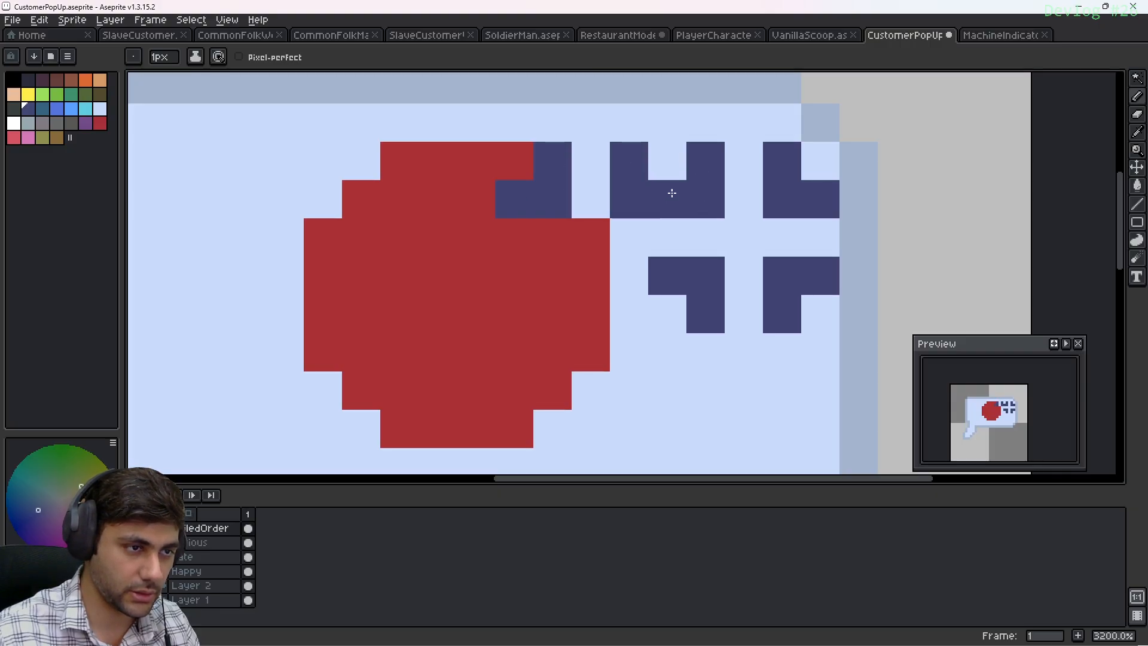
left_click(530, 261)
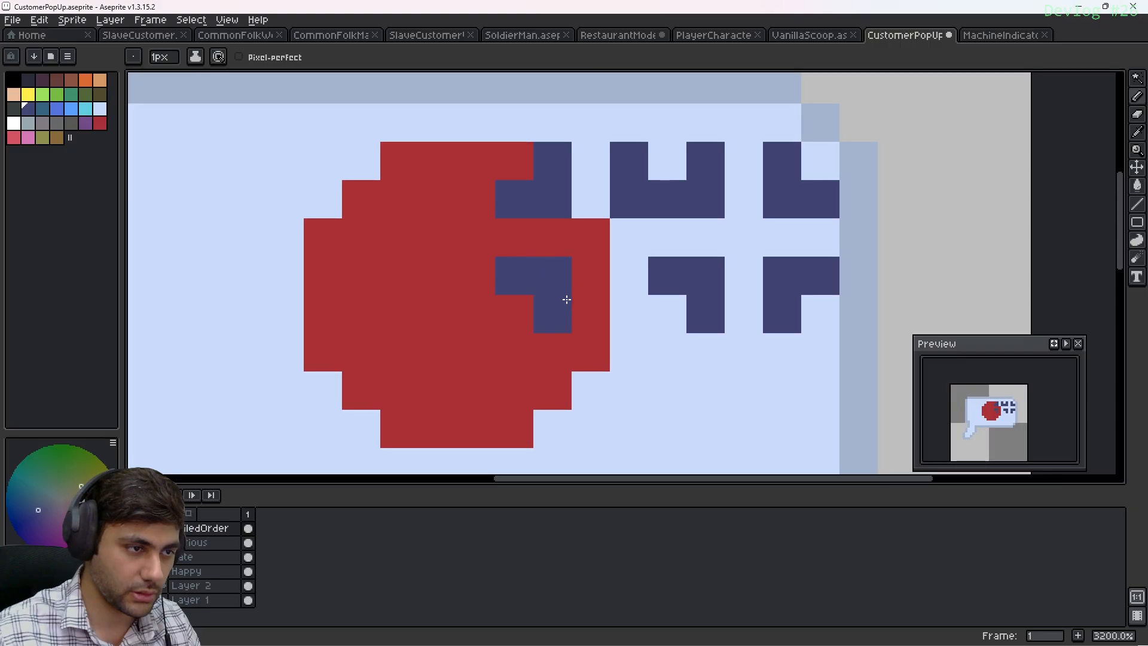
left_click_drag(628, 269, 628, 304)
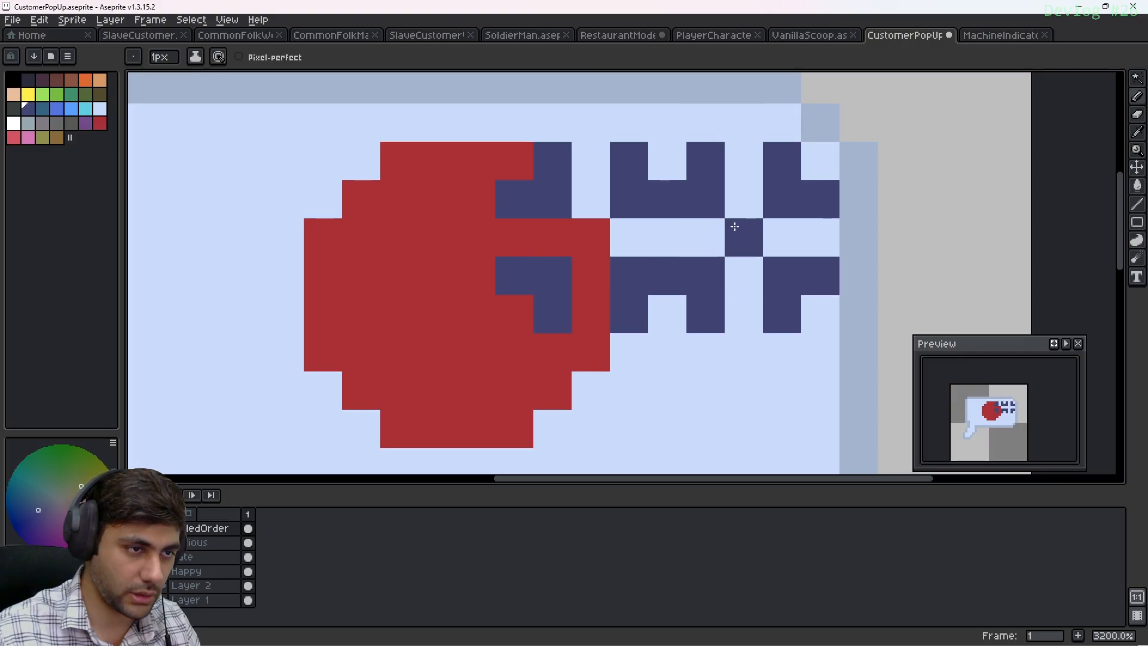
Erase the rest of the first anger mark by painting over it with the bubble's light blue
left_click(733, 226, "alt")
mouse_move(704, 160)
left_mouse_down()
mouse_move(687, 260)
mouse_move(706, 314)
left_mouse_up()
left_click_drag(783, 161, 783, 314)
left_click_drag(820, 199, 818, 275)
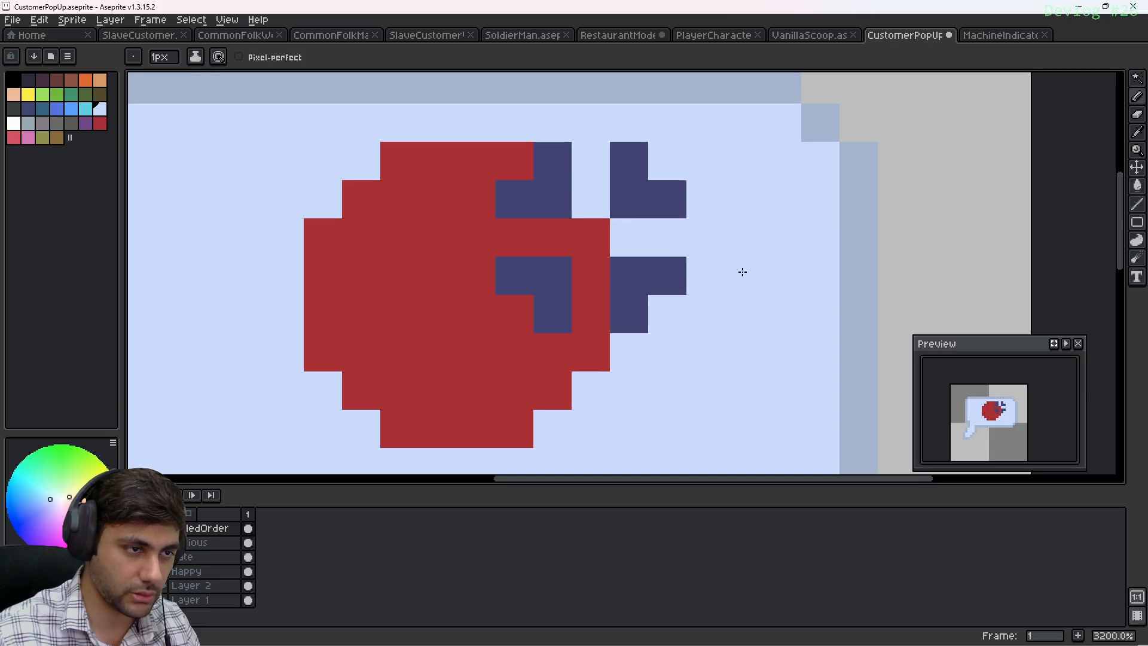
mouse_move(643, 194)
middle_mouse_down()
mouse_move(740, 177)
mouse_move(706, 213)
mouse_move(675, 212)
middle_mouse_up()
Extend all four corners of the remaining anger mark one pixel upward in the same dark blue
left_click(587, 179, "alt")
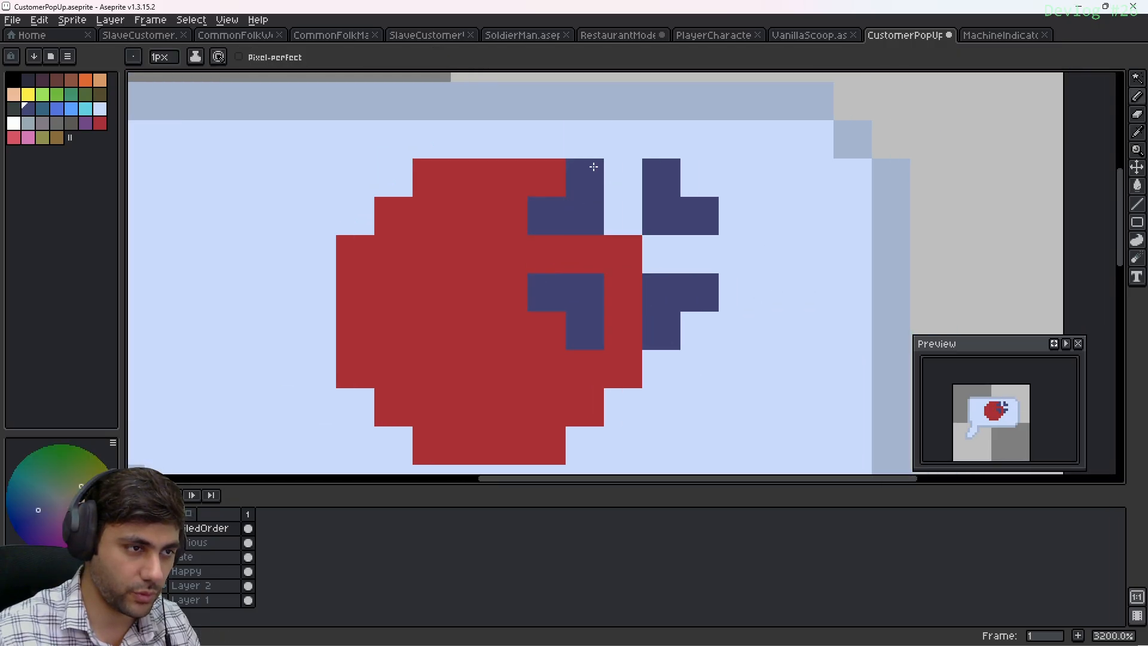
left_click(589, 142)
left_click(661, 140)
left_click(700, 178)
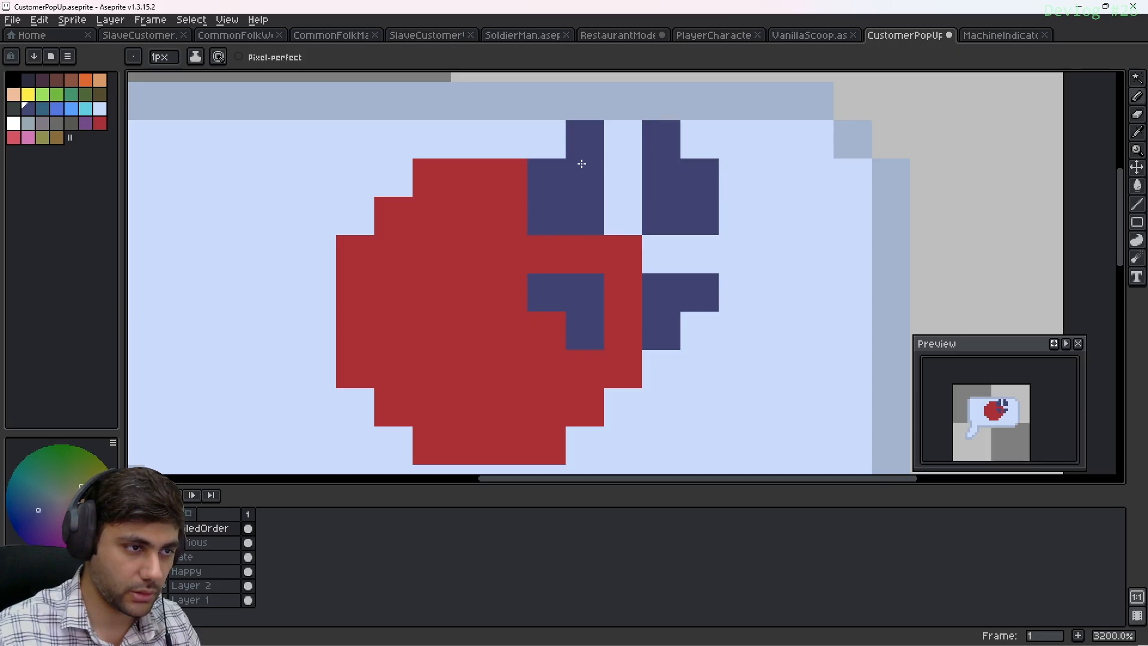
left_click(540, 250)
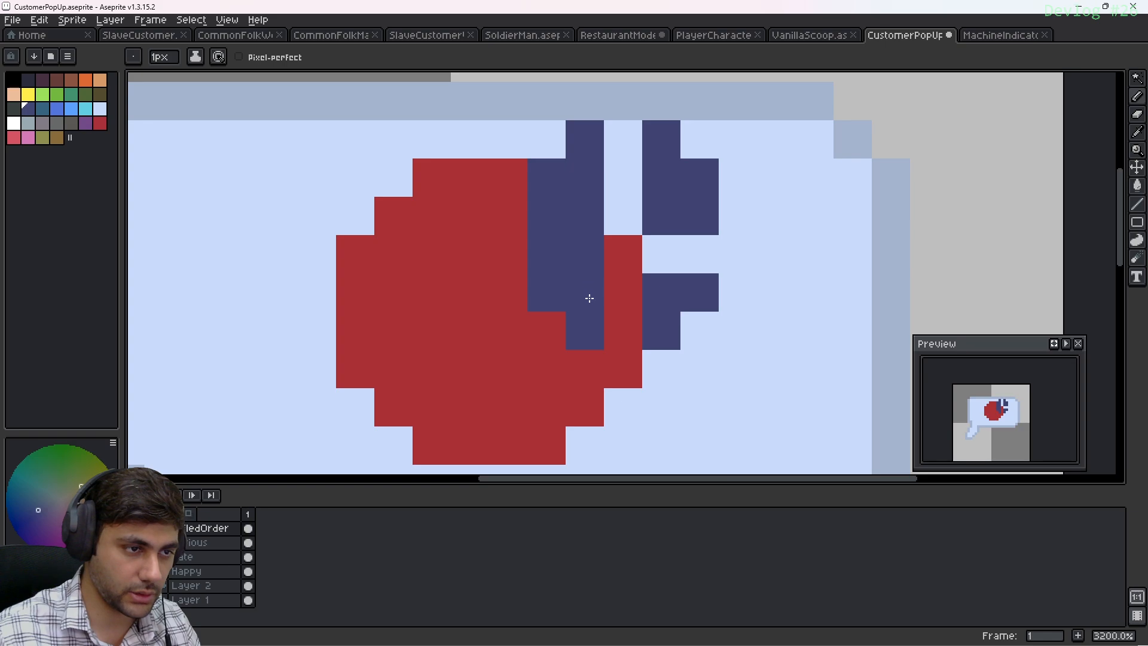
left_click(700, 254)
left_click(670, 256)
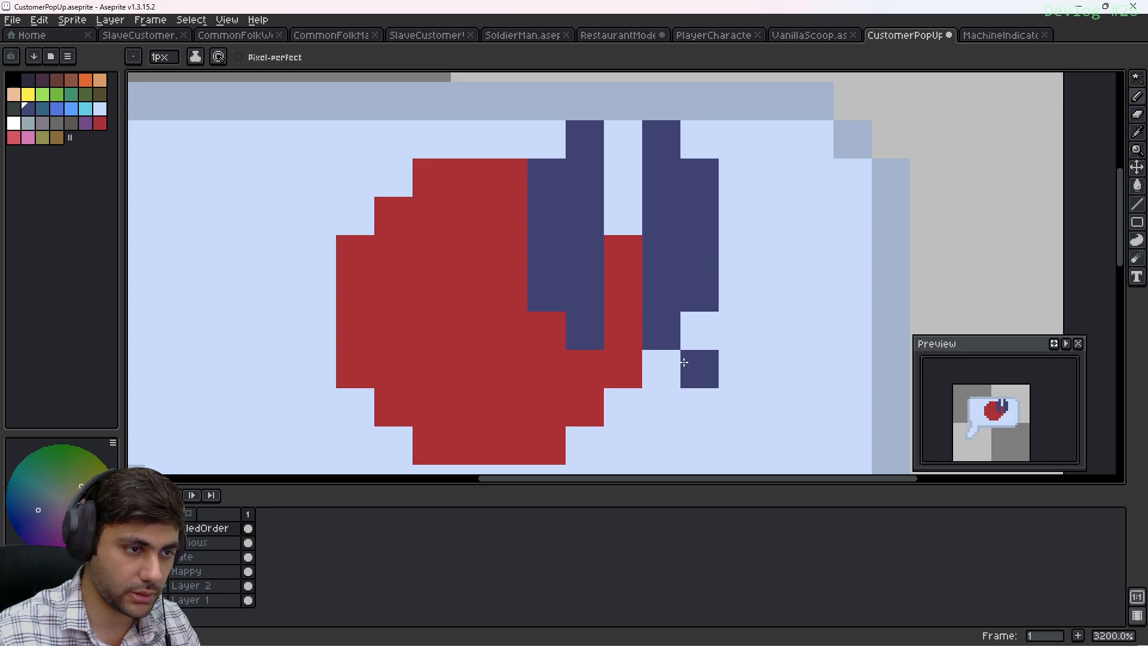
Separate the mark's upper and lower corners with red and light blue pixels, and trim the outer lower corner back to an L shape
left_click(533, 352, "alt")
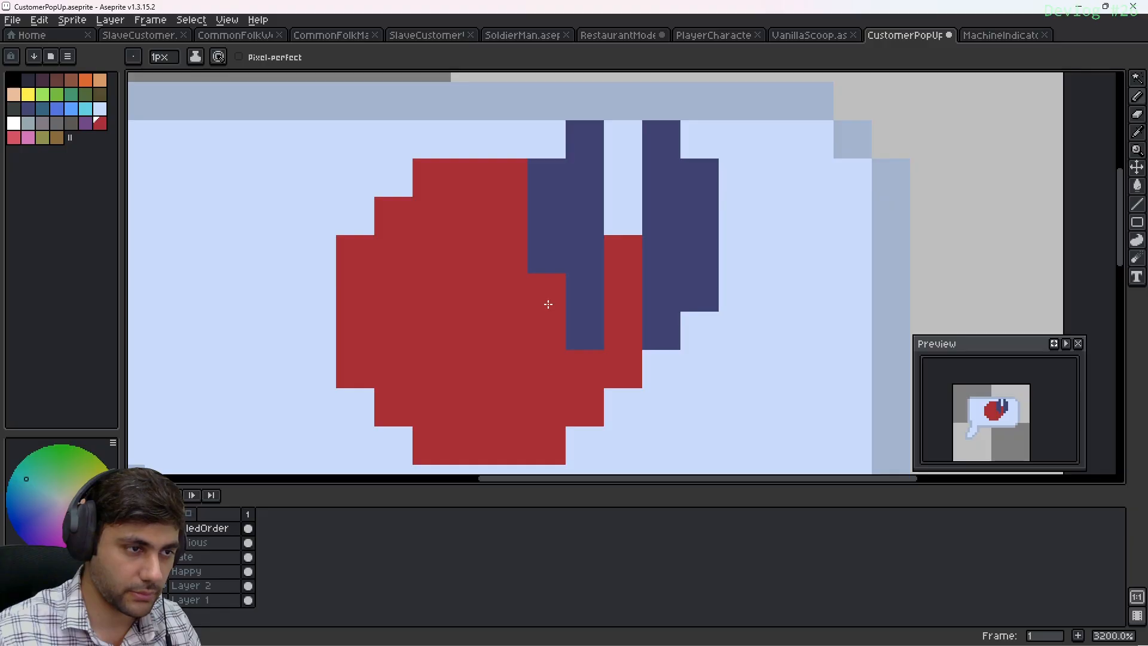
left_click_drag(552, 214, 586, 215)
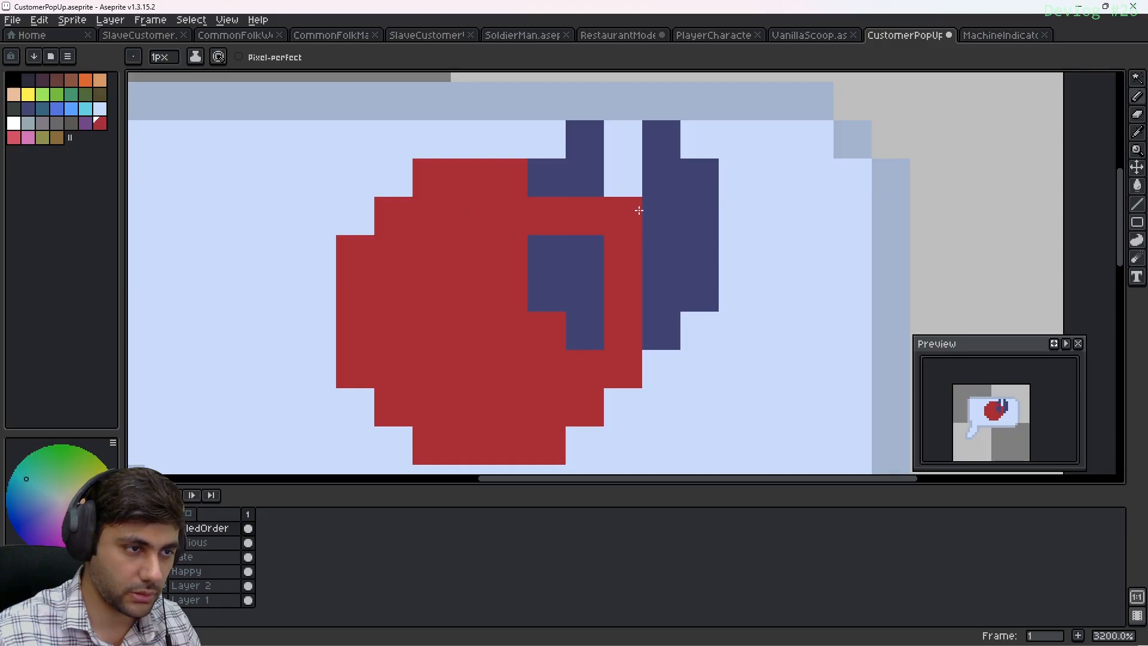
left_click(729, 221, "alt")
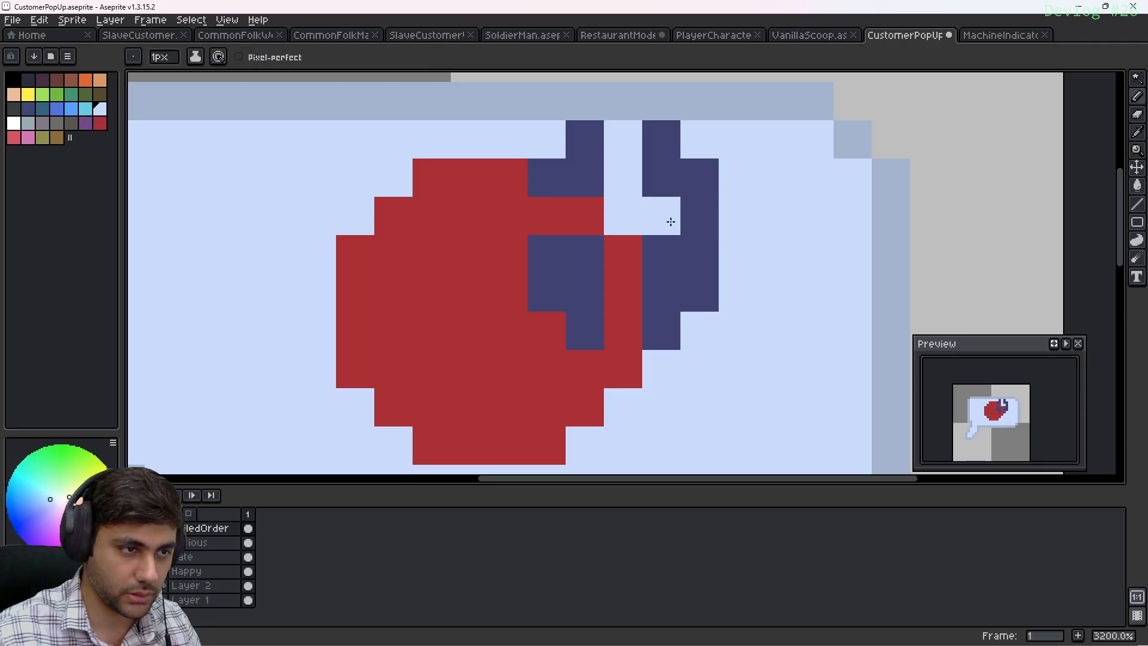
left_click_drag(671, 221, 703, 224)
left_click(713, 294)
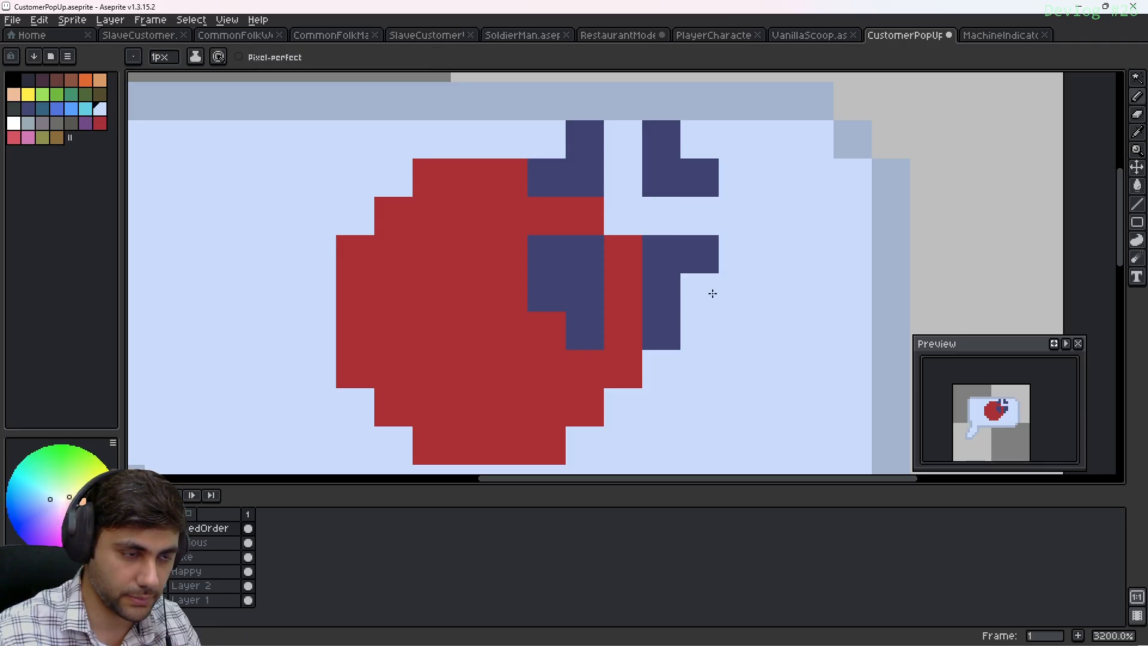
left_click(665, 329)
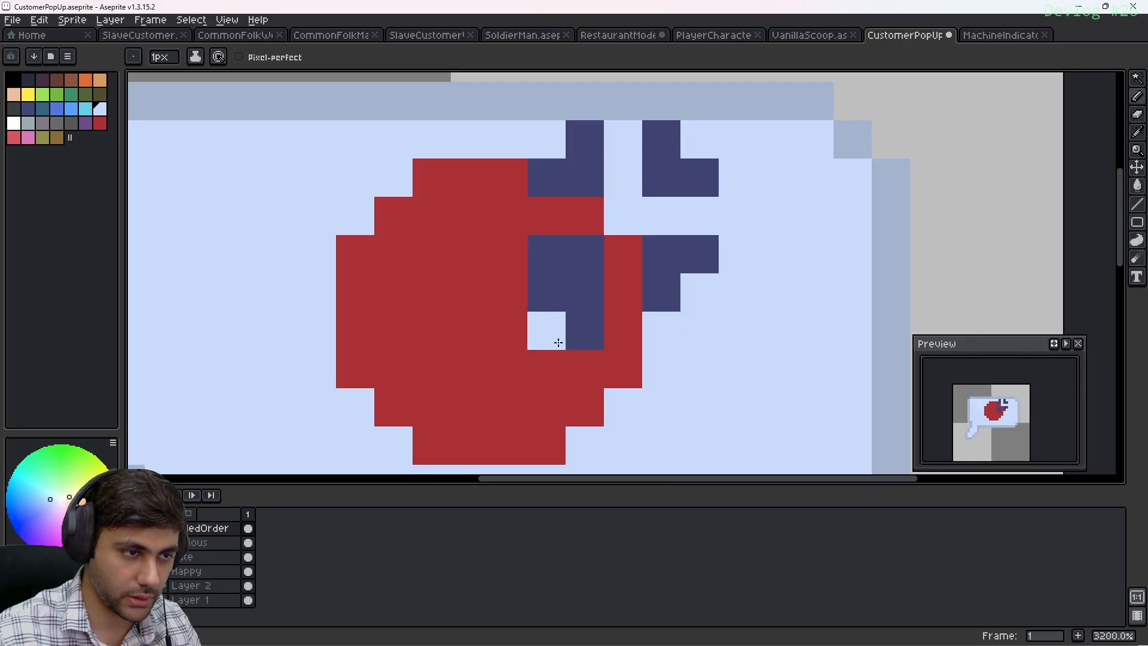
Trim the anger mark's lower corner on the face back to a three-pixel L shape using the face's red
left_click(548, 328, "alt")
left_click(573, 317)
left_click(572, 305, "alt")
left_click(593, 333)
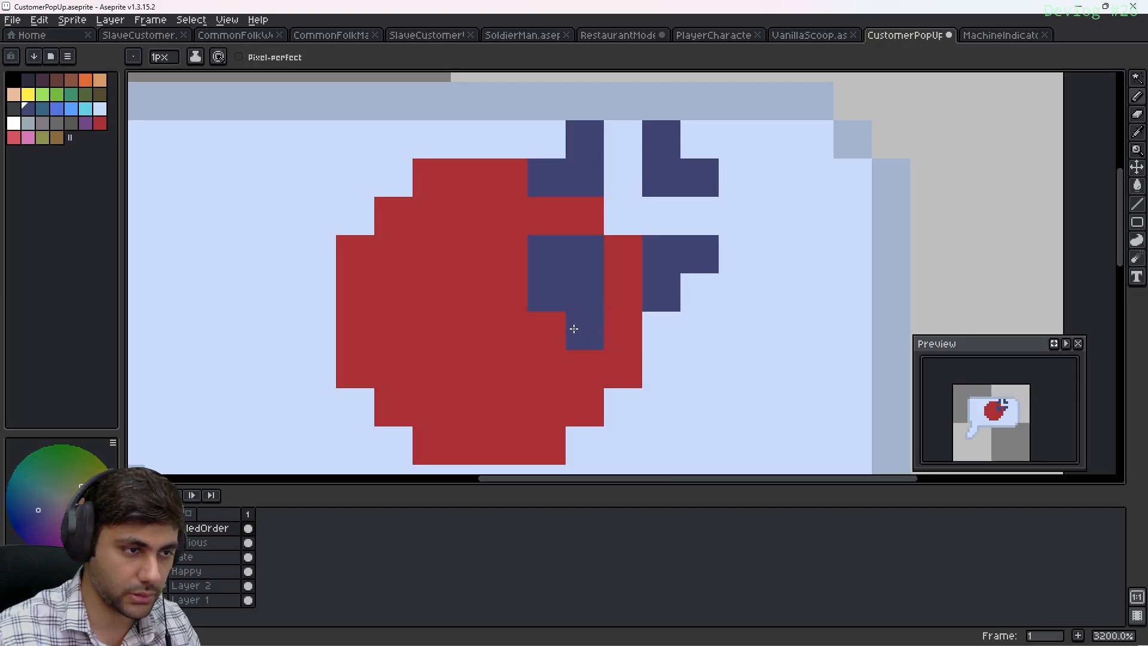
left_click(546, 333, "alt")
left_click(585, 332)
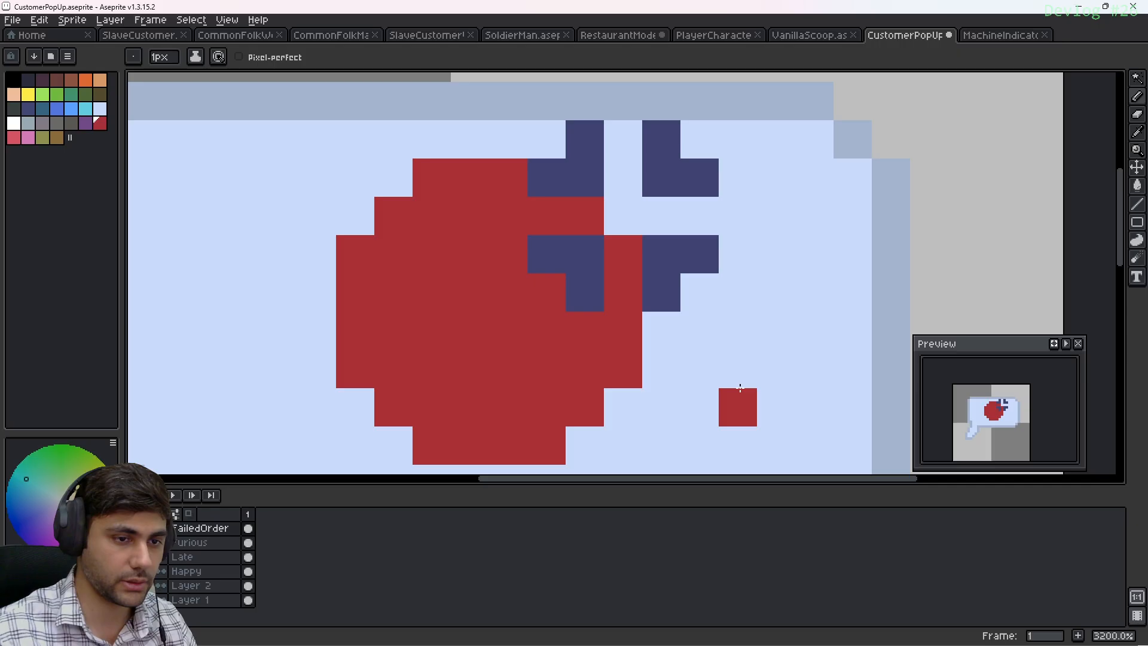
Draw near-black eyes on the red face, one two pixels high and one a single pixel under the anger mark
middle_click_drag(738, 287, 810, 269)
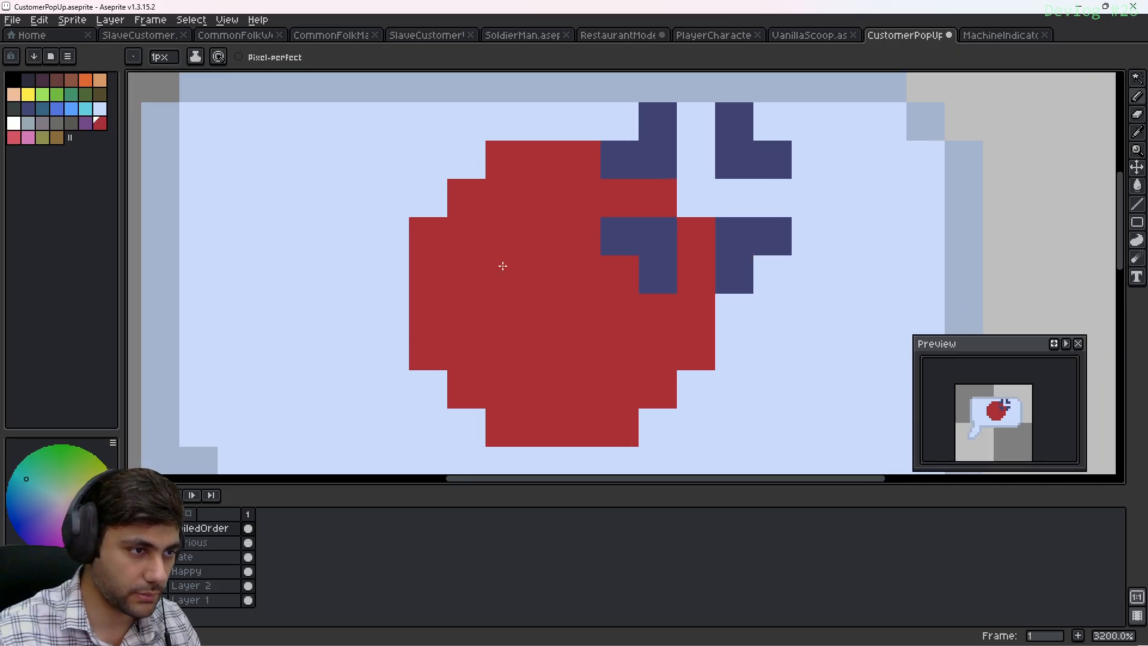
left_click(27, 79)
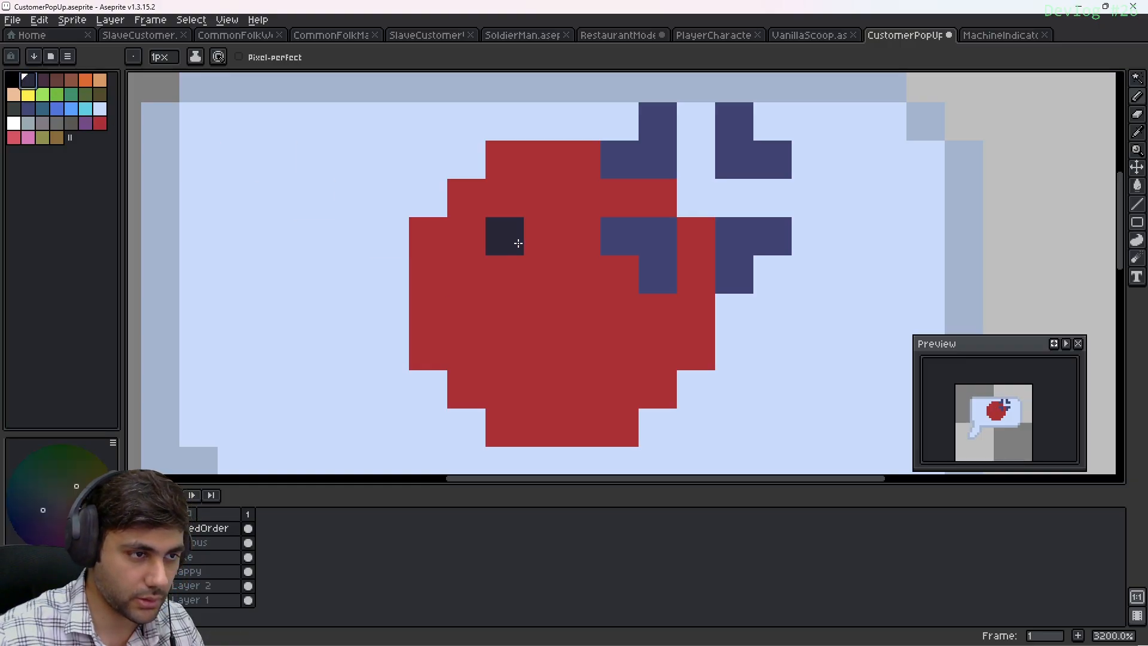
left_click_drag(518, 244, 513, 275)
left_click(616, 263)
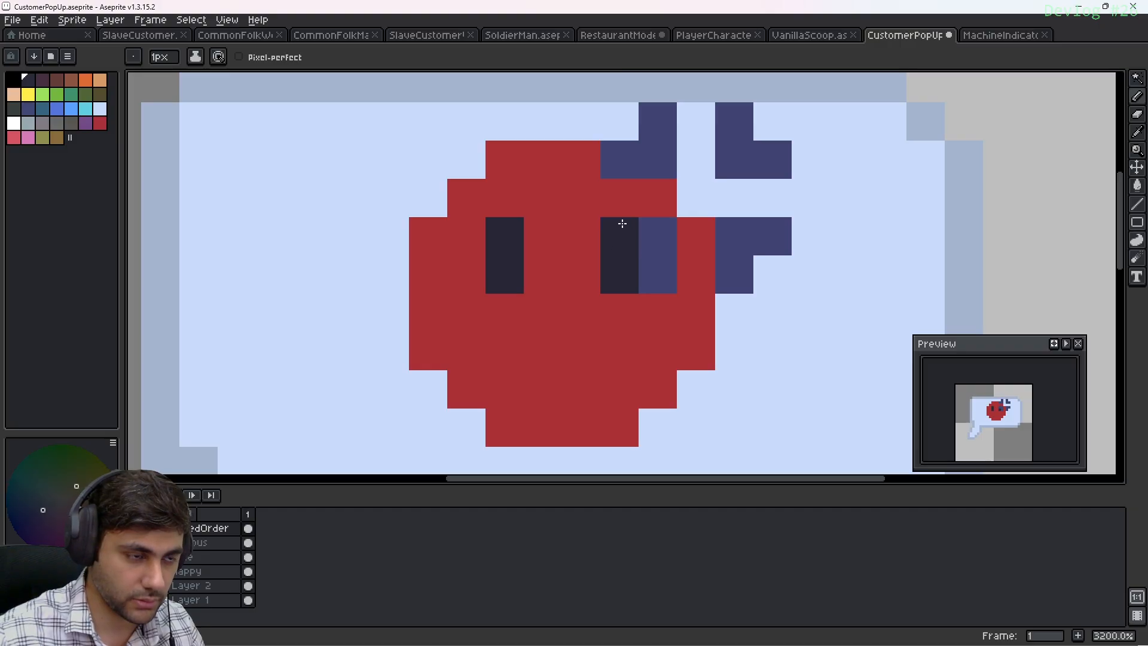
Draw a wide near-black open mouth two pixels high on the lower face, with the lower row narrower than the upper
mouse_move(538, 344)
middle_mouse_down()
mouse_move(529, 310)
mouse_move(520, 323)
middle_mouse_up()
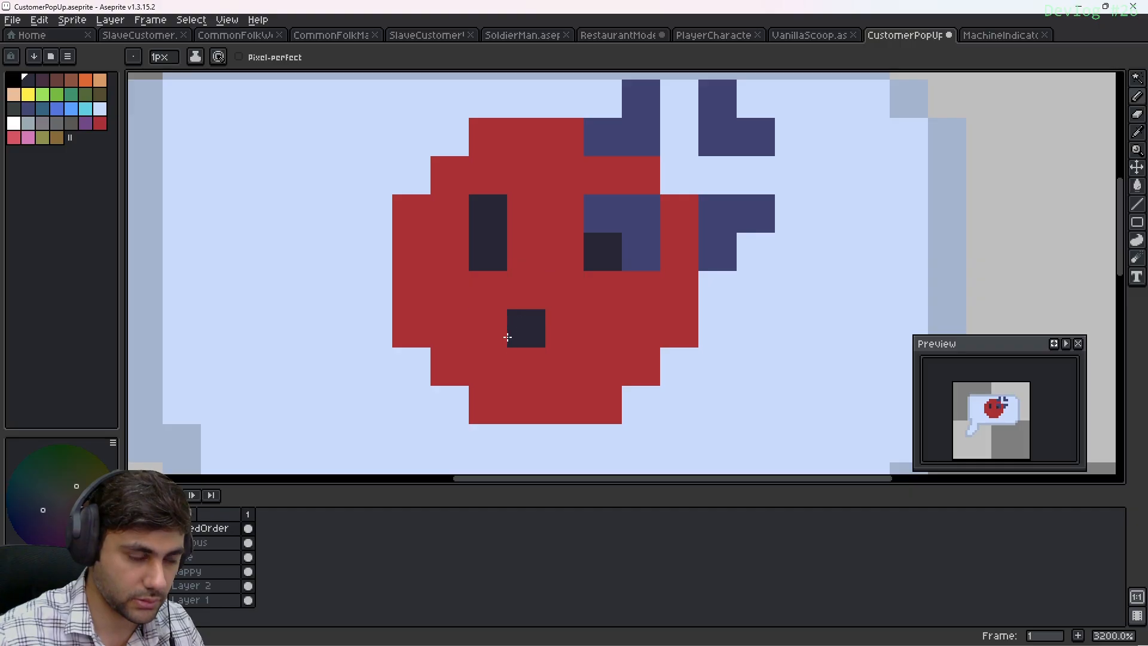
left_click_drag(500, 338, 628, 336)
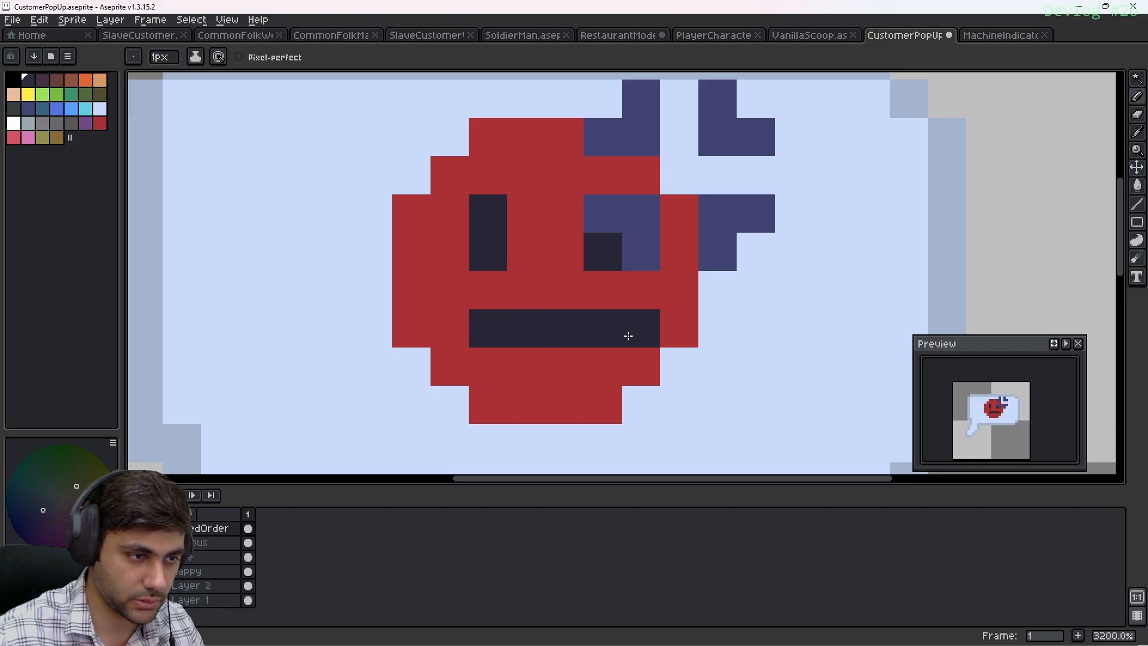
left_click(452, 329)
left_click_drag(487, 363, 593, 361)
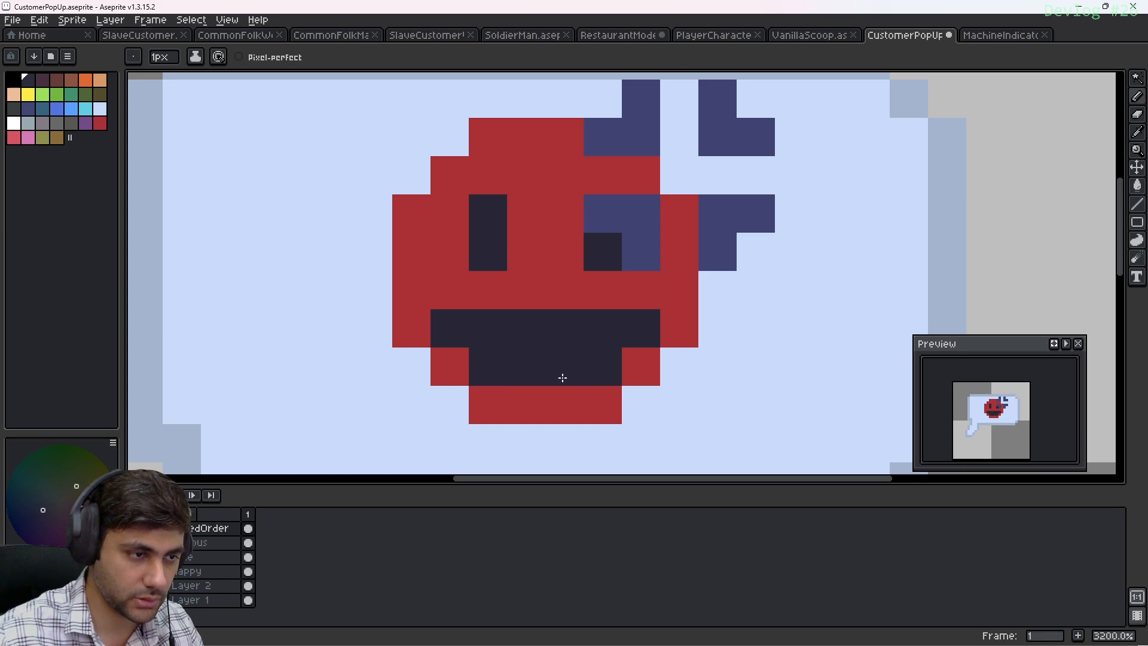
Try filling the mouth with connected light blue teeth, and undo them
left_click(99, 109)
left_click(508, 330)
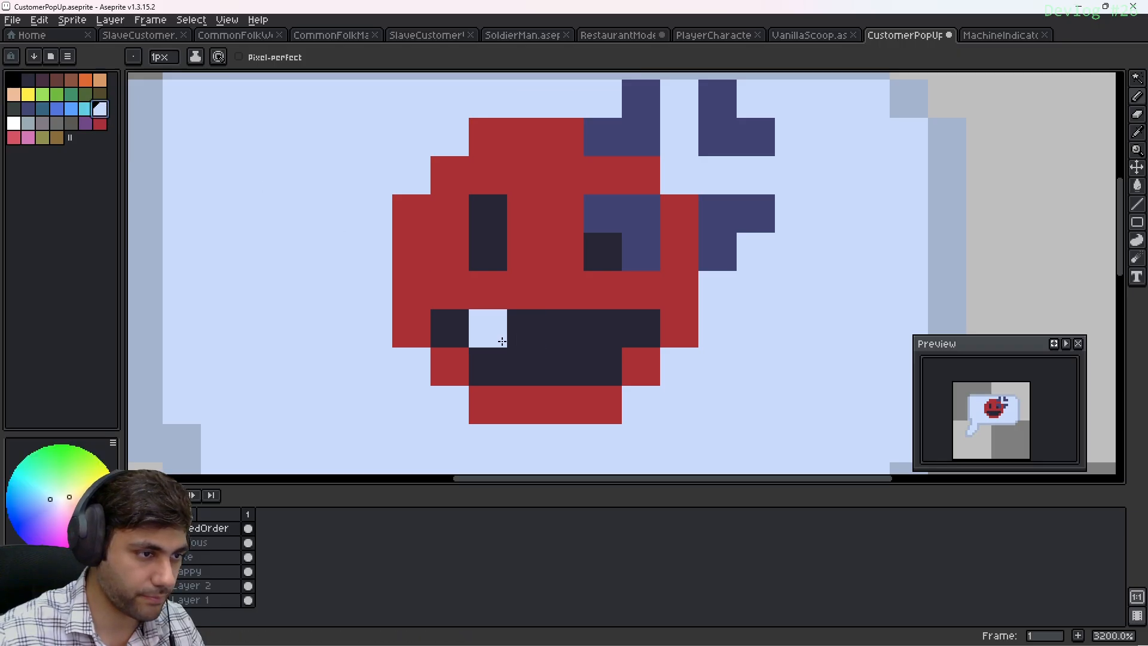
mouse_move(503, 354)
left_mouse_down()
mouse_move(503, 342)
mouse_move(583, 356)
left_mouse_up()
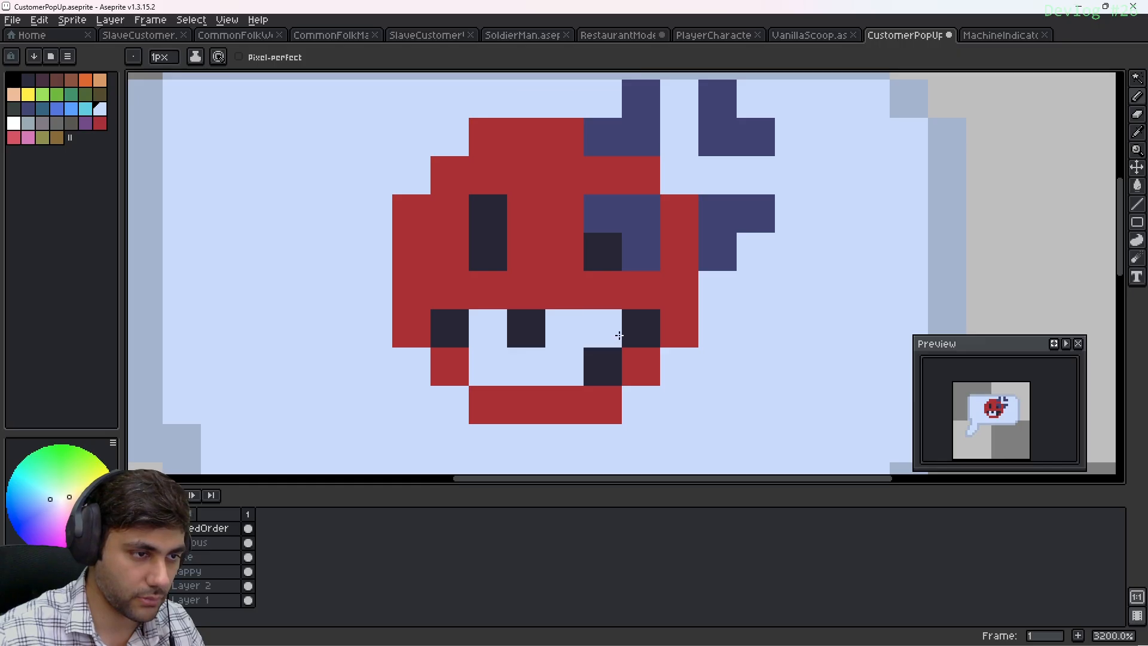
key("ctrl+z")
key("ctrl+z")
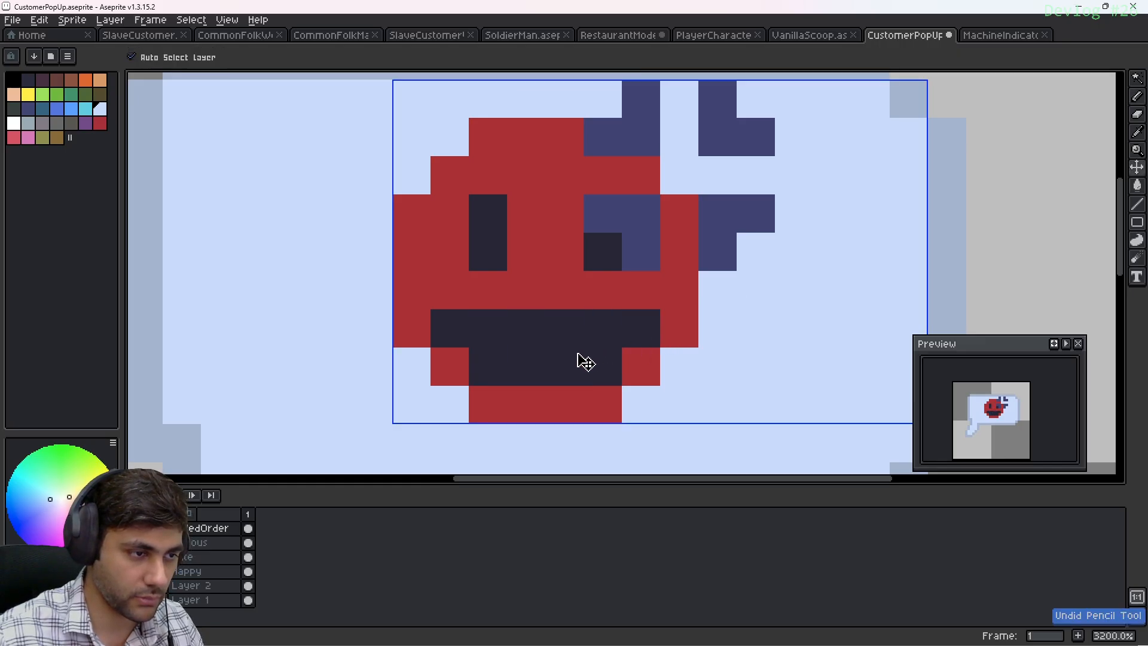
Add three single-pixel light blue teeth to the mouth, two in the upper row and one in the lower row
left_click(482, 325)
left_click(563, 362)
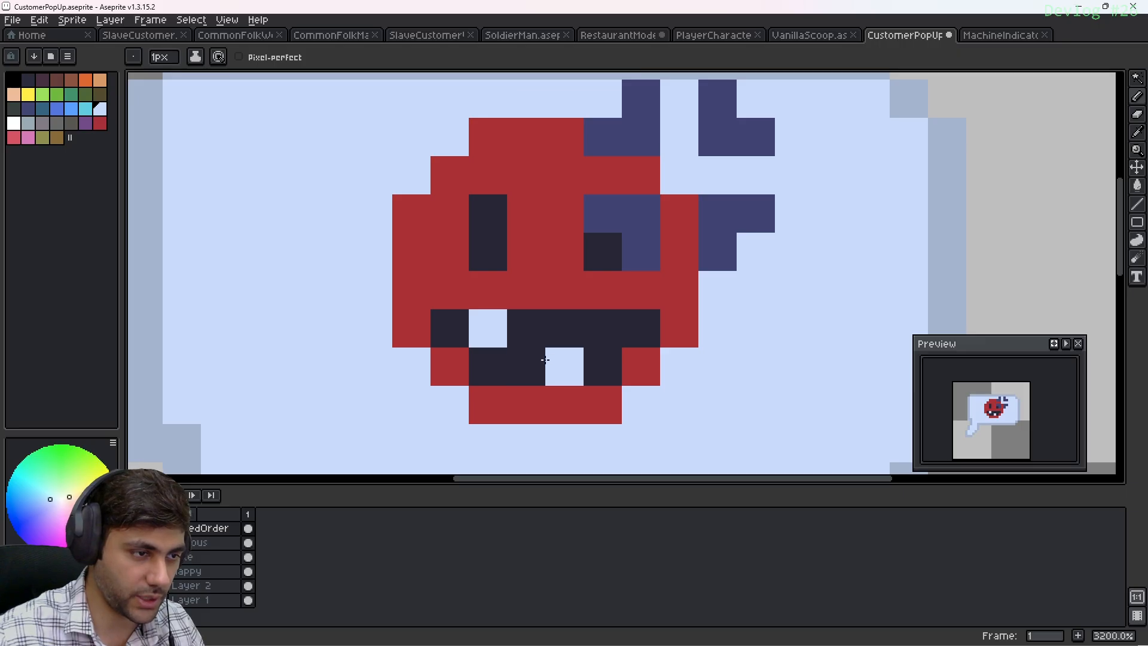
left_click(596, 329)
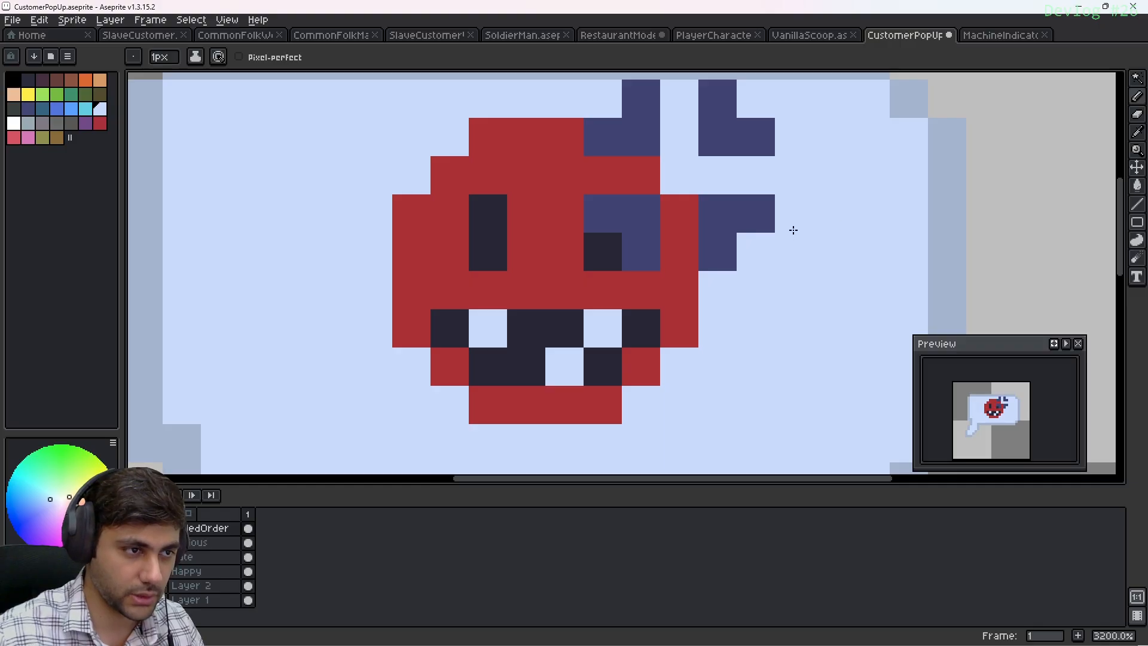
scroll(793, 230, "down", 2)
middle_click_drag(782, 226, 715, 225)
scroll(632, 244, "up", 2)
scroll(634, 244, "down", 3)
mouse_move(639, 243)
middle_mouse_down()
mouse_move(648, 241)
mouse_move(581, 266)
middle_mouse_up()
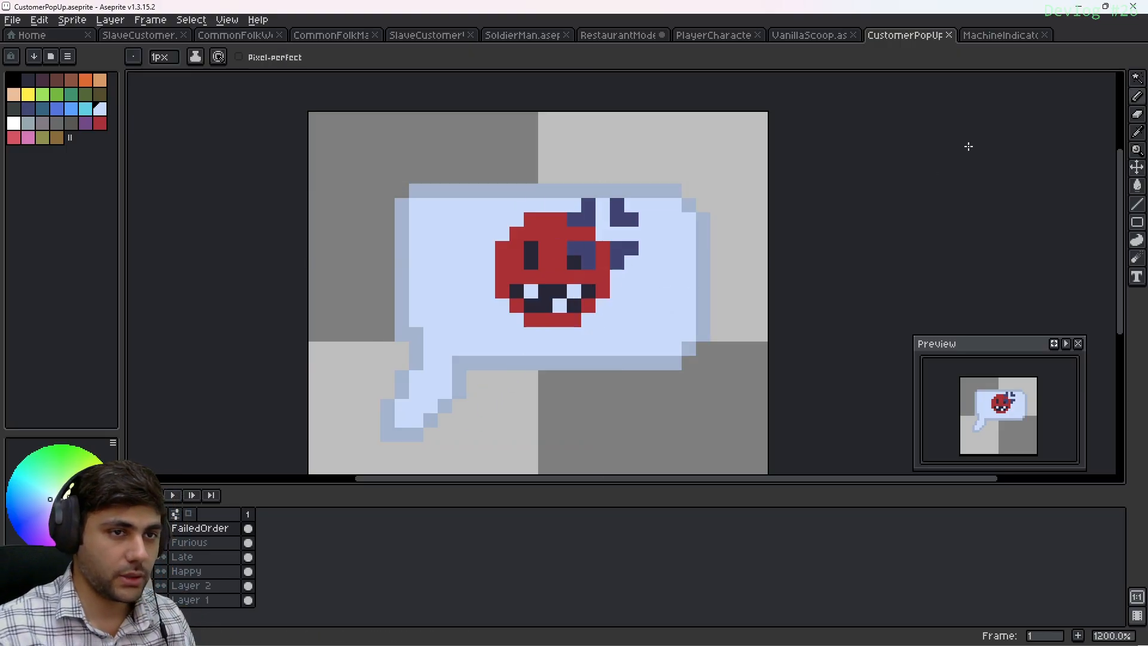
Switch to the Unity editor and examine the flavor and ice-cream base recipe items under GameData Items
left_click(1011, 35)
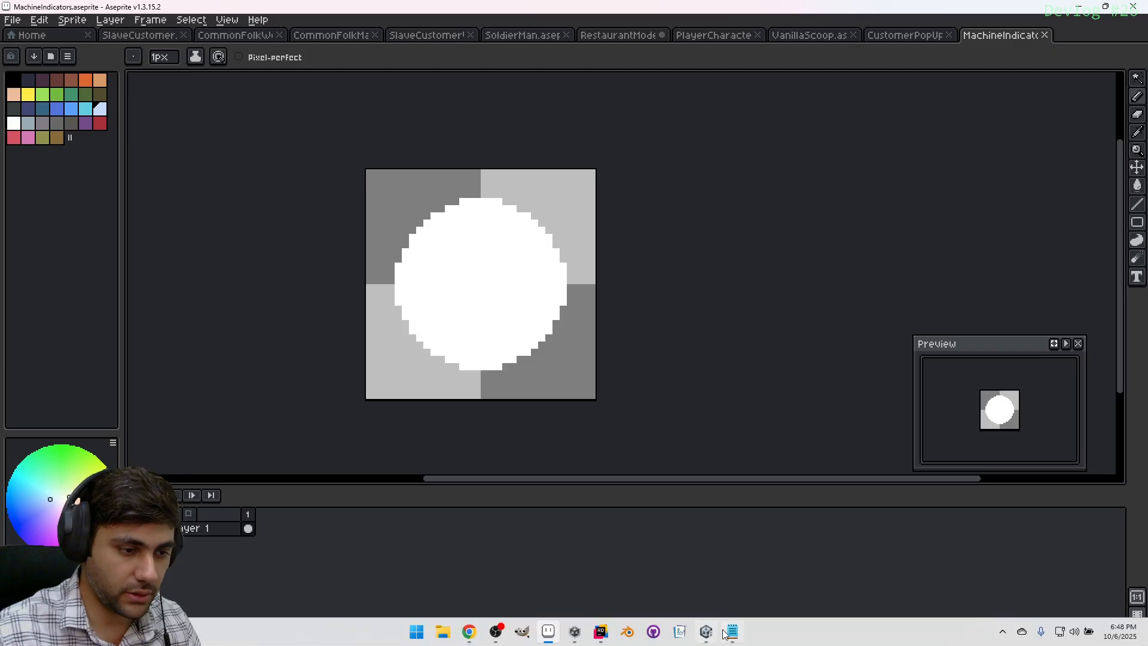
left_click(707, 636)
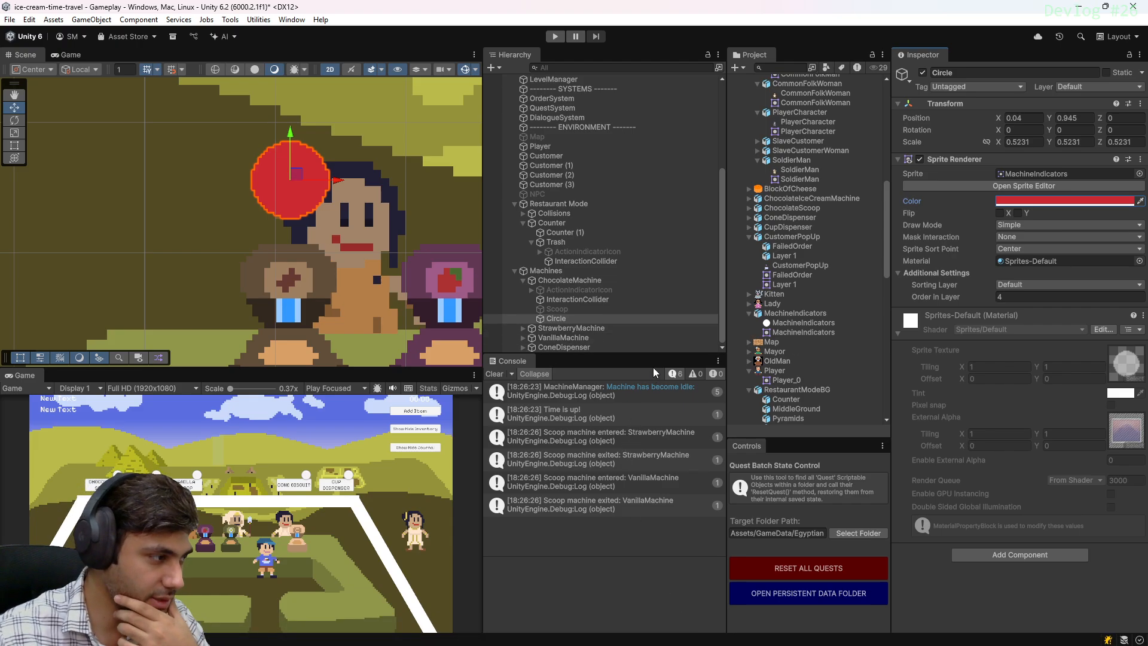
scroll(835, 197, "up", 5)
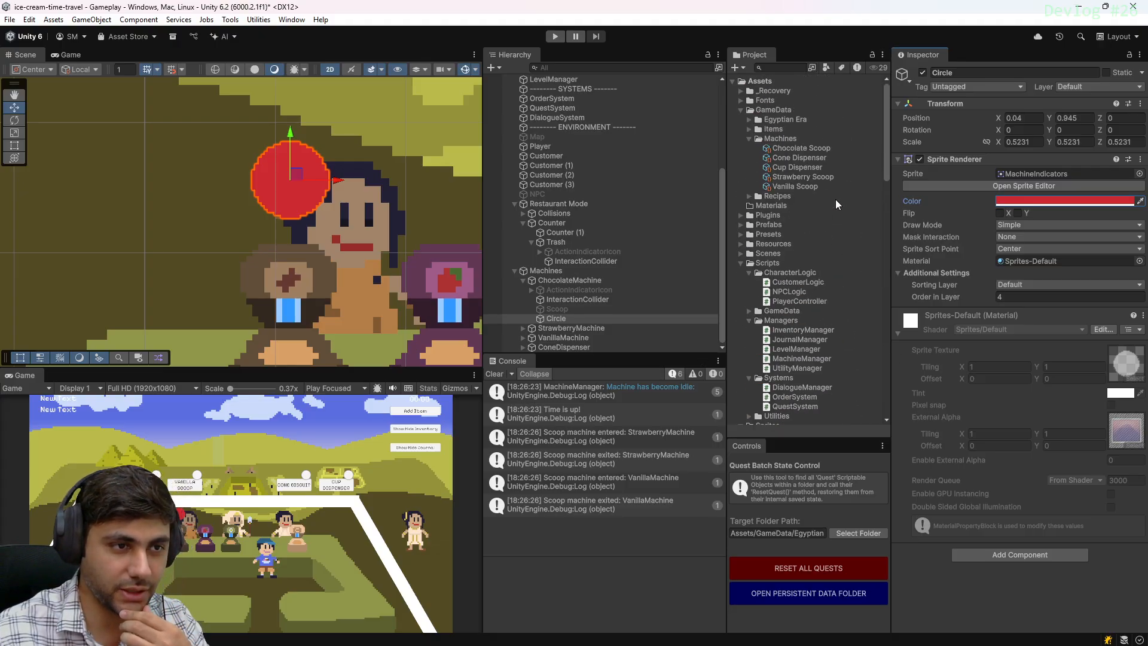
scroll(791, 325, "up", 8)
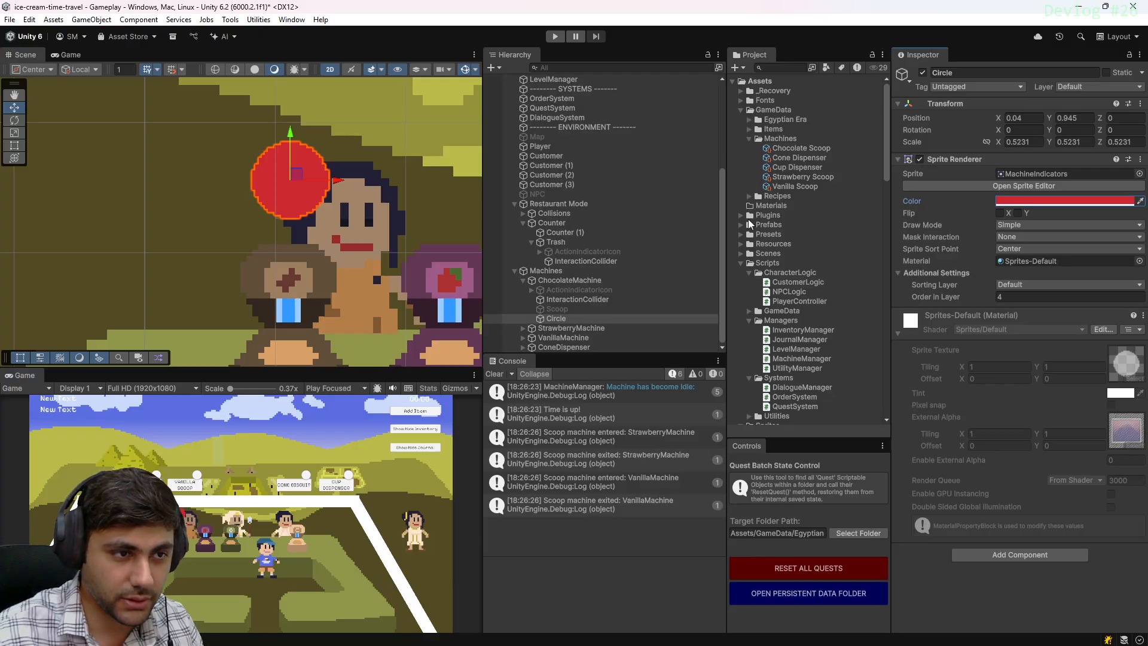
left_click(749, 129)
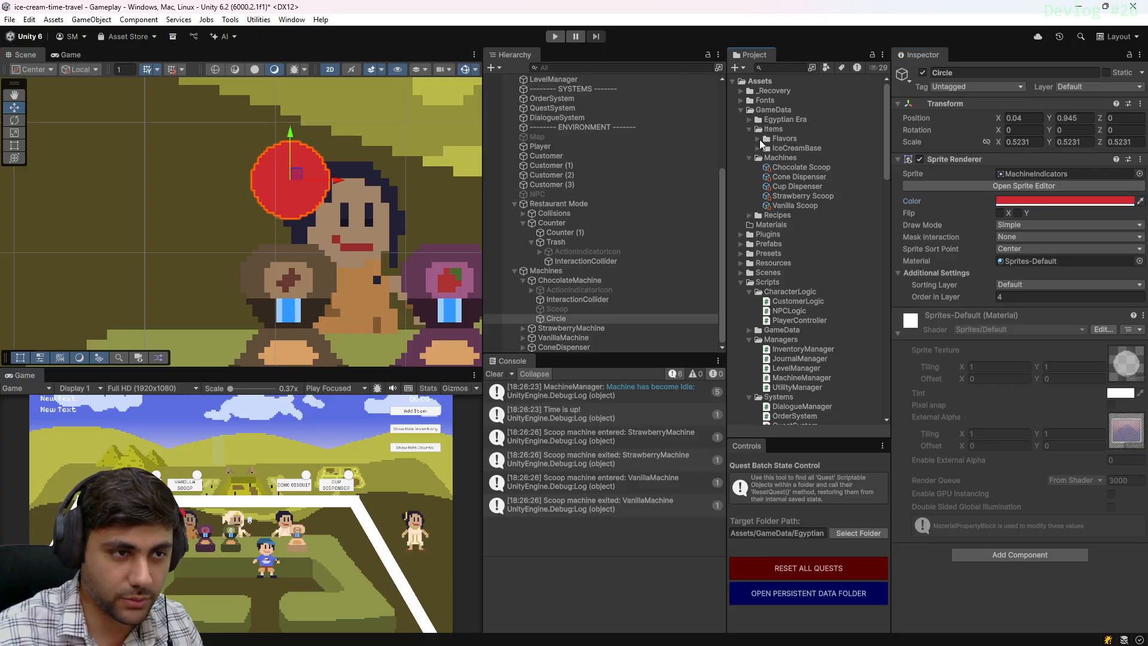
left_click(758, 139)
left_click(795, 148)
left_click(799, 158)
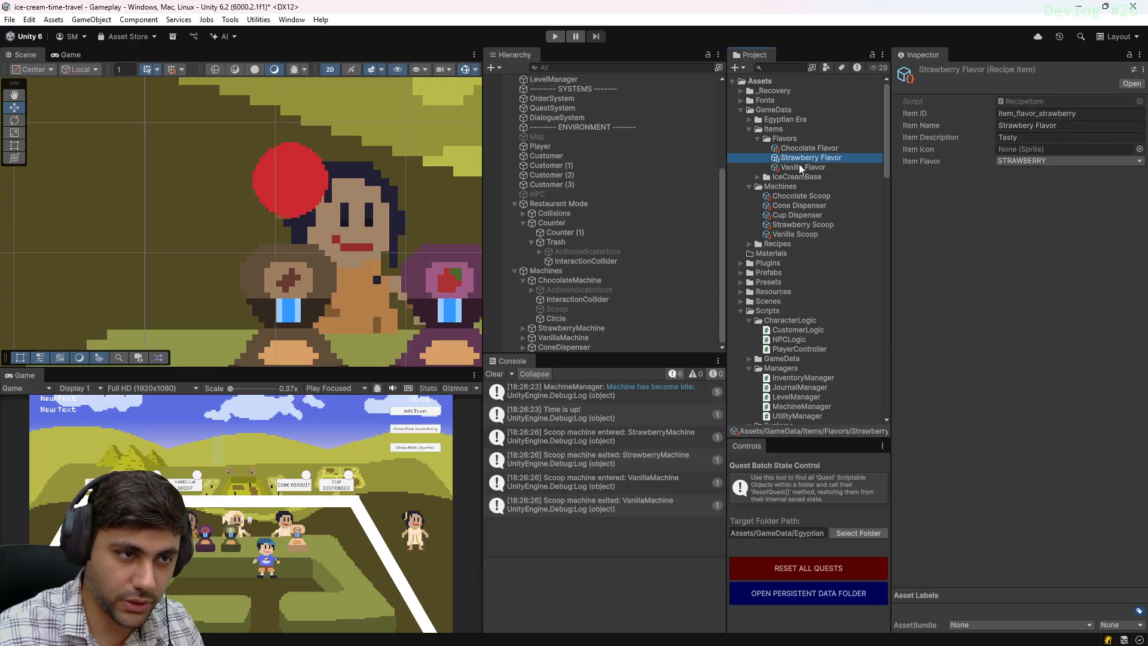
left_click(800, 168)
left_click(759, 178)
left_click(777, 186)
left_click(861, 196)
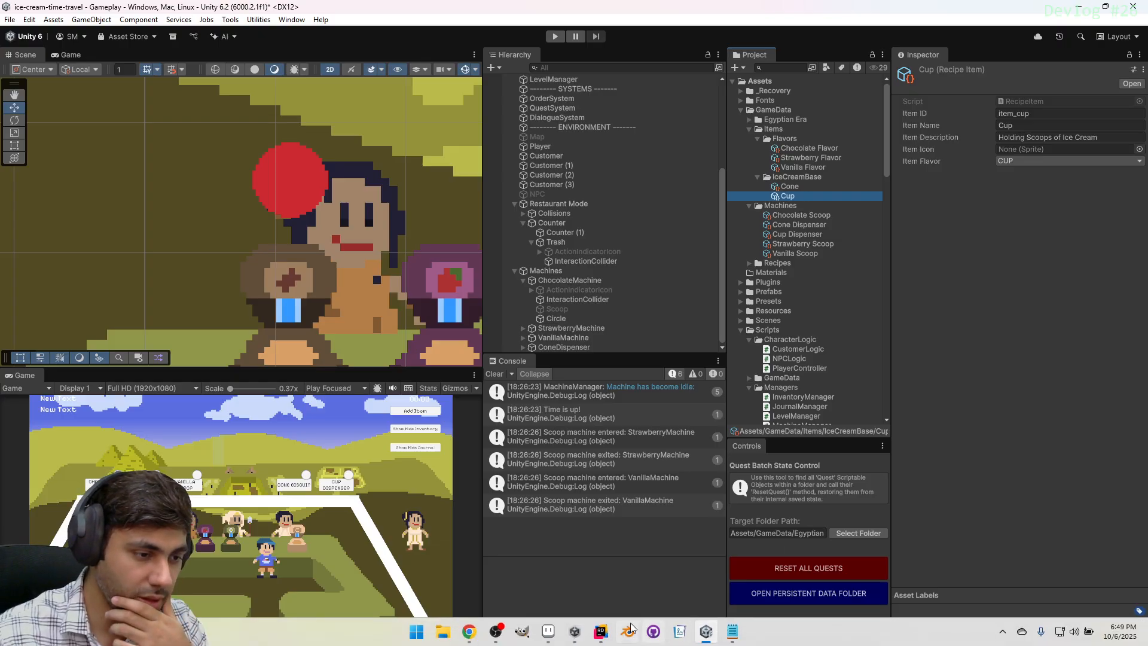
Switch back to Aseprite and open the StrawberryCone sprite from the project's Sprites folder
left_click(550, 634)
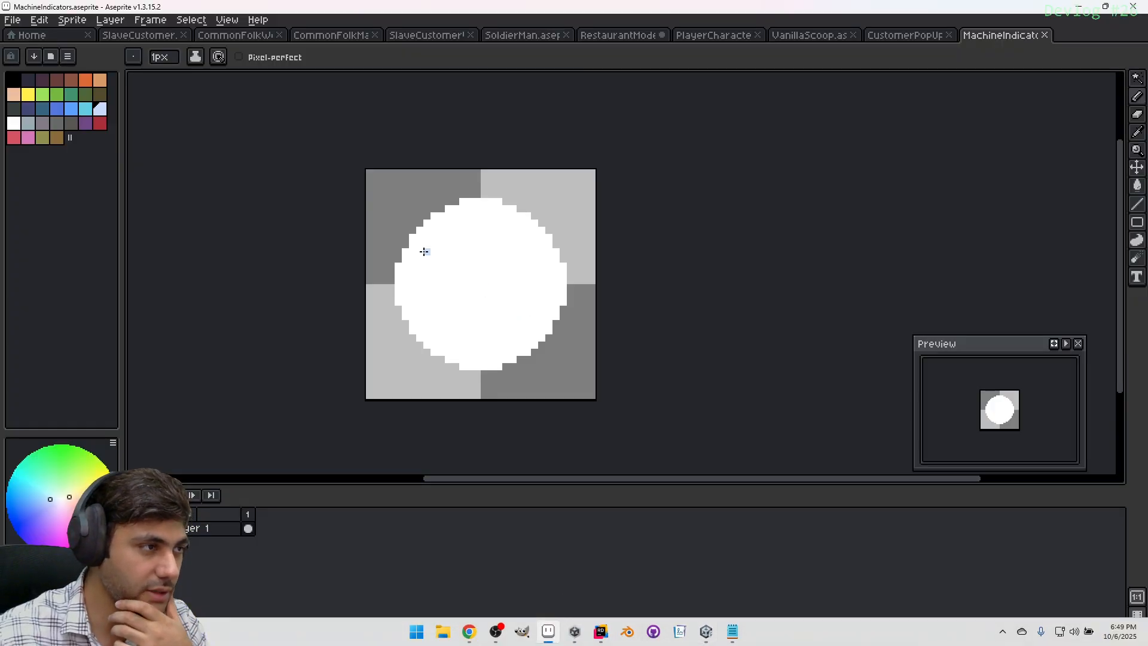
left_click(12, 20)
left_click(38, 52)
scroll(359, 228, "down", 1)
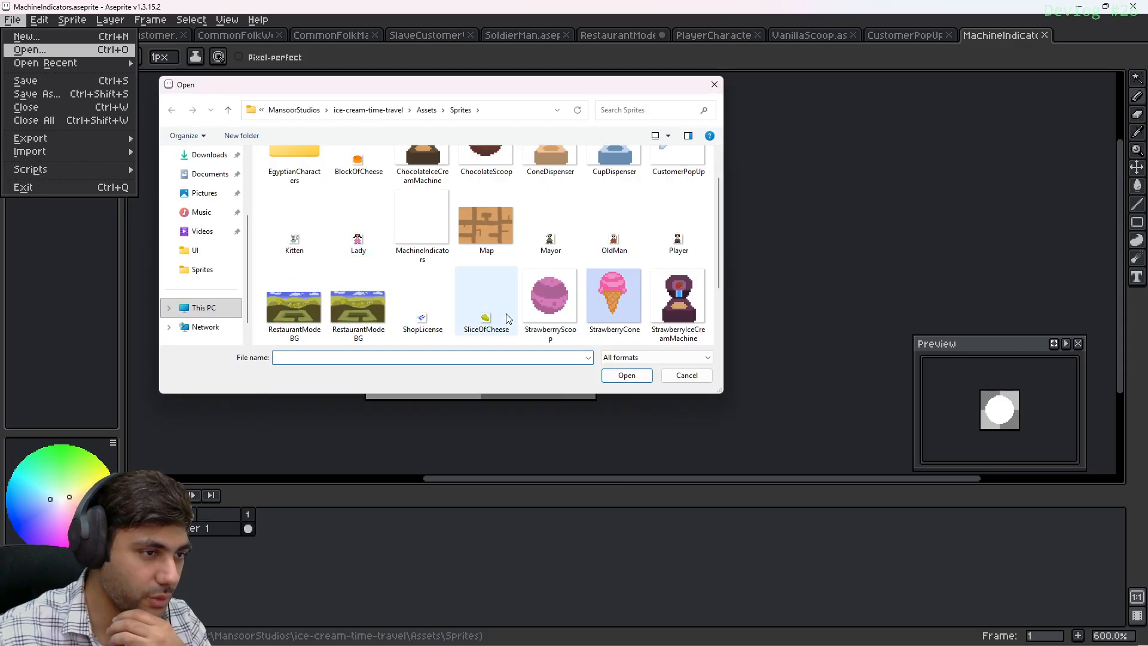
double_click(590, 312)
scroll(529, 315, "up", 7)
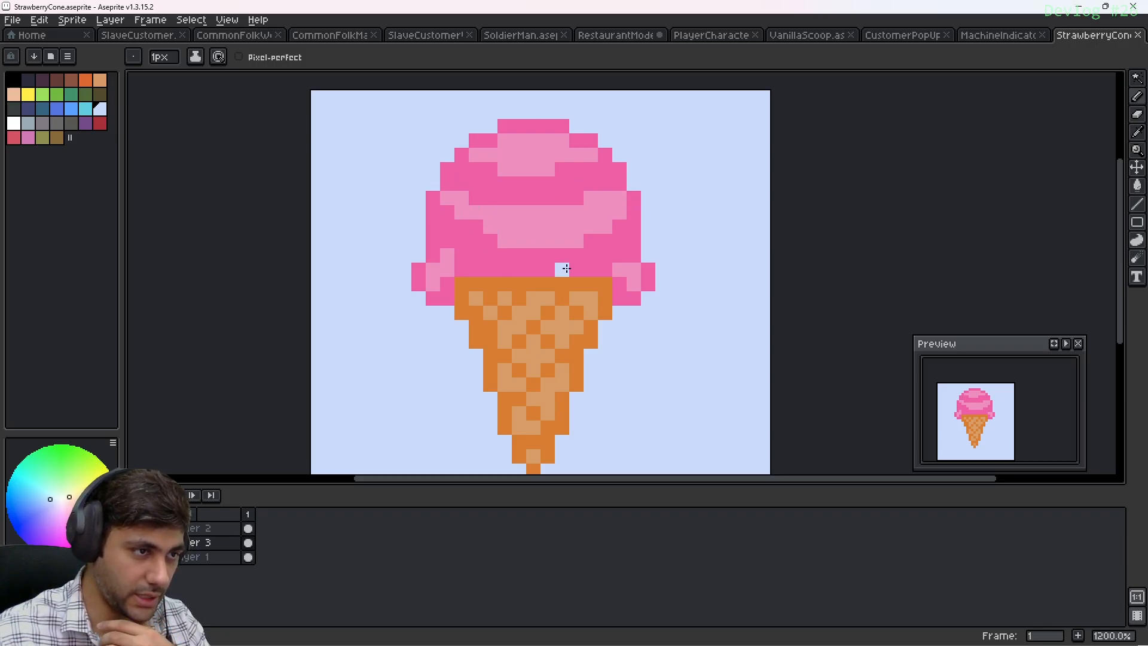
left_click(538, 127)
key("ctrl+z")
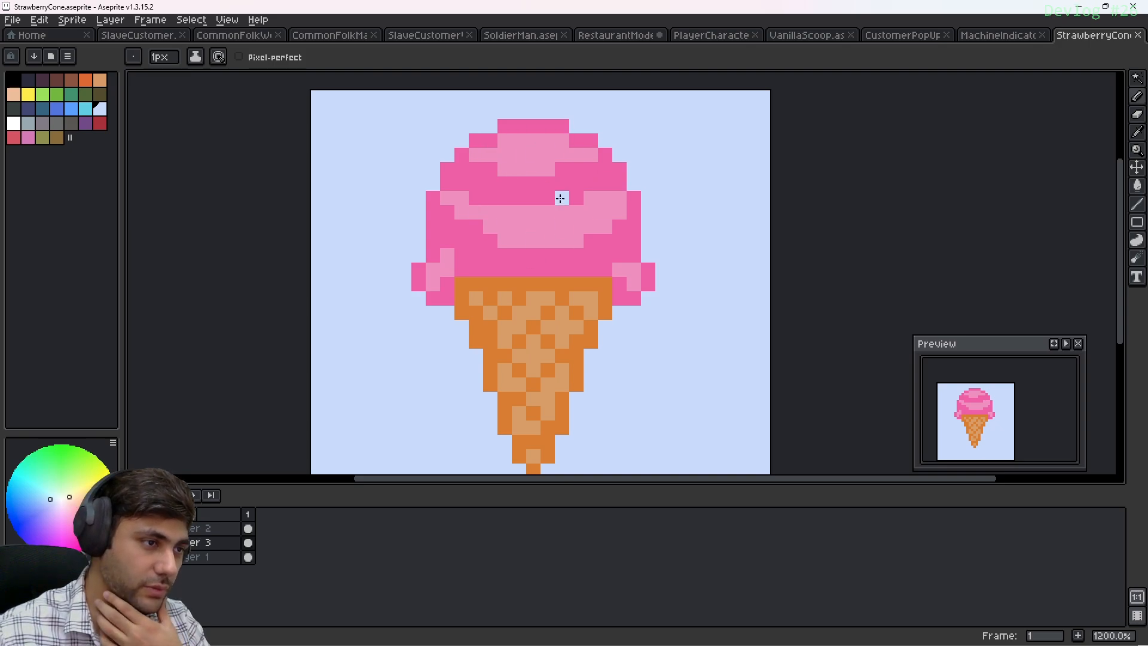
scroll(564, 225, "down", 2)
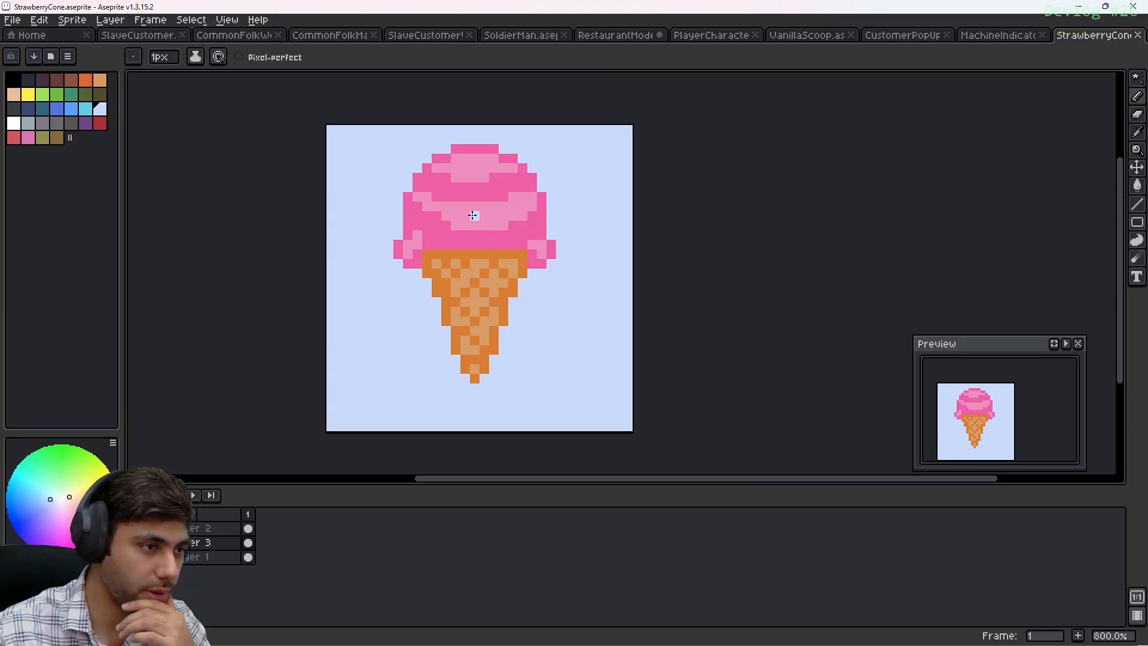
scroll(474, 216, "up", 1)
scroll(475, 217, "down", 1)
middle_click_drag(472, 223, 474, 256)
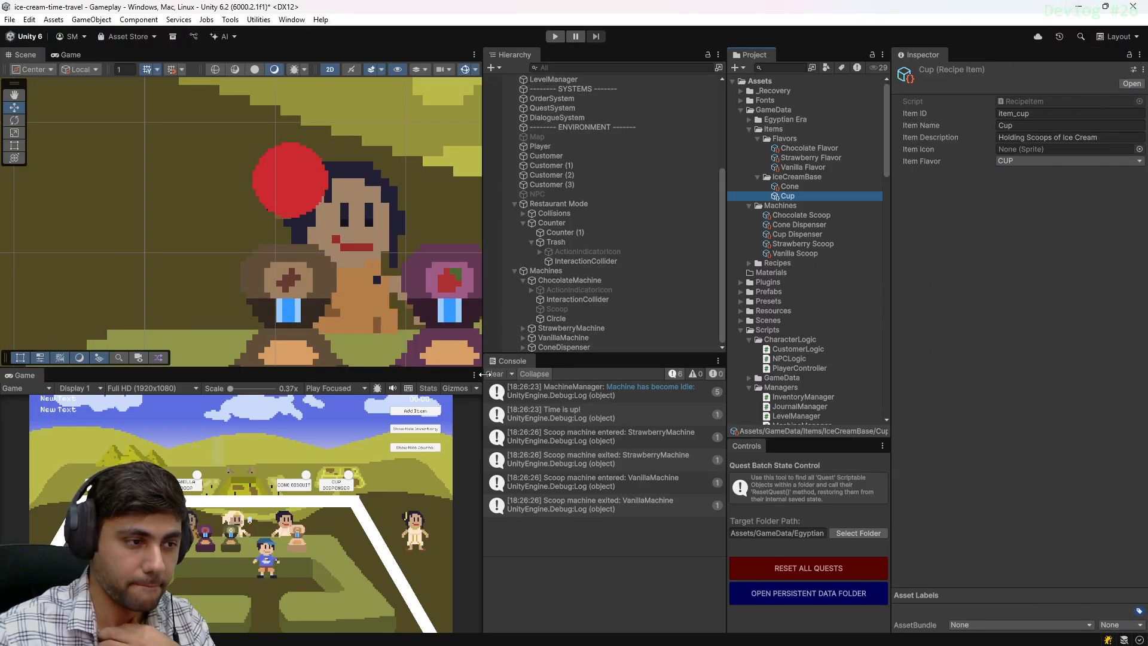
Clear and shrink the Console, and collapse the GameData, Scripts and Sprites folders in the project assets
left_click(494, 373)
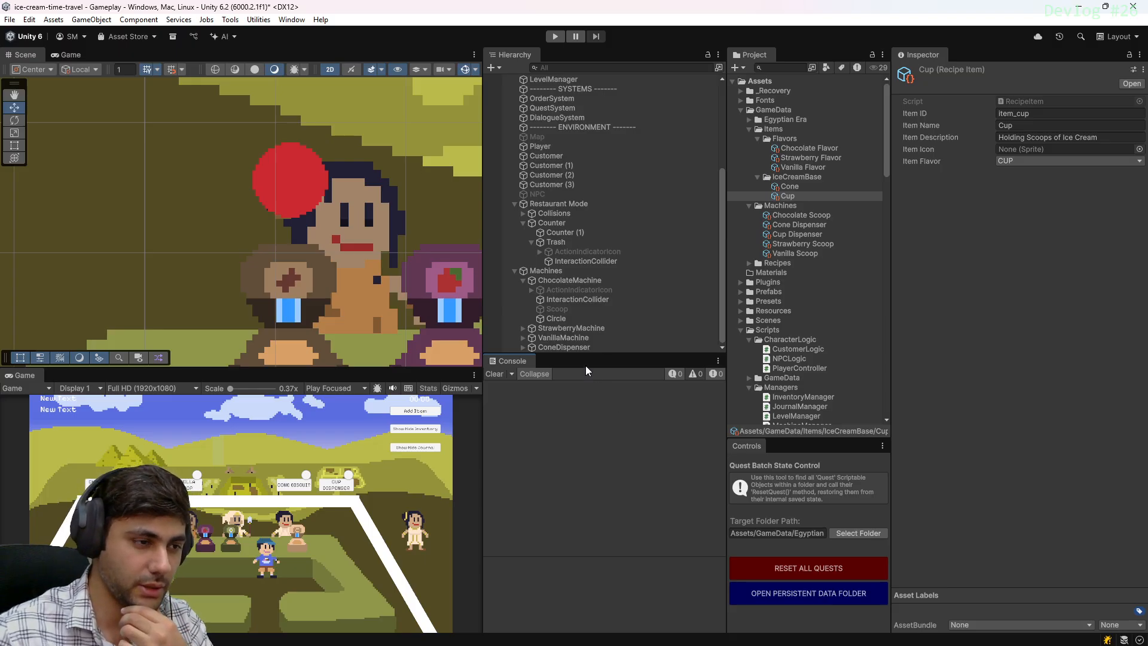
left_click_drag(595, 354, 595, 418)
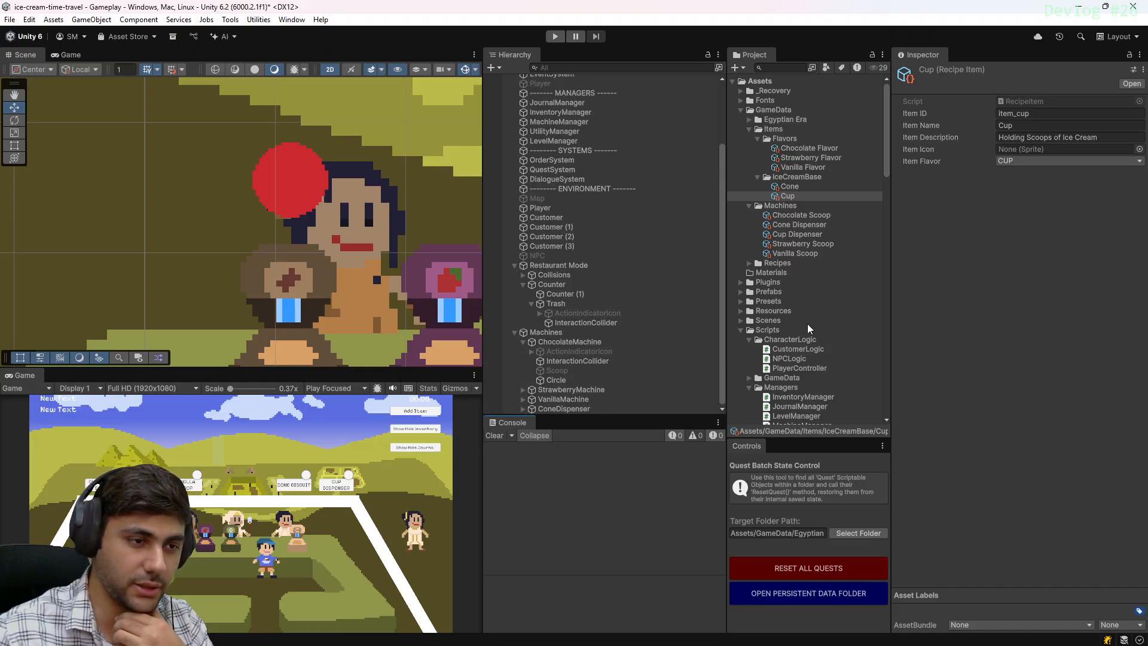
left_click(741, 110)
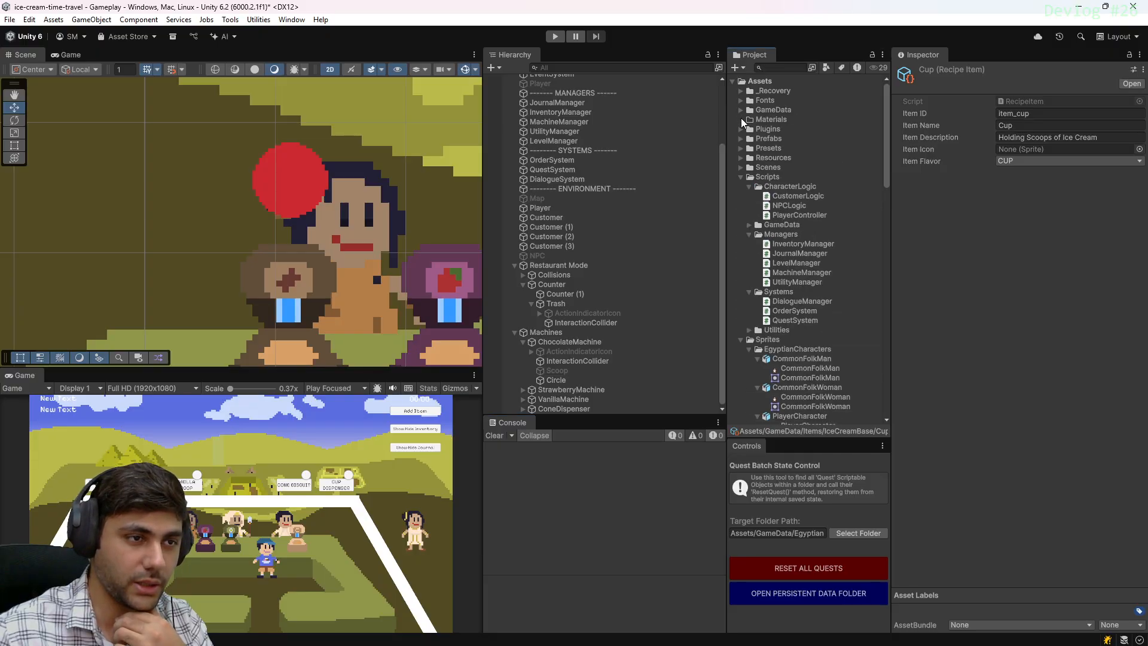
left_click(742, 186)
left_click(741, 187)
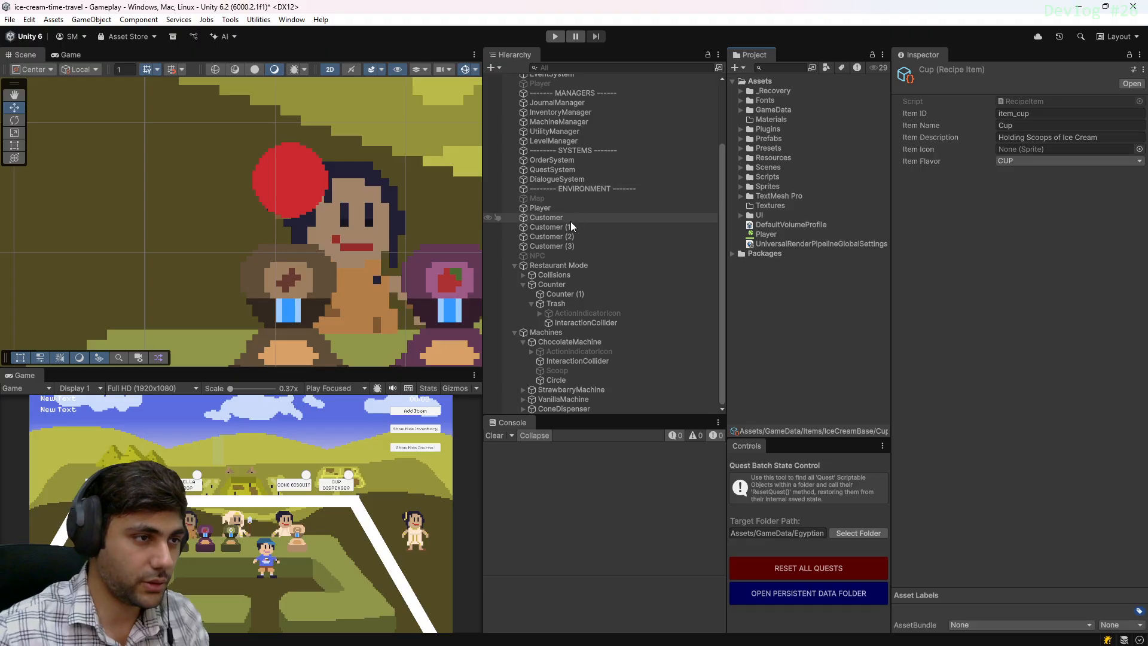
Deactivate the RestaurantMode object under the Canvas and save the Gameplay scene
scroll(577, 256, "up", 3)
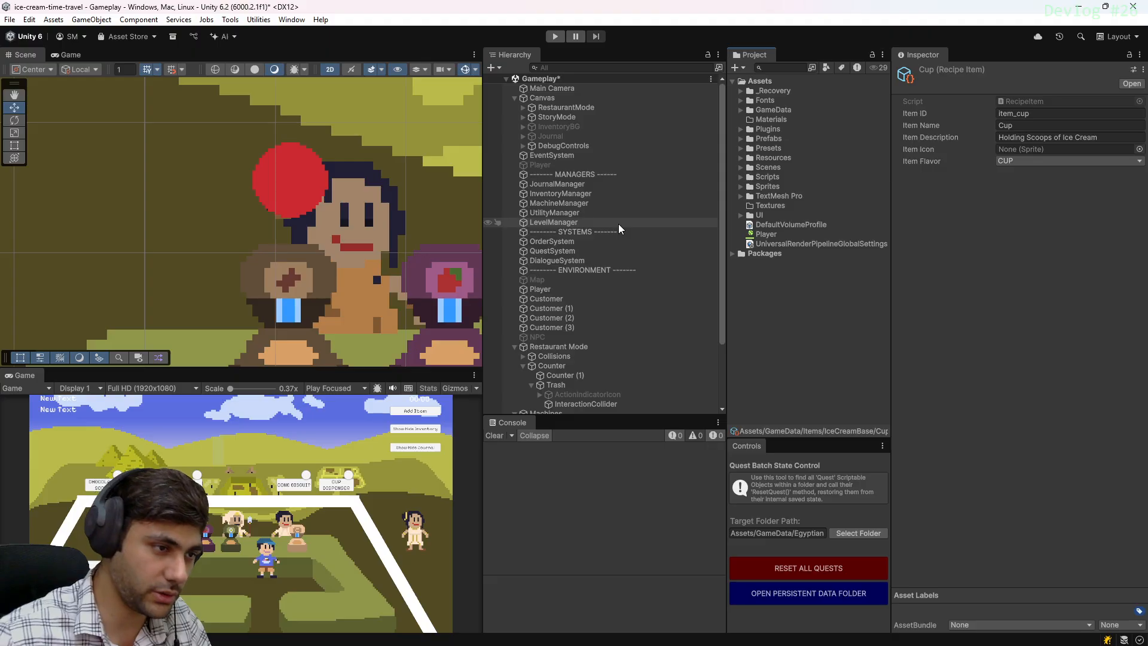
left_click(563, 106)
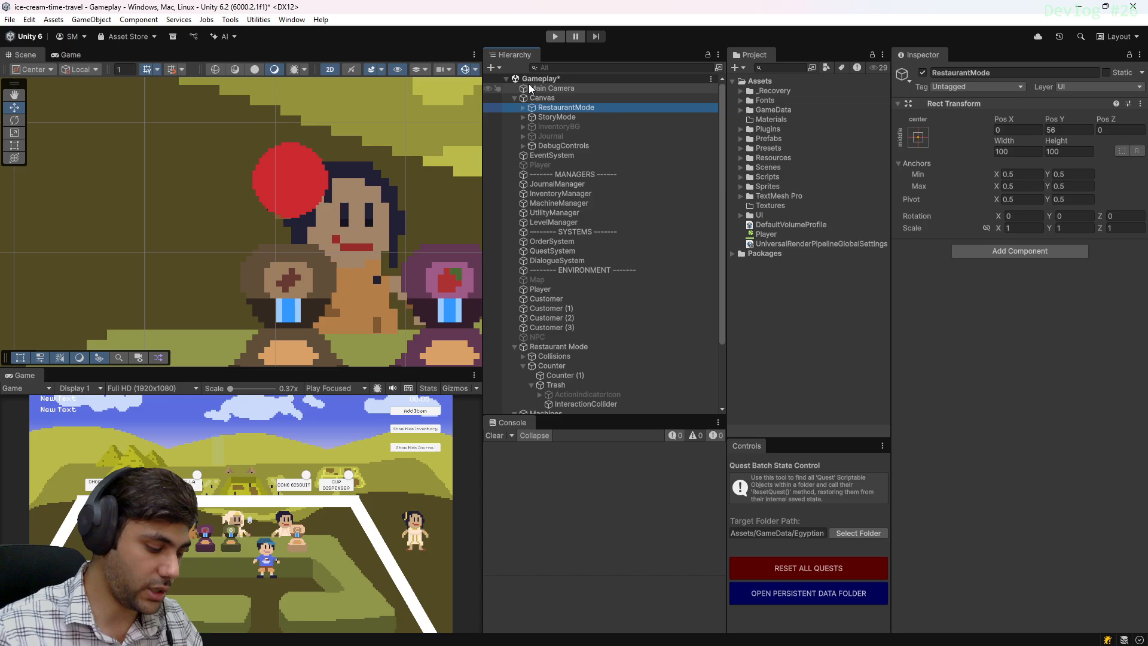
key("alt+shift+a")
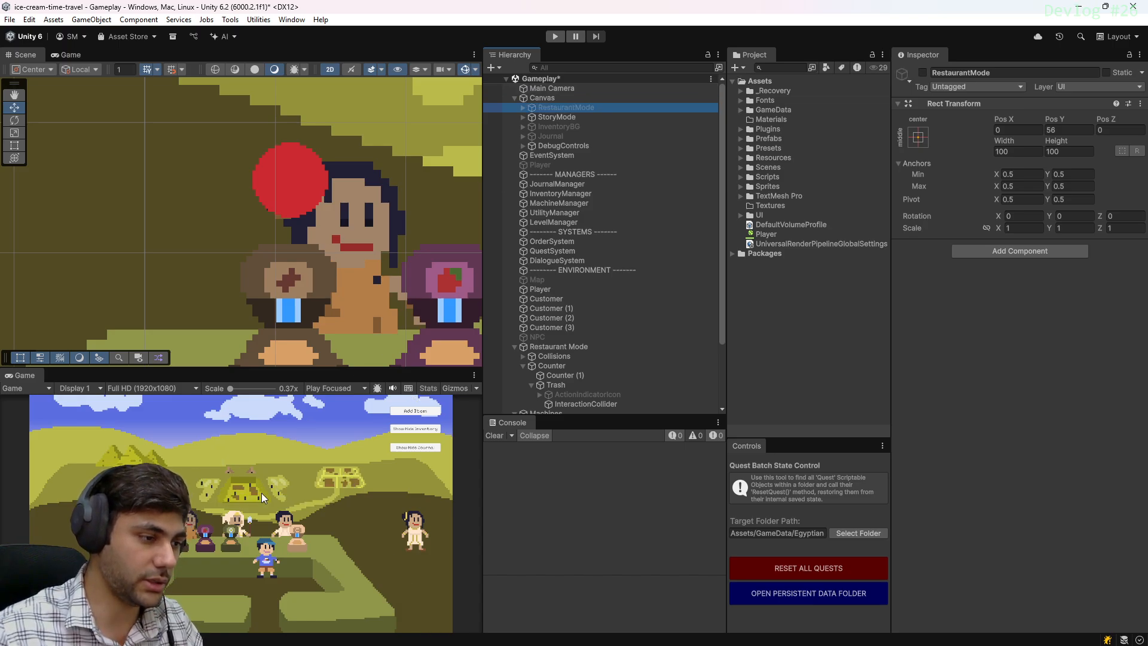
left_click(594, 155)
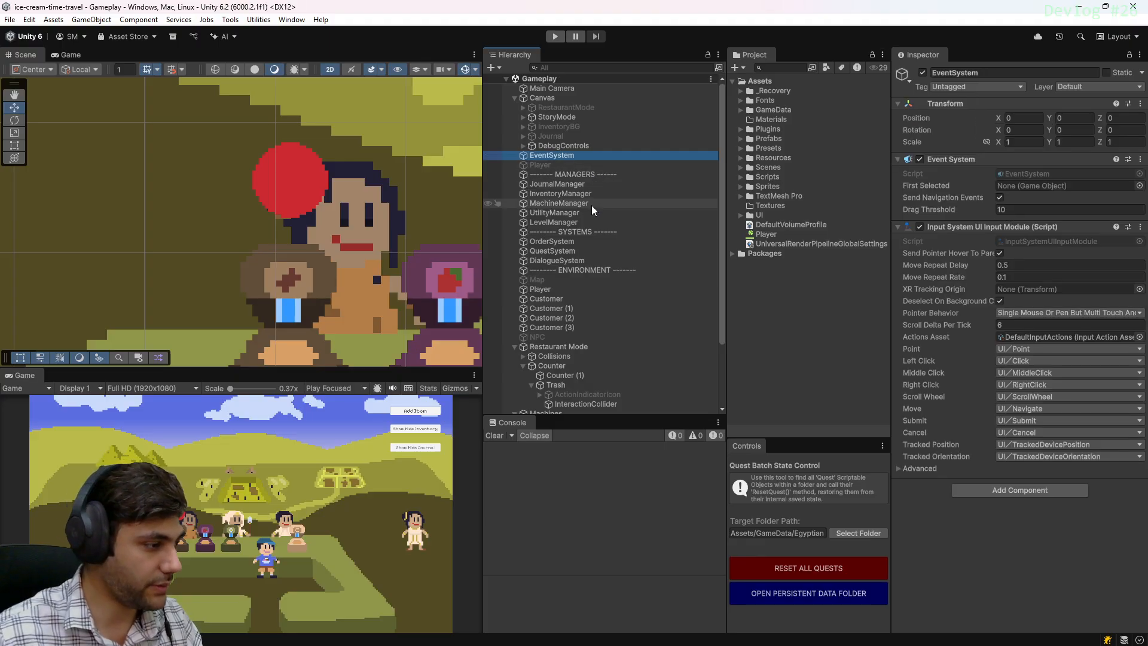